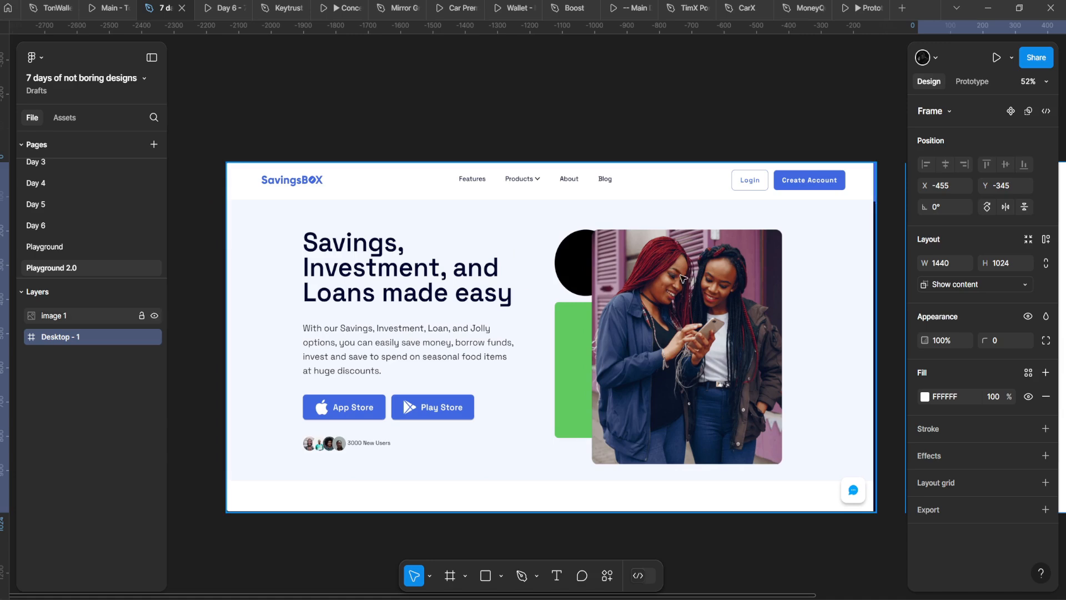
Step: Fit the Desktop - 1 frame in view and set it to show overflowing content instead of clipping it
{"action": "left_click_drag", "start_coordinate": [682, 275], "coordinate": [278, 193]}
{"action": "left_click_drag", "start_coordinate": [612, 238], "coordinate": [450, 290]}
{"action": "scroll", "coordinate": [451, 290], "scroll_direction": "up", "scroll_amount": 2}
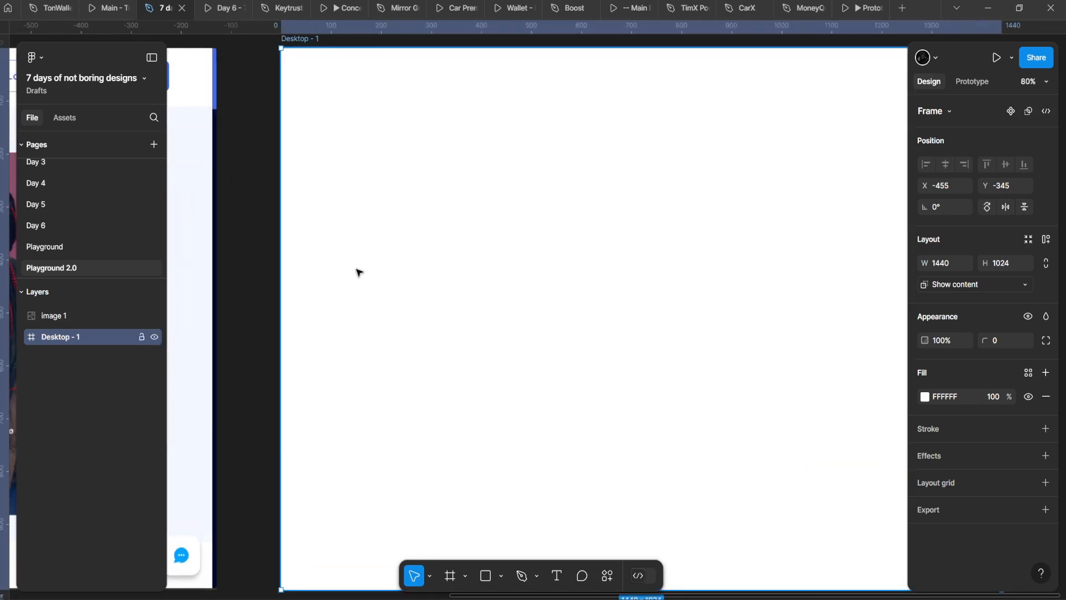
{"action": "key", "text": "shift+2"}
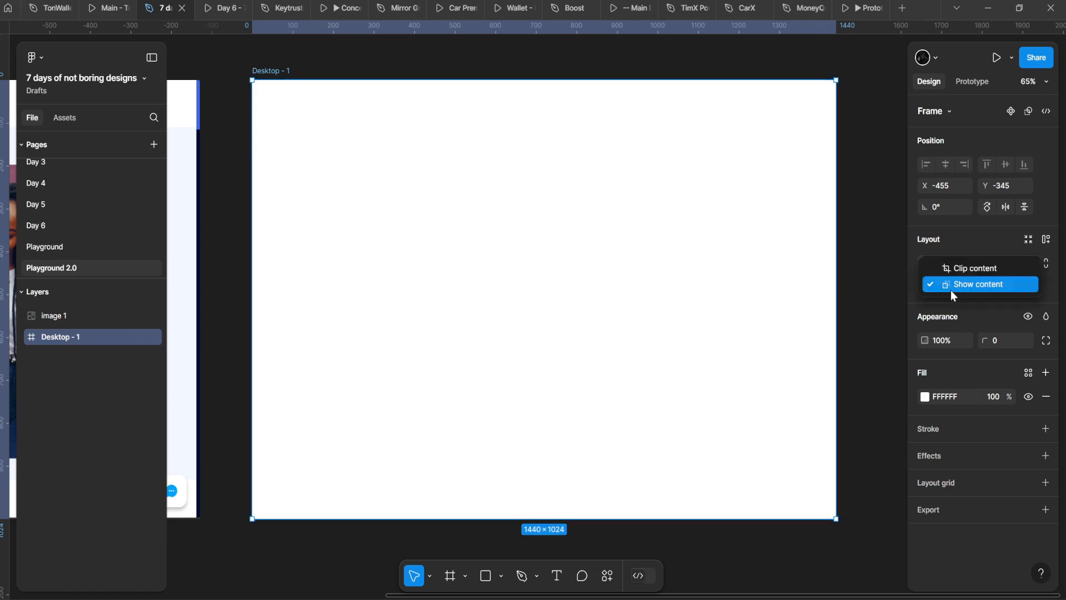
{"action": "left_click", "coordinate": [942, 302]}
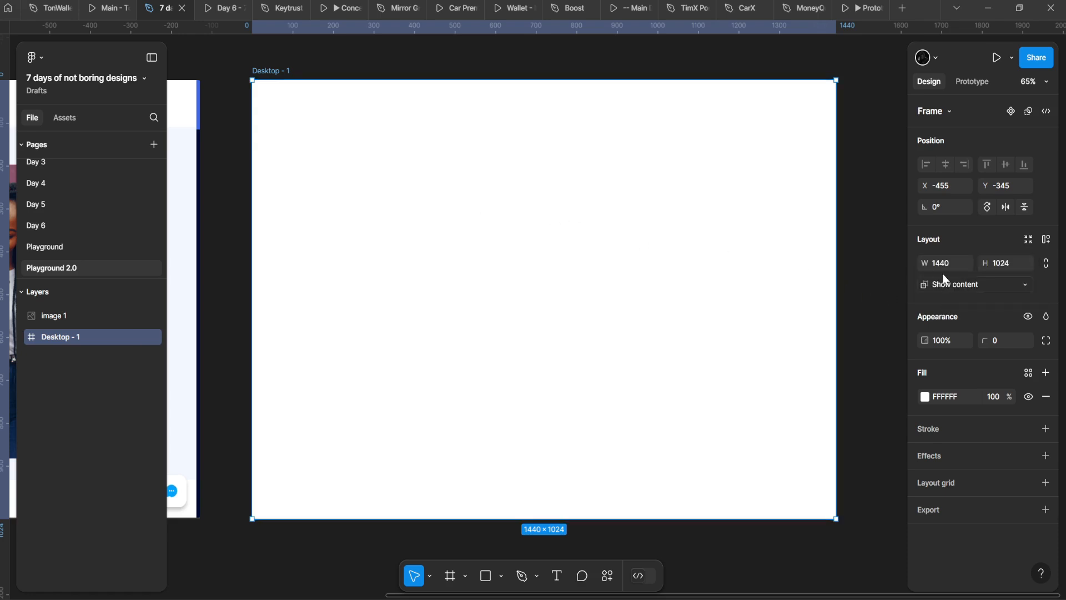
{"action": "left_click", "coordinate": [942, 281]}
{"action": "left_click", "coordinate": [915, 298]}
{"action": "left_click", "coordinate": [933, 286]}
{"action": "left_click", "coordinate": [943, 249]}
{"action": "left_click", "coordinate": [231, 135]}
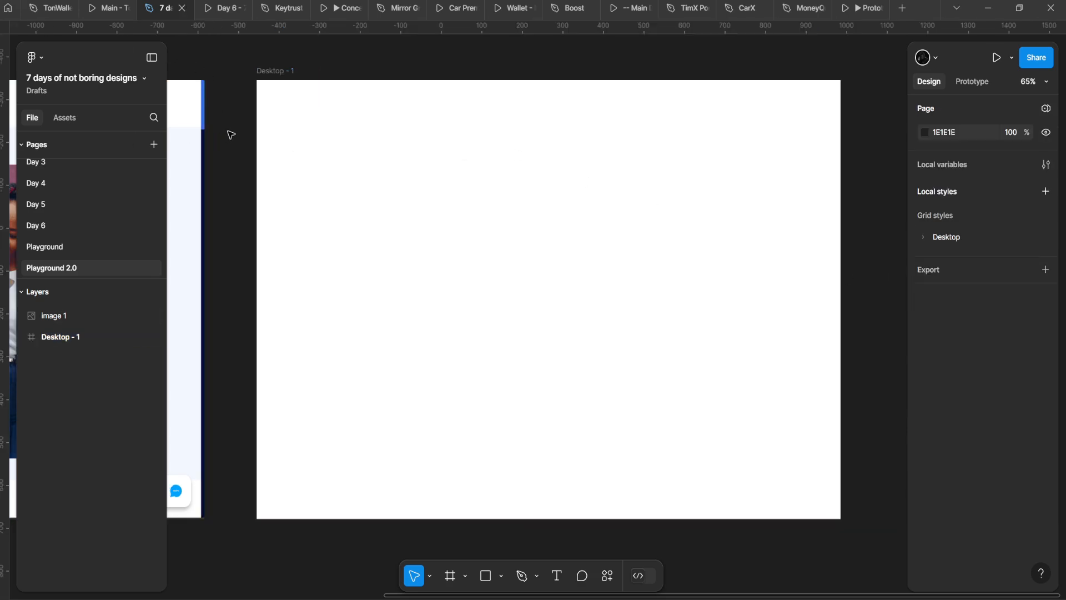
Step: Paste the copied 'Savings, Investment, and Loans made easy' heading into the Desktop - 1 frame
{"action": "scroll", "coordinate": [239, 118], "scroll_direction": "down", "scroll_amount": 2}
{"action": "left_click_drag", "start_coordinate": [241, 118], "coordinate": [351, 142]}
{"action": "scroll", "coordinate": [383, 149], "scroll_direction": "up", "scroll_amount": 2}
{"action": "left_click_drag", "start_coordinate": [413, 192], "coordinate": [421, 194]}
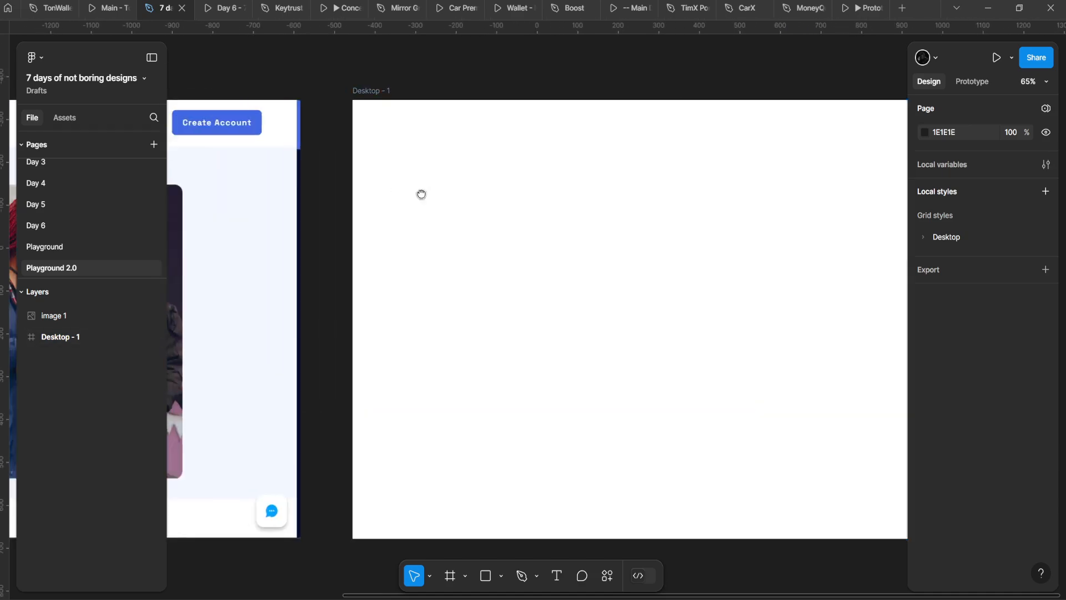
{"action": "scroll", "coordinate": [427, 194], "scroll_direction": "down", "scroll_amount": 3}
{"action": "left_click_drag", "start_coordinate": [250, 183], "coordinate": [557, 198]}
{"action": "scroll", "coordinate": [431, 236], "scroll_direction": "up", "scroll_amount": 2}
{"action": "scroll", "coordinate": [522, 217], "scroll_direction": "down", "scroll_amount": 1}
{"action": "scroll", "coordinate": [474, 227], "scroll_direction": "up", "scroll_amount": 1}
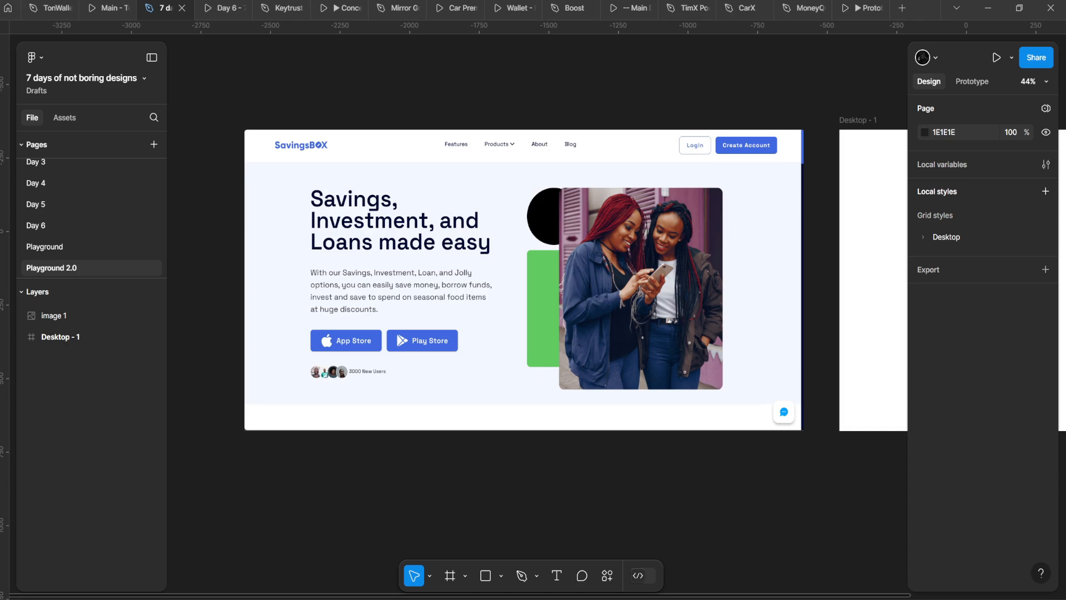
{"action": "scroll", "coordinate": [440, 200], "scroll_direction": "right", "scroll_amount": 5}
{"action": "scroll", "coordinate": [454, 258], "scroll_direction": "up", "scroll_amount": 2}
{"action": "left_click", "coordinate": [455, 257]}
{"action": "key", "text": "ctrl+v"}
Step: Resize the heading's text box to 841 wide so the headline wraps onto two lines
{"action": "scroll", "coordinate": [623, 240], "scroll_direction": "right", "scroll_amount": 1}
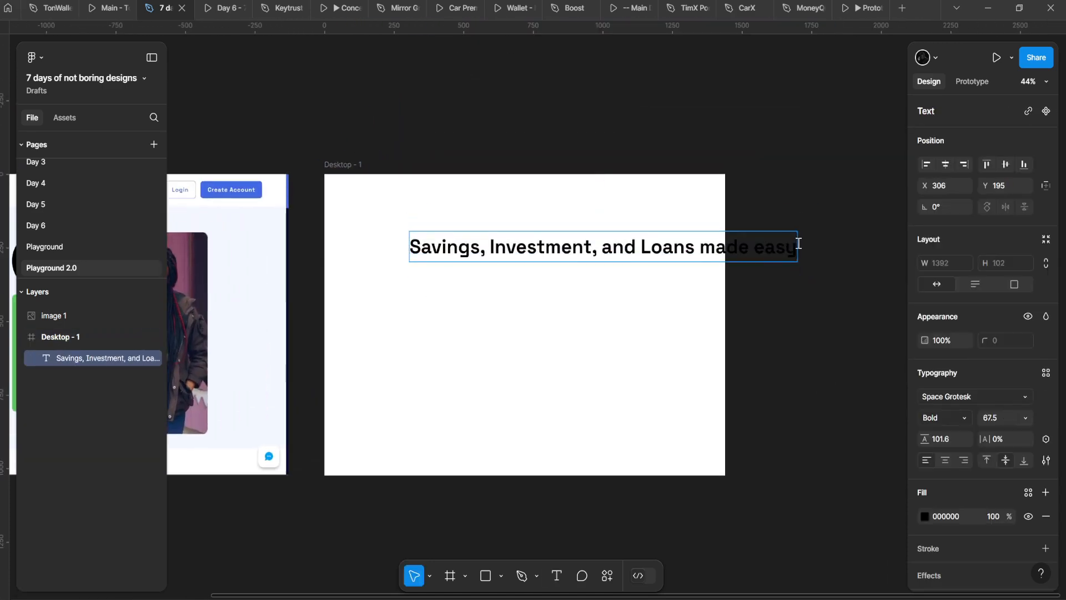
{"action": "left_click_drag", "start_coordinate": [798, 241], "coordinate": [583, 250]}
{"action": "left_click_drag", "start_coordinate": [510, 251], "coordinate": [633, 294]}
{"action": "scroll", "coordinate": [573, 238], "scroll_direction": "up", "scroll_amount": 5}
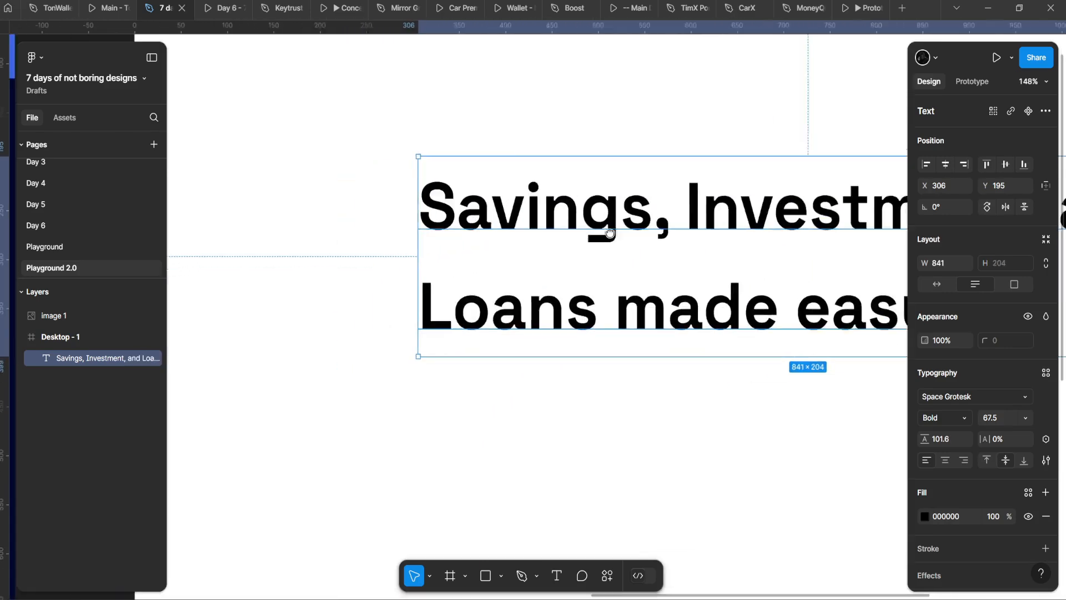
{"action": "scroll", "coordinate": [581, 253], "scroll_direction": "up", "scroll_amount": 6}
{"action": "scroll", "coordinate": [654, 210], "scroll_direction": "down", "scroll_amount": 5}
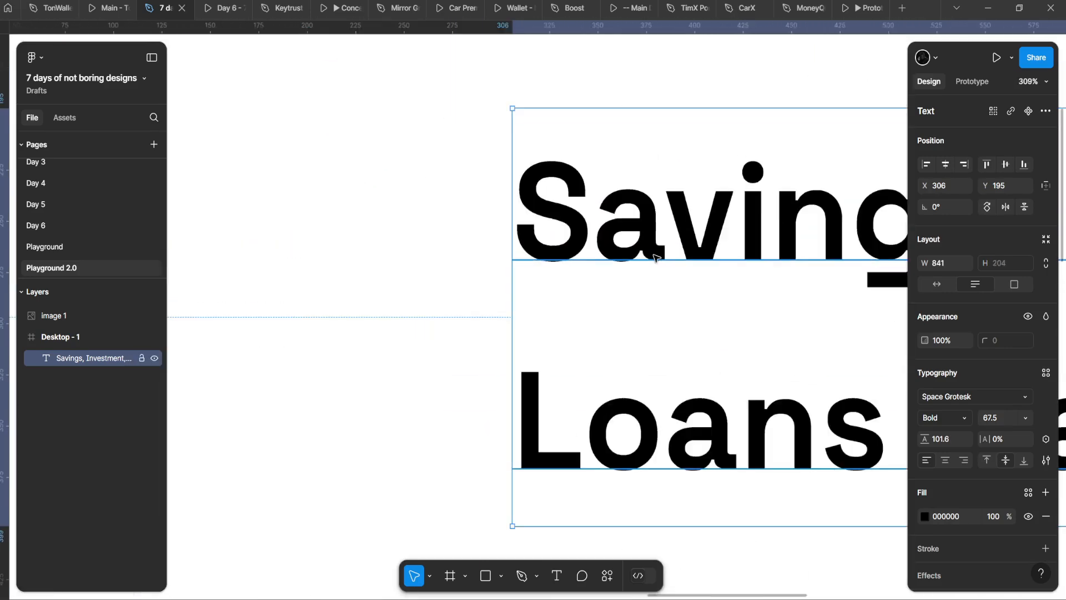
{"action": "scroll", "coordinate": [447, 288], "scroll_direction": "right", "scroll_amount": 2}
Step: Compare SemiBold and Bold weights on the heading, keeping Space Grotesk Bold 67.5
{"action": "left_click", "coordinate": [932, 420]}
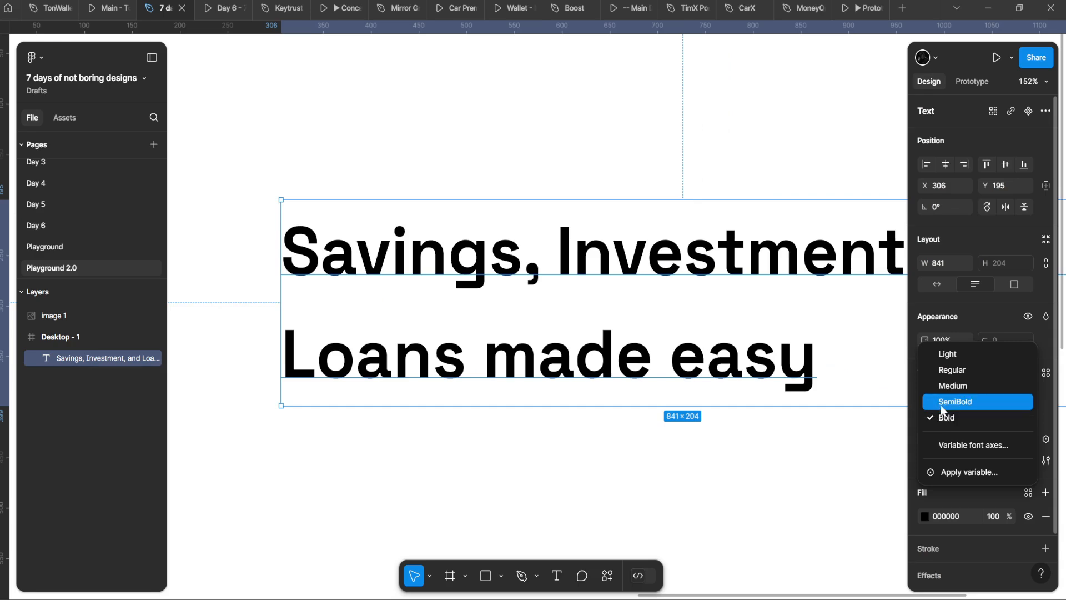
{"action": "left_click", "coordinate": [945, 399]}
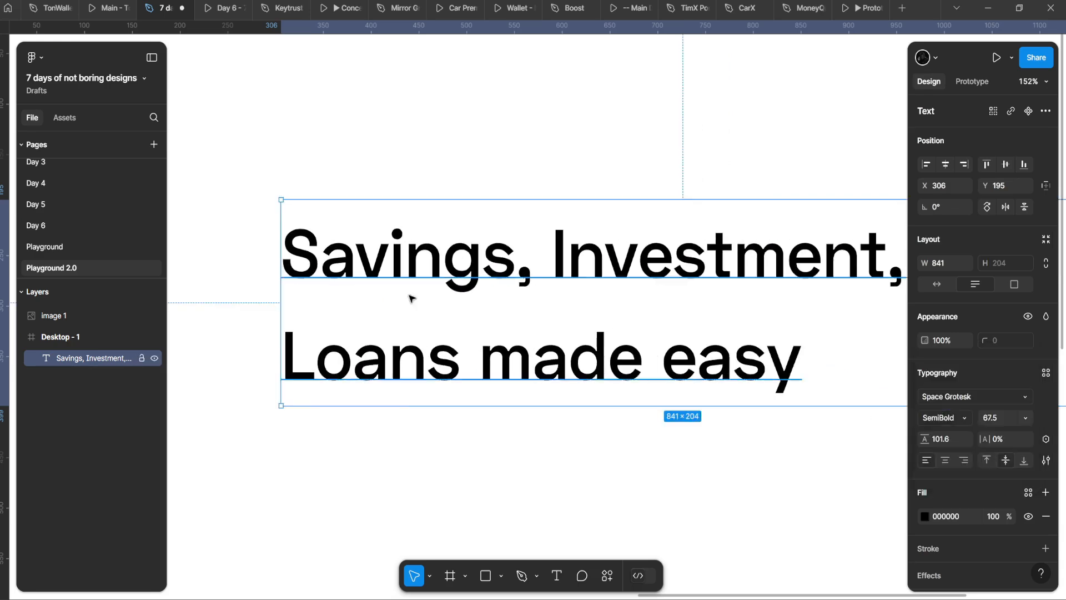
{"action": "scroll", "coordinate": [409, 297], "scroll_direction": "up", "scroll_amount": 5}
{"action": "left_click_drag", "start_coordinate": [725, 345], "coordinate": [576, 294]}
{"action": "key", "text": "ctrl+z"}
{"action": "key", "text": "ctrl+shift+z"}
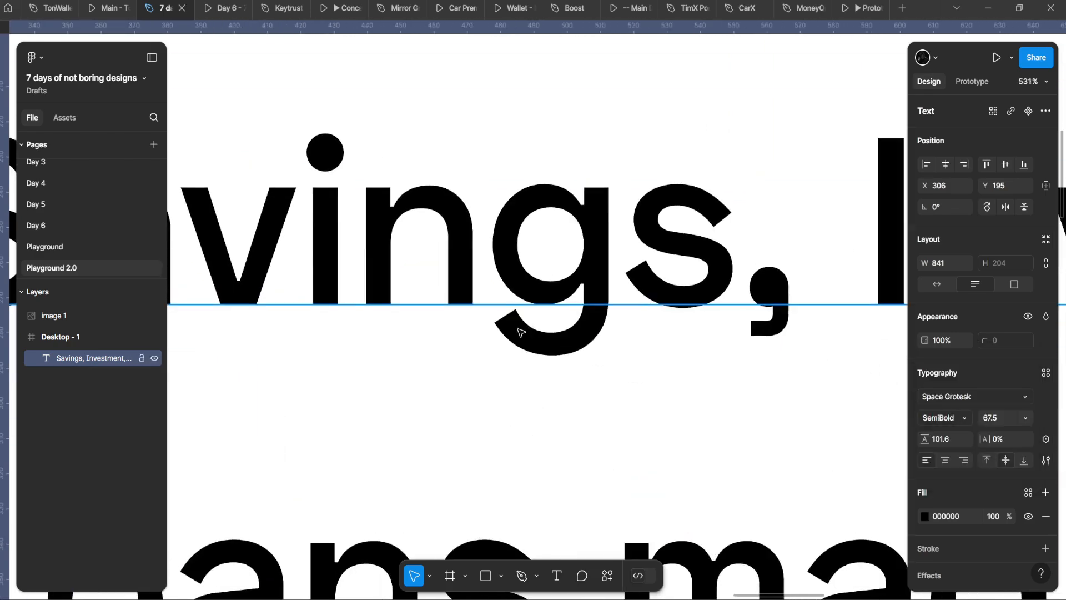
{"action": "key", "text": "ctrl+z"}
{"action": "key", "text": "ctrl+shift+z"}
{"action": "key", "text": "ctrl+z"}
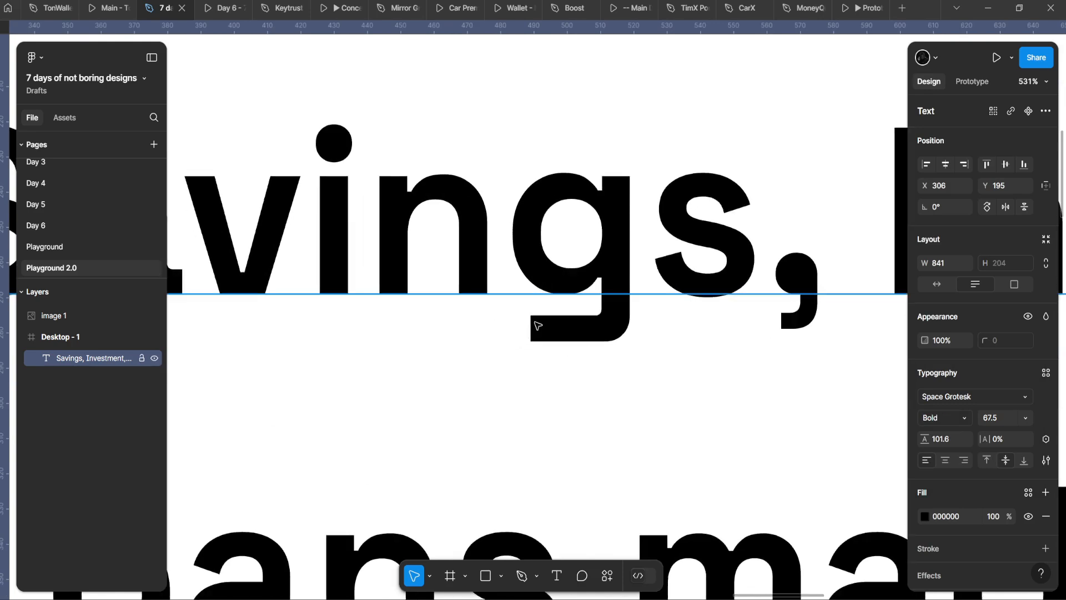
{"action": "key", "text": "ctrl+shift+z"}
{"action": "key", "text": "ctrl+z"}
{"action": "key", "text": "ctrl+shift+z"}
{"action": "scroll", "coordinate": [561, 328], "scroll_direction": "down", "scroll_amount": 3}
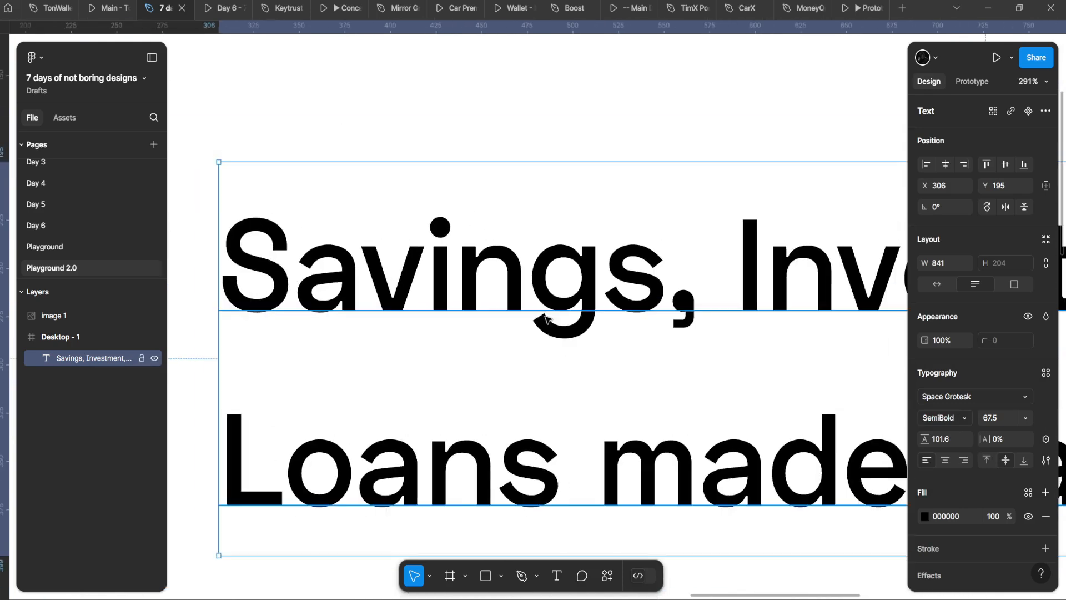
{"action": "key", "text": "ctrl+z"}
{"action": "scroll", "coordinate": [578, 318], "scroll_direction": "down", "scroll_amount": 5}
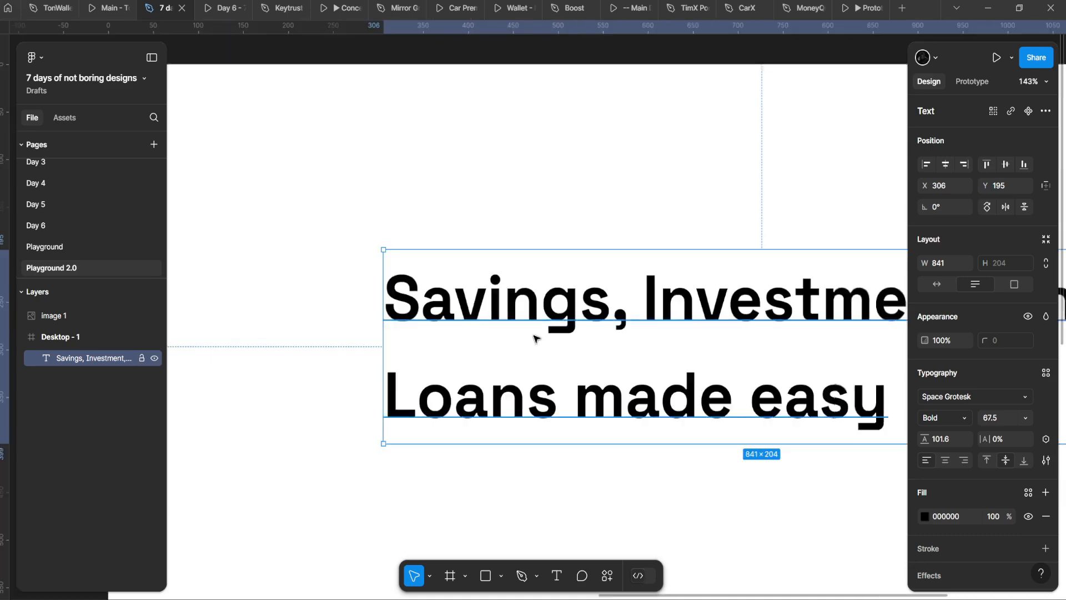
{"action": "left_click_drag", "start_coordinate": [502, 303], "coordinate": [222, 267]}
{"action": "scroll", "coordinate": [754, 267], "scroll_direction": "down", "scroll_amount": 3}
Step: Set the heading's letter spacing to -3% and its line height to 68
{"action": "scroll", "coordinate": [755, 267], "scroll_direction": "up", "scroll_amount": 1}
{"action": "scroll", "coordinate": [392, 275], "scroll_direction": "up", "scroll_amount": 2}
{"action": "left_click_drag", "start_coordinate": [393, 275], "coordinate": [652, 243]}
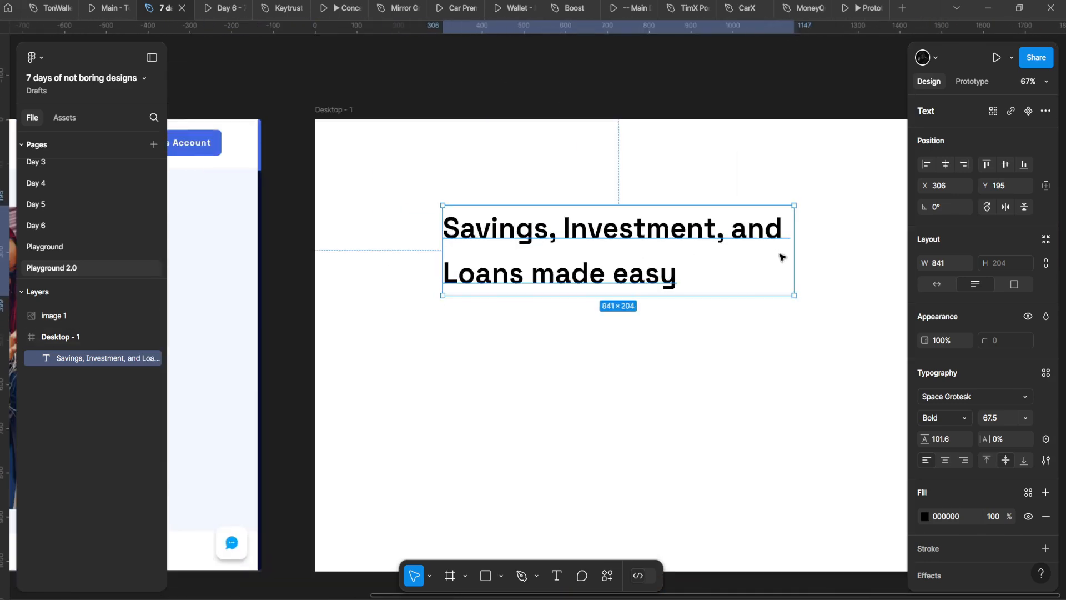
{"action": "left_click_drag", "start_coordinate": [781, 255], "coordinate": [723, 240]}
{"action": "scroll", "coordinate": [508, 238], "scroll_direction": "up", "scroll_amount": 3}
{"action": "scroll", "coordinate": [508, 238], "scroll_direction": "up", "scroll_amount": 5}
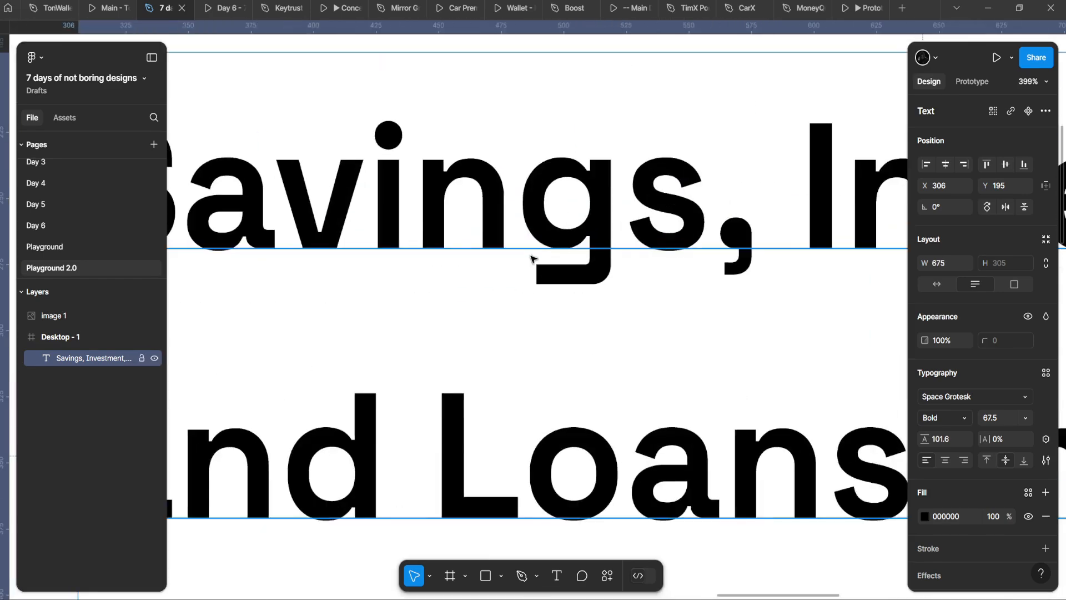
{"action": "scroll", "coordinate": [587, 273], "scroll_direction": "down", "scroll_amount": 5}
{"action": "scroll", "coordinate": [439, 305], "scroll_direction": "up", "scroll_amount": 4}
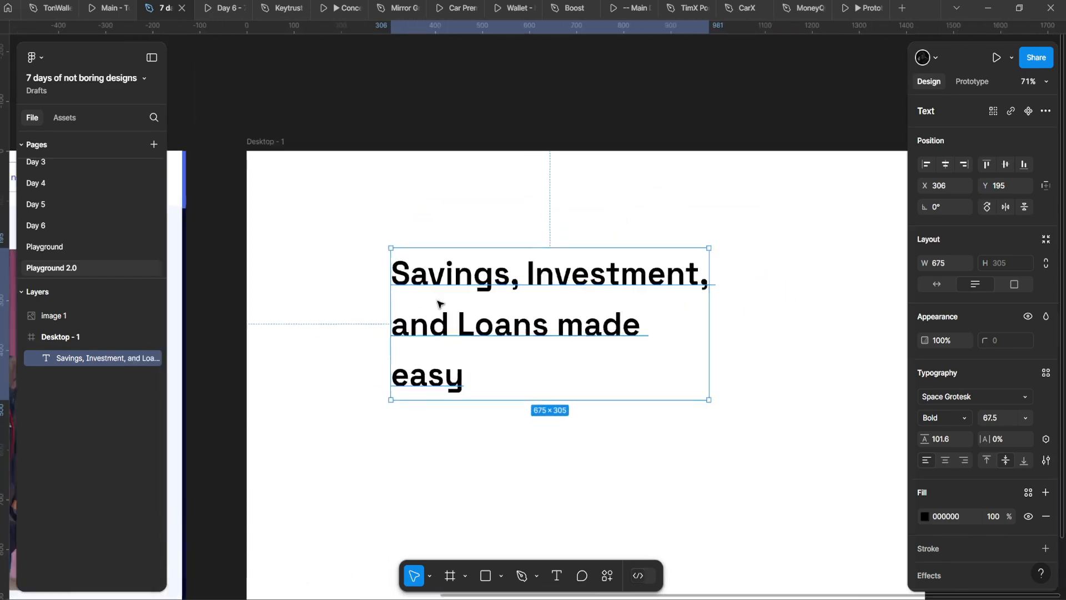
{"action": "key", "text": "shift+2"}
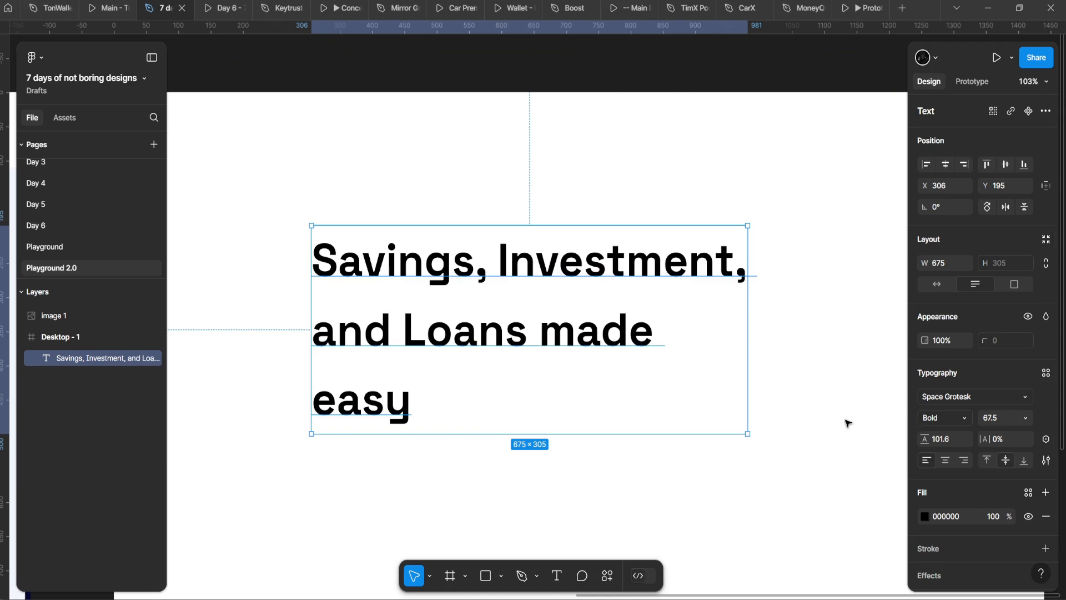
{"action": "left_click_drag", "start_coordinate": [983, 440], "coordinate": [980, 440]}
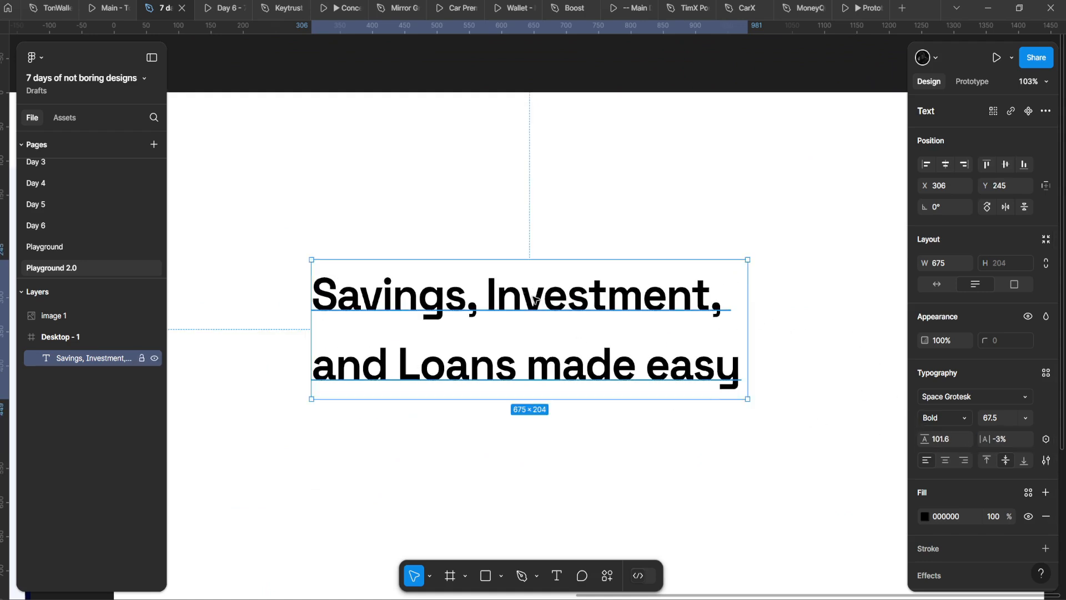
{"action": "left_click_drag", "start_coordinate": [752, 345], "coordinate": [680, 339]}
{"action": "left_click_drag", "start_coordinate": [928, 442], "coordinate": [887, 413]}
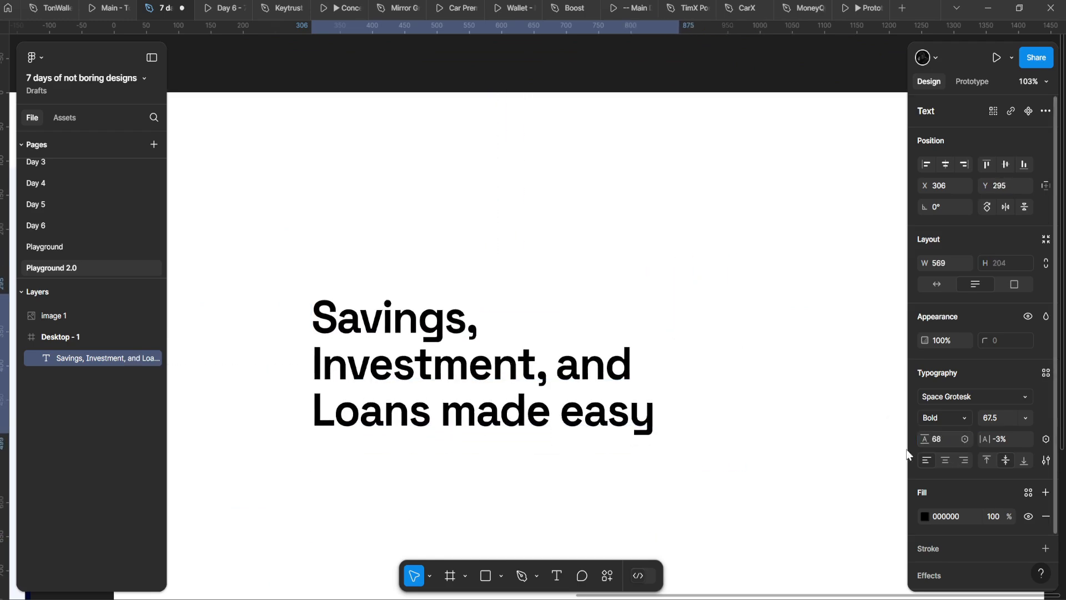
{"action": "left_click", "coordinate": [707, 372]}
Step: Resize the heading's text box to 736 wide so the headline wraps onto two lines
{"action": "scroll", "coordinate": [706, 371], "scroll_direction": "down", "scroll_amount": 4}
{"action": "scroll", "coordinate": [378, 408], "scroll_direction": "up", "scroll_amount": 1}
{"action": "scroll", "coordinate": [376, 404], "scroll_direction": "up", "scroll_amount": 10}
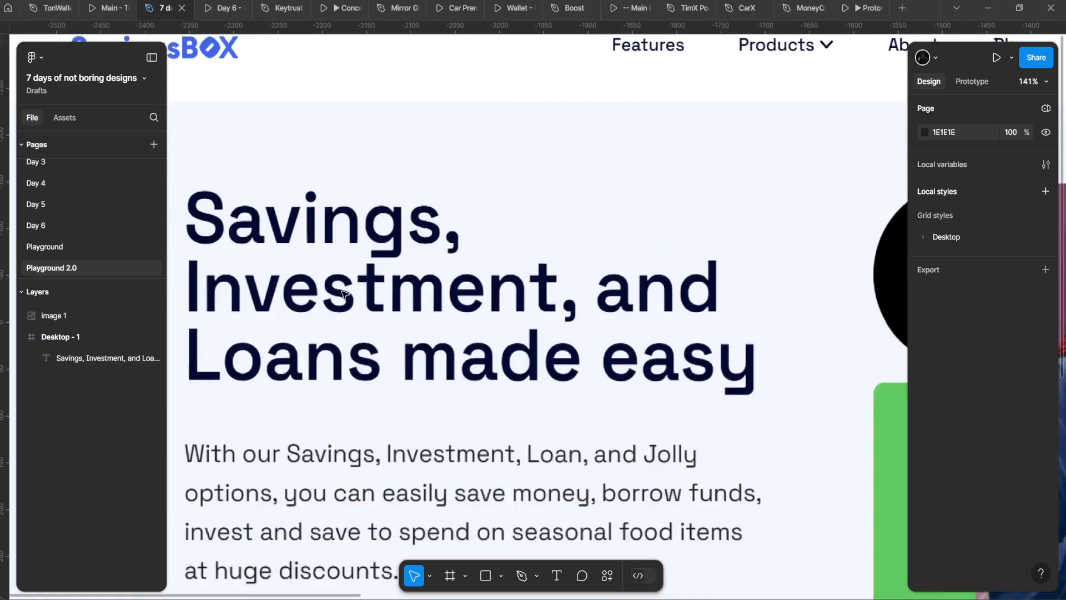
{"action": "scroll", "coordinate": [446, 241], "scroll_direction": "down", "scroll_amount": 8}
{"action": "left_click_drag", "start_coordinate": [638, 289], "coordinate": [159, 233]}
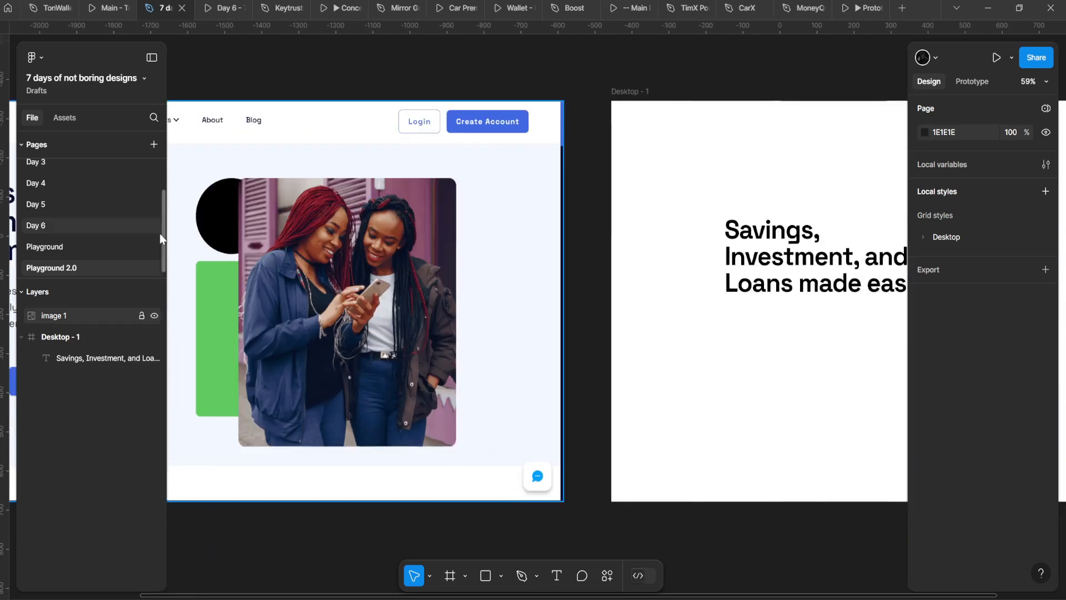
{"action": "left_click_drag", "start_coordinate": [692, 264], "coordinate": [250, 269]}
{"action": "scroll", "coordinate": [250, 269], "scroll_direction": "up", "scroll_amount": 3}
{"action": "left_click", "coordinate": [421, 275]}
{"action": "left_click_drag", "start_coordinate": [626, 288], "coordinate": [650, 289]}
Step: Compare the restyled heading against the SavingsBOX reference heading
{"action": "scroll", "coordinate": [580, 285], "scroll_direction": "down", "scroll_amount": 5}
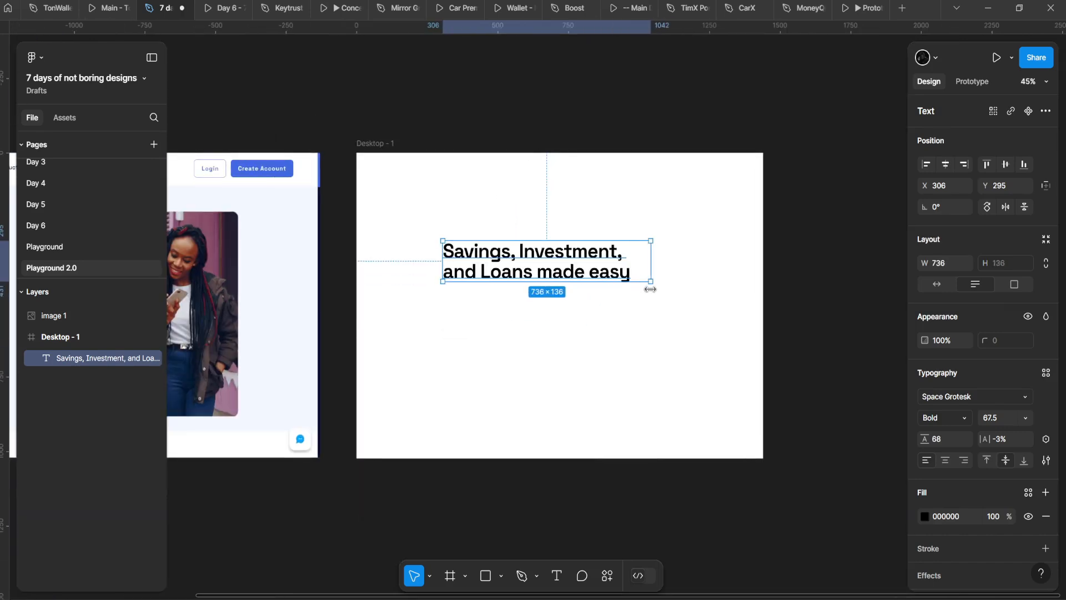
{"action": "left_click_drag", "start_coordinate": [548, 299], "coordinate": [1034, 294]}
{"action": "scroll", "coordinate": [514, 271], "scroll_direction": "up", "scroll_amount": 3}
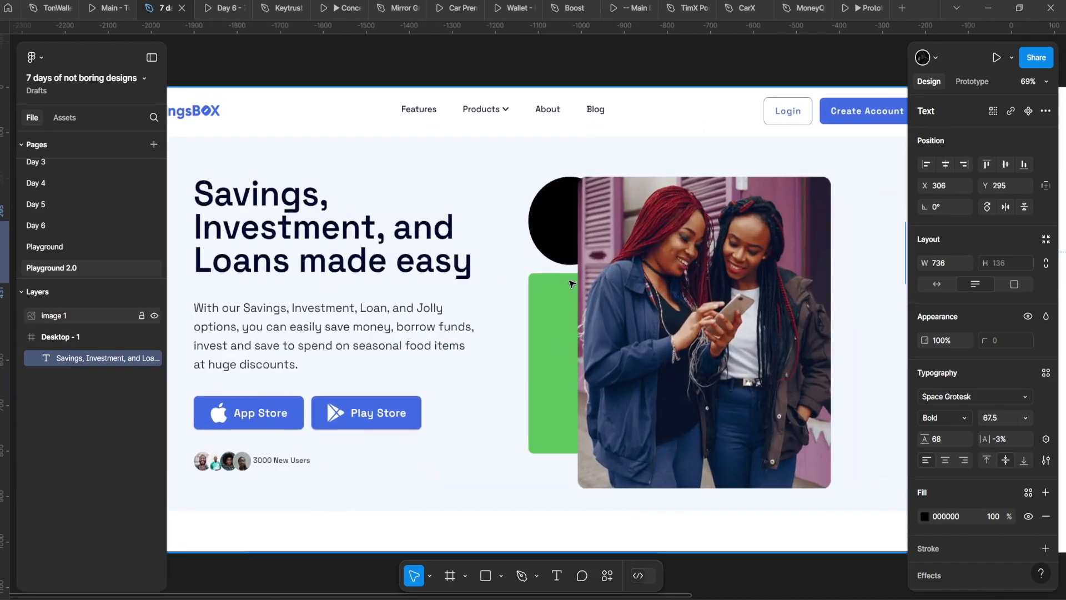
{"action": "left_click_drag", "start_coordinate": [865, 290], "coordinate": [286, 284]}
{"action": "scroll", "coordinate": [500, 288], "scroll_direction": "down", "scroll_amount": 4}
{"action": "left_click_drag", "start_coordinate": [500, 288], "coordinate": [841, 303]}
{"action": "scroll", "coordinate": [341, 278], "scroll_direction": "up", "scroll_amount": 5}
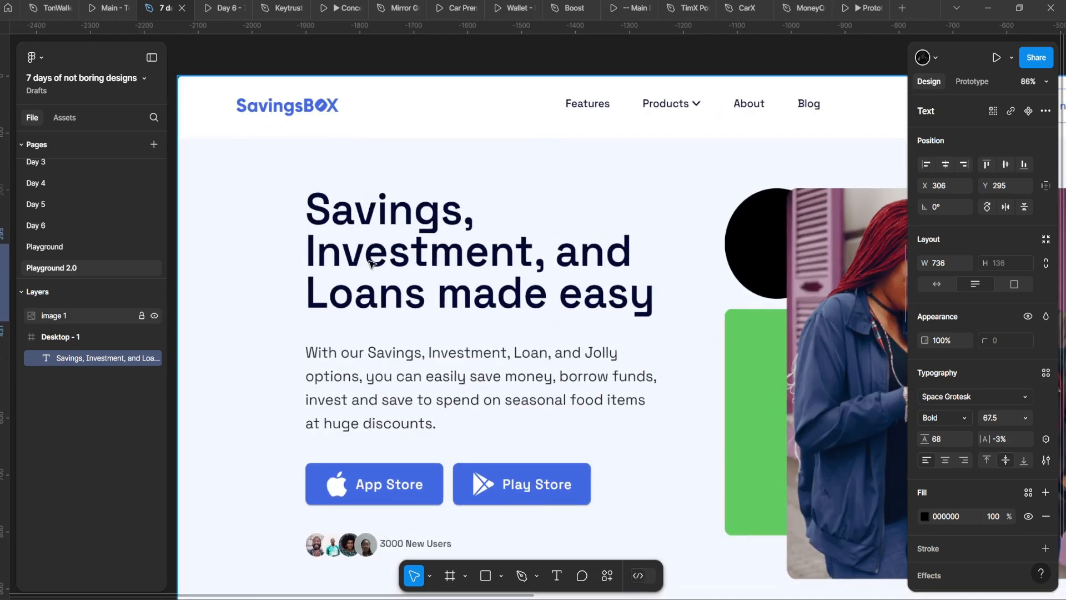
{"action": "left_click_drag", "start_coordinate": [625, 299], "coordinate": [302, 281]}
{"action": "scroll", "coordinate": [775, 326], "scroll_direction": "down", "scroll_amount": 6}
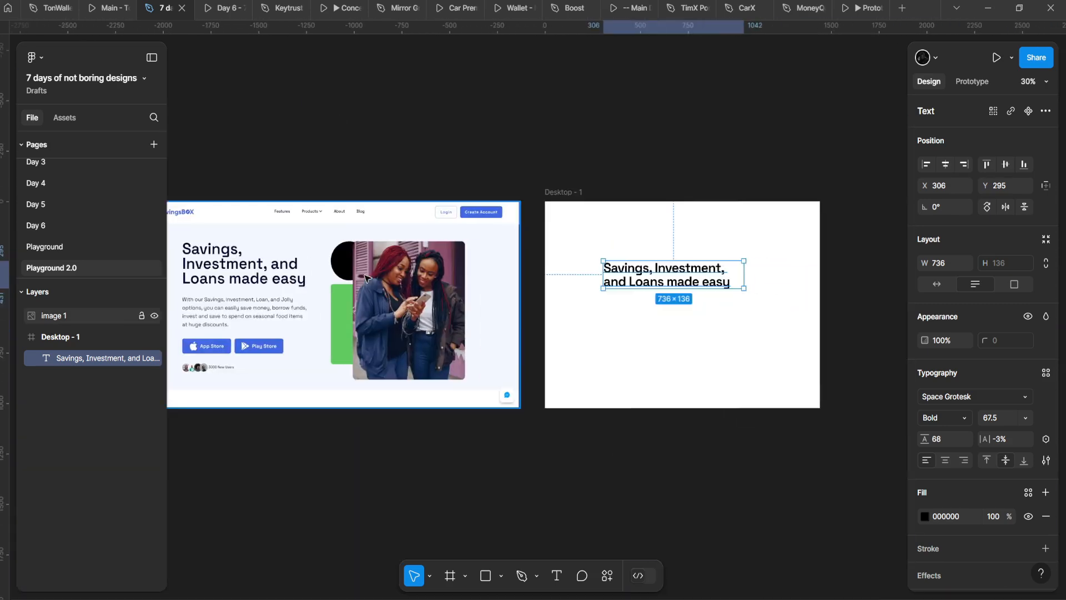
{"action": "scroll", "coordinate": [703, 295], "scroll_direction": "up", "scroll_amount": 2}
{"action": "left_click_drag", "start_coordinate": [591, 279], "coordinate": [365, 274]}
Step: Centre-align the heading text, trying a move and left alignment but undoing both
{"action": "scroll", "coordinate": [703, 295], "scroll_direction": "up", "scroll_amount": 1}
{"action": "scroll", "coordinate": [604, 284], "scroll_direction": "up", "scroll_amount": 3}
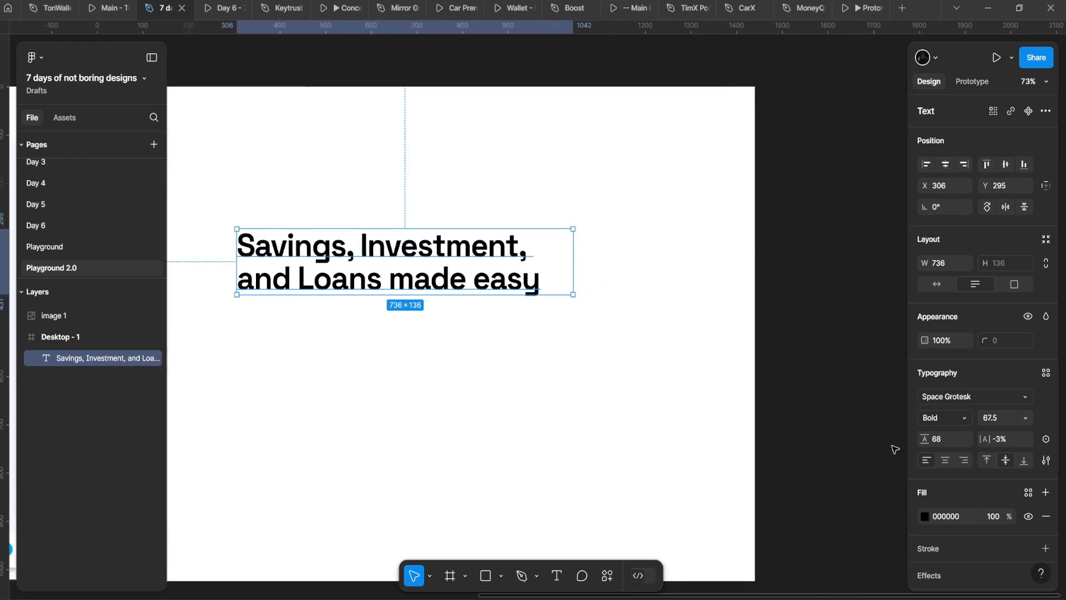
{"action": "left_click", "coordinate": [945, 460]}
{"action": "scroll", "coordinate": [355, 318], "scroll_direction": "up", "scroll_amount": 1}
{"action": "left_click_drag", "start_coordinate": [446, 271], "coordinate": [484, 233]}
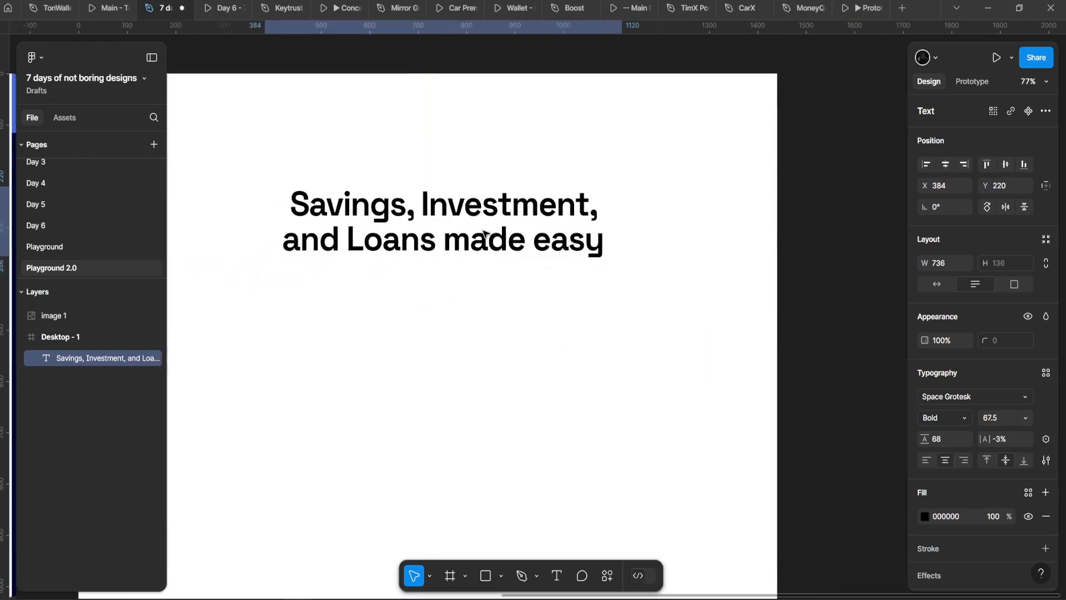
{"action": "key", "text": "ctrl+z"}
{"action": "left_click_drag", "start_coordinate": [687, 287], "coordinate": [624, 299]}
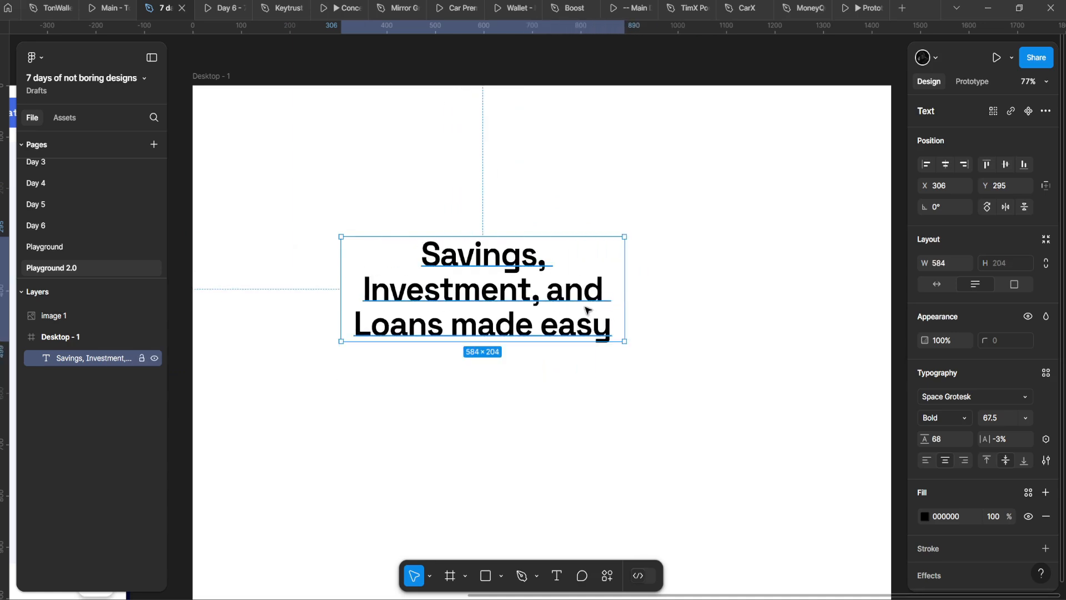
{"action": "scroll", "coordinate": [580, 294], "scroll_direction": "left", "scroll_amount": 2}
{"action": "left_click_drag", "start_coordinate": [429, 231], "coordinate": [550, 345]}
{"action": "left_click", "coordinate": [927, 459]}
{"action": "key", "text": "ctrl+z"}
{"action": "scroll", "coordinate": [424, 270], "scroll_direction": "right", "scroll_amount": 2}
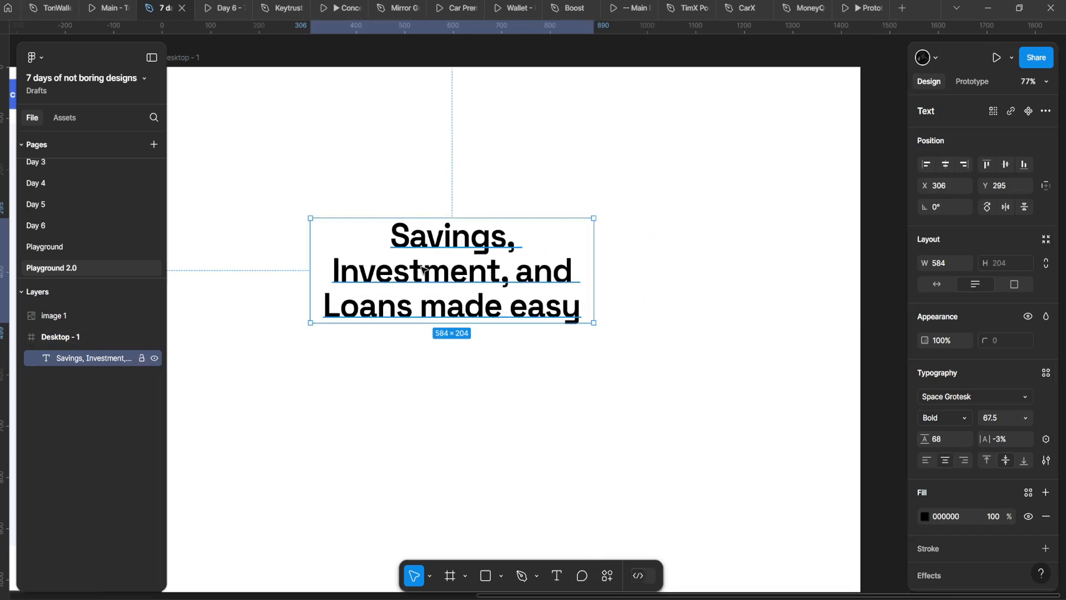
Step: Centre the heading horizontally in Desktop - 1 at Y 234, widen its box, and compare with the reference
{"action": "left_click_drag", "start_coordinate": [422, 270], "coordinate": [456, 264]}
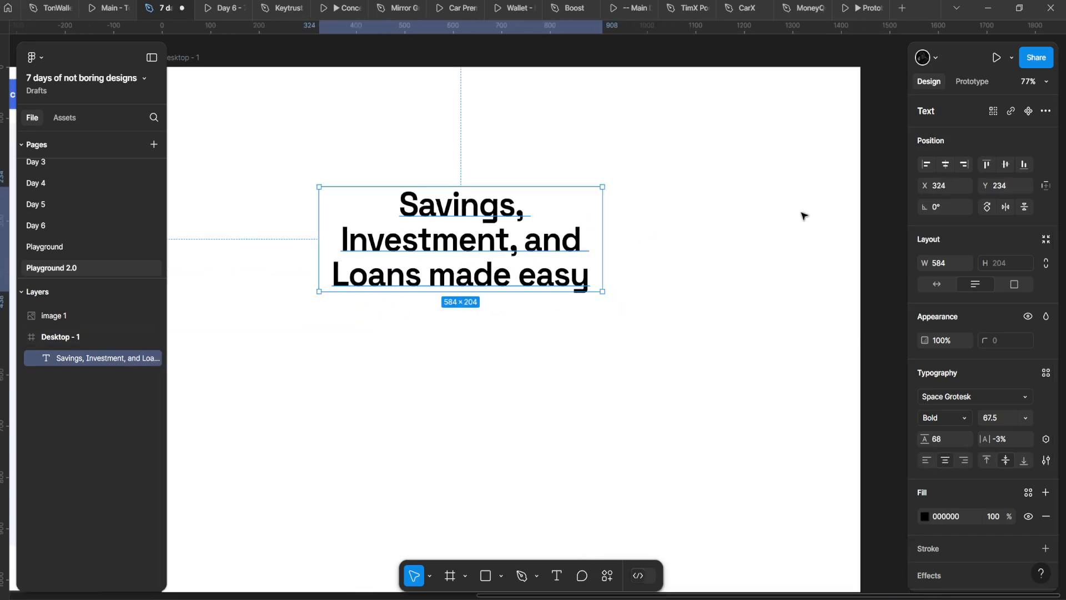
{"action": "left_click", "coordinate": [945, 169]}
{"action": "left_click_drag", "start_coordinate": [656, 244], "coordinate": [685, 245]}
{"action": "left_click", "coordinate": [660, 303]}
{"action": "scroll", "coordinate": [659, 302], "scroll_direction": "down", "scroll_amount": 5}
{"action": "scroll", "coordinate": [635, 298], "scroll_direction": "left", "scroll_amount": 6}
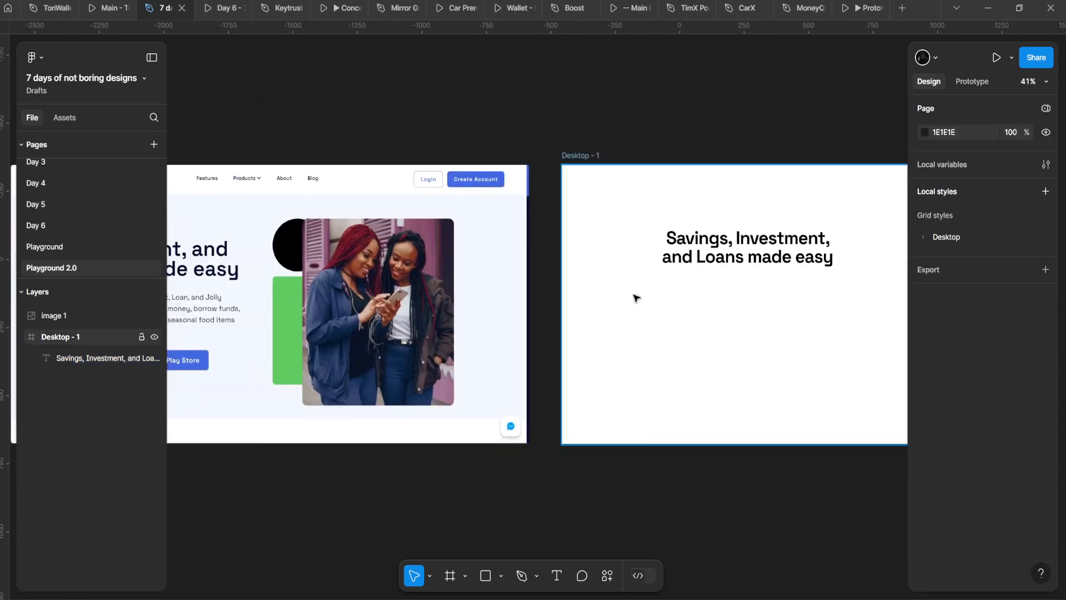
{"action": "scroll", "coordinate": [631, 286], "scroll_direction": "down", "scroll_amount": 2}
{"action": "left_click_drag", "start_coordinate": [771, 254], "coordinate": [613, 268]}
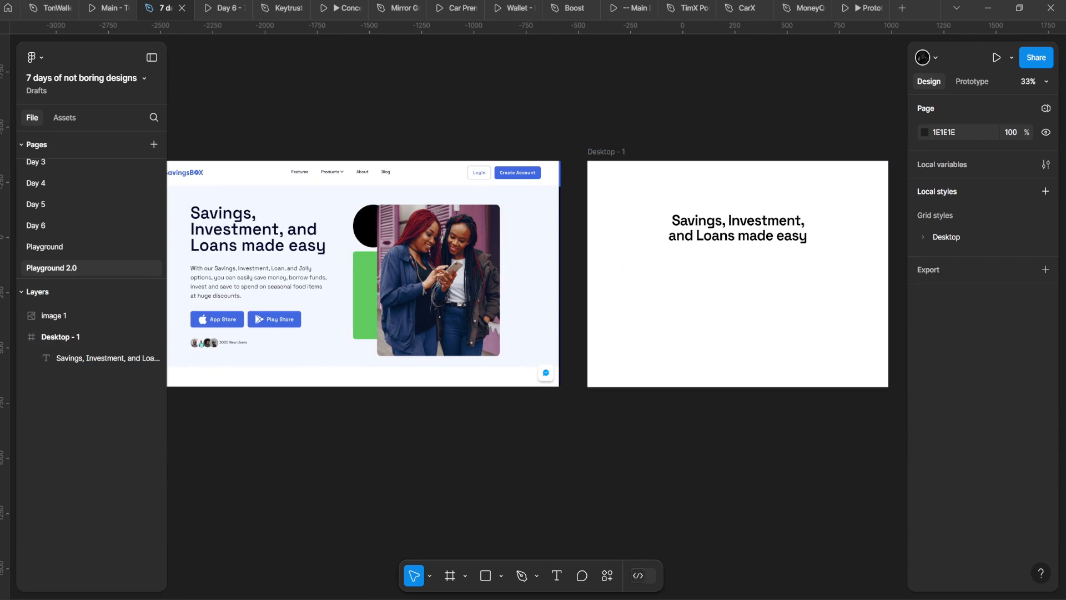
Step: Paste the copied savings paragraph as a new text layer in Desktop - 1
{"action": "left_click_drag", "start_coordinate": [718, 339], "coordinate": [477, 292]}
{"action": "scroll", "coordinate": [704, 341], "scroll_direction": "up", "scroll_amount": 5}
{"action": "key", "text": "r"}
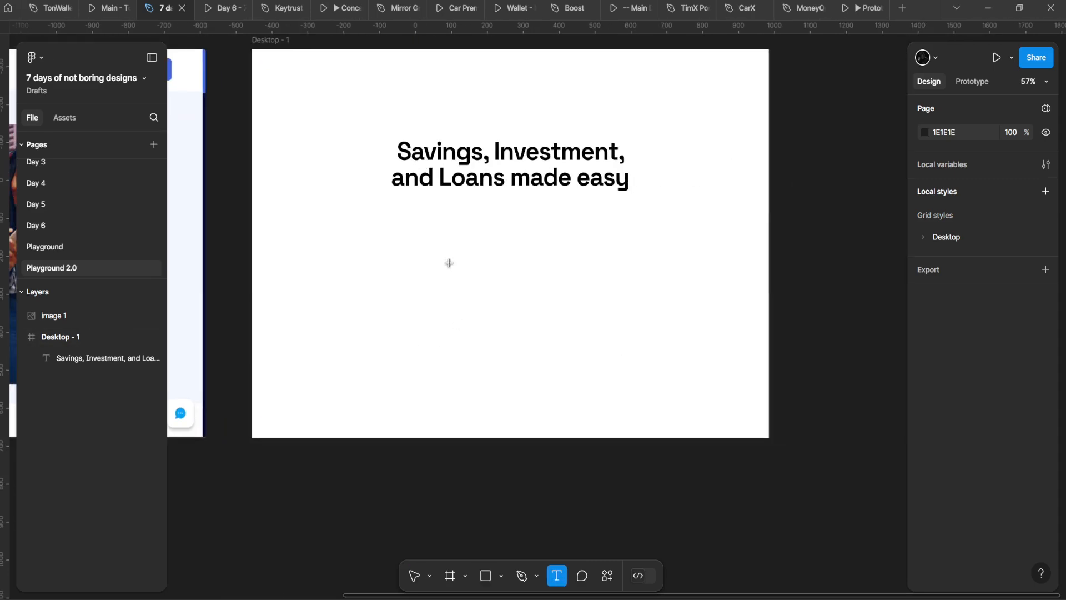
{"action": "left_click", "coordinate": [436, 249]}
{"action": "key", "text": "ctrl+v"}
{"action": "scroll", "coordinate": [611, 258], "scroll_direction": "down", "scroll_amount": 4}
{"action": "left_click_drag", "start_coordinate": [611, 258], "coordinate": [736, 328]}
{"action": "key", "text": "Escape"}
{"action": "scroll", "coordinate": [639, 319], "scroll_direction": "up", "scroll_amount": 3}
{"action": "scroll", "coordinate": [622, 315], "scroll_direction": "down", "scroll_amount": 3}
Step: Move the paragraph into Desktop - 1, narrow it to 998 wide and set Regular weight
{"action": "left_click_drag", "start_coordinate": [770, 349], "coordinate": [518, 350]}
{"action": "left_click_drag", "start_coordinate": [641, 331], "coordinate": [336, 324]}
{"action": "left_click_drag", "start_coordinate": [609, 337], "coordinate": [387, 306]}
{"action": "left_click_drag", "start_coordinate": [352, 318], "coordinate": [586, 333]}
{"action": "scroll", "coordinate": [586, 333], "scroll_direction": "up", "scroll_amount": 3}
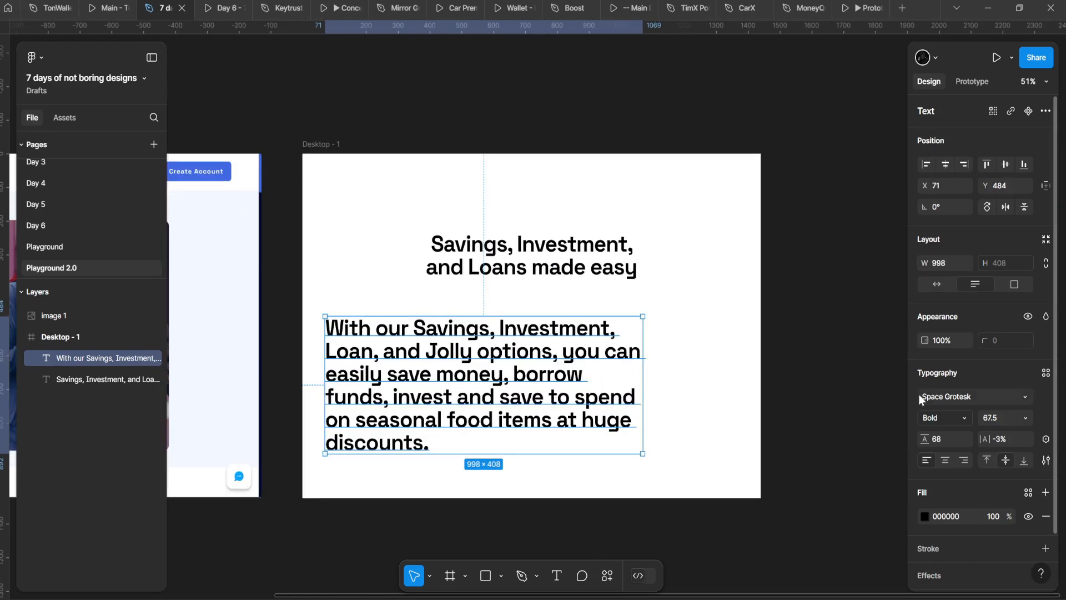
{"action": "left_click", "coordinate": [944, 418]}
{"action": "left_click", "coordinate": [905, 368]}
{"action": "scroll", "coordinate": [522, 253], "scroll_direction": "up", "scroll_amount": 1}
Step: Change the heading font to Tomato Grotesk
{"action": "left_click", "coordinate": [528, 255]}
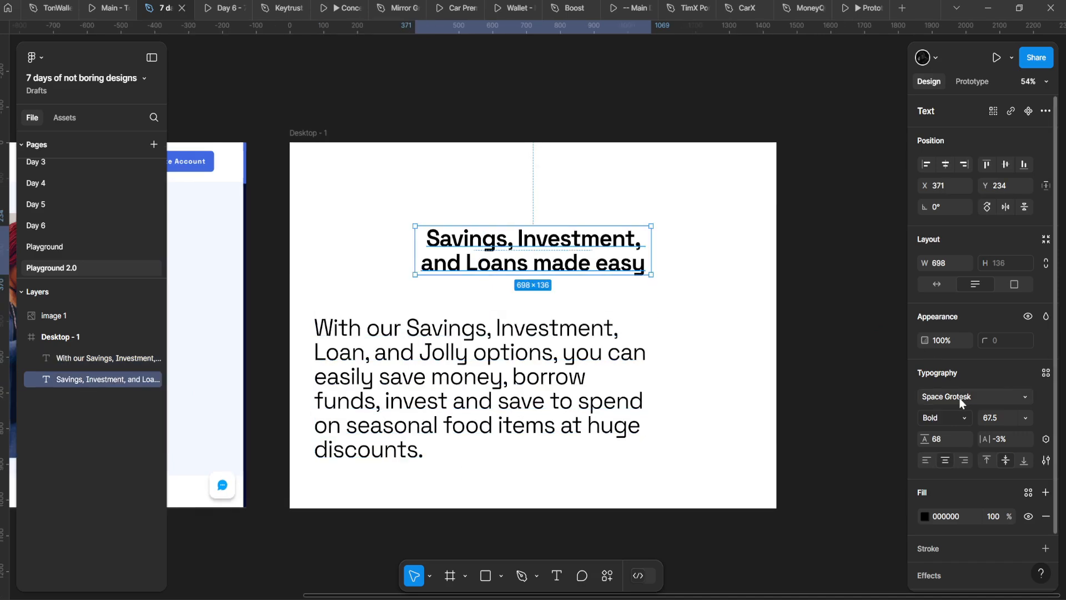
{"action": "left_click", "coordinate": [961, 399]}
{"action": "type", "text": "toma"}
{"action": "left_click", "coordinate": [846, 309]}
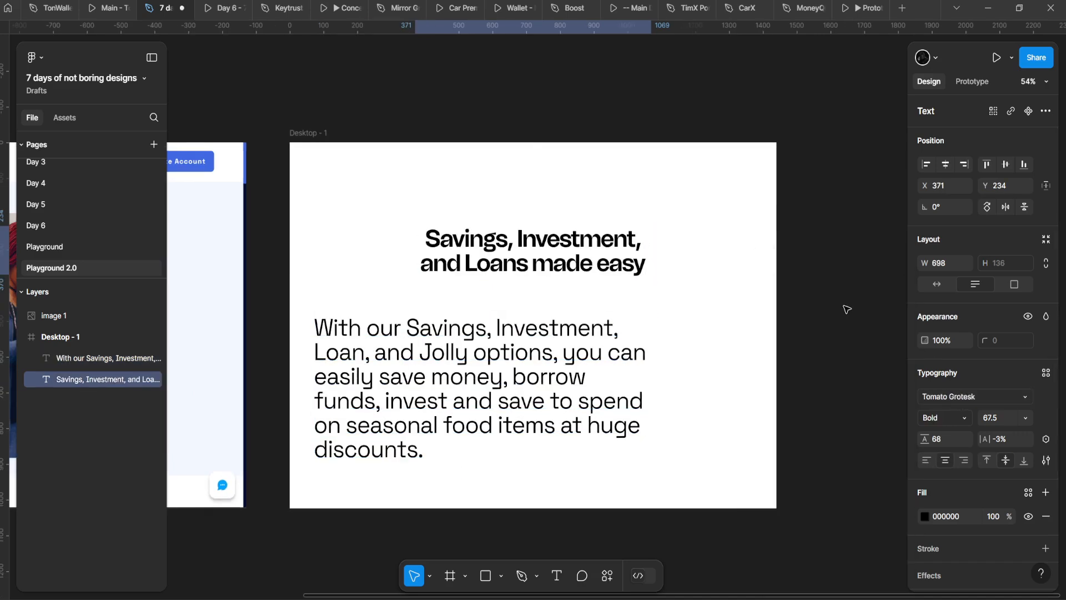
Step: Scale the paragraph down, place it under the heading at 688 wide, and centre-align it
{"action": "left_click", "coordinate": [524, 349]}
{"action": "key", "text": "k"}
{"action": "left_click_drag", "start_coordinate": [657, 409], "coordinate": [545, 367]}
{"action": "scroll", "coordinate": [473, 388], "scroll_direction": "up", "scroll_amount": 3}
{"action": "key", "text": "v"}
{"action": "left_click_drag", "start_coordinate": [482, 437], "coordinate": [543, 370]}
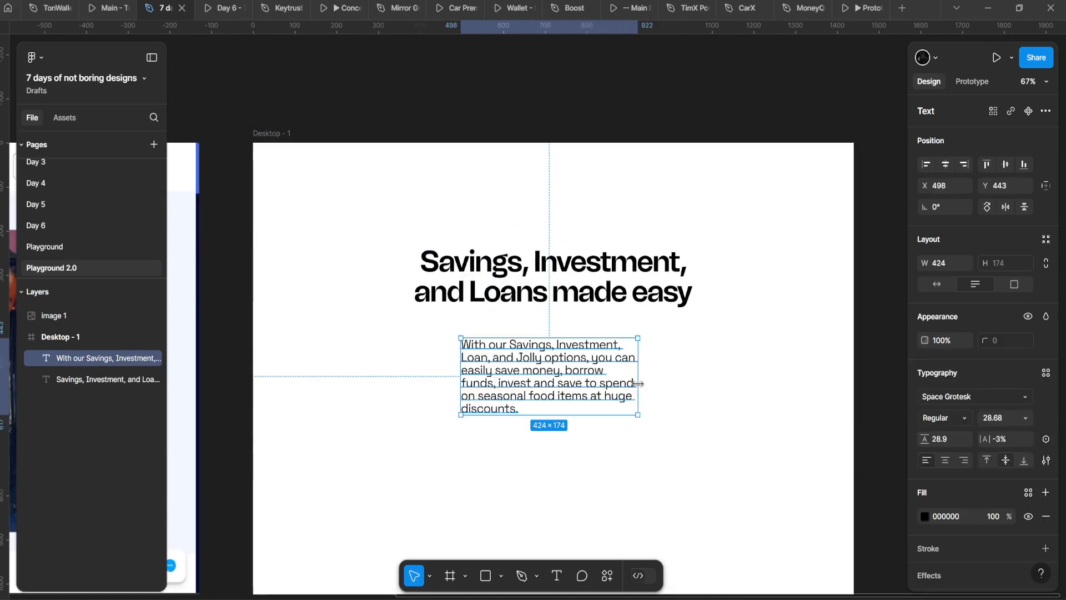
{"action": "left_click_drag", "start_coordinate": [637, 383], "coordinate": [693, 384]}
{"action": "left_click", "coordinate": [945, 460]}
{"action": "scroll", "coordinate": [688, 381], "scroll_direction": "up", "scroll_amount": 2}
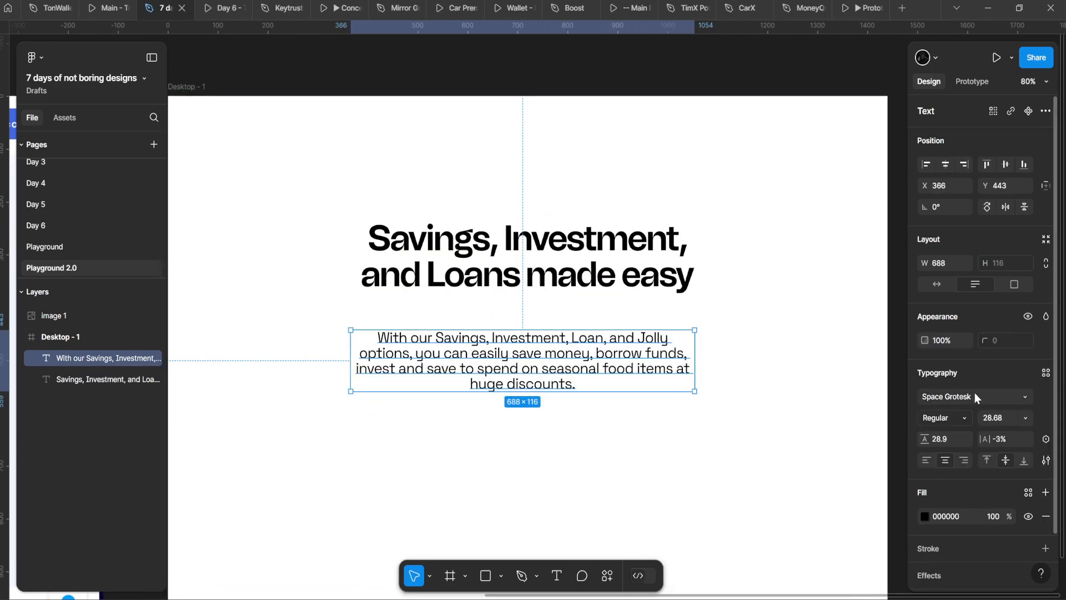
{"action": "left_click", "coordinate": [975, 394]}
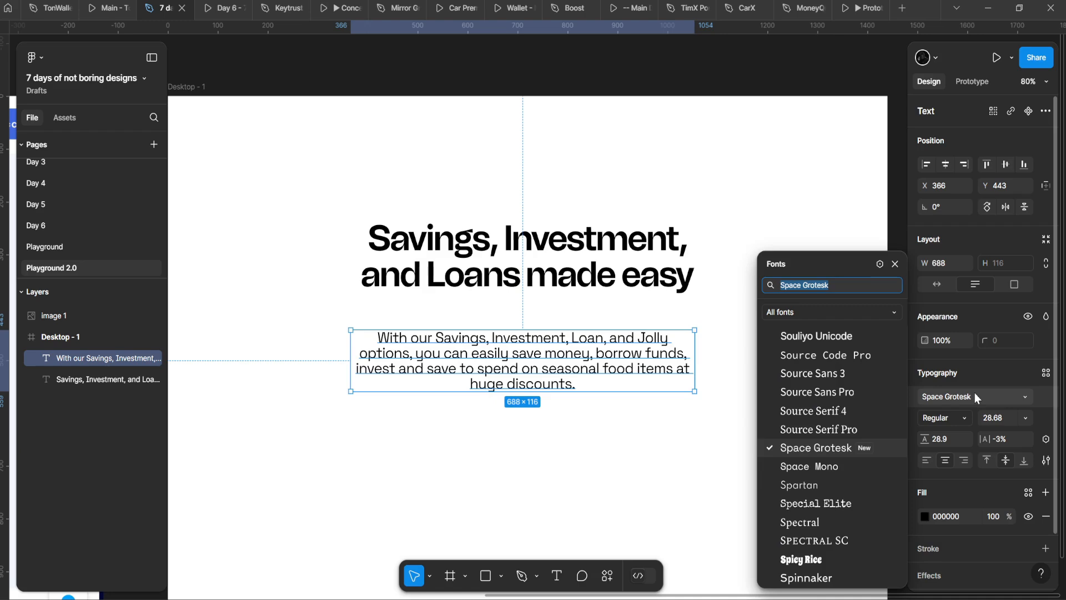
{"action": "left_click", "coordinate": [974, 395]}
Step: Set the paragraph to size 18 with 26 line height in a box about 554 wide
{"action": "scroll", "coordinate": [349, 267], "scroll_direction": "up", "scroll_amount": 4}
{"action": "scroll", "coordinate": [345, 250], "scroll_direction": "down", "scroll_amount": 5}
{"action": "left_click_drag", "start_coordinate": [392, 289], "coordinate": [411, 335]}
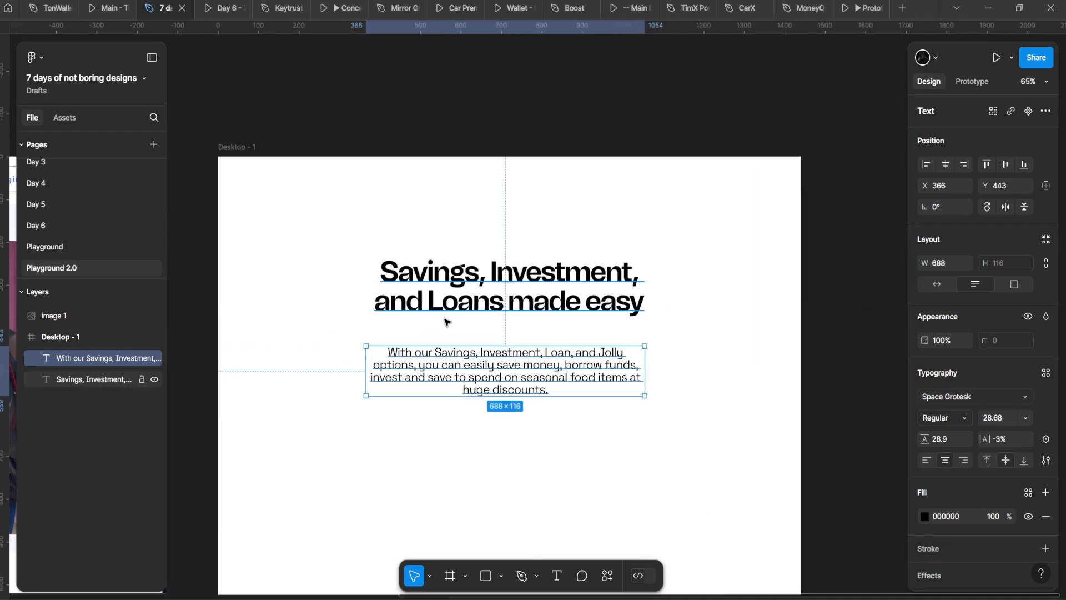
{"action": "scroll", "coordinate": [450, 405], "scroll_direction": "up", "scroll_amount": 5}
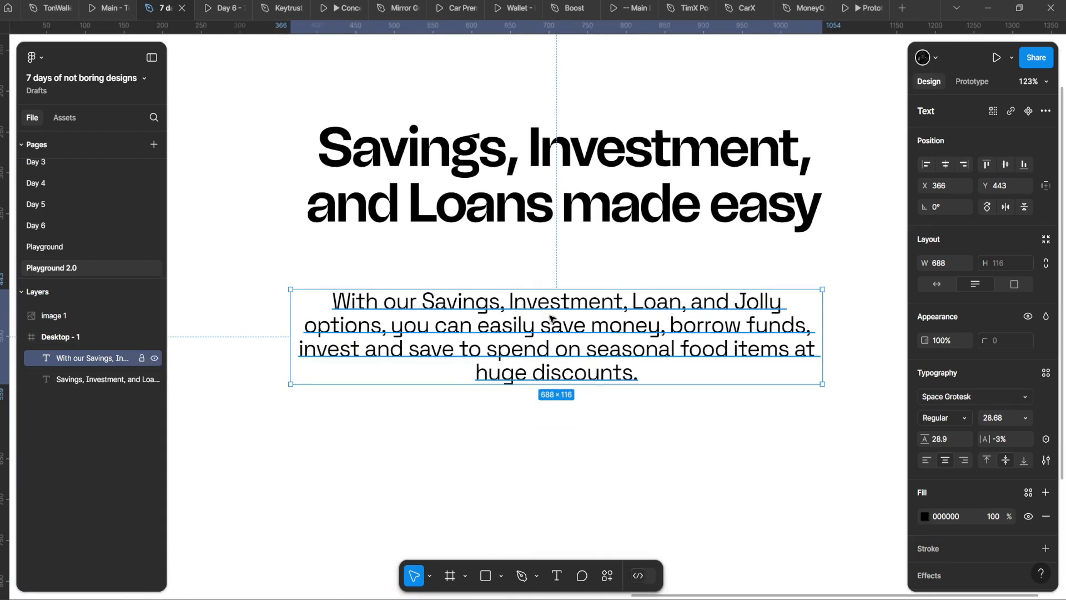
{"action": "key", "text": "Return"}
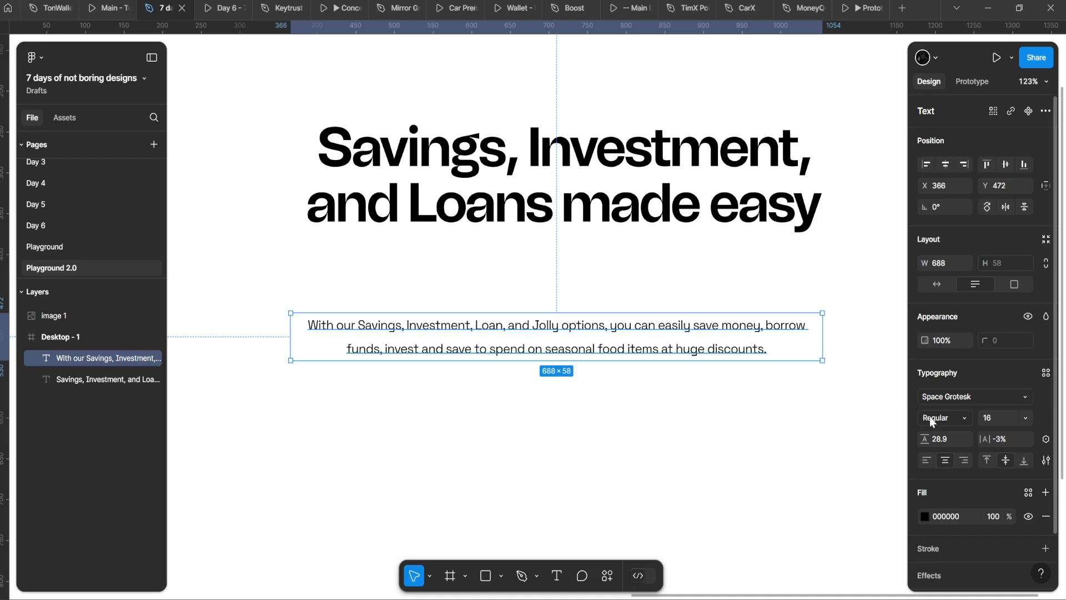
{"action": "left_click_drag", "start_coordinate": [927, 440], "coordinate": [923, 430]}
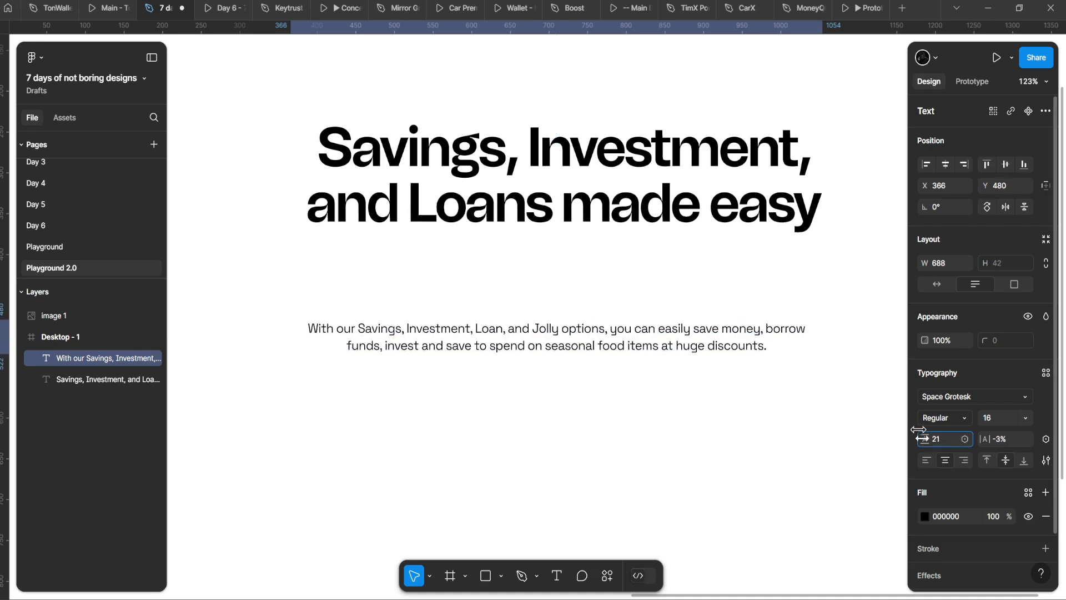
{"action": "left_click_drag", "start_coordinate": [822, 331], "coordinate": [768, 331]}
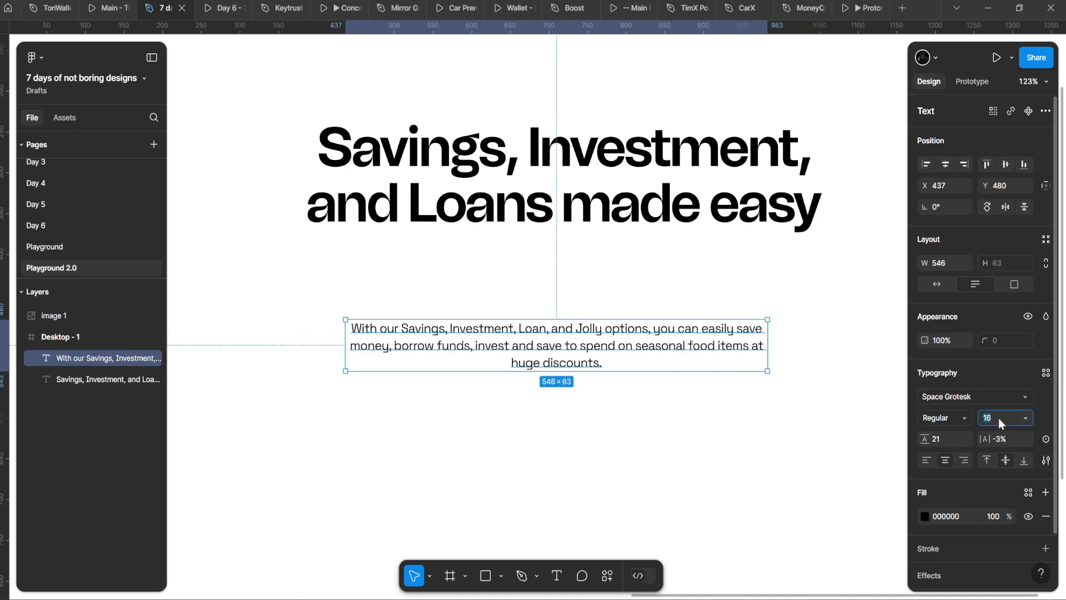
{"action": "type", "text": "18"}
{"action": "key", "text": "Return"}
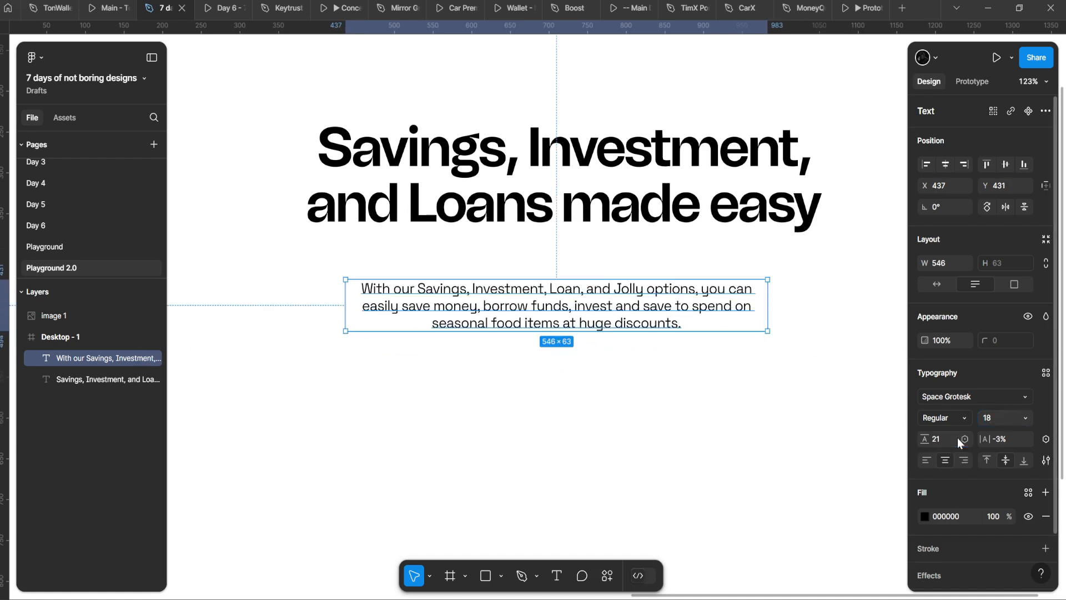
{"action": "type", "text": "18+8"}
{"action": "key", "text": "Return"}
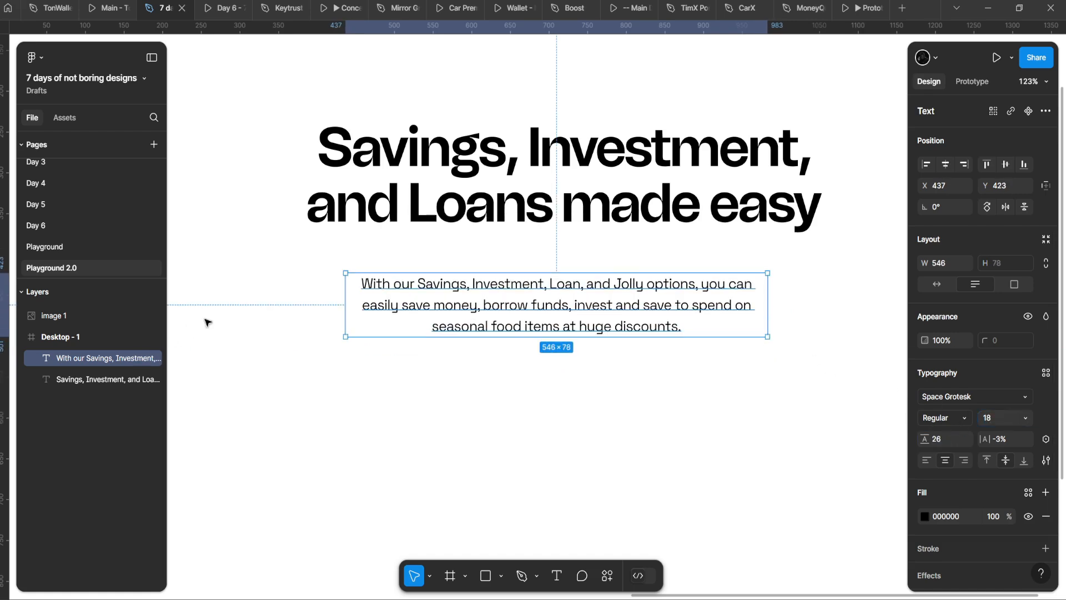
Step: Enlarge the heading proportionally to 81.04 and nudge it down slightly
{"action": "left_click_drag", "start_coordinate": [604, 358], "coordinate": [477, 251]}
{"action": "scroll", "coordinate": [477, 251], "scroll_direction": "up", "scroll_amount": 1}
{"action": "scroll", "coordinate": [471, 280], "scroll_direction": "down", "scroll_amount": 4}
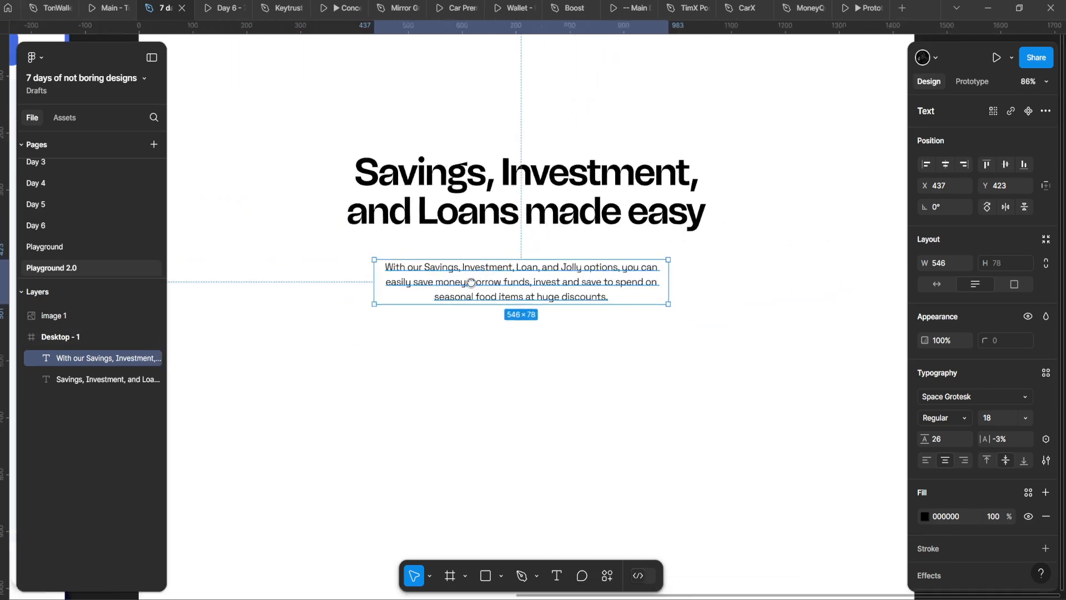
{"action": "scroll", "coordinate": [481, 302], "scroll_direction": "up", "scroll_amount": 7}
{"action": "scroll", "coordinate": [533, 300], "scroll_direction": "down", "scroll_amount": 5}
{"action": "scroll", "coordinate": [552, 297], "scroll_direction": "up", "scroll_amount": 3}
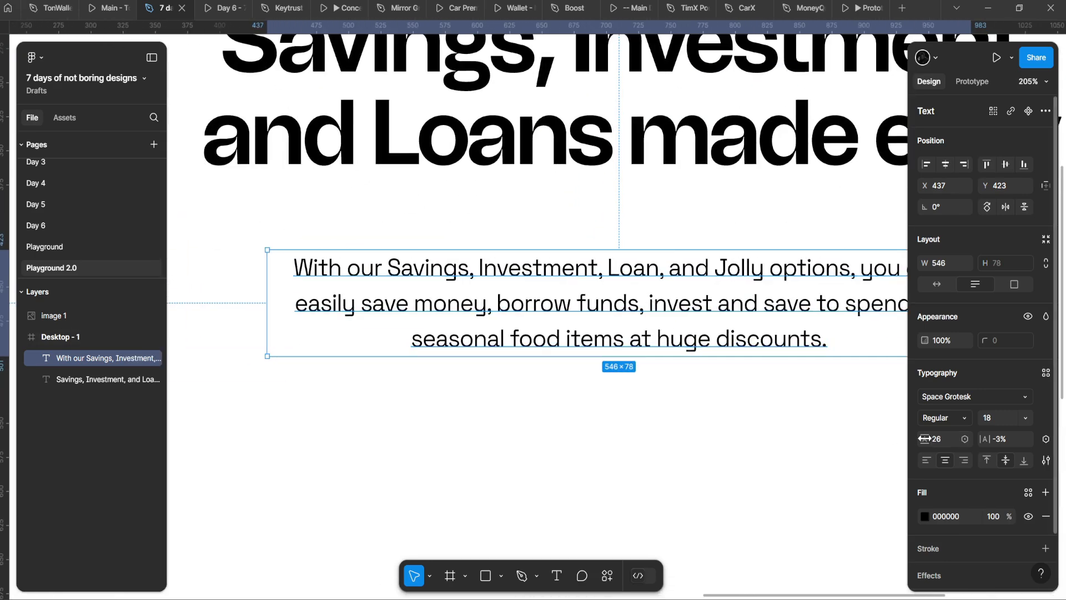
{"action": "scroll", "coordinate": [643, 376], "scroll_direction": "down", "scroll_amount": 6}
{"action": "scroll", "coordinate": [543, 305], "scroll_direction": "up", "scroll_amount": 4}
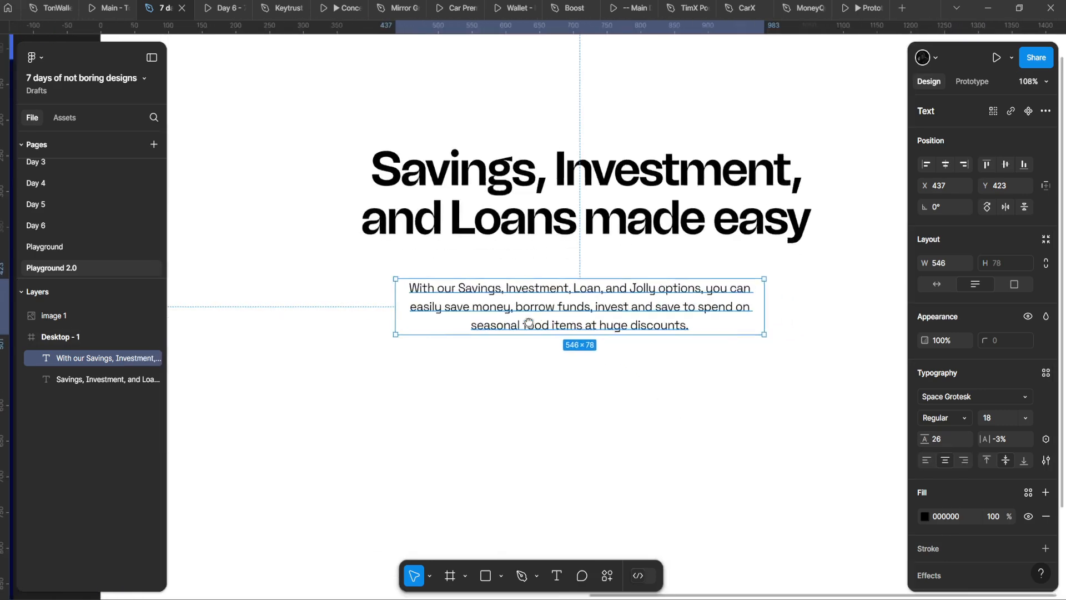
{"action": "left_click", "coordinate": [558, 221]}
{"action": "scroll", "coordinate": [558, 220], "scroll_direction": "down", "scroll_amount": 3}
{"action": "key", "text": "k"}
{"action": "left_click_drag", "start_coordinate": [653, 281], "coordinate": [692, 275]}
{"action": "scroll", "coordinate": [666, 278], "scroll_direction": "down", "scroll_amount": 1}
{"action": "key", "text": "v"}
{"action": "left_click", "coordinate": [564, 325]}
{"action": "left_click", "coordinate": [550, 242]}
{"action": "key", "text": "shift+Down"}
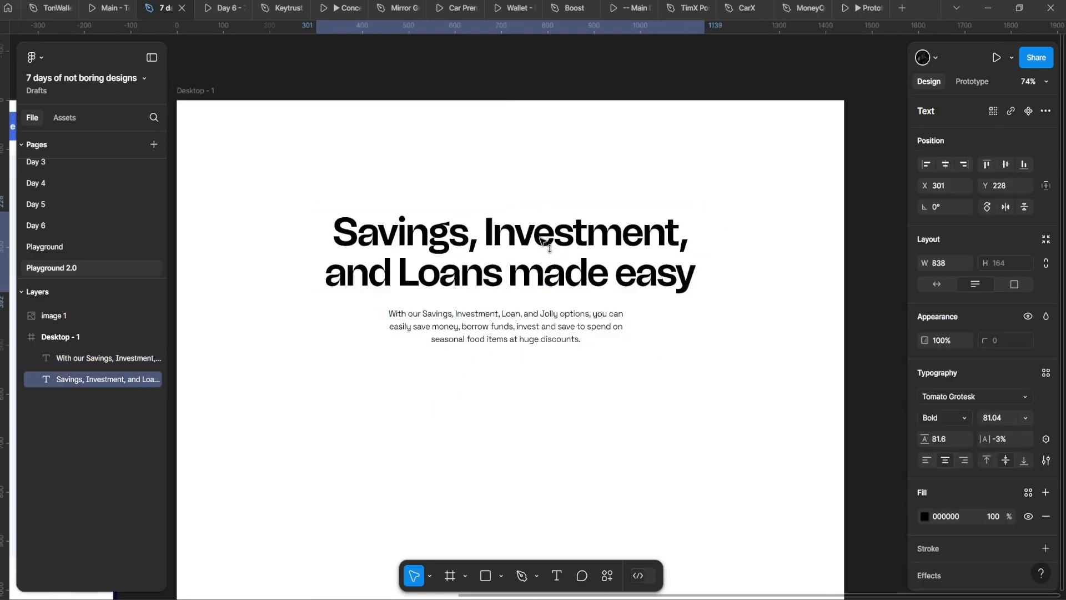
Step: Try Space Grotesk on the heading, then undo the change
{"action": "scroll", "coordinate": [465, 164], "scroll_direction": "down", "scroll_amount": 2}
{"action": "left_click", "coordinate": [937, 390]}
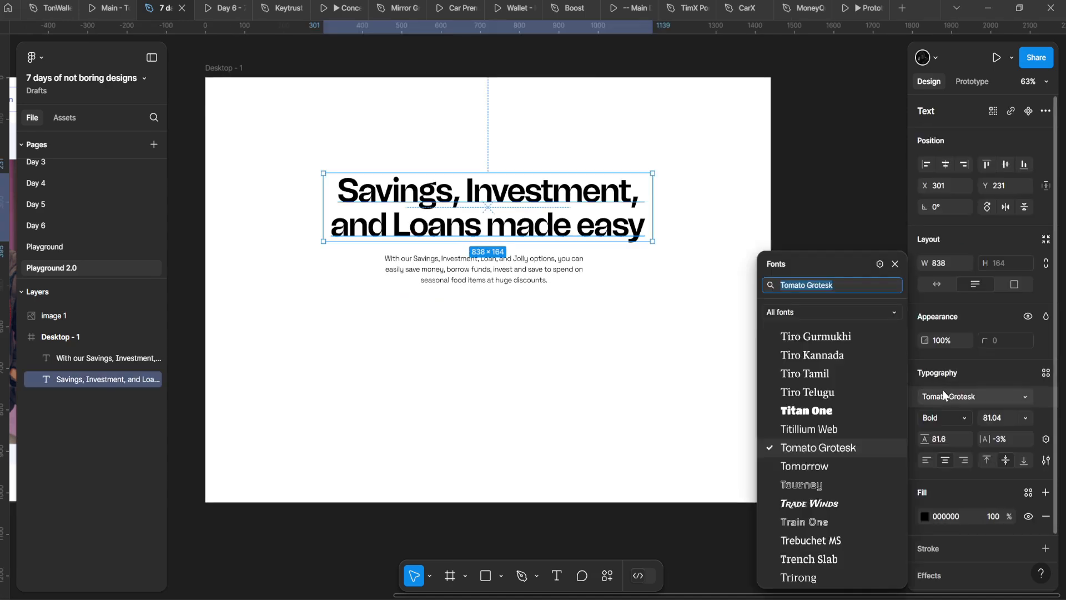
{"action": "type", "text": "space"}
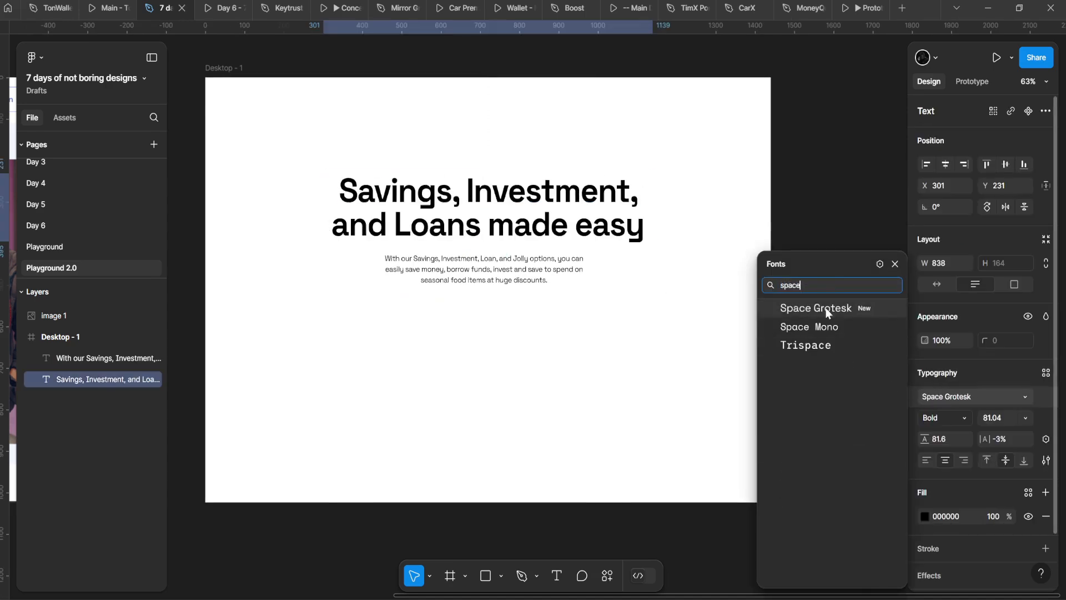
{"action": "left_click", "coordinate": [831, 309]}
{"action": "scroll", "coordinate": [472, 337], "scroll_direction": "up", "scroll_amount": 4}
{"action": "key", "text": "ctrl+z"}
Step: Change the paragraph font to DM Sans
{"action": "left_click", "coordinate": [531, 222]}
{"action": "scroll", "coordinate": [531, 223], "scroll_direction": "down", "scroll_amount": 3}
{"action": "scroll", "coordinate": [535, 245], "scroll_direction": "up", "scroll_amount": 2}
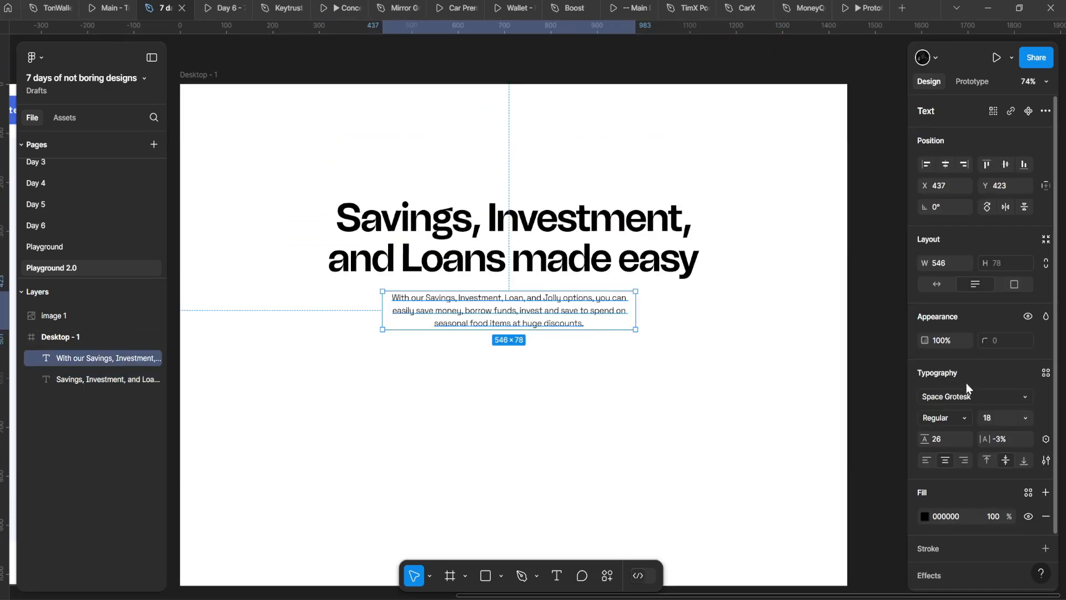
{"action": "left_click", "coordinate": [980, 398]}
{"action": "type", "text": "dm"}
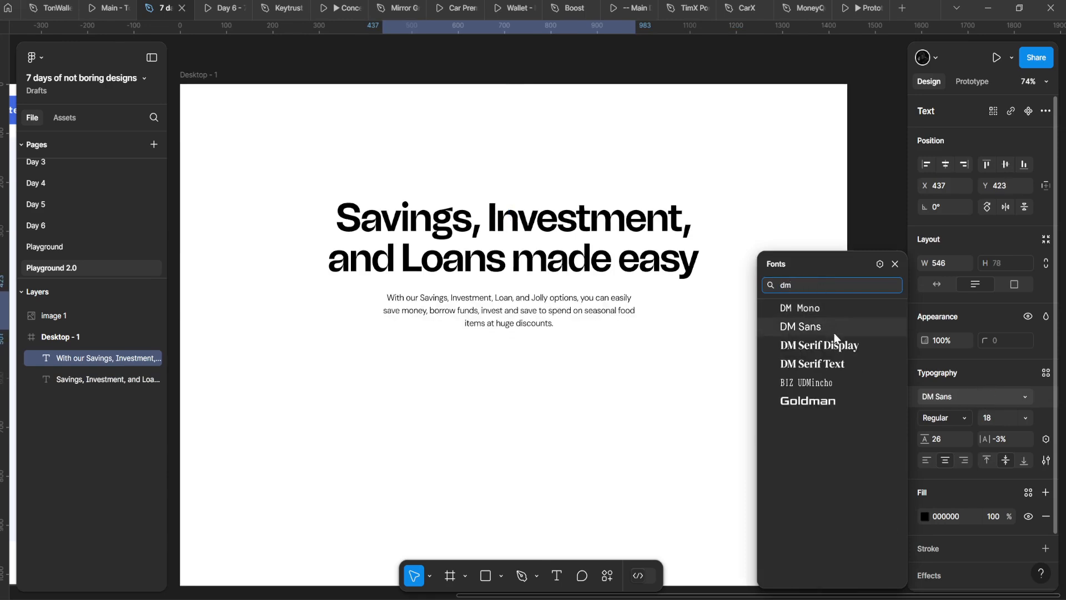
{"action": "left_click", "coordinate": [835, 334]}
{"action": "scroll", "coordinate": [500, 284], "scroll_direction": "up", "scroll_amount": 5}
{"action": "scroll", "coordinate": [543, 326], "scroll_direction": "down", "scroll_amount": 3}
Step: Keep the paragraph in DM Sans and set its letter spacing to 0%
{"action": "left_click", "coordinate": [533, 229]}
{"action": "scroll", "coordinate": [548, 253], "scroll_direction": "down", "scroll_amount": 1}
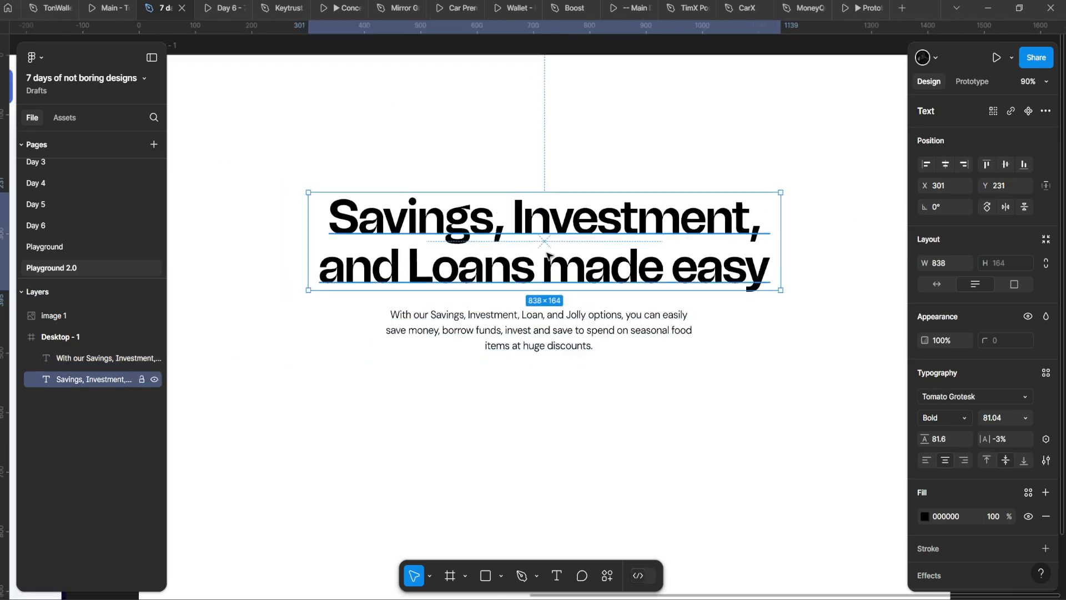
{"action": "scroll", "coordinate": [548, 254], "scroll_direction": "up", "scroll_amount": 3}
{"action": "left_click", "coordinate": [500, 356]}
{"action": "left_click", "coordinate": [948, 396]}
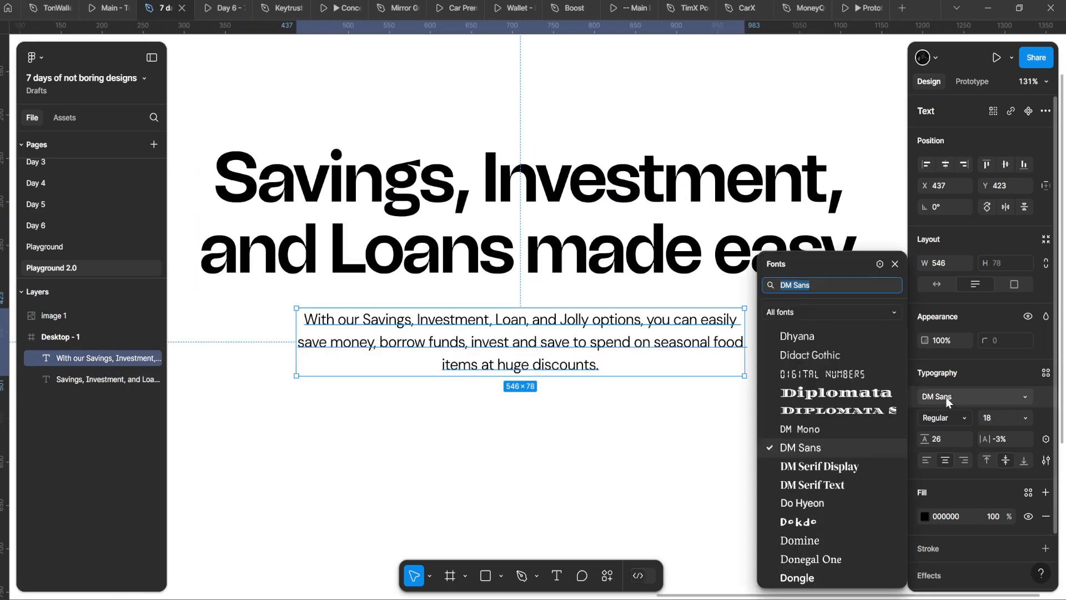
{"action": "type", "text": "pop"}
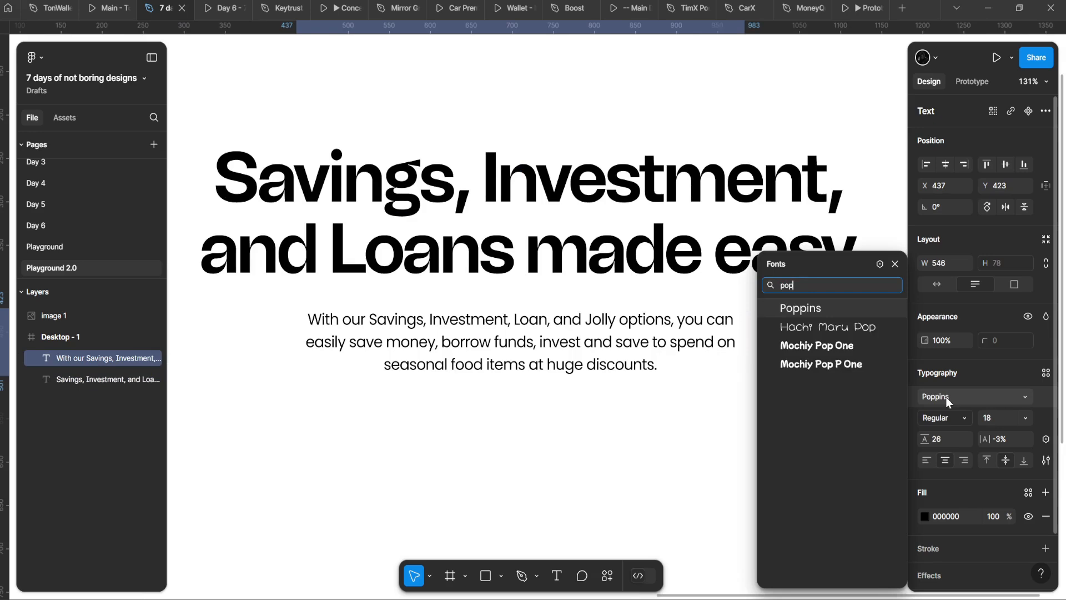
{"action": "key", "text": "Escape"}
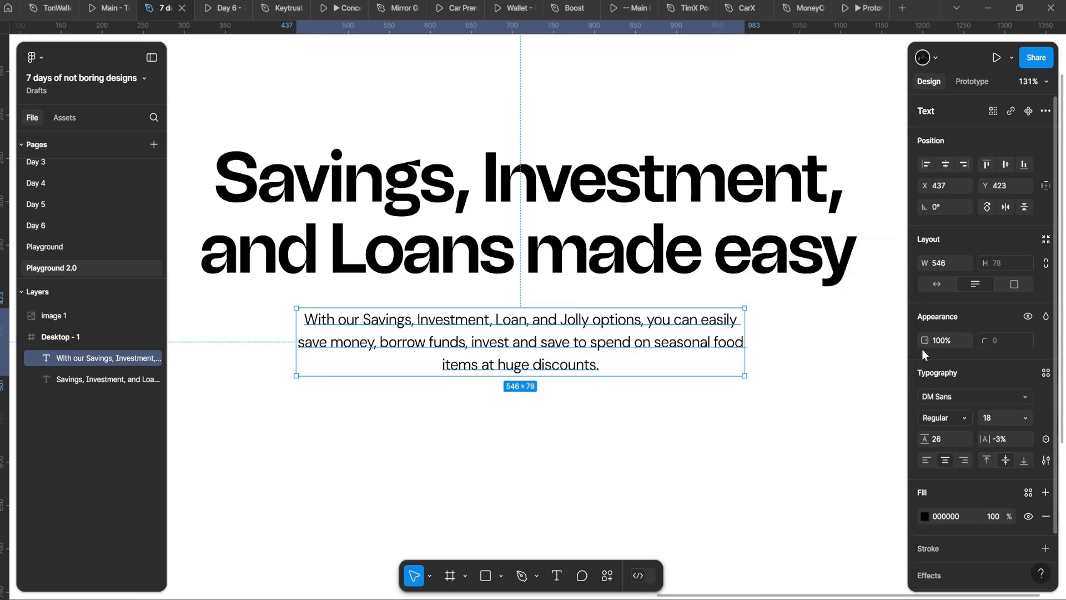
{"action": "scroll", "coordinate": [553, 219], "scroll_direction": "down", "scroll_amount": 5}
{"action": "scroll", "coordinate": [521, 219], "scroll_direction": "up", "scroll_amount": 3}
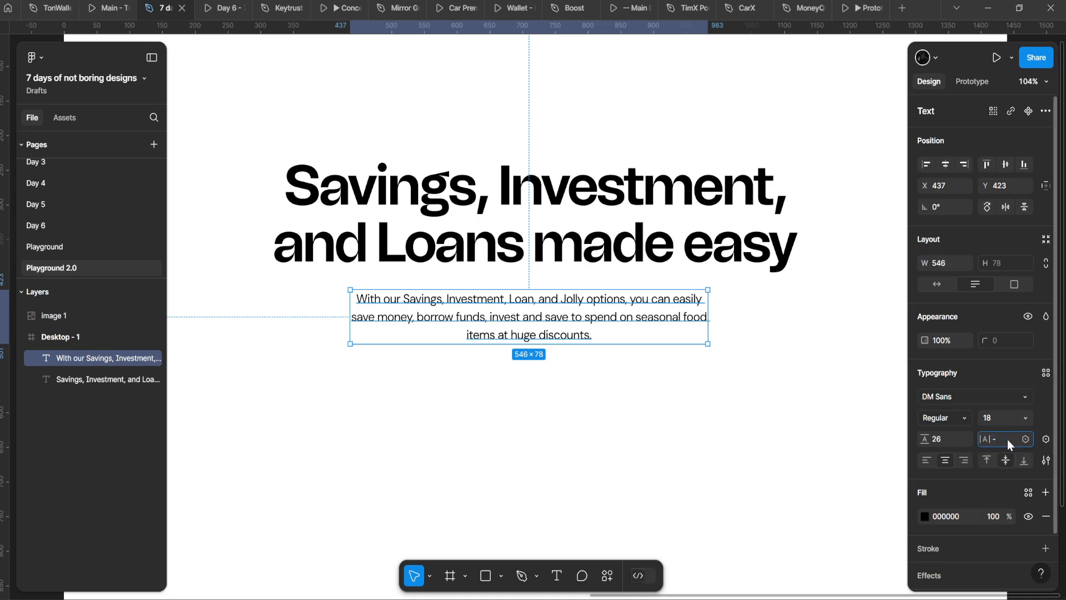
{"action": "key", "text": "Return"}
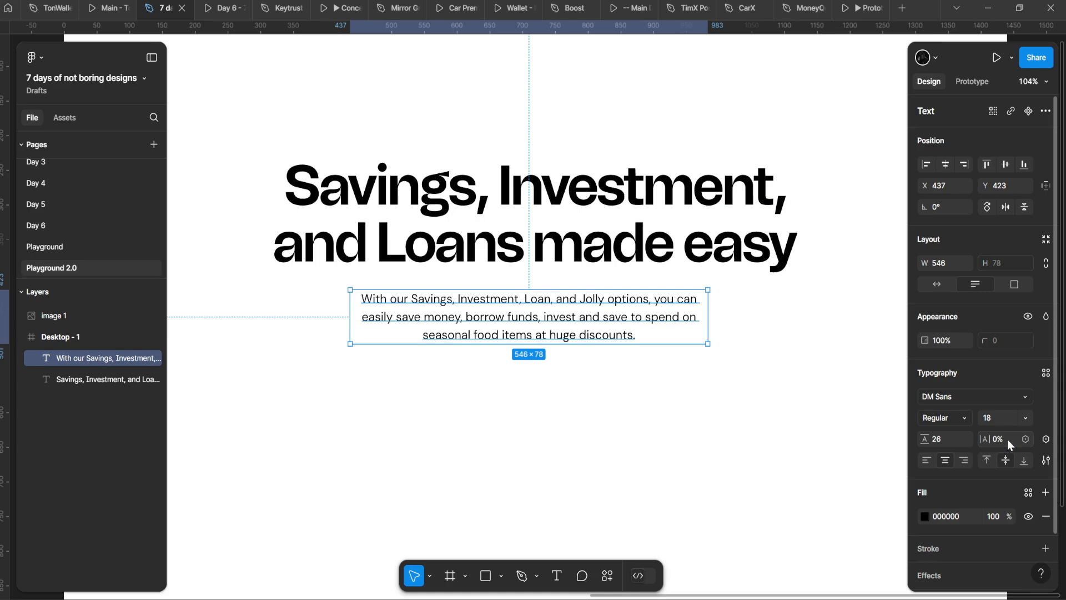
Step: Widen the paragraph box evenly to 550 so it wraps onto three lines
{"action": "mouse_move", "coordinate": [706, 311]}
{"action": "left_mouse_down"}
{"action": "mouse_move", "coordinate": [722, 311]}
{"action": "mouse_move", "coordinate": [708, 311]}
{"action": "left_mouse_up"}
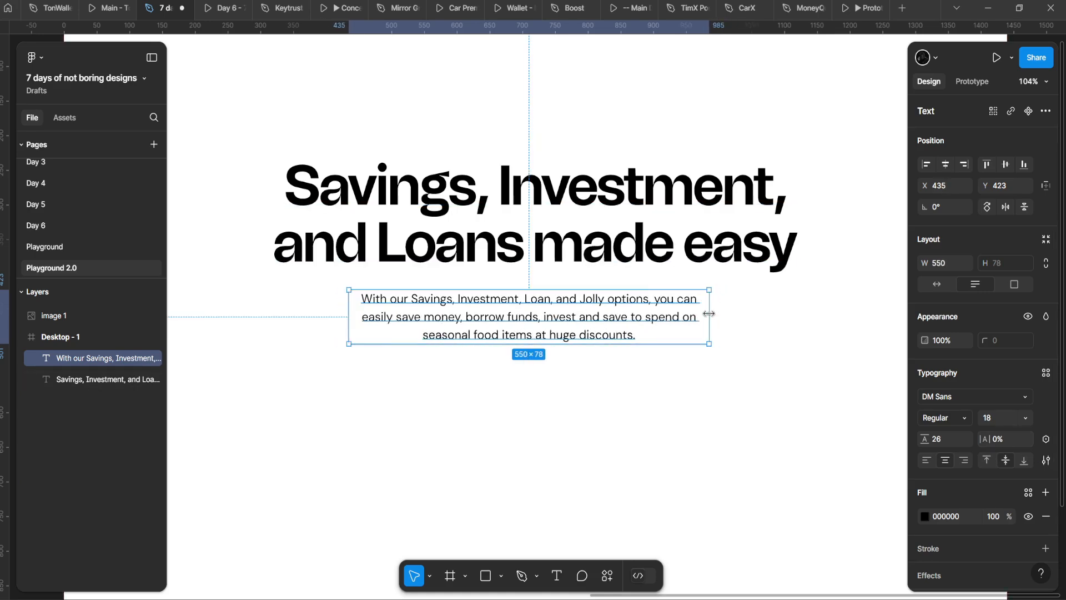
{"action": "scroll", "coordinate": [706, 314], "scroll_direction": "down", "scroll_amount": 5}
{"action": "left_click", "coordinate": [699, 348]}
{"action": "scroll", "coordinate": [698, 348], "scroll_direction": "up", "scroll_amount": 3}
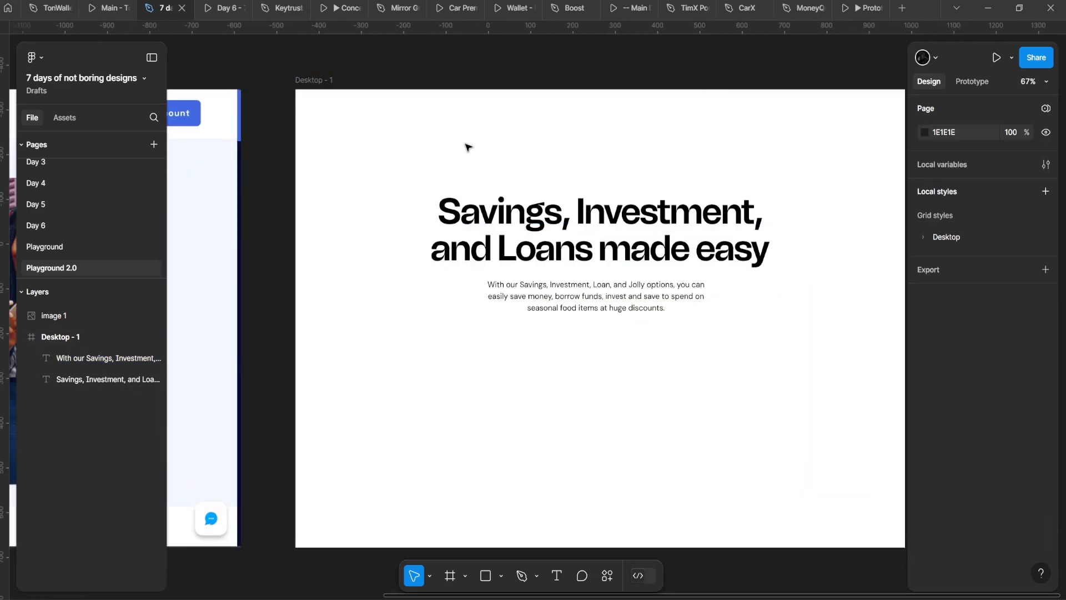
{"action": "left_click_drag", "start_coordinate": [468, 148], "coordinate": [697, 206]}
{"action": "scroll", "coordinate": [542, 178], "scroll_direction": "down", "scroll_amount": 5}
{"action": "left_click_drag", "start_coordinate": [609, 195], "coordinate": [647, 268]}
{"action": "scroll", "coordinate": [561, 179], "scroll_direction": "up", "scroll_amount": 2}
{"action": "scroll", "coordinate": [613, 246], "scroll_direction": "up", "scroll_amount": 1}
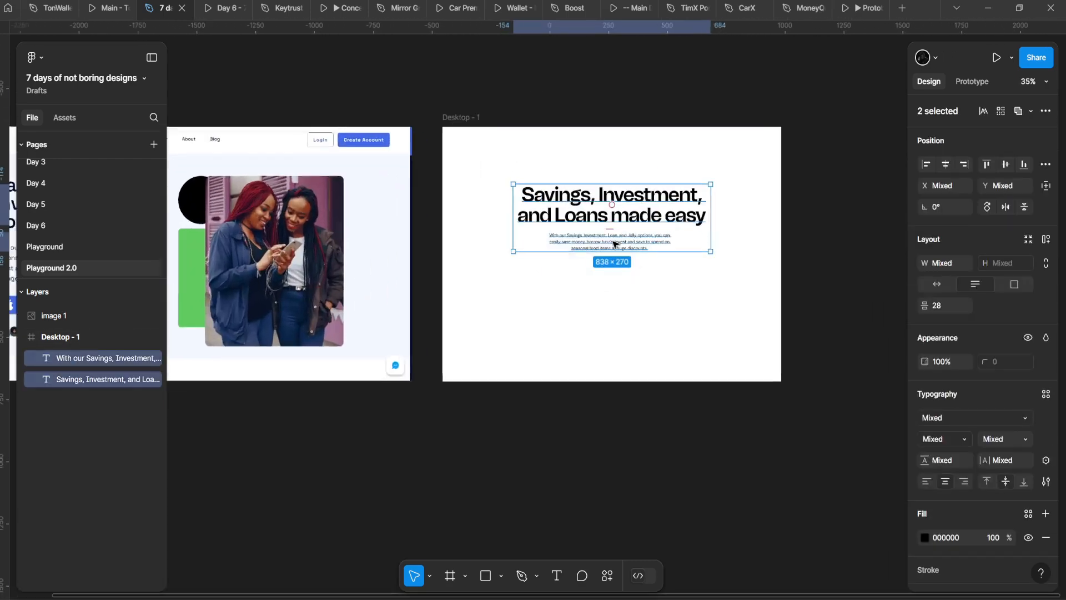
{"action": "key", "text": "shift+a"}
{"action": "scroll", "coordinate": [613, 244], "scroll_direction": "up", "scroll_amount": 4}
{"action": "key", "text": "ctrl+z"}
{"action": "left_click", "coordinate": [541, 106]}
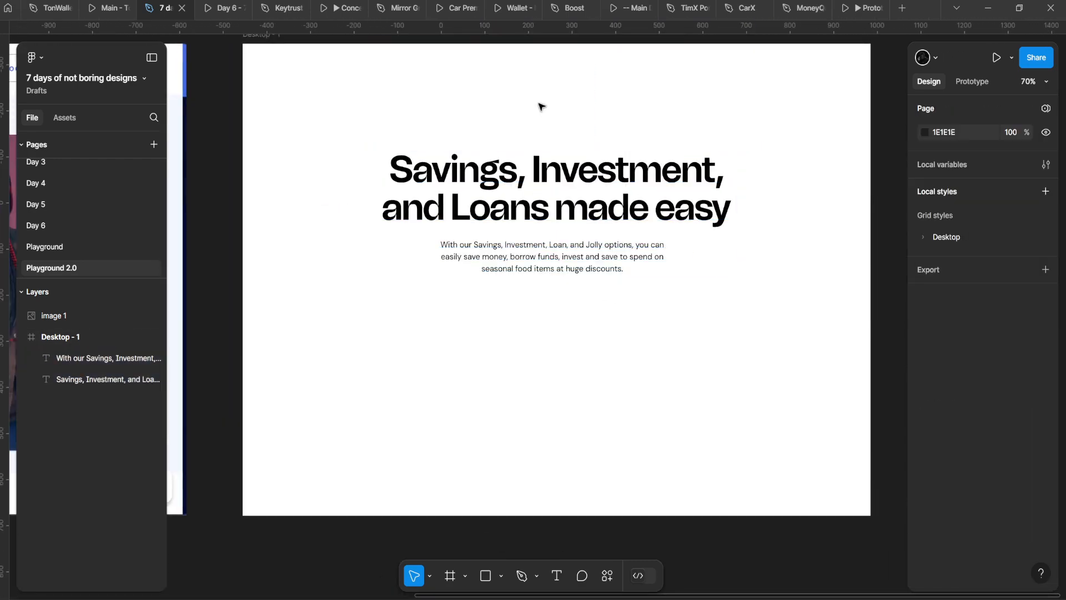
{"action": "left_click_drag", "start_coordinate": [475, 240], "coordinate": [477, 244]}
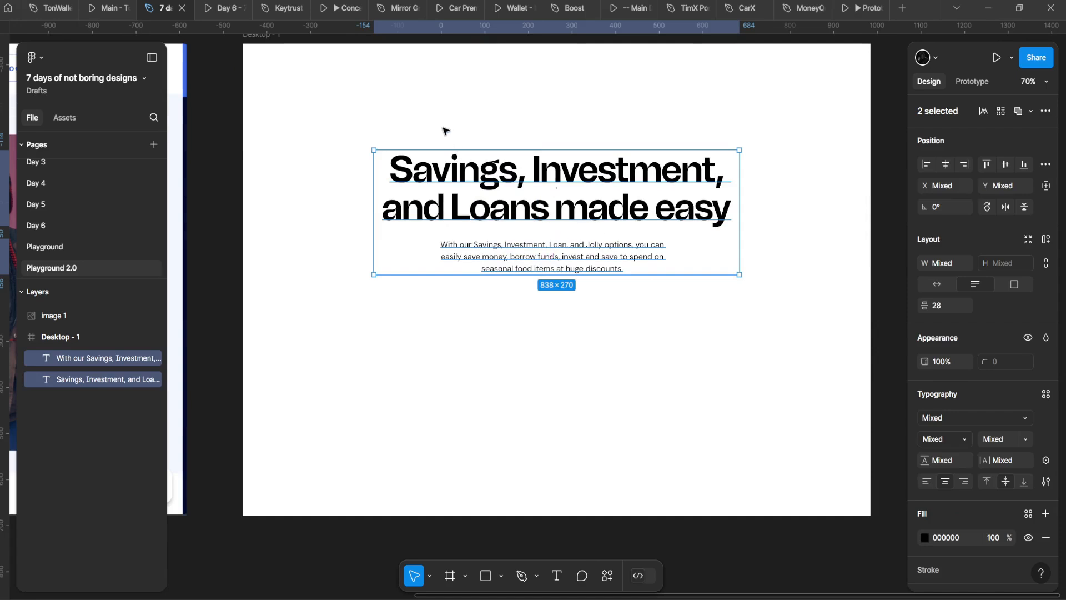
{"action": "key", "text": "shift+a"}
{"action": "key", "text": "ctrl+z"}
{"action": "left_click_drag", "start_coordinate": [426, 103], "coordinate": [621, 321]}
{"action": "key", "text": "shift+a"}
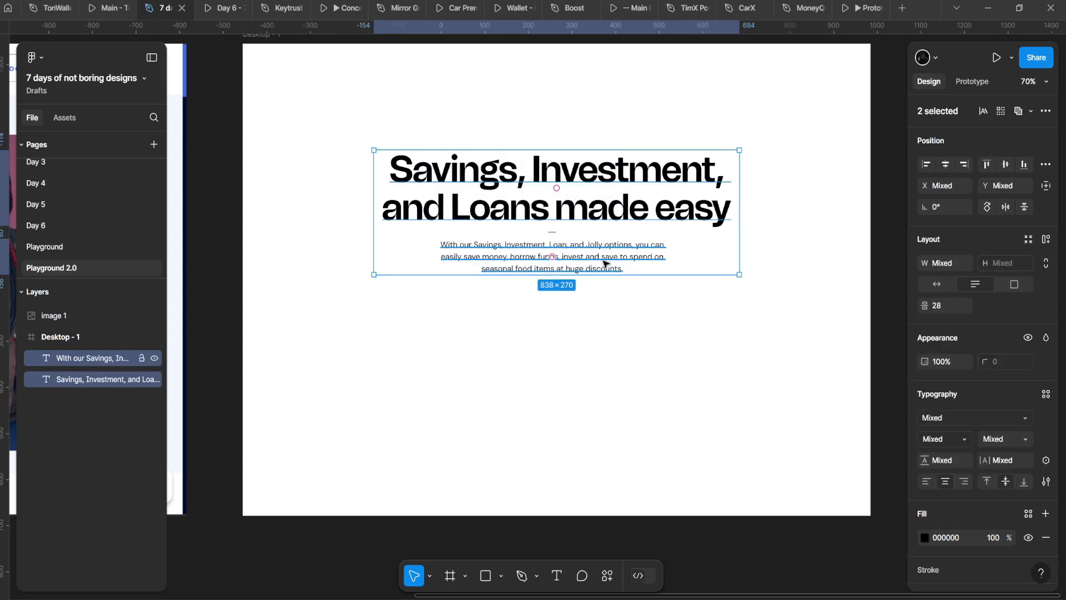
{"action": "key", "text": "shift+a"}
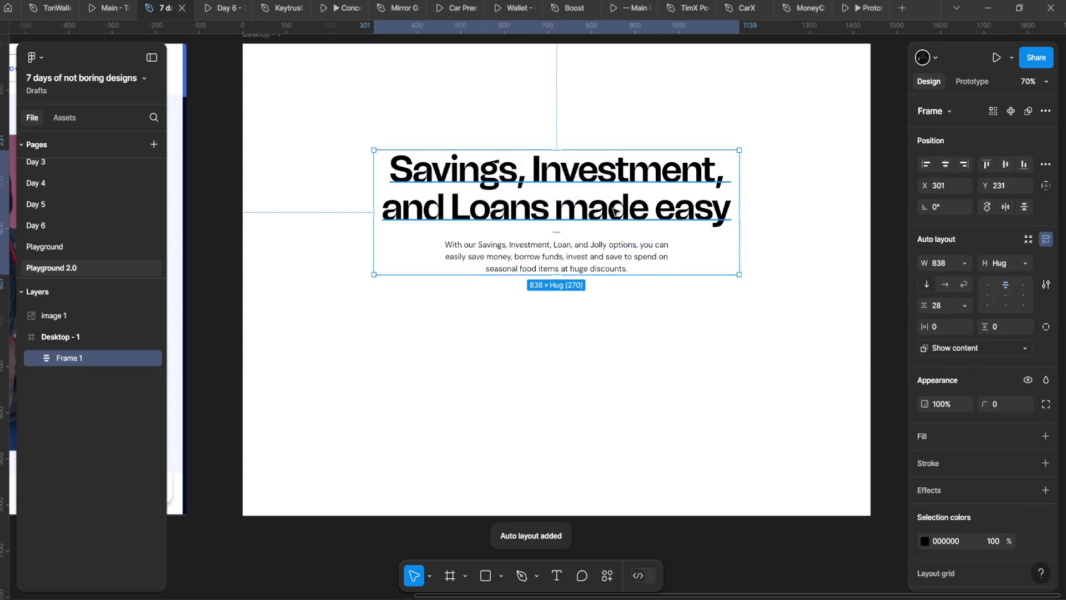
{"action": "key", "text": "ctrl+z"}
{"action": "left_click", "coordinate": [552, 268]}
{"action": "left_click_drag", "start_coordinate": [552, 268], "coordinate": [561, 383], "text": "alt"}
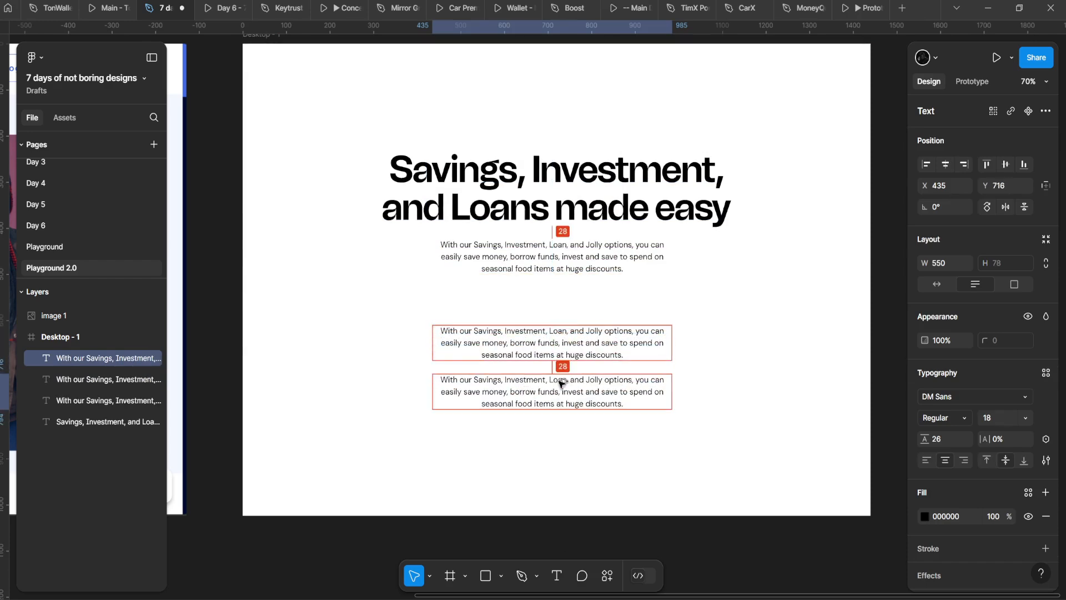
{"action": "left_click", "coordinate": [571, 329], "text": "shift"}
{"action": "key", "text": "ctrl+d"}
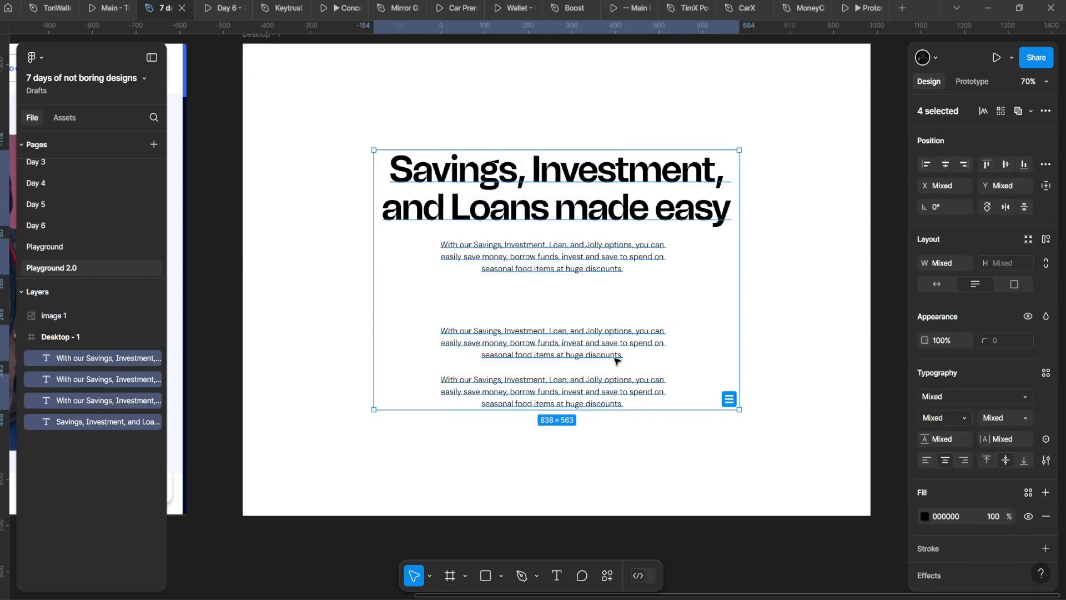
{"action": "left_click_drag", "start_coordinate": [568, 419], "coordinate": [568, 425]}
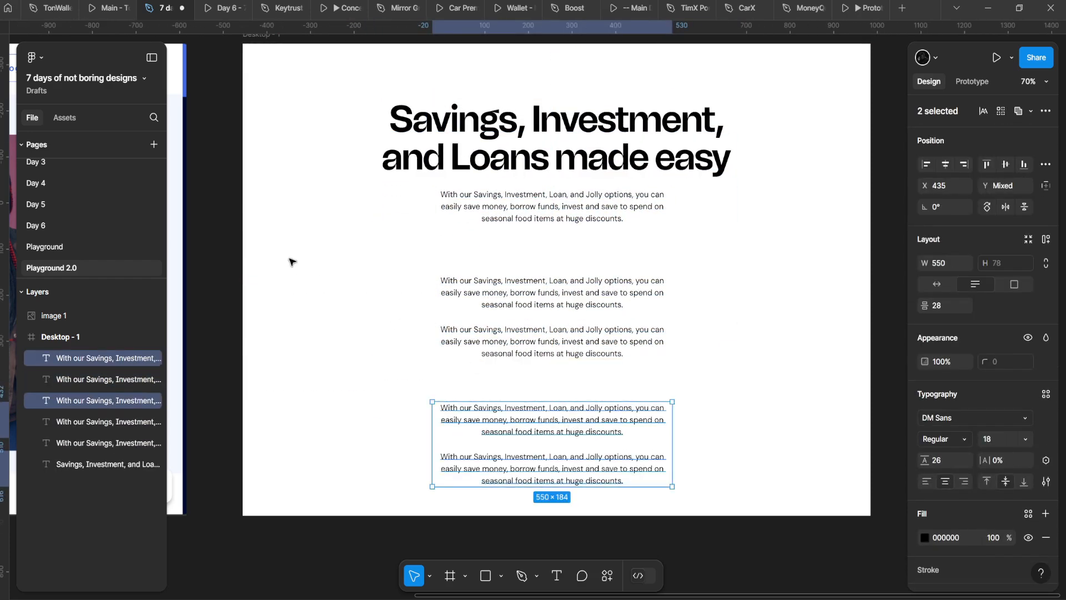
{"action": "left_click_drag", "start_coordinate": [333, 120], "coordinate": [758, 462]}
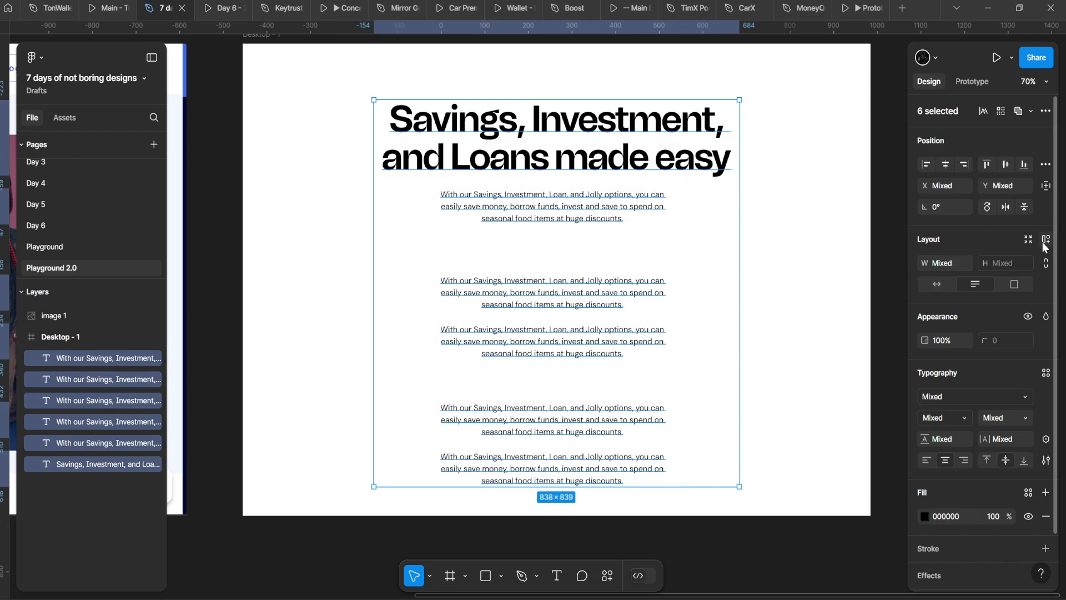
{"action": "right_click", "coordinate": [585, 295]}
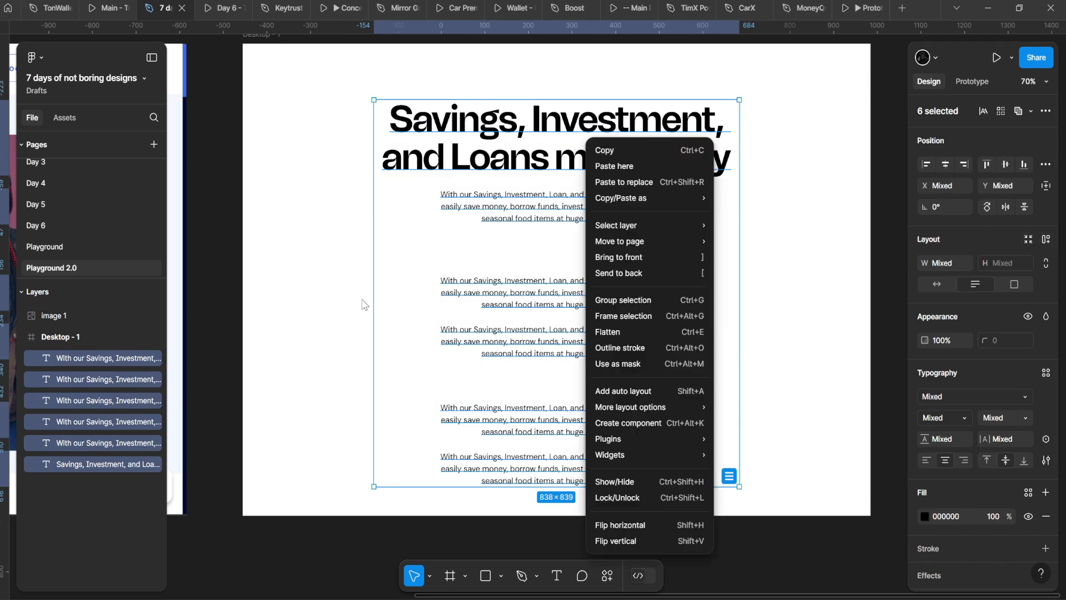
{"action": "key", "text": "Escape"}
{"action": "left_click_drag", "start_coordinate": [331, 267], "coordinate": [698, 492]}
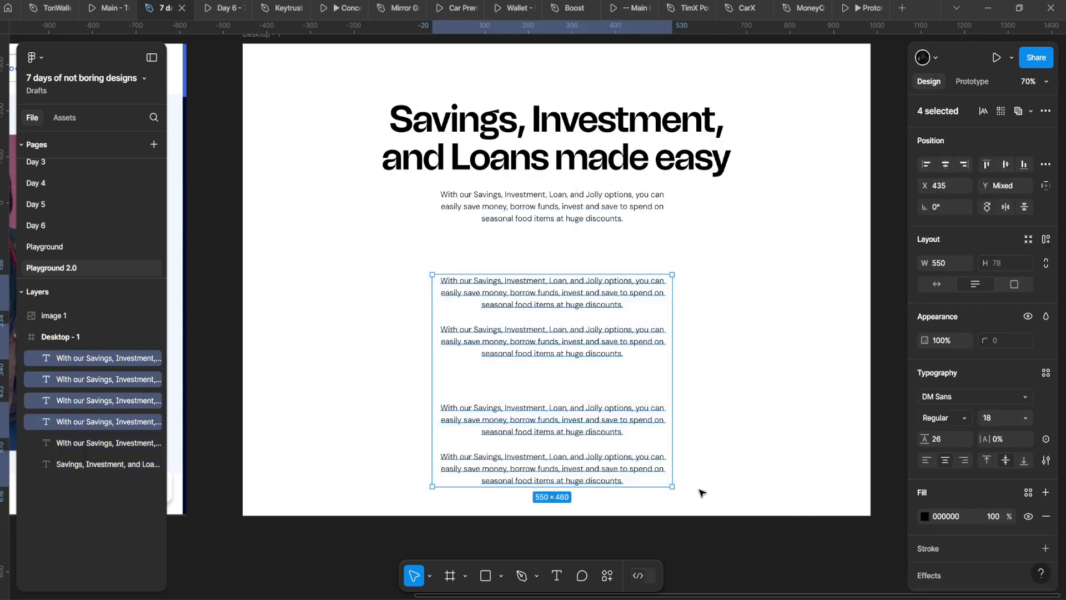
{"action": "key", "text": "Delete"}
{"action": "scroll", "coordinate": [607, 417], "scroll_direction": "up", "scroll_amount": 3}
{"action": "left_click", "coordinate": [602, 300]}
{"action": "scroll", "coordinate": [603, 300], "scroll_direction": "down", "scroll_amount": 2}
{"action": "left_click", "coordinate": [605, 266], "text": "shift"}
{"action": "scroll", "coordinate": [617, 211], "scroll_direction": "down", "scroll_amount": 1}
{"action": "left_click_drag", "start_coordinate": [631, 177], "coordinate": [631, 219]}
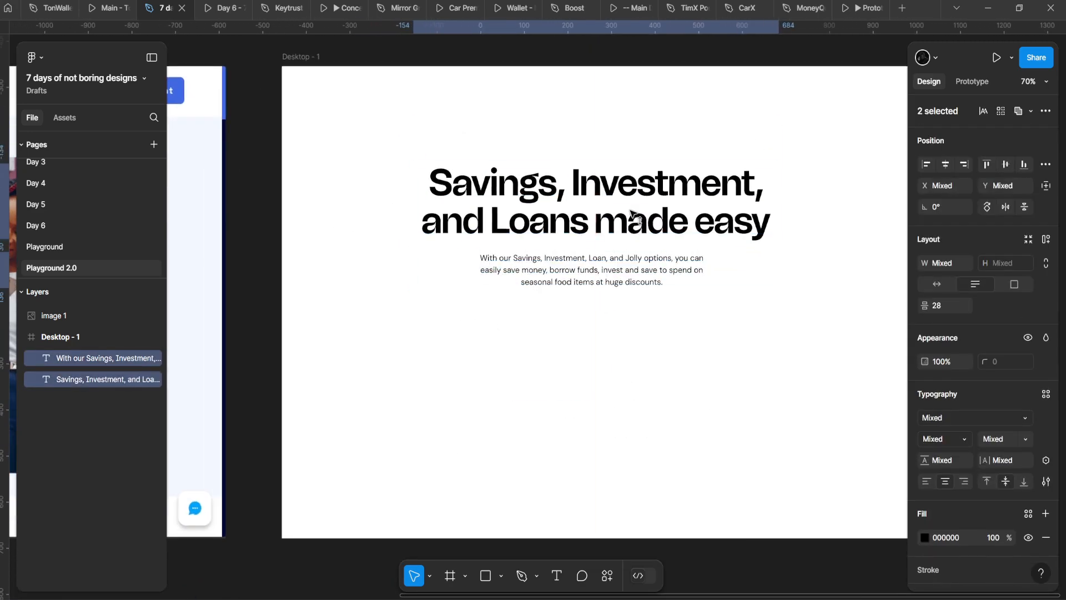
Step: Stack the headline and paragraph in a vertical auto-layout Frame 1 with 28 gap, hugging height
{"action": "left_click", "coordinate": [1046, 240]}
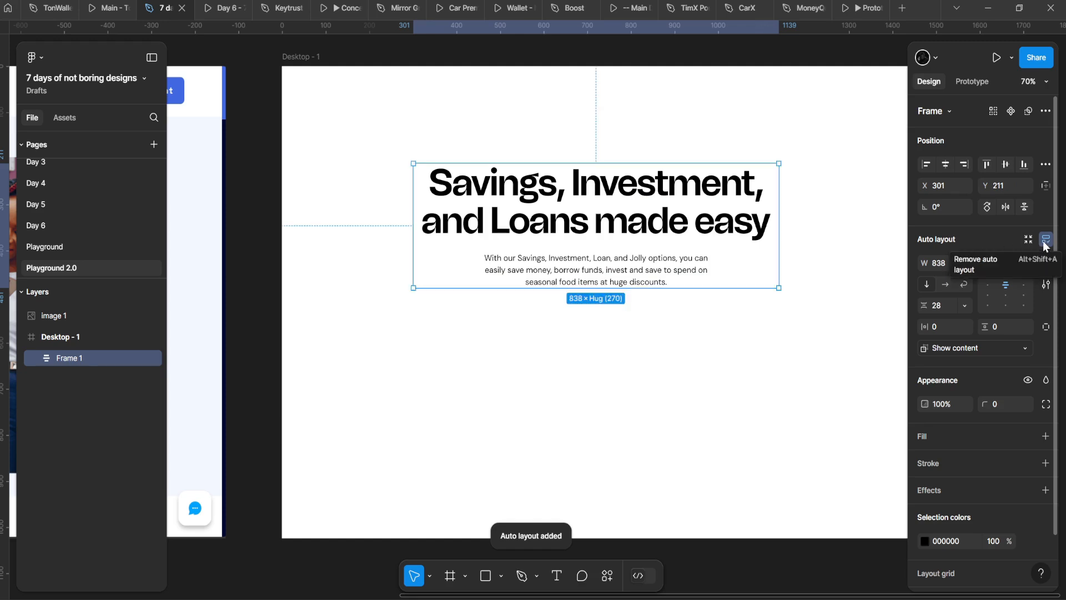
{"action": "left_click", "coordinate": [1048, 238]}
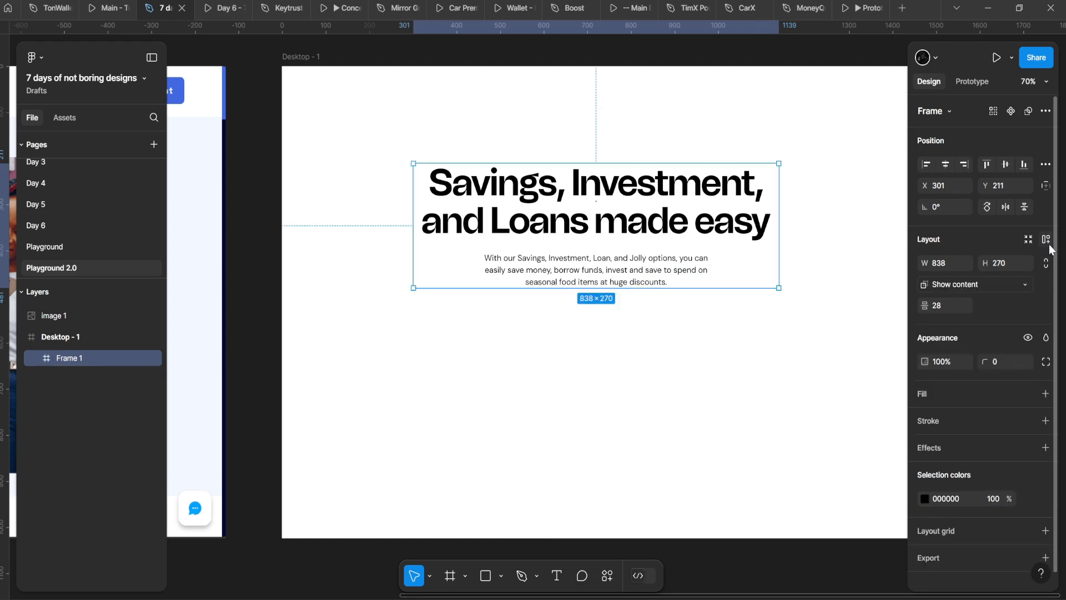
{"action": "left_click", "coordinate": [1047, 240]}
{"action": "left_click", "coordinate": [1047, 240]}
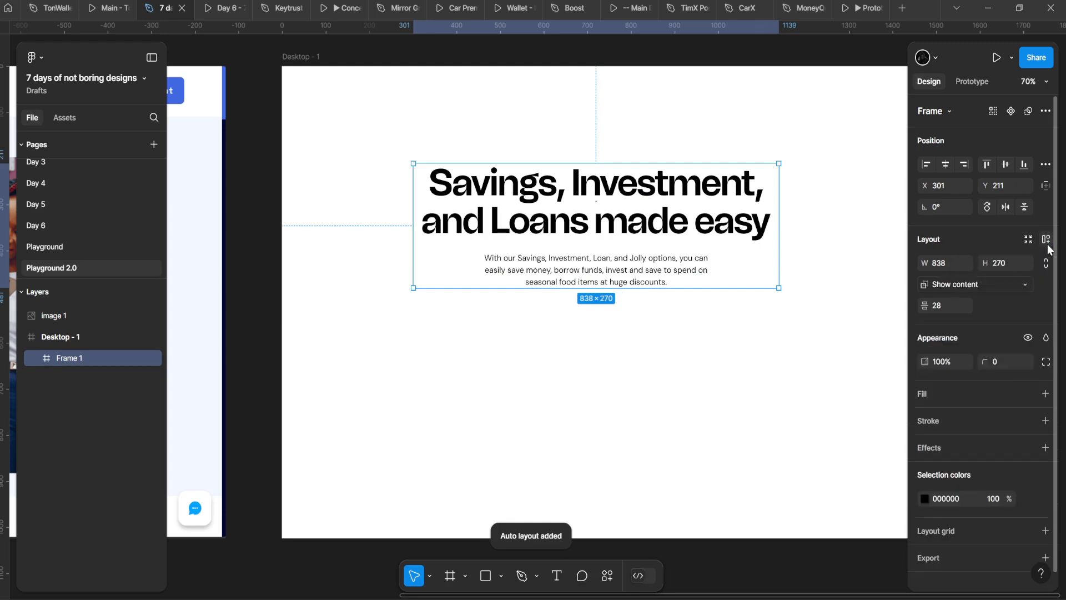
{"action": "left_click", "coordinate": [1048, 240]}
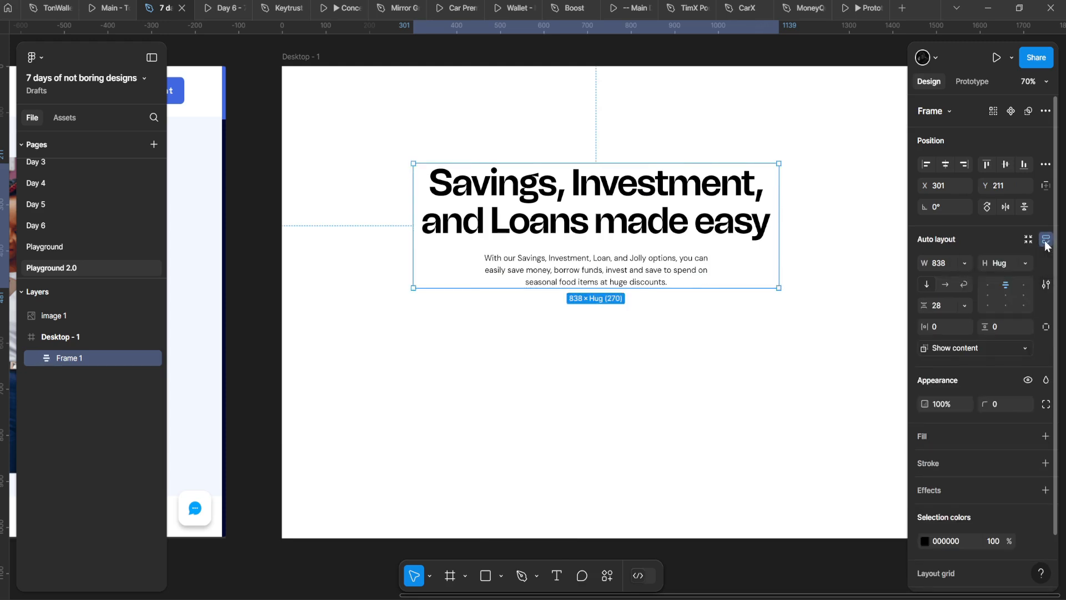
{"action": "left_click", "coordinate": [1046, 241]}
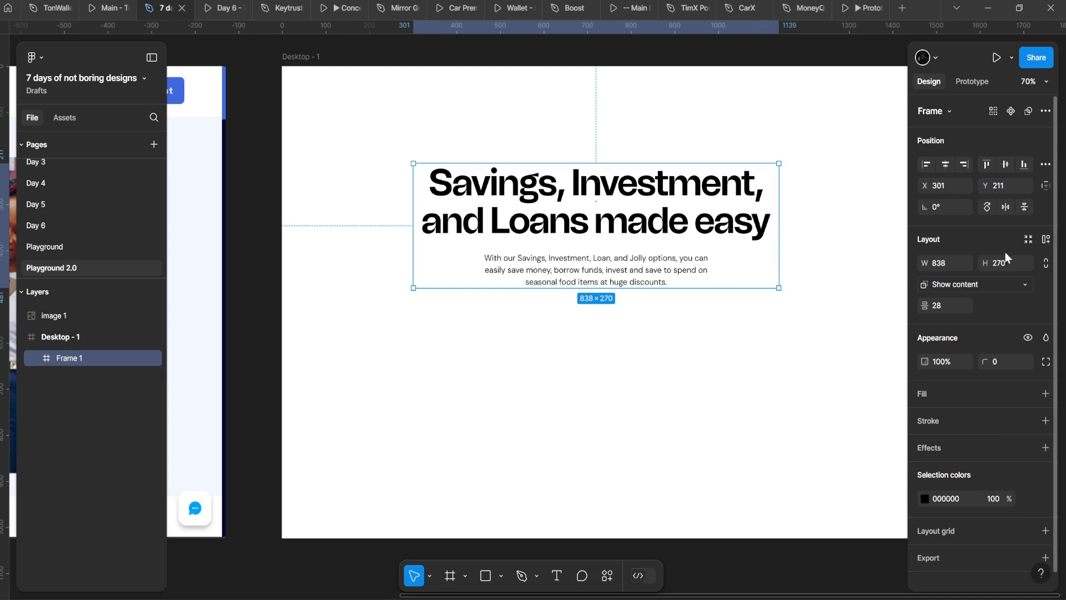
{"action": "left_click", "coordinate": [1045, 240]}
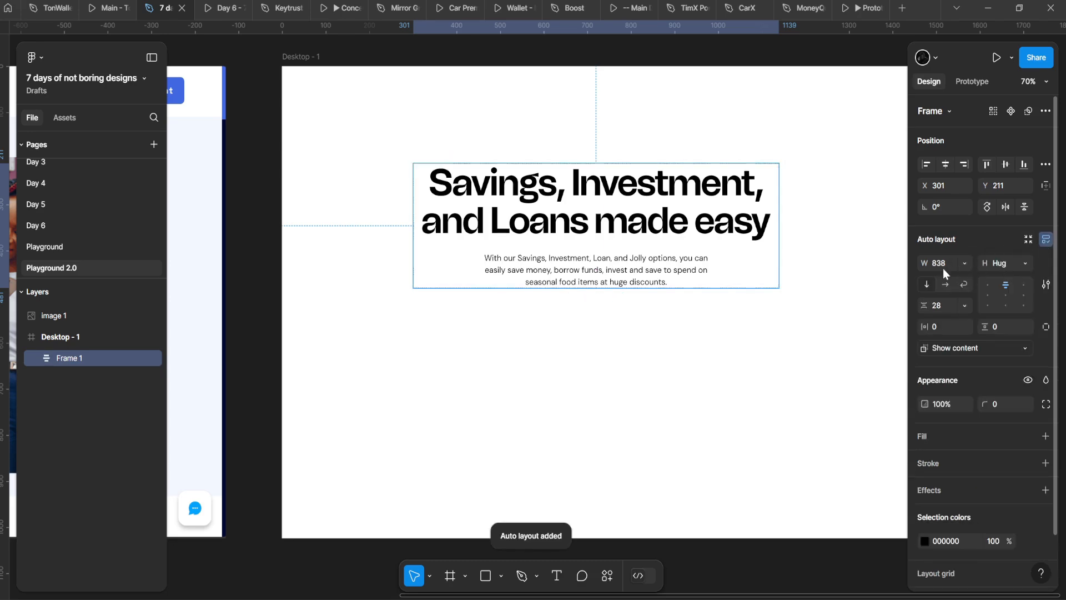
{"action": "left_click_drag", "start_coordinate": [685, 257], "coordinate": [663, 257]}
{"action": "left_click_drag", "start_coordinate": [599, 193], "coordinate": [614, 189]}
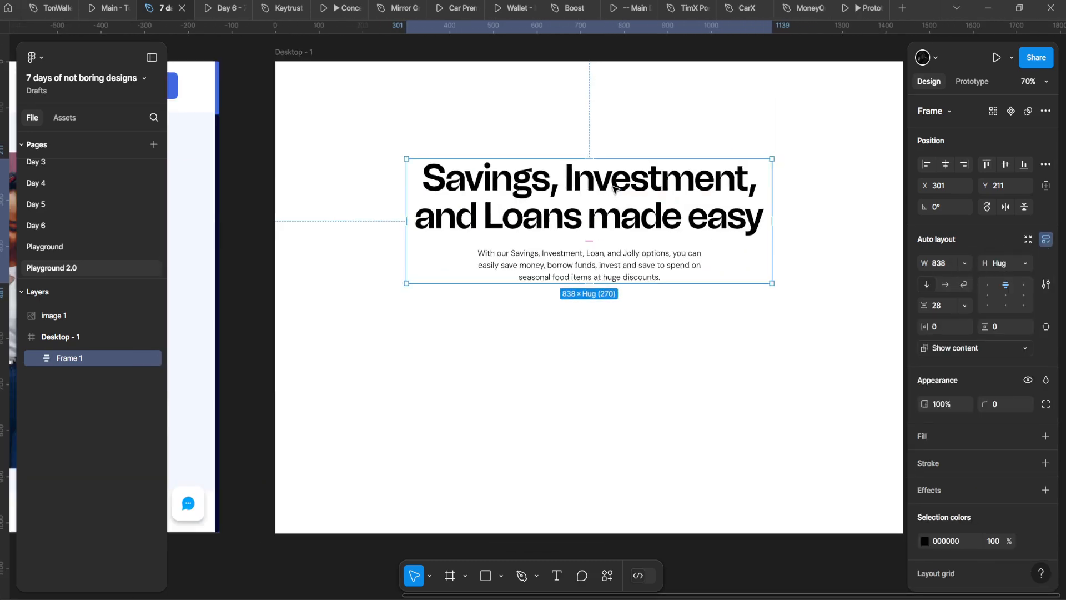
{"action": "scroll", "coordinate": [549, 311], "scroll_direction": "down", "scroll_amount": 3}
{"action": "scroll", "coordinate": [632, 223], "scroll_direction": "up", "scroll_amount": 2}
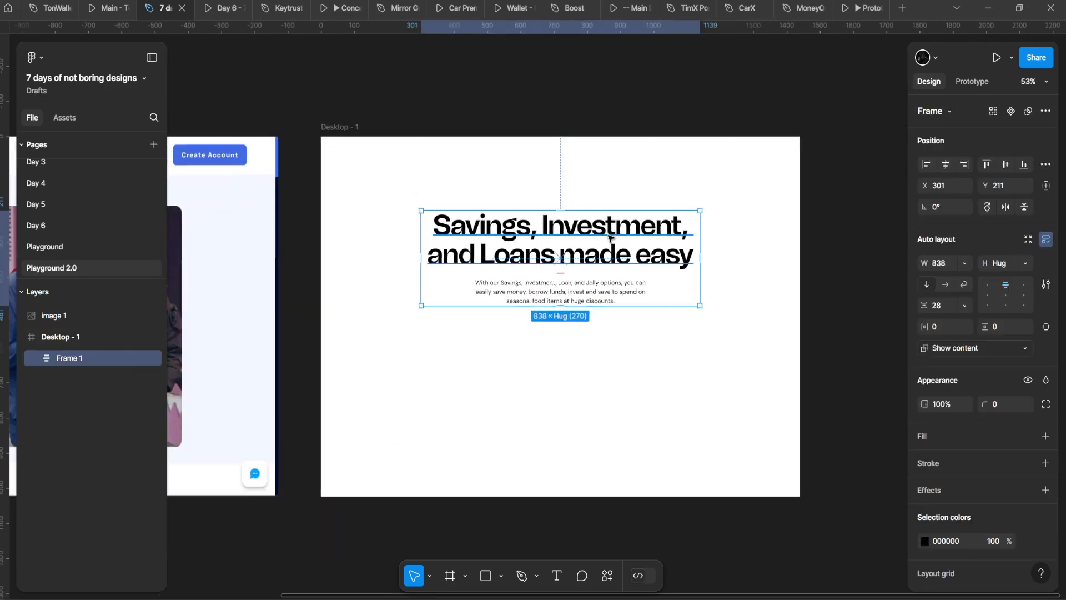
{"action": "double_click", "coordinate": [623, 234]}
{"action": "key", "text": "k"}
{"action": "left_click_drag", "start_coordinate": [699, 231], "coordinate": [668, 225]}
{"action": "key", "text": "v"}
{"action": "left_click", "coordinate": [631, 273]}
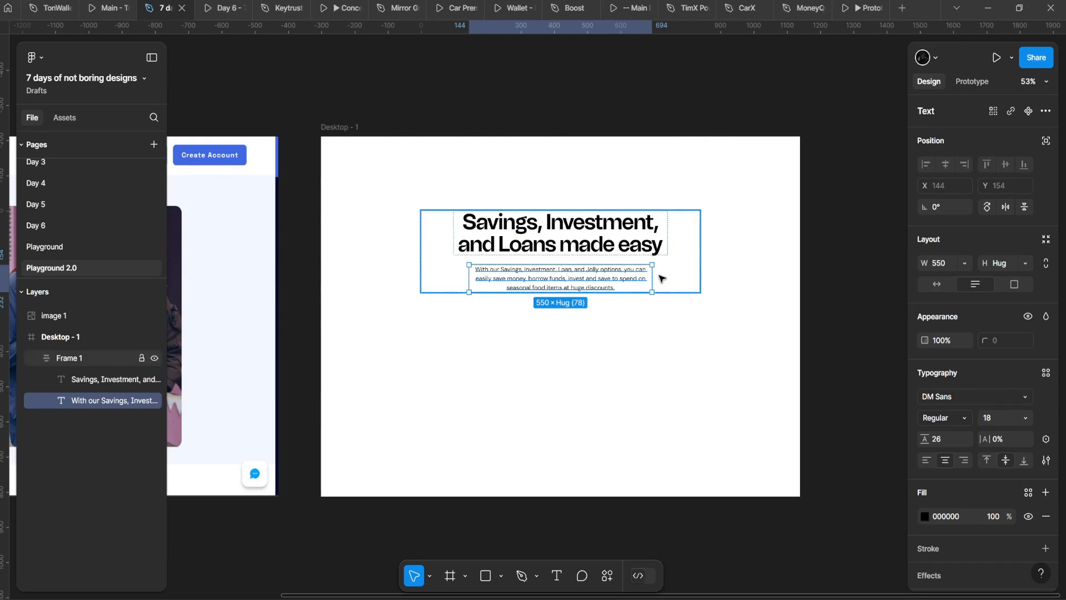
{"action": "mouse_move", "coordinate": [653, 269]}
{"action": "left_mouse_down"}
{"action": "mouse_move", "coordinate": [690, 269]}
{"action": "mouse_move", "coordinate": [658, 267]}
{"action": "left_mouse_up"}
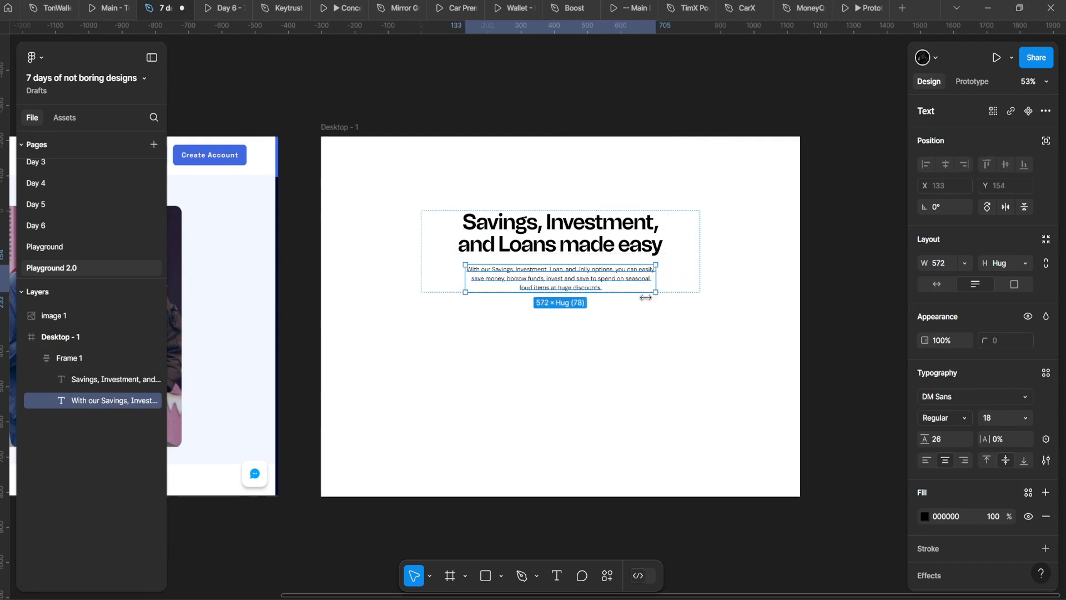
{"action": "left_click", "coordinate": [623, 315]}
{"action": "scroll", "coordinate": [619, 315], "scroll_direction": "down", "scroll_amount": 4}
{"action": "scroll", "coordinate": [577, 315], "scroll_direction": "up", "scroll_amount": 2}
{"action": "left_click", "coordinate": [491, 288]}
{"action": "left_click_drag", "start_coordinate": [490, 288], "coordinate": [553, 272]}
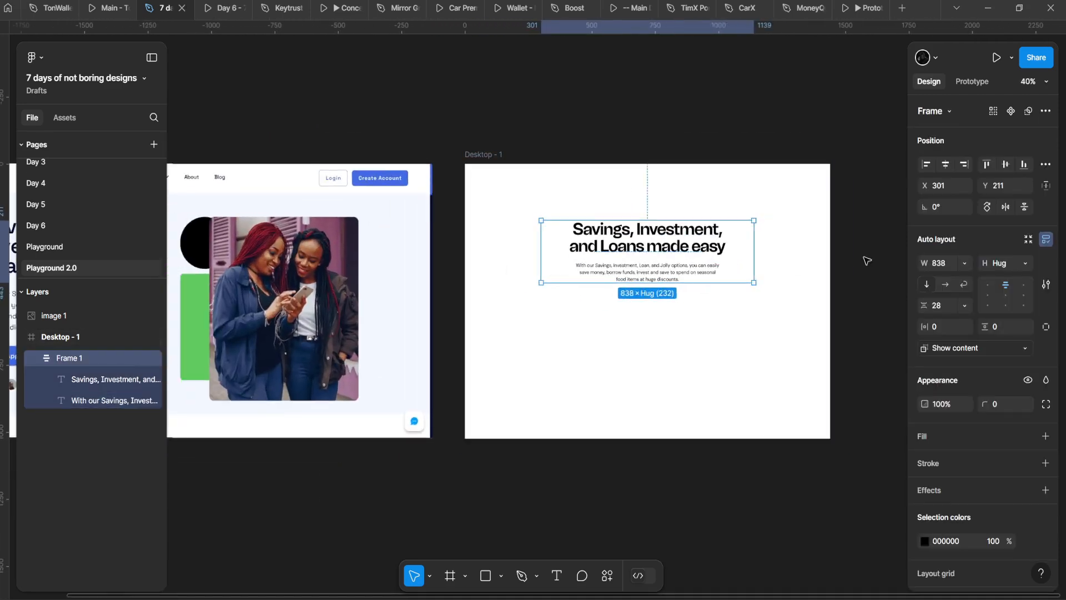
{"action": "left_click", "coordinate": [965, 263]}
{"action": "left_click", "coordinate": [957, 279]}
{"action": "left_click", "coordinate": [666, 355]}
{"action": "scroll", "coordinate": [768, 348], "scroll_direction": "left", "scroll_amount": 5}
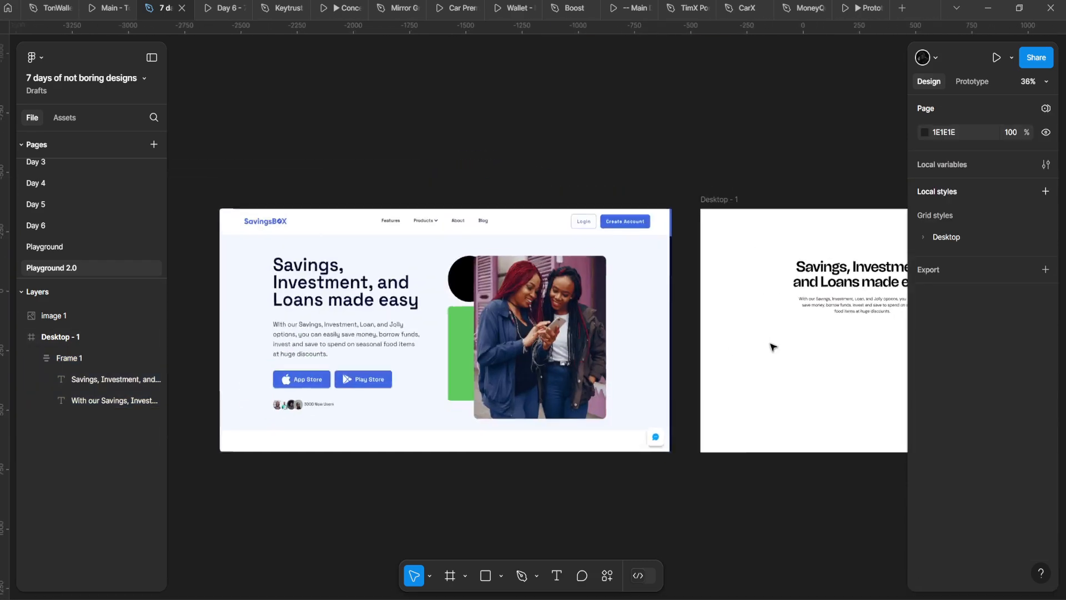
{"action": "scroll", "coordinate": [502, 322], "scroll_direction": "up", "scroll_amount": 5}
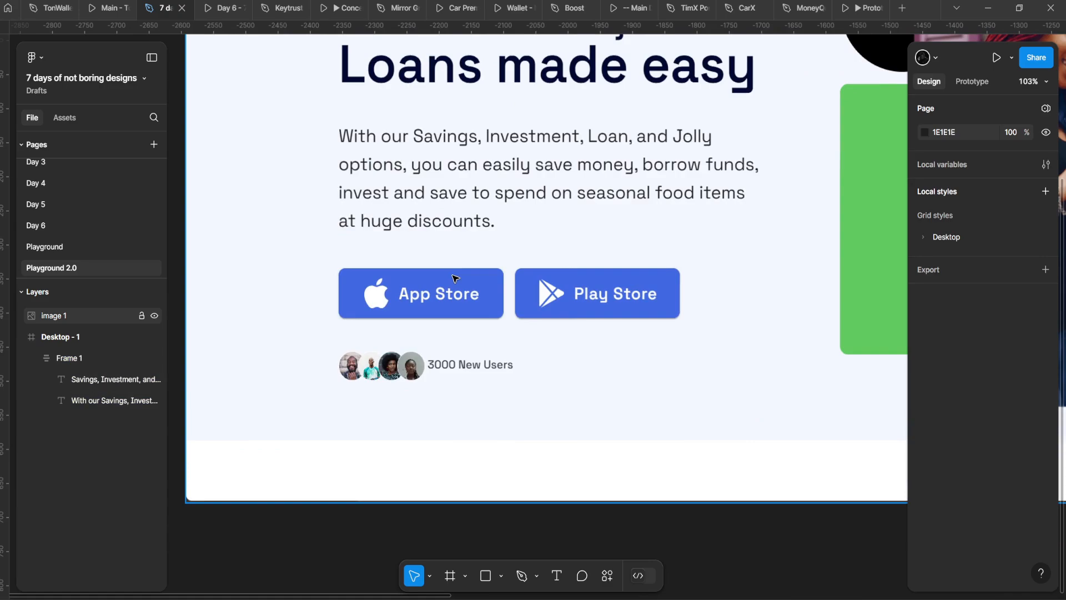
{"action": "scroll", "coordinate": [455, 278], "scroll_direction": "down", "scroll_amount": 5}
{"action": "scroll", "coordinate": [472, 311], "scroll_direction": "up", "scroll_amount": 5}
{"action": "scroll", "coordinate": [447, 336], "scroll_direction": "down", "scroll_amount": 3}
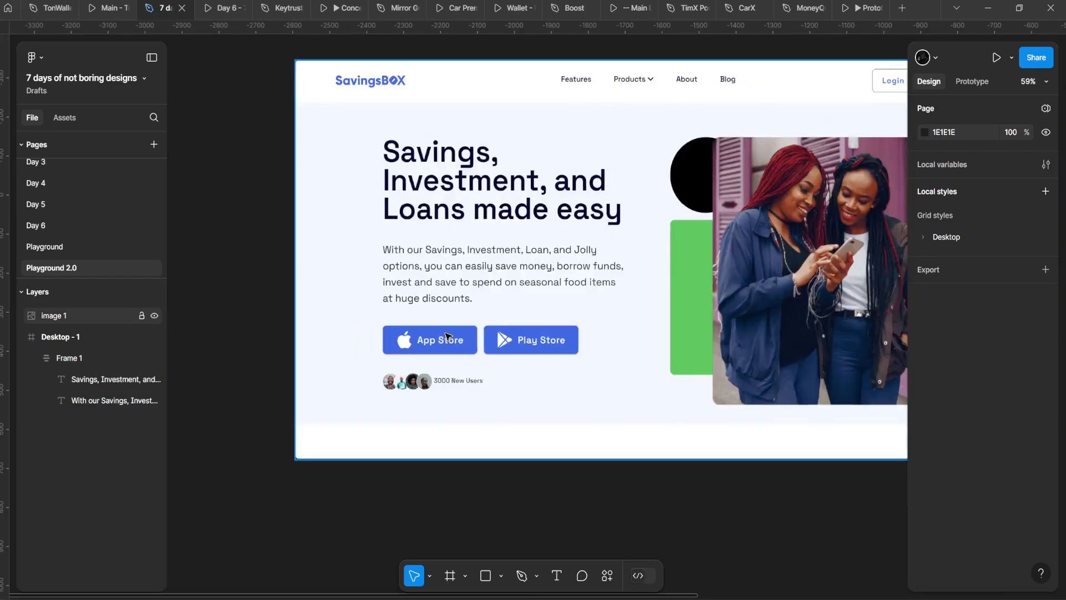
{"action": "scroll", "coordinate": [446, 336], "scroll_direction": "right", "scroll_amount": 10}
{"action": "left_click", "coordinate": [531, 233]}
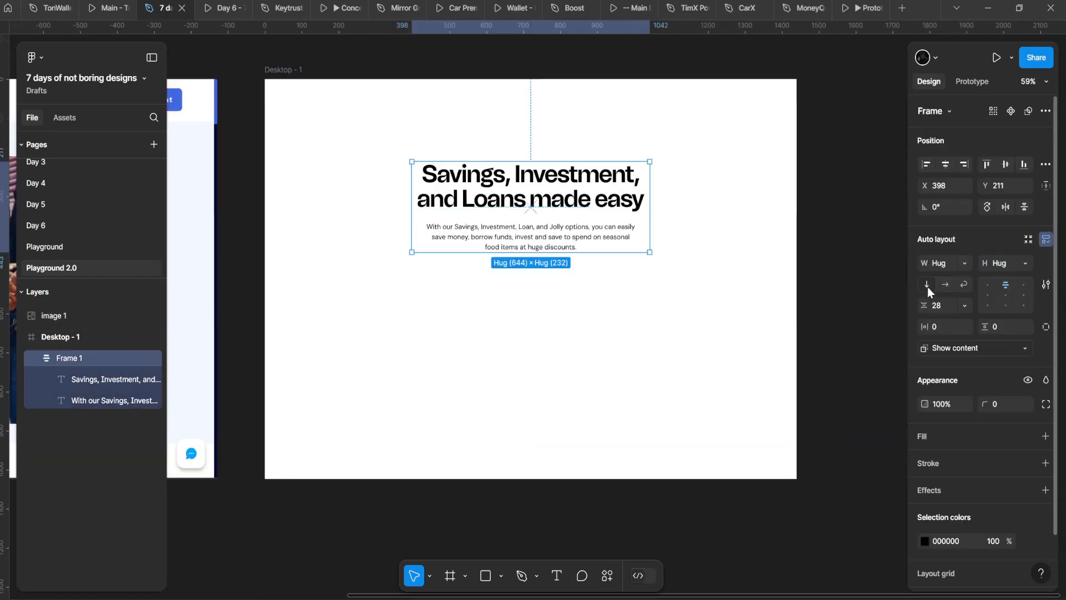
{"action": "scroll", "coordinate": [491, 239], "scroll_direction": "down", "scroll_amount": 3}
{"action": "scroll", "coordinate": [483, 216], "scroll_direction": "up", "scroll_amount": 2}
{"action": "left_click", "coordinate": [443, 152]}
{"action": "scroll", "coordinate": [440, 151], "scroll_direction": "up", "scroll_amount": 1}
{"action": "left_click_drag", "start_coordinate": [437, 149], "coordinate": [420, 144]}
{"action": "left_click", "coordinate": [323, 138]}
{"action": "scroll", "coordinate": [278, 153], "scroll_direction": "down", "scroll_amount": 5}
{"action": "left_click_drag", "start_coordinate": [222, 167], "coordinate": [605, 233]}
{"action": "scroll", "coordinate": [578, 244], "scroll_direction": "up", "scroll_amount": 5}
{"action": "left_click_drag", "start_coordinate": [200, 350], "coordinate": [483, 245]}
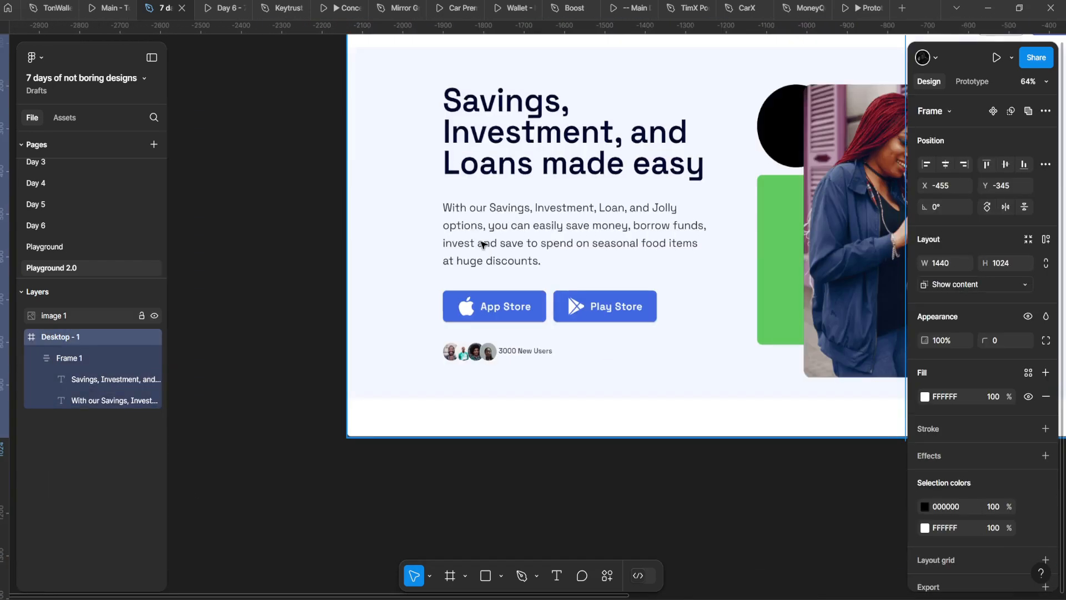
{"action": "scroll", "coordinate": [486, 267], "scroll_direction": "up", "scroll_amount": 4}
{"action": "scroll", "coordinate": [502, 312], "scroll_direction": "down", "scroll_amount": 6}
{"action": "left_click_drag", "start_coordinate": [597, 274], "coordinate": [559, 326]}
{"action": "scroll", "coordinate": [533, 332], "scroll_direction": "up", "scroll_amount": 5}
{"action": "left_click", "coordinate": [368, 430]}
{"action": "scroll", "coordinate": [367, 428], "scroll_direction": "down", "scroll_amount": 4}
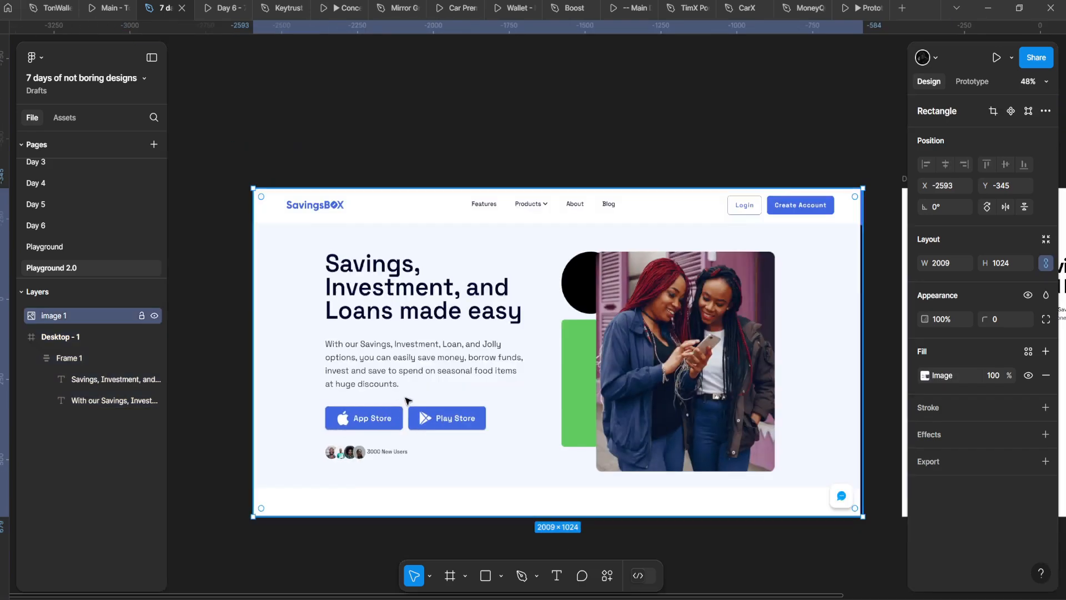
{"action": "scroll", "coordinate": [408, 401], "scroll_direction": "down", "scroll_amount": 1}
{"action": "left_click_drag", "start_coordinate": [883, 355], "coordinate": [446, 371]}
{"action": "left_click_drag", "start_coordinate": [600, 416], "coordinate": [582, 395]}
{"action": "scroll", "coordinate": [584, 395], "scroll_direction": "up", "scroll_amount": 3}
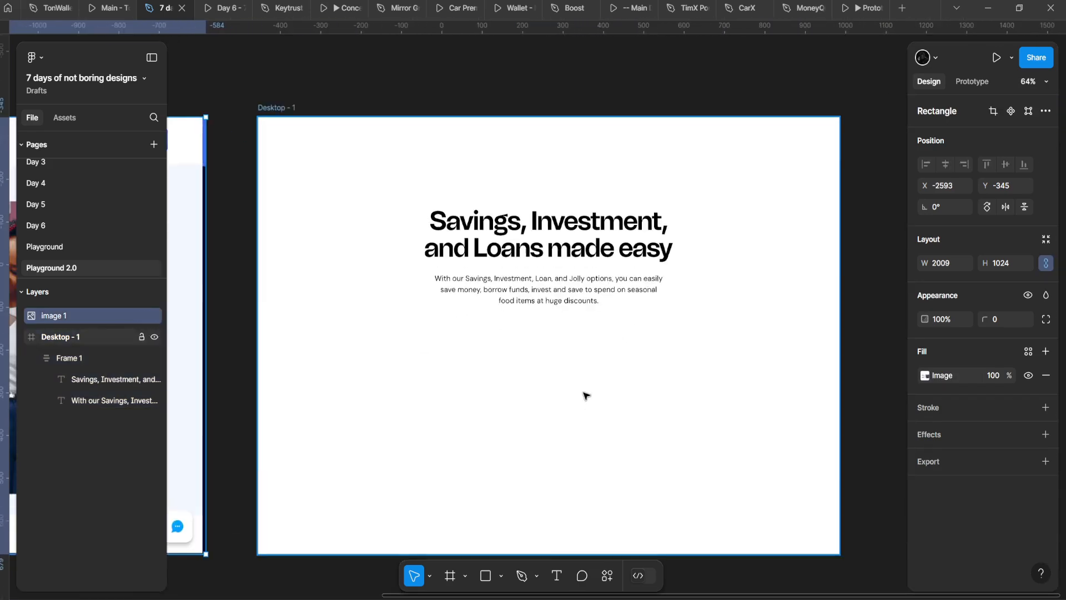
{"action": "scroll", "coordinate": [585, 395], "scroll_direction": "down", "scroll_amount": 1}
Step: Set Frame 1's auto layout gap to 16
{"action": "left_click", "coordinate": [576, 291]}
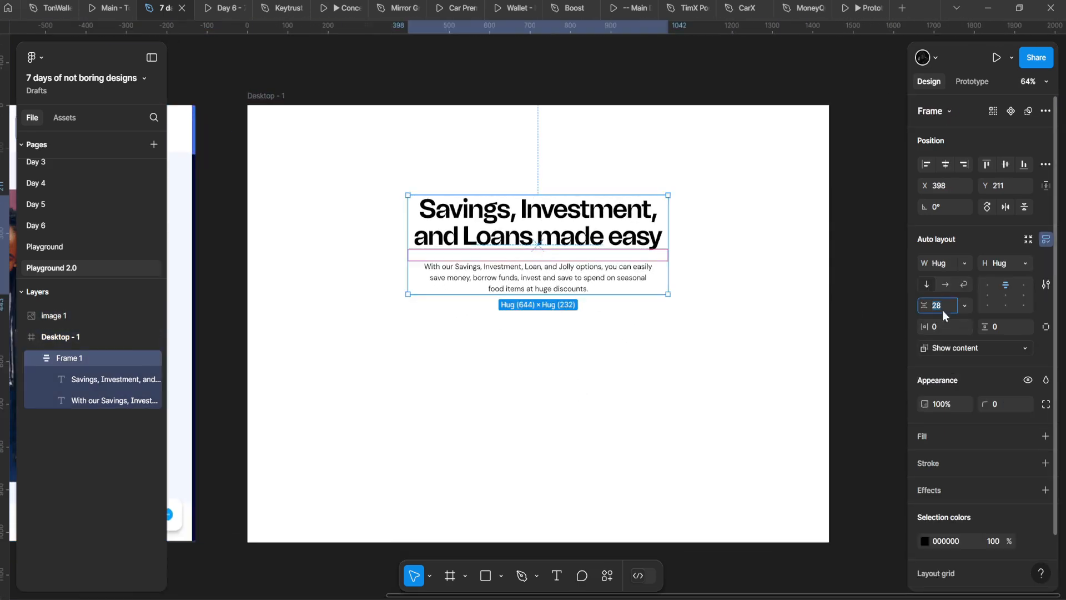
{"action": "left_click", "coordinate": [944, 310]}
{"action": "type", "text": "16"}
{"action": "key", "text": "Return"}
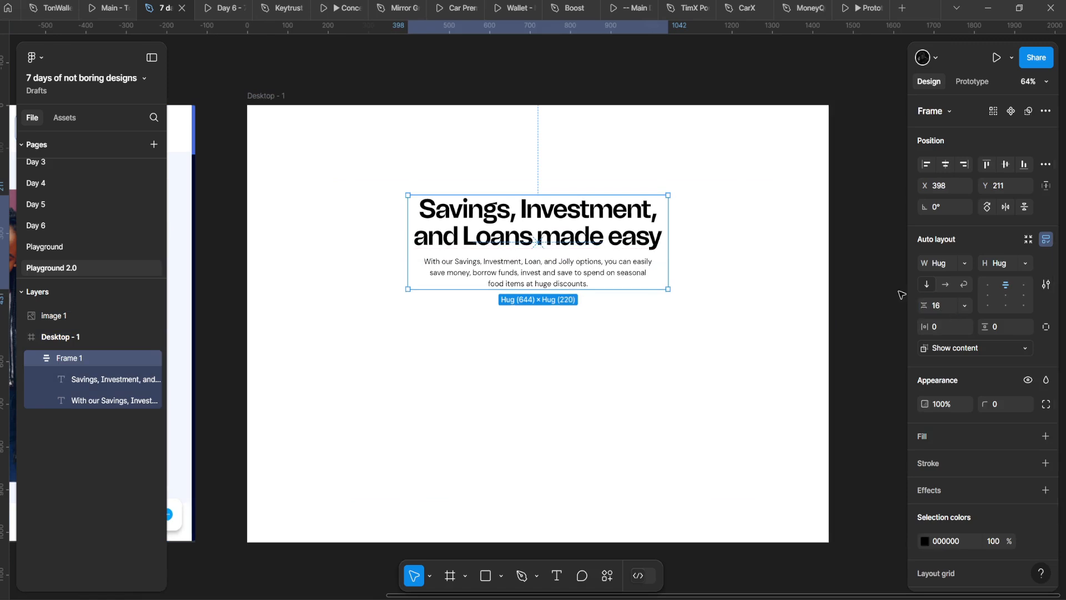
{"action": "left_click", "coordinate": [955, 305]}
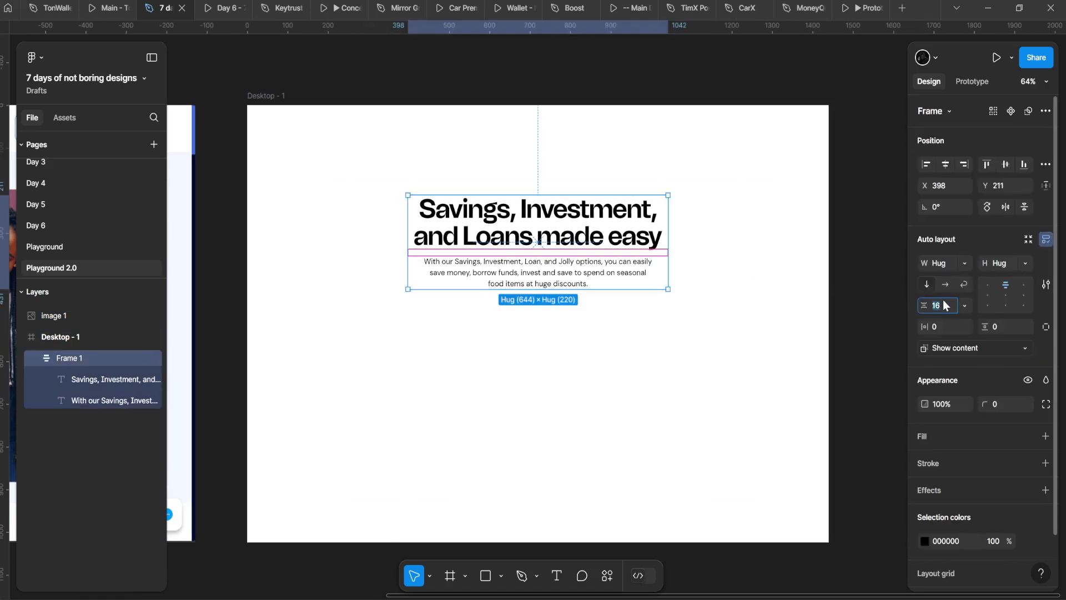
Step: Compare Desktop - 1 with the reference, then paste the SavingsBOX logo image onto the canvas
{"action": "left_click", "coordinate": [452, 156]}
{"action": "scroll", "coordinate": [452, 156], "scroll_direction": "down", "scroll_amount": 3}
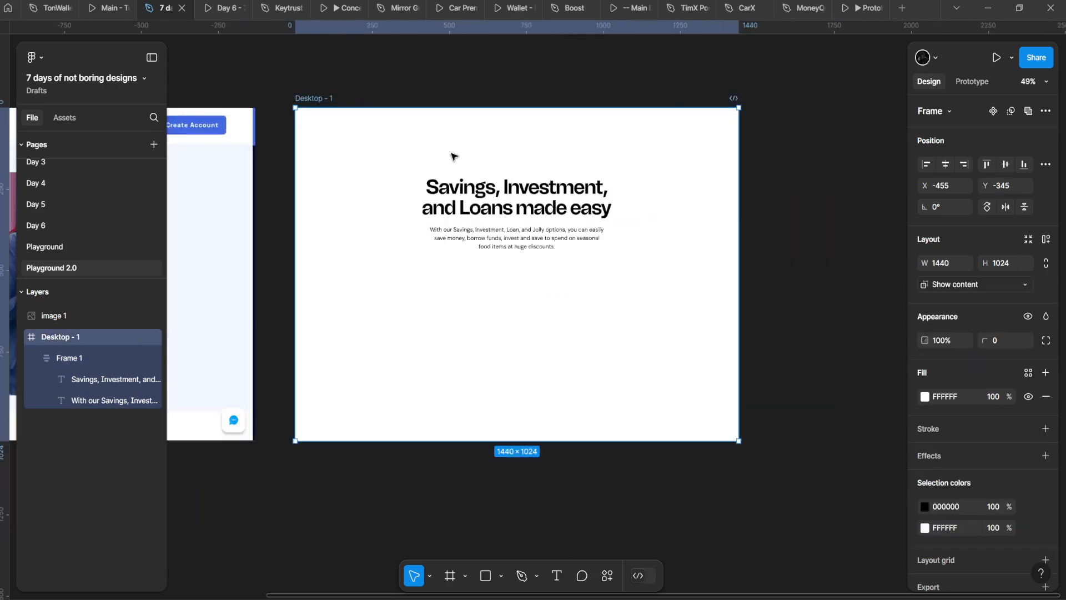
{"action": "scroll", "coordinate": [453, 156], "scroll_direction": "up", "scroll_amount": 1}
{"action": "key", "text": "Escape"}
{"action": "scroll", "coordinate": [509, 205], "scroll_direction": "down", "scroll_amount": 4}
{"action": "scroll", "coordinate": [547, 241], "scroll_direction": "up", "scroll_amount": 4}
{"action": "scroll", "coordinate": [706, 273], "scroll_direction": "left", "scroll_amount": 8}
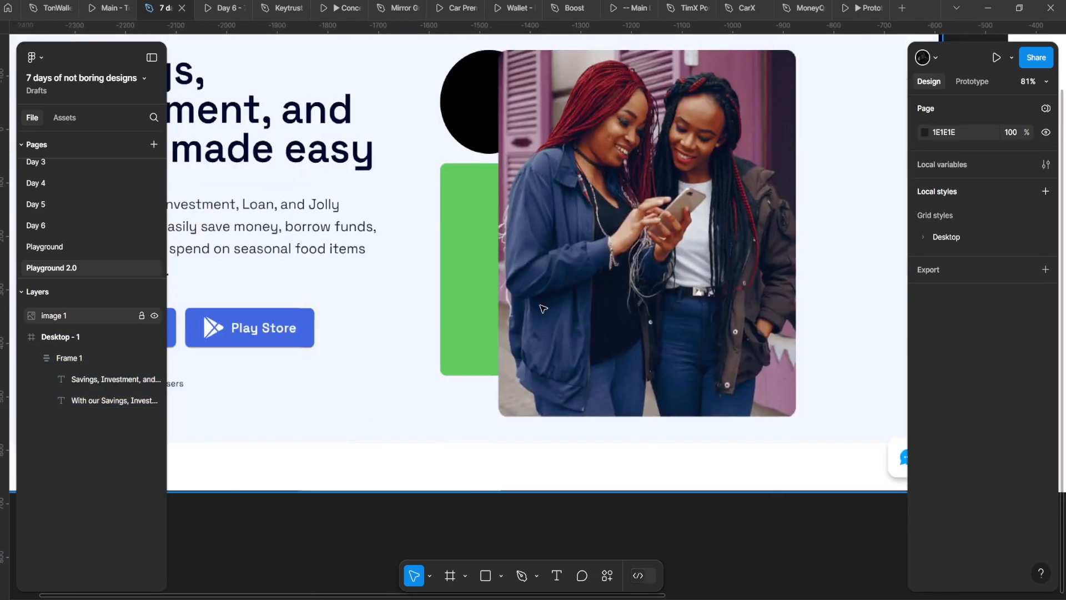
{"action": "scroll", "coordinate": [655, 255], "scroll_direction": "up", "scroll_amount": 2}
{"action": "scroll", "coordinate": [622, 267], "scroll_direction": "up", "scroll_amount": 5}
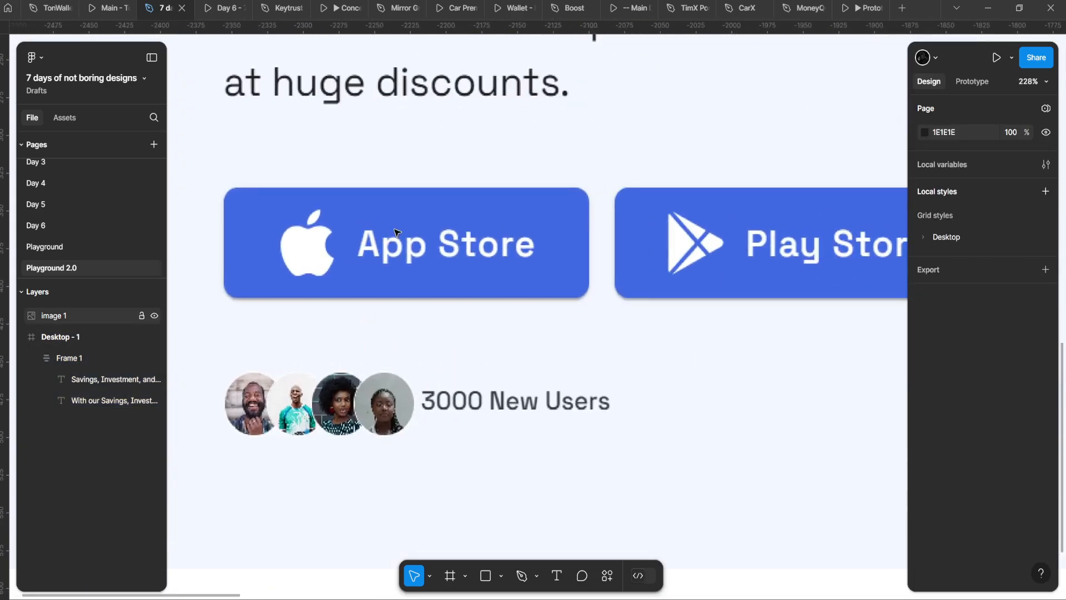
{"action": "scroll", "coordinate": [399, 232], "scroll_direction": "down", "scroll_amount": 8}
{"action": "scroll", "coordinate": [420, 256], "scroll_direction": "up", "scroll_amount": 5}
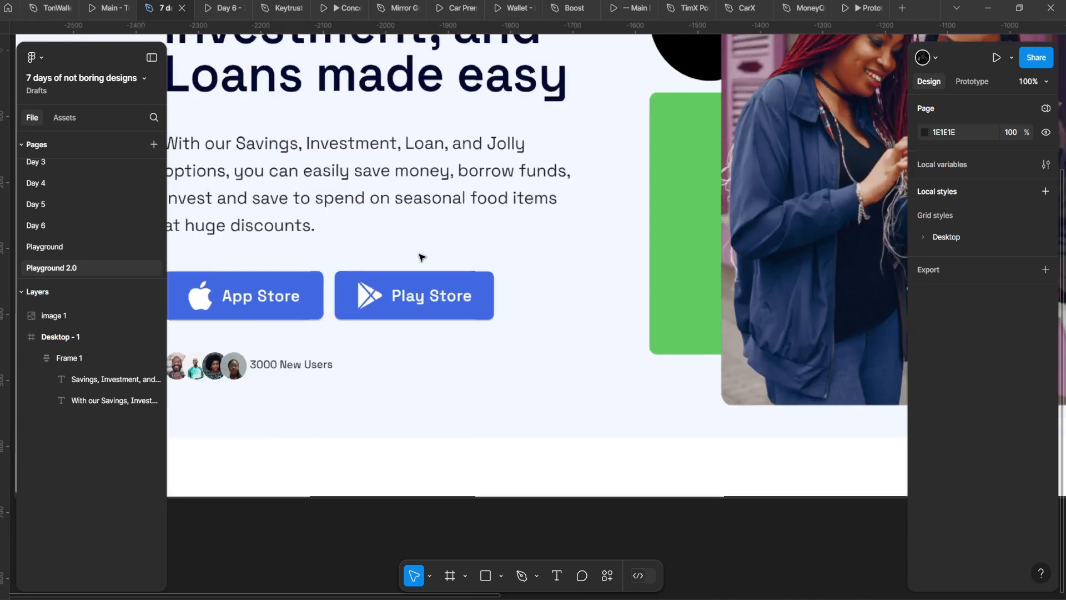
{"action": "scroll", "coordinate": [421, 256], "scroll_direction": "down", "scroll_amount": 4}
{"action": "scroll", "coordinate": [483, 267], "scroll_direction": "up", "scroll_amount": 5}
{"action": "scroll", "coordinate": [549, 277], "scroll_direction": "down", "scroll_amount": 4}
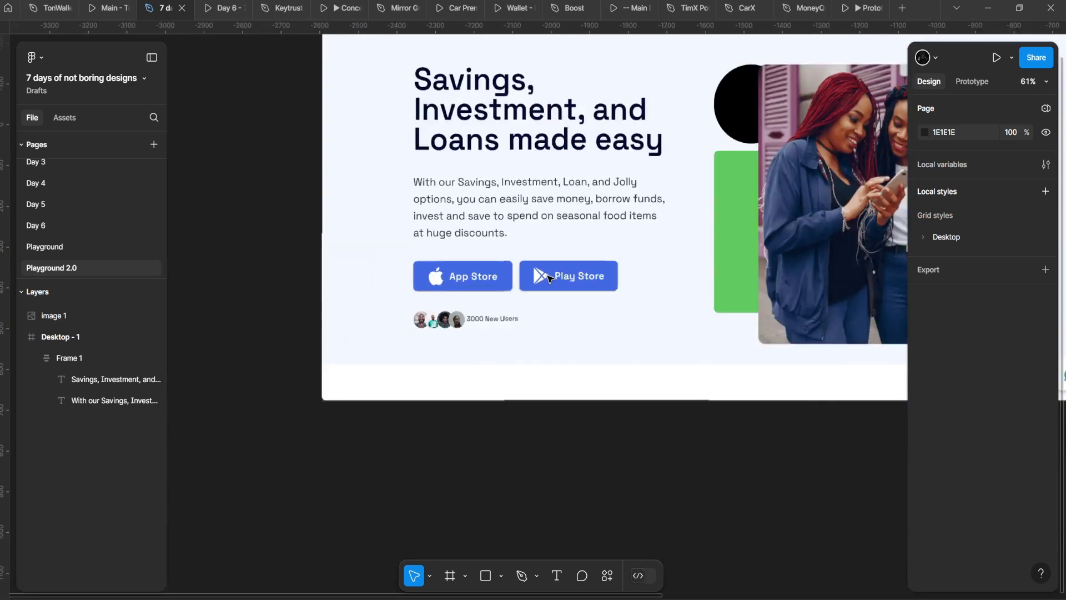
{"action": "scroll", "coordinate": [548, 277], "scroll_direction": "down", "scroll_amount": 3}
{"action": "scroll", "coordinate": [500, 250], "scroll_direction": "right", "scroll_amount": 5}
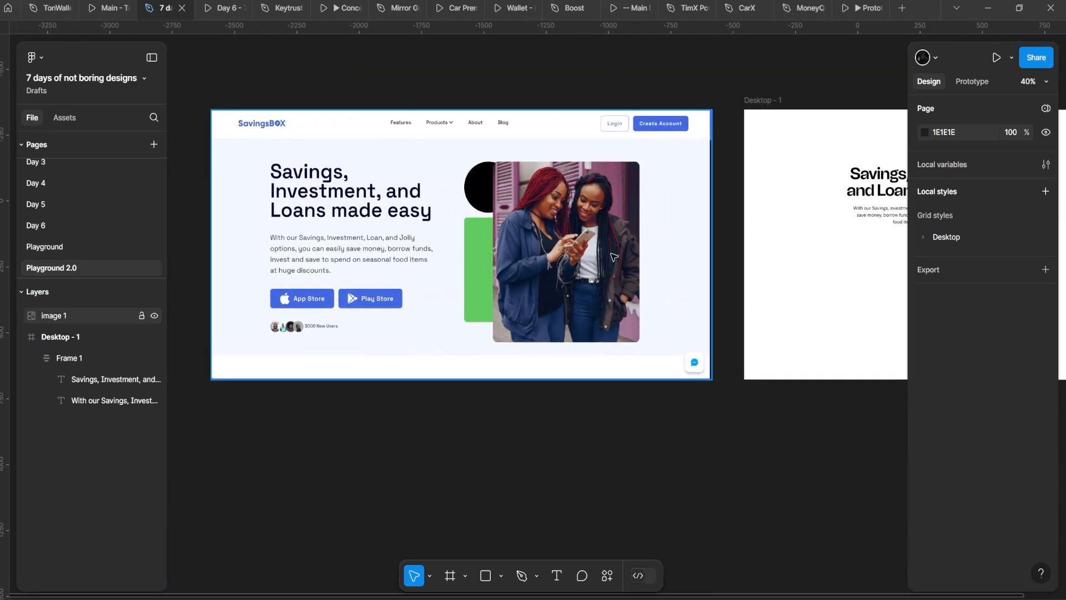
{"action": "scroll", "coordinate": [614, 256], "scroll_direction": "right", "scroll_amount": 5}
{"action": "scroll", "coordinate": [786, 286], "scroll_direction": "left", "scroll_amount": 5}
{"action": "scroll", "coordinate": [481, 387], "scroll_direction": "up", "scroll_amount": 6}
{"action": "scroll", "coordinate": [428, 309], "scroll_direction": "down", "scroll_amount": 2}
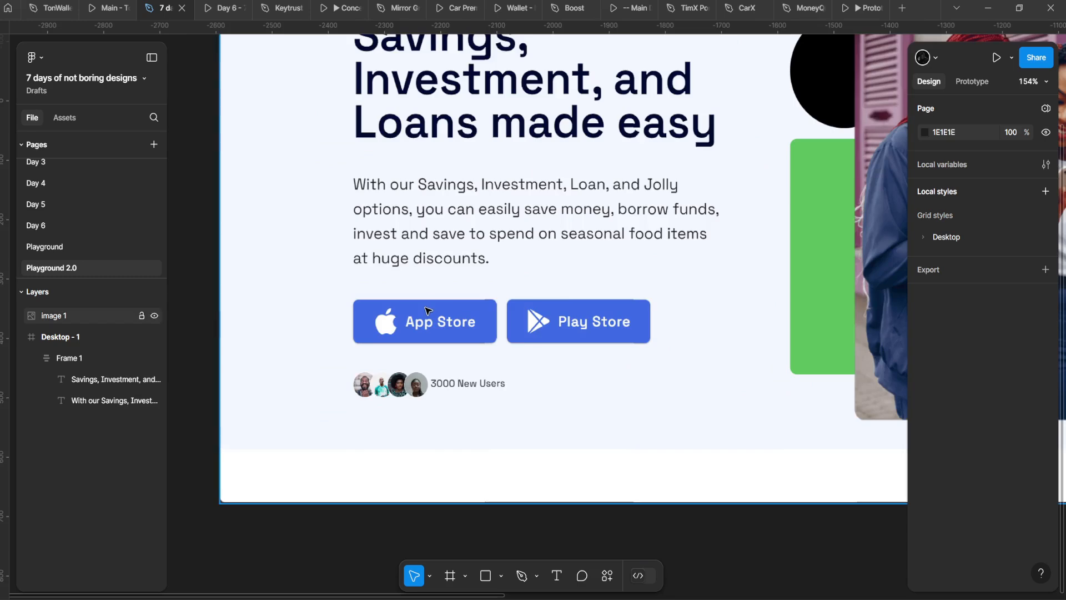
{"action": "scroll", "coordinate": [427, 309], "scroll_direction": "down", "scroll_amount": 4}
{"action": "left_click_drag", "start_coordinate": [703, 275], "coordinate": [255, 250]}
{"action": "scroll", "coordinate": [255, 250], "scroll_direction": "up", "scroll_amount": 3}
{"action": "left_click_drag", "start_coordinate": [444, 251], "coordinate": [701, 288]}
{"action": "left_click_drag", "start_coordinate": [497, 246], "coordinate": [440, 257]}
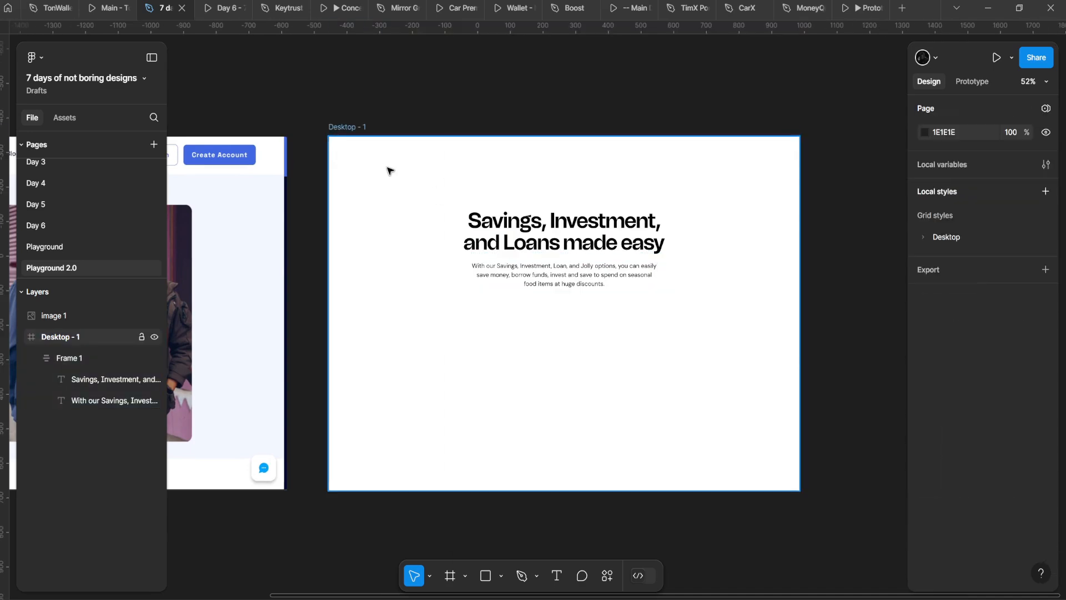
{"action": "key", "text": "ctrl+v"}
Step: Shrink the pasted logo and move it into Desktop - 1's top-left corner
{"action": "left_click_drag", "start_coordinate": [871, 286], "coordinate": [332, 96]}
{"action": "scroll", "coordinate": [561, 302], "scroll_direction": "up", "scroll_amount": 4}
{"action": "left_click_drag", "start_coordinate": [363, 139], "coordinate": [405, 228]}
{"action": "left_click_drag", "start_coordinate": [371, 181], "coordinate": [335, 182]}
{"action": "scroll", "coordinate": [334, 196], "scroll_direction": "up", "scroll_amount": 2}
{"action": "left_click", "coordinate": [334, 167]}
{"action": "left_click", "coordinate": [333, 171], "text": "alt"}
{"action": "left_click", "coordinate": [399, 145]}
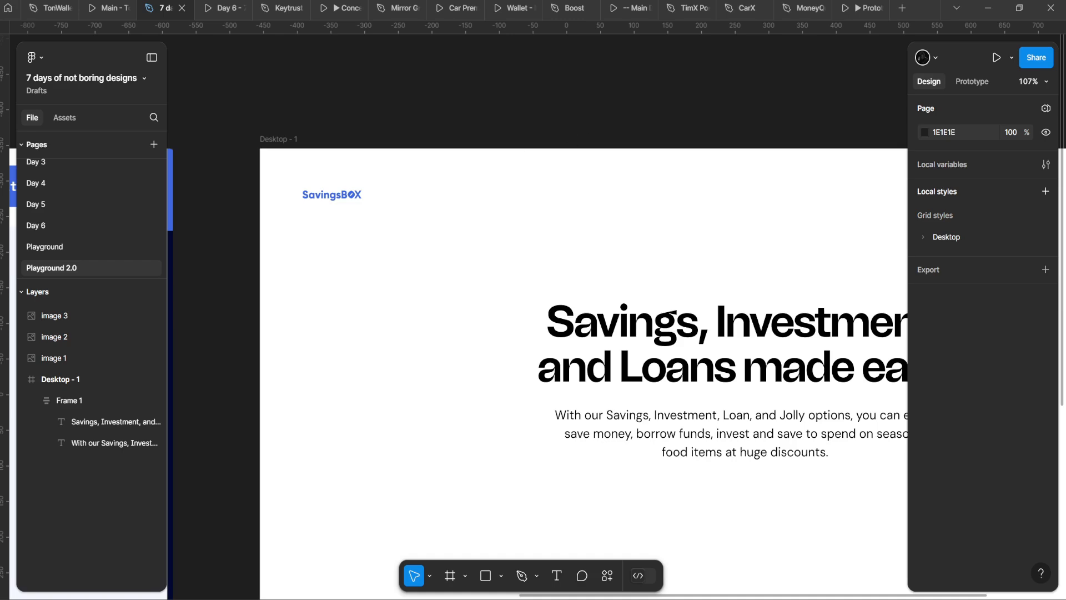
Step: Delete the duplicate copy of the logo
{"action": "left_click", "coordinate": [331, 194]}
{"action": "scroll", "coordinate": [295, 161], "scroll_direction": "down", "scroll_amount": 5}
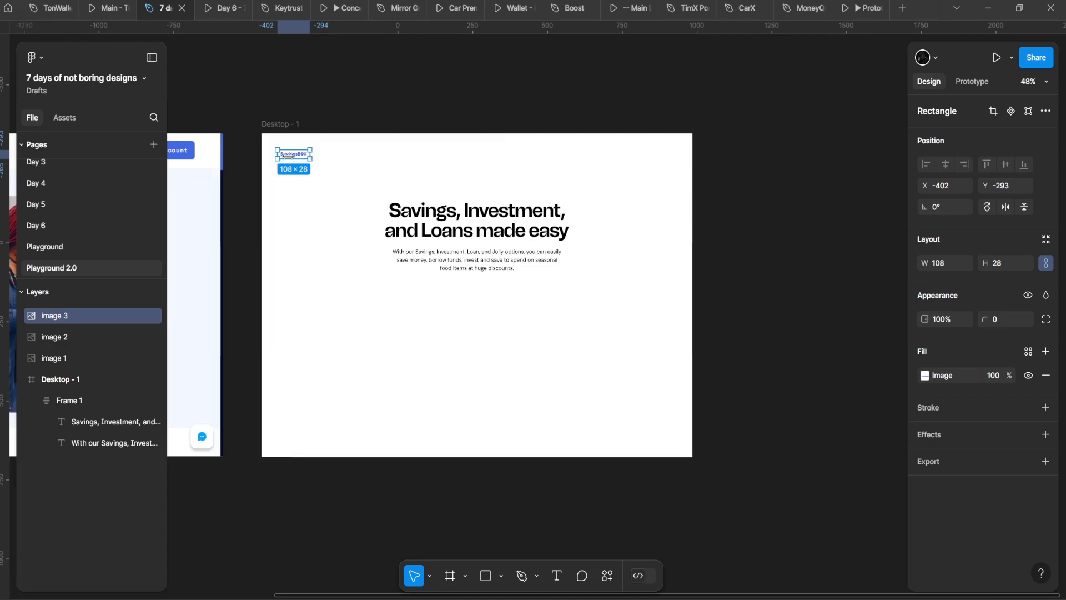
{"action": "scroll", "coordinate": [287, 156], "scroll_direction": "up", "scroll_amount": 5}
{"action": "left_click_drag", "start_coordinate": [309, 157], "coordinate": [345, 233]}
{"action": "key", "text": "Delete"}
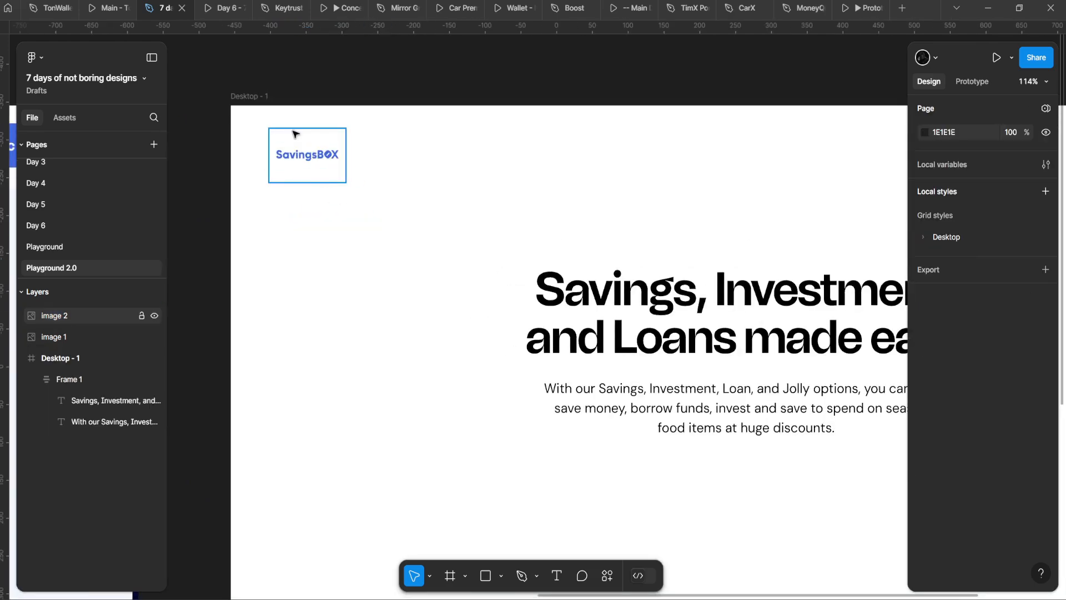
Step: Try squashing the logo's height to 26, then undo back to 108×72
{"action": "left_click", "coordinate": [293, 134]}
{"action": "left_click_drag", "start_coordinate": [296, 128], "coordinate": [296, 146]}
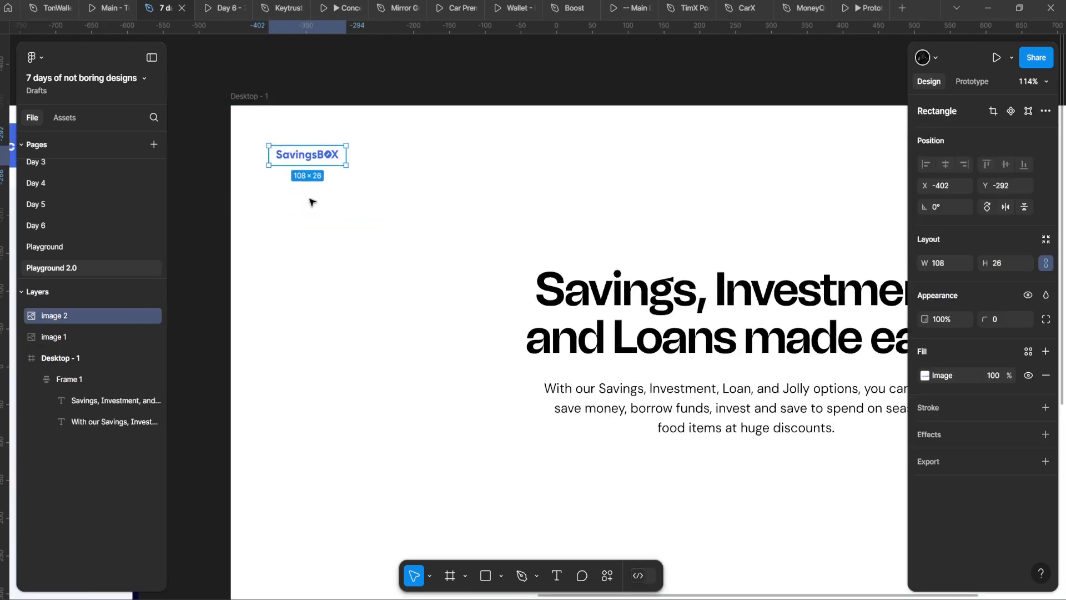
{"action": "left_click", "coordinate": [312, 203]}
{"action": "scroll", "coordinate": [421, 150], "scroll_direction": "down", "scroll_amount": 5}
{"action": "left_click_drag", "start_coordinate": [312, 203], "coordinate": [490, 176]}
{"action": "key", "text": "ctrl+z"}
{"action": "key", "text": "ctrl+z"}
{"action": "scroll", "coordinate": [536, 146], "scroll_direction": "up", "scroll_amount": 4}
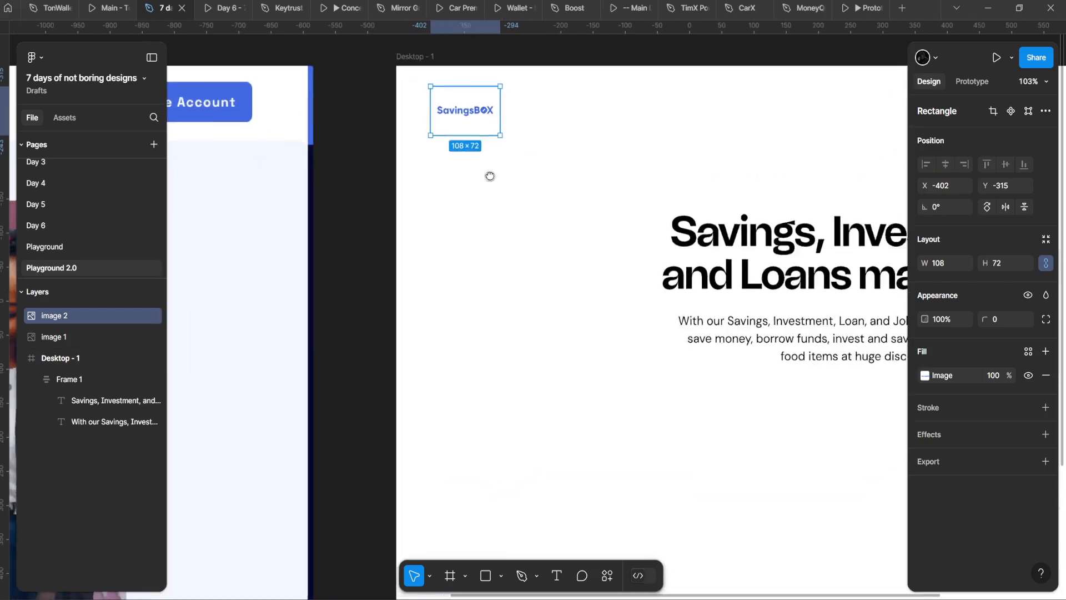
{"action": "scroll", "coordinate": [489, 176], "scroll_direction": "down", "scroll_amount": 3}
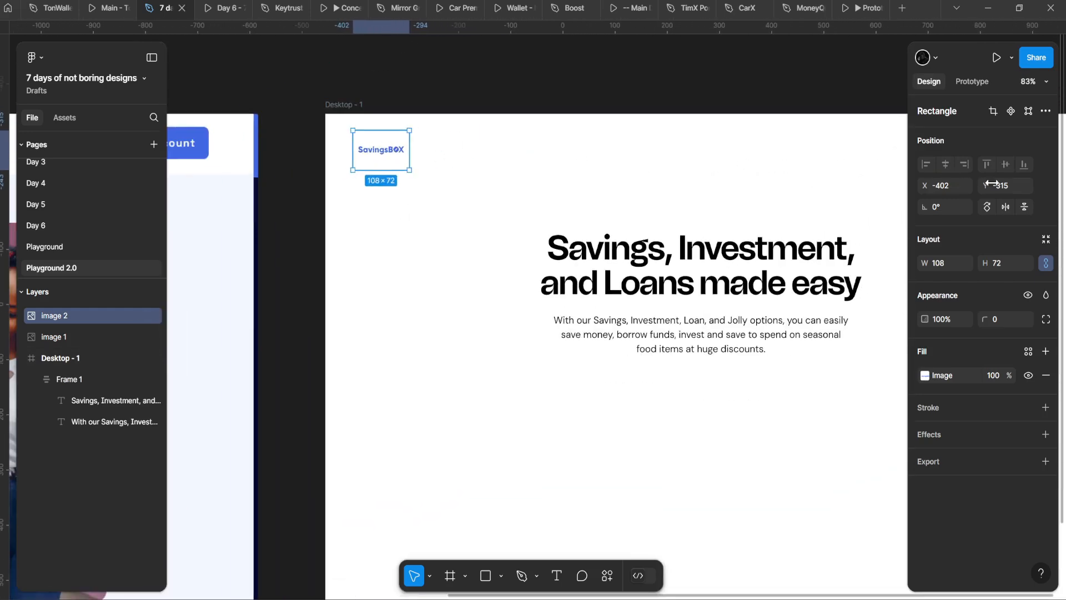
Step: Trim the logo's bounding box to hug the SavingsBOX wordmark
{"action": "left_click", "coordinate": [945, 186]}
{"action": "left_click", "coordinate": [373, 122]}
{"action": "scroll", "coordinate": [368, 121], "scroll_direction": "up", "scroll_amount": 2}
{"action": "left_click", "coordinate": [391, 140]}
{"action": "scroll", "coordinate": [393, 136], "scroll_direction": "up", "scroll_amount": 2}
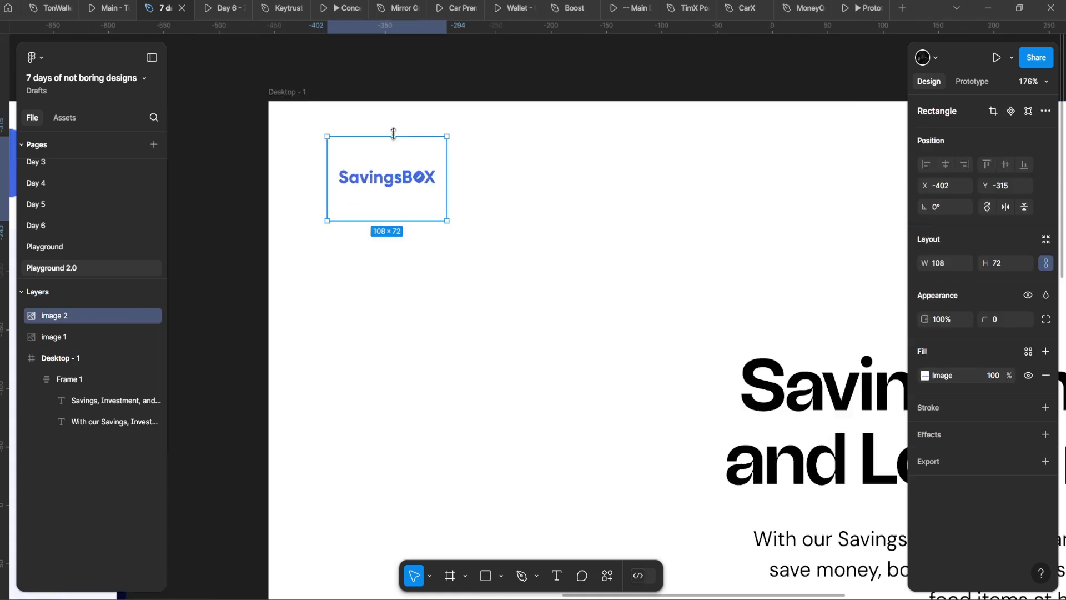
{"action": "left_click_drag", "start_coordinate": [396, 136], "coordinate": [377, 165]}
Step: Scale the logo proportionally to 150 × 30.56 and nudge it into the corner
{"action": "key", "text": "k"}
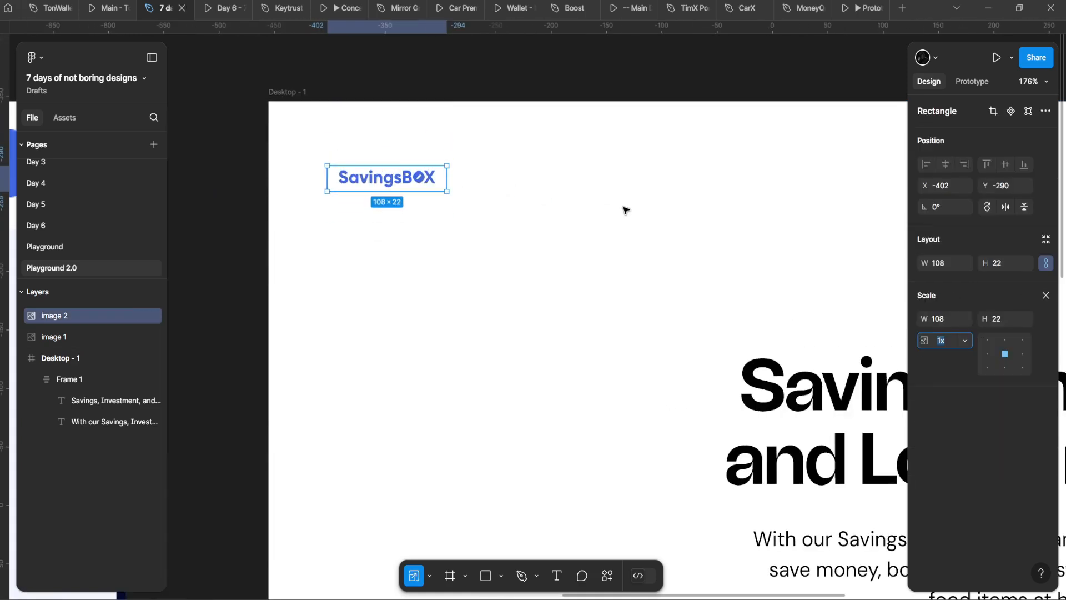
{"action": "left_click", "coordinate": [941, 266]}
{"action": "type", "text": "150"}
{"action": "key", "text": "Return"}
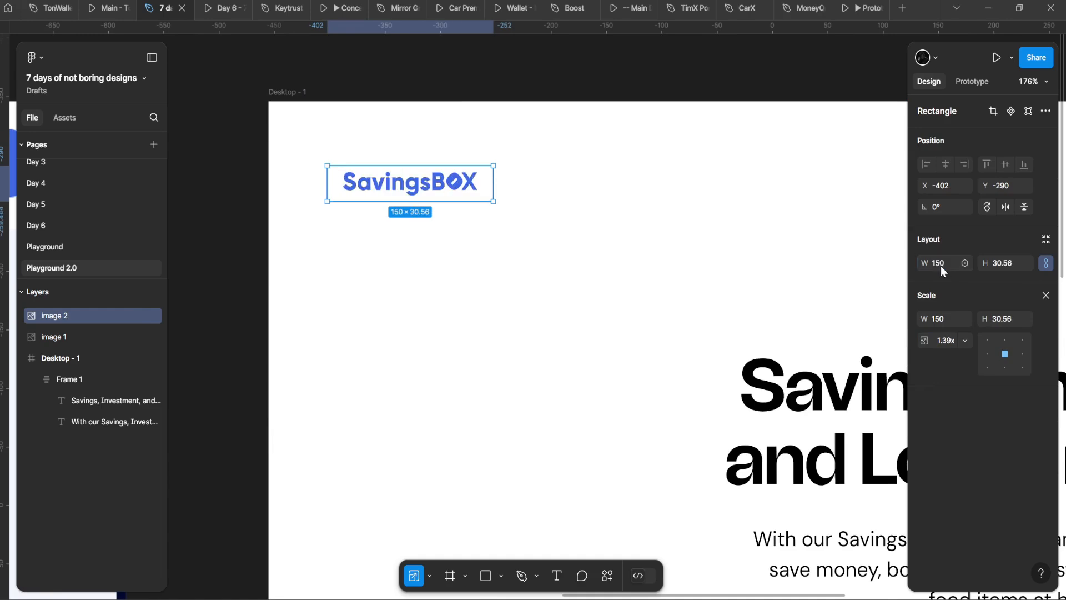
{"action": "scroll", "coordinate": [411, 186], "scroll_direction": "up", "scroll_amount": 2}
{"action": "key", "text": "v"}
{"action": "left_click_drag", "start_coordinate": [416, 186], "coordinate": [419, 159]}
{"action": "scroll", "coordinate": [417, 158], "scroll_direction": "down", "scroll_amount": 5}
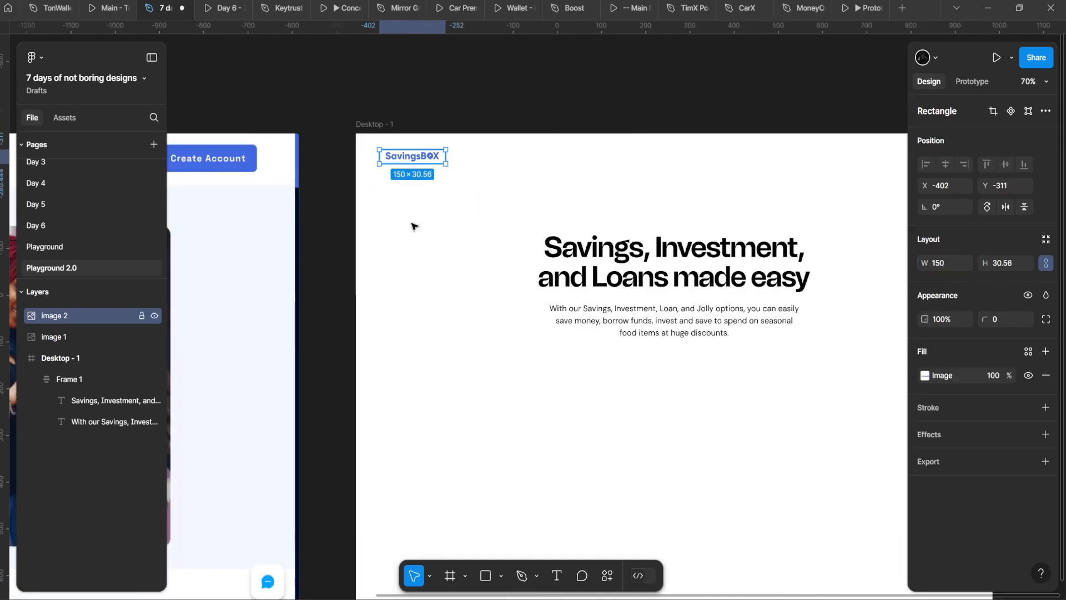
{"action": "left_click", "coordinate": [411, 226]}
{"action": "scroll", "coordinate": [397, 236], "scroll_direction": "down", "scroll_amount": 3}
Step: Select the paragraph text inside the headline group, next to the reference hero design
{"action": "scroll", "coordinate": [386, 249], "scroll_direction": "up", "scroll_amount": 2}
{"action": "scroll", "coordinate": [423, 195], "scroll_direction": "down", "scroll_amount": 5}
{"action": "scroll", "coordinate": [427, 198], "scroll_direction": "up", "scroll_amount": 1}
{"action": "left_click_drag", "start_coordinate": [173, 225], "coordinate": [467, 195]}
{"action": "scroll", "coordinate": [288, 208], "scroll_direction": "up", "scroll_amount": 4}
{"action": "scroll", "coordinate": [467, 195], "scroll_direction": "down", "scroll_amount": 3}
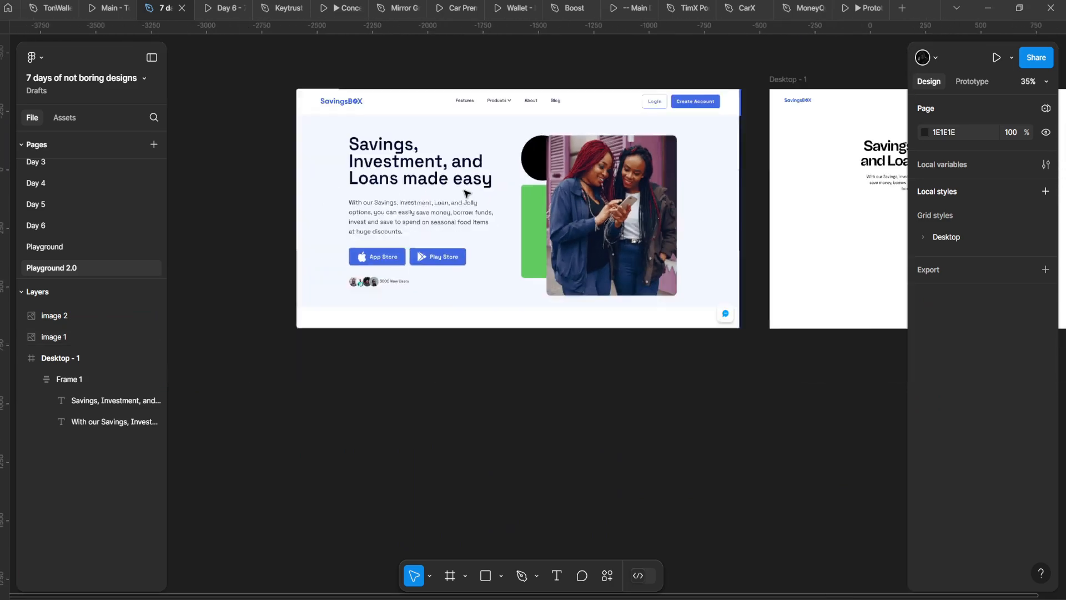
{"action": "scroll", "coordinate": [378, 186], "scroll_direction": "up", "scroll_amount": 3}
{"action": "scroll", "coordinate": [374, 188], "scroll_direction": "down", "scroll_amount": 3}
{"action": "left_click_drag", "start_coordinate": [579, 214], "coordinate": [252, 245]}
{"action": "scroll", "coordinate": [563, 179], "scroll_direction": "up", "scroll_amount": 4}
{"action": "left_click", "coordinate": [506, 251]}
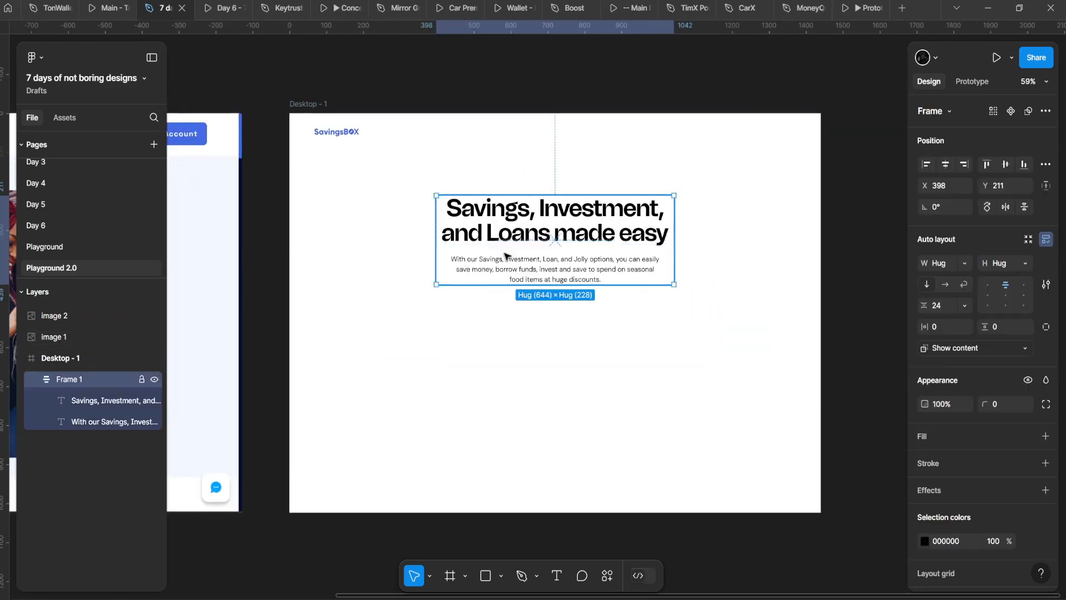
{"action": "double_click", "coordinate": [521, 271]}
Step: Duplicate the paragraph text and place the copy up beside the logo
{"action": "left_click_drag", "start_coordinate": [354, 283], "coordinate": [670, 229]}
{"action": "left_click_drag", "start_coordinate": [247, 119], "coordinate": [559, 147]}
{"action": "left_click_drag", "start_coordinate": [769, 166], "coordinate": [295, 167]}
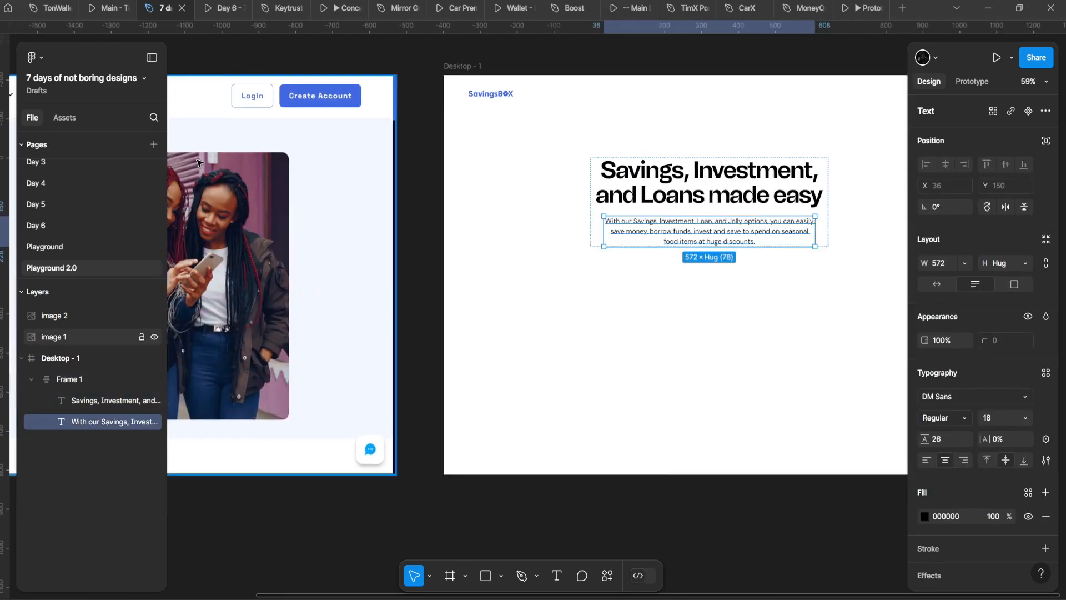
{"action": "left_click_drag", "start_coordinate": [623, 230], "coordinate": [304, 272]}
{"action": "scroll", "coordinate": [305, 272], "scroll_direction": "up", "scroll_amount": 2}
{"action": "left_click_drag", "start_coordinate": [394, 285], "coordinate": [369, 129]}
{"action": "left_click_drag", "start_coordinate": [341, 142], "coordinate": [681, 255]}
{"action": "scroll", "coordinate": [681, 255], "scroll_direction": "down", "scroll_amount": 3}
{"action": "left_click_drag", "start_coordinate": [425, 247], "coordinate": [578, 211]}
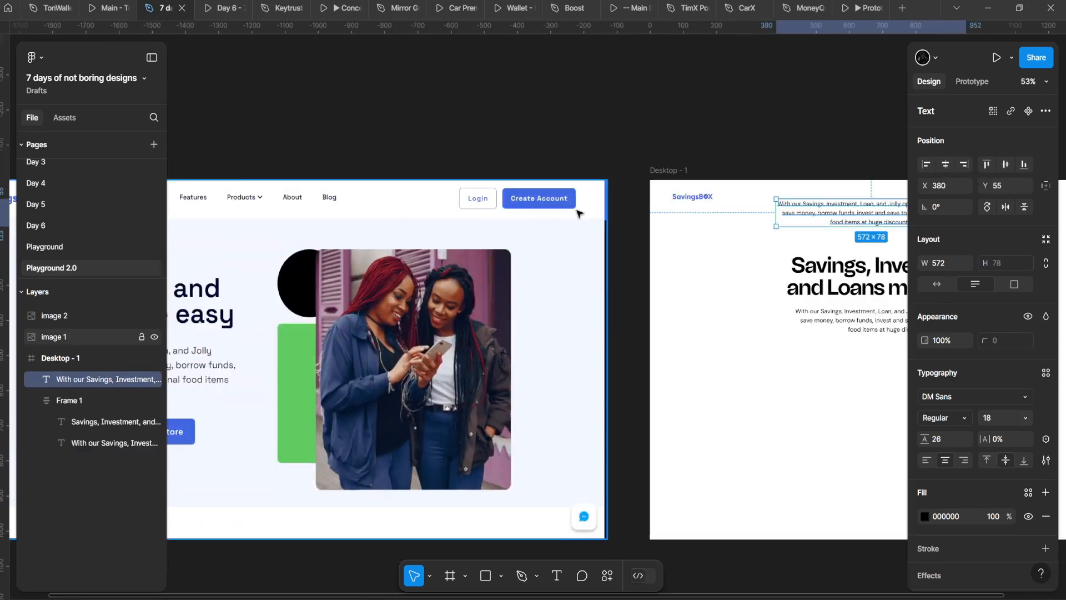
{"action": "left_click_drag", "start_coordinate": [242, 233], "coordinate": [428, 228]}
{"action": "scroll", "coordinate": [428, 228], "scroll_direction": "up", "scroll_amount": 5}
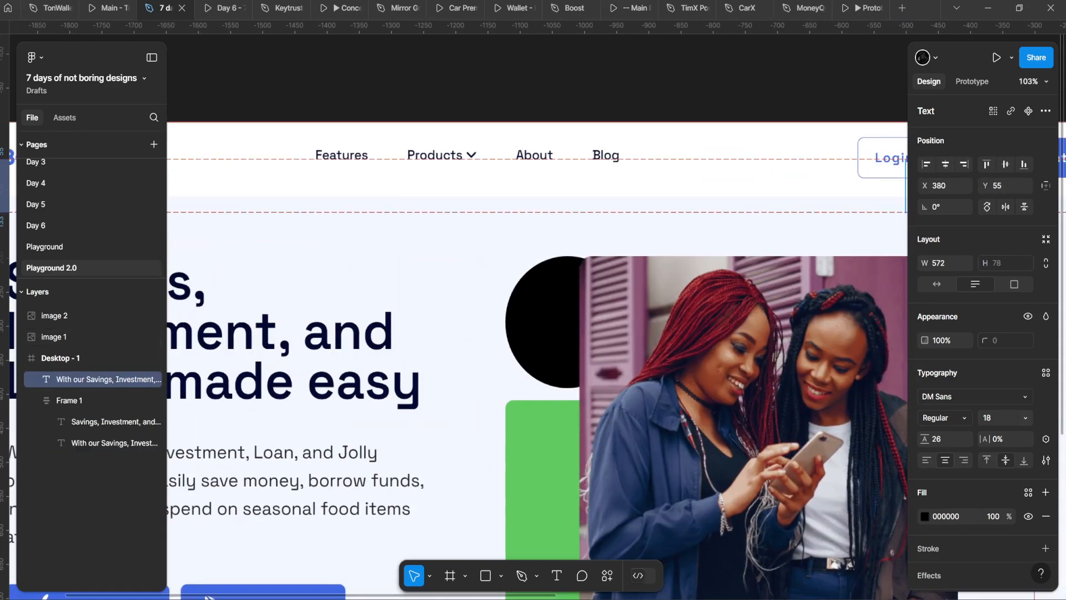
Step: Replace the copied paragraph's text with the Features menu label
{"action": "left_click_drag", "start_coordinate": [833, 222], "coordinate": [183, 156]}
{"action": "left_click_drag", "start_coordinate": [851, 186], "coordinate": [460, 203]}
{"action": "scroll", "coordinate": [460, 203], "scroll_direction": "down", "scroll_amount": 2}
{"action": "key", "text": "alt"}
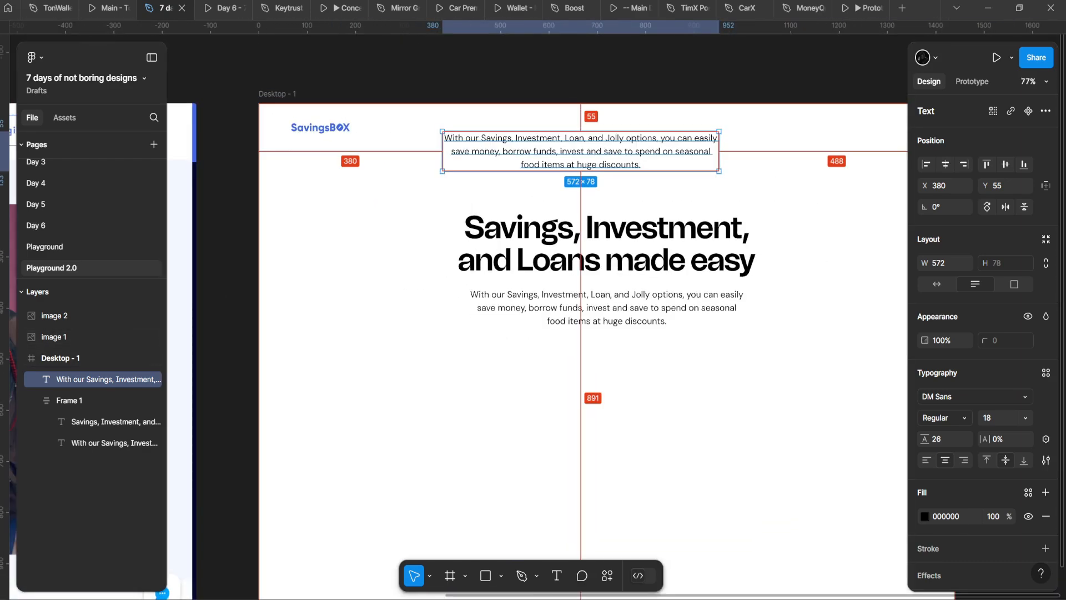
{"action": "scroll", "coordinate": [489, 146], "scroll_direction": "up", "scroll_amount": 2}
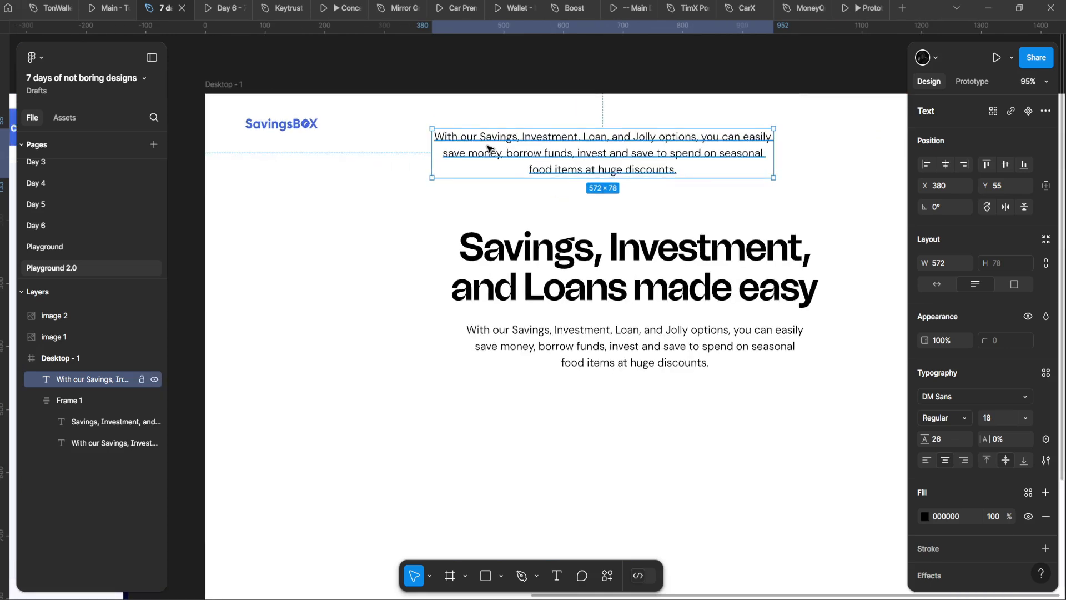
{"action": "double_click", "coordinate": [488, 146]}
{"action": "type", "text": "DM"}
{"action": "key", "text": "ctrl+z"}
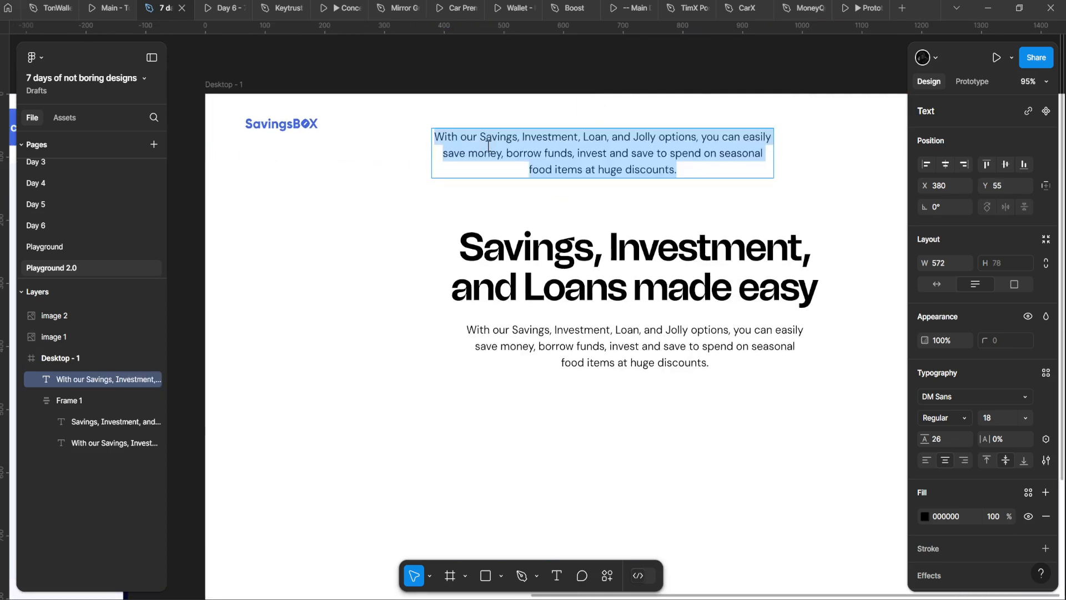
{"action": "type", "text": "Menu"}
Step: Set the Features text to auto width and convert it into a component
{"action": "scroll", "coordinate": [519, 166], "scroll_direction": "down", "scroll_amount": 6}
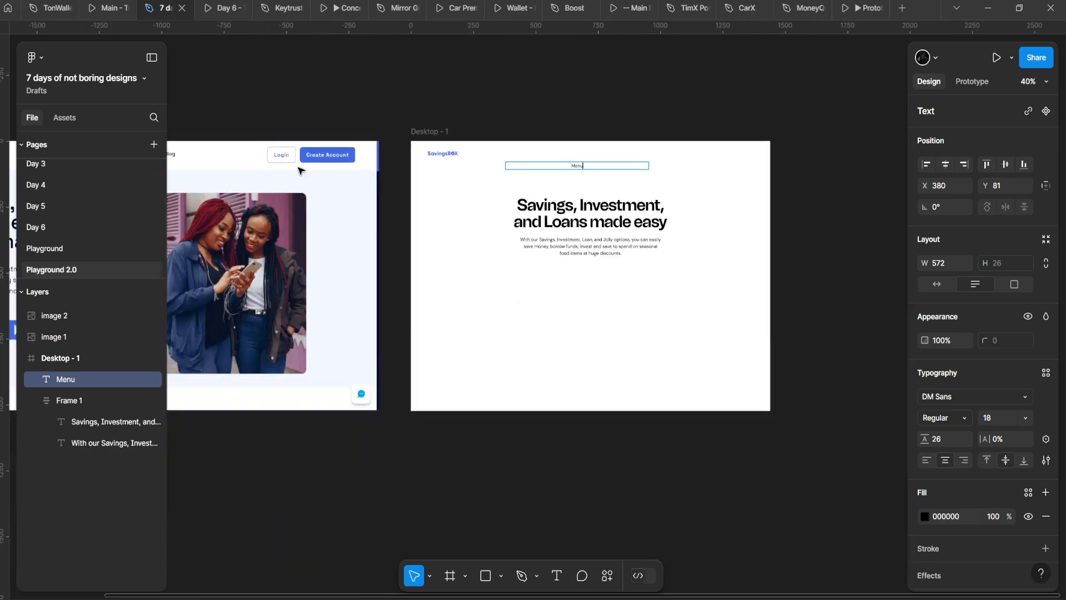
{"action": "left_click_drag", "start_coordinate": [300, 169], "coordinate": [529, 215]}
{"action": "scroll", "coordinate": [530, 216], "scroll_direction": "down", "scroll_amount": 1}
{"action": "scroll", "coordinate": [529, 215], "scroll_direction": "up", "scroll_amount": 1}
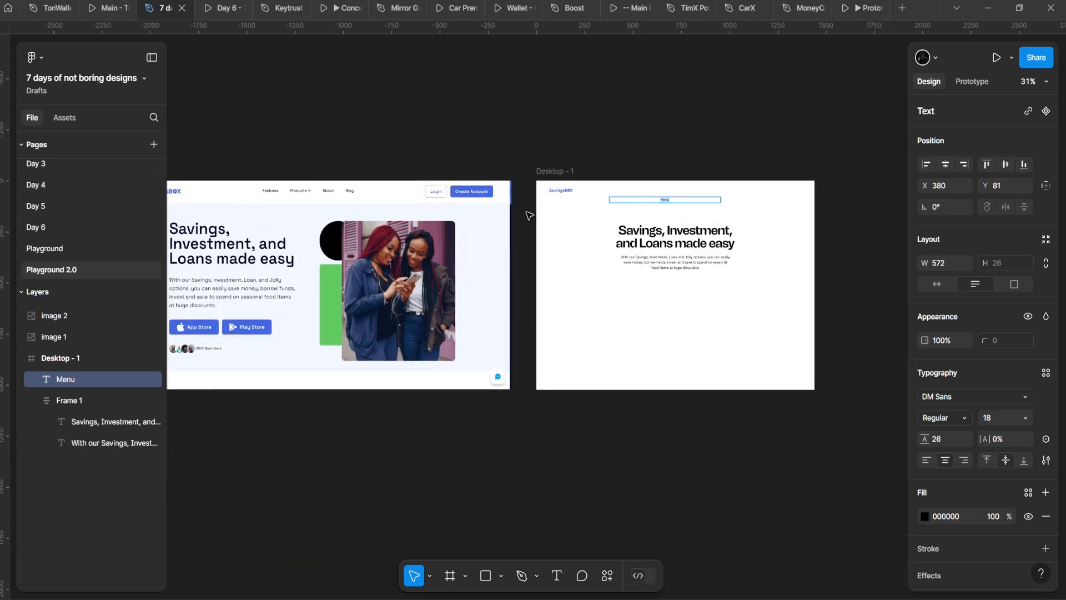
{"action": "scroll", "coordinate": [745, 226], "scroll_direction": "up", "scroll_amount": 6}
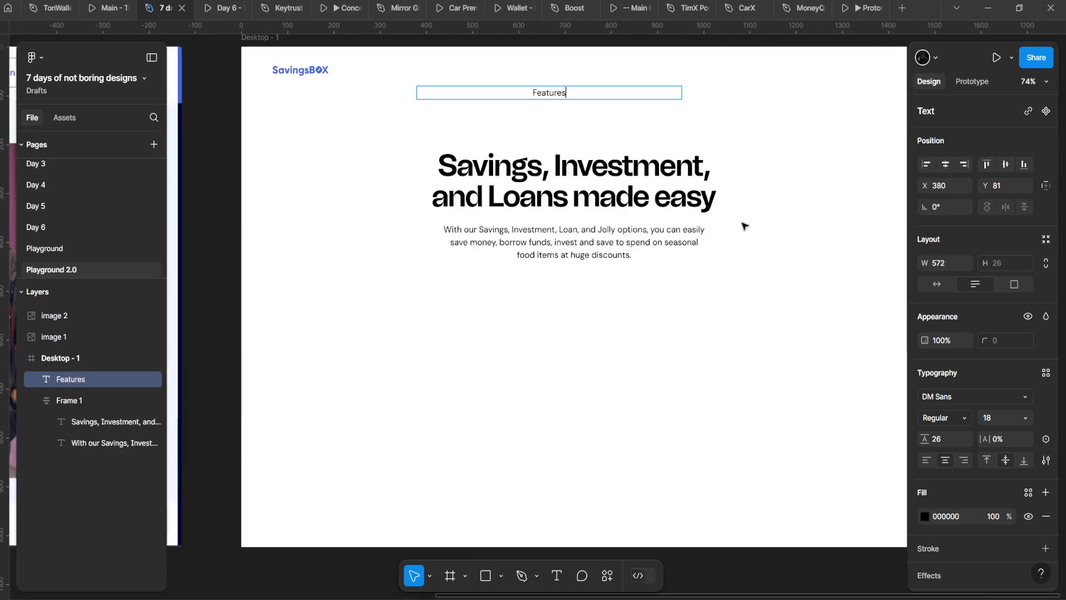
{"action": "scroll", "coordinate": [437, 212], "scroll_direction": "up", "scroll_amount": 1}
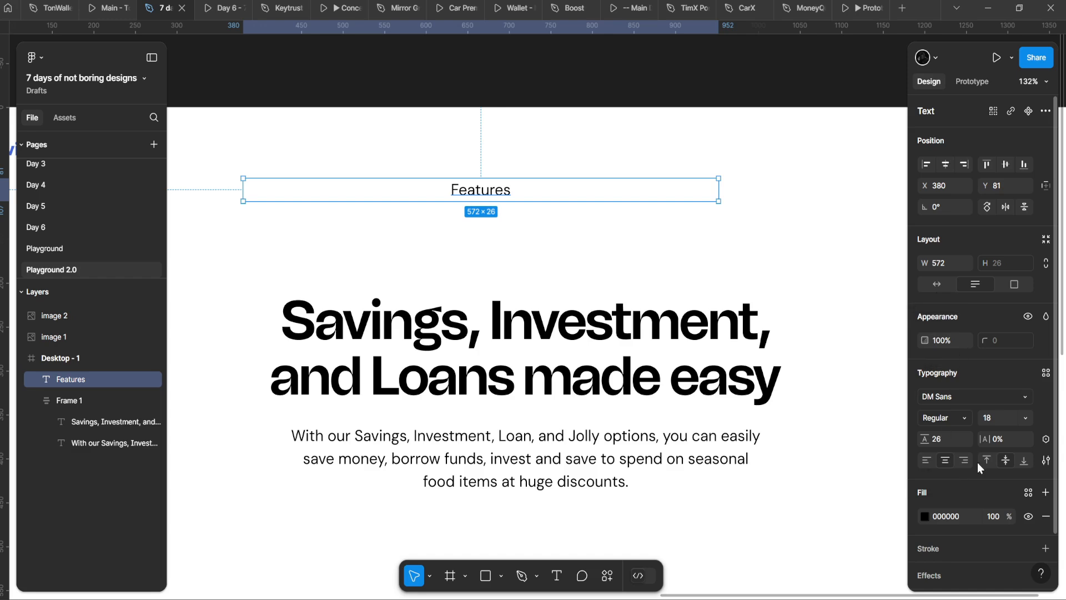
{"action": "left_click", "coordinate": [941, 289]}
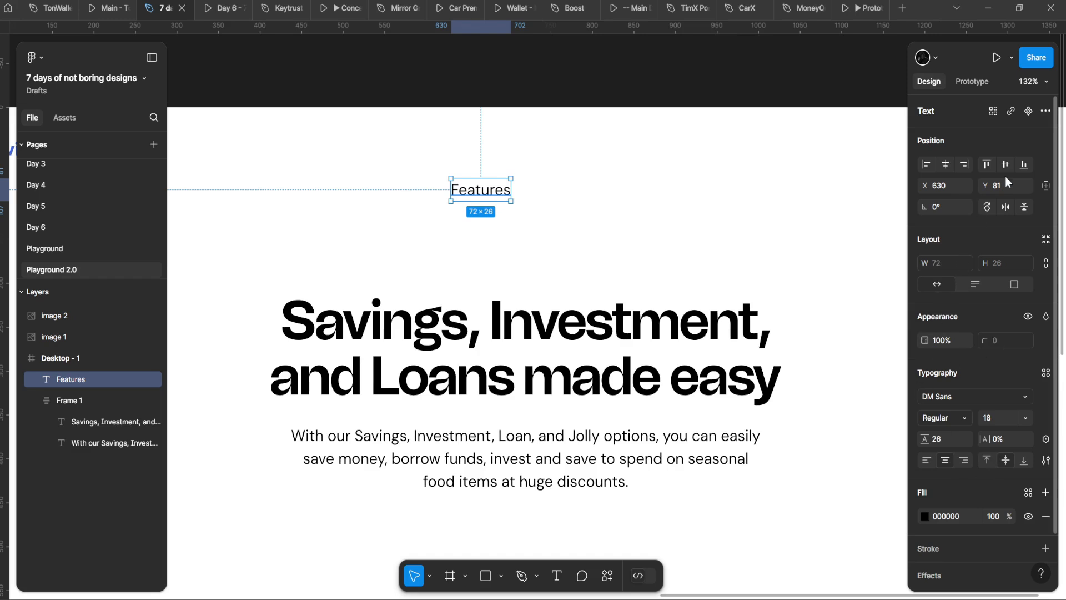
{"action": "left_click", "coordinate": [1029, 119]}
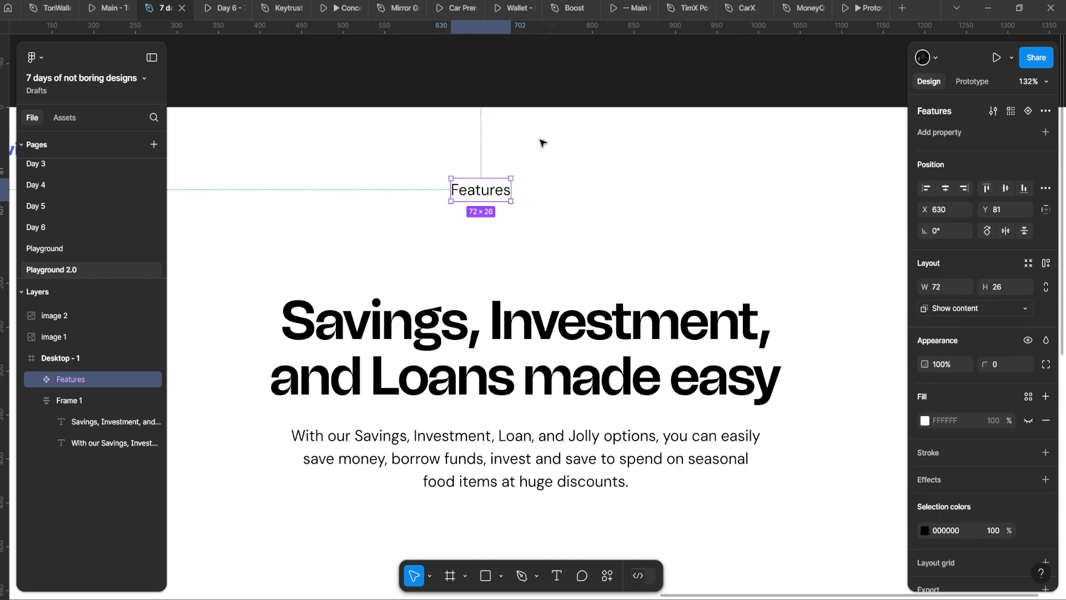
Step: Add auto layout to the Features component with 8 vertical and 16 horizontal padding
{"action": "left_click", "coordinate": [1046, 265]}
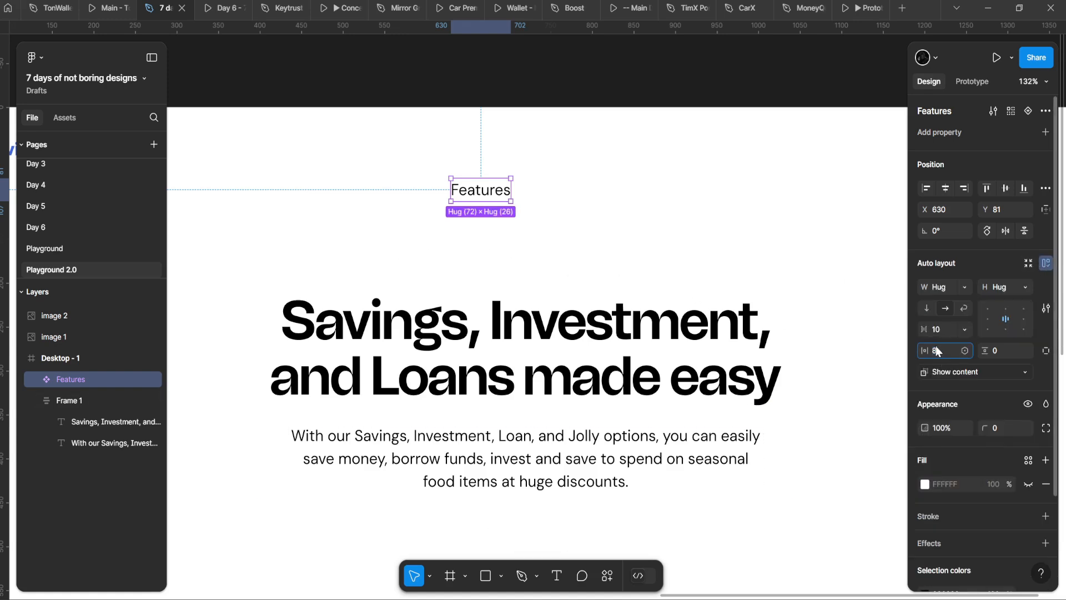
{"action": "type", "text": "8"}
{"action": "key", "text": "Return"}
{"action": "type", "text": "1"}
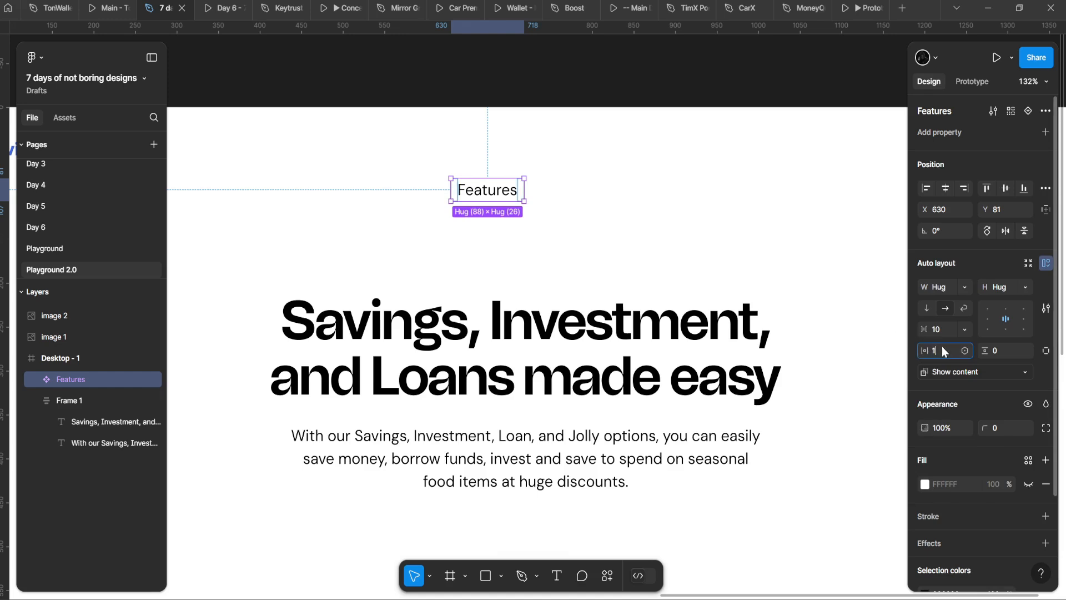
{"action": "type", "text": "6"}
{"action": "key", "text": "Return"}
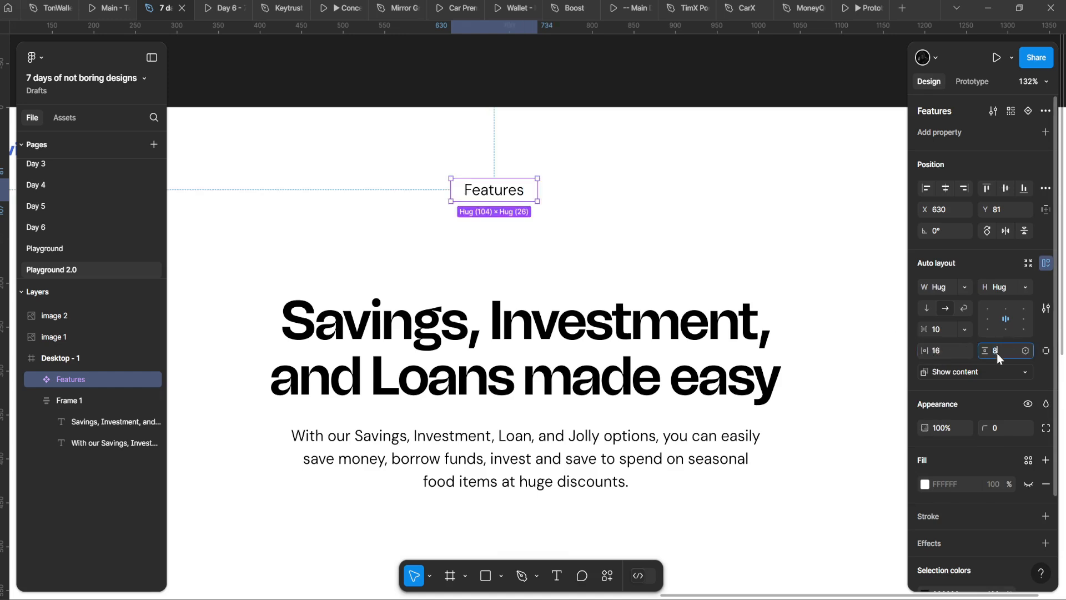
Step: Inspect the padded 104×42 Features component and switch to the prototyping settings
{"action": "double_click", "coordinate": [495, 199]}
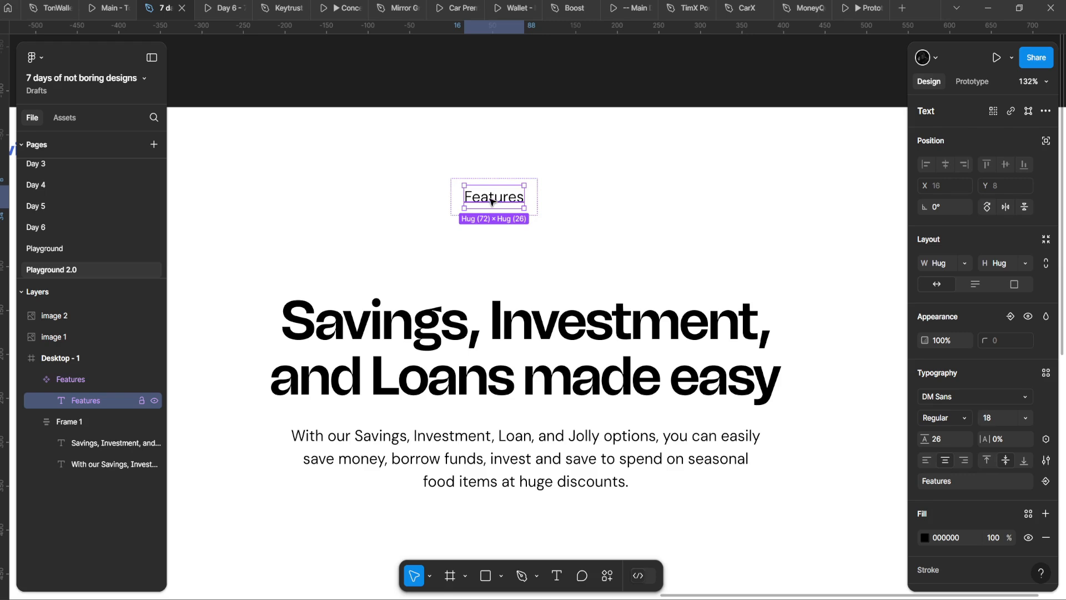
{"action": "left_click", "coordinate": [416, 192]}
{"action": "left_click_drag", "start_coordinate": [417, 191], "coordinate": [532, 245]}
{"action": "left_click", "coordinate": [587, 239]}
{"action": "double_click", "coordinate": [599, 249]}
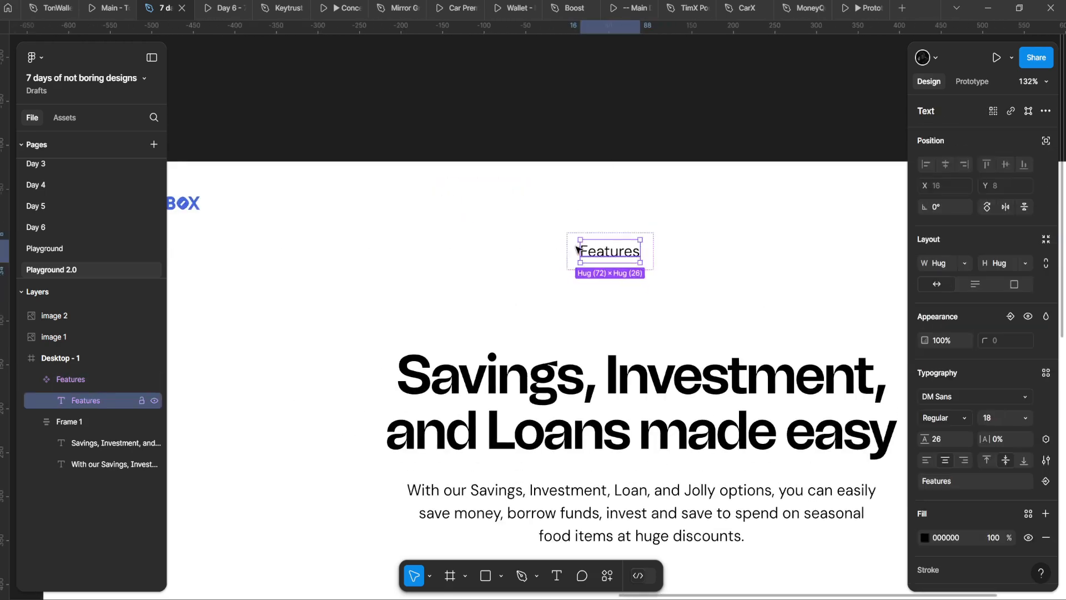
{"action": "scroll", "coordinate": [413, 204], "scroll_direction": "down", "scroll_amount": 5}
{"action": "left_click", "coordinate": [436, 204]}
{"action": "scroll", "coordinate": [444, 210], "scroll_direction": "up", "scroll_amount": 4}
{"action": "left_click", "coordinate": [504, 200]}
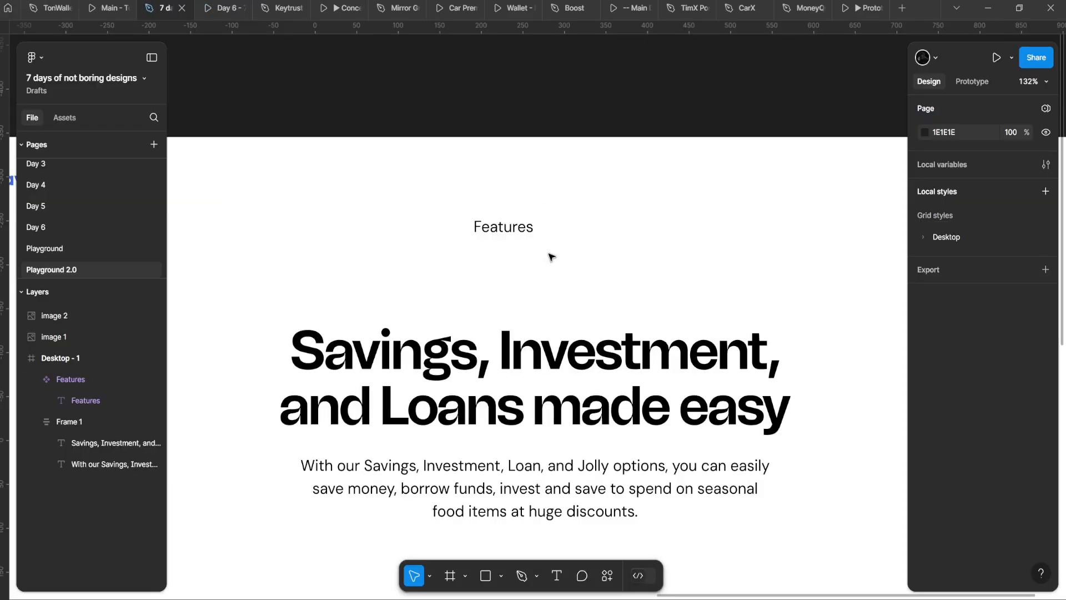
{"action": "left_click", "coordinate": [503, 226]}
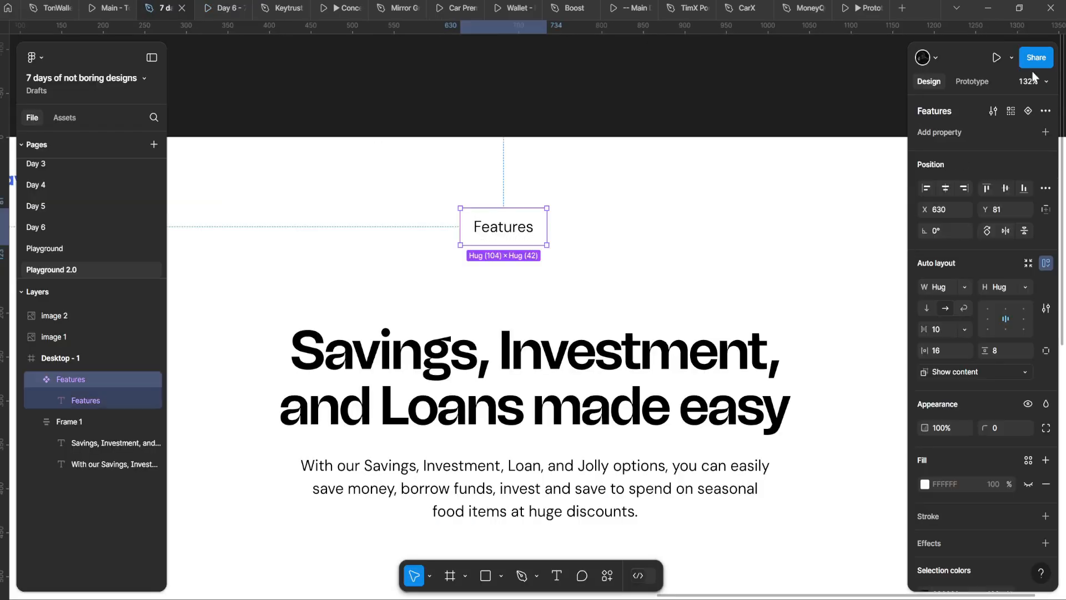
{"action": "left_click", "coordinate": [997, 57]}
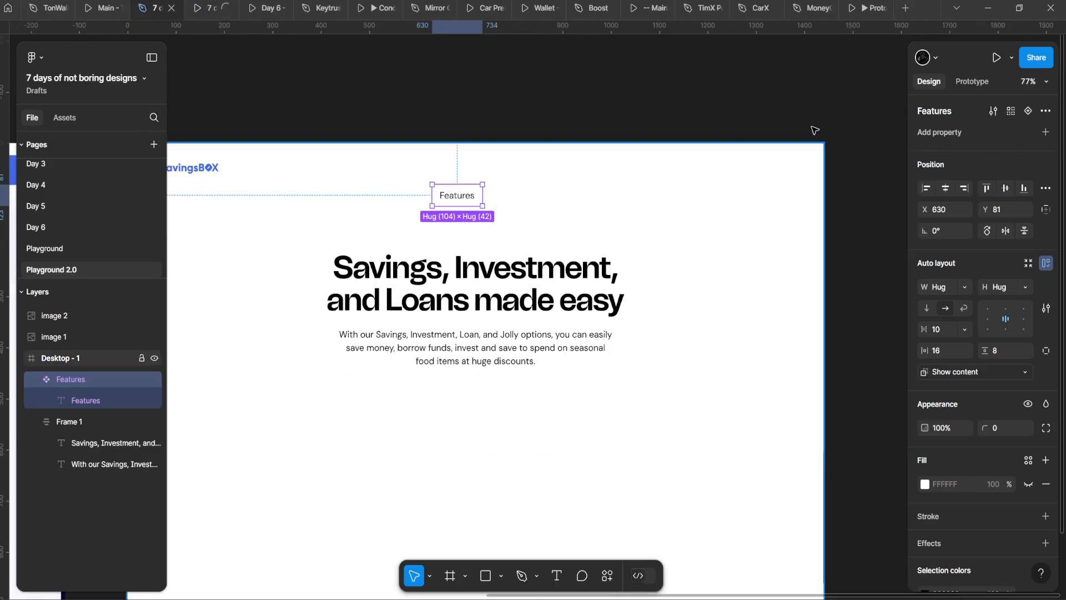
{"action": "left_click", "coordinate": [972, 82]}
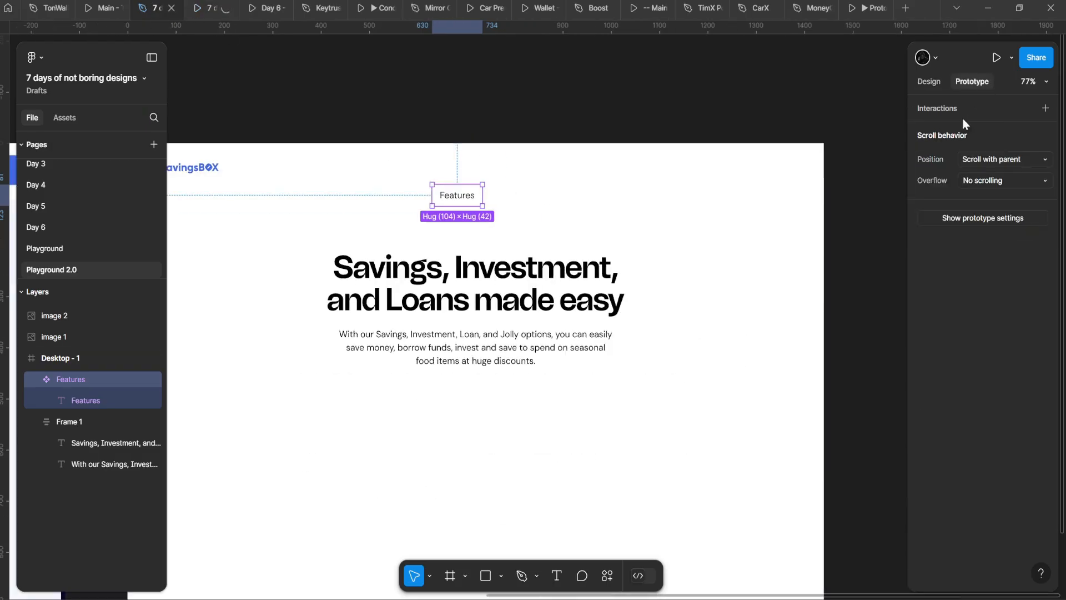
Step: Preview the prototype on a Surface Pro 8 device in a new tab
{"action": "left_click", "coordinate": [976, 220]}
{"action": "left_click", "coordinate": [959, 135]}
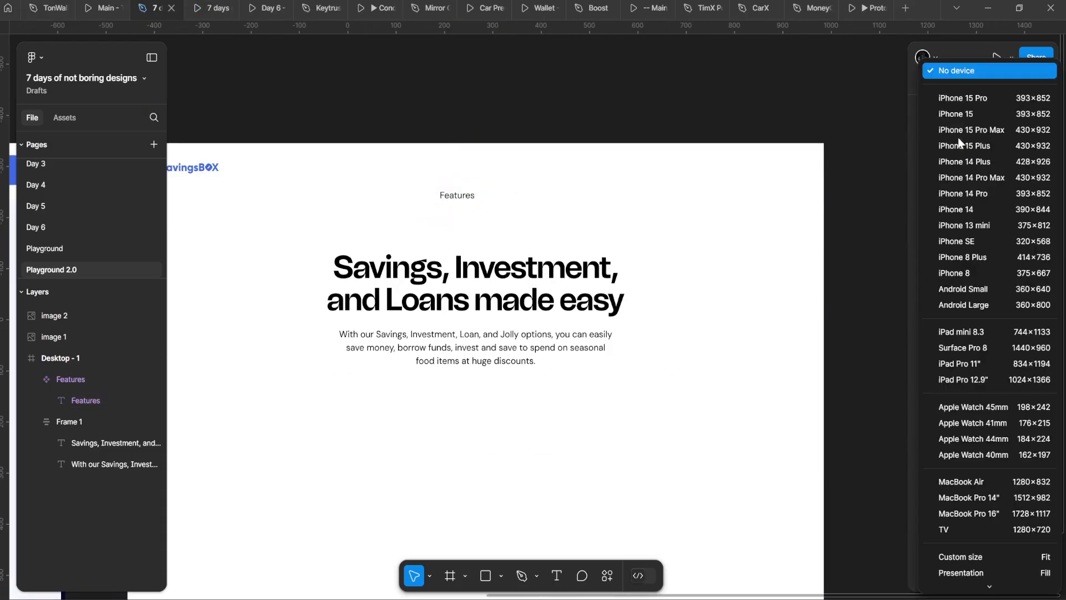
{"action": "left_click", "coordinate": [964, 345]}
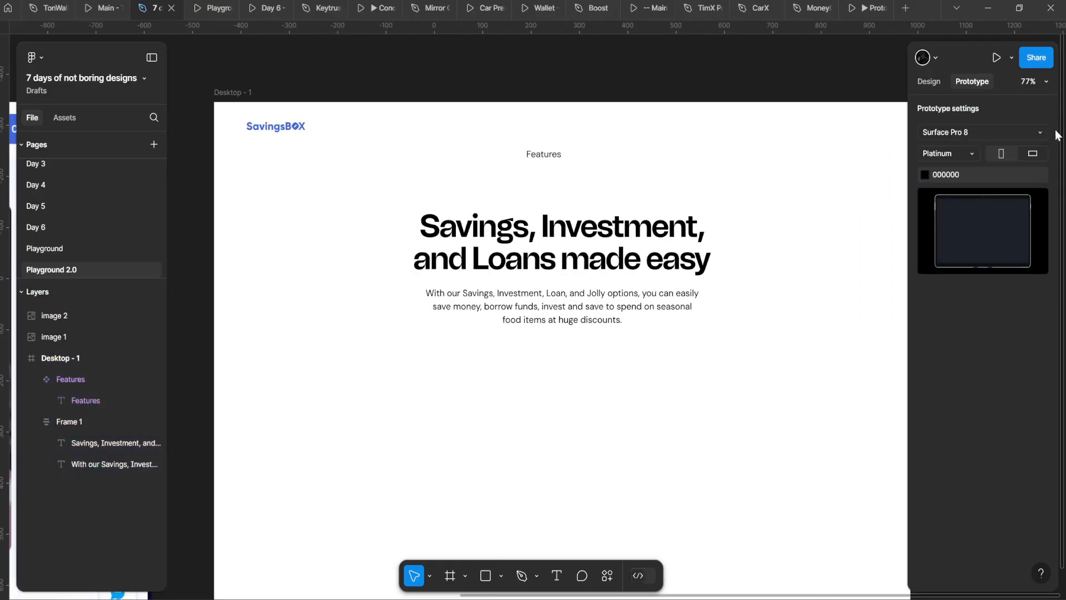
{"action": "left_click", "coordinate": [994, 58]}
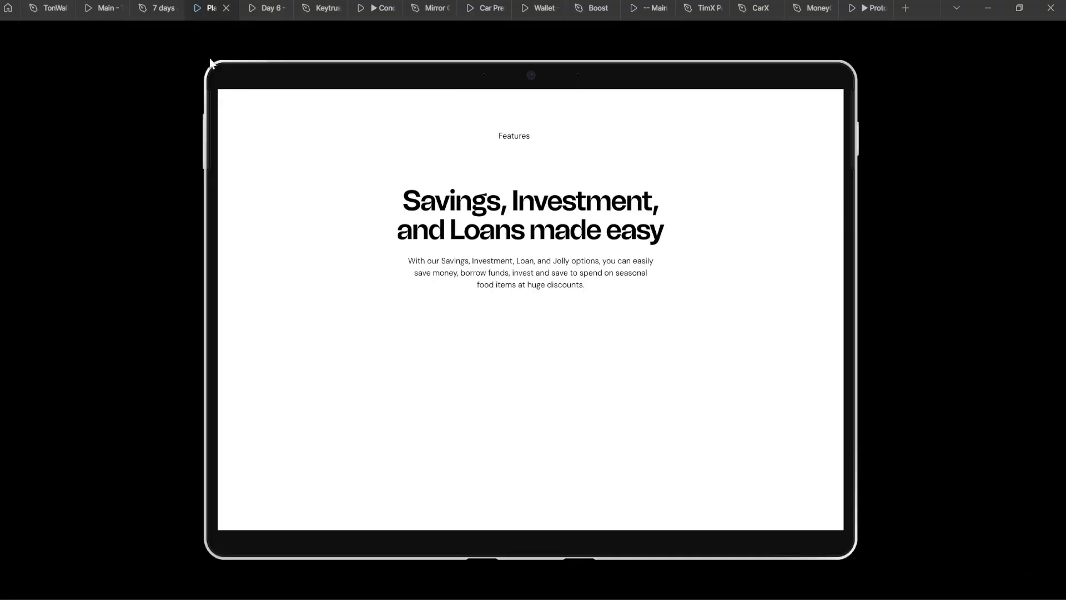
{"action": "left_click", "coordinate": [157, 8]}
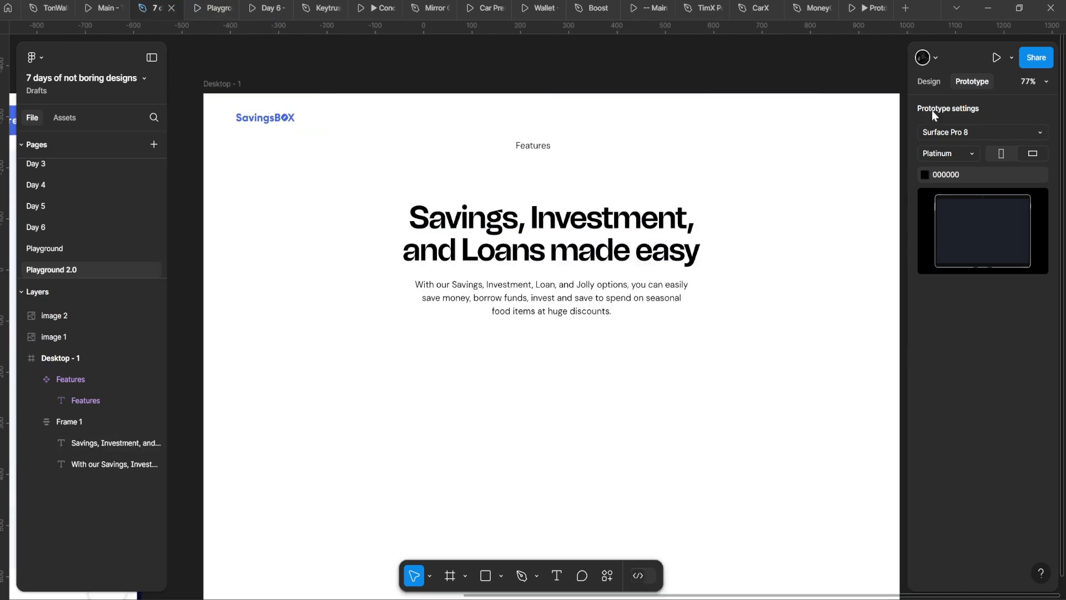
Step: Change the prototype preview device to No device
{"action": "left_click", "coordinate": [928, 81]}
{"action": "left_click", "coordinate": [968, 83]}
{"action": "left_click", "coordinate": [956, 134]}
{"action": "left_click", "coordinate": [952, 69]}
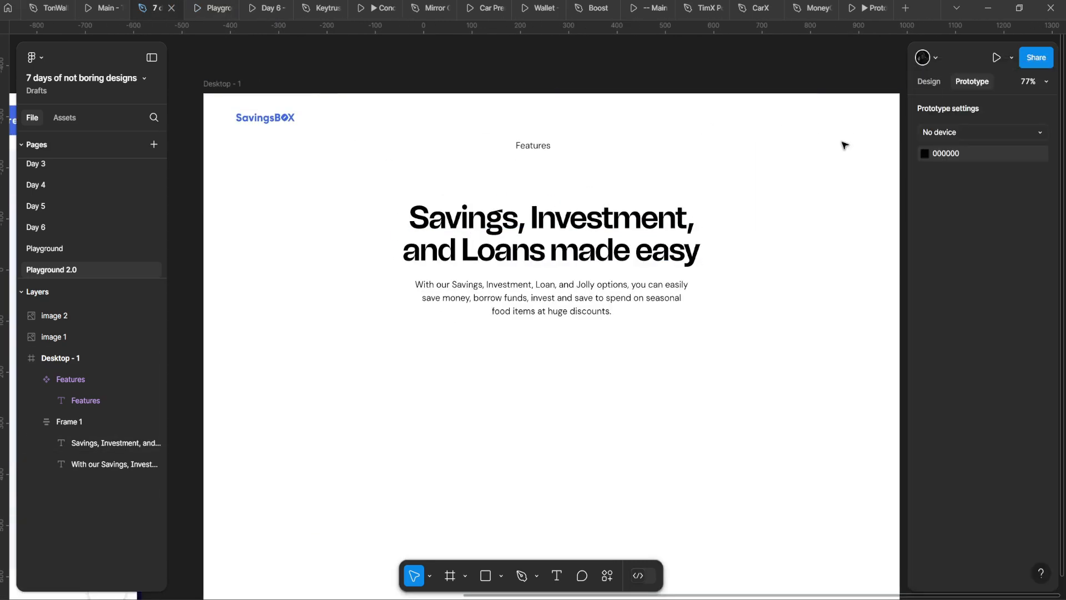
{"action": "left_click", "coordinate": [202, 5]}
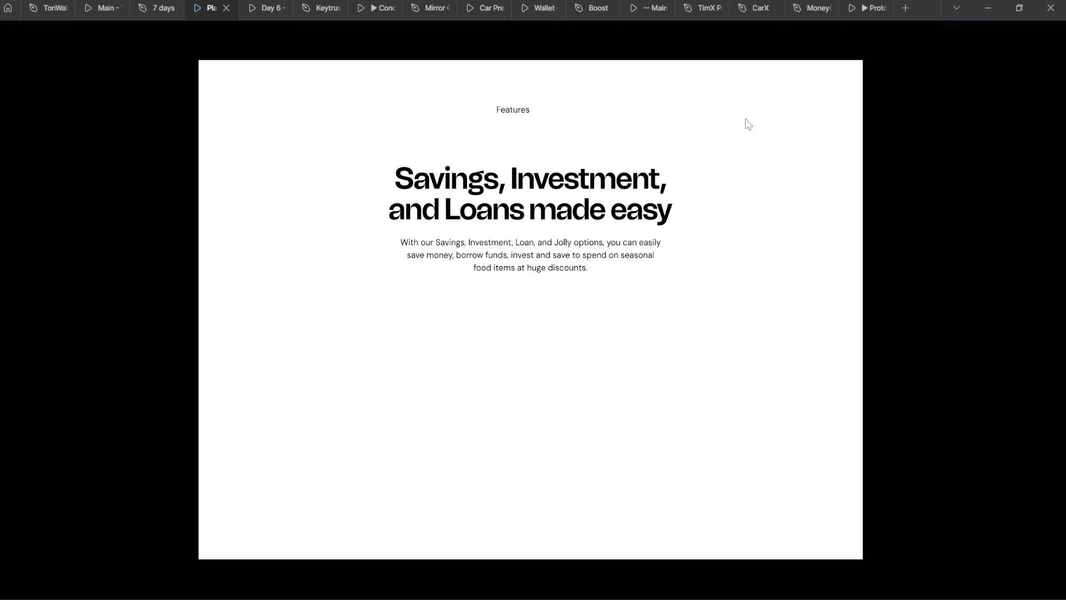
Step: Set the prototype viewer to Responsive scaling, then select Features and Frame 1 together
{"action": "left_click", "coordinate": [1020, 36]}
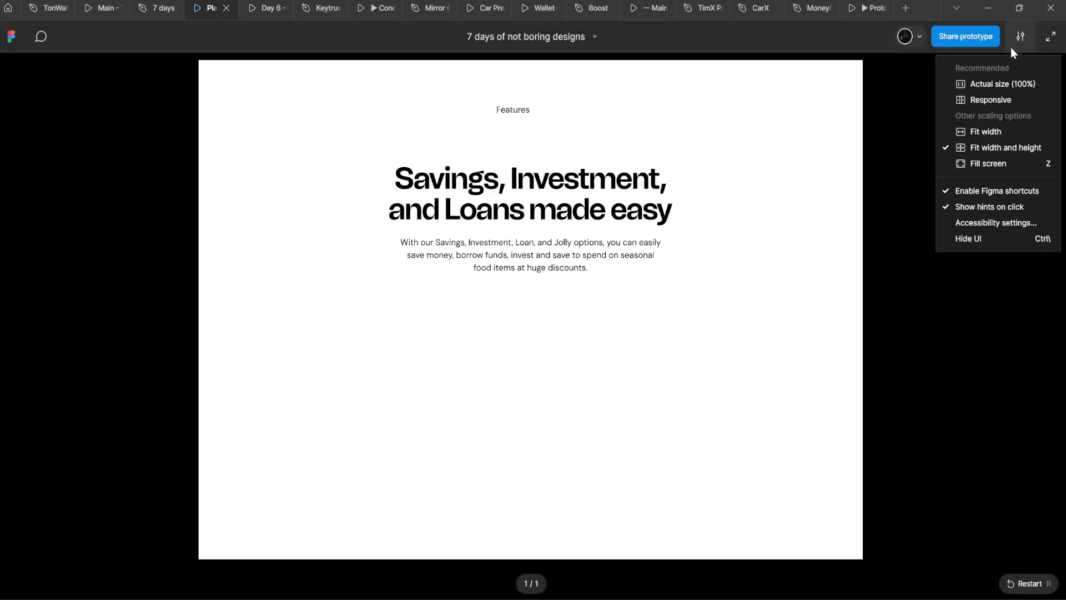
{"action": "left_click", "coordinate": [977, 100]}
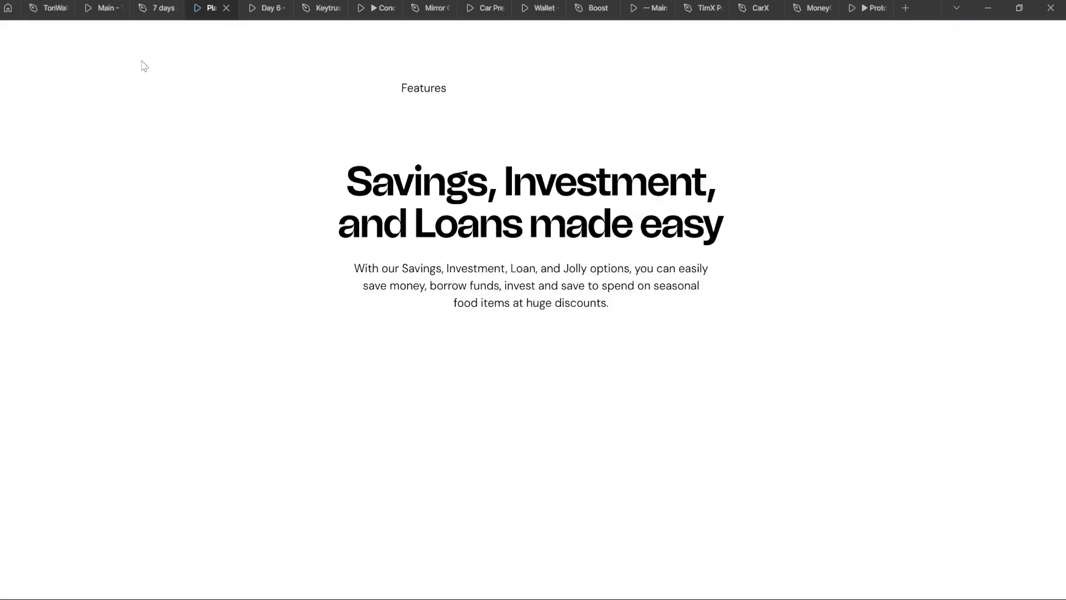
{"action": "left_click", "coordinate": [156, 8]}
{"action": "left_click_drag", "start_coordinate": [422, 94], "coordinate": [621, 426]}
{"action": "left_click", "coordinate": [929, 81]}
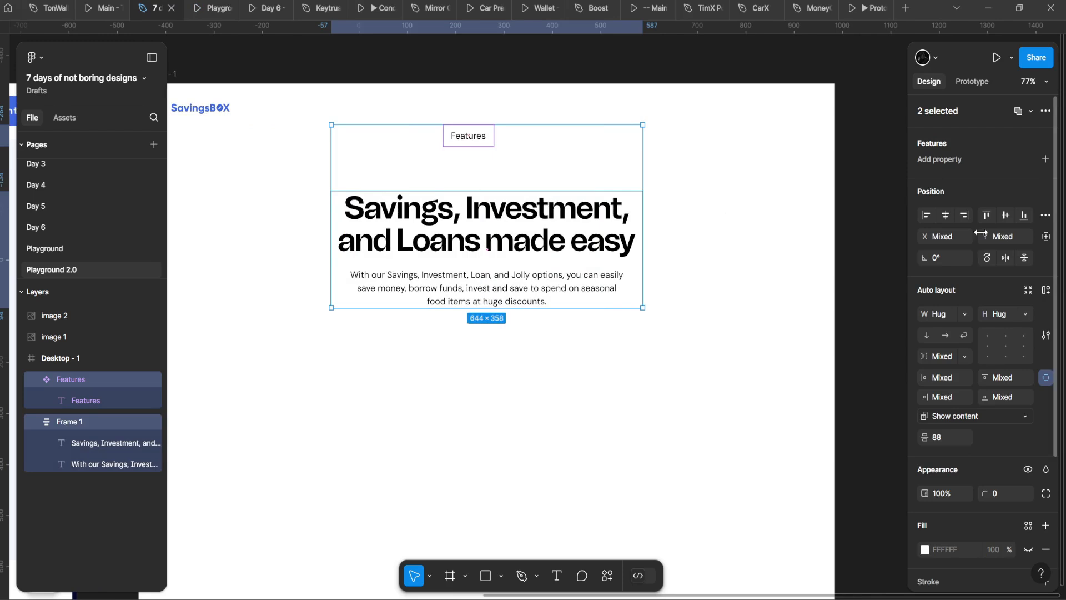
Step: Review the two objects' constraints and select the Desktop - 1 frame
{"action": "left_click", "coordinate": [1048, 237]}
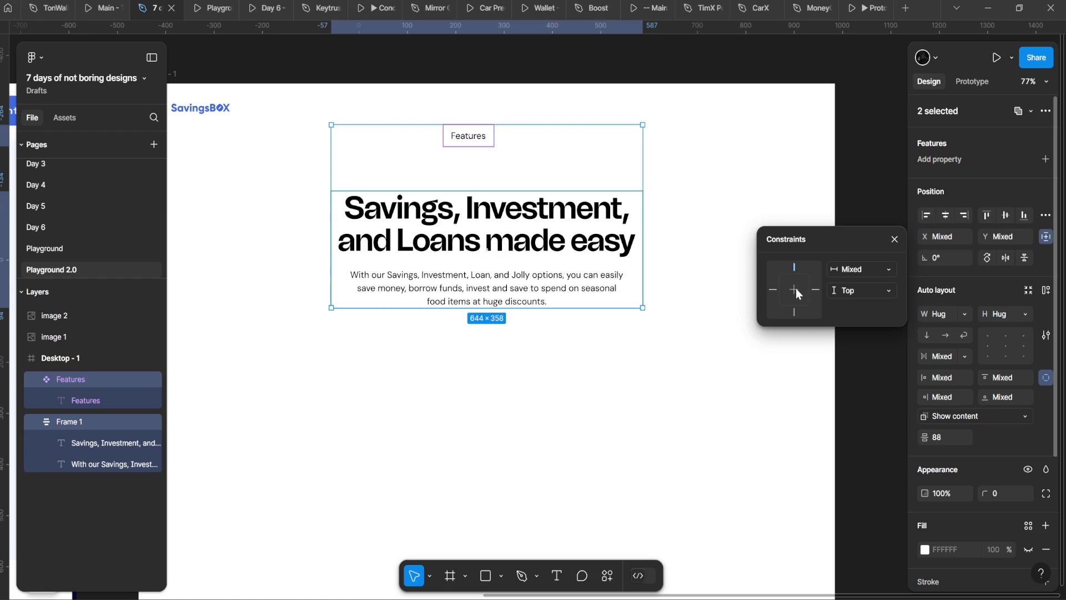
{"action": "left_click", "coordinate": [588, 253]}
{"action": "right_click", "coordinate": [627, 249]}
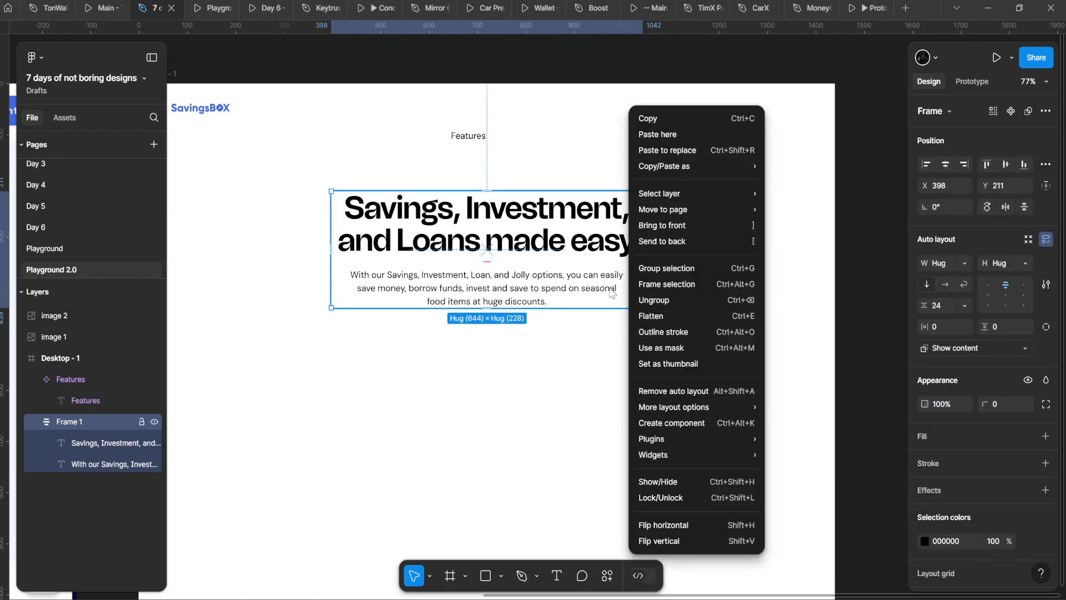
{"action": "left_click", "coordinate": [535, 399]}
{"action": "right_click", "coordinate": [399, 356]}
{"action": "left_click", "coordinate": [320, 348]}
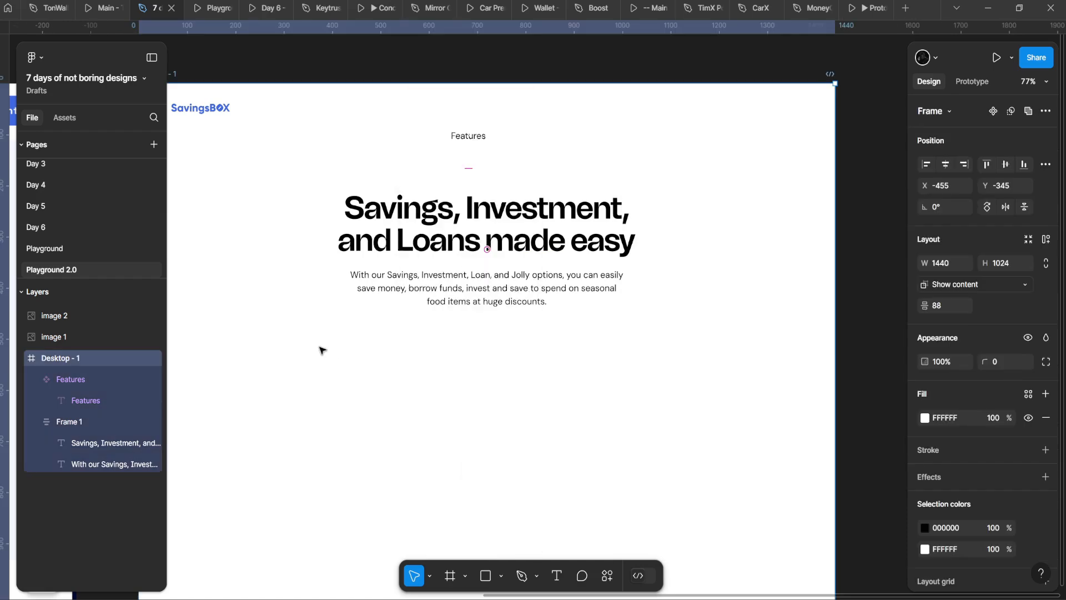
{"action": "left_click_drag", "start_coordinate": [321, 349], "coordinate": [380, 363]}
{"action": "key", "text": "ctrl+z"}
{"action": "left_click", "coordinate": [467, 137]}
Step: Cut the SavingsBOX logo image and paste it inside Desktop - 1
{"action": "left_click", "coordinate": [223, 114]}
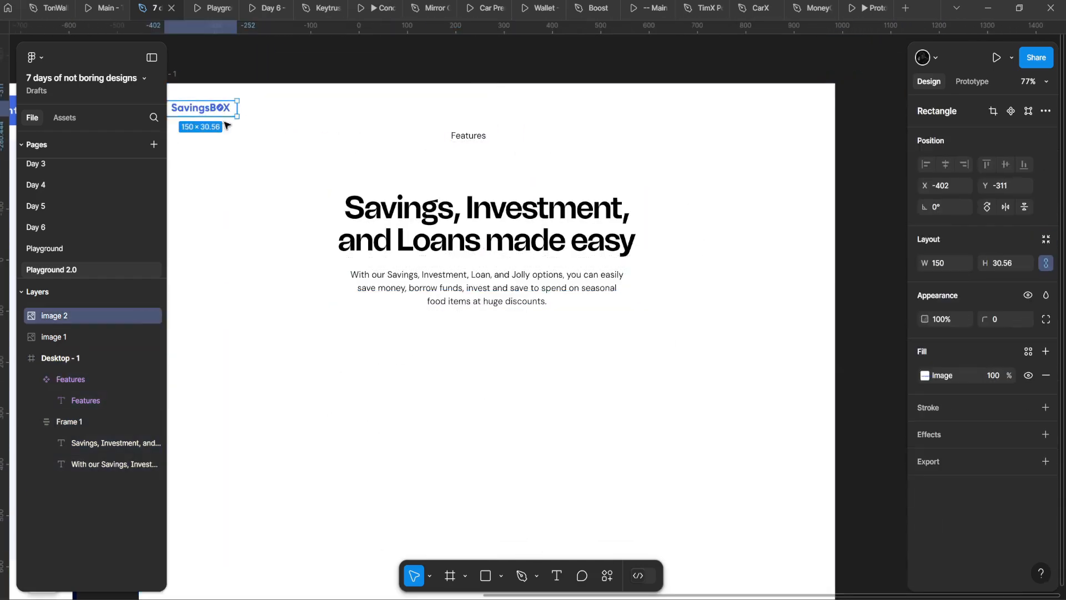
{"action": "key", "text": "ctrl+x"}
{"action": "left_click_drag", "start_coordinate": [217, 127], "coordinate": [376, 164]}
{"action": "left_click", "coordinate": [451, 168]}
{"action": "key", "text": "ctrl+v"}
Step: Give Features a Center horizontal constraint and move it to top centre (X 524, Y 44)
{"action": "left_click", "coordinate": [578, 182]}
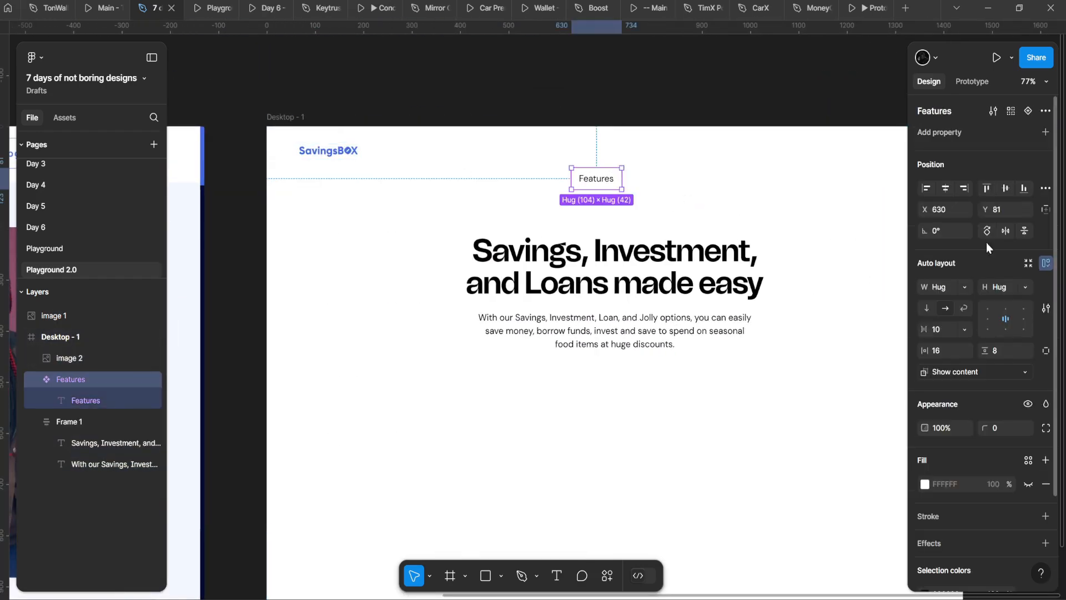
{"action": "left_click", "coordinate": [1046, 209]}
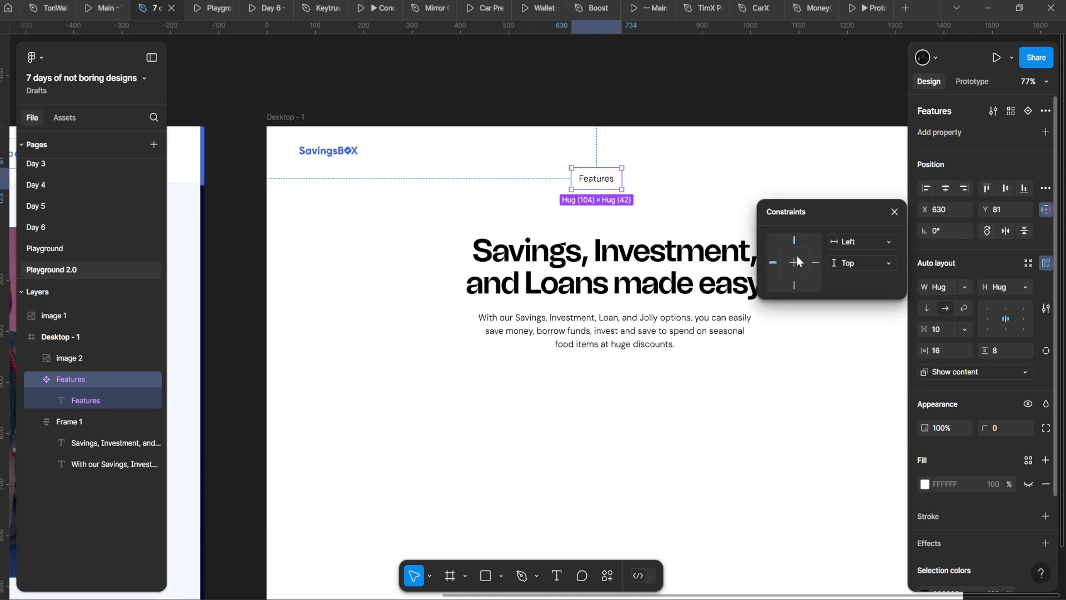
{"action": "left_click", "coordinate": [794, 263]}
{"action": "left_click", "coordinate": [857, 263]}
{"action": "left_click", "coordinate": [624, 208]}
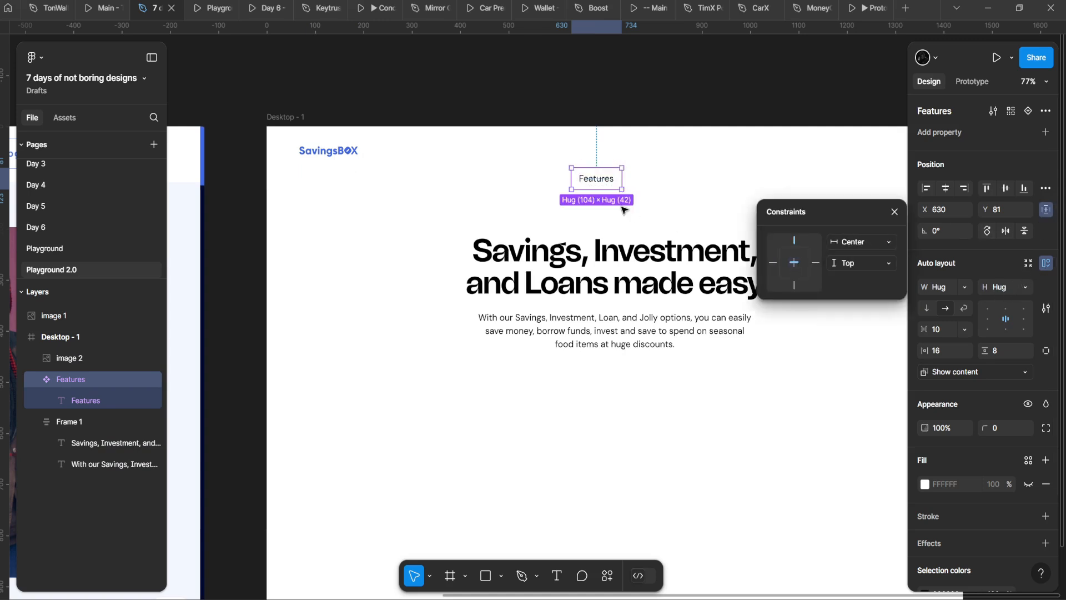
{"action": "left_click_drag", "start_coordinate": [595, 176], "coordinate": [465, 233]}
{"action": "scroll", "coordinate": [464, 233], "scroll_direction": "up", "scroll_amount": 5}
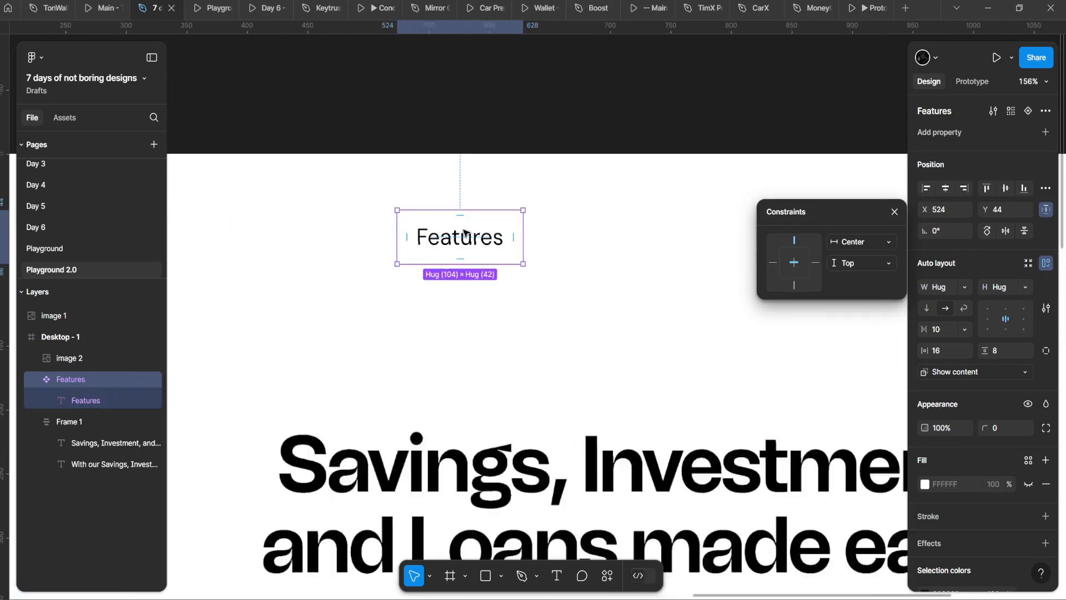
{"action": "scroll", "coordinate": [464, 231], "scroll_direction": "up", "scroll_amount": 1}
{"action": "scroll", "coordinate": [465, 232], "scroll_direction": "down", "scroll_amount": 5}
{"action": "scroll", "coordinate": [499, 243], "scroll_direction": "up", "scroll_amount": 4}
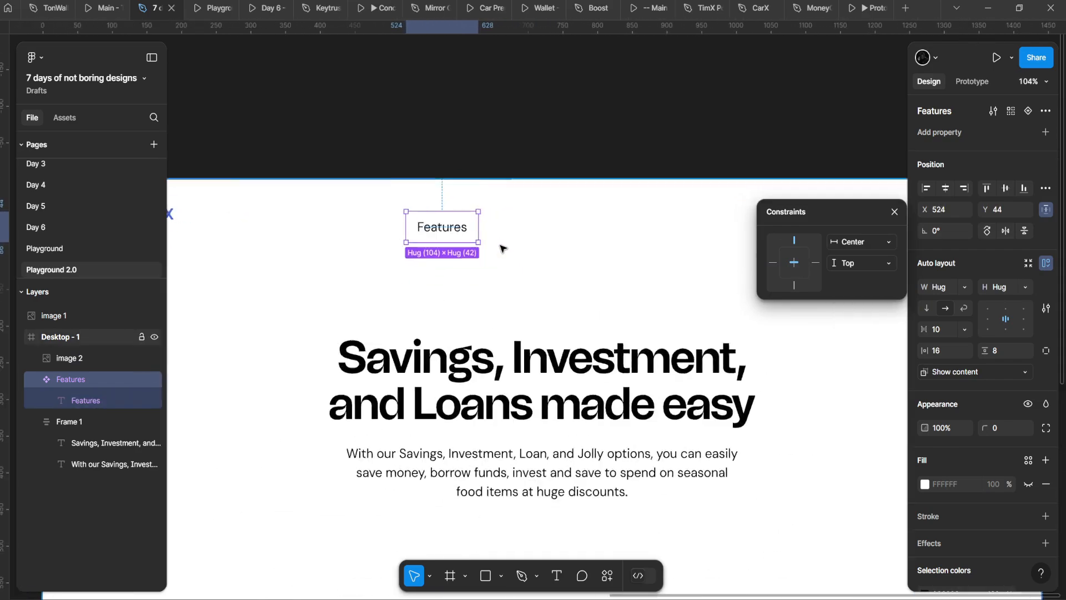
{"action": "scroll", "coordinate": [435, 230], "scroll_direction": "down", "scroll_amount": 2}
{"action": "scroll", "coordinate": [434, 231], "scroll_direction": "down", "scroll_amount": 3}
{"action": "left_click", "coordinate": [893, 212]}
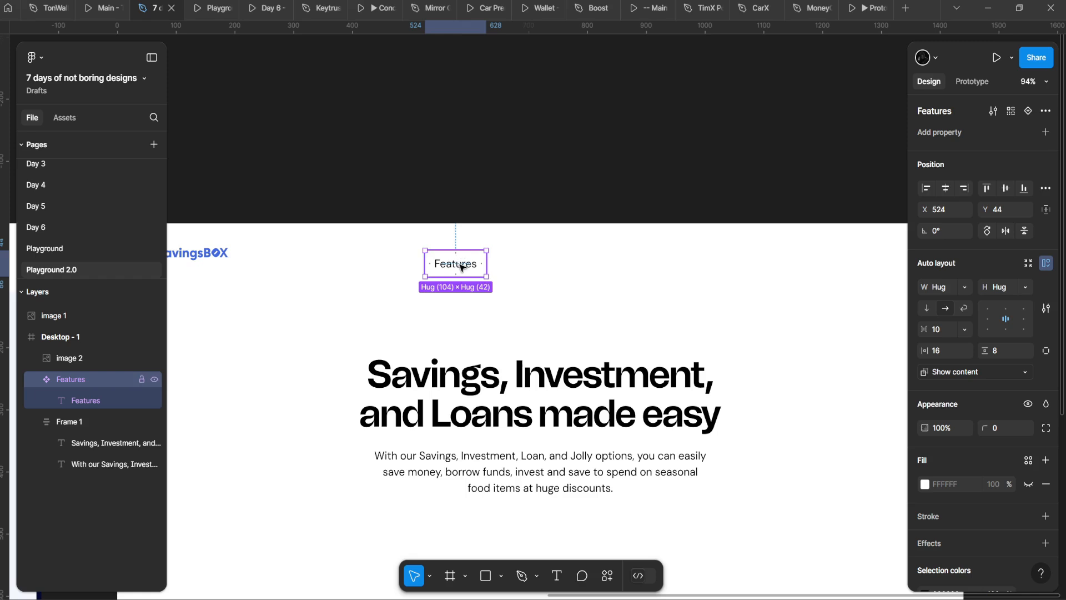
Step: Move the main Features component out of the header to above Desktop - 1
{"action": "right_click", "coordinate": [475, 275]}
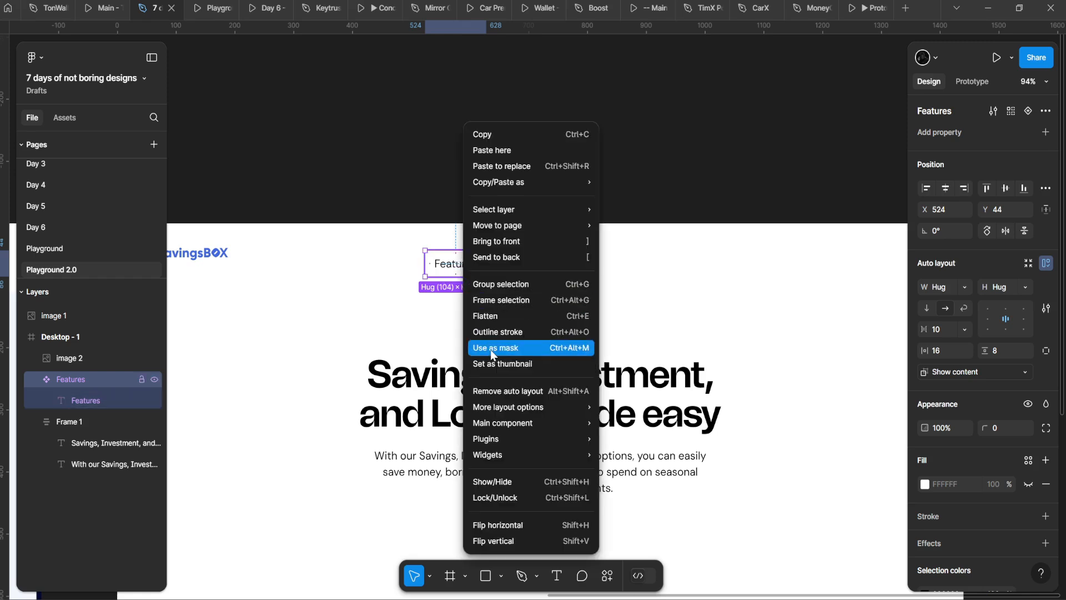
{"action": "left_click", "coordinate": [361, 286]}
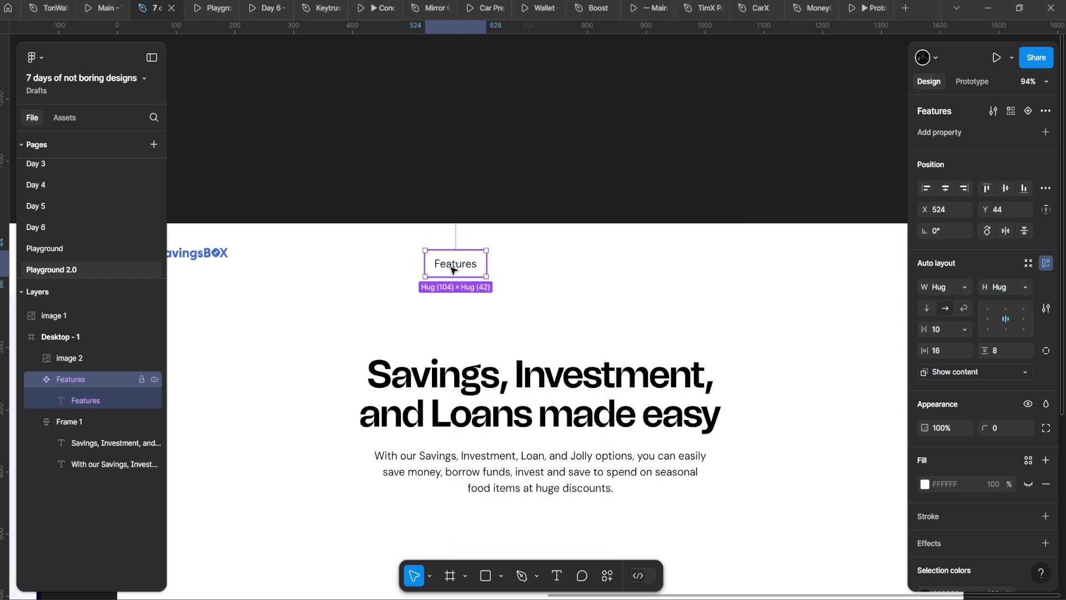
{"action": "left_click_drag", "start_coordinate": [458, 264], "coordinate": [551, 263]}
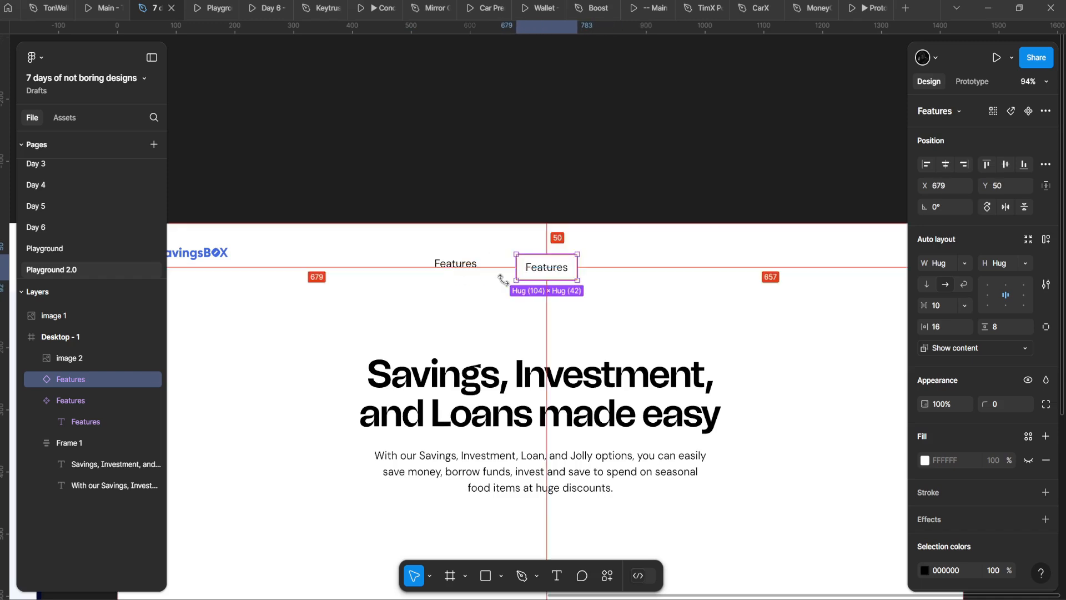
{"action": "key", "text": "ctrl+z"}
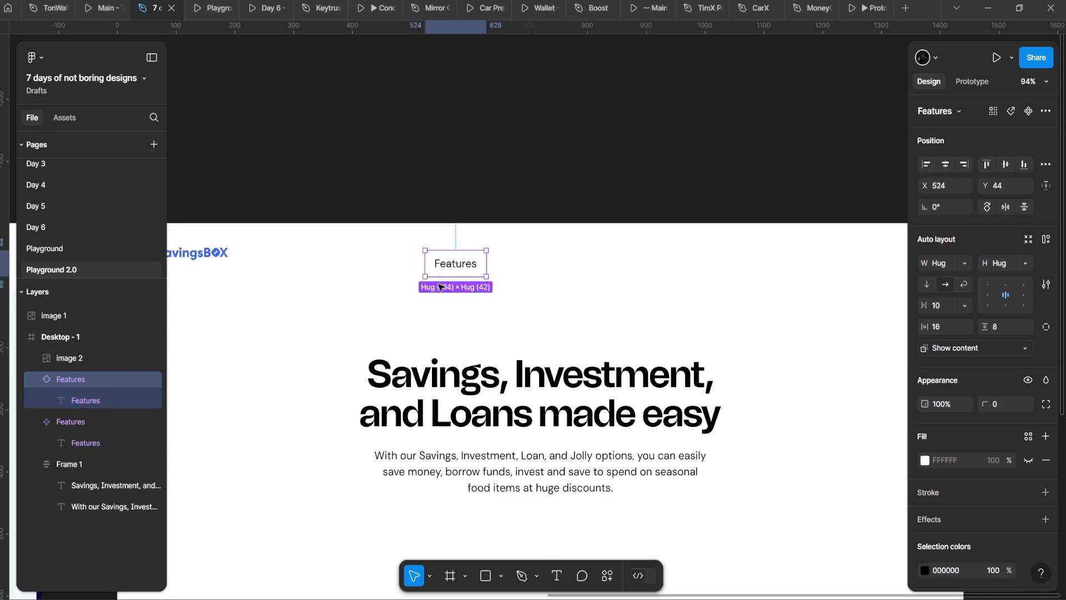
{"action": "left_click_drag", "start_coordinate": [475, 264], "coordinate": [587, 271]}
{"action": "left_click", "coordinate": [474, 270]}
{"action": "key", "text": "Delete"}
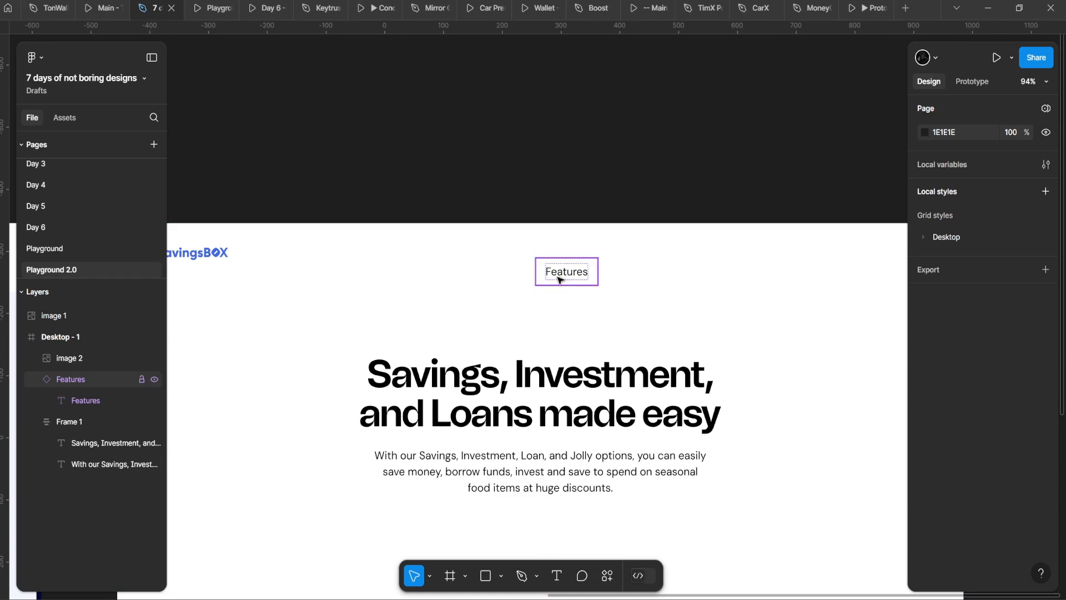
{"action": "key", "text": "ctrl+z"}
{"action": "left_click_drag", "start_coordinate": [457, 271], "coordinate": [394, 159]}
Step: Alt-drag Features instances into a row of four nav links in the header
{"action": "left_click", "coordinate": [542, 260]}
{"action": "left_click_drag", "start_coordinate": [549, 269], "coordinate": [419, 255]}
{"action": "left_click_drag", "start_coordinate": [437, 259], "coordinate": [690, 200]}
{"action": "key", "text": "ctrl+d"}
{"action": "key", "text": "ctrl+d"}
{"action": "key", "text": "ctrl+d"}
{"action": "scroll", "coordinate": [491, 254], "scroll_direction": "down", "scroll_amount": 4}
{"action": "left_click_drag", "start_coordinate": [322, 249], "coordinate": [547, 262]}
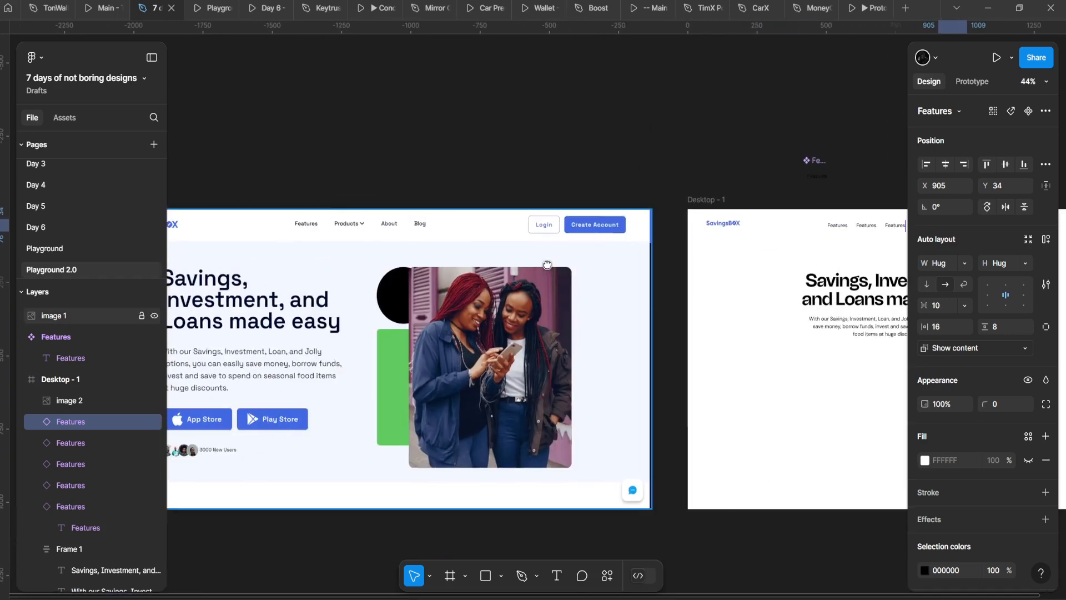
{"action": "scroll", "coordinate": [550, 247], "scroll_direction": "up", "scroll_amount": 1}
{"action": "left_click_drag", "start_coordinate": [889, 233], "coordinate": [517, 246]}
{"action": "scroll", "coordinate": [517, 246], "scroll_direction": "up", "scroll_amount": 4}
{"action": "key", "text": "Delete"}
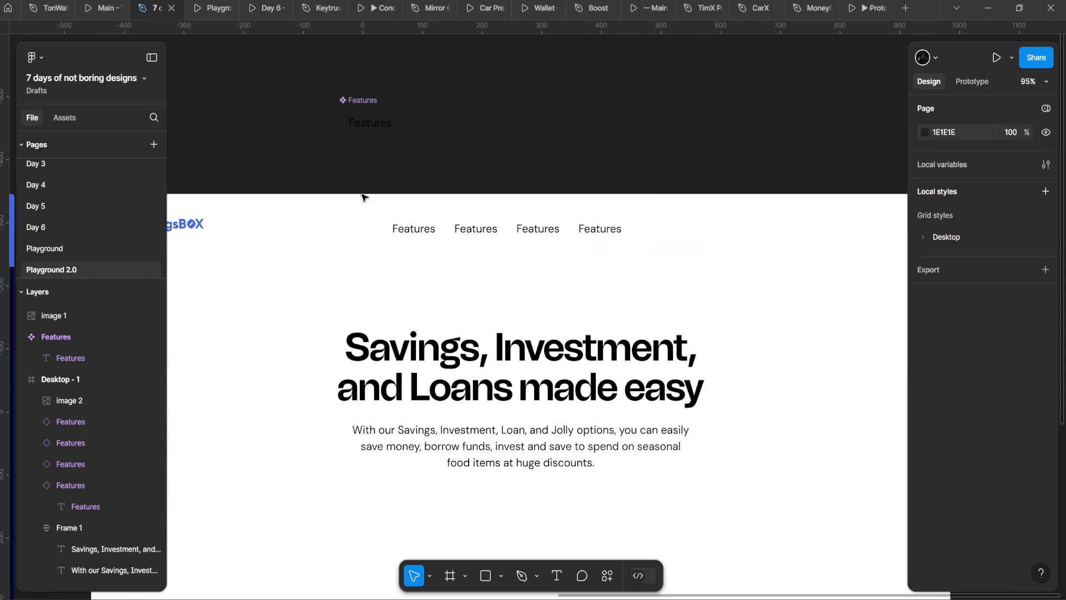
Step: Wrap the four Features links in a horizontal auto-layout frame with Shift+A
{"action": "left_click_drag", "start_coordinate": [362, 195], "coordinate": [668, 300]}
{"action": "scroll", "coordinate": [502, 279], "scroll_direction": "up", "scroll_amount": 3}
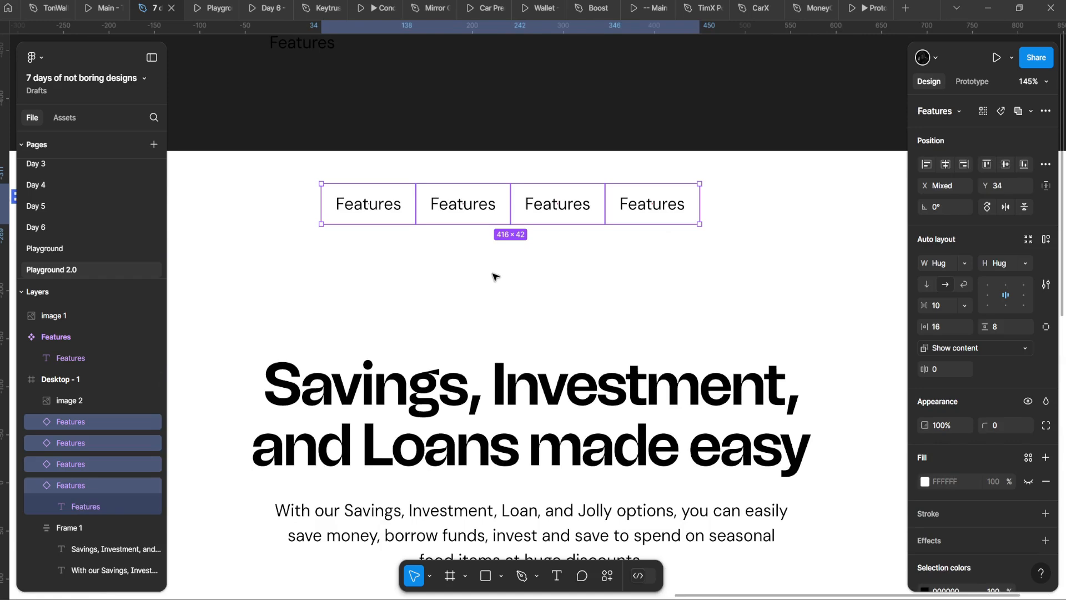
{"action": "key", "text": "shift+a"}
{"action": "scroll", "coordinate": [493, 276], "scroll_direction": "down", "scroll_amount": 2}
{"action": "scroll", "coordinate": [452, 238], "scroll_direction": "up", "scroll_amount": 1}
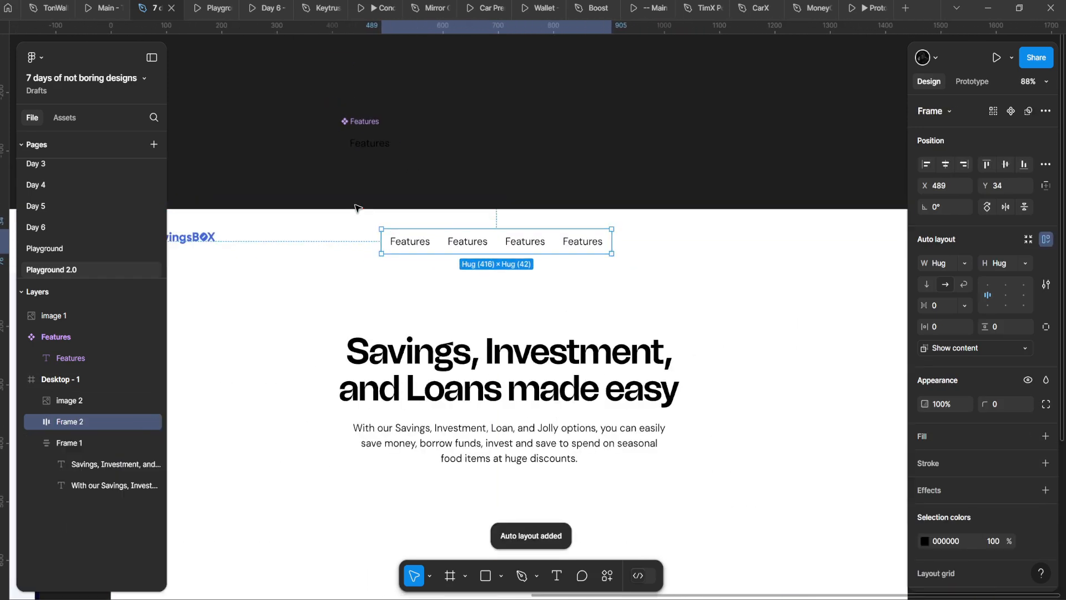
{"action": "left_click_drag", "start_coordinate": [471, 212], "coordinate": [900, 230]}
{"action": "scroll", "coordinate": [442, 257], "scroll_direction": "up", "scroll_amount": 3}
{"action": "scroll", "coordinate": [442, 257], "scroll_direction": "down", "scroll_amount": 4}
{"action": "left_click_drag", "start_coordinate": [805, 303], "coordinate": [552, 264]}
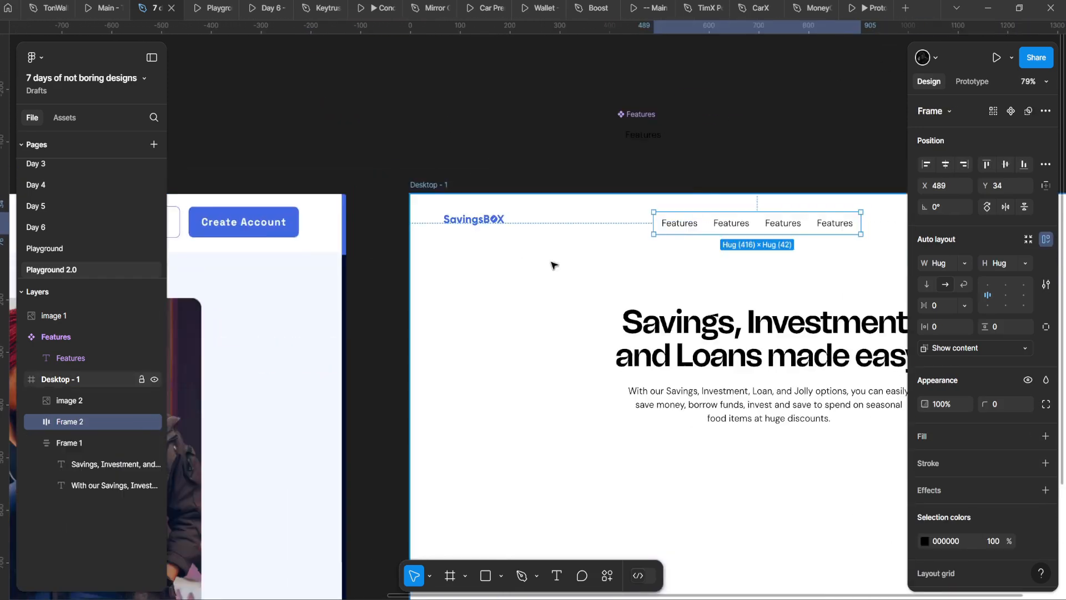
{"action": "scroll", "coordinate": [552, 264], "scroll_direction": "down", "scroll_amount": 1}
{"action": "left_click_drag", "start_coordinate": [888, 231], "coordinate": [404, 211]}
{"action": "scroll", "coordinate": [578, 238], "scroll_direction": "left", "scroll_amount": 10}
{"action": "scroll", "coordinate": [573, 236], "scroll_direction": "up", "scroll_amount": 5}
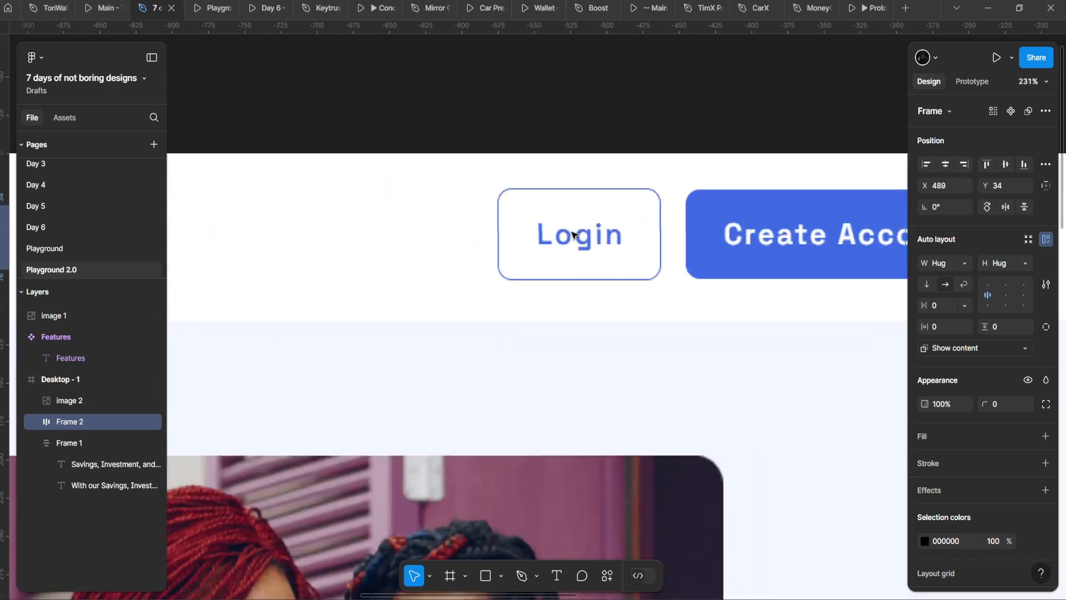
{"action": "scroll", "coordinate": [574, 233], "scroll_direction": "up", "scroll_amount": 3}
{"action": "scroll", "coordinate": [579, 233], "scroll_direction": "down", "scroll_amount": 5}
{"action": "scroll", "coordinate": [617, 233], "scroll_direction": "up", "scroll_amount": 2}
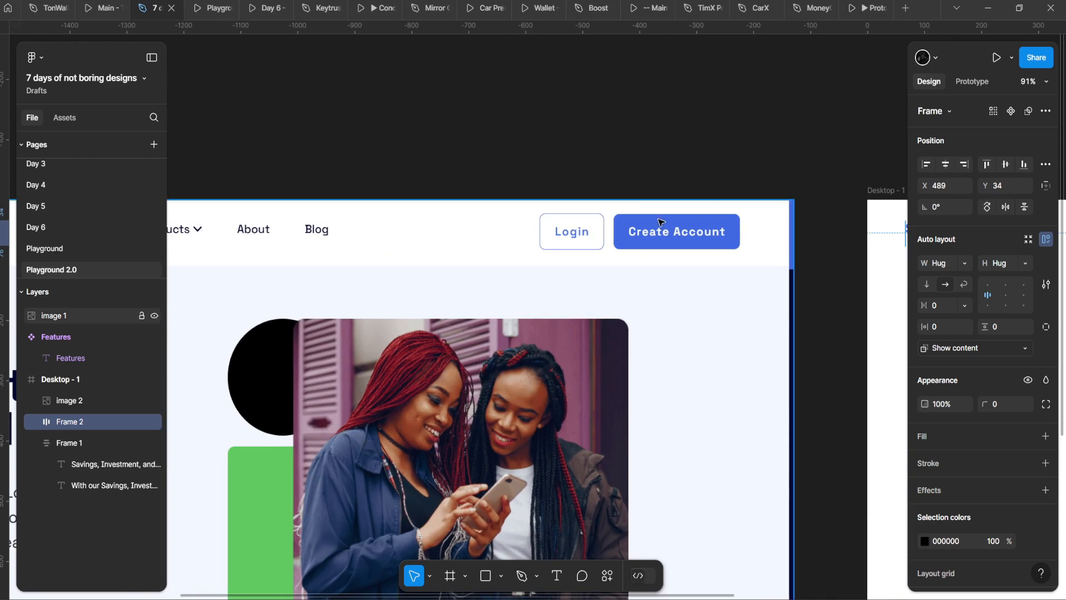
Step: Measure the spacing between the nav row and the reference design
{"action": "key", "text": "alt"}
{"action": "scroll", "coordinate": [493, 228], "scroll_direction": "down", "scroll_amount": 4}
{"action": "scroll", "coordinate": [737, 261], "scroll_direction": "up", "scroll_amount": 2}
{"action": "left_click_drag", "start_coordinate": [737, 261], "coordinate": [524, 192]}
{"action": "scroll", "coordinate": [321, 147], "scroll_direction": "down", "scroll_amount": 2}
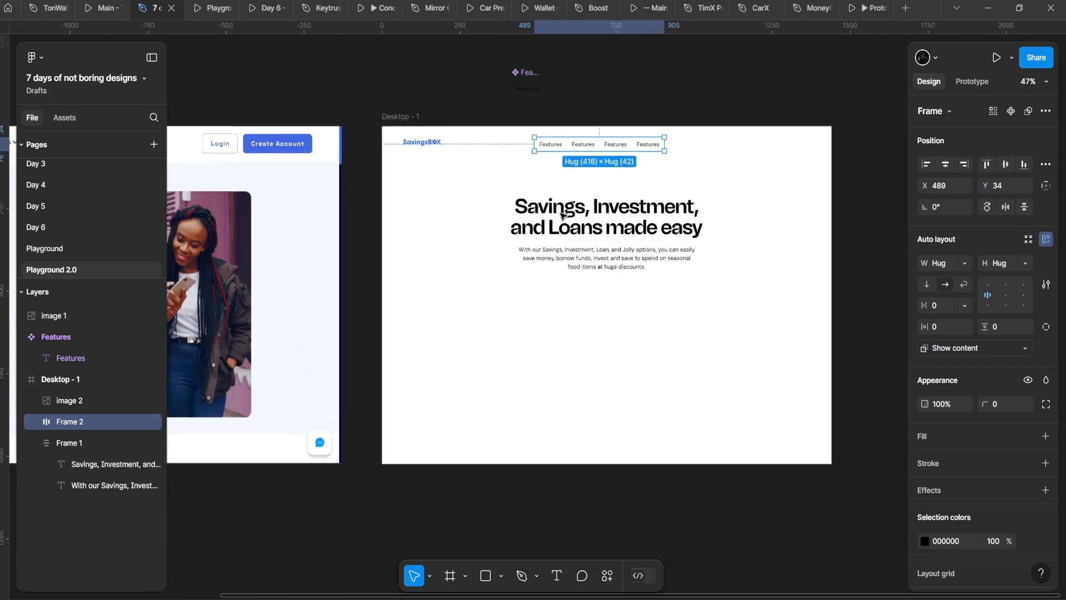
{"action": "scroll", "coordinate": [575, 244], "scroll_direction": "up", "scroll_amount": 1}
{"action": "left_click_drag", "start_coordinate": [575, 244], "coordinate": [493, 280]}
{"action": "left_click", "coordinate": [493, 281]}
Step: Alt-drag a fifth Features copy to the header's right end at X 1191
{"action": "left_click", "coordinate": [572, 179]}
{"action": "double_click", "coordinate": [572, 180]}
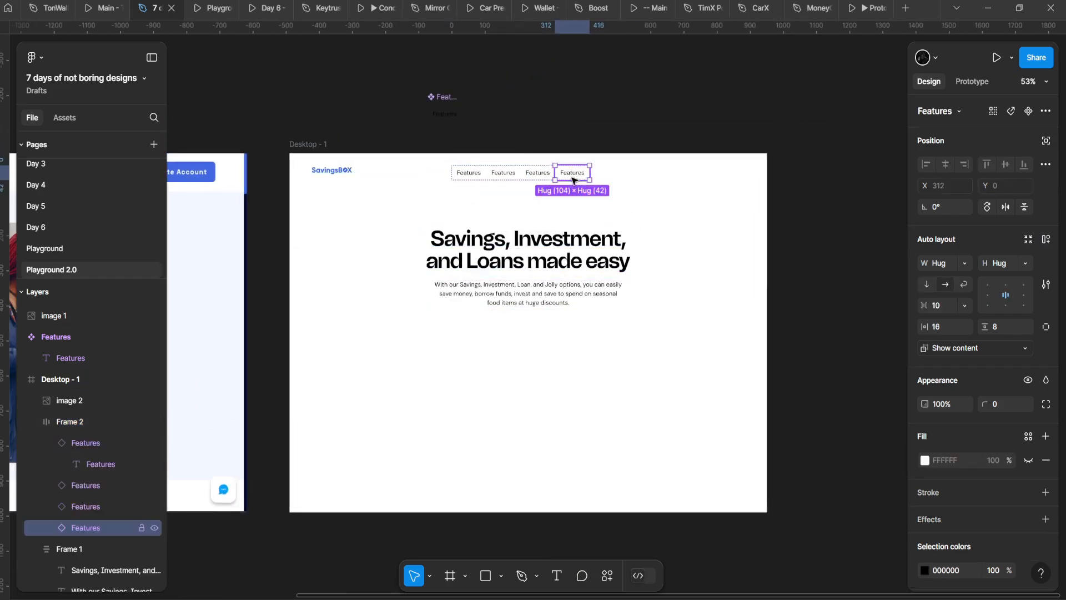
{"action": "double_click", "coordinate": [572, 180]}
{"action": "left_click_drag", "start_coordinate": [571, 180], "coordinate": [695, 190]}
{"action": "key", "text": "ctrl+z"}
{"action": "left_click_drag", "start_coordinate": [569, 178], "coordinate": [701, 175]}
{"action": "scroll", "coordinate": [702, 175], "scroll_direction": "up", "scroll_amount": 3}
{"action": "double_click", "coordinate": [701, 174]}
{"action": "double_click", "coordinate": [701, 174]}
{"action": "scroll", "coordinate": [679, 186], "scroll_direction": "down", "scroll_amount": 3}
{"action": "scroll", "coordinate": [556, 195], "scroll_direction": "left", "scroll_amount": 2}
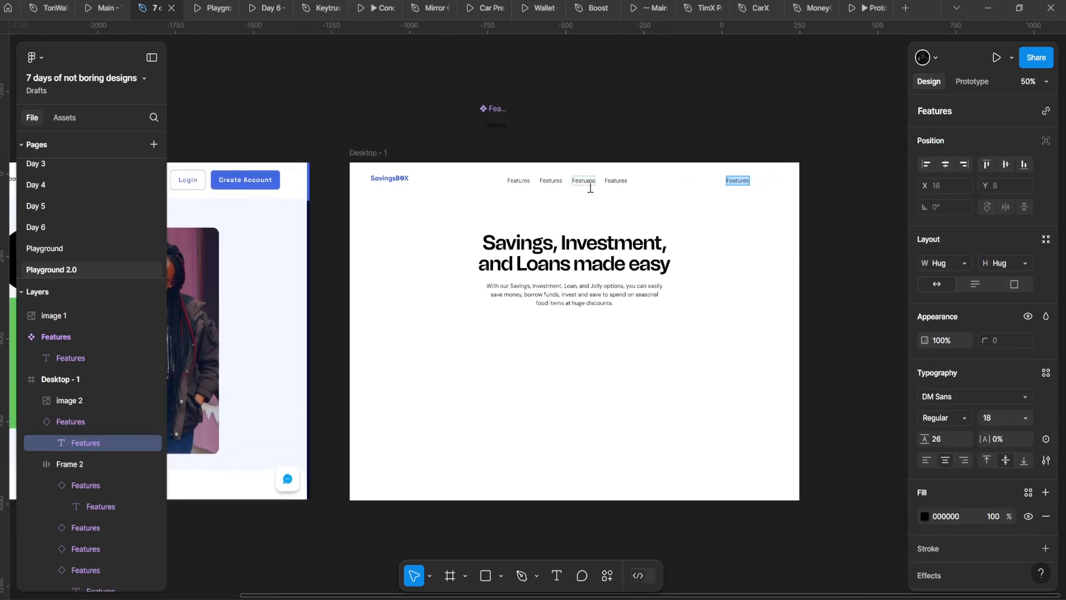
Step: Change the right-end header copy's label from Features to 'Open Account'
{"action": "type", "text": "Login"}
{"action": "scroll", "coordinate": [591, 188], "scroll_direction": "up", "scroll_amount": 5}
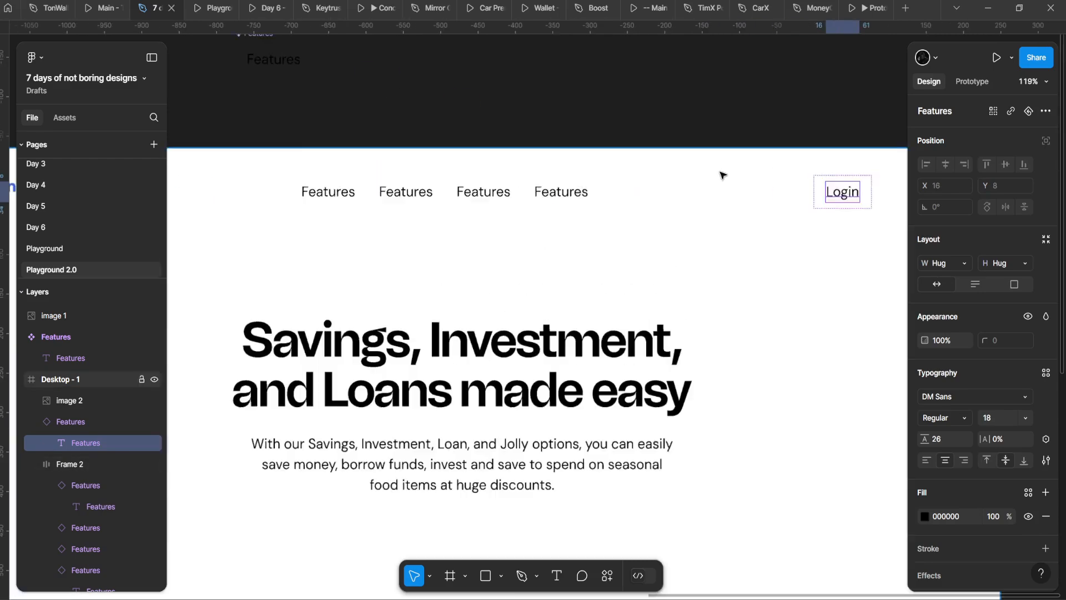
{"action": "double_click", "coordinate": [733, 180]}
{"action": "type", "text": "Open Account"}
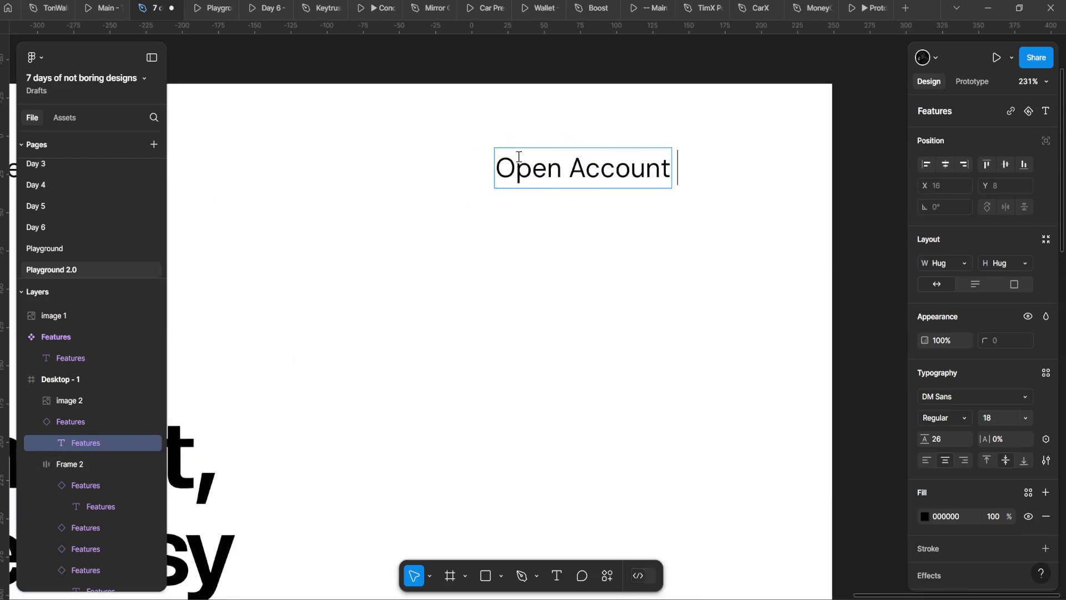
{"action": "key", "text": "Escape"}
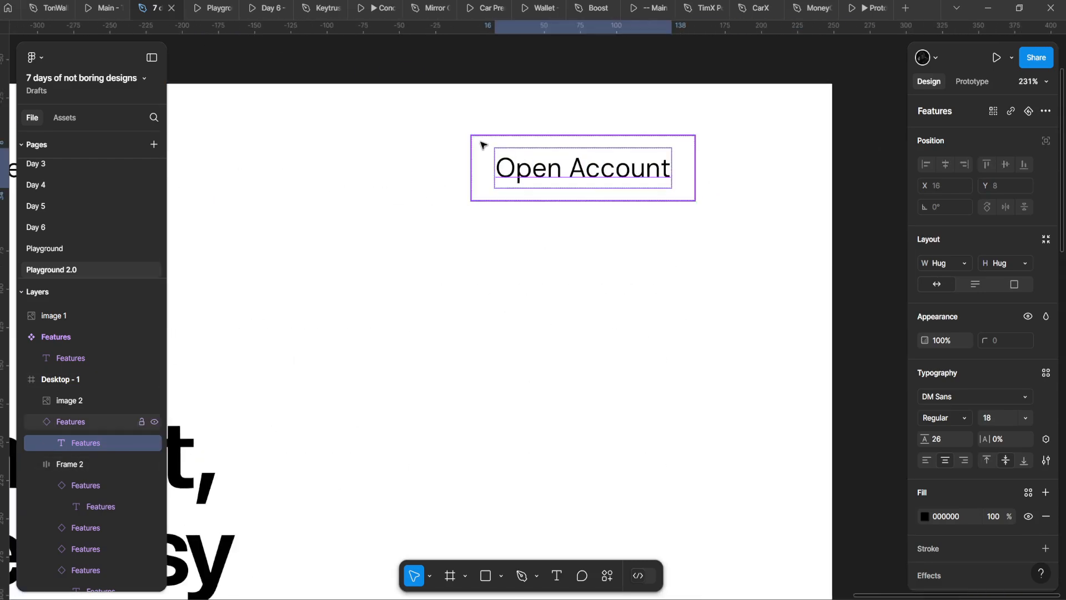
{"action": "left_click", "coordinate": [481, 144]}
{"action": "scroll", "coordinate": [509, 163], "scroll_direction": "down", "scroll_amount": 5}
{"action": "left_click_drag", "start_coordinate": [510, 163], "coordinate": [674, 178]}
{"action": "scroll", "coordinate": [673, 178], "scroll_direction": "up", "scroll_amount": 2}
{"action": "scroll", "coordinate": [674, 179], "scroll_direction": "down", "scroll_amount": 1}
{"action": "scroll", "coordinate": [744, 179], "scroll_direction": "up", "scroll_amount": 3}
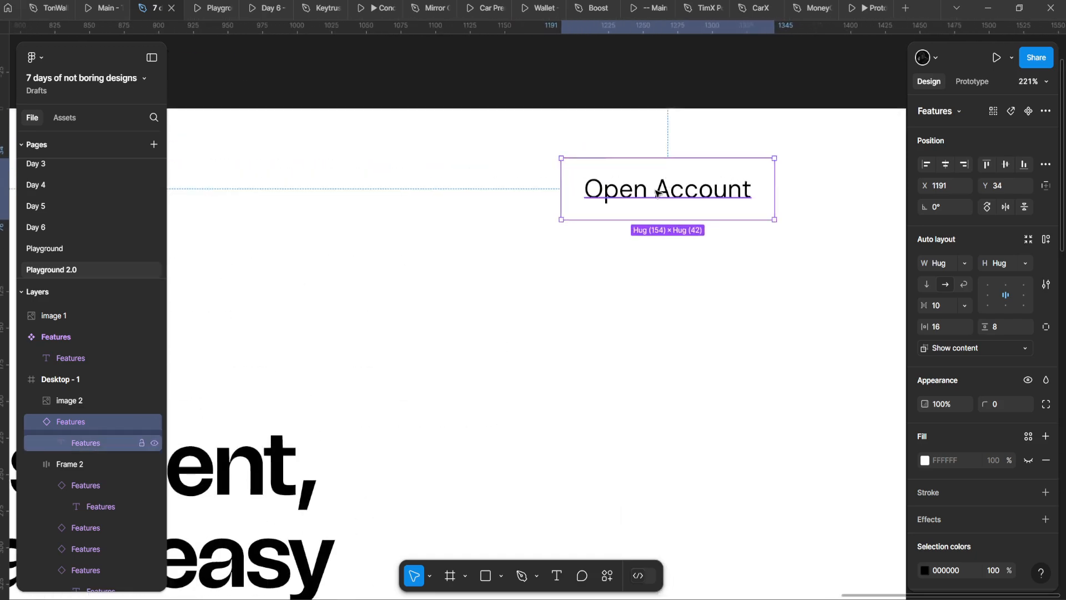
{"action": "scroll", "coordinate": [548, 231], "scroll_direction": "down", "scroll_amount": 5}
{"action": "scroll", "coordinate": [369, 252], "scroll_direction": "left", "scroll_amount": 5}
{"action": "scroll", "coordinate": [577, 225], "scroll_direction": "right", "scroll_amount": 3}
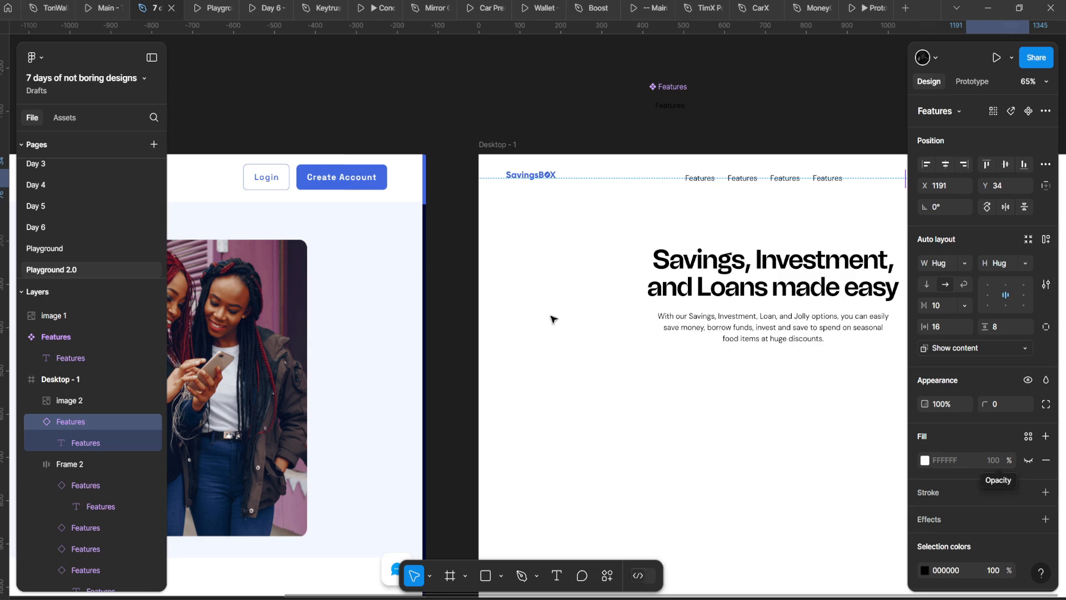
{"action": "scroll", "coordinate": [553, 316], "scroll_direction": "right", "scroll_amount": 6}
{"action": "scroll", "coordinate": [553, 317], "scroll_direction": "up", "scroll_amount": 3}
{"action": "scroll", "coordinate": [669, 218], "scroll_direction": "right", "scroll_amount": 2}
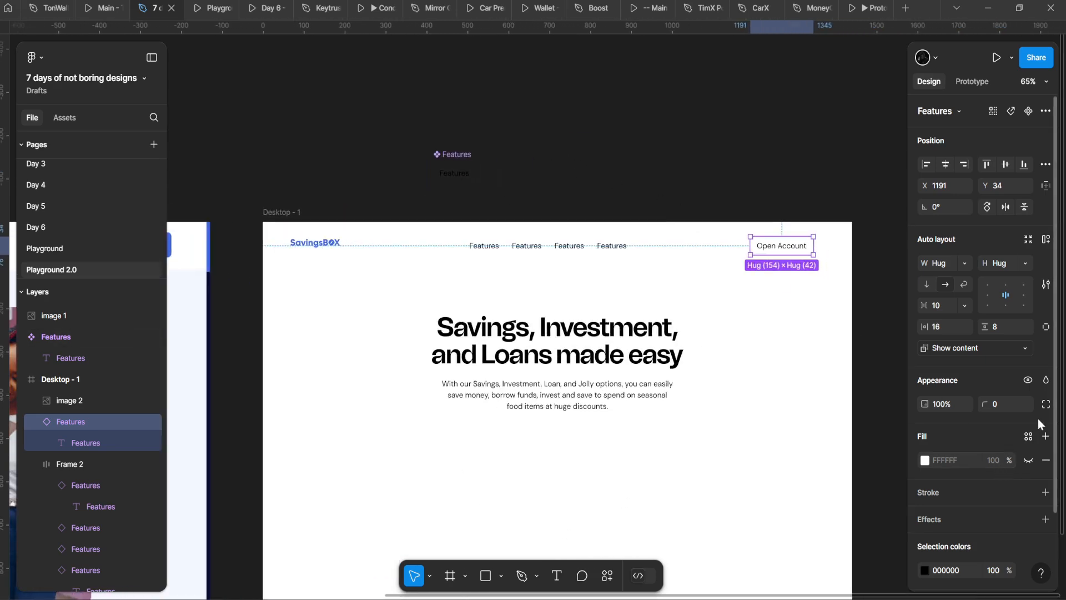
{"action": "scroll", "coordinate": [666, 270], "scroll_direction": "up", "scroll_amount": 8}
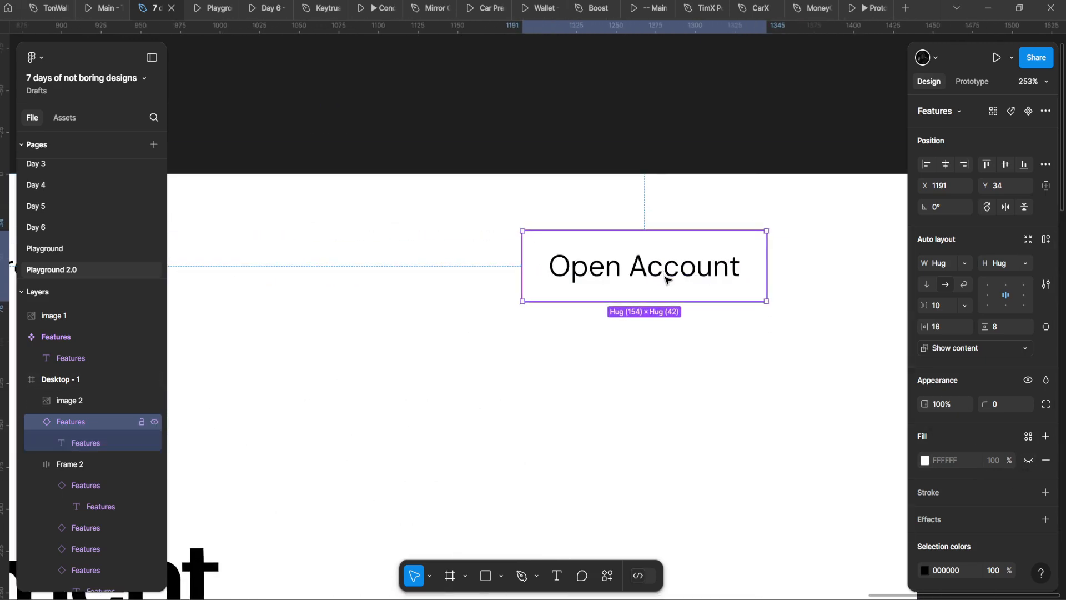
{"action": "scroll", "coordinate": [665, 279], "scroll_direction": "down", "scroll_amount": 2}
{"action": "scroll", "coordinate": [621, 333], "scroll_direction": "down", "scroll_amount": 5}
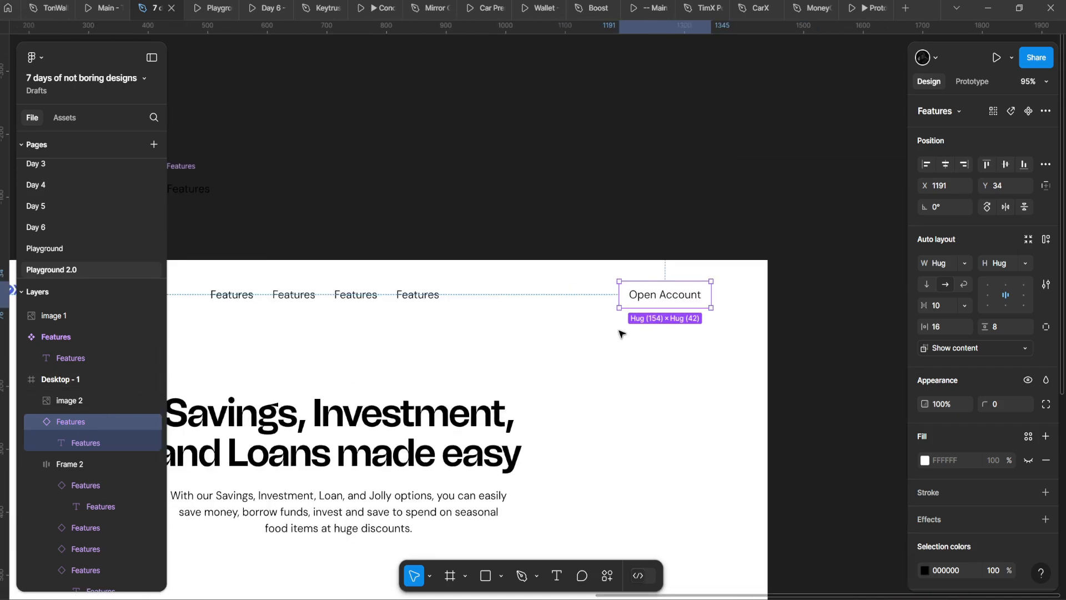
Step: Detach the Open Account button from the Features component
{"action": "right_click", "coordinate": [658, 306]}
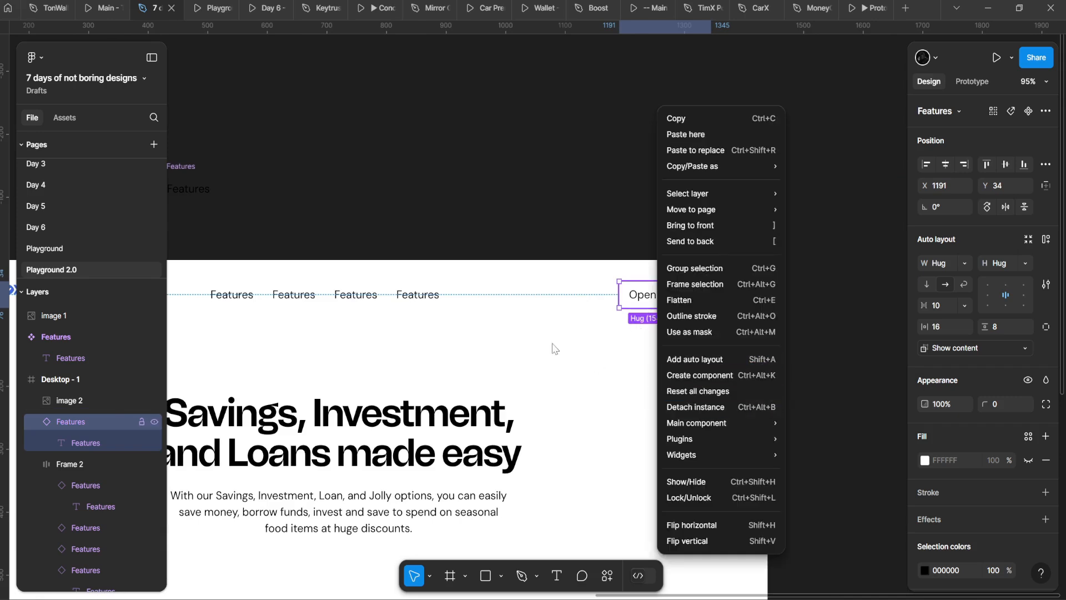
{"action": "key", "text": "Escape"}
{"action": "left_click", "coordinate": [1046, 112]}
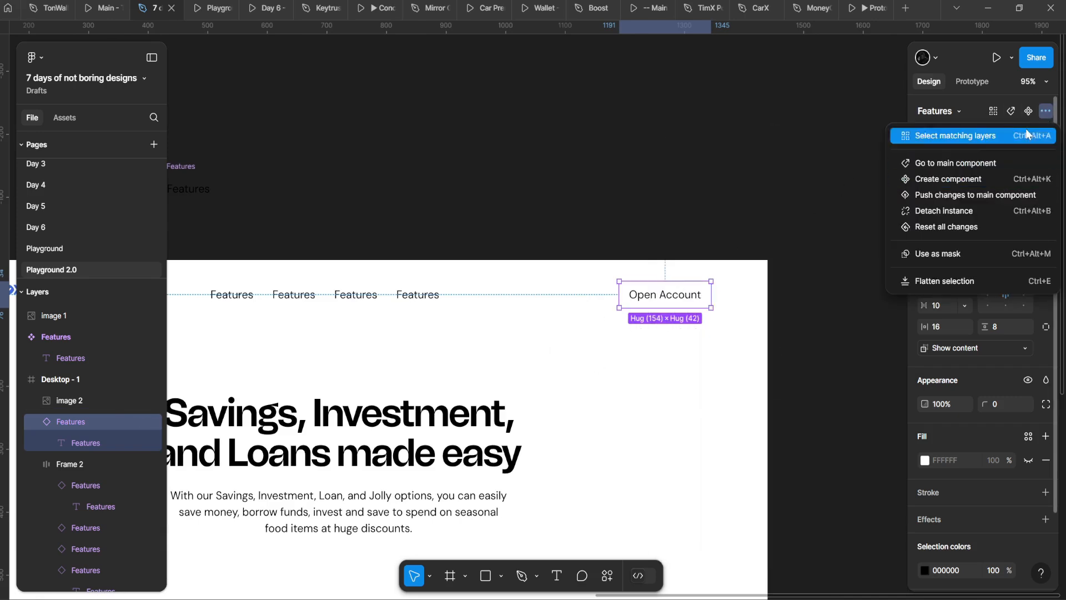
{"action": "left_click", "coordinate": [1047, 113]}
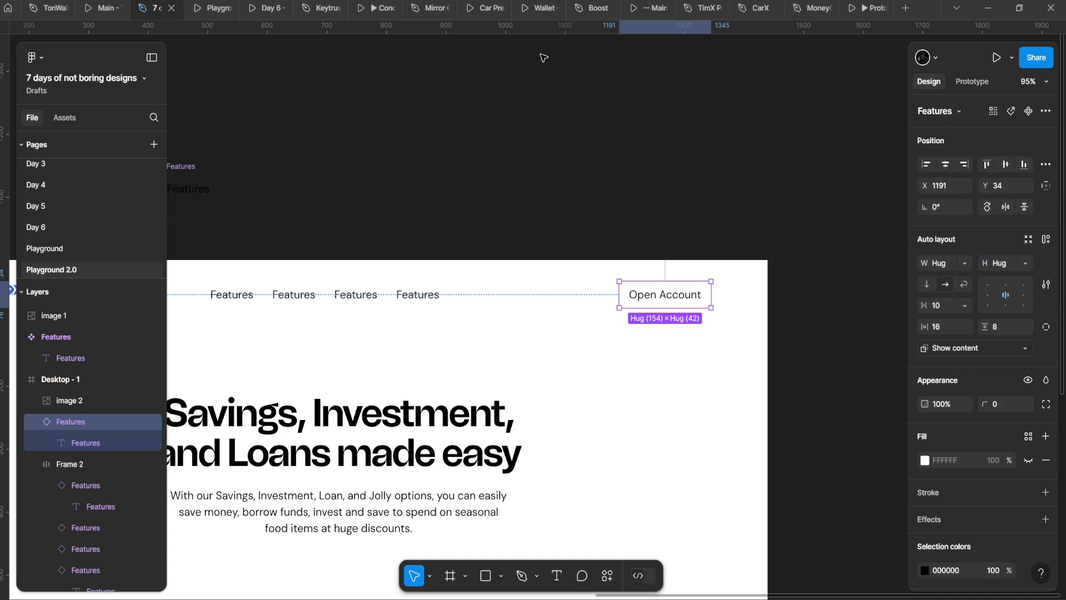
{"action": "left_click", "coordinate": [1046, 112]}
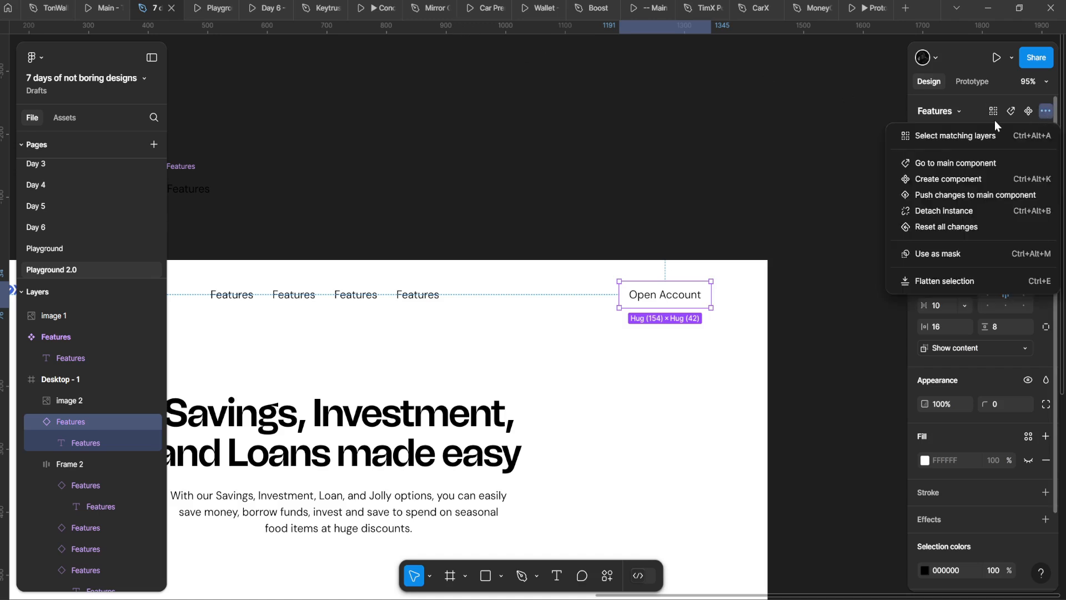
{"action": "left_click", "coordinate": [958, 217]}
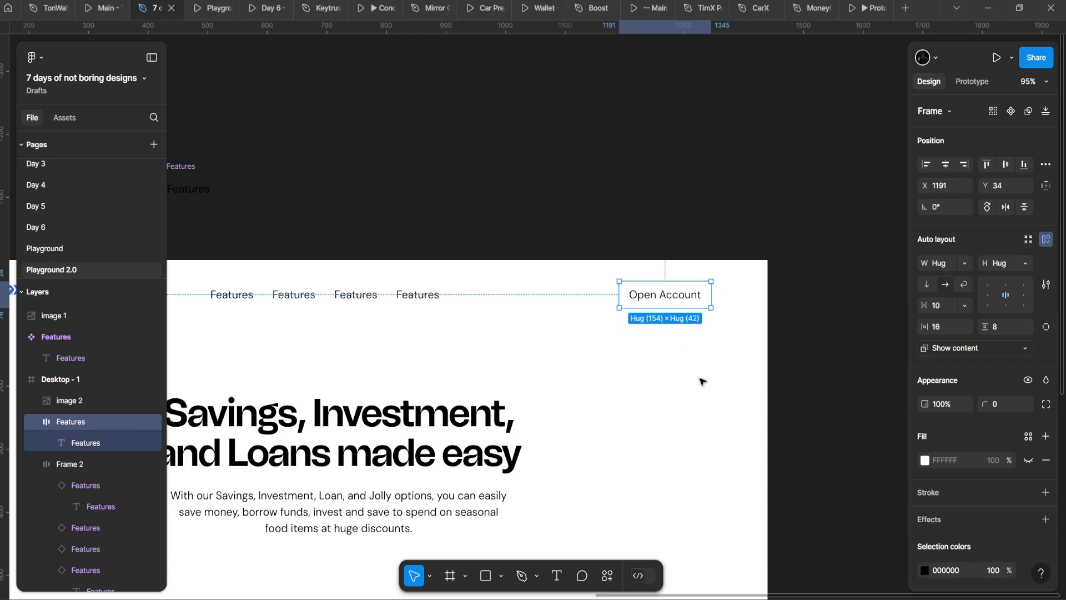
Step: Set the Open Account button's fill to black 000000
{"action": "left_click", "coordinate": [924, 460]}
{"action": "scroll", "coordinate": [638, 367], "scroll_direction": "down", "scroll_amount": 3}
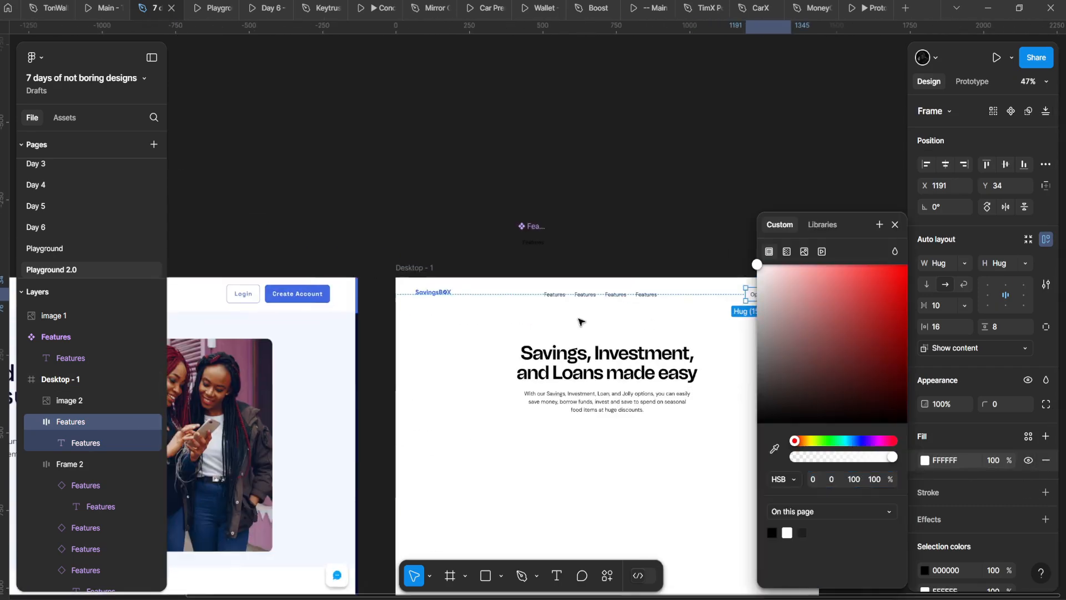
{"action": "left_click_drag", "start_coordinate": [801, 375], "coordinate": [757, 423]}
{"action": "scroll", "coordinate": [553, 317], "scroll_direction": "up", "scroll_amount": 5}
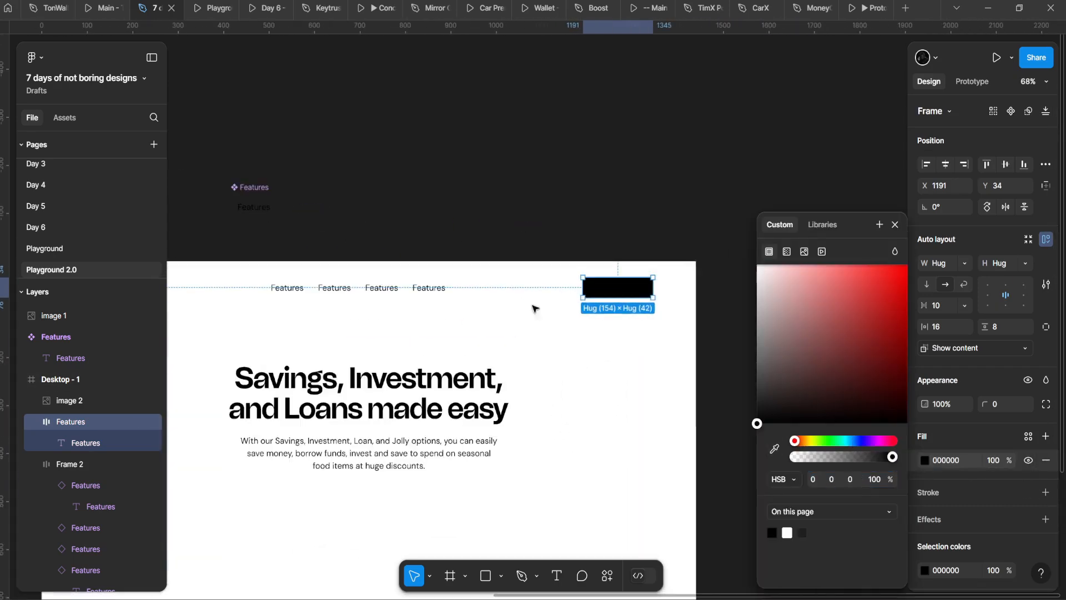
Step: Make the Open Account label text white FFFFFF
{"action": "key", "text": "Return"}
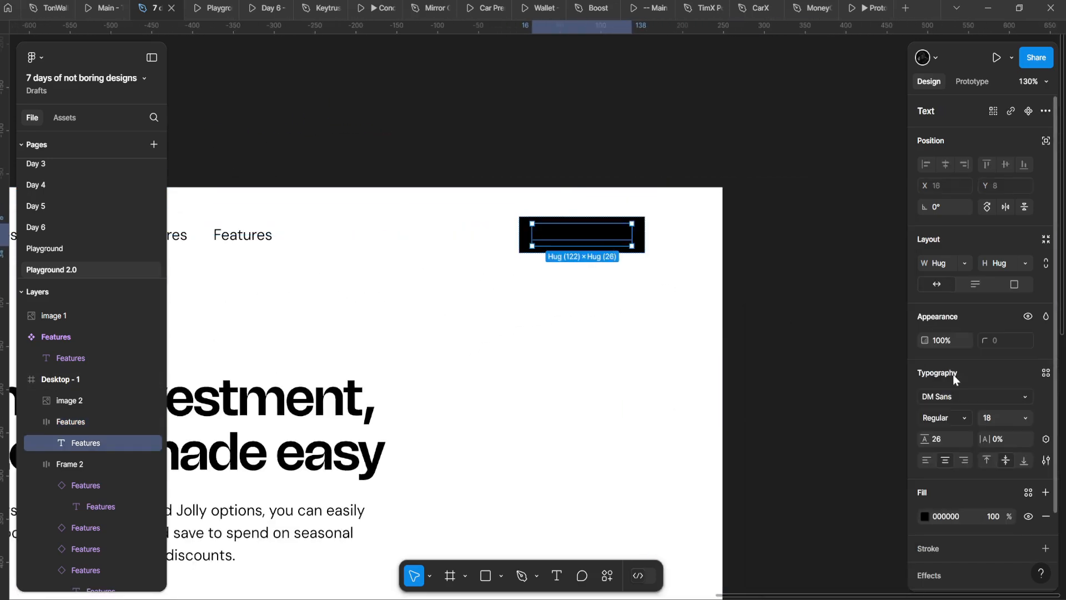
{"action": "left_click", "coordinate": [925, 516]}
{"action": "left_click_drag", "start_coordinate": [810, 400], "coordinate": [556, 143]}
{"action": "scroll", "coordinate": [527, 139], "scroll_direction": "down", "scroll_amount": 1}
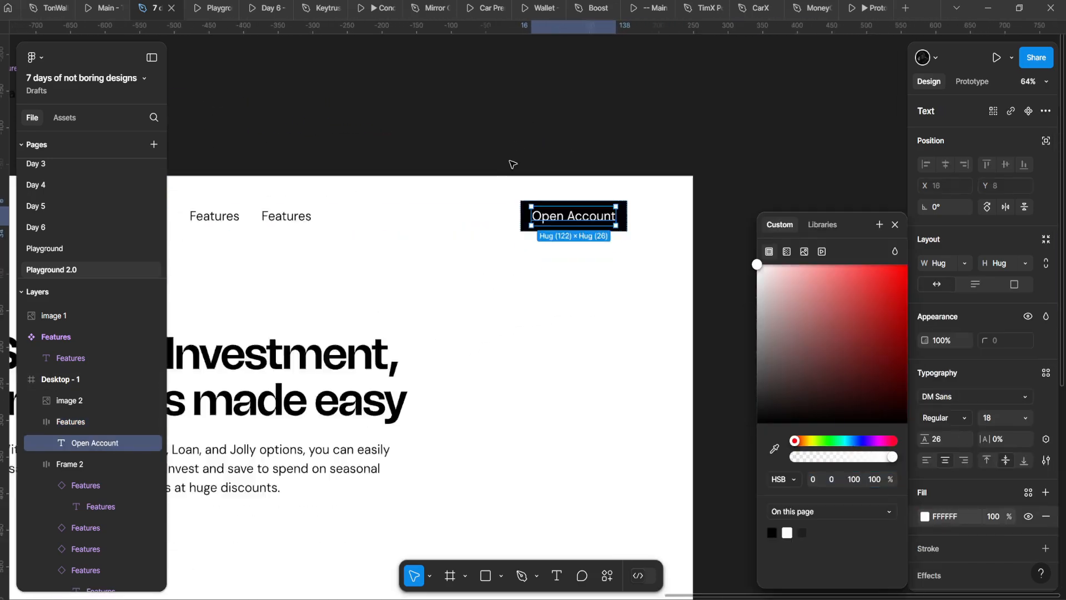
{"action": "scroll", "coordinate": [534, 186], "scroll_direction": "up", "scroll_amount": 3}
{"action": "left_click_drag", "start_coordinate": [533, 201], "coordinate": [458, 195]}
{"action": "key", "text": "Escape"}
{"action": "left_click_drag", "start_coordinate": [526, 238], "coordinate": [567, 205]}
{"action": "scroll", "coordinate": [515, 217], "scroll_direction": "up", "scroll_amount": 2}
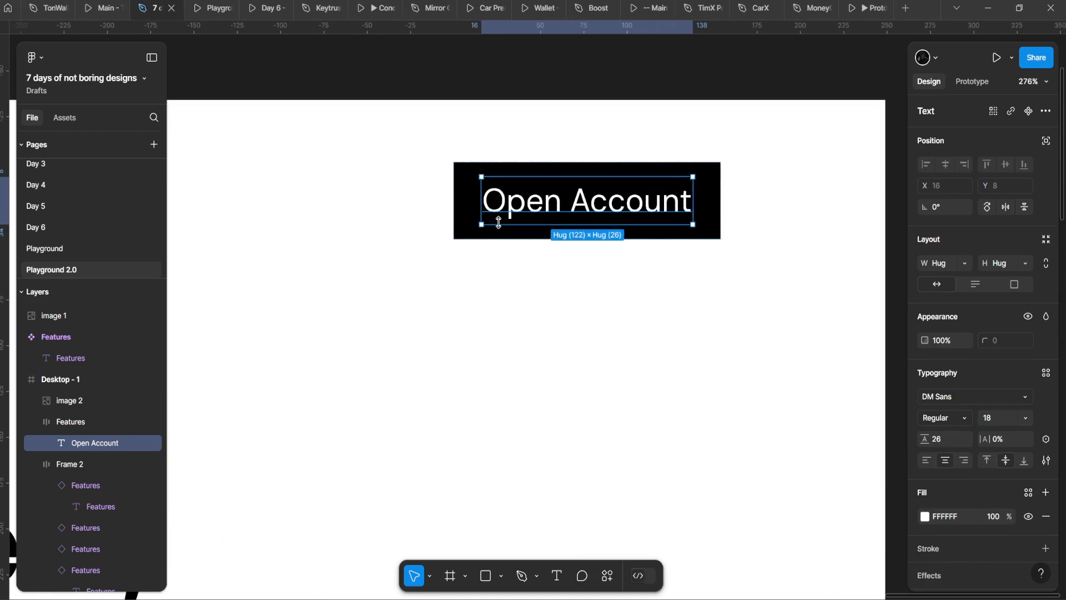
{"action": "scroll", "coordinate": [407, 254], "scroll_direction": "down", "scroll_amount": 6}
{"action": "scroll", "coordinate": [340, 293], "scroll_direction": "up", "scroll_amount": 6}
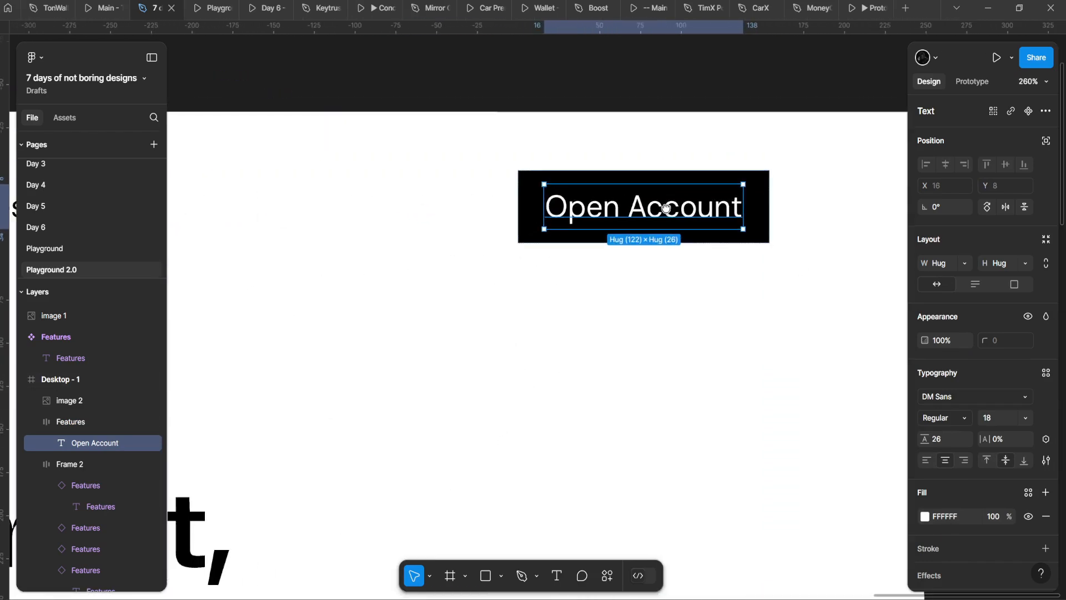
Step: Reselect the Open Account label and preview the page in the Playground prototype
{"action": "left_click", "coordinate": [997, 418]}
{"action": "scroll", "coordinate": [629, 294], "scroll_direction": "down", "scroll_amount": 1}
{"action": "scroll", "coordinate": [631, 229], "scroll_direction": "up", "scroll_amount": 1}
{"action": "left_click", "coordinate": [530, 229]}
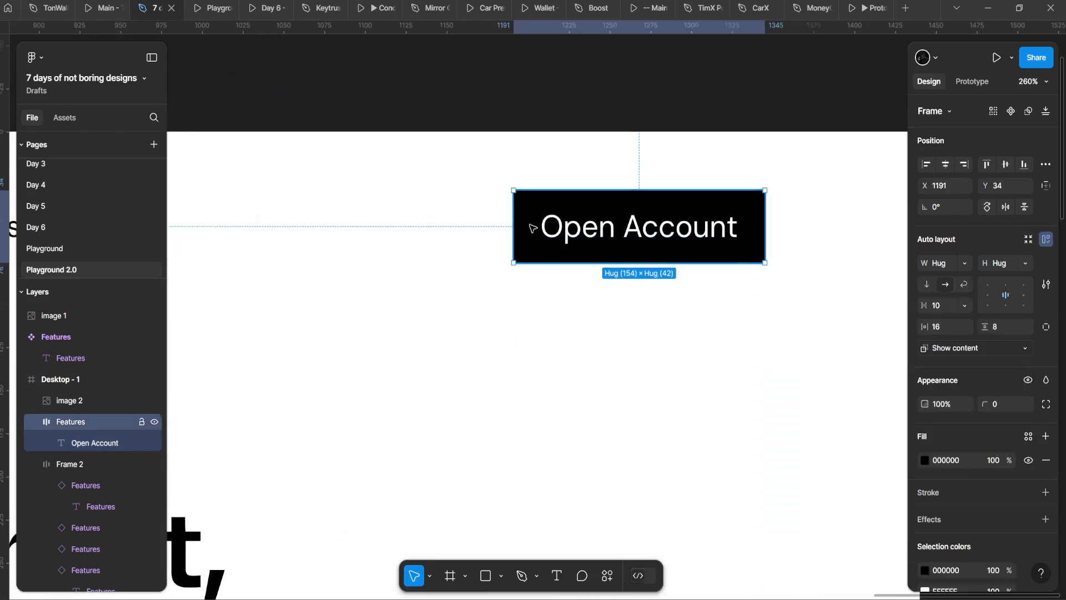
{"action": "double_click", "coordinate": [627, 242]}
{"action": "scroll", "coordinate": [472, 244], "scroll_direction": "down", "scroll_amount": 3}
{"action": "left_click", "coordinate": [201, 5]}
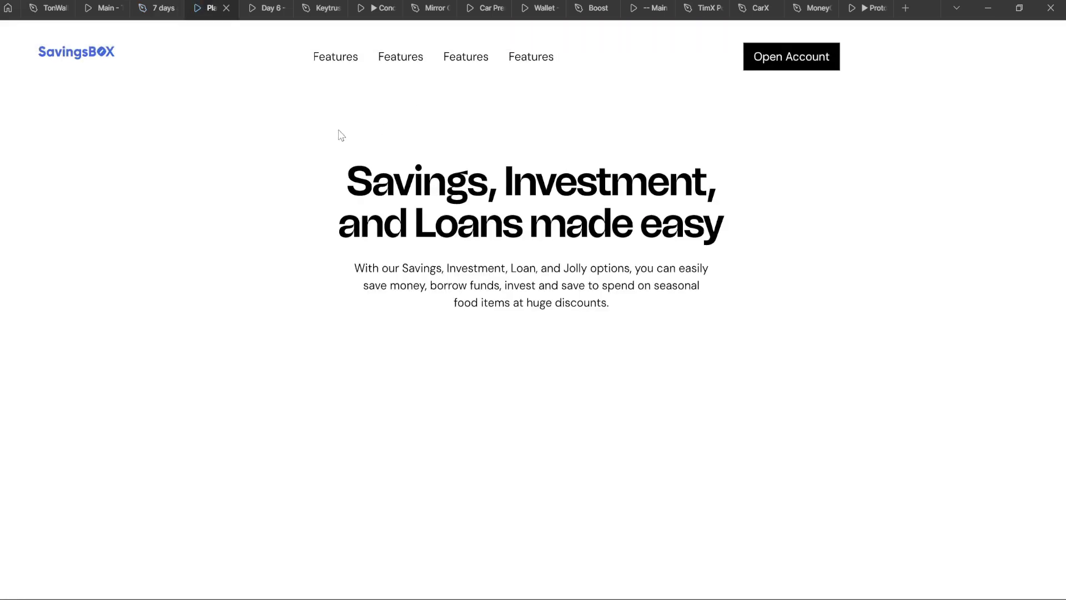
Step: Set the Open Account label to font size 16 with 24 line height
{"action": "left_click", "coordinate": [145, 7]}
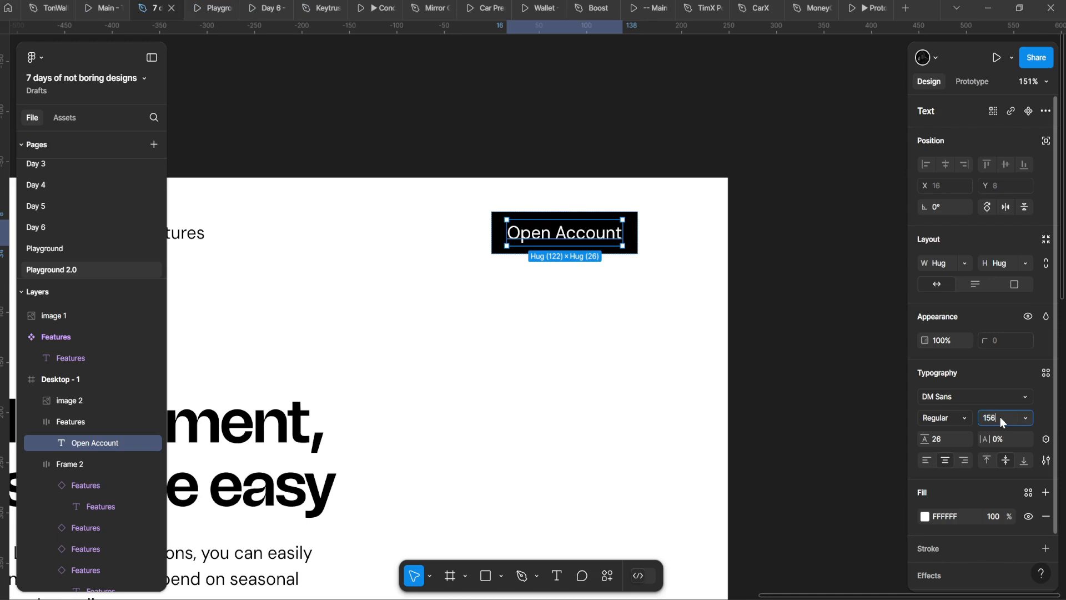
{"action": "key", "text": "Up"}
{"action": "left_click", "coordinate": [935, 440]}
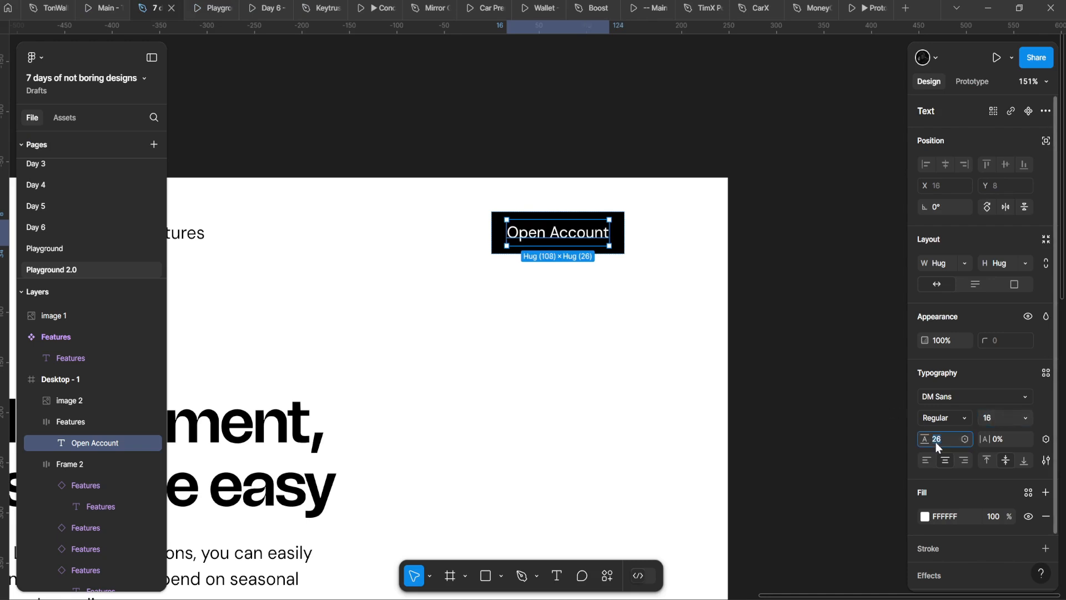
{"action": "type", "text": "16+"}
{"action": "key", "text": "Return"}
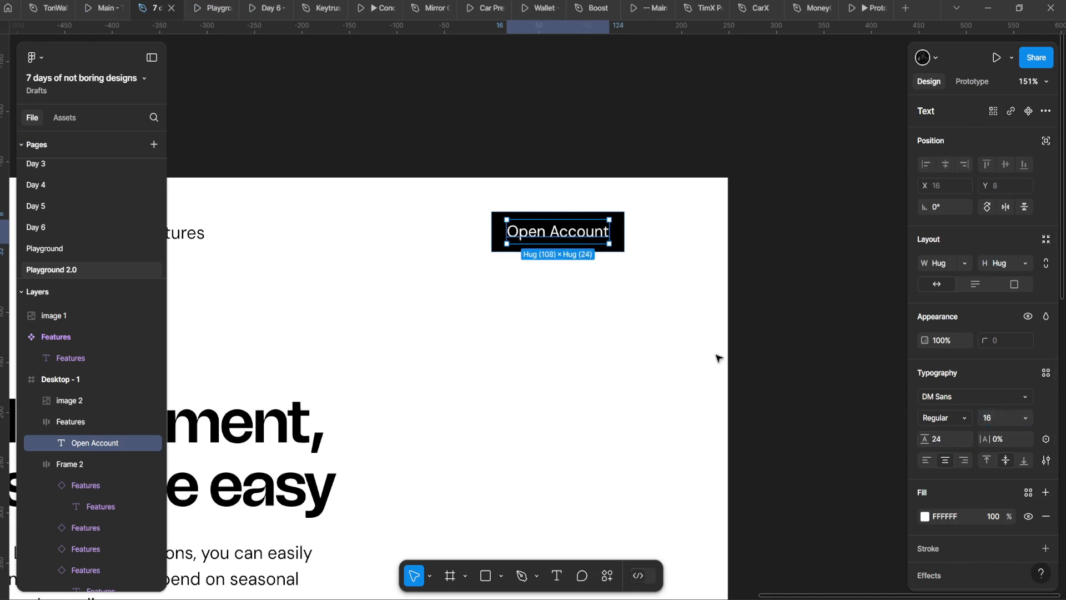
Step: Set the Open Account button frame's height to 48
{"action": "left_click", "coordinate": [620, 261]}
{"action": "left_click", "coordinate": [613, 250]}
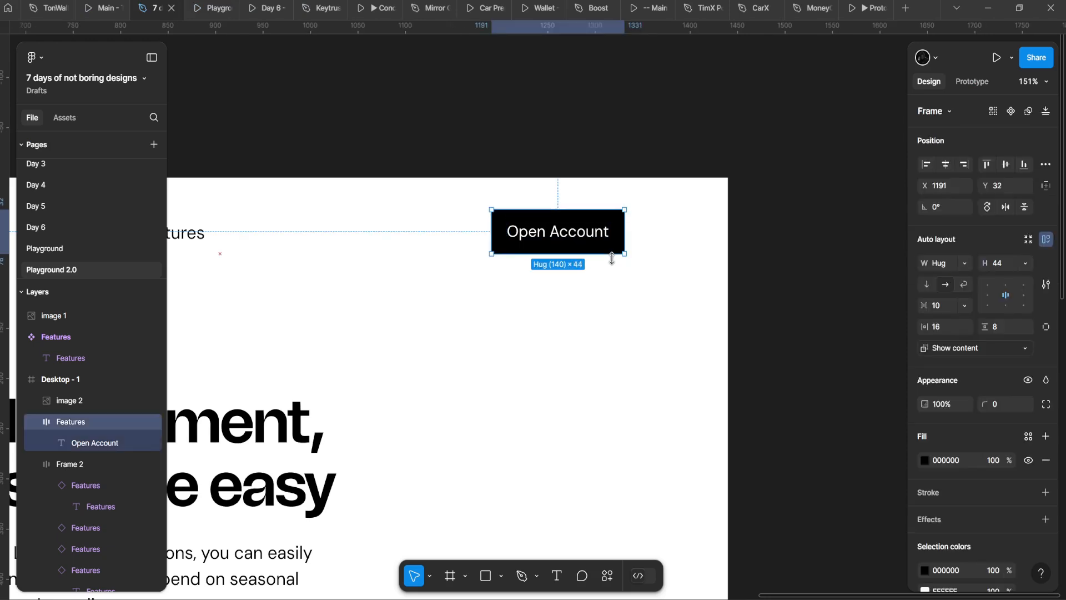
{"action": "left_click", "coordinate": [1002, 262]}
{"action": "type", "text": "4"}
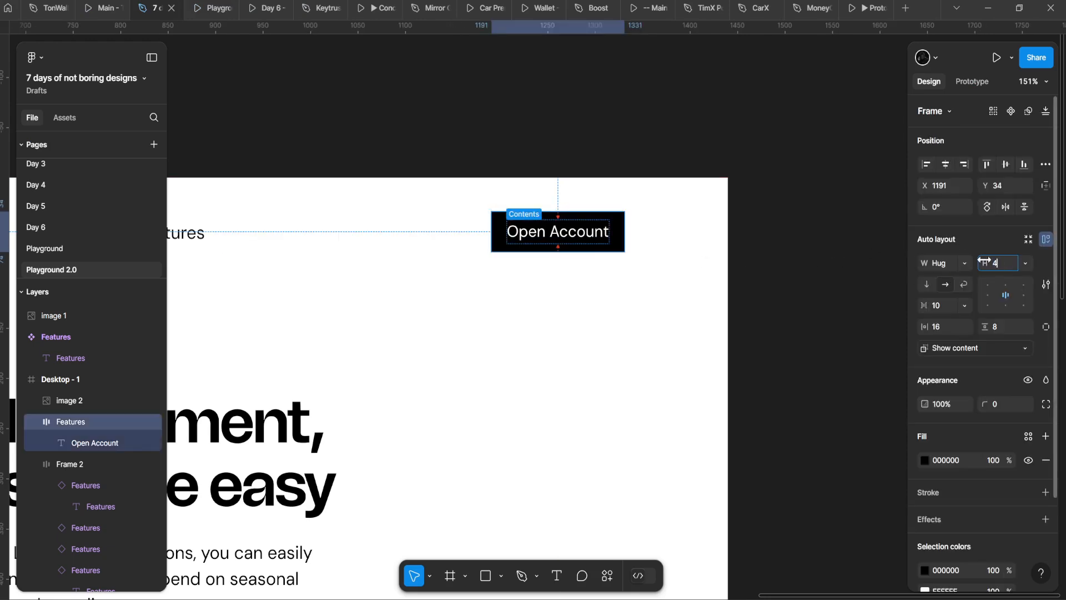
{"action": "type", "text": "8"}
{"action": "key", "text": "Return"}
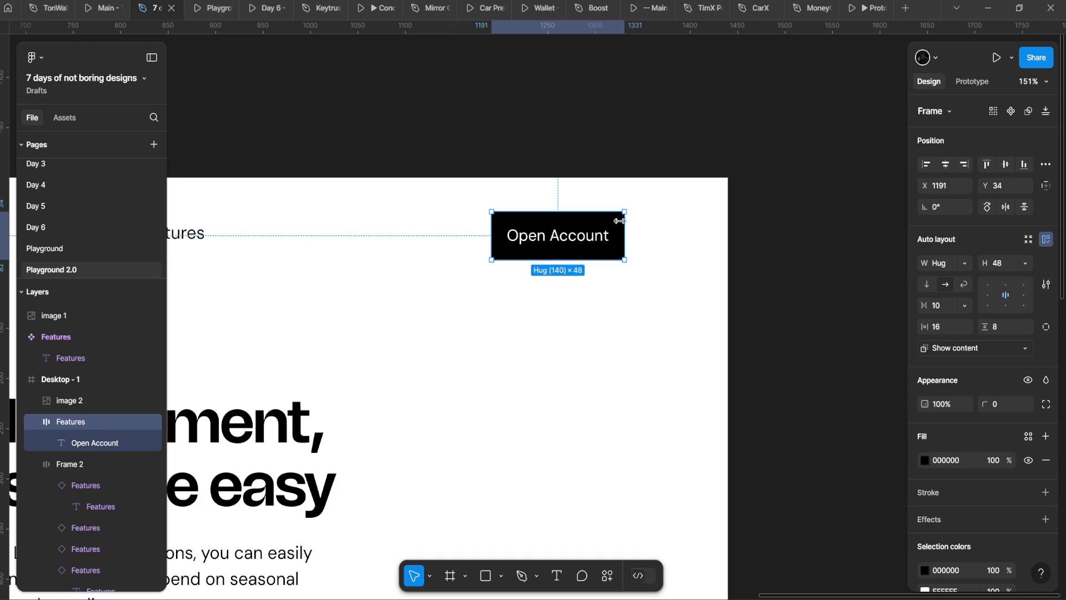
Step: Inspect the Features nav items and refresh the prototype preview of the header
{"action": "scroll", "coordinate": [298, 167], "scroll_direction": "down", "scroll_amount": 4}
{"action": "left_click_drag", "start_coordinate": [298, 167], "coordinate": [583, 150]}
{"action": "double_click", "coordinate": [411, 165]}
{"action": "left_click_drag", "start_coordinate": [411, 165], "coordinate": [467, 268]}
{"action": "double_click", "coordinate": [362, 151]}
{"action": "left_click", "coordinate": [200, 6]}
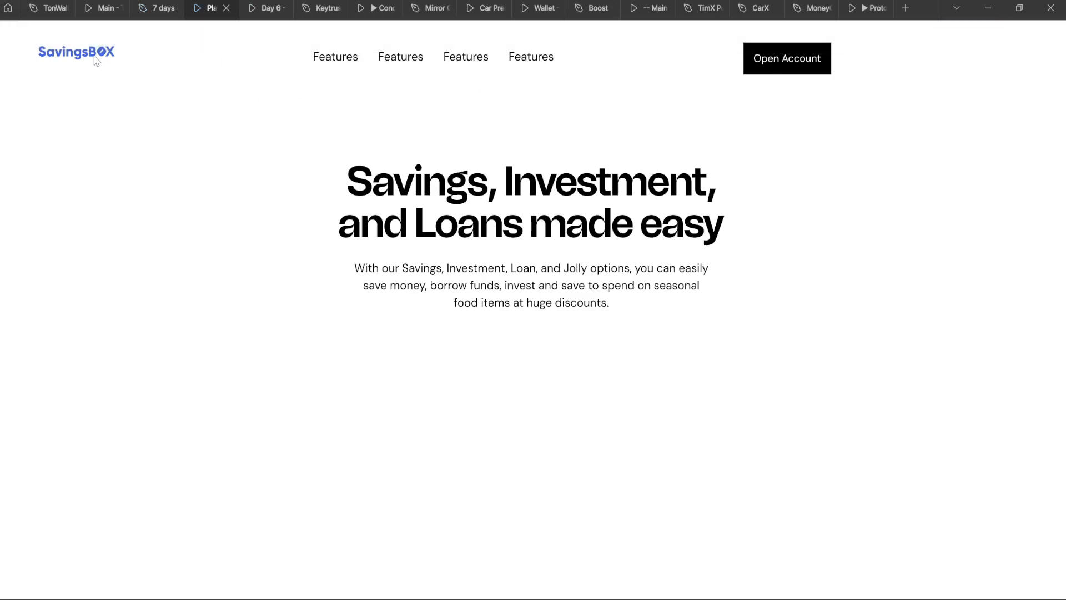
Step: Select the logo, nav links and Open Account button, check their constraints, and preview the prototype
{"action": "left_click", "coordinate": [159, 8]}
{"action": "scroll", "coordinate": [410, 188], "scroll_direction": "left", "scroll_amount": 1}
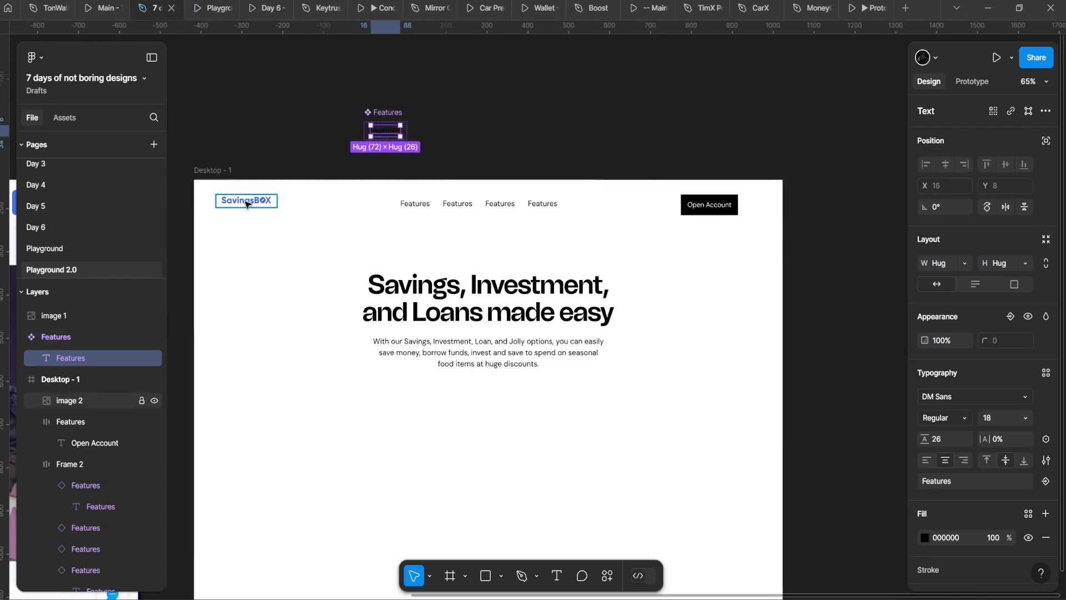
{"action": "left_click", "coordinate": [246, 202]}
{"action": "left_click", "coordinate": [472, 205], "text": "shift"}
{"action": "left_click", "coordinate": [690, 209], "text": "shift"}
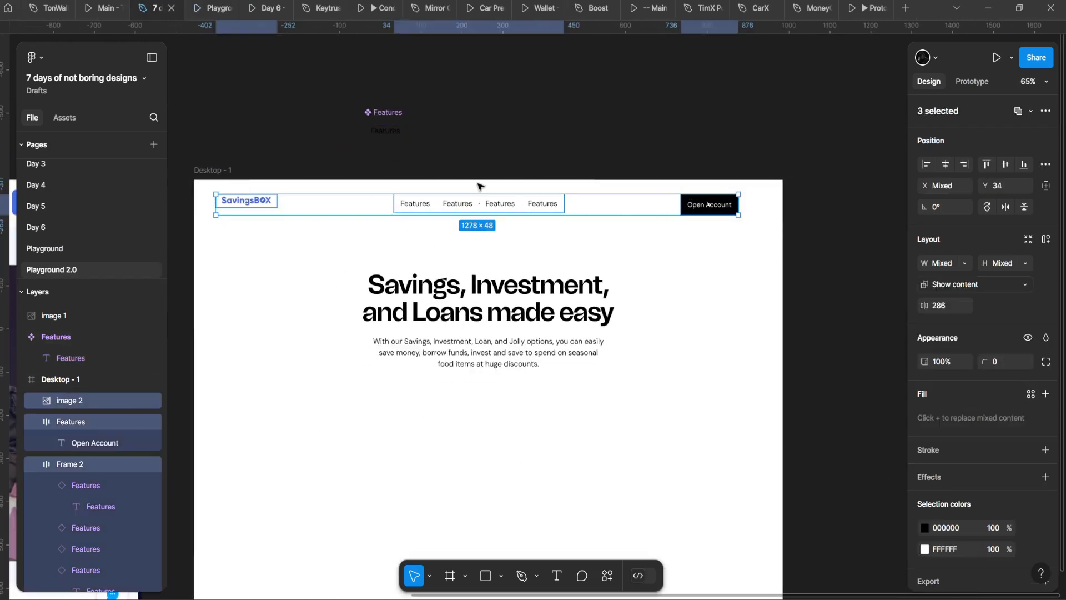
{"action": "left_click", "coordinate": [1046, 187]}
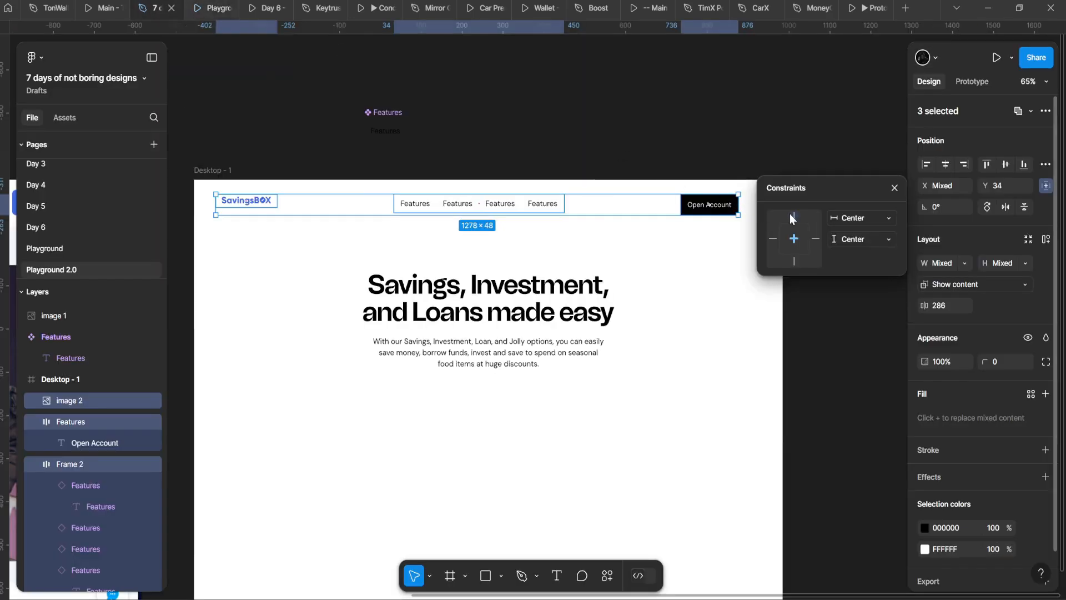
{"action": "left_click", "coordinate": [210, 8]}
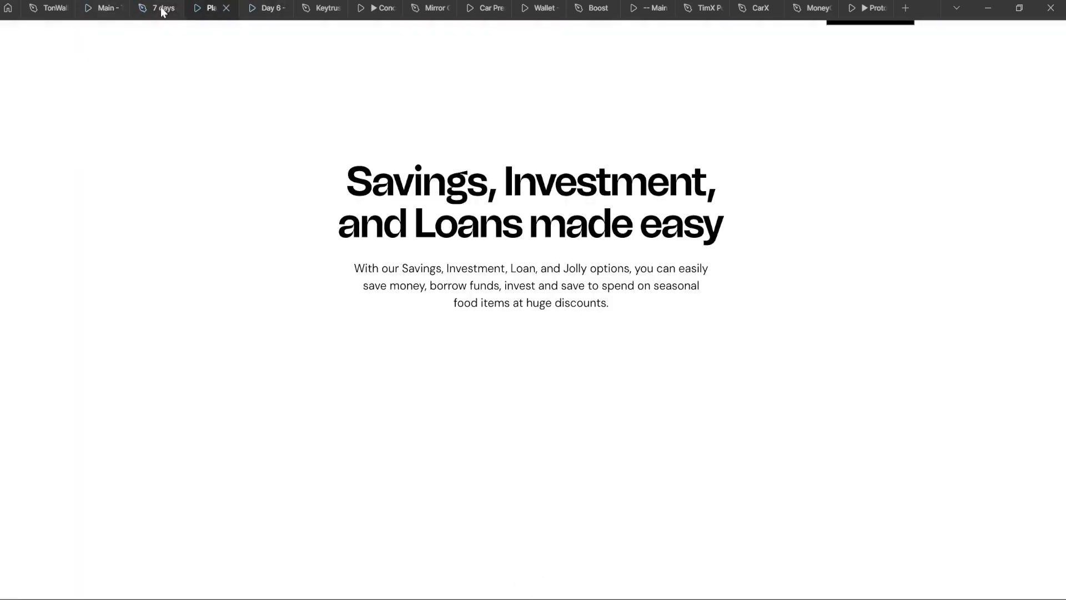
{"action": "left_click", "coordinate": [162, 9]}
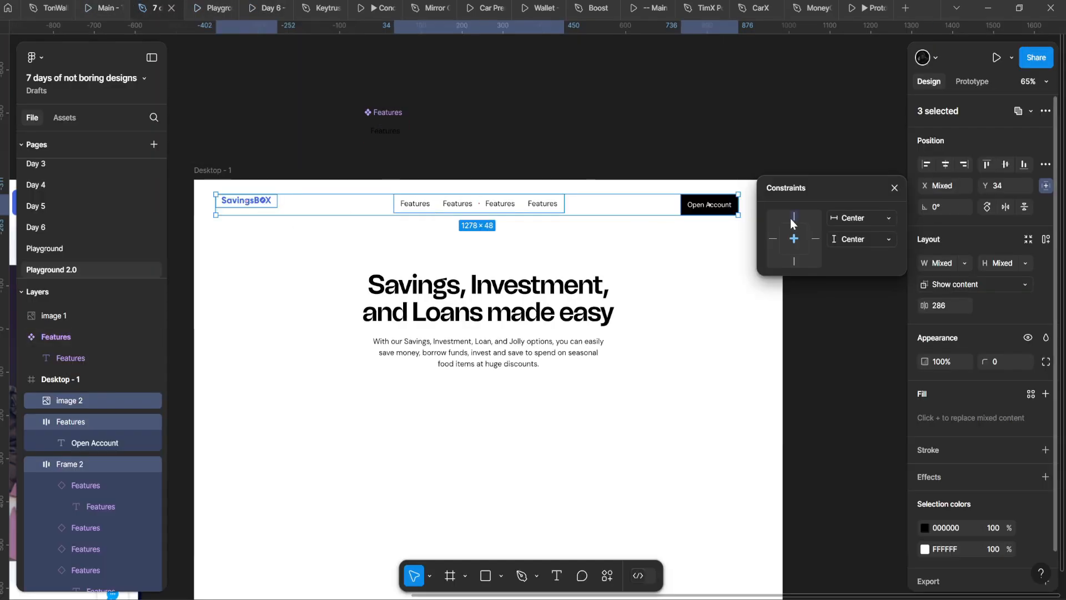
{"action": "left_click", "coordinate": [214, 9]}
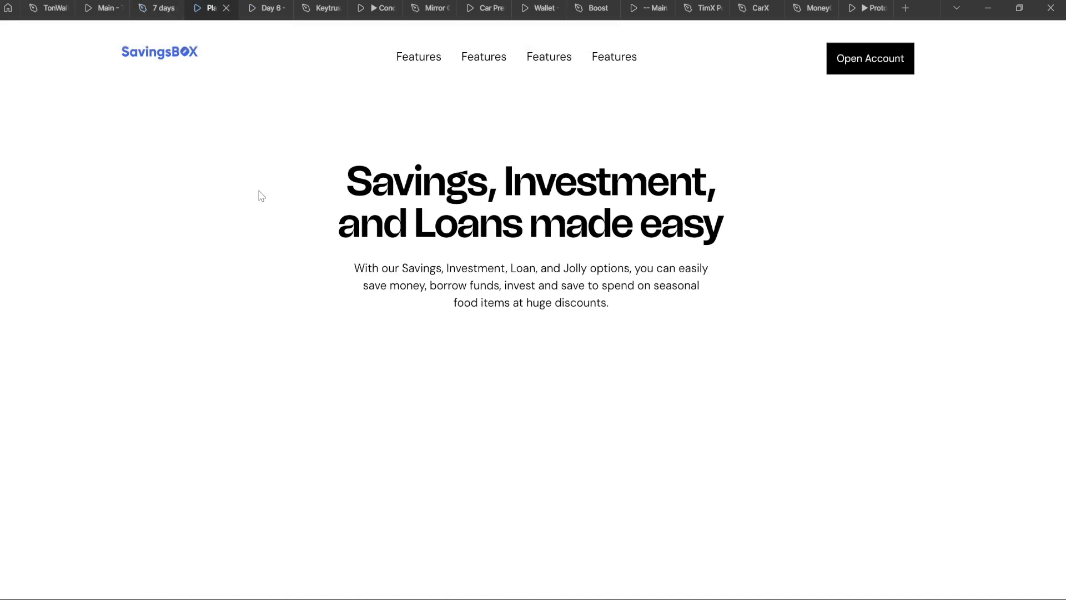
{"action": "left_click", "coordinate": [159, 8]}
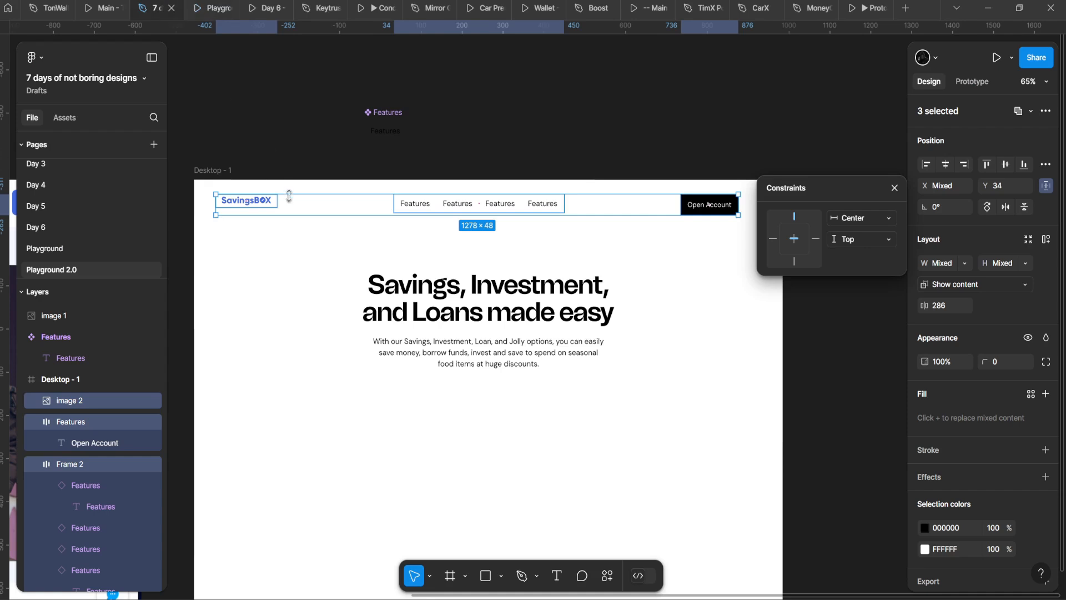
Step: Wrap the logo, nav links and Open Account button in an auto-layout header frame
{"action": "left_click", "coordinate": [293, 208]}
{"action": "left_click", "coordinate": [591, 210], "text": "shift"}
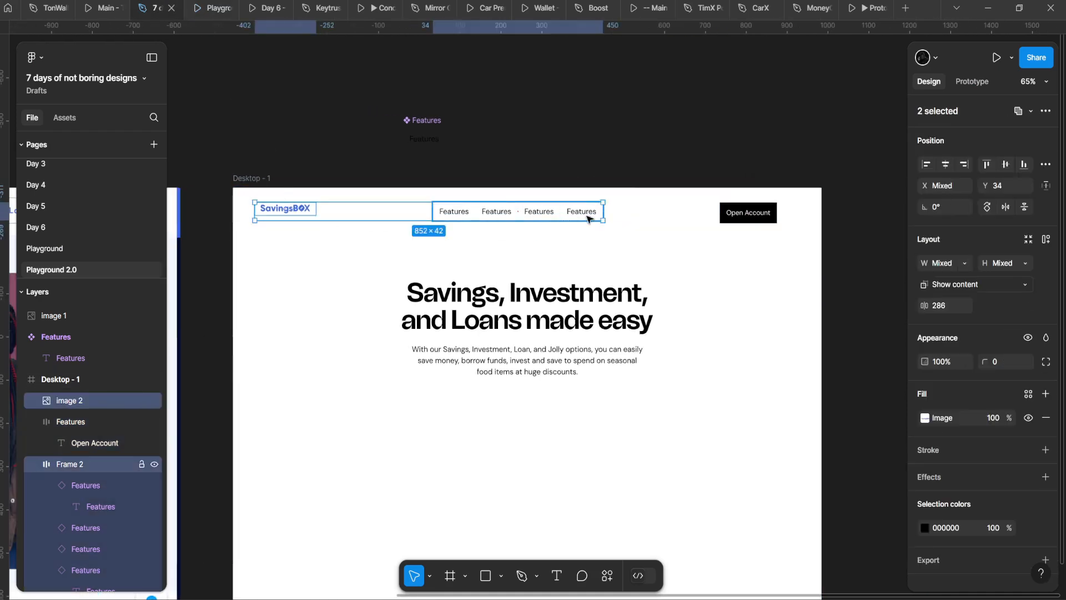
{"action": "left_click", "coordinate": [747, 213], "text": "shift"}
{"action": "key", "text": "shift+a"}
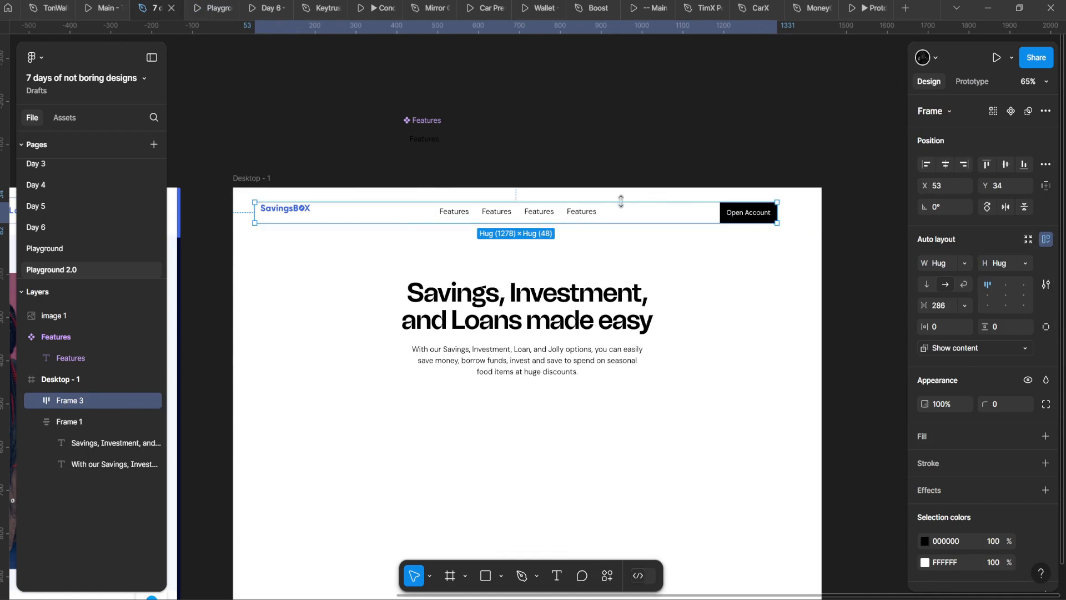
{"action": "left_click", "coordinate": [1045, 186]}
{"action": "left_click", "coordinate": [492, 186]}
{"action": "left_click", "coordinate": [207, 5]}
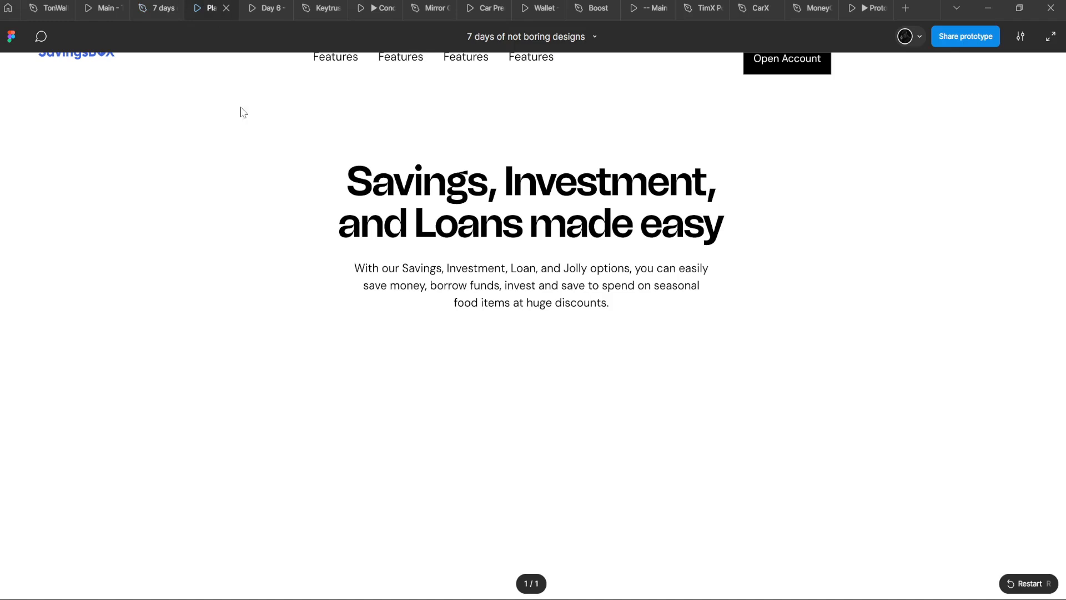
{"action": "left_click", "coordinate": [147, 3]}
Step: Set the nav bar frame's horizontal constraint to Center and check it in the prototype
{"action": "left_click", "coordinate": [736, 216]}
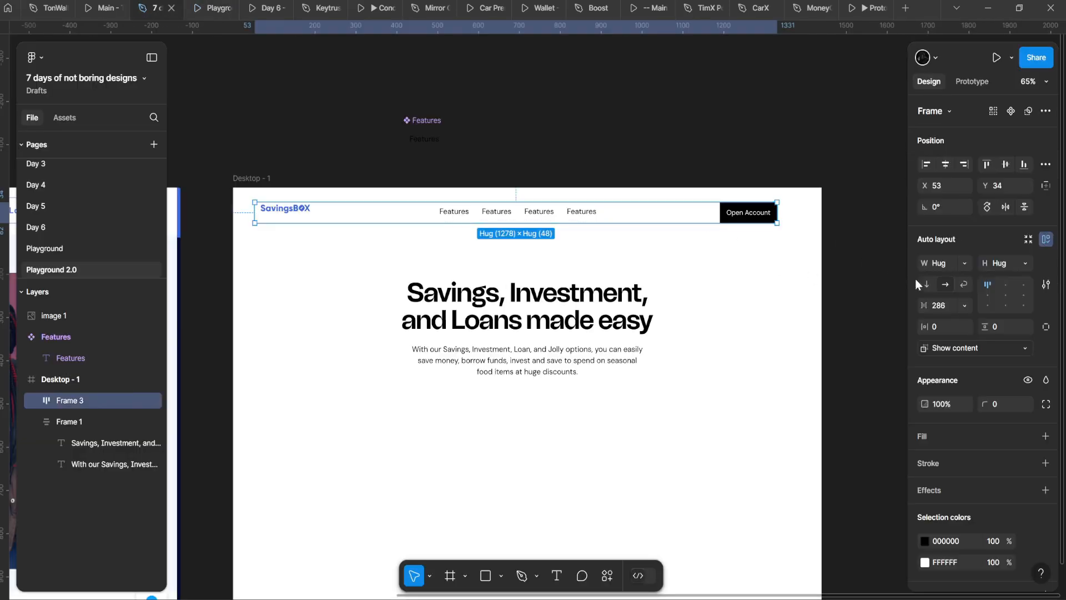
{"action": "left_click", "coordinate": [1045, 186]}
{"action": "left_click", "coordinate": [858, 218]}
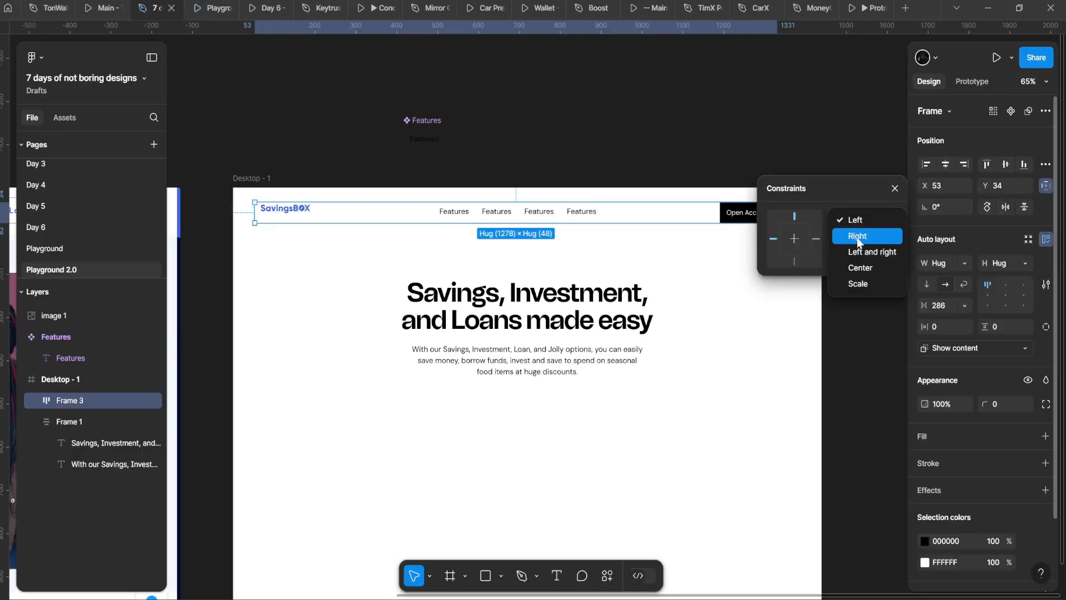
{"action": "left_click", "coordinate": [871, 269]}
{"action": "left_click", "coordinate": [213, 7]}
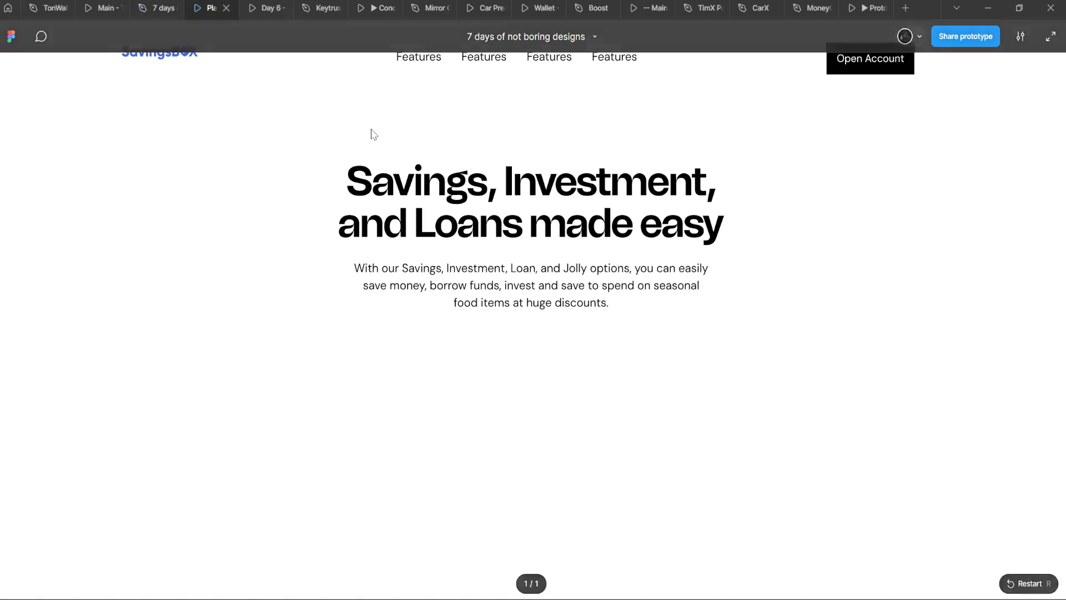
{"action": "left_click", "coordinate": [157, 7]}
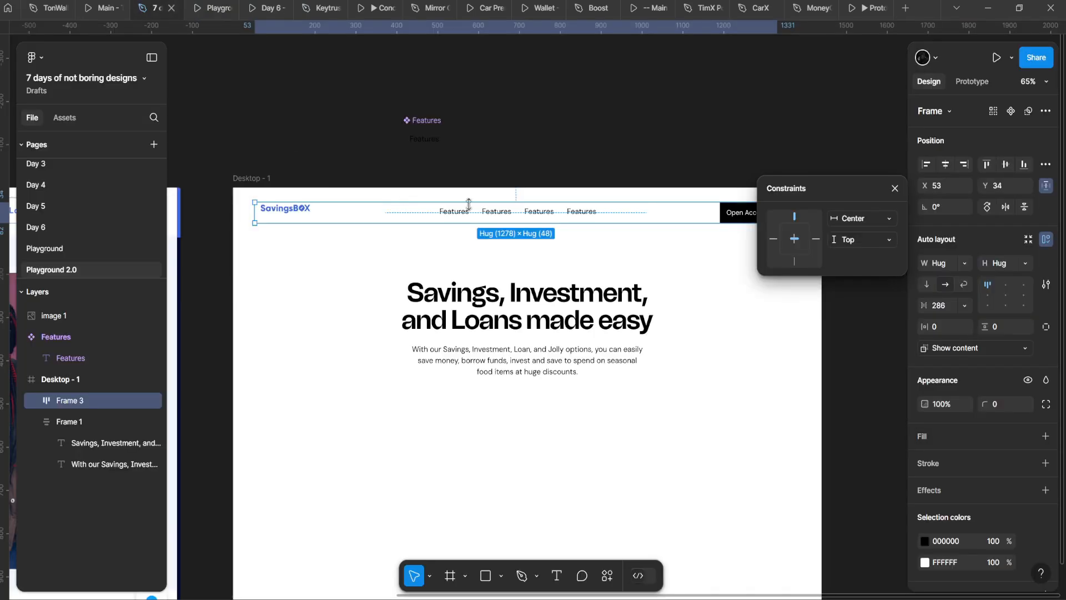
Step: Select the nav links and a Features menu item, then select Desktop - 1 and pan across
{"action": "left_click", "coordinate": [472, 206]}
{"action": "scroll", "coordinate": [493, 208], "scroll_direction": "up", "scroll_amount": 3}
{"action": "double_click", "coordinate": [461, 202]}
{"action": "scroll", "coordinate": [461, 202], "scroll_direction": "down", "scroll_amount": 3}
{"action": "left_click", "coordinate": [400, 254]}
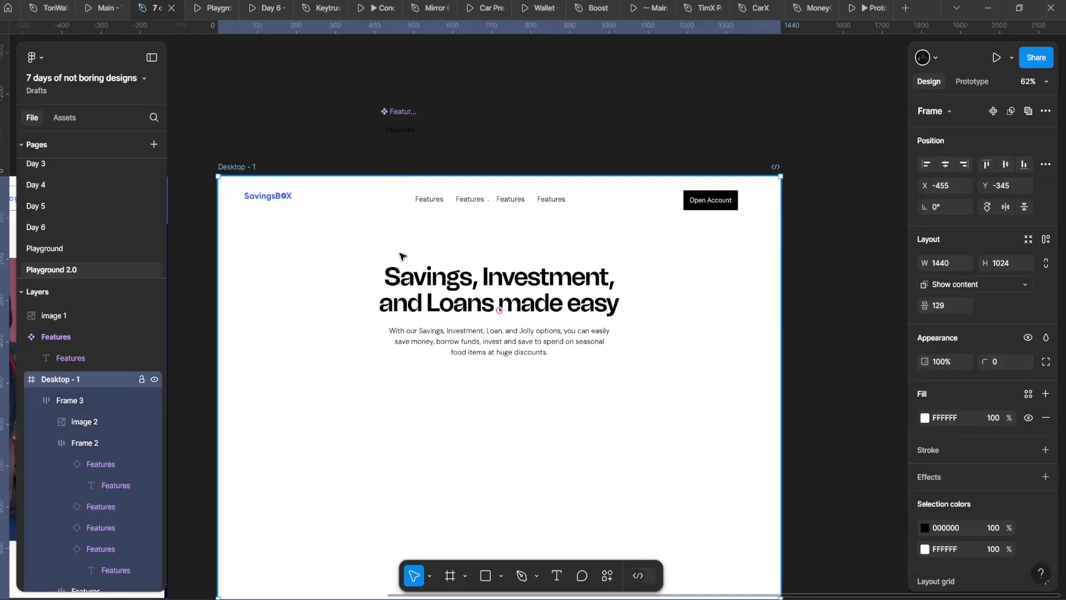
{"action": "left_click_drag", "start_coordinate": [401, 254], "coordinate": [541, 243]}
Step: Set the main Features component's text to font size 16
{"action": "double_click", "coordinate": [604, 187]}
{"action": "double_click", "coordinate": [604, 188]}
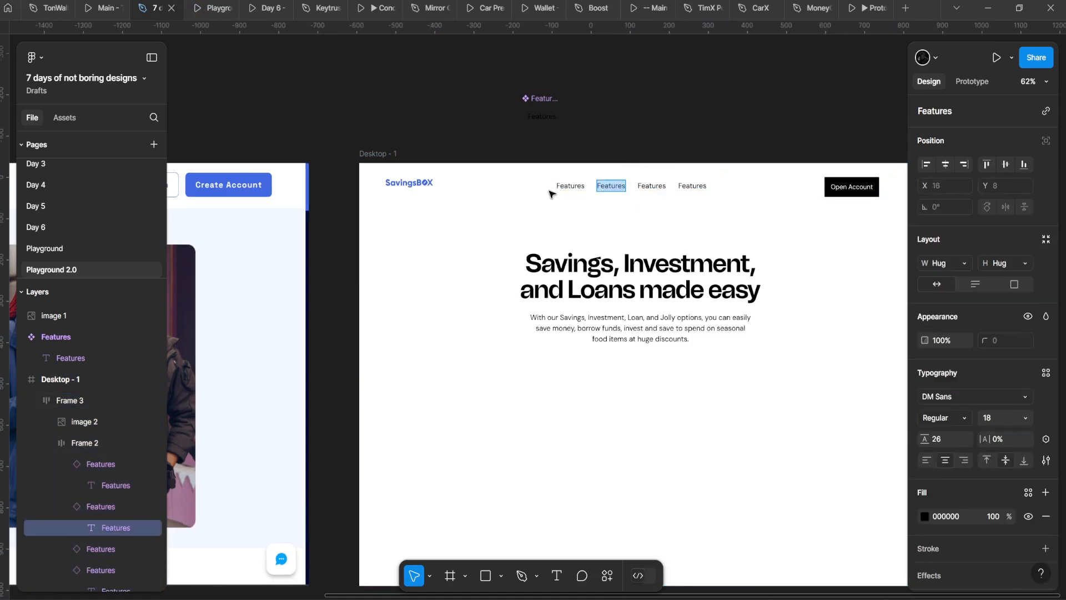
{"action": "double_click", "coordinate": [542, 116]}
{"action": "key", "text": "Escape"}
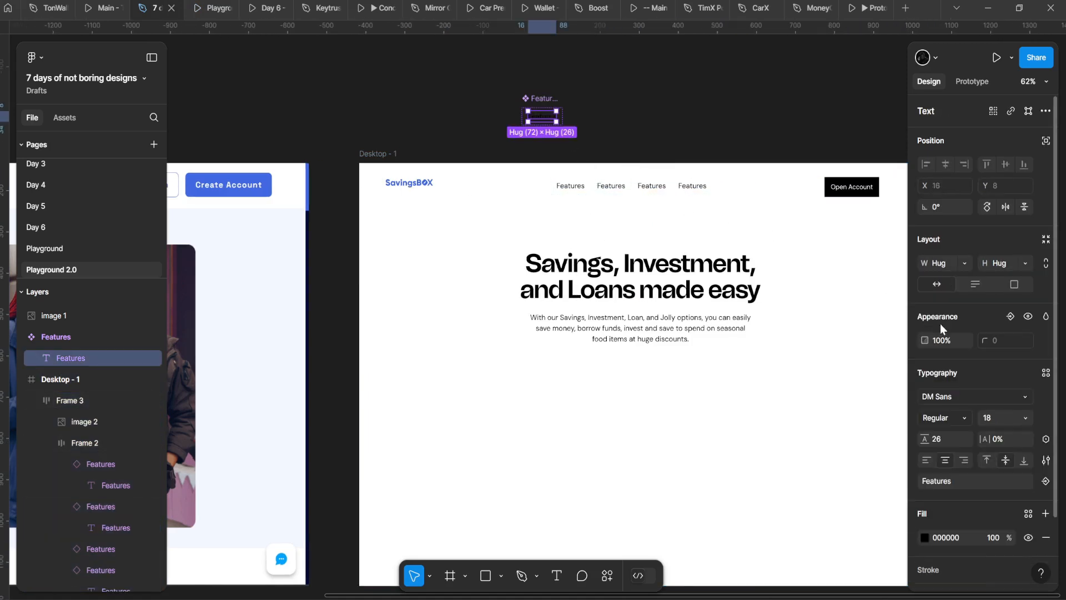
{"action": "left_click", "coordinate": [993, 420]}
{"action": "type", "text": "16"}
{"action": "key", "text": "Return"}
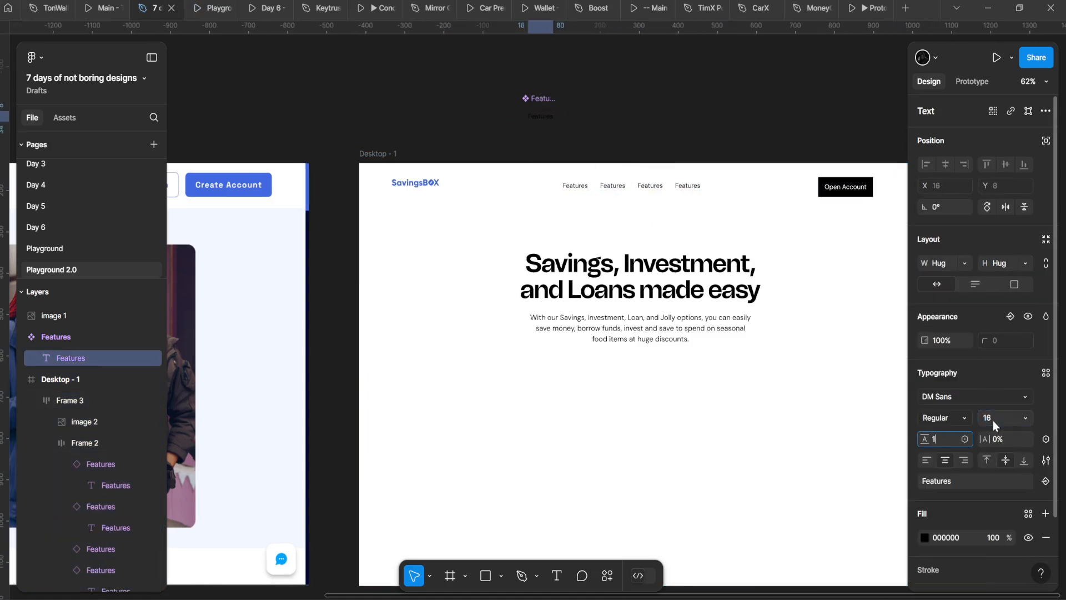
Step: Check the smaller header links in the prototype preview, then select the main Features component
{"action": "left_click_drag", "start_coordinate": [676, 143], "coordinate": [563, 160]}
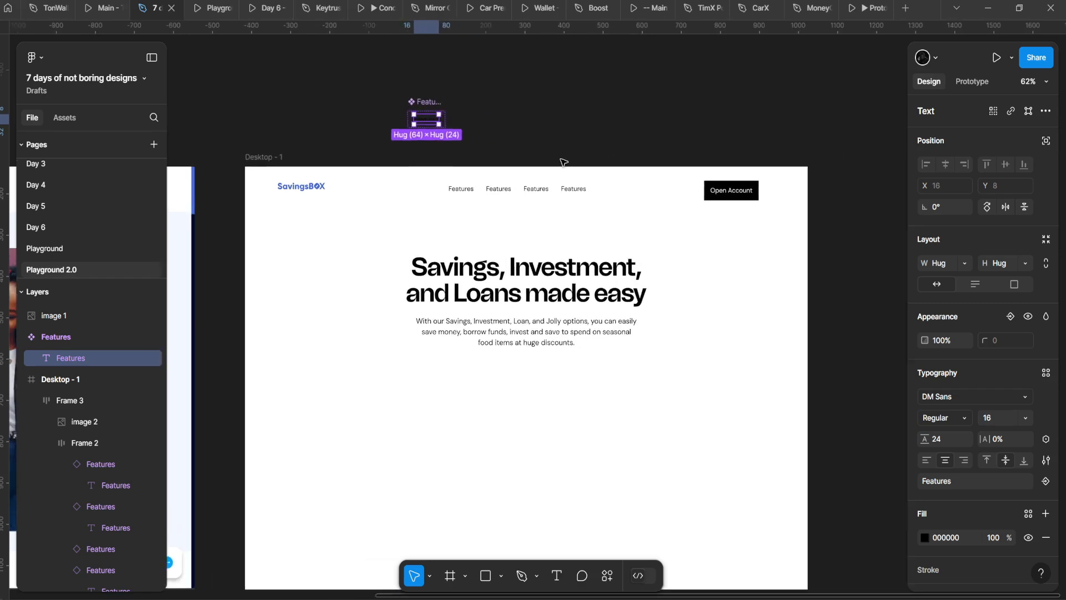
{"action": "scroll", "coordinate": [458, 132], "scroll_direction": "up", "scroll_amount": 5}
{"action": "left_click", "coordinate": [217, 3]}
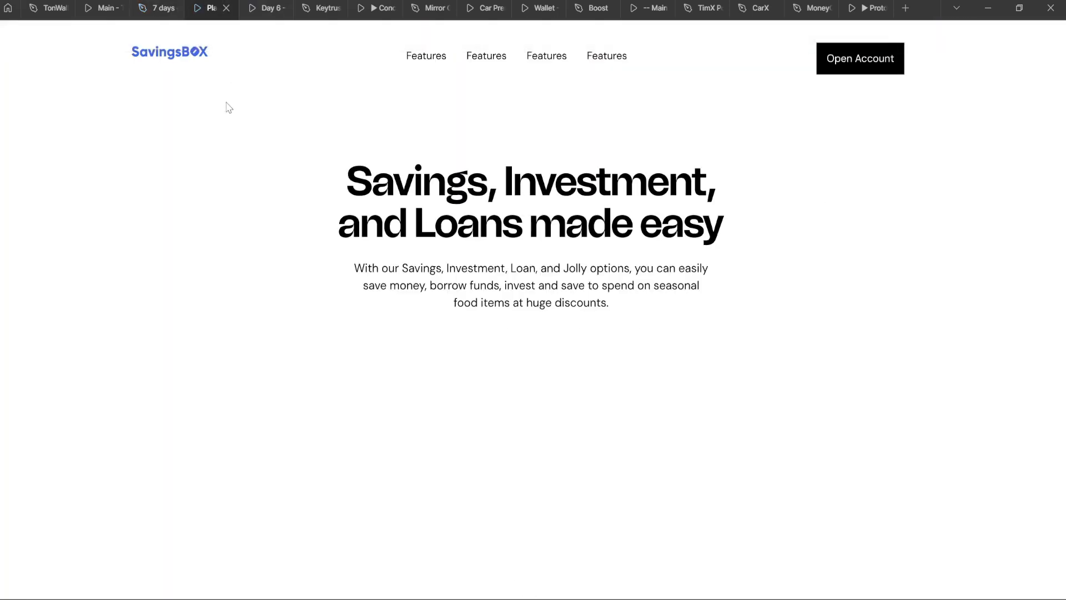
{"action": "left_click", "coordinate": [156, 8]}
{"action": "scroll", "coordinate": [369, 111], "scroll_direction": "up", "scroll_amount": 2}
{"action": "left_click", "coordinate": [415, 72]}
Step: Move the main Features component up and left, undoing an accidental resize and added fill
{"action": "left_click", "coordinate": [423, 80]}
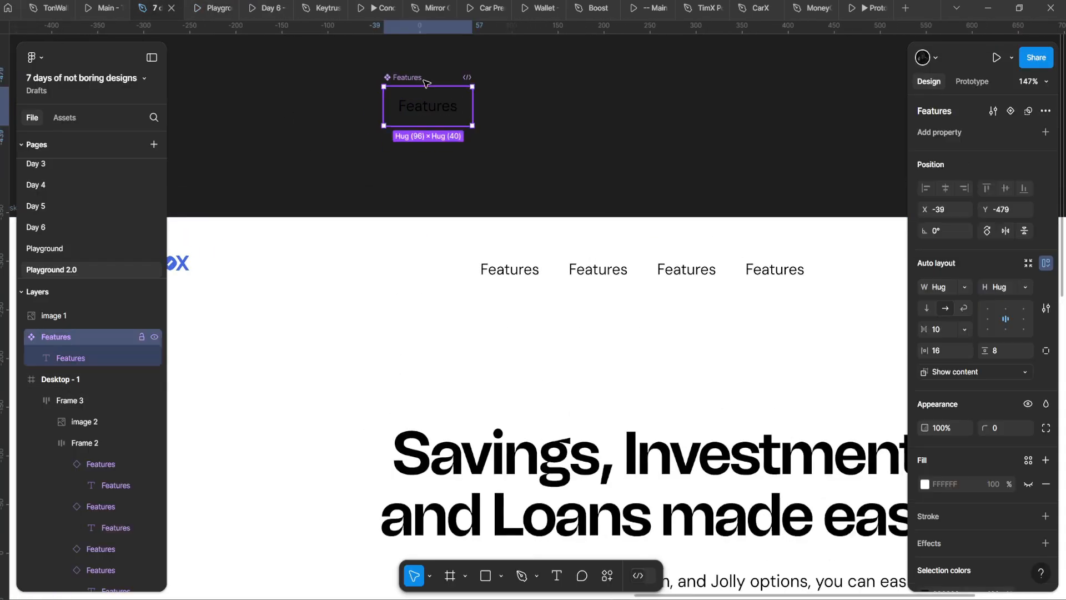
{"action": "left_click_drag", "start_coordinate": [426, 83], "coordinate": [443, 278]}
{"action": "left_click_drag", "start_coordinate": [443, 280], "coordinate": [417, 222]}
{"action": "key", "text": "ctrl+z"}
{"action": "left_click_drag", "start_coordinate": [443, 301], "coordinate": [419, 200]}
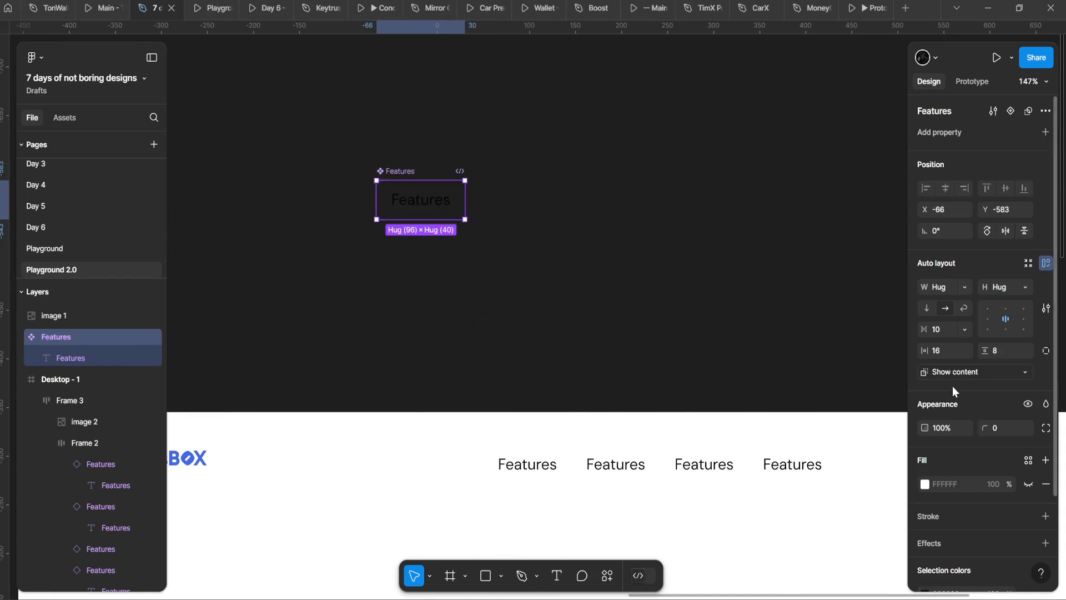
{"action": "scroll", "coordinate": [955, 391], "scroll_direction": "down", "scroll_amount": 2}
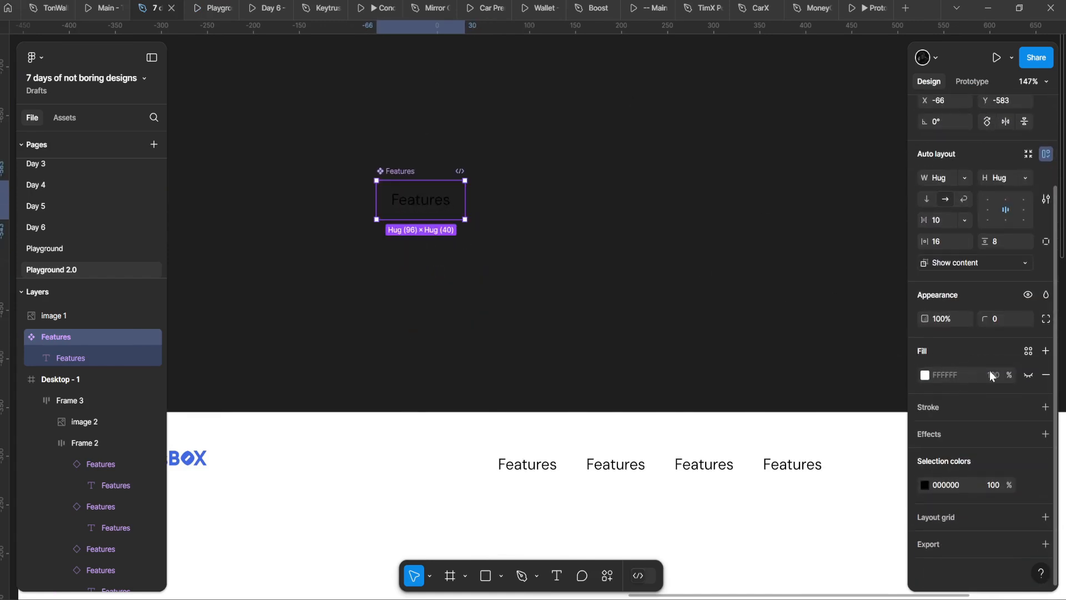
{"action": "left_click", "coordinate": [1045, 352]}
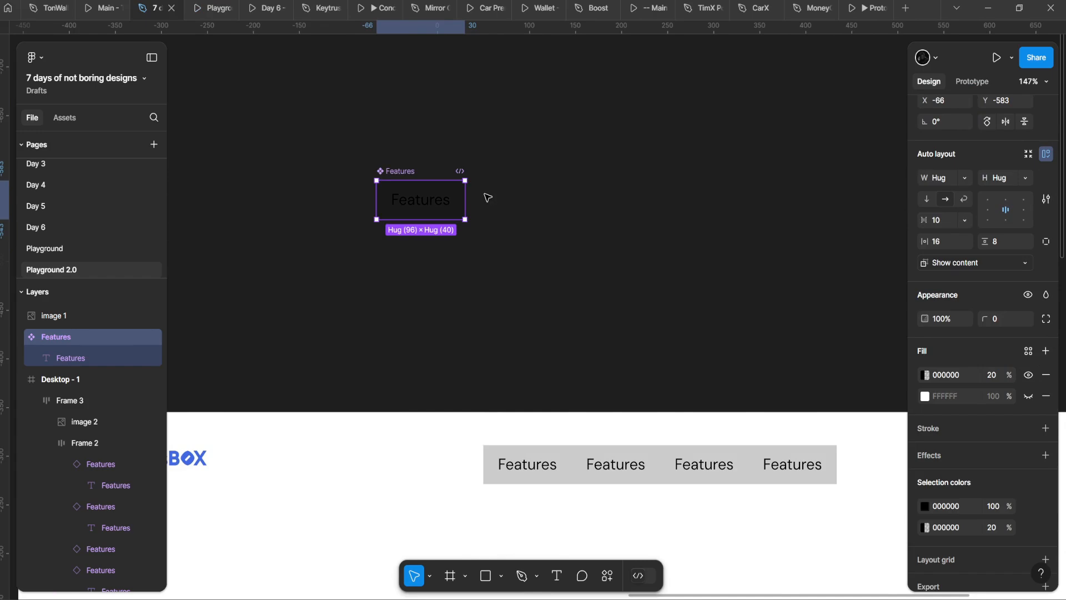
{"action": "key", "text": "ctrl+z"}
{"action": "scroll", "coordinate": [364, 198], "scroll_direction": "down", "scroll_amount": 4}
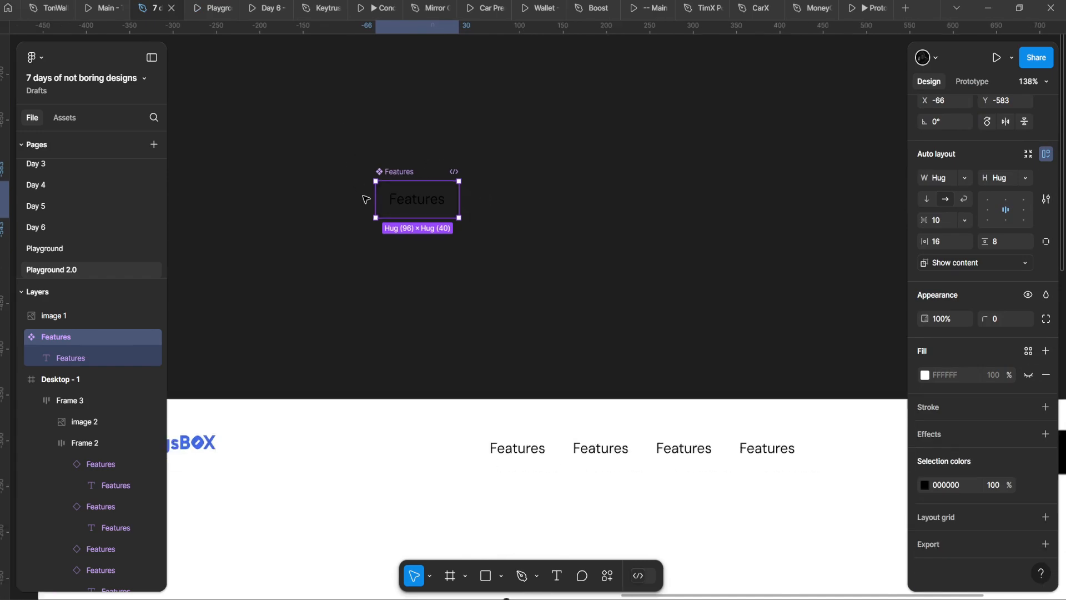
Step: Inspect the SavingsBOX logo image and its parent header frame
{"action": "left_click_drag", "start_coordinate": [186, 390], "coordinate": [371, 261]}
{"action": "double_click", "coordinate": [416, 250]}
{"action": "scroll", "coordinate": [414, 248], "scroll_direction": "up", "scroll_amount": 2}
{"action": "key", "text": "shift+Return"}
{"action": "double_click", "coordinate": [414, 248]}
{"action": "scroll", "coordinate": [417, 248], "scroll_direction": "up", "scroll_amount": 3}
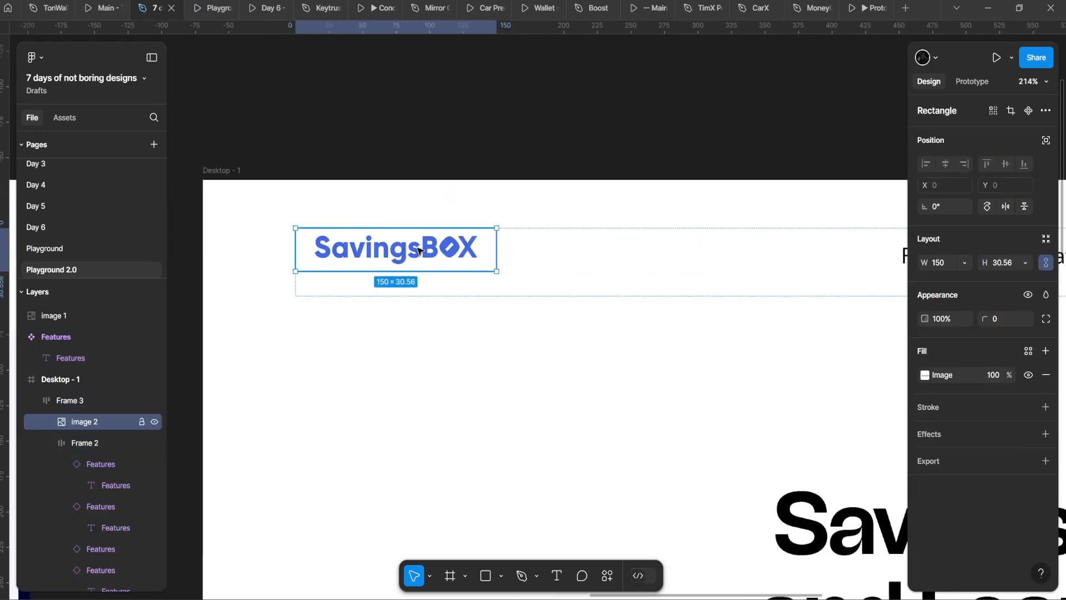
{"action": "scroll", "coordinate": [460, 270], "scroll_direction": "down", "scroll_amount": 5}
{"action": "left_click_drag", "start_coordinate": [487, 306], "coordinate": [310, 286]}
{"action": "scroll", "coordinate": [453, 89], "scroll_direction": "up", "scroll_amount": 1}
Step: Move the Features component down near the page and add a second variant, Variant2
{"action": "left_click", "coordinate": [447, 92]}
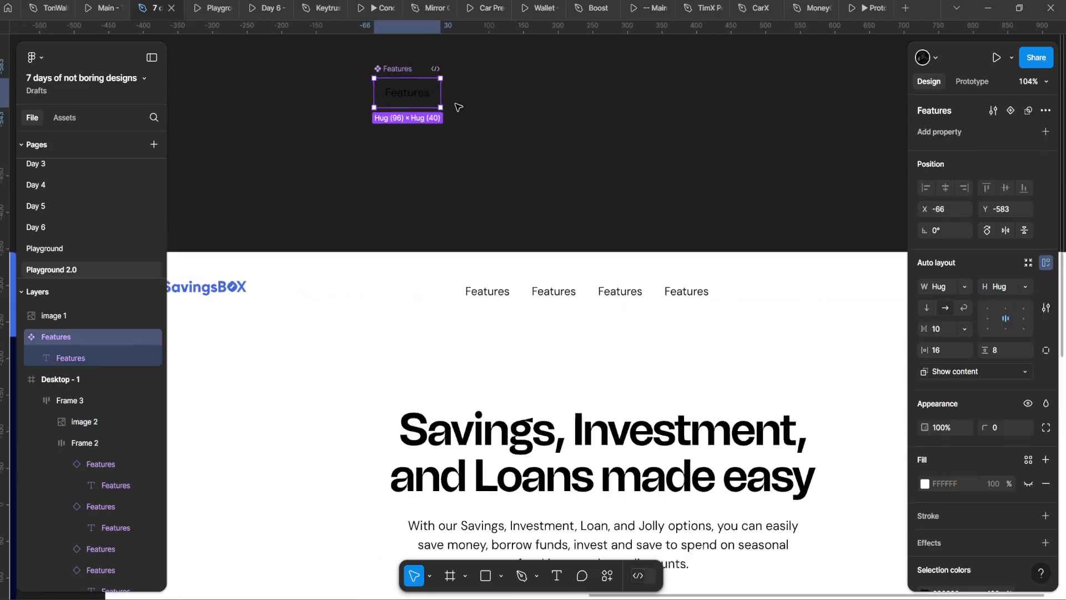
{"action": "scroll", "coordinate": [459, 101], "scroll_direction": "up", "scroll_amount": 2}
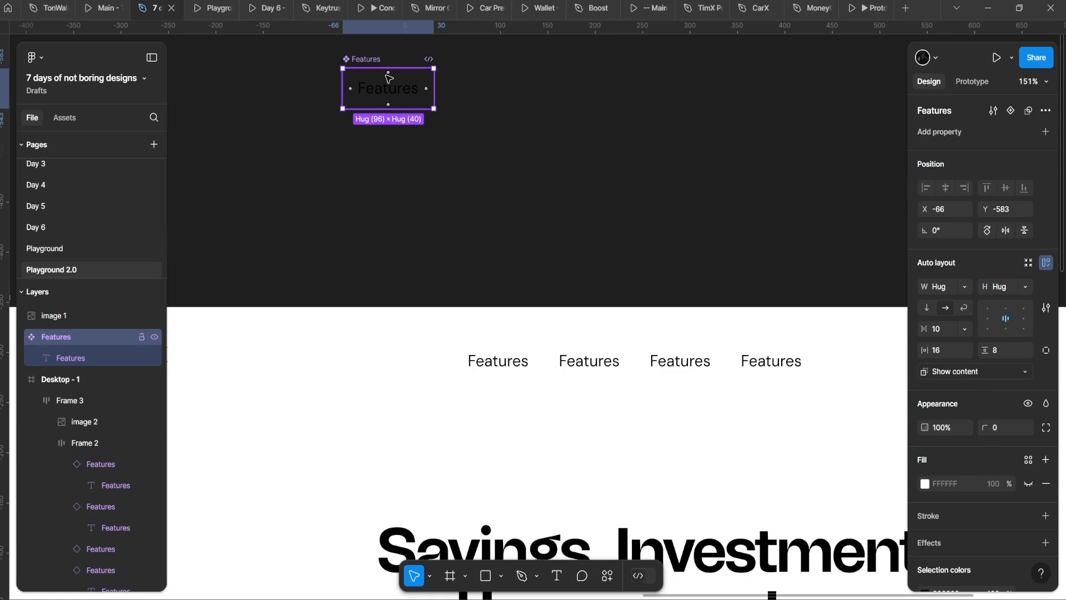
{"action": "left_click_drag", "start_coordinate": [389, 88], "coordinate": [391, 170]}
{"action": "scroll", "coordinate": [404, 177], "scroll_direction": "up", "scroll_amount": 1}
{"action": "scroll", "coordinate": [435, 169], "scroll_direction": "up", "scroll_amount": 1}
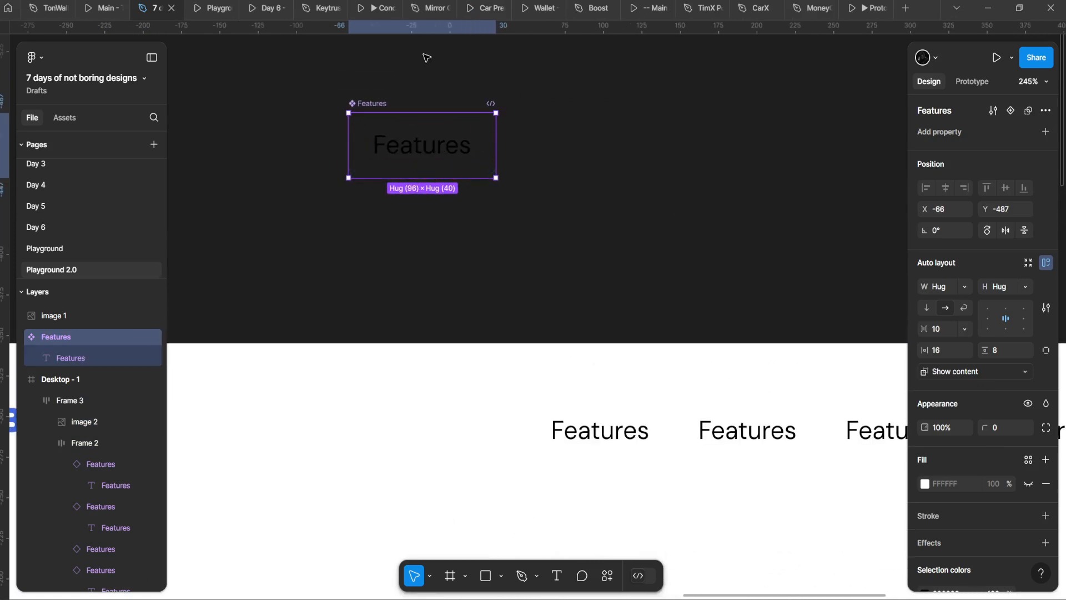
{"action": "left_click", "coordinate": [1012, 112]}
Step: Give Variant2 a light grey fill and a corner radius of 8
{"action": "left_click", "coordinate": [1028, 504]}
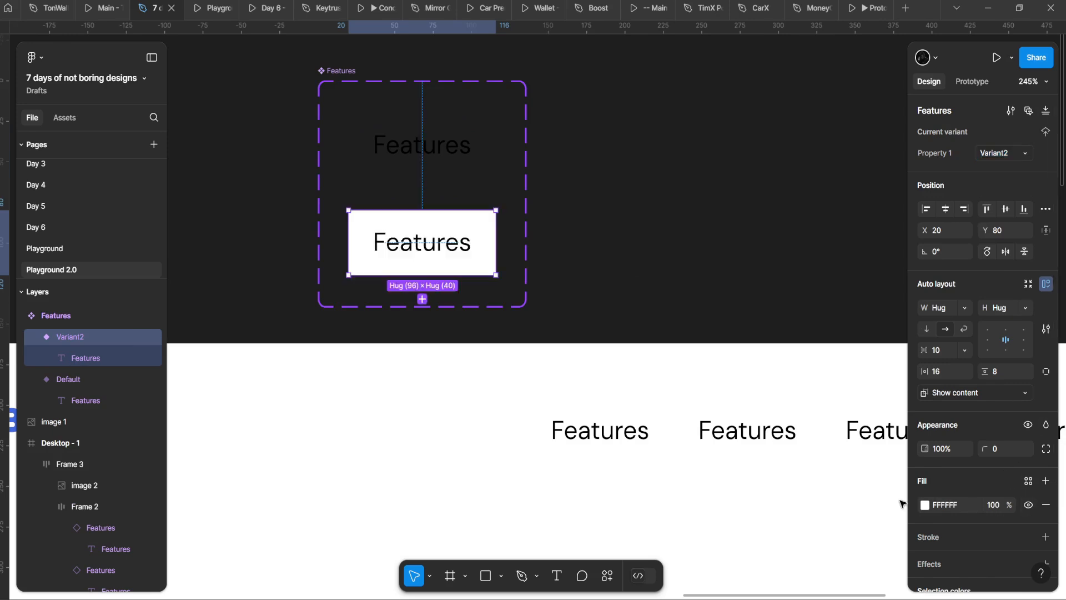
{"action": "left_click", "coordinate": [925, 505]}
{"action": "left_click_drag", "start_coordinate": [769, 301], "coordinate": [745, 301]}
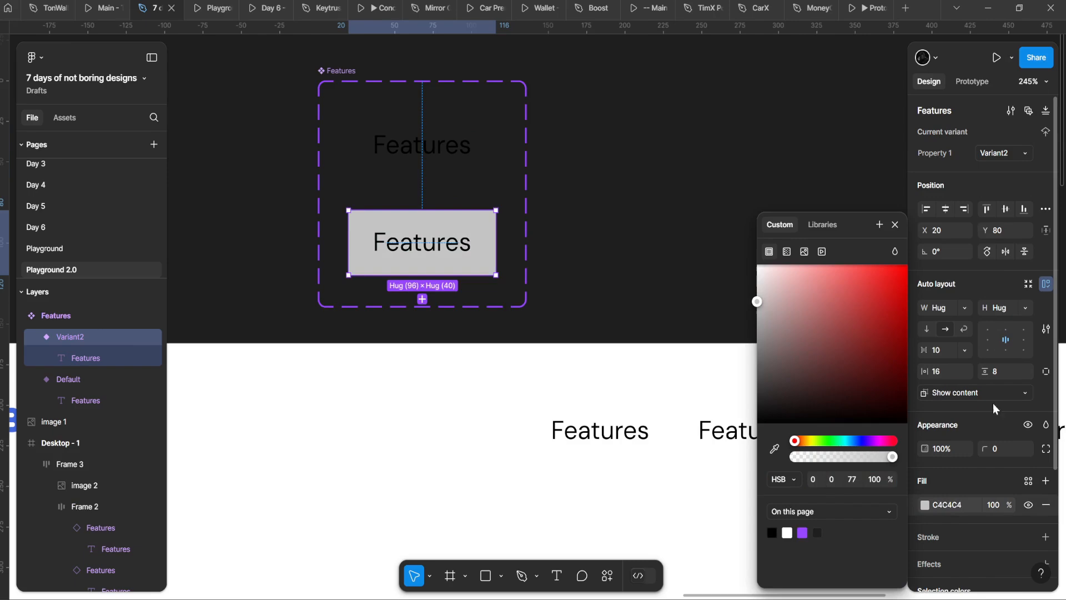
{"action": "left_click", "coordinate": [1001, 449]}
{"action": "type", "text": "8"}
{"action": "key", "text": "Return"}
{"action": "left_click", "coordinate": [452, 293]}
{"action": "scroll", "coordinate": [471, 206], "scroll_direction": "down", "scroll_amount": 4}
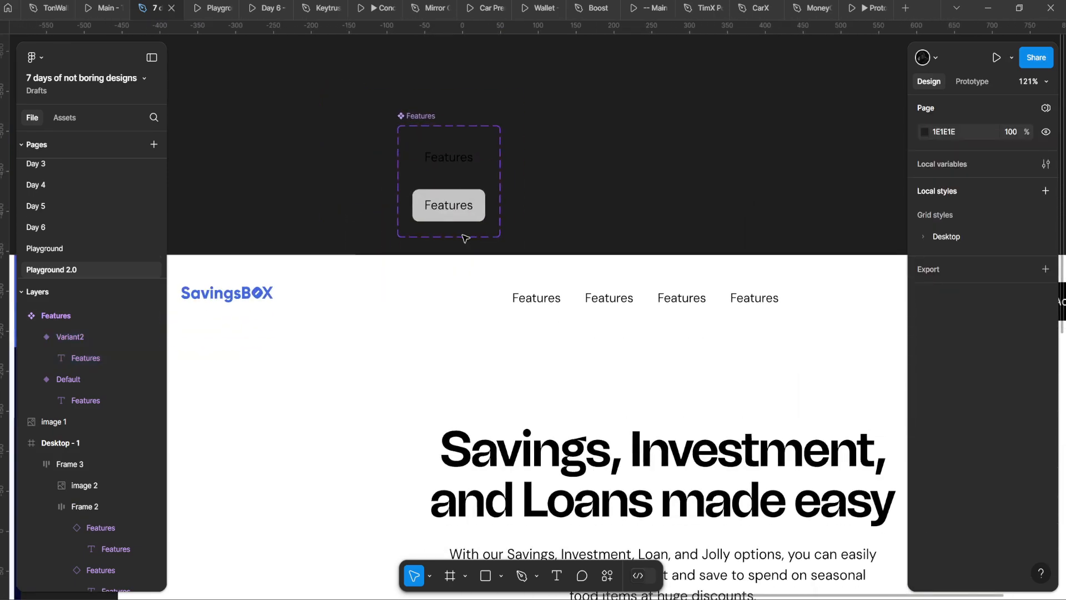
Step: Turn Variant2's Features text grey
{"action": "double_click", "coordinate": [455, 209]}
{"action": "scroll", "coordinate": [532, 284], "scroll_direction": "down", "scroll_amount": 3}
{"action": "scroll", "coordinate": [552, 226], "scroll_direction": "up", "scroll_amount": 4}
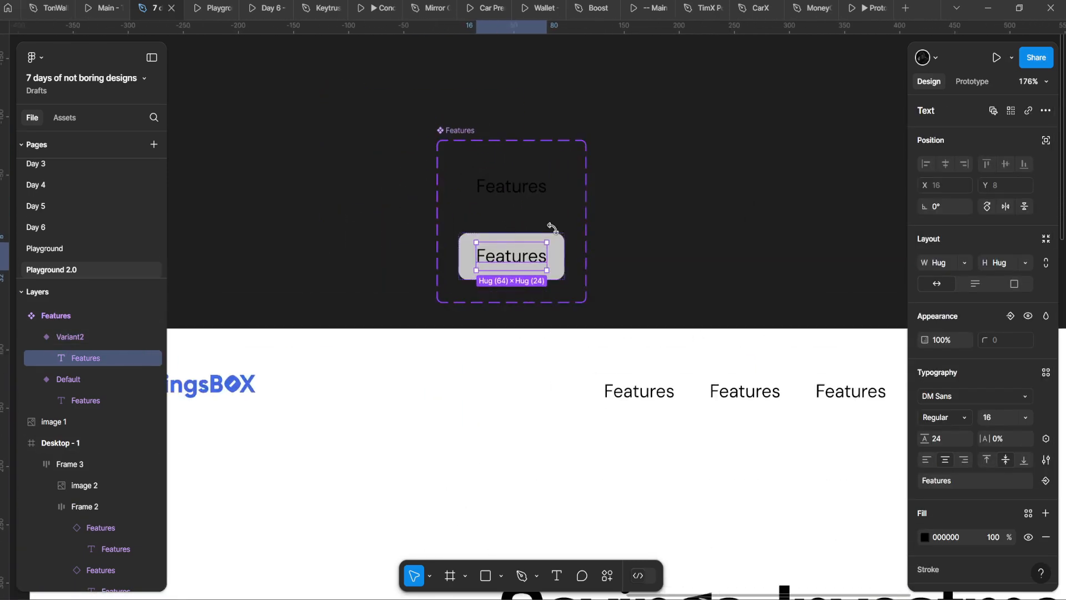
{"action": "left_click", "coordinate": [561, 251]}
{"action": "left_click_drag", "start_coordinate": [561, 252], "coordinate": [497, 222]}
{"action": "double_click", "coordinate": [479, 224]}
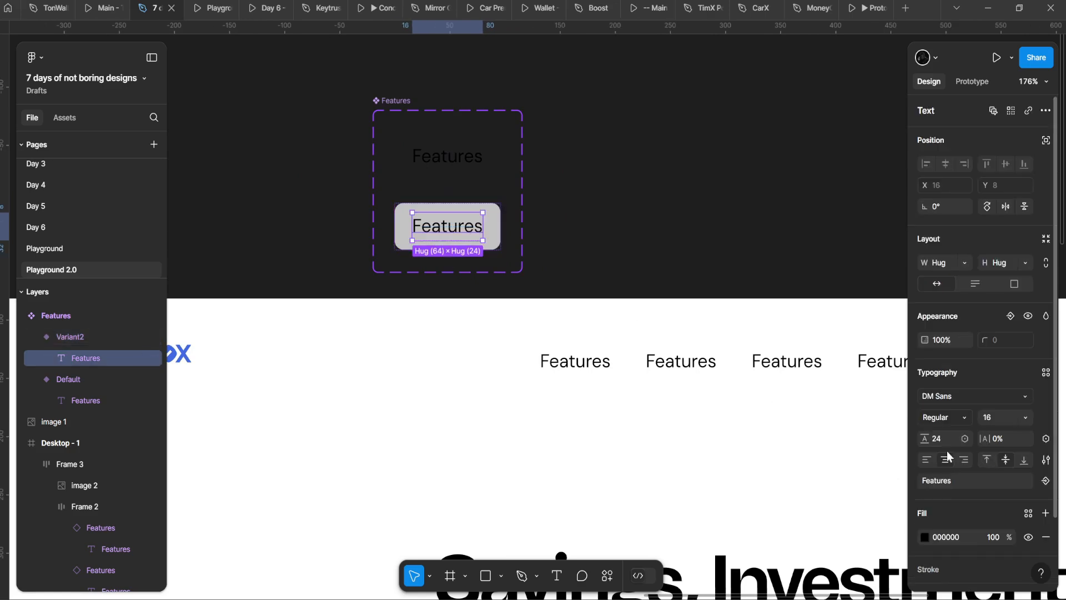
{"action": "left_click", "coordinate": [928, 533]}
{"action": "left_click_drag", "start_coordinate": [790, 369], "coordinate": [737, 366]}
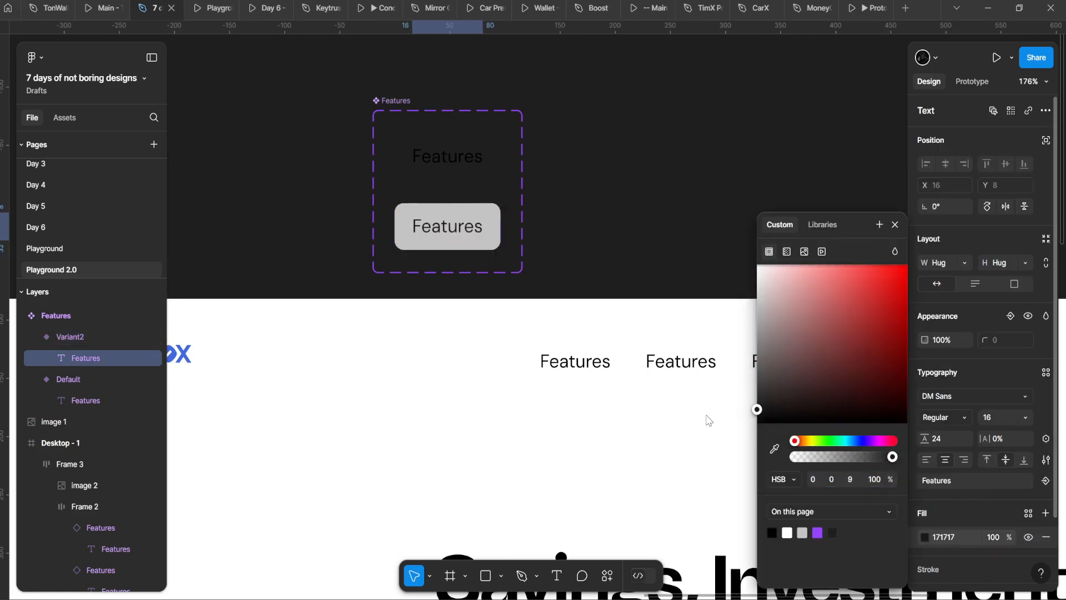
Step: Turn the Default variant's Features text grey 6E6E6E
{"action": "left_click", "coordinate": [482, 169]}
{"action": "left_click", "coordinate": [925, 537]}
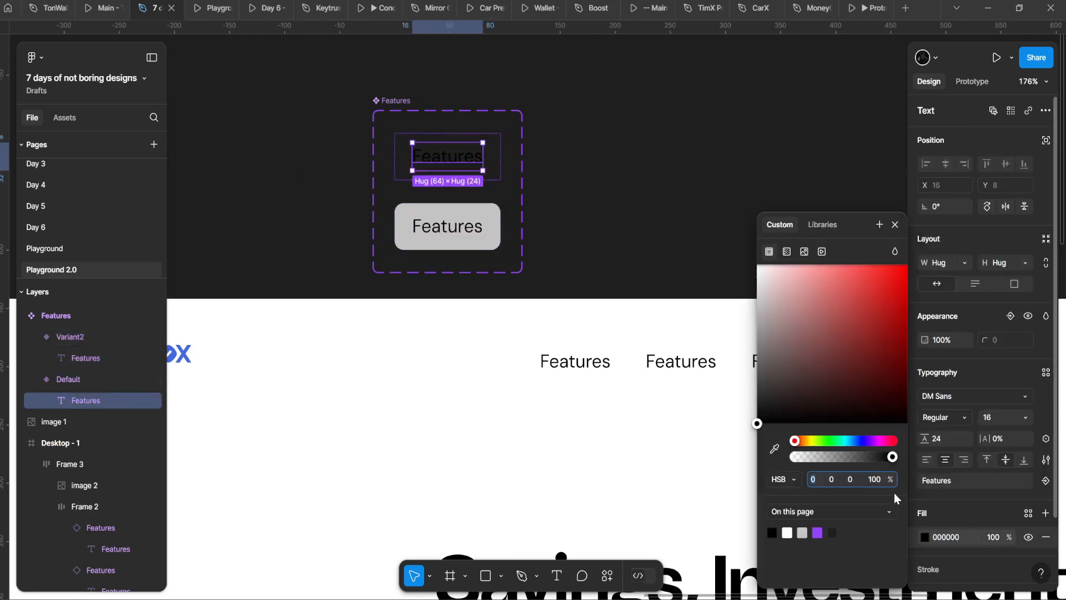
{"action": "left_click_drag", "start_coordinate": [777, 400], "coordinate": [533, 348]}
{"action": "scroll", "coordinate": [674, 368], "scroll_direction": "down", "scroll_amount": 4}
{"action": "scroll", "coordinate": [514, 355], "scroll_direction": "up", "scroll_amount": 3}
{"action": "left_click_drag", "start_coordinate": [764, 372], "coordinate": [740, 362]}
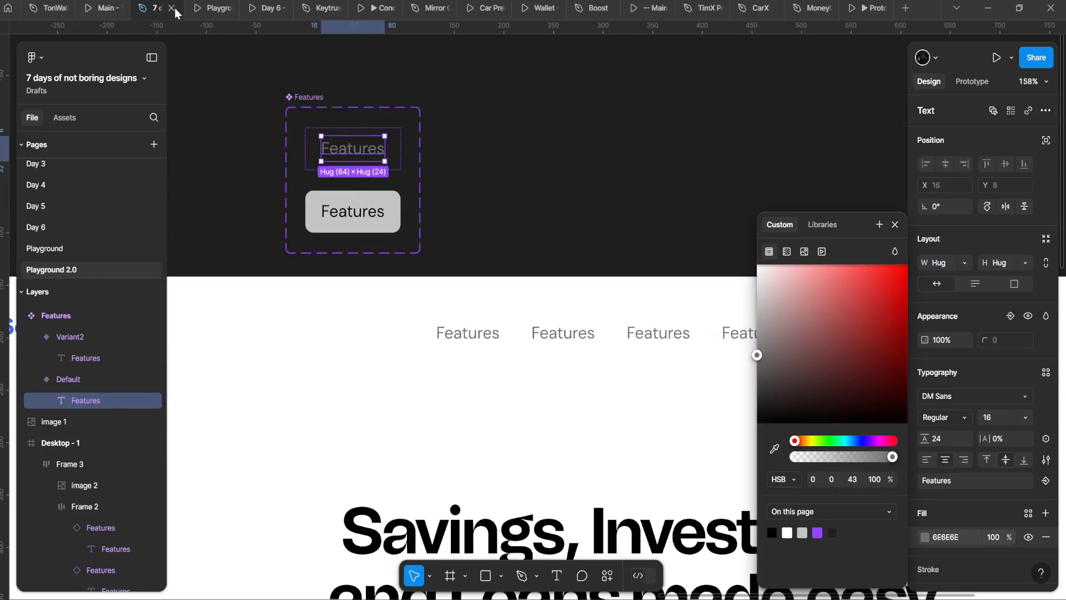
{"action": "left_click", "coordinate": [244, 83]}
Step: Inspect the greyed Features links in the header's menu
{"action": "scroll", "coordinate": [386, 209], "scroll_direction": "down", "scroll_amount": 5}
{"action": "left_click_drag", "start_coordinate": [384, 241], "coordinate": [376, 202]}
{"action": "scroll", "coordinate": [411, 245], "scroll_direction": "up", "scroll_amount": 2}
{"action": "left_click", "coordinate": [452, 310]}
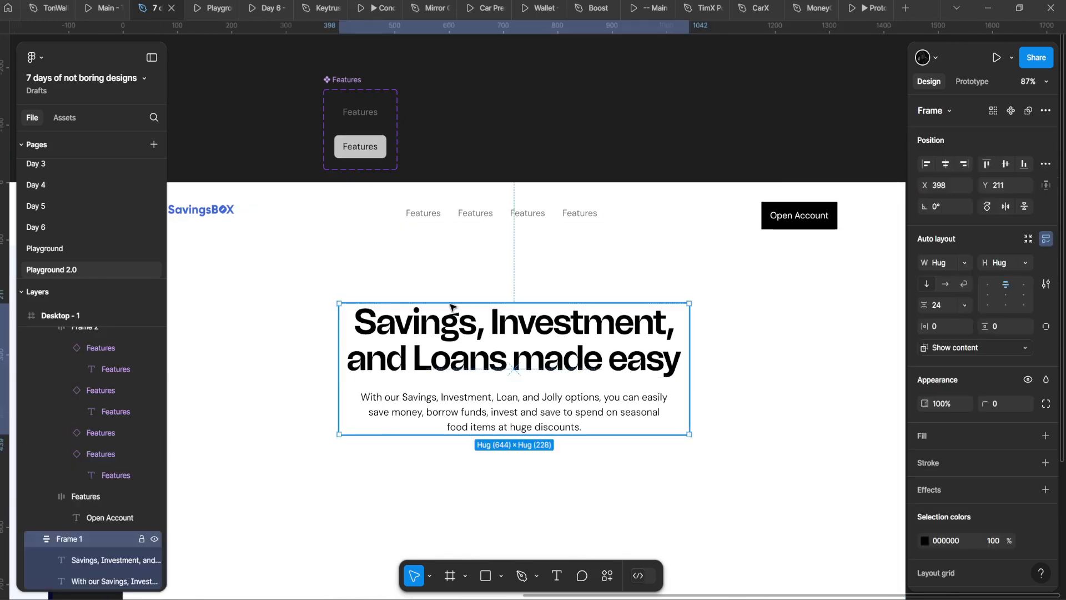
{"action": "double_click", "coordinate": [462, 216]}
{"action": "double_click", "coordinate": [464, 216]}
{"action": "left_click", "coordinate": [303, 74]}
{"action": "scroll", "coordinate": [307, 74], "scroll_direction": "up", "scroll_amount": 2}
Step: Preview the grey nav links in the prototype and bring the desktop frame back into view
{"action": "left_click", "coordinate": [214, 8]}
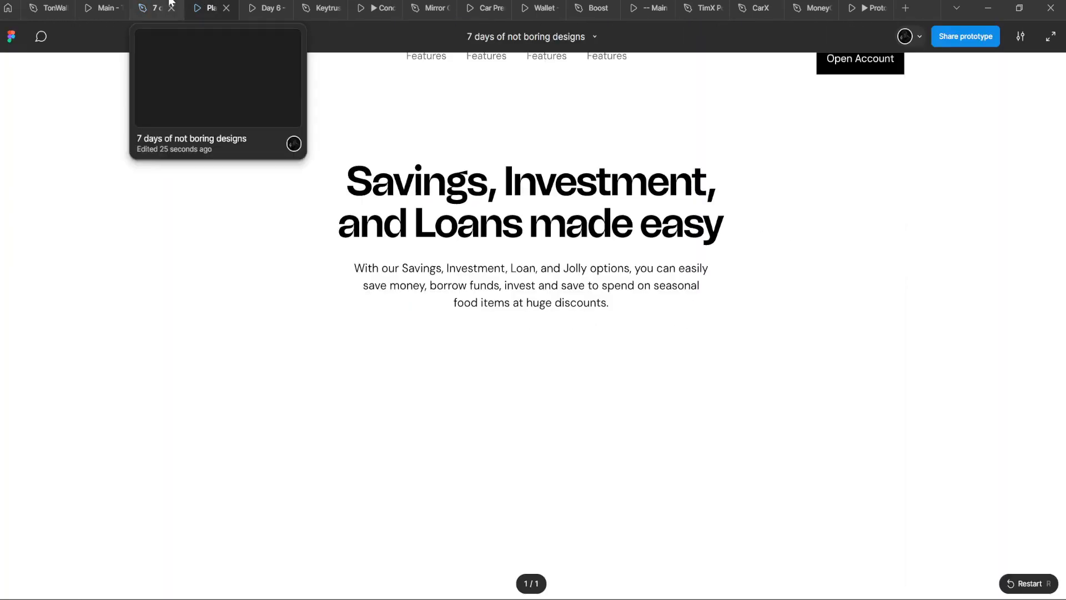
{"action": "left_click", "coordinate": [156, 8]}
{"action": "left_click", "coordinate": [214, 8]}
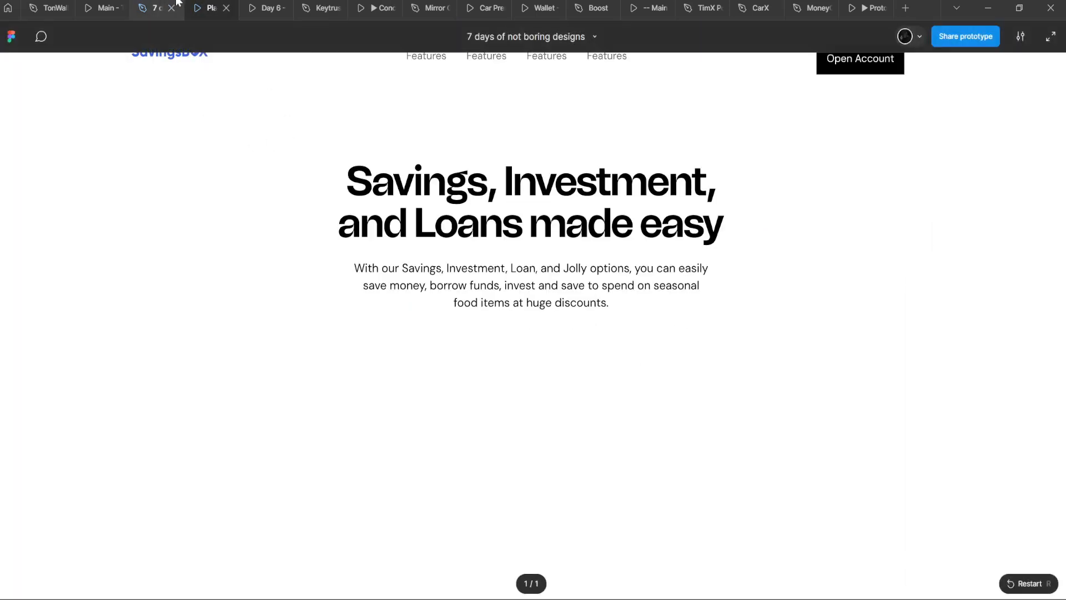
{"action": "left_click", "coordinate": [156, 8]}
{"action": "left_click", "coordinate": [455, 303]}
{"action": "left_click_drag", "start_coordinate": [454, 303], "coordinate": [503, 239]}
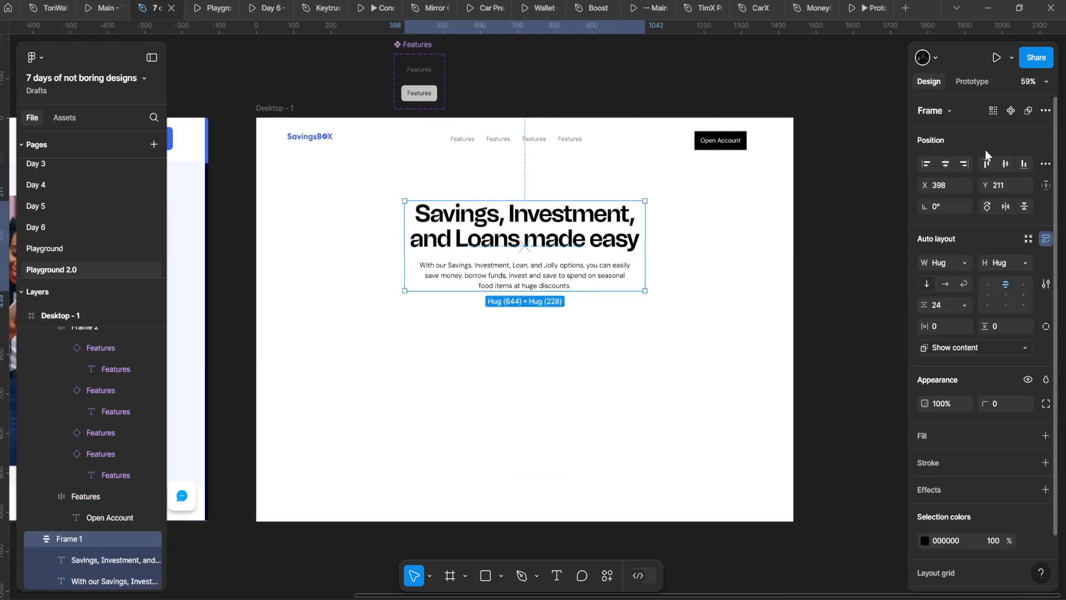
Step: Round the Open Account button into a pill with corner radius 58
{"action": "scroll", "coordinate": [658, 263], "scroll_direction": "down", "scroll_amount": 5}
{"action": "scroll", "coordinate": [664, 305], "scroll_direction": "up", "scroll_amount": 5}
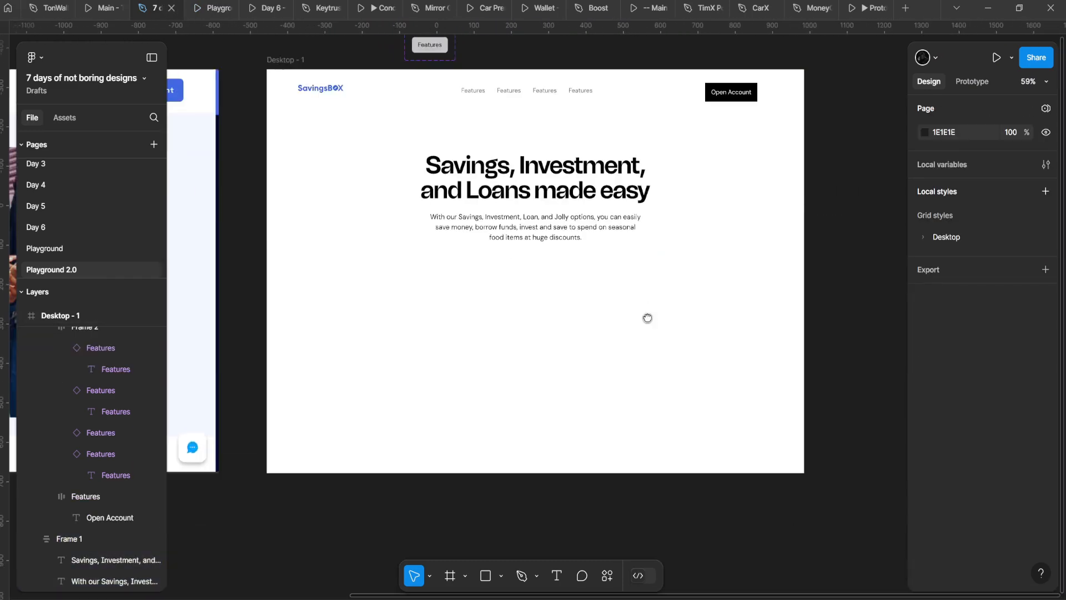
{"action": "scroll", "coordinate": [615, 185], "scroll_direction": "down", "scroll_amount": 5}
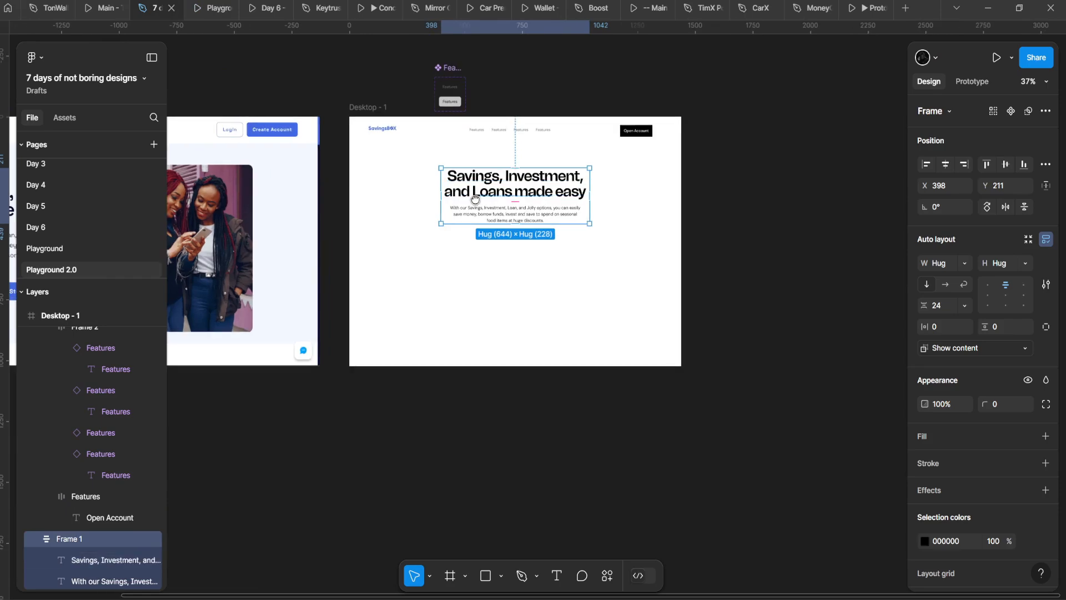
{"action": "scroll", "coordinate": [574, 166], "scroll_direction": "up", "scroll_amount": 4}
{"action": "scroll", "coordinate": [579, 175], "scroll_direction": "up", "scroll_amount": 4}
{"action": "double_click", "coordinate": [751, 61]}
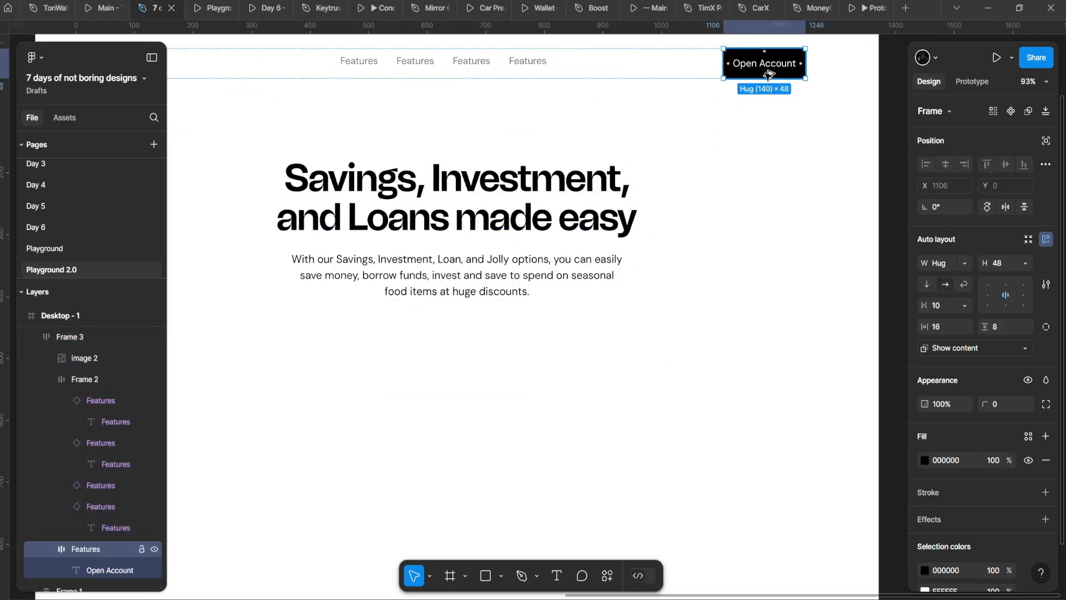
{"action": "left_click_drag", "start_coordinate": [766, 72], "coordinate": [464, 377], "text": "alt"}
{"action": "key", "text": "ctrl+z"}
{"action": "scroll", "coordinate": [628, 187], "scroll_direction": "up", "scroll_amount": 1}
{"action": "left_click_drag", "start_coordinate": [627, 188], "coordinate": [556, 288]}
{"action": "scroll", "coordinate": [347, 472], "scroll_direction": "down", "scroll_amount": 5}
{"action": "scroll", "coordinate": [478, 347], "scroll_direction": "up", "scroll_amount": 5}
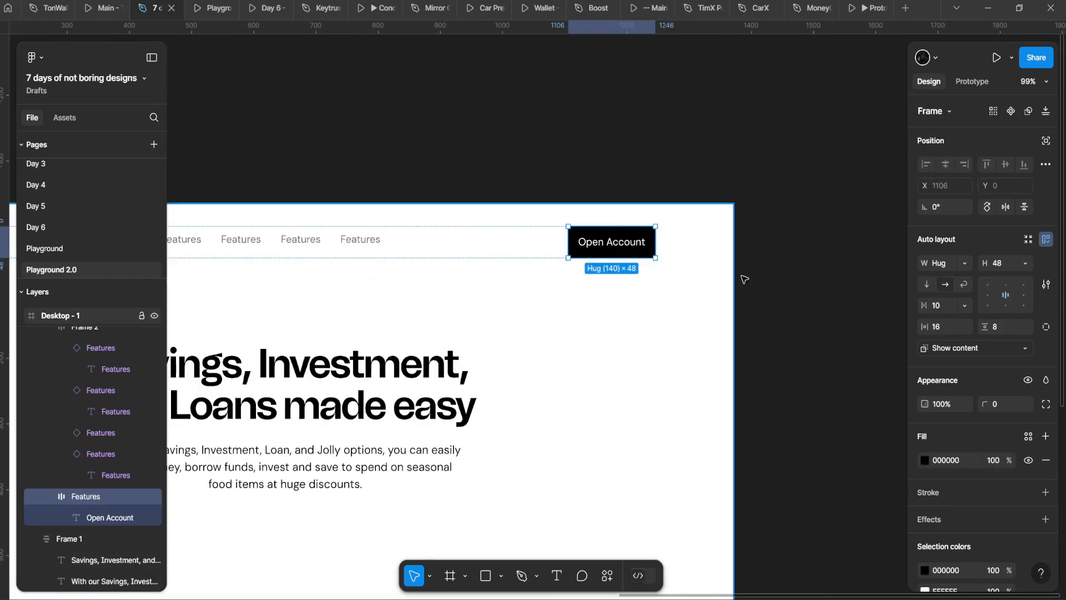
{"action": "left_click_drag", "start_coordinate": [986, 397], "coordinate": [809, 361]}
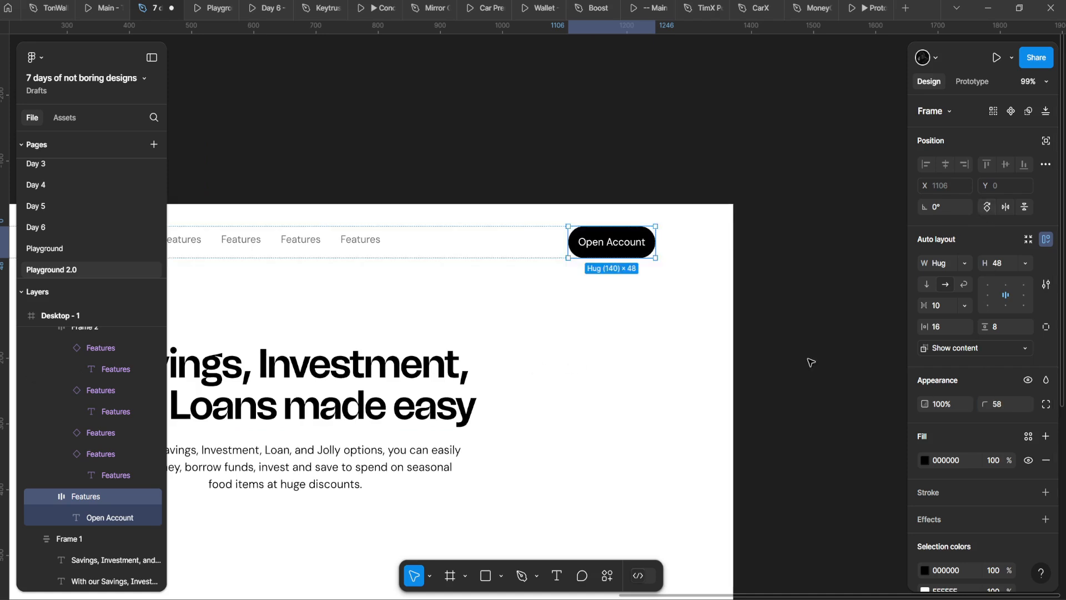
{"action": "scroll", "coordinate": [897, 323], "scroll_direction": "up", "scroll_amount": 4}
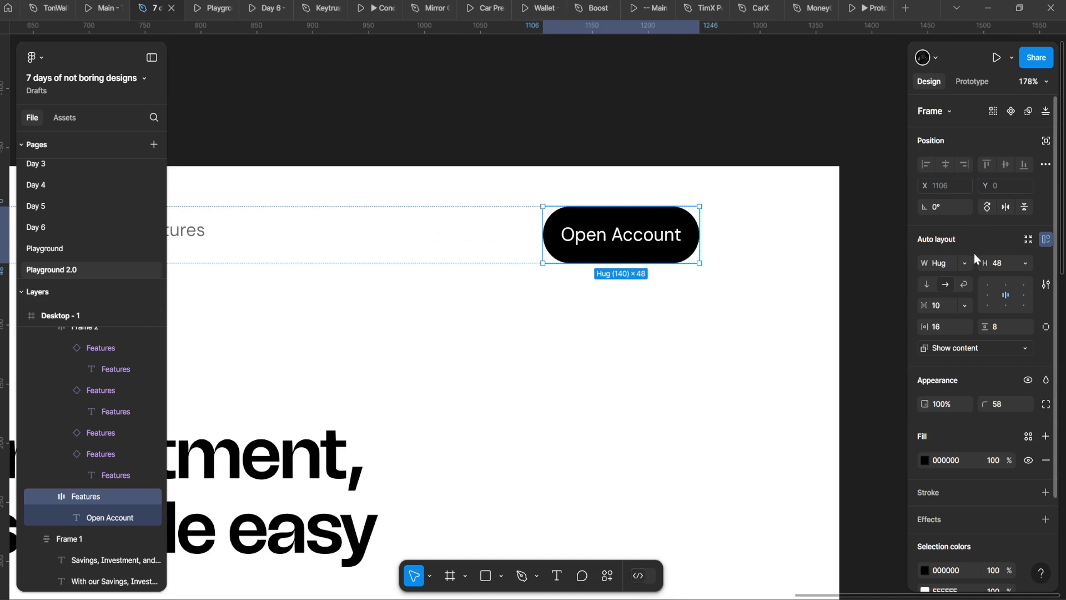
{"action": "left_click", "coordinate": [1012, 263]}
{"action": "key", "text": "Escape"}
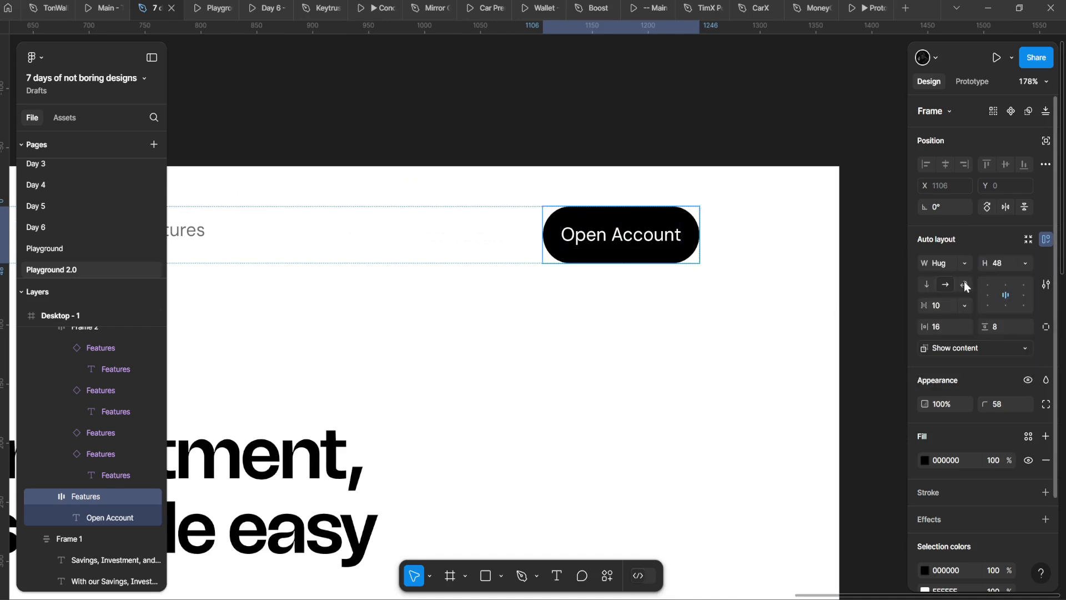
Step: Make the Open Account label DM Sans Medium, widening the button to 142×48
{"action": "left_click", "coordinate": [562, 292]}
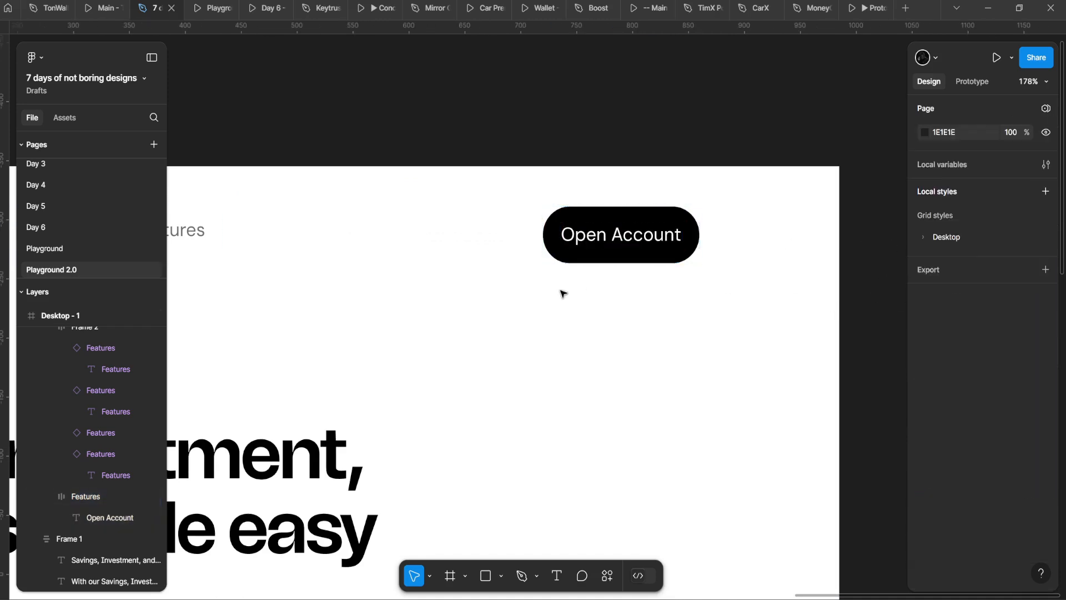
{"action": "double_click", "coordinate": [578, 247]}
{"action": "scroll", "coordinate": [469, 255], "scroll_direction": "down", "scroll_amount": 2}
{"action": "left_click", "coordinate": [562, 243]}
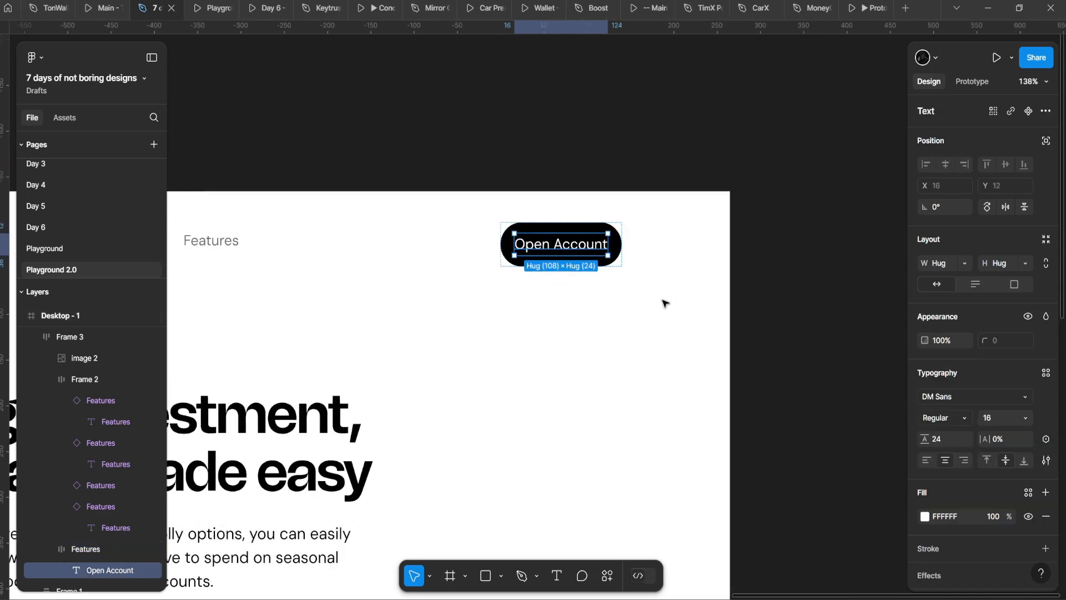
{"action": "left_click", "coordinate": [521, 220]}
{"action": "scroll", "coordinate": [557, 261], "scroll_direction": "down", "scroll_amount": 6}
{"action": "left_click", "coordinate": [475, 334]}
{"action": "left_click_drag", "start_coordinate": [474, 336], "coordinate": [528, 319]}
{"action": "scroll", "coordinate": [611, 243], "scroll_direction": "up", "scroll_amount": 6}
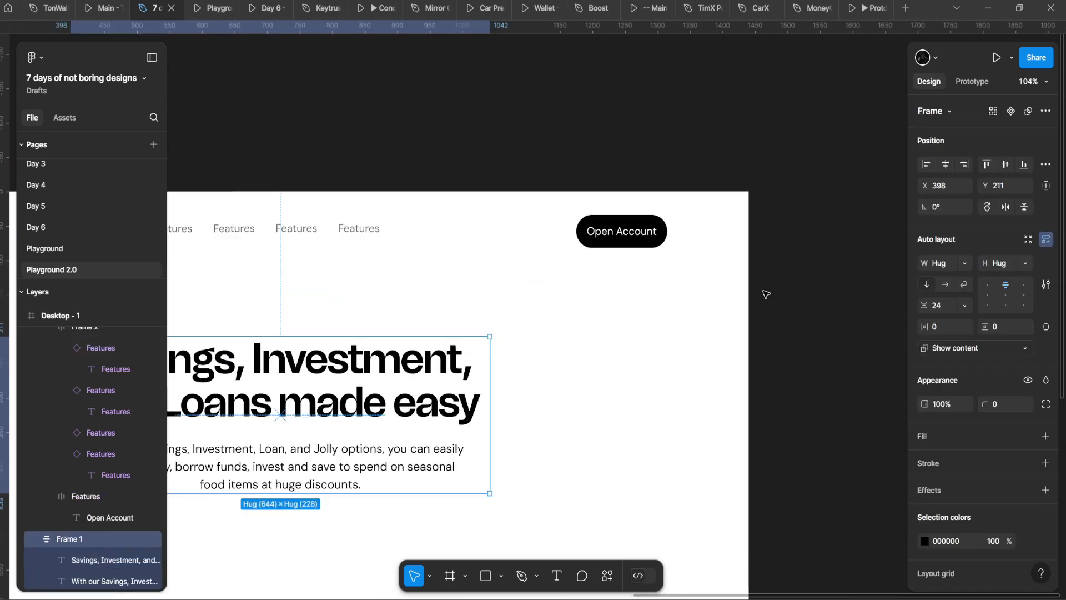
{"action": "left_click", "coordinate": [631, 234]}
{"action": "left_click", "coordinate": [632, 234]}
{"action": "left_click", "coordinate": [944, 431]}
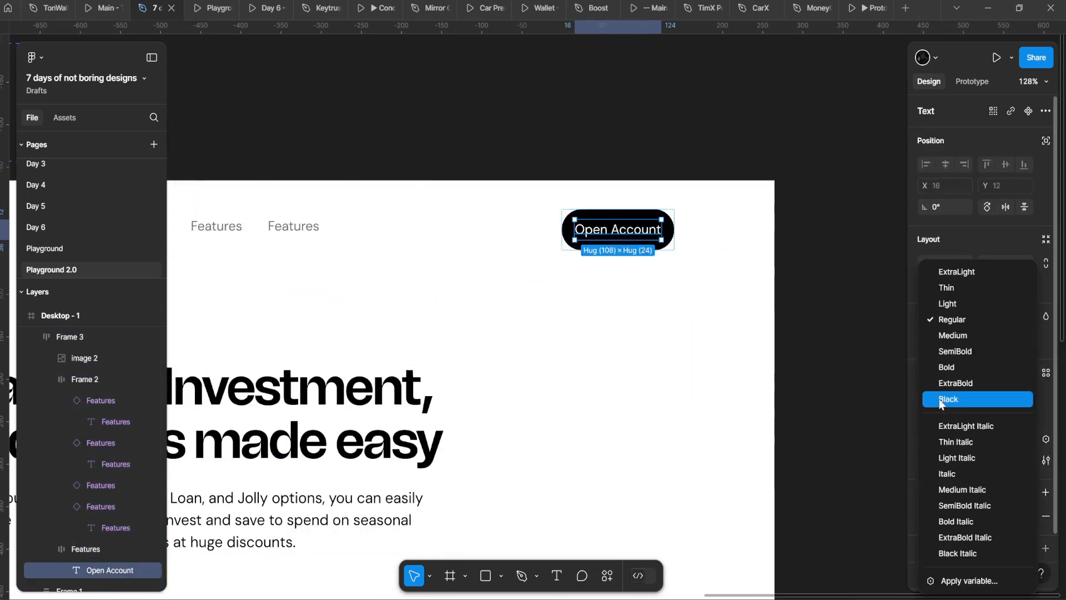
{"action": "left_click", "coordinate": [955, 336]}
Step: Duplicate the Open Account button with Ctrl+D, placing a copy at X 1534
{"action": "scroll", "coordinate": [478, 316], "scroll_direction": "down", "scroll_amount": 4}
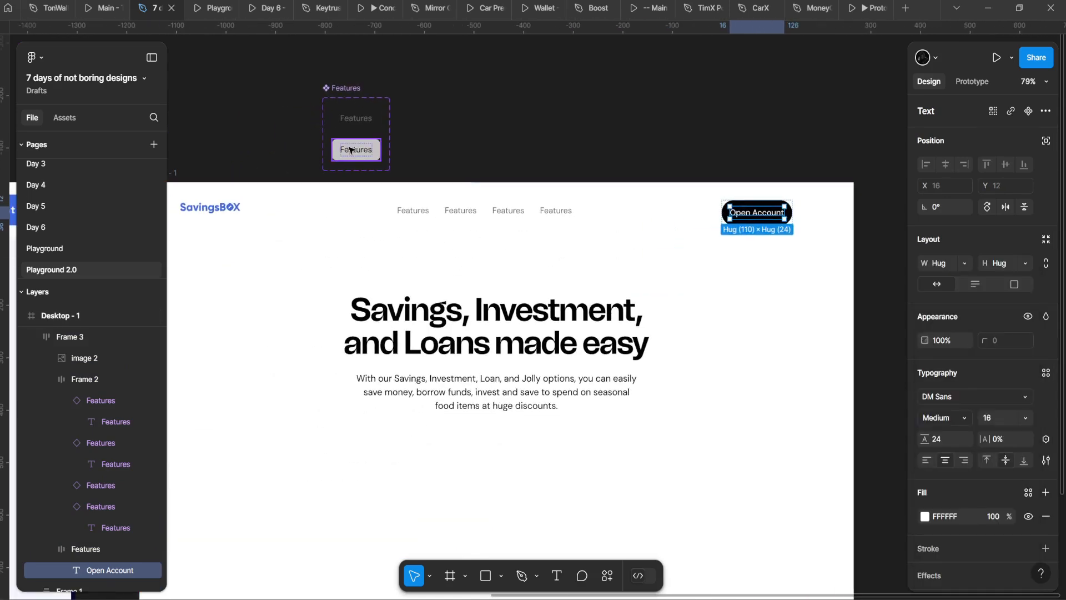
{"action": "double_click", "coordinate": [351, 150]}
{"action": "scroll", "coordinate": [354, 148], "scroll_direction": "up", "scroll_amount": 3}
{"action": "scroll", "coordinate": [564, 233], "scroll_direction": "down", "scroll_amount": 3}
{"action": "left_click_drag", "start_coordinate": [800, 237], "coordinate": [654, 226]}
{"action": "double_click", "coordinate": [660, 227]}
{"action": "scroll", "coordinate": [667, 231], "scroll_direction": "up", "scroll_amount": 4}
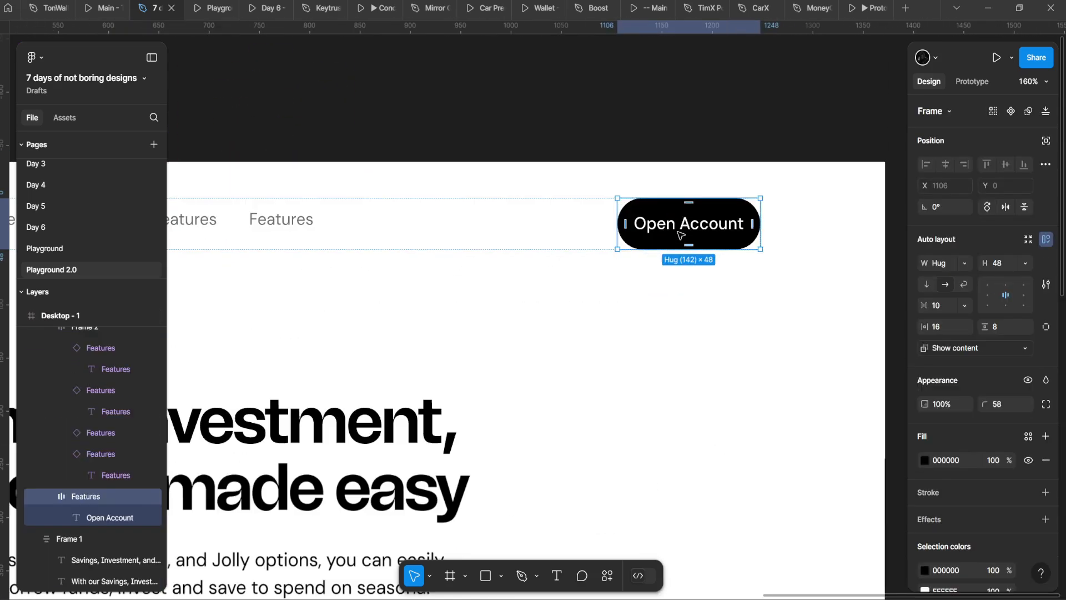
{"action": "scroll", "coordinate": [675, 233], "scroll_direction": "down", "scroll_amount": 4}
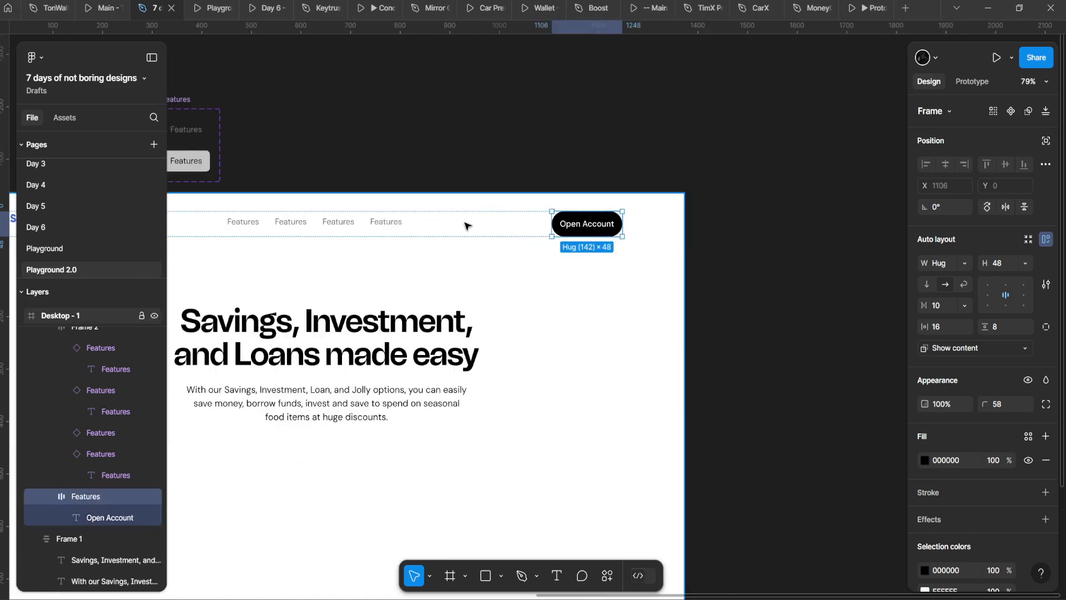
{"action": "key", "text": "ctrl+d"}
{"action": "scroll", "coordinate": [468, 244], "scroll_direction": "down", "scroll_amount": 5}
{"action": "scroll", "coordinate": [313, 244], "scroll_direction": "up", "scroll_amount": 2}
{"action": "left_click_drag", "start_coordinate": [250, 238], "coordinate": [438, 202]}
{"action": "left_click_drag", "start_coordinate": [360, 216], "coordinate": [276, 234]}
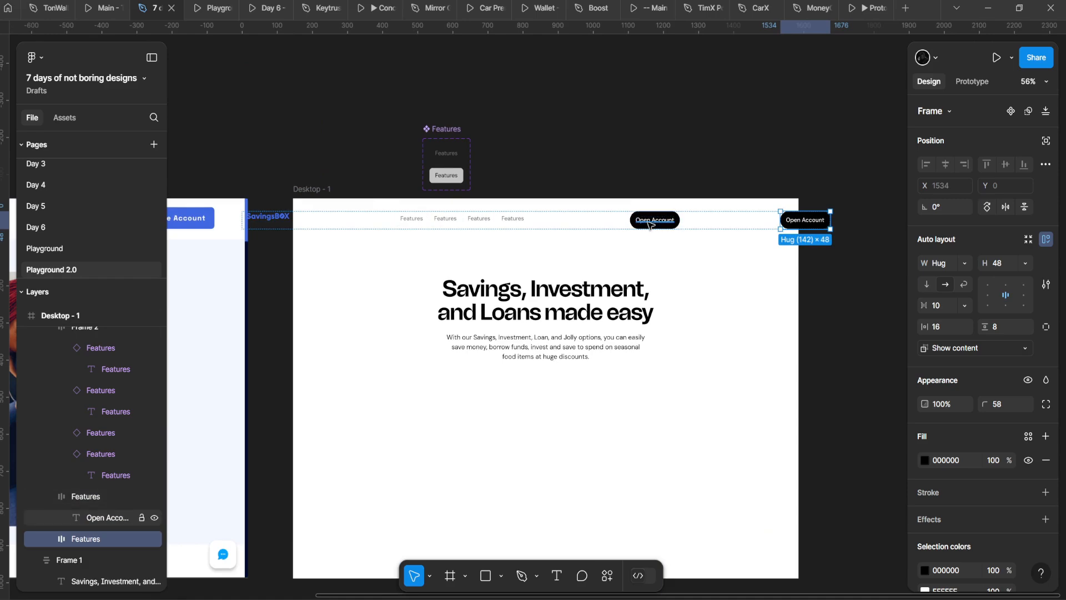
Step: Wrap both Open Account buttons in an auto-layout frame with gap 8 and Hug width
{"action": "scroll", "coordinate": [647, 224], "scroll_direction": "up", "scroll_amount": 3}
{"action": "left_click", "coordinate": [678, 214], "text": "shift"}
{"action": "left_click_drag", "start_coordinate": [678, 212], "coordinate": [505, 276]}
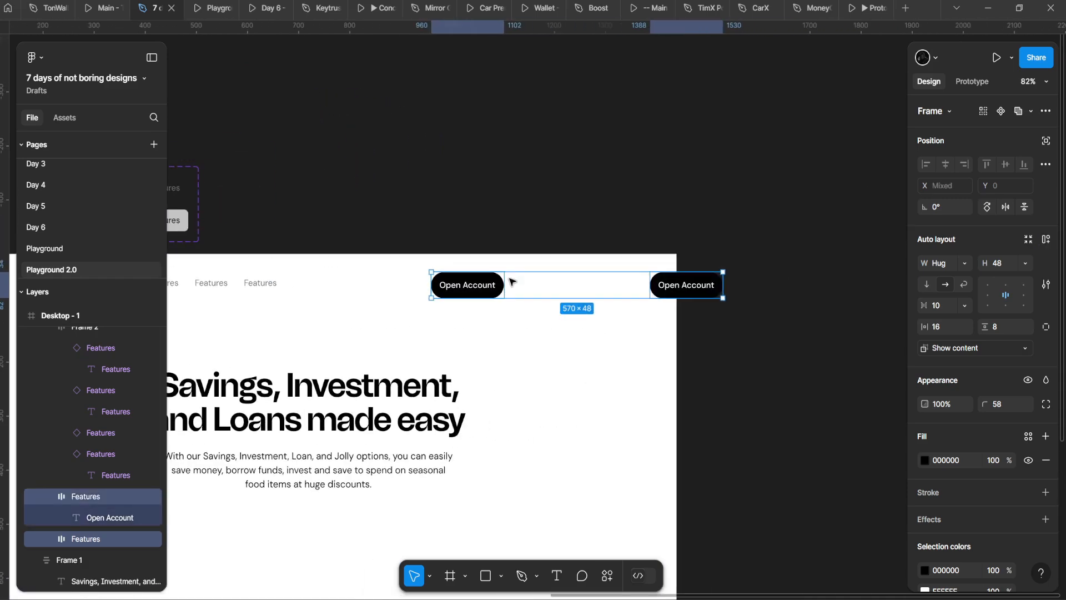
{"action": "key", "text": "shift+a"}
{"action": "type", "text": "8"}
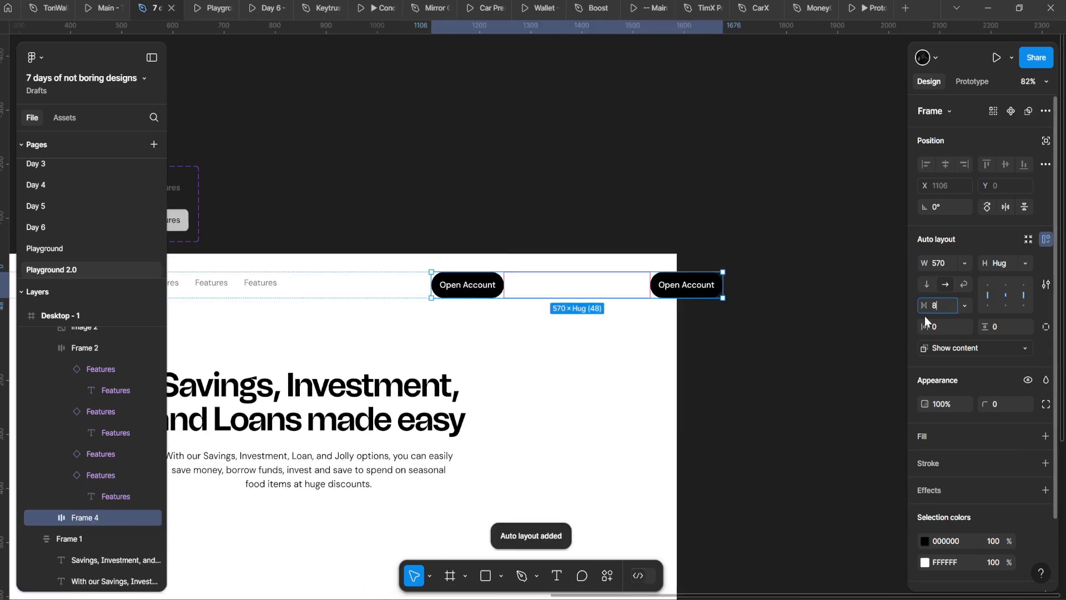
{"action": "key", "text": "Return"}
{"action": "left_click_drag", "start_coordinate": [491, 316], "coordinate": [612, 287]}
{"action": "scroll", "coordinate": [611, 289], "scroll_direction": "left", "scroll_amount": 3}
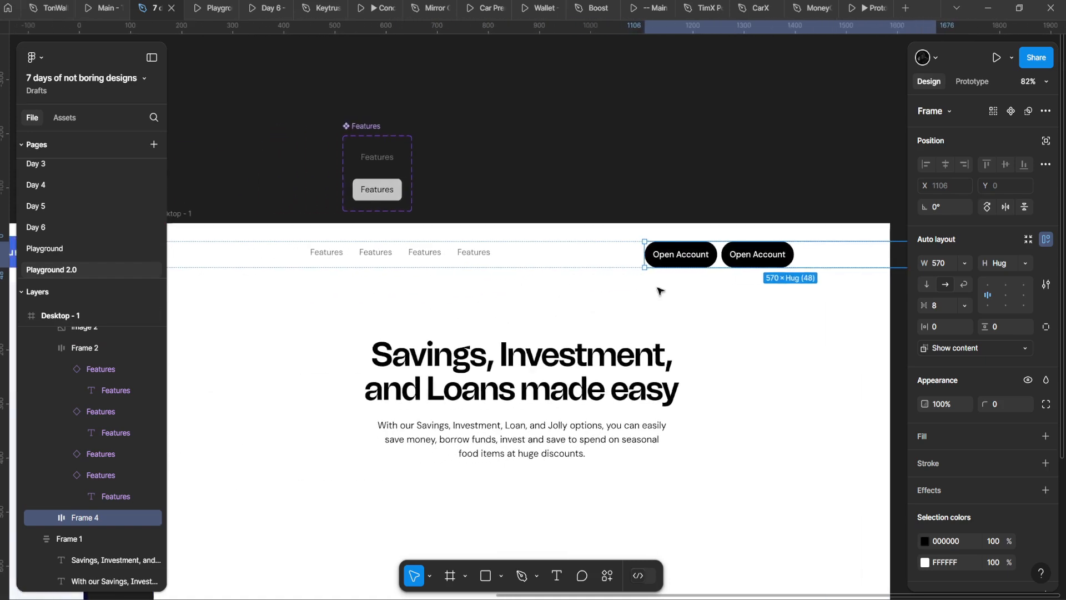
{"action": "scroll", "coordinate": [611, 283], "scroll_direction": "right", "scroll_amount": 6}
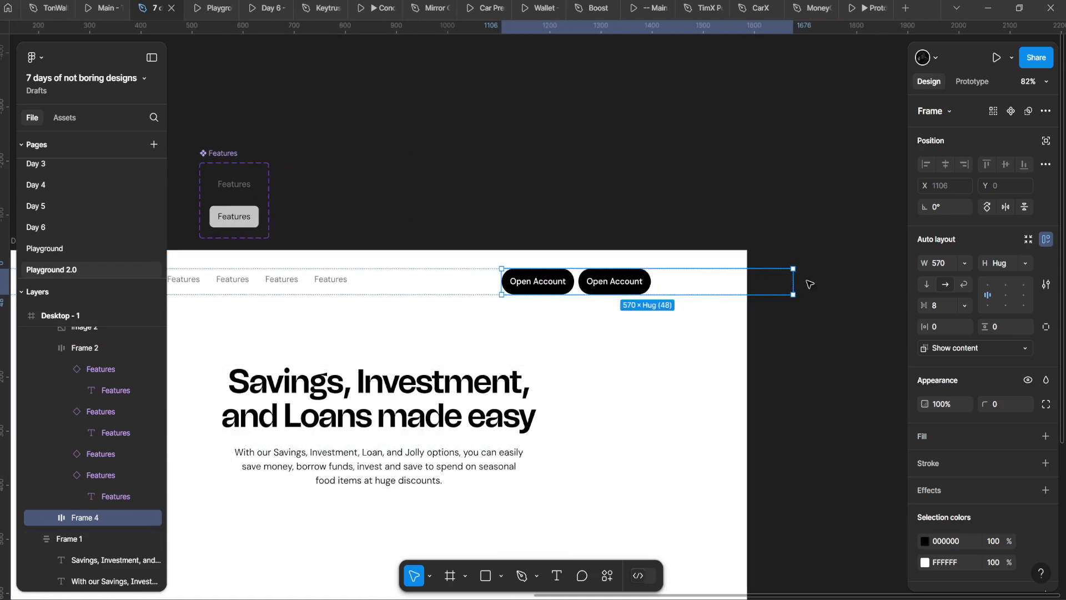
{"action": "left_click", "coordinate": [963, 264]}
{"action": "left_click", "coordinate": [950, 279]}
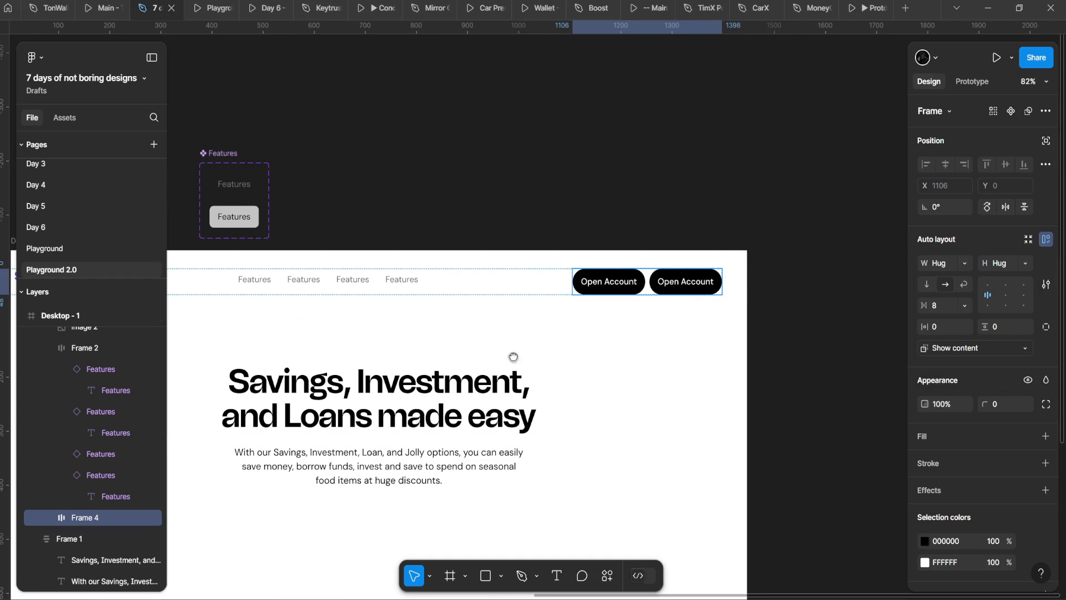
{"action": "scroll", "coordinate": [615, 295], "scroll_direction": "down", "scroll_amount": 2}
{"action": "scroll", "coordinate": [555, 303], "scroll_direction": "down", "scroll_amount": 3}
{"action": "scroll", "coordinate": [532, 308], "scroll_direction": "up", "scroll_amount": 1}
Step: Center header Frame 3, set its spacing to Auto and make it 1290 wide
{"action": "left_click", "coordinate": [528, 307]}
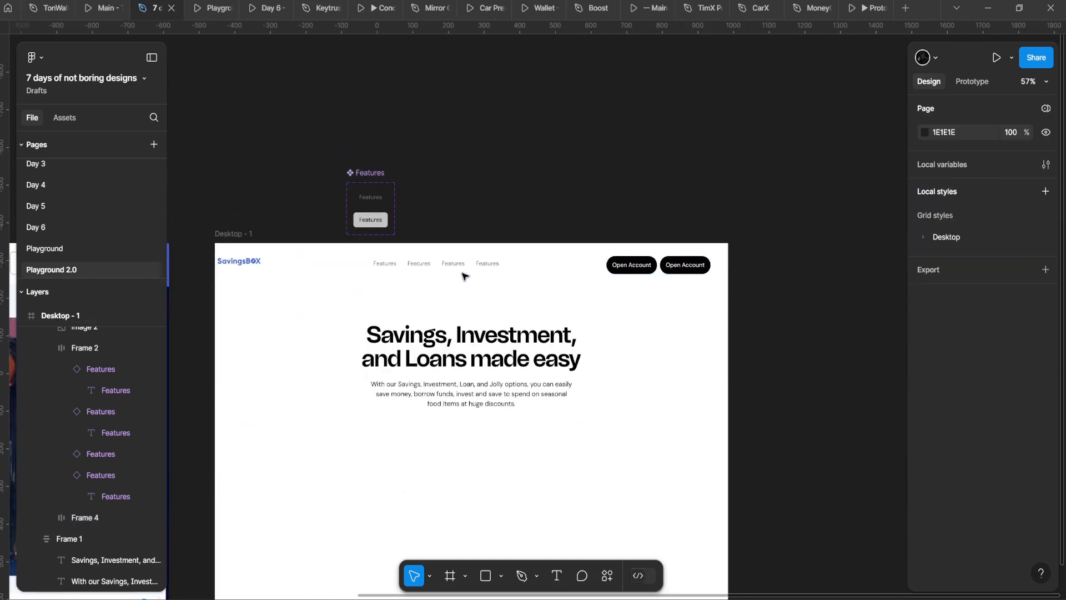
{"action": "left_click", "coordinate": [467, 271]}
{"action": "left_click_drag", "start_coordinate": [483, 272], "coordinate": [501, 272]}
{"action": "left_click", "coordinate": [946, 164]}
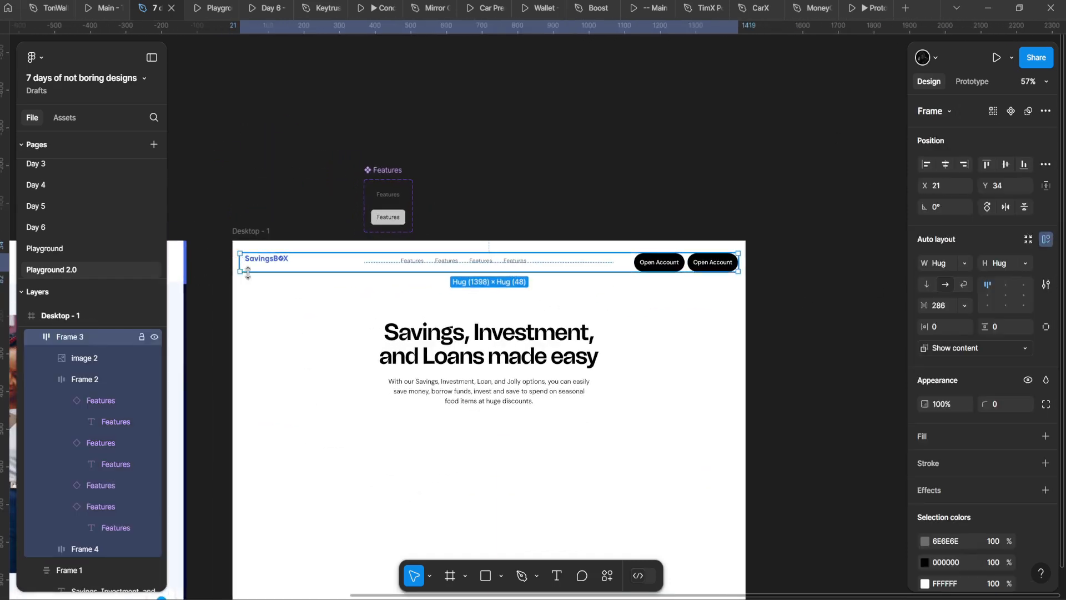
{"action": "scroll", "coordinate": [341, 207], "scroll_direction": "down", "scroll_amount": 3}
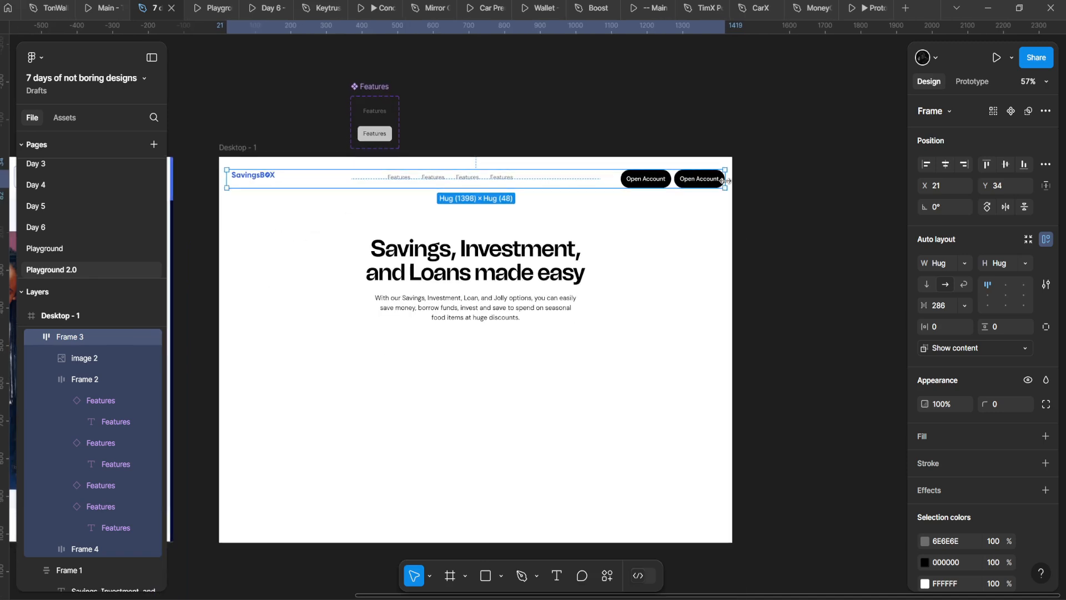
{"action": "left_click", "coordinate": [964, 306]}
{"action": "left_click", "coordinate": [892, 319]}
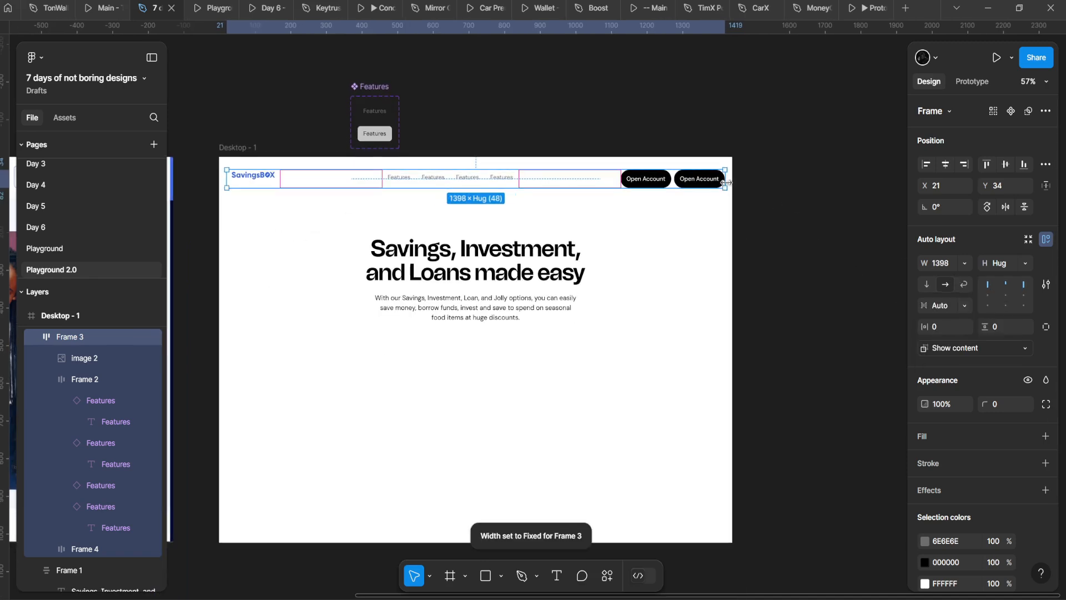
{"action": "mouse_move", "coordinate": [726, 183]}
{"action": "left_mouse_down"}
{"action": "mouse_move", "coordinate": [674, 180]}
{"action": "mouse_move", "coordinate": [702, 180]}
{"action": "left_mouse_up"}
{"action": "scroll", "coordinate": [669, 181], "scroll_direction": "up", "scroll_amount": 2}
Step: Turn the first button into an outlined 'Login' button with black label text
{"action": "double_click", "coordinate": [668, 181]}
{"action": "scroll", "coordinate": [583, 182], "scroll_direction": "up", "scroll_amount": 4}
{"action": "double_click", "coordinate": [672, 181]}
{"action": "key", "text": "shift+x"}
{"action": "scroll", "coordinate": [674, 181], "scroll_direction": "up", "scroll_amount": 1}
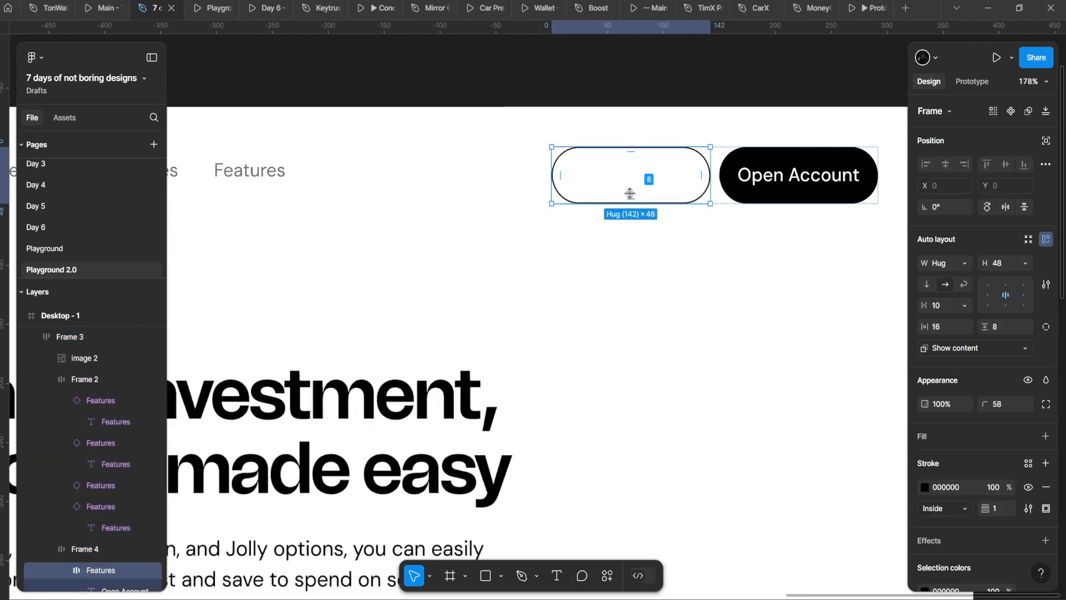
{"action": "double_click", "coordinate": [638, 179]}
{"action": "type", "text": "Lpgi"}
{"action": "key", "text": "ctrl+a"}
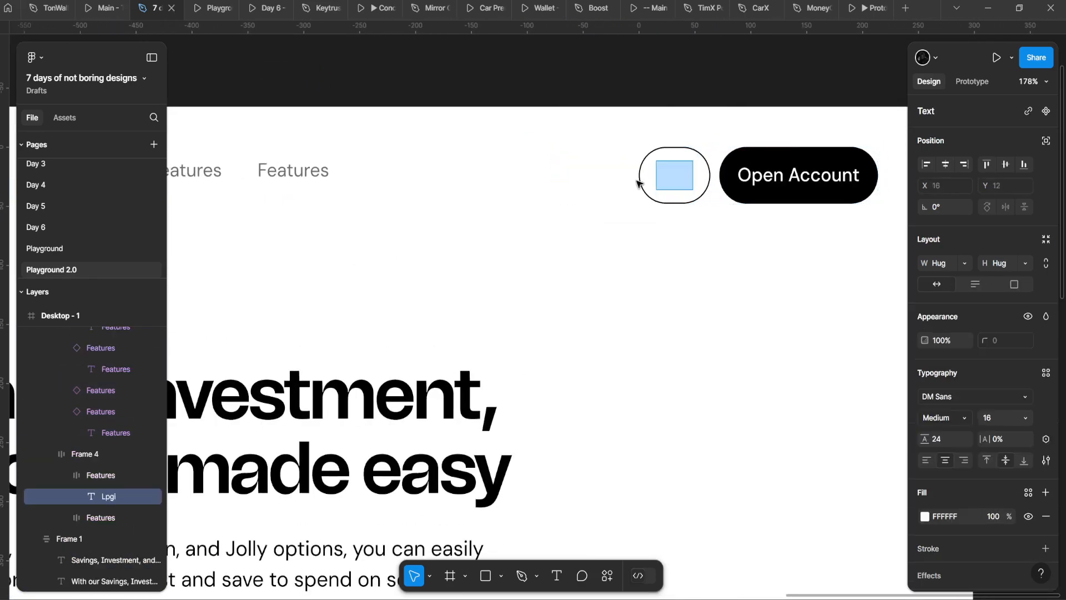
{"action": "type", "text": "Login"}
{"action": "key", "text": "Escape"}
{"action": "left_click", "coordinate": [924, 516]}
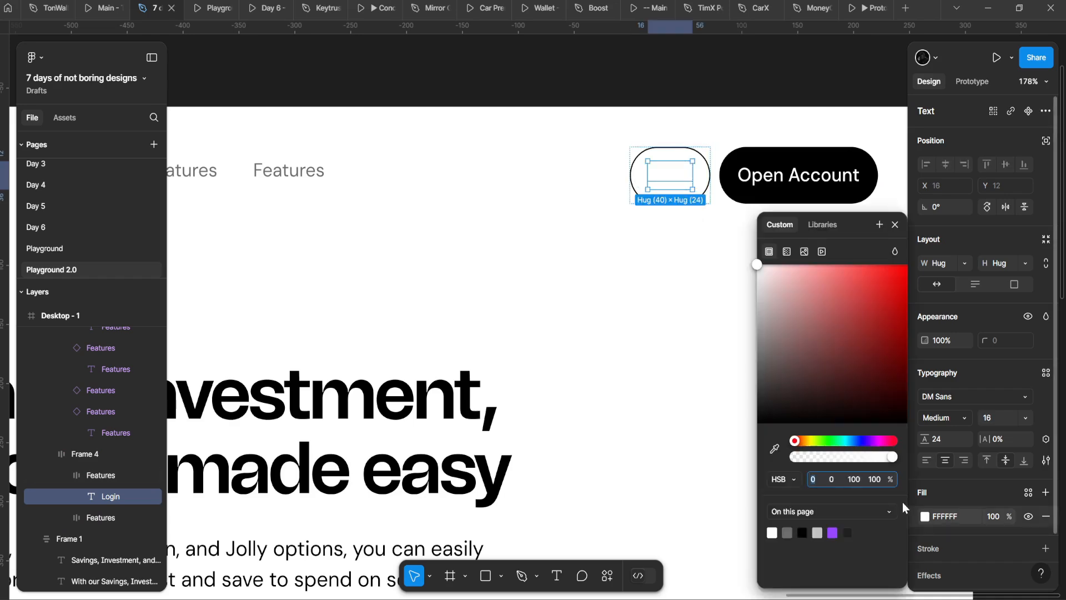
{"action": "left_click_drag", "start_coordinate": [708, 221], "coordinate": [694, 438]}
{"action": "left_click", "coordinate": [505, 250]}
Step: Give both header buttons a 16 corner radius and view the Playground prototype
{"action": "scroll", "coordinate": [517, 264], "scroll_direction": "down", "scroll_amount": 5}
{"action": "left_click_drag", "start_coordinate": [531, 276], "coordinate": [621, 192]}
{"action": "scroll", "coordinate": [621, 193], "scroll_direction": "down", "scroll_amount": 2}
{"action": "left_click", "coordinate": [519, 233]}
{"action": "scroll", "coordinate": [524, 231], "scroll_direction": "up", "scroll_amount": 2}
{"action": "left_click_drag", "start_coordinate": [522, 210], "coordinate": [371, 215]}
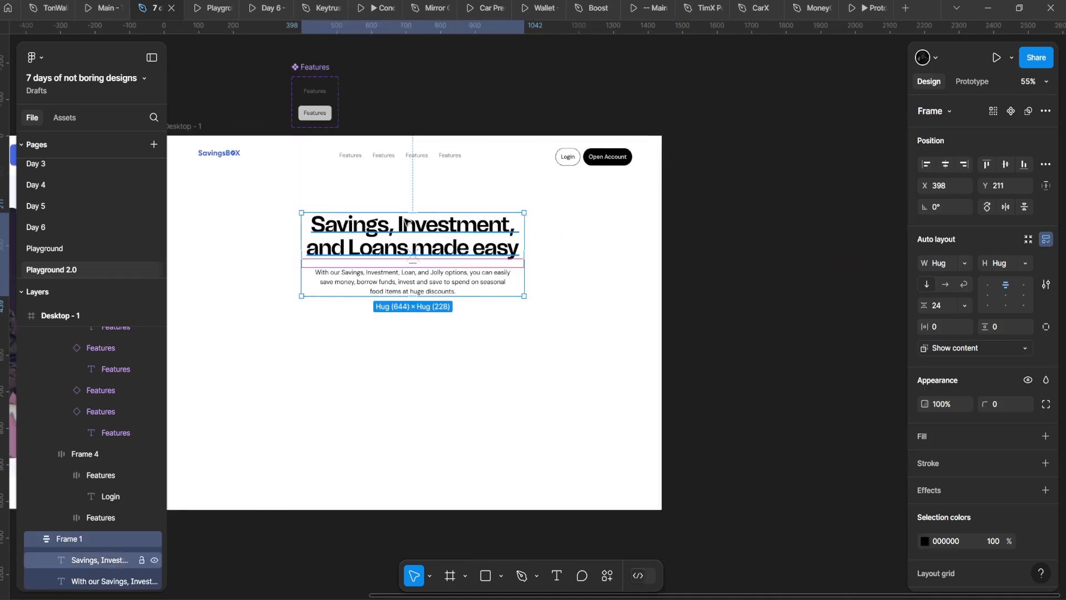
{"action": "scroll", "coordinate": [394, 261], "scroll_direction": "down", "scroll_amount": 4}
{"action": "left_click_drag", "start_coordinate": [395, 261], "coordinate": [683, 208]}
{"action": "scroll", "coordinate": [683, 208], "scroll_direction": "up", "scroll_amount": 1}
{"action": "left_click_drag", "start_coordinate": [835, 128], "coordinate": [502, 169]}
{"action": "scroll", "coordinate": [502, 169], "scroll_direction": "up", "scroll_amount": 5}
{"action": "double_click", "coordinate": [559, 150]}
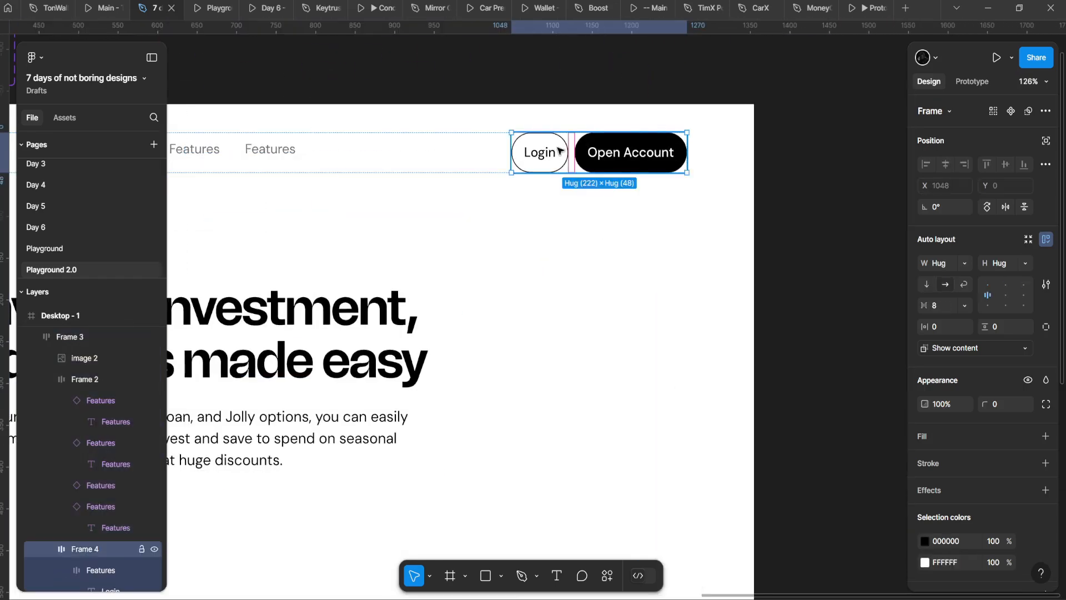
{"action": "left_click", "coordinate": [634, 163]}
{"action": "left_click", "coordinate": [541, 157]}
{"action": "left_click", "coordinate": [638, 161], "text": "shift"}
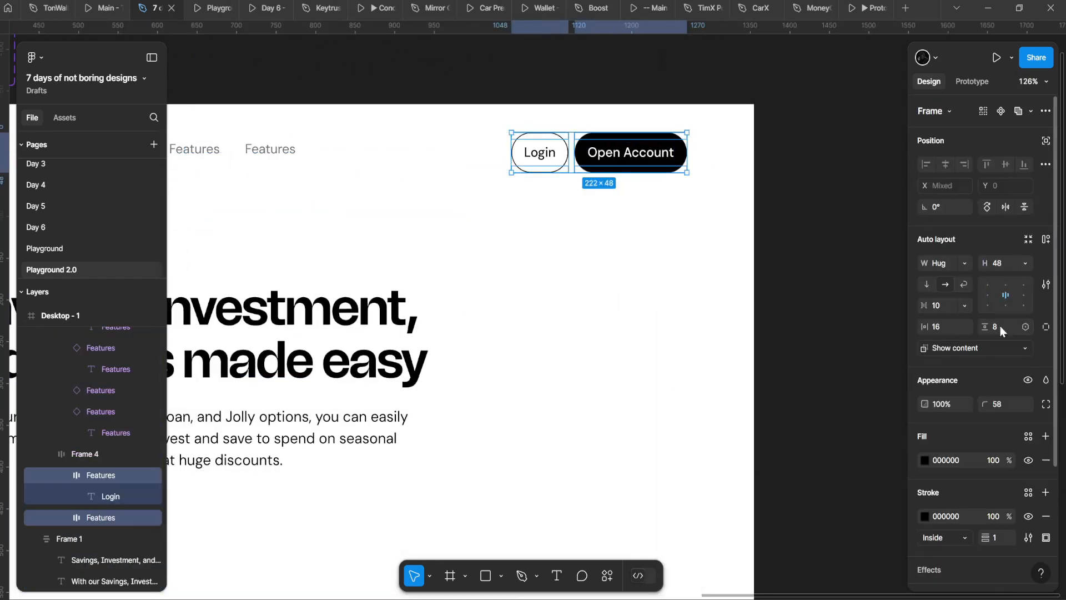
{"action": "left_click_drag", "start_coordinate": [910, 380], "coordinate": [225, 306]}
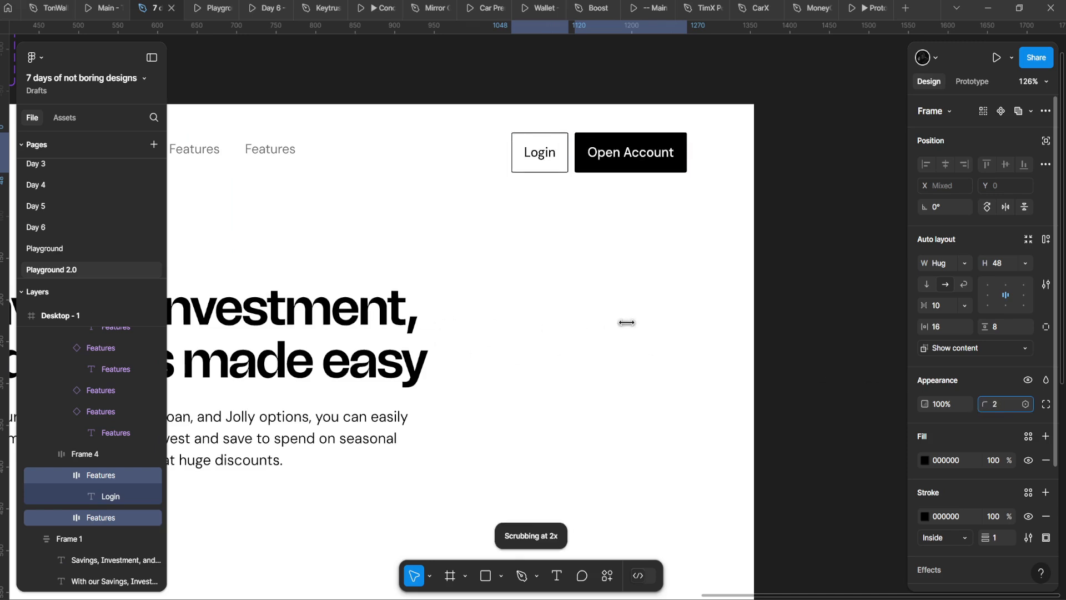
{"action": "left_click_drag", "start_coordinate": [703, 300], "coordinate": [693, 300]}
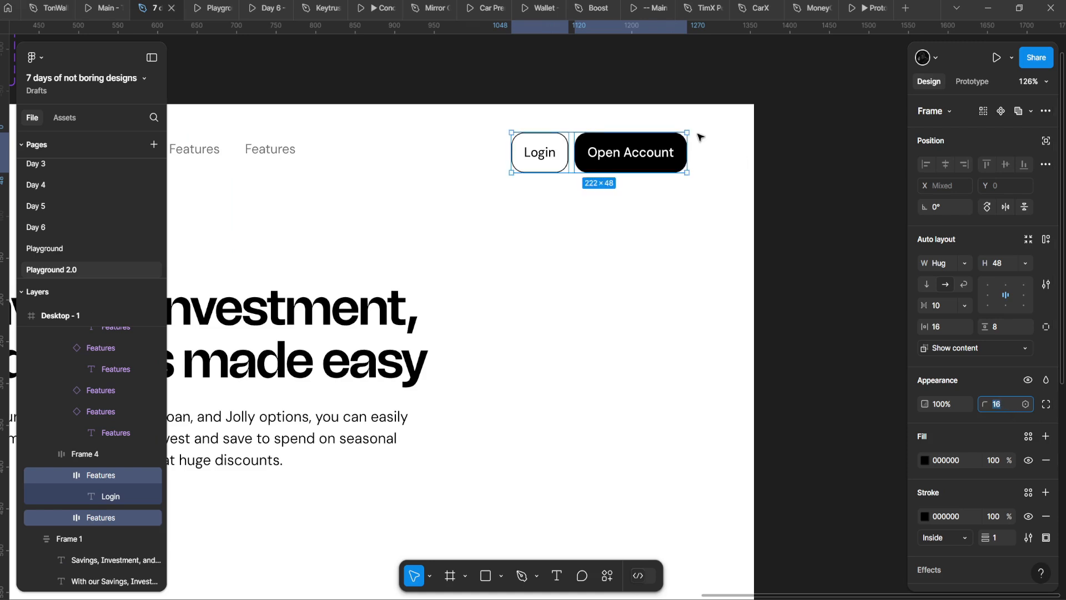
{"action": "left_click", "coordinate": [565, 304]}
{"action": "left_click", "coordinate": [210, 7]}
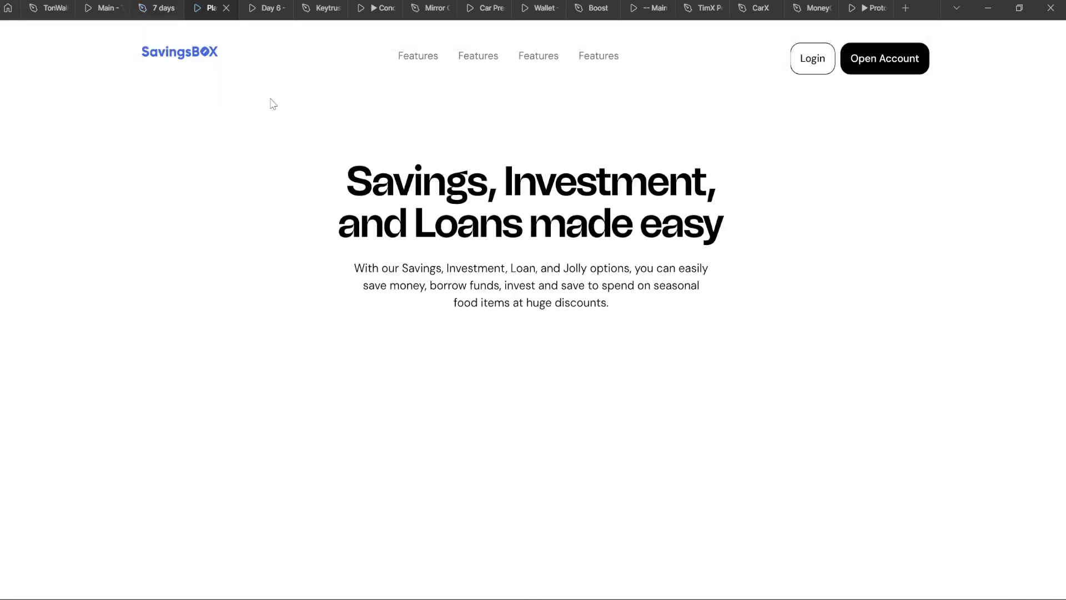
Step: Return to the design file and drill into the header's button group
{"action": "left_click", "coordinate": [158, 8]}
{"action": "scroll", "coordinate": [475, 343], "scroll_direction": "down", "scroll_amount": 5}
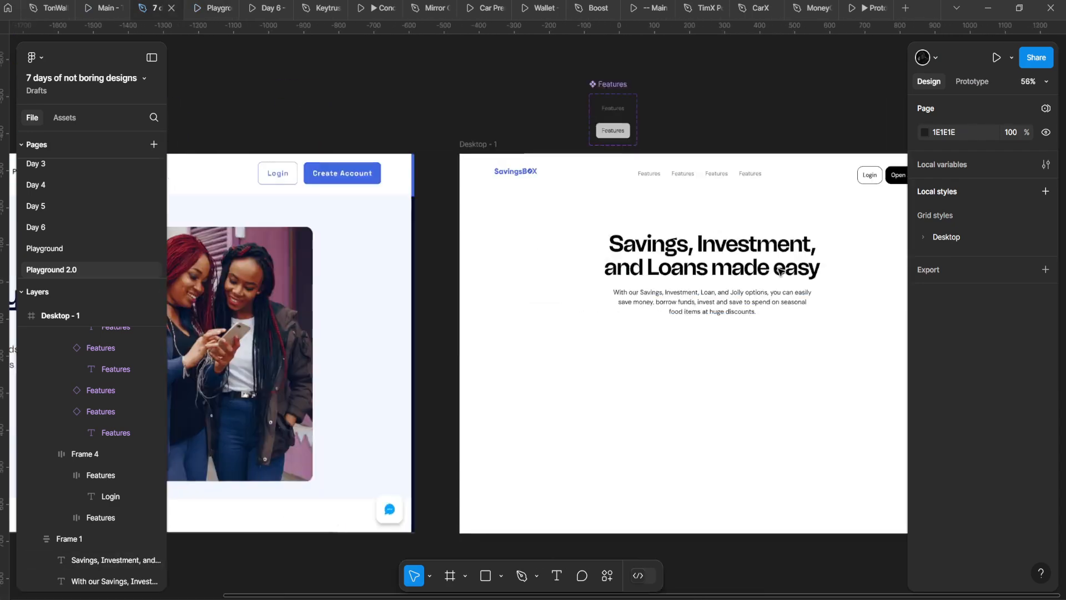
{"action": "left_click_drag", "start_coordinate": [475, 342], "coordinate": [608, 258]}
{"action": "scroll", "coordinate": [357, 226], "scroll_direction": "up", "scroll_amount": 1}
{"action": "left_click_drag", "start_coordinate": [357, 226], "coordinate": [147, 294]}
{"action": "scroll", "coordinate": [815, 161], "scroll_direction": "up", "scroll_amount": 2}
{"action": "double_click", "coordinate": [767, 171]}
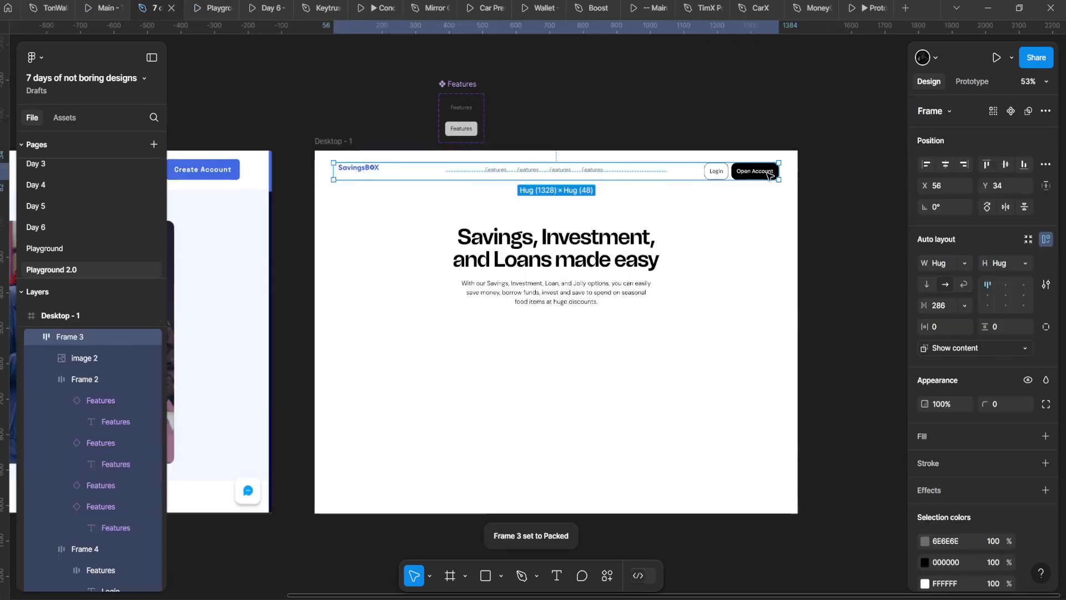
{"action": "double_click", "coordinate": [766, 171]}
{"action": "key", "text": "ctrl+z"}
{"action": "key", "text": "ctrl+z"}
{"action": "double_click", "coordinate": [738, 175]}
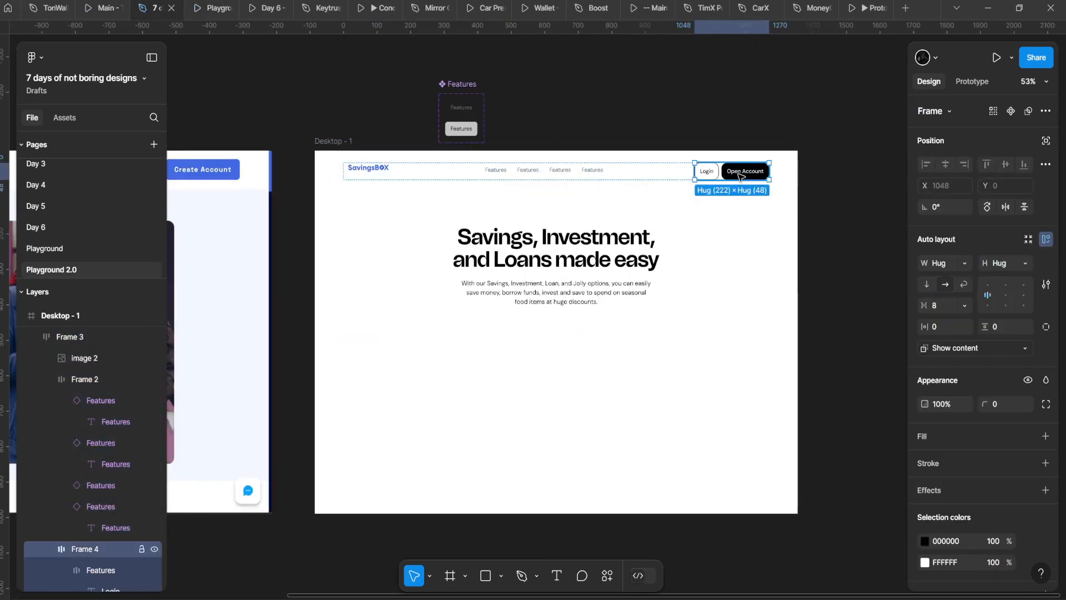
Step: Copy the black Open Account button into the hero, centred below the paragraph
{"action": "double_click", "coordinate": [737, 174]}
{"action": "left_click_drag", "start_coordinate": [761, 172], "coordinate": [515, 365]}
{"action": "scroll", "coordinate": [514, 371], "scroll_direction": "left", "scroll_amount": 10}
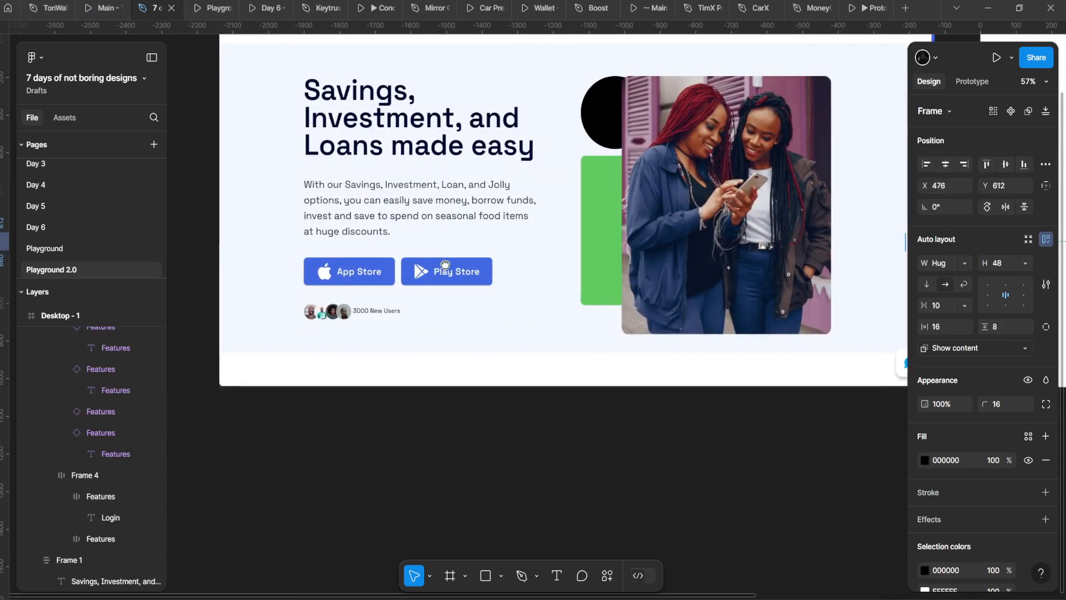
{"action": "scroll", "coordinate": [456, 275], "scroll_direction": "up", "scroll_amount": 4}
{"action": "scroll", "coordinate": [457, 276], "scroll_direction": "down", "scroll_amount": 3}
{"action": "scroll", "coordinate": [516, 309], "scroll_direction": "right", "scroll_amount": 10}
{"action": "scroll", "coordinate": [336, 341], "scroll_direction": "up", "scroll_amount": 3}
{"action": "left_click_drag", "start_coordinate": [360, 351], "coordinate": [462, 277]}
{"action": "scroll", "coordinate": [462, 273], "scroll_direction": "down", "scroll_amount": 4}
Step: With the hero button selected, search plugins for 'icon' and run Iconify
{"action": "left_click", "coordinate": [483, 309]}
{"action": "scroll", "coordinate": [464, 286], "scroll_direction": "up", "scroll_amount": 3}
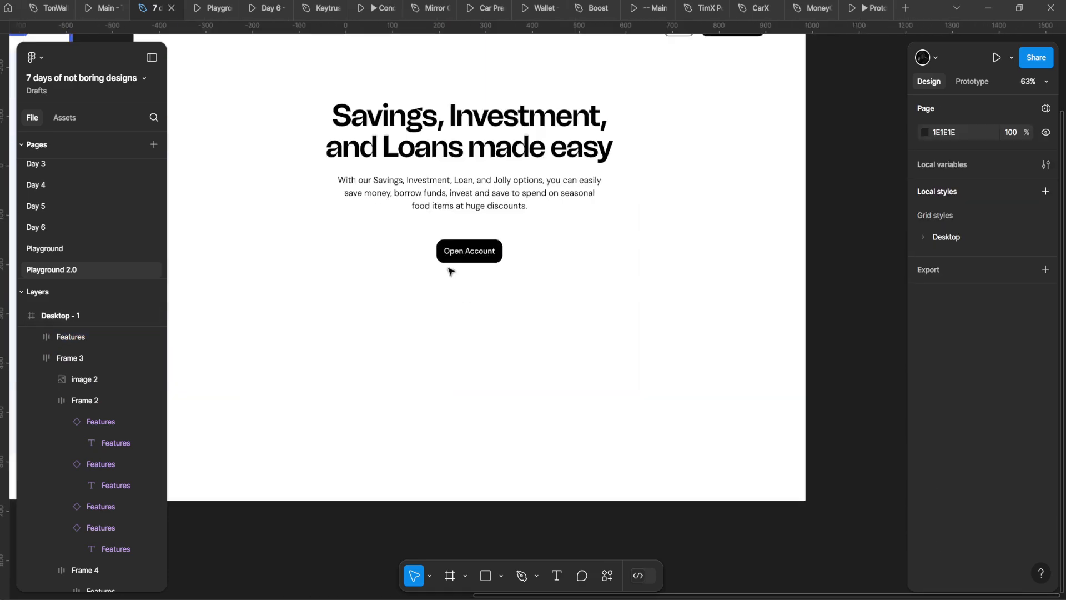
{"action": "left_click", "coordinate": [485, 253]}
{"action": "scroll", "coordinate": [485, 253], "scroll_direction": "up", "scroll_amount": 4}
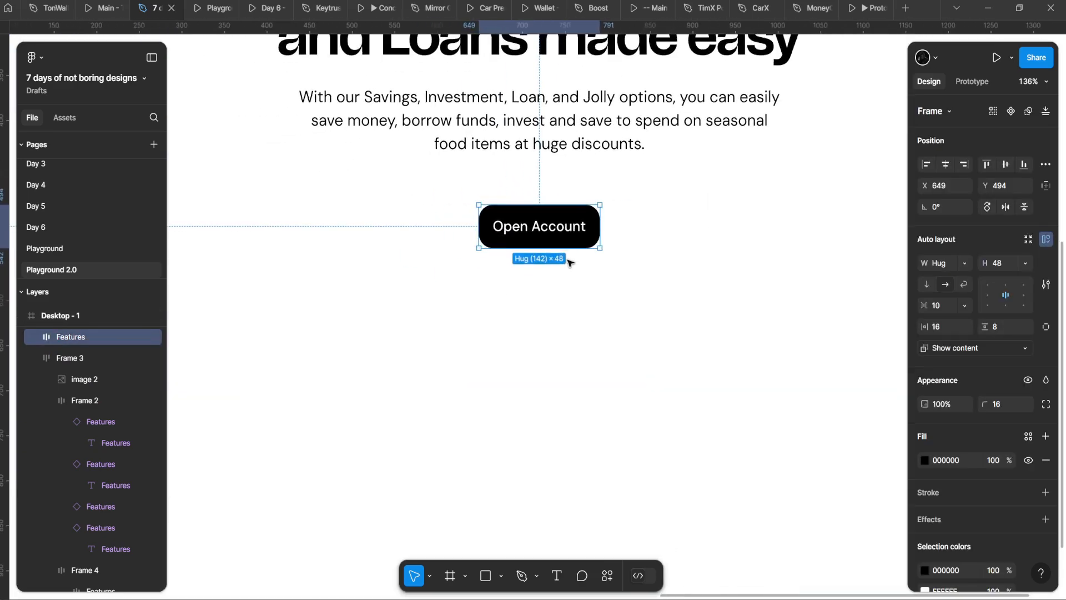
{"action": "scroll", "coordinate": [431, 111], "scroll_direction": "down", "scroll_amount": 4}
{"action": "scroll", "coordinate": [488, 167], "scroll_direction": "up", "scroll_amount": 2}
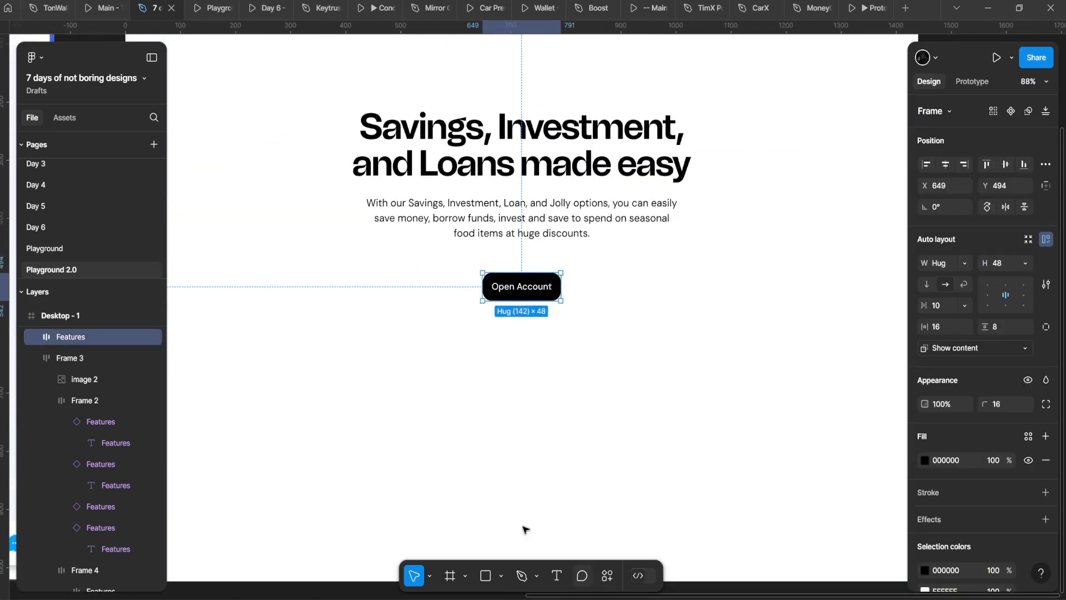
{"action": "left_click", "coordinate": [607, 575]}
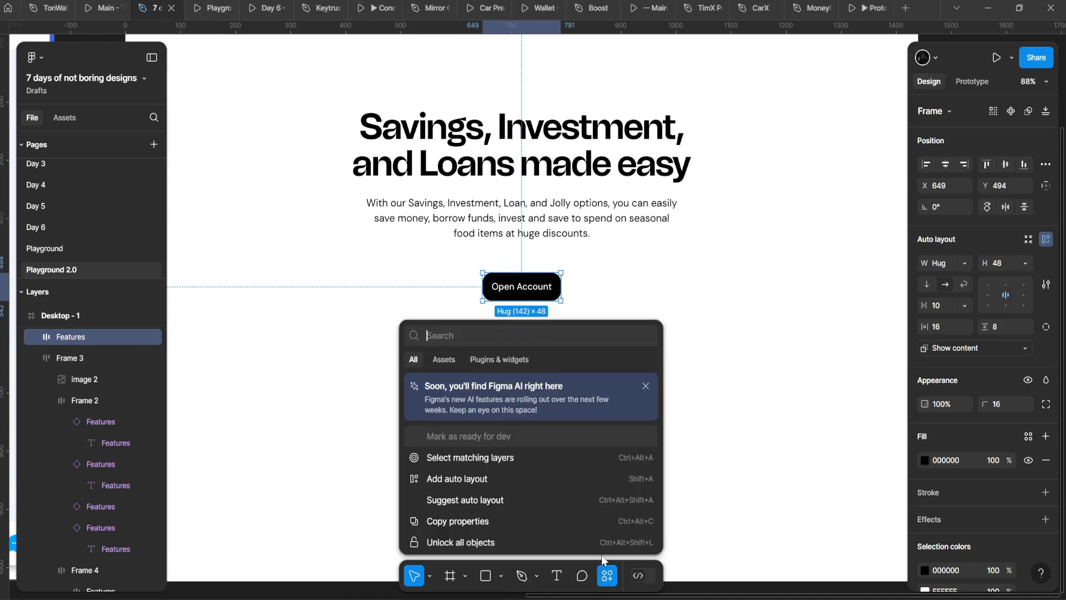
{"action": "left_click", "coordinate": [492, 361]}
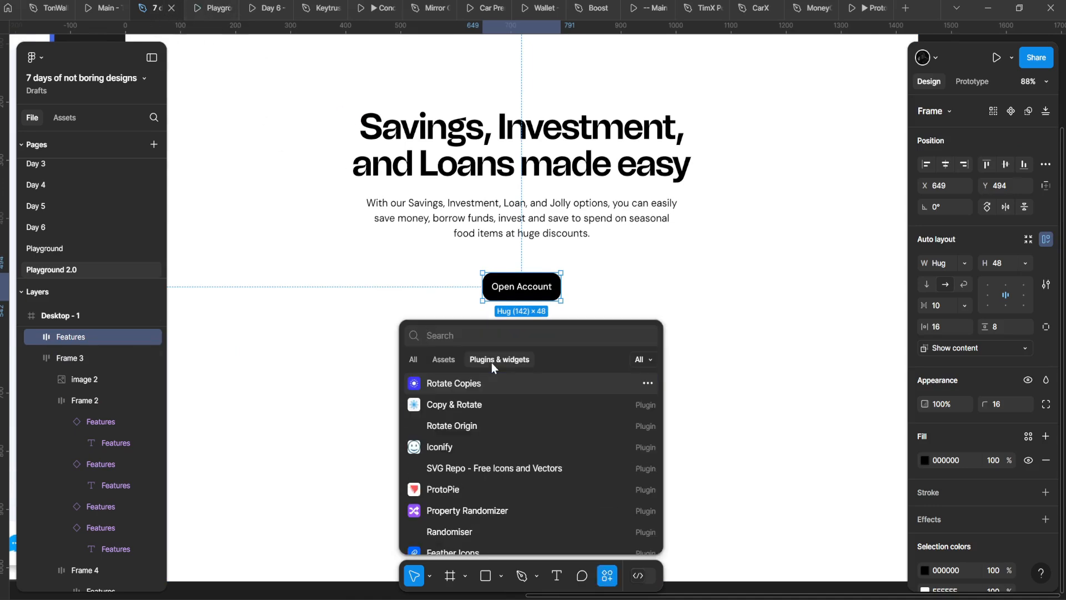
{"action": "type", "text": "icon"}
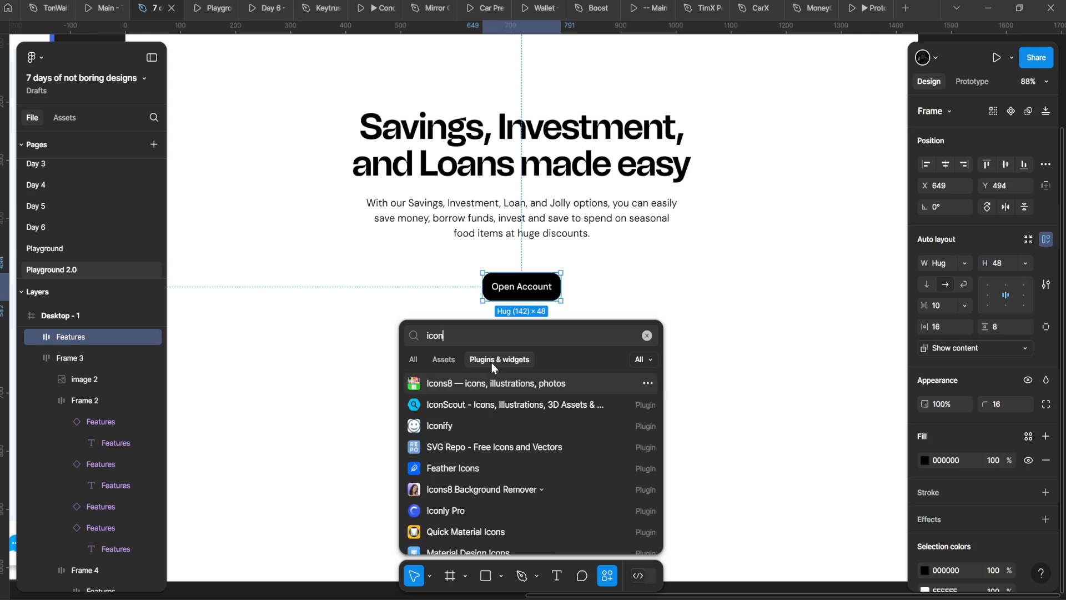
{"action": "key", "text": "Down"}
{"action": "key", "text": "Down"}
{"action": "key", "text": "Return"}
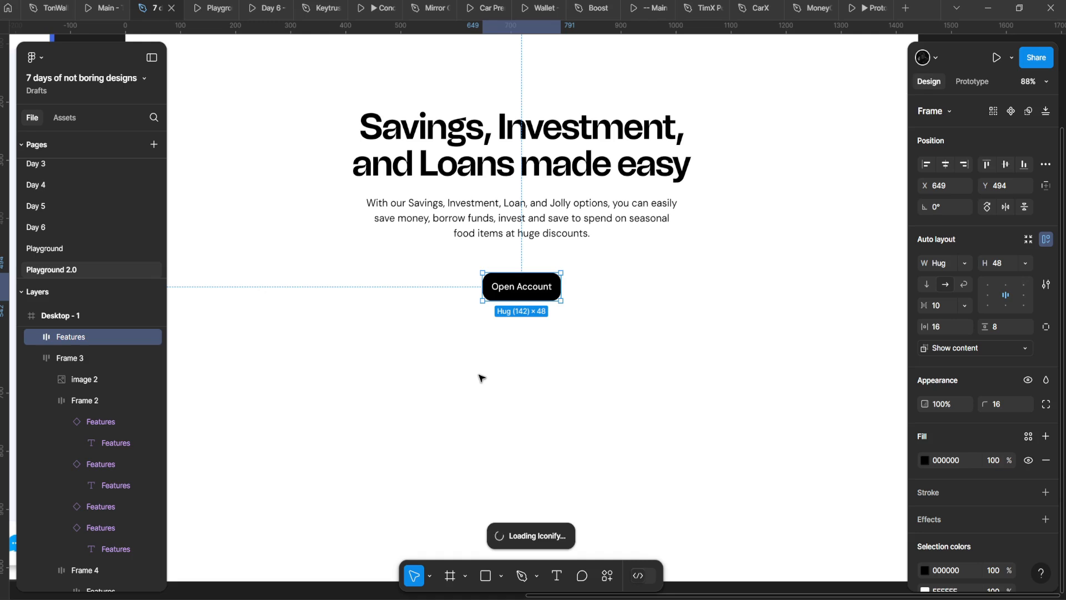
{"action": "scroll", "coordinate": [481, 378], "scroll_direction": "left", "scroll_amount": 2}
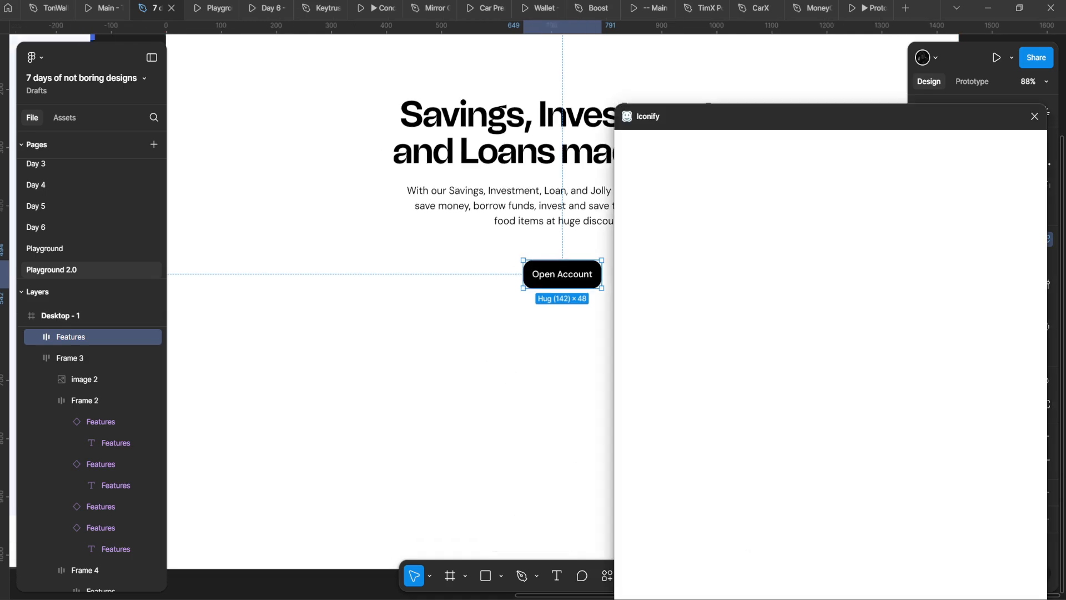
Step: Replace the old 'nigeria' Iconify search with 'playstore' and run the search
{"action": "scroll", "coordinate": [528, 439], "scroll_direction": "down", "scroll_amount": 5}
{"action": "left_click_drag", "start_coordinate": [526, 438], "coordinate": [397, 392]}
{"action": "scroll", "coordinate": [396, 393], "scroll_direction": "up", "scroll_amount": 1}
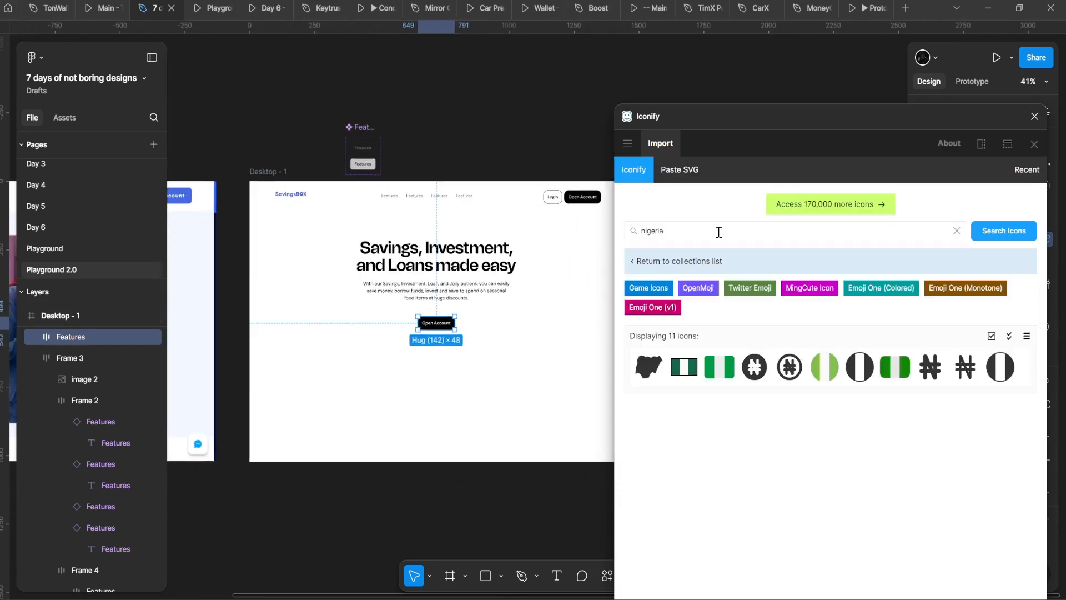
{"action": "double_click", "coordinate": [718, 231]}
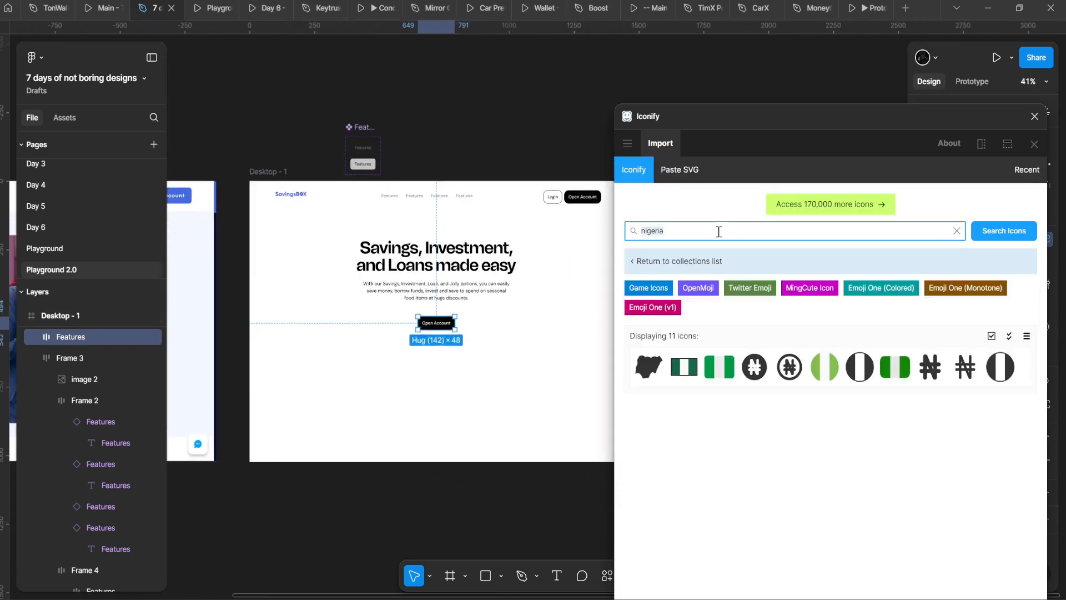
{"action": "type", "text": "n"}
{"action": "double_click", "coordinate": [719, 231]}
{"action": "key", "text": "BackSpace"}
{"action": "key", "text": "Return"}
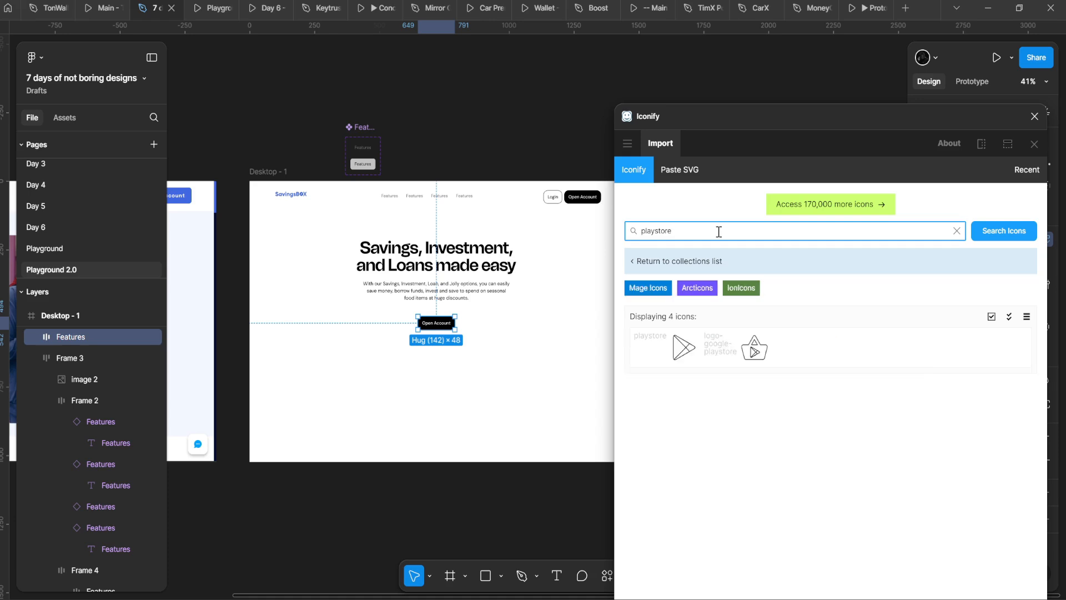
{"action": "left_click", "coordinate": [661, 254]}
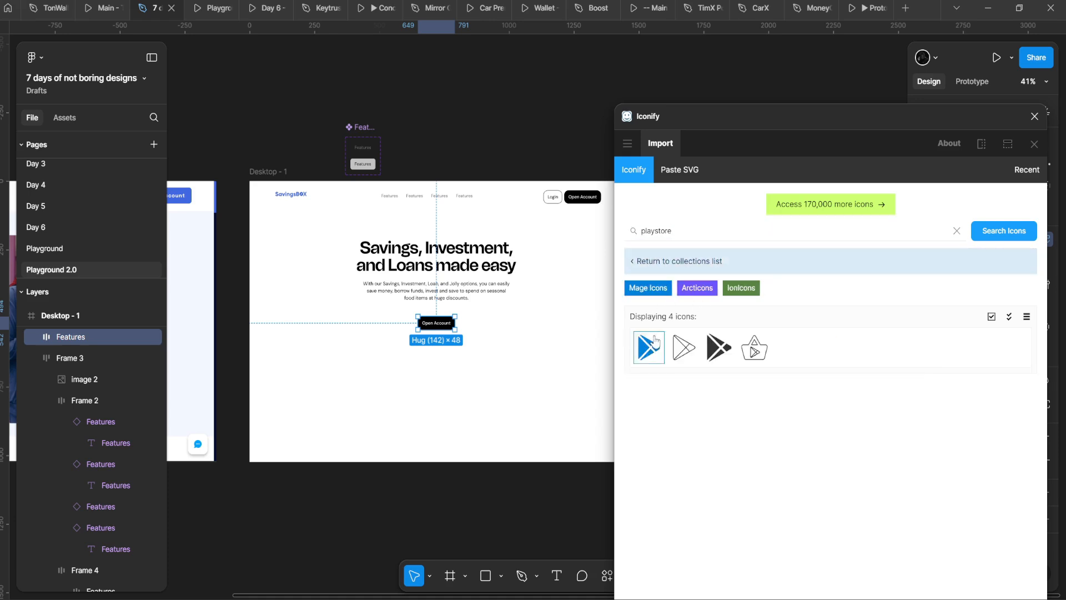
Step: Drag the first Mage Icons Play Store result onto open canvas above Desktop - 1 and select it
{"action": "left_click", "coordinate": [514, 148]}
{"action": "left_click_drag", "start_coordinate": [542, 209], "coordinate": [506, 308]}
{"action": "left_click_drag", "start_coordinate": [648, 348], "coordinate": [455, 172]}
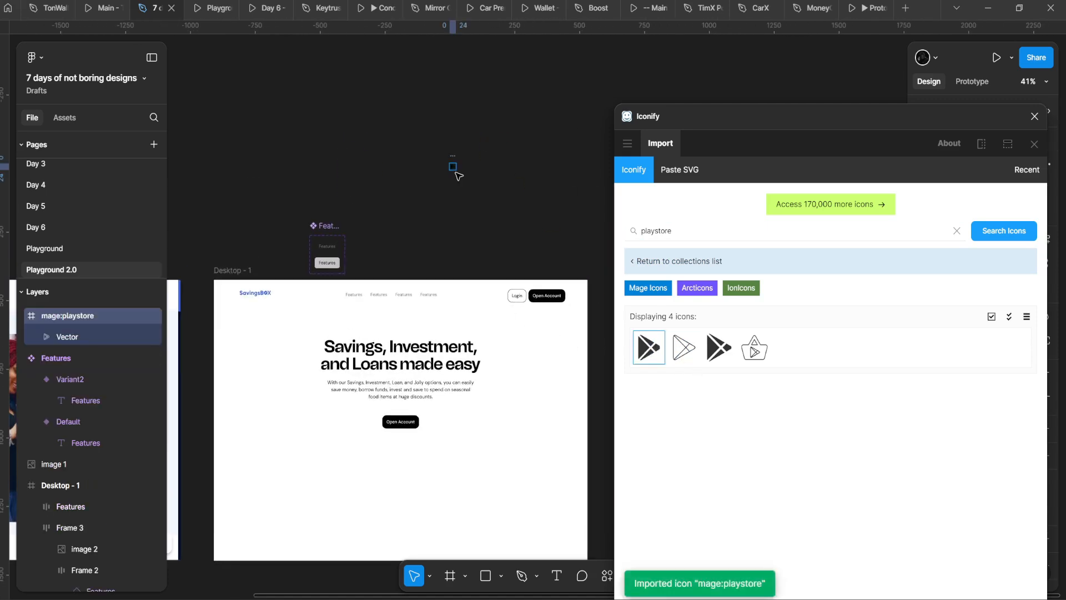
{"action": "left_click", "coordinate": [450, 147]}
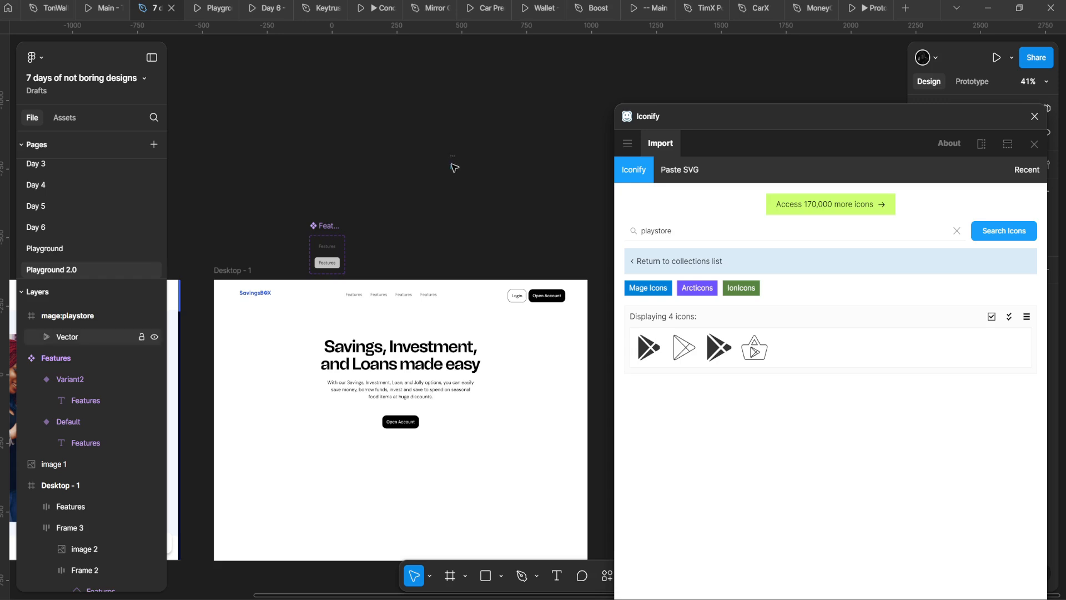
{"action": "left_click", "coordinate": [453, 164]}
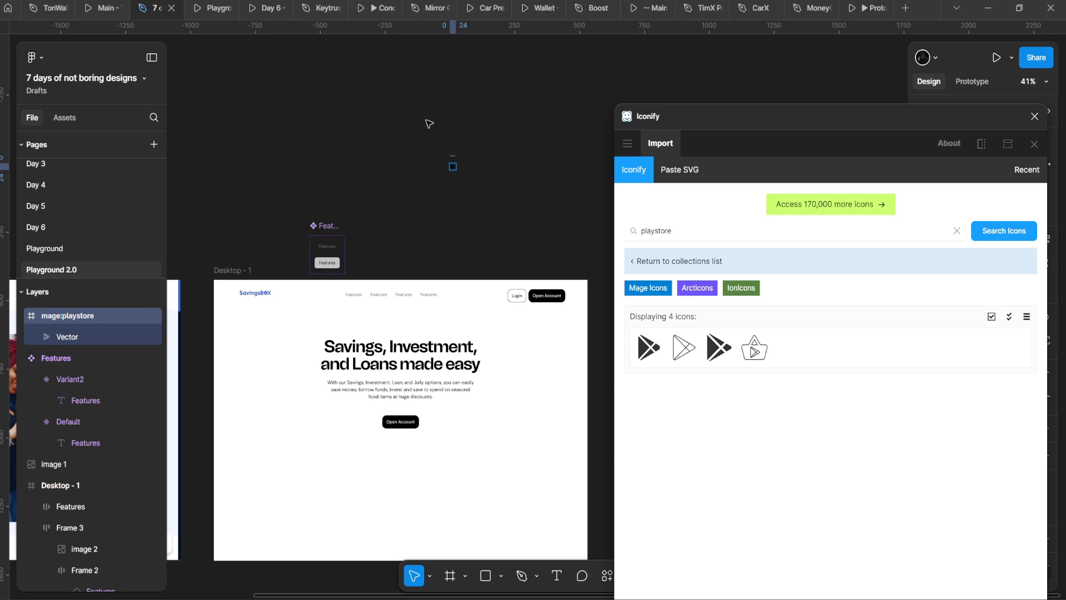
Step: Replace the Iconify search with 'app store' and run it
{"action": "scroll", "coordinate": [445, 189], "scroll_direction": "down", "scroll_amount": 2}
{"action": "left_click", "coordinate": [685, 235]}
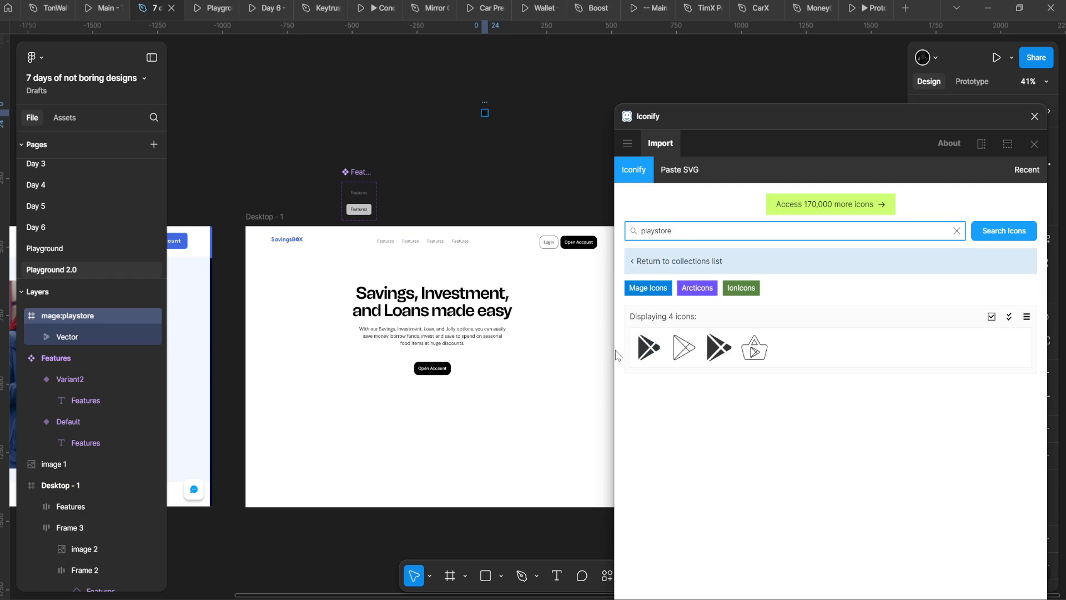
{"action": "key", "text": "ctrl+a"}
{"action": "type", "text": "app store"}
{"action": "key", "text": "Return"}
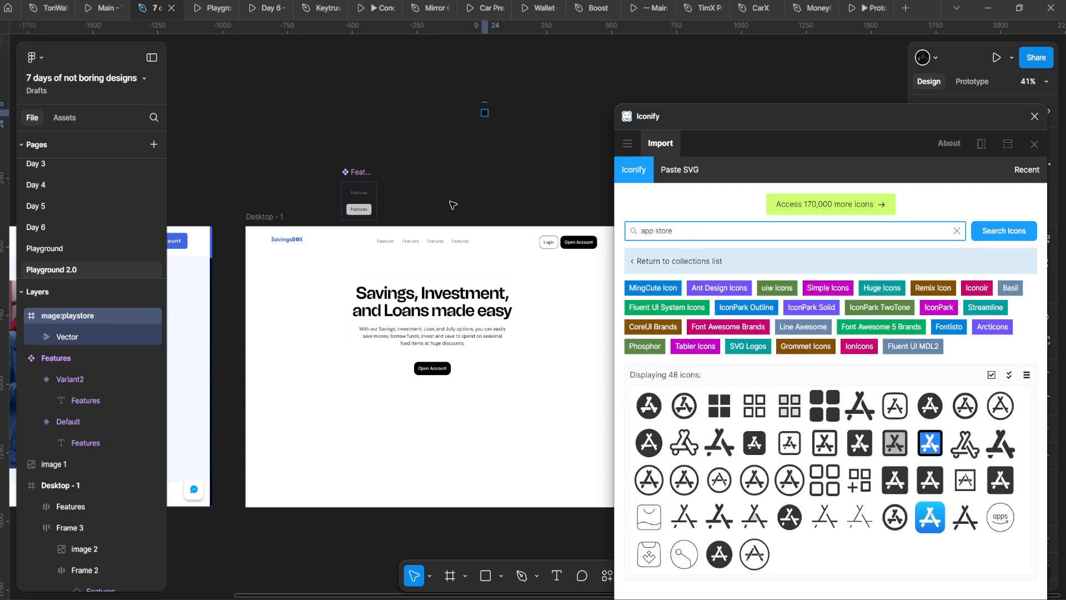
Step: Place the blue App Store logo and the filled App Store glyph on the canvas
{"action": "left_click", "coordinate": [367, 132]}
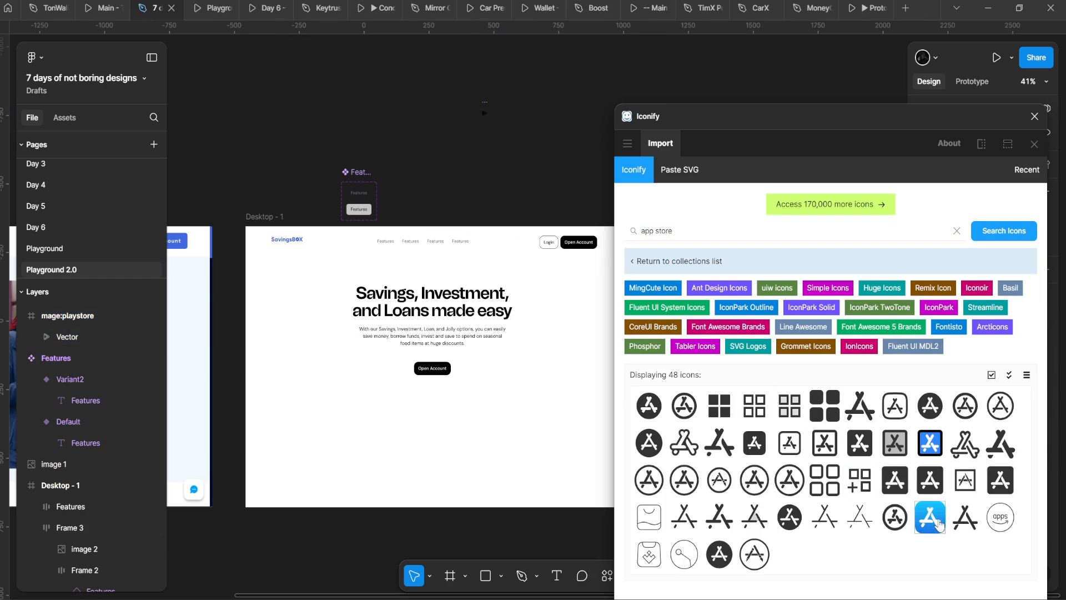
{"action": "left_click_drag", "start_coordinate": [938, 522], "coordinate": [362, 98]}
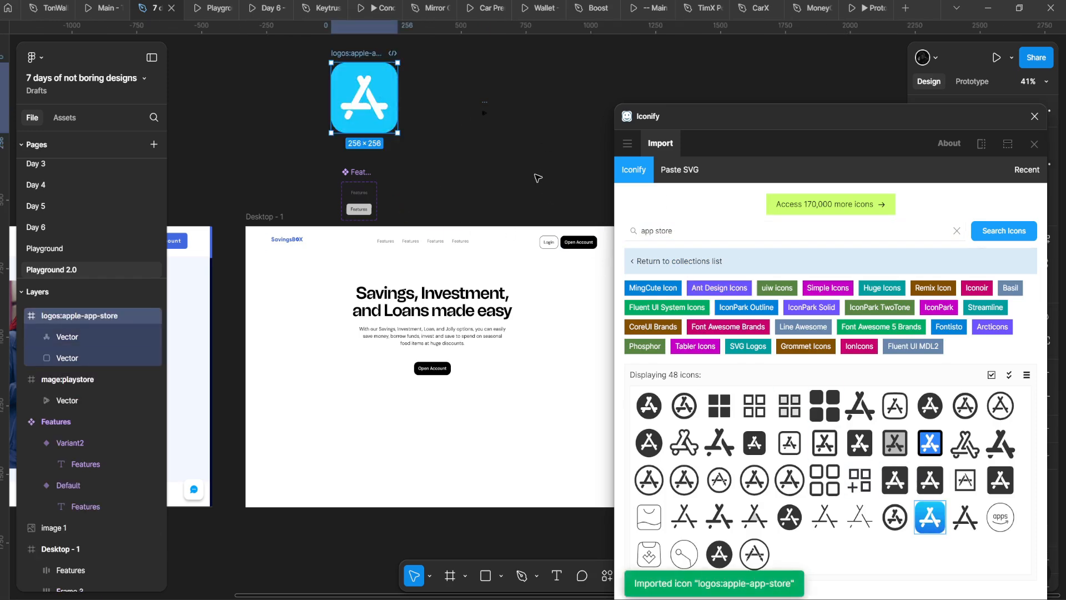
{"action": "left_click", "coordinate": [536, 142]}
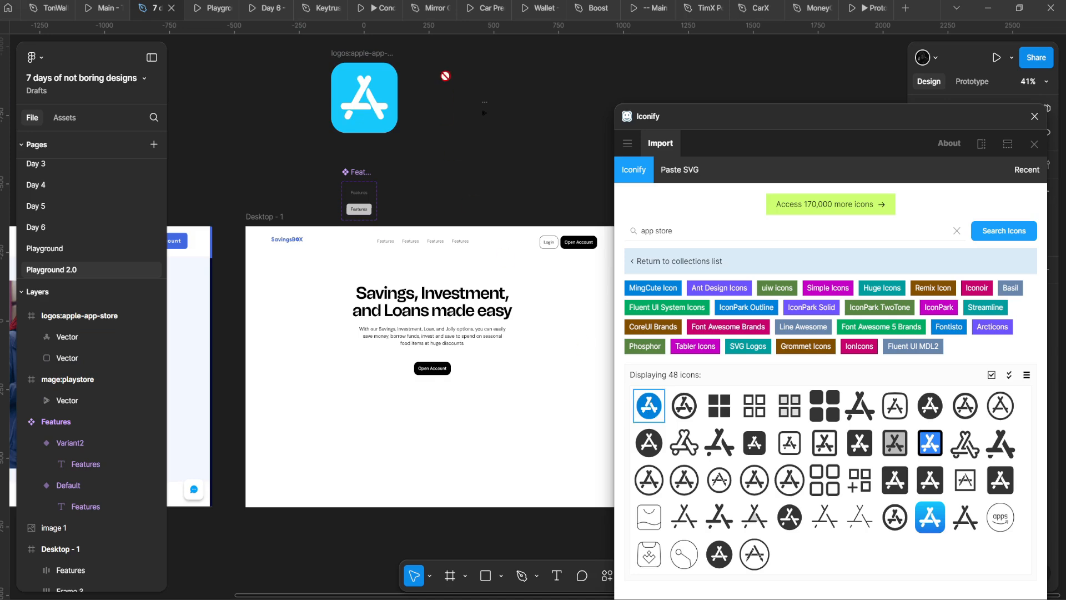
{"action": "left_click_drag", "start_coordinate": [445, 92], "coordinate": [443, 92]}
{"action": "left_click_drag", "start_coordinate": [173, 318], "coordinate": [488, 190]}
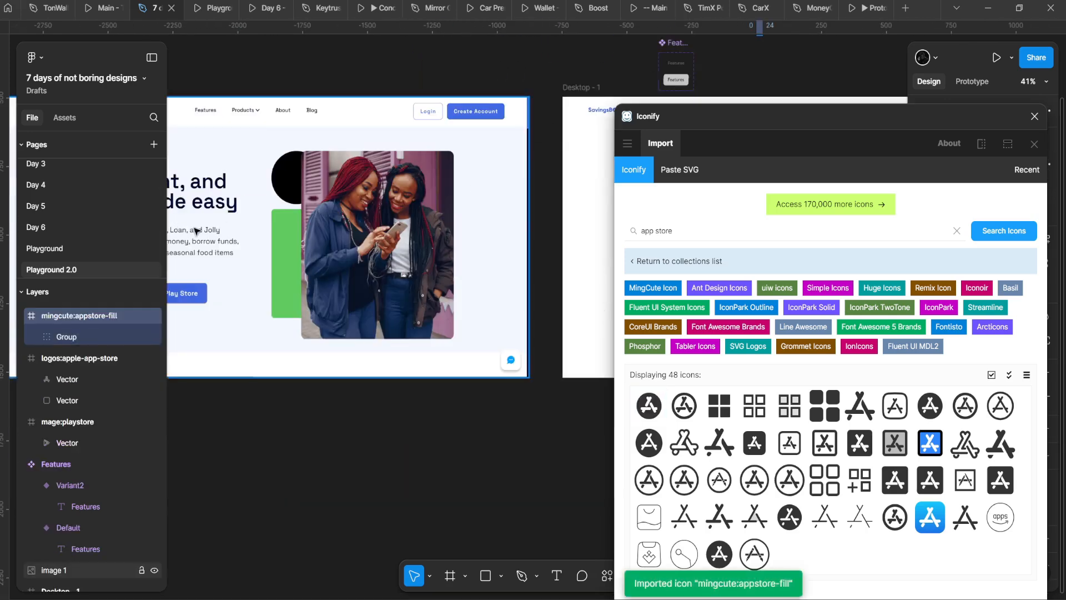
{"action": "left_click_drag", "start_coordinate": [191, 239], "coordinate": [50, 294]}
{"action": "left_click_drag", "start_coordinate": [172, 309], "coordinate": [332, 253]}
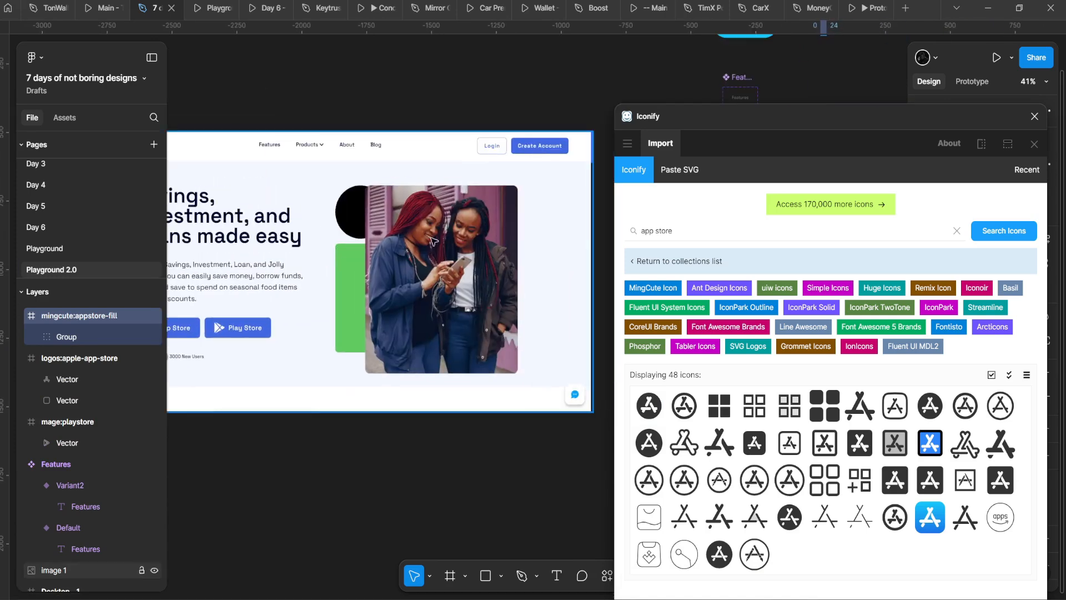
Step: Search the Iconify icon sets for 'apple'
{"action": "left_click", "coordinate": [688, 230]}
{"action": "key", "text": "ctrl+a"}
{"action": "type", "text": "apple"}
{"action": "key", "text": "Return"}
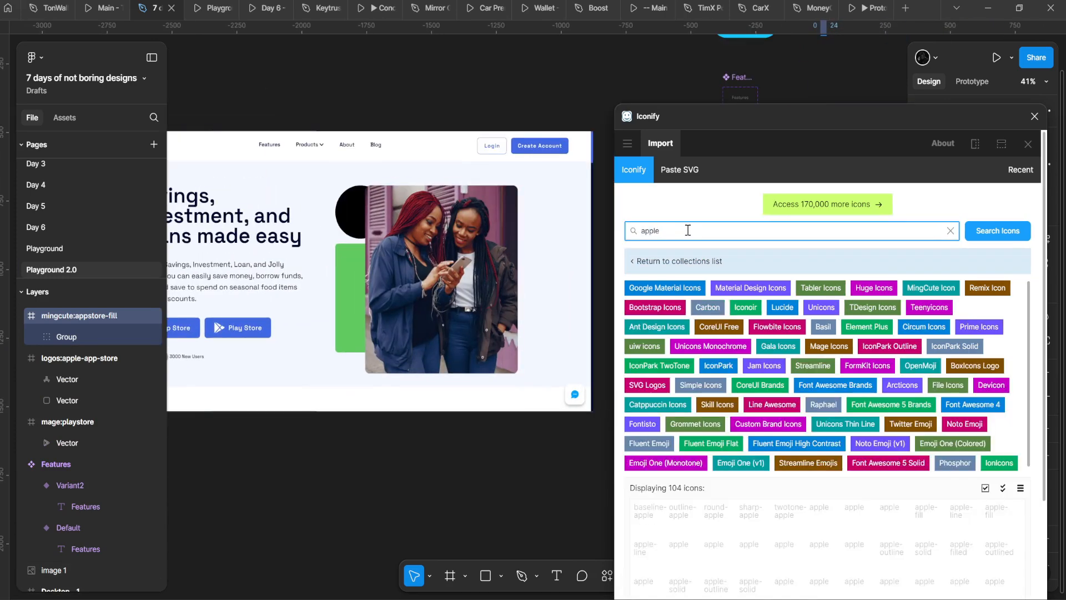
{"action": "scroll", "coordinate": [517, 248], "scroll_direction": "down", "scroll_amount": 3}
Step: Place the first Apple icon, ic:baseline-apple, on the canvas and close the importer
{"action": "left_click_drag", "start_coordinate": [528, 211], "coordinate": [328, 322]}
{"action": "scroll", "coordinate": [533, 230], "scroll_direction": "up", "scroll_amount": 7}
{"action": "left_click_drag", "start_coordinate": [482, 108], "coordinate": [382, 261]}
{"action": "scroll", "coordinate": [383, 261], "scroll_direction": "up", "scroll_amount": 6}
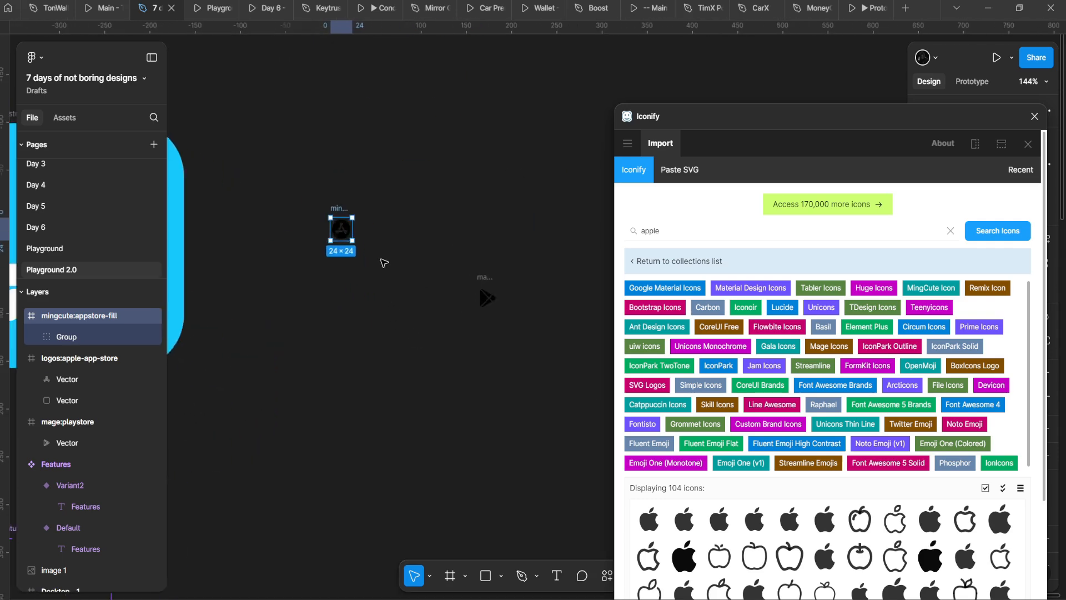
{"action": "scroll", "coordinate": [384, 267], "scroll_direction": "down", "scroll_amount": 4}
{"action": "scroll", "coordinate": [822, 494], "scroll_direction": "down", "scroll_amount": 3}
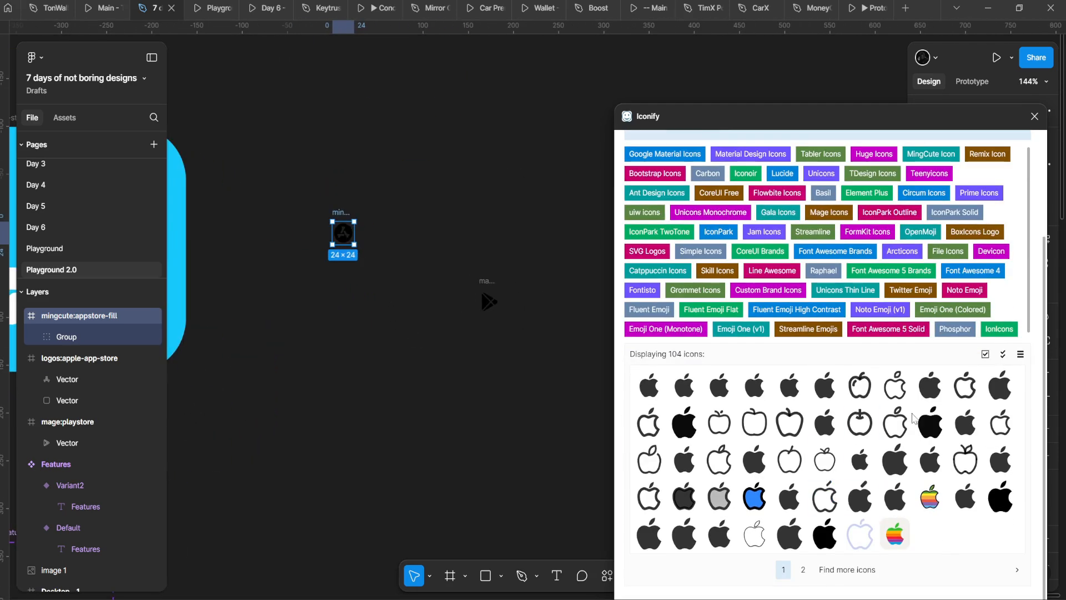
{"action": "left_click", "coordinate": [586, 369]}
{"action": "left_click_drag", "start_coordinate": [649, 385], "coordinate": [417, 310]}
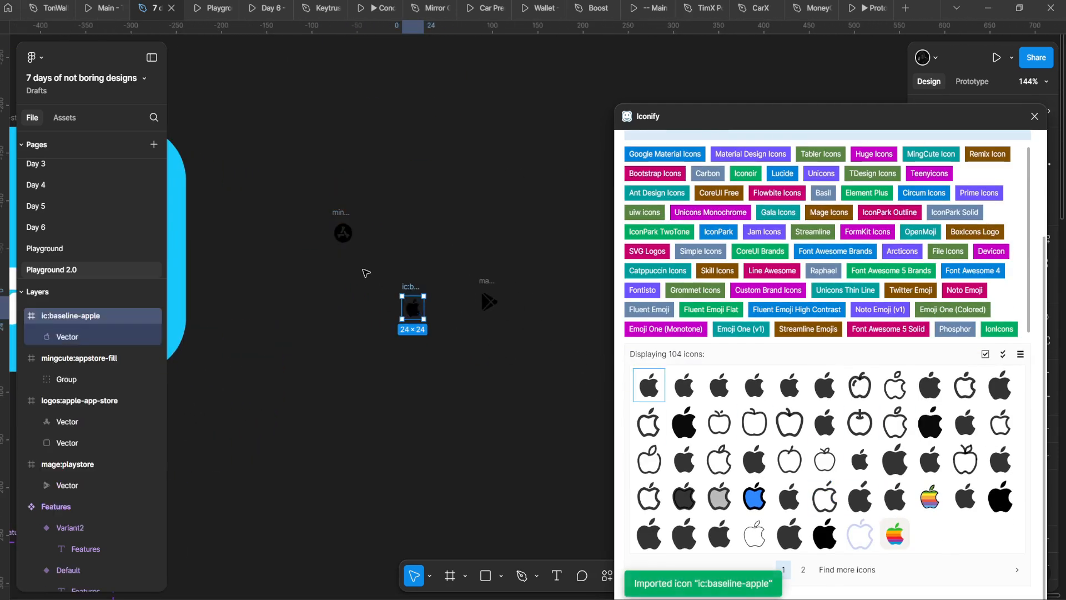
{"action": "left_click", "coordinate": [352, 209]}
{"action": "left_click", "coordinate": [343, 233]}
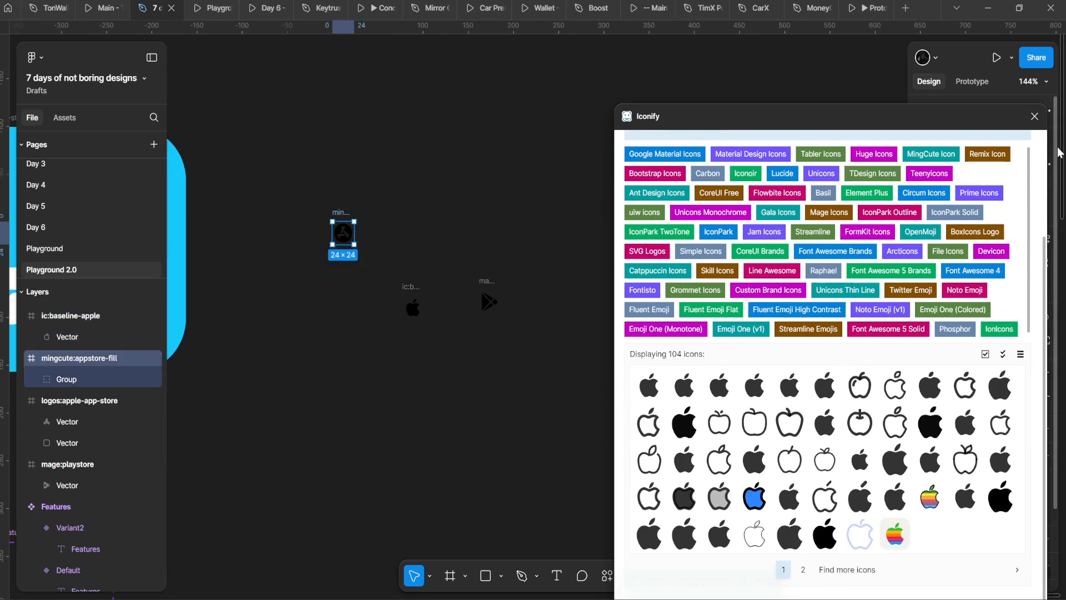
{"action": "left_click", "coordinate": [1034, 116]}
Step: Position the Play Store icon side by side with the Apple icon
{"action": "mouse_move", "coordinate": [418, 325]}
{"action": "left_mouse_down"}
{"action": "mouse_move", "coordinate": [531, 202]}
{"action": "mouse_move", "coordinate": [508, 184]}
{"action": "mouse_move", "coordinate": [411, 305]}
{"action": "left_mouse_up"}
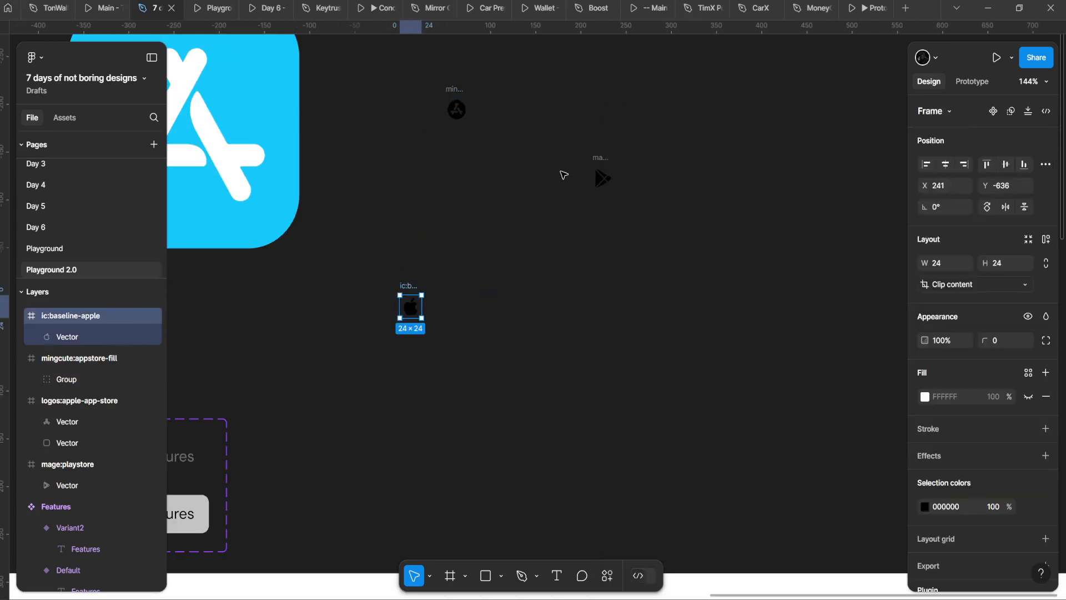
{"action": "left_click_drag", "start_coordinate": [601, 178], "coordinate": [432, 301]}
{"action": "scroll", "coordinate": [381, 372], "scroll_direction": "down", "scroll_amount": 3}
{"action": "scroll", "coordinate": [381, 372], "scroll_direction": "left", "scroll_amount": 3}
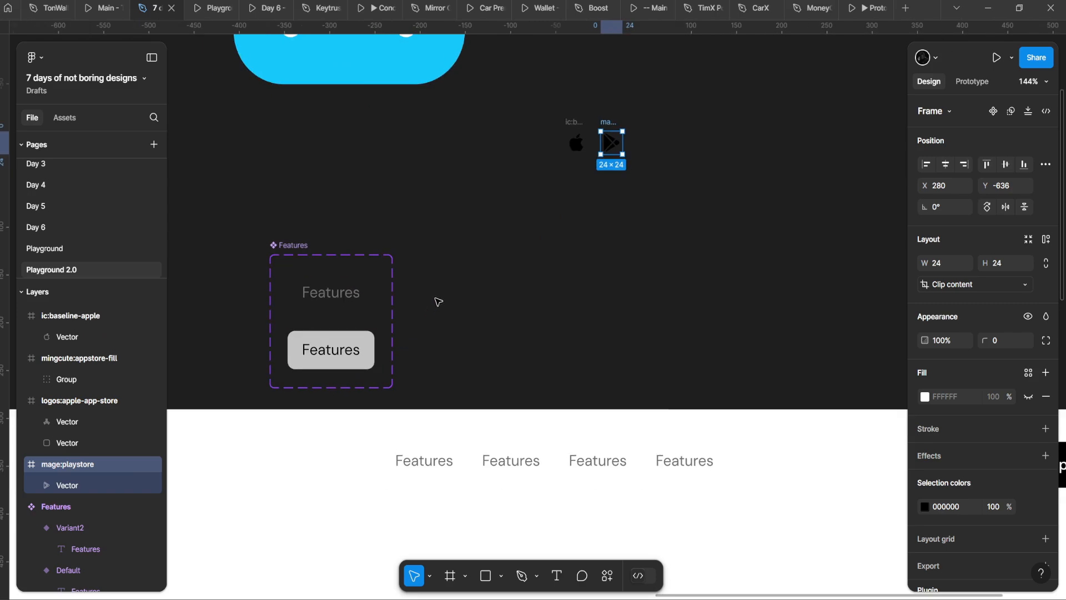
{"action": "scroll", "coordinate": [437, 302], "scroll_direction": "down", "scroll_amount": 5}
{"action": "scroll", "coordinate": [552, 231], "scroll_direction": "down", "scroll_amount": 5}
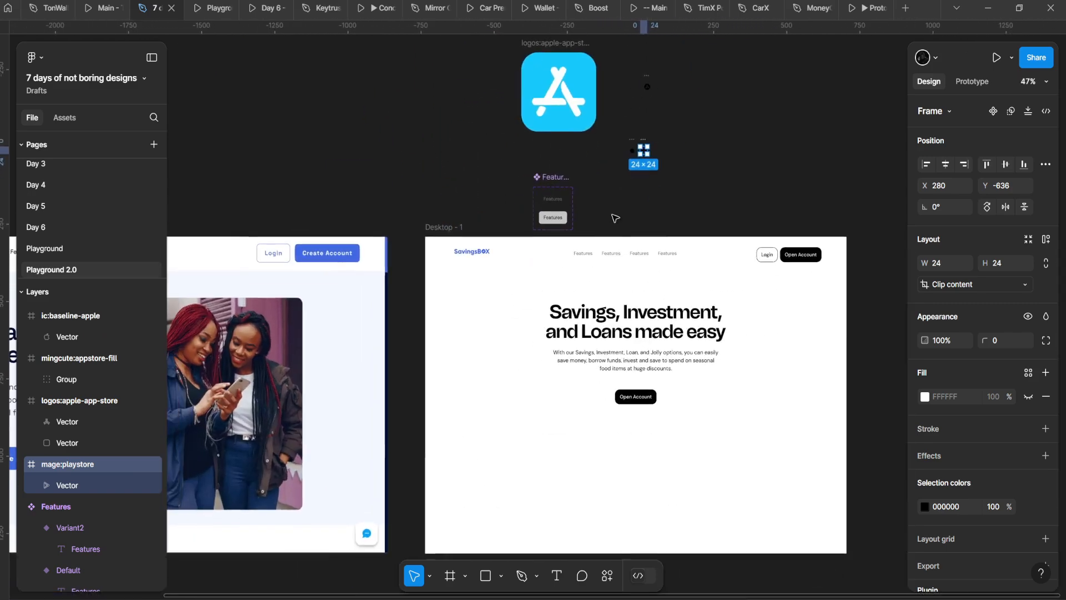
{"action": "scroll", "coordinate": [669, 394], "scroll_direction": "up", "scroll_amount": 4}
Step: Select both icon frames and move them into Desktop - 1, then undo the move
{"action": "left_click", "coordinate": [626, 402]}
{"action": "left_click_drag", "start_coordinate": [654, 398], "coordinate": [614, 509]}
{"action": "scroll", "coordinate": [613, 505], "scroll_direction": "down", "scroll_amount": 2}
{"action": "left_click", "coordinate": [566, 133]}
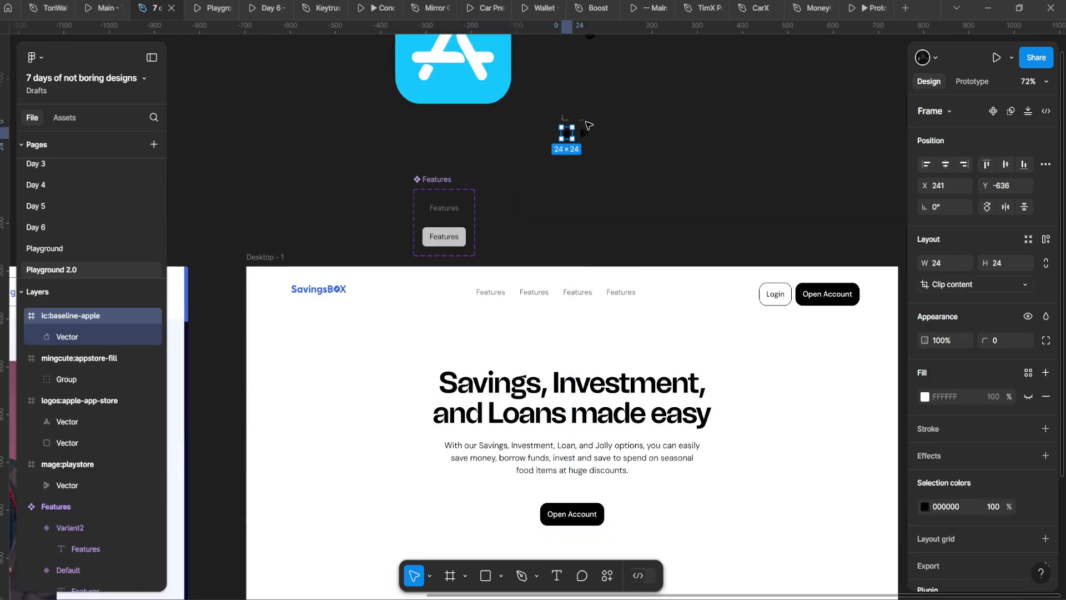
{"action": "left_click", "coordinate": [584, 132], "text": "shift"}
{"action": "scroll", "coordinate": [589, 125], "scroll_direction": "down", "scroll_amount": 3}
{"action": "scroll", "coordinate": [589, 126], "scroll_direction": "right", "scroll_amount": 3}
{"action": "left_click_drag", "start_coordinate": [502, 51], "coordinate": [498, 224]}
{"action": "scroll", "coordinate": [440, 481], "scroll_direction": "up", "scroll_amount": 5}
{"action": "scroll", "coordinate": [472, 222], "scroll_direction": "up", "scroll_amount": 2}
{"action": "scroll", "coordinate": [466, 303], "scroll_direction": "down", "scroll_amount": 5}
{"action": "left_click_drag", "start_coordinate": [466, 302], "coordinate": [448, 547]}
{"action": "key", "text": "ctrl+z"}
{"action": "left_click_drag", "start_coordinate": [533, 94], "coordinate": [484, 246]}
{"action": "scroll", "coordinate": [484, 246], "scroll_direction": "up", "scroll_amount": 1}
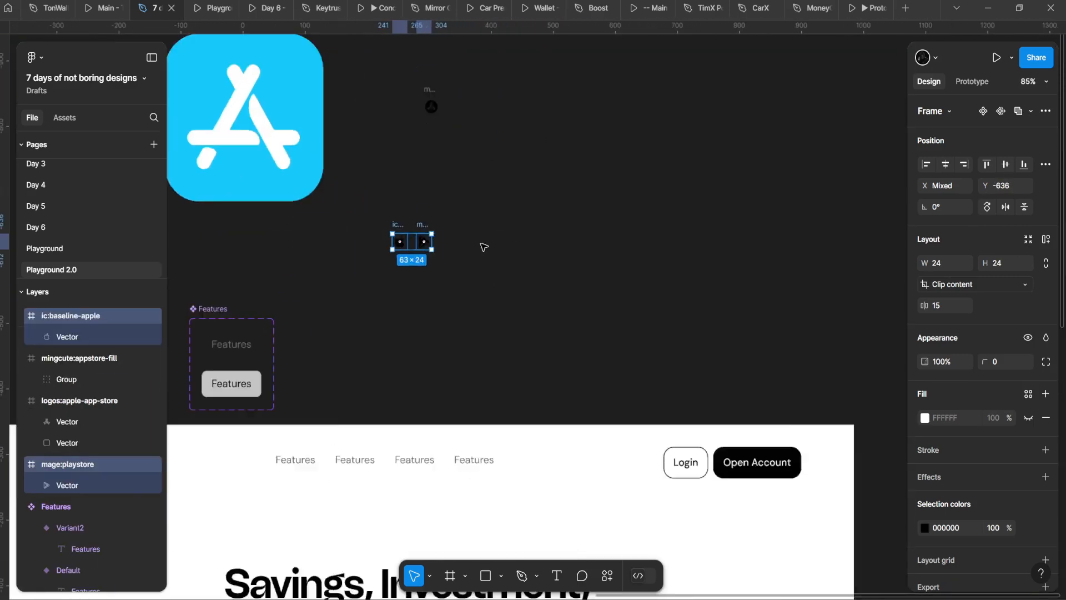
{"action": "scroll", "coordinate": [484, 248], "scroll_direction": "up", "scroll_amount": 8}
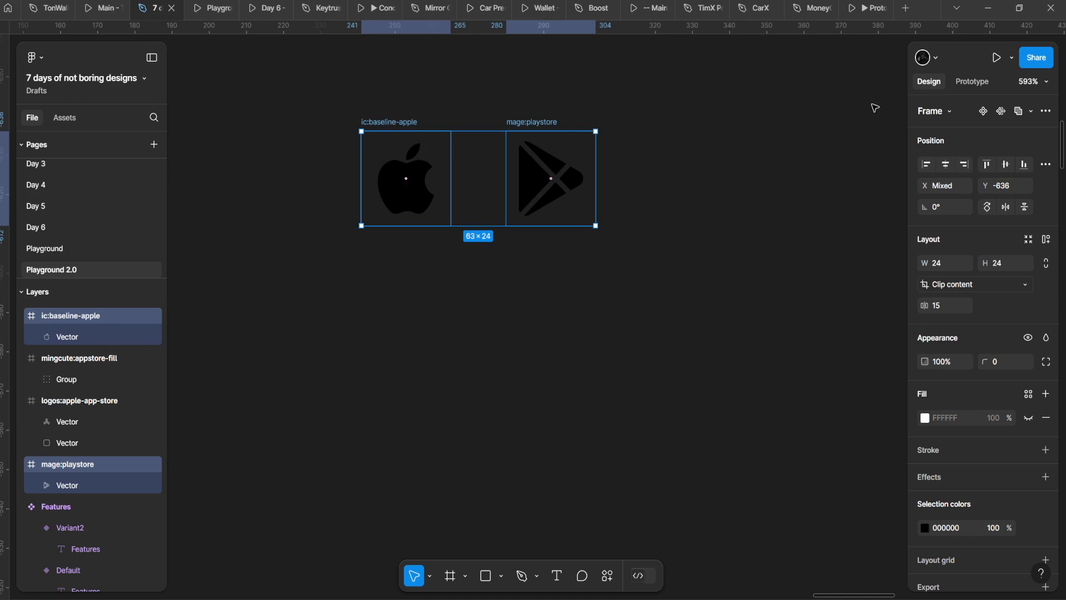
Step: Turn the Apple and Play Store icons into separate components via Create multiple components
{"action": "left_click", "coordinate": [1046, 111]}
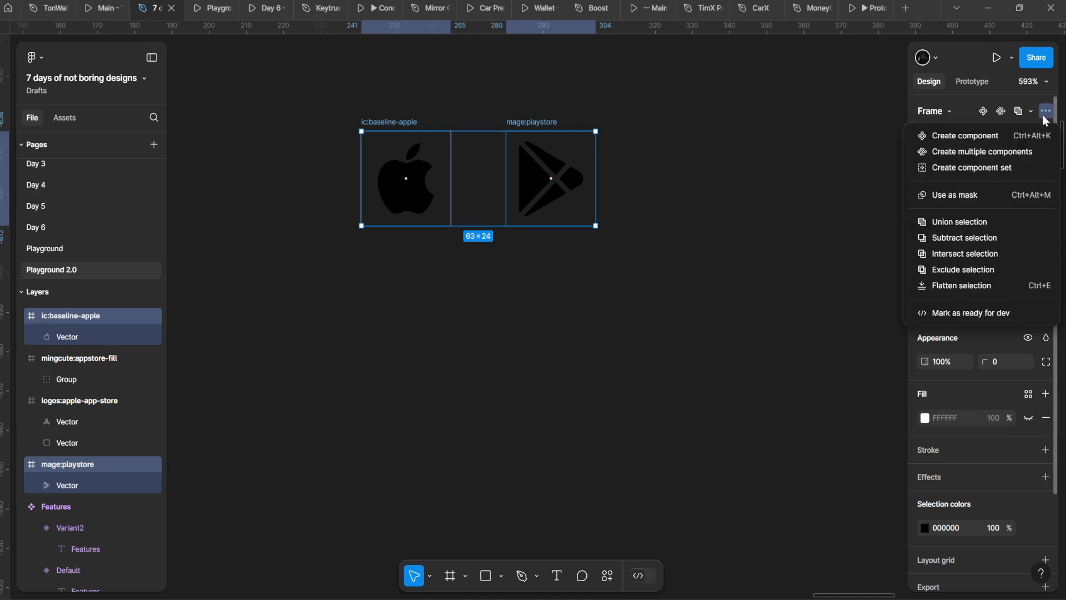
{"action": "left_click", "coordinate": [968, 151]}
{"action": "scroll", "coordinate": [523, 281], "scroll_direction": "down", "scroll_amount": 8}
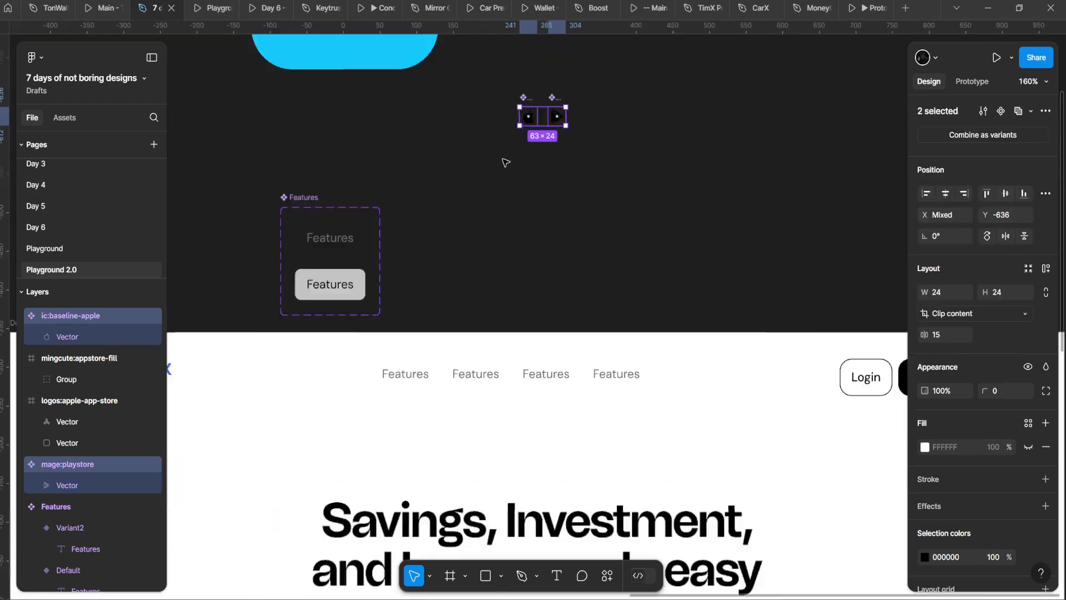
{"action": "scroll", "coordinate": [521, 109], "scroll_direction": "up", "scroll_amount": 1}
{"action": "left_click_drag", "start_coordinate": [516, 82], "coordinate": [512, 208]}
{"action": "scroll", "coordinate": [509, 167], "scroll_direction": "down", "scroll_amount": 3}
{"action": "scroll", "coordinate": [495, 222], "scroll_direction": "up", "scroll_amount": 2}
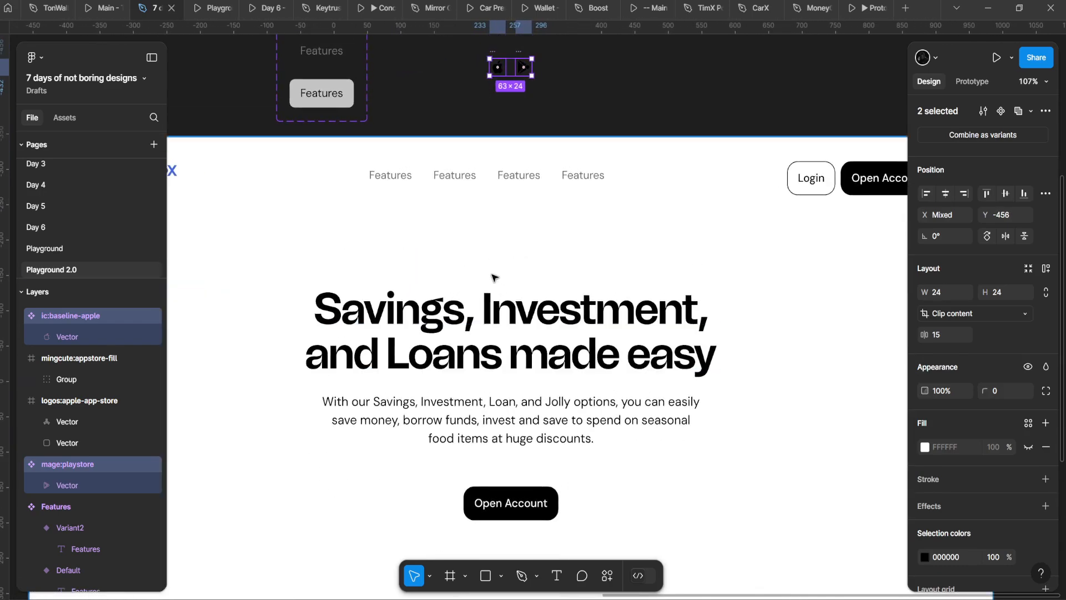
{"action": "scroll", "coordinate": [531, 108], "scroll_direction": "up", "scroll_amount": 1}
{"action": "scroll", "coordinate": [532, 108], "scroll_direction": "down", "scroll_amount": 3}
{"action": "scroll", "coordinate": [530, 105], "scroll_direction": "up", "scroll_amount": 3}
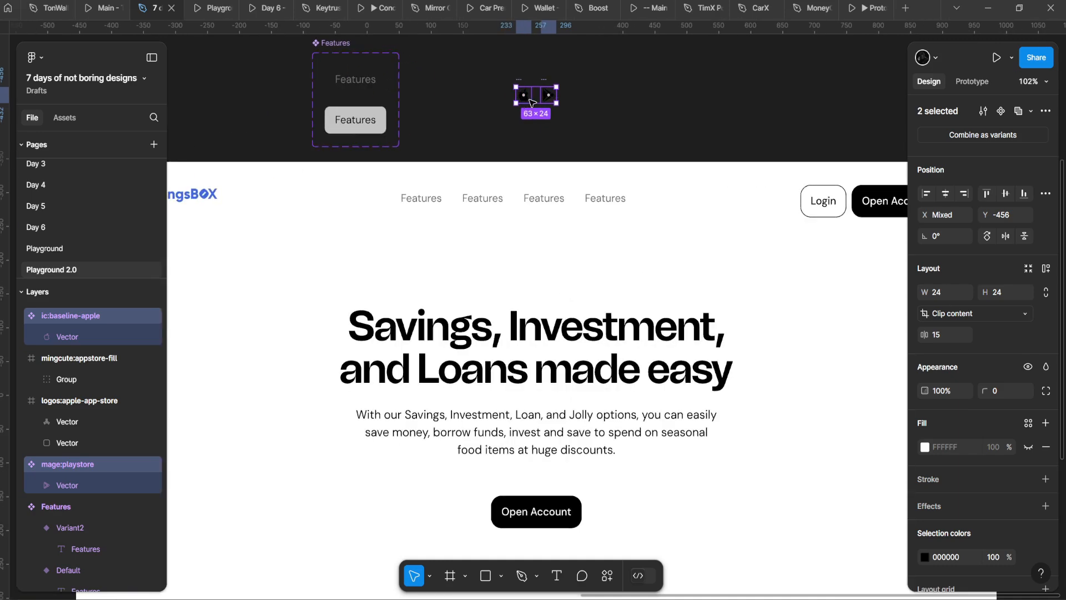
{"action": "scroll", "coordinate": [530, 102], "scroll_direction": "down", "scroll_amount": 1}
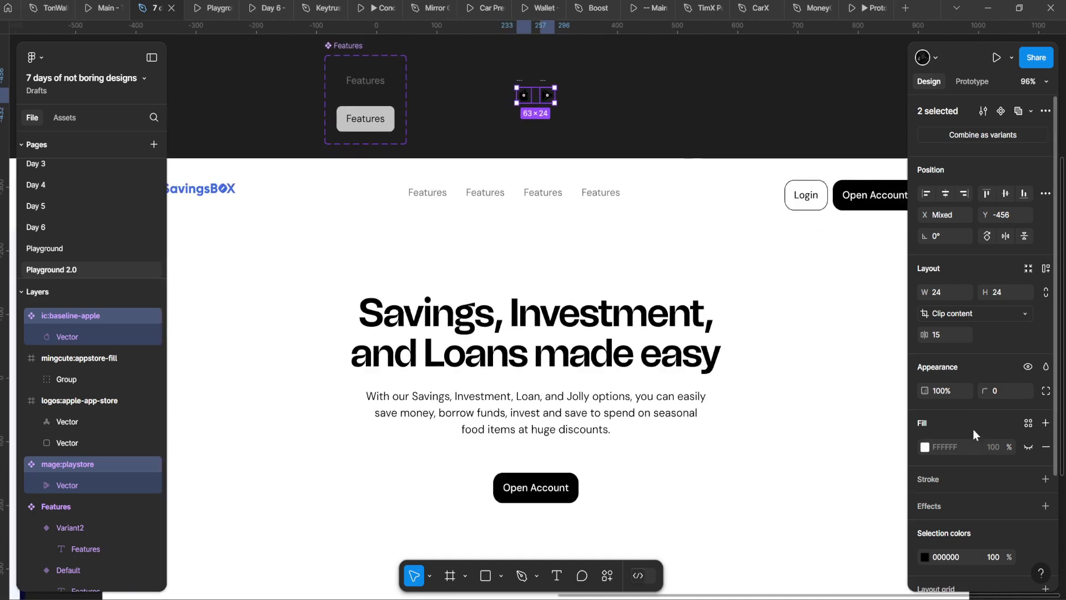
Step: Try combining the two icon components as variants, undoing it both times
{"action": "left_click", "coordinate": [988, 139]}
{"action": "key", "text": "ctrl+z"}
{"action": "left_click", "coordinate": [1008, 130]}
{"action": "key", "text": "ctrl+z"}
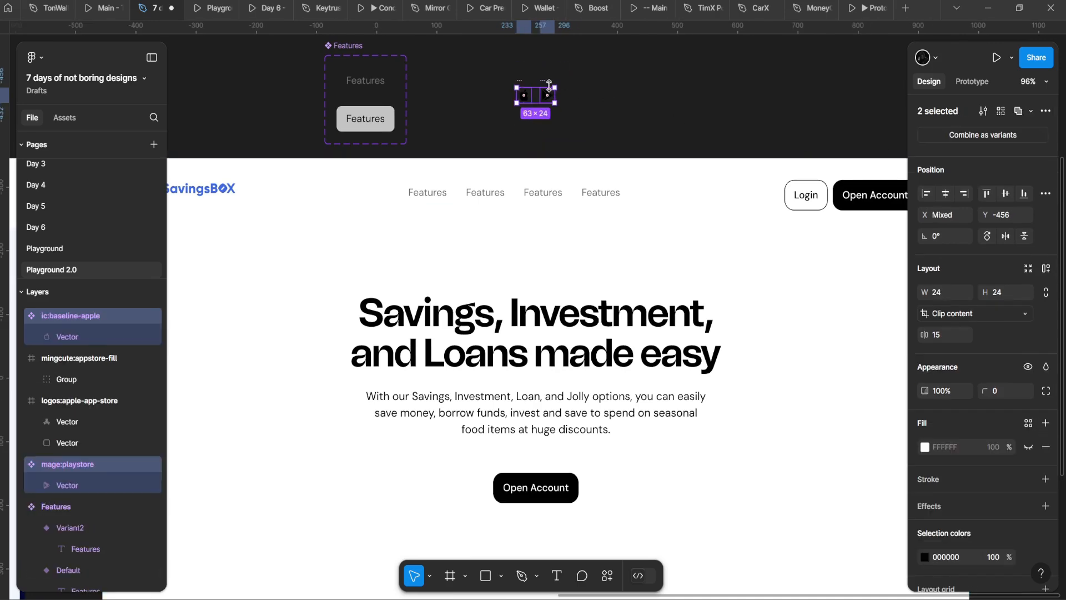
Step: Select the icon instances below Open Account, leaving only the Apple instance selected
{"action": "left_click", "coordinate": [528, 80]}
{"action": "scroll", "coordinate": [561, 109], "scroll_direction": "down", "scroll_amount": 5}
{"action": "left_click_drag", "start_coordinate": [512, 83], "coordinate": [546, 320]}
{"action": "scroll", "coordinate": [455, 352], "scroll_direction": "up", "scroll_amount": 7}
{"action": "scroll", "coordinate": [545, 319], "scroll_direction": "up", "scroll_amount": 5}
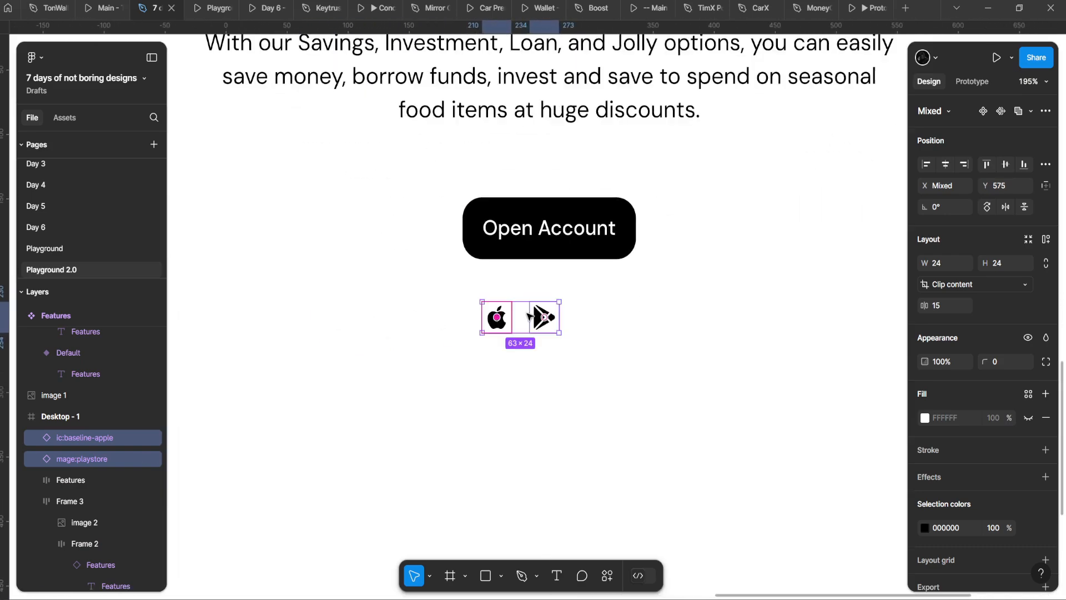
{"action": "left_click", "coordinate": [543, 316], "text": "shift"}
Step: Wrap each icon in its own auto layout frame and place them beside Open Account
{"action": "key", "text": "shift+a"}
{"action": "left_click", "coordinate": [537, 313]}
{"action": "key", "text": "shift+a"}
{"action": "left_click_drag", "start_coordinate": [499, 320], "coordinate": [485, 315]}
{"action": "left_click", "coordinate": [535, 314], "text": "shift"}
{"action": "scroll", "coordinate": [542, 318], "scroll_direction": "up", "scroll_amount": 5}
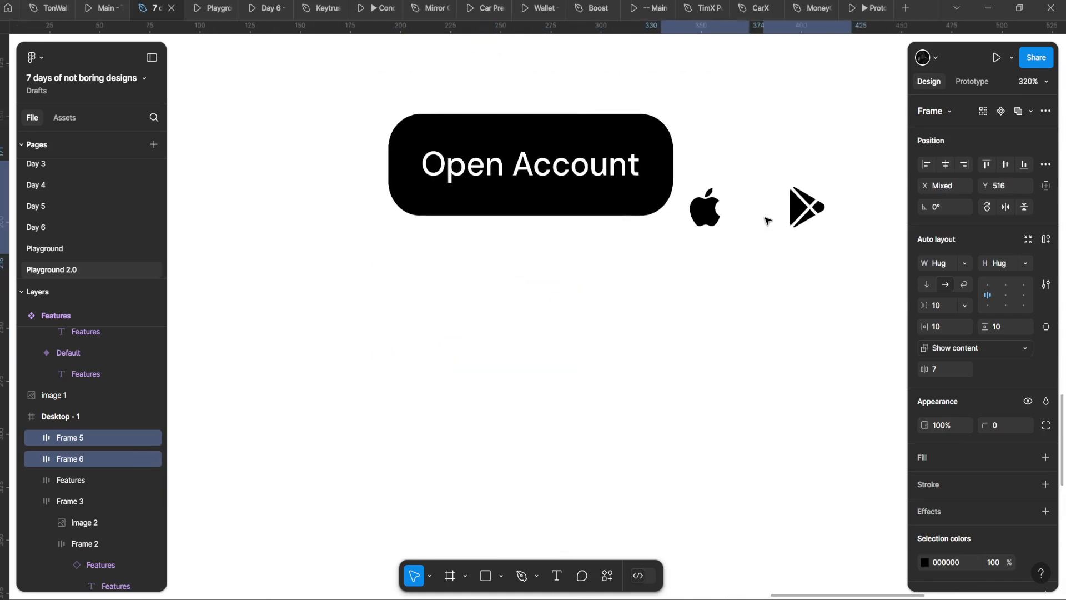
{"action": "left_click_drag", "start_coordinate": [539, 266], "coordinate": [572, 245]}
{"action": "left_click_drag", "start_coordinate": [495, 250], "coordinate": [391, 248]}
{"action": "left_click_drag", "start_coordinate": [494, 224], "coordinate": [476, 228]}
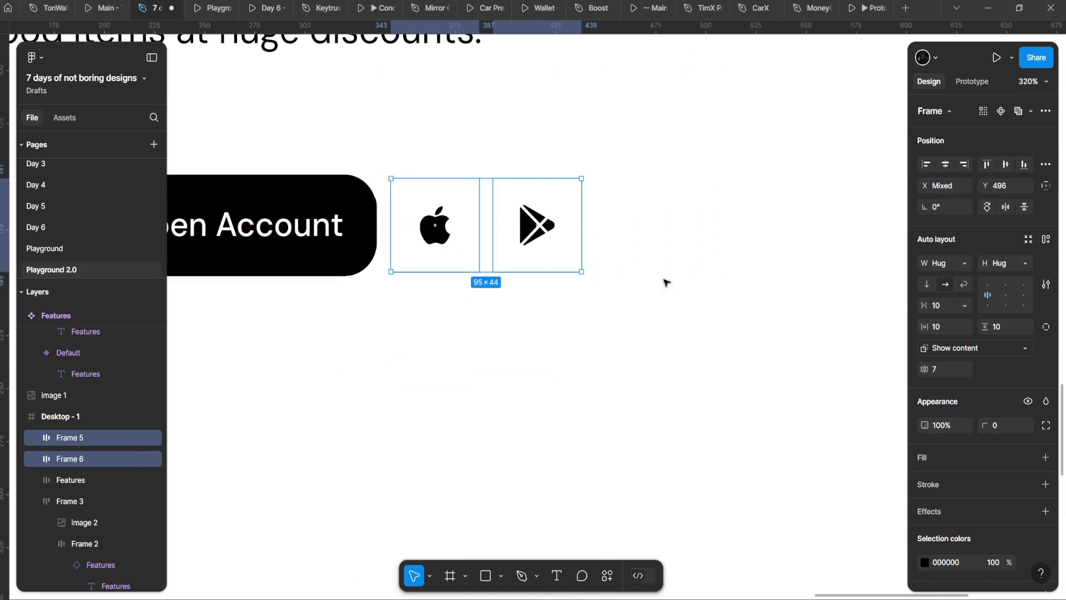
Step: Give the icon frames a light grey E6E6E6 fill and fully circular corners
{"action": "left_click", "coordinate": [1046, 457]}
{"action": "left_click", "coordinate": [926, 481]}
{"action": "left_click_drag", "start_coordinate": [757, 269], "coordinate": [757, 280]}
{"action": "left_click_drag", "start_coordinate": [986, 426], "coordinate": [1045, 422]}
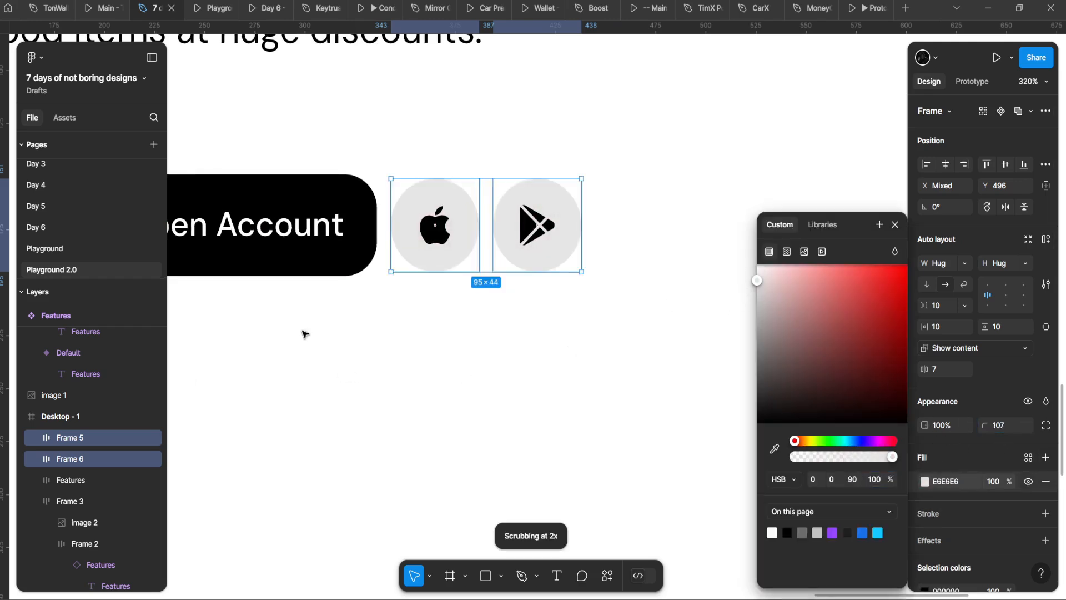
{"action": "left_click_drag", "start_coordinate": [419, 238], "coordinate": [353, 271]}
Step: Move both circles right and wrap them in a right-aligned auto-layout frame
{"action": "left_click", "coordinate": [345, 272]}
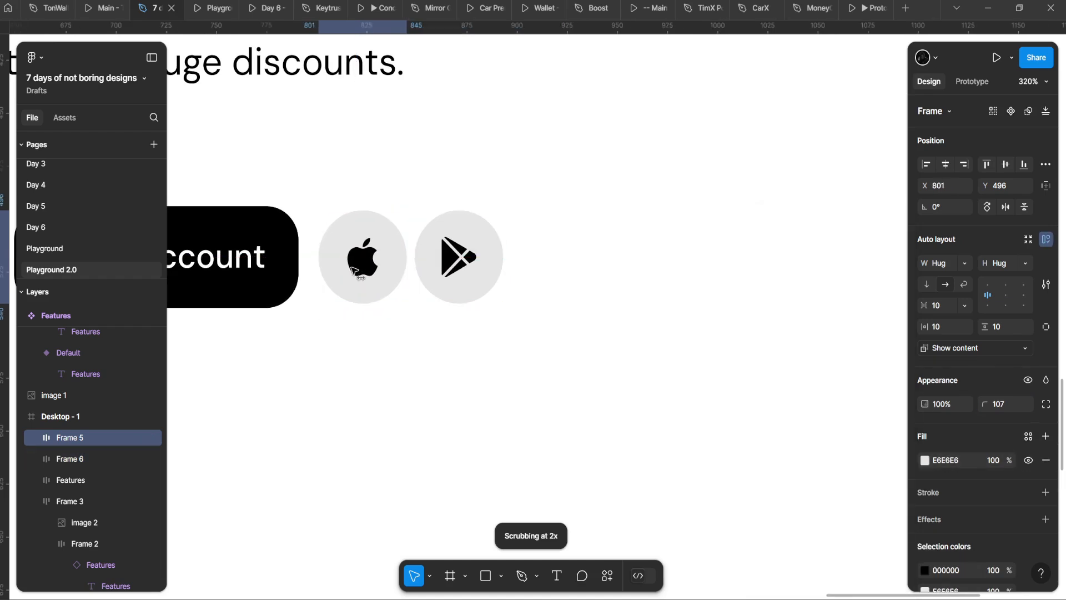
{"action": "left_click", "coordinate": [423, 269], "text": "shift"}
{"action": "left_click_drag", "start_coordinate": [424, 268], "coordinate": [643, 290]}
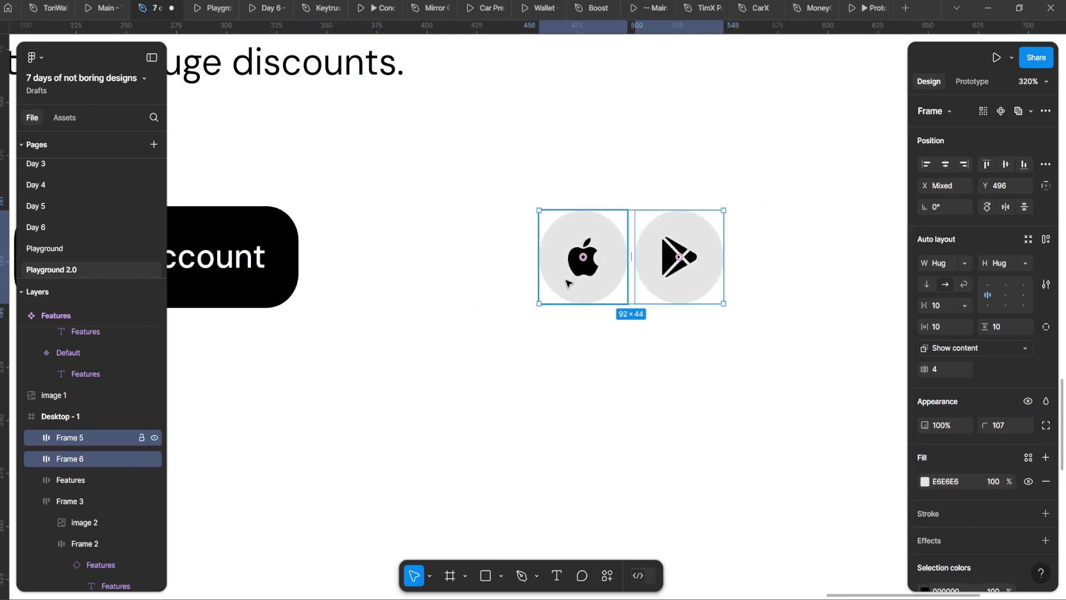
{"action": "key", "text": "shift+a"}
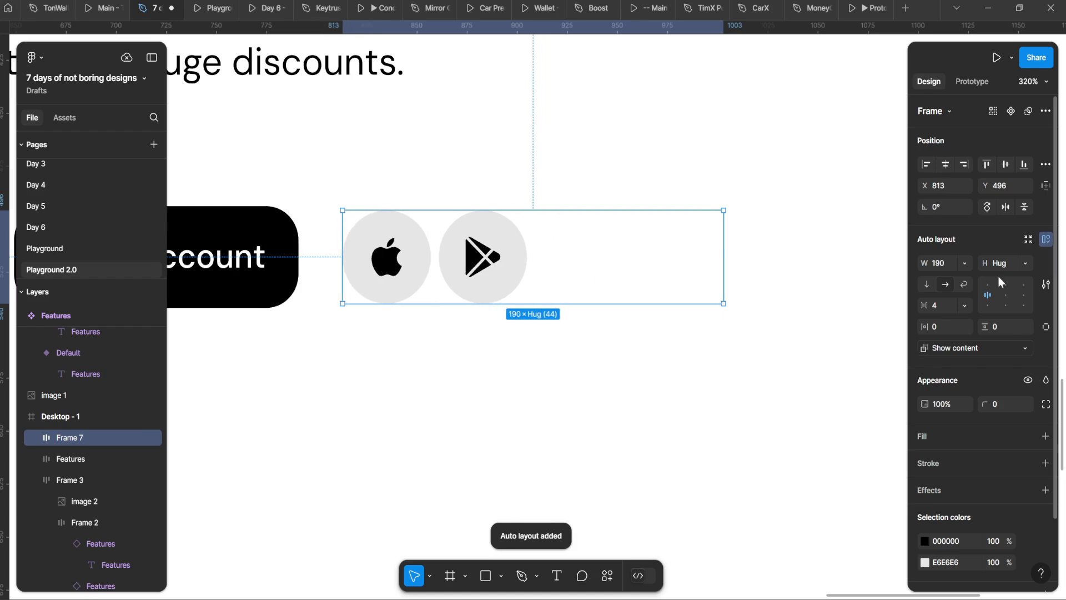
{"action": "left_click", "coordinate": [1024, 295]}
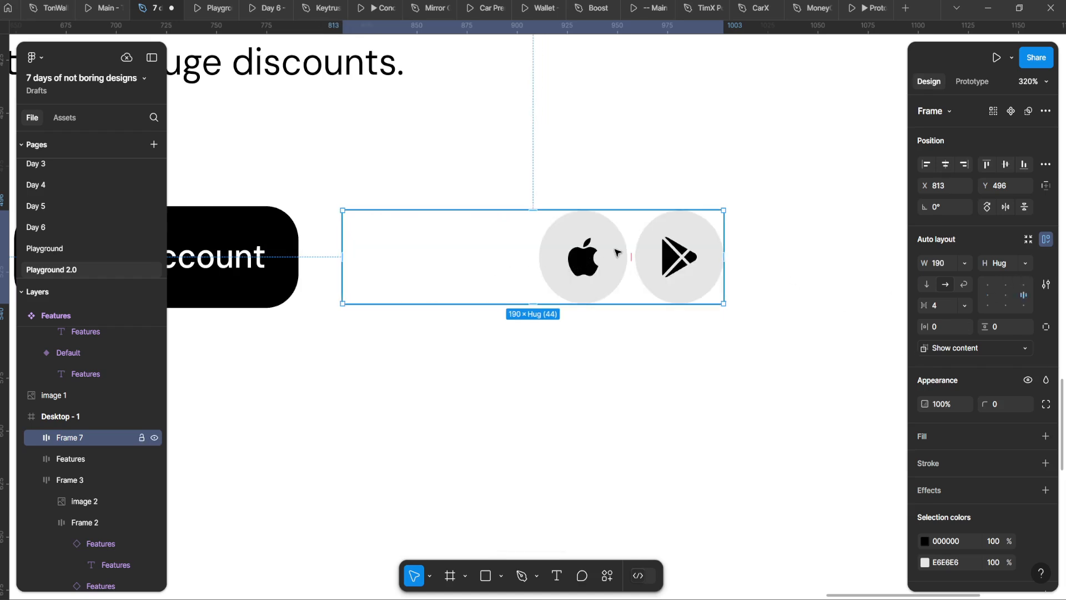
Step: Try an eyedropper grey fill on the wrapper frame, then undo it
{"action": "key", "text": "i"}
{"action": "left_click", "coordinate": [610, 229]}
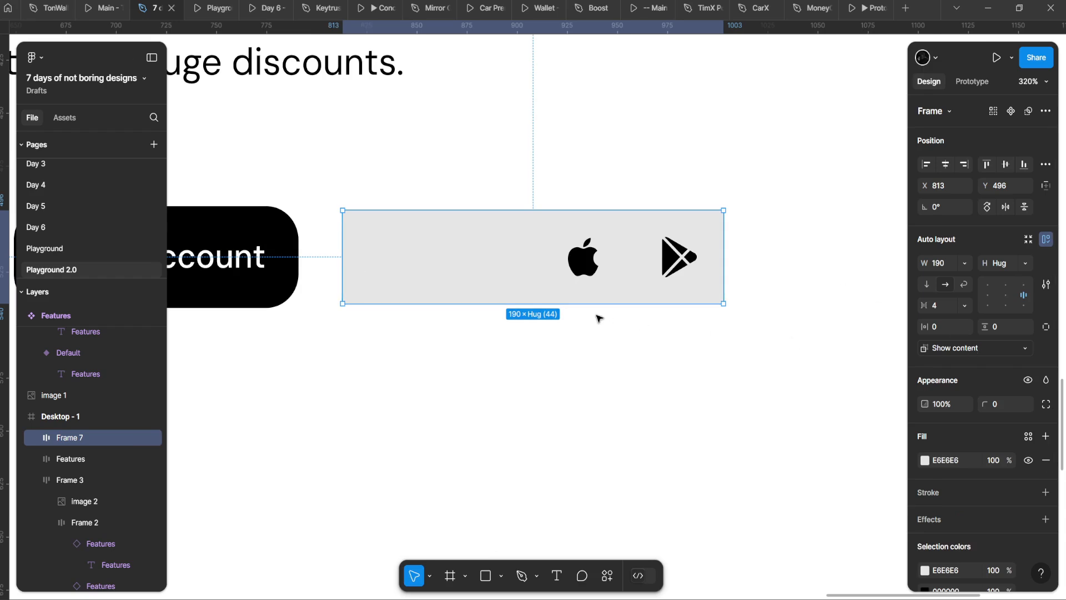
{"action": "key", "text": "ctrl+z"}
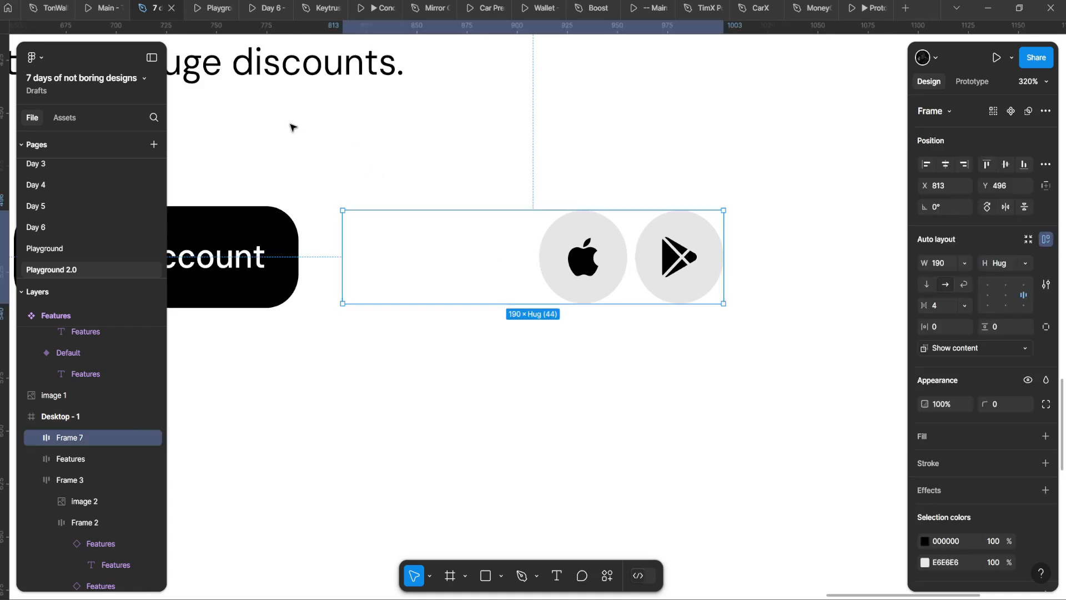
Step: Remove the wrapper frame and move both circles right next to Open Account
{"action": "key", "text": "ctrl+shift+g"}
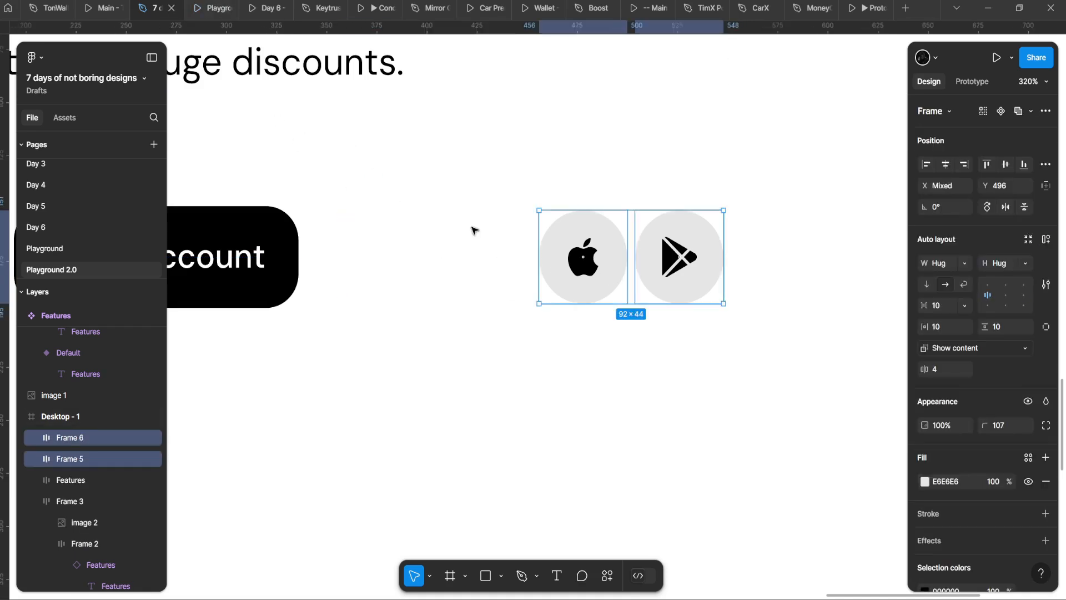
{"action": "left_click", "coordinate": [481, 222]}
{"action": "left_click", "coordinate": [590, 282]}
{"action": "left_click", "coordinate": [662, 253], "text": "shift"}
{"action": "left_click_drag", "start_coordinate": [682, 225], "coordinate": [476, 227]}
Step: Move the Apple and Play circle pair to sit centred below the Open Account button
{"action": "left_click", "coordinate": [479, 209]}
{"action": "scroll", "coordinate": [567, 280], "scroll_direction": "down", "scroll_amount": 4}
{"action": "scroll", "coordinate": [494, 337], "scroll_direction": "down", "scroll_amount": 2}
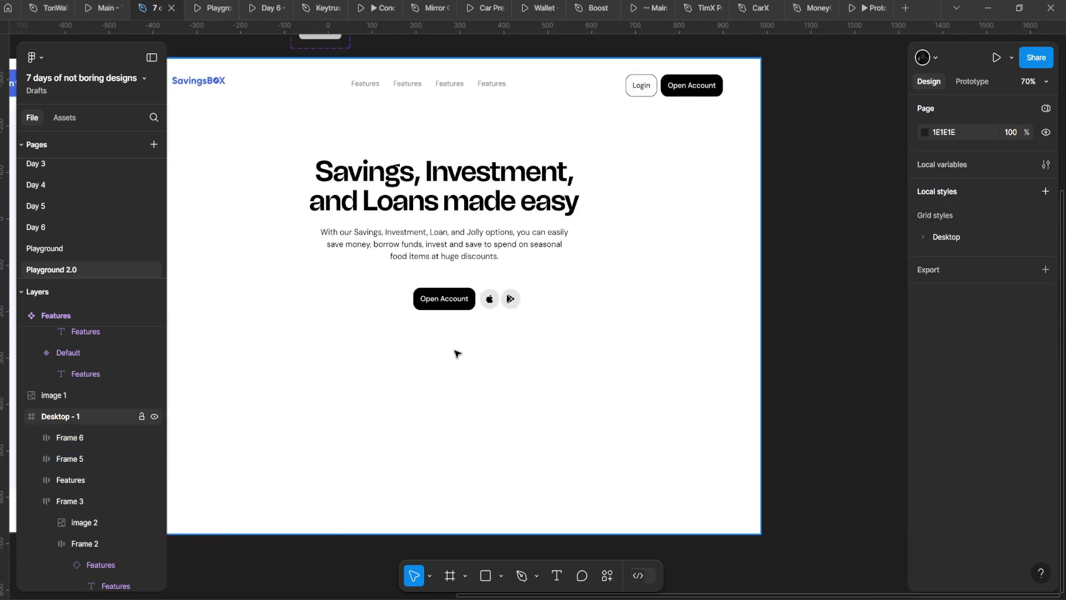
{"action": "scroll", "coordinate": [453, 350], "scroll_direction": "up", "scroll_amount": 4}
{"action": "left_click", "coordinate": [588, 221]}
{"action": "left_click", "coordinate": [642, 221], "text": "shift"}
{"action": "left_click_drag", "start_coordinate": [611, 213], "coordinate": [463, 294]}
{"action": "scroll", "coordinate": [463, 295], "scroll_direction": "down", "scroll_amount": 2}
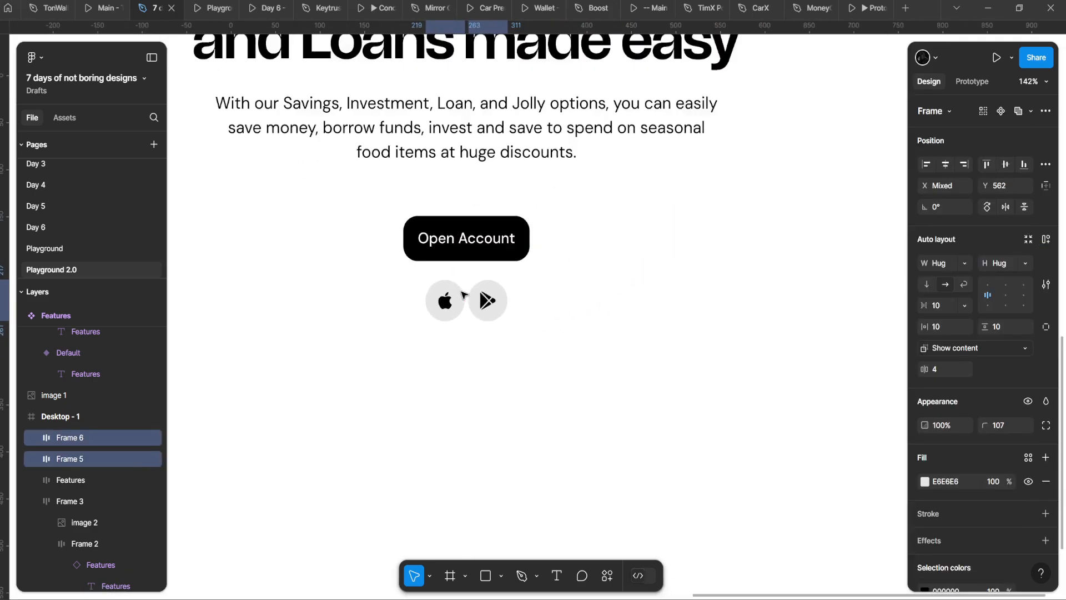
{"action": "scroll", "coordinate": [467, 297], "scroll_direction": "up", "scroll_amount": 3}
{"action": "left_click", "coordinate": [481, 289]}
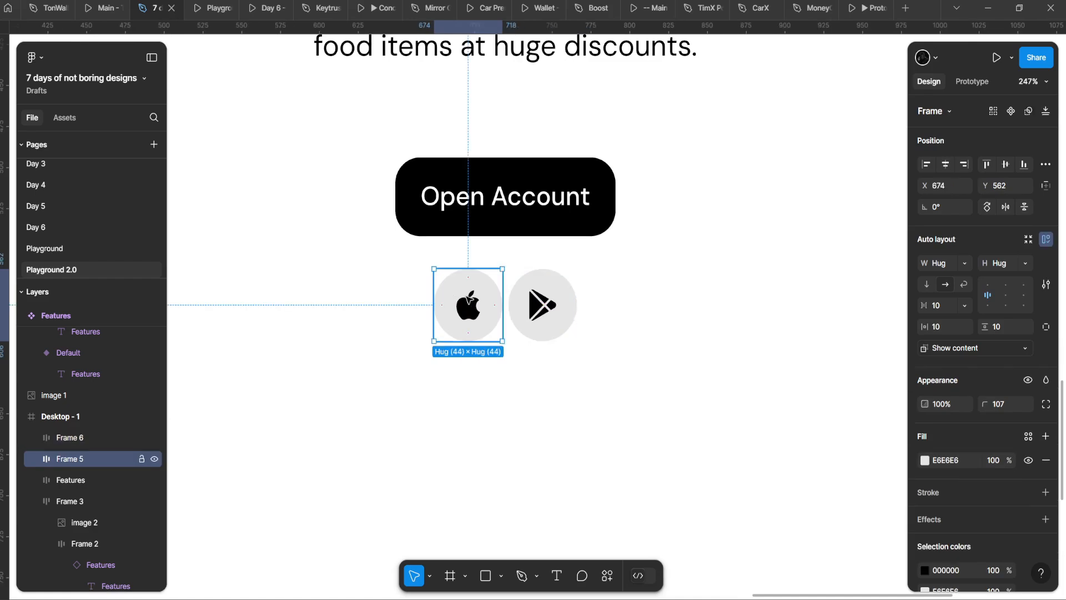
{"action": "left_click_drag", "start_coordinate": [481, 289], "coordinate": [469, 288]}
{"action": "key", "text": "ctrl+z"}
{"action": "key", "text": "ctrl+z"}
{"action": "scroll", "coordinate": [492, 327], "scroll_direction": "down", "scroll_amount": 2}
{"action": "scroll", "coordinate": [531, 308], "scroll_direction": "up", "scroll_amount": 3}
{"action": "key", "text": "ctrl+z"}
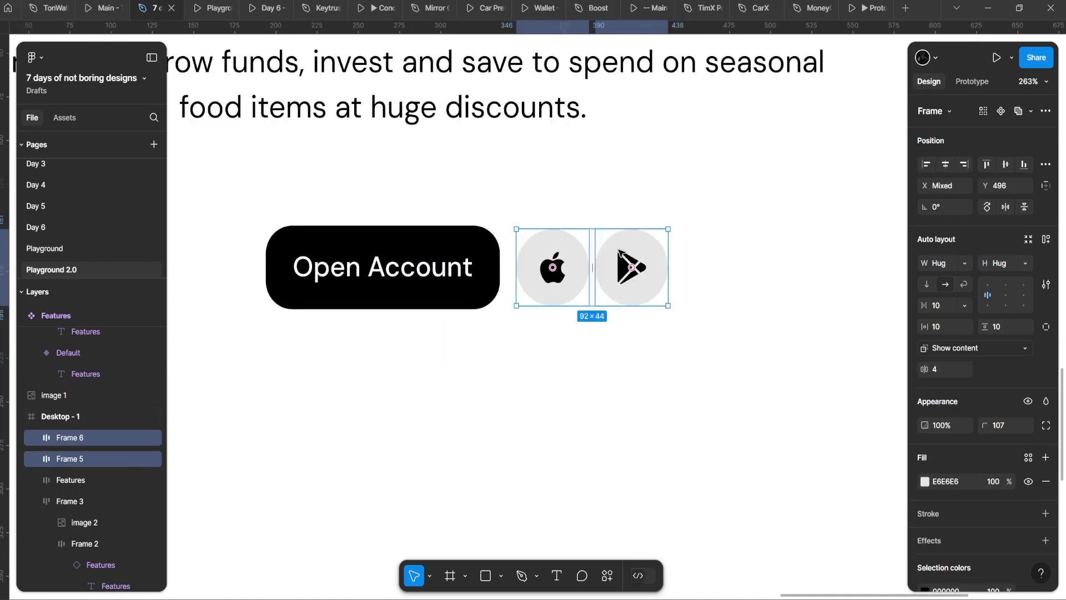
{"action": "left_click_drag", "start_coordinate": [619, 251], "coordinate": [523, 255]}
{"action": "scroll", "coordinate": [491, 295], "scroll_direction": "down", "scroll_amount": 7}
{"action": "scroll", "coordinate": [444, 342], "scroll_direction": "up", "scroll_amount": 1}
Step: Try resizing the Open Account button, revert it, and select both store icon frames
{"action": "left_click", "coordinate": [446, 340]}
{"action": "left_click", "coordinate": [494, 260]}
{"action": "key", "text": "ctrl+z"}
{"action": "scroll", "coordinate": [544, 245], "scroll_direction": "up", "scroll_amount": 2}
{"action": "left_click", "coordinate": [472, 317]}
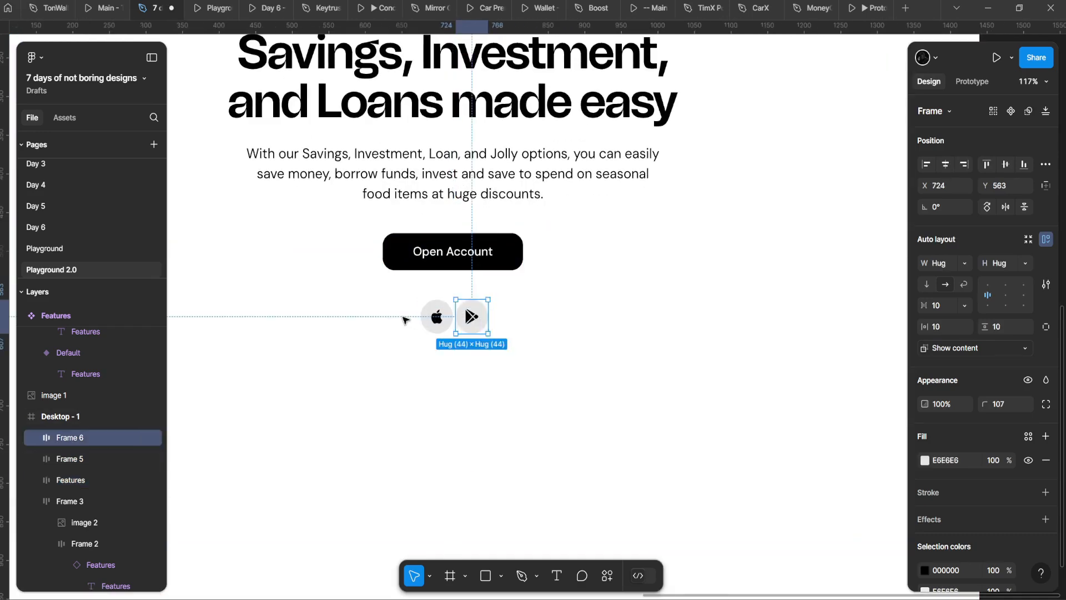
{"action": "left_click", "coordinate": [407, 319]}
{"action": "left_click_drag", "start_coordinate": [416, 308], "coordinate": [509, 335]}
{"action": "scroll", "coordinate": [510, 339], "scroll_direction": "down", "scroll_amount": 3}
{"action": "scroll", "coordinate": [533, 334], "scroll_direction": "up", "scroll_amount": 2}
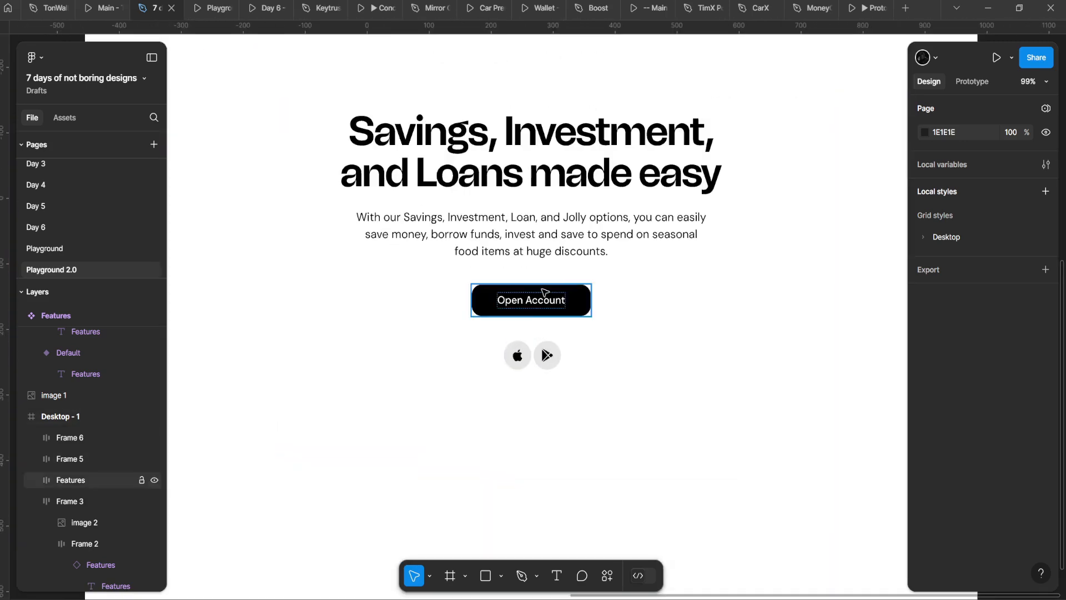
{"action": "left_click", "coordinate": [542, 288]}
{"action": "left_click_drag", "start_coordinate": [542, 285], "coordinate": [566, 177]}
{"action": "key", "text": "ctrl+z"}
{"action": "scroll", "coordinate": [556, 304], "scroll_direction": "up", "scroll_amount": 3}
{"action": "left_click_drag", "start_coordinate": [407, 254], "coordinate": [592, 298]}
{"action": "scroll", "coordinate": [480, 125], "scroll_direction": "up", "scroll_amount": 1}
Step: Test duplicating the subtitle paragraph, undo it, and compare with the reference design
{"action": "double_click", "coordinate": [486, 114]}
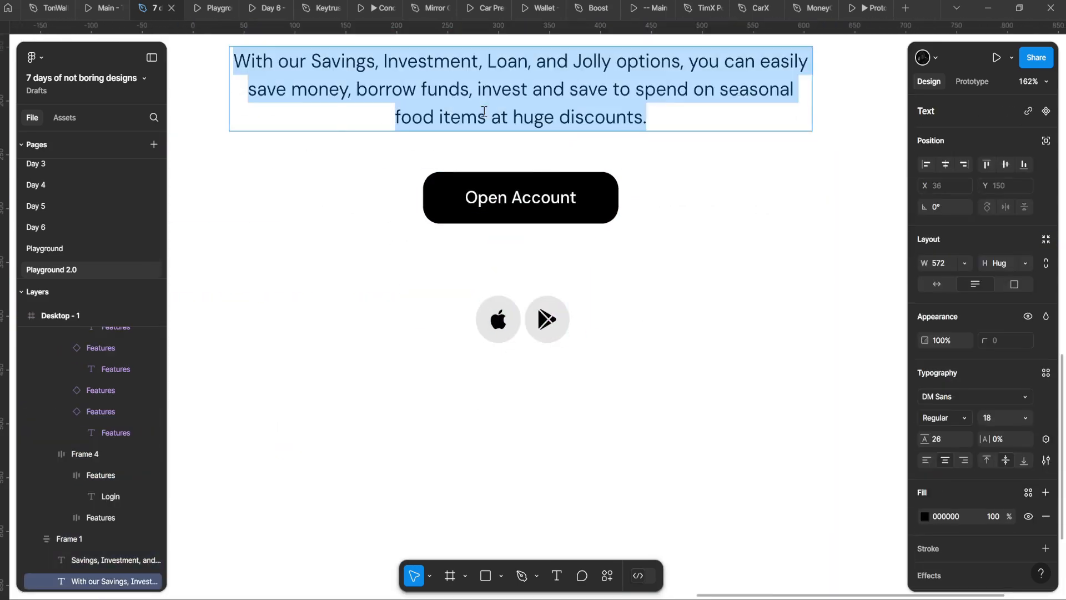
{"action": "key", "text": "Escape"}
{"action": "left_click_drag", "start_coordinate": [471, 110], "coordinate": [417, 261]}
{"action": "key", "text": "ctrl+z"}
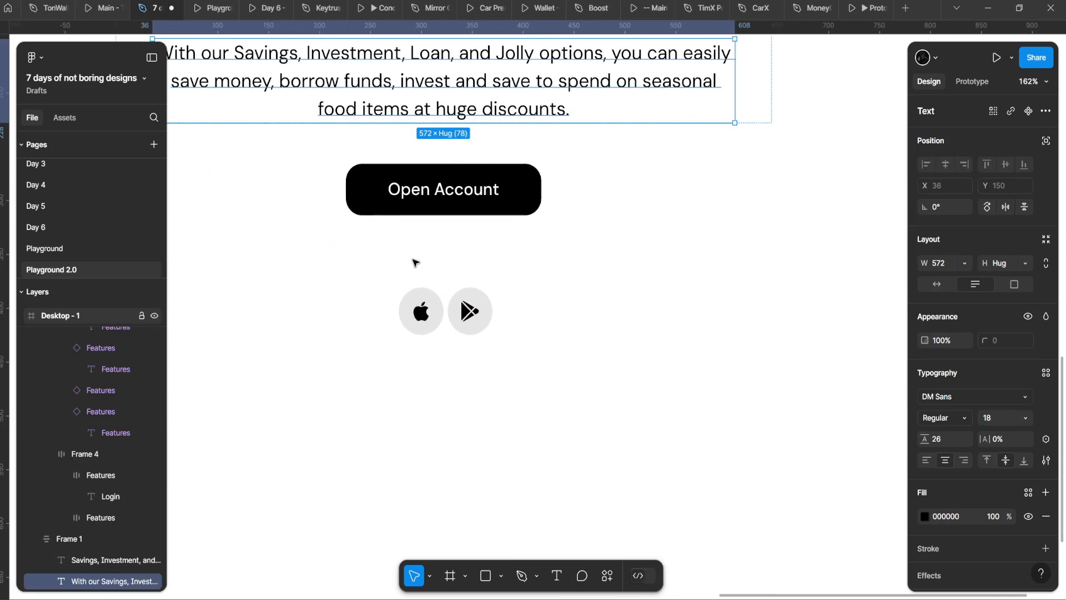
{"action": "scroll", "coordinate": [511, 290], "scroll_direction": "up", "scroll_amount": 3}
{"action": "left_click_drag", "start_coordinate": [438, 296], "coordinate": [459, 271]}
{"action": "left_click", "coordinate": [511, 292]}
{"action": "scroll", "coordinate": [372, 320], "scroll_direction": "down", "scroll_amount": 6}
{"action": "scroll", "coordinate": [372, 321], "scroll_direction": "up", "scroll_amount": 1}
{"action": "left_click_drag", "start_coordinate": [298, 371], "coordinate": [944, 333]}
{"action": "left_click_drag", "start_coordinate": [189, 347], "coordinate": [816, 393]}
{"action": "left_click_drag", "start_coordinate": [509, 357], "coordinate": [249, 327]}
{"action": "left_click_drag", "start_coordinate": [888, 363], "coordinate": [183, 347]}
{"action": "scroll", "coordinate": [600, 273], "scroll_direction": "up", "scroll_amount": 6}
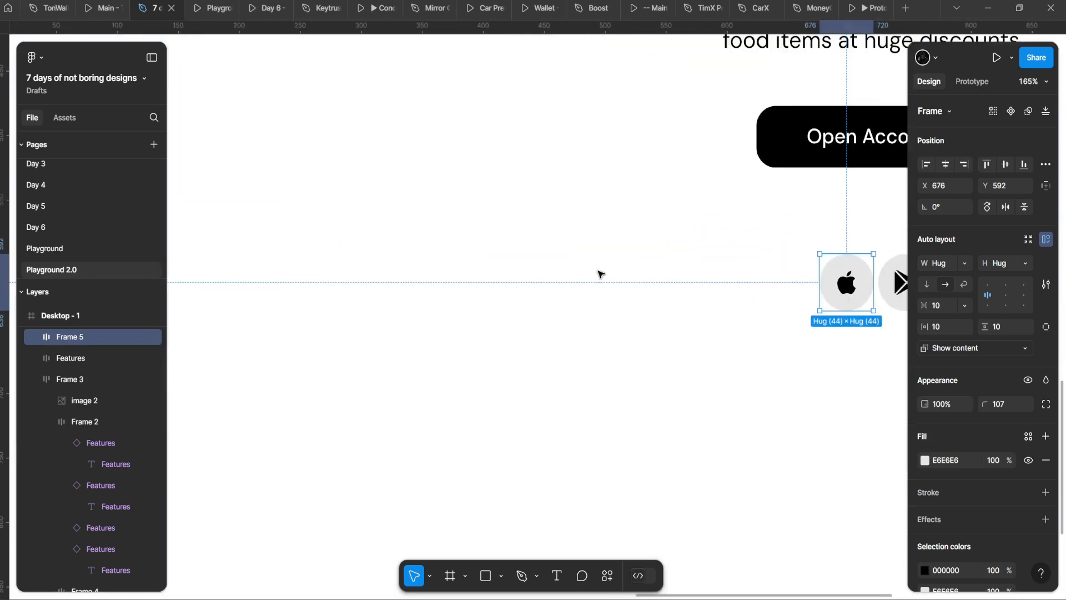
{"action": "left_click_drag", "start_coordinate": [866, 301], "coordinate": [310, 336]}
Step: Nudge the Play circle right, widen the Apple frame to 102, and place a text layer inside
{"action": "left_click", "coordinate": [447, 328]}
{"action": "key", "text": "shift+Right"}
{"action": "key", "text": "shift+Right"}
{"action": "key", "text": "shift+Right"}
{"action": "key", "text": "shift+Right"}
{"action": "key", "text": "shift+Right"}
{"action": "key", "text": "shift+Right"}
{"action": "key", "text": "shift+Right"}
{"action": "key", "text": "shift+Right"}
{"action": "key", "text": "shift+Right"}
{"action": "key", "text": "shift+Right"}
{"action": "left_click", "coordinate": [377, 320]}
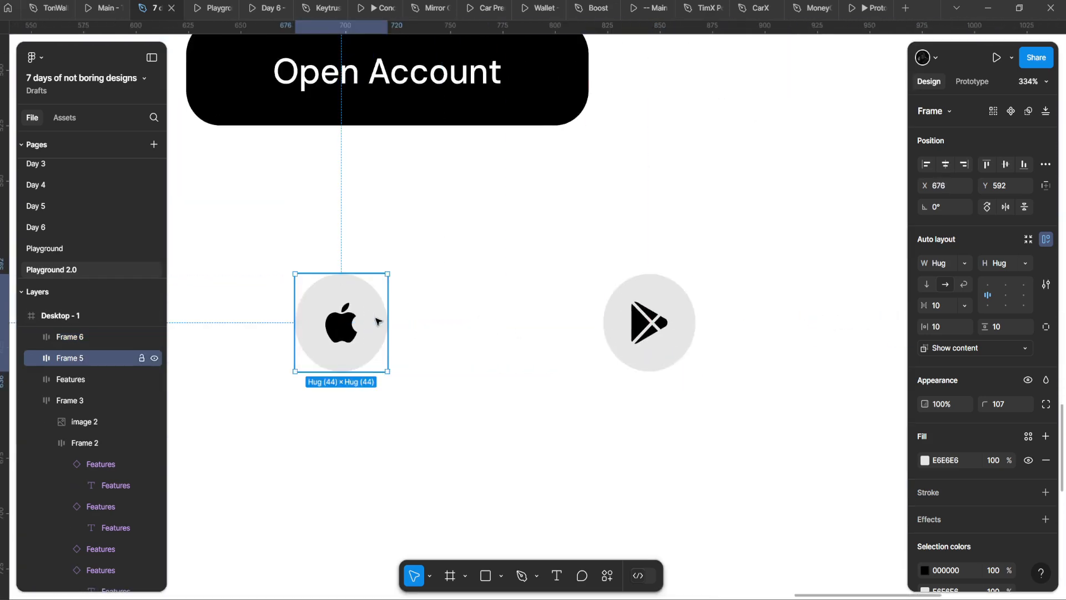
{"action": "left_click_drag", "start_coordinate": [388, 320], "coordinate": [509, 324]}
{"action": "key", "text": "t"}
{"action": "left_click", "coordinate": [403, 313]}
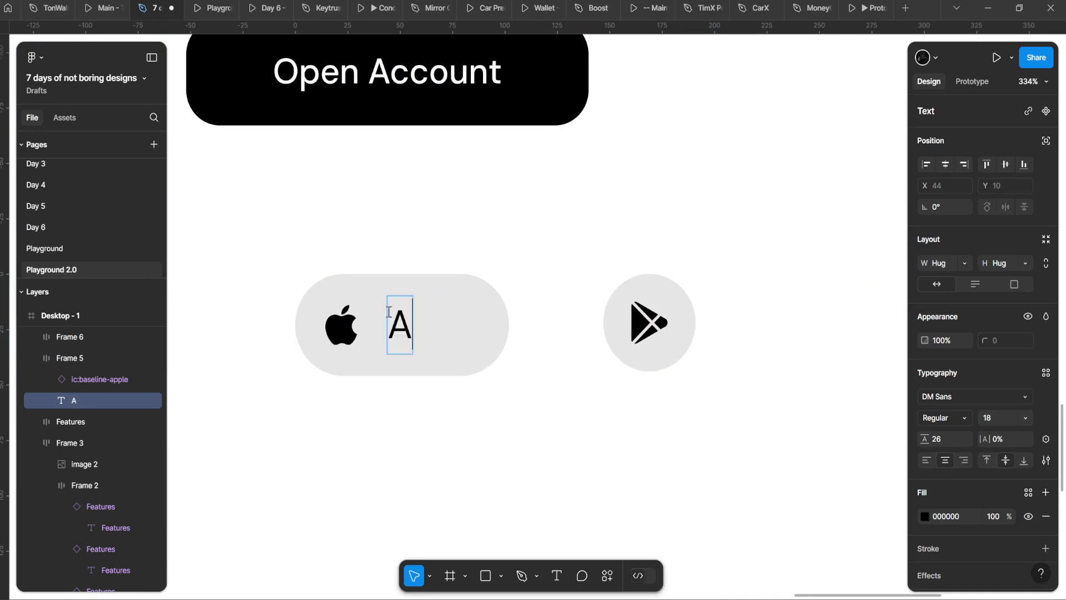
Step: Finish the Appstore label and set the pill's icon-to-text gap to 4
{"action": "key", "text": "BackSpace"}
{"action": "key", "text": "Escape"}
{"action": "left_click", "coordinate": [357, 307]}
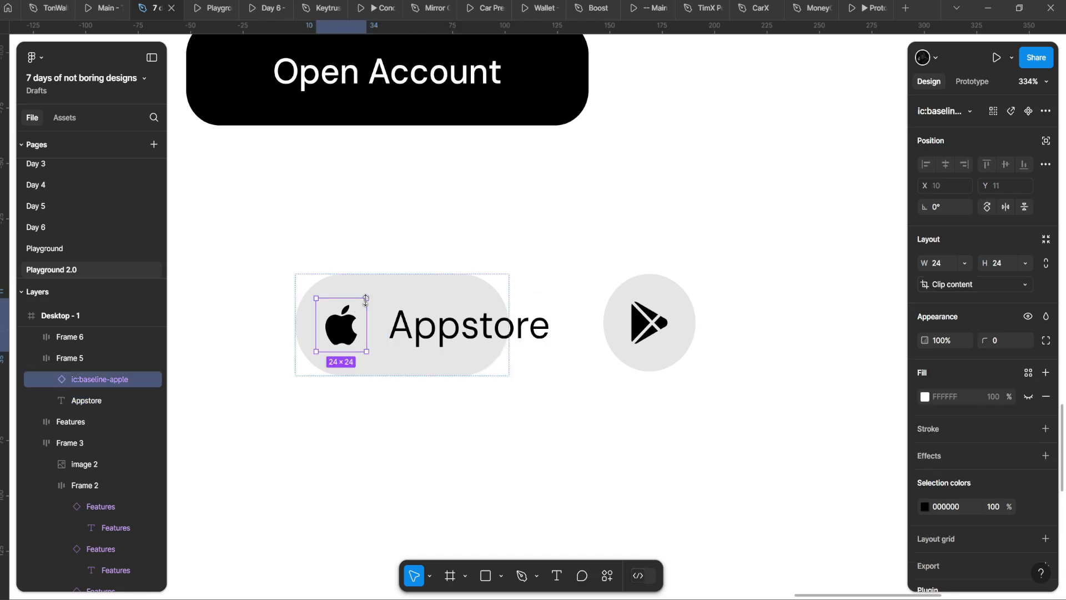
{"action": "left_click", "coordinate": [367, 296]}
{"action": "left_click", "coordinate": [947, 309]}
{"action": "key", "text": "Down"}
{"action": "key", "text": "Down"}
{"action": "key", "text": "Down"}
{"action": "key", "text": "Down"}
{"action": "key", "text": "Down"}
{"action": "key", "text": "Down"}
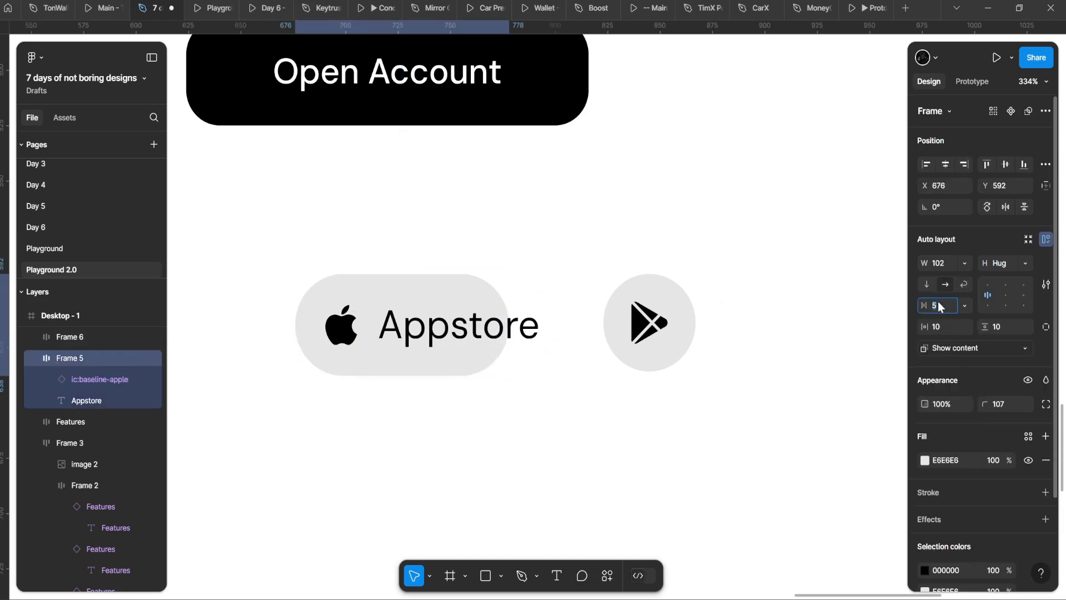
Step: Move the Appstore pill up-left and set its width to Hug contents
{"action": "left_click", "coordinate": [567, 261]}
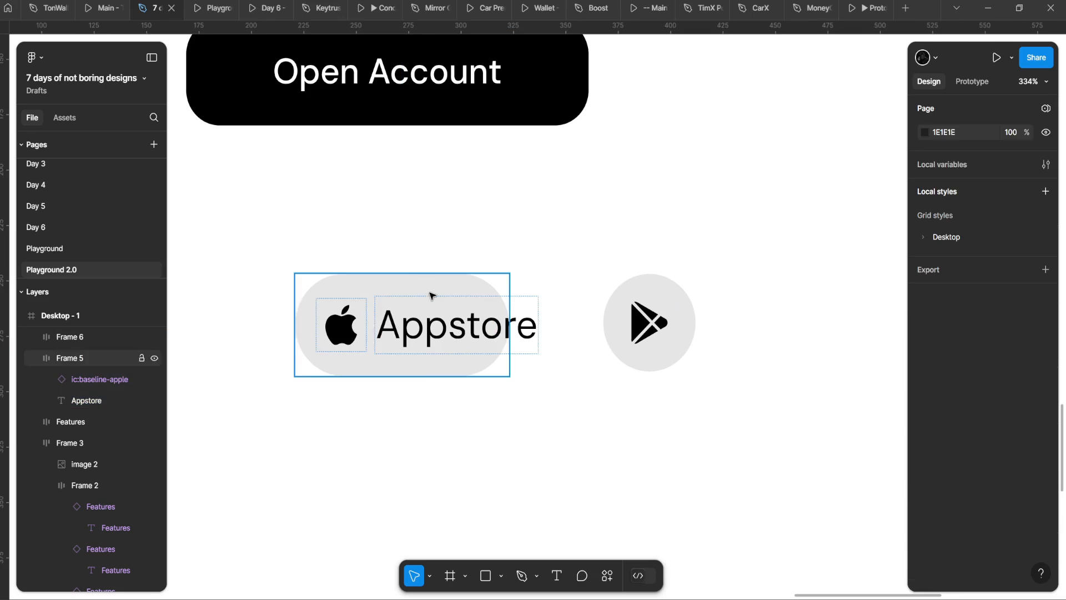
{"action": "left_click_drag", "start_coordinate": [430, 294], "coordinate": [385, 247]}
{"action": "left_click", "coordinate": [964, 264]}
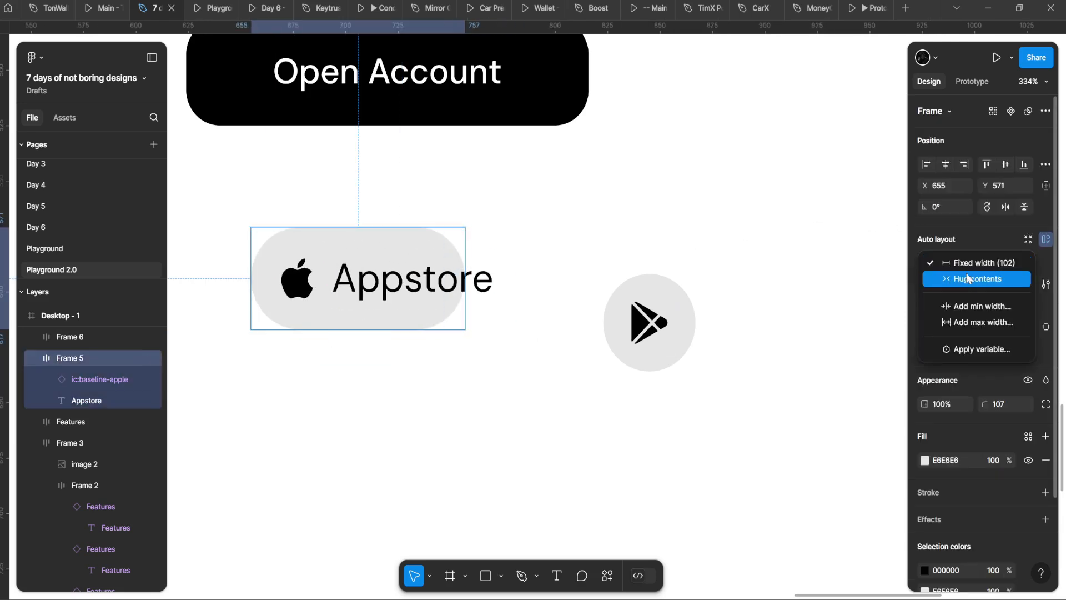
{"action": "left_click", "coordinate": [955, 278]}
Step: Set the Appstore label's font size to 18
{"action": "left_click", "coordinate": [461, 289]}
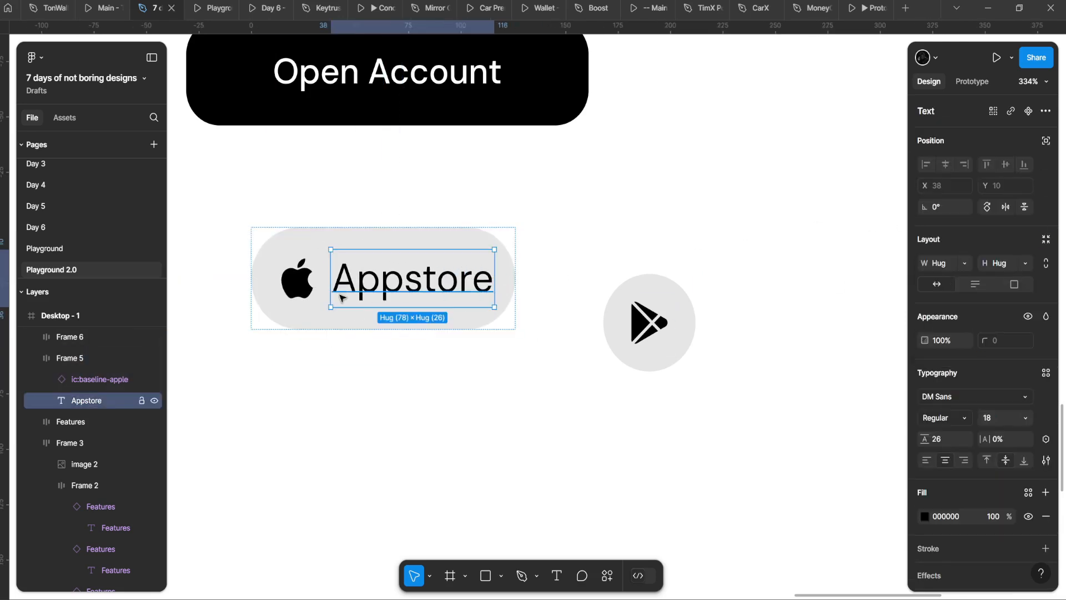
{"action": "key", "text": "ctrl+a"}
{"action": "left_click", "coordinate": [481, 260]}
{"action": "left_click", "coordinate": [471, 242]}
{"action": "scroll", "coordinate": [470, 247], "scroll_direction": "down", "scroll_amount": 5}
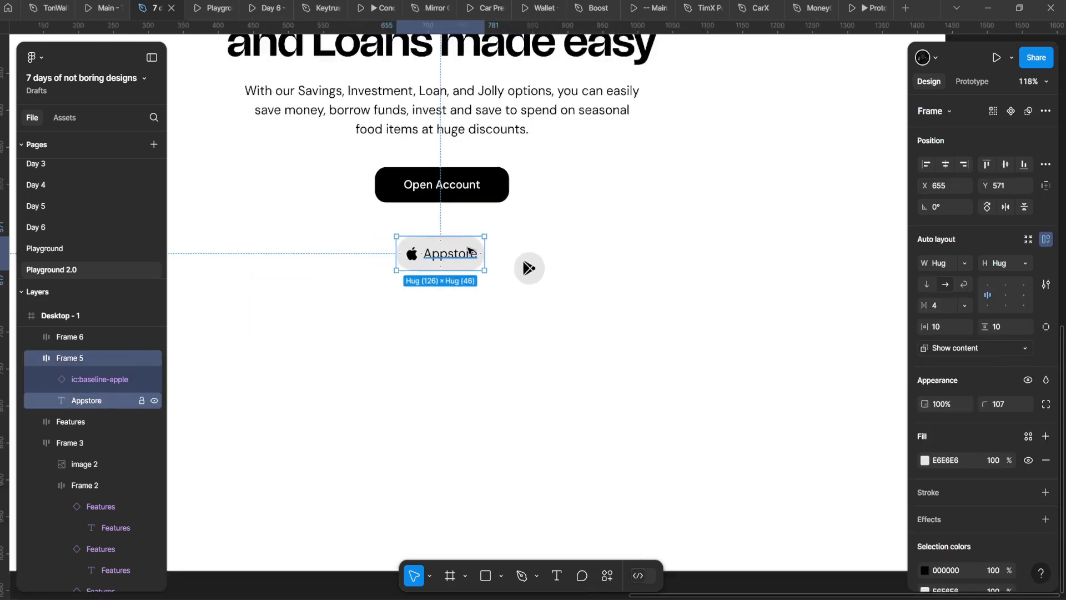
{"action": "left_click", "coordinate": [468, 247], "text": "ctrl"}
{"action": "scroll", "coordinate": [470, 248], "scroll_direction": "up", "scroll_amount": 5}
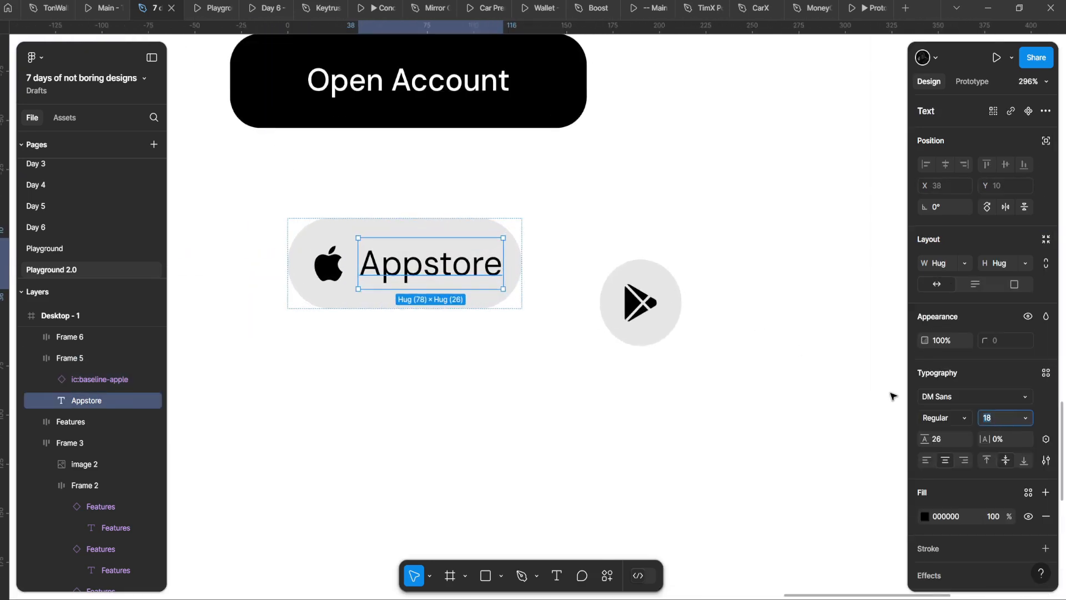
{"action": "key", "text": "Return"}
Step: Wrap the apple icon in its own auto-layout frame with Shift+A
{"action": "left_click", "coordinate": [329, 271]}
{"action": "scroll", "coordinate": [331, 272], "scroll_direction": "up", "scroll_amount": 3}
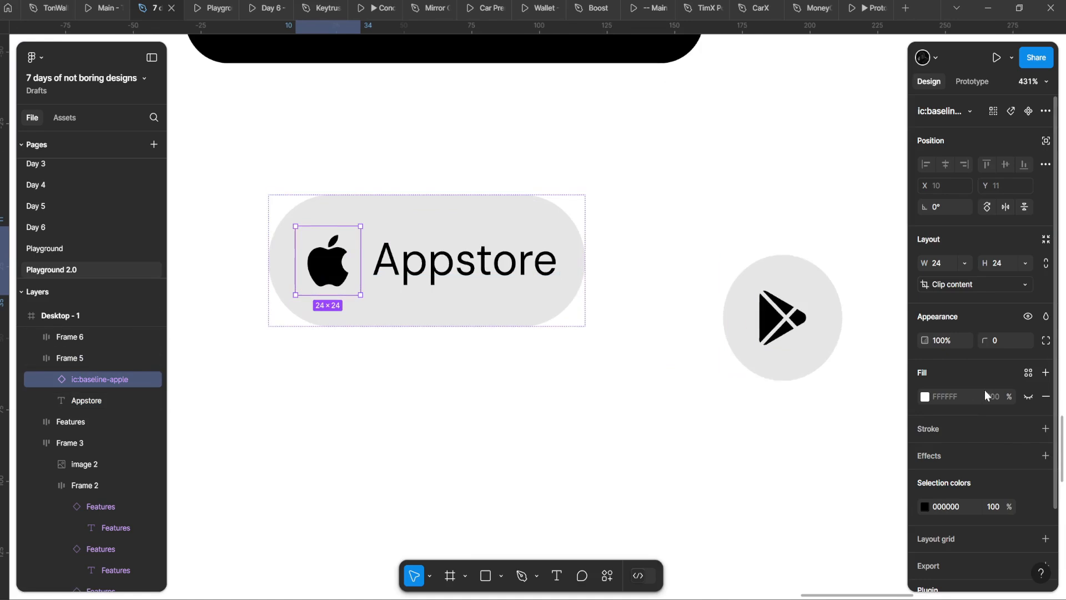
{"action": "left_click", "coordinate": [1028, 397]}
{"action": "key", "text": "ctrl+z"}
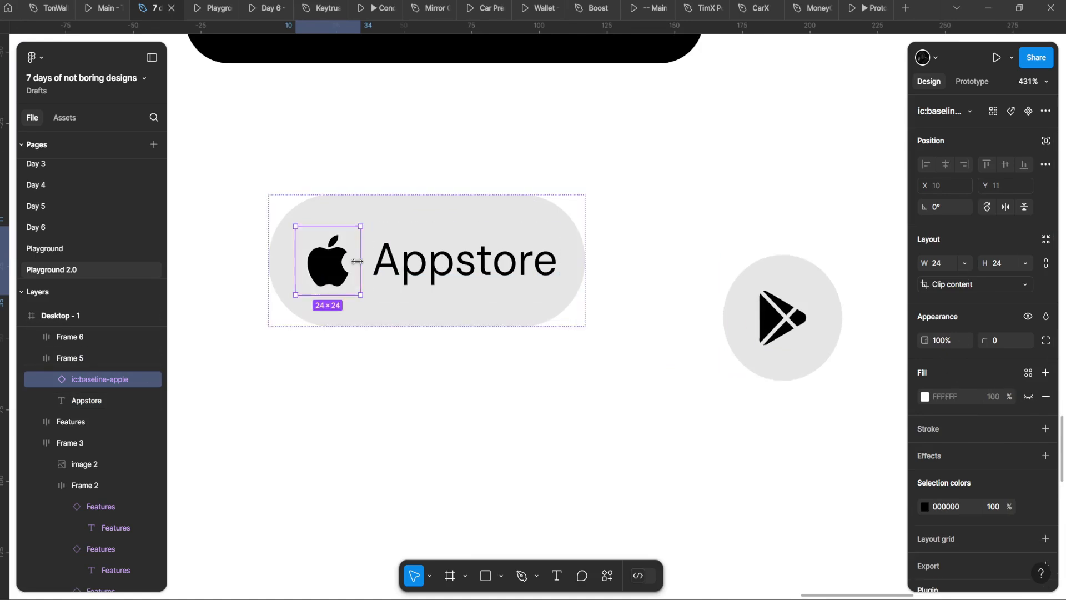
{"action": "key", "text": "shift+a"}
{"action": "scroll", "coordinate": [414, 217], "scroll_direction": "up", "scroll_amount": 5}
Step: Make the apple icon frame a white 34×34 circle with the icon centred inside
{"action": "left_click", "coordinate": [397, 214]}
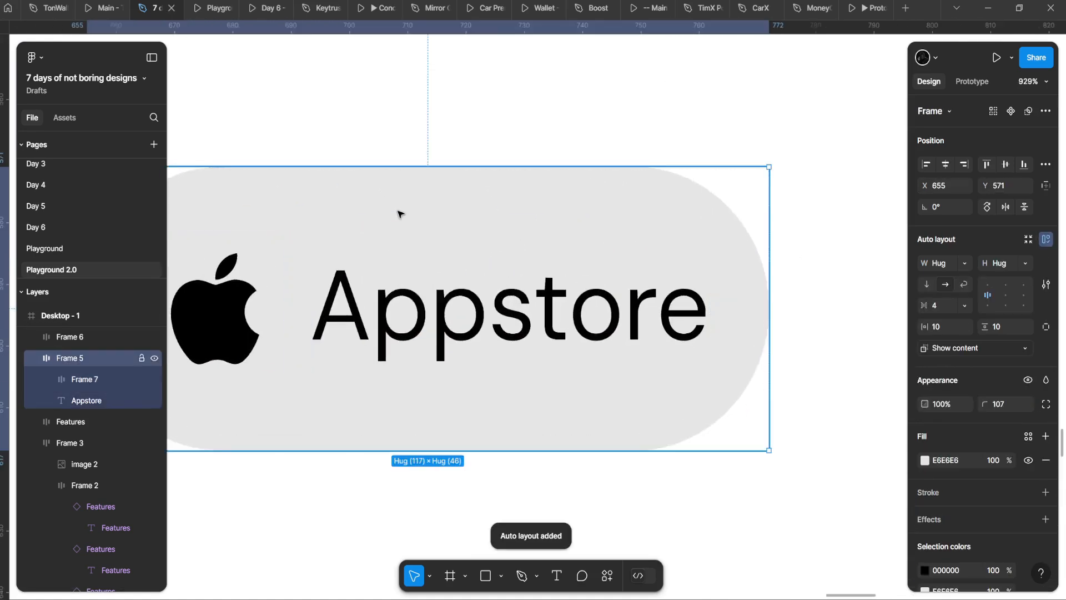
{"action": "left_click", "coordinate": [293, 276]}
{"action": "scroll", "coordinate": [493, 303], "scroll_direction": "left", "scroll_amount": 2}
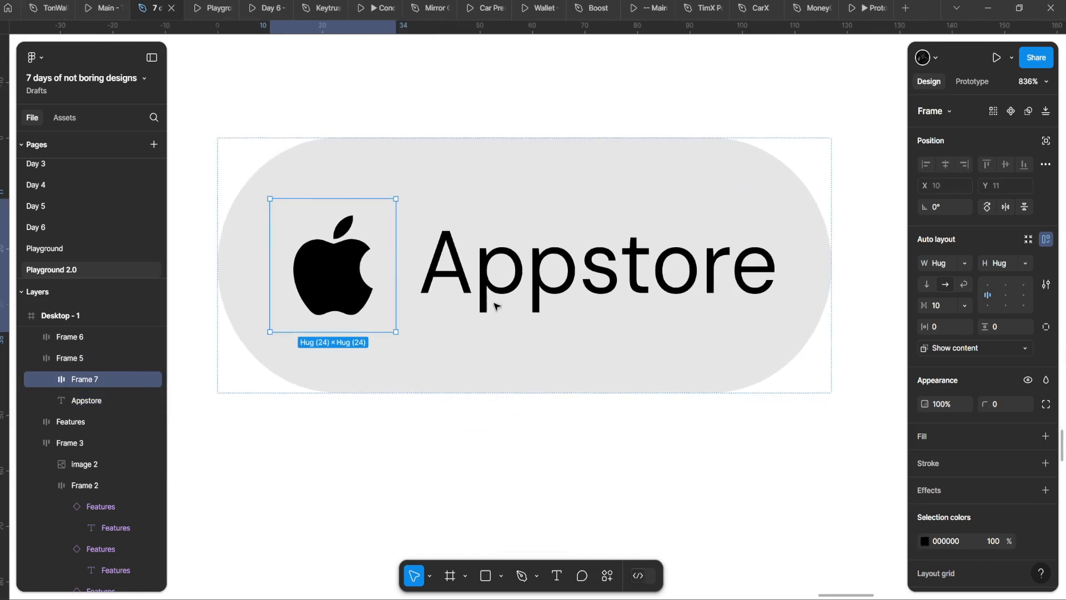
{"action": "left_click", "coordinate": [1044, 436]}
{"action": "left_click_drag", "start_coordinate": [983, 401], "coordinate": [457, 330]}
{"action": "scroll", "coordinate": [483, 281], "scroll_direction": "up", "scroll_amount": 1}
{"action": "left_click_drag", "start_coordinate": [375, 257], "coordinate": [409, 255]}
{"action": "left_click", "coordinate": [1008, 299]}
{"action": "scroll", "coordinate": [469, 315], "scroll_direction": "down", "scroll_amount": 6}
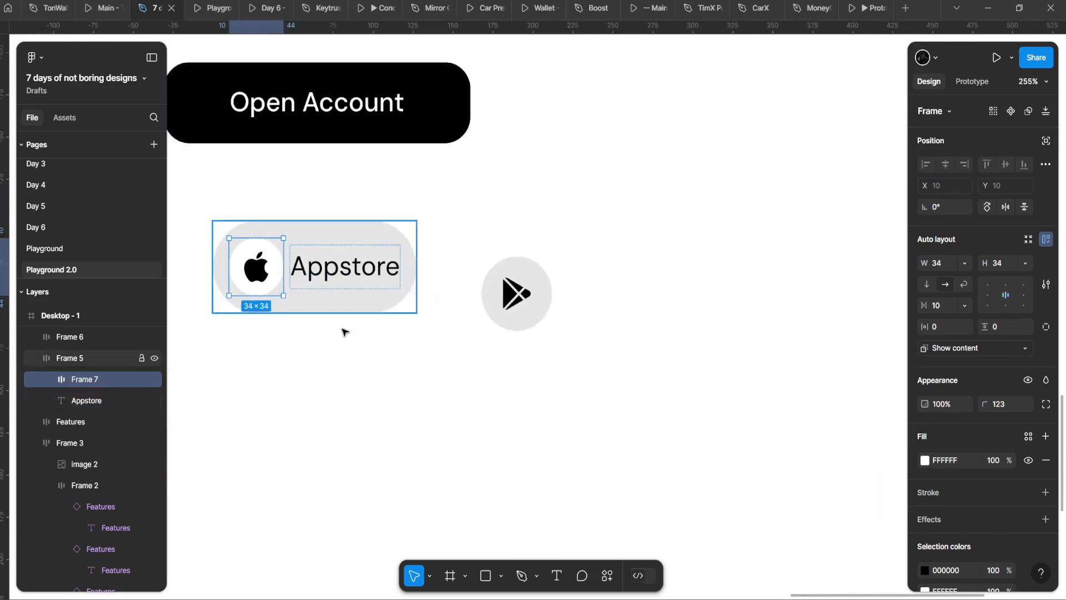
Step: Set the Appstore pill's horizontal and vertical auto-layout padding to 8
{"action": "left_click", "coordinate": [344, 332]}
{"action": "scroll", "coordinate": [350, 355], "scroll_direction": "down", "scroll_amount": 3}
{"action": "scroll", "coordinate": [371, 322], "scroll_direction": "up", "scroll_amount": 2}
{"action": "left_click", "coordinate": [383, 308]}
{"action": "left_click_drag", "start_coordinate": [404, 293], "coordinate": [423, 292]}
{"action": "key", "text": "ctrl+z"}
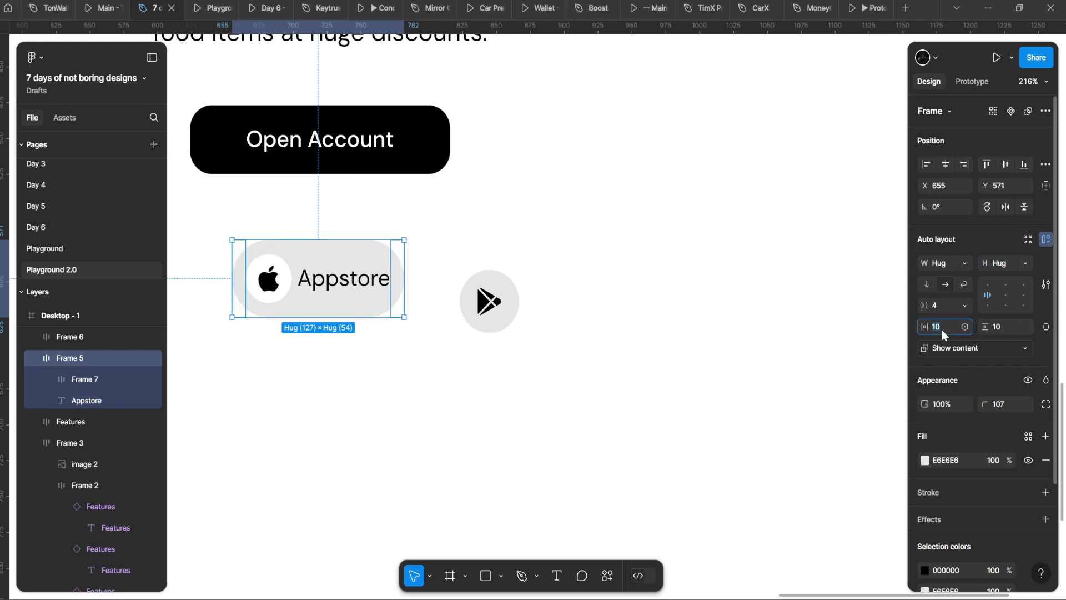
{"action": "type", "text": "8"}
{"action": "left_click", "coordinate": [1004, 332]}
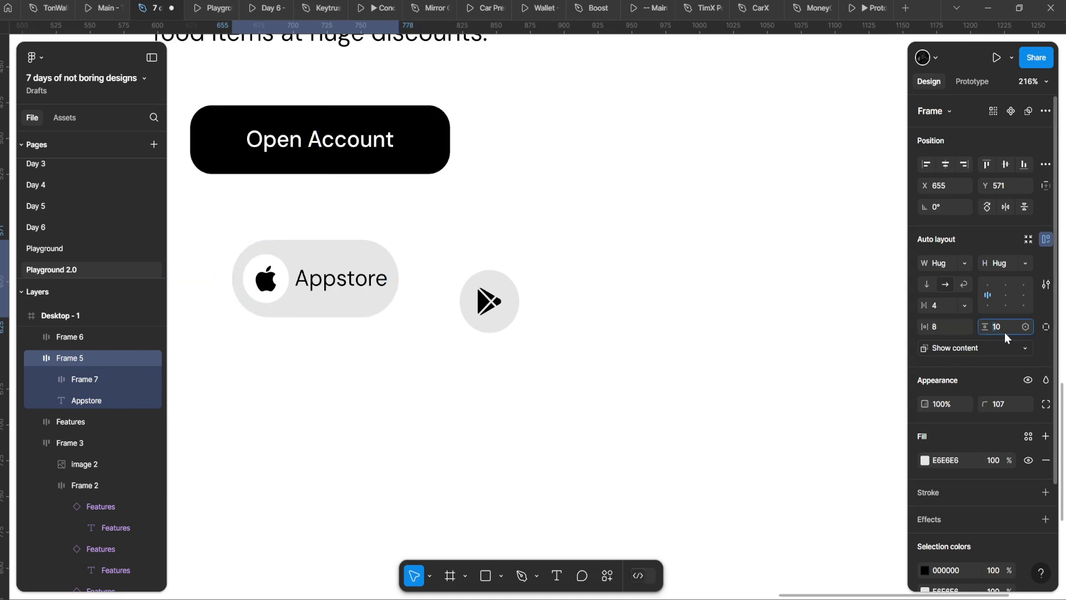
{"action": "type", "text": "8"}
{"action": "key", "text": "Return"}
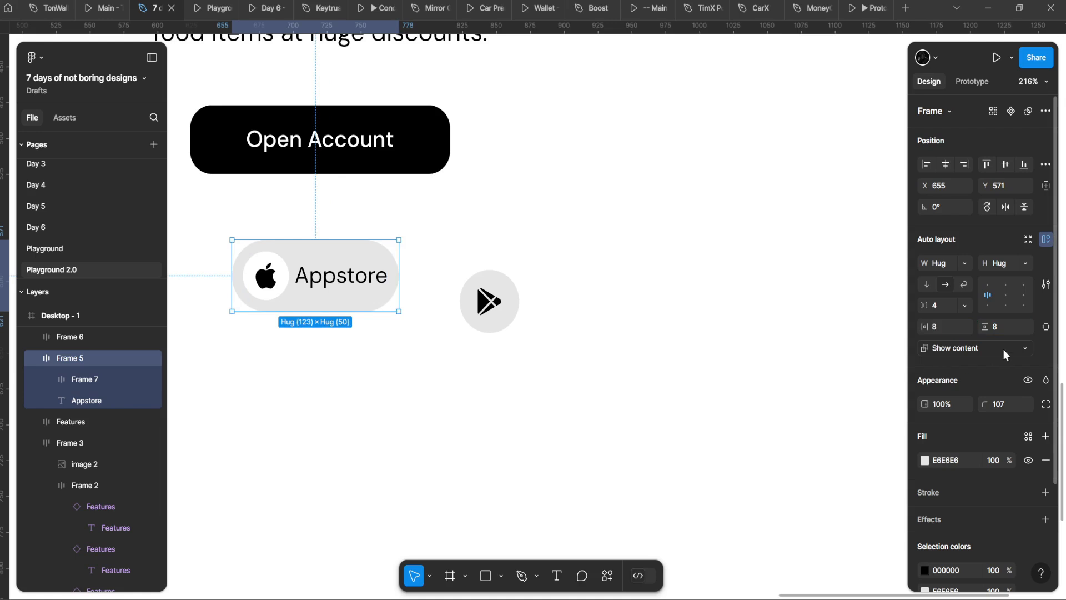
Step: Switch the pill to per-side padding and measure the label's distances to its edges
{"action": "left_click", "coordinate": [1047, 326]}
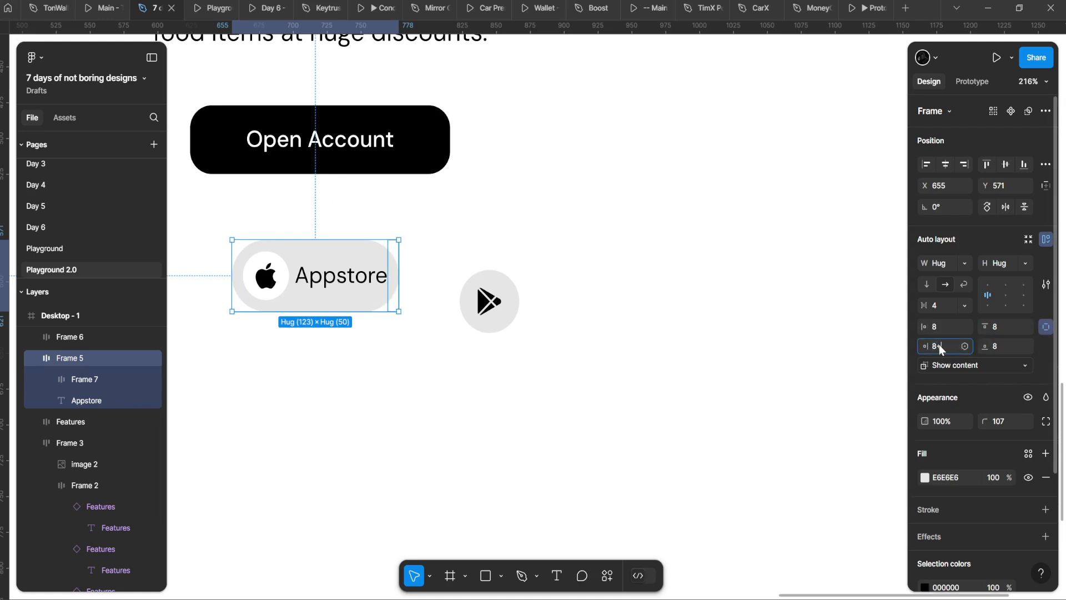
{"action": "left_click", "coordinate": [270, 371]}
{"action": "scroll", "coordinate": [270, 370], "scroll_direction": "up", "scroll_amount": 3}
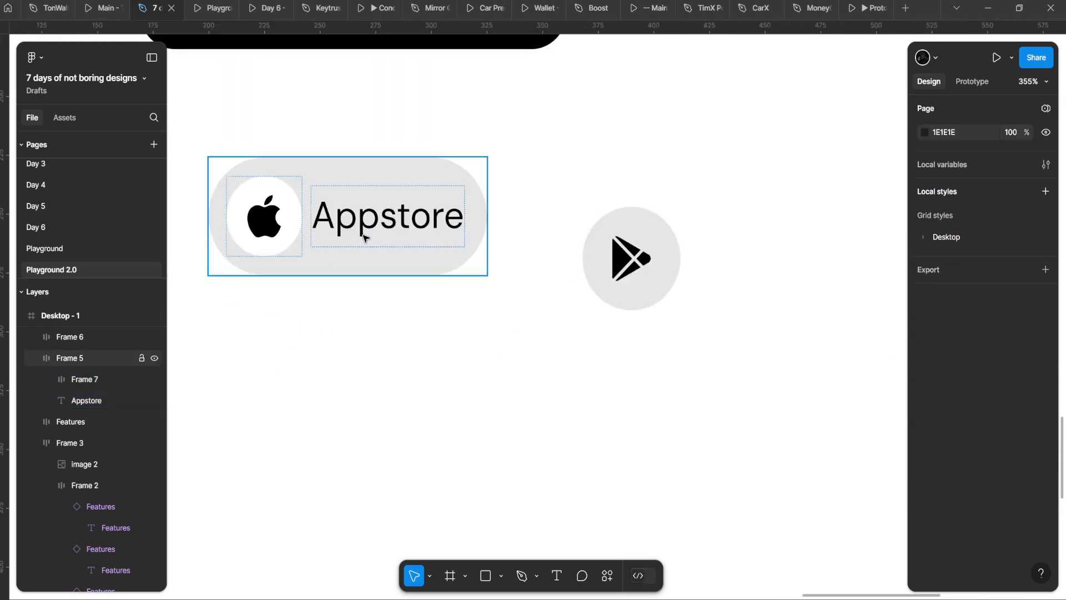
{"action": "double_click", "coordinate": [373, 232]}
{"action": "scroll", "coordinate": [386, 231], "scroll_direction": "up", "scroll_amount": 3}
{"action": "left_click_drag", "start_coordinate": [414, 228], "coordinate": [523, 247]}
{"action": "key", "text": "alt"}
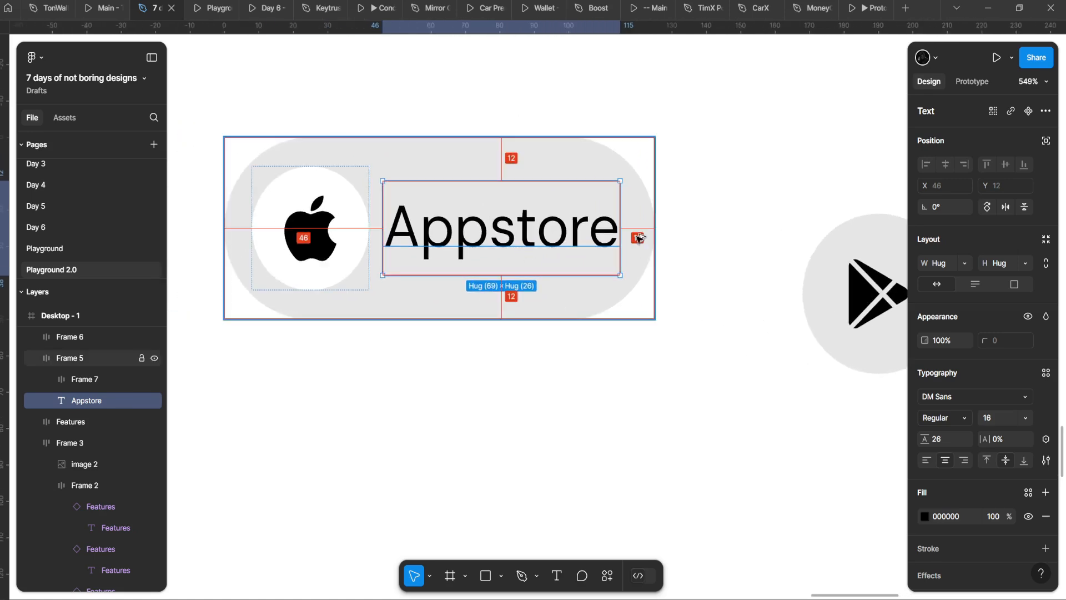
Step: Set the Appstore pill's right padding to 12 (8+4)
{"action": "left_click", "coordinate": [591, 384]}
{"action": "scroll", "coordinate": [591, 389], "scroll_direction": "down", "scroll_amount": 5}
{"action": "left_click_drag", "start_coordinate": [591, 390], "coordinate": [475, 323]}
{"action": "scroll", "coordinate": [474, 323], "scroll_direction": "up", "scroll_amount": 3}
{"action": "left_click", "coordinate": [474, 267]}
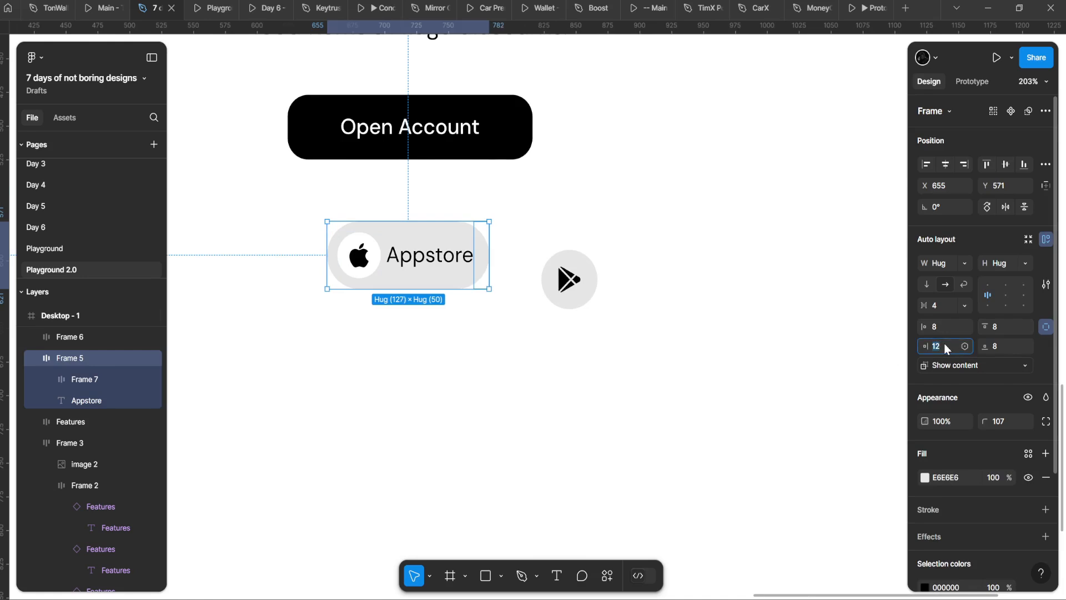
{"action": "key", "text": "Return"}
{"action": "left_click", "coordinate": [423, 386]}
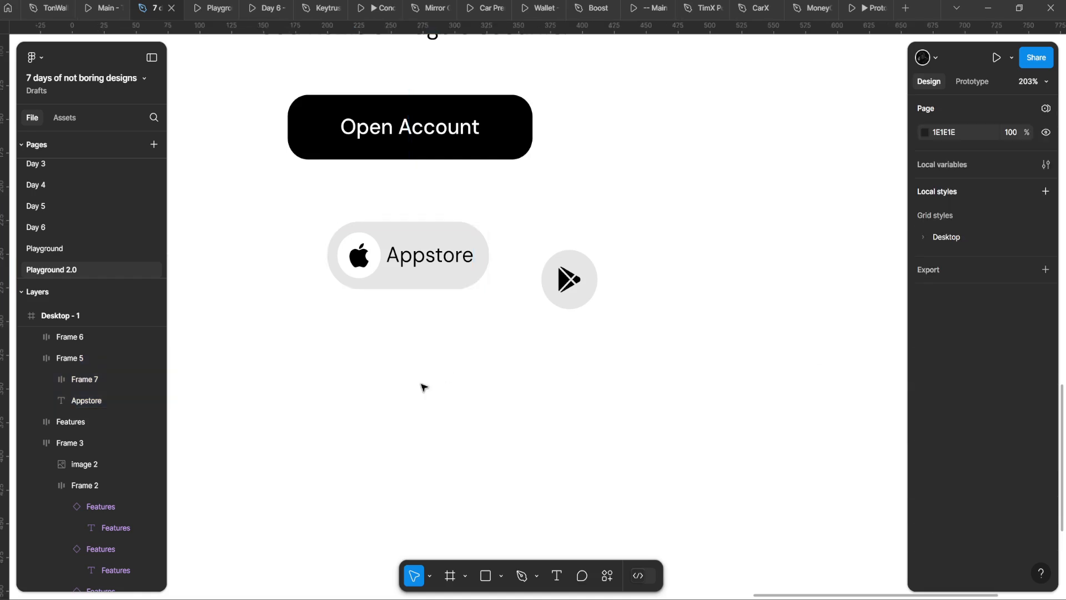
{"action": "scroll", "coordinate": [469, 320], "scroll_direction": "up", "scroll_amount": 2}
Step: Move the lone play icon aside and duplicate the Appstore pill to its right
{"action": "left_click", "coordinate": [437, 271]}
{"action": "left_click_drag", "start_coordinate": [572, 273], "coordinate": [362, 442]}
{"action": "left_click", "coordinate": [363, 372]}
{"action": "left_click_drag", "start_coordinate": [391, 259], "coordinate": [592, 255], "text": "alt"}
Step: Replace the duplicate's apple icon with the play store icon
{"action": "double_click", "coordinate": [364, 441]}
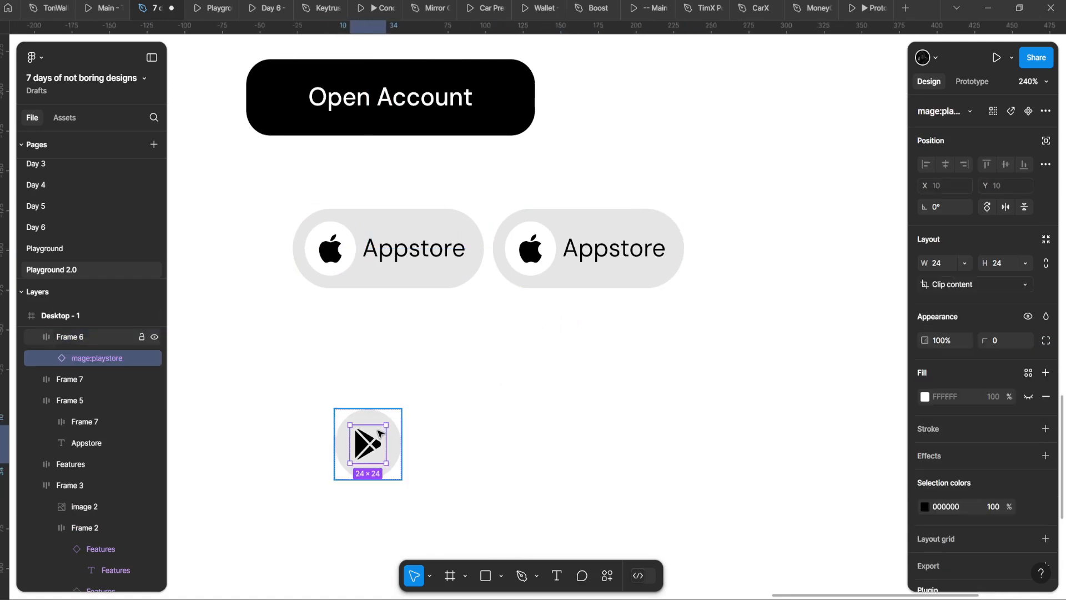
{"action": "double_click", "coordinate": [532, 257]}
{"action": "double_click", "coordinate": [532, 256]}
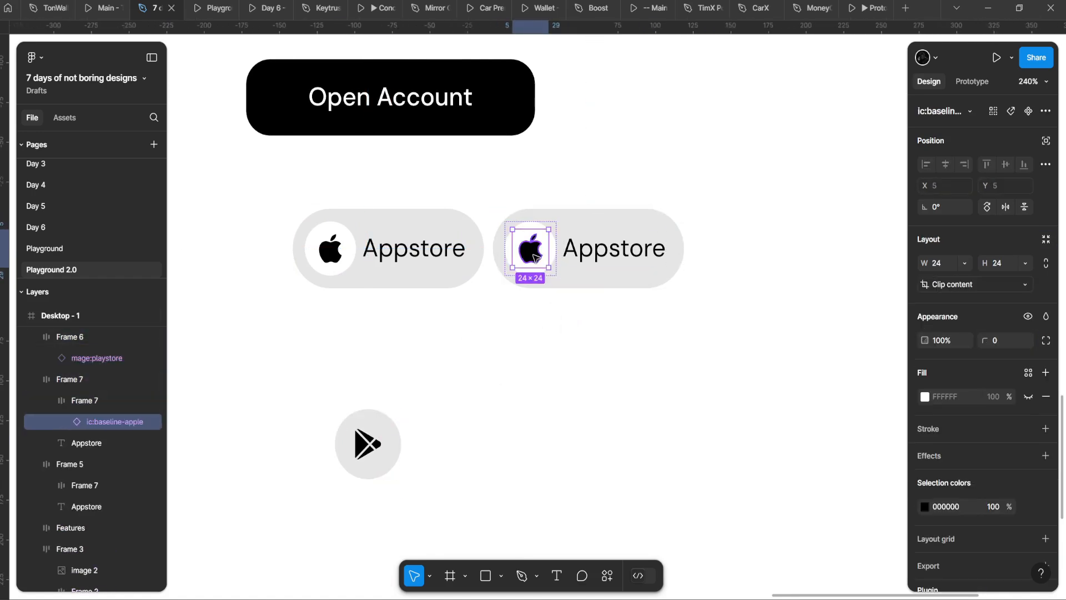
{"action": "left_click", "coordinate": [488, 362]}
Step: Retype the duplicate pill's label as "Play Store"
{"action": "double_click", "coordinate": [583, 244]}
{"action": "double_click", "coordinate": [583, 244]}
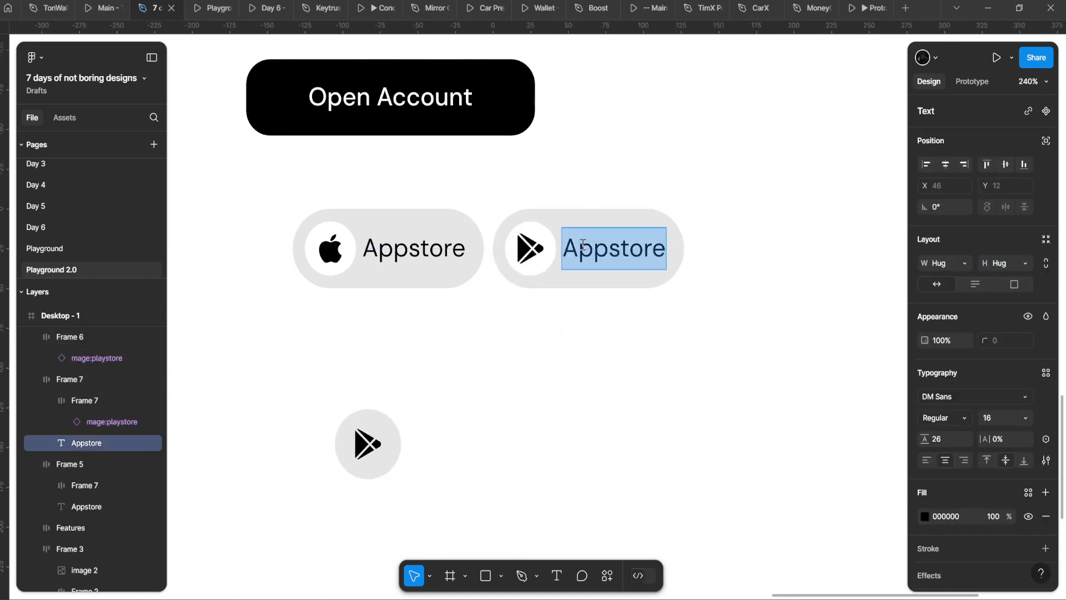
{"action": "type", "text": "pa"}
{"action": "key", "text": "BackSpace"}
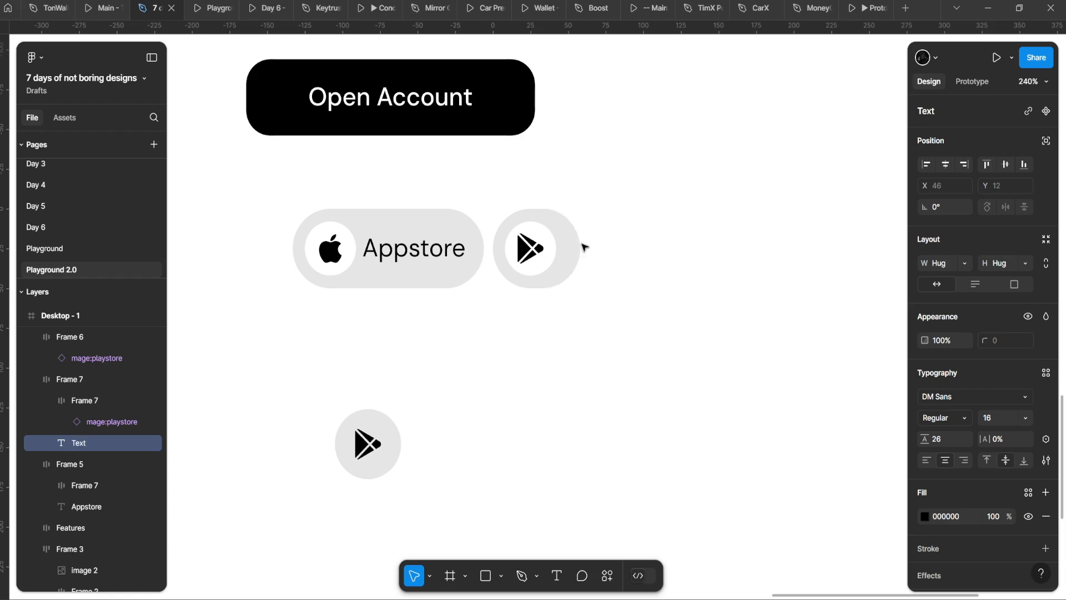
{"action": "type", "text": "laystore"}
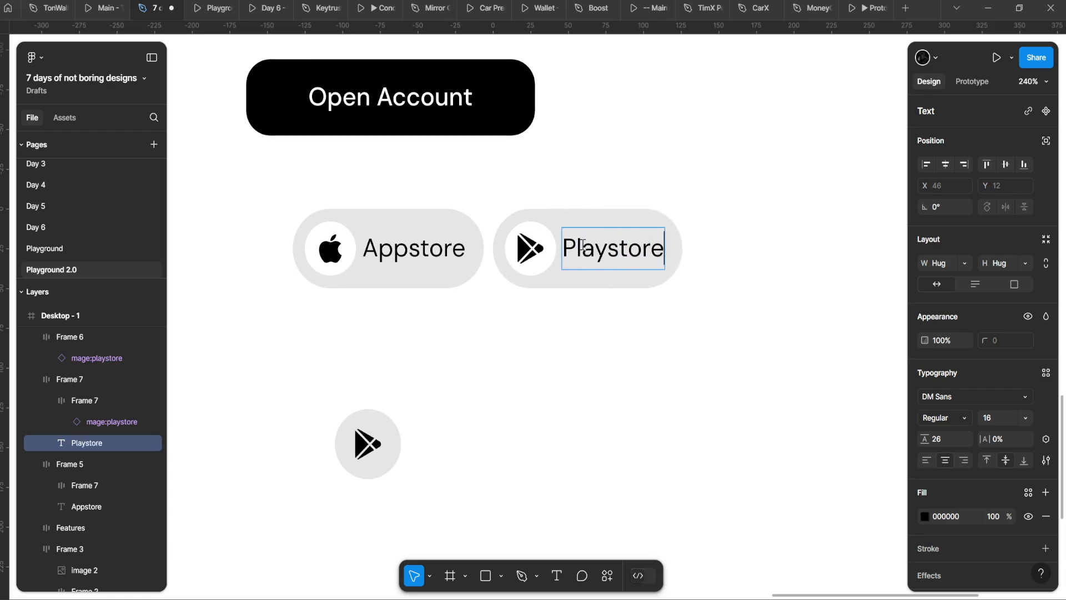
{"action": "scroll", "coordinate": [583, 244], "scroll_direction": "down", "scroll_amount": 10}
{"action": "scroll", "coordinate": [559, 299], "scroll_direction": "left", "scroll_amount": 5}
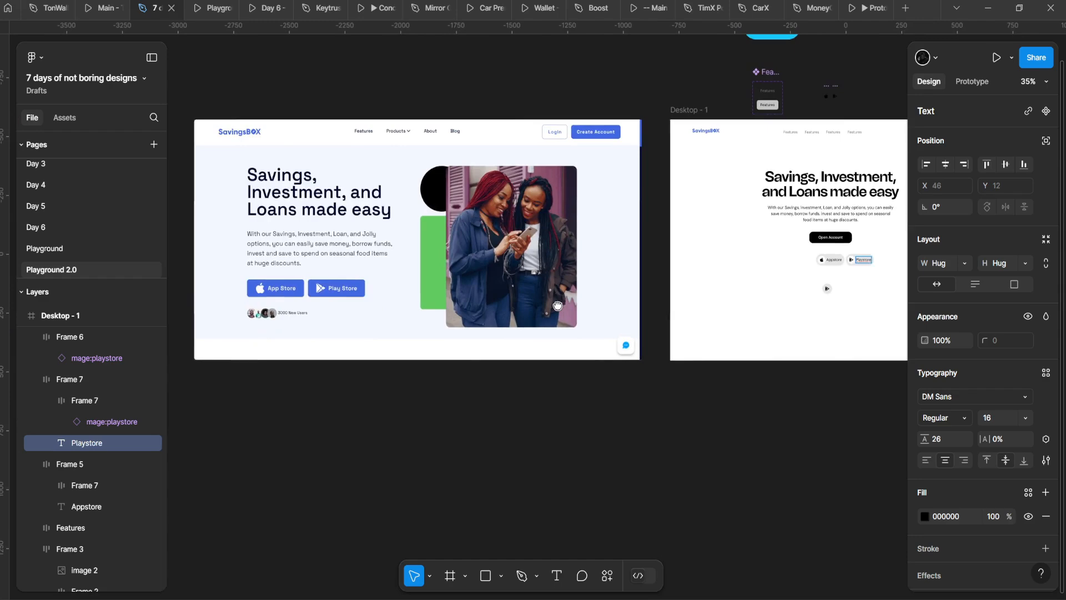
{"action": "scroll", "coordinate": [524, 268], "scroll_direction": "right", "scroll_amount": 5}
{"action": "scroll", "coordinate": [523, 268], "scroll_direction": "up", "scroll_amount": 12}
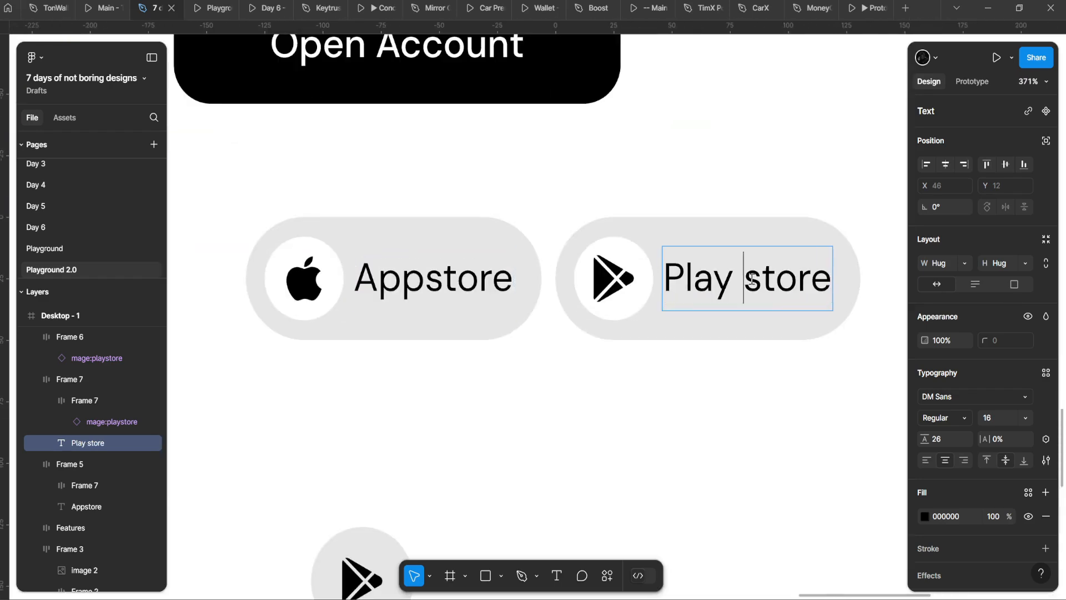
{"action": "type", "text": "S"}
{"action": "scroll", "coordinate": [622, 333], "scroll_direction": "down", "scroll_amount": 15}
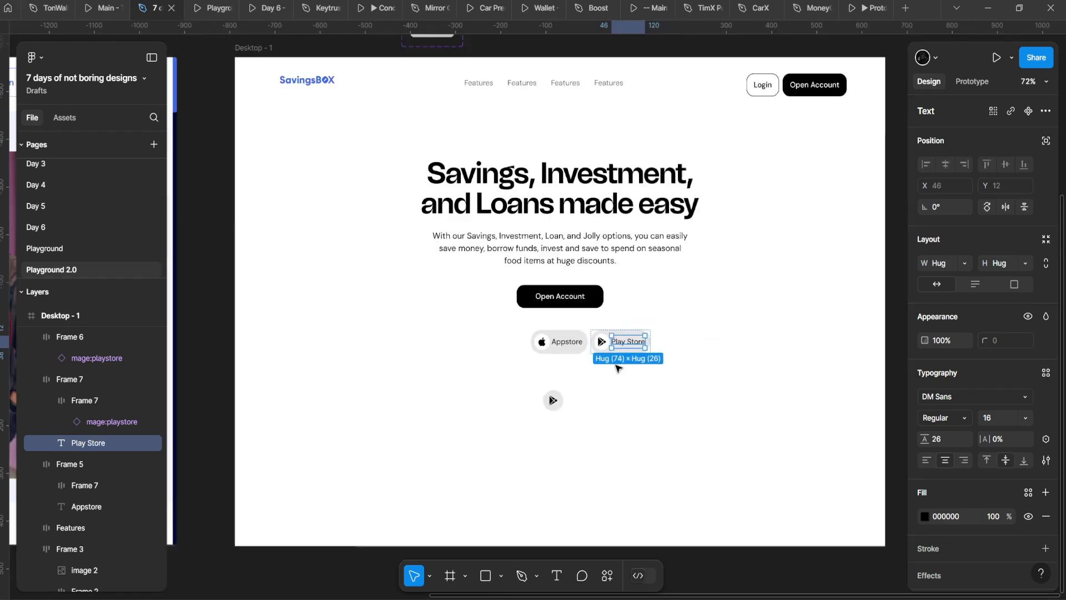
{"action": "key", "text": "Escape"}
{"action": "key", "text": "Escape"}
{"action": "scroll", "coordinate": [470, 385], "scroll_direction": "up", "scroll_amount": 5}
Step: Compare the two store pills against the reference design's buttons
{"action": "left_click_drag", "start_coordinate": [470, 384], "coordinate": [855, 319]}
{"action": "left_click_drag", "start_coordinate": [222, 337], "coordinate": [709, 303]}
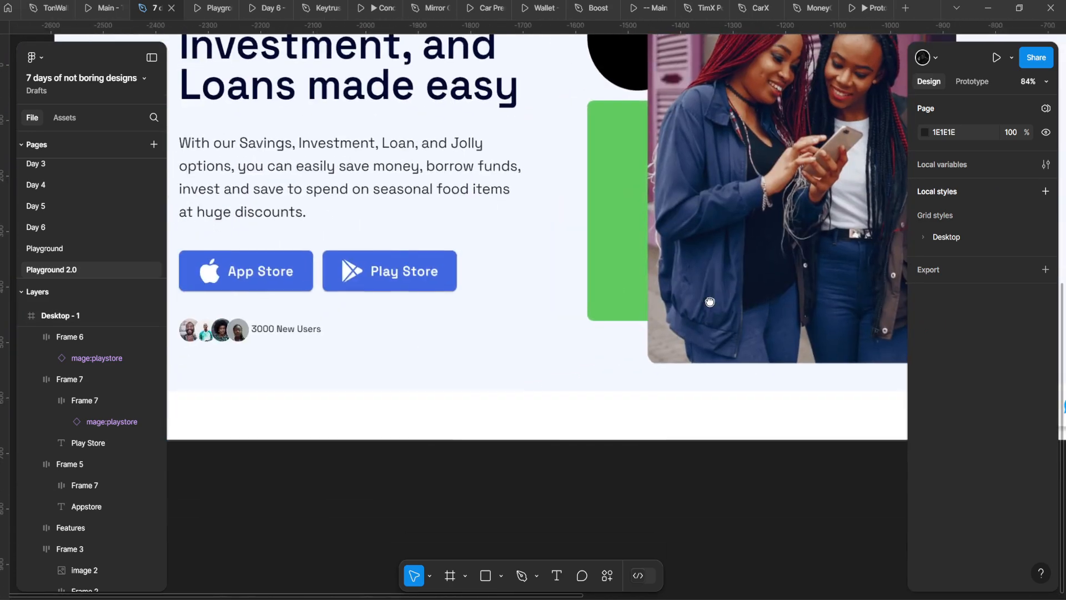
{"action": "left_click_drag", "start_coordinate": [550, 295], "coordinate": [177, 283]}
{"action": "left_click_drag", "start_coordinate": [805, 244], "coordinate": [189, 239]}
{"action": "scroll", "coordinate": [574, 188], "scroll_direction": "up", "scroll_amount": 6}
Step: Change the first store label's text to 'App Store'
{"action": "double_click", "coordinate": [555, 231]}
{"action": "double_click", "coordinate": [547, 230]}
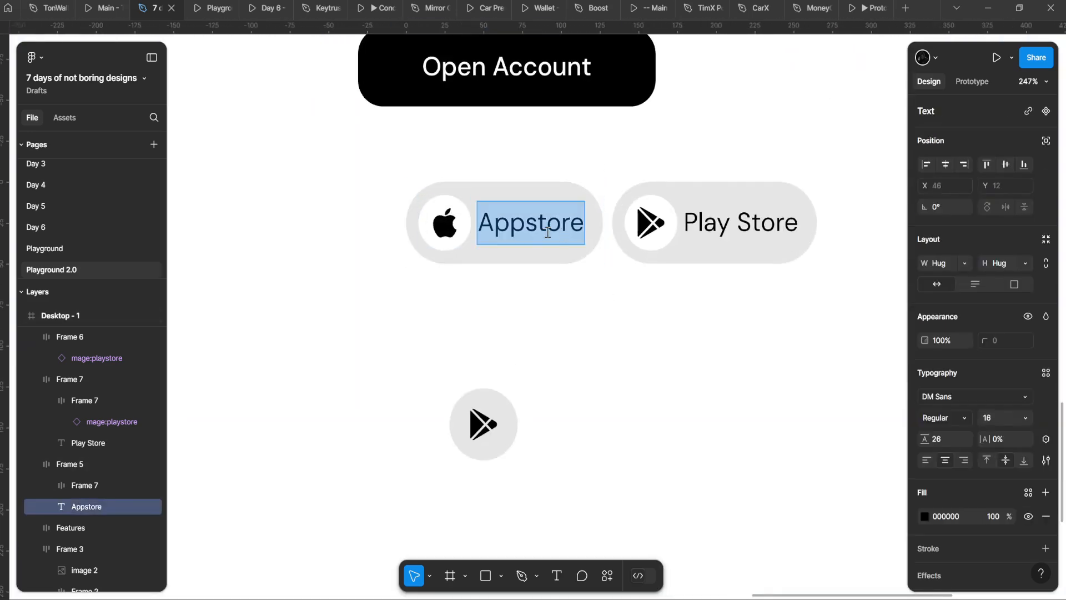
{"action": "key", "text": "ctrl+z"}
{"action": "left_click", "coordinate": [524, 225]}
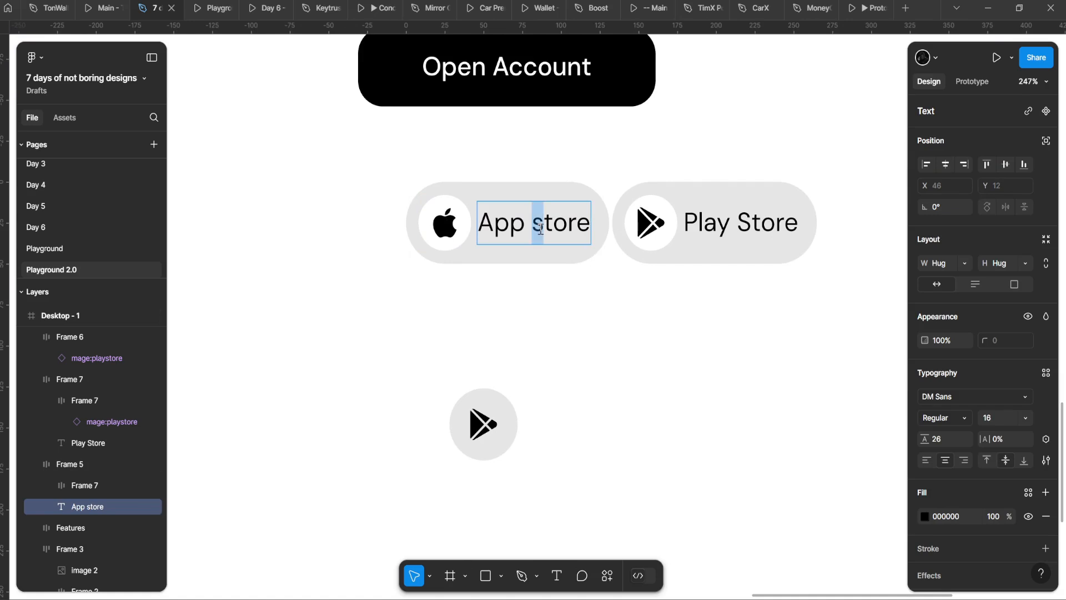
{"action": "key", "text": "Escape"}
Step: Drag both store pills toward Open Account, then undo the accidental move of Open Account
{"action": "scroll", "coordinate": [631, 268], "scroll_direction": "up", "scroll_amount": 2}
{"action": "scroll", "coordinate": [631, 269], "scroll_direction": "right", "scroll_amount": 3}
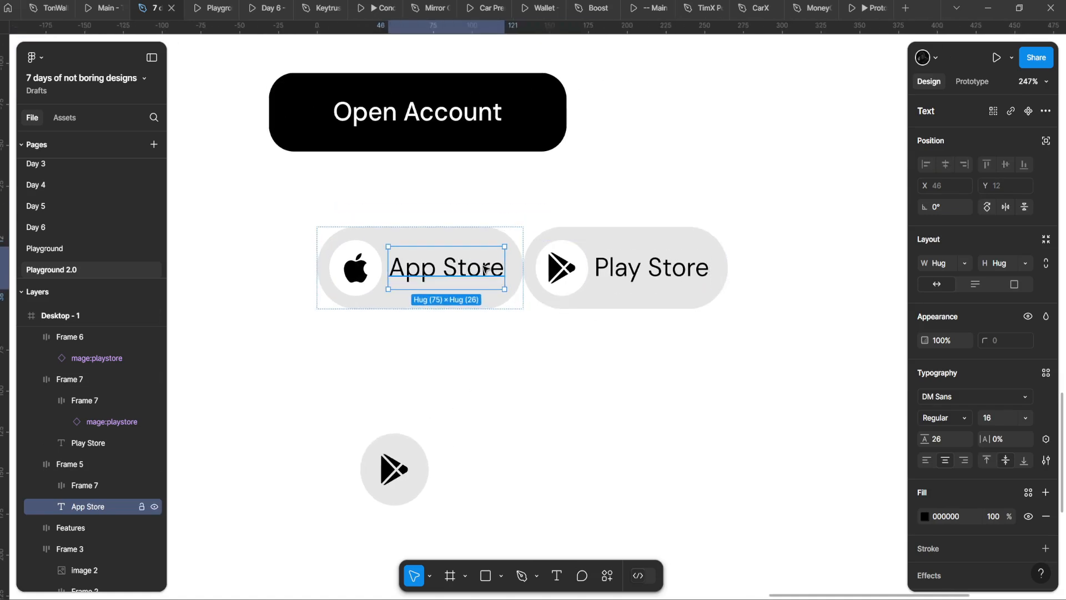
{"action": "left_click", "coordinate": [507, 325]}
{"action": "left_click", "coordinate": [466, 279]}
{"action": "scroll", "coordinate": [467, 279], "scroll_direction": "down", "scroll_amount": 5}
{"action": "left_click", "coordinate": [517, 267], "text": "shift"}
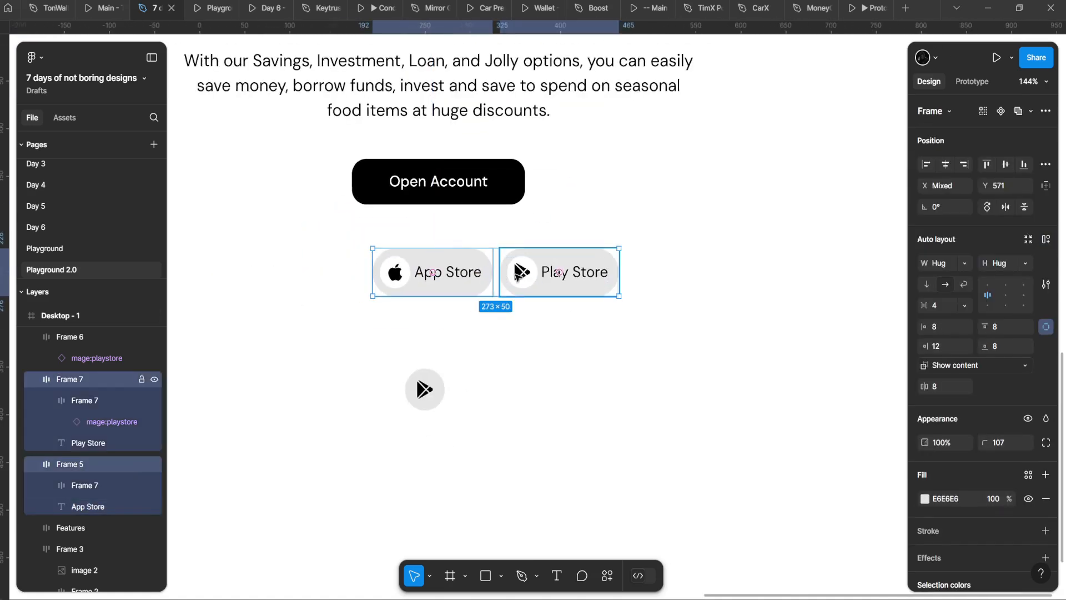
{"action": "left_click_drag", "start_coordinate": [517, 267], "coordinate": [271, 409]}
{"action": "left_click", "coordinate": [461, 324]}
{"action": "scroll", "coordinate": [440, 350], "scroll_direction": "down", "scroll_amount": 4}
{"action": "scroll", "coordinate": [511, 241], "scroll_direction": "down", "scroll_amount": 3}
{"action": "scroll", "coordinate": [511, 241], "scroll_direction": "up", "scroll_amount": 3}
{"action": "key", "text": "ctrl+z"}
Step: Widen the Open Account button to 272
{"action": "left_click_drag", "start_coordinate": [362, 337], "coordinate": [451, 257]}
{"action": "scroll", "coordinate": [442, 331], "scroll_direction": "up", "scroll_amount": 2}
{"action": "scroll", "coordinate": [371, 374], "scroll_direction": "down", "scroll_amount": 6}
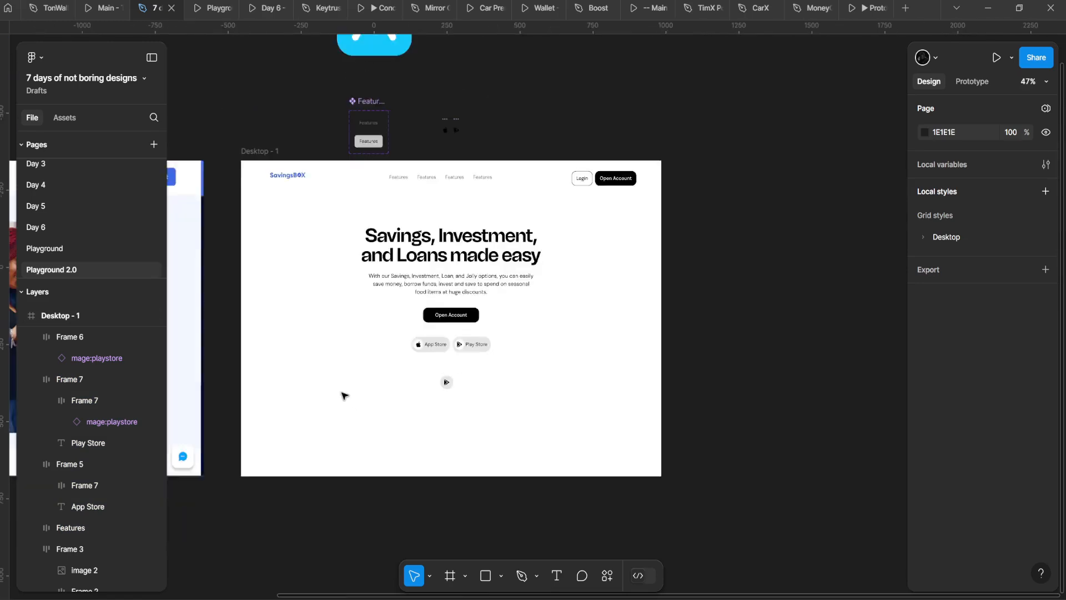
{"action": "left_click_drag", "start_coordinate": [255, 397], "coordinate": [196, 383]}
{"action": "scroll", "coordinate": [383, 291], "scroll_direction": "up", "scroll_amount": 6}
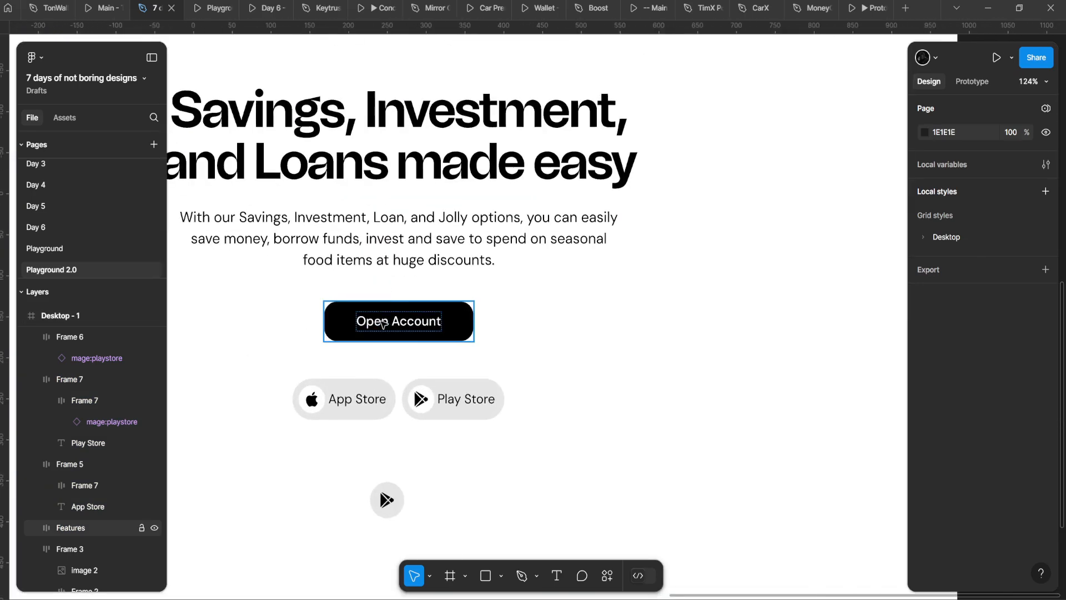
{"action": "left_click", "coordinate": [383, 326]}
{"action": "left_click_drag", "start_coordinate": [435, 339], "coordinate": [524, 270]}
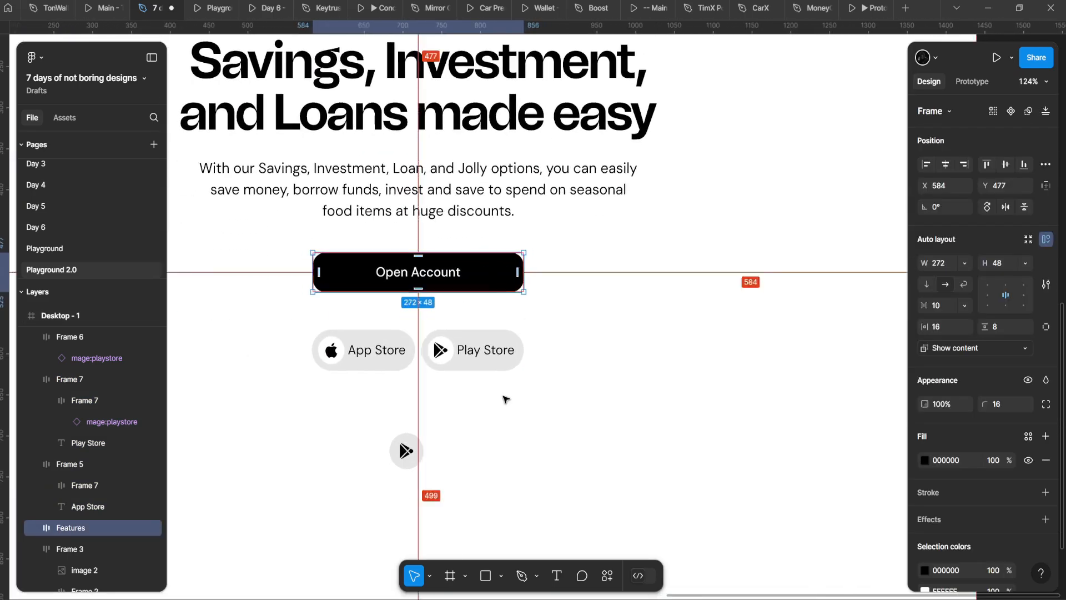
Step: Move both store pills up so they sit centred directly beneath Open Account
{"action": "left_click", "coordinate": [482, 358]}
{"action": "left_click", "coordinate": [389, 354], "text": "shift"}
{"action": "left_click_drag", "start_coordinate": [388, 354], "coordinate": [389, 327]}
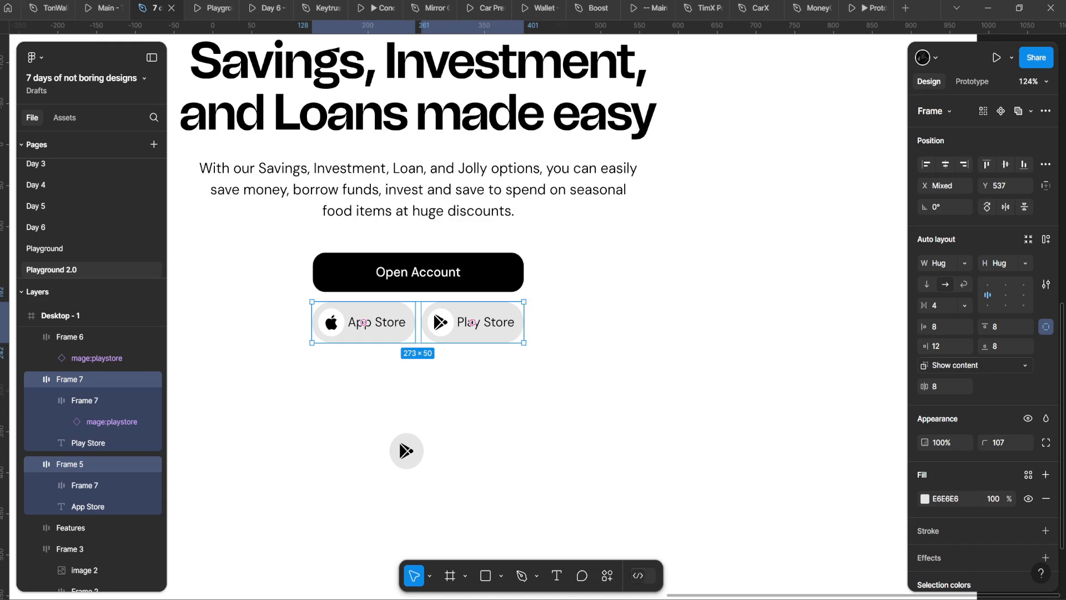
{"action": "key", "text": "alt"}
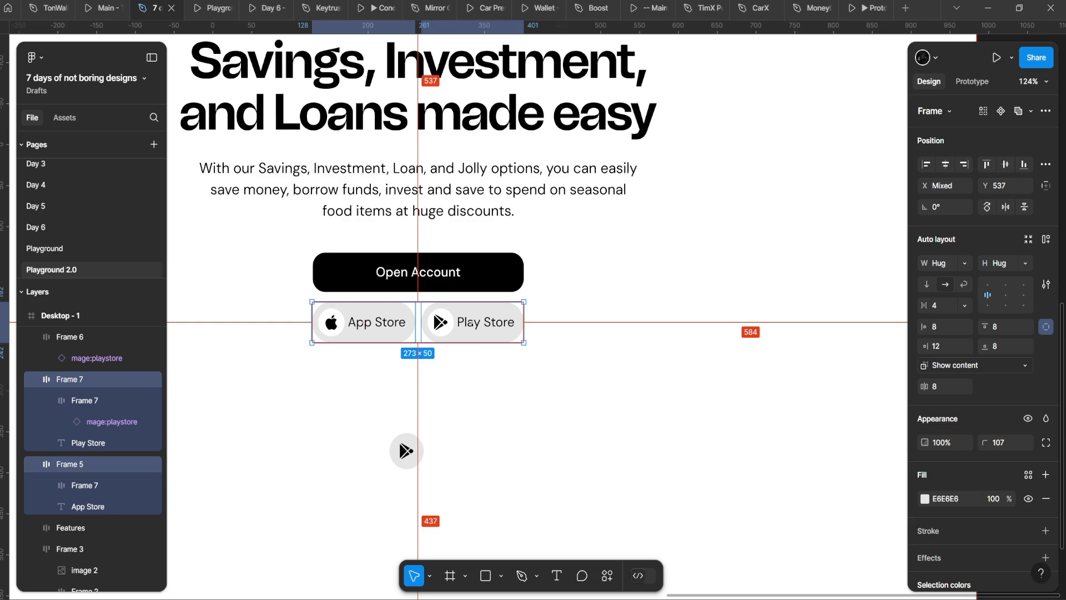
{"action": "scroll", "coordinate": [456, 335], "scroll_direction": "right", "scroll_amount": 2}
{"action": "scroll", "coordinate": [496, 337], "scroll_direction": "right", "scroll_amount": 2}
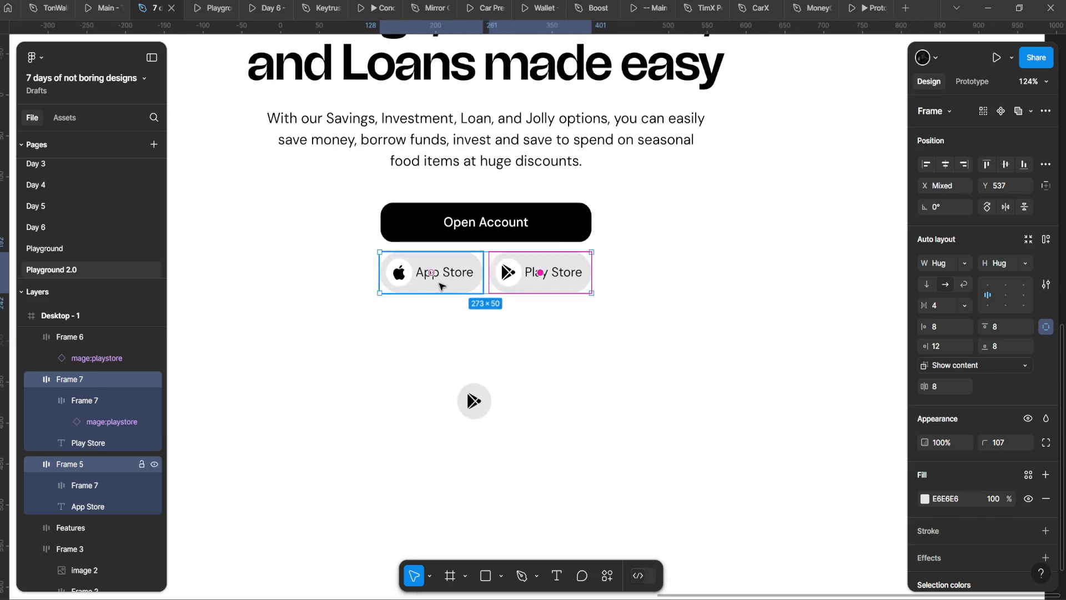
Step: Move the Play Store pill beside Open Account
{"action": "left_click_drag", "start_coordinate": [350, 336], "coordinate": [476, 306]}
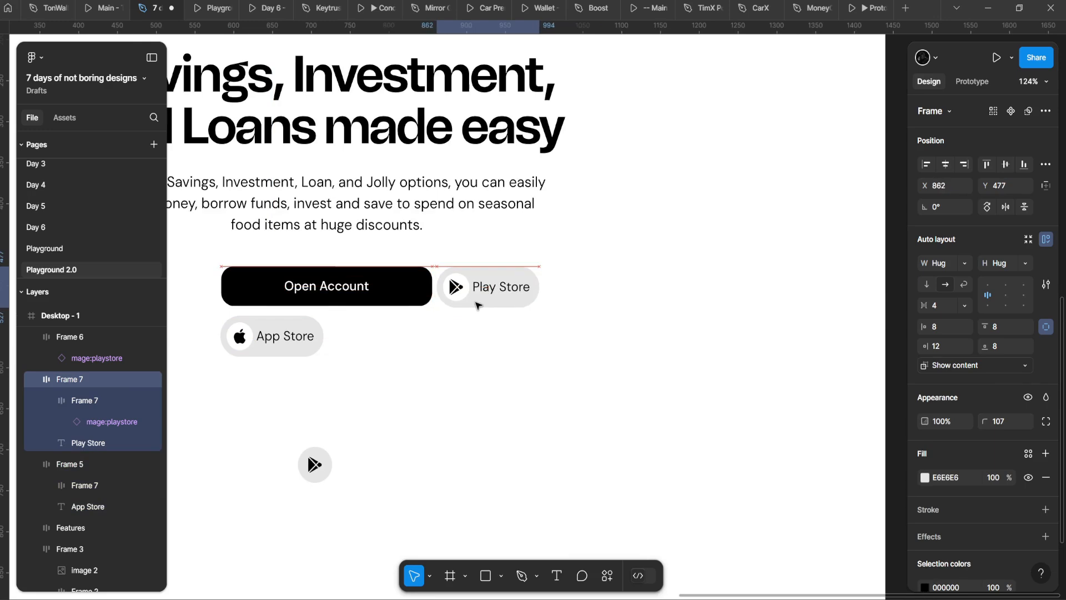
{"action": "left_click", "coordinate": [285, 336], "text": "ctrl"}
{"action": "left_click", "coordinate": [482, 292], "text": "ctrl"}
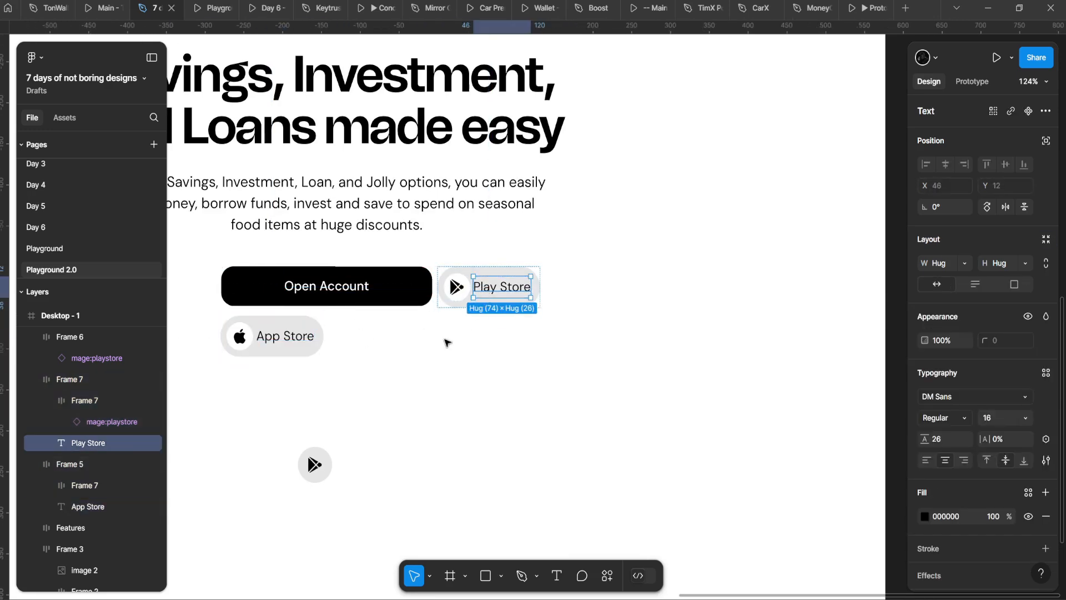
{"action": "left_click", "coordinate": [239, 335]}
Step: Copy the apple icon tile into the Play Store button, placing it before the label
{"action": "left_click", "coordinate": [240, 335]}
{"action": "scroll", "coordinate": [472, 286], "scroll_direction": "up", "scroll_amount": 3}
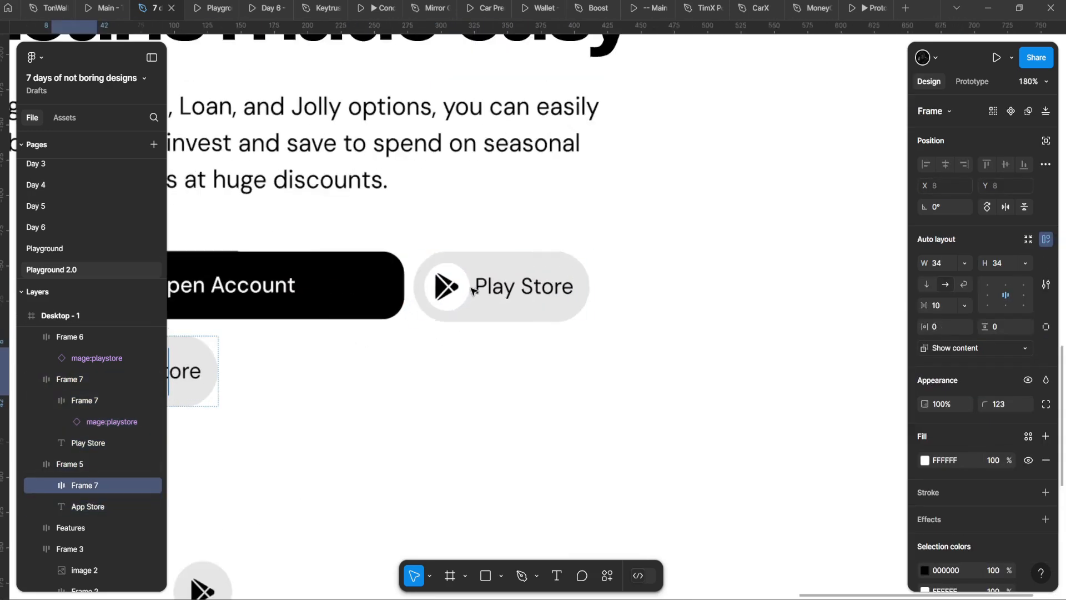
{"action": "left_click", "coordinate": [486, 269]}
{"action": "key", "text": "ctrl+v"}
{"action": "key", "text": "Left"}
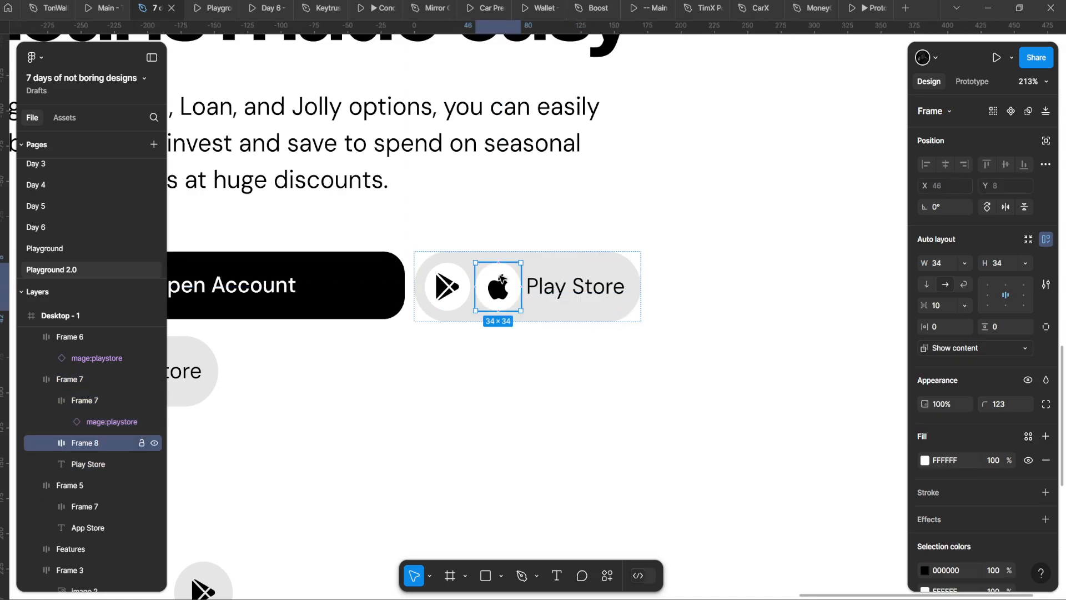
Step: Measure the Open Account button's distances to the page edges
{"action": "left_click", "coordinate": [459, 348]}
{"action": "scroll", "coordinate": [459, 348], "scroll_direction": "down", "scroll_amount": 4}
{"action": "left_click_drag", "start_coordinate": [452, 347], "coordinate": [608, 310]}
{"action": "scroll", "coordinate": [603, 308], "scroll_direction": "down", "scroll_amount": 2}
{"action": "left_click", "coordinate": [578, 288]}
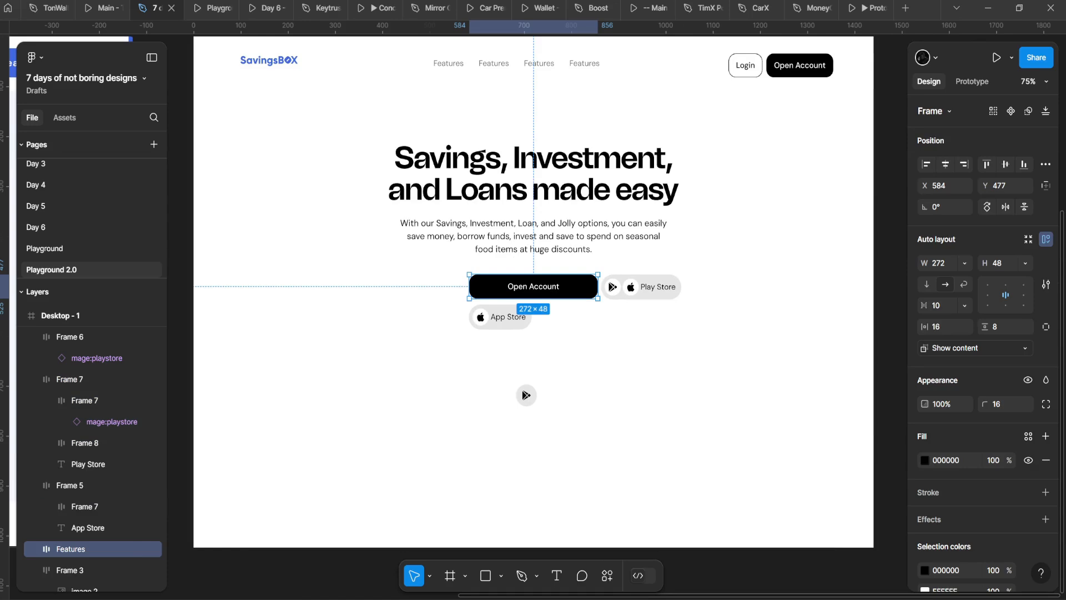
{"action": "key", "text": "alt"}
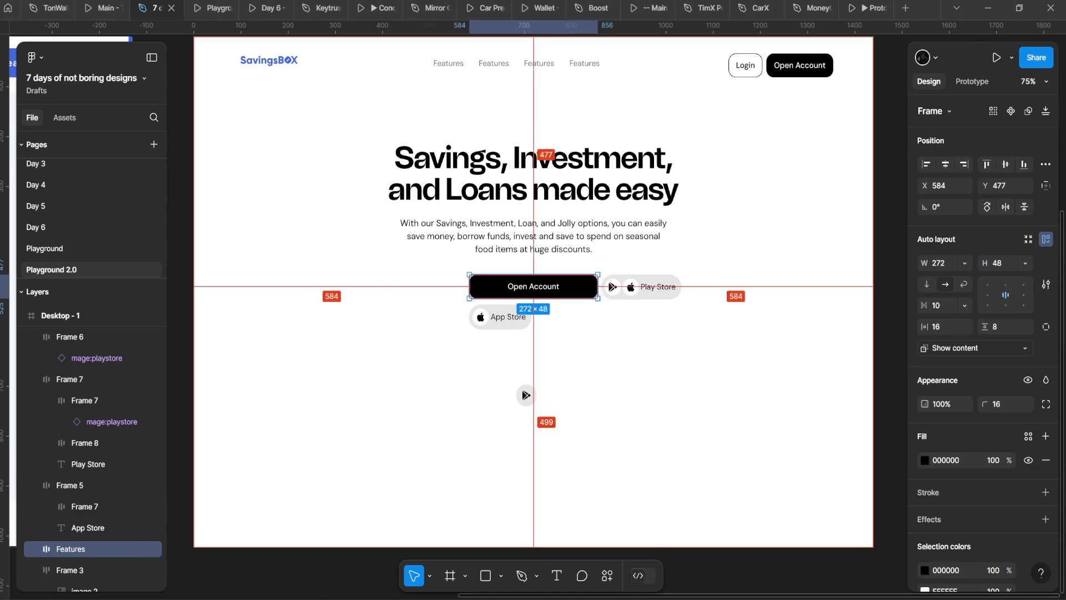
{"action": "scroll", "coordinate": [567, 306], "scroll_direction": "up", "scroll_amount": 5}
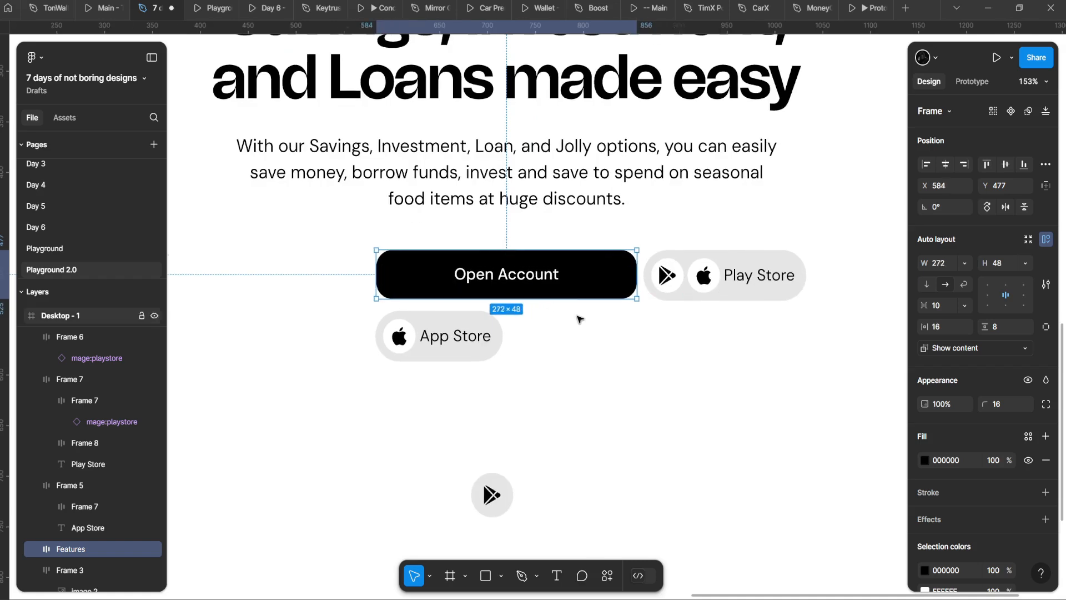
Step: Measure the gap between Open Account and the neighbouring store button
{"action": "scroll", "coordinate": [580, 319], "scroll_direction": "up", "scroll_amount": 3}
{"action": "left_click", "coordinate": [592, 318]}
{"action": "left_click", "coordinate": [726, 283]}
{"action": "left_click_drag", "start_coordinate": [725, 283], "coordinate": [563, 310]}
{"action": "scroll", "coordinate": [562, 309], "scroll_direction": "down", "scroll_amount": 1}
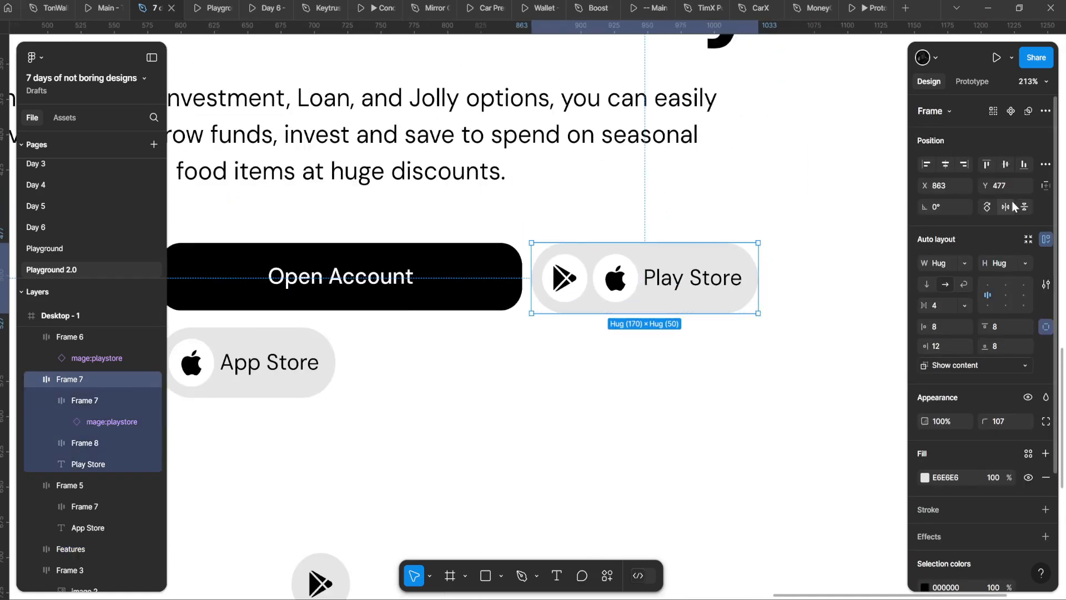
{"action": "left_click", "coordinate": [335, 275]}
{"action": "scroll", "coordinate": [383, 350], "scroll_direction": "down", "scroll_amount": 4}
{"action": "key", "text": "alt"}
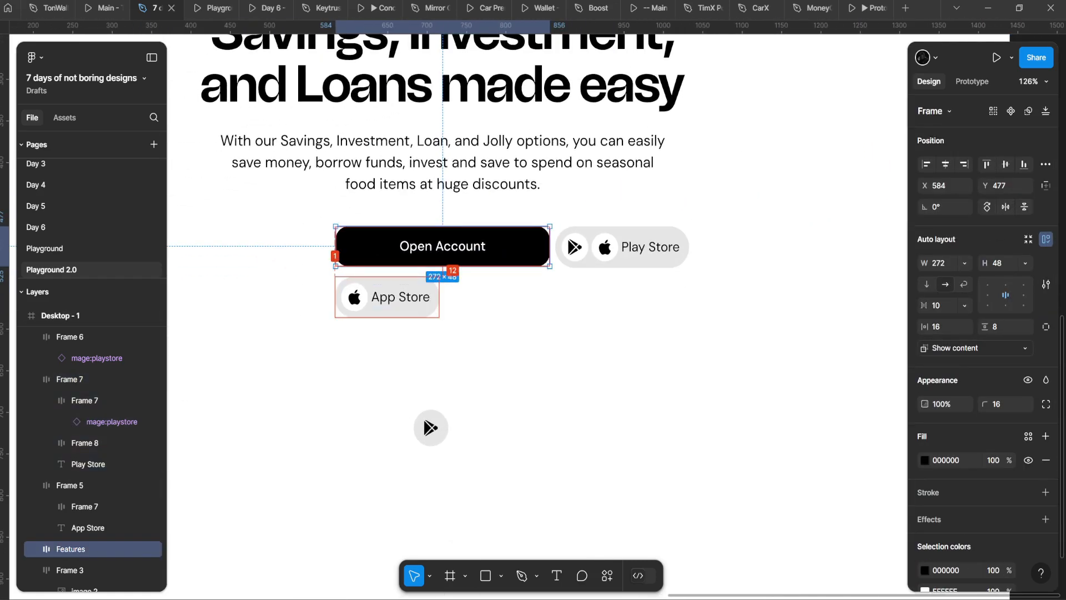
Step: Set the Play Store button's corner radius to 16
{"action": "left_click", "coordinate": [588, 254]}
{"action": "scroll", "coordinate": [602, 258], "scroll_direction": "up", "scroll_amount": 4}
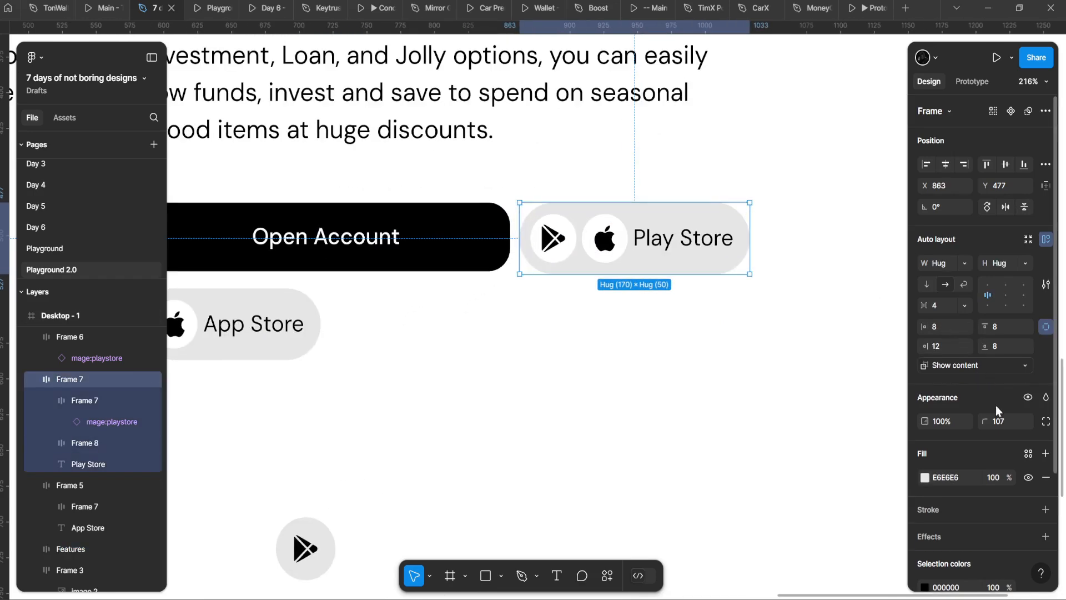
{"action": "left_click_drag", "start_coordinate": [984, 421], "coordinate": [679, 298]}
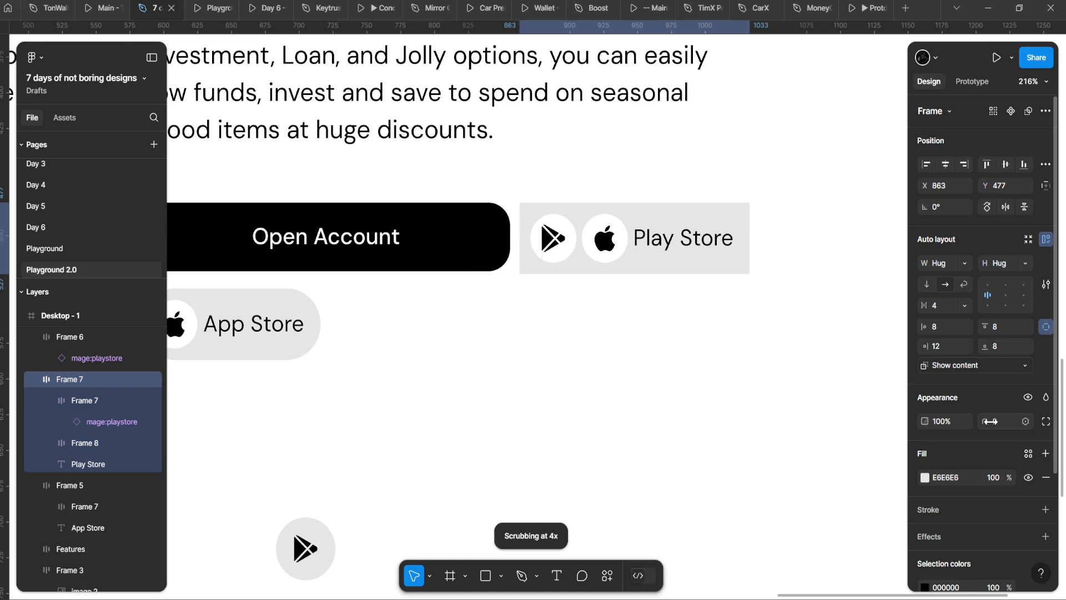
{"action": "left_click_drag", "start_coordinate": [990, 421], "coordinate": [1004, 426]}
{"action": "key", "text": "Up"}
{"action": "key", "text": "Up"}
{"action": "key", "text": "Up"}
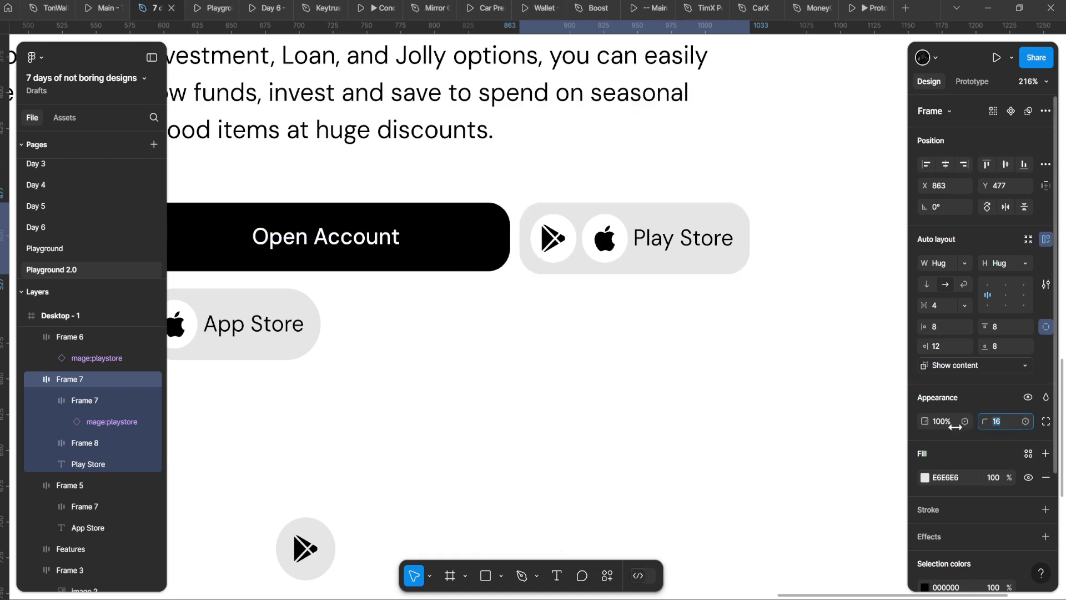
Step: Give the play and apple icon tiles a corner radius of 8
{"action": "left_click", "coordinate": [599, 256]}
{"action": "left_click", "coordinate": [553, 239], "text": "shift"}
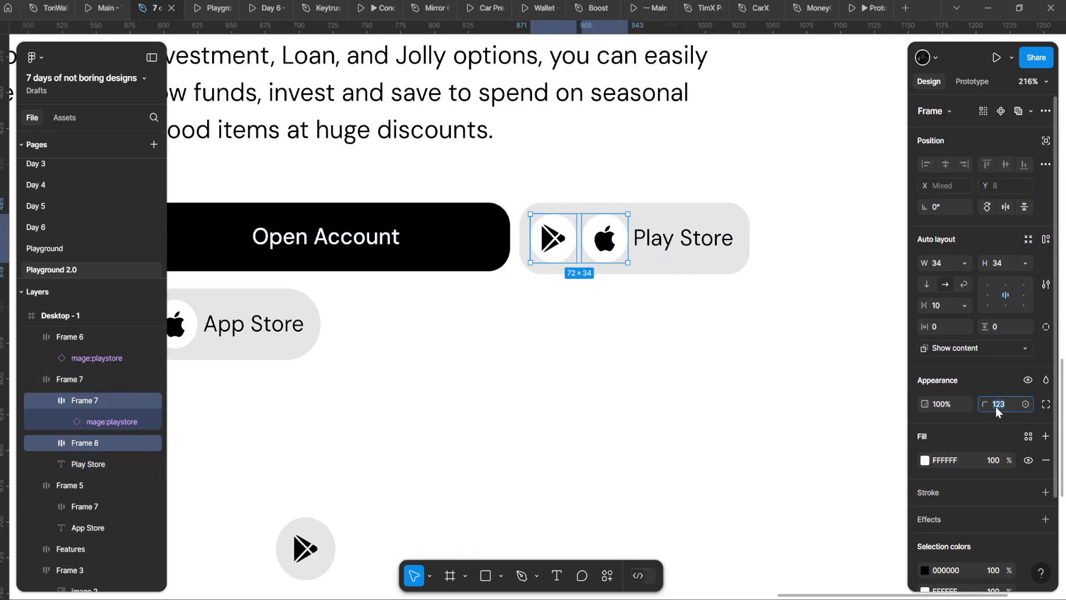
{"action": "type", "text": "8"}
{"action": "key", "text": "Return"}
{"action": "left_click", "coordinate": [514, 433]}
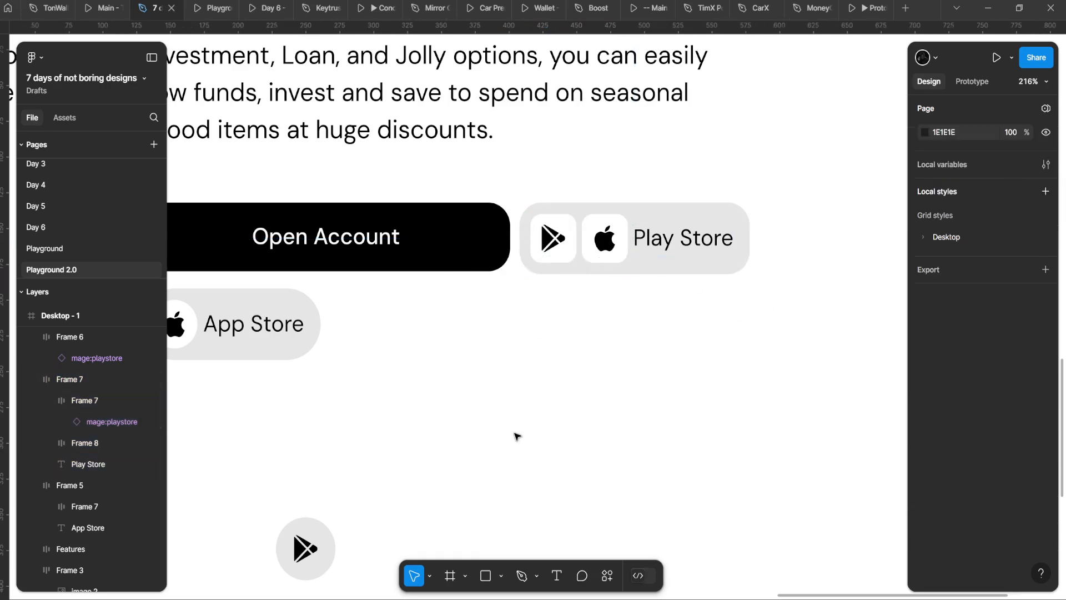
{"action": "scroll", "coordinate": [515, 433], "scroll_direction": "down", "scroll_amount": 6, "text": "ctrl"}
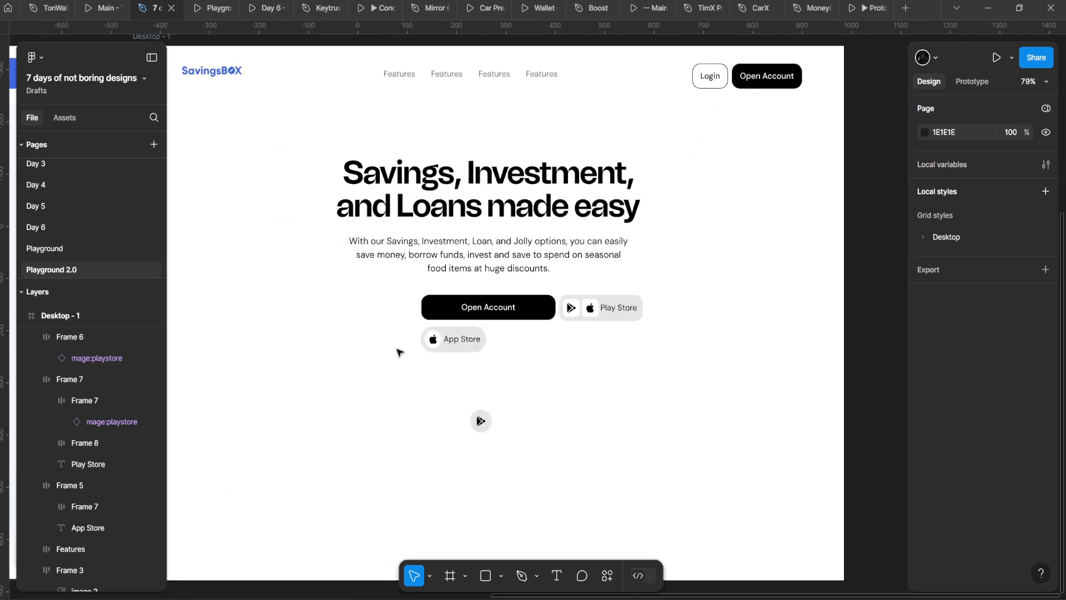
{"action": "left_click_drag", "start_coordinate": [386, 347], "coordinate": [553, 502]}
Step: Move the App Store button lower and set Open Account's width to Hug
{"action": "scroll", "coordinate": [467, 394], "scroll_direction": "up", "scroll_amount": 1, "text": "ctrl"}
{"action": "left_click_drag", "start_coordinate": [463, 389], "coordinate": [463, 436]}
{"action": "left_click", "coordinate": [522, 340]}
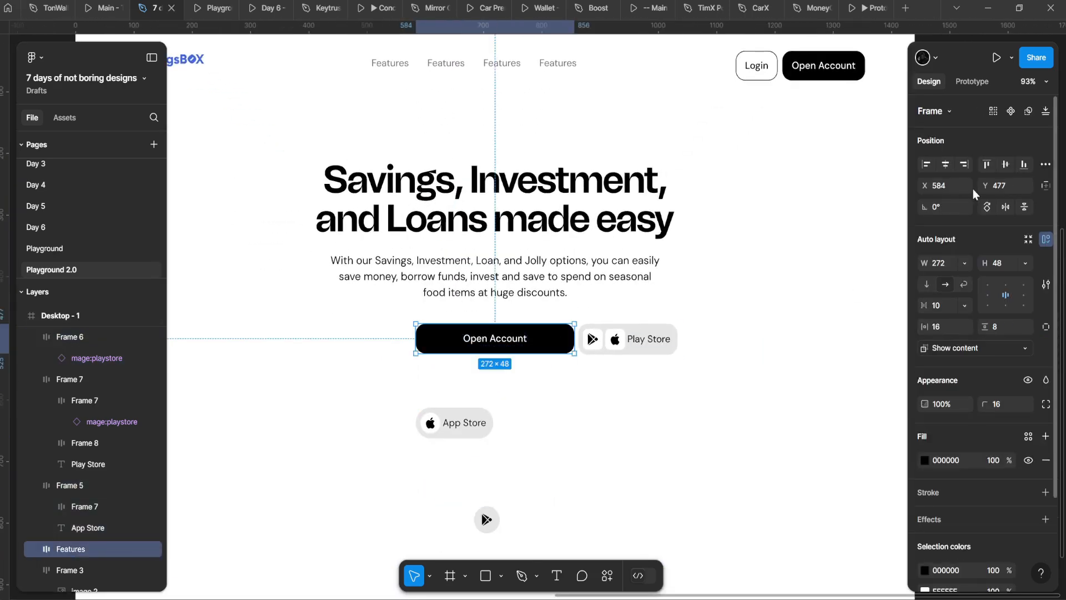
{"action": "left_click", "coordinate": [964, 263]}
{"action": "left_click", "coordinate": [956, 282]}
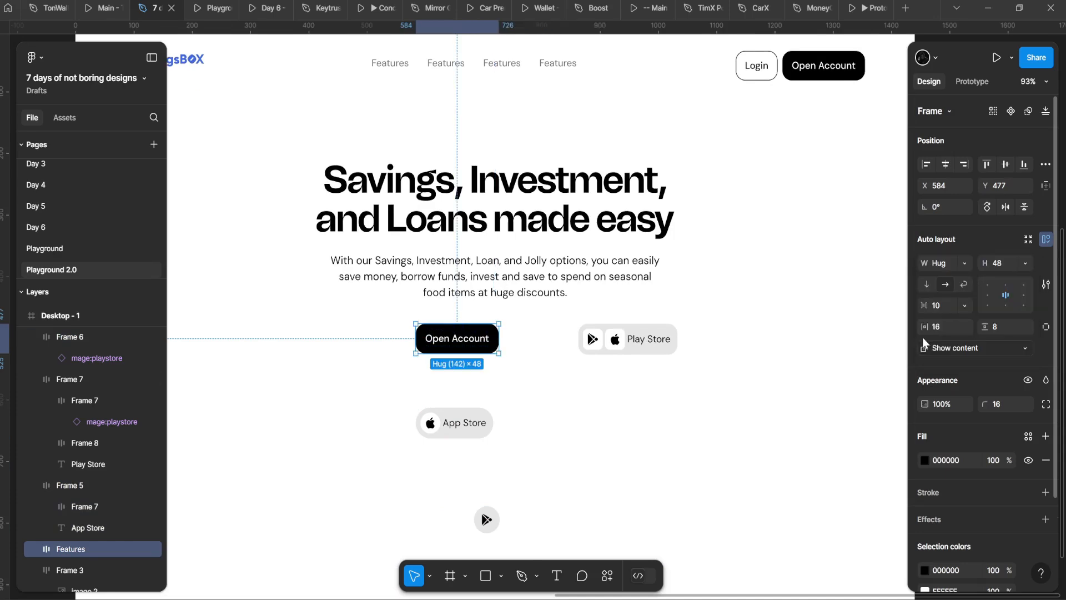
Step: Wrap Open Account and Play Store side by side in an auto layout frame
{"action": "left_click", "coordinate": [661, 337]}
{"action": "left_click_drag", "start_coordinate": [661, 337], "coordinate": [592, 335]}
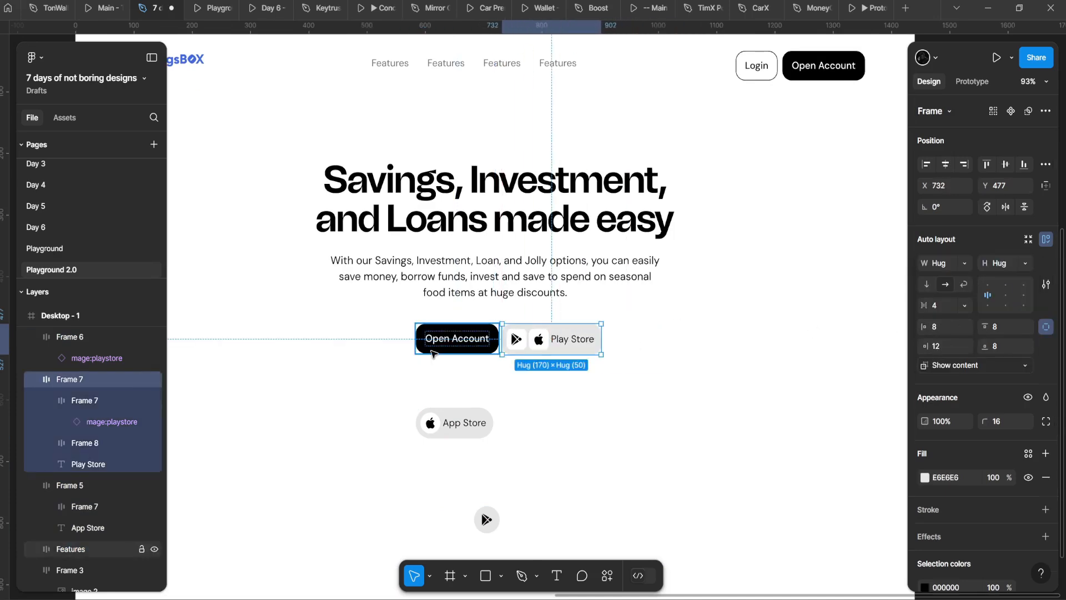
{"action": "left_click", "coordinate": [434, 348], "text": "shift"}
{"action": "key", "text": "shift+a"}
{"action": "left_click_drag", "start_coordinate": [433, 350], "coordinate": [338, 312]}
{"action": "scroll", "coordinate": [363, 321], "scroll_direction": "up", "scroll_amount": 2, "text": "ctrl"}
{"action": "scroll", "coordinate": [362, 321], "scroll_direction": "up", "scroll_amount": 2, "text": "ctrl"}
{"action": "scroll", "coordinate": [390, 298], "scroll_direction": "up", "scroll_amount": 3, "text": "ctrl"}
Step: Set the Play Store button height to 48 with combined horizontal and vertical padding
{"action": "double_click", "coordinate": [392, 297]}
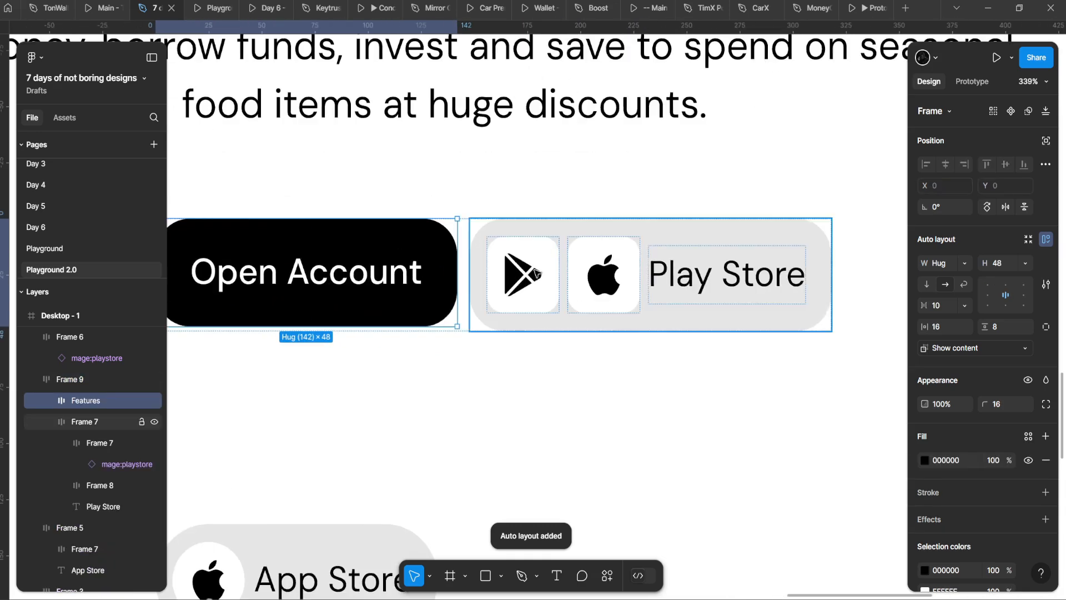
{"action": "left_click", "coordinate": [472, 270]}
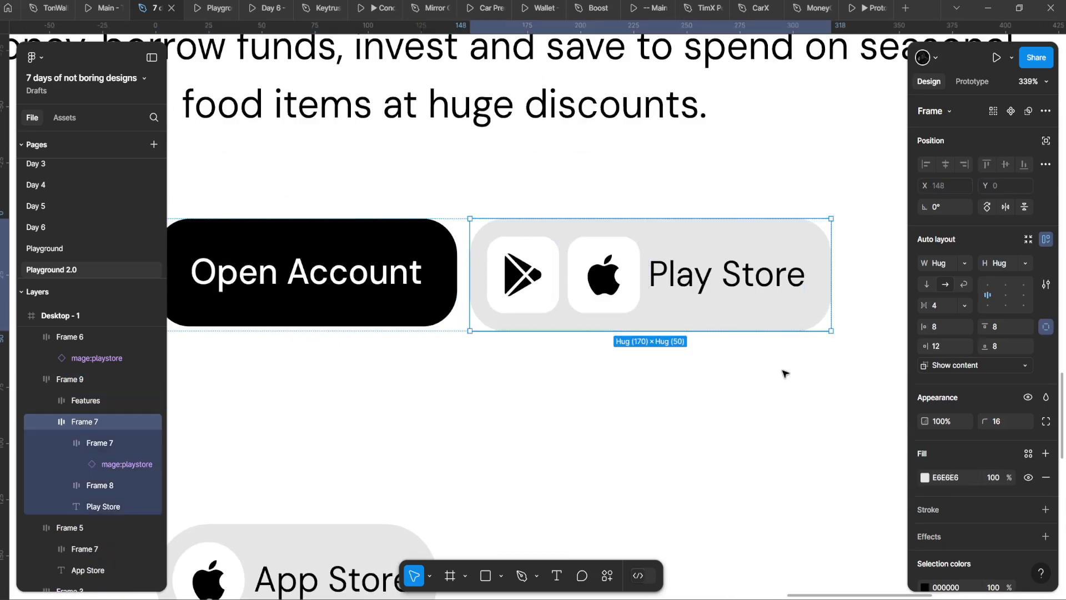
{"action": "scroll", "coordinate": [722, 374], "scroll_direction": "up", "scroll_amount": 2, "text": "ctrl"}
{"action": "left_click", "coordinate": [492, 270]}
{"action": "left_click", "coordinate": [600, 207]}
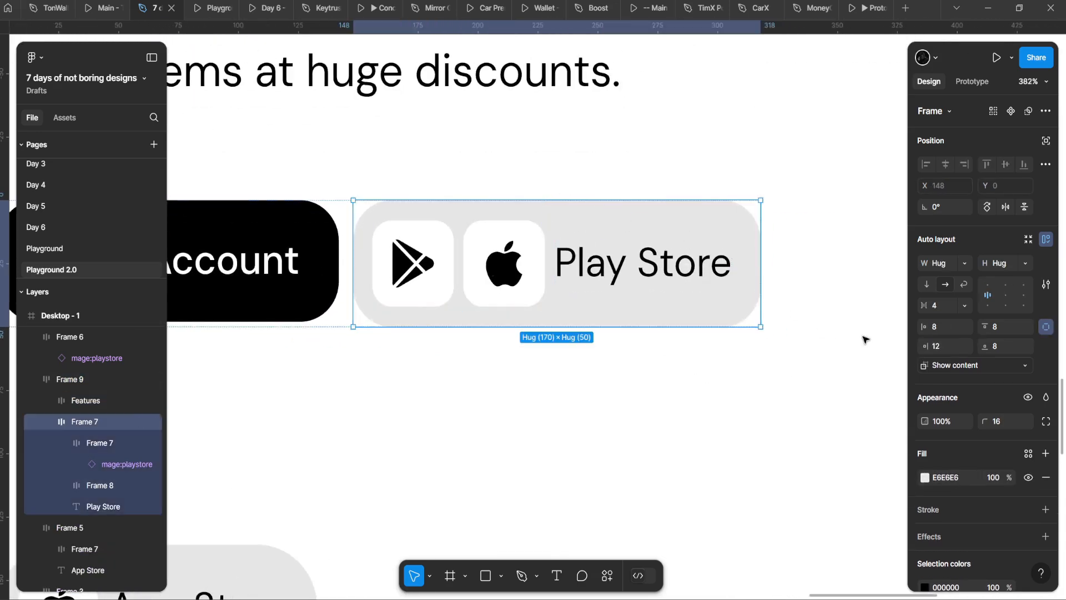
{"action": "left_click", "coordinate": [1046, 329]}
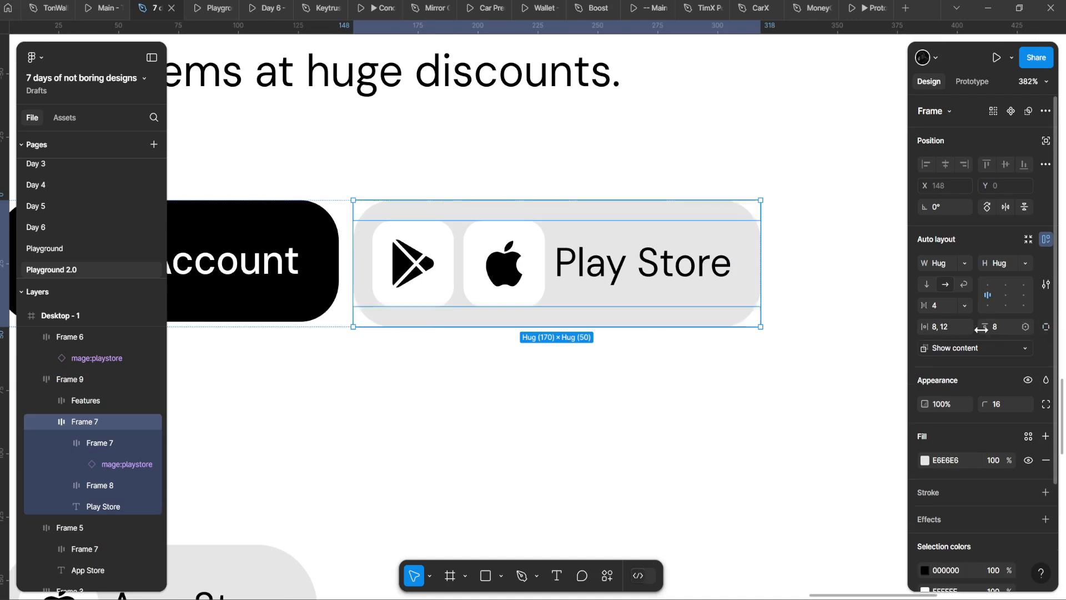
{"action": "left_click", "coordinate": [998, 264]}
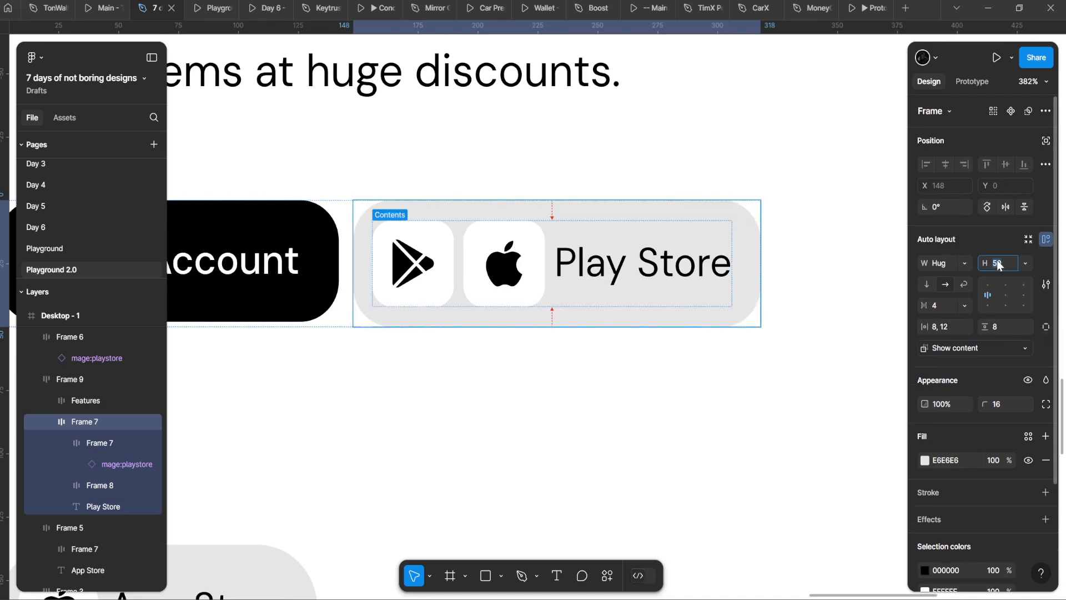
{"action": "type", "text": "48"}
{"action": "key", "text": "Return"}
Step: Shrink both icon tiles in the Play Store button to 32
{"action": "left_click", "coordinate": [409, 280]}
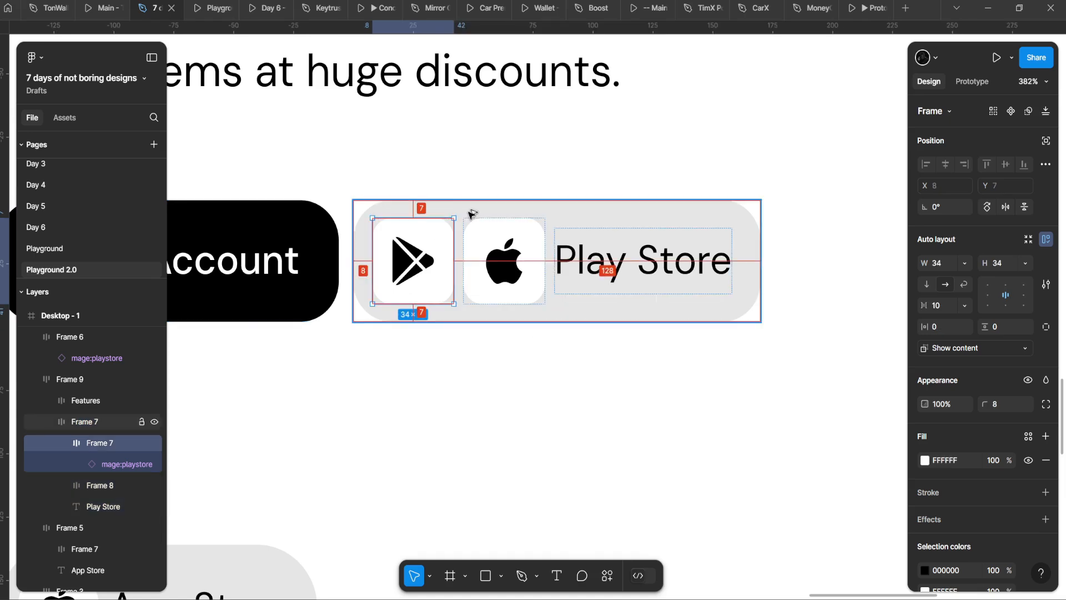
{"action": "left_click", "coordinate": [432, 196]}
{"action": "left_click", "coordinate": [380, 233]}
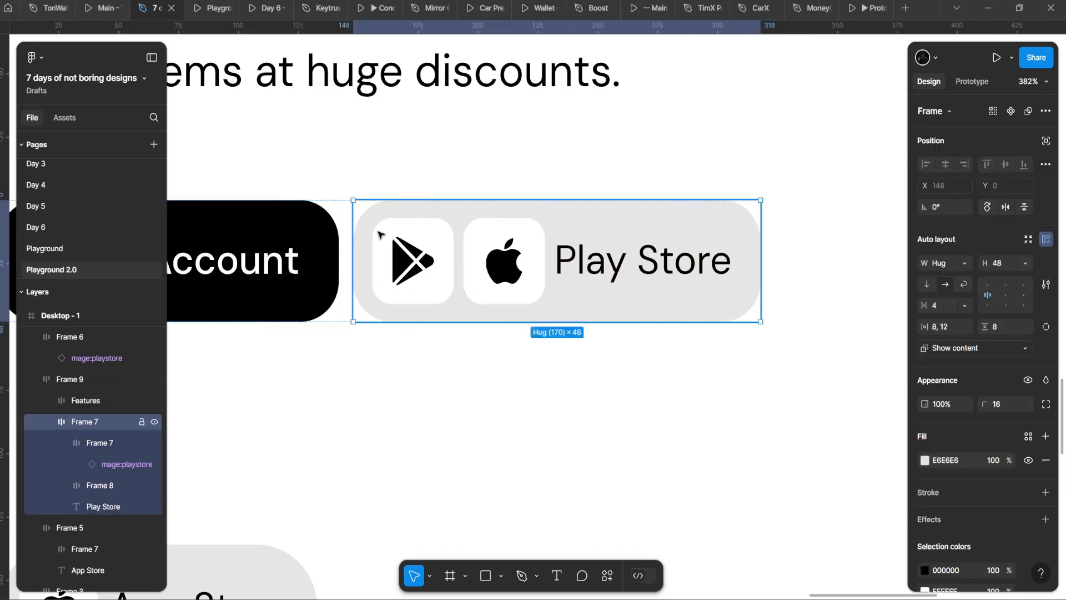
{"action": "left_click", "coordinate": [401, 247]}
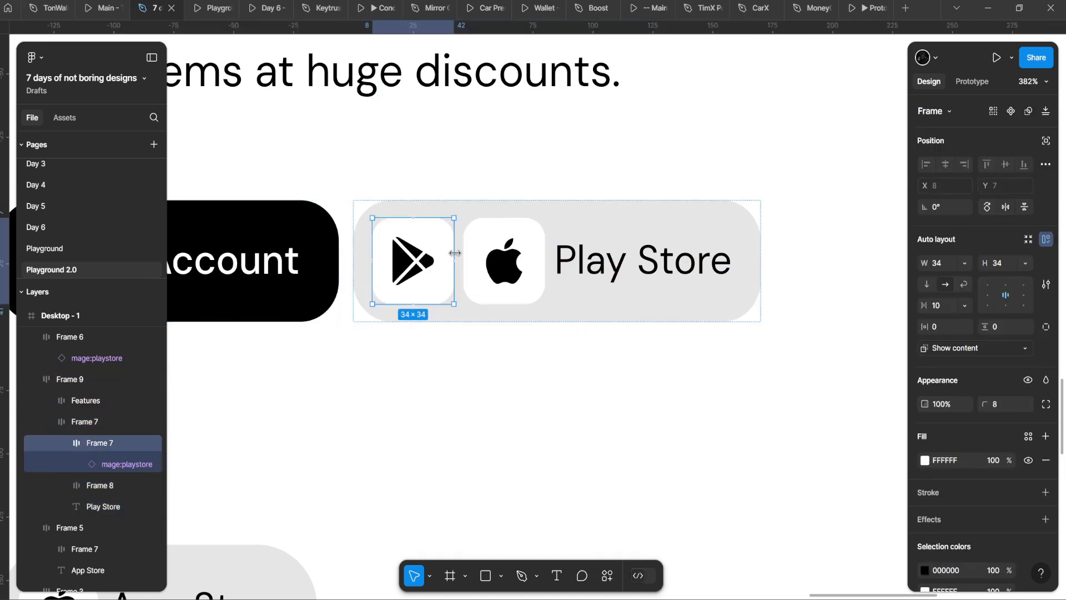
{"action": "left_click", "coordinate": [489, 254], "text": "shift"}
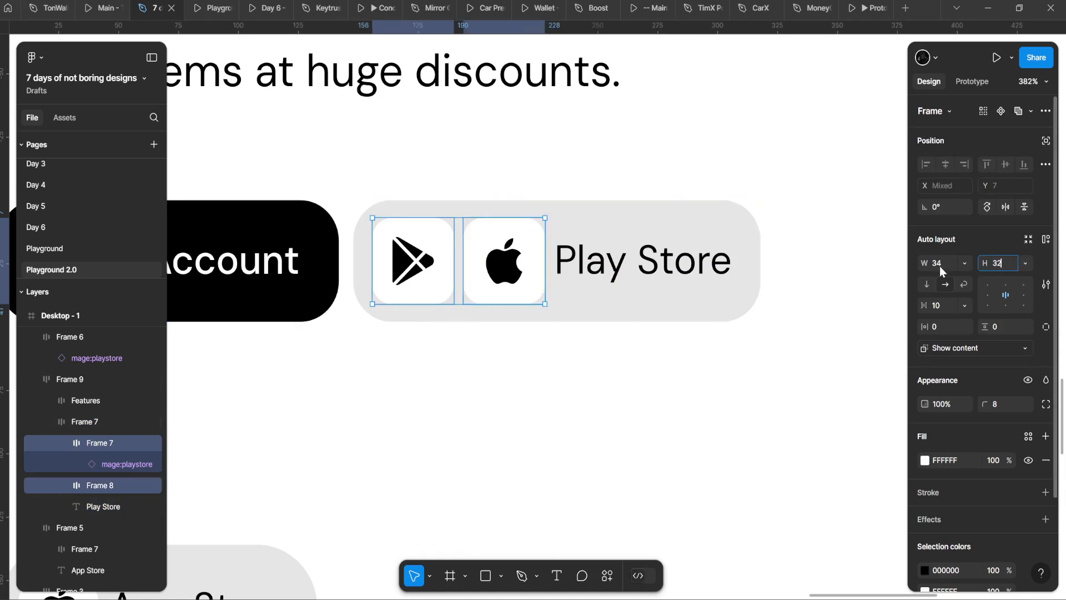
{"action": "key", "text": "Return"}
Step: Check the spacing around the icons inside the Play Store button
{"action": "left_click", "coordinate": [395, 116]}
{"action": "double_click", "coordinate": [431, 286]}
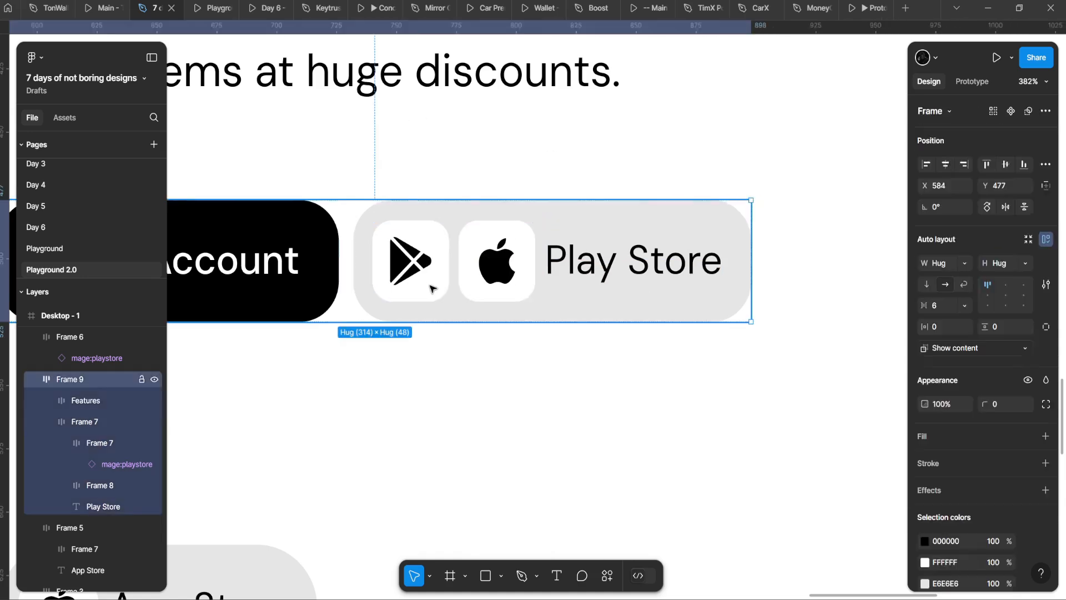
{"action": "double_click", "coordinate": [432, 281]}
{"action": "key", "text": "alt"}
{"action": "double_click", "coordinate": [492, 244]}
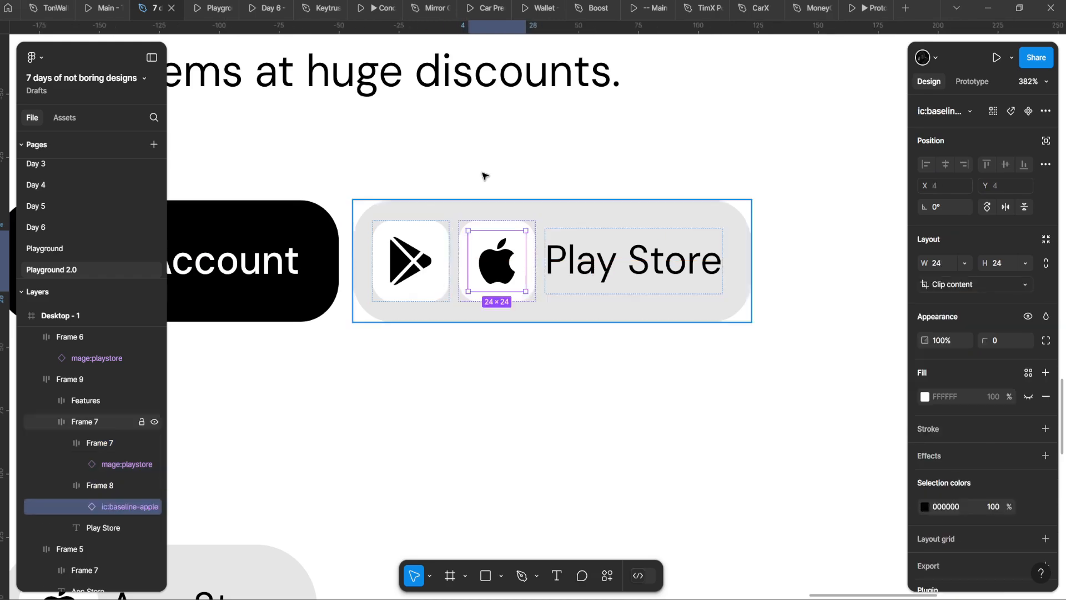
{"action": "left_click", "coordinate": [482, 173]}
{"action": "left_click", "coordinate": [451, 230]}
{"action": "scroll", "coordinate": [436, 259], "scroll_direction": "down", "scroll_amount": 5}
{"action": "left_click_drag", "start_coordinate": [524, 341], "coordinate": [737, 301]}
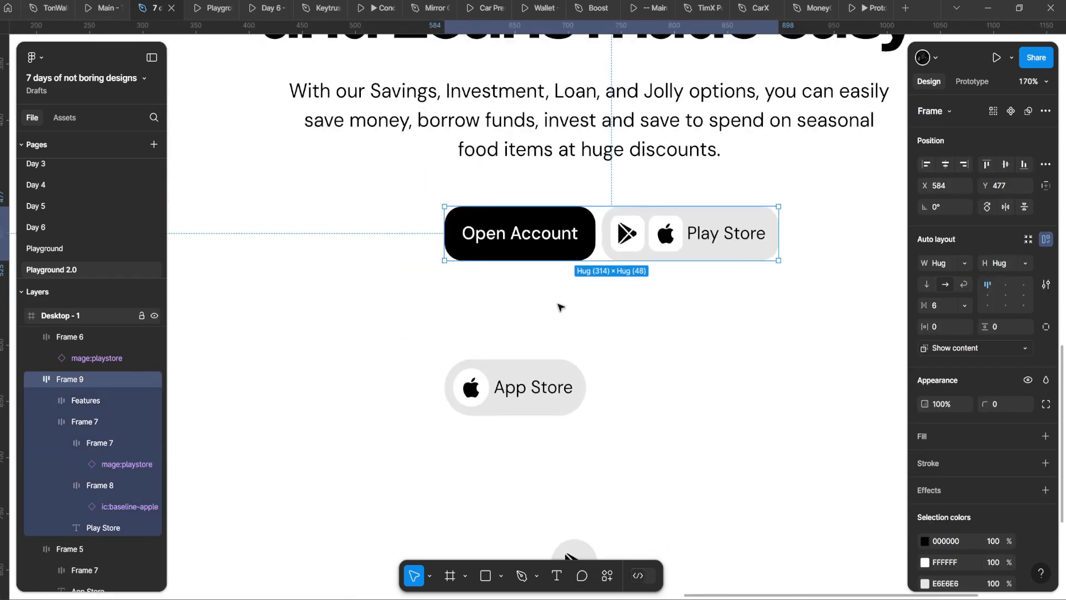
{"action": "scroll", "coordinate": [572, 303], "scroll_direction": "up", "scroll_amount": 3}
{"action": "left_click_drag", "start_coordinate": [750, 185], "coordinate": [533, 270]}
{"action": "double_click", "coordinate": [552, 283]}
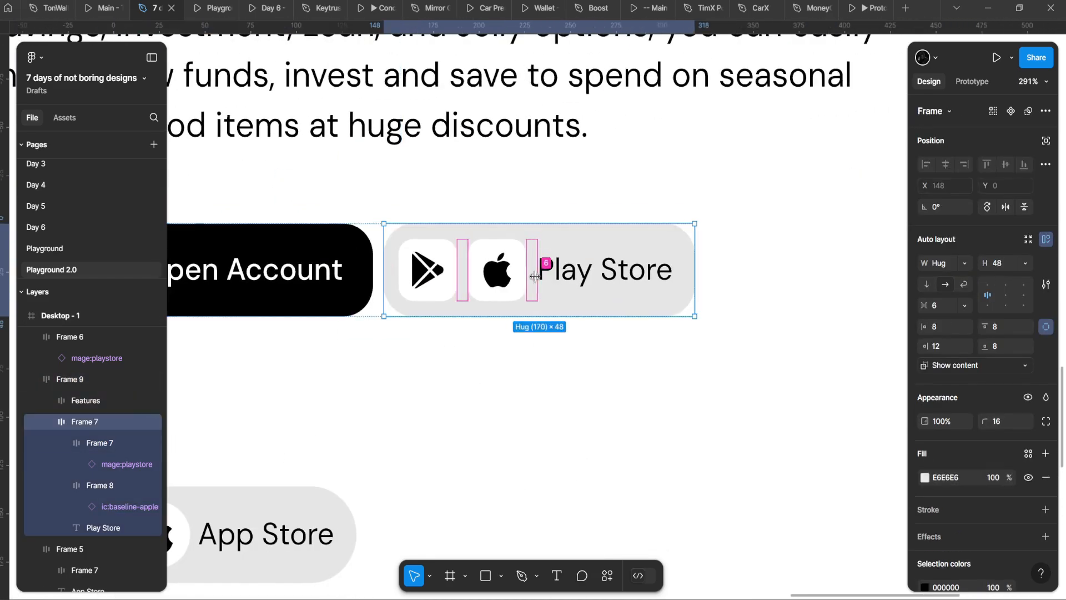
Step: Group the App Store and Play Store icons into one auto-layout frame
{"action": "key", "text": "ctrl+z"}
{"action": "double_click", "coordinate": [496, 277]}
{"action": "left_click", "coordinate": [438, 278], "text": "shift"}
{"action": "key", "text": "shift+a"}
Step: Change the second button's label to 'Download App'
{"action": "left_click", "coordinate": [609, 285]}
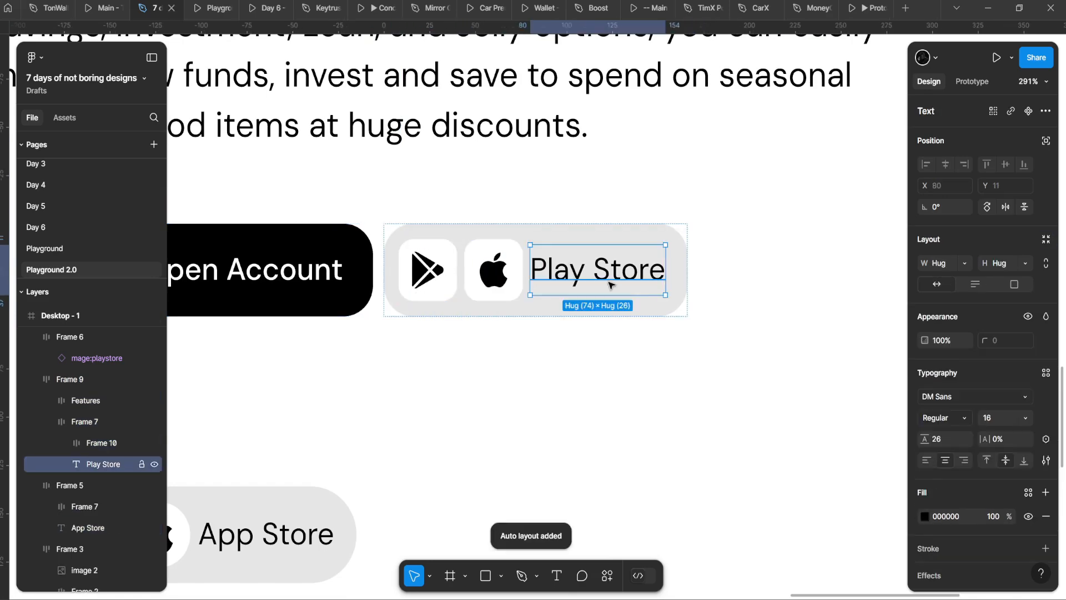
{"action": "key", "text": "Return"}
{"action": "type", "text": "Download App"}
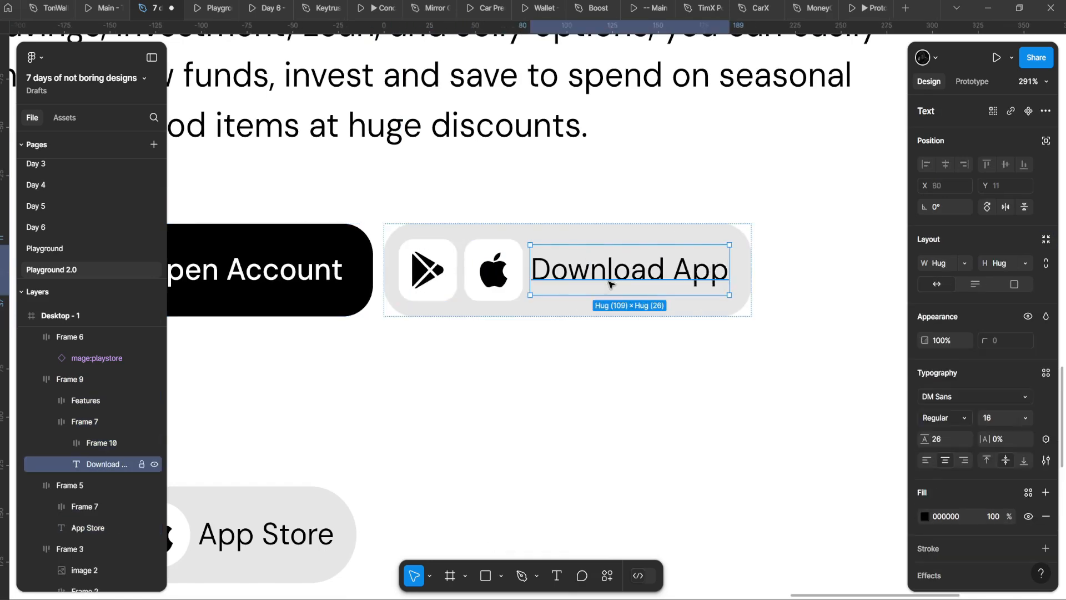
{"action": "left_click", "coordinate": [531, 329]}
Step: Centre the hero button row horizontally
{"action": "scroll", "coordinate": [538, 386], "scroll_direction": "down", "scroll_amount": 5}
{"action": "scroll", "coordinate": [424, 266], "scroll_direction": "up", "scroll_amount": 5}
{"action": "left_click", "coordinate": [424, 266]}
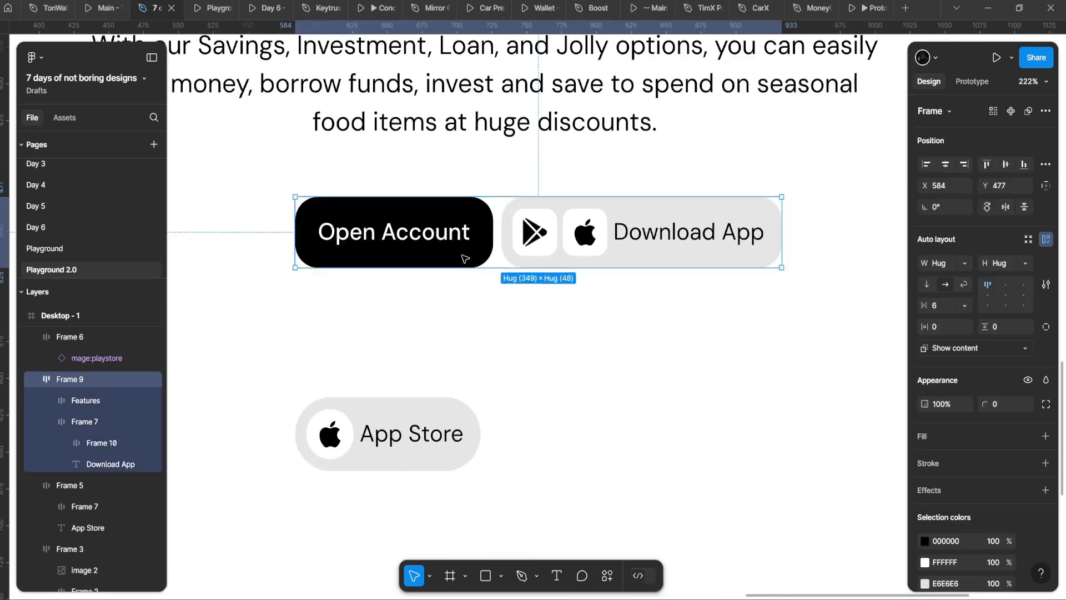
{"action": "scroll", "coordinate": [424, 266], "scroll_direction": "down", "scroll_amount": 5}
{"action": "left_click", "coordinate": [944, 164]}
{"action": "scroll", "coordinate": [404, 330], "scroll_direction": "up", "scroll_amount": 10}
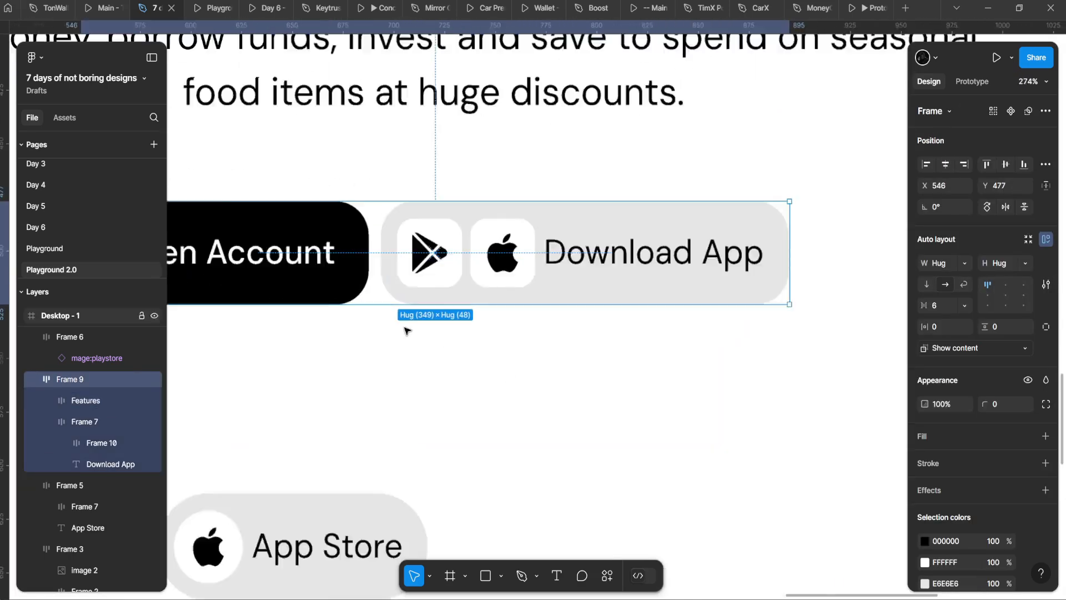
{"action": "scroll", "coordinate": [507, 240], "scroll_direction": "down", "scroll_amount": 3}
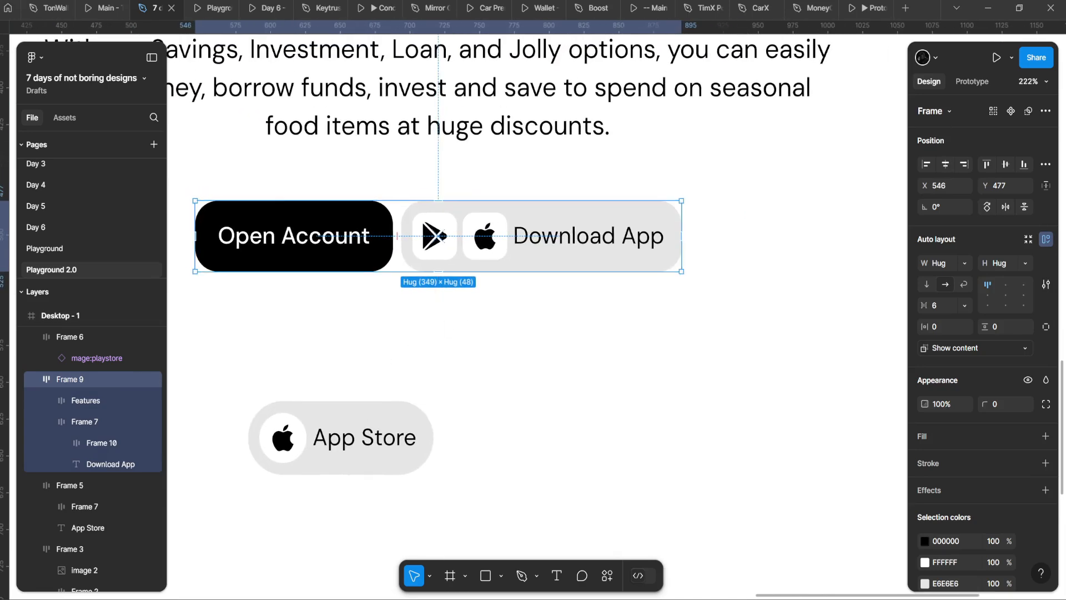
{"action": "scroll", "coordinate": [553, 348], "scroll_direction": "down", "scroll_amount": 3}
{"action": "scroll", "coordinate": [538, 338], "scroll_direction": "down", "scroll_amount": 5}
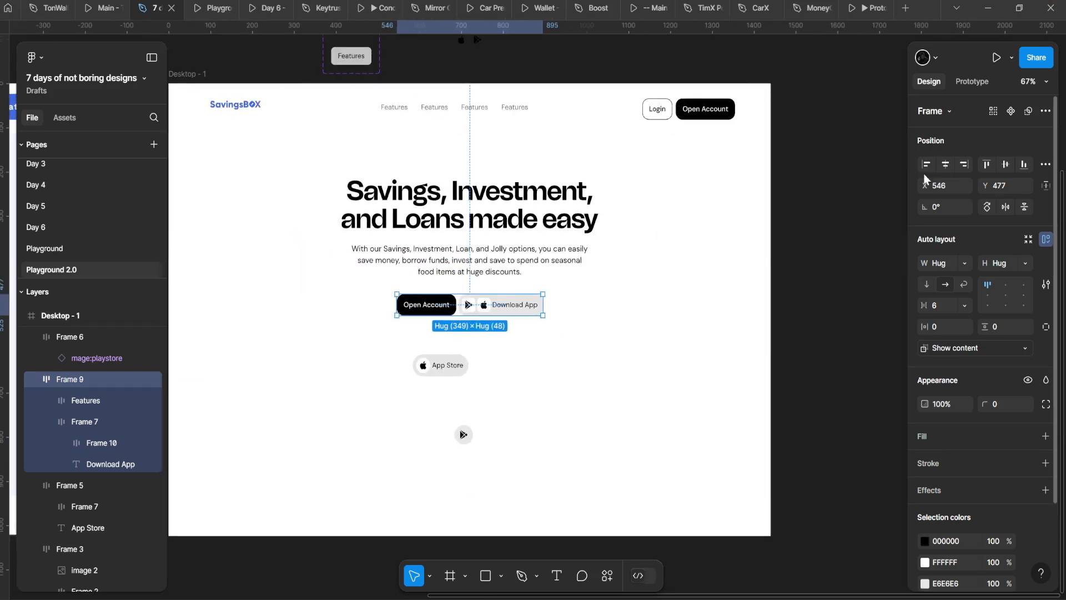
{"action": "scroll", "coordinate": [477, 271], "scroll_direction": "up", "scroll_amount": 3}
Step: Move the spare App Store and play icon frames above, outside the Desktop frame
{"action": "left_click", "coordinate": [402, 420]}
{"action": "scroll", "coordinate": [422, 355], "scroll_direction": "down", "scroll_amount": 2}
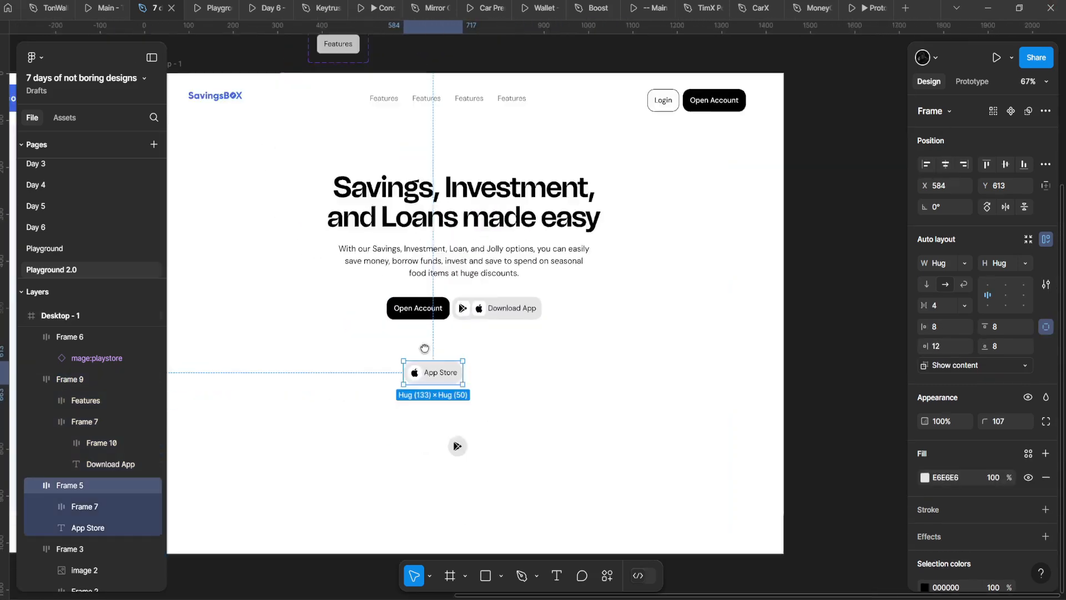
{"action": "left_click_drag", "start_coordinate": [425, 348], "coordinate": [564, 263]}
{"action": "left_click", "coordinate": [472, 279]}
{"action": "left_click_drag", "start_coordinate": [474, 281], "coordinate": [636, 397]}
{"action": "left_click_drag", "start_coordinate": [644, 411], "coordinate": [427, 510]}
{"action": "scroll", "coordinate": [427, 509], "scroll_direction": "down", "scroll_amount": 1}
{"action": "left_click_drag", "start_coordinate": [365, 419], "coordinate": [504, 64]}
Step: Select the button row and drill down to the Apple icon frame
{"action": "left_click_drag", "start_coordinate": [362, 293], "coordinate": [417, 312]}
{"action": "scroll", "coordinate": [416, 384], "scroll_direction": "up", "scroll_amount": 4}
{"action": "left_click_drag", "start_coordinate": [424, 393], "coordinate": [471, 281]}
{"action": "left_click", "coordinate": [550, 267]}
{"action": "scroll", "coordinate": [555, 269], "scroll_direction": "up", "scroll_amount": 6}
{"action": "double_click", "coordinate": [565, 259]}
{"action": "double_click", "coordinate": [565, 258]}
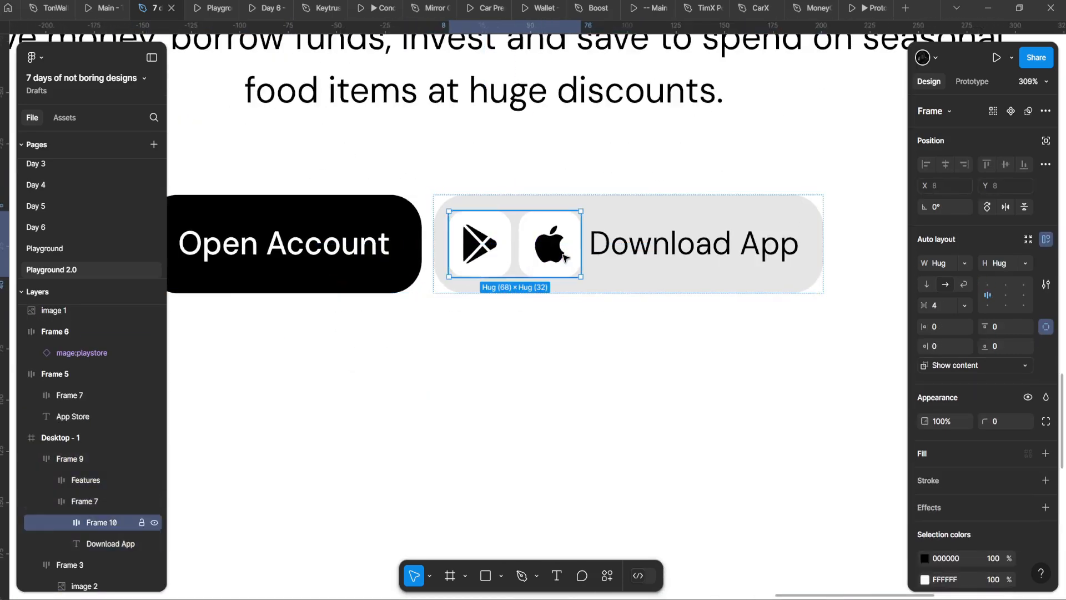
{"action": "double_click", "coordinate": [564, 259]}
{"action": "scroll", "coordinate": [525, 268], "scroll_direction": "down", "scroll_amount": 5}
Step: Reselect the hero button row
{"action": "left_click", "coordinate": [460, 322]}
{"action": "scroll", "coordinate": [459, 321], "scroll_direction": "down", "scroll_amount": 5}
{"action": "scroll", "coordinate": [460, 321], "scroll_direction": "up", "scroll_amount": 4}
{"action": "left_click_drag", "start_coordinate": [460, 321], "coordinate": [474, 375]}
{"action": "left_click", "coordinate": [466, 341]}
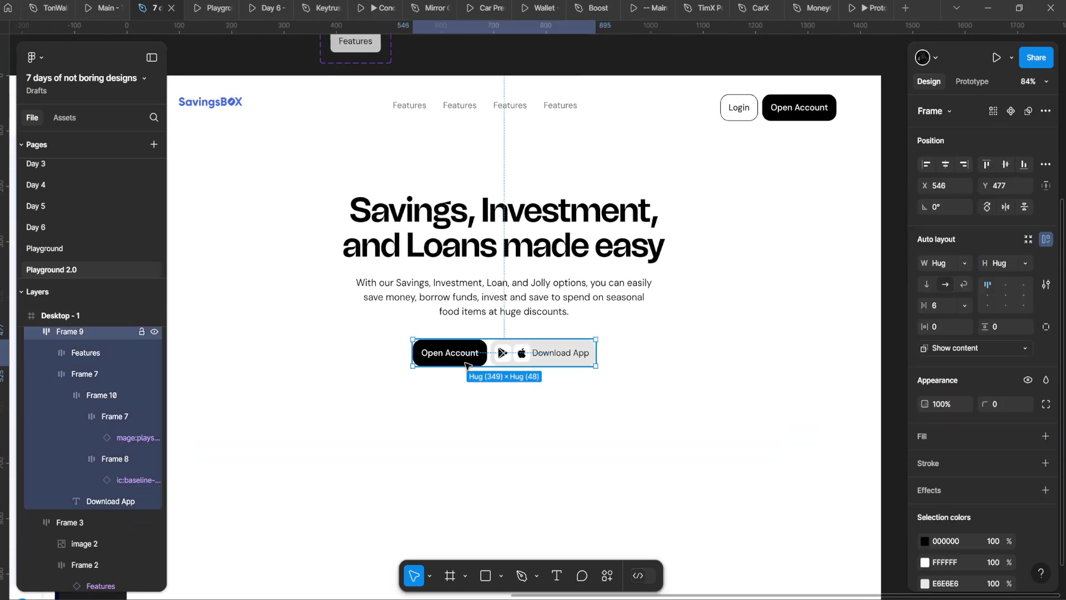
{"action": "scroll", "coordinate": [455, 274], "scroll_direction": "up", "scroll_amount": 2}
{"action": "scroll", "coordinate": [513, 208], "scroll_direction": "down", "scroll_amount": 4}
Step: Try widening the hero paragraph to 644, then undo it
{"action": "double_click", "coordinate": [517, 267]}
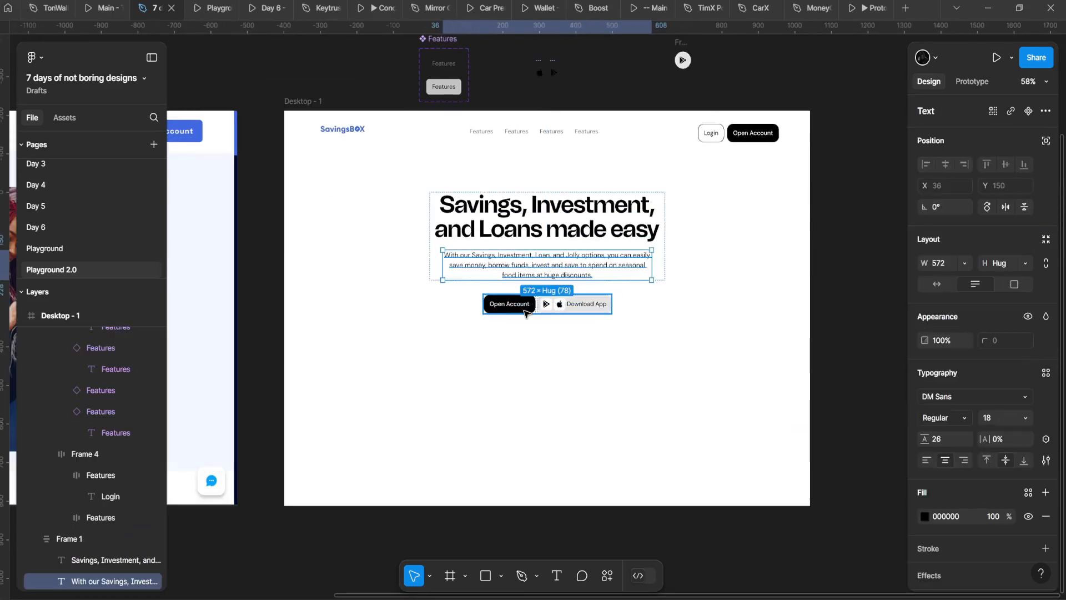
{"action": "left_click", "coordinate": [544, 345]}
{"action": "scroll", "coordinate": [550, 348], "scroll_direction": "down", "scroll_amount": 2}
{"action": "scroll", "coordinate": [508, 286], "scroll_direction": "up", "scroll_amount": 4}
{"action": "double_click", "coordinate": [520, 270]}
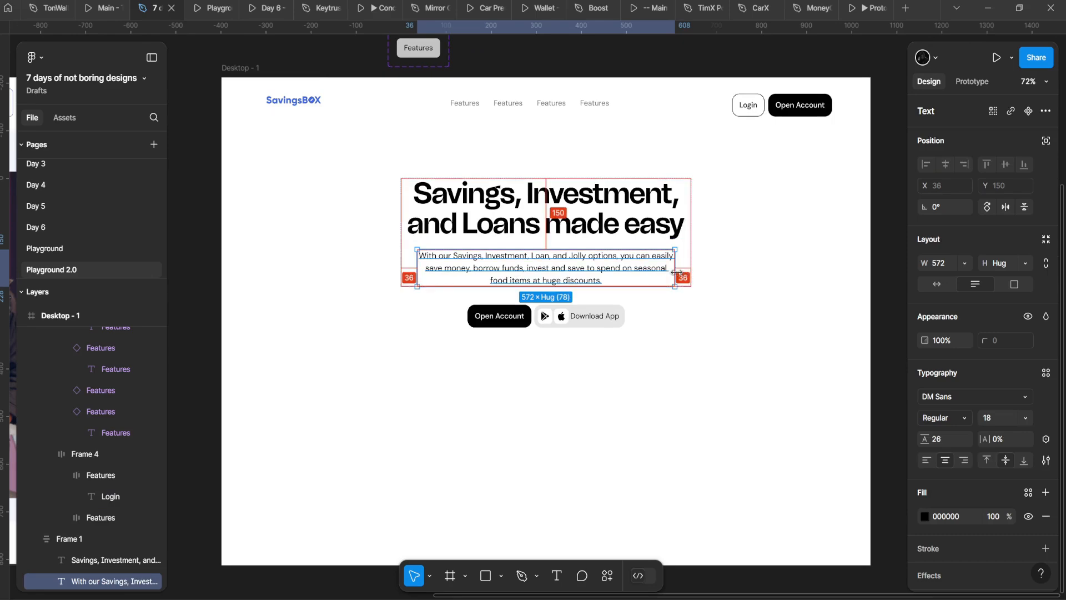
{"action": "left_click_drag", "start_coordinate": [677, 272], "coordinate": [685, 272]}
{"action": "left_click", "coordinate": [672, 319]}
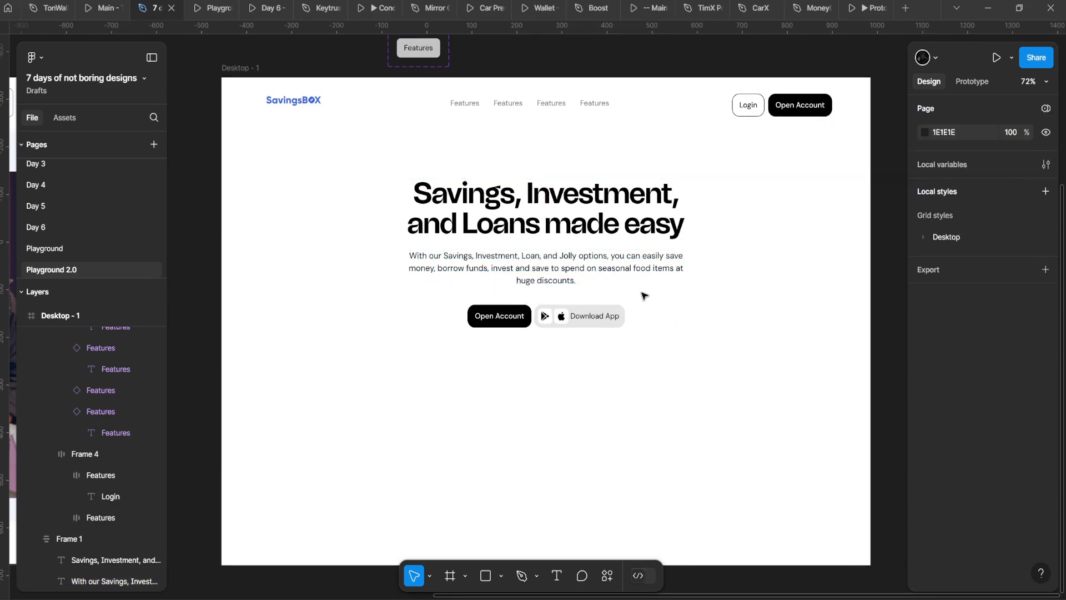
{"action": "key", "text": "ctrl+z"}
Step: Recentre the view on the hero and select the button row
{"action": "scroll", "coordinate": [671, 312], "scroll_direction": "down", "scroll_amount": 1}
{"action": "left_click_drag", "start_coordinate": [673, 312], "coordinate": [634, 387]}
{"action": "left_click", "coordinate": [691, 333]}
{"action": "left_click_drag", "start_coordinate": [692, 331], "coordinate": [718, 293]}
{"action": "left_click", "coordinate": [566, 351]}
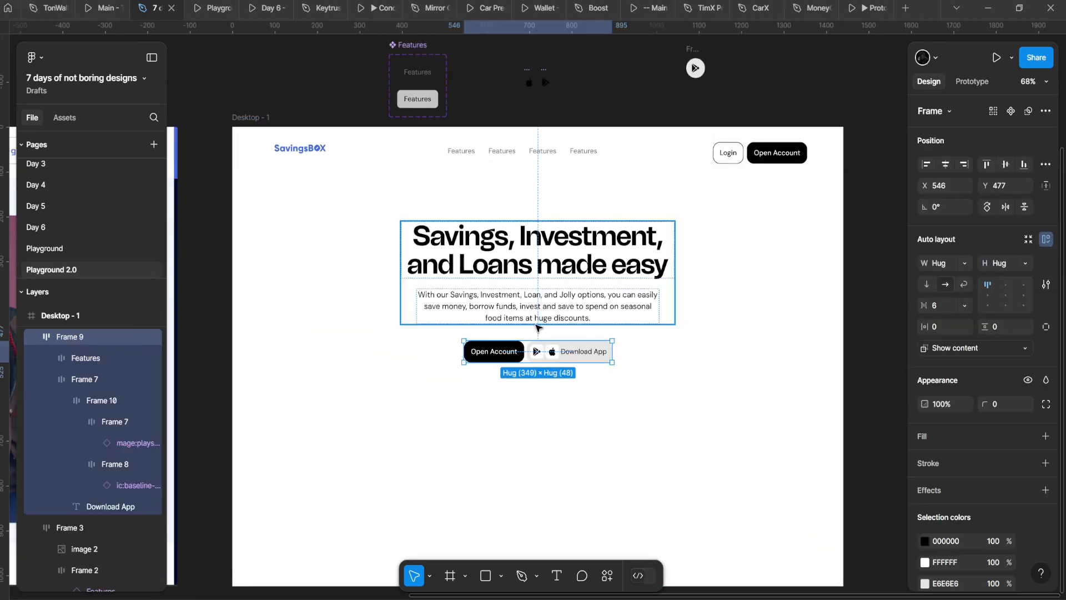
Step: Wrap the hero heading, paragraph and buttons in one auto-layout frame
{"action": "left_click_drag", "start_coordinate": [755, 174], "coordinate": [591, 212]}
{"action": "left_click_drag", "start_coordinate": [439, 222], "coordinate": [285, 432]}
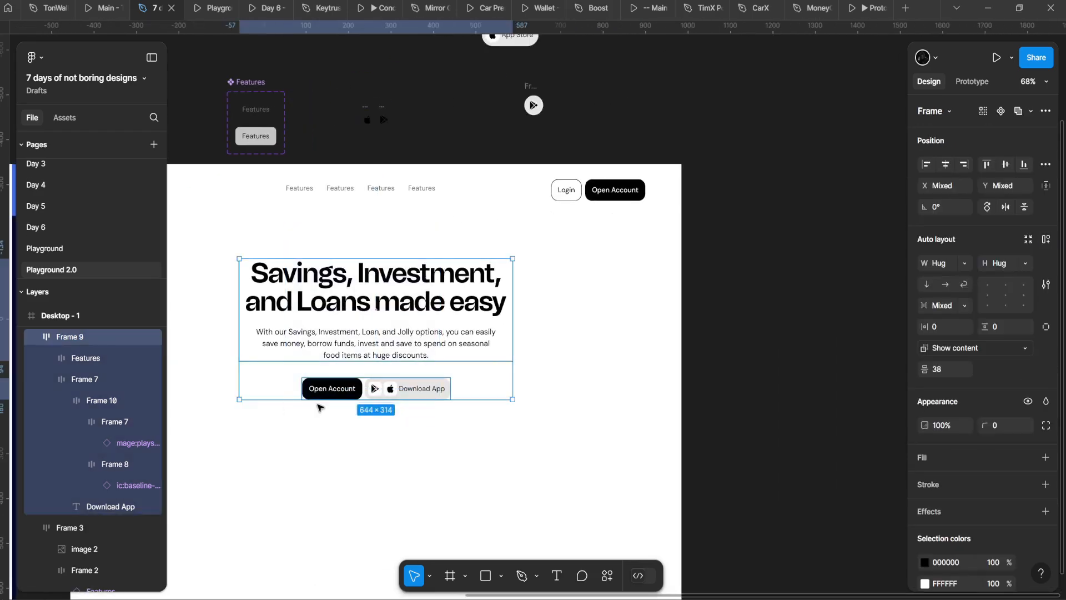
{"action": "key", "text": "shift+a"}
{"action": "left_click_drag", "start_coordinate": [335, 398], "coordinate": [453, 311]}
{"action": "scroll", "coordinate": [454, 312], "scroll_direction": "up", "scroll_amount": 2}
{"action": "scroll", "coordinate": [446, 313], "scroll_direction": "down", "scroll_amount": 3}
{"action": "scroll", "coordinate": [446, 315], "scroll_direction": "up", "scroll_amount": 1}
Step: Inspect the desktop frame and the nav links group
{"action": "double_click", "coordinate": [411, 338]}
{"action": "scroll", "coordinate": [328, 312], "scroll_direction": "down", "scroll_amount": 4}
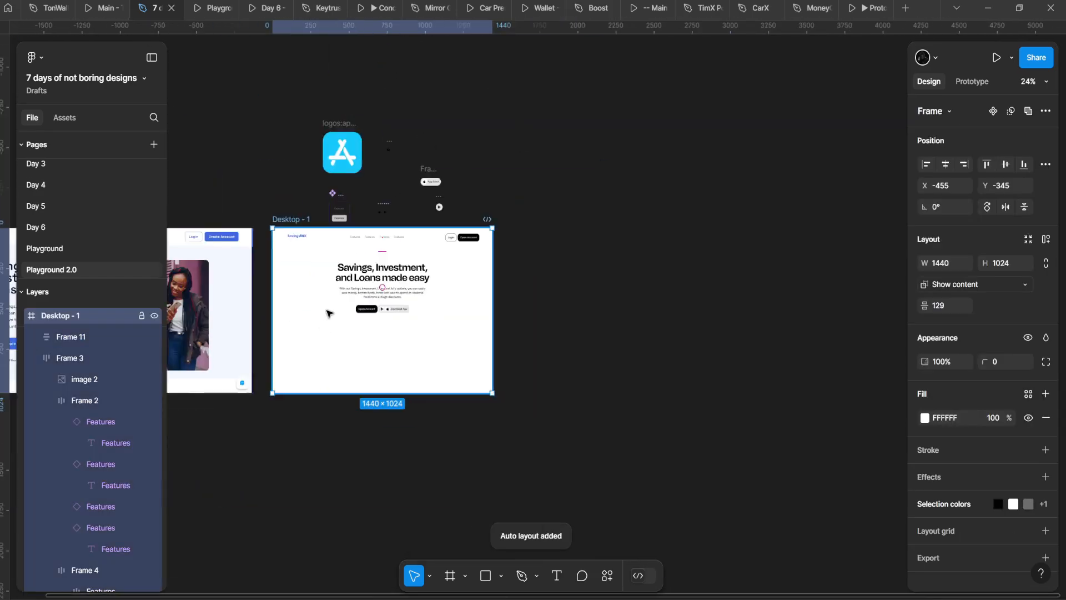
{"action": "scroll", "coordinate": [328, 312], "scroll_direction": "up", "scroll_amount": 4}
{"action": "left_click_drag", "start_coordinate": [329, 311], "coordinate": [461, 281]}
{"action": "scroll", "coordinate": [505, 278], "scroll_direction": "down", "scroll_amount": 2}
{"action": "left_click_drag", "start_coordinate": [535, 265], "coordinate": [488, 264]}
{"action": "scroll", "coordinate": [502, 153], "scroll_direction": "up", "scroll_amount": 4}
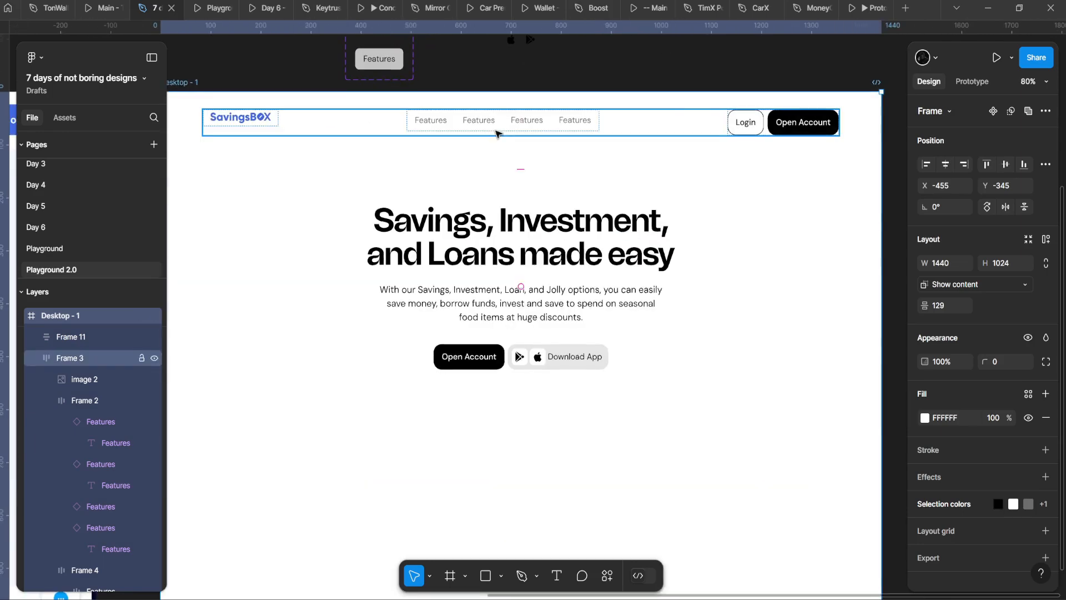
{"action": "double_click", "coordinate": [483, 129]}
{"action": "scroll", "coordinate": [485, 128], "scroll_direction": "down", "scroll_amount": 4}
{"action": "left_click_drag", "start_coordinate": [324, 154], "coordinate": [586, 177]}
{"action": "left_click_drag", "start_coordinate": [685, 139], "coordinate": [451, 166]}
Step: Select the Desktop - 1 frame
{"action": "left_click", "coordinate": [491, 225]}
{"action": "scroll", "coordinate": [583, 160], "scroll_direction": "up", "scroll_amount": 3}
{"action": "left_click", "coordinate": [605, 170]}
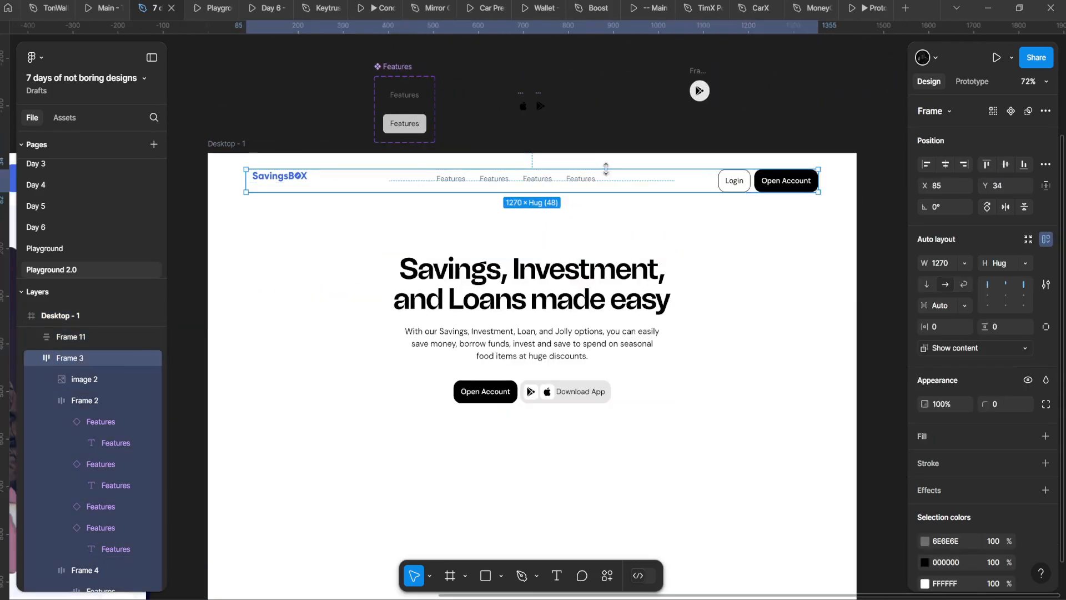
{"action": "scroll", "coordinate": [612, 189], "scroll_direction": "up", "scroll_amount": 1}
{"action": "left_click_drag", "start_coordinate": [333, 214], "coordinate": [542, 186]}
{"action": "scroll", "coordinate": [542, 186], "scroll_direction": "up", "scroll_amount": 1}
{"action": "left_click", "coordinate": [357, 215]}
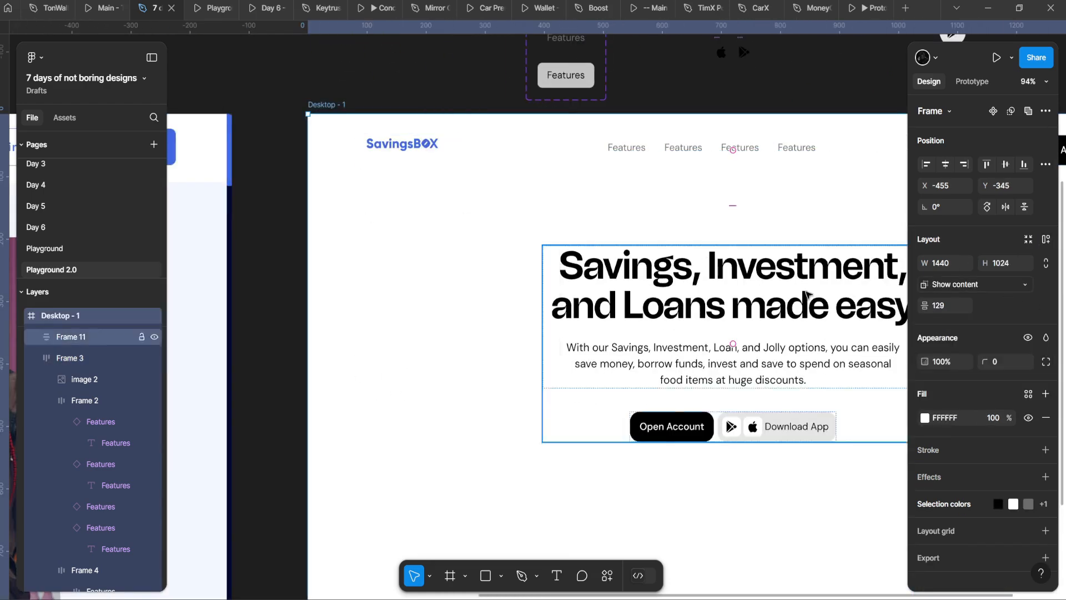
{"action": "left_click_drag", "start_coordinate": [788, 292], "coordinate": [732, 288]}
{"action": "scroll", "coordinate": [623, 266], "scroll_direction": "right", "scroll_amount": 2}
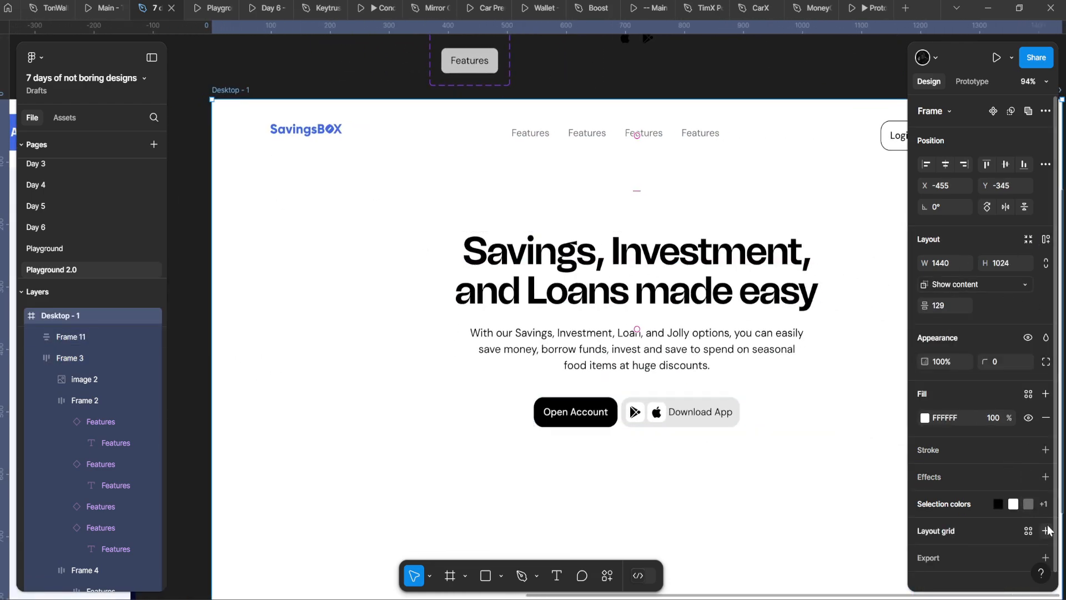
{"action": "scroll", "coordinate": [483, 326], "scroll_direction": "down", "scroll_amount": 3}
{"action": "scroll", "coordinate": [431, 302], "scroll_direction": "up", "scroll_amount": 2}
{"action": "scroll", "coordinate": [445, 331], "scroll_direction": "down", "scroll_amount": 2}
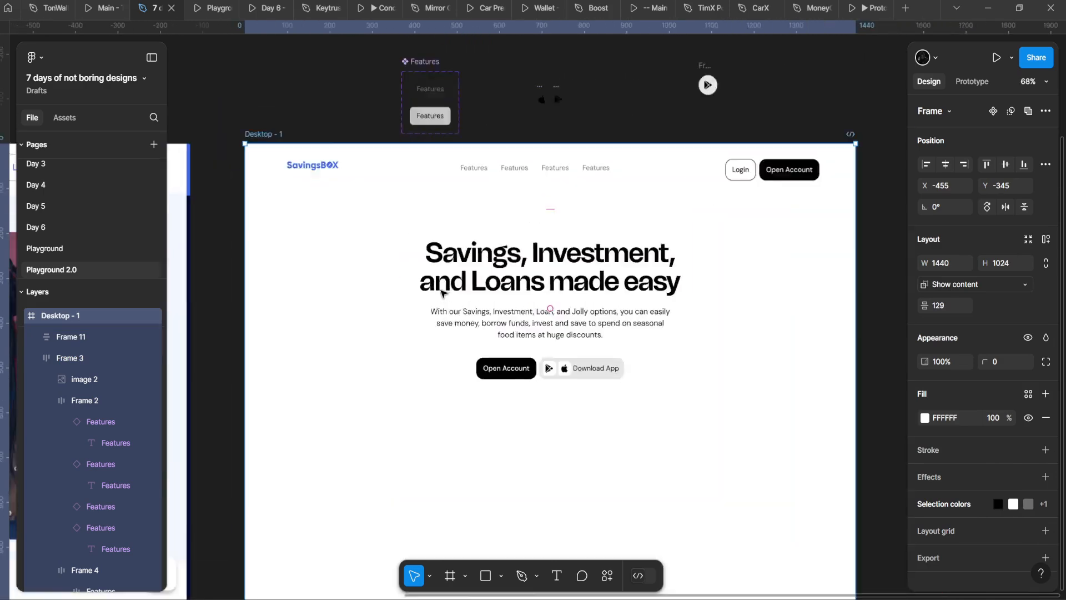
Step: Add a 12-column layout grid with margin 56 and gutter 20 to Desktop - 1
{"action": "left_click", "coordinate": [1046, 530]}
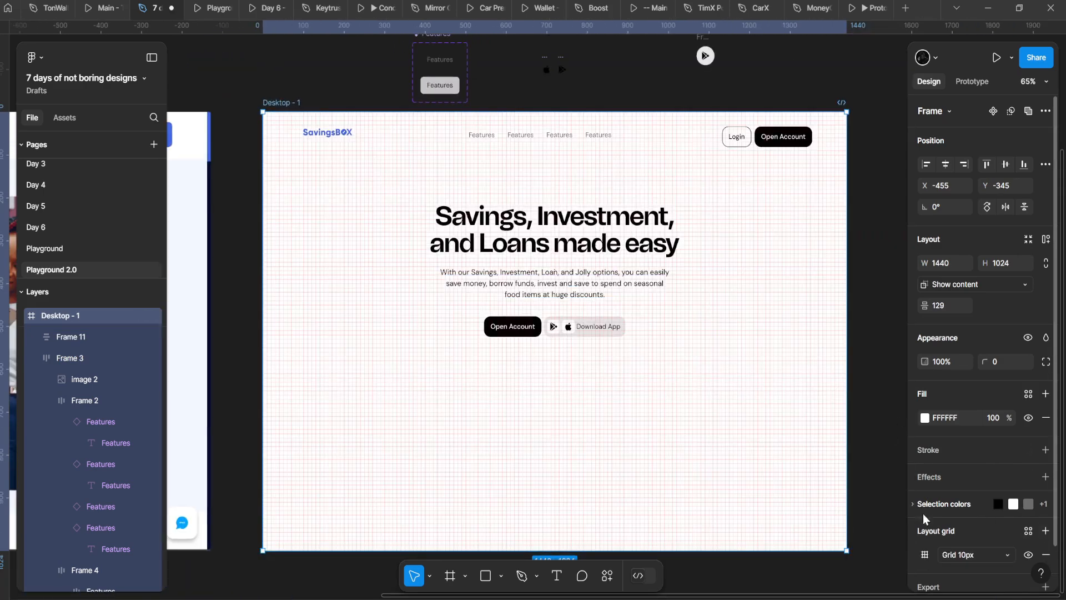
{"action": "left_click", "coordinate": [797, 537]}
{"action": "scroll", "coordinate": [816, 547], "scroll_direction": "down", "scroll_amount": 1}
{"action": "scroll", "coordinate": [816, 547], "scroll_direction": "right", "scroll_amount": 1}
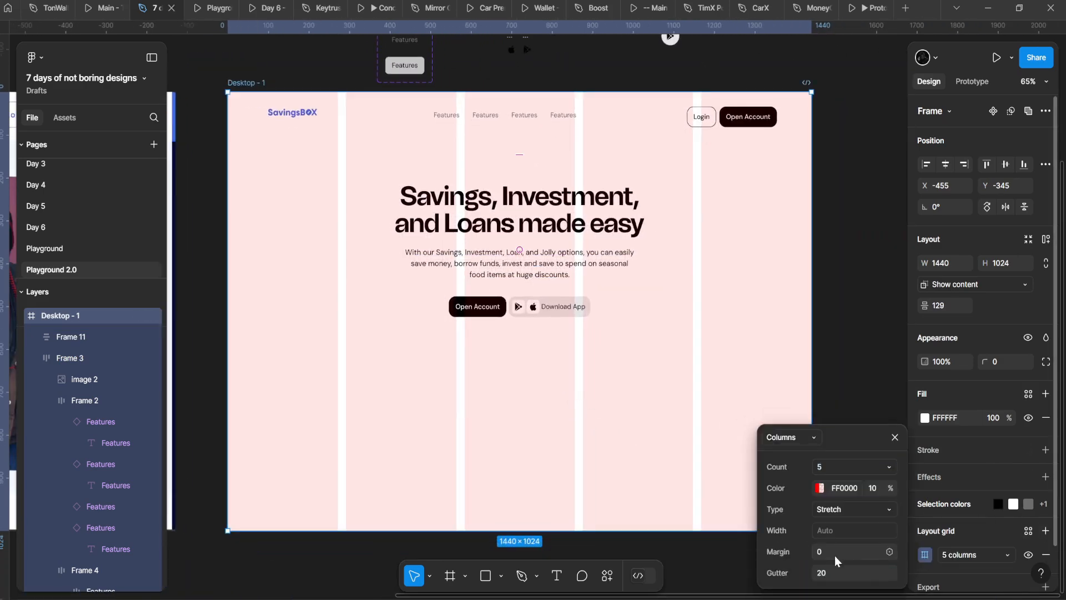
{"action": "left_click", "coordinate": [850, 572]}
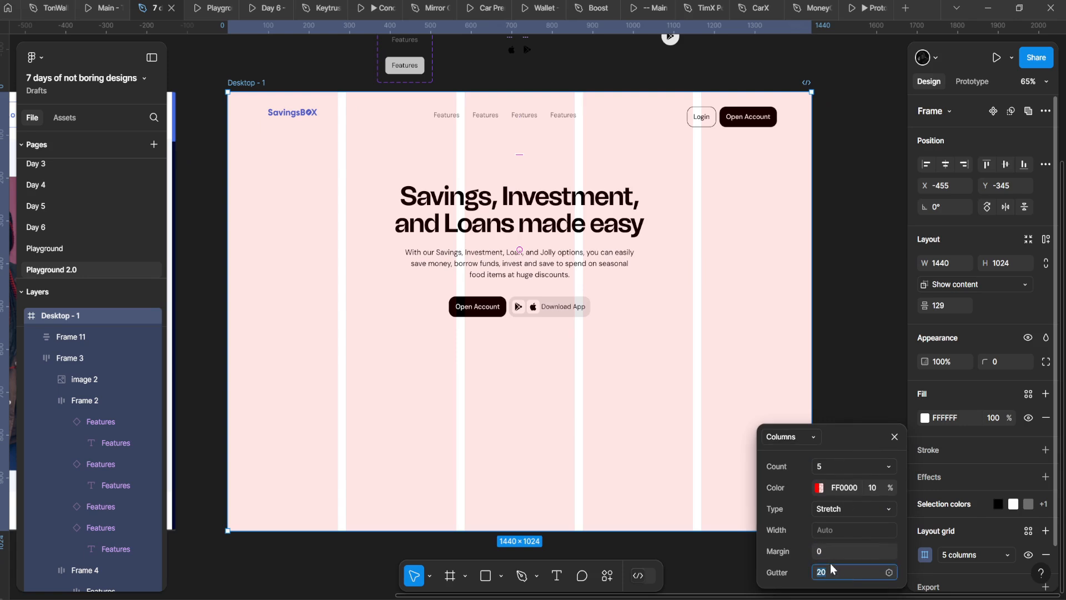
{"action": "left_click", "coordinate": [835, 465]}
{"action": "type", "text": "12"}
{"action": "key", "text": "Return"}
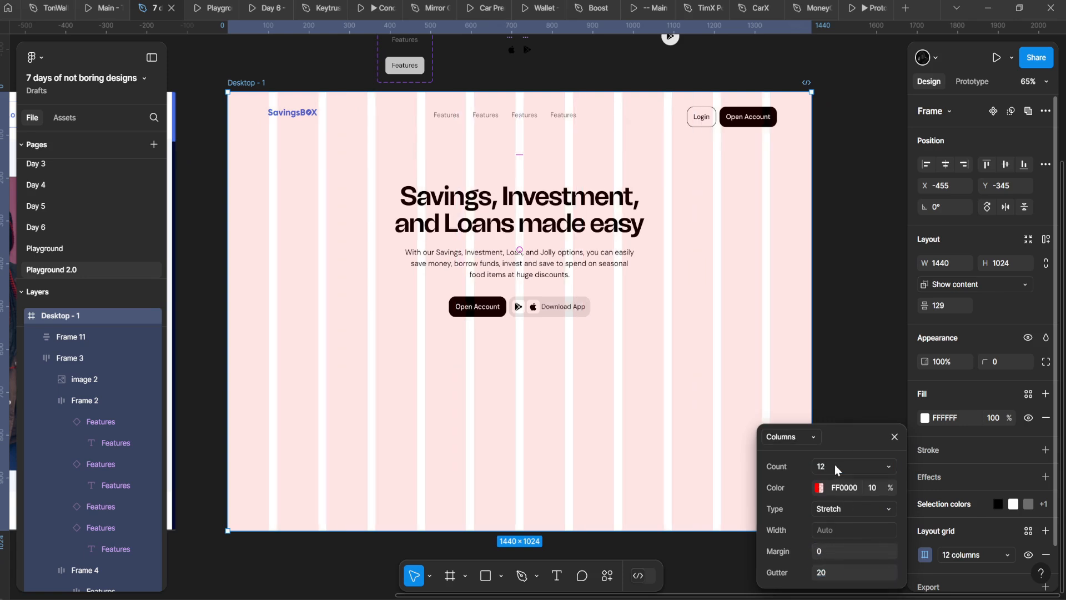
{"action": "left_click", "coordinate": [834, 545]}
{"action": "type", "text": "56"}
{"action": "key", "text": "Return"}
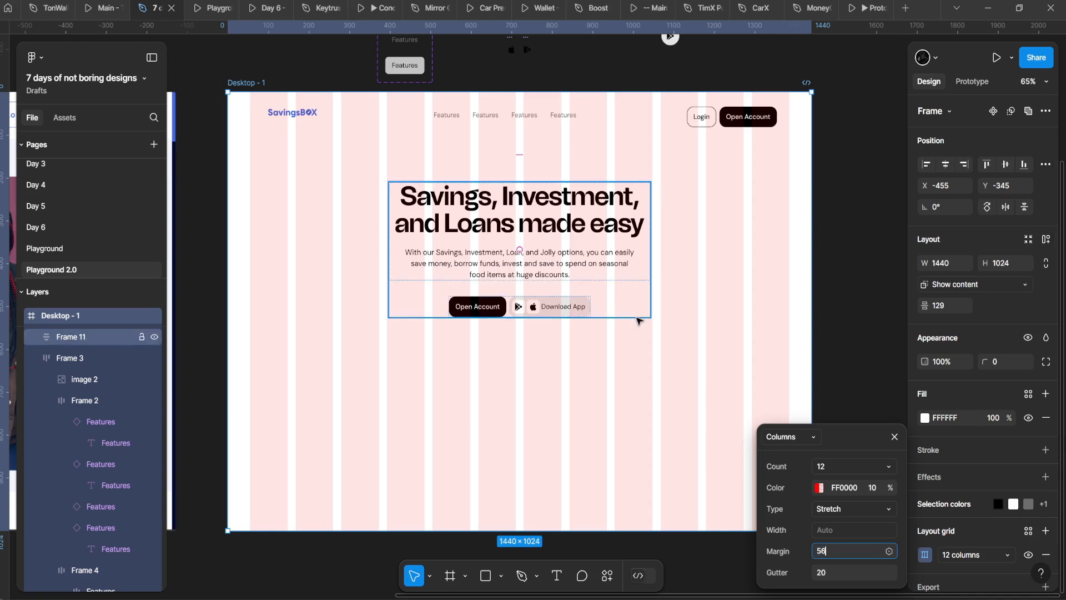
{"action": "key", "text": "Return"}
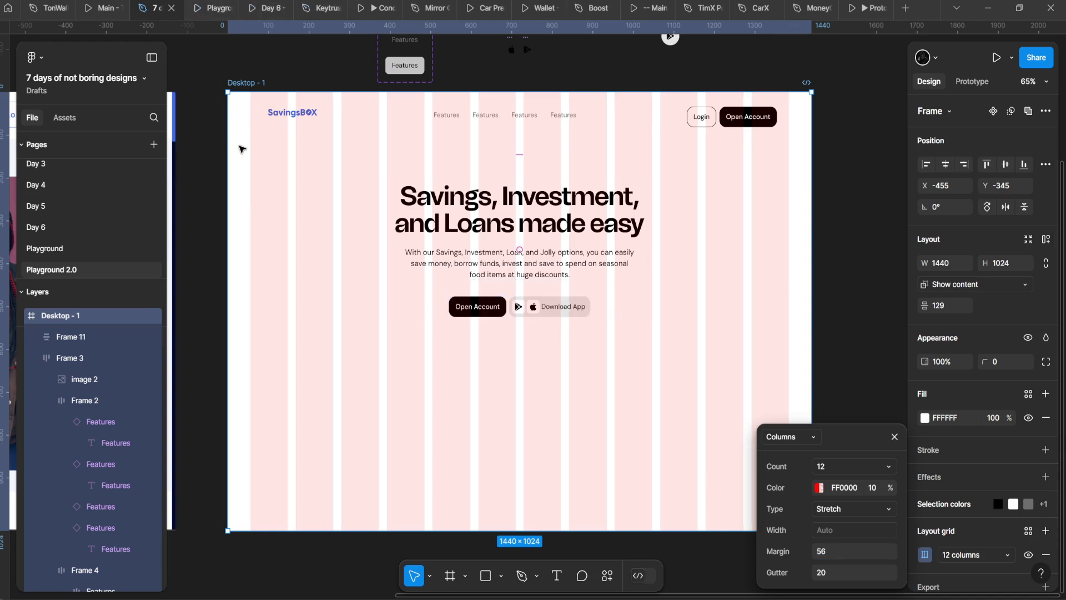
Step: Preview the prototype, then set the hero block's vertical constraint to Center
{"action": "left_click", "coordinate": [210, 7]}
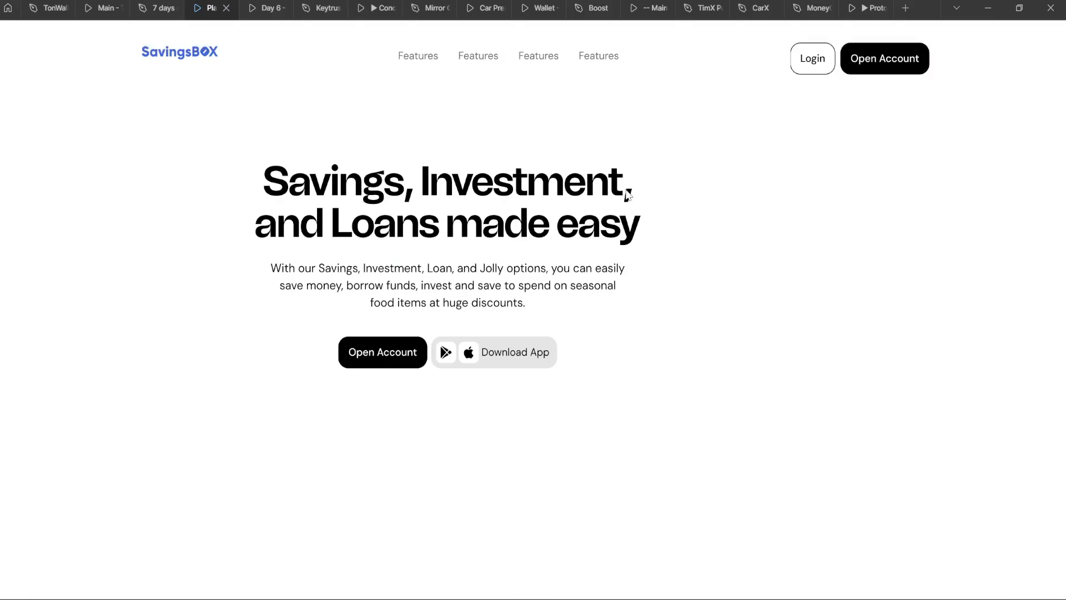
{"action": "left_click", "coordinate": [167, 9]}
{"action": "left_click", "coordinate": [548, 229]}
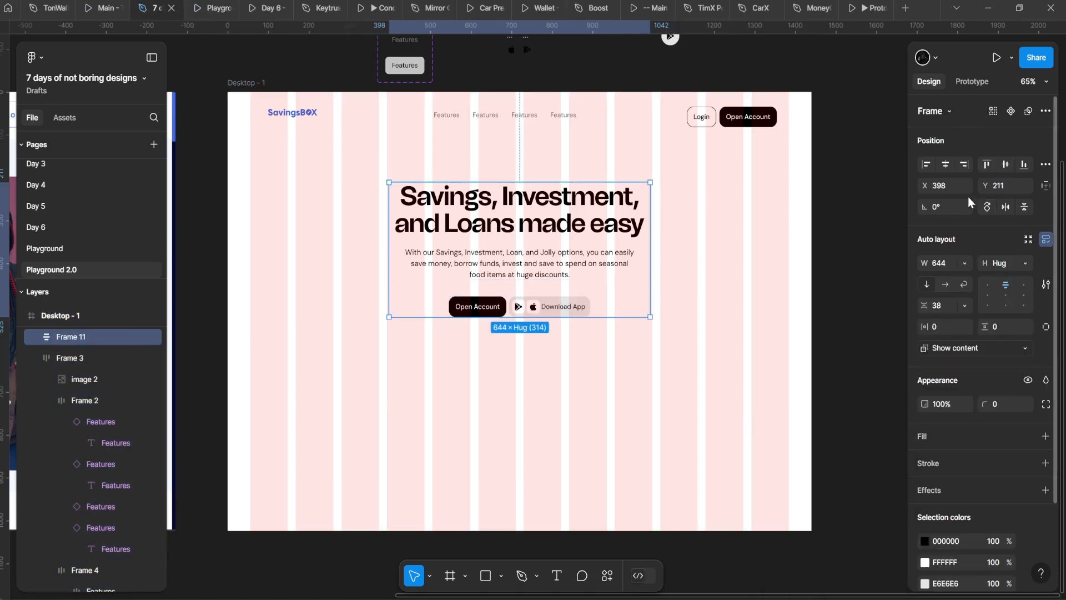
{"action": "left_click", "coordinate": [1046, 185]}
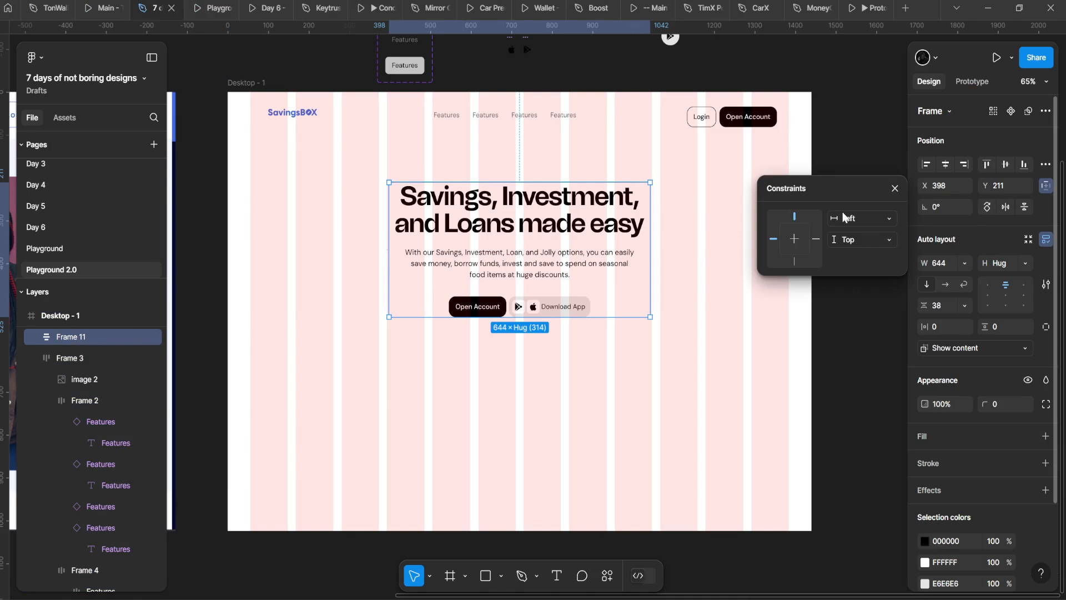
{"action": "left_click", "coordinate": [851, 240]}
{"action": "left_click", "coordinate": [854, 291]}
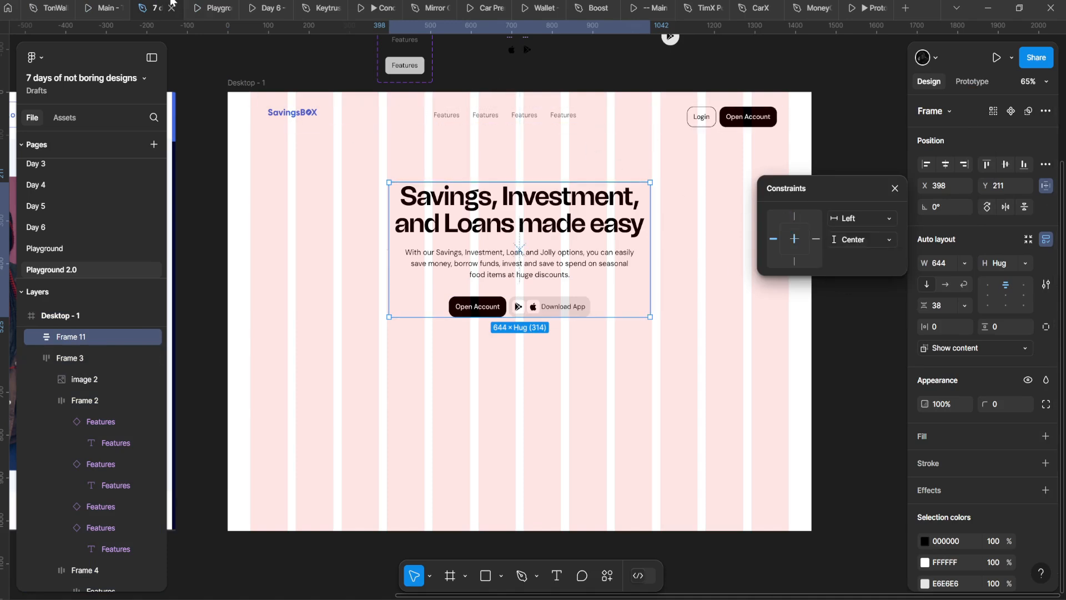
{"action": "left_click", "coordinate": [277, 213]}
Step: Constrain Frame 11 to Top vertically and Center horizontally
{"action": "left_click", "coordinate": [254, 84]}
{"action": "left_click", "coordinate": [217, 8]}
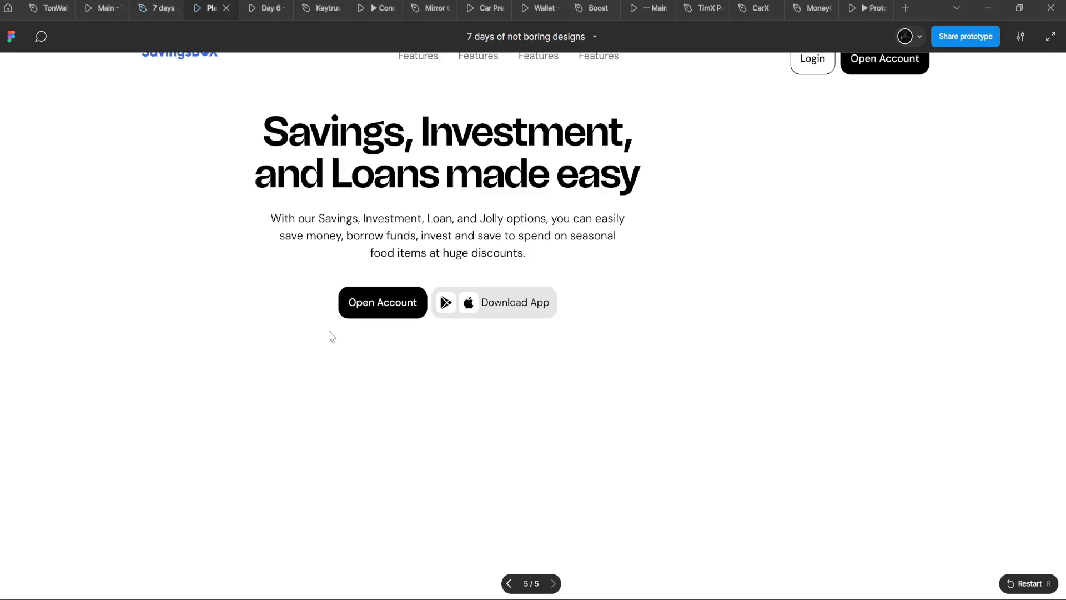
{"action": "left_click", "coordinate": [145, 7]}
{"action": "left_click", "coordinate": [620, 233]}
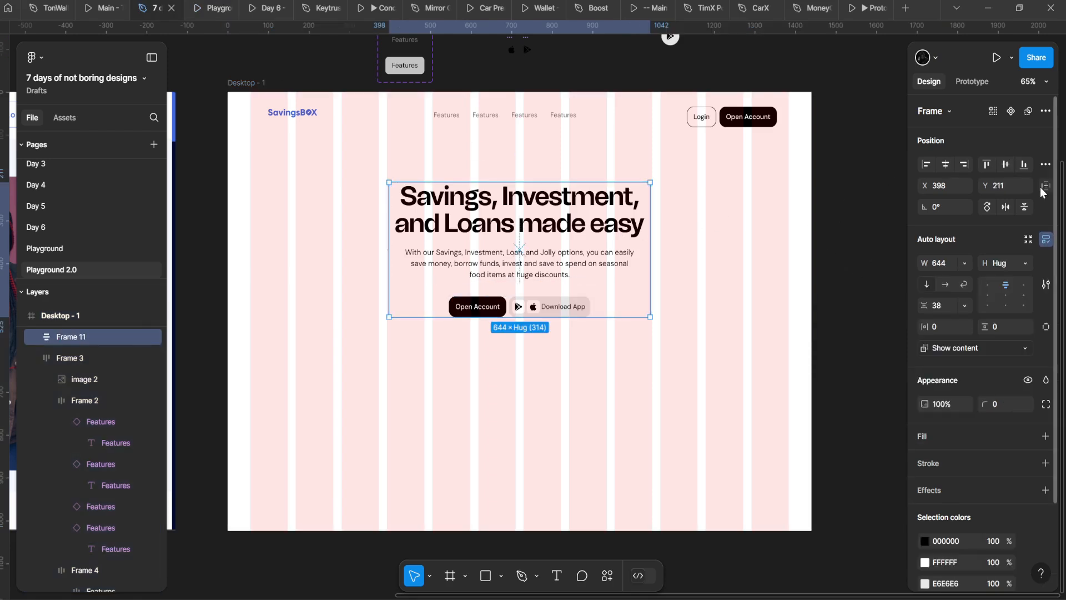
{"action": "left_click", "coordinate": [1045, 185]}
{"action": "left_click", "coordinate": [874, 239]}
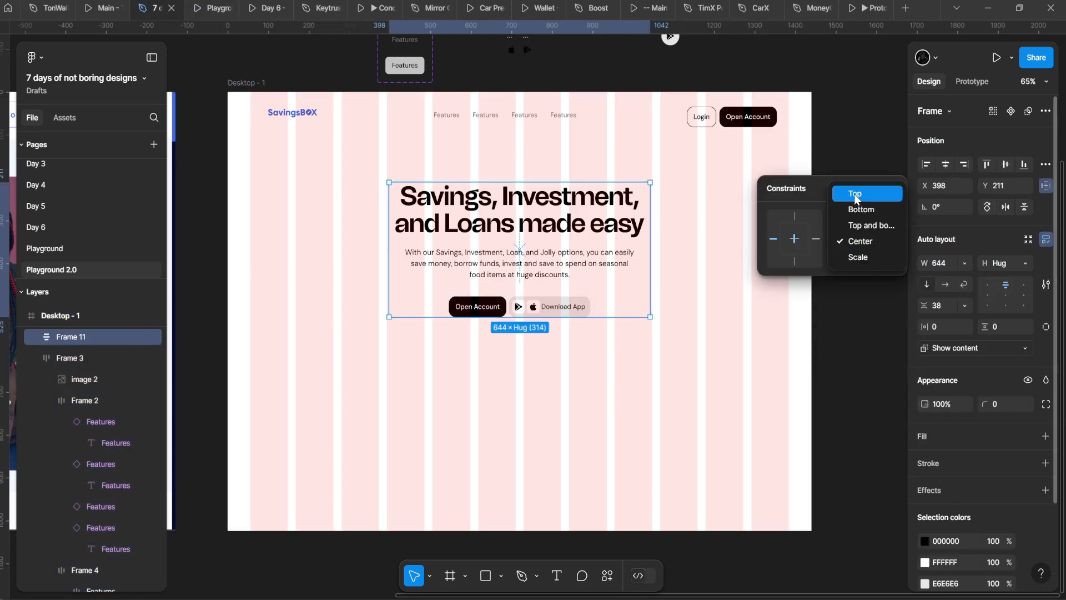
{"action": "left_click", "coordinate": [855, 193]}
{"action": "left_click", "coordinate": [858, 217]}
{"action": "left_click", "coordinate": [860, 267]}
Step: Check in the prototype preview that the hero block stays centred
{"action": "left_click", "coordinate": [217, 8]}
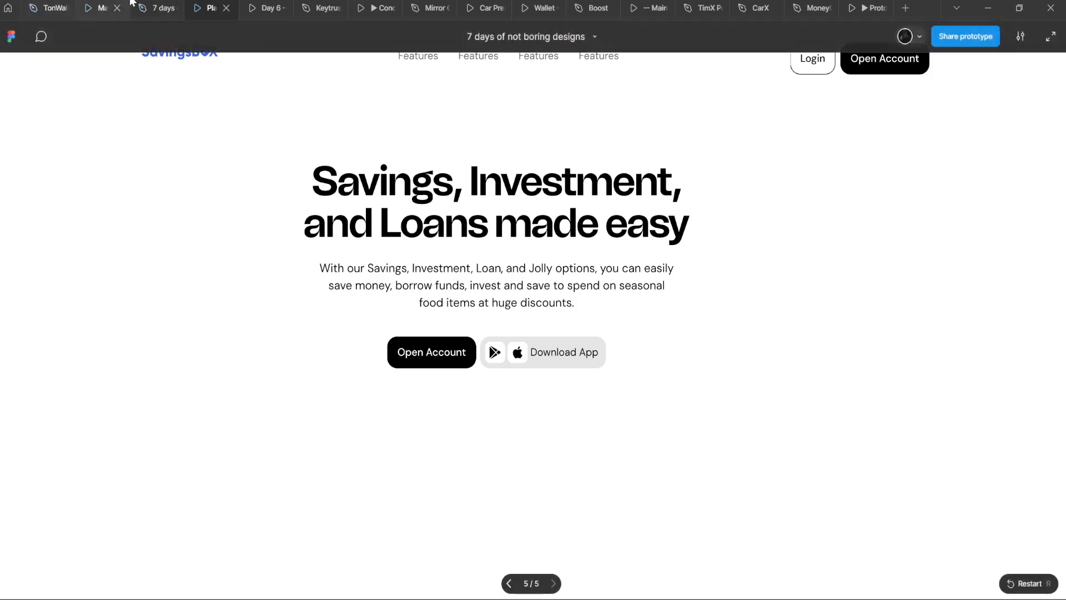
{"action": "left_click", "coordinate": [159, 8]}
{"action": "left_click", "coordinate": [941, 167]}
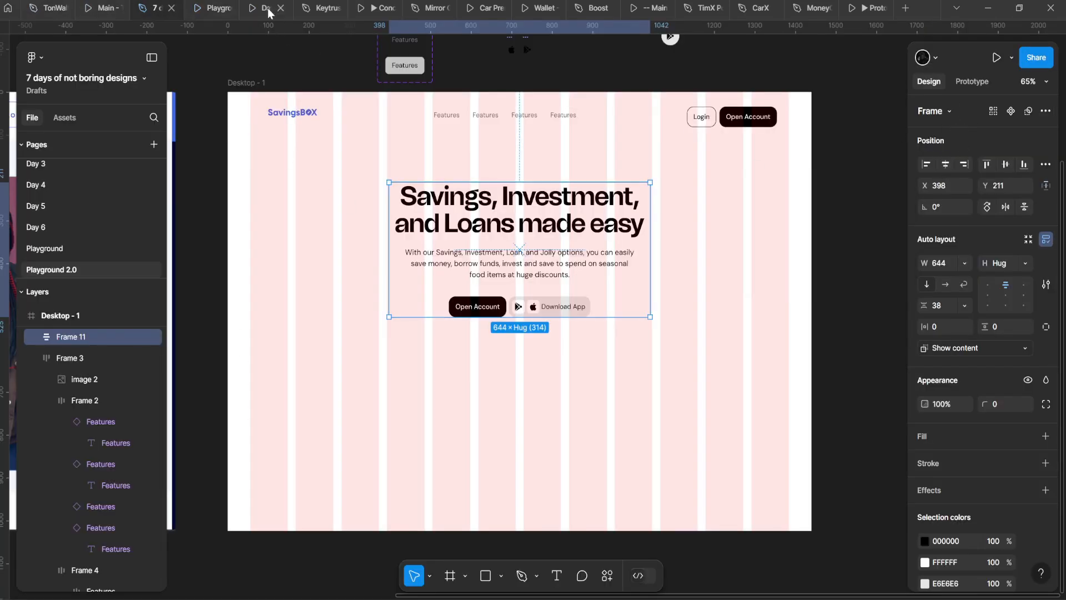
{"action": "left_click", "coordinate": [213, 8]}
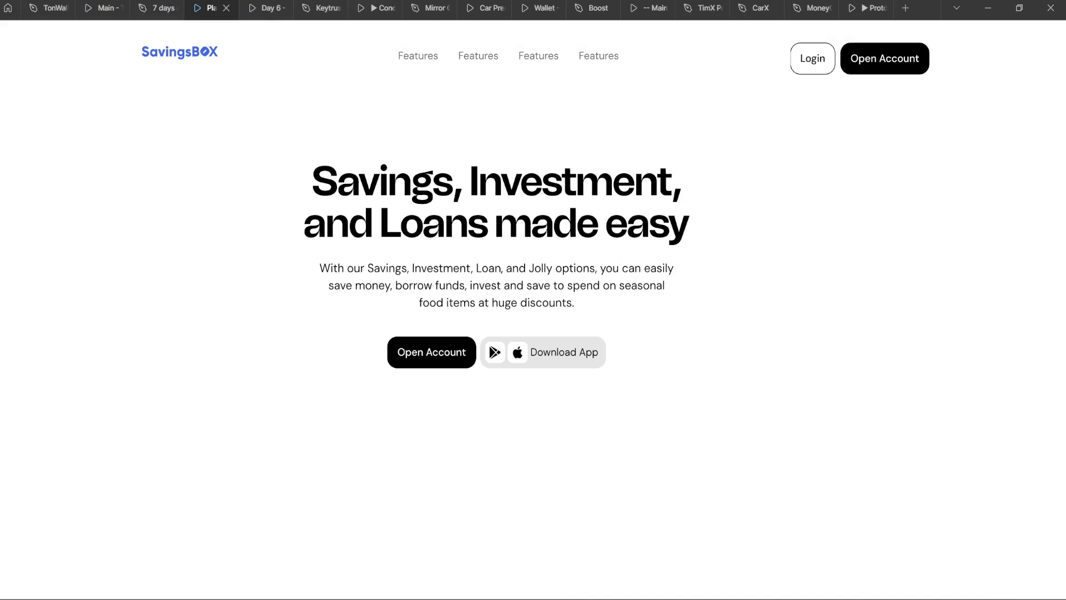
{"action": "mouse_move", "coordinate": [129, 36]}
{"action": "left_click", "coordinate": [165, 6]}
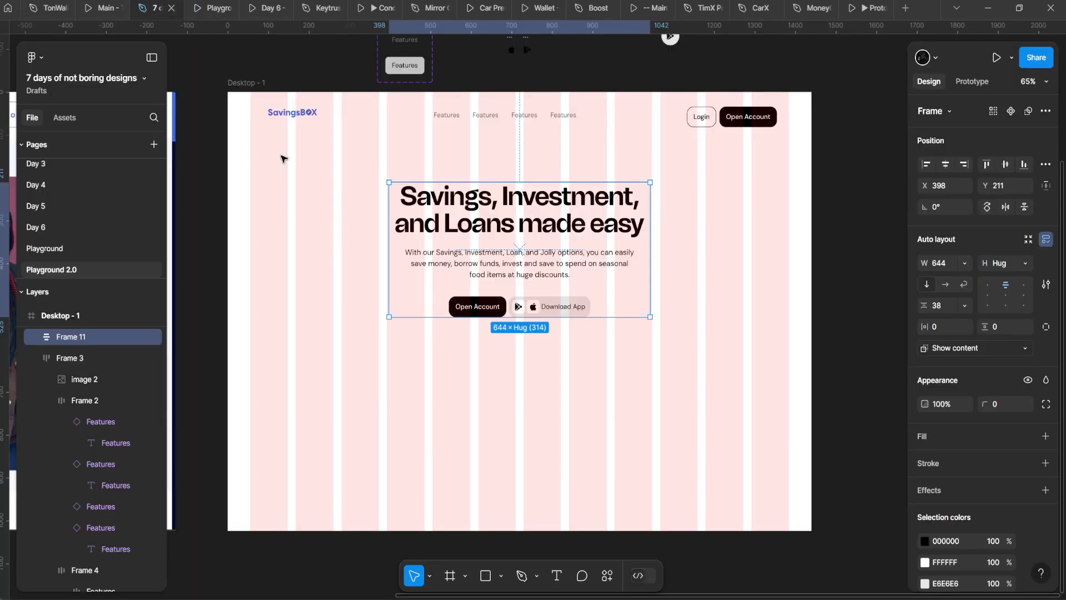
{"action": "key", "text": "Escape"}
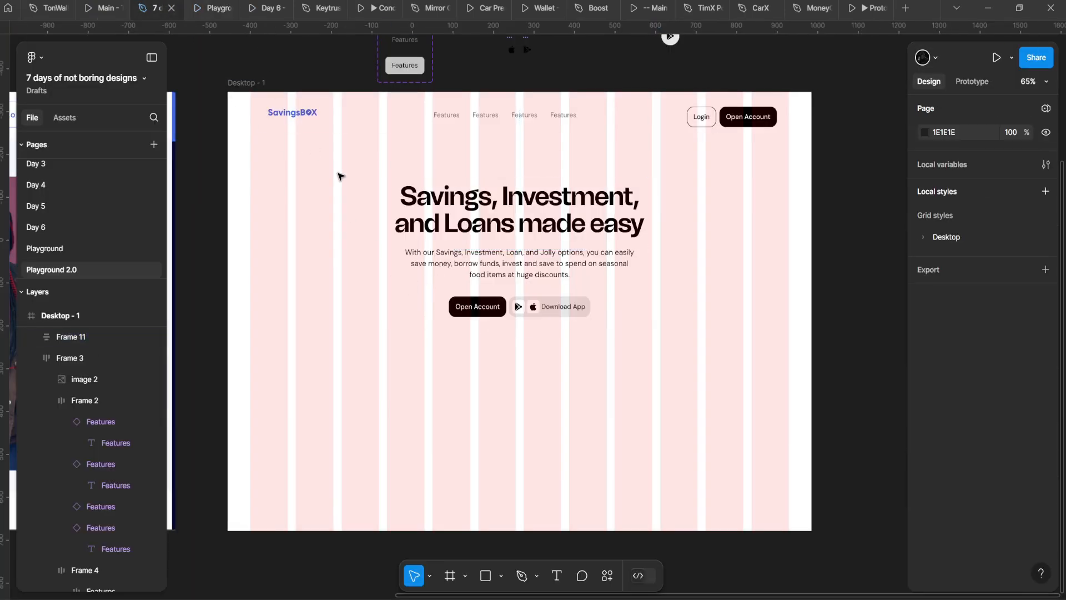
{"action": "left_click", "coordinate": [344, 114]}
Step: Give navigation bar Frame 3 Center and Top constraints and check it in the prototype preview
{"action": "left_click", "coordinate": [1047, 186]}
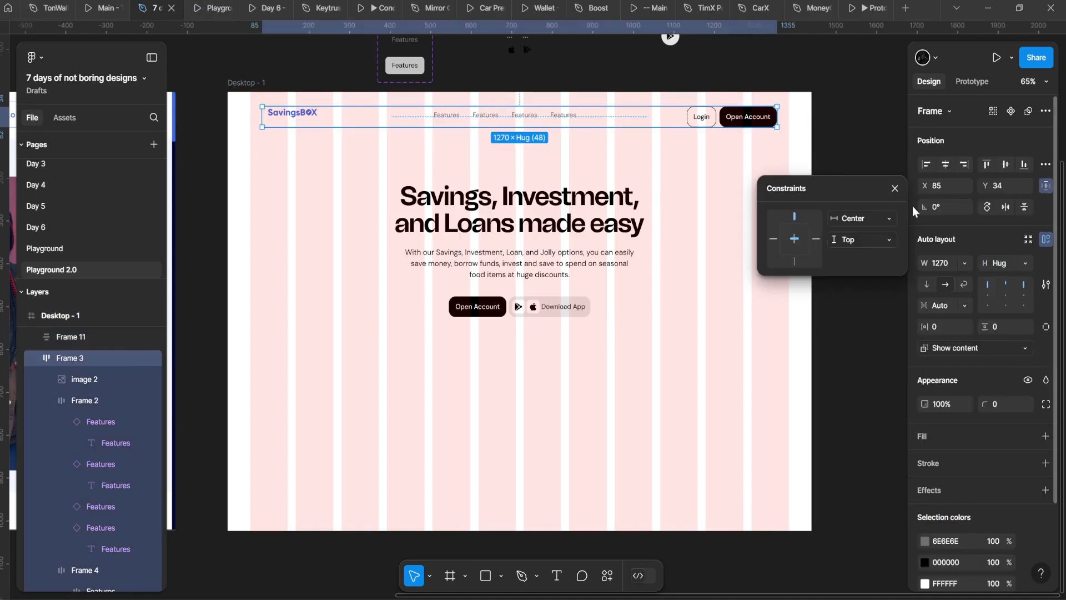
{"action": "left_click", "coordinate": [214, 8]}
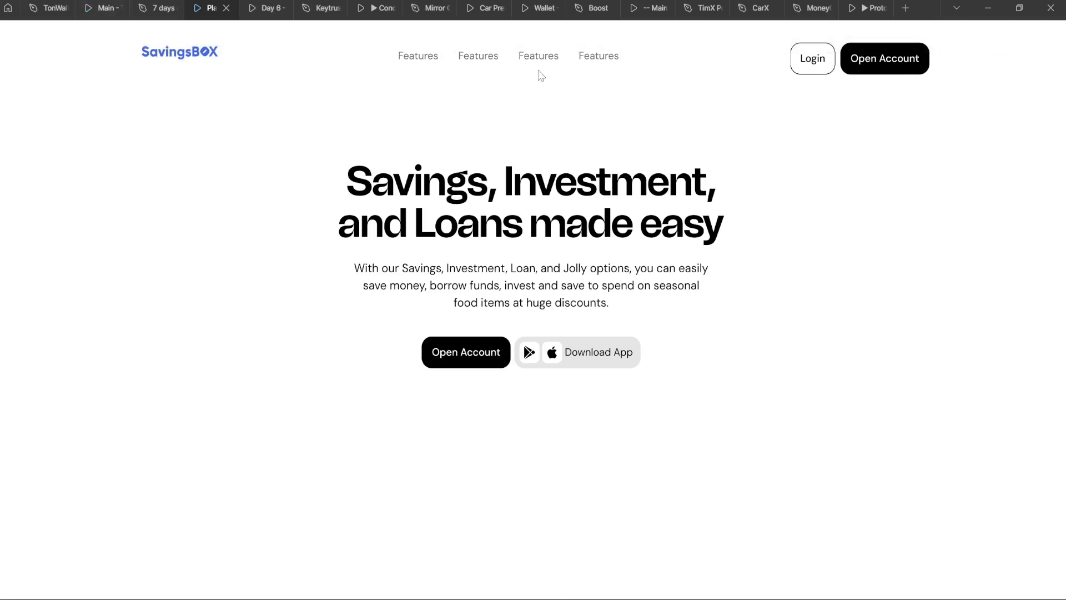
{"action": "left_click", "coordinate": [158, 8]}
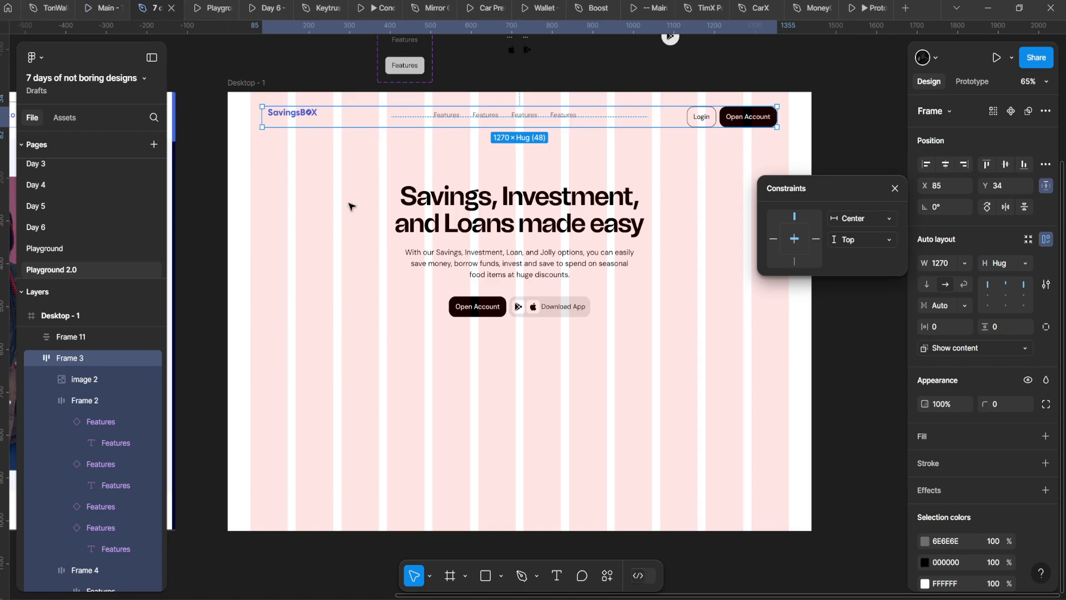
Step: Inspect the nav links Frame 2, the whole Frame 3, and the Login/Open Account group
{"action": "double_click", "coordinate": [471, 138]}
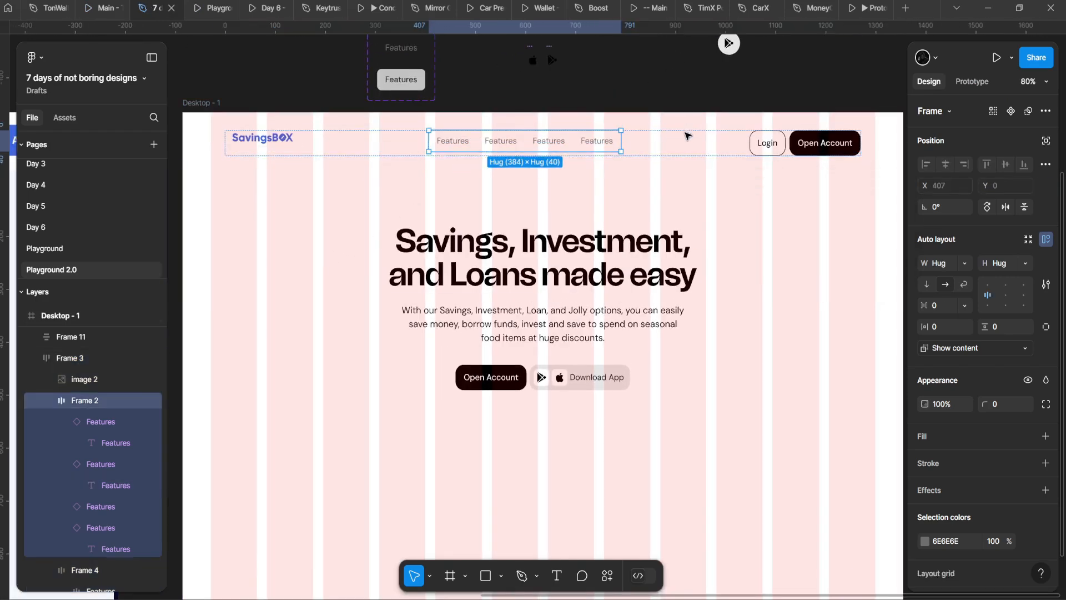
{"action": "left_click", "coordinate": [689, 134]}
{"action": "scroll", "coordinate": [368, 128], "scroll_direction": "up", "scroll_amount": 1}
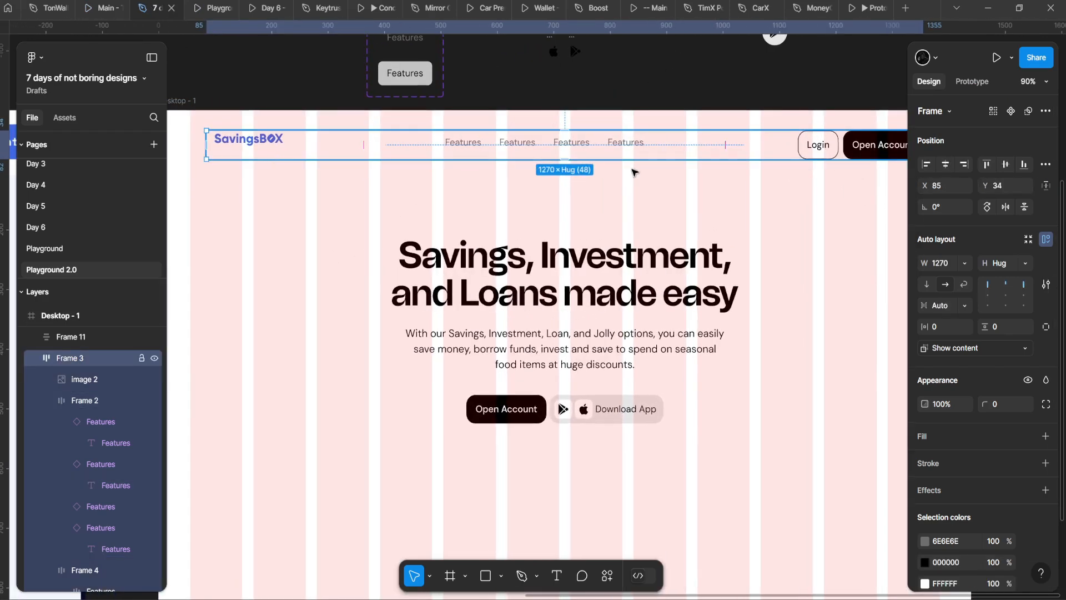
{"action": "left_click", "coordinate": [865, 156]}
{"action": "scroll", "coordinate": [865, 156], "scroll_direction": "up", "scroll_amount": 6}
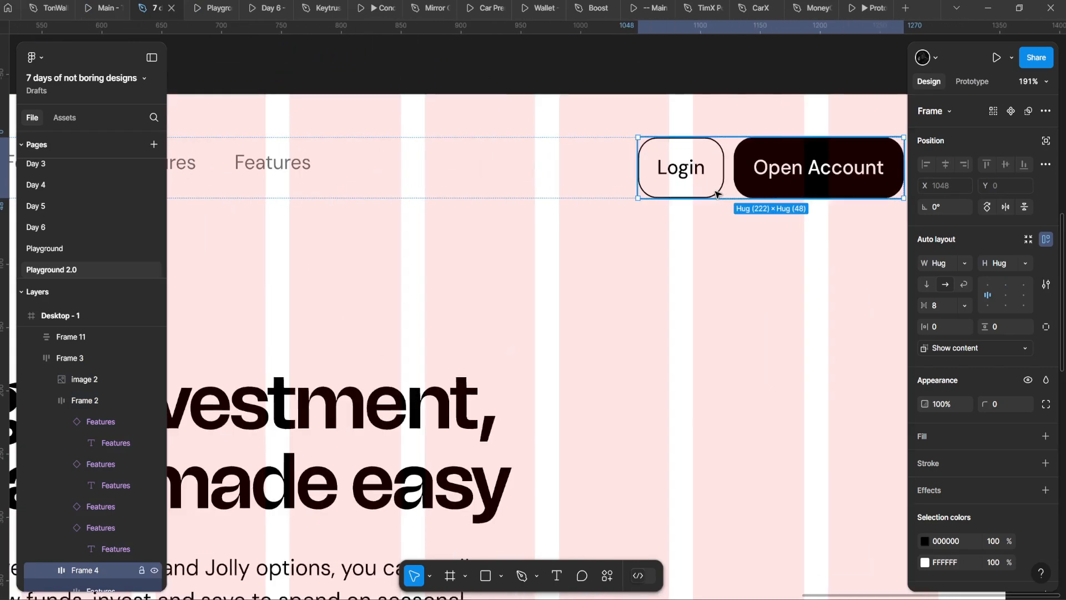
{"action": "scroll", "coordinate": [719, 194], "scroll_direction": "down", "scroll_amount": 5}
{"action": "left_click_drag", "start_coordinate": [556, 195], "coordinate": [736, 159]}
Step: Inspect the SavingsBOX logo, the buttons group, and the Features links row, then reselect Frame 3
{"action": "left_click", "coordinate": [269, 140]}
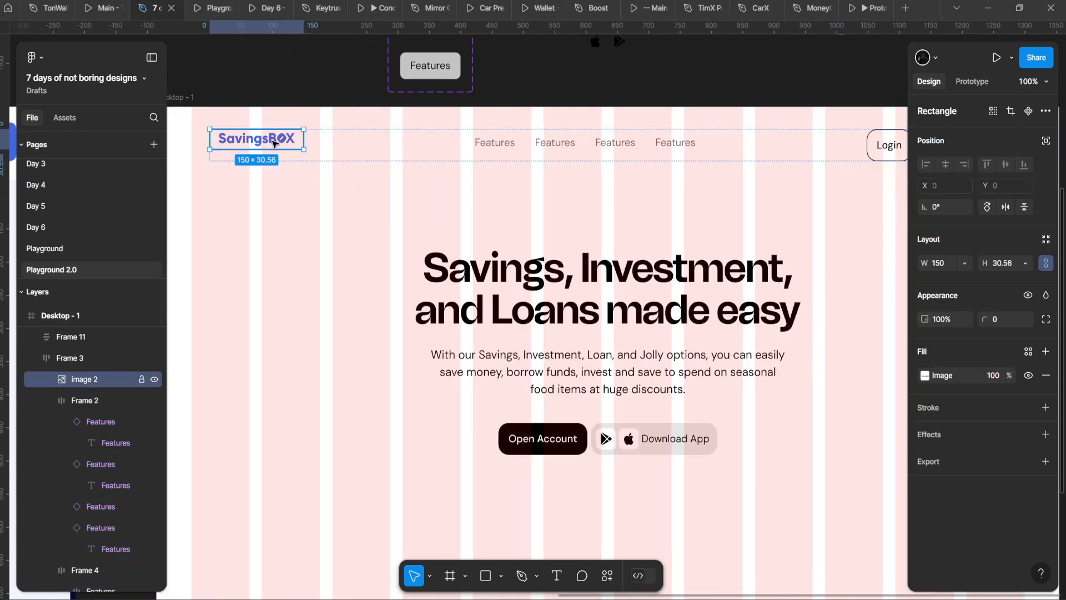
{"action": "left_click_drag", "start_coordinate": [281, 143], "coordinate": [395, 184]}
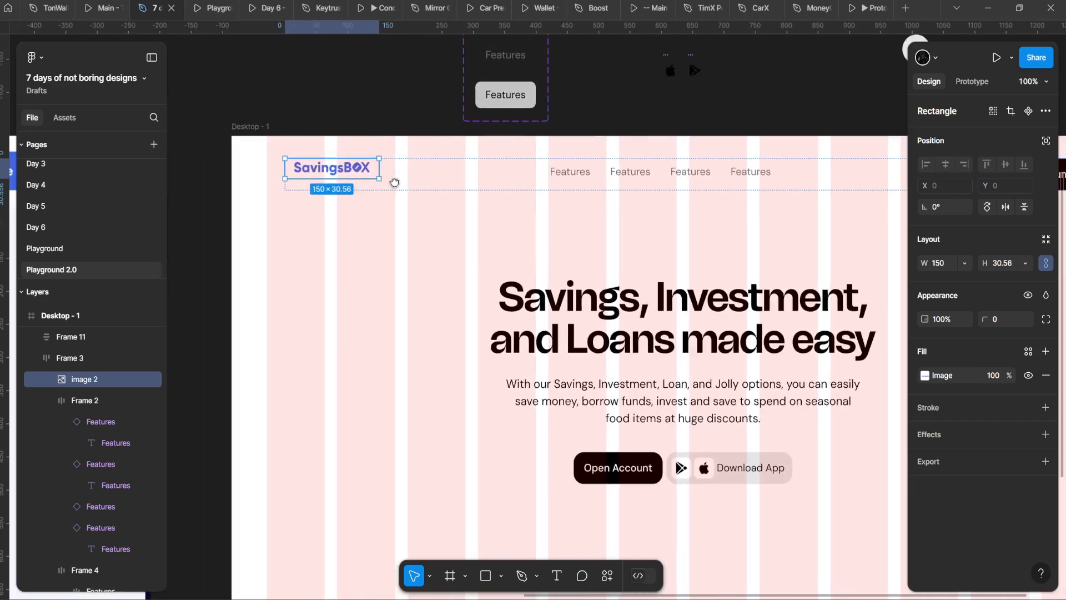
{"action": "scroll", "coordinate": [395, 183], "scroll_direction": "up", "scroll_amount": 5}
{"action": "scroll", "coordinate": [350, 161], "scroll_direction": "down", "scroll_amount": 3}
{"action": "left_click_drag", "start_coordinate": [721, 161], "coordinate": [267, 245]}
{"action": "left_click", "coordinate": [602, 247]}
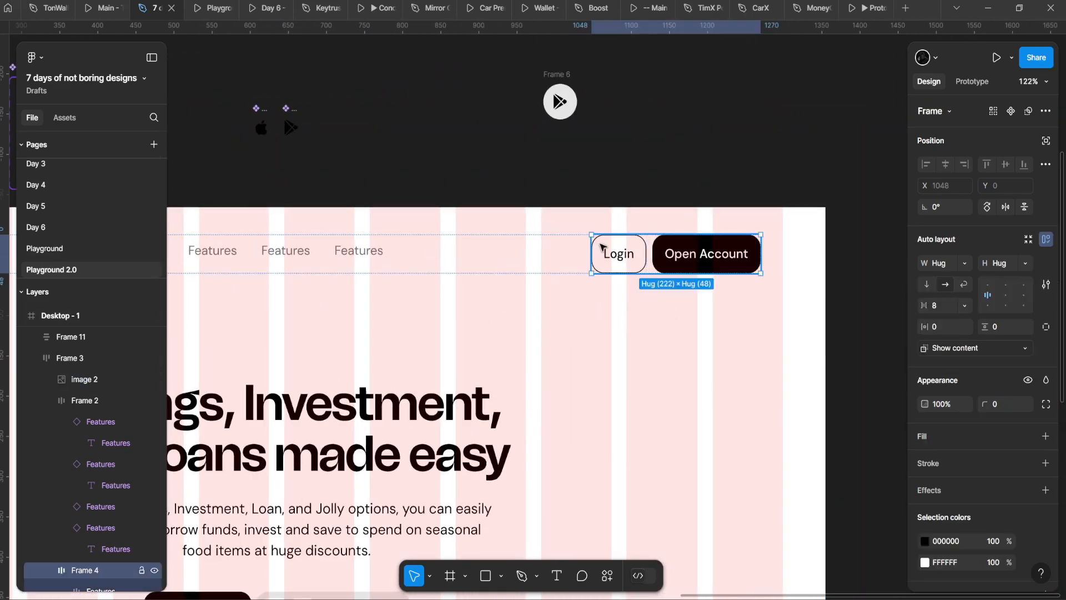
{"action": "scroll", "coordinate": [785, 255], "scroll_direction": "down", "scroll_amount": 3}
{"action": "left_click", "coordinate": [590, 205]}
{"action": "scroll", "coordinate": [611, 208], "scroll_direction": "up", "scroll_amount": 2}
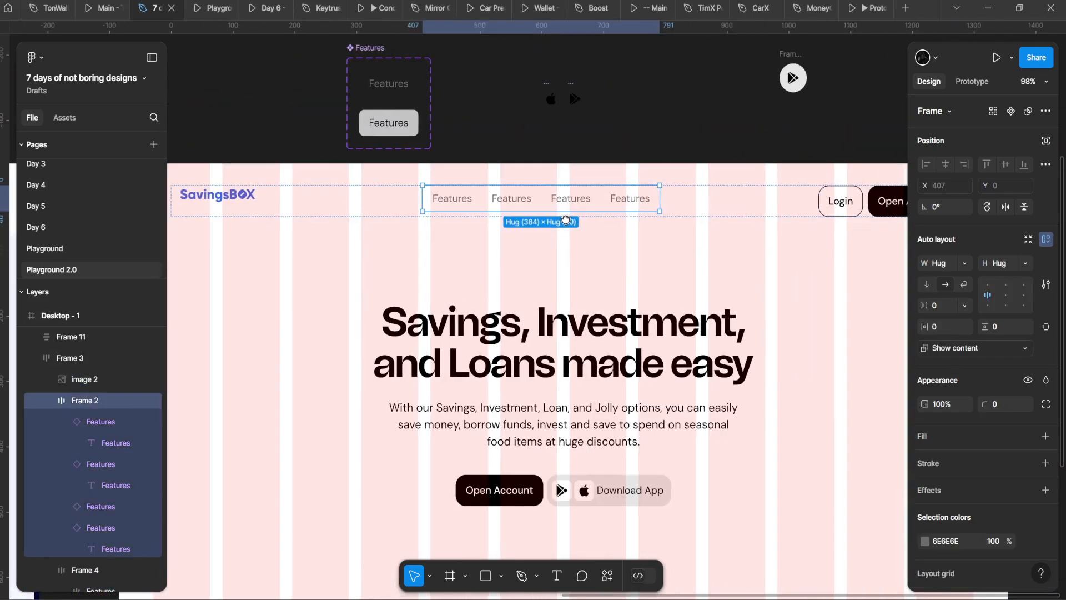
{"action": "left_click", "coordinate": [694, 205]}
Step: Zoom to fit the navigation bar and view it in the prototype presentation
{"action": "key", "text": "shift+2"}
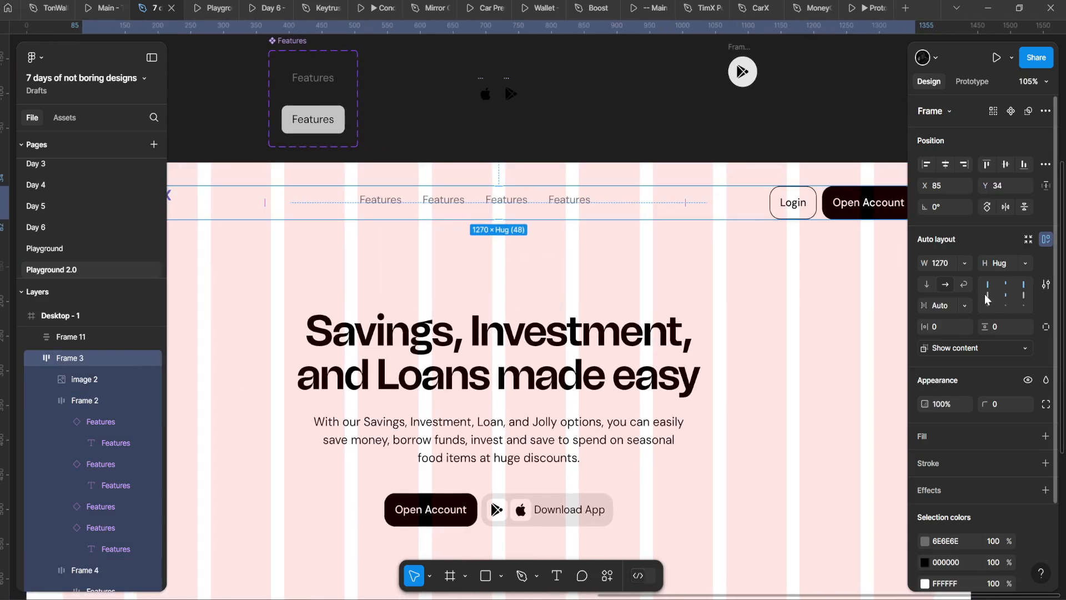
{"action": "key", "text": "ctrl+alt+Return"}
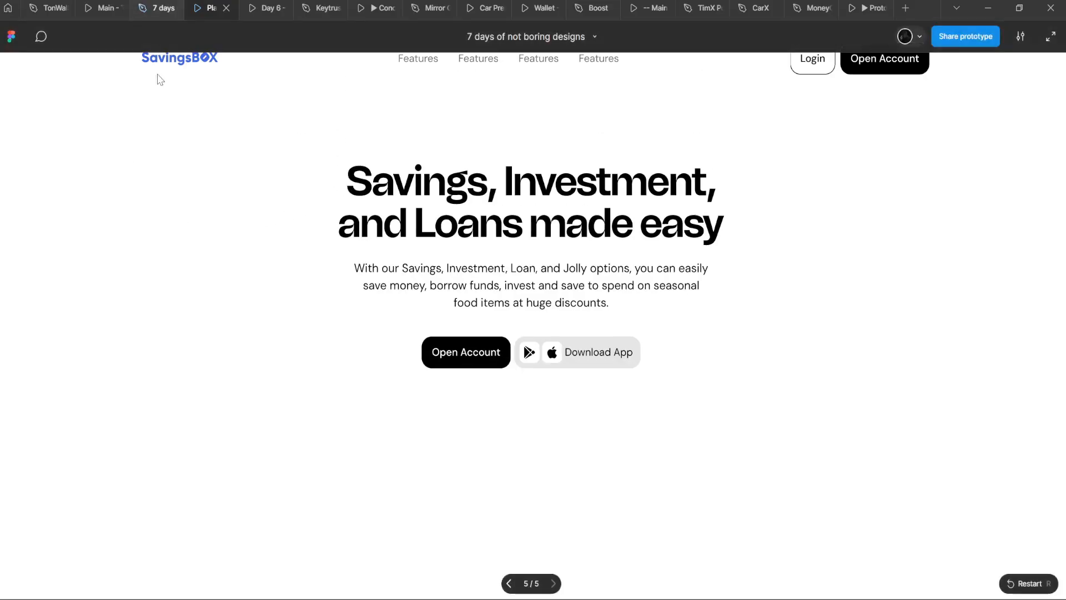
{"action": "left_click", "coordinate": [161, 6]}
{"action": "scroll", "coordinate": [322, 178], "scroll_direction": "down", "scroll_amount": 4}
Step: Select the second Features item in the nav links group
{"action": "scroll", "coordinate": [347, 225], "scroll_direction": "left", "scroll_amount": 4}
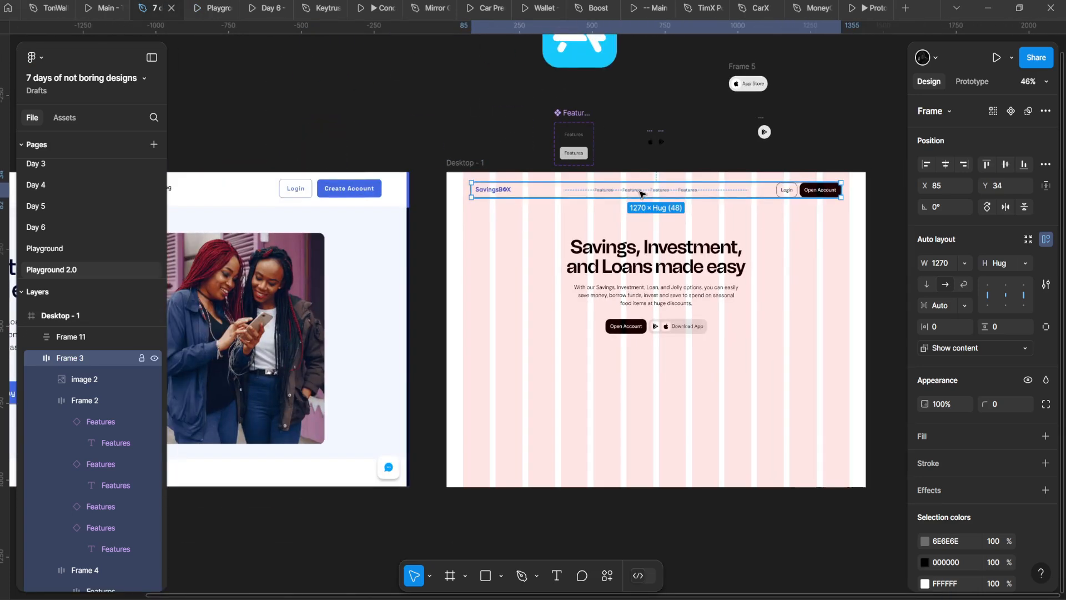
{"action": "double_click", "coordinate": [641, 193]}
{"action": "double_click", "coordinate": [641, 192]}
{"action": "scroll", "coordinate": [611, 210], "scroll_direction": "left", "scroll_amount": 4}
{"action": "scroll", "coordinate": [533, 238], "scroll_direction": "right", "scroll_amount": 4}
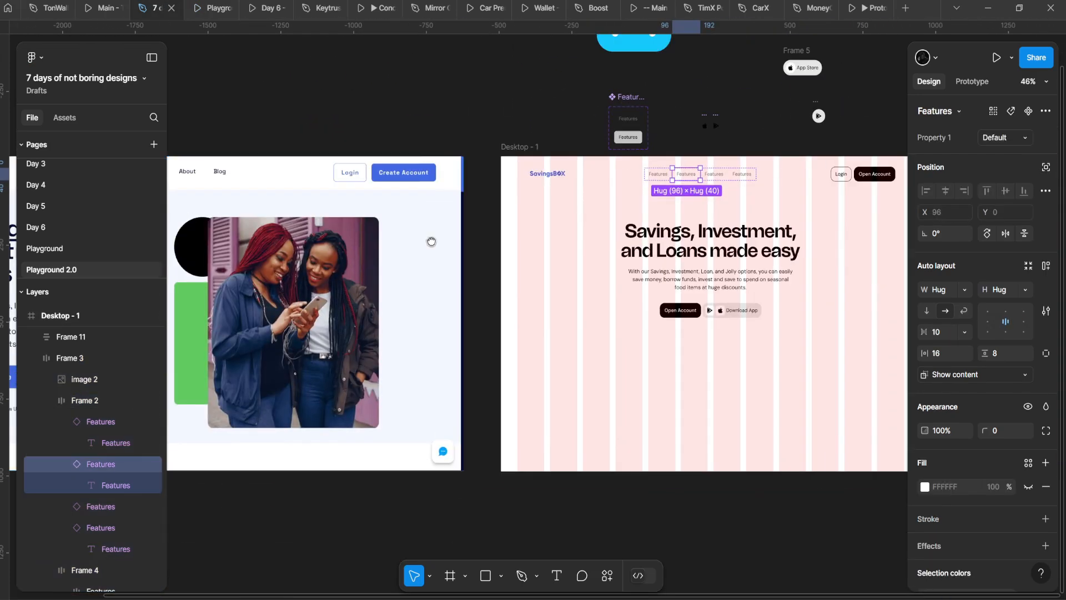
{"action": "scroll", "coordinate": [652, 234], "scroll_direction": "left", "scroll_amount": 5}
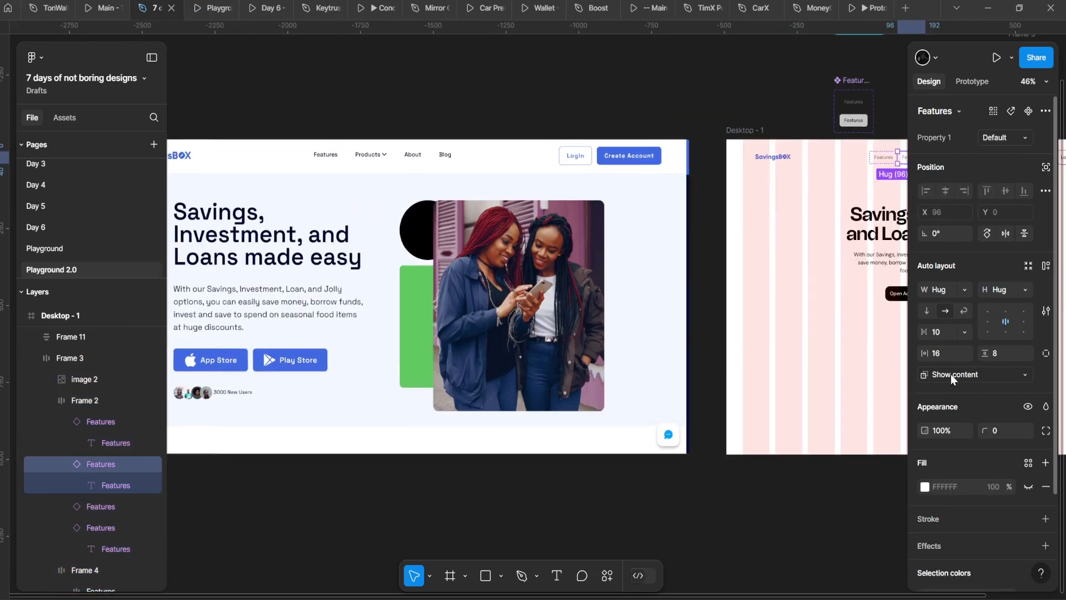
Step: Select the Features text in both component variants and create a text property named Label
{"action": "left_click_drag", "start_coordinate": [792, 136], "coordinate": [425, 253]}
{"action": "scroll", "coordinate": [427, 252], "scroll_direction": "up", "scroll_amount": 6}
{"action": "left_click_drag", "start_coordinate": [543, 211], "coordinate": [366, 256]}
{"action": "double_click", "coordinate": [366, 256]}
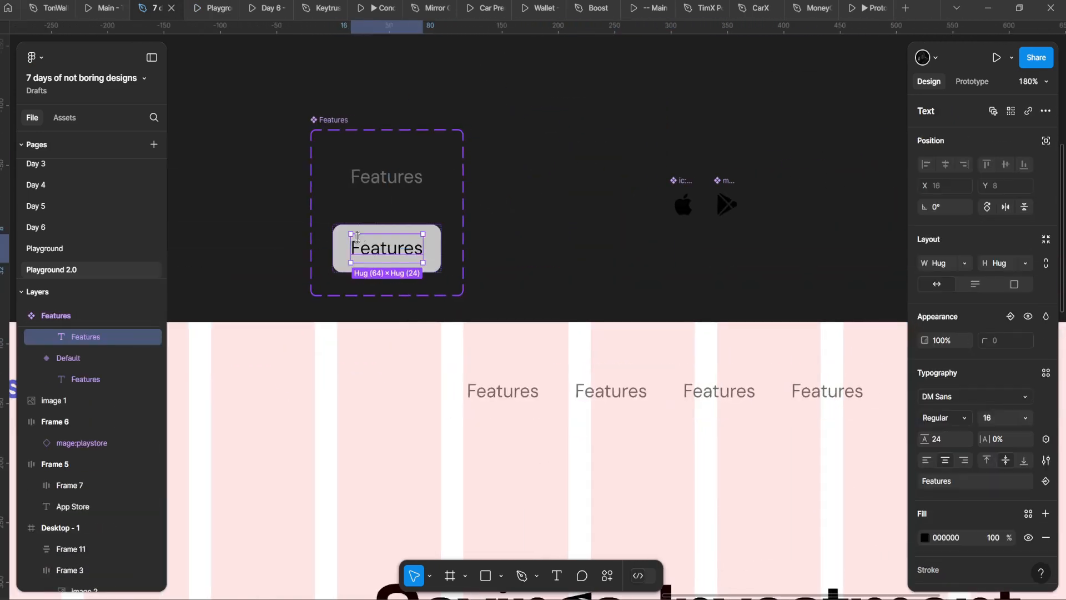
{"action": "left_click", "coordinate": [387, 176], "text": "shift"}
{"action": "scroll", "coordinate": [497, 221], "scroll_direction": "down", "scroll_amount": 2}
{"action": "scroll", "coordinate": [364, 164], "scroll_direction": "up", "scroll_amount": 4}
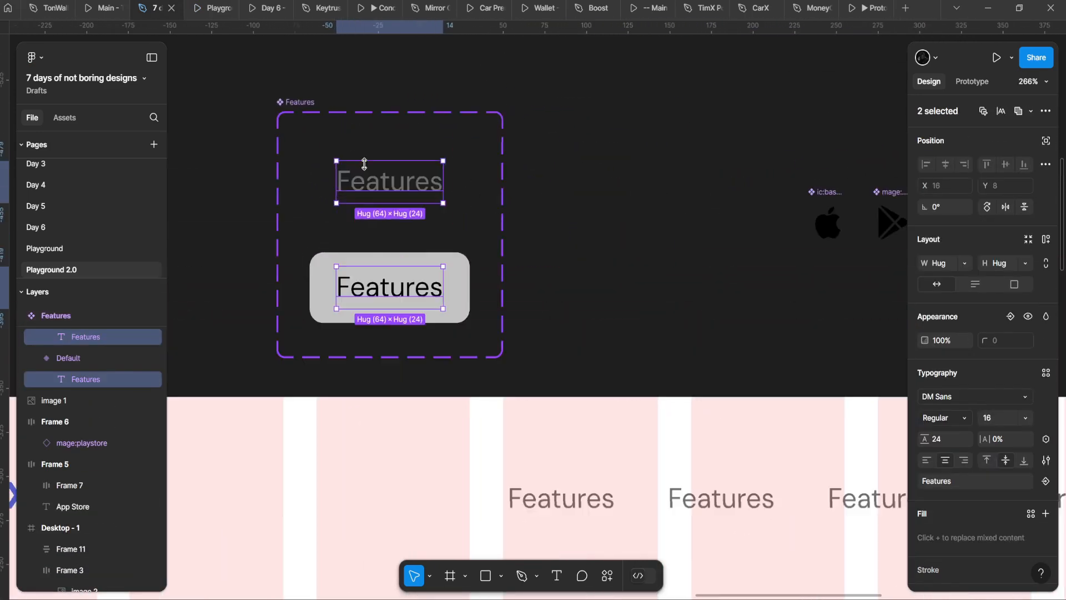
{"action": "scroll", "coordinate": [417, 230], "scroll_direction": "left", "scroll_amount": 1}
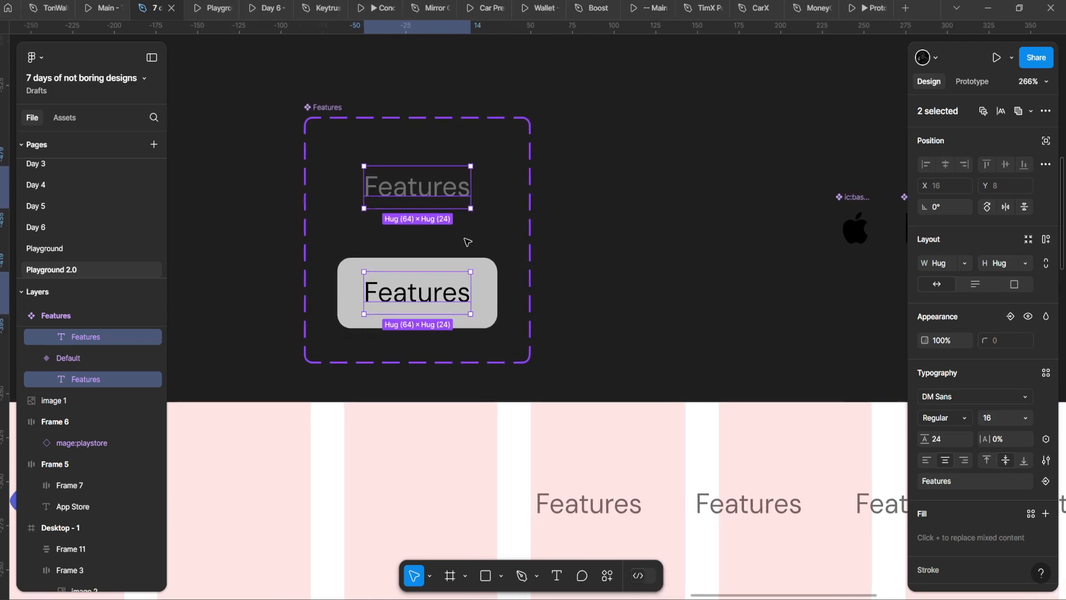
{"action": "left_click", "coordinate": [1042, 485]}
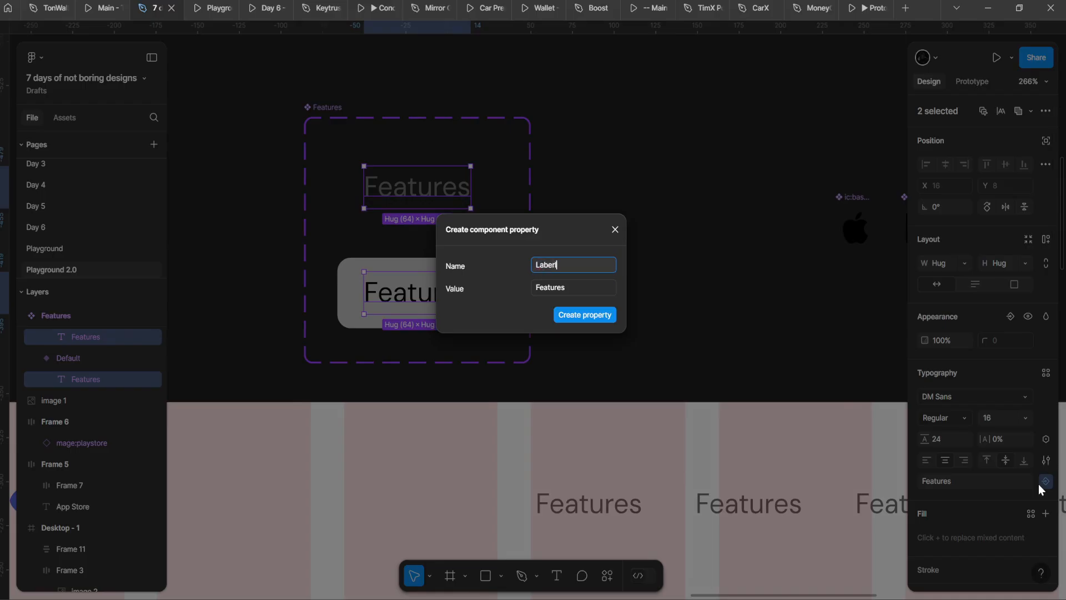
{"action": "key", "text": "Return"}
Step: Select the second Features instance to check its Label property
{"action": "scroll", "coordinate": [422, 452], "scroll_direction": "down", "scroll_amount": 5}
{"action": "left_click_drag", "start_coordinate": [549, 463], "coordinate": [642, 383]}
{"action": "double_click", "coordinate": [555, 467]}
{"action": "scroll", "coordinate": [555, 466], "scroll_direction": "down", "scroll_amount": 6}
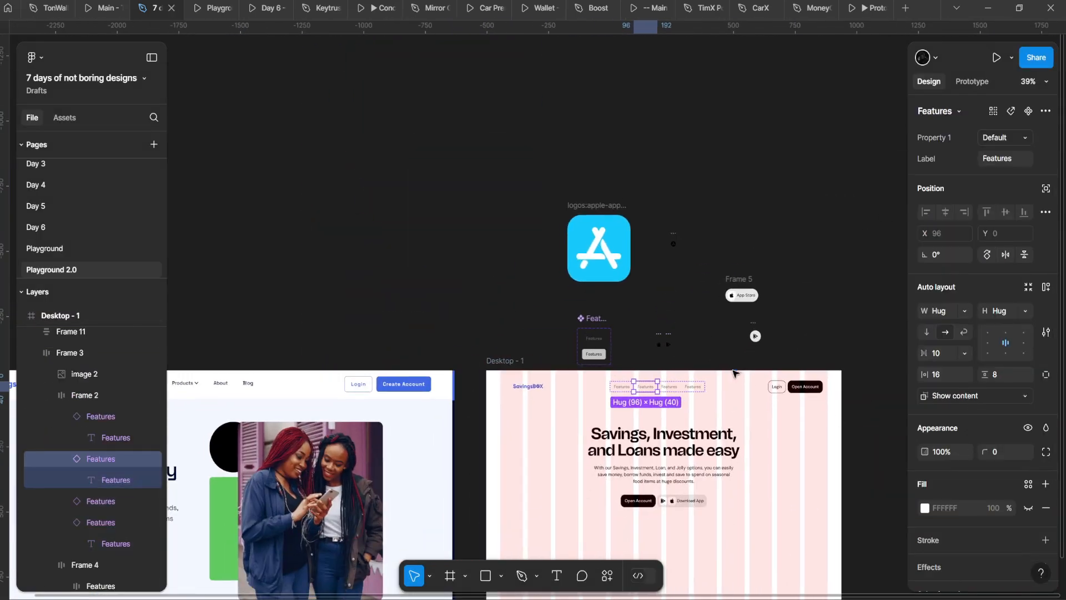
{"action": "scroll", "coordinate": [903, 115], "scroll_direction": "right", "scroll_amount": 3}
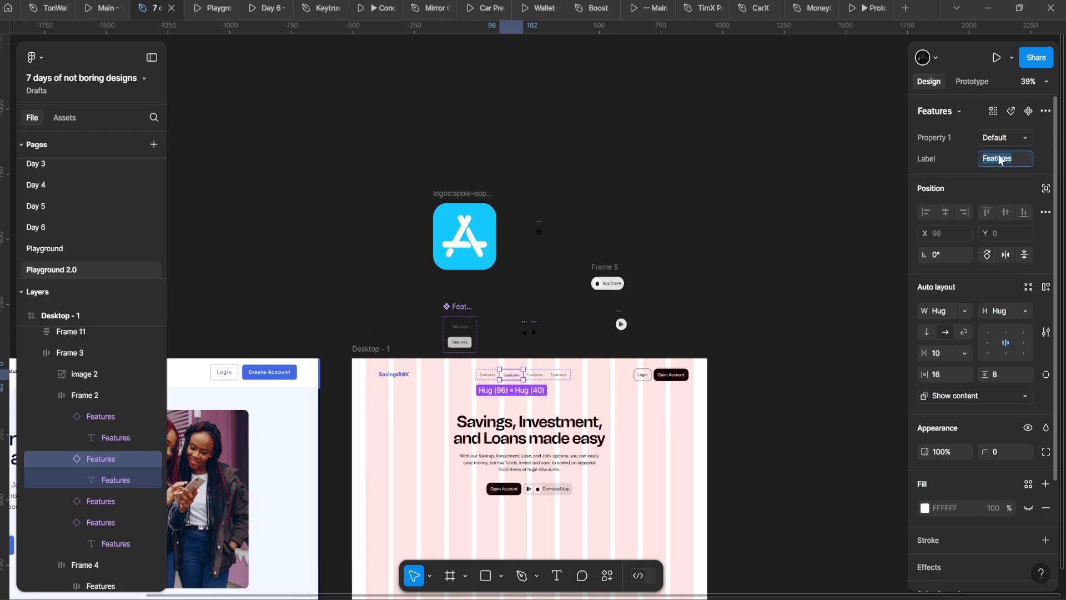
Step: Set the third and fourth nav items' Label property to About and Blog
{"action": "scroll", "coordinate": [501, 245], "scroll_direction": "down", "scroll_amount": 4}
{"action": "left_click_drag", "start_coordinate": [250, 283], "coordinate": [370, 286]}
{"action": "scroll", "coordinate": [284, 331], "scroll_direction": "up", "scroll_amount": 7}
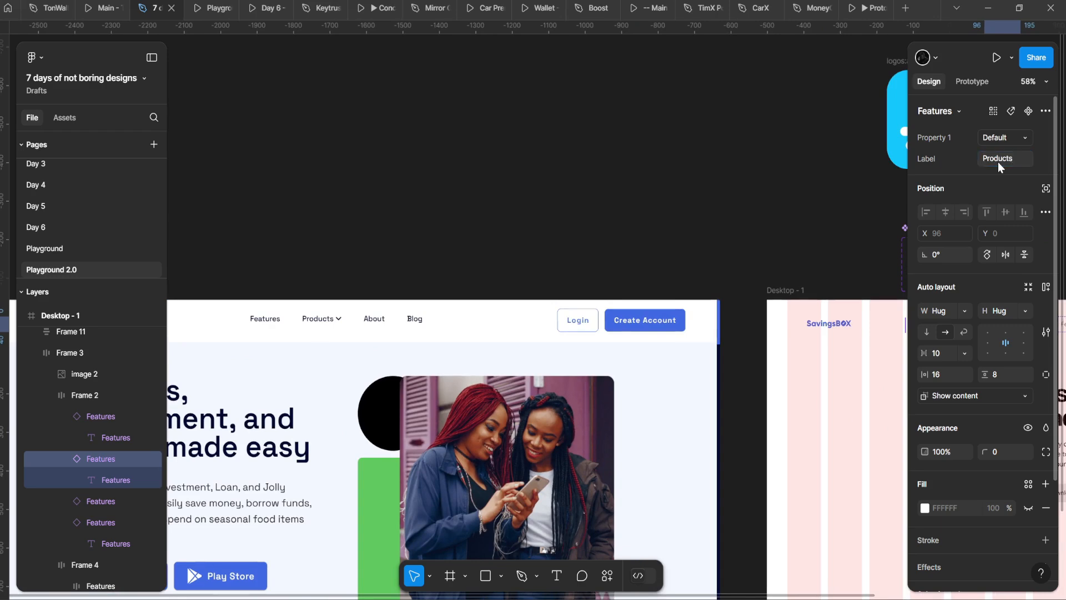
{"action": "left_click_drag", "start_coordinate": [700, 231], "coordinate": [340, 245]}
{"action": "scroll", "coordinate": [683, 362], "scroll_direction": "up", "scroll_amount": 5}
{"action": "left_click", "coordinate": [681, 312]}
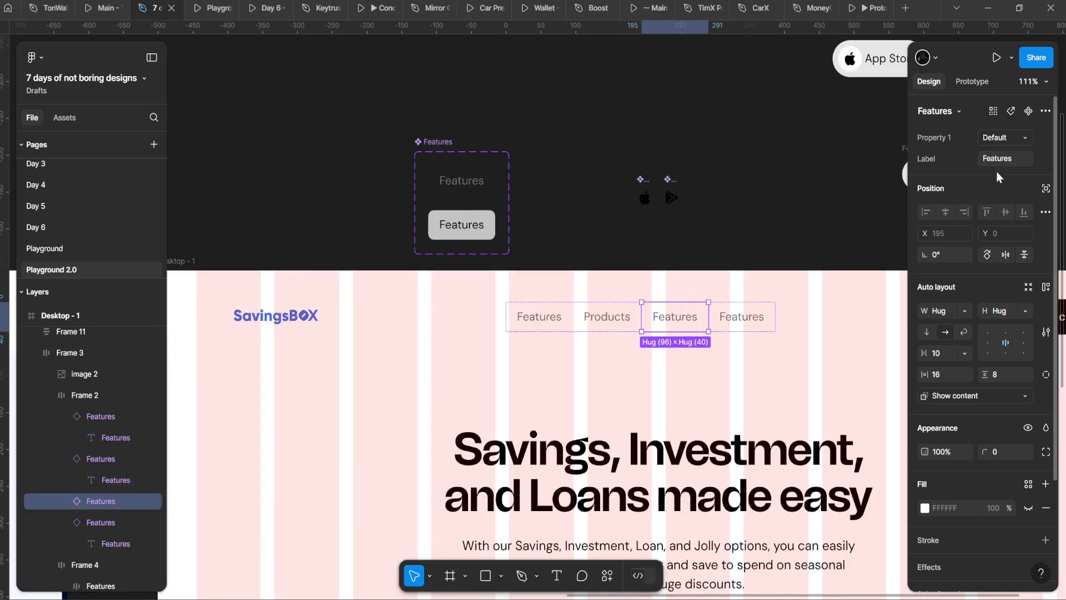
{"action": "key", "text": "Return"}
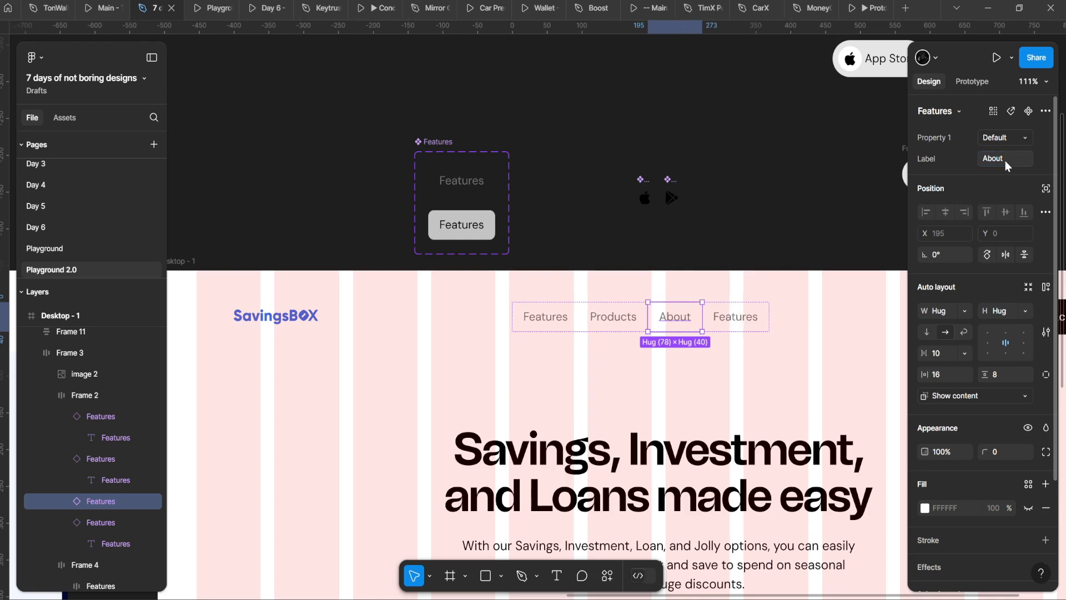
{"action": "left_click", "coordinate": [747, 319]}
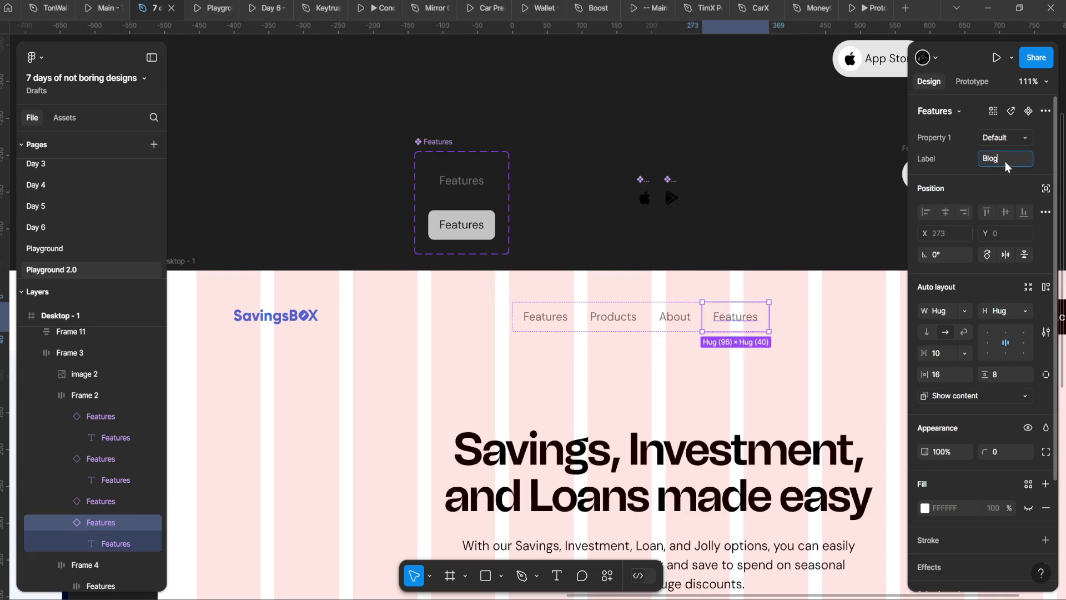
{"action": "key", "text": "Return"}
{"action": "scroll", "coordinate": [746, 230], "scroll_direction": "down", "scroll_amount": 6}
{"action": "scroll", "coordinate": [566, 271], "scroll_direction": "up", "scroll_amount": 4}
Step: Check the Products nav instance in the other desktop frame
{"action": "left_click_drag", "start_coordinate": [680, 294], "coordinate": [324, 162]}
{"action": "left_click", "coordinate": [412, 227]}
{"action": "double_click", "coordinate": [402, 202]}
{"action": "double_click", "coordinate": [403, 202]}
{"action": "scroll", "coordinate": [341, 236], "scroll_direction": "up", "scroll_amount": 2}
{"action": "scroll", "coordinate": [377, 228], "scroll_direction": "down", "scroll_amount": 4}
{"action": "left_click", "coordinate": [378, 234]}
{"action": "scroll", "coordinate": [378, 235], "scroll_direction": "down", "scroll_amount": 1}
{"action": "scroll", "coordinate": [428, 178], "scroll_direction": "up", "scroll_amount": 3}
Step: Select the navigation bar frame and bring the Features main component into view
{"action": "left_click", "coordinate": [389, 168]}
{"action": "left_click_drag", "start_coordinate": [360, 89], "coordinate": [399, 162]}
{"action": "scroll", "coordinate": [399, 161], "scroll_direction": "up", "scroll_amount": 2}
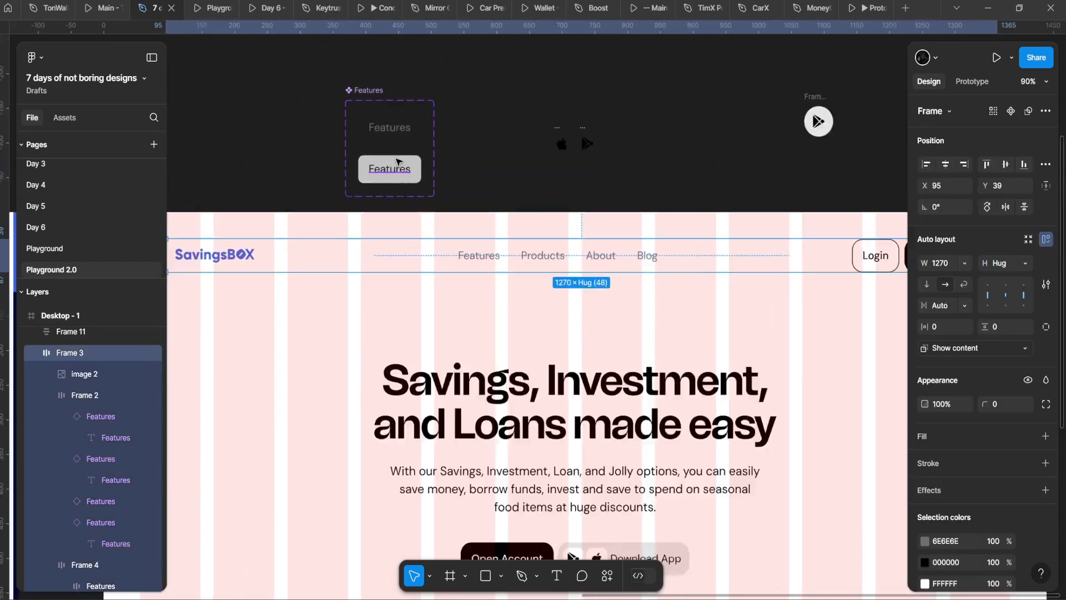
{"action": "scroll", "coordinate": [396, 161], "scroll_direction": "up", "scroll_amount": 2}
{"action": "scroll", "coordinate": [389, 128], "scroll_direction": "up", "scroll_amount": 4}
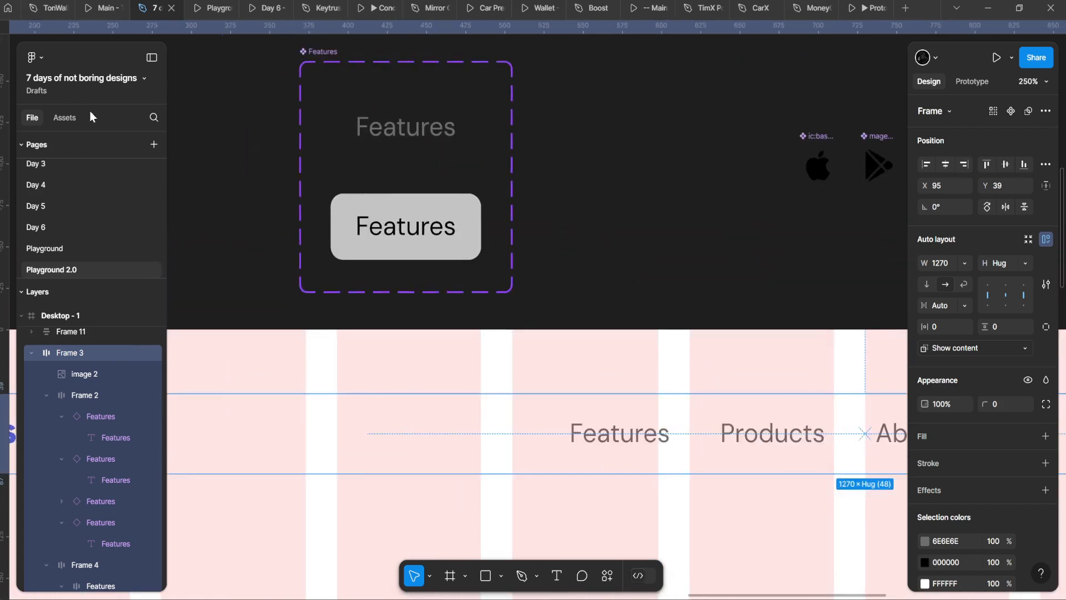
{"action": "left_click", "coordinate": [63, 118]}
Step: Place a Chevron right icon from Assets after the Features label in the component
{"action": "type", "text": "rioght"}
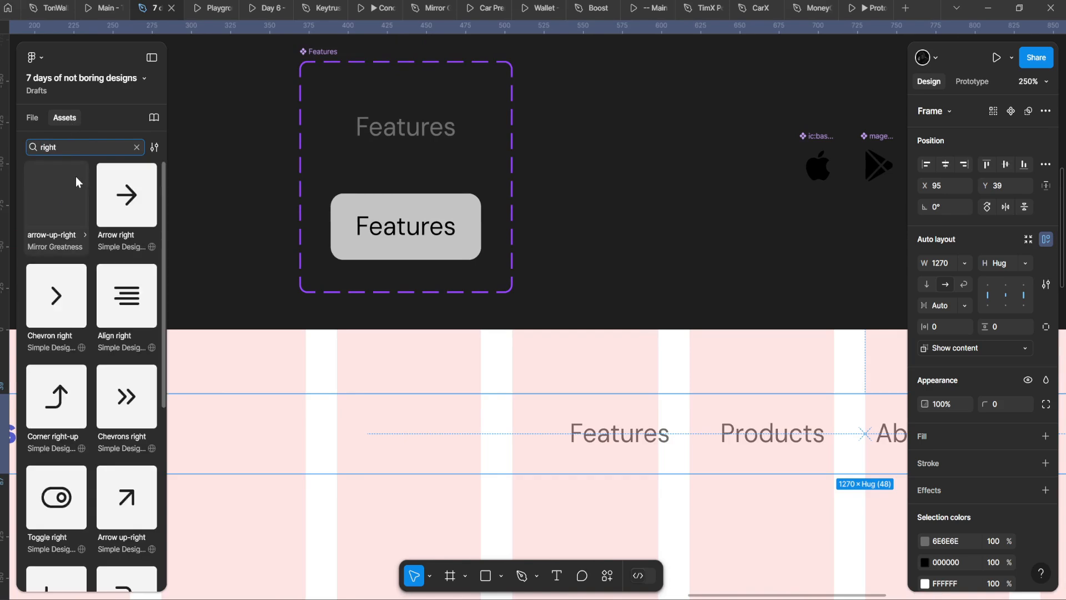
{"action": "left_click_drag", "start_coordinate": [47, 306], "coordinate": [475, 148]}
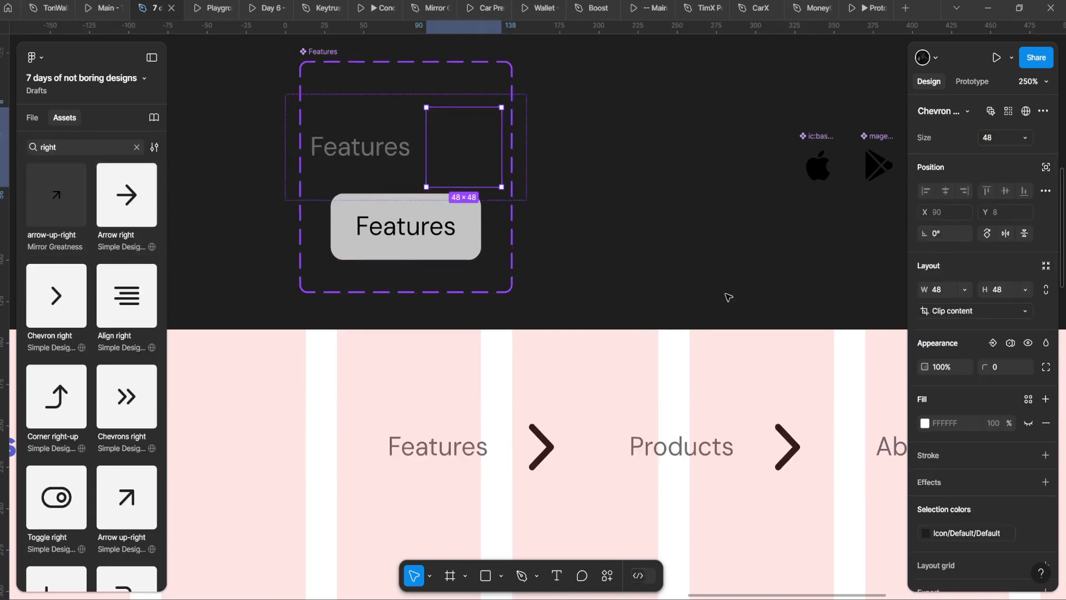
{"action": "left_click", "coordinate": [993, 343]}
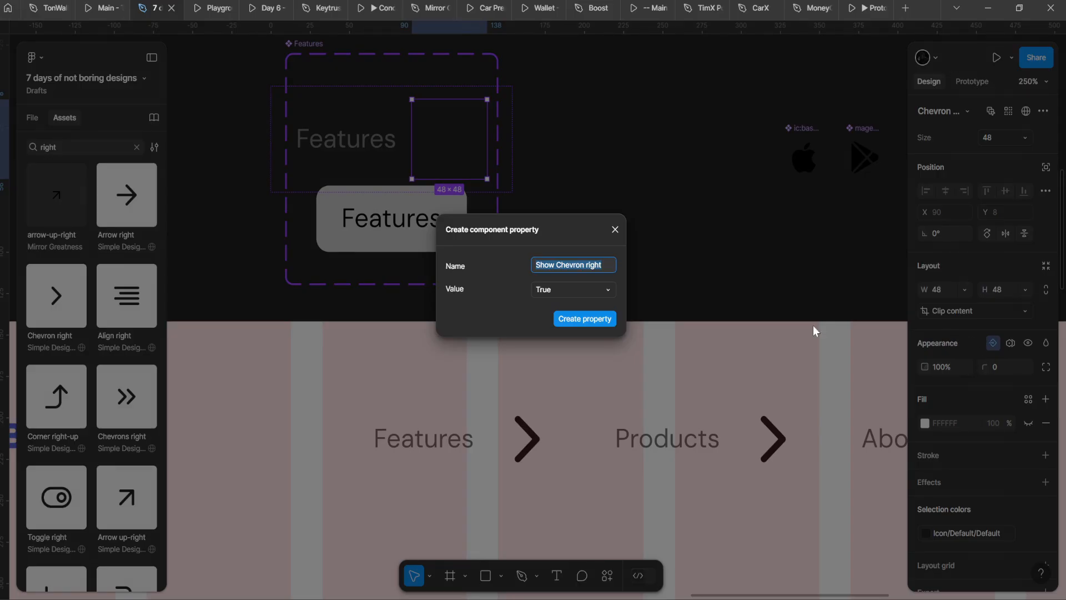
{"action": "left_click", "coordinate": [615, 229]}
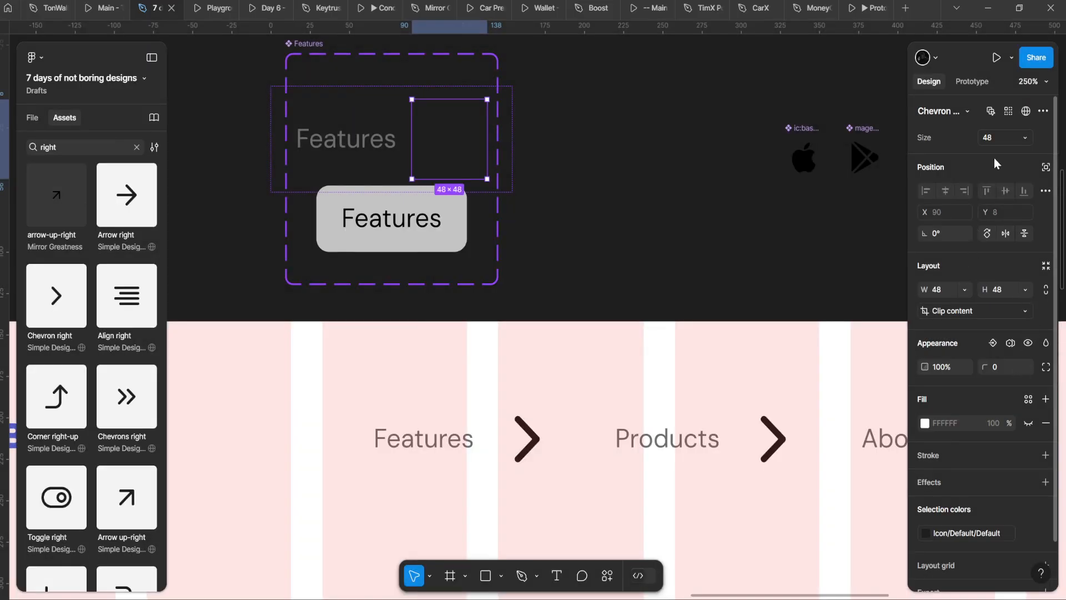
Step: Set the chevron size to 20 and its colour to the label's grey, 6E6E6E
{"action": "left_click", "coordinate": [1002, 138]}
{"action": "left_click", "coordinate": [984, 79]}
{"action": "scroll", "coordinate": [423, 145], "scroll_direction": "down", "scroll_amount": 5}
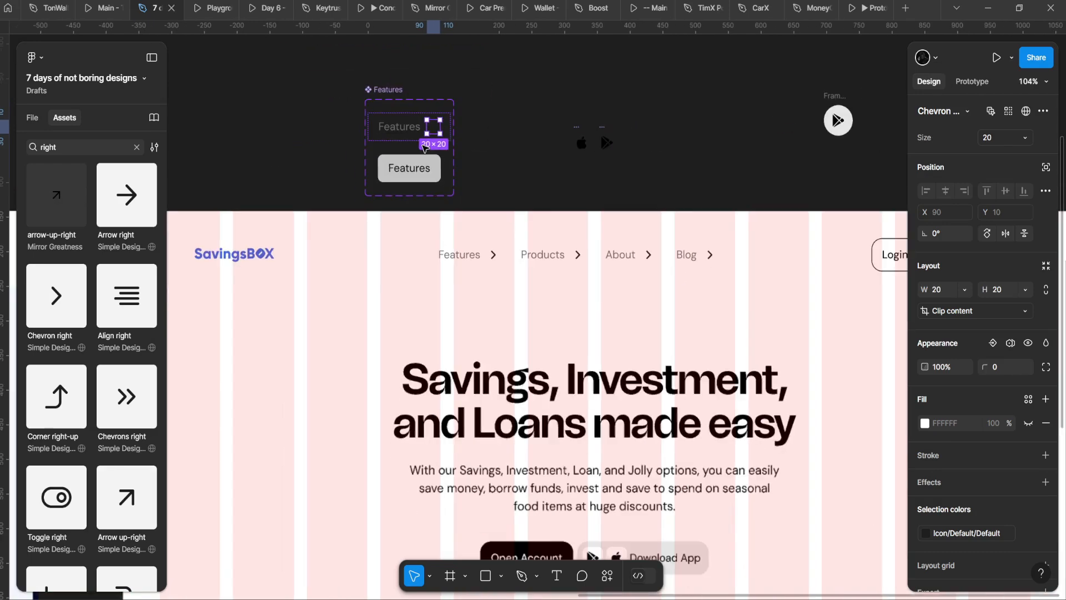
{"action": "scroll", "coordinate": [423, 145], "scroll_direction": "up", "scroll_amount": 4}
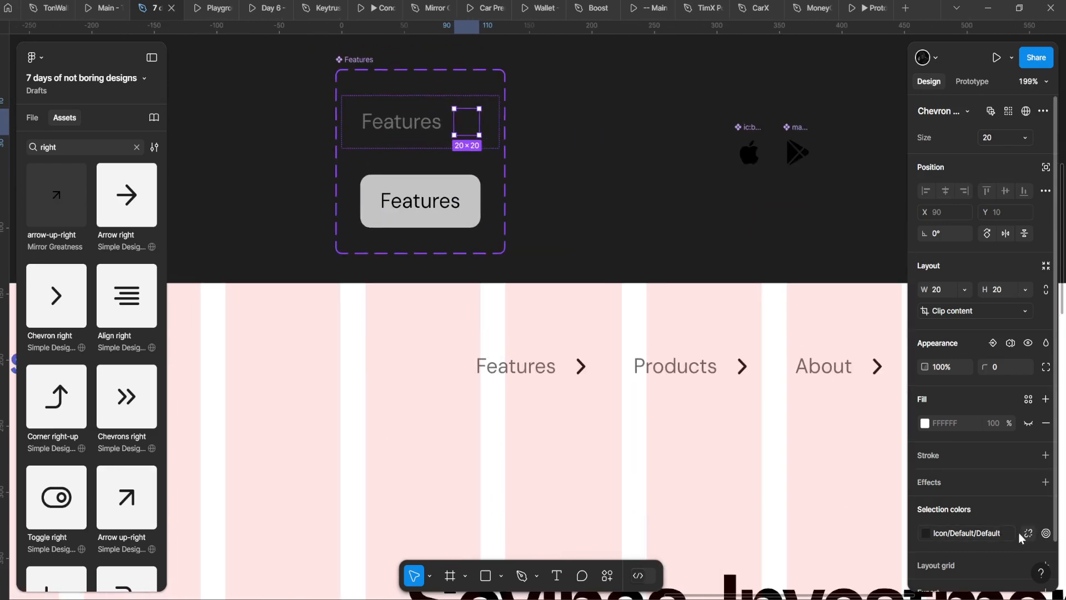
{"action": "left_click", "coordinate": [1028, 533]}
{"action": "left_click", "coordinate": [925, 533]}
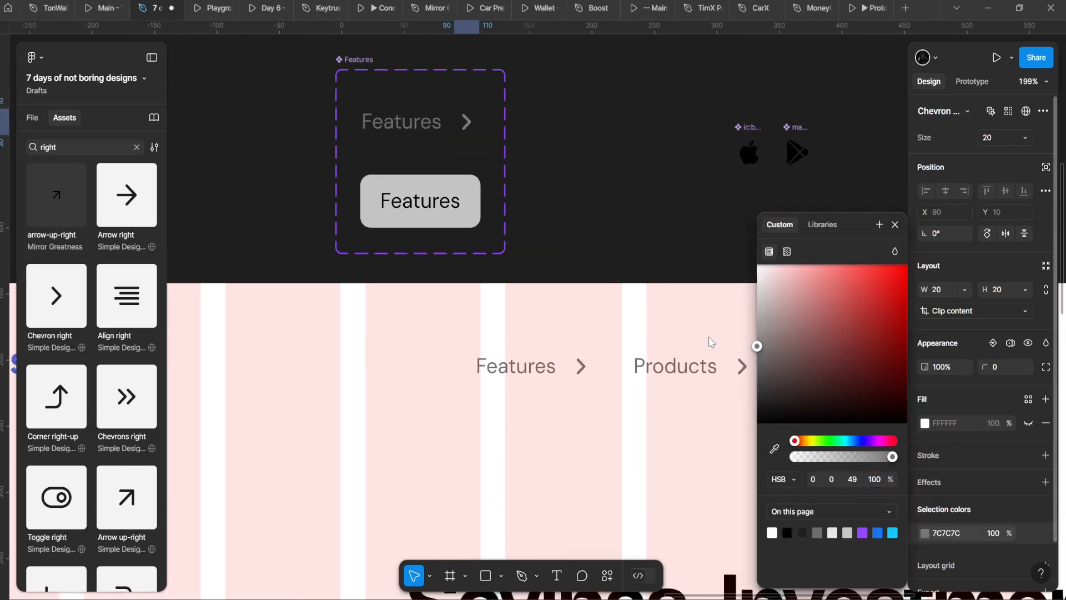
{"action": "left_click", "coordinate": [400, 121]}
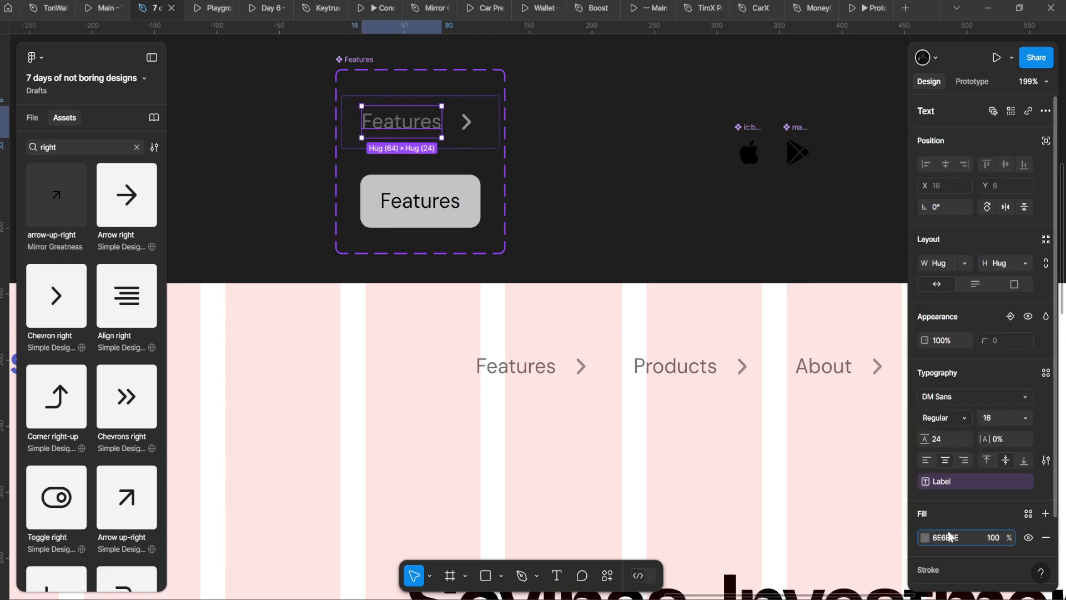
{"action": "left_click", "coordinate": [467, 122]}
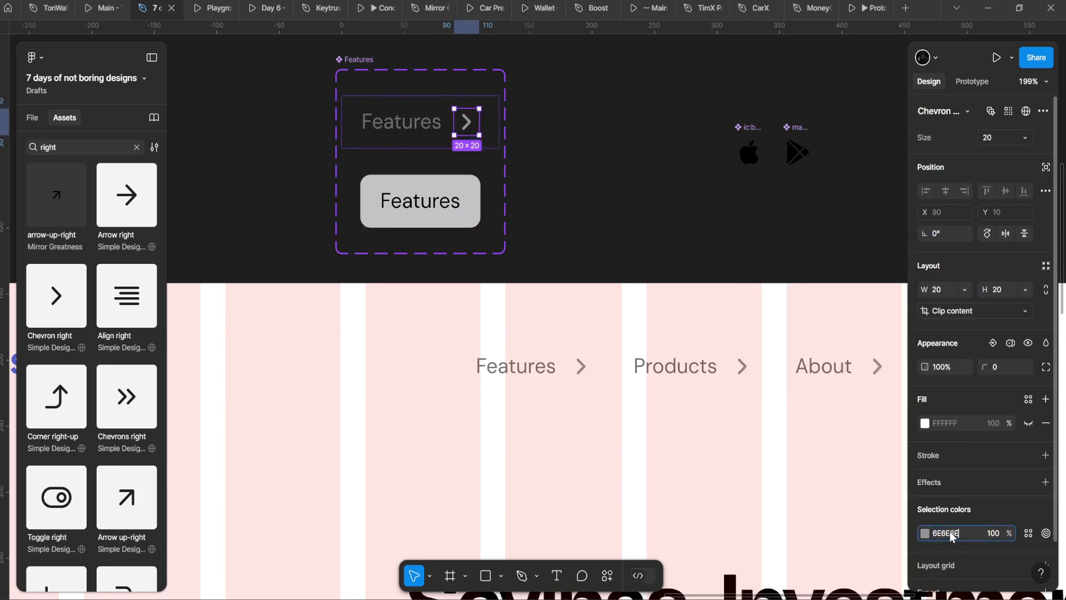
{"action": "scroll", "coordinate": [366, 349], "scroll_direction": "down", "scroll_amount": 6}
{"action": "scroll", "coordinate": [383, 272], "scroll_direction": "up", "scroll_amount": 8}
{"action": "left_click_drag", "start_coordinate": [360, 249], "coordinate": [495, 271]}
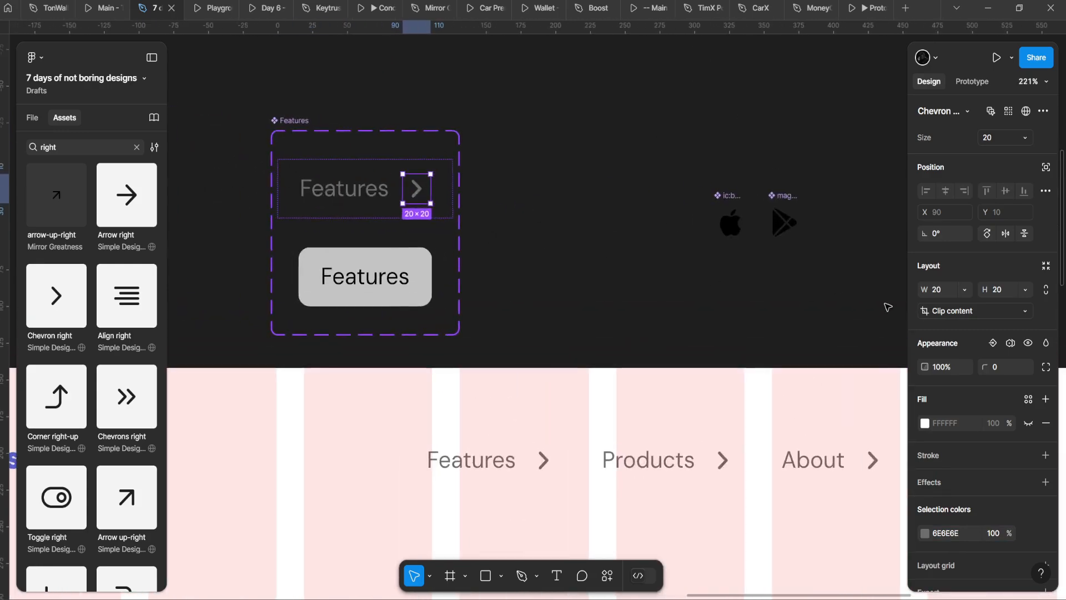
Step: Check the chevrons in the prototype preview, then rotate the chevron to point downward
{"action": "left_click", "coordinate": [208, 8]}
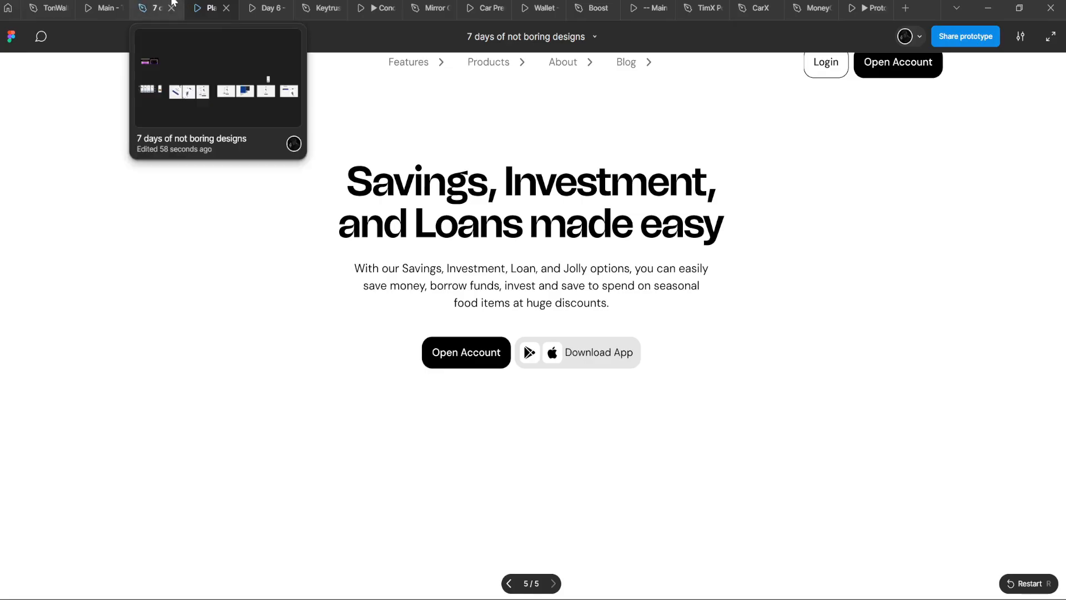
{"action": "left_click", "coordinate": [150, 8]}
{"action": "left_click", "coordinate": [201, 3]}
{"action": "left_click", "coordinate": [157, 5]}
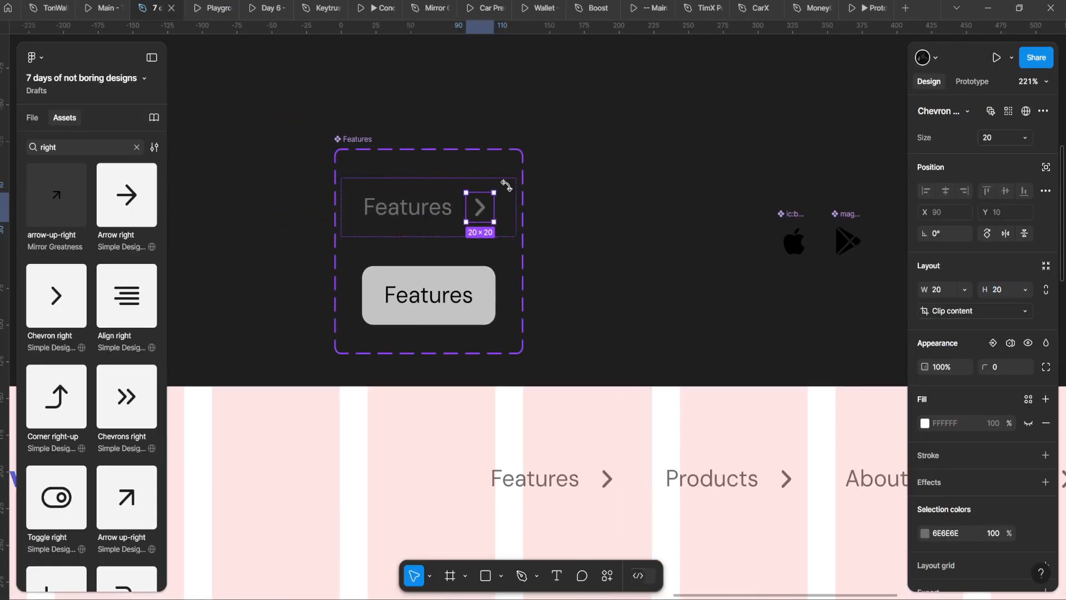
{"action": "left_click_drag", "start_coordinate": [506, 186], "coordinate": [489, 245]}
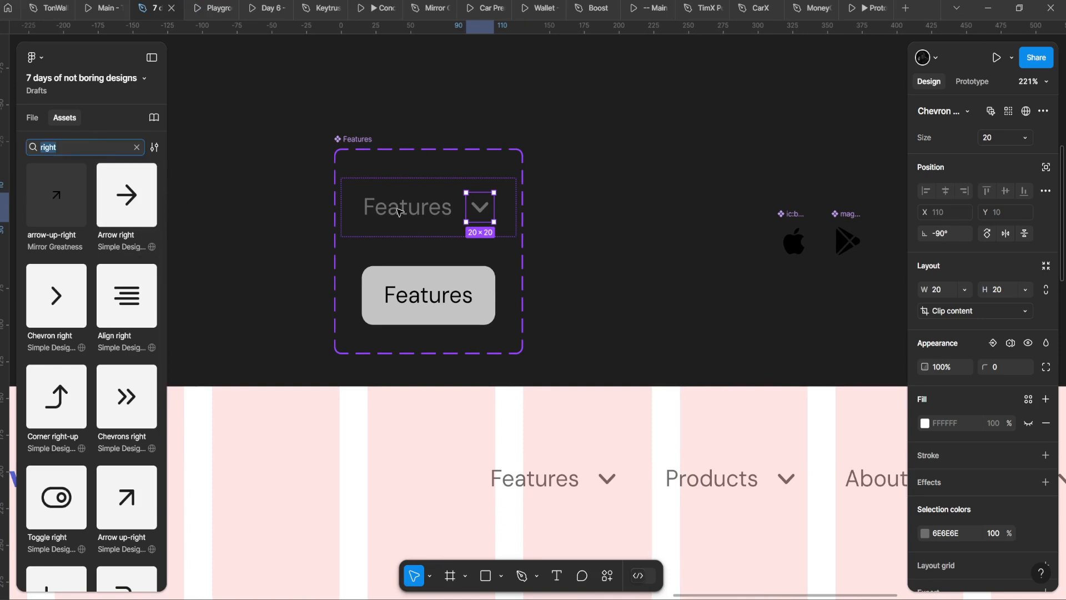
Step: Undo the rotation and swap the chevron for a down-pointing chevron icon
{"action": "key", "text": "ctrl+z"}
{"action": "left_click", "coordinate": [443, 167]}
{"action": "key", "text": "ctrl+z"}
{"action": "key", "text": "ctrl+z"}
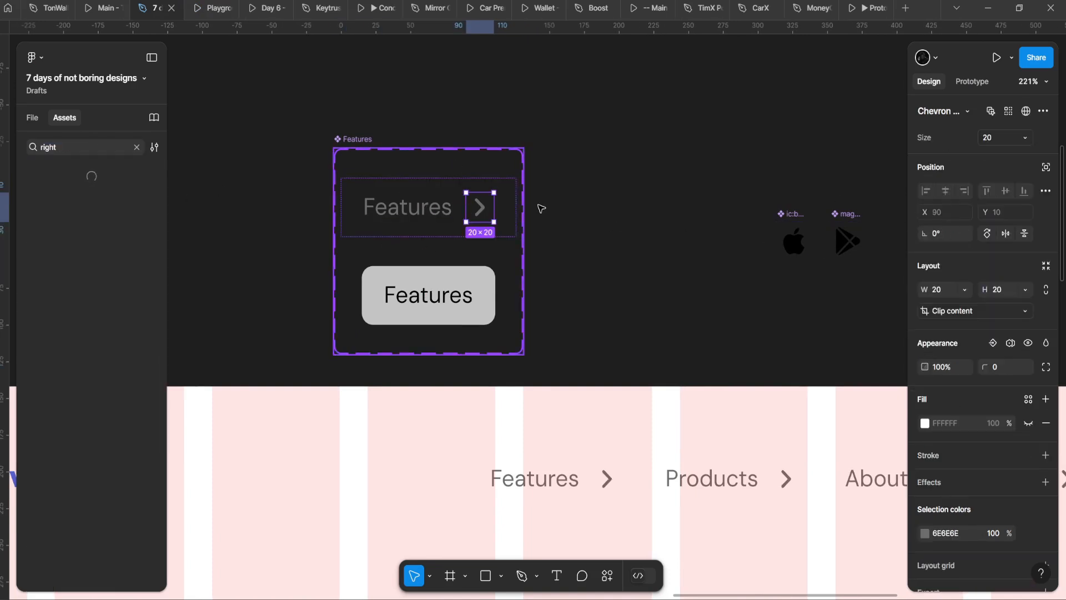
{"action": "left_click", "coordinate": [954, 110]}
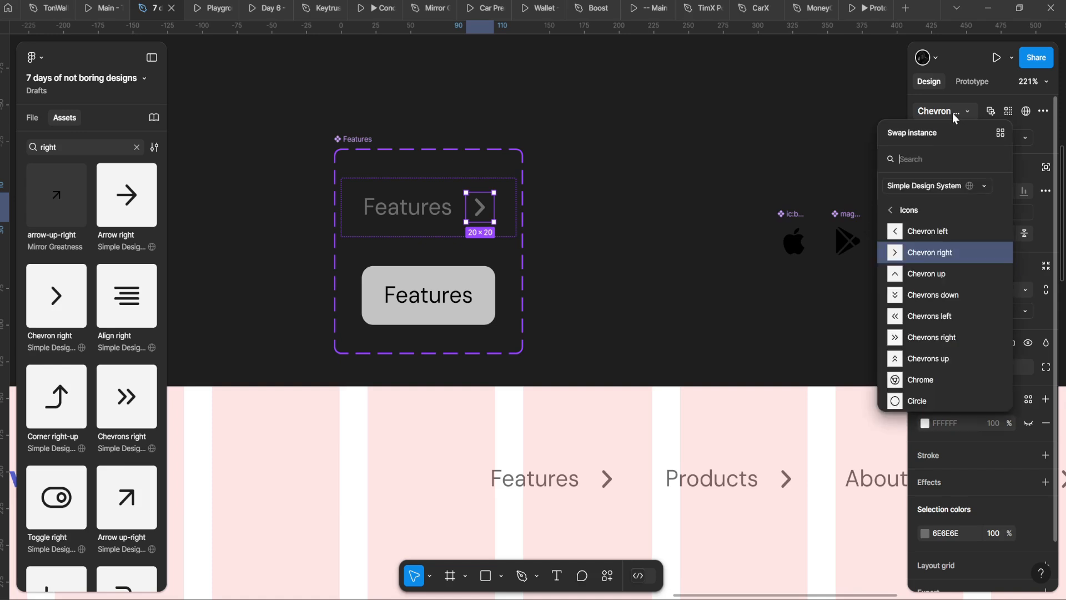
{"action": "scroll", "coordinate": [923, 272], "scroll_direction": "up", "scroll_amount": 3}
{"action": "left_click", "coordinate": [876, 268]}
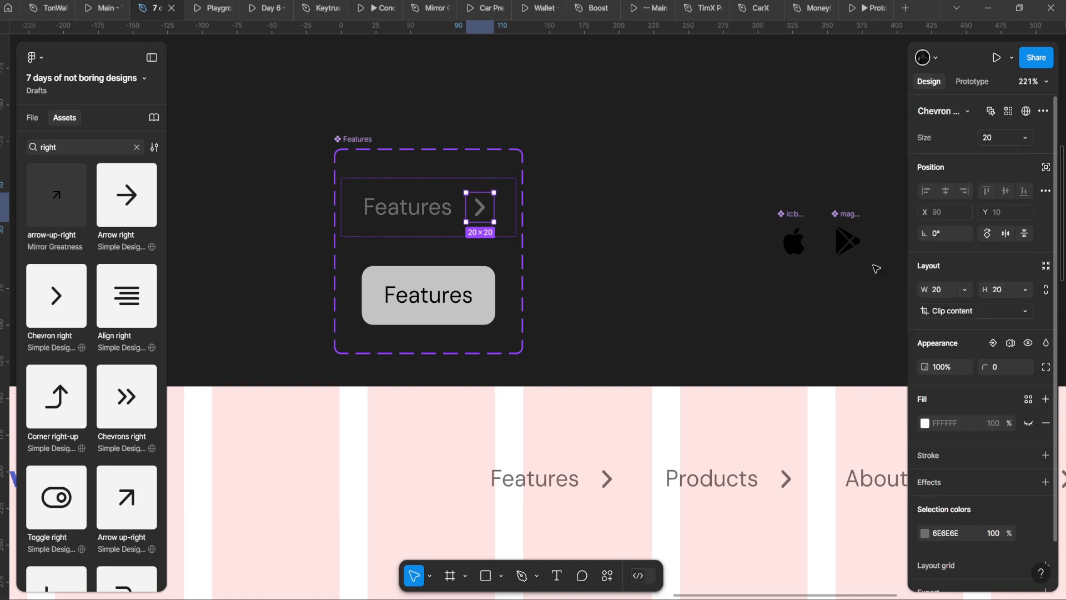
Step: Resize the down chevron to 16×16 with width and height linked
{"action": "scroll", "coordinate": [521, 243], "scroll_direction": "down", "scroll_amount": 3}
{"action": "scroll", "coordinate": [513, 233], "scroll_direction": "up", "scroll_amount": 3}
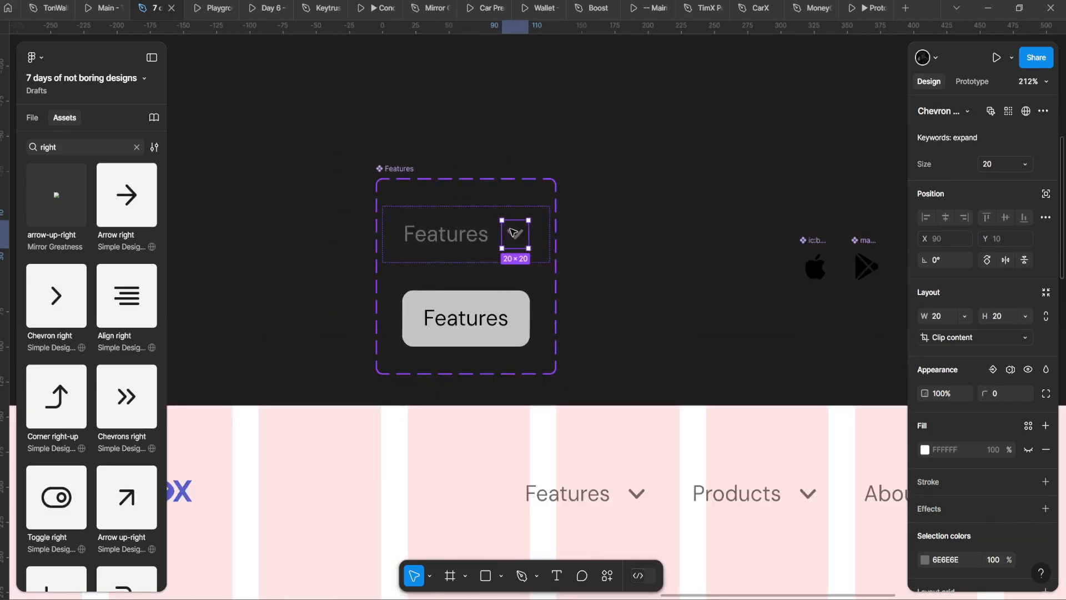
{"action": "scroll", "coordinate": [513, 233], "scroll_direction": "down", "scroll_amount": 2}
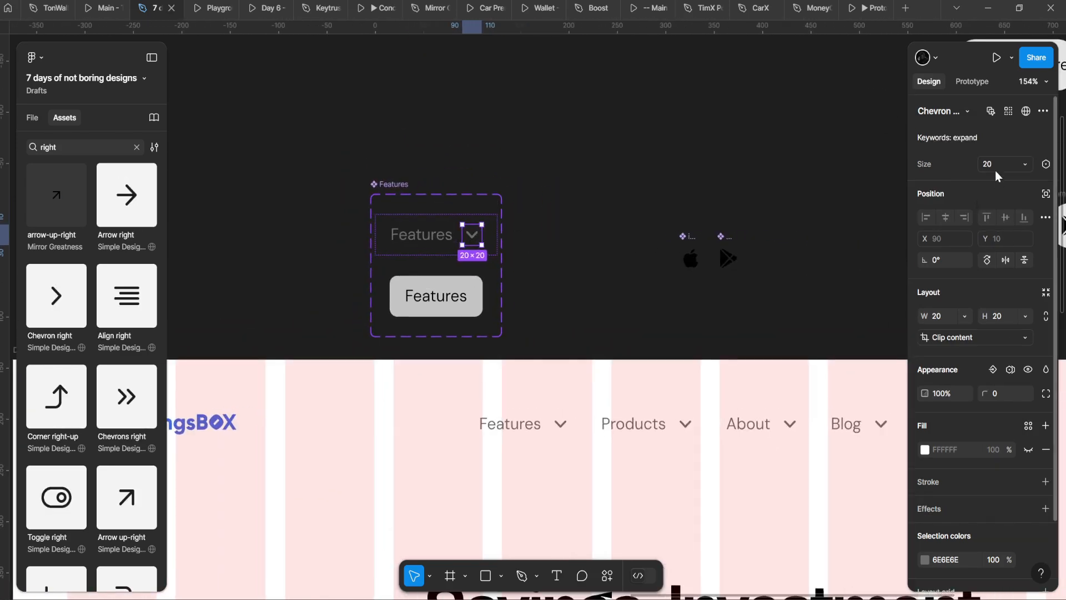
{"action": "left_click", "coordinate": [1002, 319]}
{"action": "left_click", "coordinate": [1046, 316]}
{"action": "type", "text": "1"}
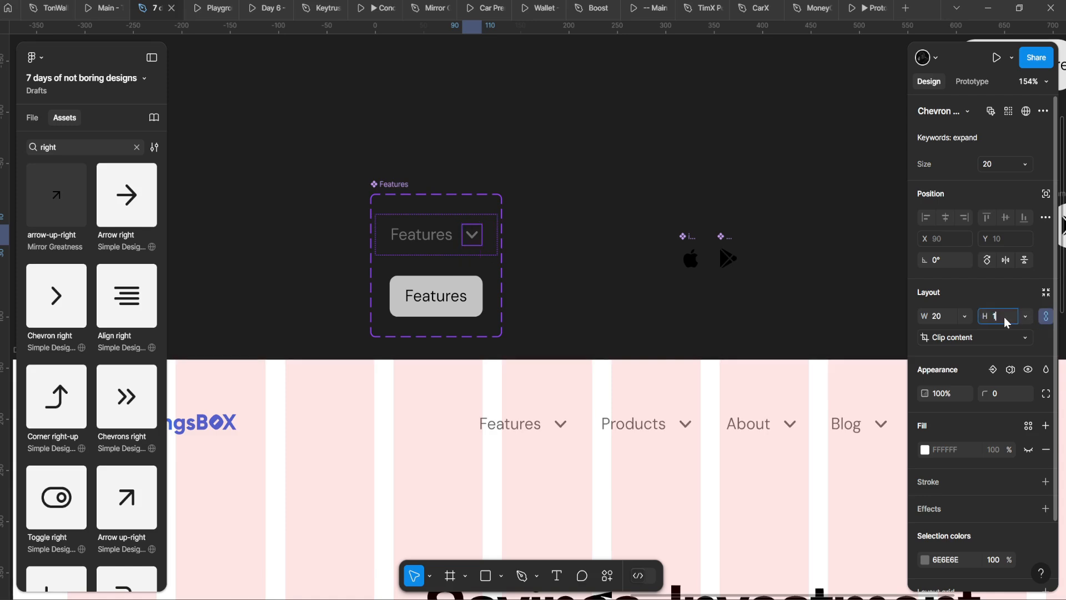
{"action": "type", "text": "6"}
{"action": "key", "text": "Return"}
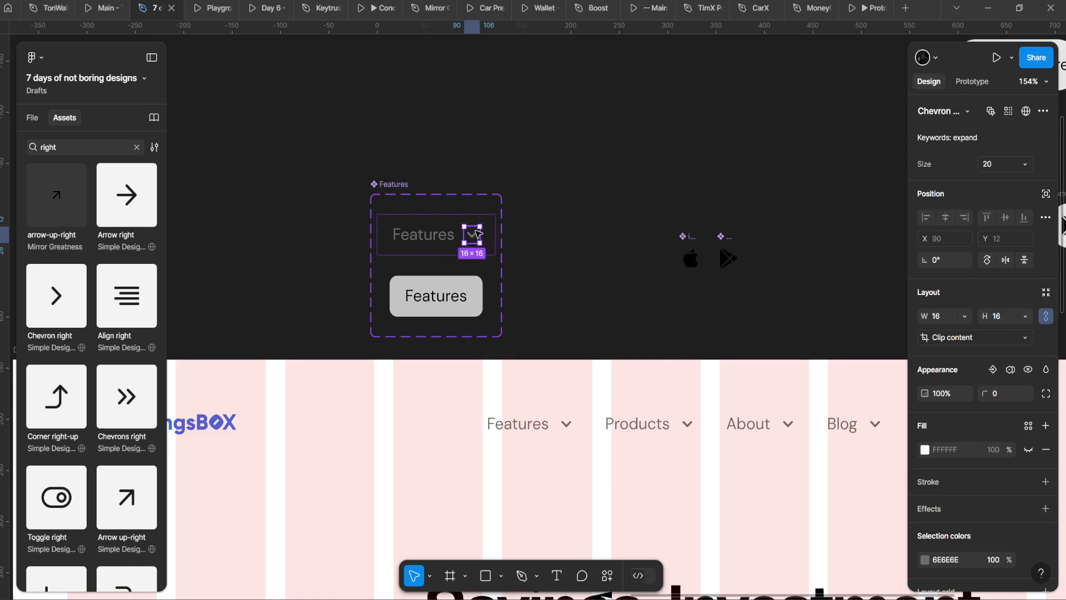
Step: Select the chevron's vector and check the result in the prototype preview
{"action": "double_click", "coordinate": [476, 234]}
{"action": "scroll", "coordinate": [472, 230], "scroll_direction": "up", "scroll_amount": 2}
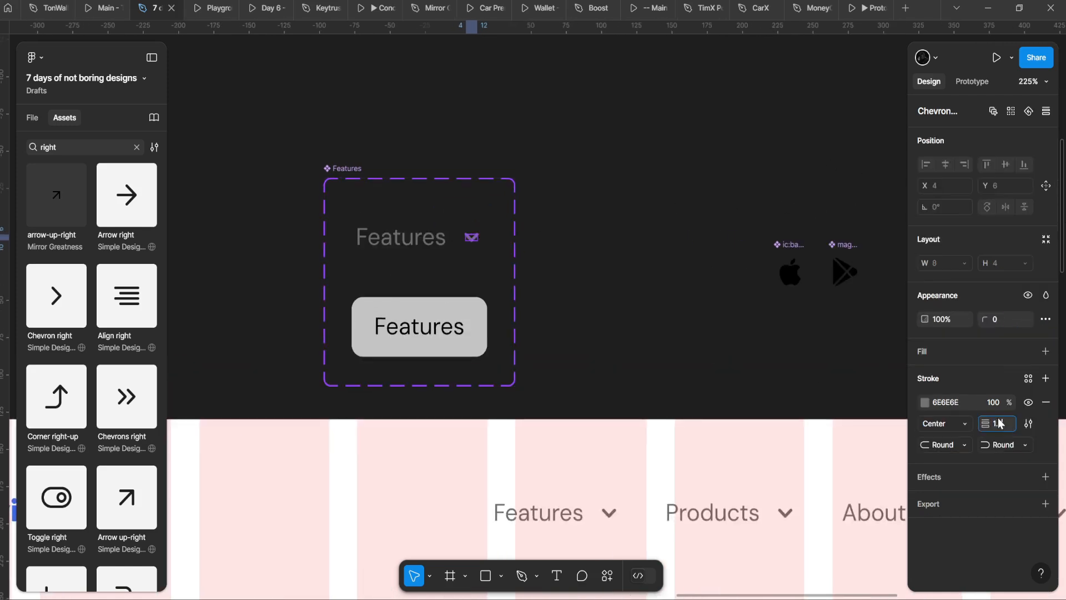
{"action": "scroll", "coordinate": [592, 336], "scroll_direction": "down", "scroll_amount": 3}
{"action": "left_click", "coordinate": [210, 8]}
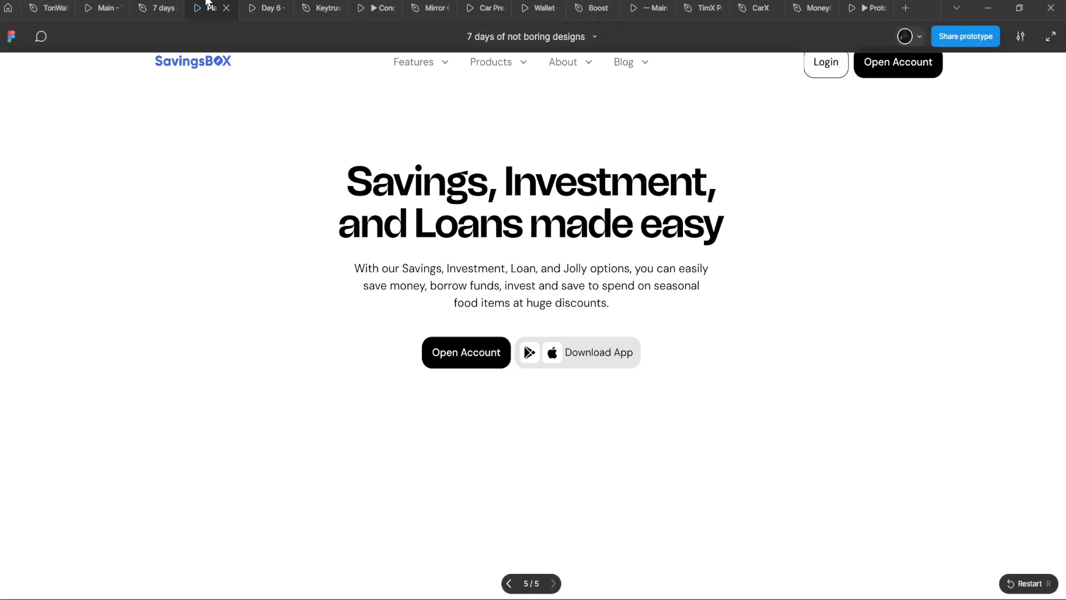
{"action": "left_click", "coordinate": [158, 8]}
Step: Paste the default variant's chevron into the hover Features variant after its label
{"action": "scroll", "coordinate": [439, 277], "scroll_direction": "up", "scroll_amount": 5}
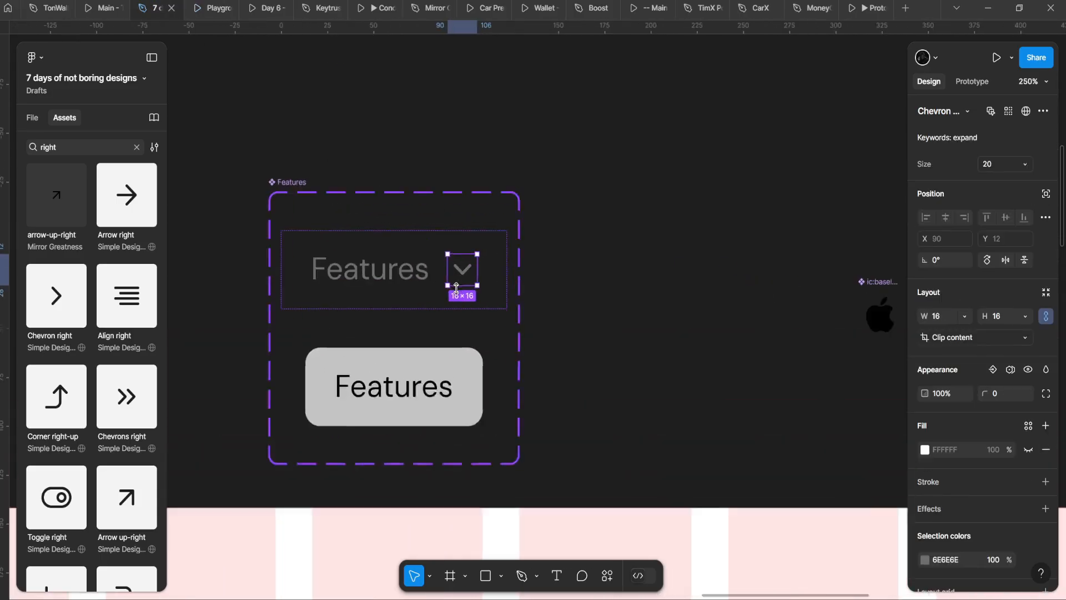
{"action": "left_click", "coordinate": [455, 411]}
{"action": "double_click", "coordinate": [455, 411]}
{"action": "left_click", "coordinate": [460, 407]}
{"action": "key", "text": "ctrl+v"}
{"action": "left_click", "coordinate": [436, 305]}
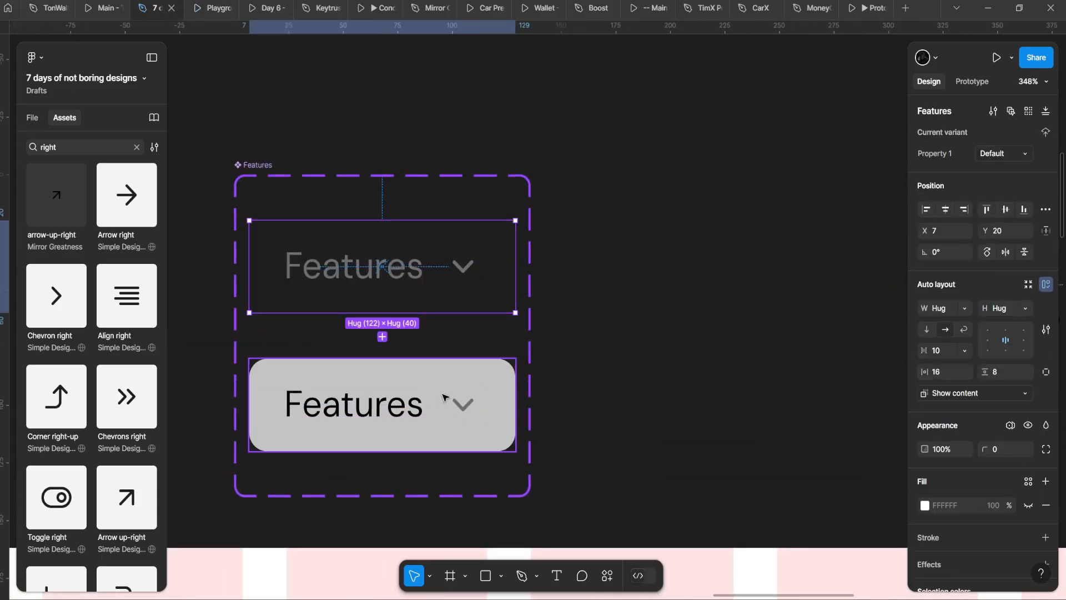
{"action": "left_click", "coordinate": [443, 399], "text": "shift"}
Step: Set the gap between label and chevron to 8 on both Features variants
{"action": "left_click", "coordinate": [940, 377]}
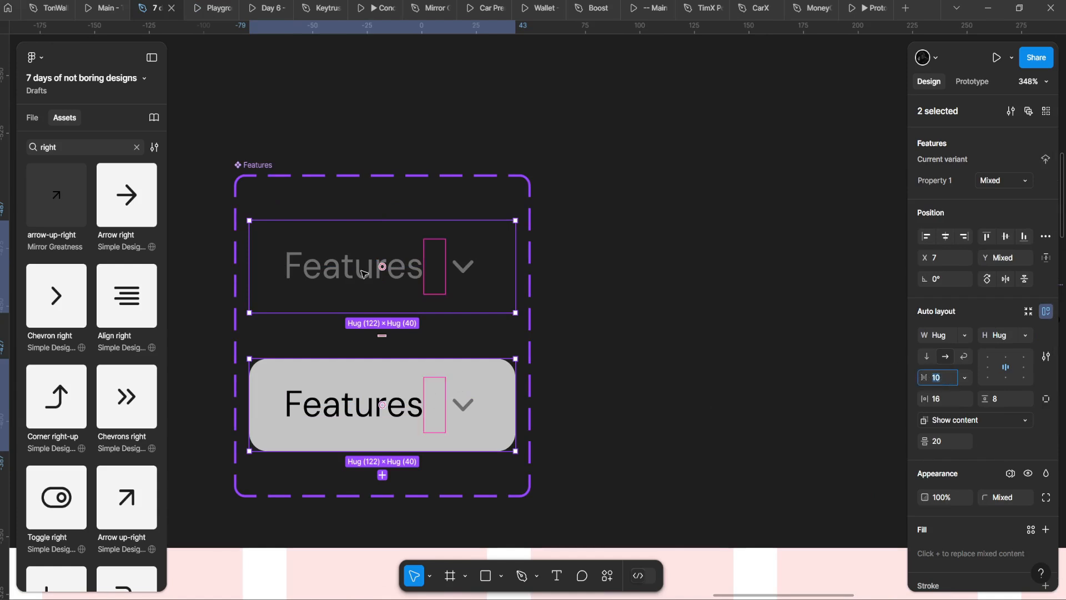
{"action": "left_click", "coordinate": [366, 286]}
{"action": "left_click", "coordinate": [369, 386], "text": "shift"}
{"action": "left_click", "coordinate": [935, 379]}
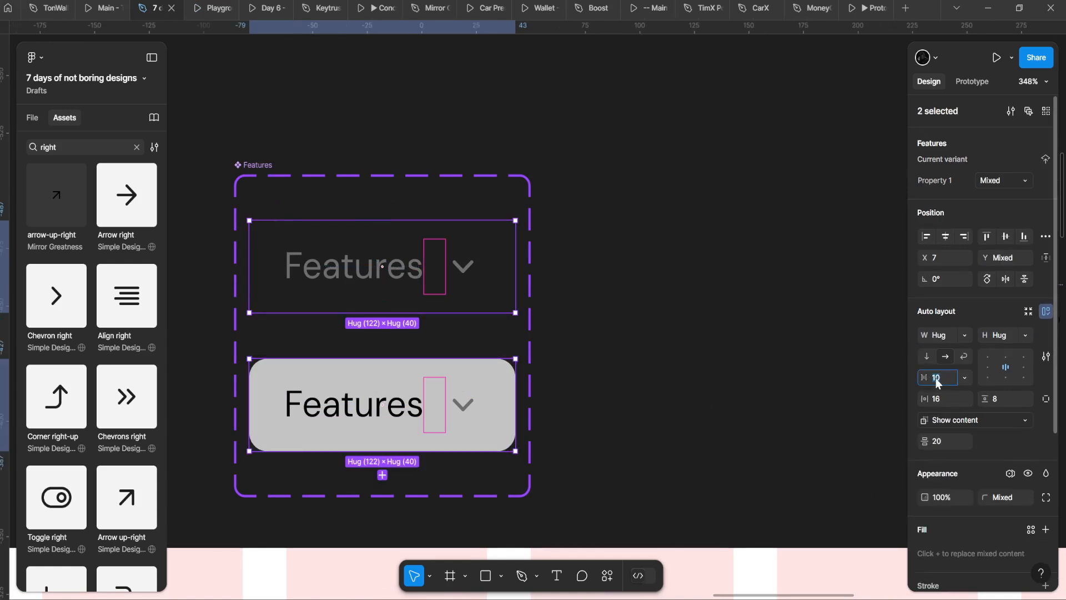
{"action": "type", "text": "8"}
{"action": "key", "text": "Return"}
Step: Add a prototype interaction from the default Features variant: While hovering, change to Variant2 with Dissolve
{"action": "left_click_drag", "start_coordinate": [541, 331], "coordinate": [557, 278]}
{"action": "scroll", "coordinate": [524, 426], "scroll_direction": "down", "scroll_amount": 4}
{"action": "left_click_drag", "start_coordinate": [523, 426], "coordinate": [436, 294]}
{"action": "left_click", "coordinate": [399, 178]}
{"action": "left_click", "coordinate": [972, 82]}
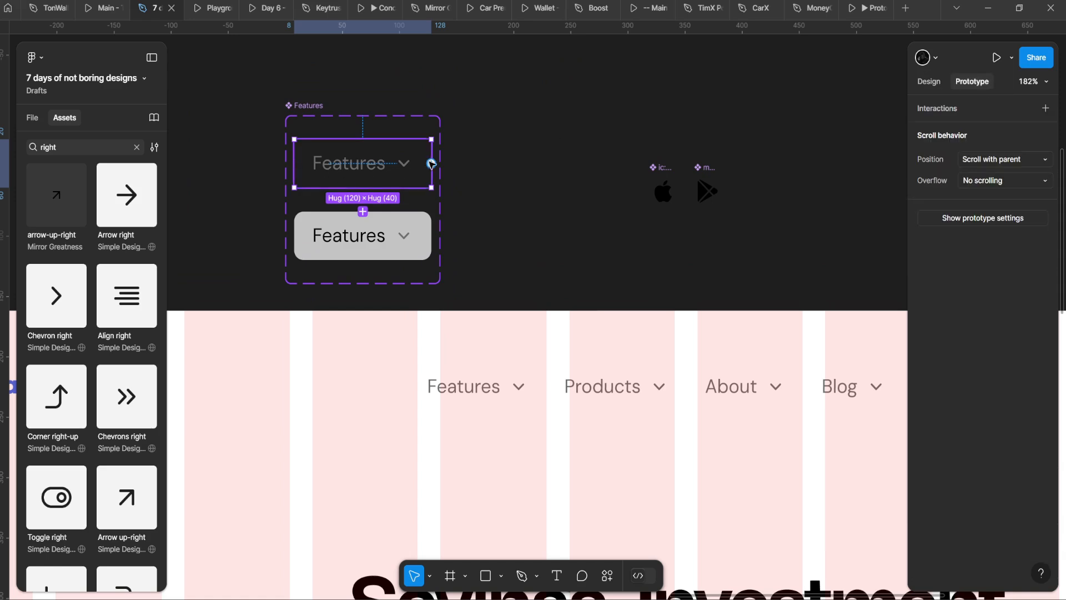
{"action": "left_click_drag", "start_coordinate": [431, 164], "coordinate": [366, 253]}
{"action": "left_click", "coordinate": [383, 275]}
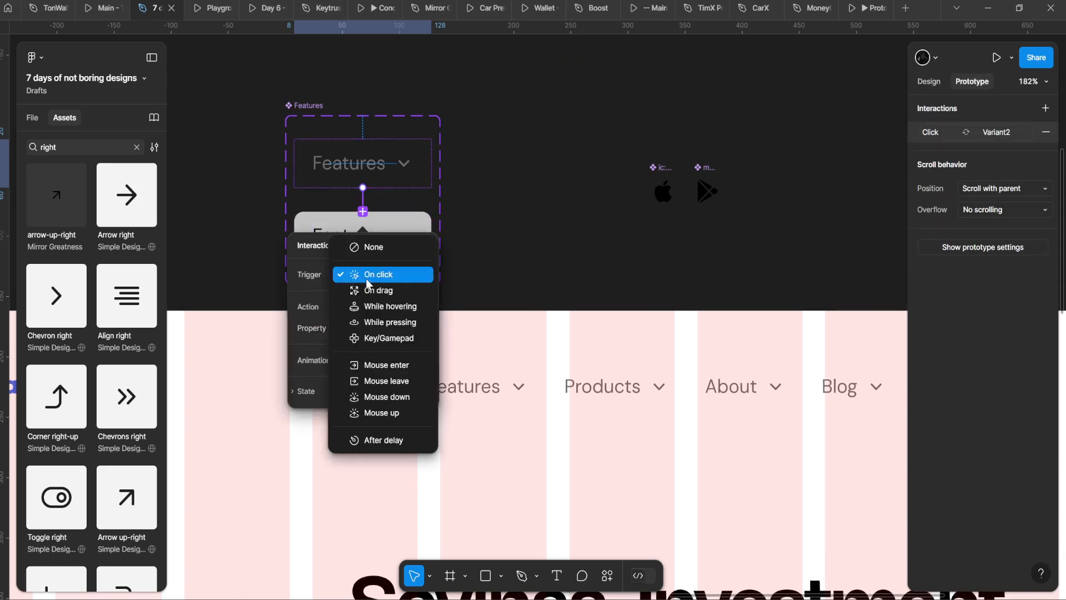
{"action": "left_click", "coordinate": [391, 306]}
{"action": "left_click", "coordinate": [358, 359]}
{"action": "left_click", "coordinate": [384, 377]}
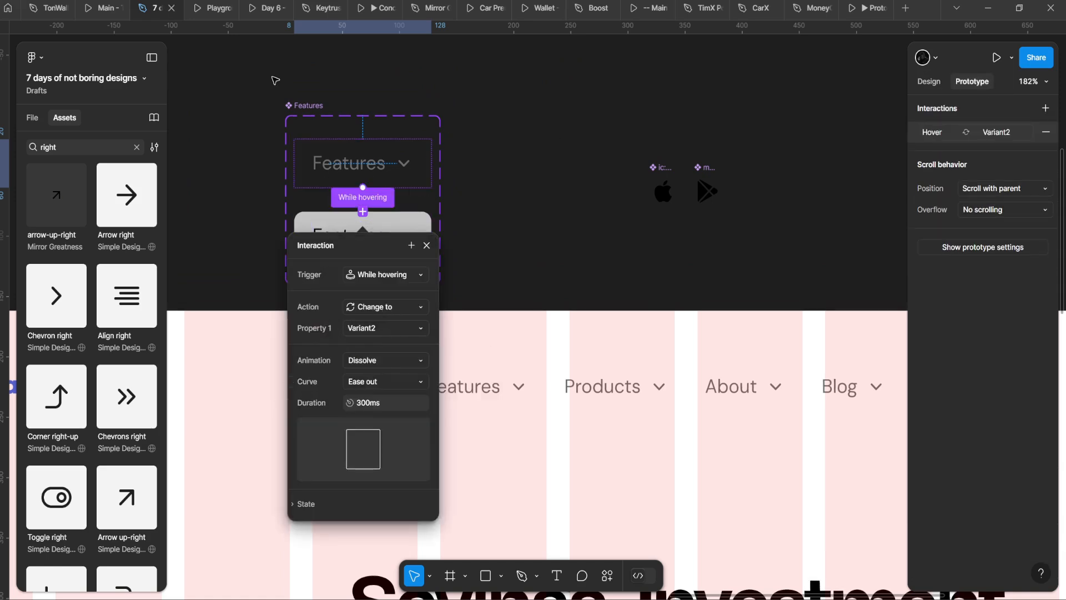
Step: Preview the hover interaction in the prototype, then close the interaction settings
{"action": "left_click", "coordinate": [217, 9]}
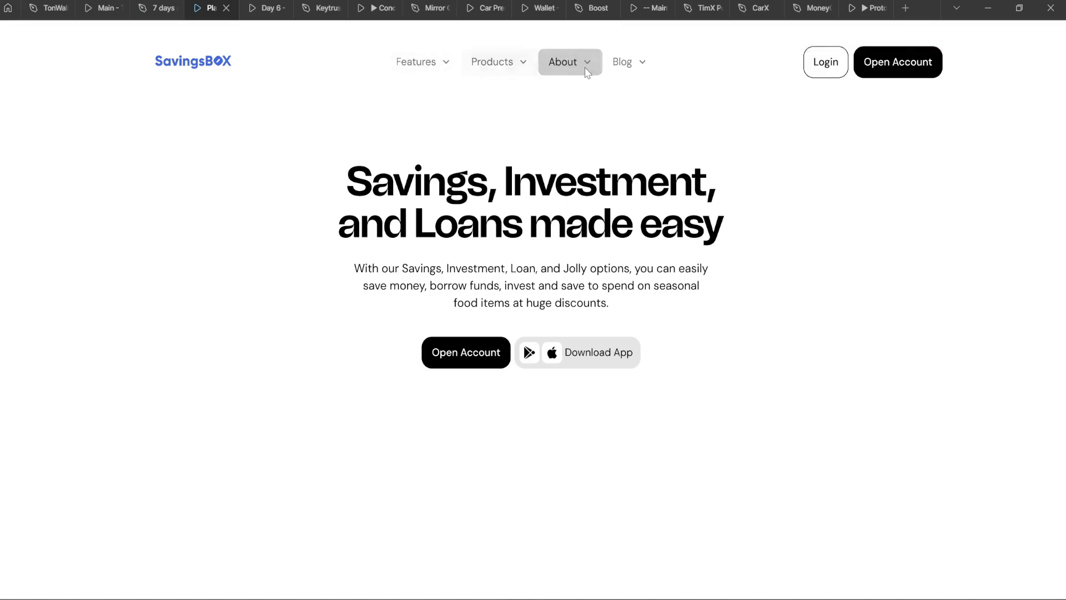
{"action": "left_click", "coordinate": [159, 6]}
{"action": "left_click", "coordinate": [418, 223]}
Step: Lighten Variant2's fill to ECECEC, recheck the hover, and select both variants' chevrons
{"action": "left_click", "coordinate": [929, 83]}
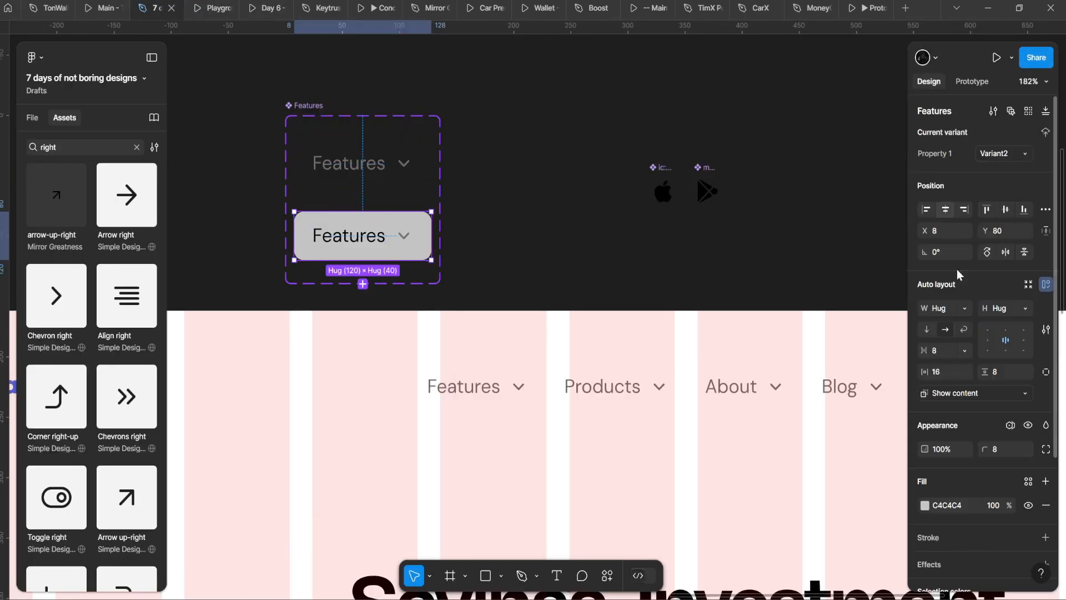
{"action": "left_click", "coordinate": [924, 505]}
{"action": "left_click_drag", "start_coordinate": [779, 305], "coordinate": [717, 284]}
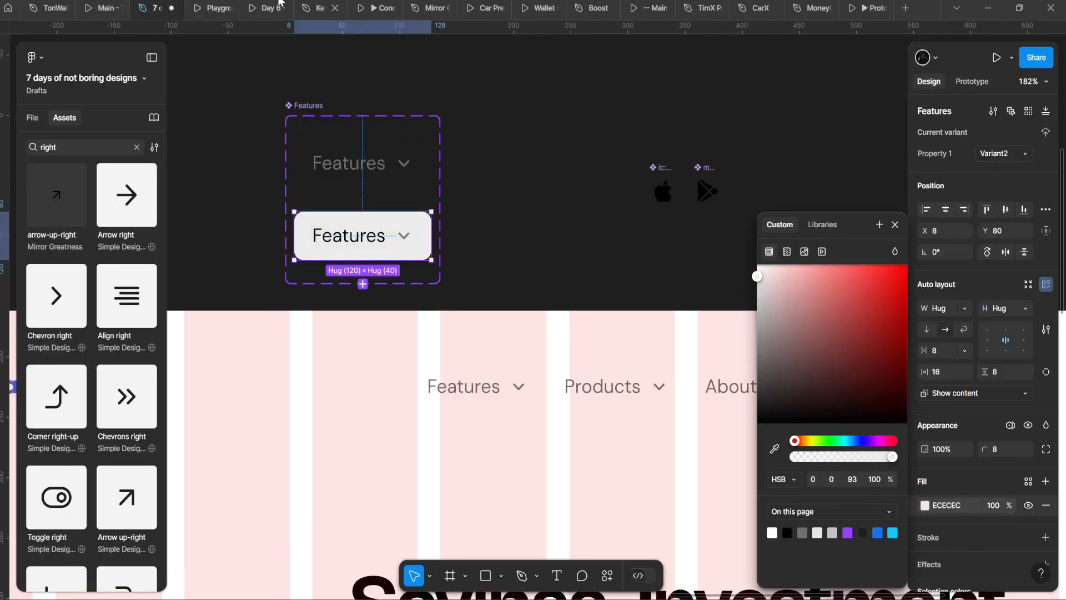
{"action": "left_click", "coordinate": [208, 8]}
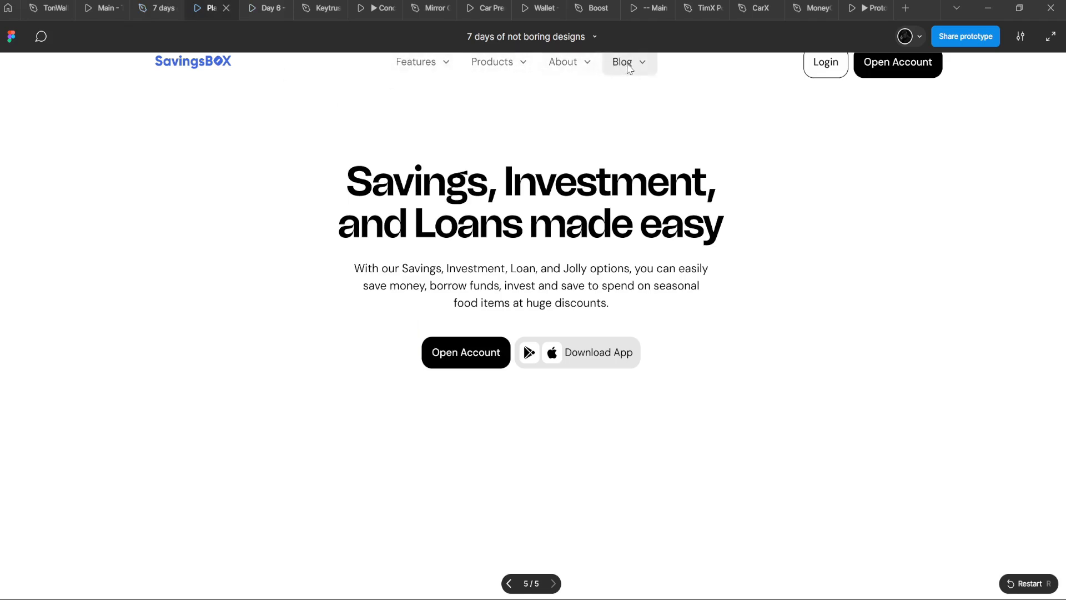
{"action": "left_click", "coordinate": [159, 8]}
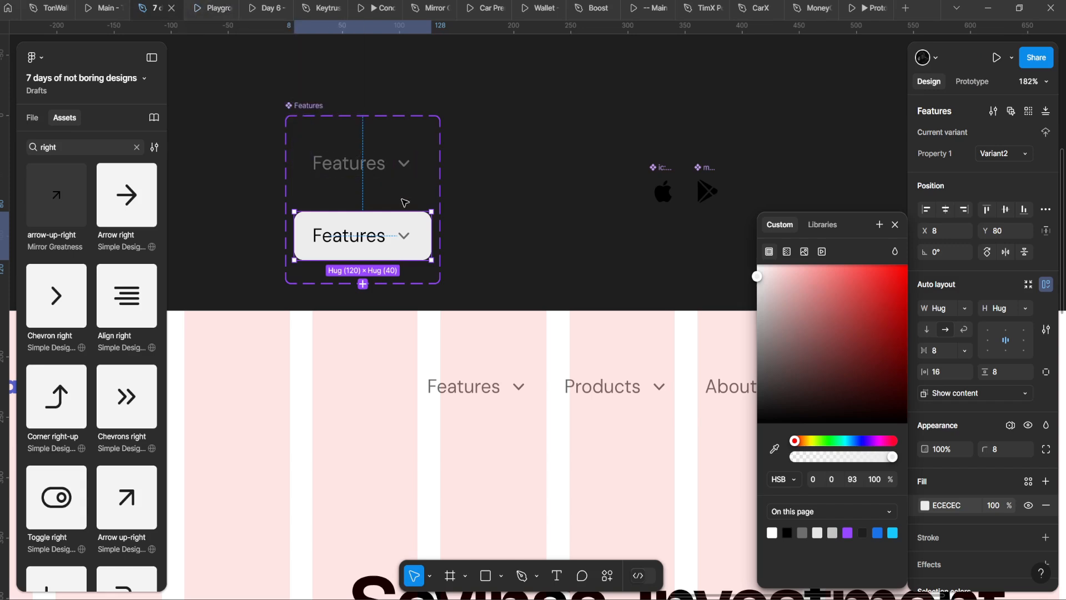
{"action": "left_click", "coordinate": [404, 235]}
{"action": "left_click", "coordinate": [406, 162], "text": "shift"}
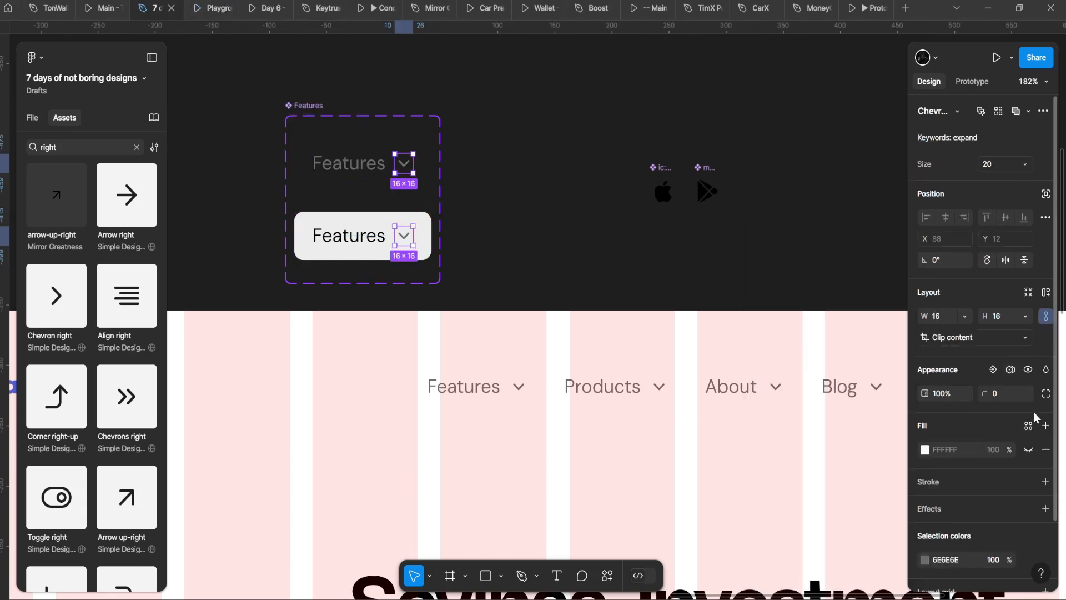
Step: Create a boolean property named LeftIcon controlling the chevrons' visibility
{"action": "left_click", "coordinate": [998, 371]}
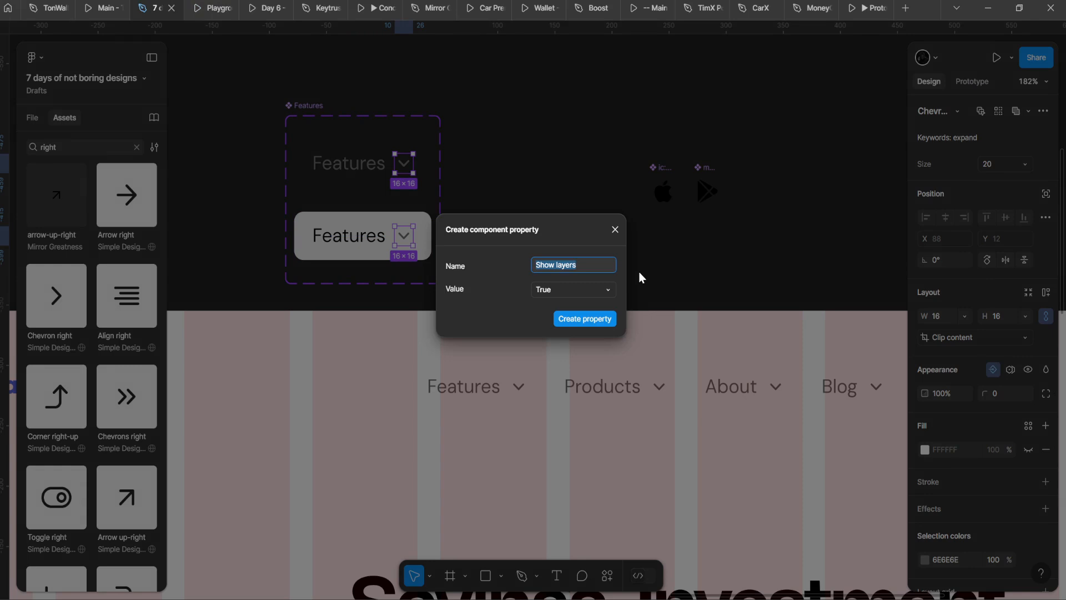
{"action": "type", "text": "Leftico"}
{"action": "key", "text": "BackSpace"}
{"action": "key", "text": "BackSpace"}
{"action": "key", "text": "BackSpace"}
{"action": "type", "text": "Icon"}
{"action": "key", "text": "Return"}
Step: Turn LeftIcon off on the About, Features, Blog and other non-Products nav items
{"action": "left_click", "coordinate": [478, 370]}
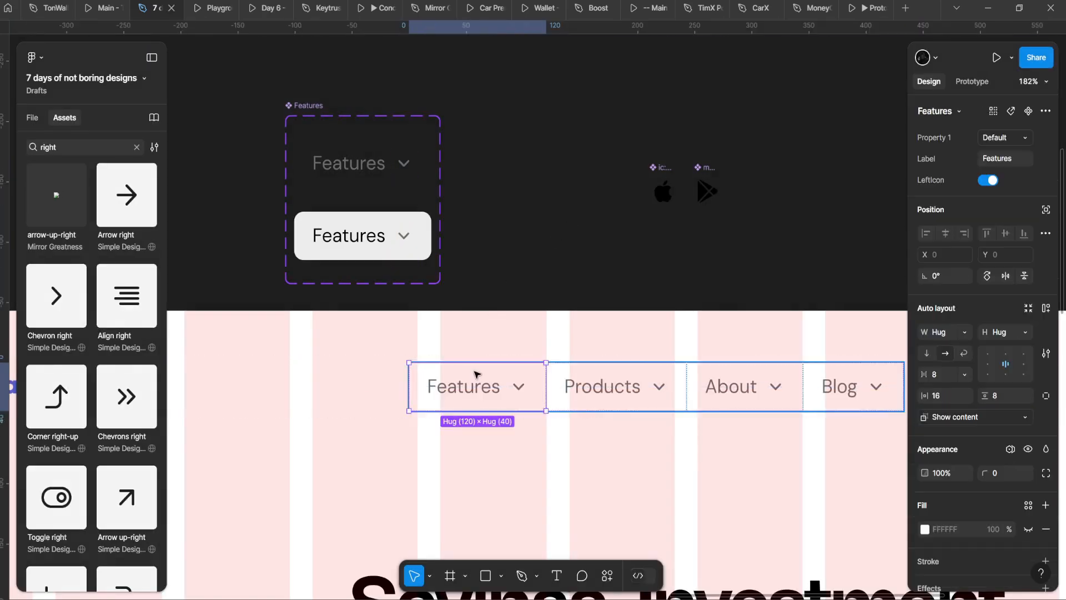
{"action": "scroll", "coordinate": [559, 397], "scroll_direction": "down", "scroll_amount": 3}
{"action": "left_click", "coordinate": [620, 332]}
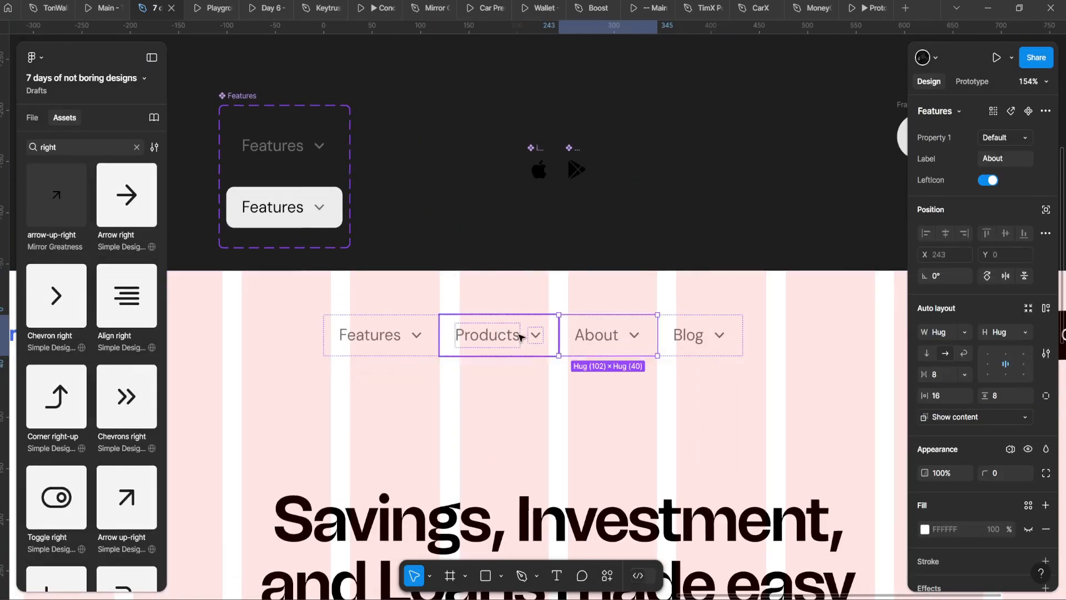
{"action": "scroll", "coordinate": [602, 342], "scroll_direction": "down", "scroll_amount": 5}
{"action": "scroll", "coordinate": [622, 322], "scroll_direction": "left", "scroll_amount": 5}
{"action": "scroll", "coordinate": [624, 312], "scroll_direction": "right", "scroll_amount": 5}
{"action": "left_click", "coordinate": [331, 285]}
{"action": "scroll", "coordinate": [331, 285], "scroll_direction": "up", "scroll_amount": 5}
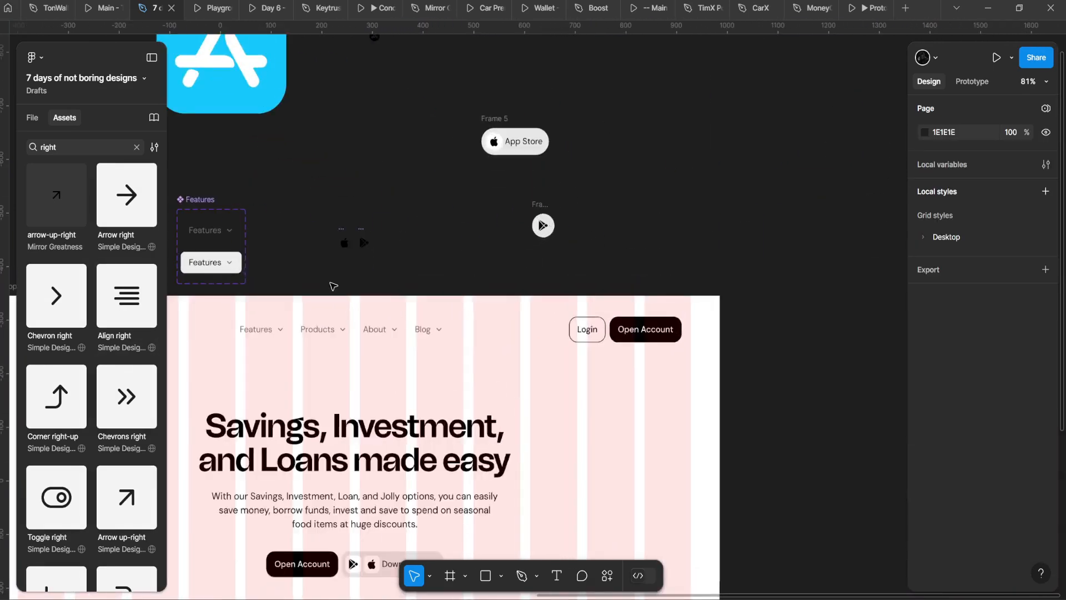
{"action": "left_click", "coordinate": [241, 357]}
{"action": "scroll", "coordinate": [241, 357], "scroll_direction": "up", "scroll_amount": 1}
{"action": "scroll", "coordinate": [355, 344], "scroll_direction": "left", "scroll_amount": 4}
{"action": "left_click", "coordinate": [579, 305], "text": "shift"}
{"action": "left_click", "coordinate": [644, 306], "text": "shift"}
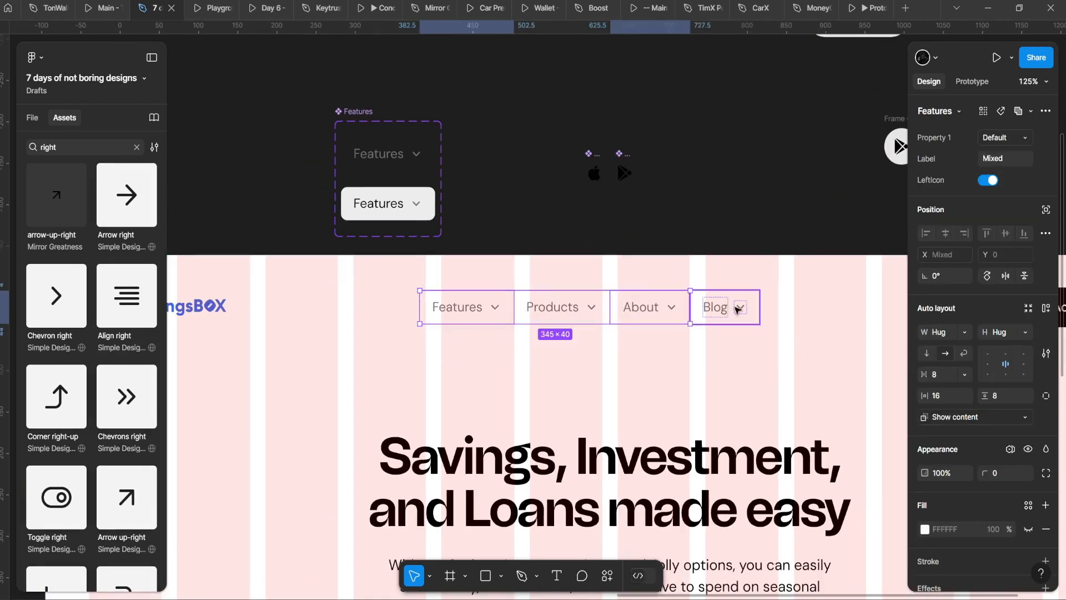
{"action": "left_click", "coordinate": [735, 304], "text": "shift"}
{"action": "left_click", "coordinate": [988, 181]}
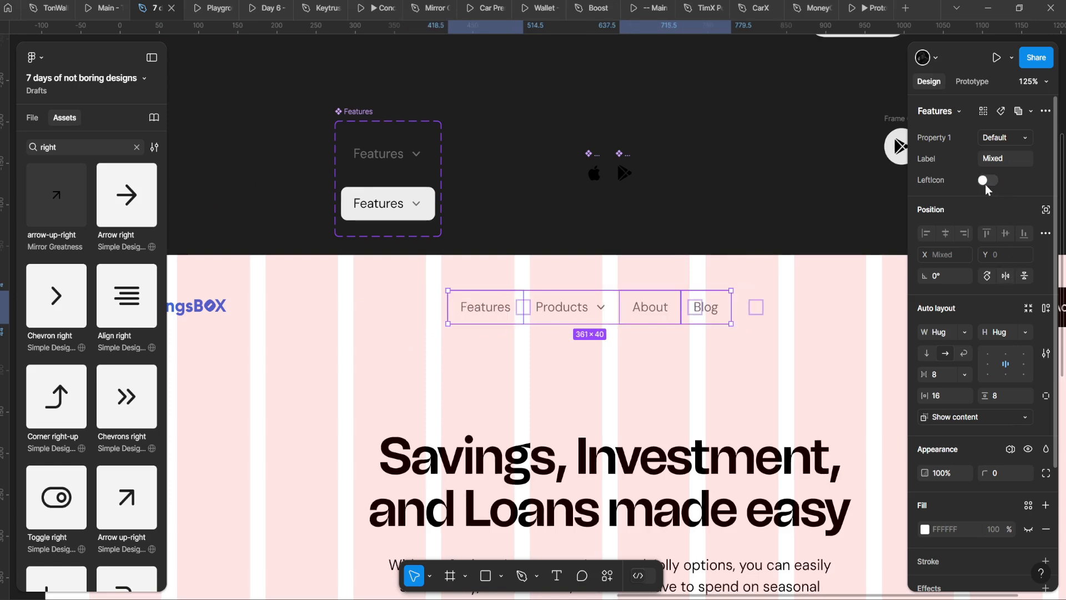
Step: Select the whole nav bar frame and check its spacing setting
{"action": "scroll", "coordinate": [576, 274], "scroll_direction": "right", "scroll_amount": 2}
{"action": "left_click", "coordinate": [575, 276]}
{"action": "scroll", "coordinate": [570, 308], "scroll_direction": "down", "scroll_amount": 4}
{"action": "scroll", "coordinate": [555, 310], "scroll_direction": "right", "scroll_amount": 1}
{"action": "left_click", "coordinate": [502, 308]}
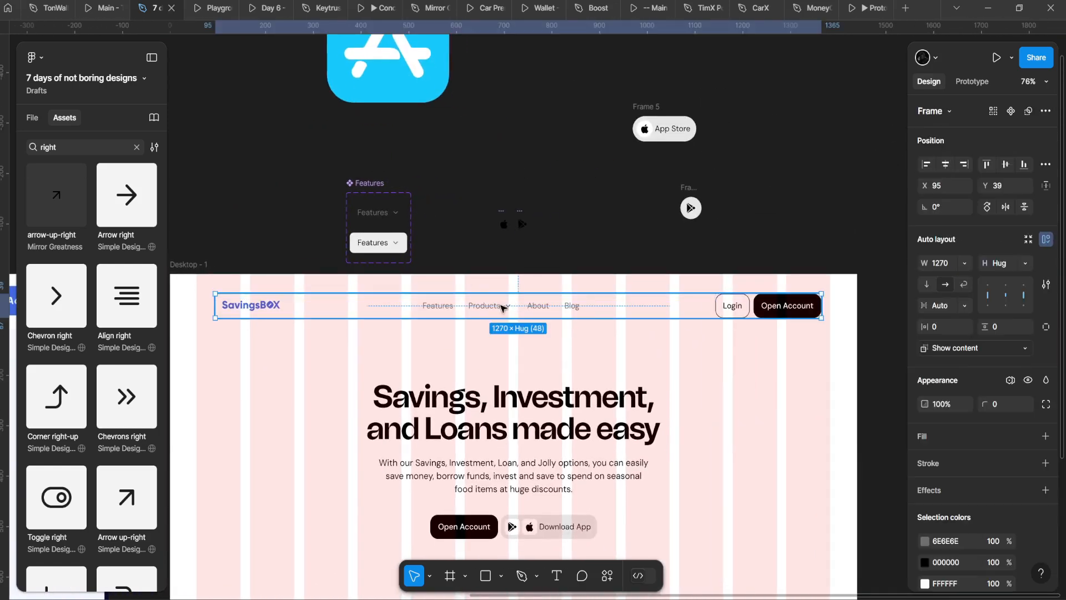
{"action": "left_click", "coordinate": [302, 299]}
{"action": "scroll", "coordinate": [194, 270], "scroll_direction": "up", "scroll_amount": 2}
{"action": "left_click", "coordinate": [270, 369]}
{"action": "left_click", "coordinate": [264, 328]}
{"action": "scroll", "coordinate": [278, 339], "scroll_direction": "down", "scroll_amount": 3}
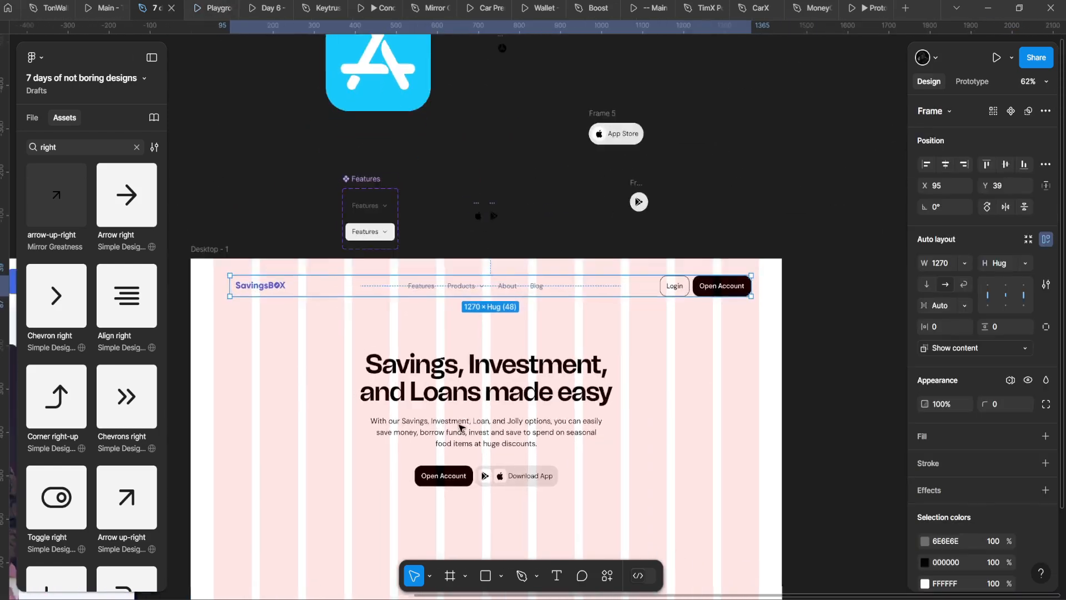
{"action": "scroll", "coordinate": [498, 471], "scroll_direction": "up", "scroll_amount": 6}
Step: Fill the nav bar with grey E6E6E6 picked with the eyedropper
{"action": "key", "text": "i"}
{"action": "left_click", "coordinate": [427, 463]}
{"action": "scroll", "coordinate": [345, 373], "scroll_direction": "down", "scroll_amount": 6}
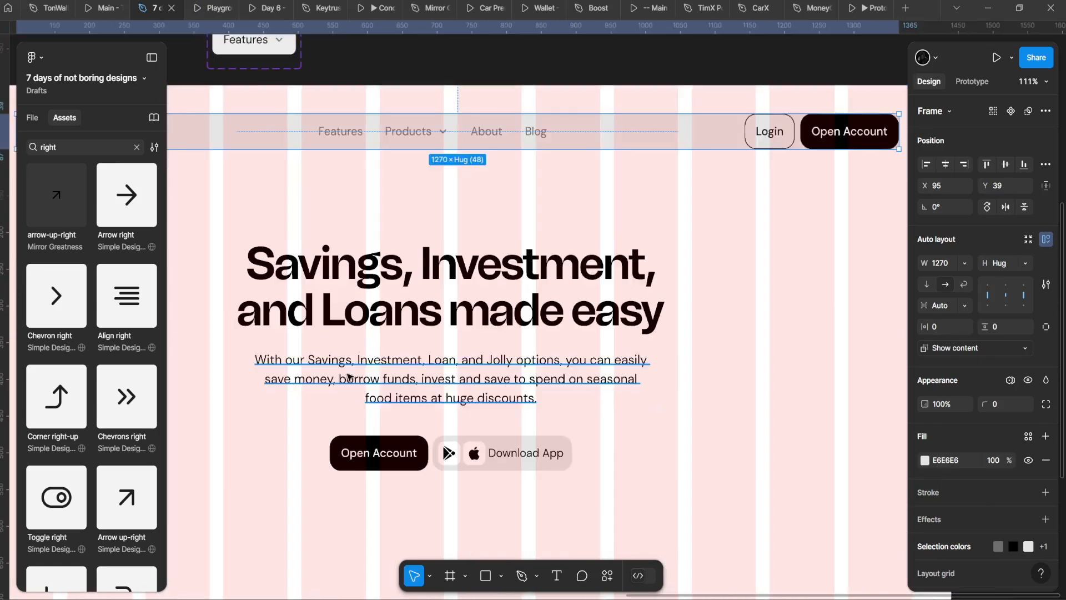
{"action": "scroll", "coordinate": [294, 297], "scroll_direction": "up", "scroll_amount": 2}
{"action": "scroll", "coordinate": [300, 289], "scroll_direction": "down", "scroll_amount": 3}
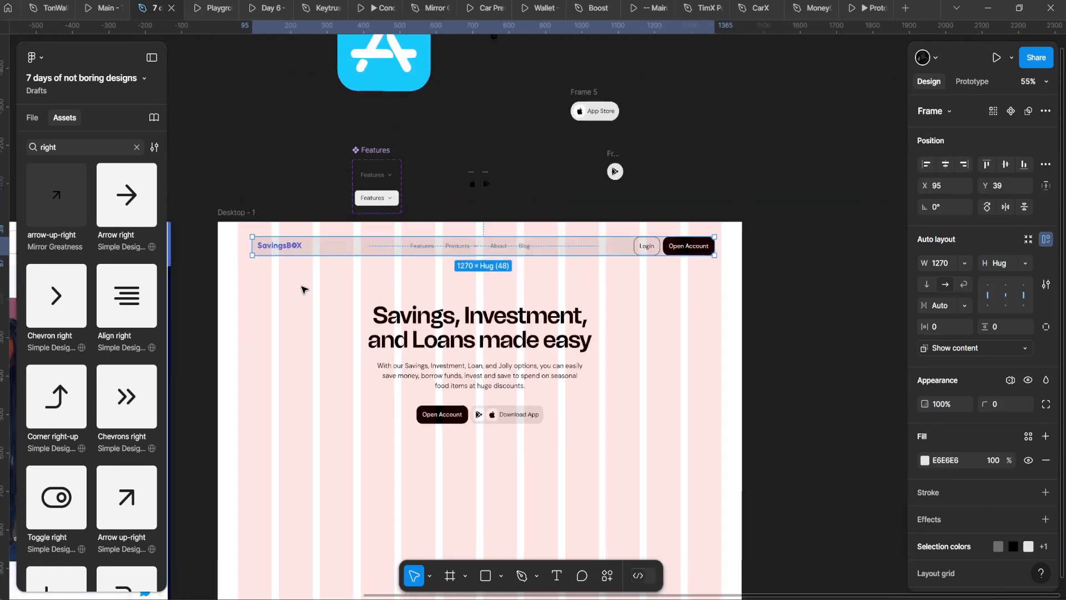
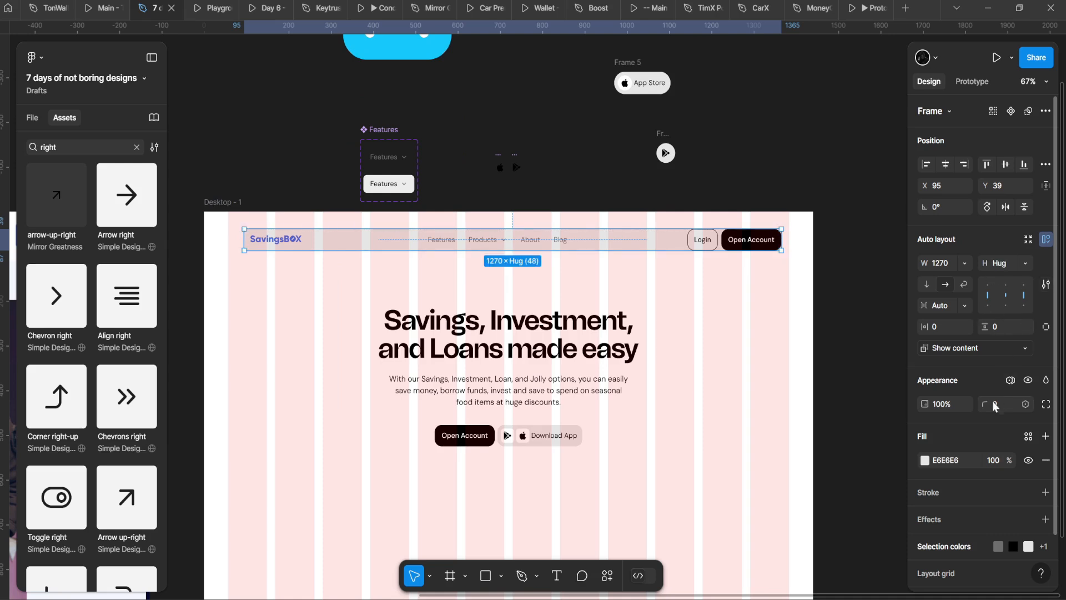
Step: Drag the nav bar's edges in to narrow it to 1124 wide
{"action": "left_click_drag", "start_coordinate": [985, 403], "coordinate": [210, 339]}
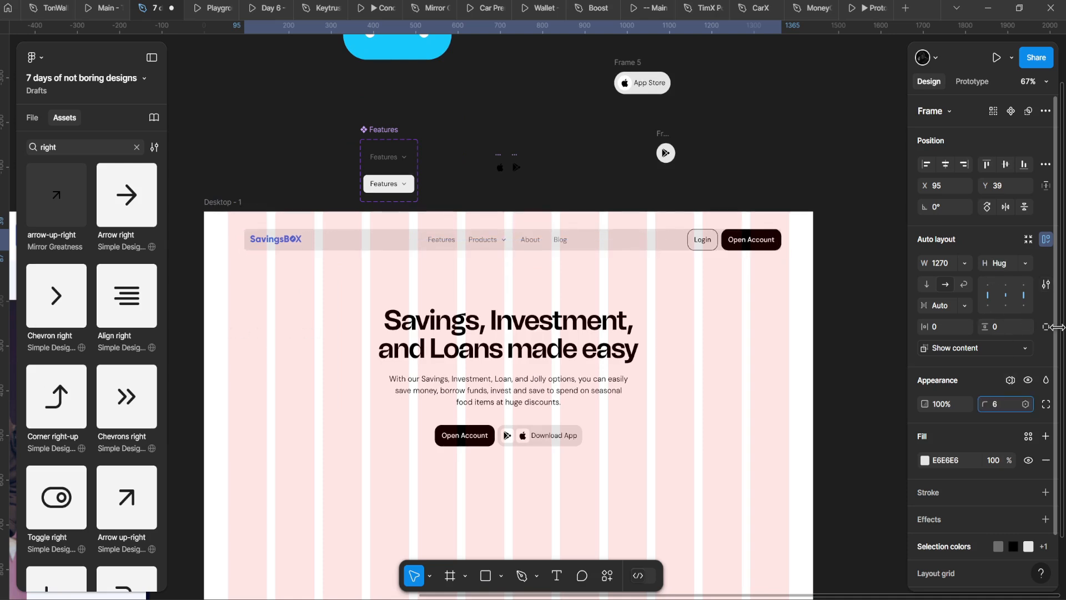
{"action": "left_click_drag", "start_coordinate": [1057, 327], "coordinate": [17, 328]}
{"action": "left_click_drag", "start_coordinate": [246, 238], "coordinate": [277, 237]}
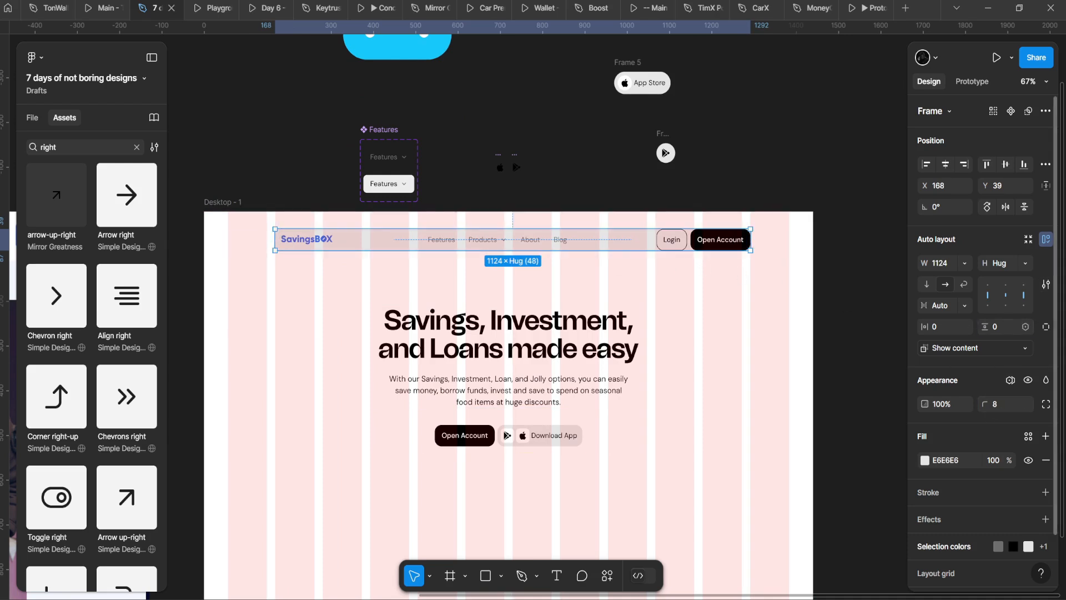
{"action": "left_click_drag", "start_coordinate": [924, 326], "coordinate": [930, 327]}
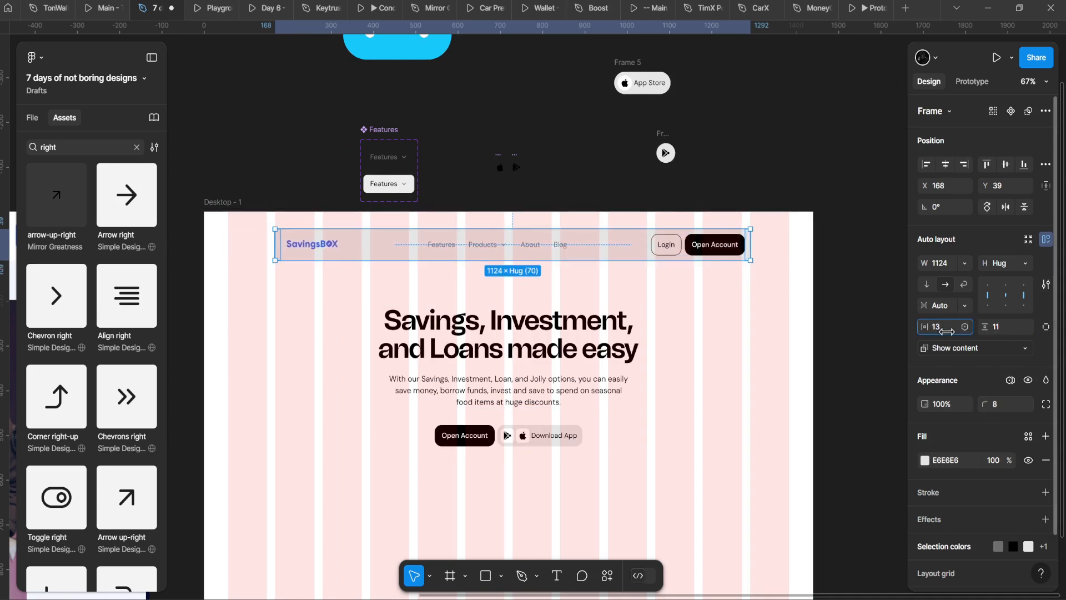
Step: Set the nav bar's vertical padding to 8 and preview the page in the prototype
{"action": "left_click", "coordinate": [664, 283]}
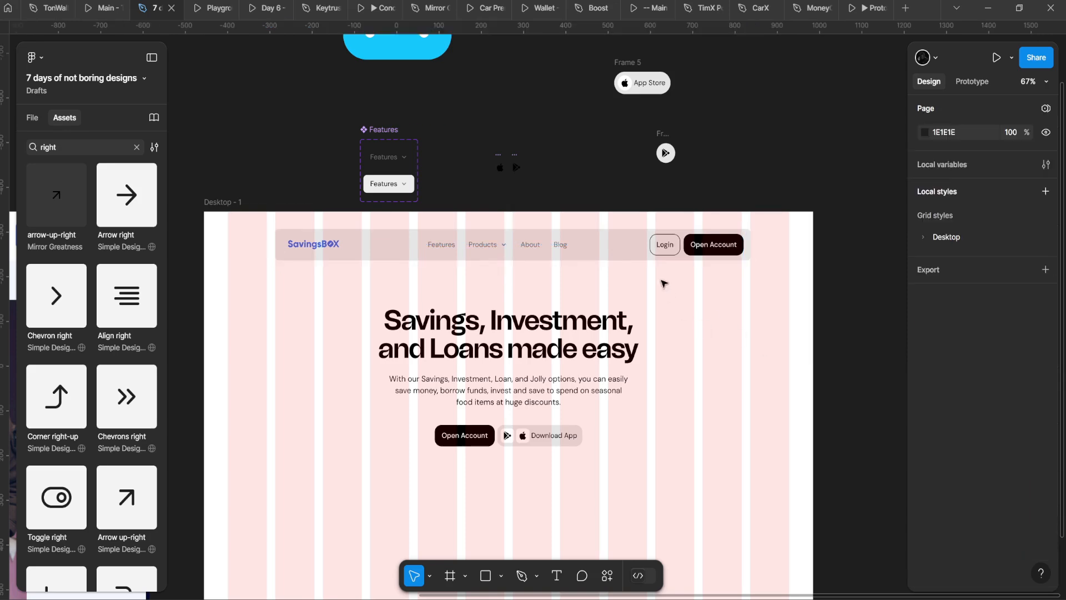
{"action": "left_click", "coordinate": [639, 254]}
{"action": "left_click", "coordinate": [1012, 332]}
{"action": "key", "text": "Return"}
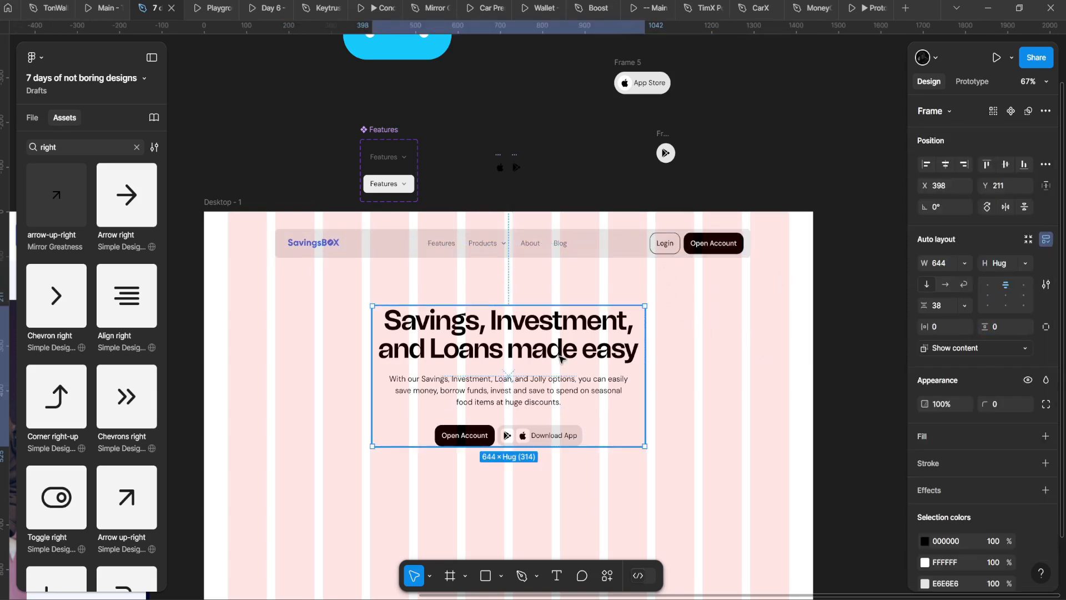
{"action": "key", "text": "shift+2"}
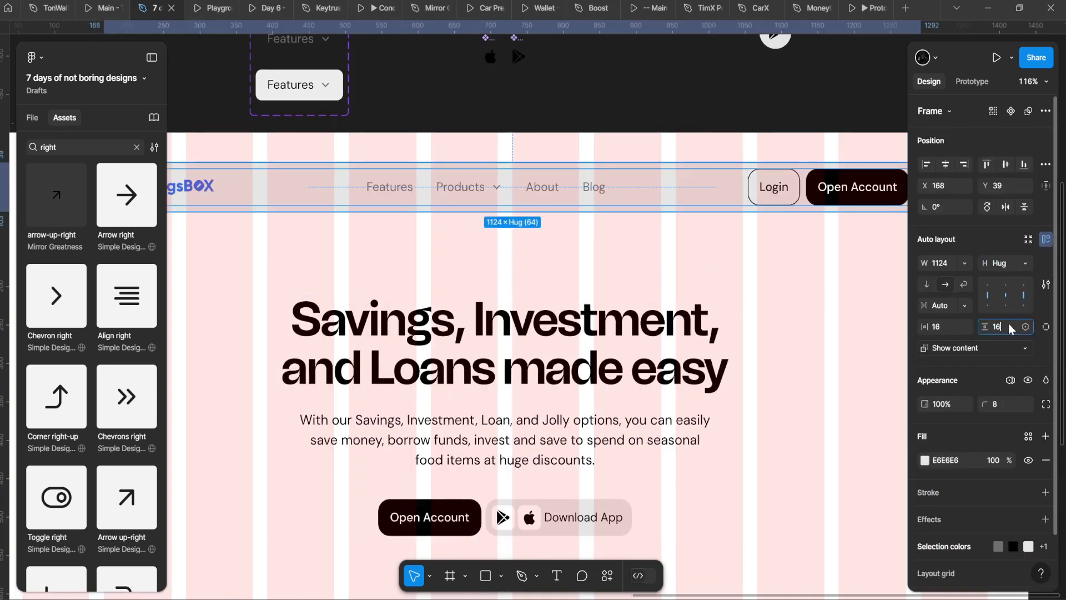
{"action": "left_click", "coordinate": [214, 8]}
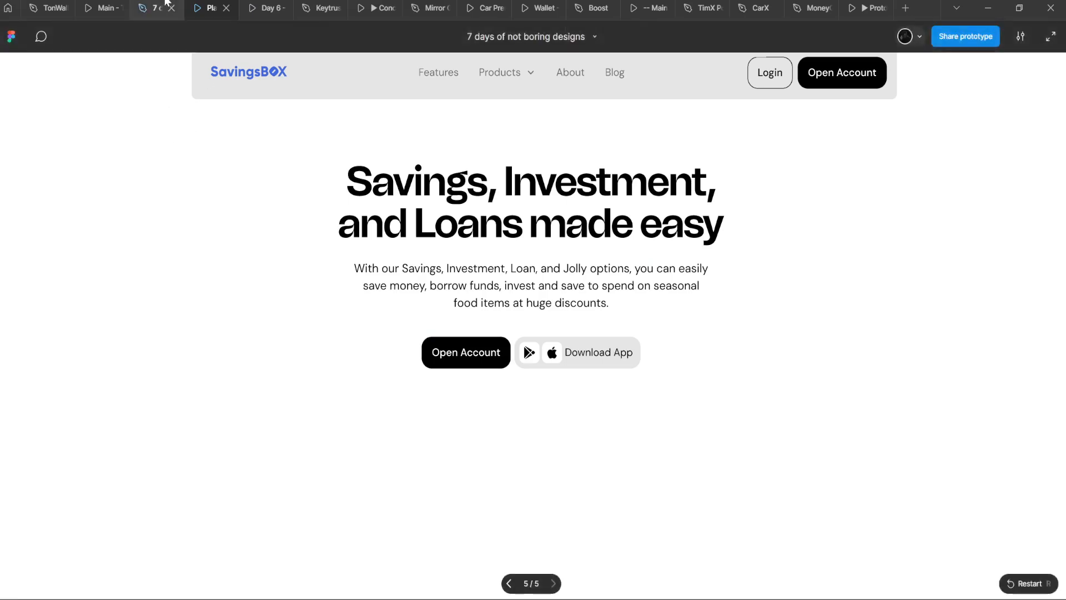
{"action": "left_click", "coordinate": [165, 5]}
Step: Give the nav bar 16 side and 12 vertical padding, and round its corners to 21
{"action": "scroll", "coordinate": [300, 243], "scroll_direction": "down", "scroll_amount": 3}
{"action": "left_click_drag", "start_coordinate": [300, 243], "coordinate": [373, 277]}
{"action": "scroll", "coordinate": [373, 277], "scroll_direction": "up", "scroll_amount": 2}
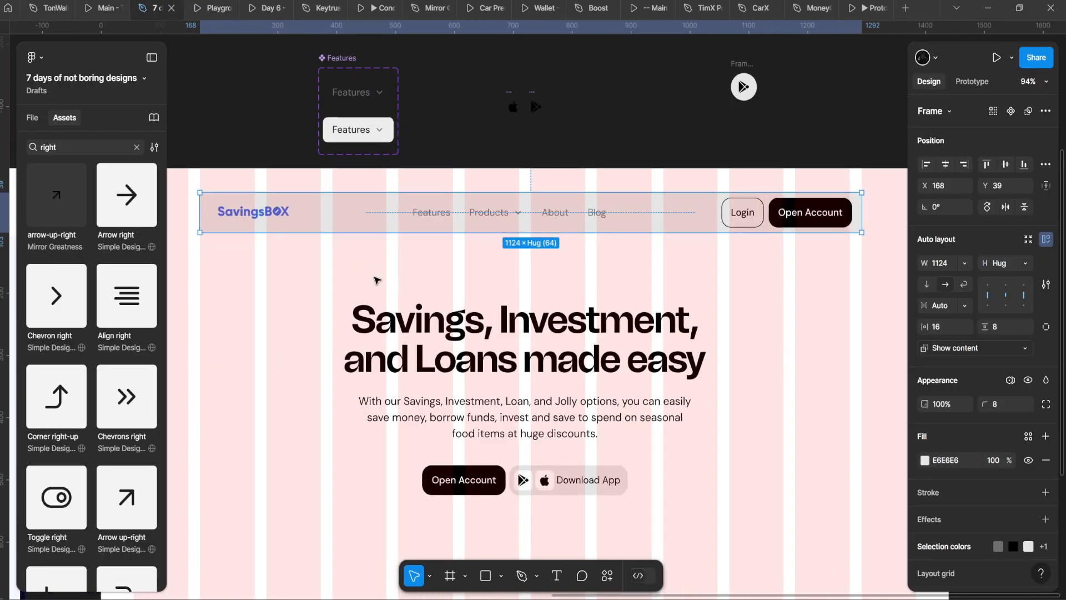
{"action": "left_click", "coordinate": [375, 279]}
{"action": "left_click", "coordinate": [360, 222]}
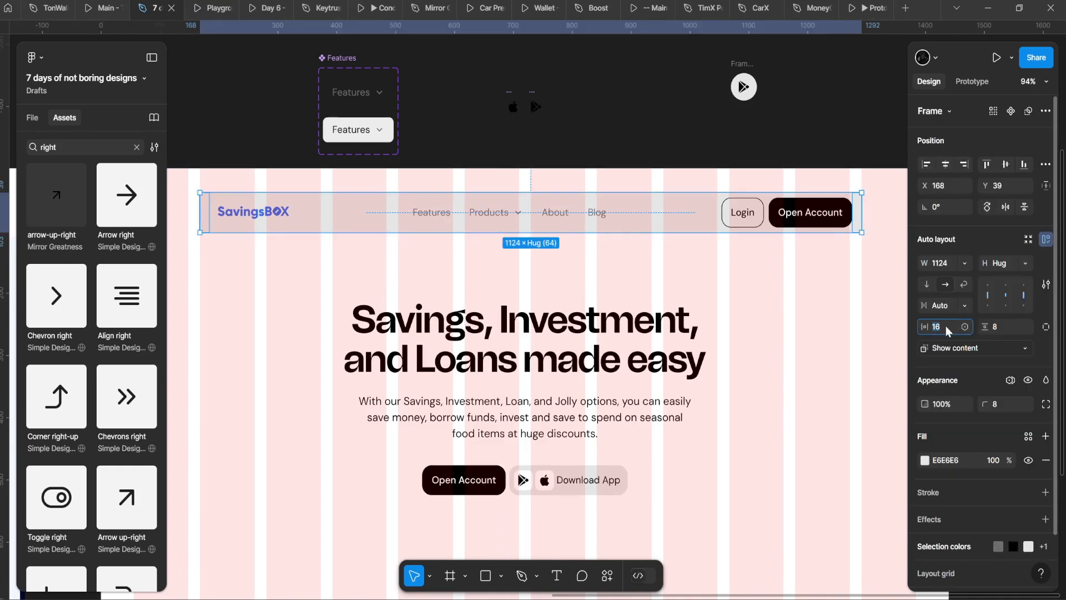
{"action": "key", "text": "Escape"}
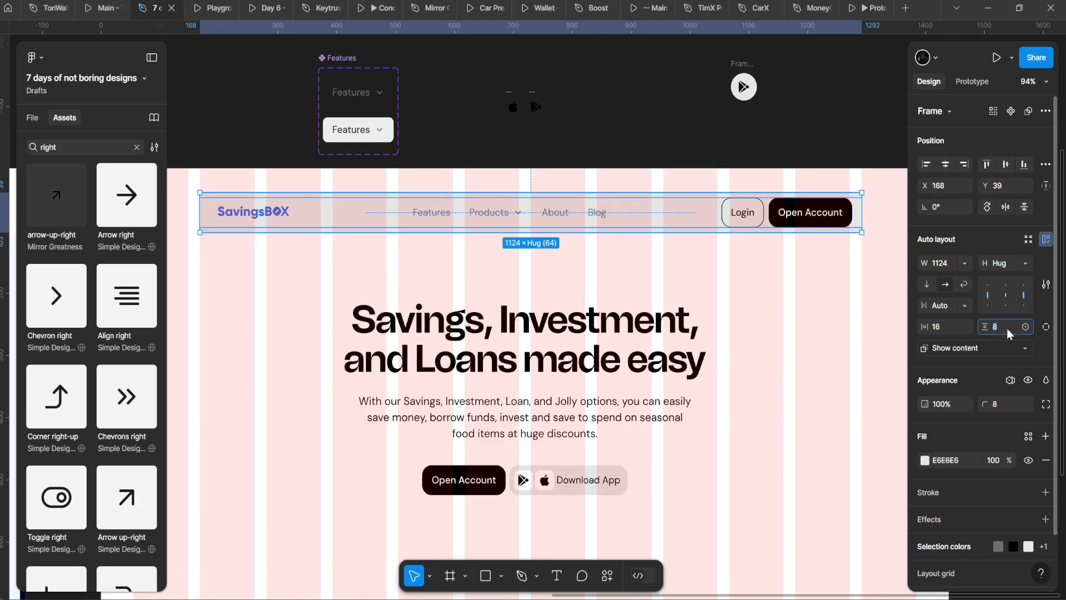
{"action": "type", "text": "12"}
{"action": "key", "text": "Return"}
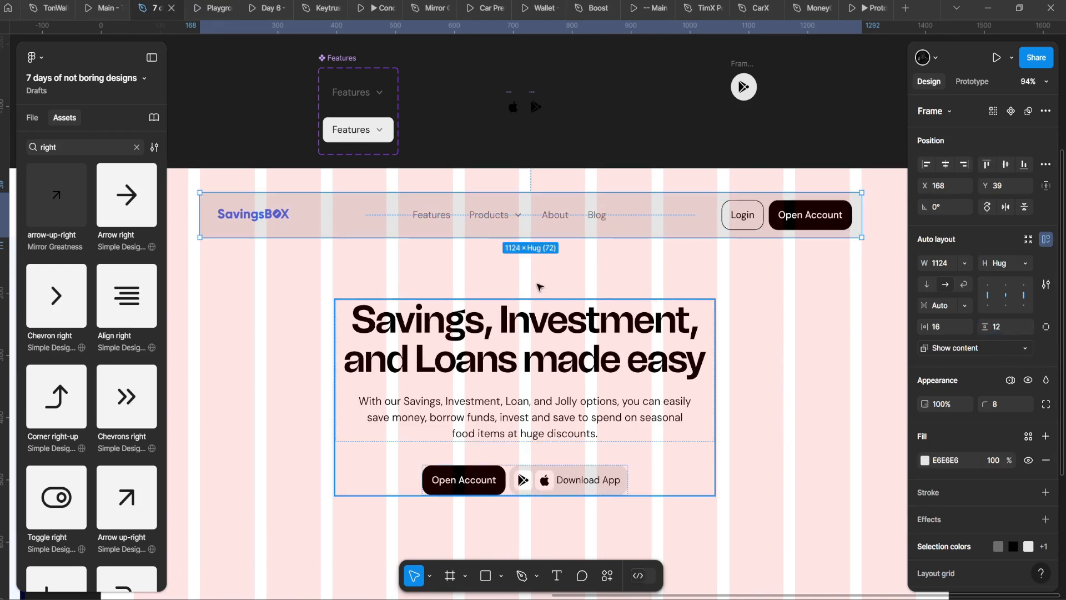
{"action": "left_click", "coordinate": [211, 4]}
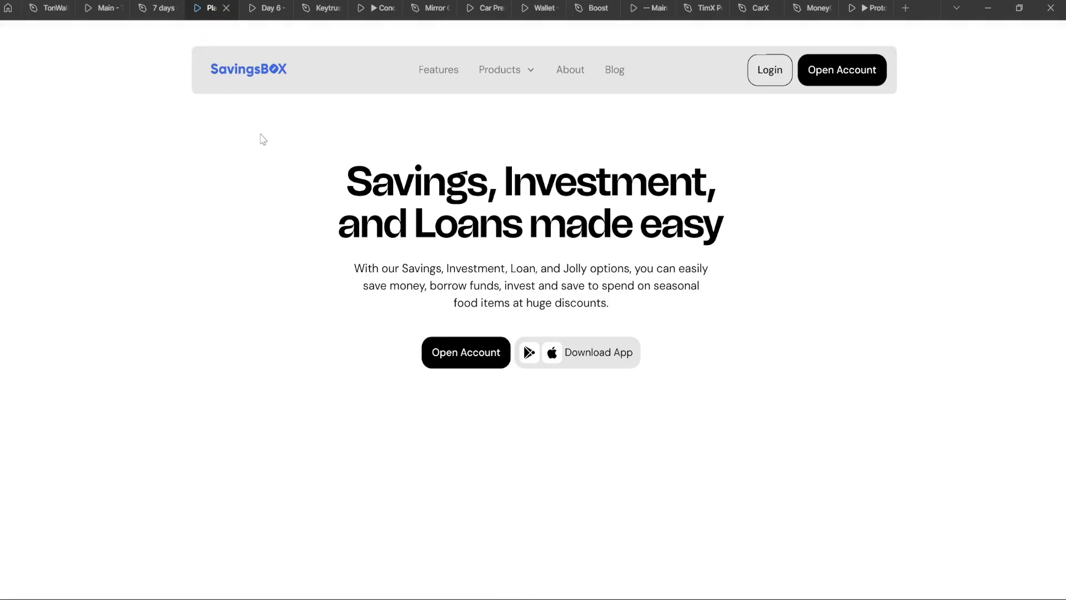
{"action": "left_click", "coordinate": [163, 8]}
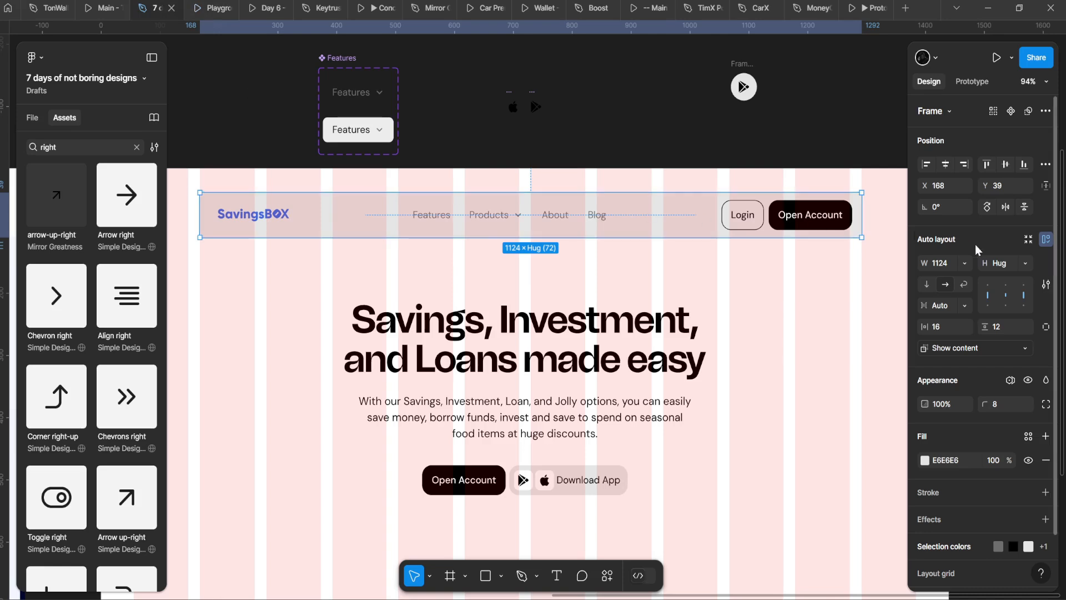
{"action": "left_click_drag", "start_coordinate": [986, 405], "coordinate": [1002, 405]}
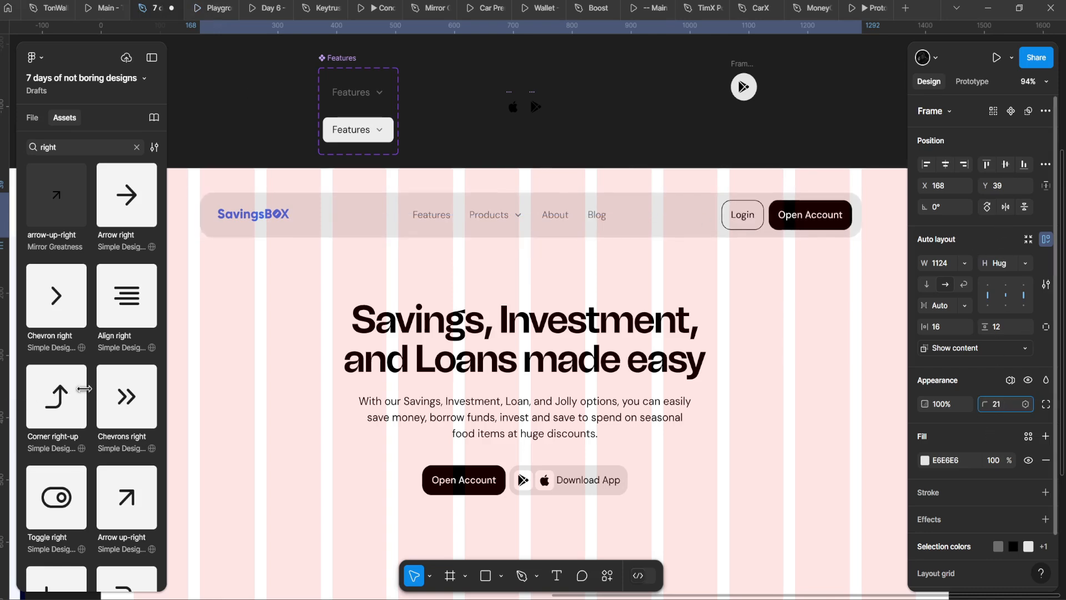
{"action": "left_click_drag", "start_coordinate": [85, 388], "coordinate": [85, 389]}
Step: Check the Login/Open Account group and nav links, then preview the page in the prototype
{"action": "left_click", "coordinate": [805, 186]}
{"action": "double_click", "coordinate": [823, 223]}
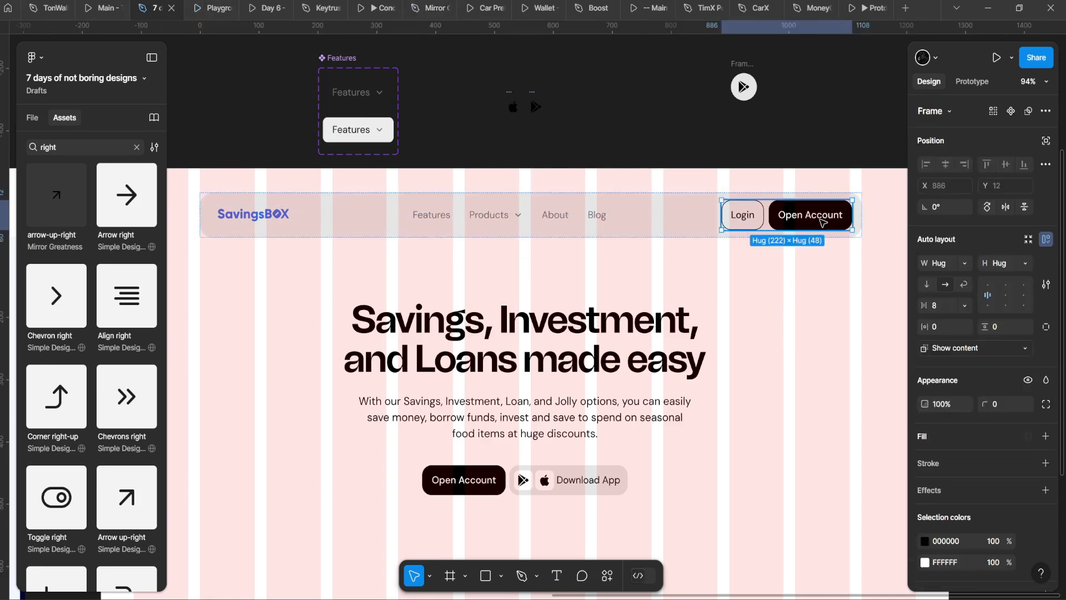
{"action": "double_click", "coordinate": [821, 222]}
{"action": "scroll", "coordinate": [855, 219], "scroll_direction": "up", "scroll_amount": 3}
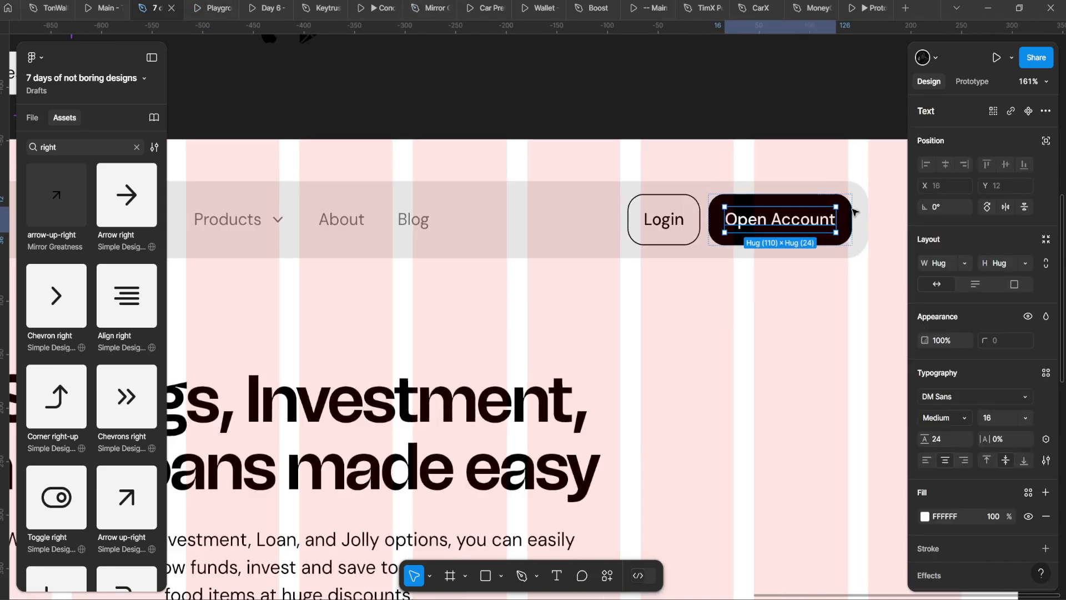
{"action": "left_click", "coordinate": [848, 216]}
{"action": "scroll", "coordinate": [840, 220], "scroll_direction": "down", "scroll_amount": 5}
{"action": "scroll", "coordinate": [633, 217], "scroll_direction": "up", "scroll_amount": 1}
{"action": "left_click", "coordinate": [613, 217]}
{"action": "left_click", "coordinate": [214, 8]}
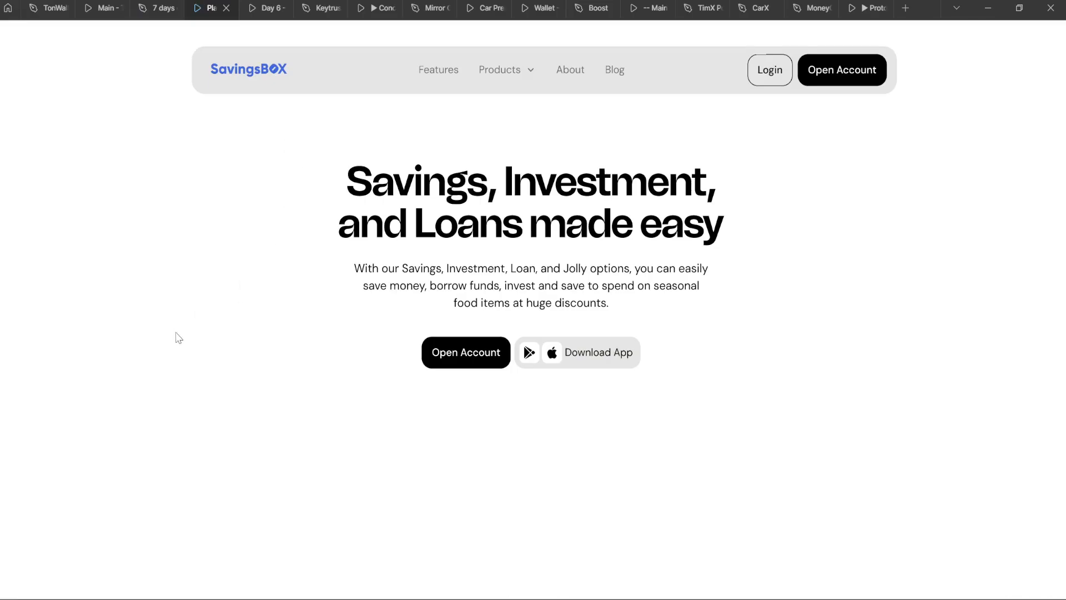
{"action": "left_click", "coordinate": [158, 8]}
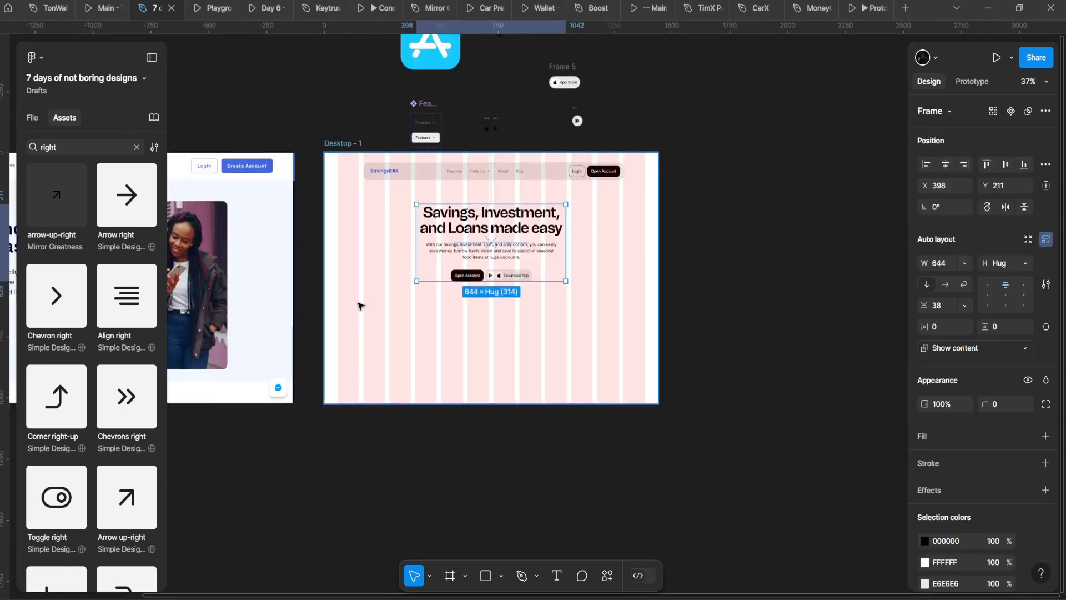
Step: Select the large screenshot beside Desktop-1
{"action": "scroll", "coordinate": [361, 306], "scroll_direction": "left", "scroll_amount": 3}
{"action": "scroll", "coordinate": [389, 342], "scroll_direction": "up", "scroll_amount": 2}
{"action": "left_click", "coordinate": [299, 185]}
{"action": "scroll", "coordinate": [298, 184], "scroll_direction": "down", "scroll_amount": 3}
{"action": "scroll", "coordinate": [299, 185], "scroll_direction": "up", "scroll_amount": 2}
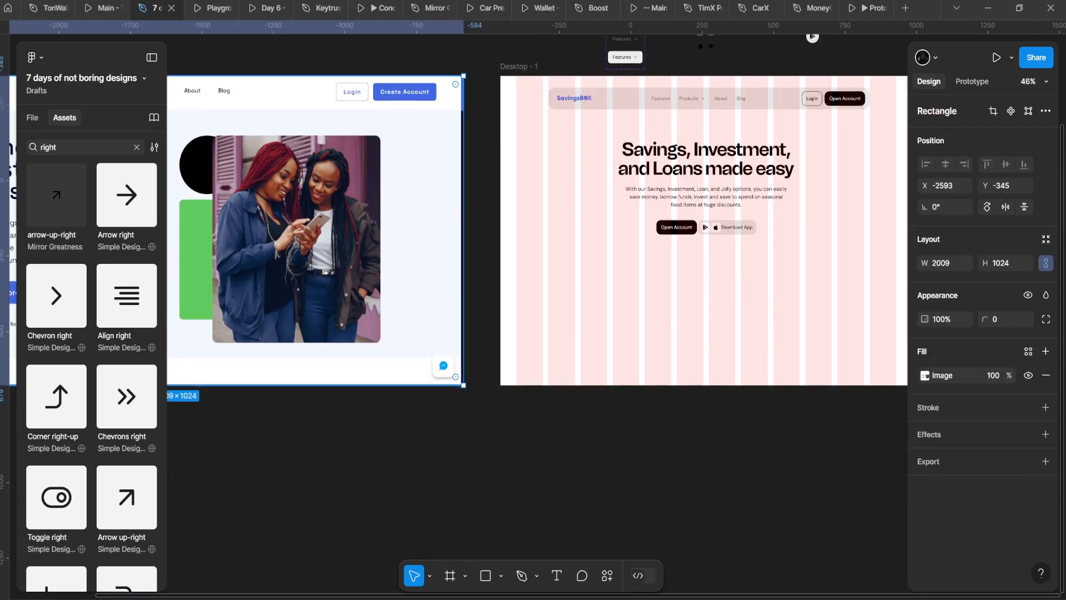
Step: Paste the photo of two women and move it over Desktop-1
{"action": "left_click", "coordinate": [602, 259]}
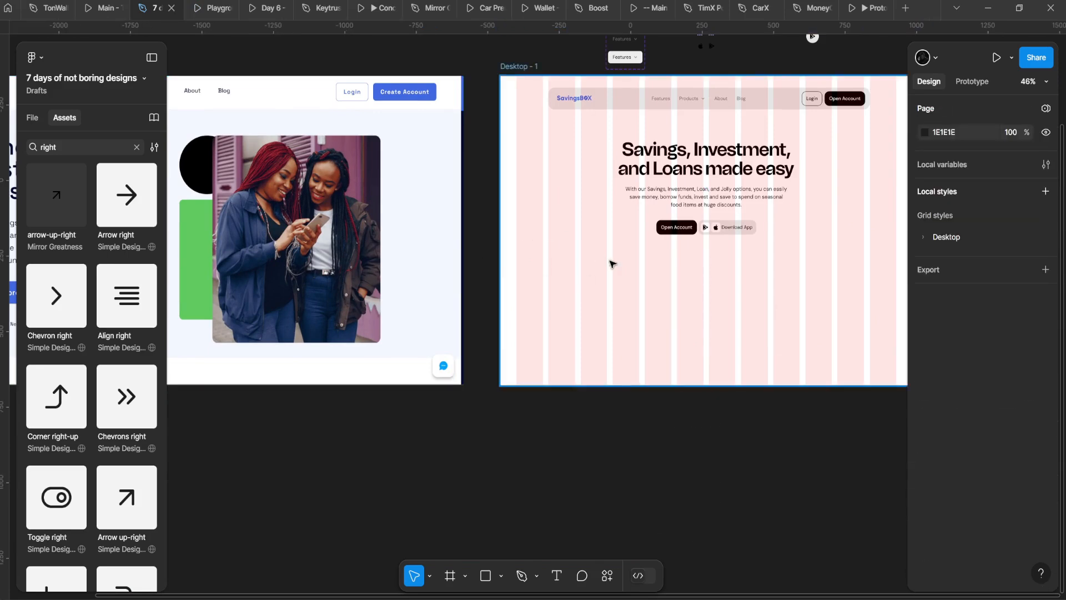
{"action": "key", "text": "ctrl+v"}
{"action": "scroll", "coordinate": [608, 262], "scroll_direction": "right", "scroll_amount": 1}
{"action": "left_click_drag", "start_coordinate": [464, 279], "coordinate": [559, 320]}
{"action": "scroll", "coordinate": [559, 320], "scroll_direction": "up", "scroll_amount": 3}
{"action": "left_click_drag", "start_coordinate": [654, 328], "coordinate": [634, 362]}
{"action": "right_click", "coordinate": [675, 333]}
{"action": "left_click", "coordinate": [586, 306]}
{"action": "key", "text": "Escape"}
{"action": "left_click", "coordinate": [537, 378]}
Step: Place the photo inside Desktop-1, sized 428×499 at X 168, below the hero
{"action": "key", "text": "ctrl+x"}
{"action": "right_click", "coordinate": [525, 317]}
{"action": "left_click", "coordinate": [477, 300]}
{"action": "key", "text": "ctrl+v"}
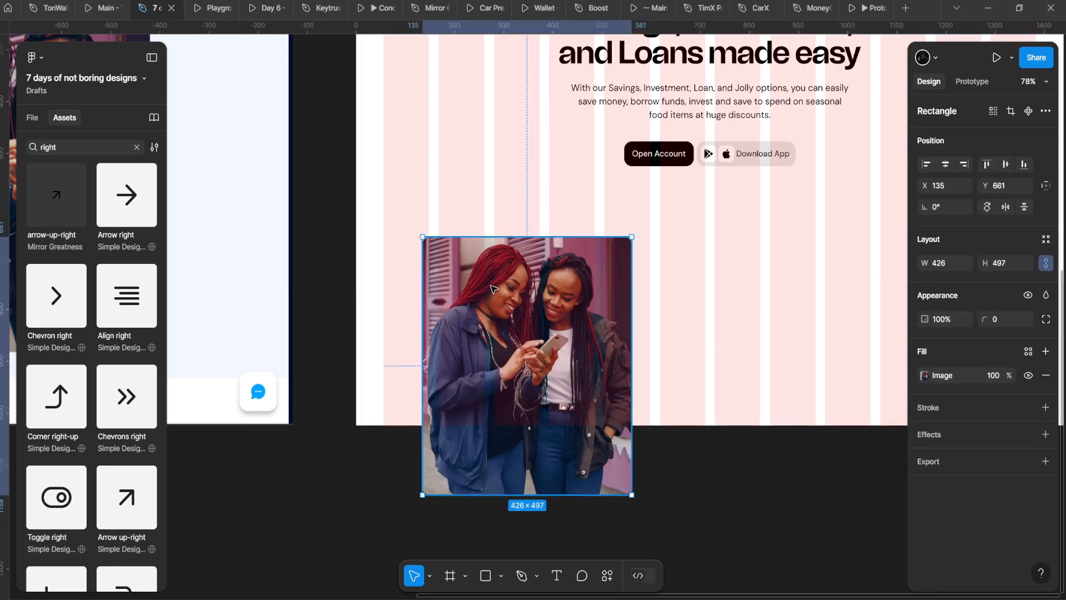
{"action": "left_click_drag", "start_coordinate": [494, 290], "coordinate": [504, 290]}
{"action": "left_click_drag", "start_coordinate": [646, 365], "coordinate": [638, 364]}
{"action": "left_click_drag", "start_coordinate": [567, 344], "coordinate": [565, 324]}
{"action": "left_click_drag", "start_coordinate": [631, 310], "coordinate": [650, 312]}
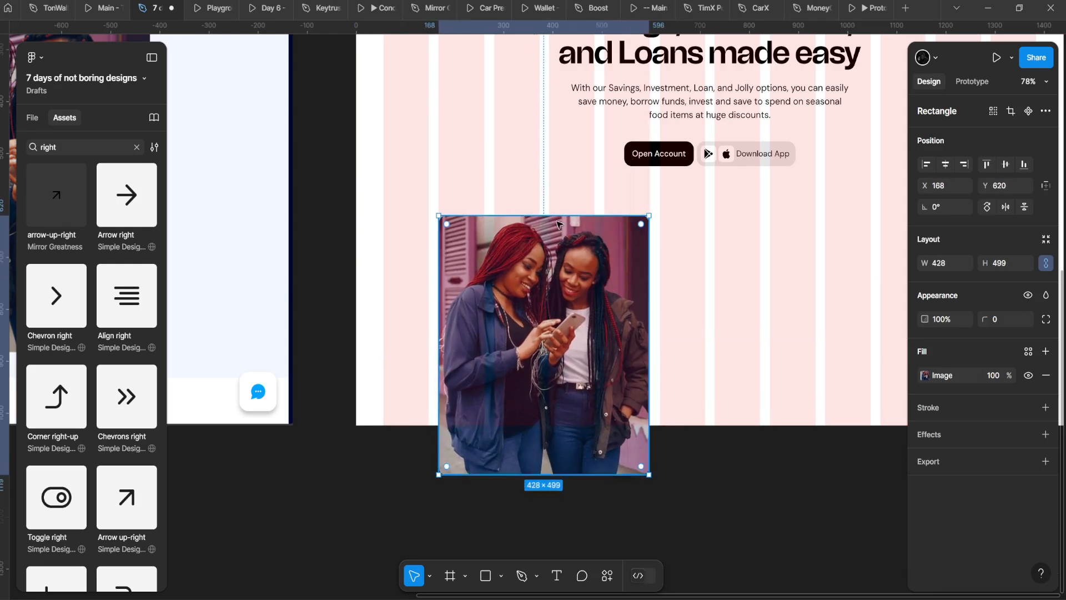
{"action": "left_click_drag", "start_coordinate": [559, 225], "coordinate": [559, 228]}
Step: Turn on Clip content for the Desktop-1 frame
{"action": "scroll", "coordinate": [532, 314], "scroll_direction": "down", "scroll_amount": 1}
{"action": "right_click", "coordinate": [617, 267]}
{"action": "left_click", "coordinate": [542, 214]}
{"action": "left_click", "coordinate": [528, 211]}
{"action": "right_click", "coordinate": [523, 208]}
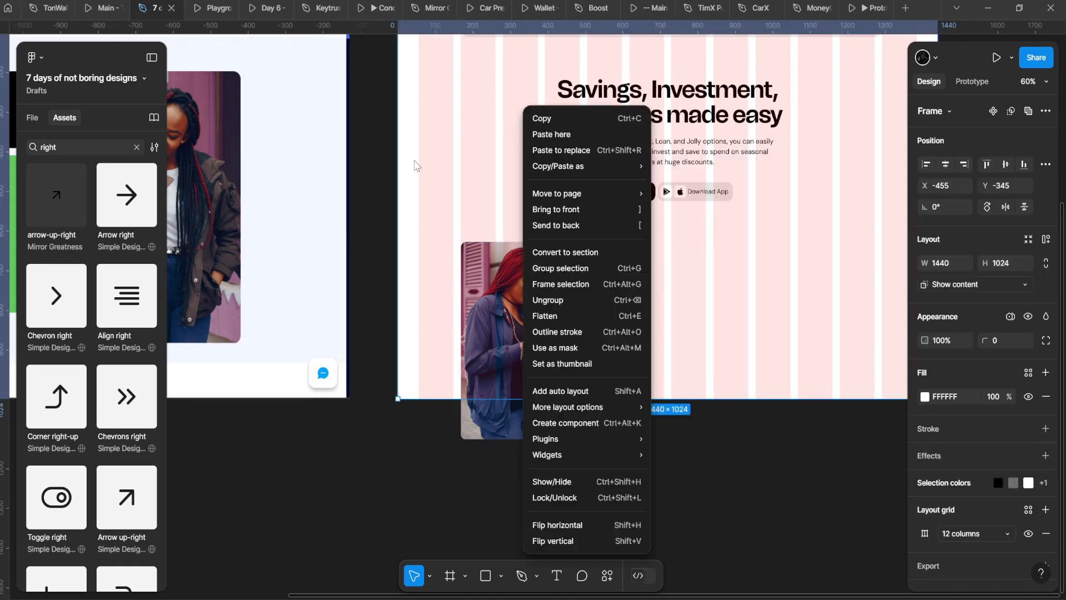
{"action": "left_click", "coordinate": [416, 165]}
{"action": "left_click", "coordinate": [966, 287]}
{"action": "left_click", "coordinate": [961, 268]}
Step: Duplicate the photo twice, scale all three to 381 high, and center them
{"action": "left_click_drag", "start_coordinate": [826, 268], "coordinate": [704, 282]}
{"action": "left_click", "coordinate": [397, 320]}
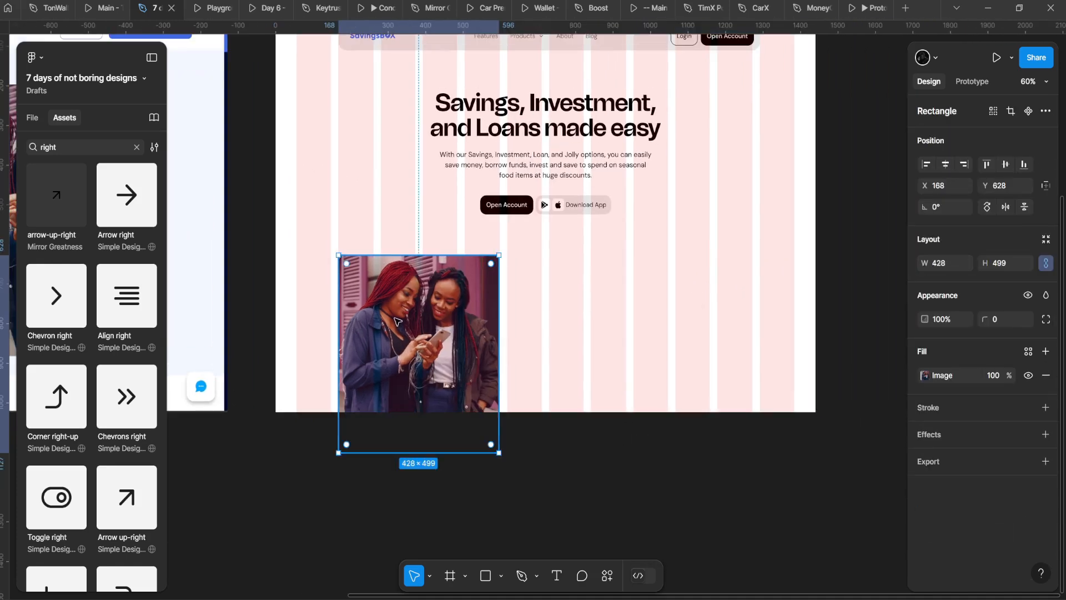
{"action": "left_click_drag", "start_coordinate": [396, 320], "coordinate": [565, 322]}
{"action": "key", "text": "ctrl+d"}
{"action": "left_click", "coordinate": [583, 335], "text": "shift"}
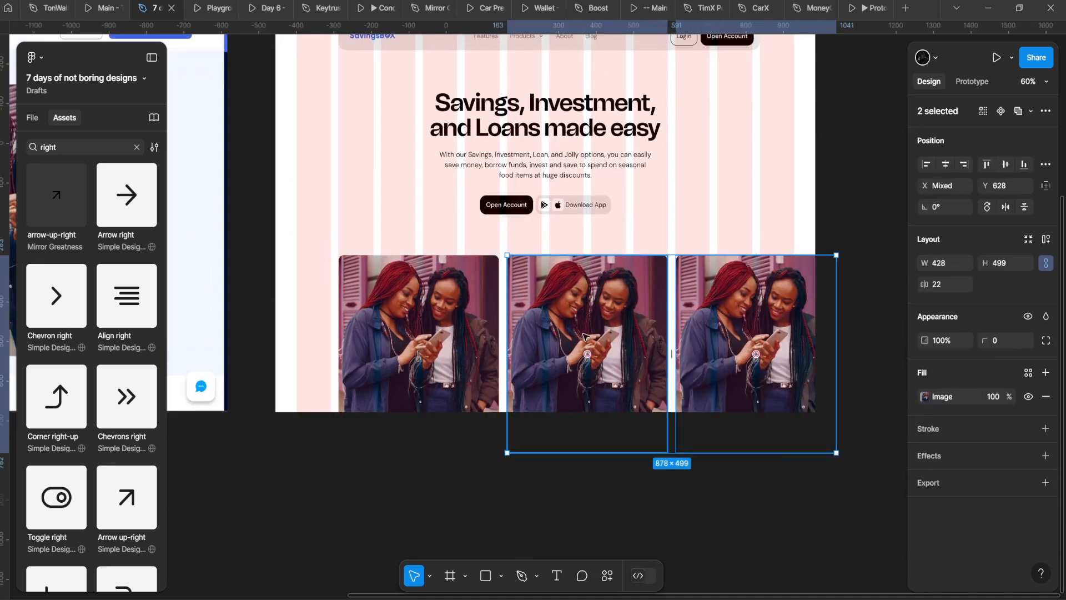
{"action": "left_click", "coordinate": [478, 323], "text": "shift"}
{"action": "scroll", "coordinate": [508, 321], "scroll_direction": "right", "scroll_amount": 1}
{"action": "left_click_drag", "start_coordinate": [800, 334], "coordinate": [740, 334]}
{"action": "left_click_drag", "start_coordinate": [657, 325], "coordinate": [615, 339]}
Step: Preview the photo row and move all three photos lower in the page
{"action": "left_click", "coordinate": [208, 8]}
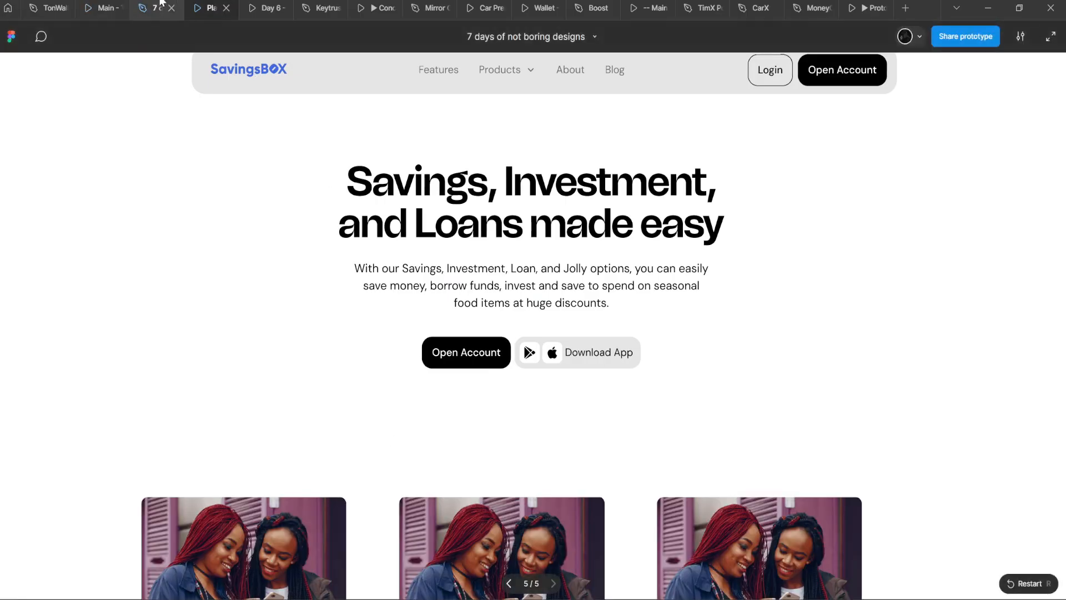
{"action": "key", "text": "ctrl+shift+Tab"}
{"action": "left_click_drag", "start_coordinate": [573, 357], "coordinate": [567, 348]}
{"action": "right_click", "coordinate": [681, 107]}
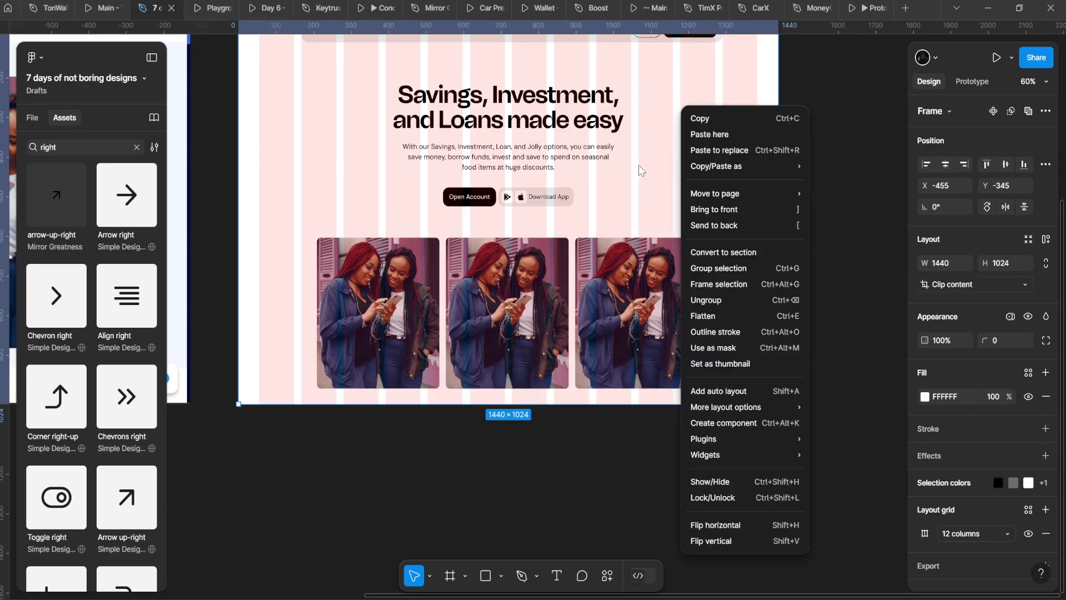
{"action": "left_click_drag", "start_coordinate": [521, 175], "coordinate": [507, 334]}
{"action": "left_click", "coordinate": [224, 7]}
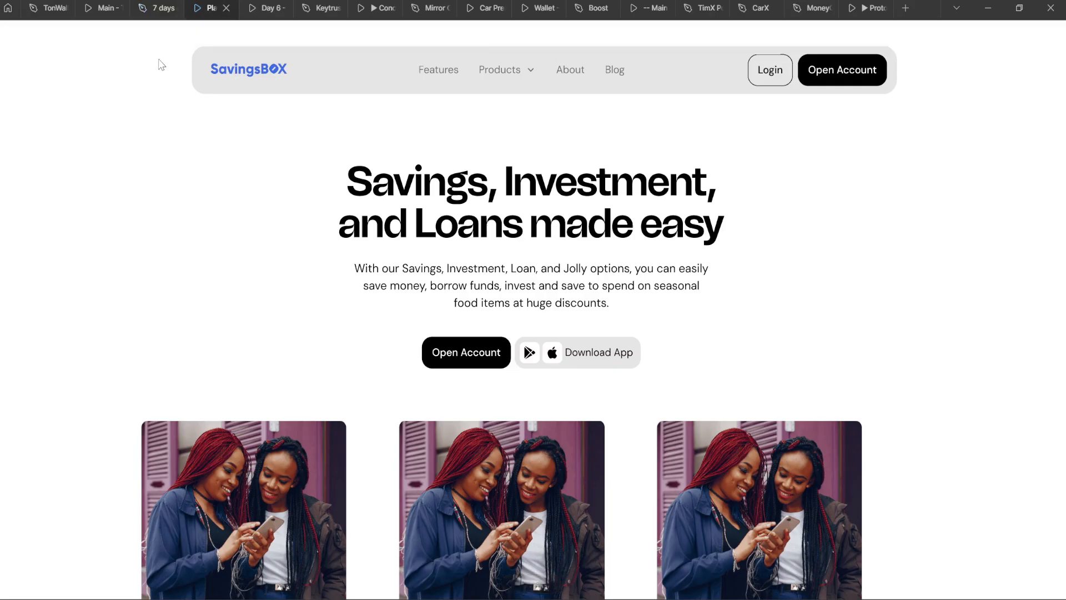
{"action": "left_click", "coordinate": [158, 8]}
{"action": "left_click", "coordinate": [416, 442]}
{"action": "left_click", "coordinate": [489, 441], "text": "shift"}
{"action": "left_click", "coordinate": [581, 439], "text": "shift"}
{"action": "left_click_drag", "start_coordinate": [528, 439], "coordinate": [527, 468]}
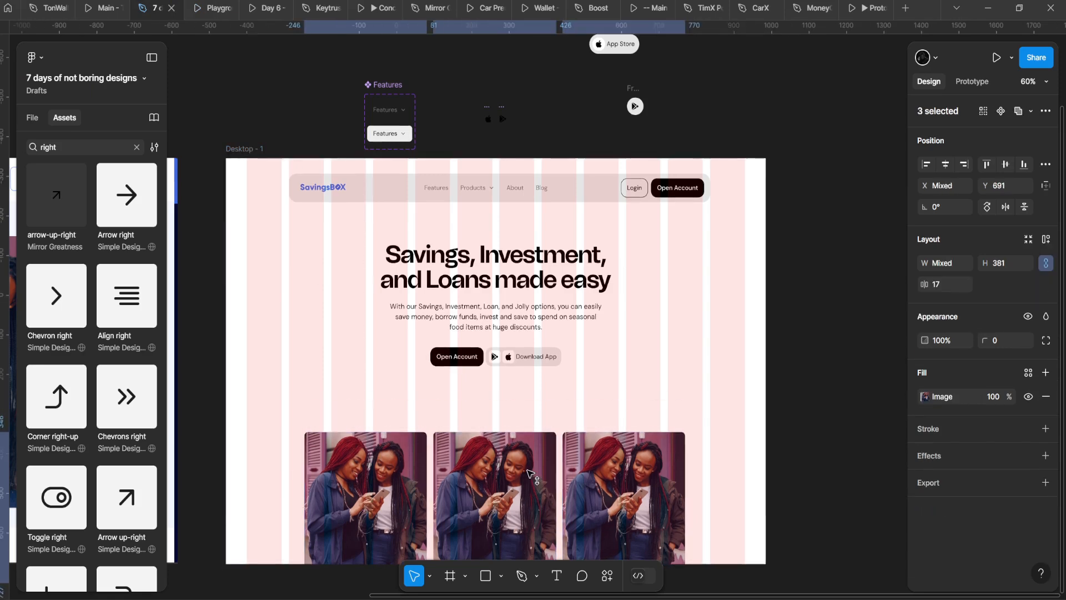
{"action": "scroll", "coordinate": [268, 214], "scroll_direction": "down", "scroll_amount": 5}
Step: Preview the hero in the prototype, then select the first photo
{"action": "left_click", "coordinate": [217, 8]}
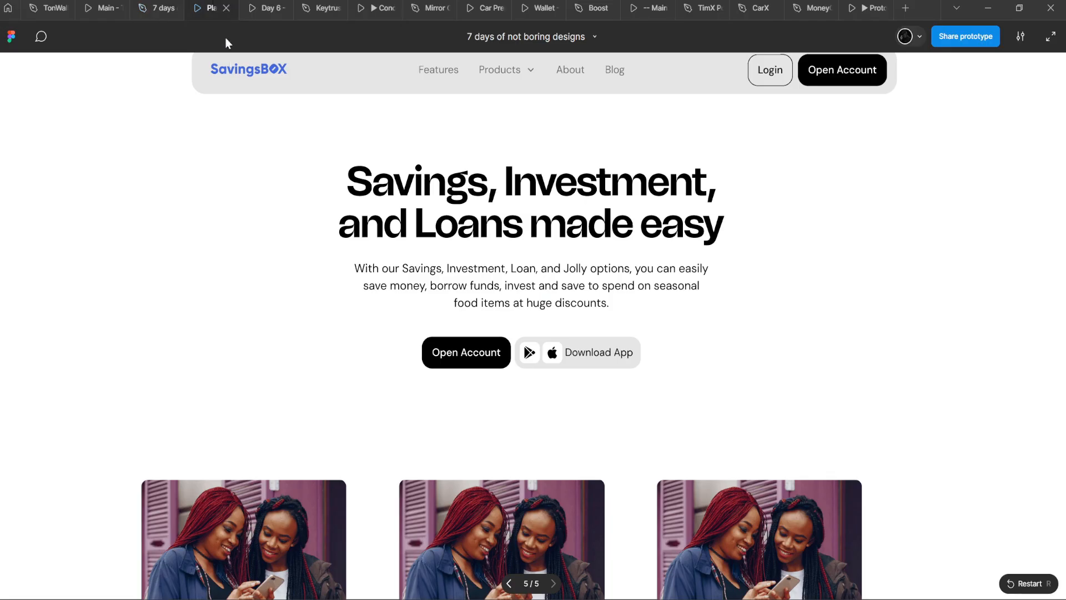
{"action": "scroll", "coordinate": [276, 295], "scroll_direction": "down", "scroll_amount": 3}
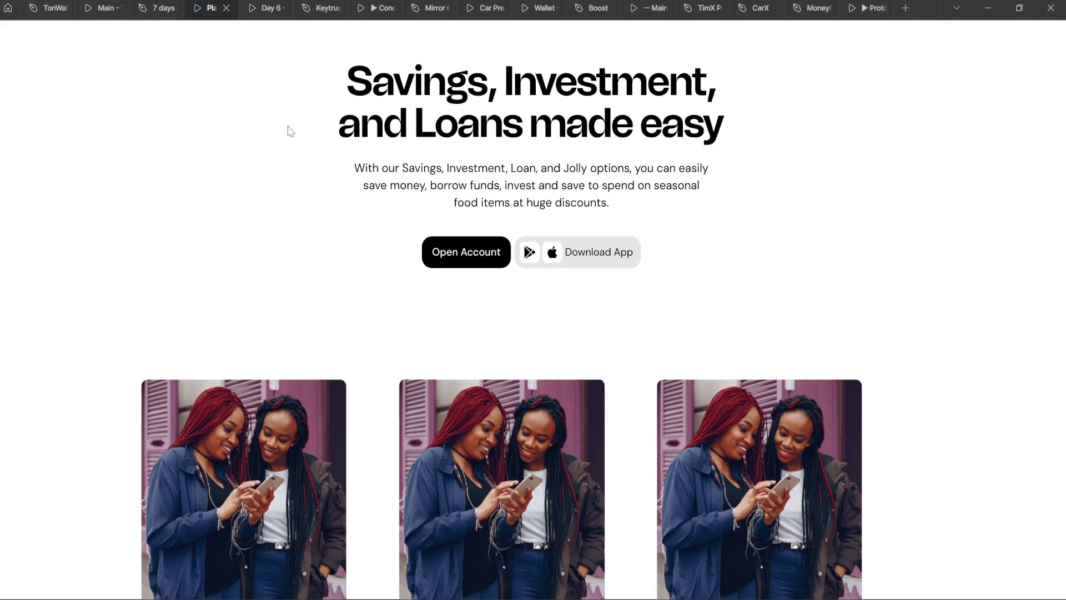
{"action": "scroll", "coordinate": [300, 345], "scroll_direction": "up", "scroll_amount": 3}
{"action": "left_click", "coordinate": [156, 7]}
{"action": "scroll", "coordinate": [337, 338], "scroll_direction": "up", "scroll_amount": 1}
{"action": "left_click", "coordinate": [356, 343]}
{"action": "scroll", "coordinate": [427, 347], "scroll_direction": "up", "scroll_amount": 1}
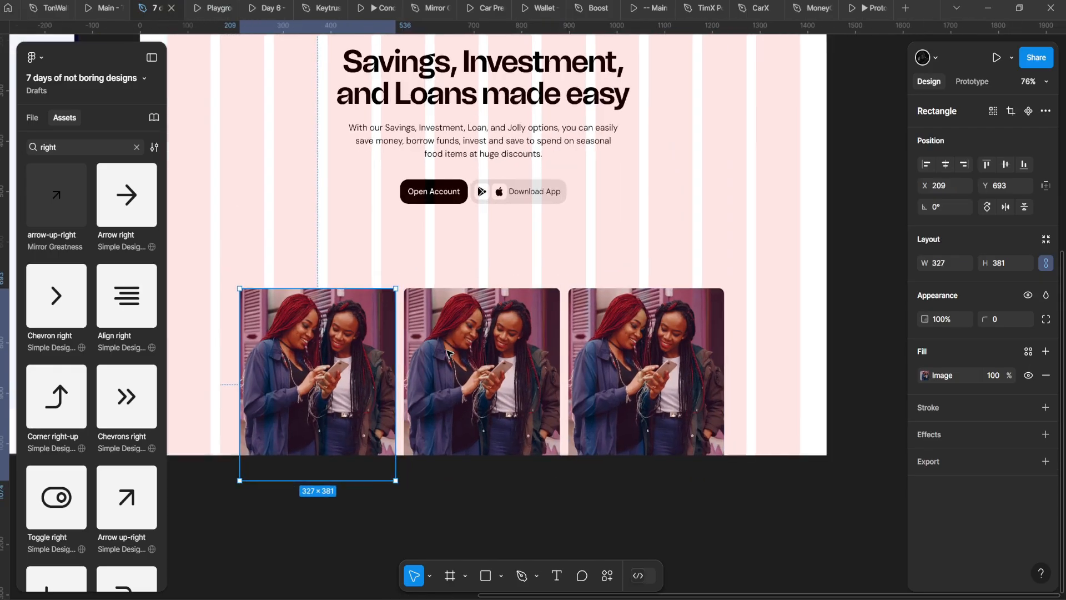
{"action": "left_click", "coordinate": [449, 353]}
{"action": "left_click", "coordinate": [356, 364]}
{"action": "left_click", "coordinate": [617, 383]}
{"action": "scroll", "coordinate": [617, 389], "scroll_direction": "left", "scroll_amount": 2}
{"action": "scroll", "coordinate": [616, 389], "scroll_direction": "up", "scroll_amount": 2}
{"action": "left_click", "coordinate": [437, 410]}
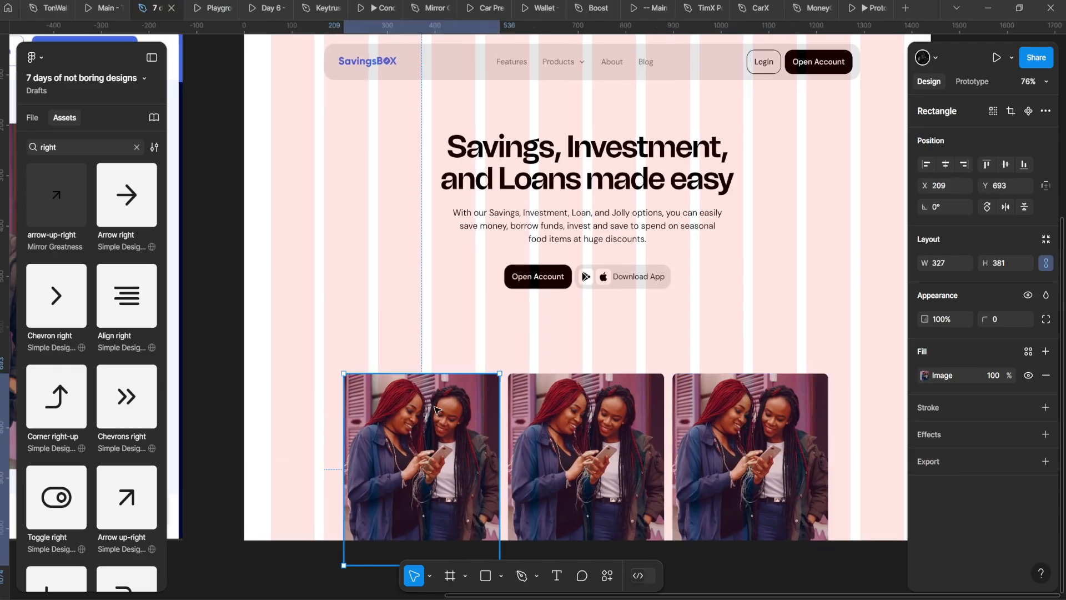
Step: Scale the first photo to 213×248, move it beside the buttons, and tilt it about 30°
{"action": "scroll", "coordinate": [457, 344], "scroll_direction": "down", "scroll_amount": 1}
{"action": "scroll", "coordinate": [457, 344], "scroll_direction": "right", "scroll_amount": 1}
{"action": "left_click_drag", "start_coordinate": [482, 368], "coordinate": [440, 347]}
{"action": "key", "text": "ctrl+z"}
{"action": "left_click_drag", "start_coordinate": [424, 422], "coordinate": [403, 326]}
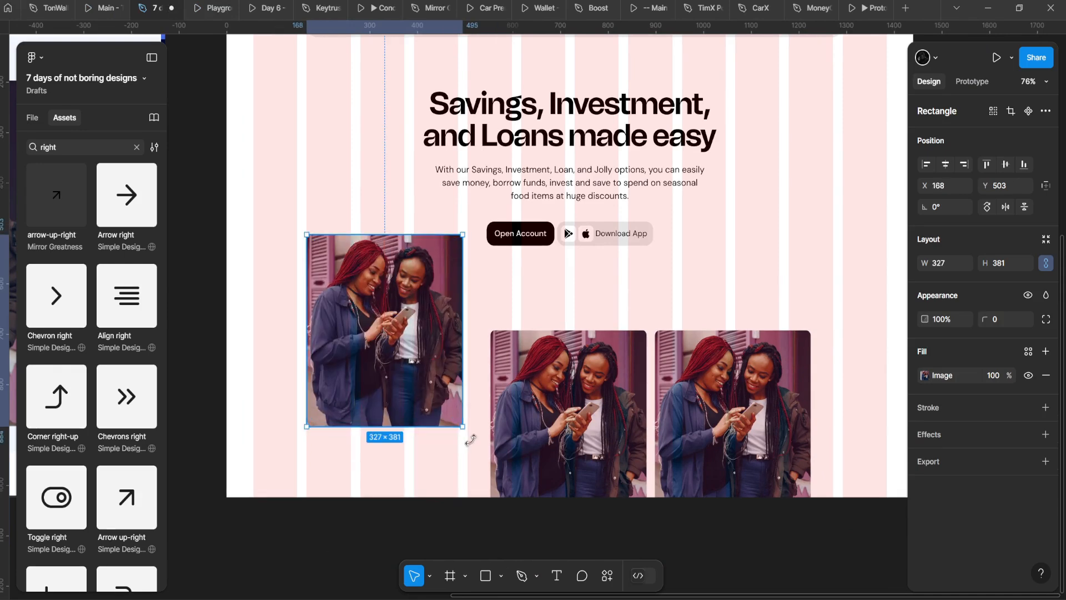
{"action": "left_click_drag", "start_coordinate": [461, 428], "coordinate": [445, 329]}
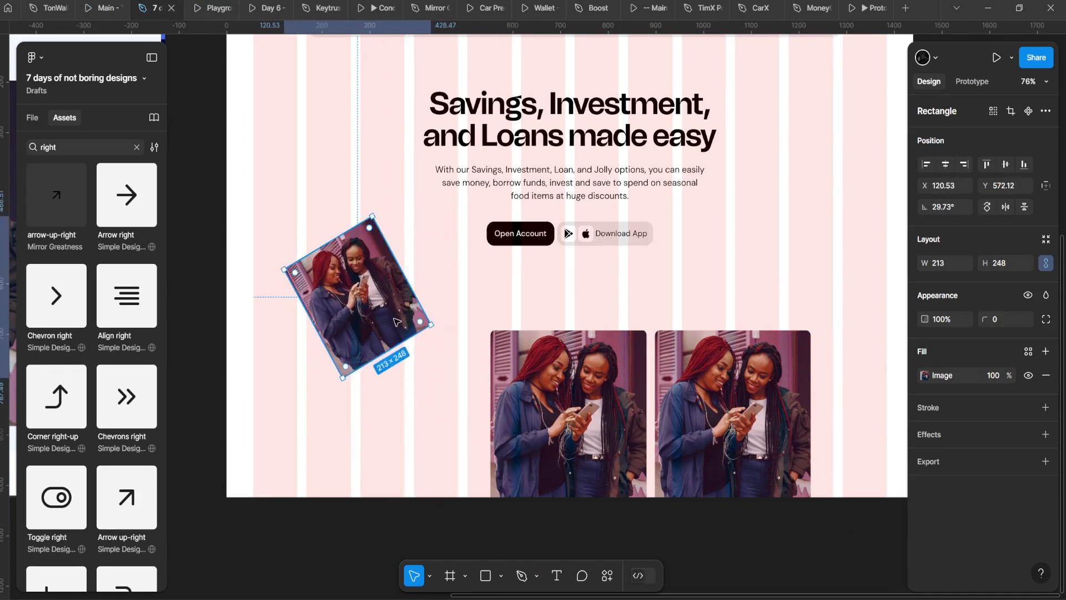
{"action": "left_click_drag", "start_coordinate": [378, 309], "coordinate": [362, 280]}
Step: Preview the tilted photo in the prototype
{"action": "left_click", "coordinate": [209, 7]}
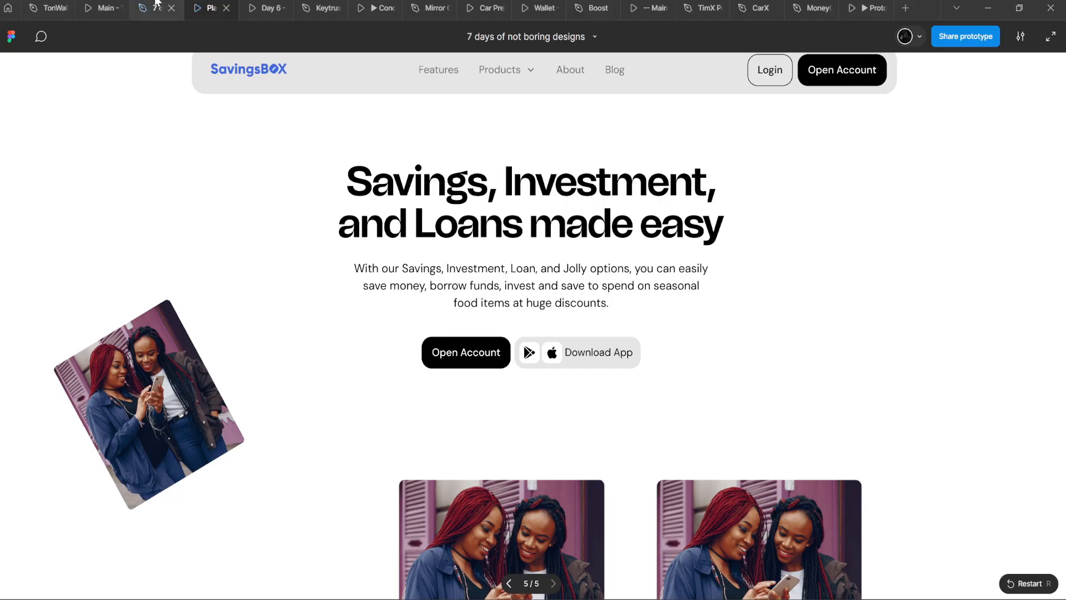
{"action": "left_click", "coordinate": [156, 2]}
{"action": "scroll", "coordinate": [465, 308], "scroll_direction": "up", "scroll_amount": 6}
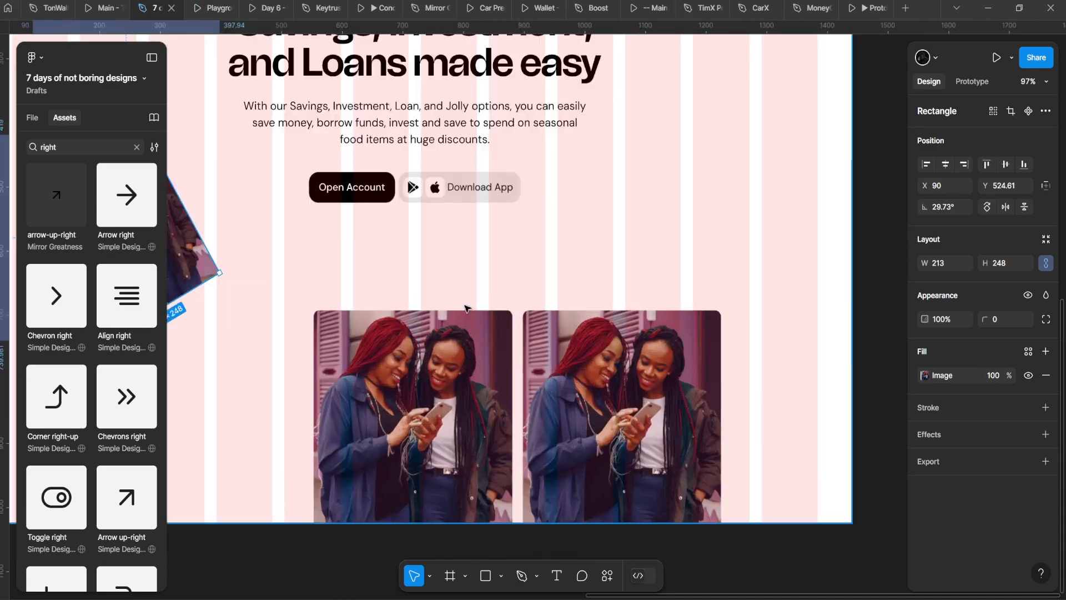
{"action": "scroll", "coordinate": [465, 308], "scroll_direction": "down", "scroll_amount": 3}
{"action": "left_click", "coordinate": [536, 355]}
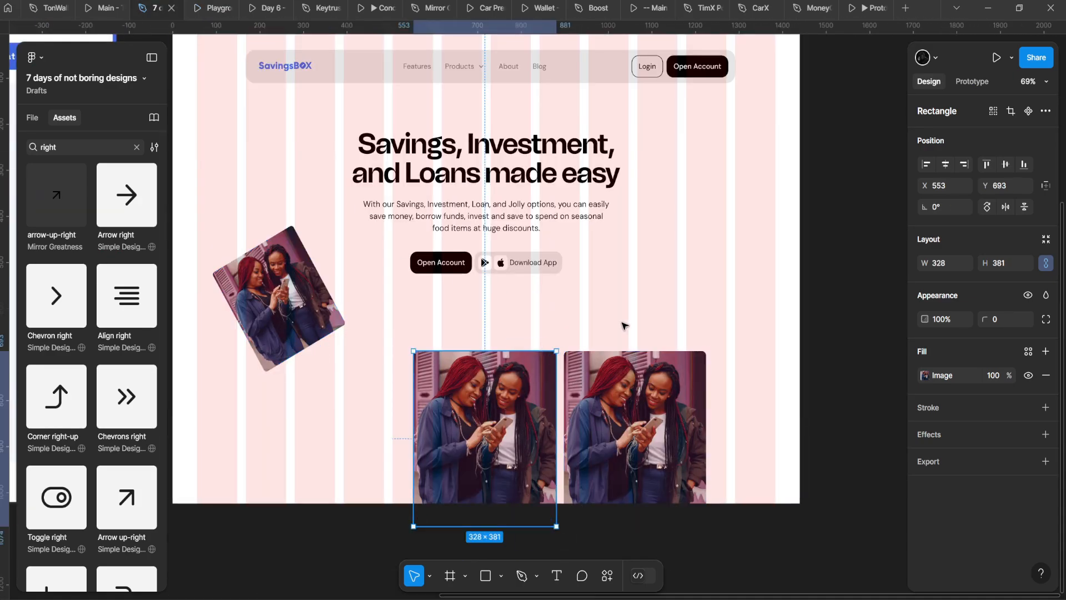
{"action": "left_click_drag", "start_coordinate": [608, 330], "coordinate": [634, 352]}
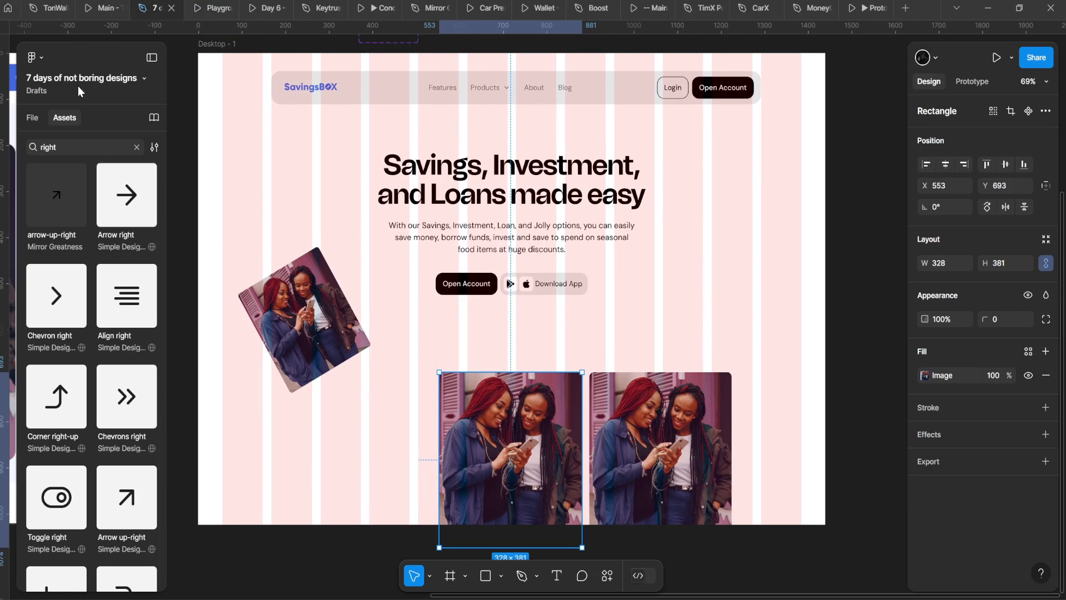
{"action": "left_click_drag", "start_coordinate": [906, 169], "coordinate": [871, 217]}
{"action": "left_click", "coordinate": [655, 271]}
Step: Move the other two photos off Desktop-1 onto the canvas below it
{"action": "left_click_drag", "start_coordinate": [628, 302], "coordinate": [632, 244]}
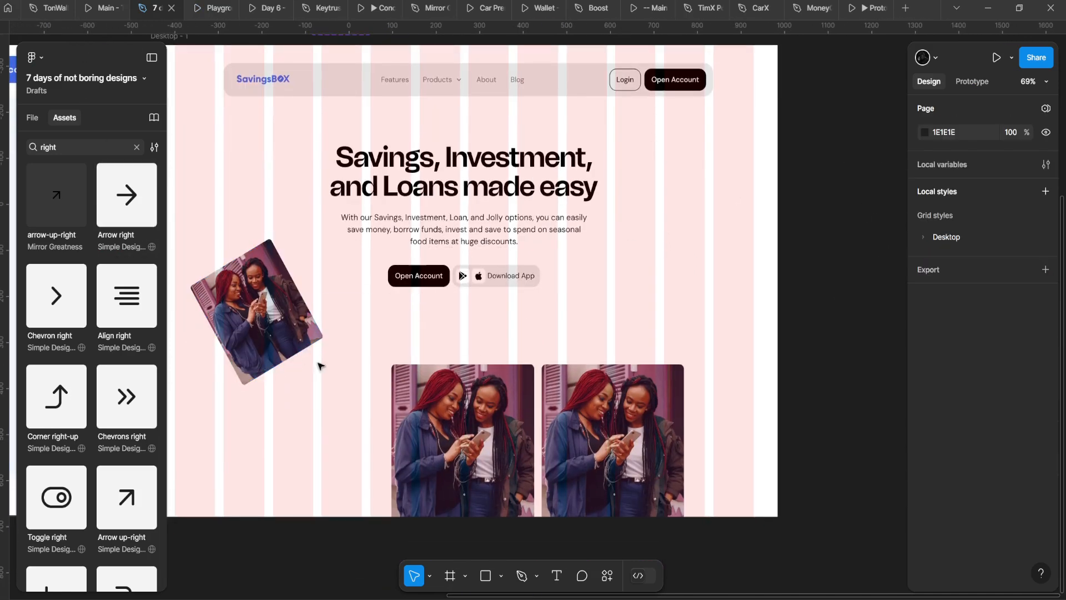
{"action": "left_click", "coordinate": [472, 435]}
{"action": "left_click", "coordinate": [565, 457], "text": "shift"}
{"action": "left_click_drag", "start_coordinate": [565, 456], "coordinate": [516, 590]}
{"action": "left_click_drag", "start_coordinate": [514, 366], "coordinate": [525, 289]}
{"action": "scroll", "coordinate": [526, 289], "scroll_direction": "down", "scroll_amount": 1}
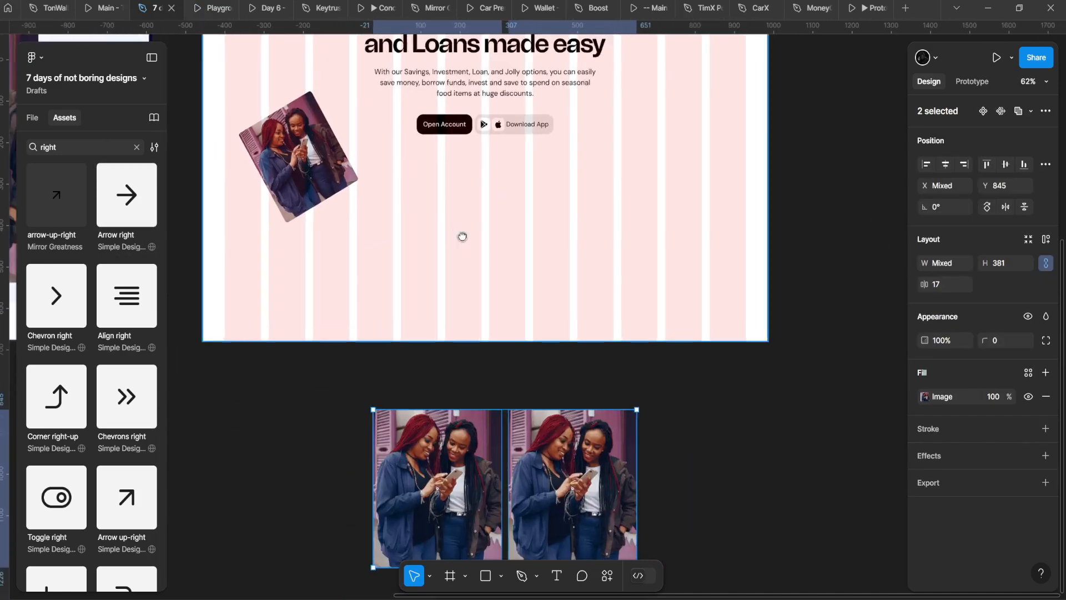
{"action": "left_click_drag", "start_coordinate": [461, 235], "coordinate": [631, 357]}
{"action": "scroll", "coordinate": [444, 311], "scroll_direction": "down", "scroll_amount": 3}
{"action": "left_click_drag", "start_coordinate": [401, 301], "coordinate": [388, 310]}
{"action": "scroll", "coordinate": [407, 301], "scroll_direction": "up", "scroll_amount": 4}
{"action": "left_click_drag", "start_coordinate": [622, 267], "coordinate": [452, 271]}
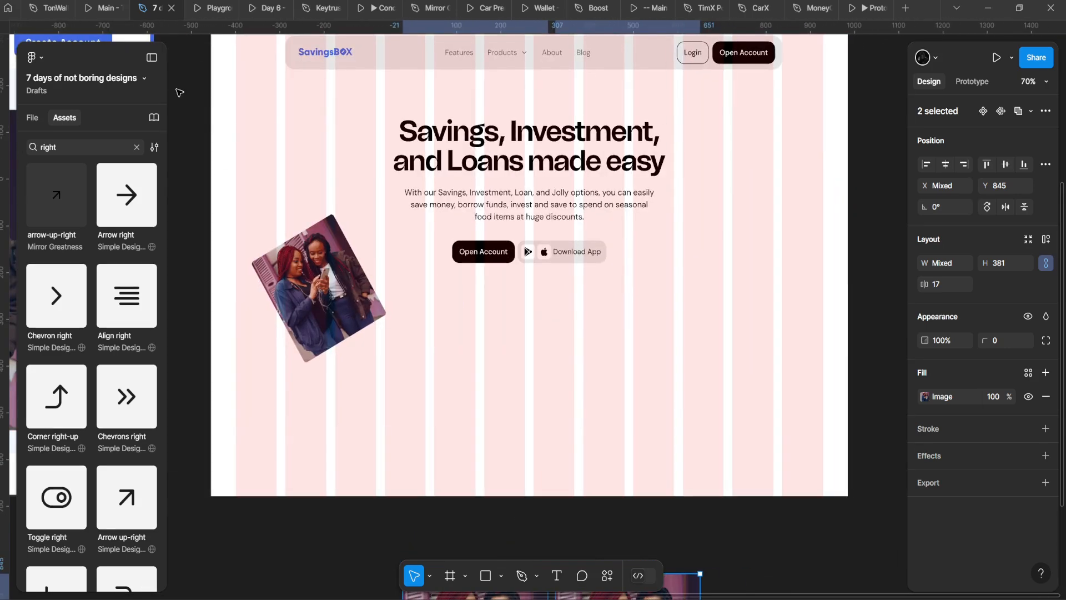
{"action": "left_click", "coordinate": [449, 582]}
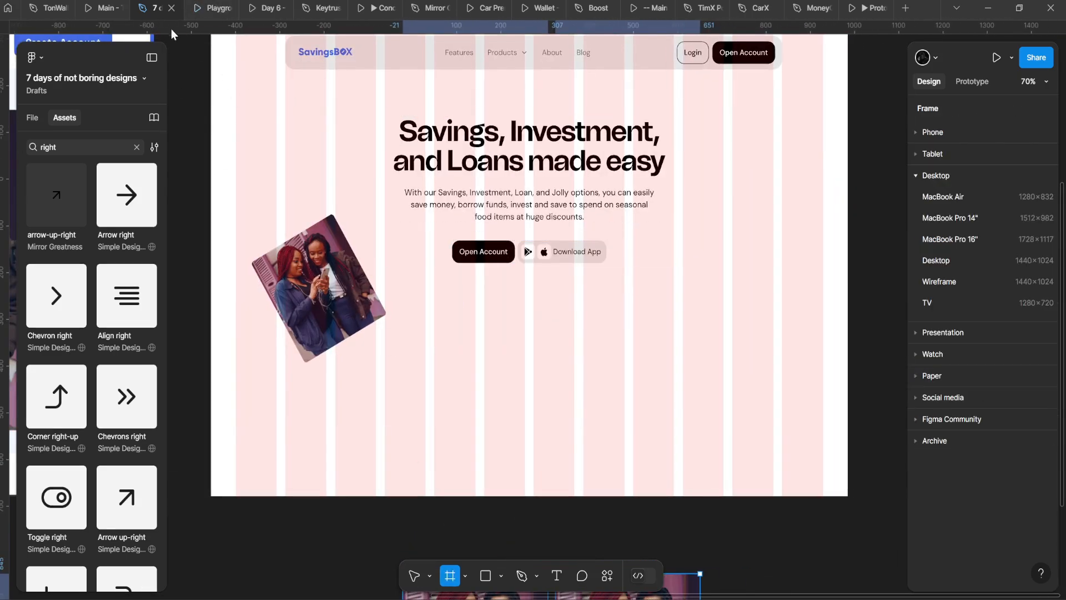
Step: Draw a square frame right of the hero text and fill it with the nav bar's grey
{"action": "left_click_drag", "start_coordinate": [693, 247], "coordinate": [843, 397]}
{"action": "scroll", "coordinate": [773, 340], "scroll_direction": "up", "scroll_amount": 3}
{"action": "scroll", "coordinate": [731, 444], "scroll_direction": "up", "scroll_amount": 2}
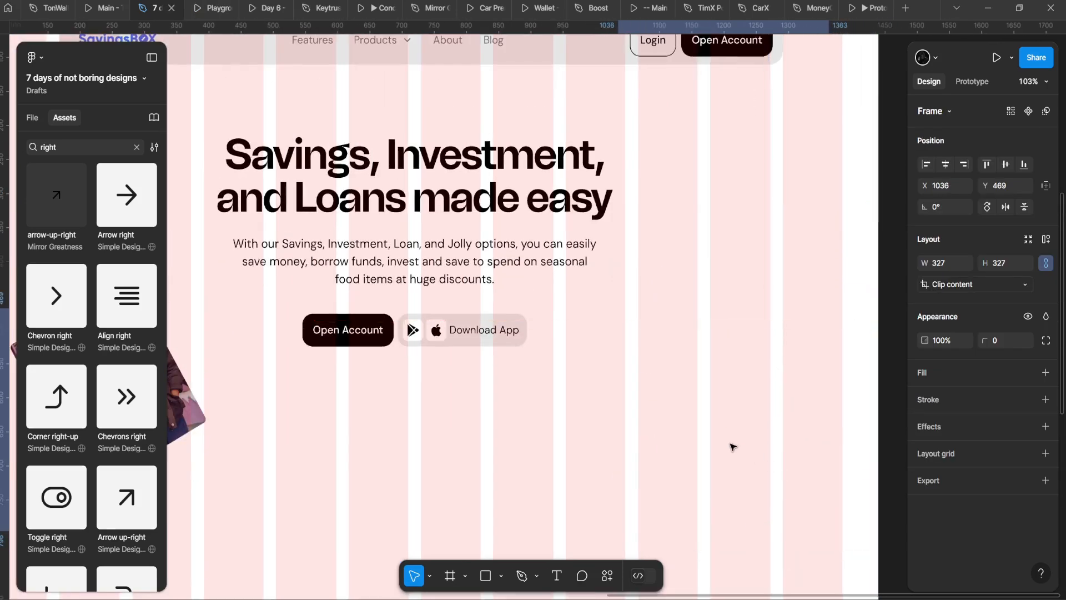
{"action": "key", "text": "i"}
{"action": "left_click", "coordinate": [571, 52]}
Step: Reposition the square, shrink it to 237×237, and give it a corner radius of 16
{"action": "left_click_drag", "start_coordinate": [776, 357], "coordinate": [748, 363]}
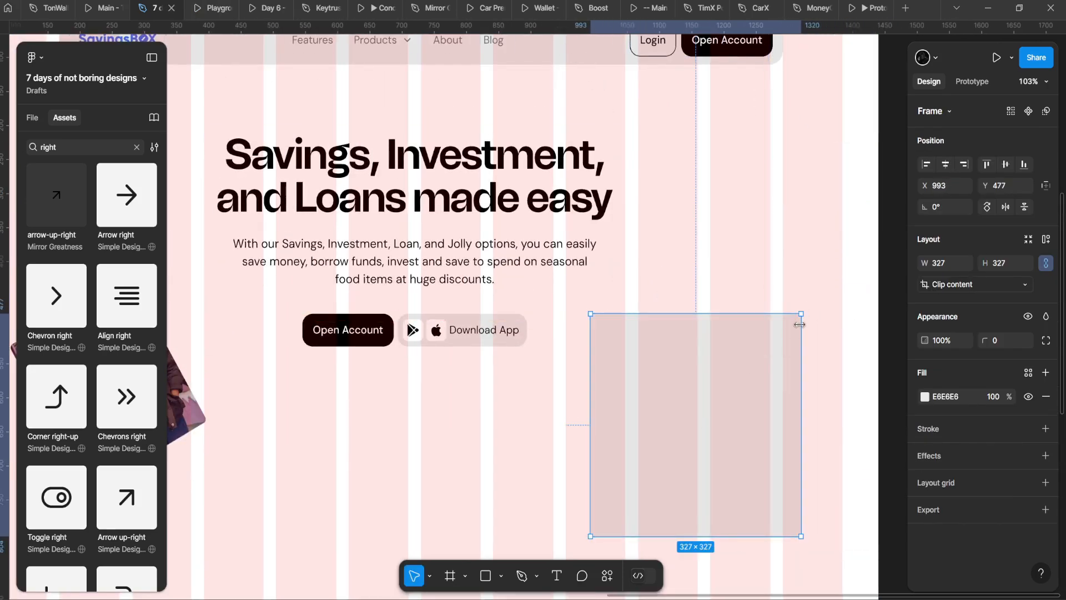
{"action": "left_click_drag", "start_coordinate": [801, 315], "coordinate": [742, 382]}
{"action": "left_click_drag", "start_coordinate": [716, 408], "coordinate": [765, 322]}
{"action": "left_click", "coordinate": [978, 341]}
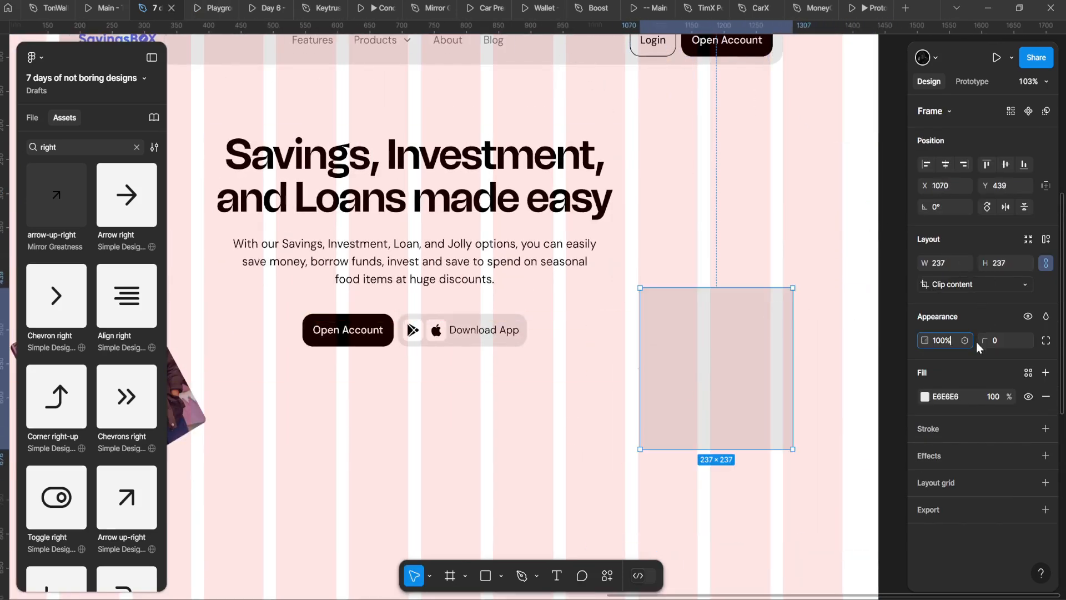
{"action": "type", "text": "16"}
{"action": "key", "text": "Return"}
Step: Tilt the rounded square about 14 degrees and lighten its grey fill slightly
{"action": "left_click_drag", "start_coordinate": [790, 423], "coordinate": [781, 409]}
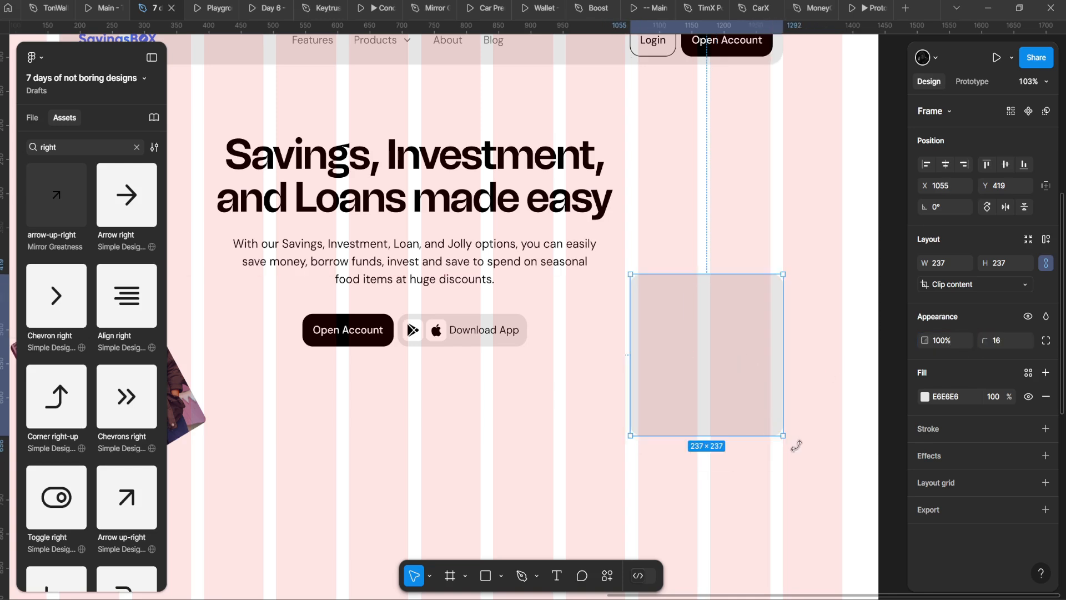
{"action": "left_click_drag", "start_coordinate": [797, 446], "coordinate": [768, 462]}
{"action": "left_click_drag", "start_coordinate": [724, 426], "coordinate": [754, 449]}
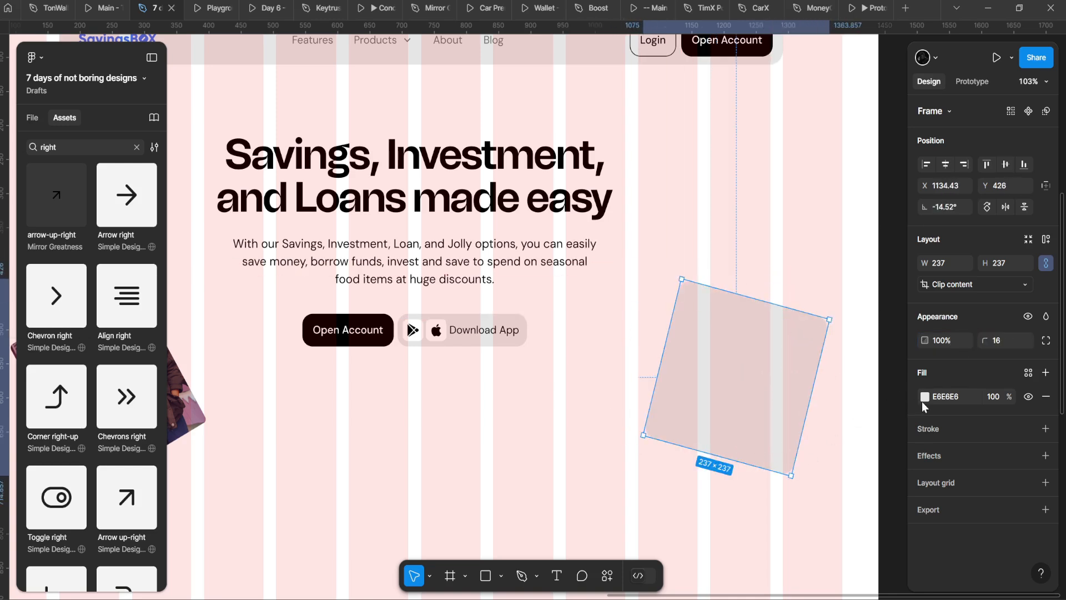
{"action": "left_click", "coordinate": [925, 396]}
{"action": "left_click_drag", "start_coordinate": [781, 284], "coordinate": [746, 286]}
{"action": "left_click", "coordinate": [673, 268]}
Step: Enlarge the square to about 297 px and straighten it back to 0 degrees
{"action": "scroll", "coordinate": [671, 269], "scroll_direction": "down", "scroll_amount": 3}
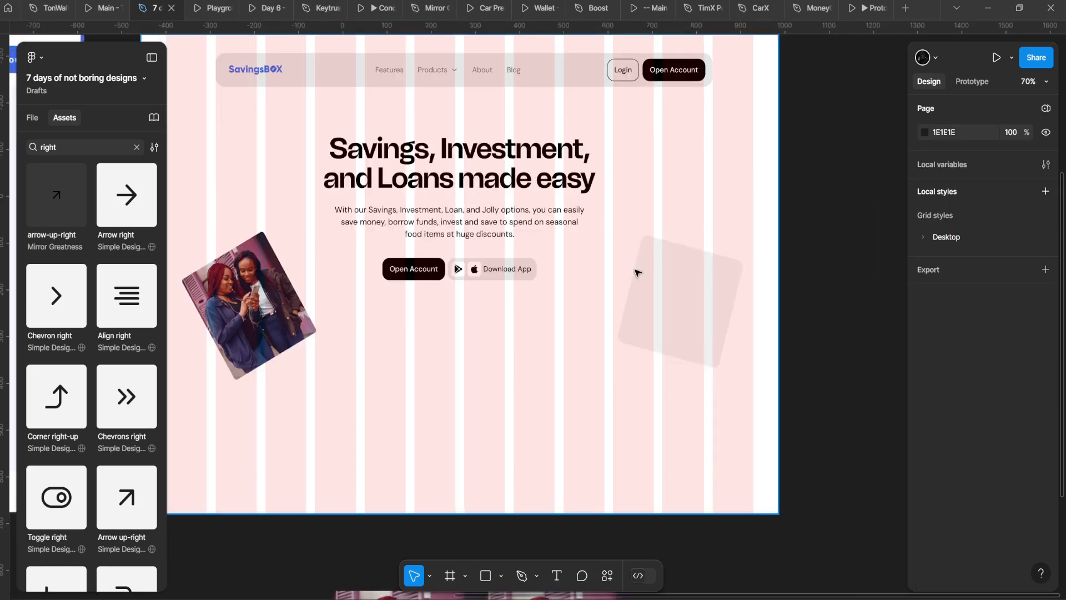
{"action": "left_click", "coordinate": [640, 286]}
{"action": "left_click_drag", "start_coordinate": [643, 348], "coordinate": [649, 378]}
{"action": "left_click_drag", "start_coordinate": [713, 370], "coordinate": [709, 371]}
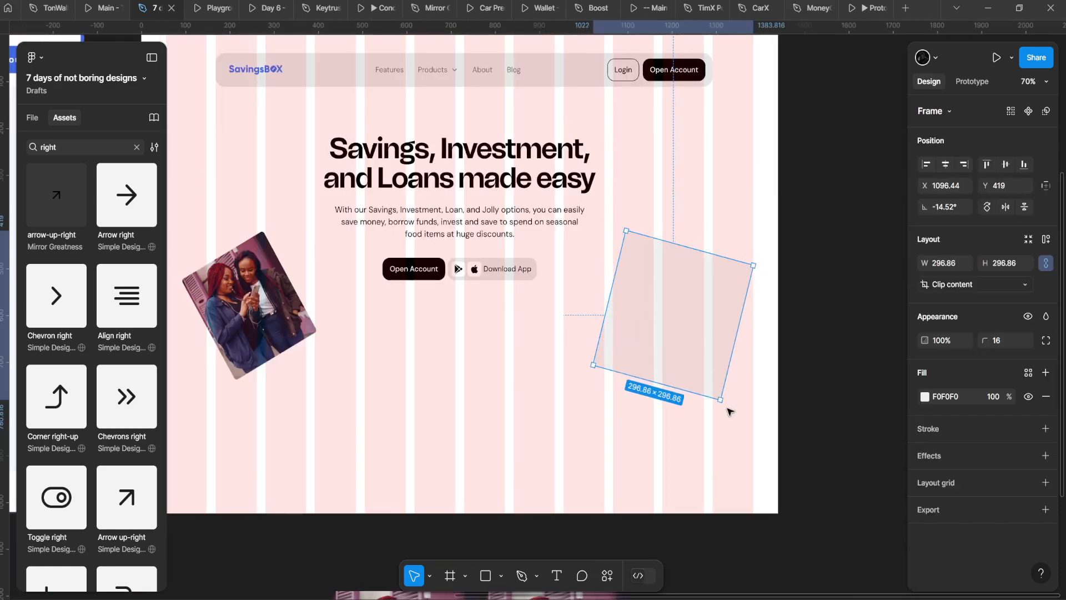
{"action": "left_click_drag", "start_coordinate": [731, 405], "coordinate": [738, 374]}
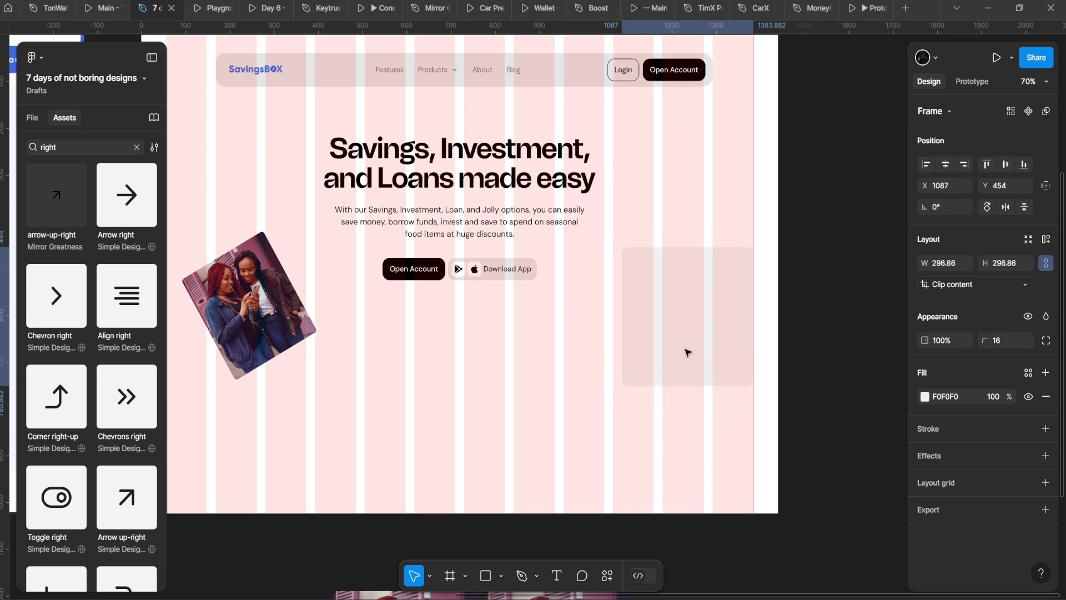
Step: Duplicate the grey square down and left and shrink the copy to 177×177
{"action": "left_click_drag", "start_coordinate": [647, 338], "coordinate": [581, 379]}
{"action": "left_click_drag", "start_coordinate": [688, 336], "coordinate": [606, 370]}
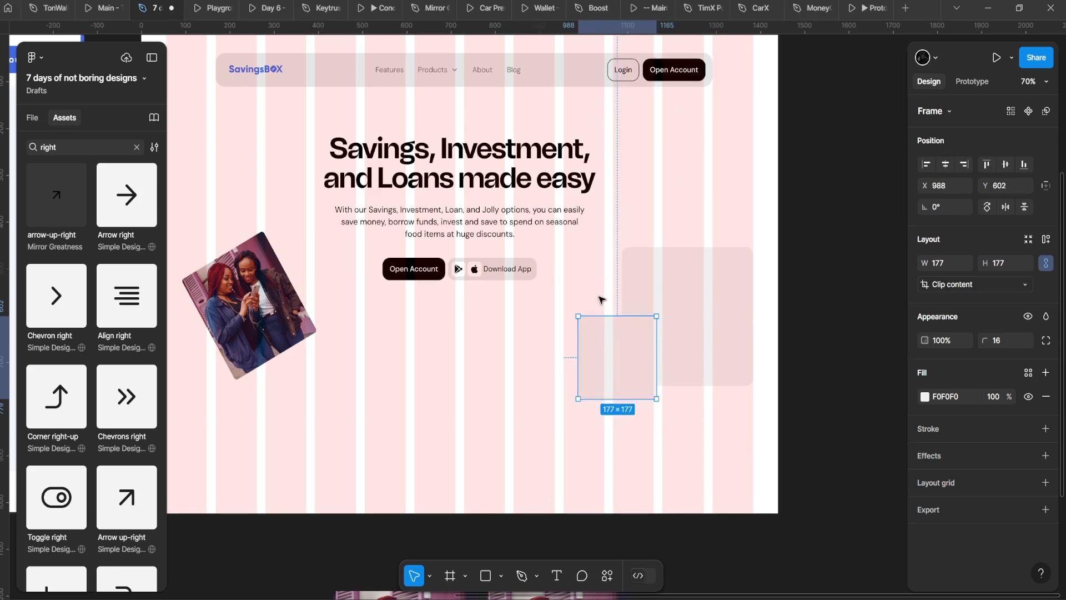
{"action": "left_click", "coordinate": [267, 160]}
Step: Make the small square's fill white and add a thin 1 px ECECEC border
{"action": "left_click", "coordinate": [588, 357]}
{"action": "left_click", "coordinate": [925, 396]}
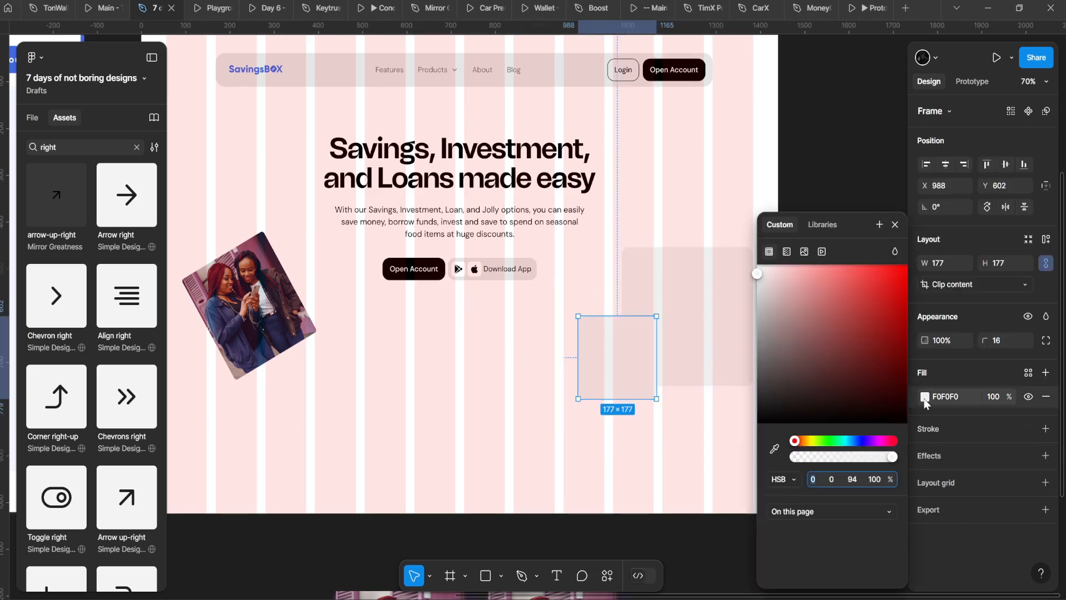
{"action": "left_click_drag", "start_coordinate": [794, 294], "coordinate": [689, 195]}
{"action": "left_click", "coordinate": [572, 277]}
{"action": "left_click", "coordinate": [609, 353]}
{"action": "scroll", "coordinate": [616, 358], "scroll_direction": "down", "scroll_amount": 1}
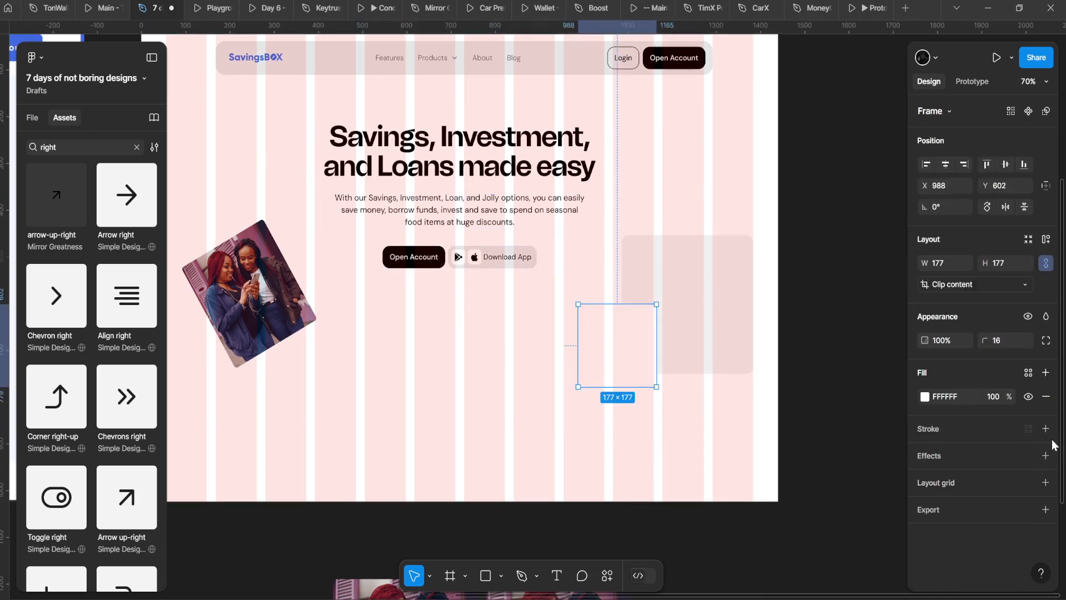
{"action": "left_click", "coordinate": [1046, 429]}
{"action": "left_click", "coordinate": [925, 452]}
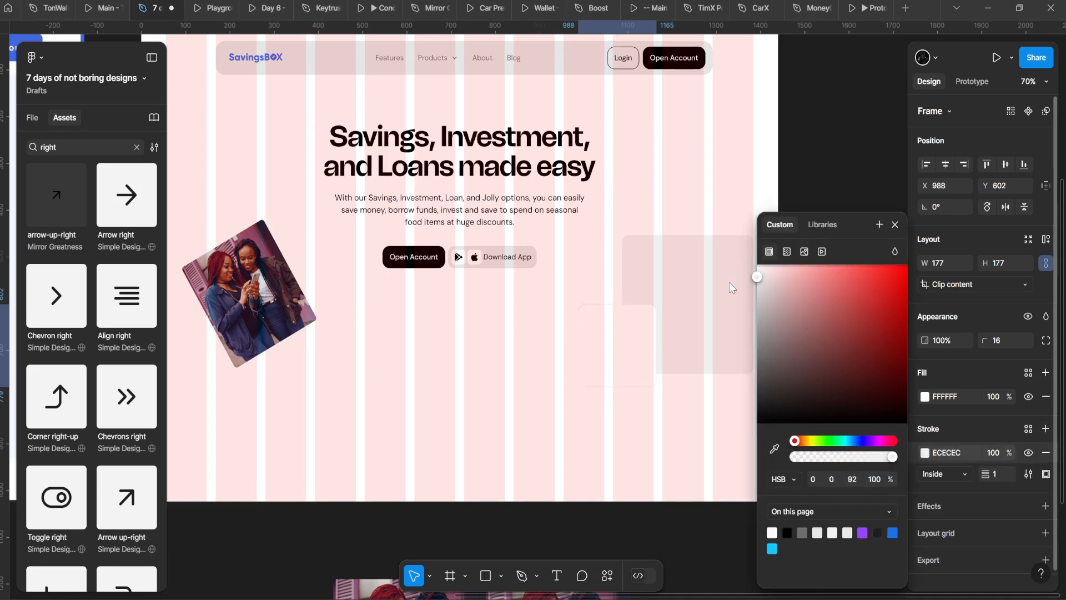
Step: Add a soft drop shadow with Y offset 0, blur 18.5 and 8% black
{"action": "left_click", "coordinate": [1046, 506]}
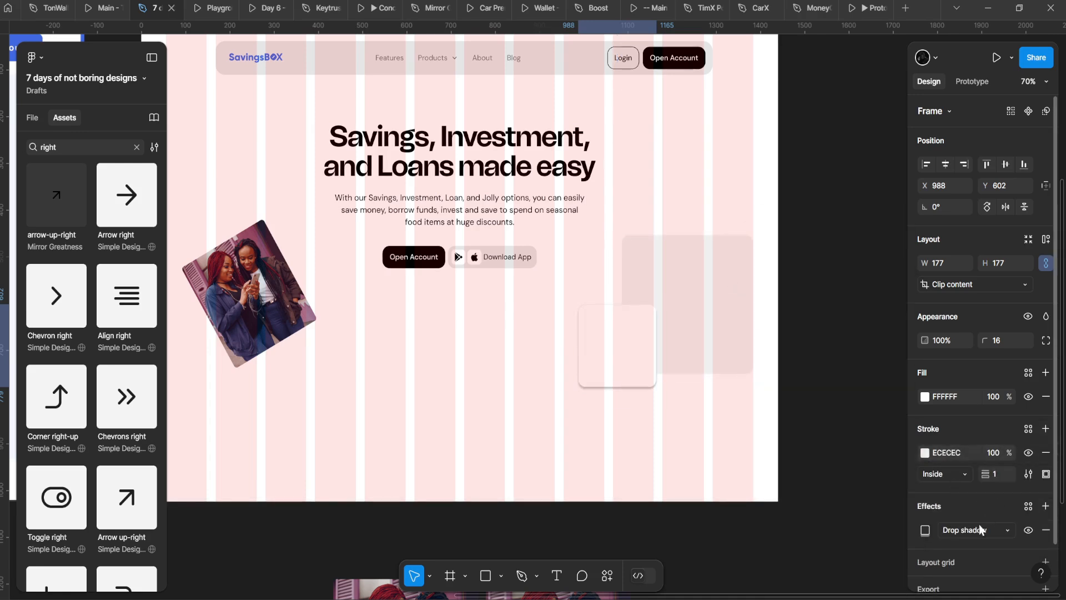
{"action": "left_click", "coordinate": [925, 530]}
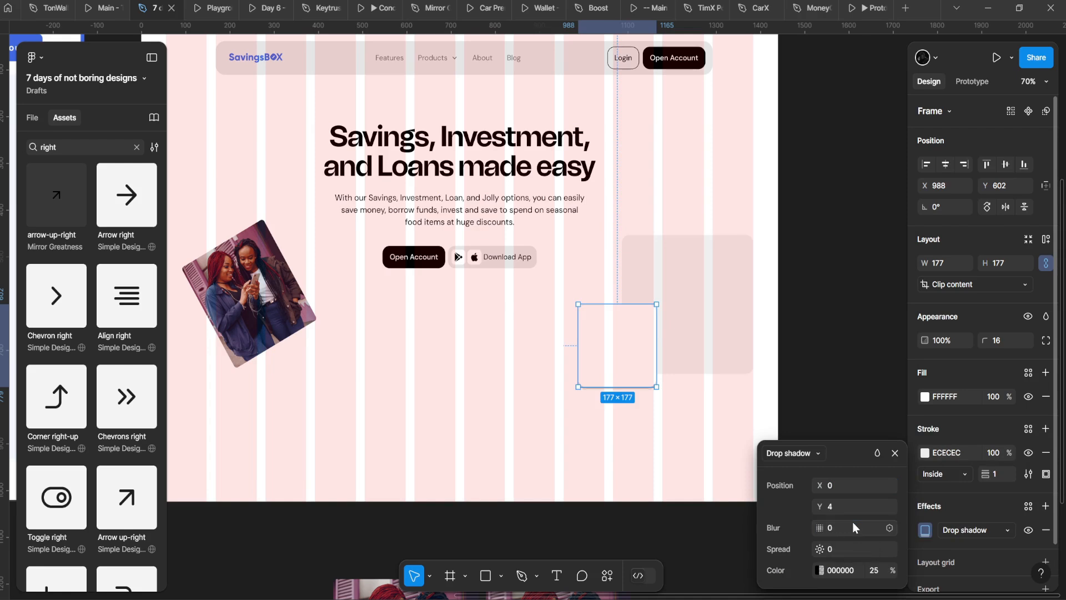
{"action": "key", "text": "ctrl+z"}
{"action": "left_click", "coordinate": [845, 506]}
{"action": "type", "text": "0"}
{"action": "key", "text": "Return"}
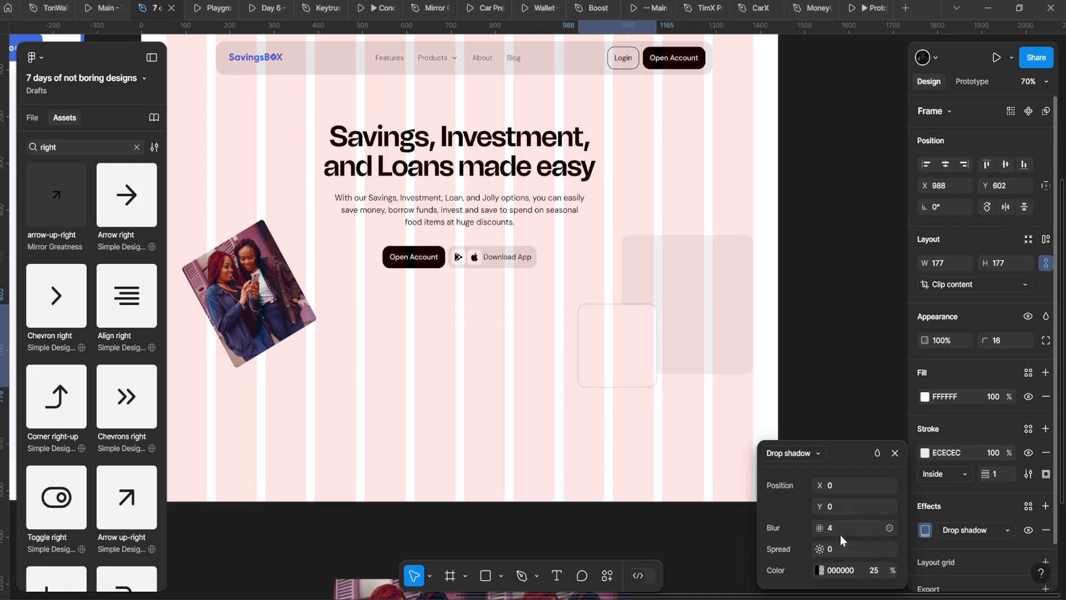
{"action": "left_click_drag", "start_coordinate": [834, 530], "coordinate": [910, 519]}
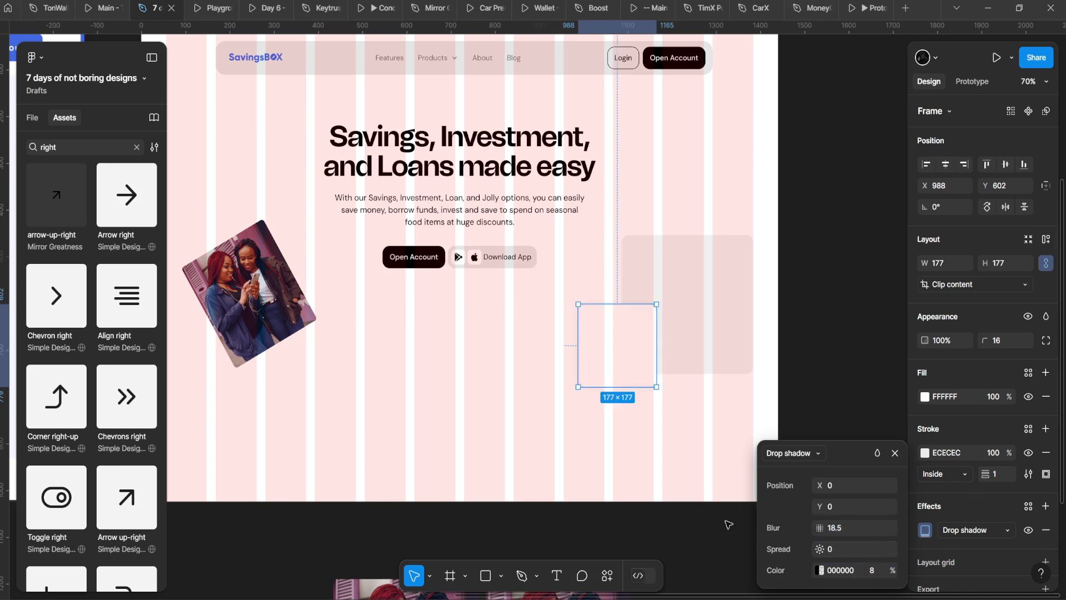
{"action": "left_click", "coordinate": [378, 432]}
Step: Select the Desktop frame and hide its 12-column layout grid
{"action": "left_click", "coordinate": [479, 408]}
{"action": "left_click", "coordinate": [478, 408]}
{"action": "left_click", "coordinate": [1028, 534]}
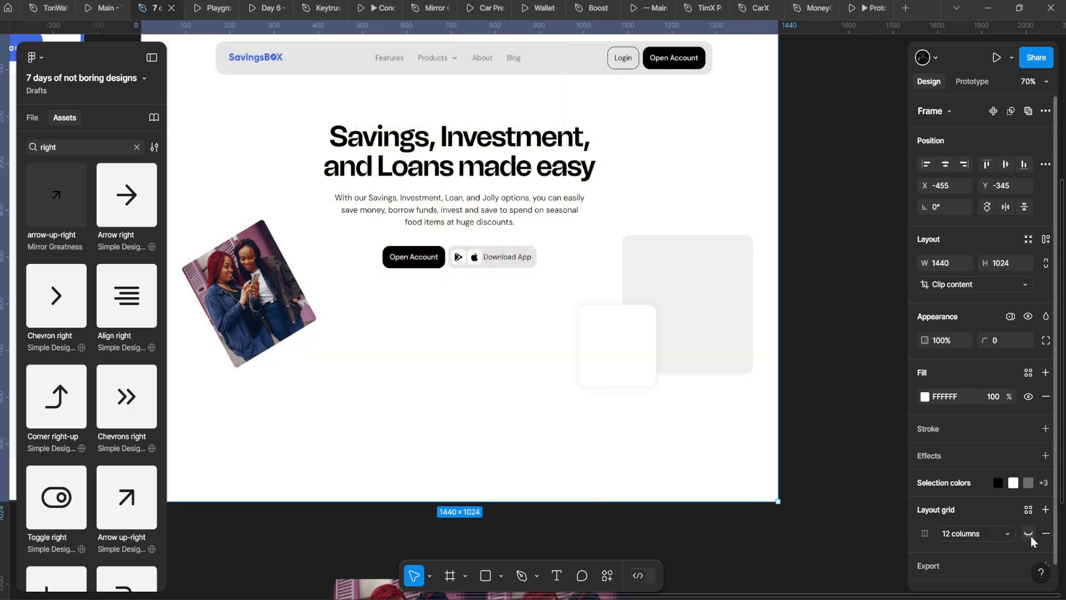
{"action": "left_click_drag", "start_coordinate": [581, 395], "coordinate": [616, 439]}
Step: Set the auto-layout gap between the hero heading and paragraph to 16
{"action": "scroll", "coordinate": [617, 439], "scroll_direction": "down", "scroll_amount": 1}
{"action": "left_click", "coordinate": [515, 417]}
{"action": "scroll", "coordinate": [524, 333], "scroll_direction": "up", "scroll_amount": 1}
{"action": "left_click", "coordinate": [524, 330]}
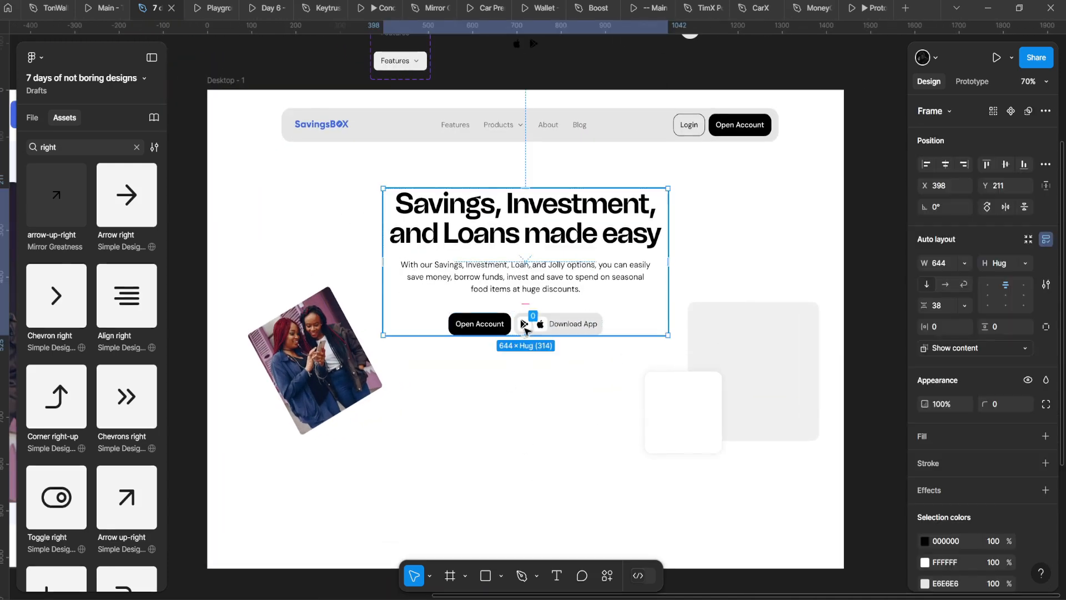
{"action": "left_click", "coordinate": [488, 211]}
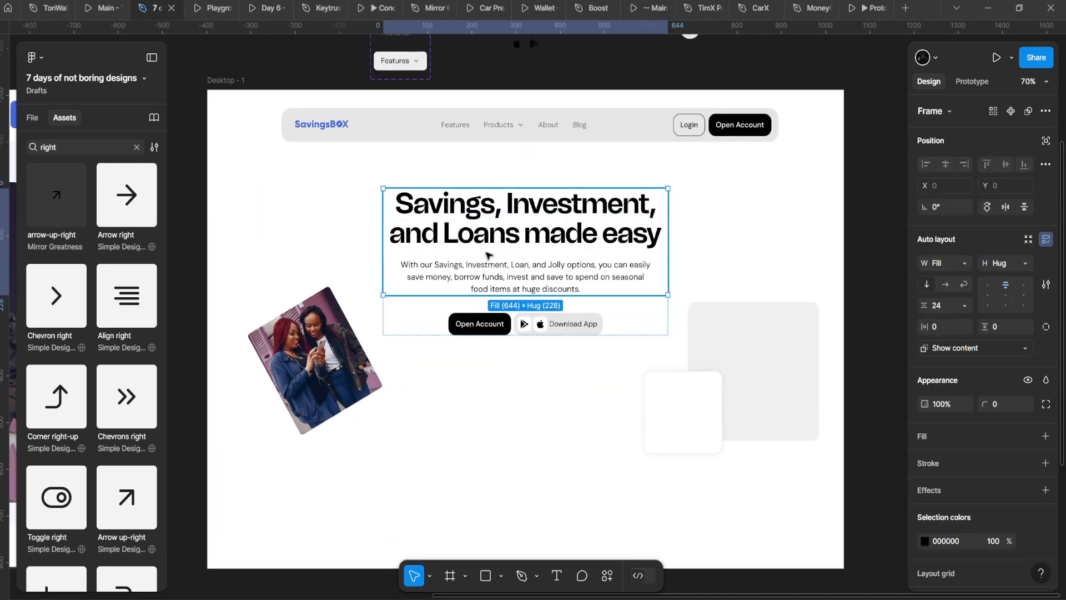
{"action": "left_click", "coordinate": [937, 305]}
{"action": "type", "text": "16"}
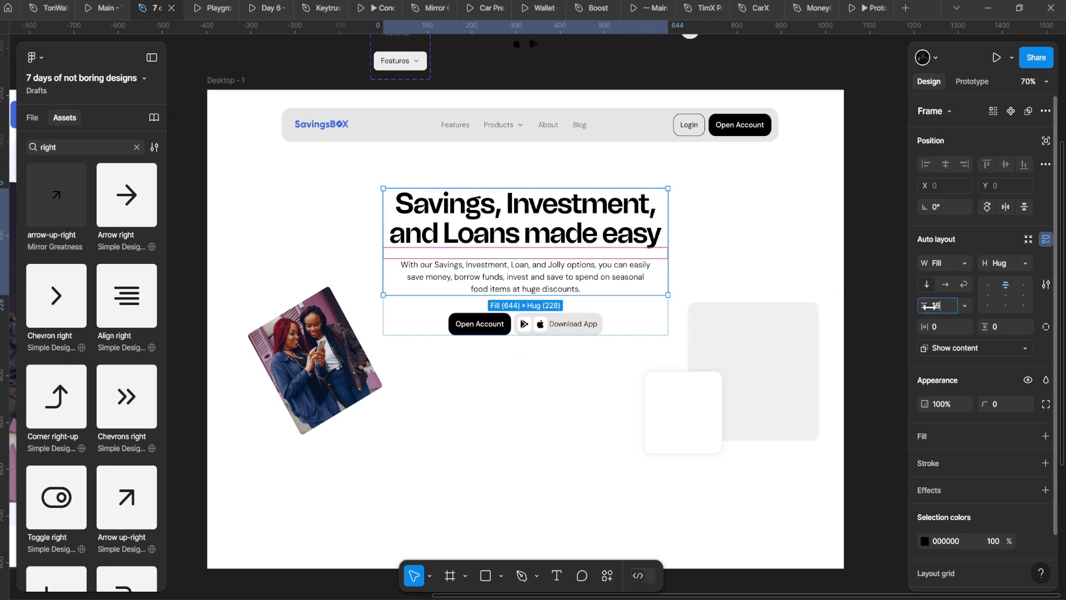
{"action": "key", "text": "Return"}
Step: Set the outer hero group's gap above the buttons to 32
{"action": "left_click", "coordinate": [507, 352]}
{"action": "left_click", "coordinate": [620, 303]}
{"action": "left_click", "coordinate": [935, 308]}
{"action": "type", "text": "3"}
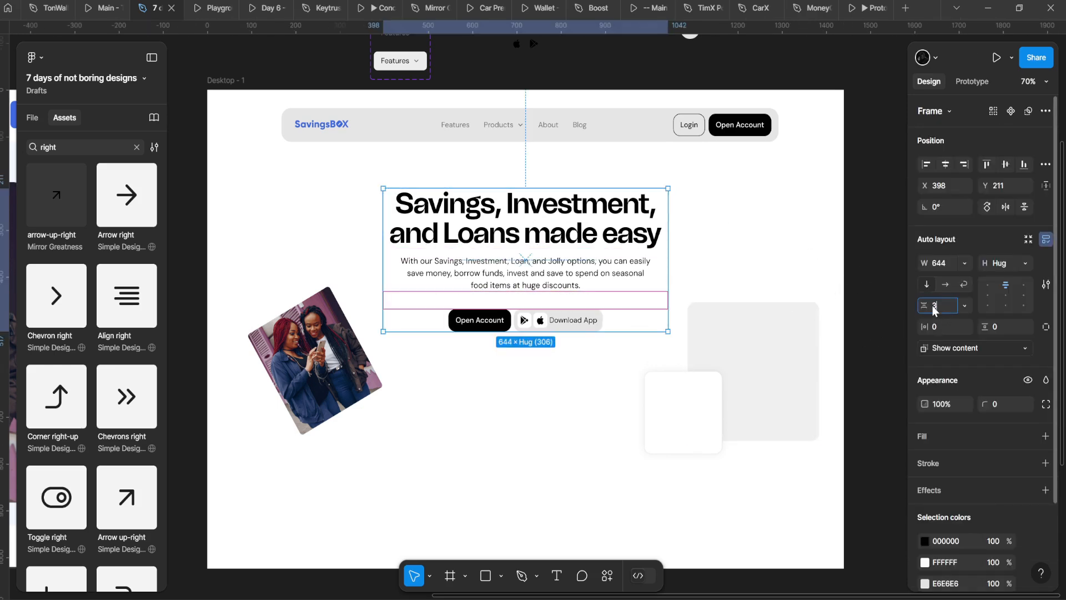
{"action": "type", "text": "2"}
{"action": "key", "text": "Return"}
Step: Check the paragraph text under the heading, then select the navigation bar
{"action": "left_click", "coordinate": [202, 396]}
{"action": "scroll", "coordinate": [371, 407], "scroll_direction": "down", "scroll_amount": 3}
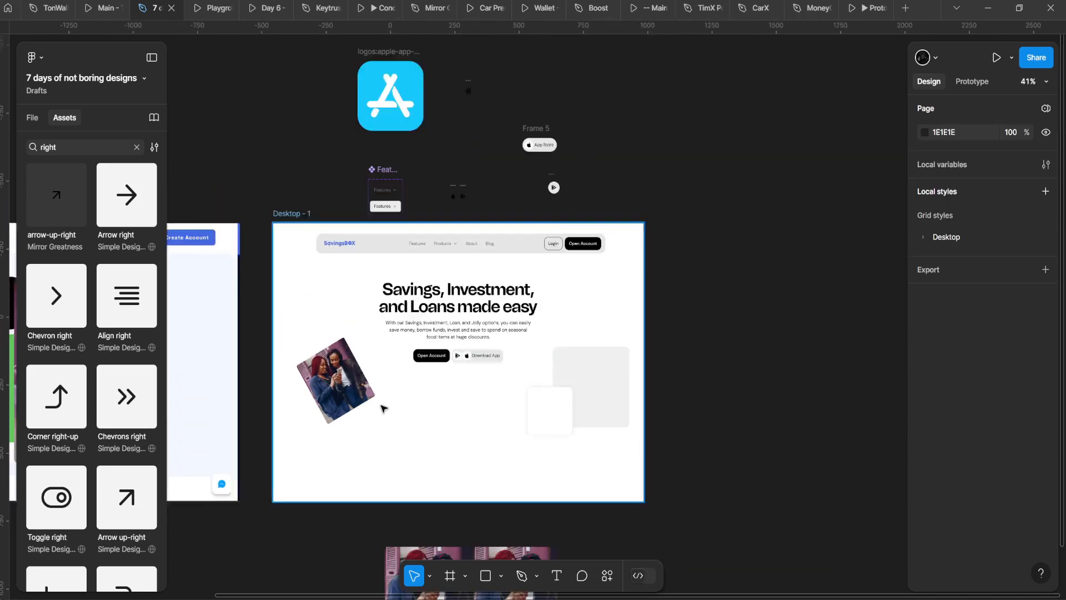
{"action": "scroll", "coordinate": [433, 382], "scroll_direction": "up", "scroll_amount": 5}
{"action": "triple_click", "coordinate": [548, 289]}
{"action": "key", "text": "Escape"}
{"action": "scroll", "coordinate": [400, 221], "scroll_direction": "down", "scroll_amount": 3}
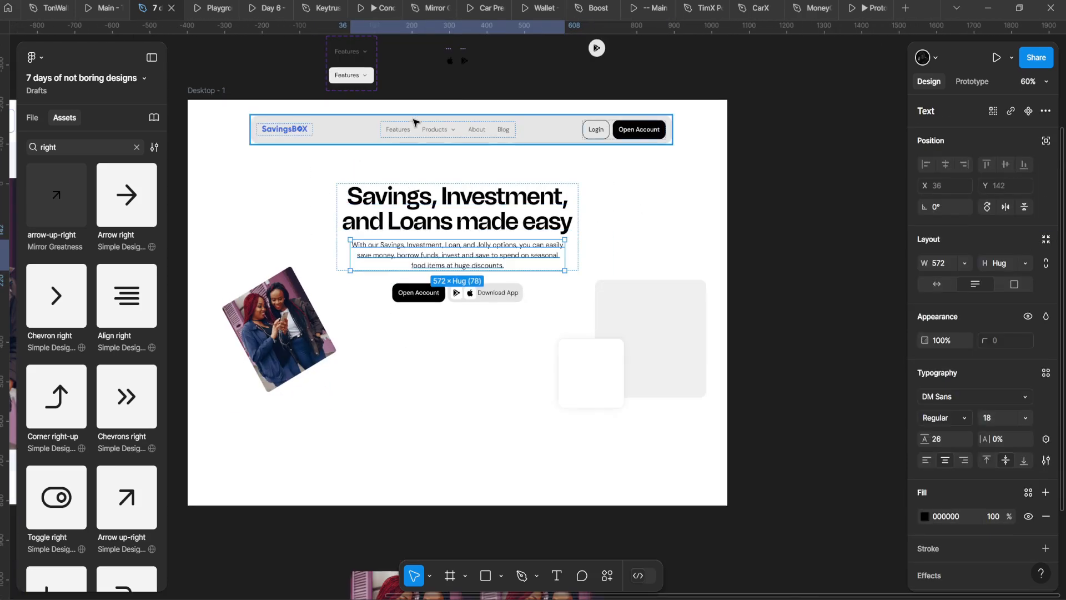
{"action": "left_click", "coordinate": [436, 137]}
{"action": "scroll", "coordinate": [436, 137], "scroll_direction": "up", "scroll_amount": 3}
Step: Lighten the navbar fill to a near-white grey and preview the page in prototype
{"action": "left_click", "coordinate": [925, 460]}
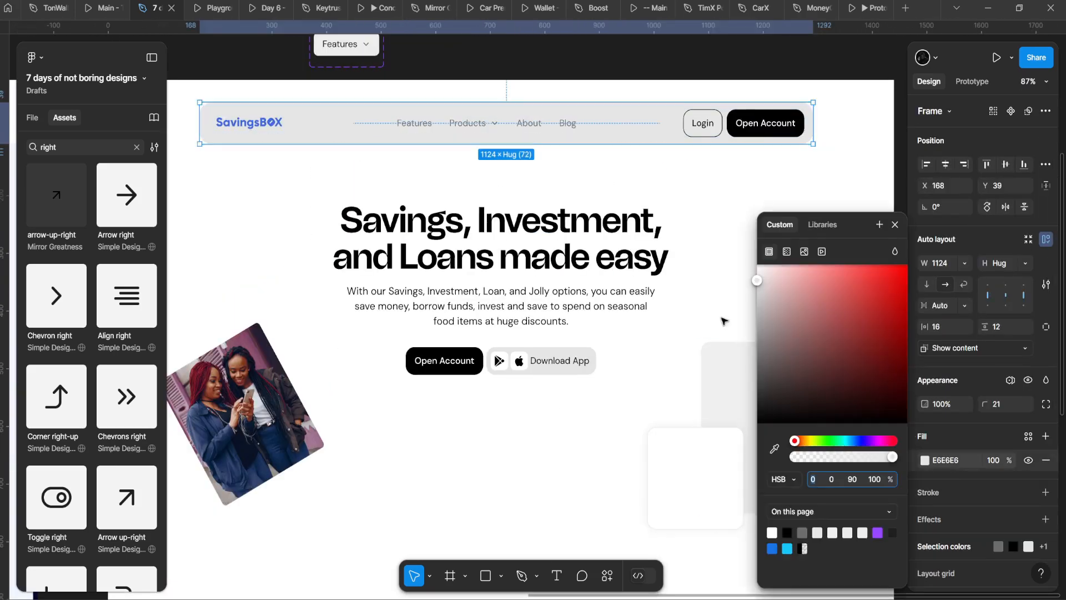
{"action": "left_click", "coordinate": [763, 274]}
{"action": "left_click_drag", "start_coordinate": [757, 286], "coordinate": [704, 279]}
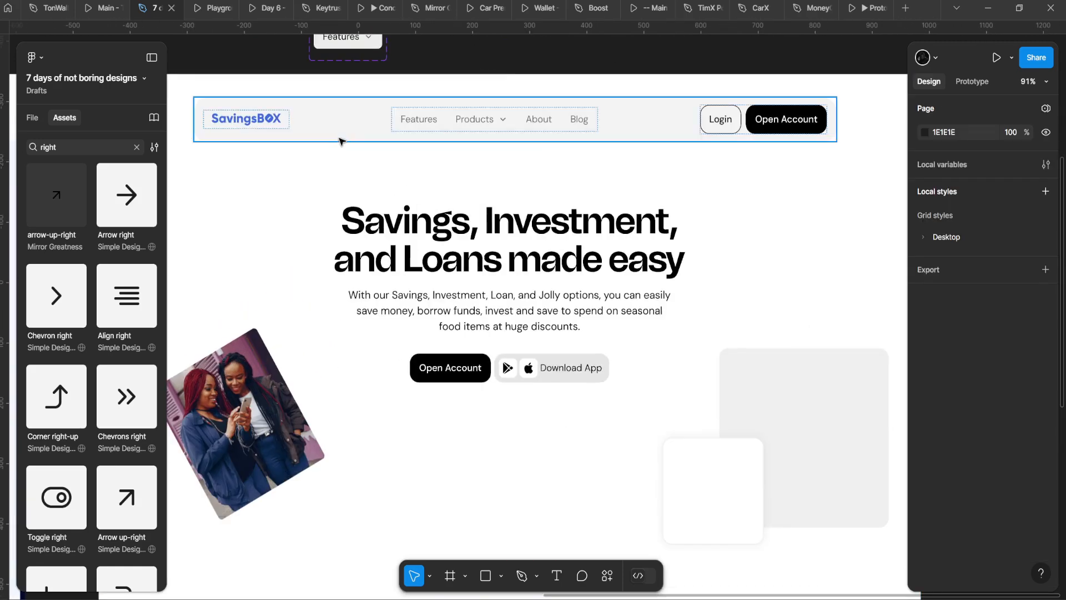
{"action": "left_click", "coordinate": [341, 139]}
{"action": "key", "text": "ctrl+alt+Return"}
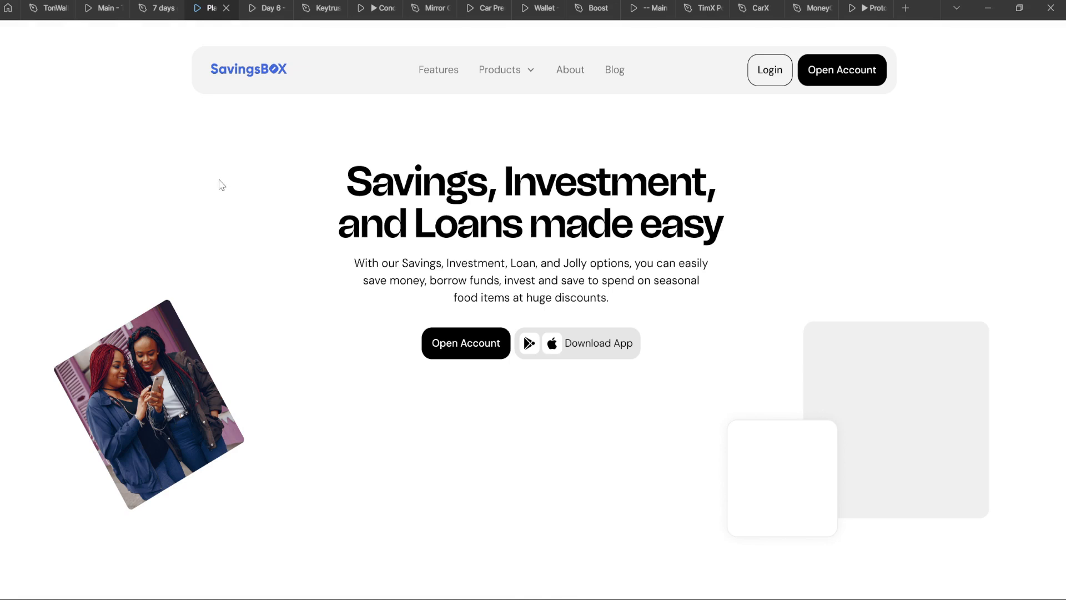
{"action": "left_click", "coordinate": [169, 7]}
Step: Add a light grey DFDFDF outline to the navbar
{"action": "left_click", "coordinate": [1045, 493]}
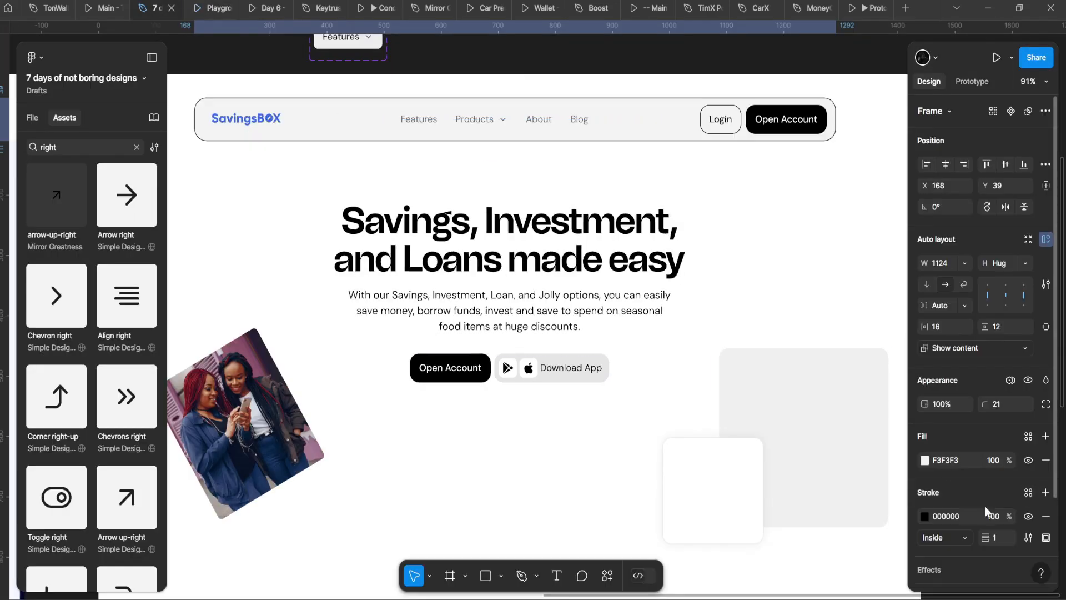
{"action": "left_click", "coordinate": [924, 516]}
{"action": "left_click_drag", "start_coordinate": [799, 319], "coordinate": [658, 165]}
{"action": "mouse_move", "coordinate": [631, 276]}
{"action": "left_mouse_down"}
{"action": "mouse_move", "coordinate": [617, 305]}
{"action": "mouse_move", "coordinate": [595, 295]}
{"action": "left_mouse_up"}
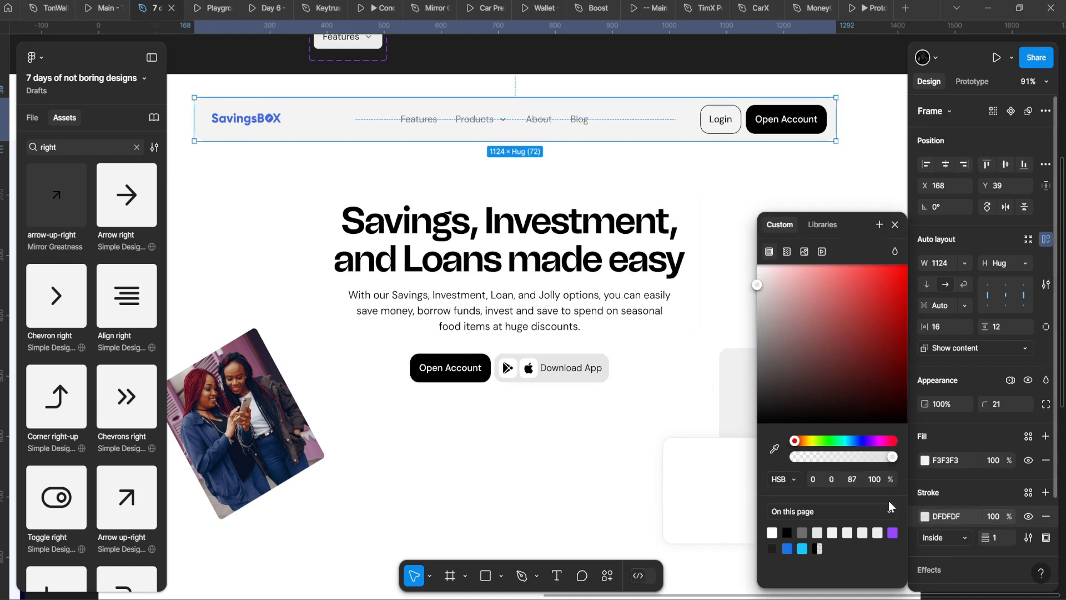
{"action": "scroll", "coordinate": [1042, 456], "scroll_direction": "down", "scroll_amount": 2}
Step: Add a drop shadow to the navbar with blur 18 and 7% opacity
{"action": "left_click", "coordinate": [1046, 462]}
{"action": "left_click", "coordinate": [925, 487]}
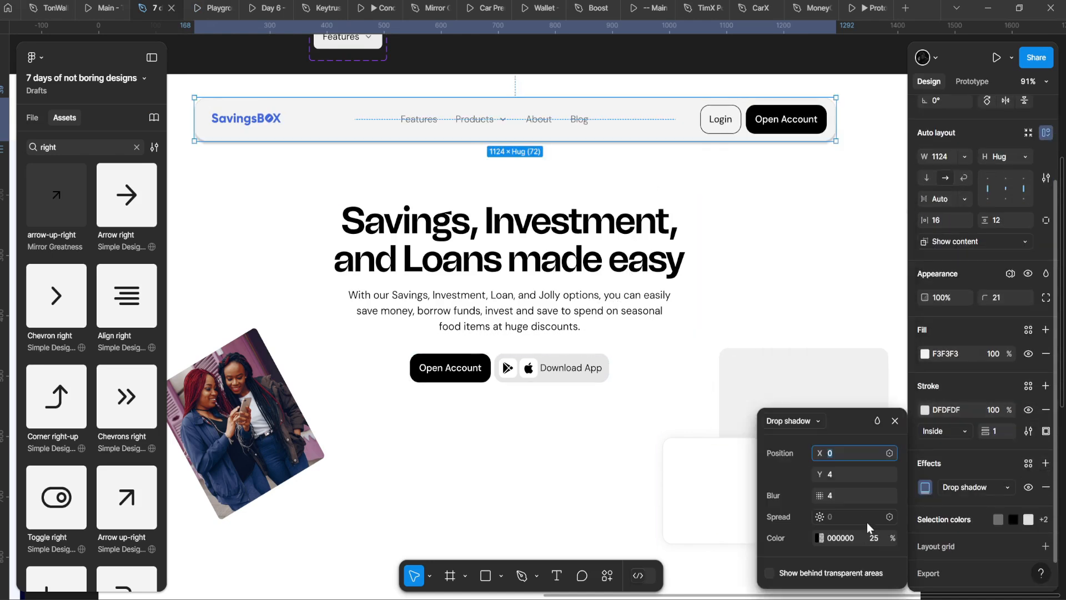
{"action": "left_click", "coordinate": [469, 482]}
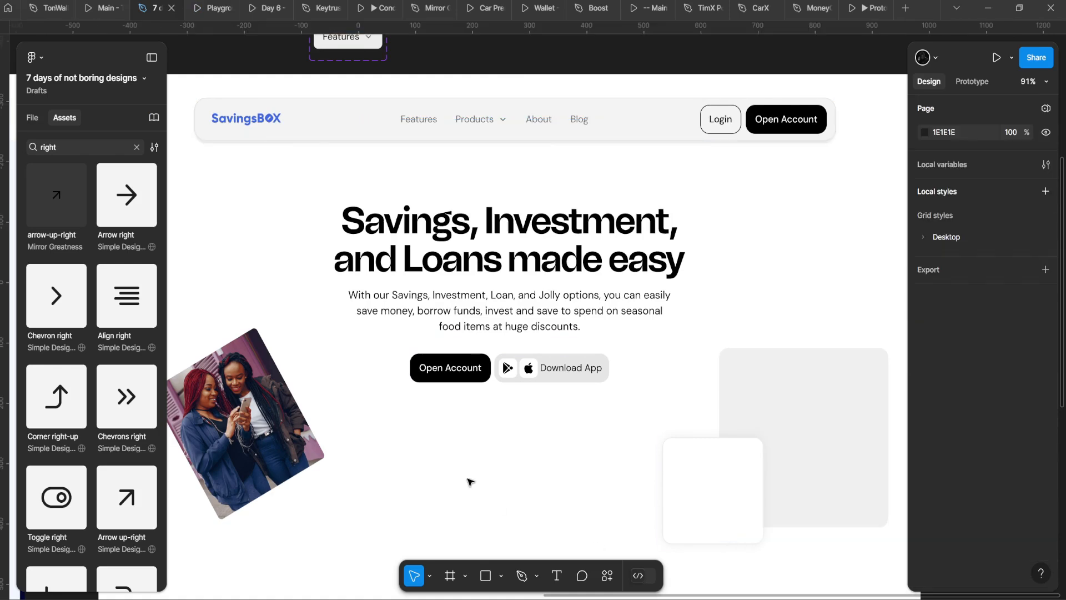
{"action": "left_click", "coordinate": [555, 133]}
{"action": "scroll", "coordinate": [944, 444], "scroll_direction": "down", "scroll_amount": 3}
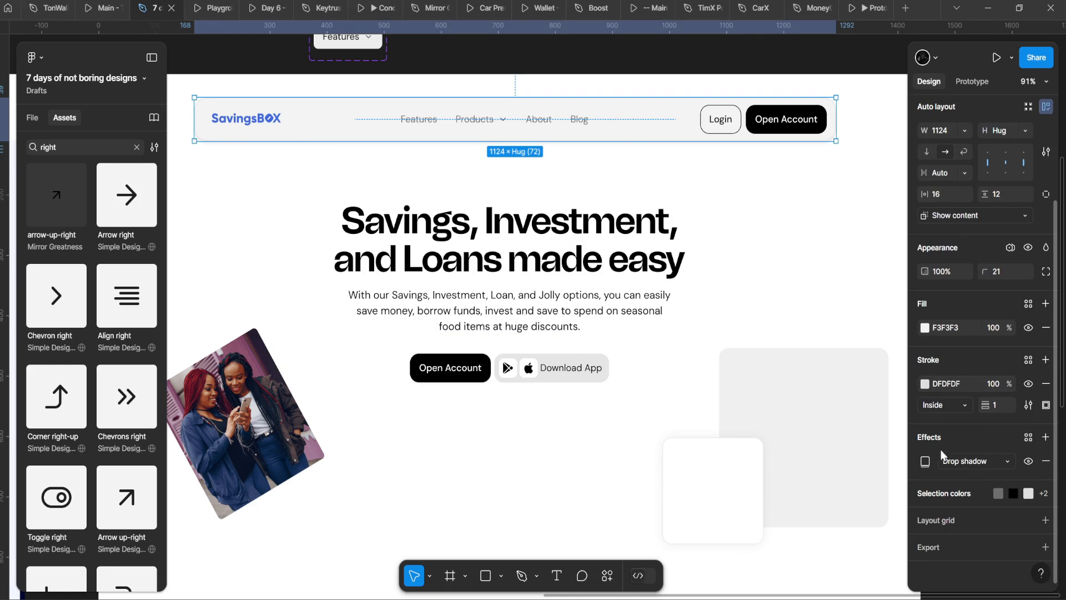
{"action": "left_click", "coordinate": [919, 461]}
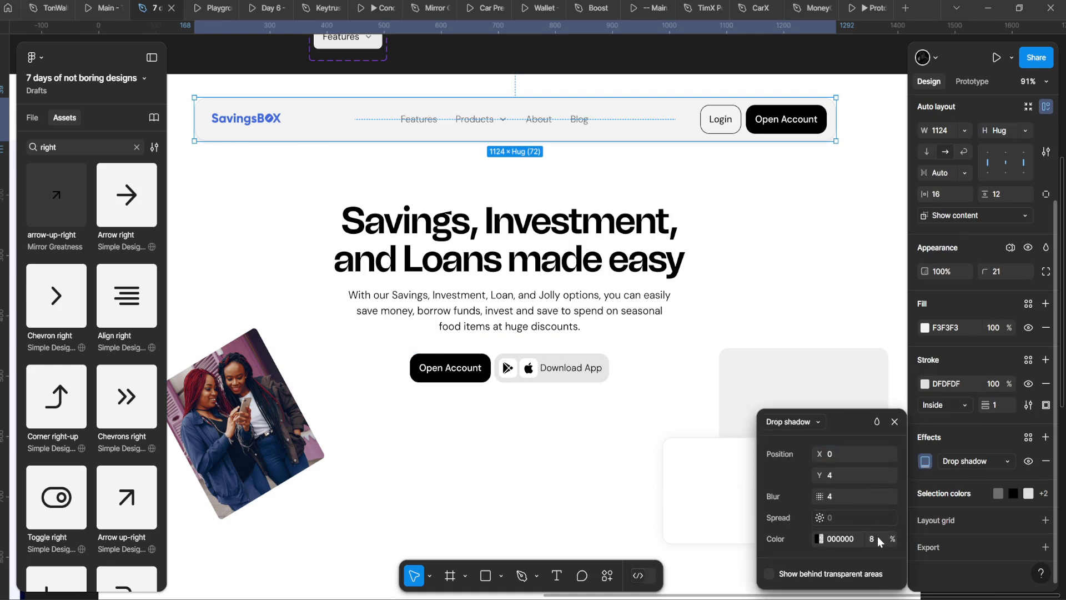
{"action": "left_click", "coordinate": [873, 538]}
{"action": "type", "text": "6"}
{"action": "left_click", "coordinate": [851, 496]}
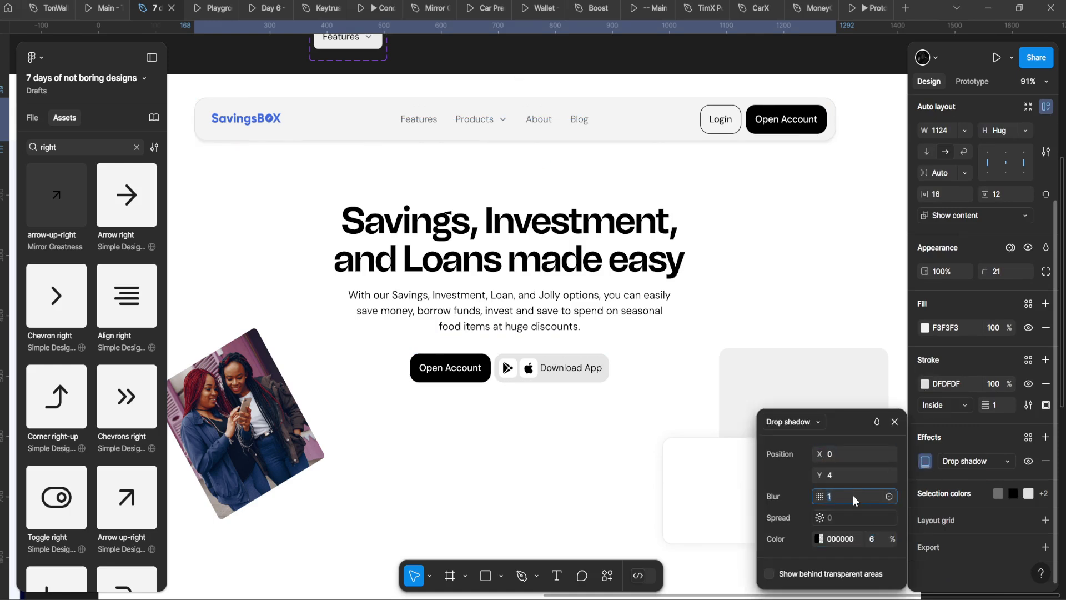
{"action": "key", "text": "Up"}
{"action": "left_click", "coordinate": [872, 538]}
{"action": "key", "text": "Up"}
{"action": "left_click", "coordinate": [673, 316]}
Step: Make the navbar fill pure white FFFFFF and view it in the prototype preview
{"action": "left_click", "coordinate": [656, 149]}
{"action": "left_click", "coordinate": [657, 132]}
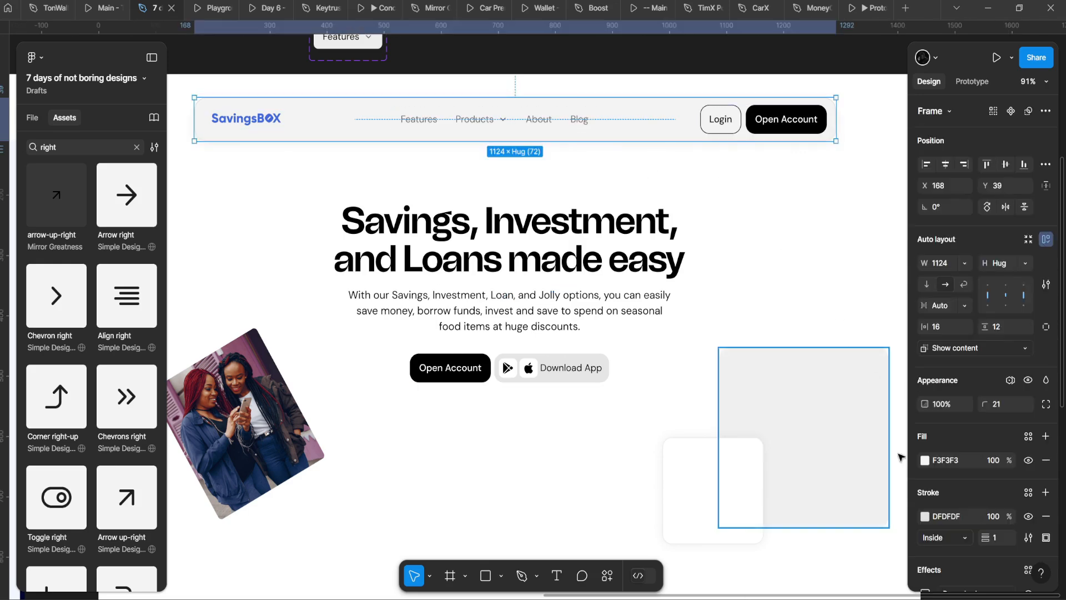
{"action": "left_click", "coordinate": [923, 462]}
{"action": "left_click_drag", "start_coordinate": [797, 300], "coordinate": [717, 204]}
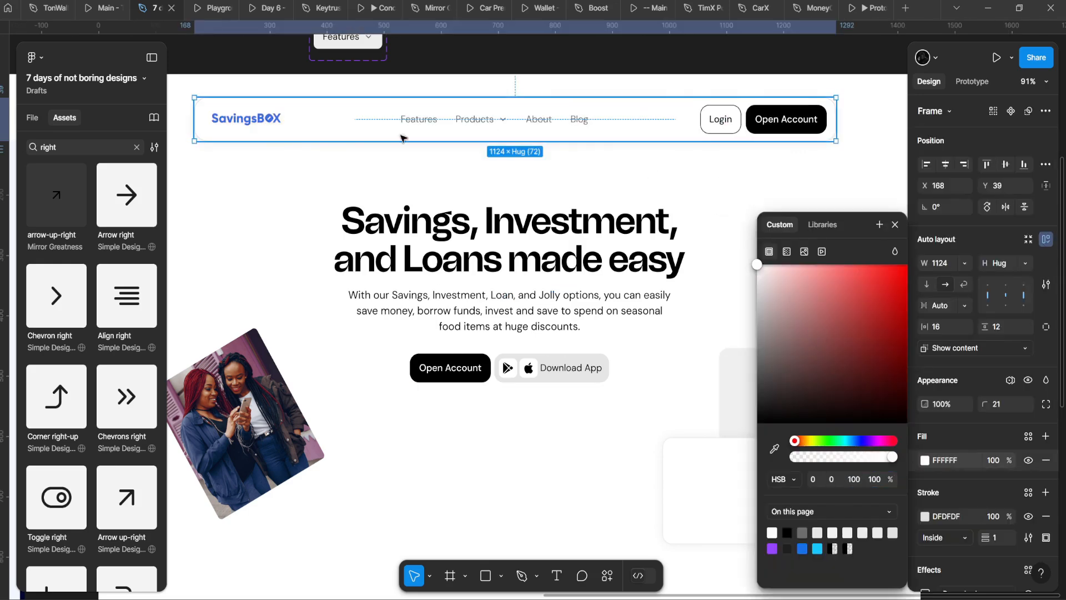
{"action": "left_click", "coordinate": [204, 3]}
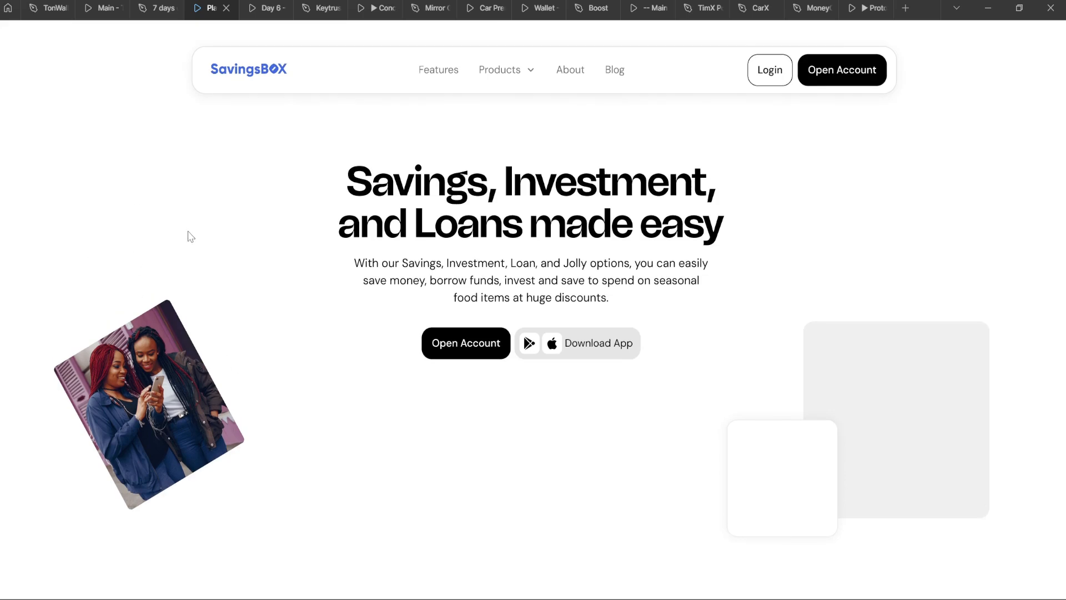
Step: Lighten the navbar outline to EFEFEF and check it in the prototype preview
{"action": "left_click", "coordinate": [157, 8]}
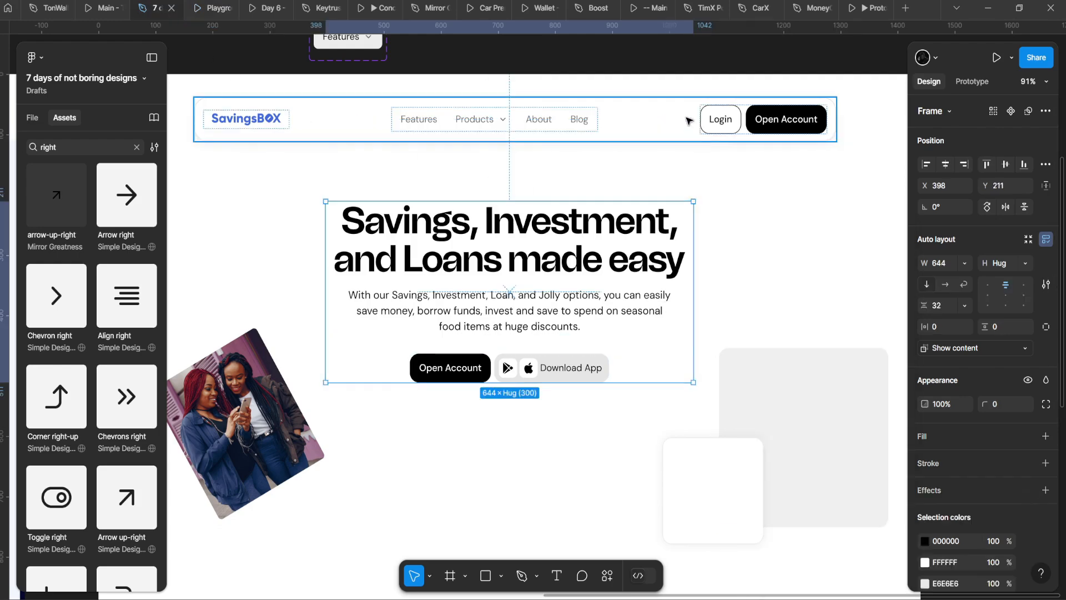
{"action": "left_click", "coordinate": [925, 516]}
{"action": "left_click_drag", "start_coordinate": [765, 288], "coordinate": [747, 281]}
{"action": "left_click", "coordinate": [208, 7]}
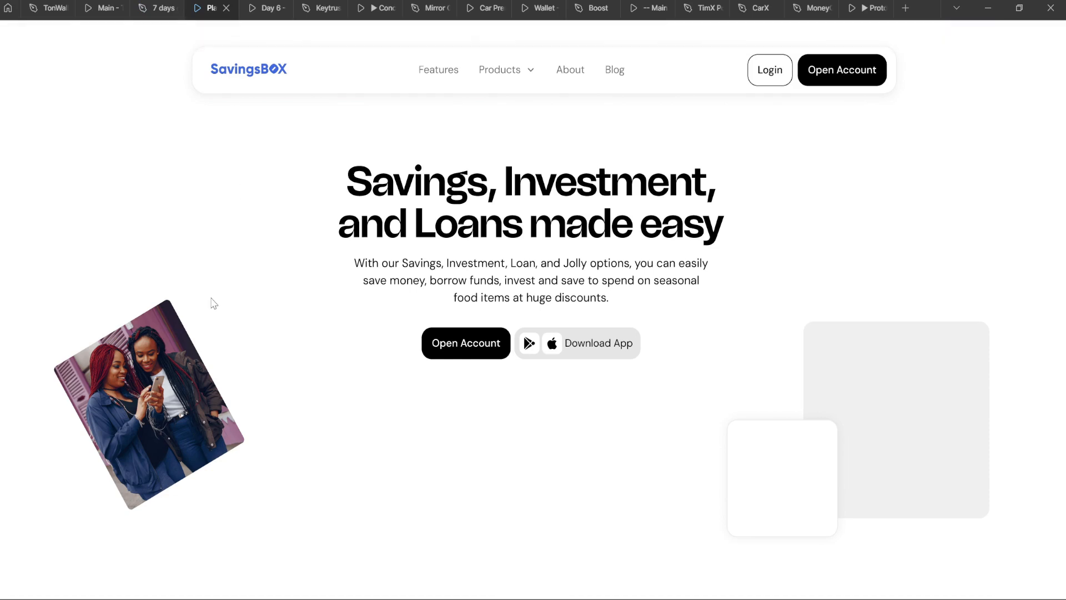
{"action": "left_click", "coordinate": [157, 8]}
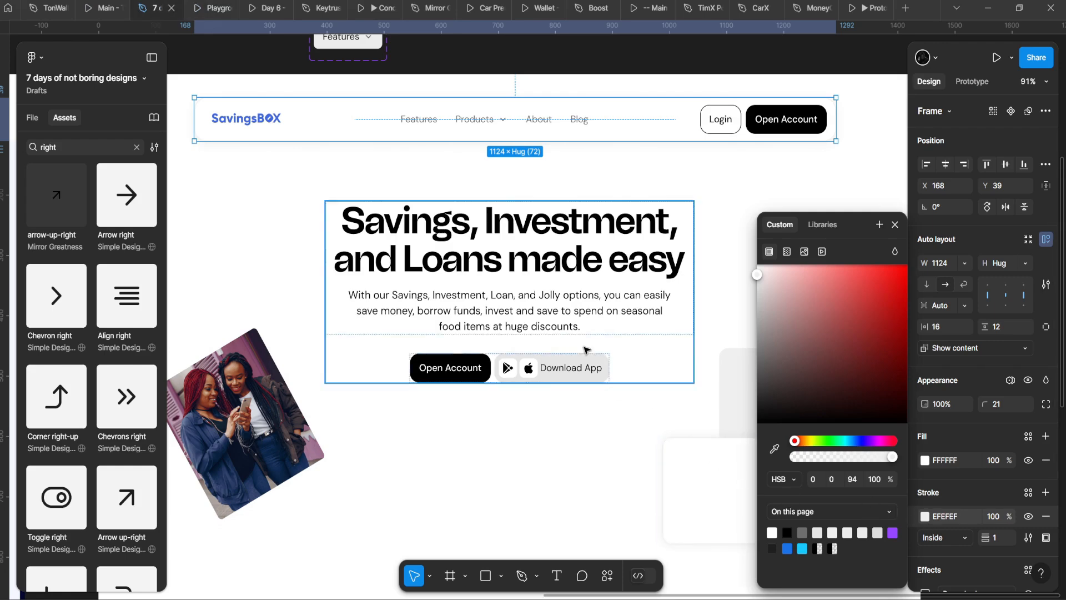
{"action": "key", "text": "Escape"}
Step: Lower the navbar drop shadow's opacity to 5% and check it in the preview
{"action": "scroll", "coordinate": [978, 388], "scroll_direction": "down", "scroll_amount": 3}
{"action": "left_click", "coordinate": [925, 458]}
{"action": "left_click", "coordinate": [878, 538]}
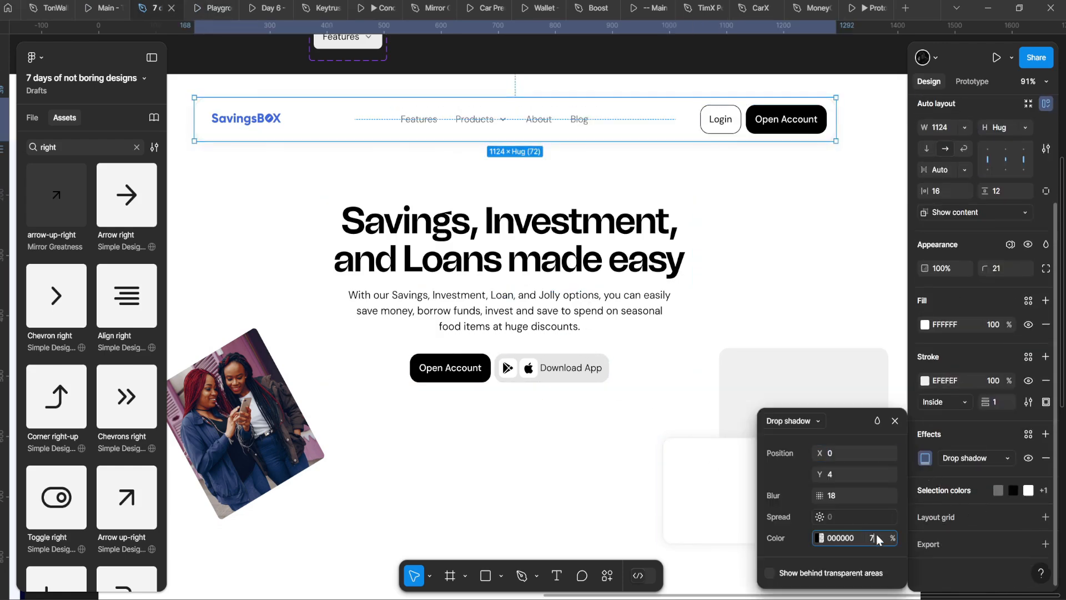
{"action": "left_click", "coordinate": [208, 7]}
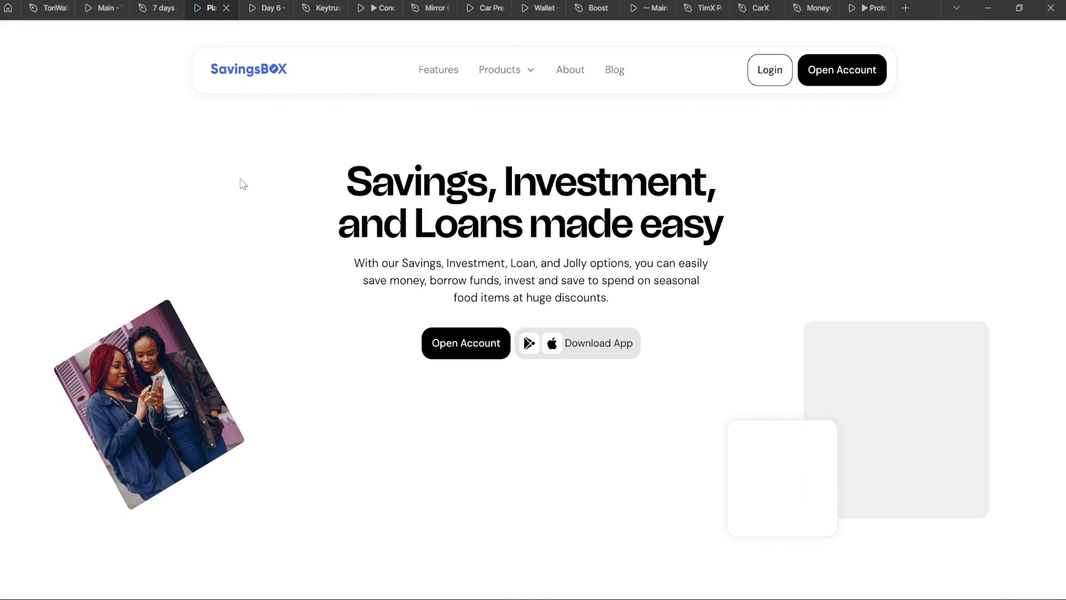
{"action": "left_click", "coordinate": [157, 8]}
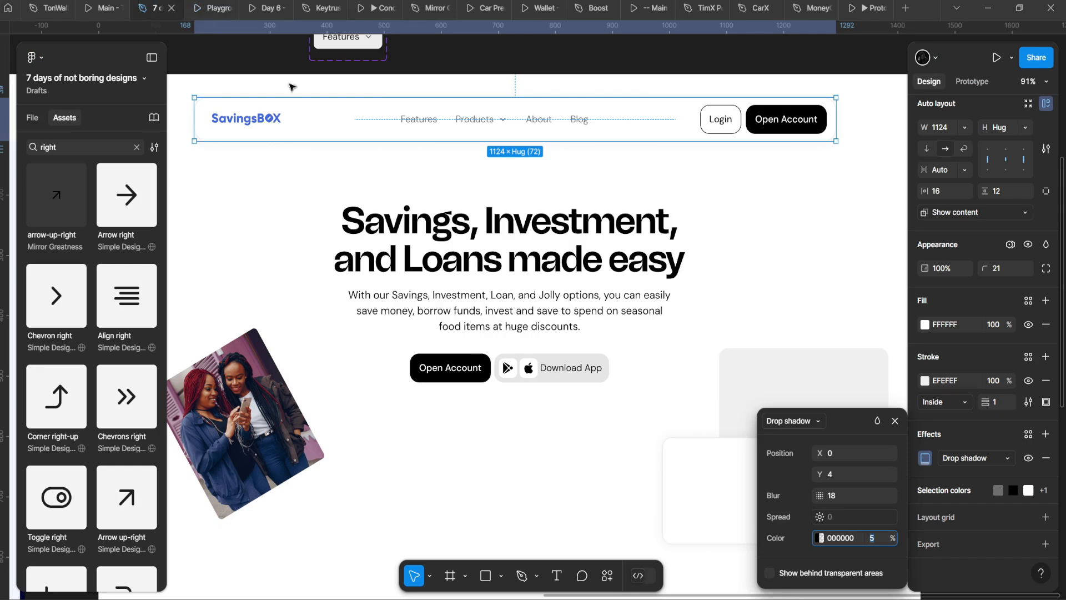
Step: Set the navbar outline brightness to 92, a paler E6E6E6 grey
{"action": "left_click", "coordinate": [925, 381]}
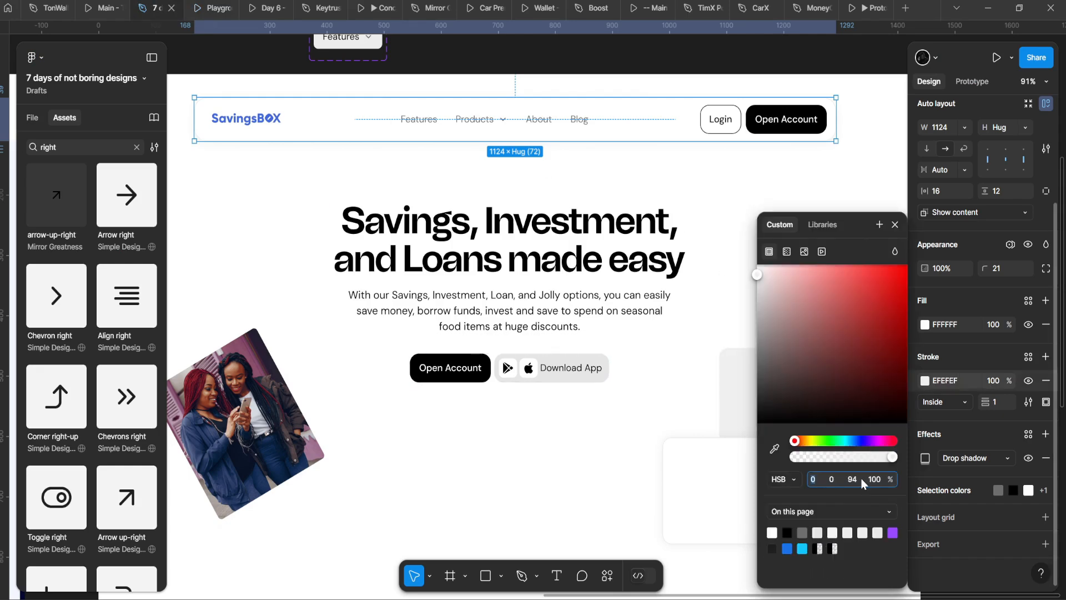
{"action": "type", "text": "92"}
{"action": "key", "text": "Return"}
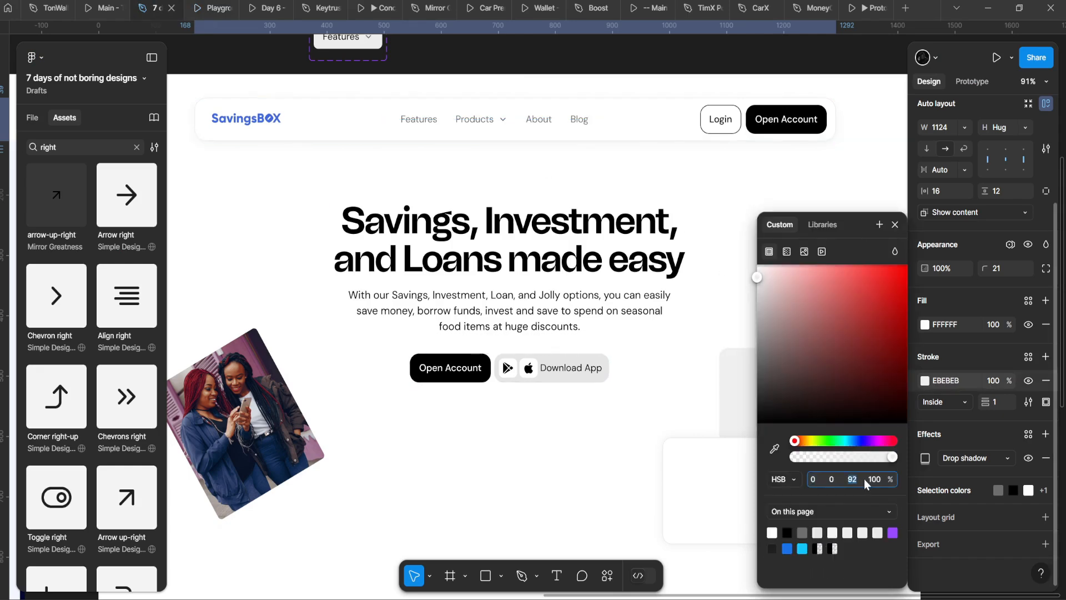
{"action": "key", "text": "Up"}
{"action": "key", "text": "Up"}
{"action": "key", "text": "Down"}
{"action": "key", "text": "Down"}
{"action": "key", "text": "Down"}
Step: Review the outline in the prototype preview, then return to the design file and clear the library search
{"action": "left_click", "coordinate": [206, 8]}
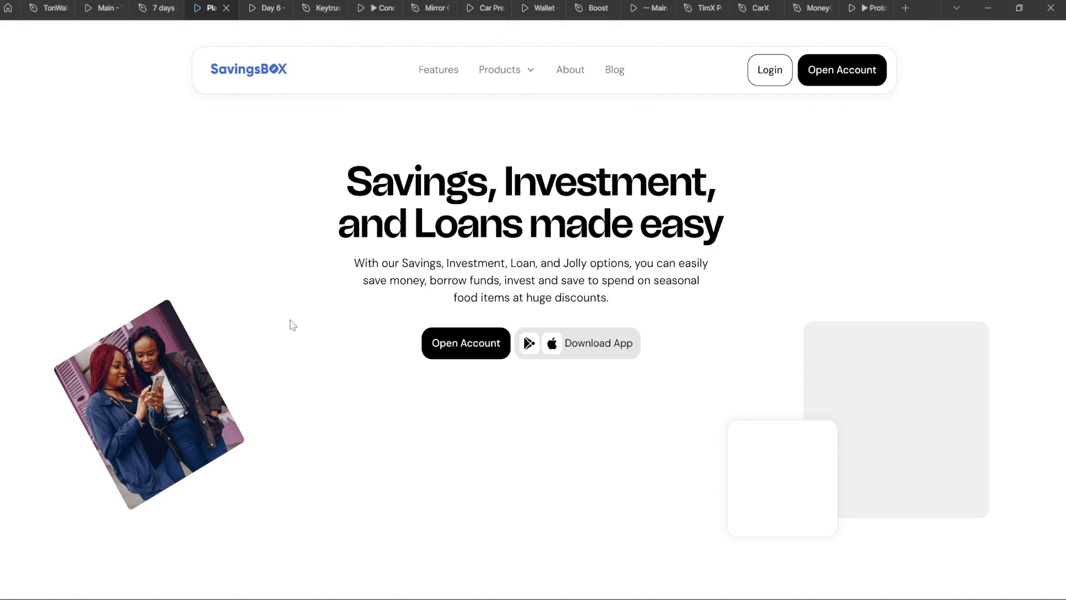
{"action": "scroll", "coordinate": [300, 275], "scroll_direction": "down", "scroll_amount": 2}
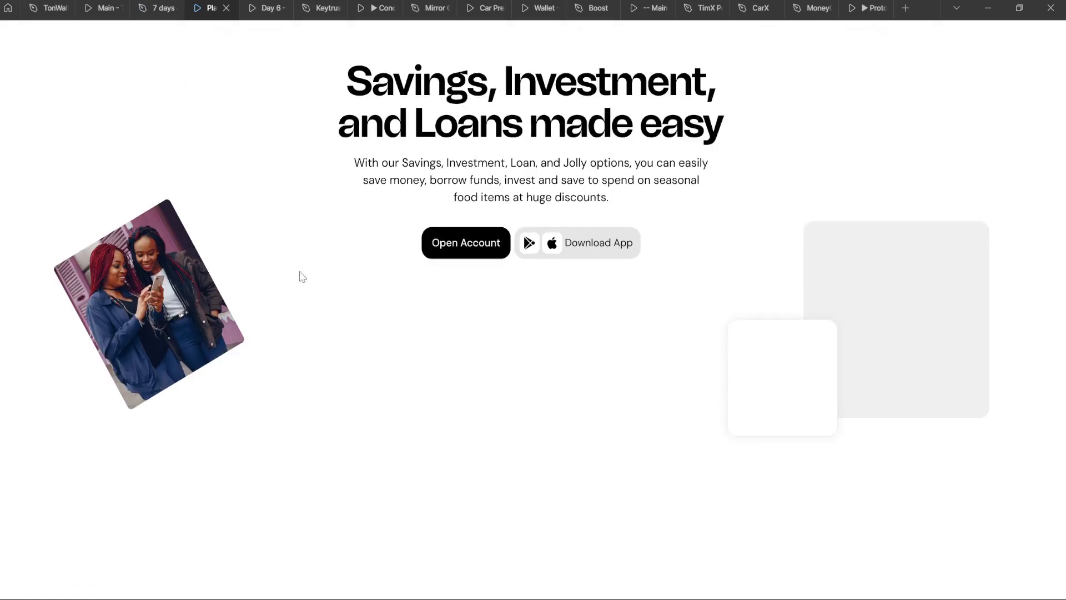
{"action": "scroll", "coordinate": [300, 272], "scroll_direction": "up", "scroll_amount": 2}
{"action": "left_click", "coordinate": [179, 5]}
{"action": "scroll", "coordinate": [298, 203], "scroll_direction": "up", "scroll_amount": 3}
{"action": "left_click", "coordinate": [136, 148]}
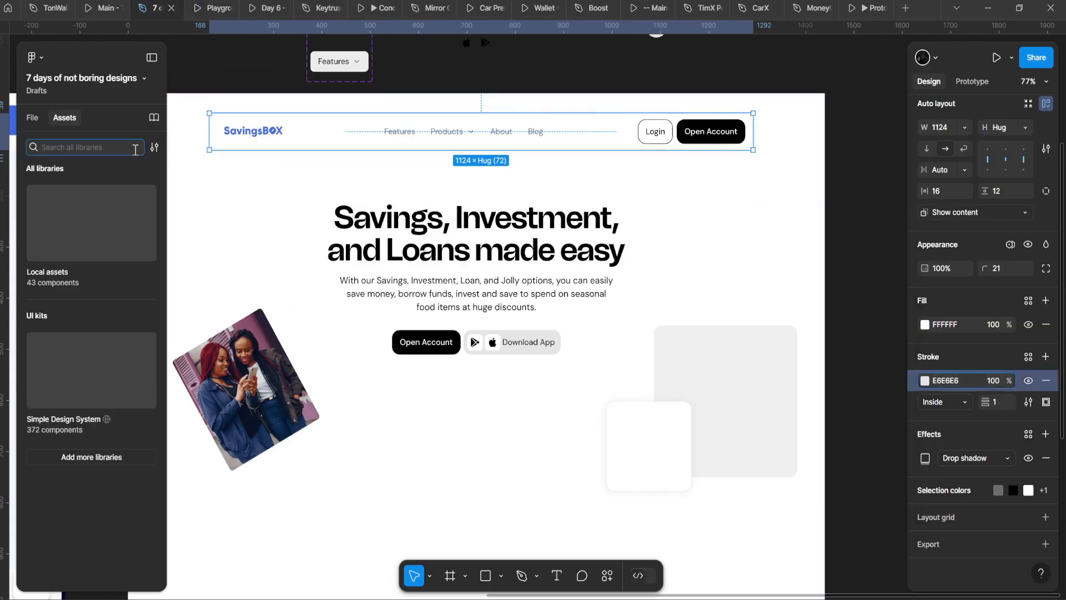
Step: Deselect the navbar frame and switch between the File and Assets tabs, ending on File
{"action": "left_click", "coordinate": [126, 81]}
{"action": "left_click", "coordinate": [217, 85]}
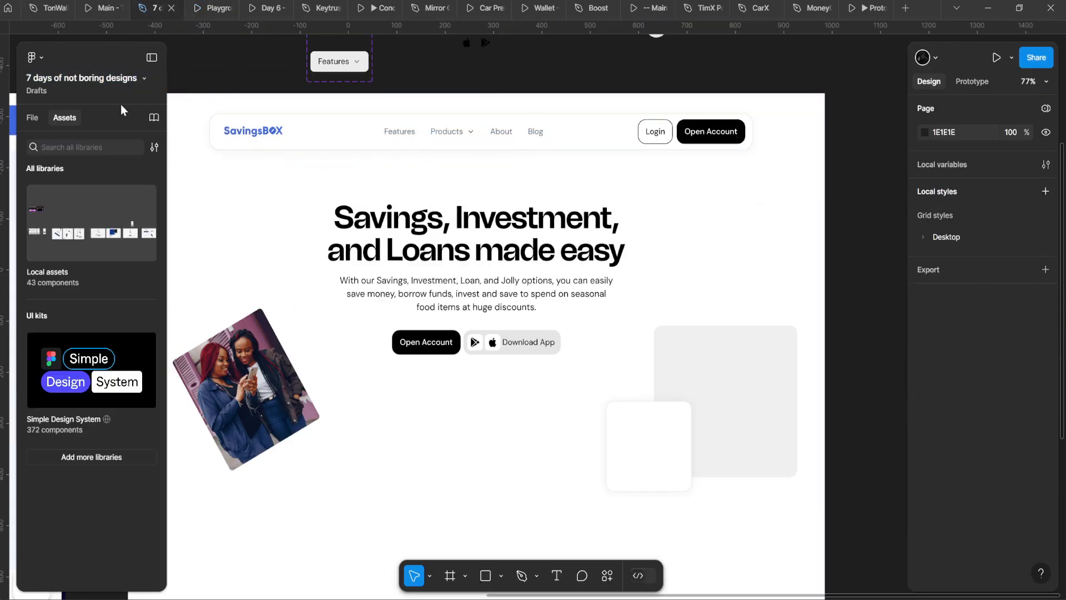
{"action": "left_click", "coordinate": [32, 118]}
{"action": "left_click", "coordinate": [63, 118]}
{"action": "left_click", "coordinate": [32, 115]}
{"action": "left_click", "coordinate": [63, 119]}
{"action": "left_click", "coordinate": [32, 118]}
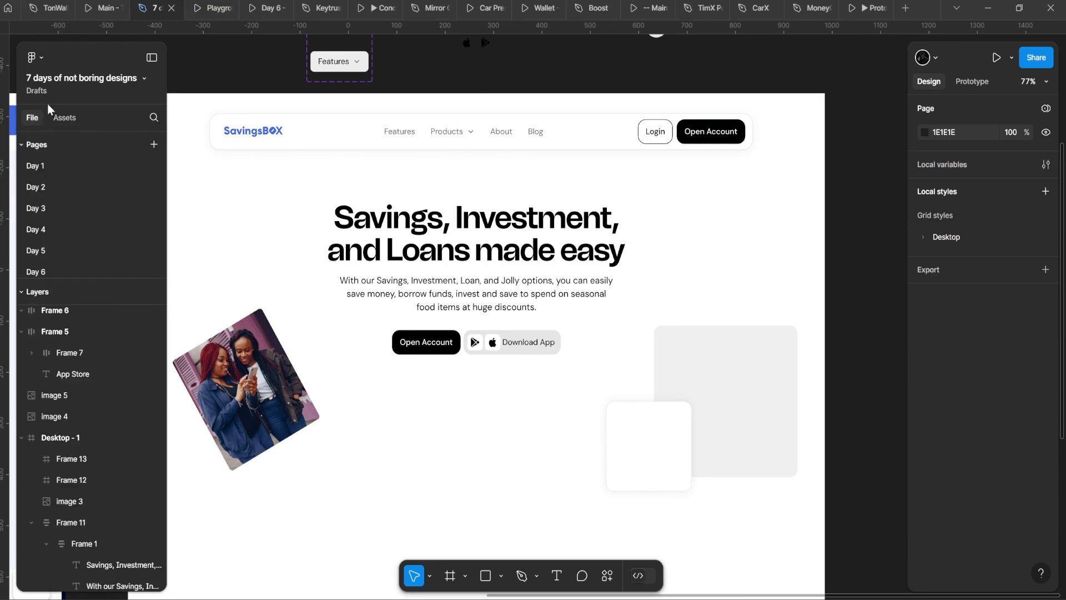
Step: Open and close the file options menu twice without choosing anything
{"action": "left_click", "coordinate": [145, 80]}
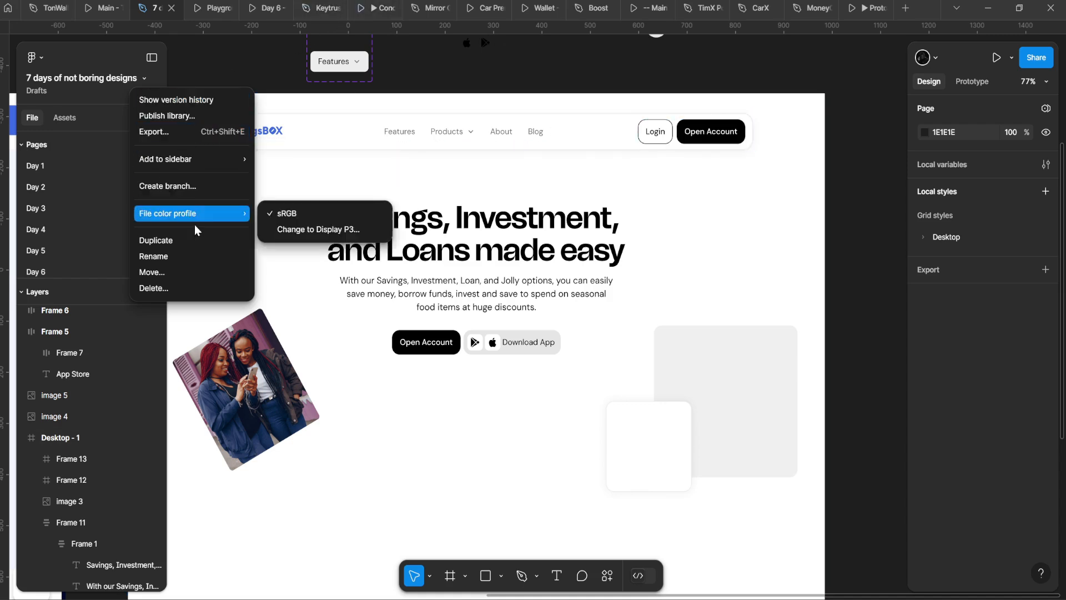
{"action": "left_click", "coordinate": [150, 79]}
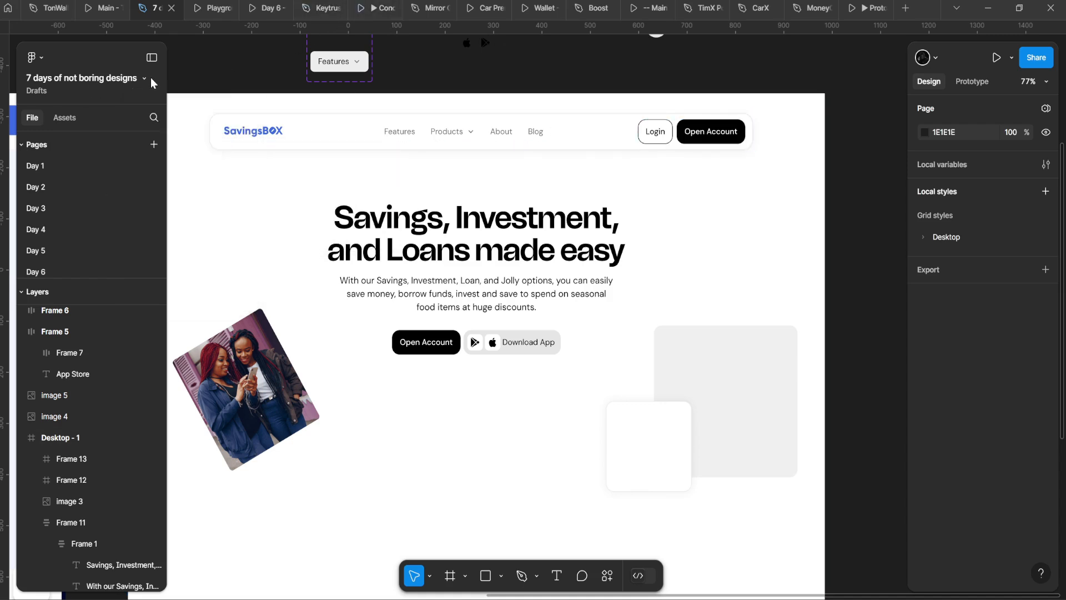
{"action": "left_click", "coordinate": [148, 78]}
{"action": "left_click", "coordinate": [112, 97]}
Step: Collapse and re-expand the side panels several times with the sidebar toggle and Ctrl+\
{"action": "left_click", "coordinate": [152, 57]}
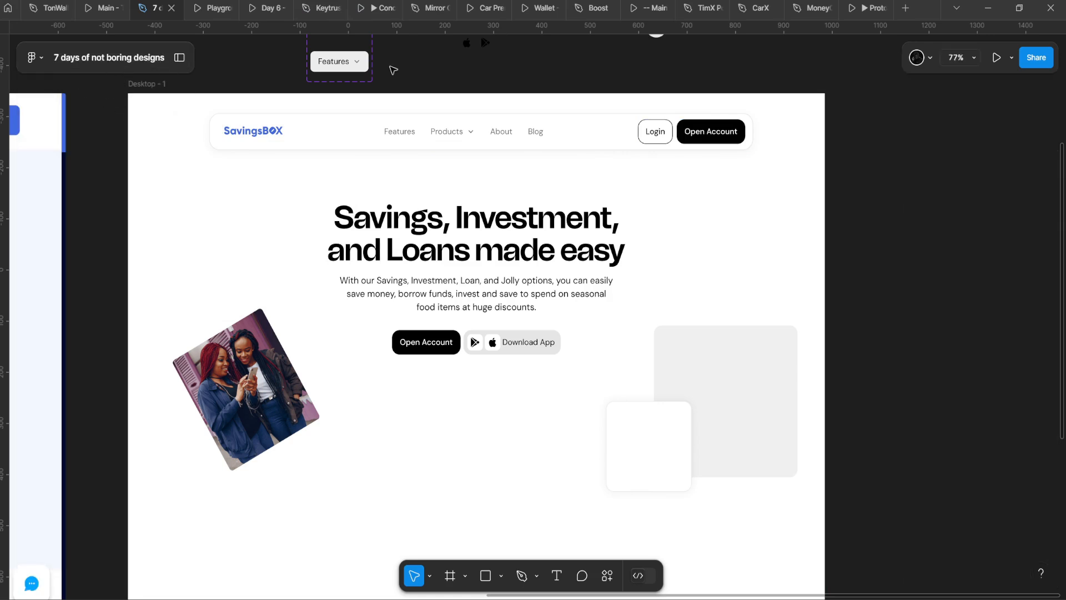
{"action": "left_click", "coordinate": [180, 58]}
{"action": "left_click", "coordinate": [160, 58]}
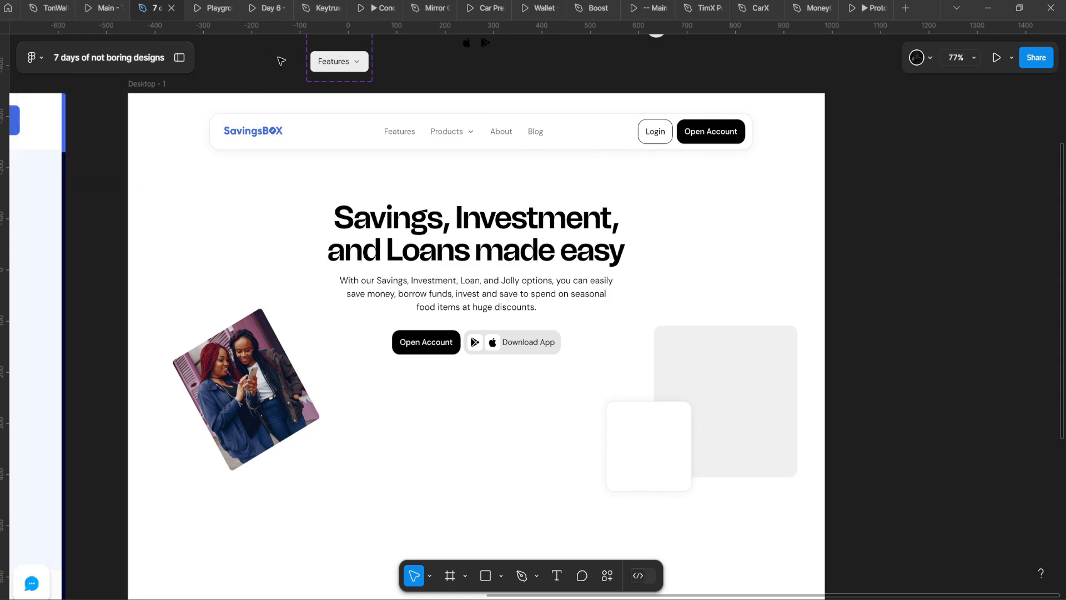
{"action": "left_click", "coordinate": [179, 58]}
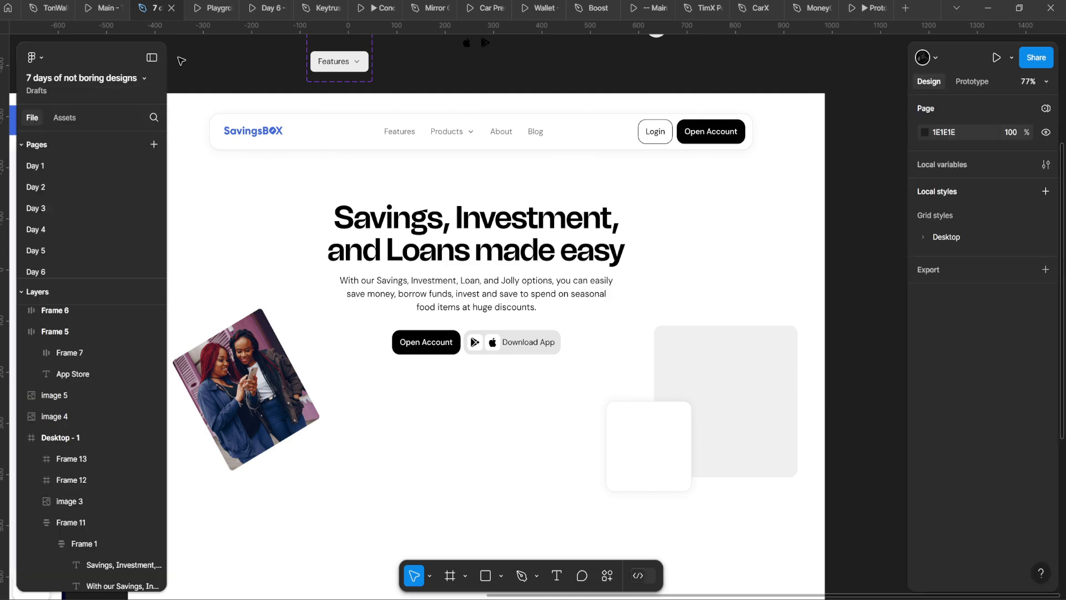
{"action": "left_click", "coordinate": [37, 57]}
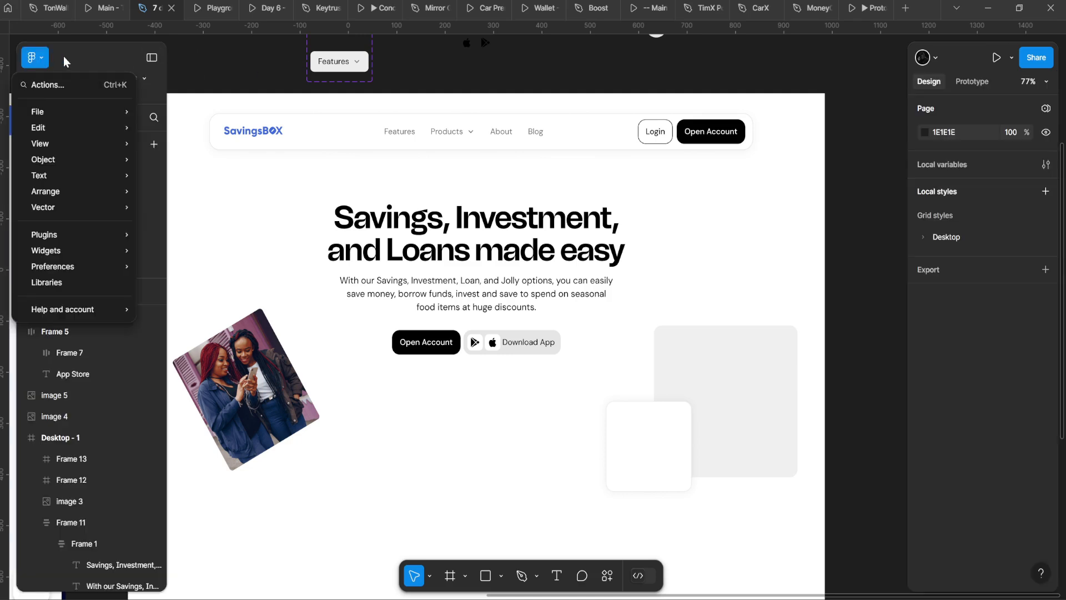
{"action": "left_click", "coordinate": [91, 56]}
{"action": "left_click", "coordinate": [151, 58]}
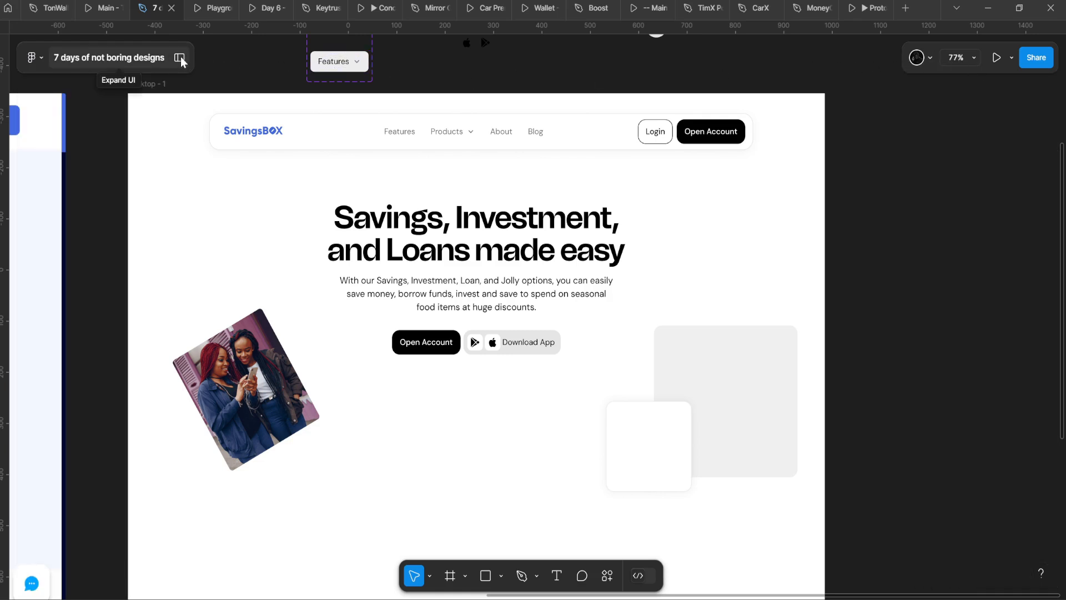
{"action": "left_click", "coordinate": [181, 56]}
{"action": "left_click", "coordinate": [153, 58]}
{"action": "scroll", "coordinate": [342, 221], "scroll_direction": "up", "scroll_amount": 3}
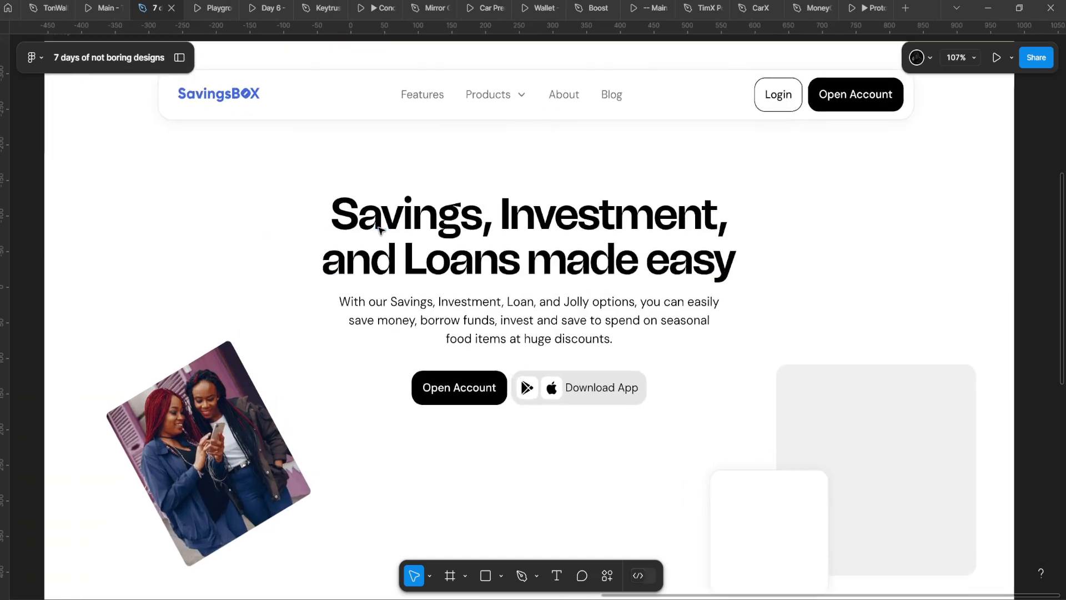
{"action": "scroll", "coordinate": [383, 250], "scroll_direction": "down", "scroll_amount": 2}
{"action": "scroll", "coordinate": [893, 220], "scroll_direction": "up", "scroll_amount": 1}
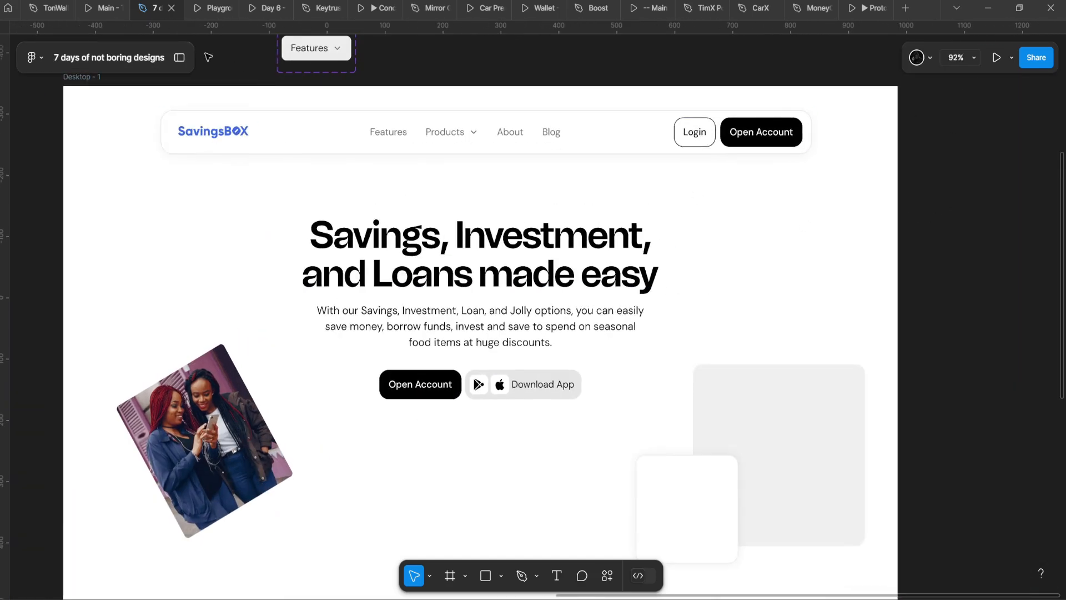
{"action": "key", "text": "ctrl+backslash"}
{"action": "left_click", "coordinate": [366, 153]}
{"action": "key", "text": "ctrl+slash"}
{"action": "type", "text": "side"}
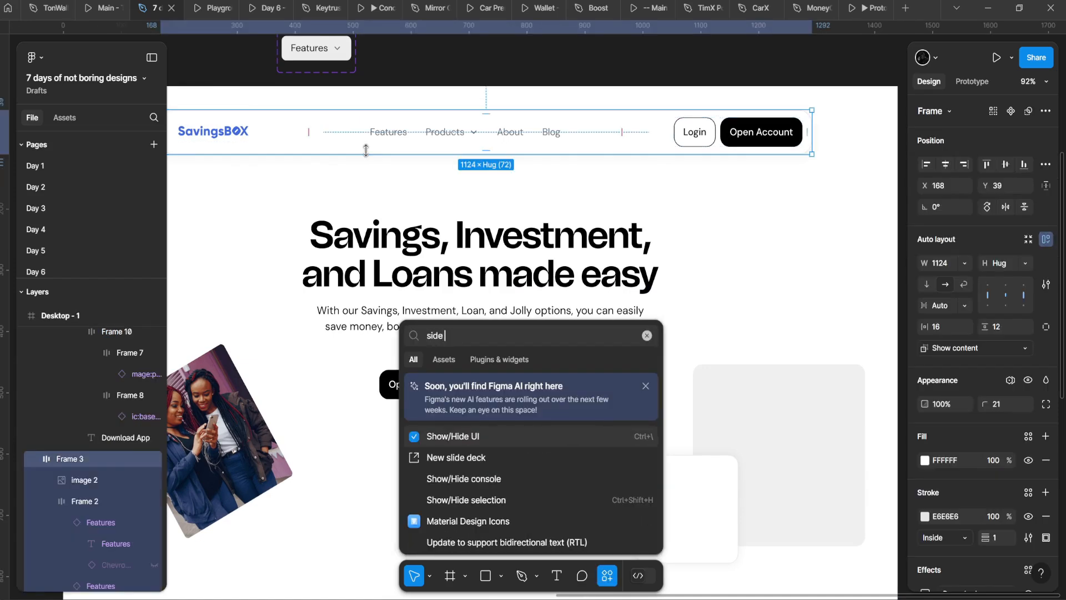
{"action": "key", "text": "Return"}
{"action": "key", "text": "ctrl+slash"}
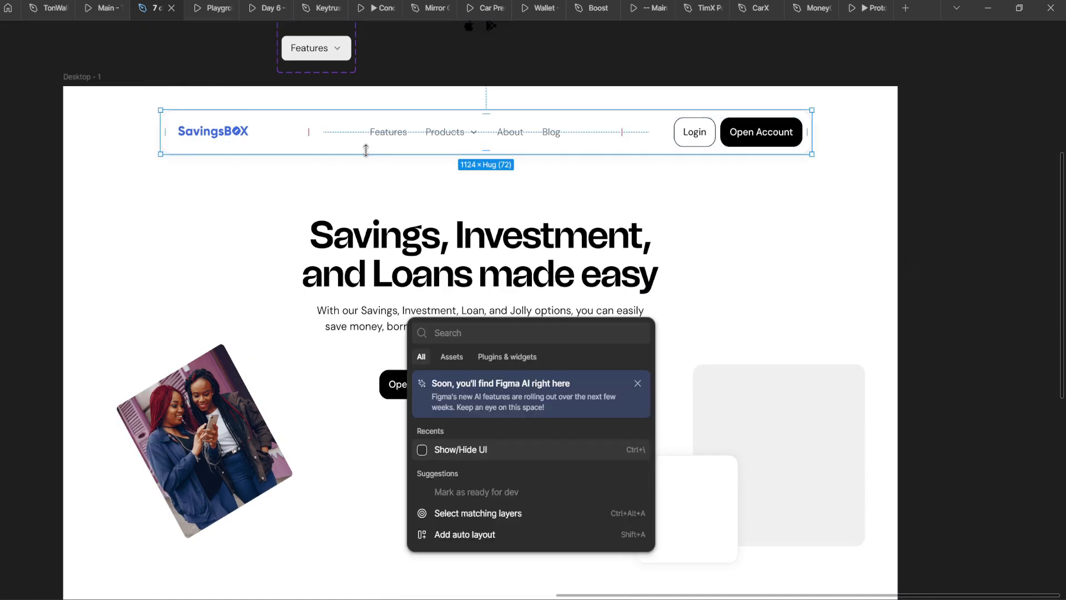
{"action": "key", "text": "Return"}
{"action": "key", "text": "ctrl+slash"}
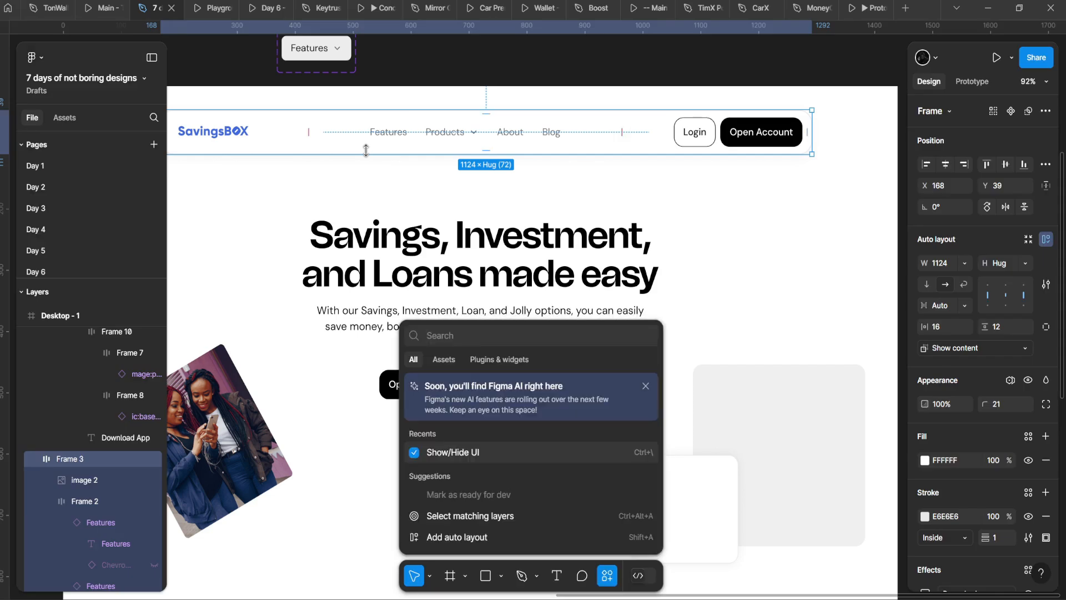
{"action": "key", "text": "Escape"}
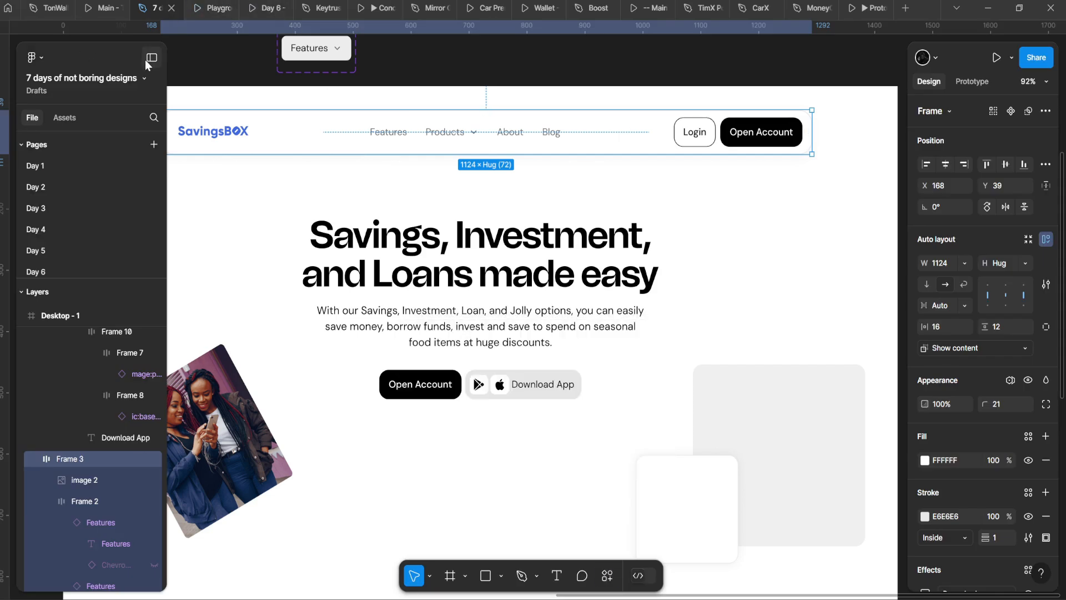
{"action": "left_click", "coordinate": [148, 62]}
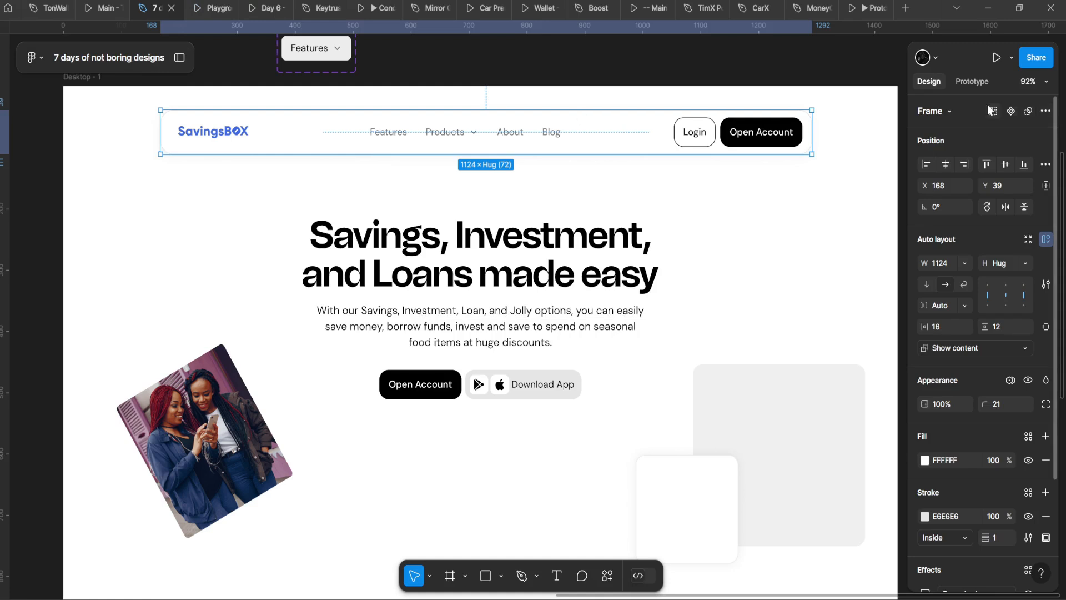
{"action": "left_click", "coordinate": [179, 58]}
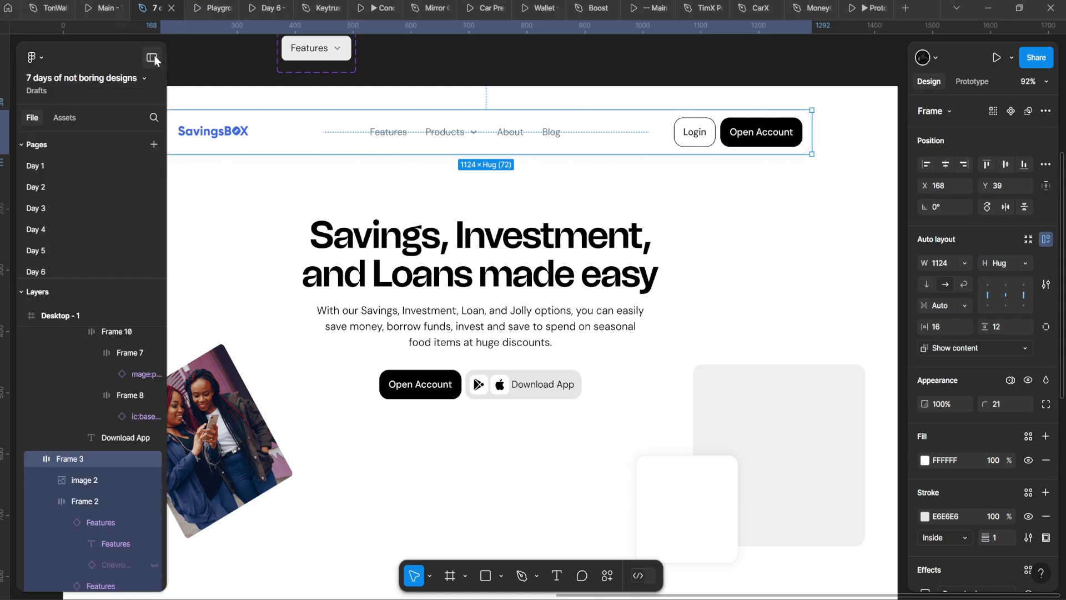
{"action": "left_click", "coordinate": [155, 58]}
{"action": "left_click", "coordinate": [778, 61]}
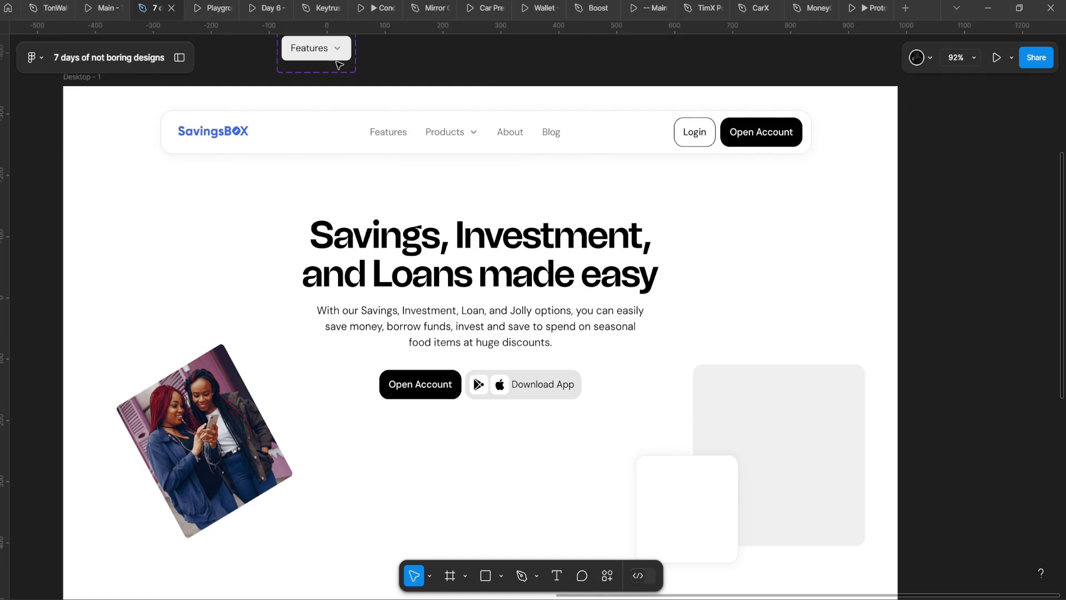
{"action": "left_click", "coordinate": [309, 142]}
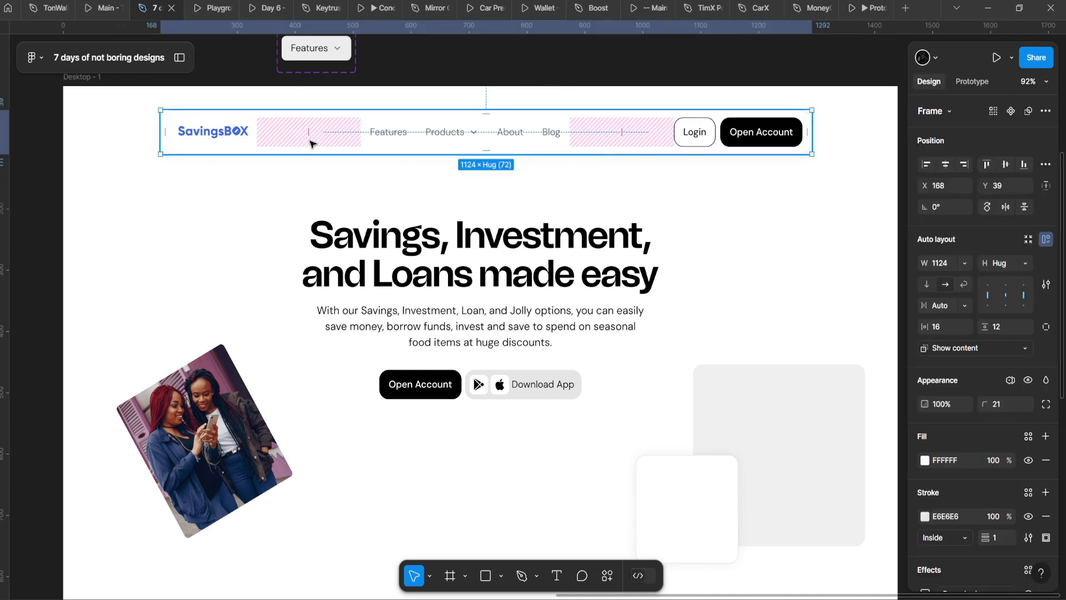
{"action": "left_click", "coordinate": [436, 141]}
{"action": "left_click", "coordinate": [457, 78]}
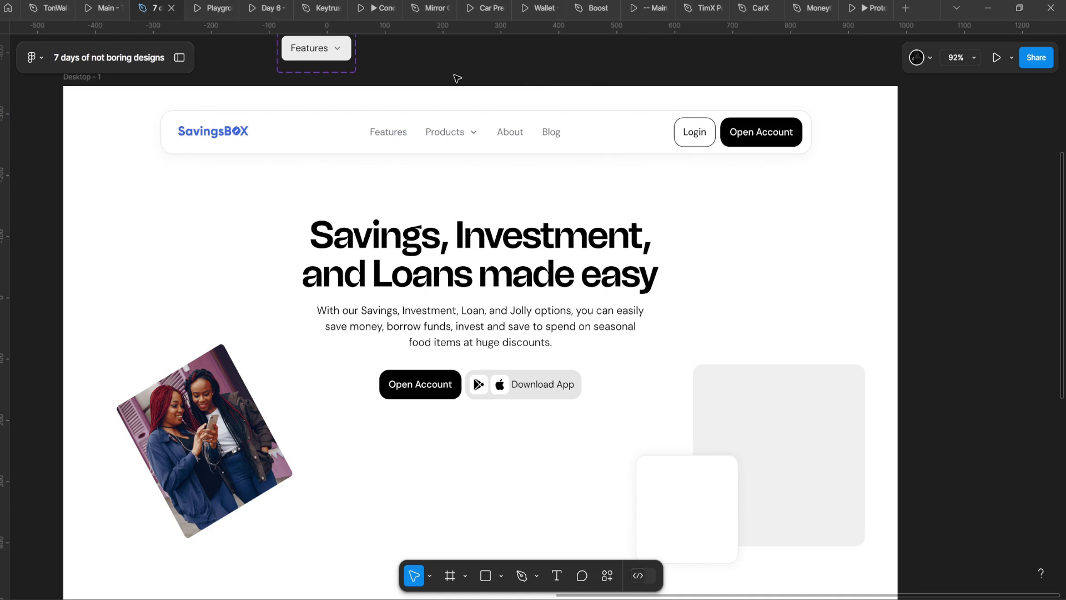
{"action": "left_click", "coordinate": [467, 115]}
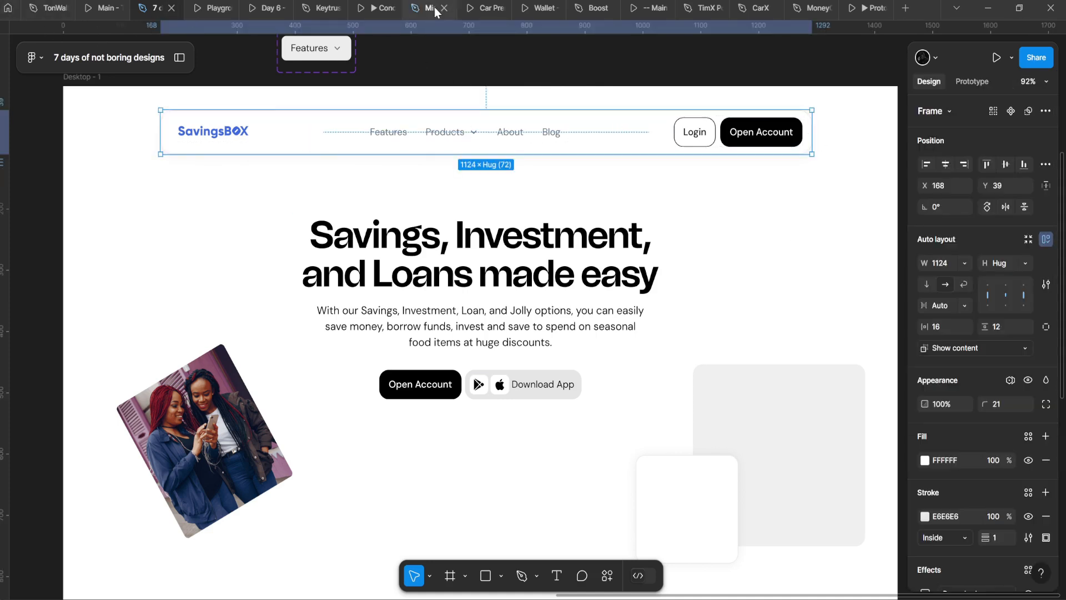
{"action": "left_click", "coordinate": [368, 82]}
{"action": "left_click", "coordinate": [385, 115]}
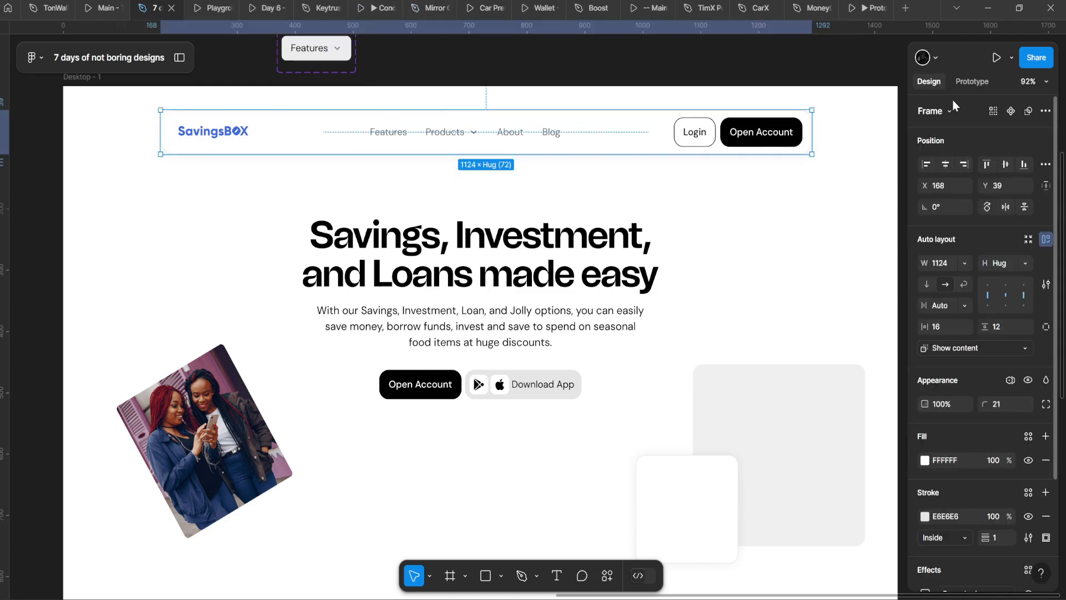
{"action": "left_click", "coordinate": [184, 58]}
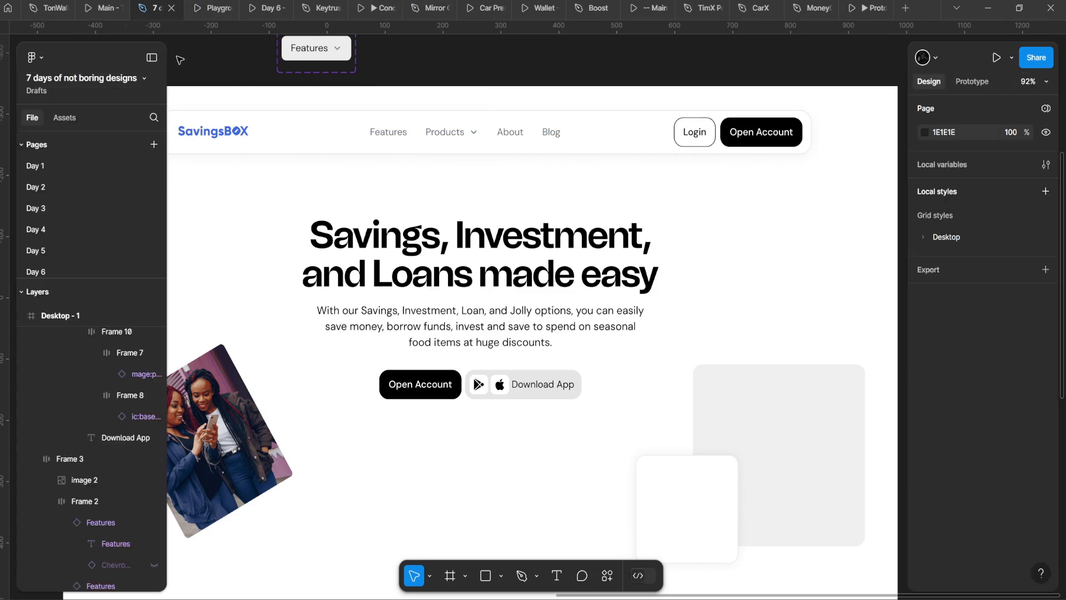
{"action": "left_click", "coordinate": [151, 58]}
{"action": "left_click", "coordinate": [503, 140]}
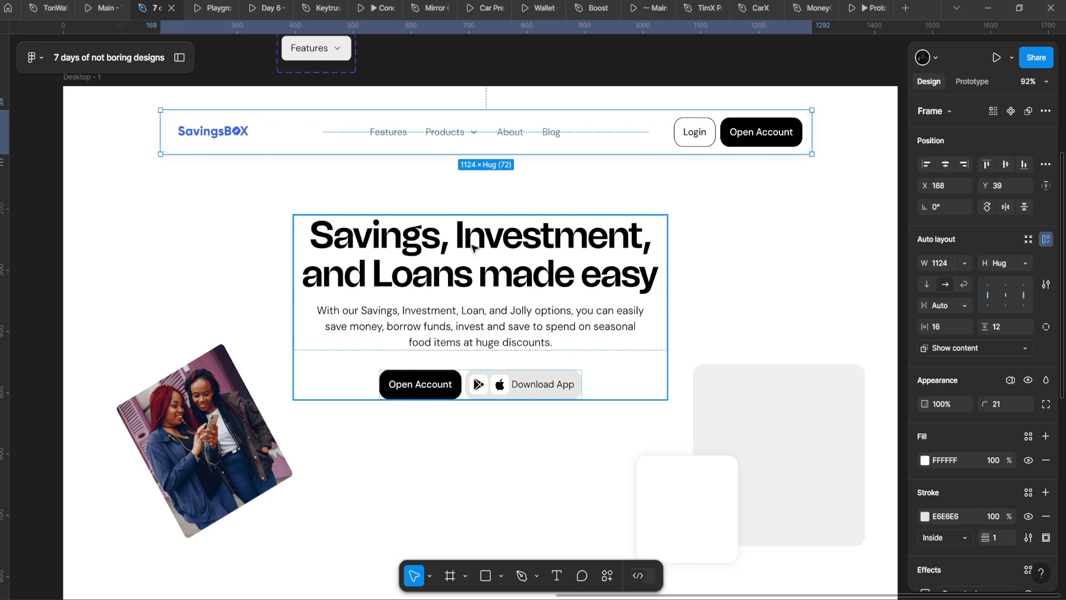
{"action": "scroll", "coordinate": [476, 252], "scroll_direction": "down", "scroll_amount": 3}
{"action": "scroll", "coordinate": [459, 283], "scroll_direction": "up", "scroll_amount": 2}
{"action": "left_click", "coordinate": [676, 463]}
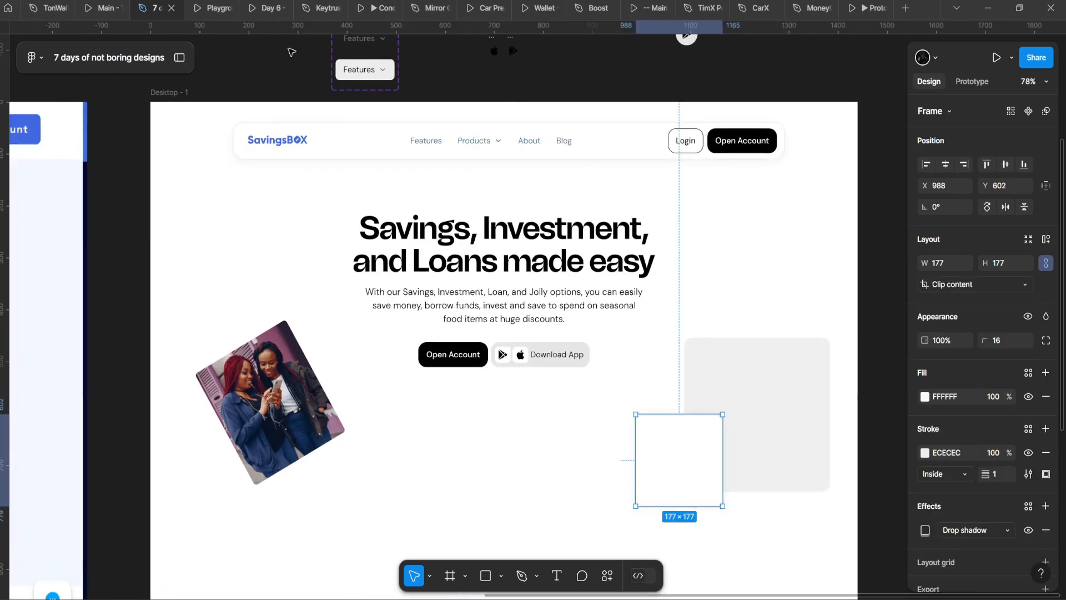
{"action": "key", "text": "ctrl+alt+Return"}
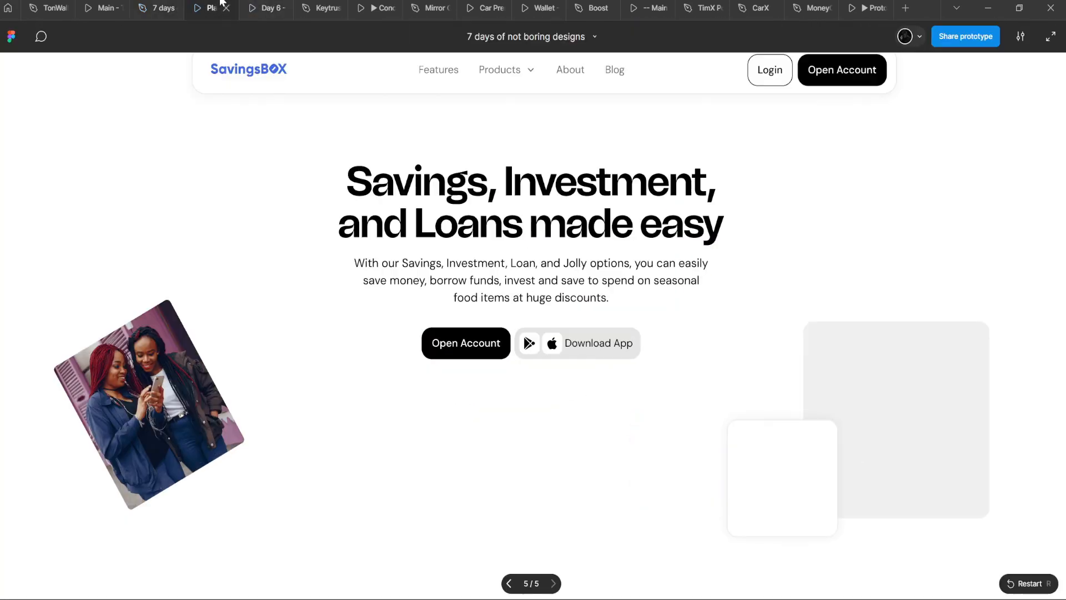
Step: Duplicate the hero headline below itself, shrink the copy to about 270×53, and cut it
{"action": "left_click", "coordinate": [156, 7]}
{"action": "scroll", "coordinate": [357, 205], "scroll_direction": "down", "scroll_amount": 2}
{"action": "scroll", "coordinate": [642, 469], "scroll_direction": "up", "scroll_amount": 3}
{"action": "left_click_drag", "start_coordinate": [467, 291], "coordinate": [598, 374]}
{"action": "left_click", "coordinate": [417, 72]}
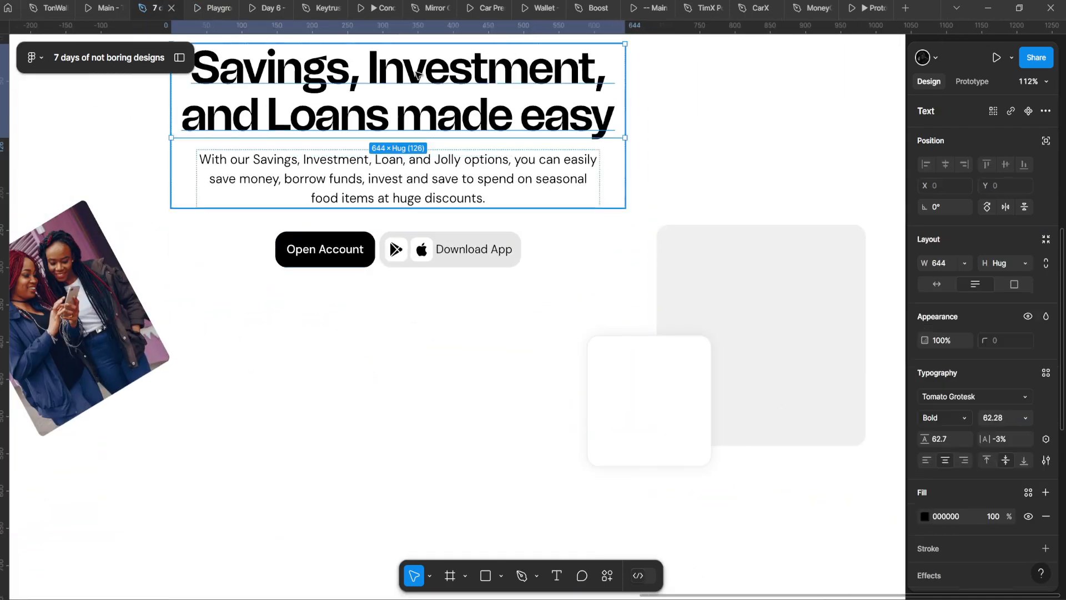
{"action": "left_click_drag", "start_coordinate": [490, 134], "coordinate": [652, 425]}
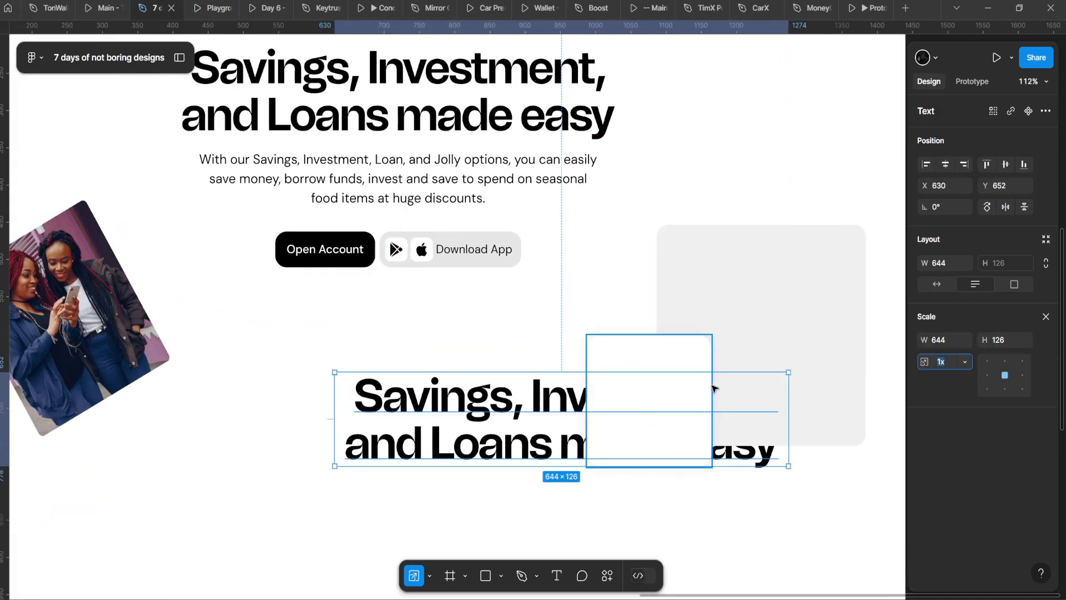
{"action": "left_click_drag", "start_coordinate": [785, 403], "coordinate": [570, 389]}
{"action": "key", "text": "ctrl+x"}
Step: Paste the small headline copy inside the white 177×177 card
{"action": "left_click", "coordinate": [642, 405]}
{"action": "scroll", "coordinate": [589, 381], "scroll_direction": "up", "scroll_amount": 1}
{"action": "left_click", "coordinate": [448, 336]}
{"action": "key", "text": "ctrl+v"}
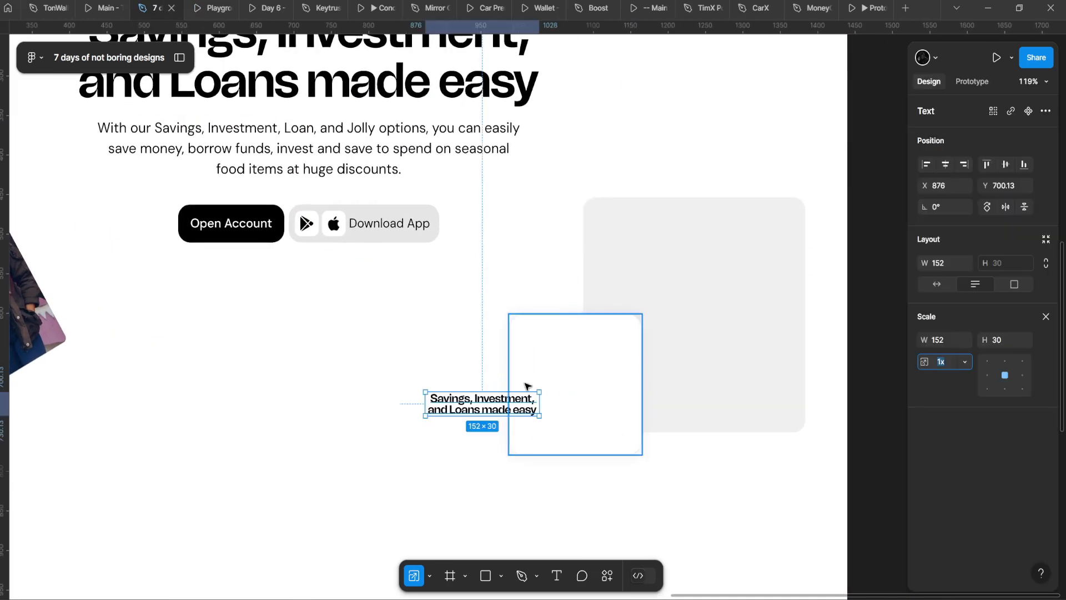
{"action": "left_click_drag", "start_coordinate": [502, 399], "coordinate": [598, 360]}
Step: Edit the copy to read 500k and set its resizing to Auto width (36 px)
{"action": "double_click", "coordinate": [599, 360]}
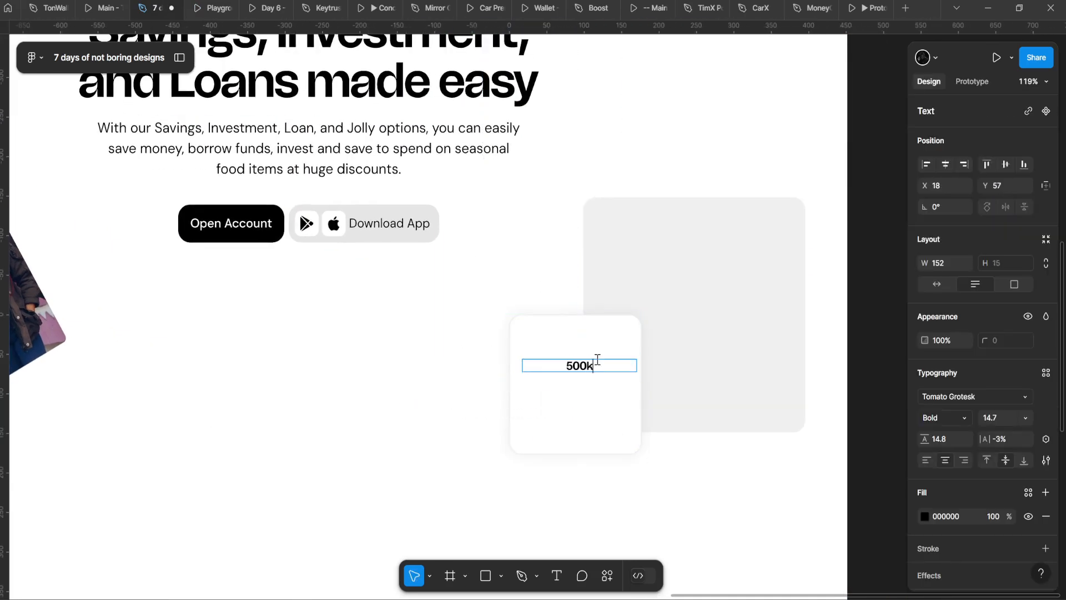
{"action": "scroll", "coordinate": [621, 381], "scroll_direction": "up", "scroll_amount": 1}
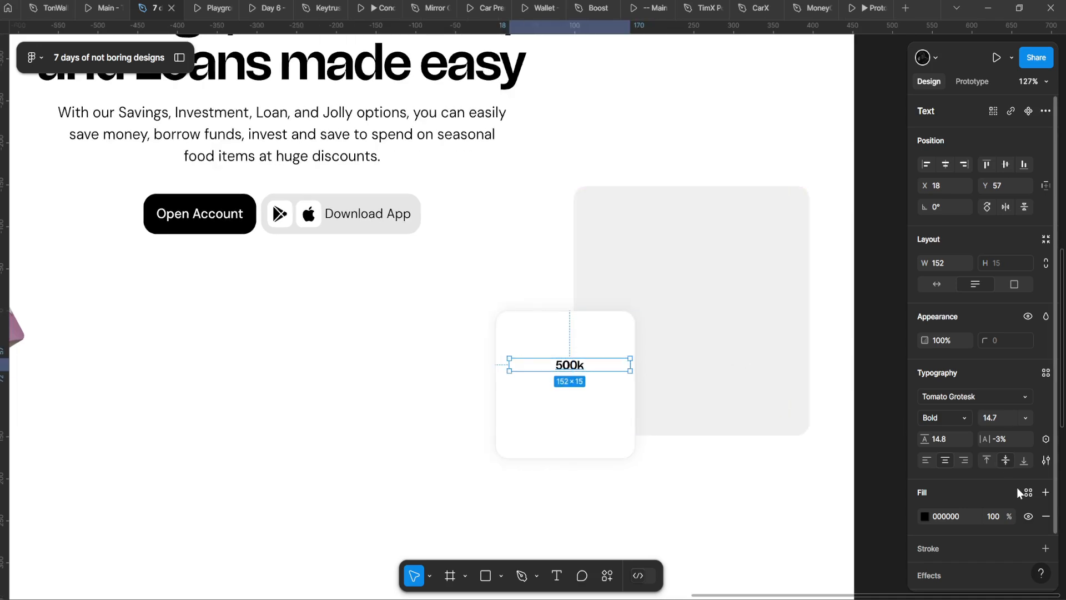
{"action": "left_click", "coordinate": [937, 284]}
{"action": "scroll", "coordinate": [606, 376], "scroll_direction": "up", "scroll_amount": 1}
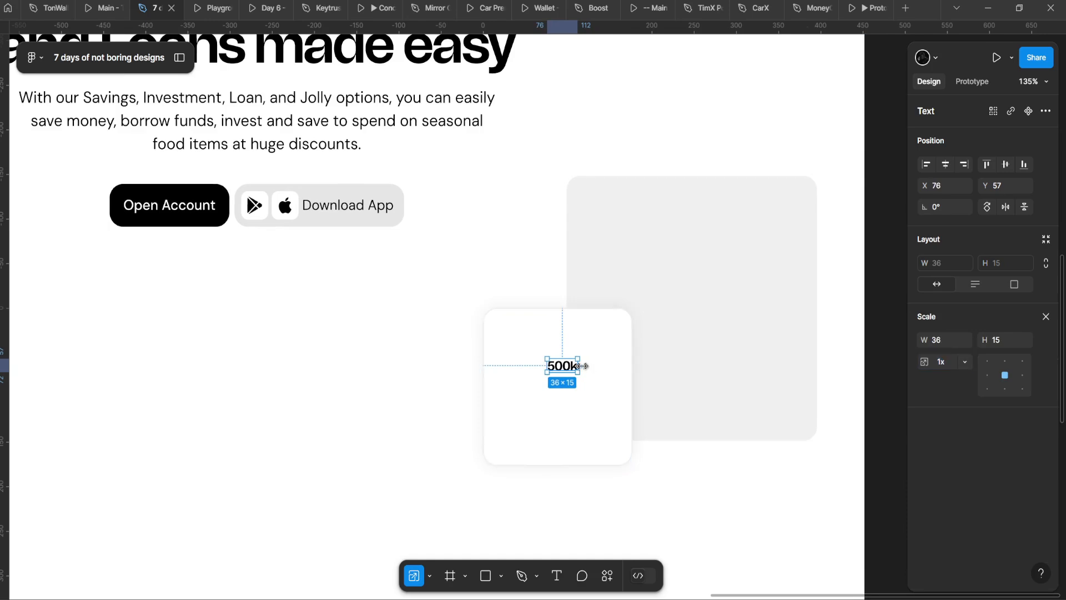
{"action": "scroll", "coordinate": [562, 373], "scroll_direction": "up", "scroll_amount": 3}
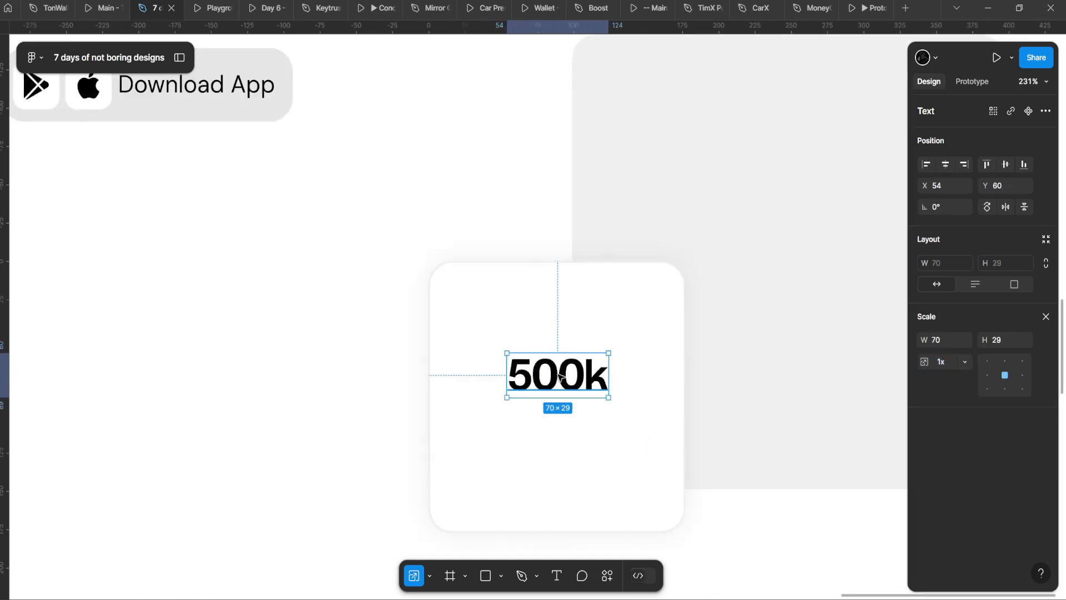
{"action": "scroll", "coordinate": [562, 381], "scroll_direction": "down", "scroll_amount": 5}
Step: Deselect the label and pan to the hero section, grey square and photo
{"action": "left_click", "coordinate": [338, 383]}
{"action": "scroll", "coordinate": [329, 383], "scroll_direction": "down", "scroll_amount": 4}
{"action": "left_click_drag", "start_coordinate": [328, 382], "coordinate": [522, 346]}
{"action": "scroll", "coordinate": [522, 346], "scroll_direction": "up", "scroll_amount": 4}
{"action": "left_click", "coordinate": [840, 305]}
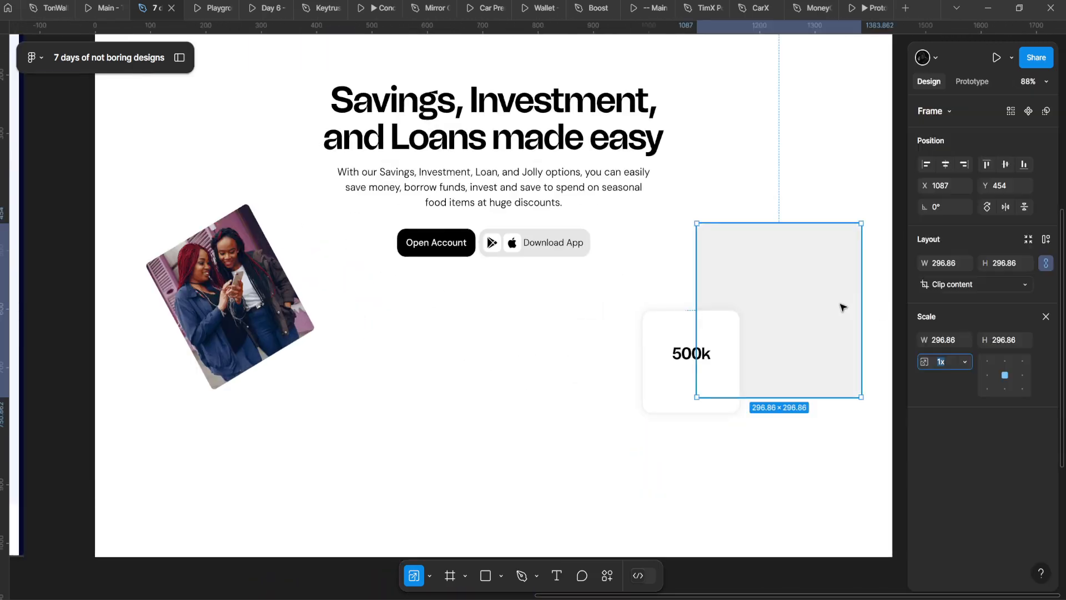
{"action": "left_click_drag", "start_coordinate": [840, 305], "coordinate": [784, 301]}
Step: Rotate the tilted photo upright to 0°, undoing an accidental move first
{"action": "left_click", "coordinate": [528, 275]}
{"action": "left_click_drag", "start_coordinate": [227, 286], "coordinate": [206, 289]}
{"action": "key", "text": "ctrl+z"}
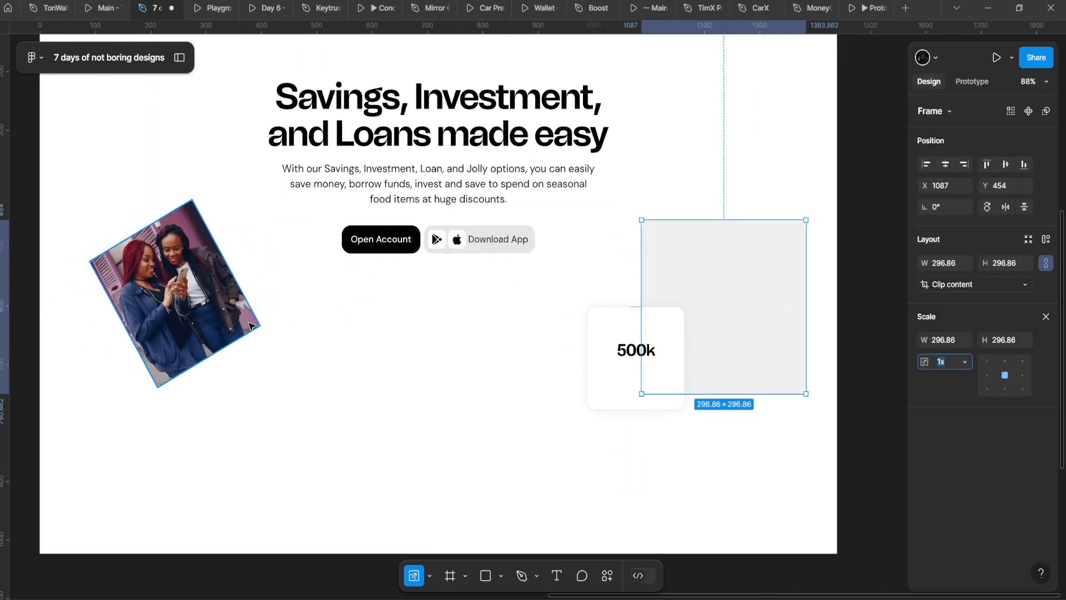
{"action": "key", "text": "ctrl+shift+z"}
{"action": "left_click_drag", "start_coordinate": [250, 336], "coordinate": [219, 370]}
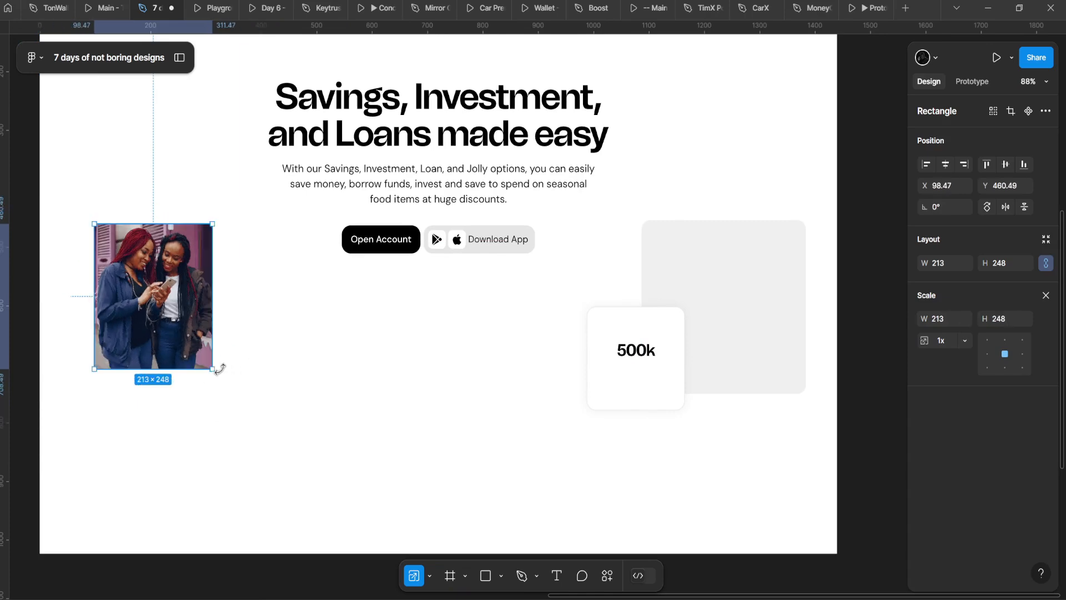
{"action": "scroll", "coordinate": [261, 358], "scroll_direction": "down", "scroll_amount": 5}
{"action": "left_click_drag", "start_coordinate": [283, 359], "coordinate": [422, 297]}
{"action": "scroll", "coordinate": [422, 297], "scroll_direction": "up", "scroll_amount": 3}
Step: Expand the Pages and Layers panel and switch to another page of the file
{"action": "left_click", "coordinate": [415, 151]}
{"action": "scroll", "coordinate": [481, 309], "scroll_direction": "down", "scroll_amount": 5}
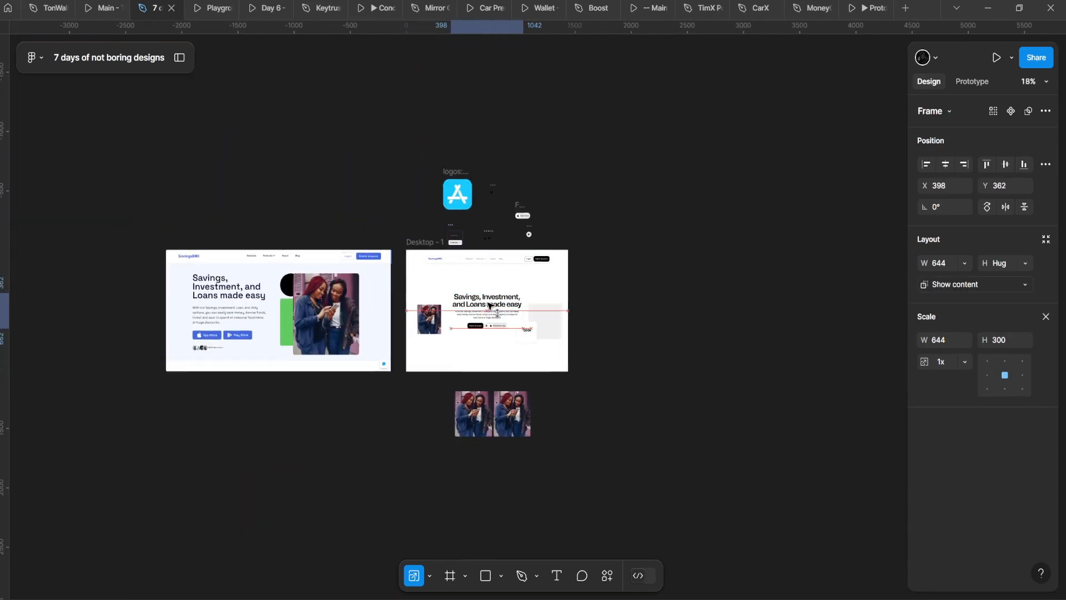
{"action": "scroll", "coordinate": [484, 304], "scroll_direction": "up", "scroll_amount": 3}
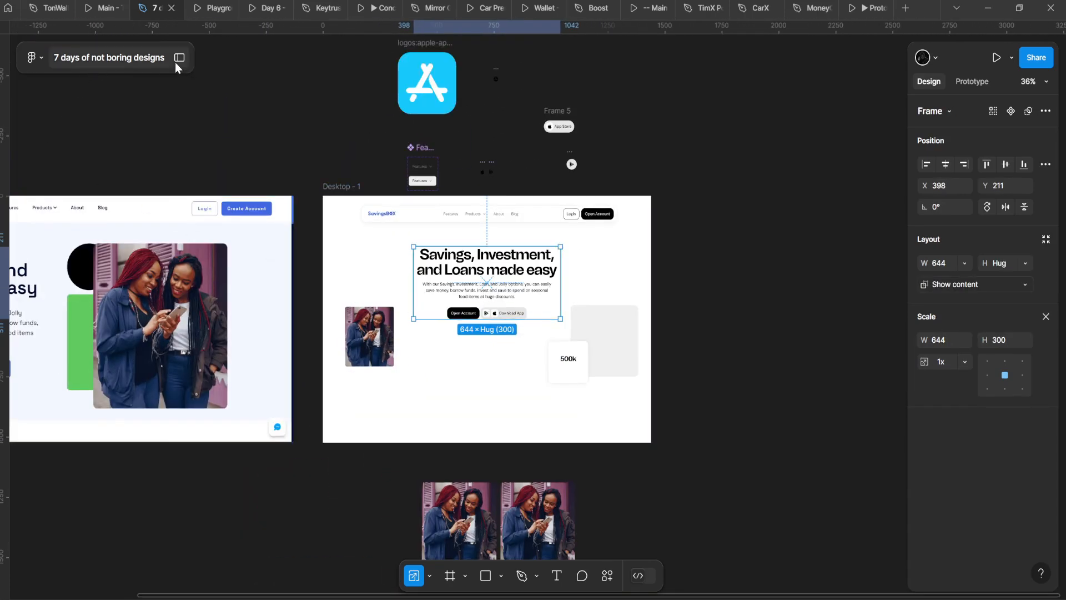
{"action": "left_click", "coordinate": [176, 59]}
{"action": "scroll", "coordinate": [94, 233], "scroll_direction": "down", "scroll_amount": 2}
{"action": "left_click", "coordinate": [91, 244]}
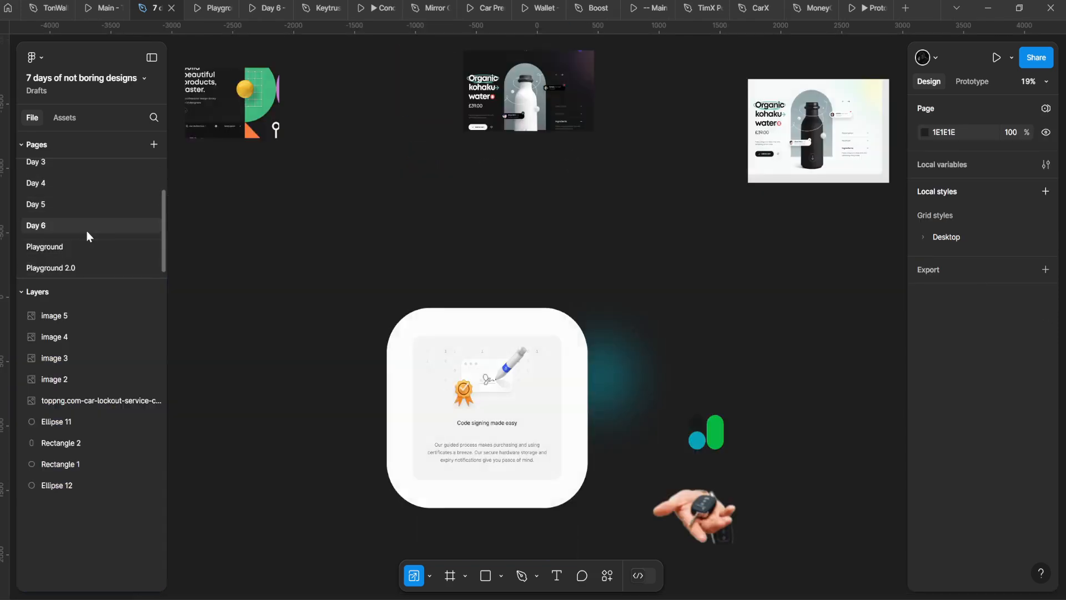
Step: On the Day 6 page, find and select the grey wave Artboard 1 1 image
{"action": "left_click", "coordinate": [86, 232]}
{"action": "scroll", "coordinate": [394, 416], "scroll_direction": "up", "scroll_amount": 1}
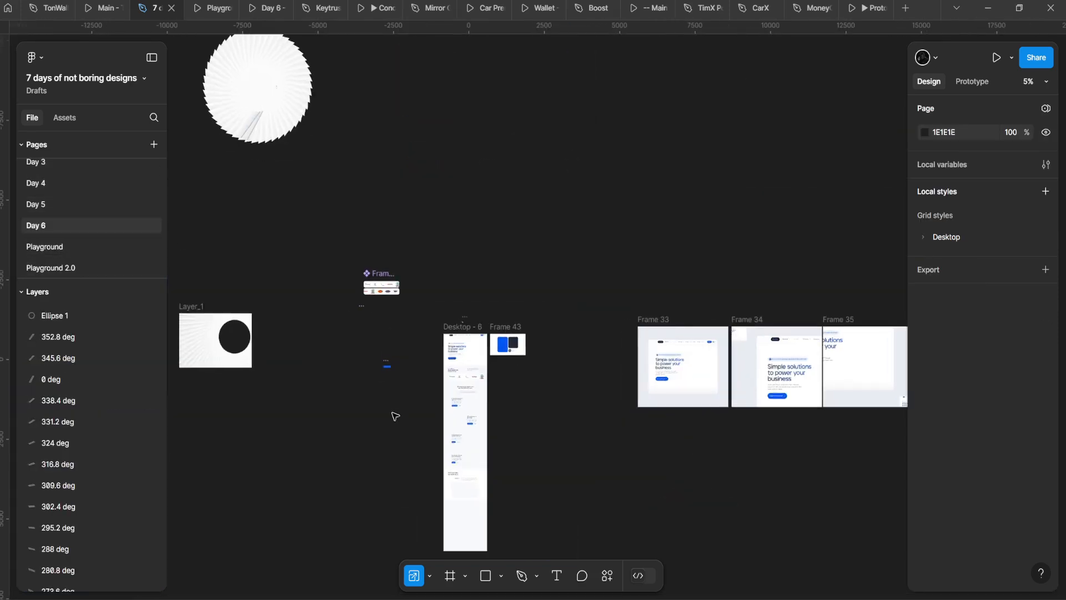
{"action": "left_click_drag", "start_coordinate": [296, 363], "coordinate": [502, 328]}
{"action": "scroll", "coordinate": [511, 328], "scroll_direction": "down", "scroll_amount": 4}
{"action": "scroll", "coordinate": [494, 294], "scroll_direction": "up", "scroll_amount": 3}
{"action": "left_click_drag", "start_coordinate": [617, 296], "coordinate": [431, 272]}
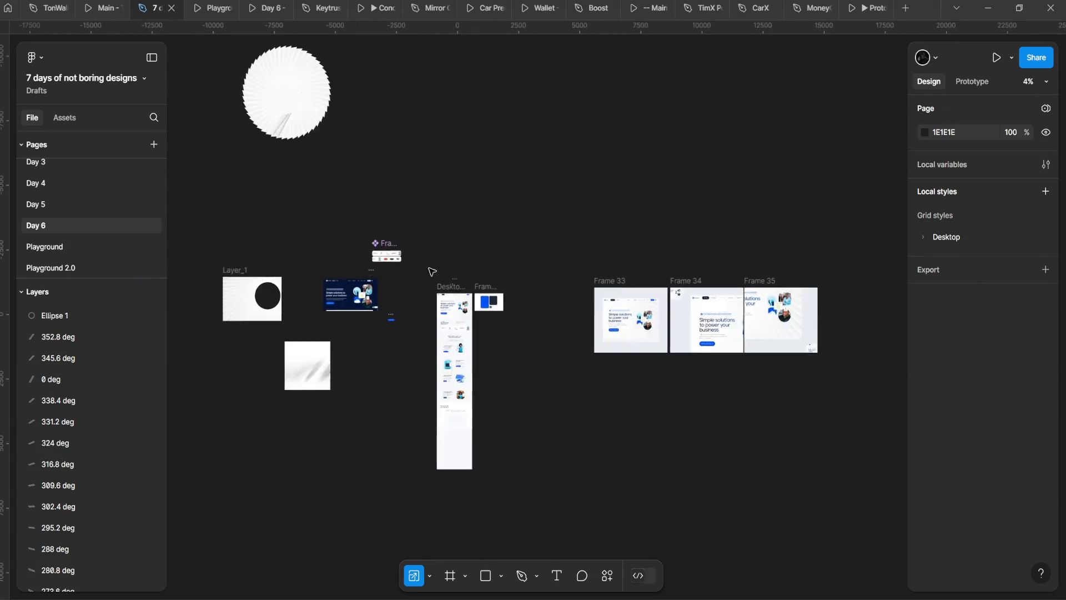
{"action": "scroll", "coordinate": [408, 333], "scroll_direction": "up", "scroll_amount": 4}
{"action": "left_click_drag", "start_coordinate": [350, 381], "coordinate": [717, 263]}
{"action": "left_click", "coordinate": [597, 262]}
Step: Paste the wave into Desktop - 1 on Playground 2.0, send it to back, and present
{"action": "left_click", "coordinate": [112, 248]}
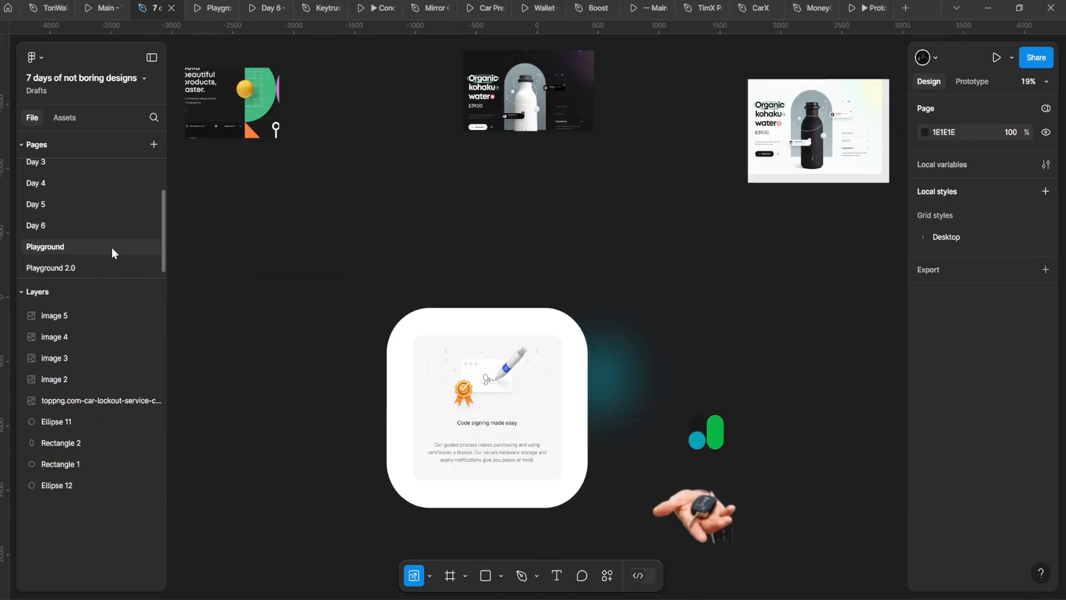
{"action": "left_click", "coordinate": [127, 267]}
{"action": "left_click", "coordinate": [512, 412]}
{"action": "right_click", "coordinate": [512, 412]}
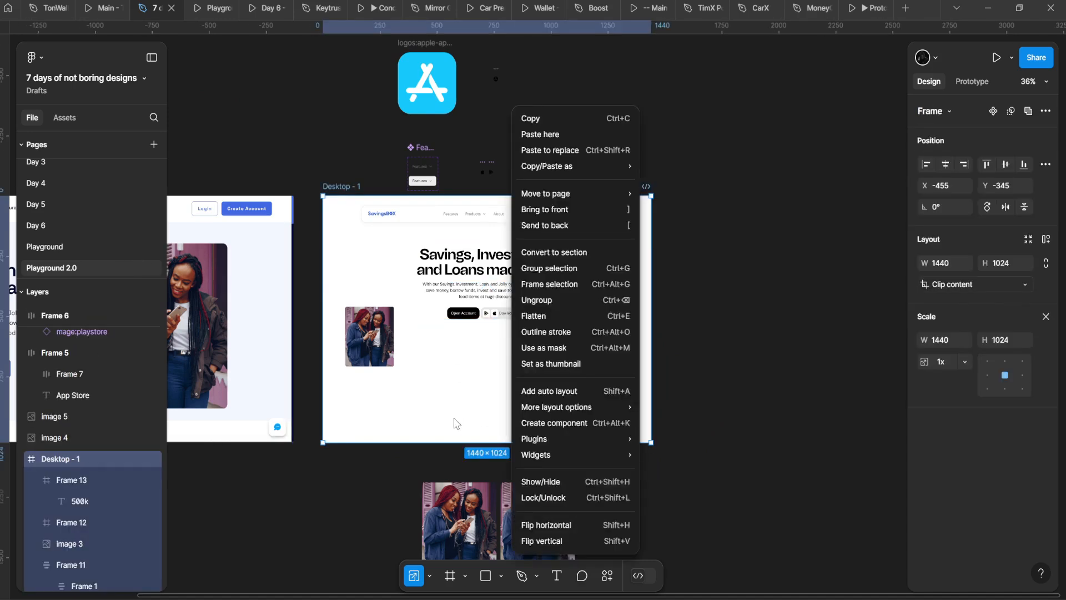
{"action": "left_click", "coordinate": [457, 420]}
{"action": "key", "text": "ctrl+v"}
{"action": "key", "text": "bracketleft"}
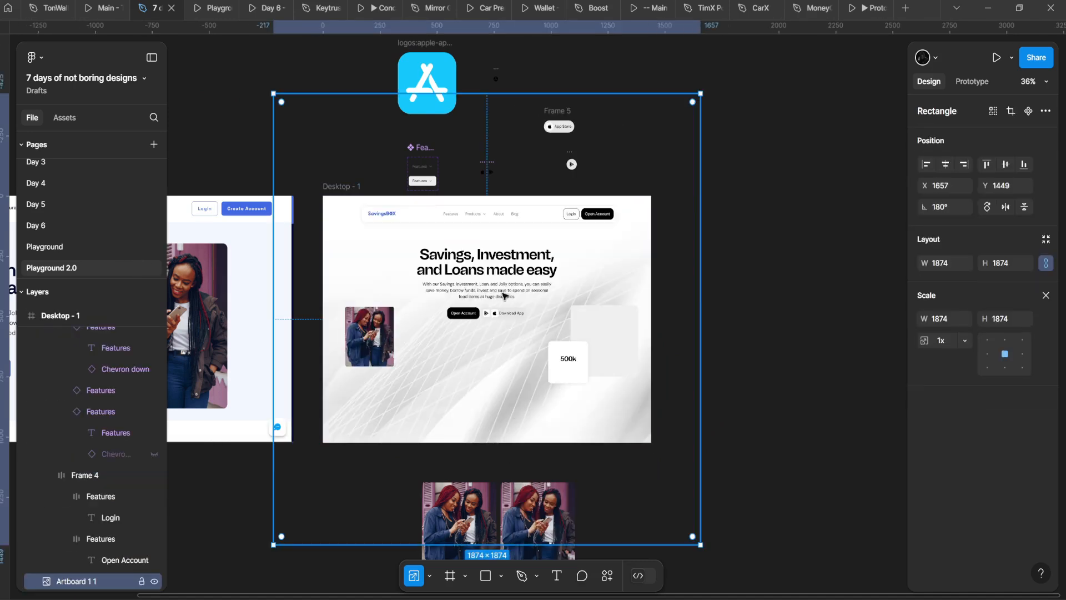
{"action": "left_click", "coordinate": [343, 188]}
{"action": "left_click", "coordinate": [994, 58]}
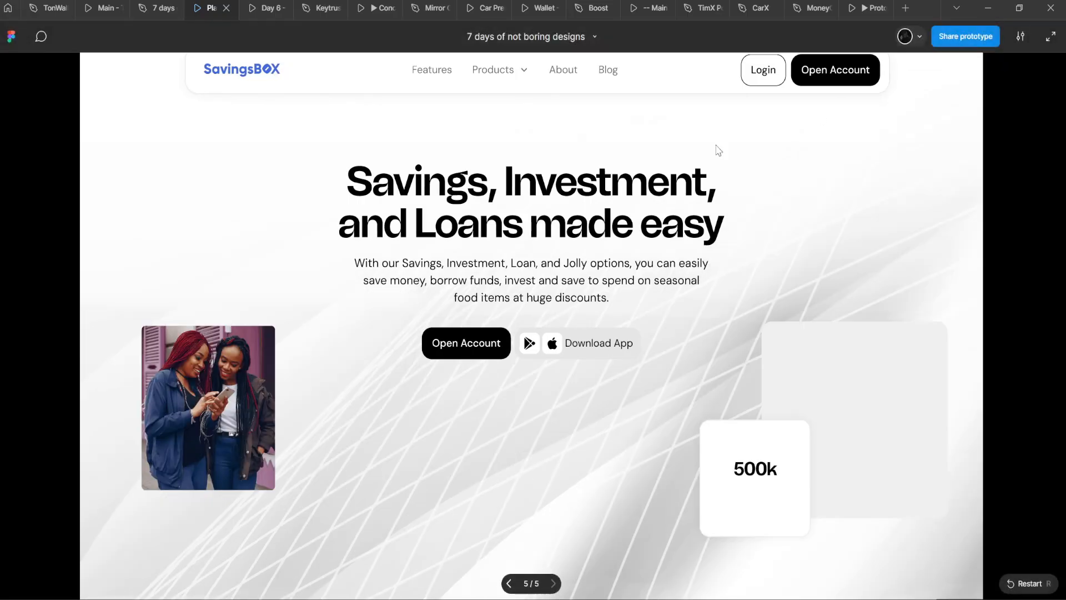
Step: Back in the editor, nudge the wave background down and to the right
{"action": "left_click", "coordinate": [158, 7]}
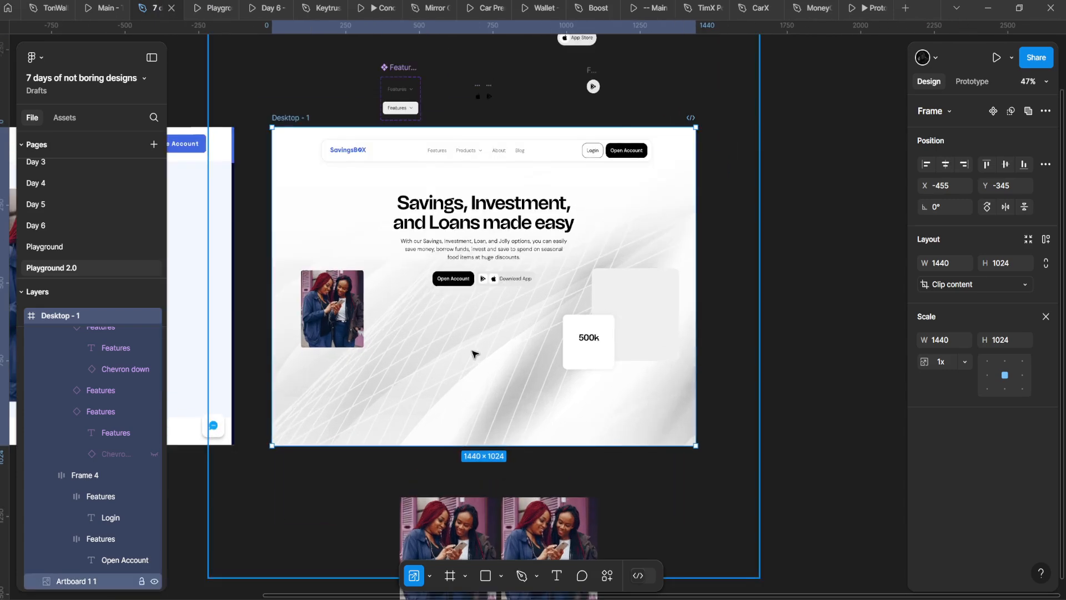
{"action": "left_click", "coordinate": [644, 355]}
{"action": "left_click_drag", "start_coordinate": [463, 379], "coordinate": [497, 266]}
{"action": "scroll", "coordinate": [496, 378], "scroll_direction": "down", "scroll_amount": 3}
{"action": "left_click", "coordinate": [404, 179]}
{"action": "left_click", "coordinate": [381, 180]}
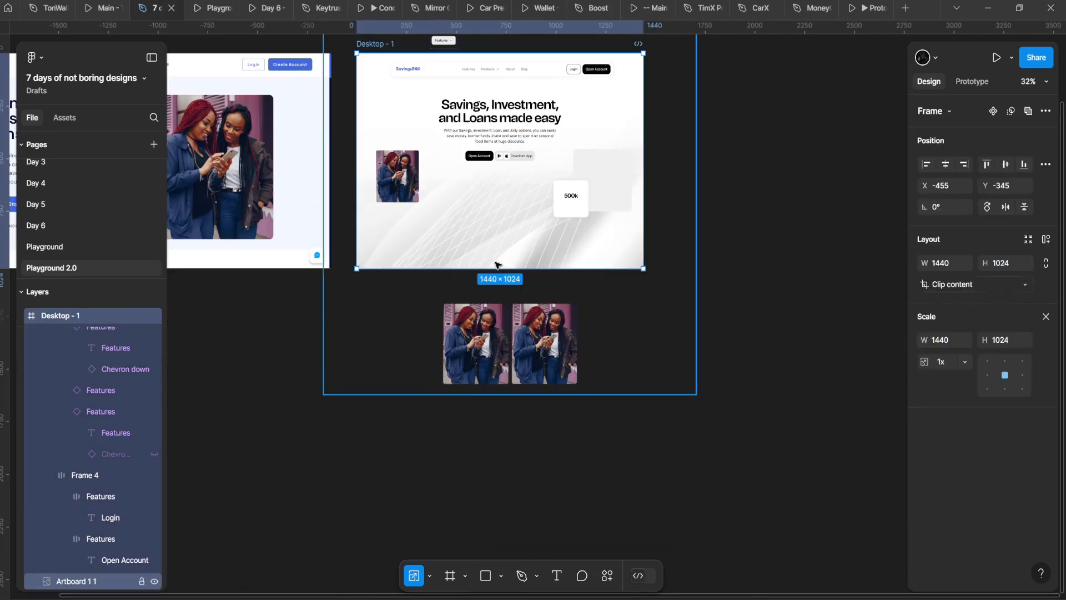
Step: Move the two loose photos together to the upper right of the canvas
{"action": "left_click", "coordinate": [485, 346]}
{"action": "left_click", "coordinate": [550, 351], "text": "shift"}
{"action": "left_click_drag", "start_coordinate": [555, 352], "coordinate": [785, 156]}
{"action": "scroll", "coordinate": [465, 158], "scroll_direction": "up", "scroll_amount": 2}
{"action": "left_click", "coordinate": [296, 123]}
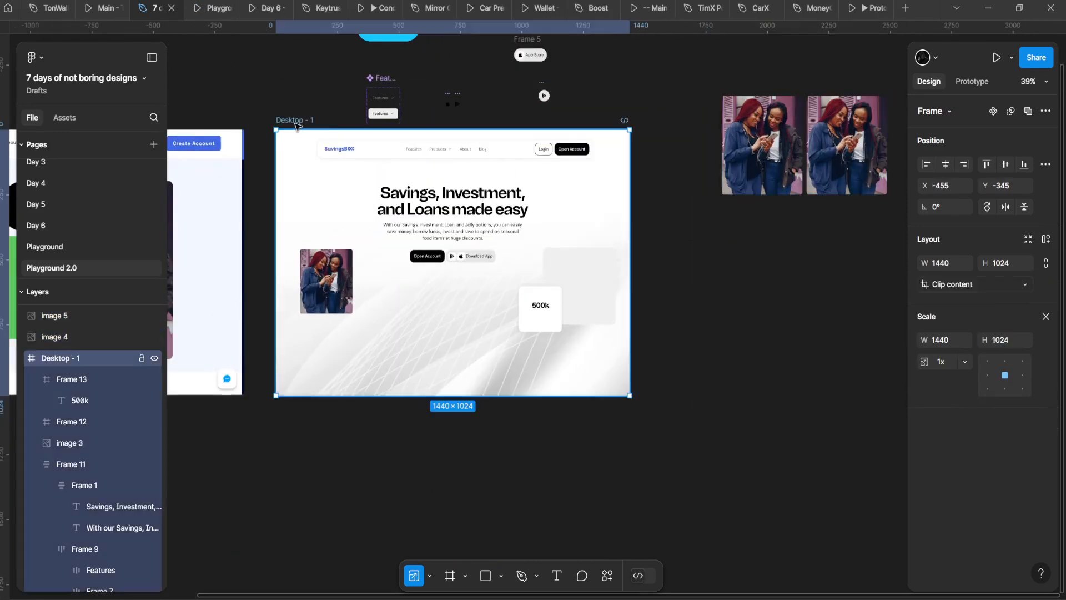
{"action": "scroll", "coordinate": [389, 250], "scroll_direction": "up", "scroll_amount": 3}
Step: Hide the 500k card's stroke and drop shadow
{"action": "left_click", "coordinate": [592, 302]}
{"action": "scroll", "coordinate": [597, 300], "scroll_direction": "up", "scroll_amount": 2}
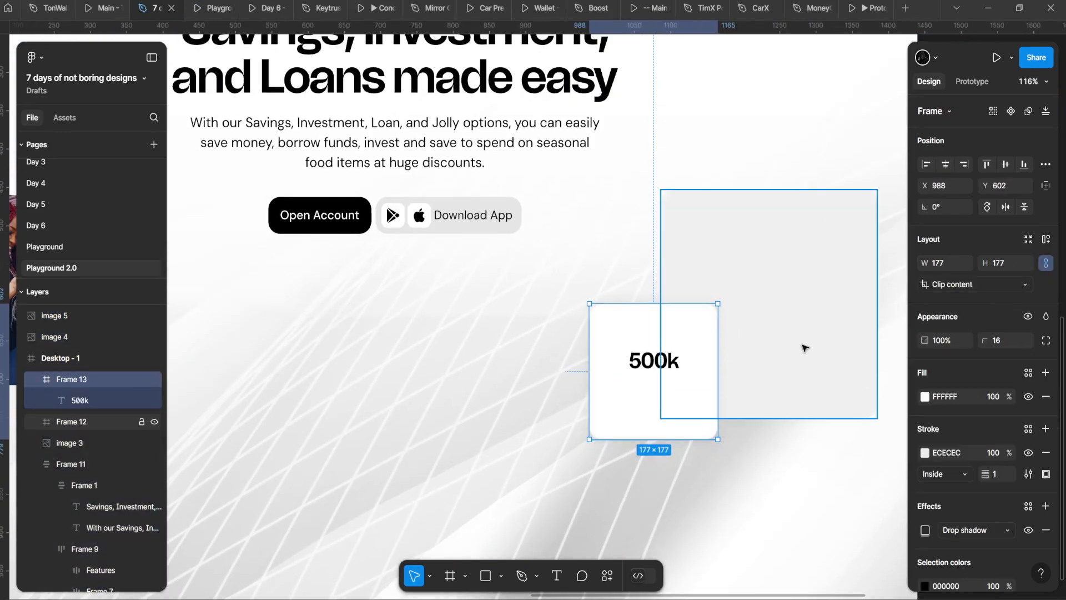
{"action": "scroll", "coordinate": [804, 348], "scroll_direction": "down", "scroll_amount": 2, "text": "ctrl"}
{"action": "scroll", "coordinate": [1021, 452], "scroll_direction": "down", "scroll_amount": 3}
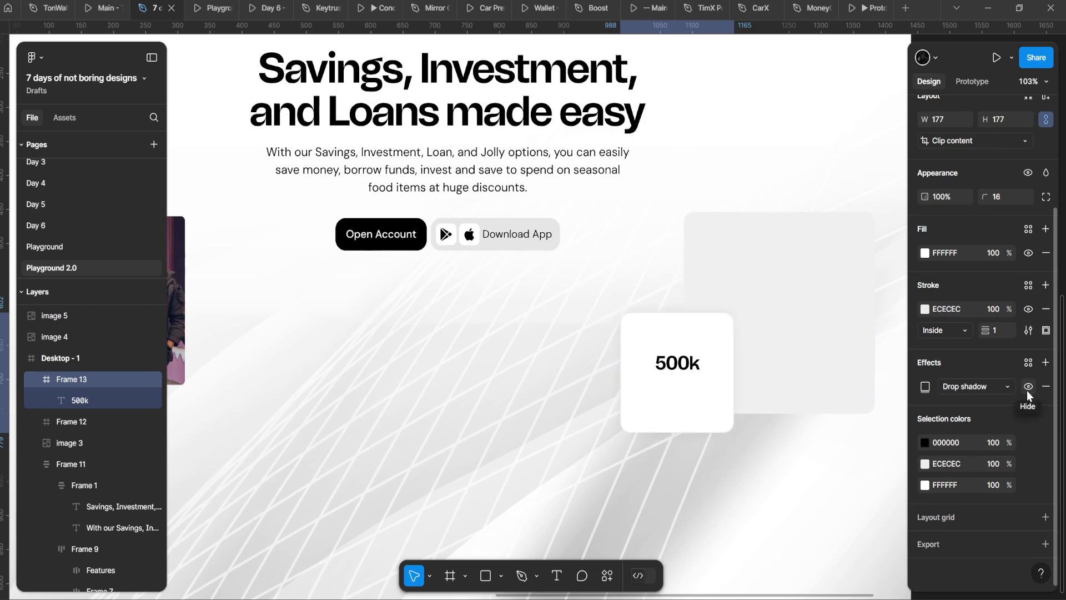
{"action": "left_click", "coordinate": [1026, 311]}
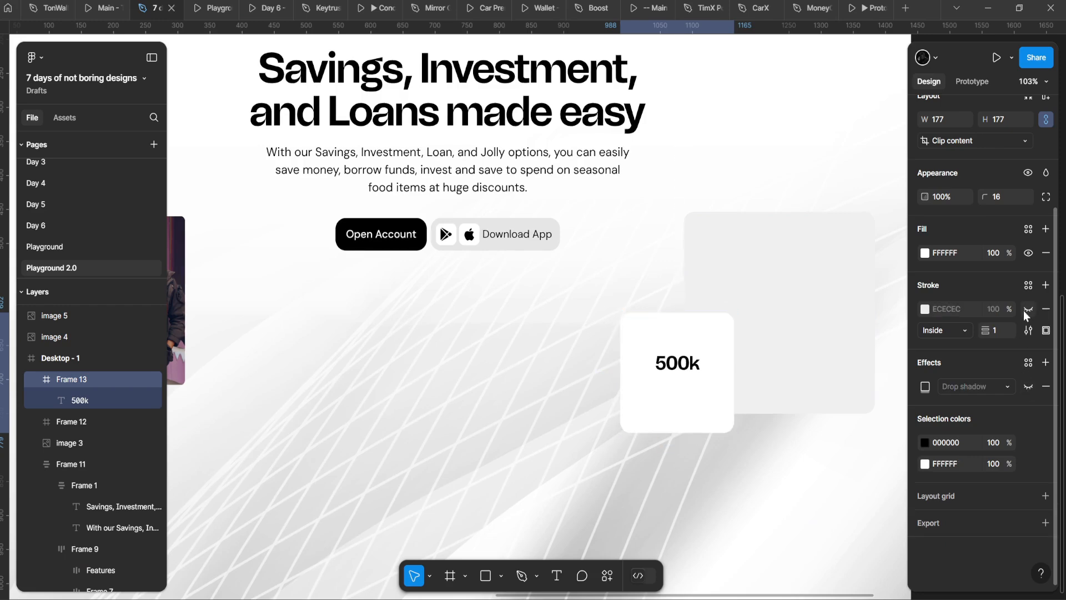
{"action": "scroll", "coordinate": [464, 339], "scroll_direction": "down", "scroll_amount": 1}
Step: Change the large grey square's fill to white (FFFFFF) with the eyedropper
{"action": "left_click", "coordinate": [461, 340]}
{"action": "scroll", "coordinate": [445, 339], "scroll_direction": "down", "scroll_amount": 1}
{"action": "scroll", "coordinate": [444, 340], "scroll_direction": "up", "scroll_amount": 1}
{"action": "left_click", "coordinate": [651, 290]}
{"action": "scroll", "coordinate": [648, 291], "scroll_direction": "up", "scroll_amount": 1}
{"action": "key", "text": "i"}
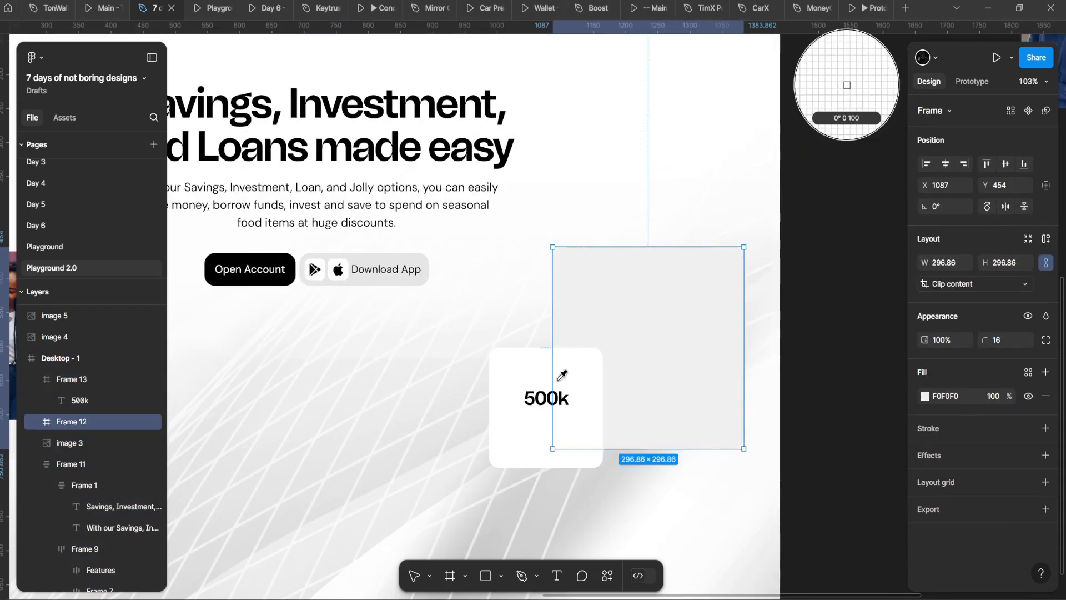
{"action": "left_click", "coordinate": [507, 372]}
Step: Select the headline group, the white square and Desktop - 1 in turn to check them
{"action": "left_click", "coordinate": [423, 223]}
{"action": "scroll", "coordinate": [424, 223], "scroll_direction": "down", "scroll_amount": 1}
{"action": "scroll", "coordinate": [396, 282], "scroll_direction": "up", "scroll_amount": 2}
{"action": "left_click", "coordinate": [690, 264]}
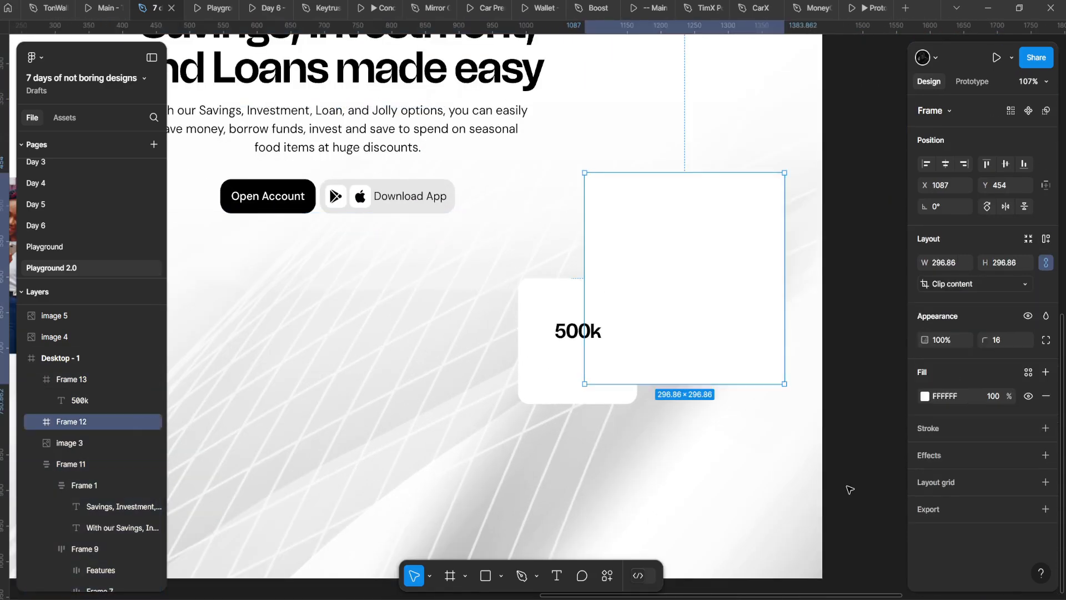
{"action": "left_click", "coordinate": [848, 488]}
{"action": "scroll", "coordinate": [828, 483], "scroll_direction": "down", "scroll_amount": 3}
{"action": "left_click", "coordinate": [717, 459]}
{"action": "scroll", "coordinate": [598, 405], "scroll_direction": "up", "scroll_amount": 3}
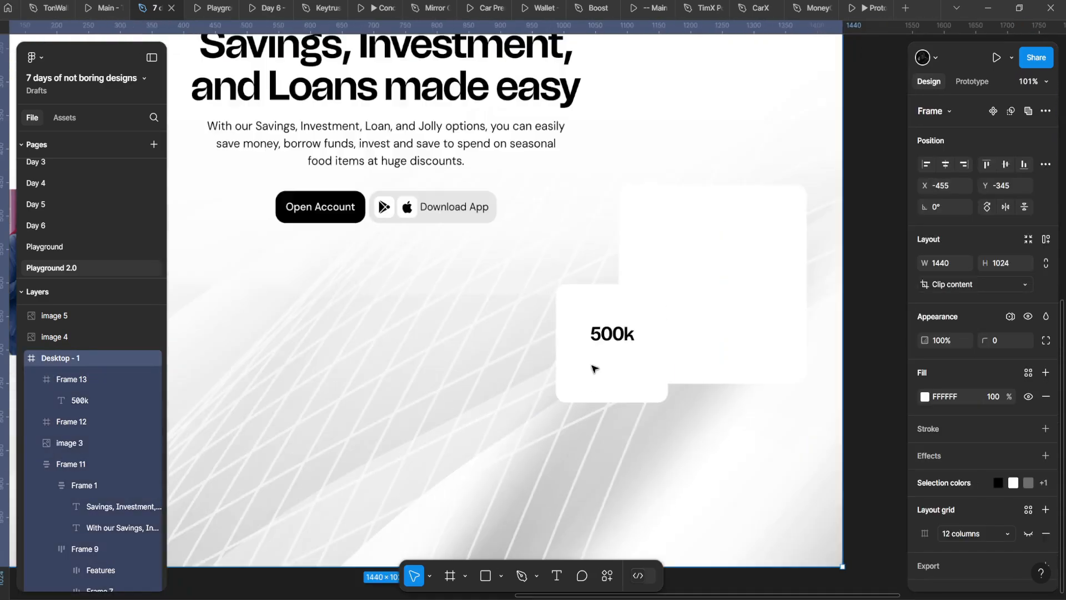
Step: Try moving the headline group down to Y 284, then undo and reselect it
{"action": "scroll", "coordinate": [593, 369], "scroll_direction": "down", "scroll_amount": 2}
{"action": "left_click", "coordinate": [485, 419]}
{"action": "scroll", "coordinate": [481, 400], "scroll_direction": "down", "scroll_amount": 3}
{"action": "scroll", "coordinate": [472, 365], "scroll_direction": "up", "scroll_amount": 2}
{"action": "left_click", "coordinate": [266, 245]}
{"action": "scroll", "coordinate": [543, 281], "scroll_direction": "down", "scroll_amount": 4}
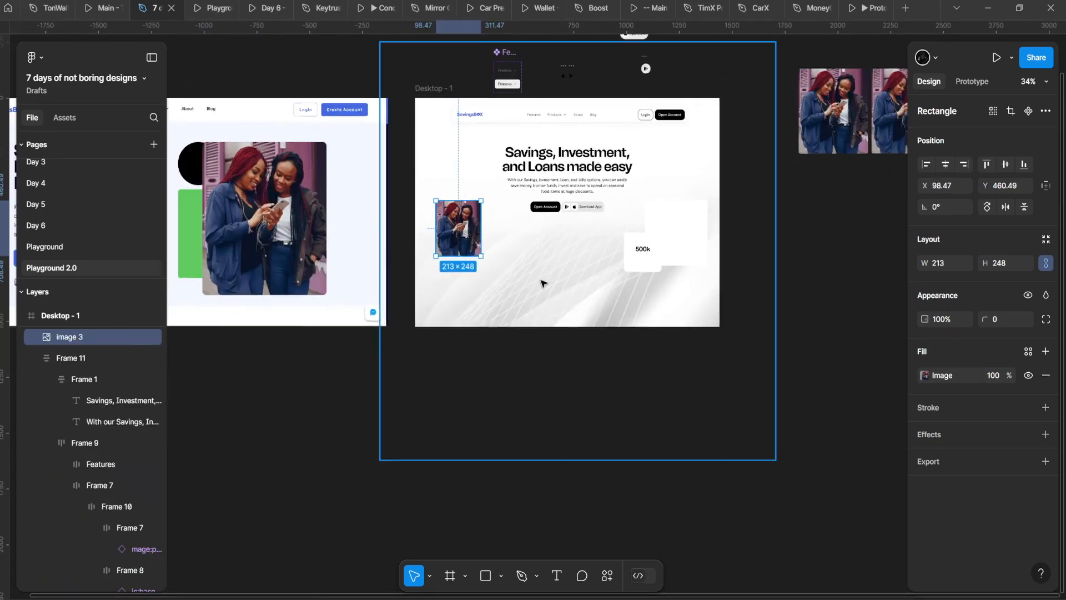
{"action": "scroll", "coordinate": [543, 281], "scroll_direction": "up", "scroll_amount": 1}
{"action": "left_click", "coordinate": [578, 162]}
{"action": "left_click_drag", "start_coordinate": [578, 163], "coordinate": [597, 181]}
{"action": "key", "text": "ctrl+z"}
{"action": "left_click", "coordinate": [569, 244]}
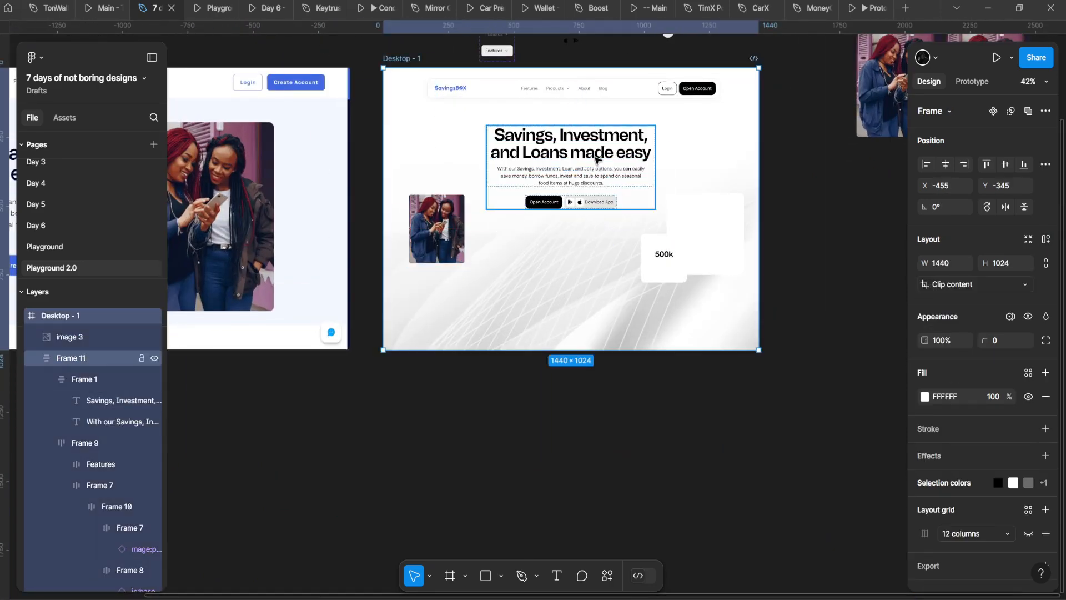
{"action": "left_click", "coordinate": [595, 155]}
{"action": "scroll", "coordinate": [595, 295], "scroll_direction": "up", "scroll_amount": 2}
{"action": "scroll", "coordinate": [351, 191], "scroll_direction": "down", "scroll_amount": 2}
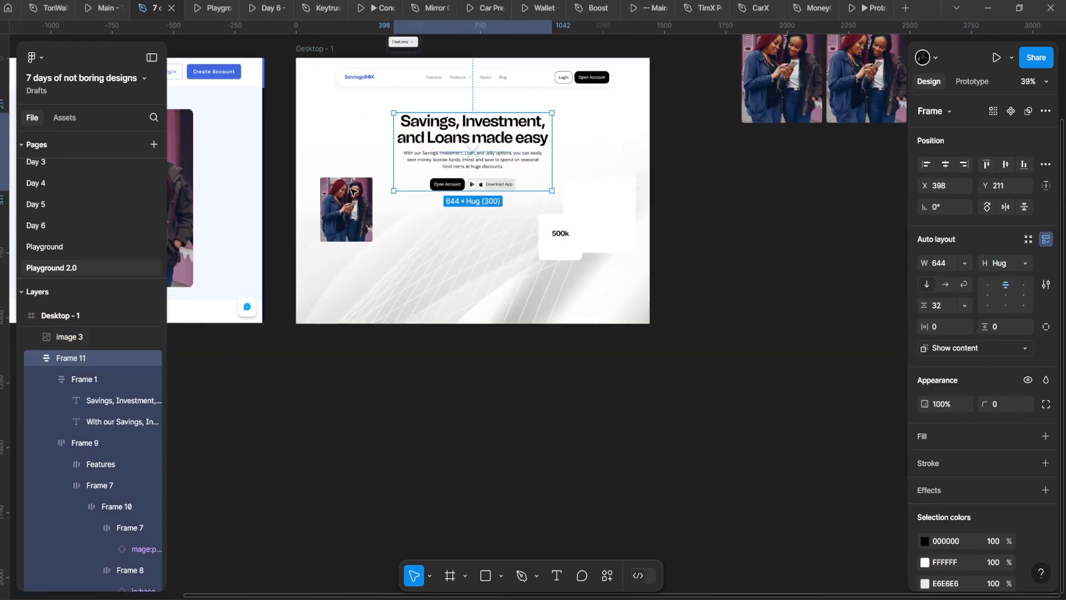
Step: Extend the Desktop - 1 frame down to 1881 px tall
{"action": "left_click", "coordinate": [314, 49]}
{"action": "left_click_drag", "start_coordinate": [417, 326], "coordinate": [447, 547]}
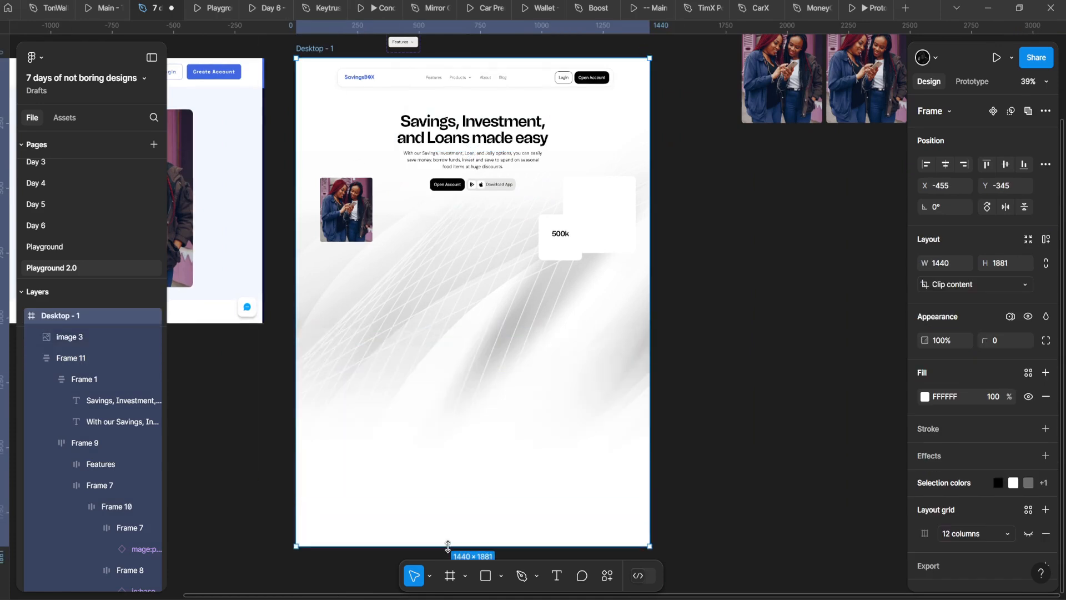
{"action": "key", "text": "ctrl+z"}
{"action": "key", "text": "ctrl+shift+z"}
Step: Add a 1124 × 149 copy of the 500k card lower down and preview the prototype
{"action": "left_click", "coordinate": [443, 334]}
{"action": "scroll", "coordinate": [505, 266], "scroll_direction": "up", "scroll_amount": 2}
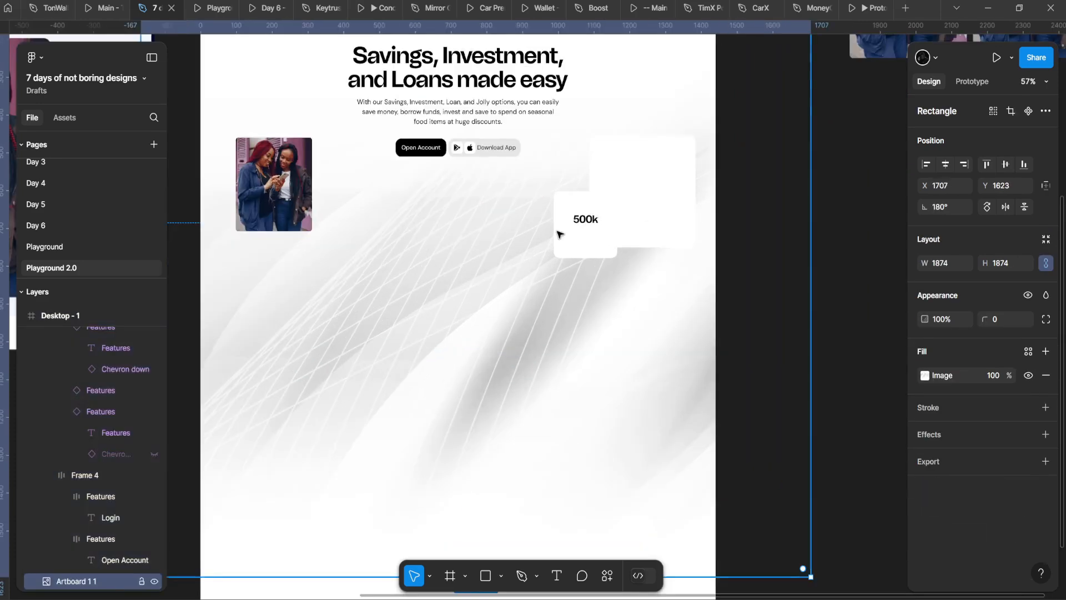
{"action": "left_click", "coordinate": [562, 229]}
{"action": "left_click_drag", "start_coordinate": [564, 217], "coordinate": [508, 331]}
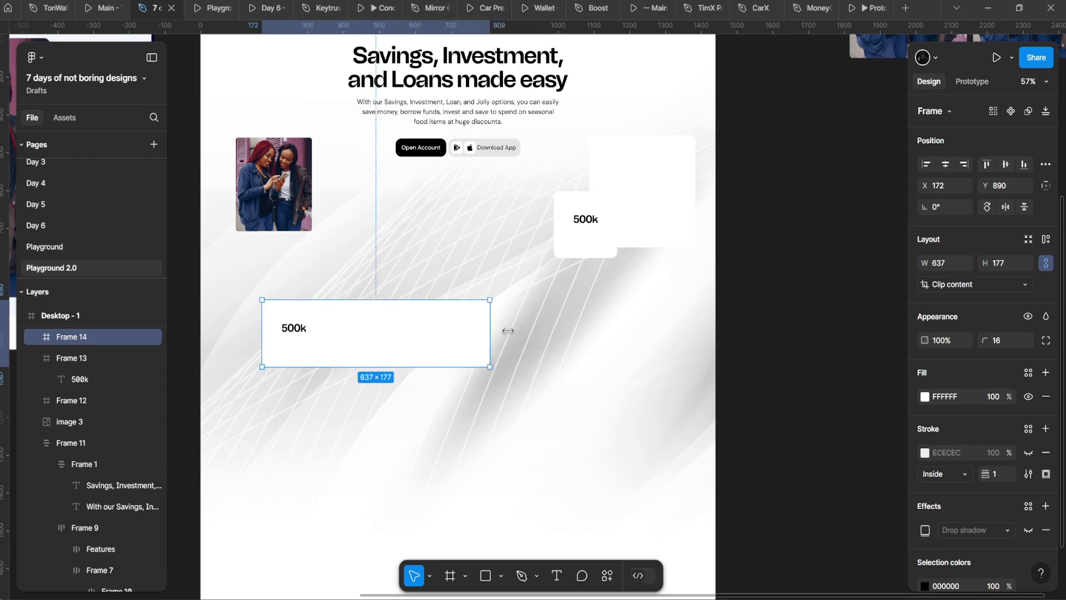
{"action": "scroll", "coordinate": [440, 338], "scroll_direction": "up", "scroll_amount": 2}
{"action": "scroll", "coordinate": [440, 338], "scroll_direction": "left", "scroll_amount": 1}
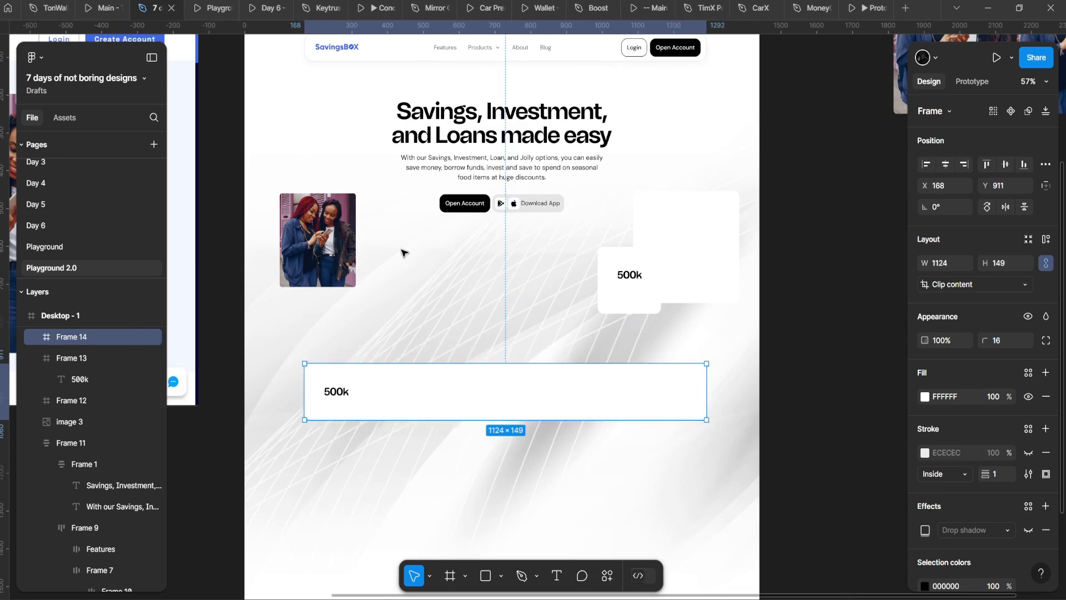
{"action": "left_click", "coordinate": [215, 6]}
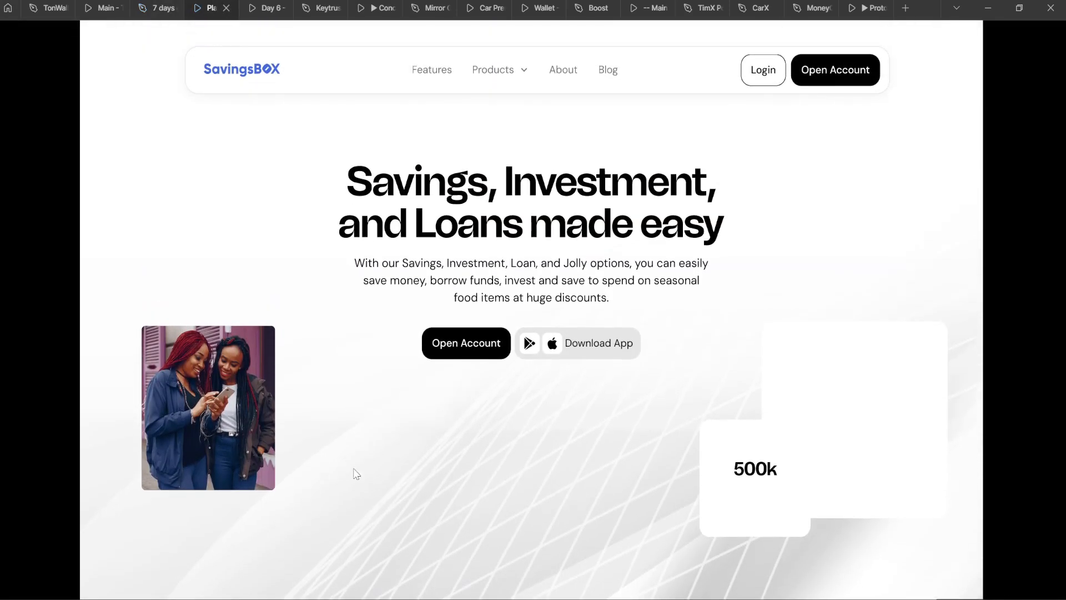
Step: Back in the design file, drill into the hero group and select the main heading text
{"action": "left_click", "coordinate": [154, 5]}
{"action": "left_click_drag", "start_coordinate": [493, 366], "coordinate": [494, 361]}
{"action": "scroll", "coordinate": [510, 352], "scroll_direction": "up", "scroll_amount": 2}
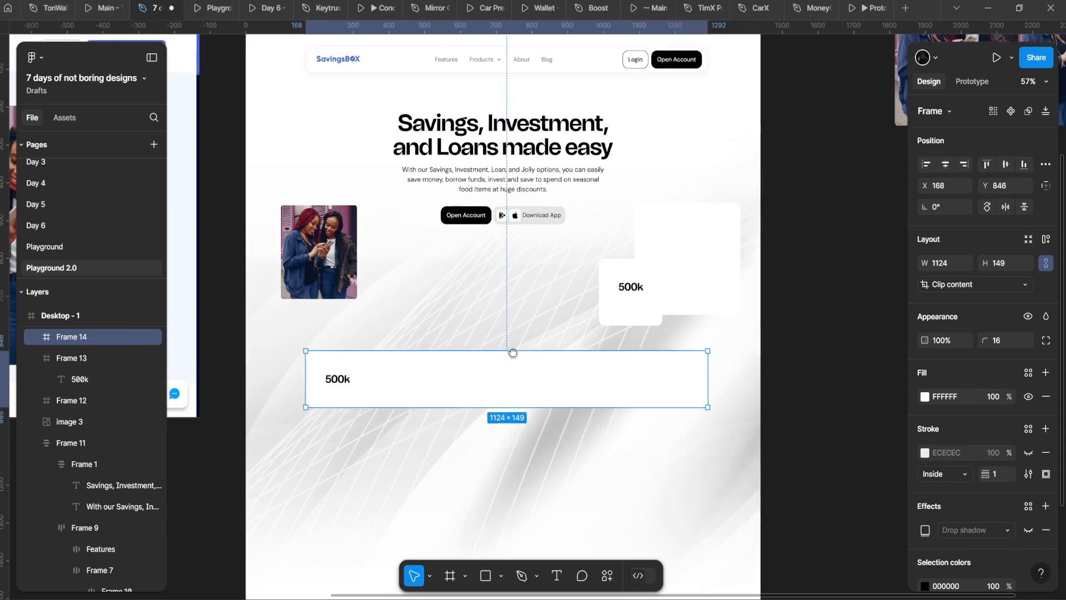
{"action": "left_click", "coordinate": [485, 277]}
{"action": "left_click", "coordinate": [491, 176]}
{"action": "scroll", "coordinate": [511, 237], "scroll_direction": "up", "scroll_amount": 3}
{"action": "left_click", "coordinate": [519, 277]}
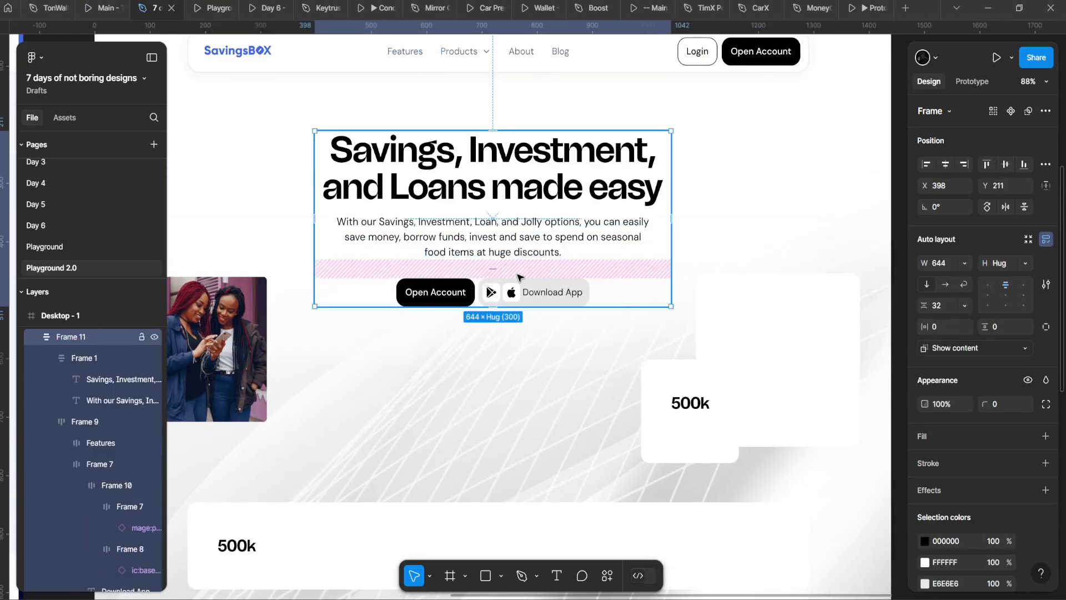
{"action": "double_click", "coordinate": [538, 291]}
{"action": "double_click", "coordinate": [537, 291]}
{"action": "scroll", "coordinate": [538, 291], "scroll_direction": "down", "scroll_amount": 2}
{"action": "left_click_drag", "start_coordinate": [537, 291], "coordinate": [566, 265]}
{"action": "double_click", "coordinate": [571, 185]}
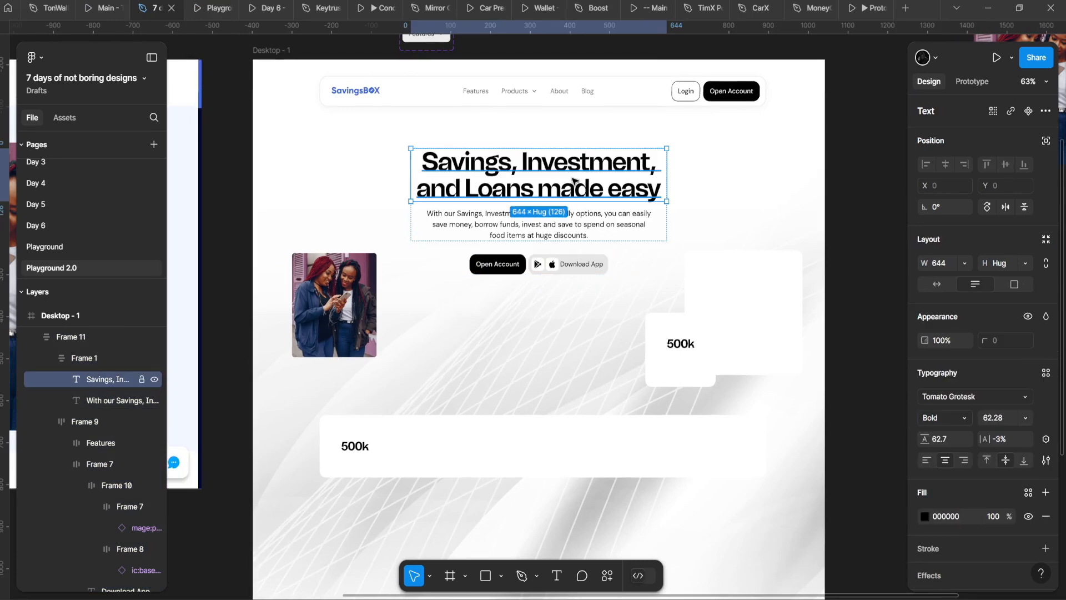
{"action": "double_click", "coordinate": [568, 185]}
{"action": "scroll", "coordinate": [568, 186], "scroll_direction": "down", "scroll_amount": 3}
{"action": "key", "text": "Escape"}
{"action": "scroll", "coordinate": [560, 183], "scroll_direction": "up", "scroll_amount": 5}
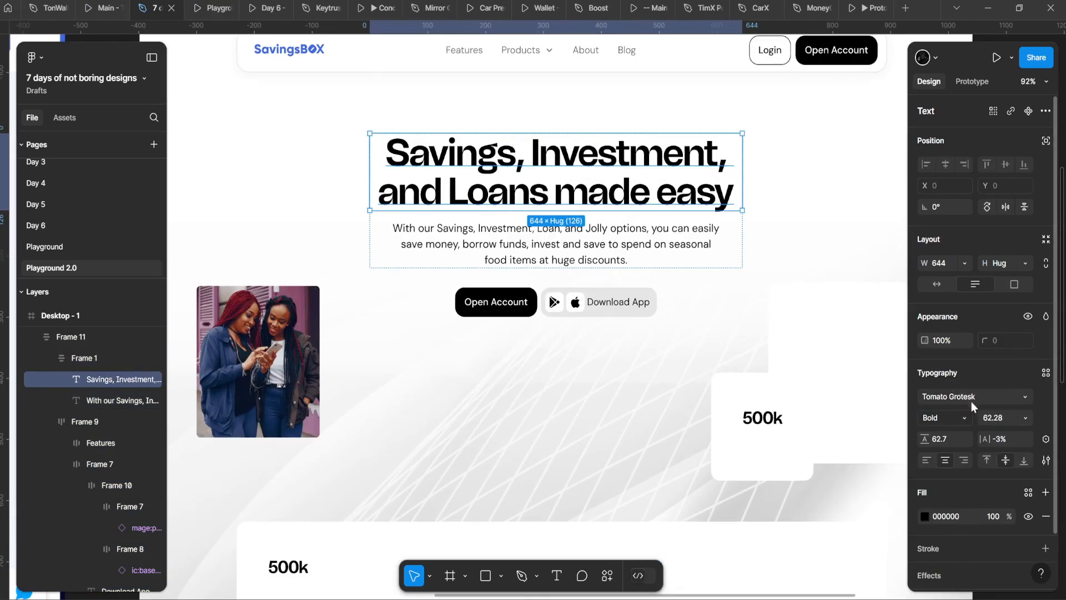
Step: Try Space Grotesk on the heading, then undo back to Tomato Grotesk
{"action": "left_click", "coordinate": [972, 401]}
{"action": "type", "text": "space"}
{"action": "key", "text": "Return"}
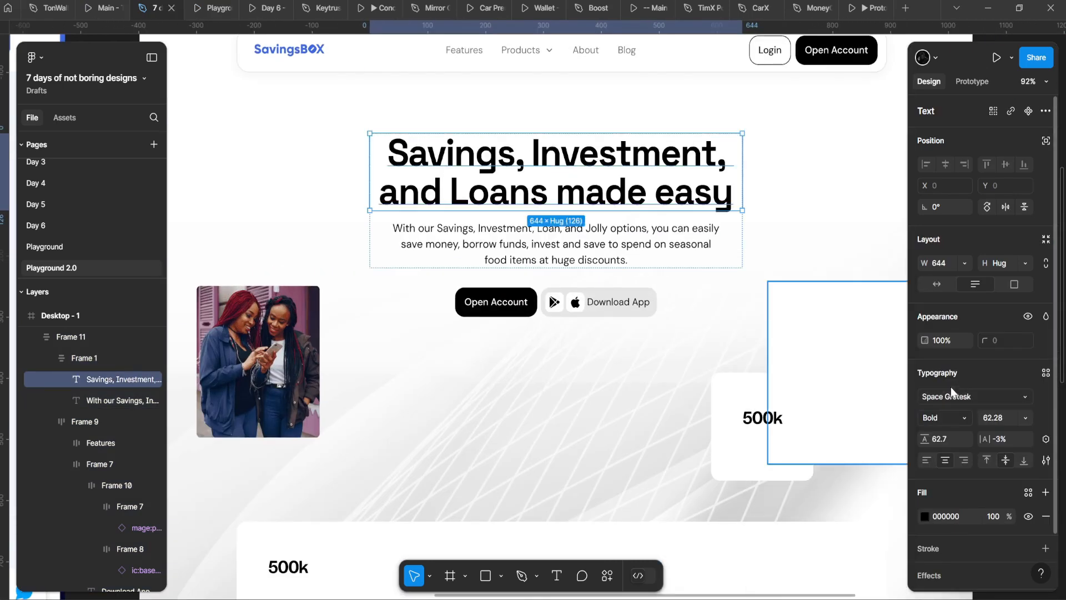
{"action": "scroll", "coordinate": [630, 258], "scroll_direction": "down", "scroll_amount": 3}
{"action": "left_click", "coordinate": [542, 370]}
{"action": "scroll", "coordinate": [544, 358], "scroll_direction": "down", "scroll_amount": 1}
{"action": "scroll", "coordinate": [541, 339], "scroll_direction": "up", "scroll_amount": 4}
{"action": "scroll", "coordinate": [478, 260], "scroll_direction": "down", "scroll_amount": 1}
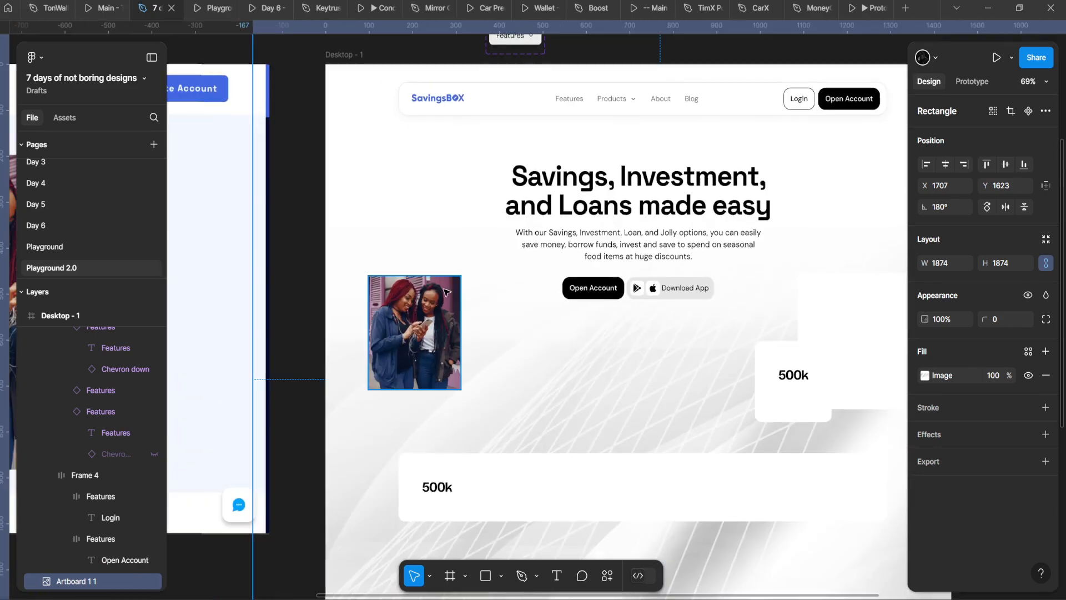
{"action": "scroll", "coordinate": [447, 292], "scroll_direction": "down", "scroll_amount": 4}
{"action": "scroll", "coordinate": [294, 311], "scroll_direction": "up", "scroll_amount": 5}
{"action": "scroll", "coordinate": [560, 338], "scroll_direction": "down", "scroll_amount": 3}
{"action": "scroll", "coordinate": [559, 338], "scroll_direction": "up", "scroll_amount": 5}
{"action": "scroll", "coordinate": [557, 340], "scroll_direction": "down", "scroll_amount": 6}
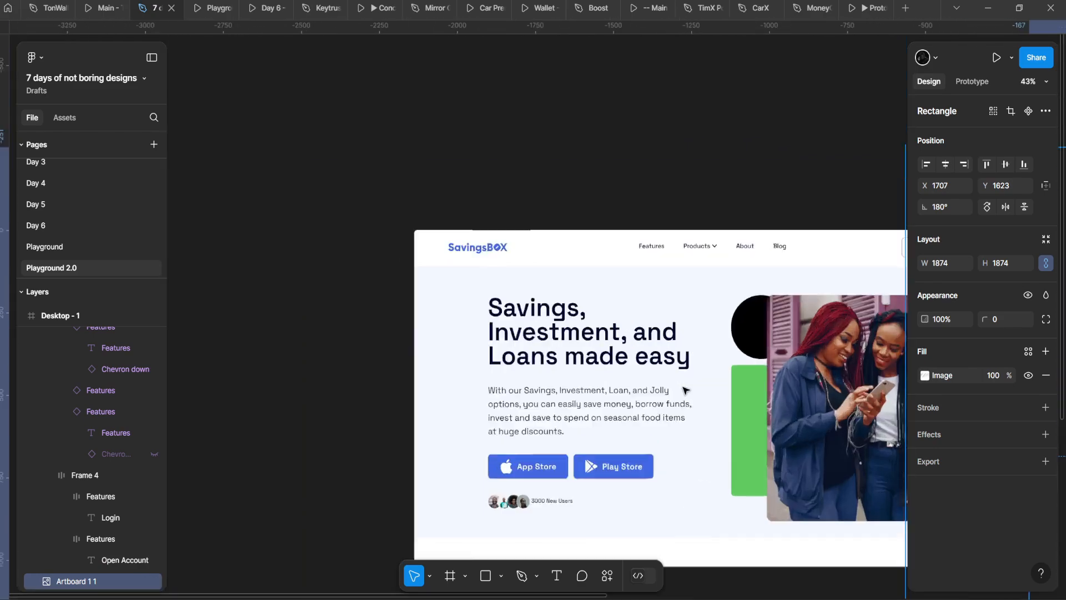
{"action": "scroll", "coordinate": [695, 393], "scroll_direction": "up", "scroll_amount": 4}
{"action": "scroll", "coordinate": [698, 395], "scroll_direction": "down", "scroll_amount": 6}
{"action": "scroll", "coordinate": [778, 333], "scroll_direction": "up", "scroll_amount": 4}
{"action": "scroll", "coordinate": [422, 324], "scroll_direction": "down", "scroll_amount": 3}
{"action": "scroll", "coordinate": [452, 326], "scroll_direction": "up", "scroll_amount": 4}
{"action": "key", "text": "ctrl+z"}
{"action": "key", "text": "ctrl+z"}
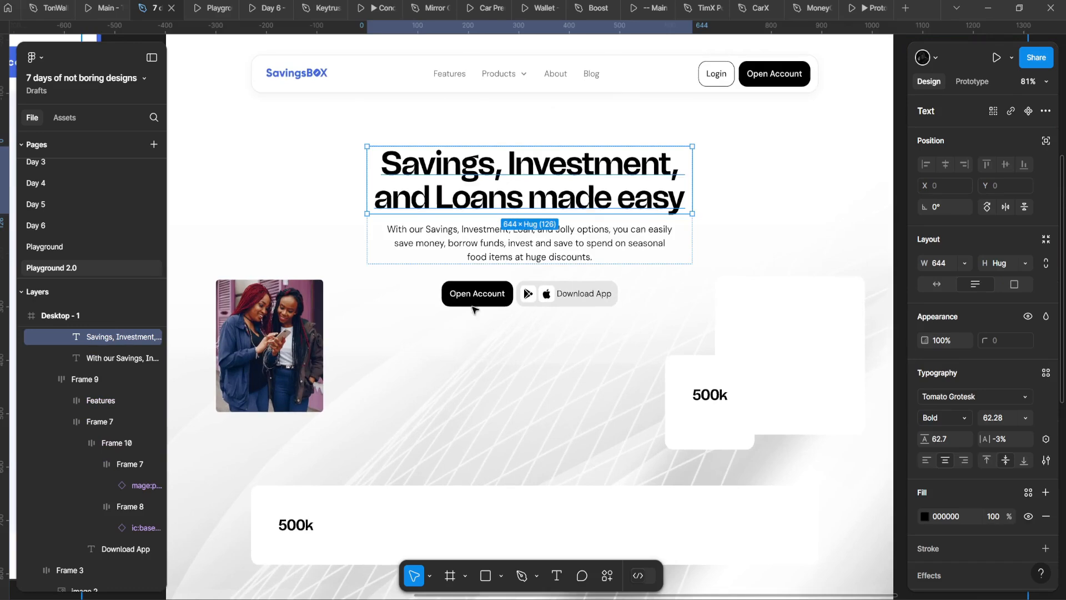
{"action": "scroll", "coordinate": [555, 320], "scroll_direction": "up", "scroll_amount": 3}
Step: Set the Download App label's weight to Medium after briefly trying SemiBold
{"action": "left_click", "coordinate": [607, 319], "text": "ctrl"}
{"action": "scroll", "coordinate": [607, 320], "scroll_direction": "up", "scroll_amount": 3}
{"action": "left_click", "coordinate": [947, 418]}
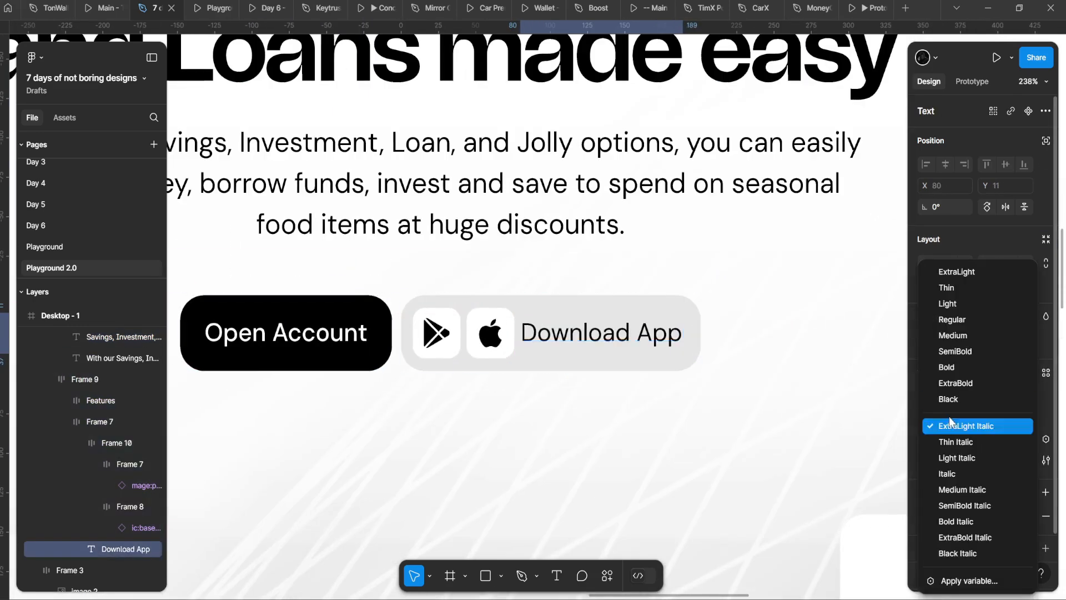
{"action": "left_click", "coordinate": [954, 351]}
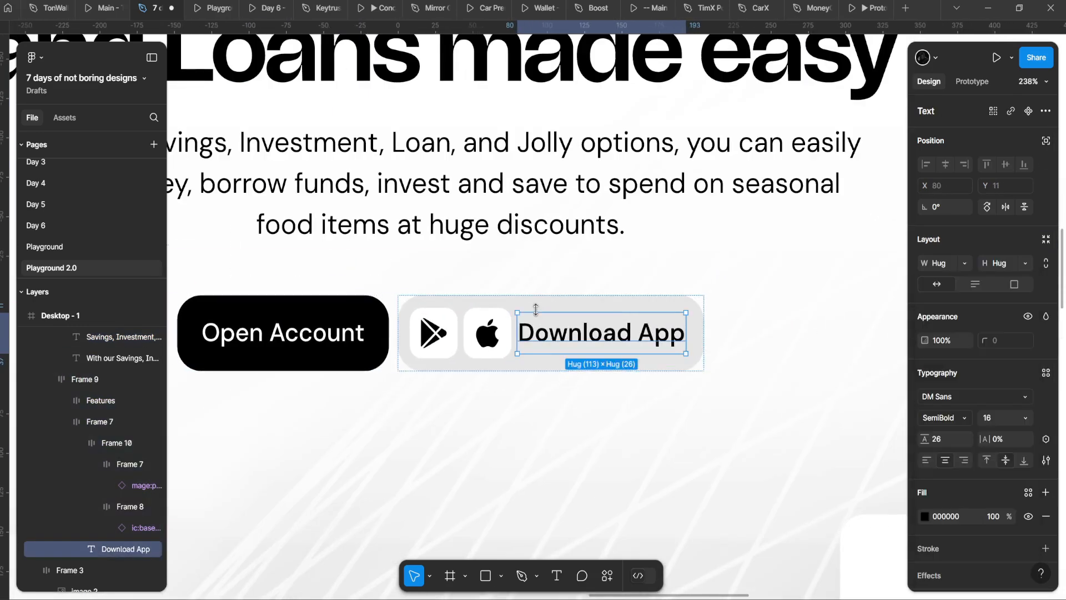
{"action": "left_click", "coordinate": [938, 417]}
{"action": "left_click", "coordinate": [953, 335]}
Step: Compare against the Open Account label and other hero layers, then preview the page as a prototype
{"action": "left_click", "coordinate": [359, 339], "text": "ctrl"}
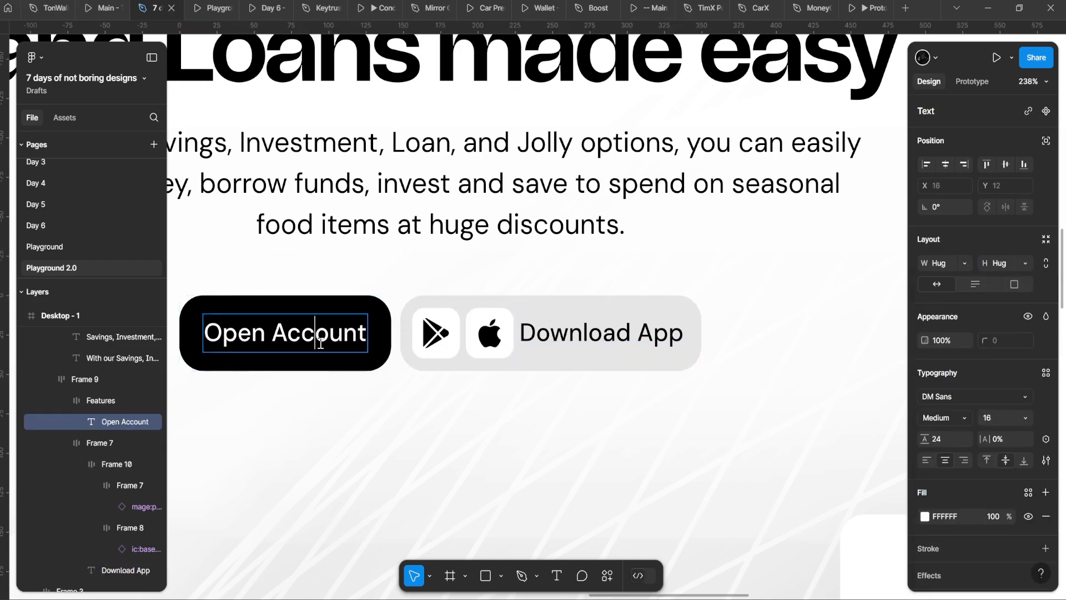
{"action": "scroll", "coordinate": [354, 346], "scroll_direction": "up", "scroll_amount": 2}
{"action": "scroll", "coordinate": [592, 335], "scroll_direction": "down", "scroll_amount": 4}
{"action": "scroll", "coordinate": [598, 339], "scroll_direction": "up", "scroll_amount": 13}
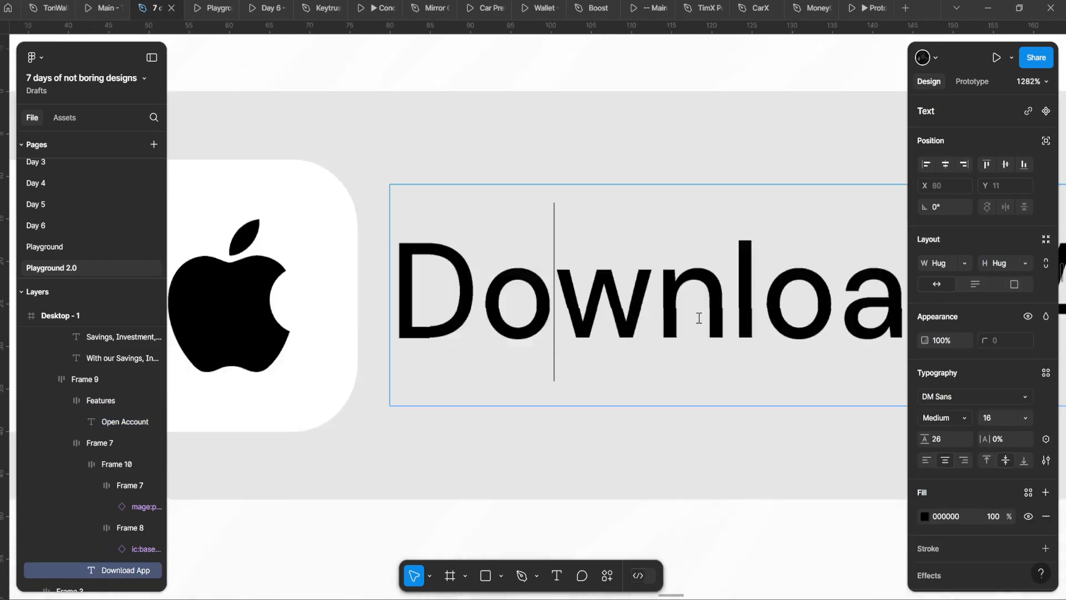
{"action": "scroll", "coordinate": [623, 253], "scroll_direction": "down", "scroll_amount": 8}
{"action": "scroll", "coordinate": [654, 332], "scroll_direction": "down", "scroll_amount": 10}
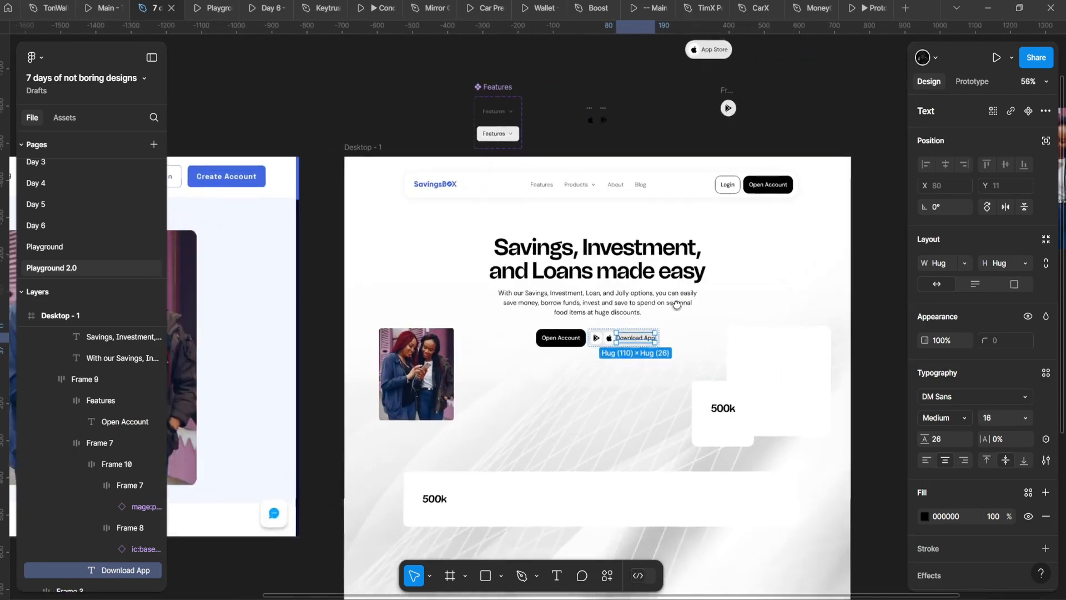
{"action": "left_click", "coordinate": [646, 304]}
{"action": "double_click", "coordinate": [646, 305]}
{"action": "scroll", "coordinate": [590, 162], "scroll_direction": "up", "scroll_amount": 3}
{"action": "left_click", "coordinate": [436, 227]}
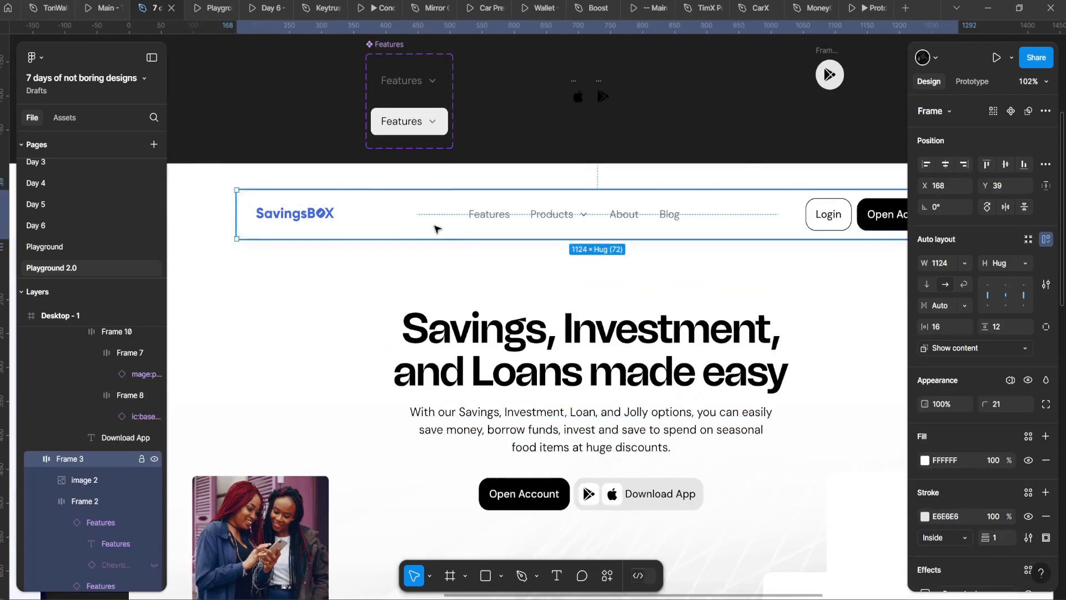
{"action": "scroll", "coordinate": [439, 228], "scroll_direction": "down", "scroll_amount": 4}
{"action": "left_click", "coordinate": [395, 306]}
{"action": "left_click", "coordinate": [482, 326]}
{"action": "left_click", "coordinate": [510, 439]}
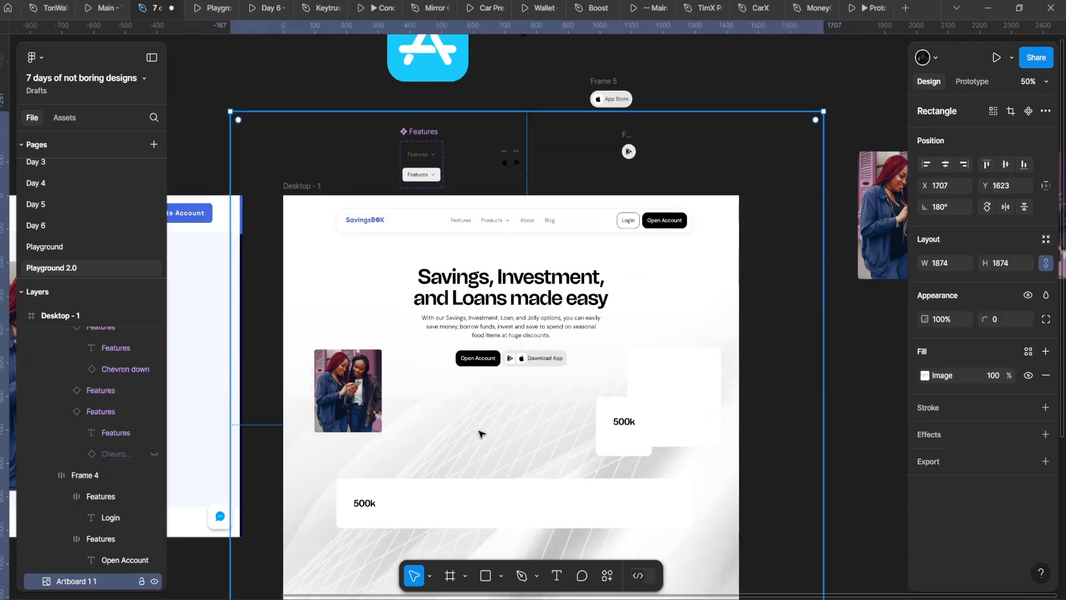
{"action": "scroll", "coordinate": [479, 434], "scroll_direction": "down", "scroll_amount": 2}
{"action": "left_click", "coordinate": [208, 4]}
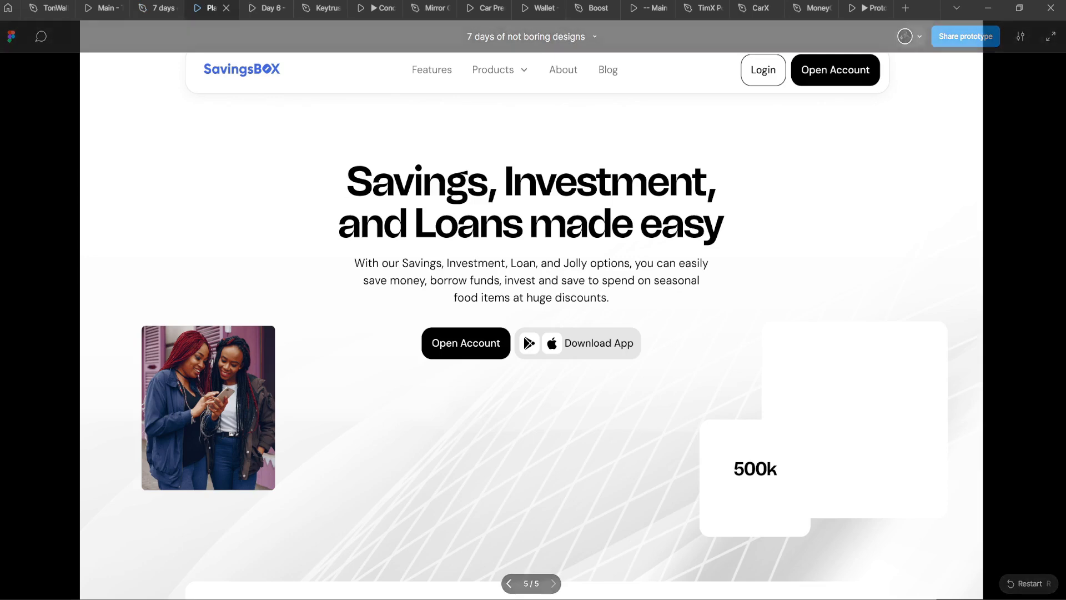
Step: Make the prototype preview fill the window width and go back to the design file
{"action": "left_click", "coordinate": [1025, 35]}
{"action": "left_click", "coordinate": [1012, 97]}
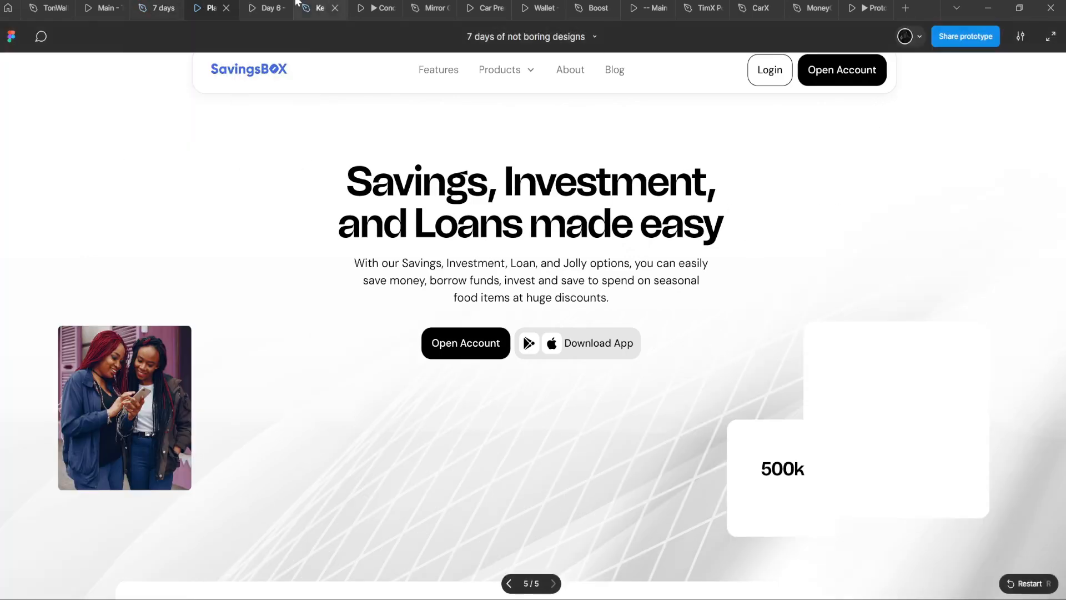
{"action": "left_click", "coordinate": [161, 8]}
{"action": "scroll", "coordinate": [291, 101], "scroll_direction": "down", "scroll_amount": 3}
Step: Check the constraints on the women photo and the navigation header (Center, Top)
{"action": "left_click", "coordinate": [291, 201]}
{"action": "scroll", "coordinate": [319, 233], "scroll_direction": "up", "scroll_amount": 2}
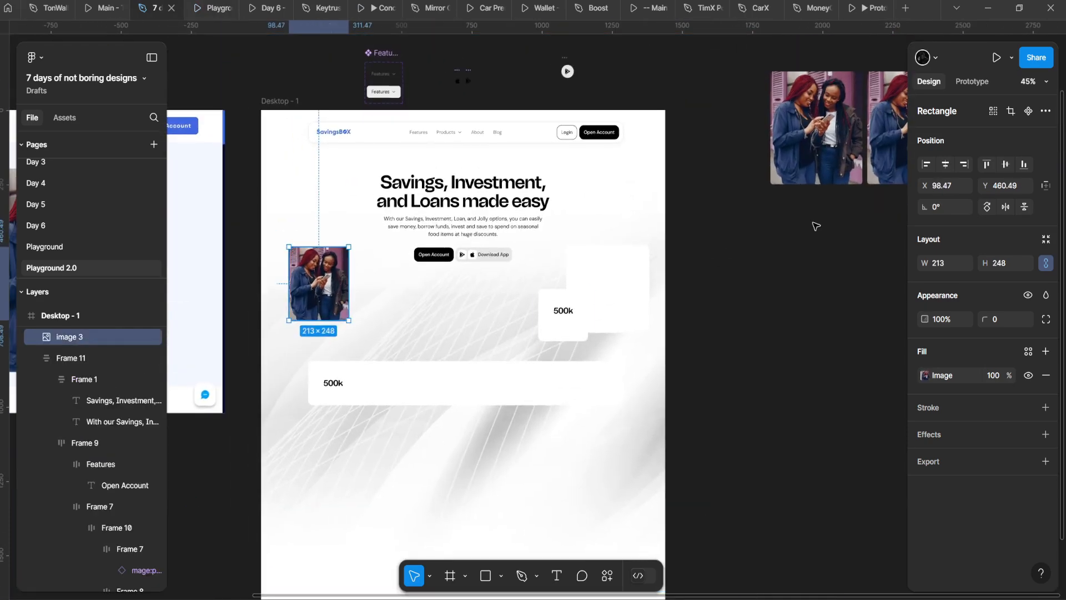
{"action": "left_click", "coordinate": [1043, 189]}
{"action": "left_click", "coordinate": [337, 143]}
{"action": "scroll", "coordinate": [320, 210], "scroll_direction": "up", "scroll_amount": 1}
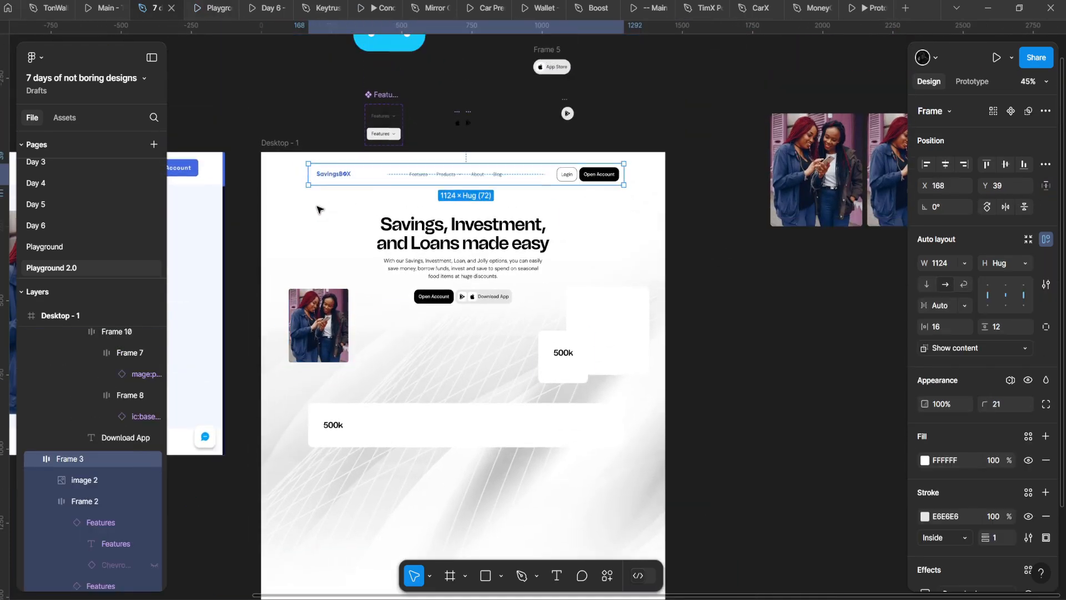
{"action": "left_click", "coordinate": [1046, 188]}
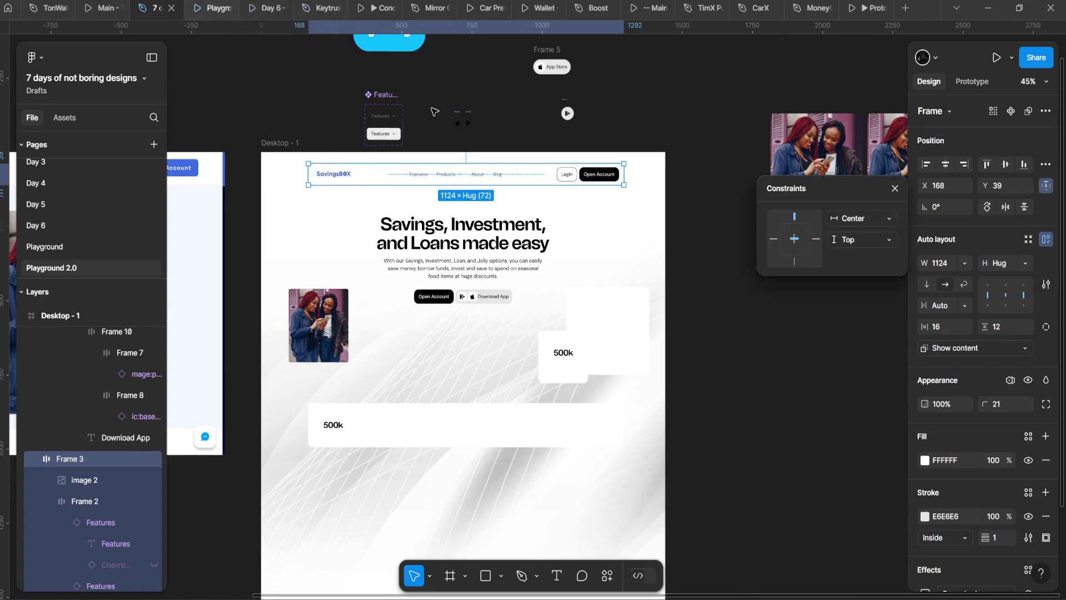
Step: In the prototype preview, switch scaling to Actual size, then back to Responsive
{"action": "left_click", "coordinate": [197, 5]}
{"action": "left_click", "coordinate": [1021, 36]}
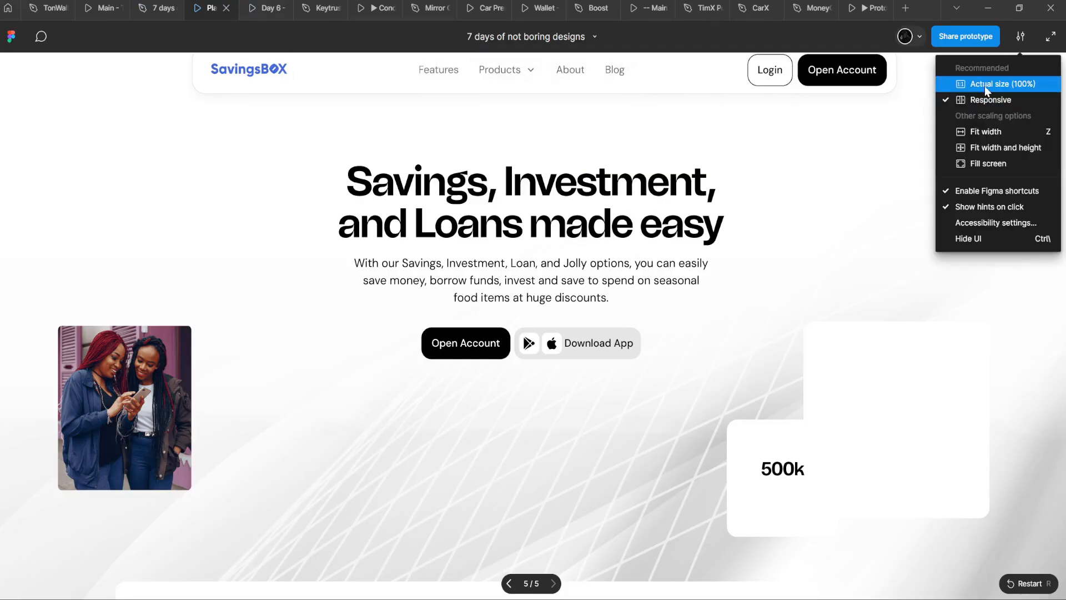
{"action": "left_click", "coordinate": [985, 84]}
{"action": "left_click", "coordinate": [1021, 36]}
{"action": "left_click", "coordinate": [999, 98]}
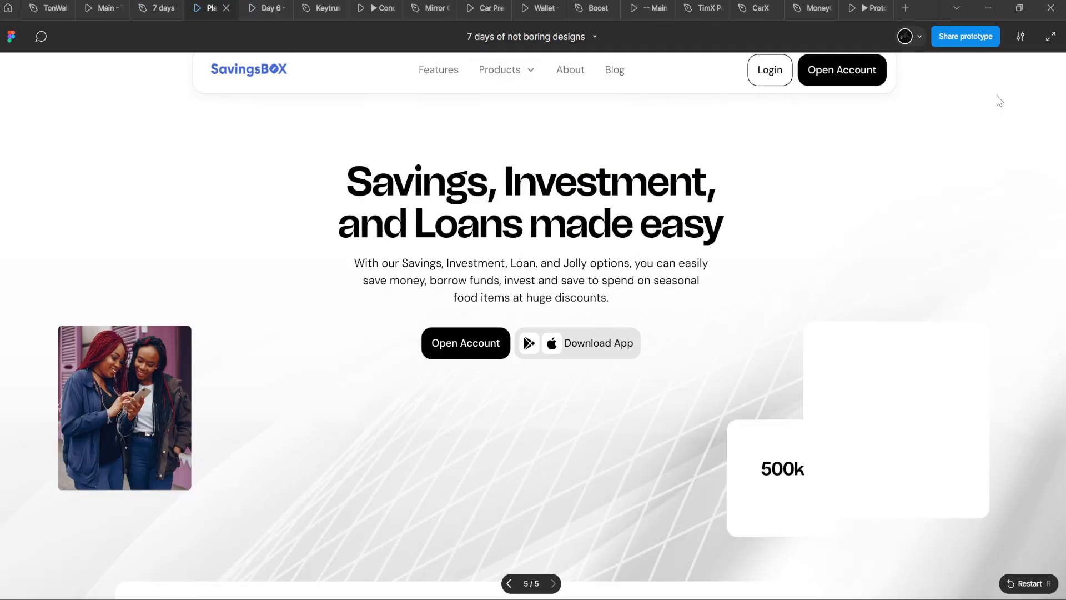
Step: Return to the design file and select the hero text block
{"action": "left_click", "coordinate": [156, 3]}
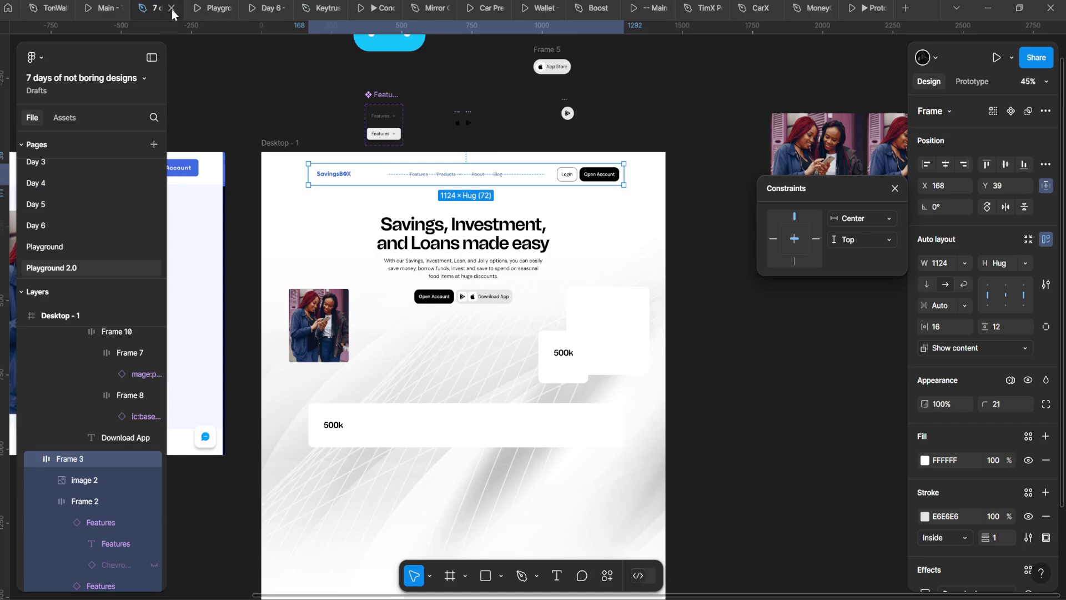
{"action": "left_click", "coordinate": [484, 270]}
{"action": "scroll", "coordinate": [522, 303], "scroll_direction": "up", "scroll_amount": 3}
{"action": "scroll", "coordinate": [564, 326], "scroll_direction": "down", "scroll_amount": 8}
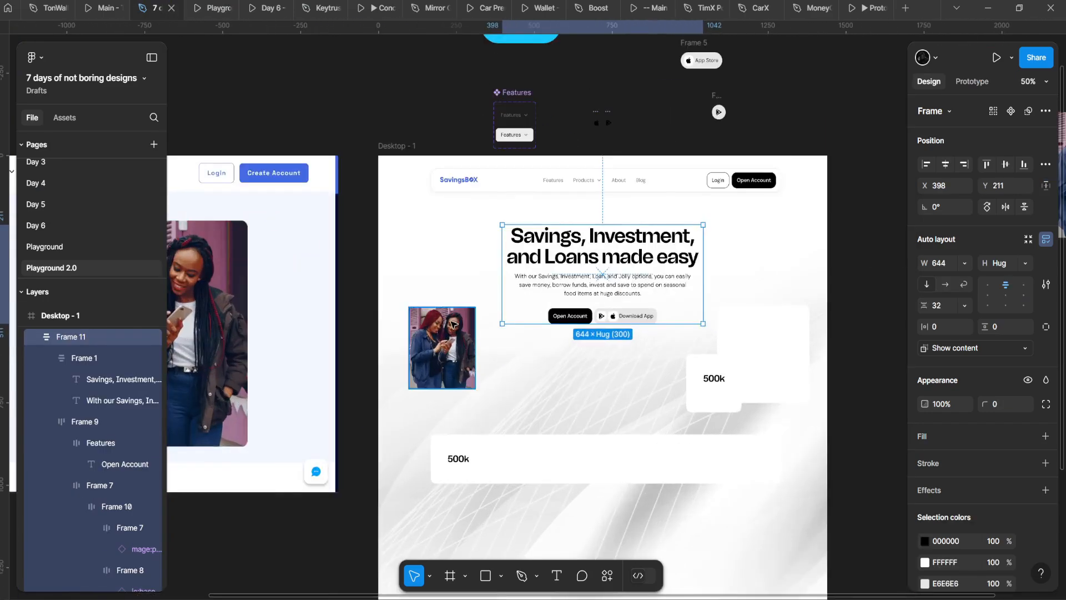
Step: Select the hero heading and sample the navy 000831 from the original mockup
{"action": "scroll", "coordinate": [405, 298], "scroll_direction": "left", "scroll_amount": 4}
{"action": "scroll", "coordinate": [328, 293], "scroll_direction": "up", "scroll_amount": 3}
{"action": "scroll", "coordinate": [326, 293], "scroll_direction": "up", "scroll_amount": 1}
{"action": "left_click_drag", "start_coordinate": [326, 293], "coordinate": [266, 366]}
{"action": "double_click", "coordinate": [379, 264]}
{"action": "scroll", "coordinate": [380, 263], "scroll_direction": "up", "scroll_amount": 5}
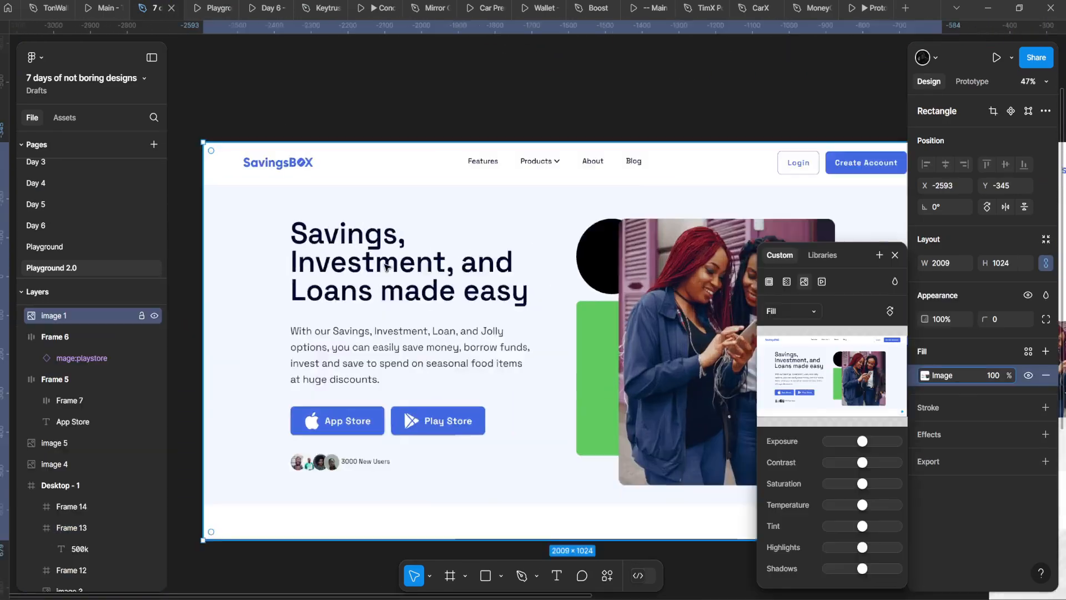
{"action": "scroll", "coordinate": [380, 264], "scroll_direction": "down", "scroll_amount": 5}
{"action": "left_click_drag", "start_coordinate": [471, 242], "coordinate": [375, 220]}
{"action": "scroll", "coordinate": [374, 220], "scroll_direction": "down", "scroll_amount": 3}
{"action": "left_click_drag", "start_coordinate": [527, 239], "coordinate": [821, 231]}
{"action": "double_click", "coordinate": [664, 218]}
{"action": "double_click", "coordinate": [664, 218]}
{"action": "scroll", "coordinate": [664, 217], "scroll_direction": "up", "scroll_amount": 2}
{"action": "scroll", "coordinate": [589, 356], "scroll_direction": "up", "scroll_amount": 8}
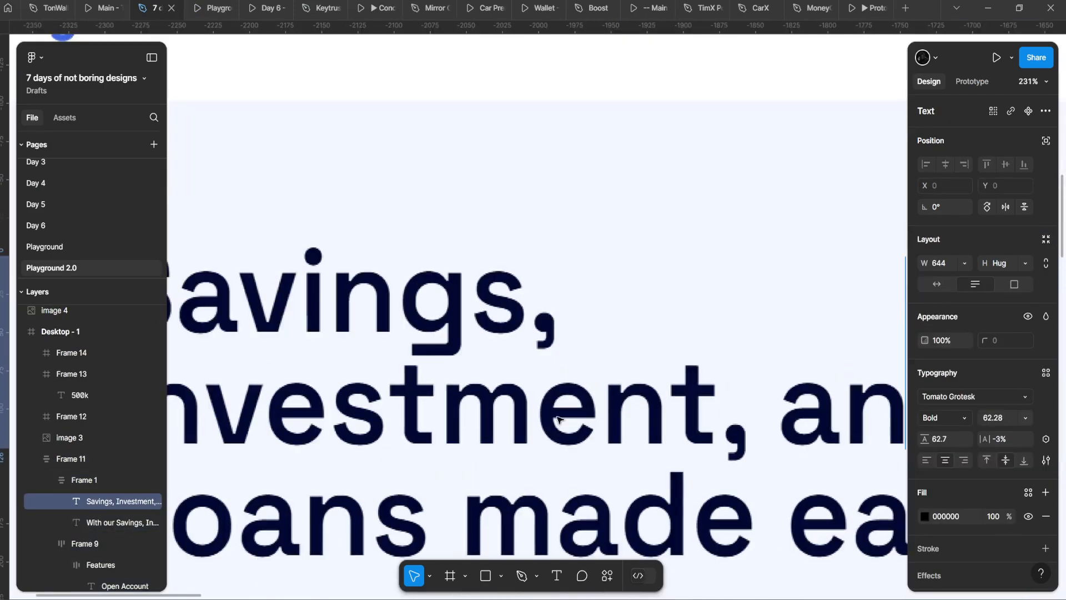
{"action": "left_click", "coordinate": [524, 401]}
{"action": "scroll", "coordinate": [525, 401], "scroll_direction": "down", "scroll_amount": 6}
{"action": "scroll", "coordinate": [698, 238], "scroll_direction": "up", "scroll_amount": 3}
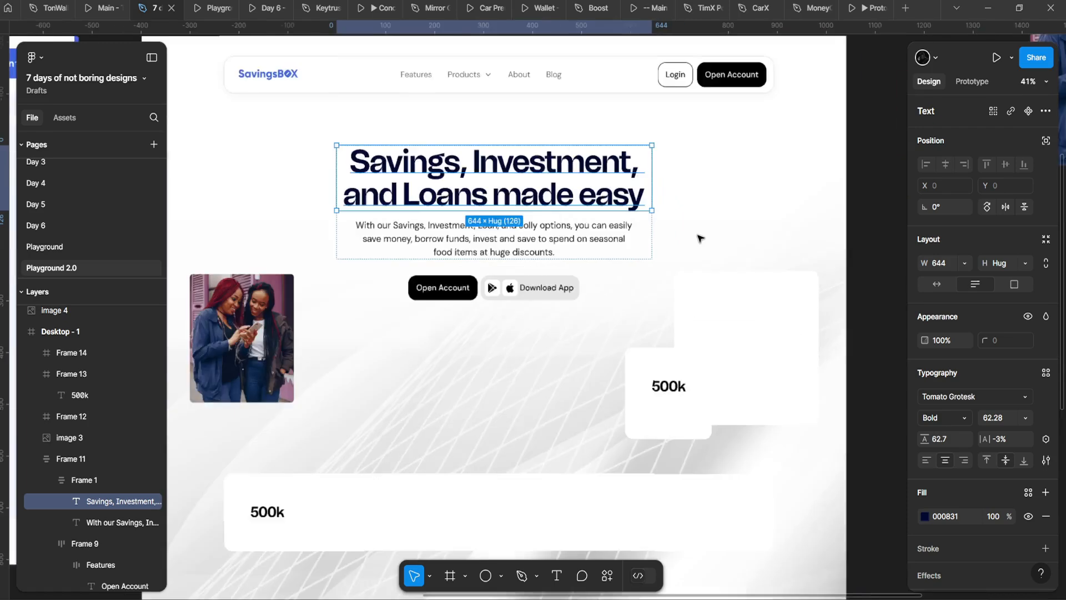
Step: Make the heading fill a linear gradient ending in the Create Account blue 4169E1
{"action": "left_click", "coordinate": [924, 517]}
{"action": "left_click", "coordinate": [787, 251]}
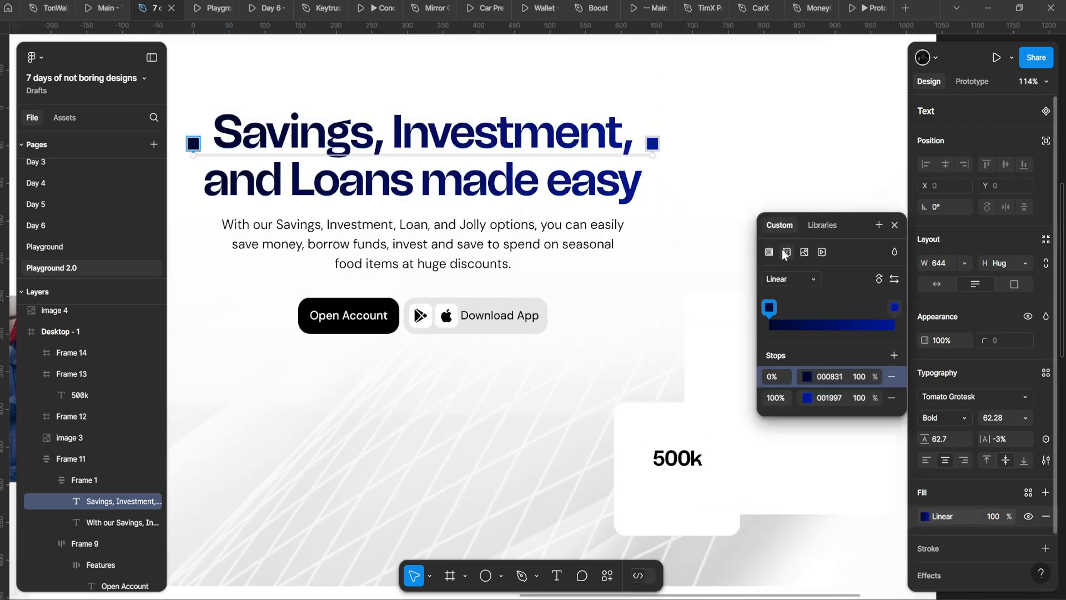
{"action": "scroll", "coordinate": [459, 238], "scroll_direction": "down", "scroll_amount": 5}
{"action": "scroll", "coordinate": [459, 238], "scroll_direction": "left", "scroll_amount": 10}
{"action": "scroll", "coordinate": [459, 239], "scroll_direction": "right", "scroll_amount": 1}
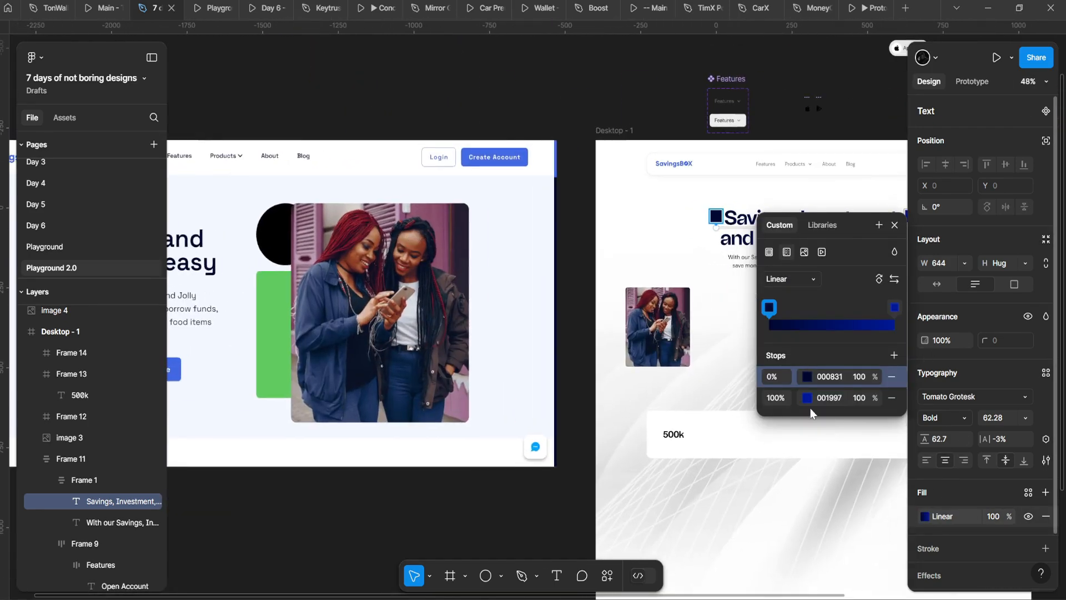
{"action": "left_click", "coordinate": [800, 397]}
{"action": "left_click", "coordinate": [623, 449]}
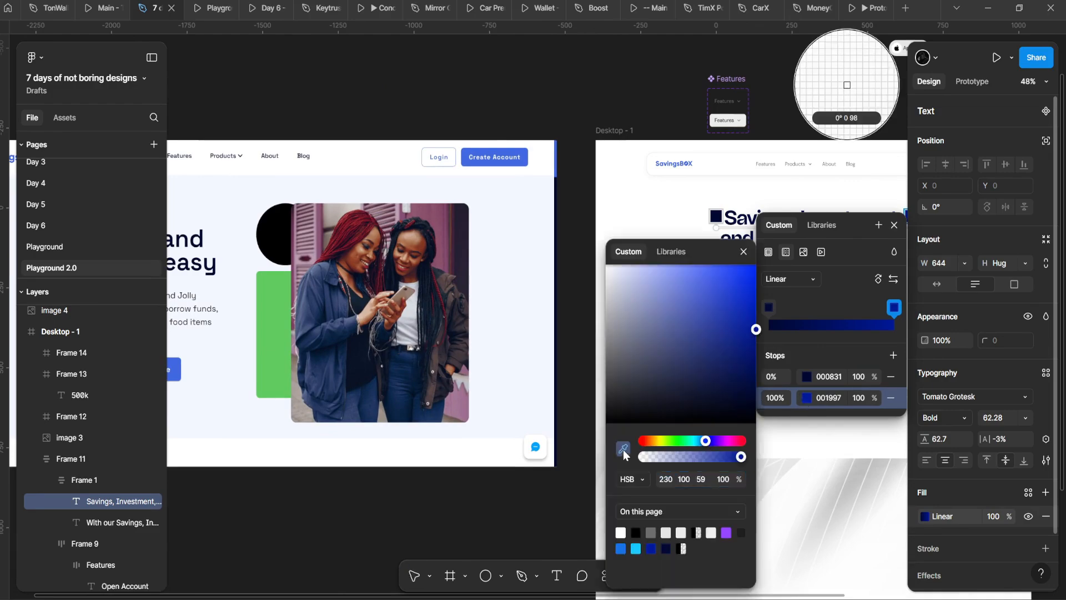
{"action": "scroll", "coordinate": [479, 163], "scroll_direction": "up", "scroll_amount": 8}
{"action": "left_click", "coordinate": [481, 167]}
{"action": "scroll", "coordinate": [481, 167], "scroll_direction": "down", "scroll_amount": 8}
{"action": "scroll", "coordinate": [481, 167], "scroll_direction": "right", "scroll_amount": 5}
{"action": "scroll", "coordinate": [447, 133], "scroll_direction": "up", "scroll_amount": 6}
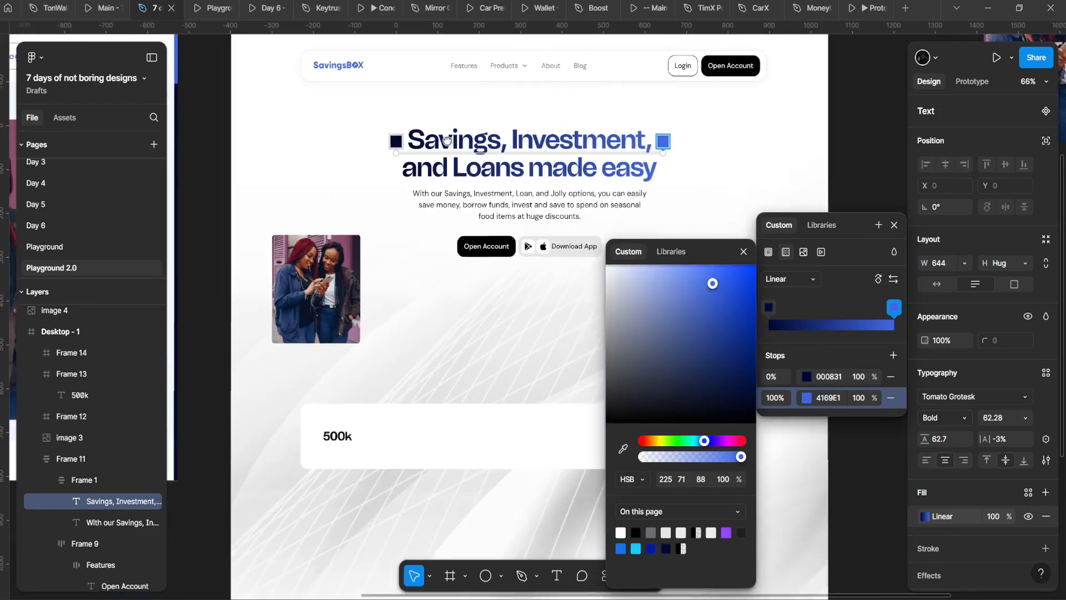
{"action": "left_click", "coordinate": [367, 193]}
{"action": "left_click", "coordinate": [366, 193]}
Step: Try flipping the heading gradient's direction, then undo the flip
{"action": "scroll", "coordinate": [500, 312], "scroll_direction": "down", "scroll_amount": 6}
{"action": "scroll", "coordinate": [522, 308], "scroll_direction": "up", "scroll_amount": 6}
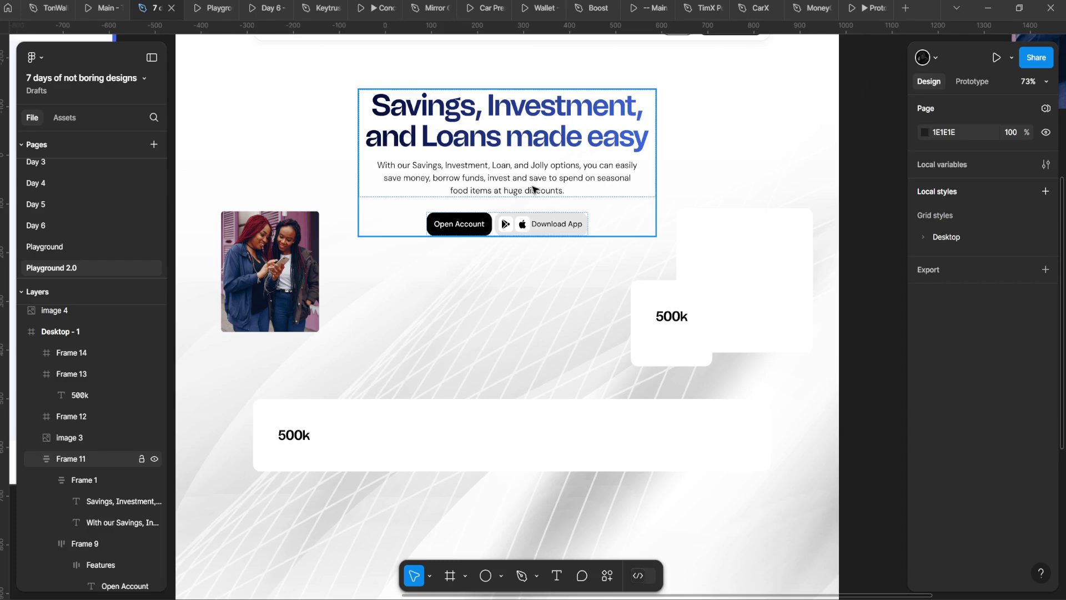
{"action": "double_click", "coordinate": [555, 140]}
{"action": "double_click", "coordinate": [558, 137]}
{"action": "scroll", "coordinate": [634, 188], "scroll_direction": "up", "scroll_amount": 2}
{"action": "left_click", "coordinate": [925, 517]}
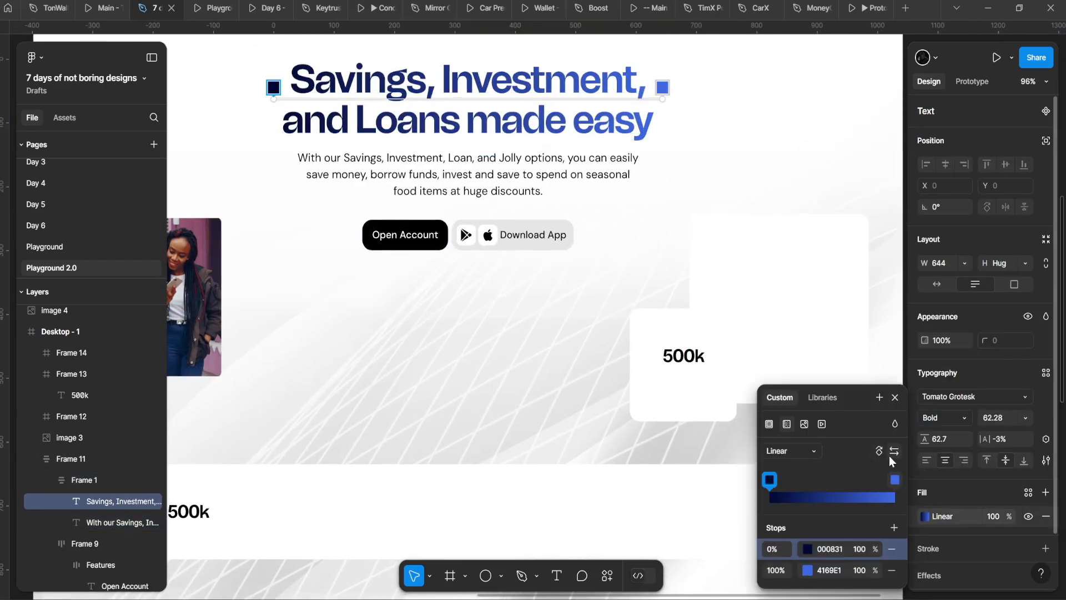
{"action": "left_click", "coordinate": [893, 453]}
{"action": "scroll", "coordinate": [489, 294], "scroll_direction": "down", "scroll_amount": 5}
{"action": "scroll", "coordinate": [488, 294], "scroll_direction": "up", "scroll_amount": 5}
{"action": "key", "text": "ctrl+z"}
{"action": "left_click", "coordinate": [485, 175]}
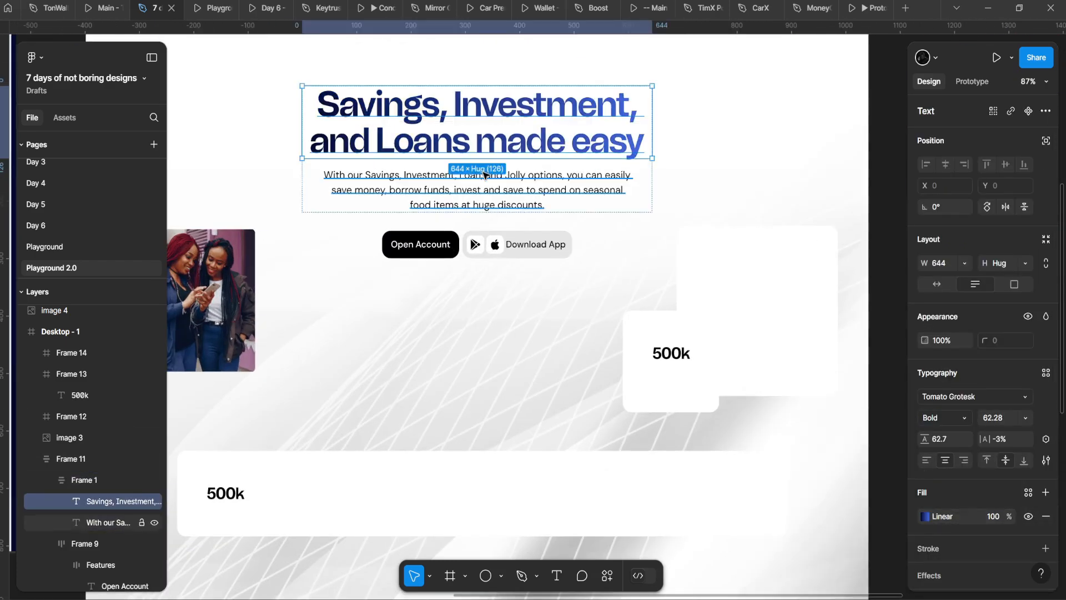
{"action": "left_click", "coordinate": [451, 265]}
Step: Select the whole hero content block and preview the page as a prototype
{"action": "scroll", "coordinate": [450, 261], "scroll_direction": "down", "scroll_amount": 6}
{"action": "left_click", "coordinate": [449, 254]}
{"action": "scroll", "coordinate": [451, 261], "scroll_direction": "up", "scroll_amount": 5}
{"action": "left_click", "coordinate": [211, 4]}
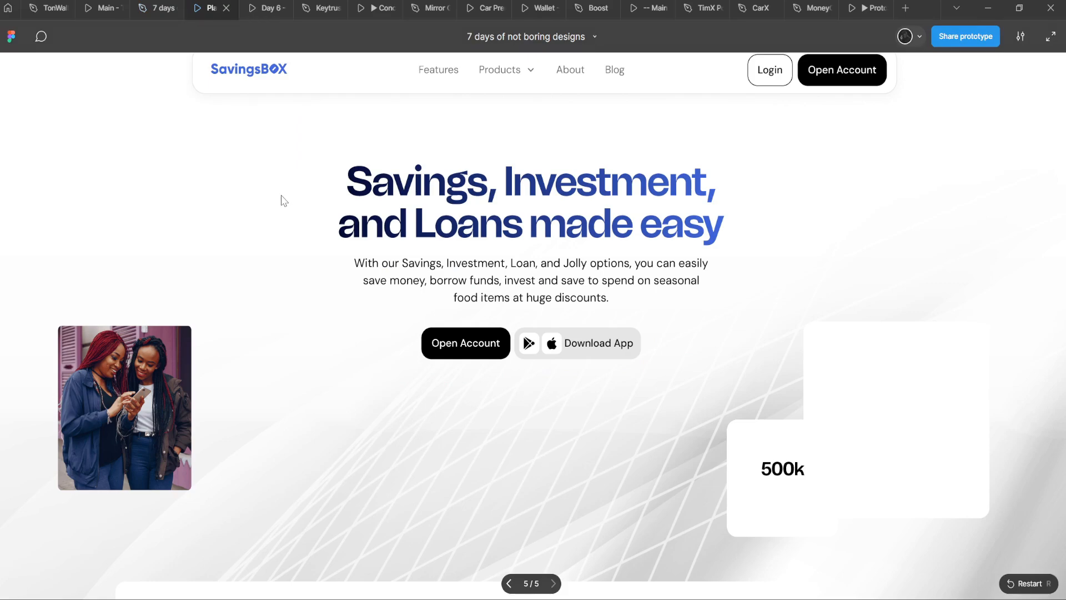
Step: Fill the hero Open Account button with the Create Account blue 4169E1
{"action": "left_click", "coordinate": [148, 4]}
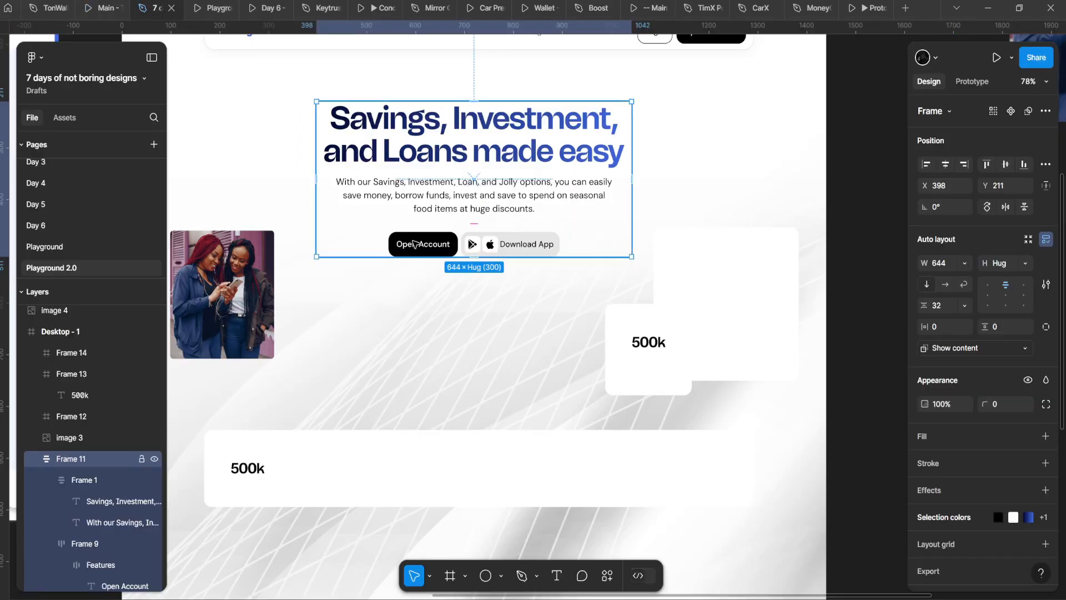
{"action": "left_click", "coordinate": [445, 245], "text": "ctrl"}
{"action": "scroll", "coordinate": [444, 246], "scroll_direction": "up", "scroll_amount": 1}
{"action": "scroll", "coordinate": [839, 383], "scroll_direction": "down", "scroll_amount": 7}
{"action": "scroll", "coordinate": [547, 264], "scroll_direction": "up", "scroll_amount": 7}
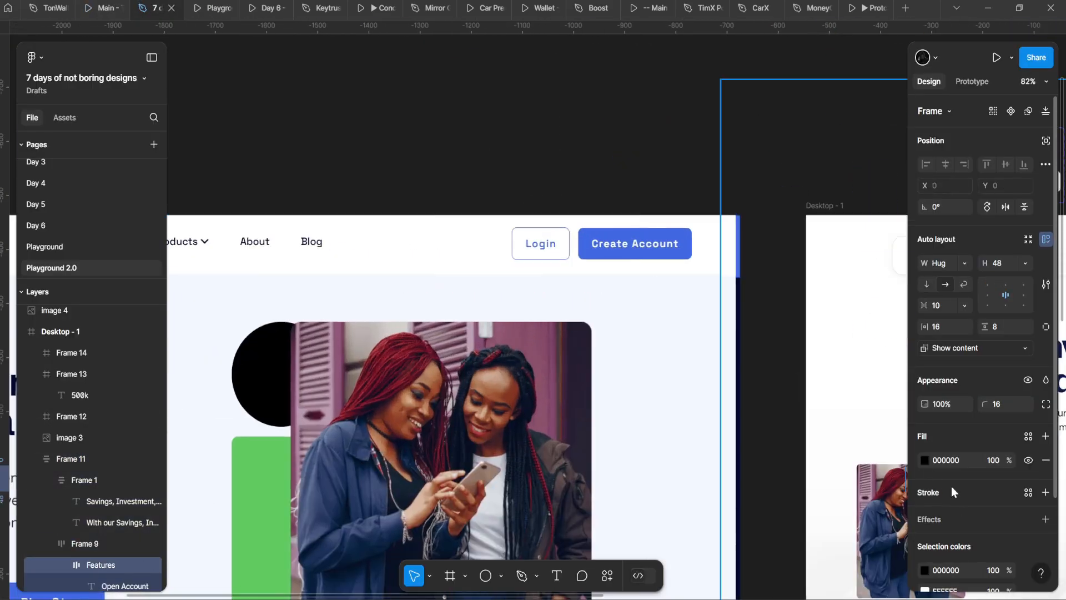
{"action": "left_click", "coordinate": [924, 460]}
{"action": "left_click", "coordinate": [589, 249]}
Step: Give the navigation bar's Open Account button the same 4169E1 blue from the hero button
{"action": "left_click_drag", "start_coordinate": [646, 258], "coordinate": [326, 195]}
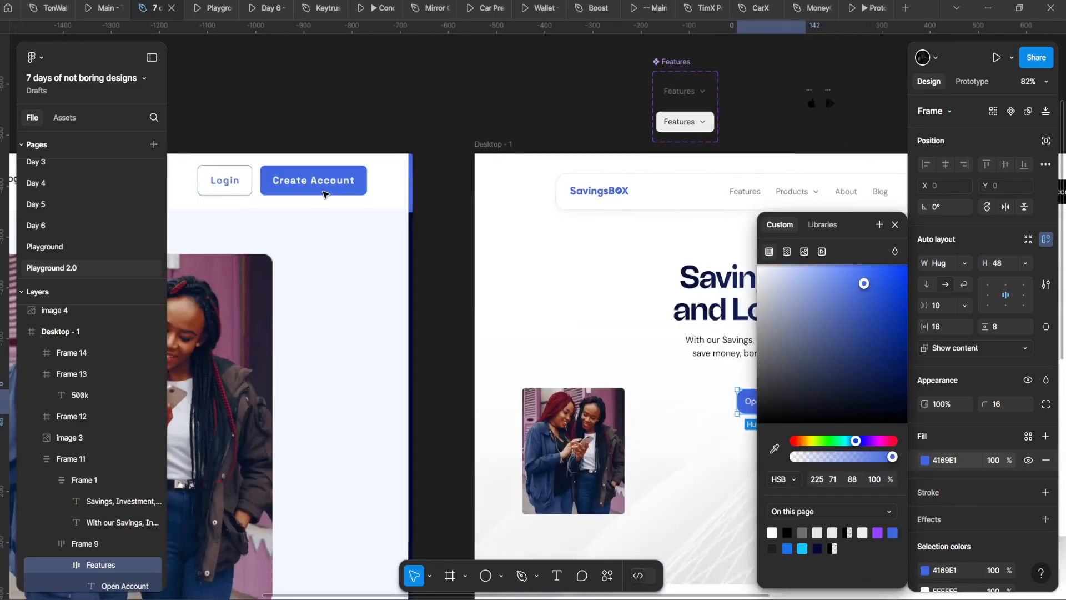
{"action": "scroll", "coordinate": [326, 195], "scroll_direction": "down", "scroll_amount": 3}
{"action": "left_click_drag", "start_coordinate": [697, 307], "coordinate": [416, 279]}
{"action": "double_click", "coordinate": [622, 174]}
{"action": "double_click", "coordinate": [622, 174]}
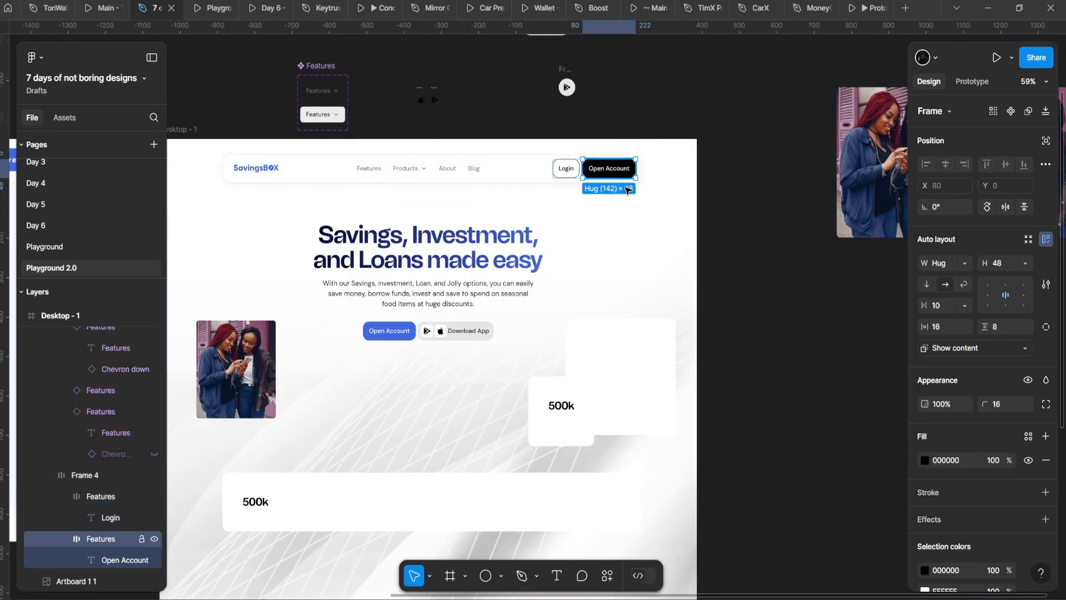
{"action": "left_click", "coordinate": [924, 460]}
{"action": "left_click", "coordinate": [775, 448]}
{"action": "scroll", "coordinate": [444, 361], "scroll_direction": "up", "scroll_amount": 5}
{"action": "left_click", "coordinate": [325, 285]}
{"action": "left_click_drag", "start_coordinate": [370, 190], "coordinate": [290, 421]}
Step: Tint the nav bar's Login button with the Open Account blue, 4169E1 at 16% opacity
{"action": "double_click", "coordinate": [623, 210]}
{"action": "scroll", "coordinate": [626, 212], "scroll_direction": "down", "scroll_amount": 4}
{"action": "scroll", "coordinate": [626, 212], "scroll_direction": "up", "scroll_amount": 8}
{"action": "left_click", "coordinate": [637, 179]}
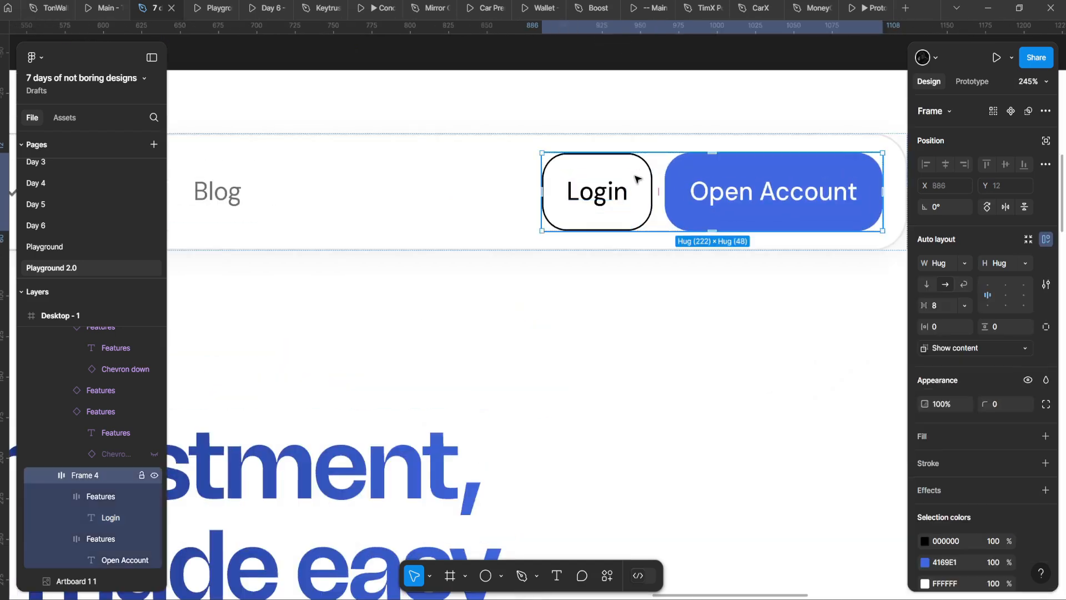
{"action": "double_click", "coordinate": [637, 178]}
{"action": "scroll", "coordinate": [574, 217], "scroll_direction": "down", "scroll_amount": 4}
{"action": "scroll", "coordinate": [574, 218], "scroll_direction": "up", "scroll_amount": 2}
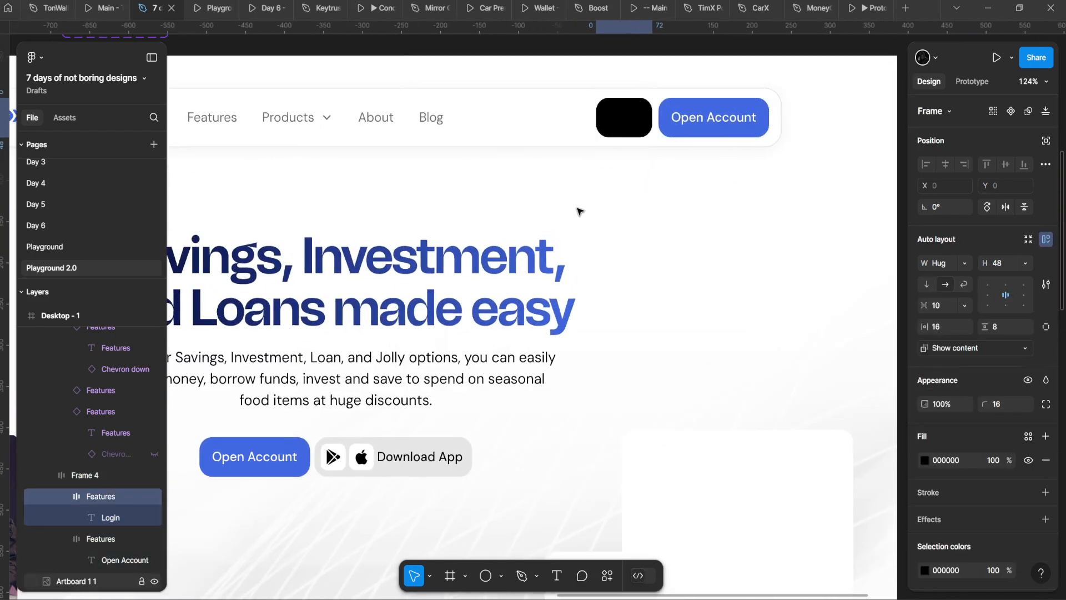
{"action": "scroll", "coordinate": [577, 211], "scroll_direction": "up", "scroll_amount": 3}
{"action": "left_click", "coordinate": [923, 461]}
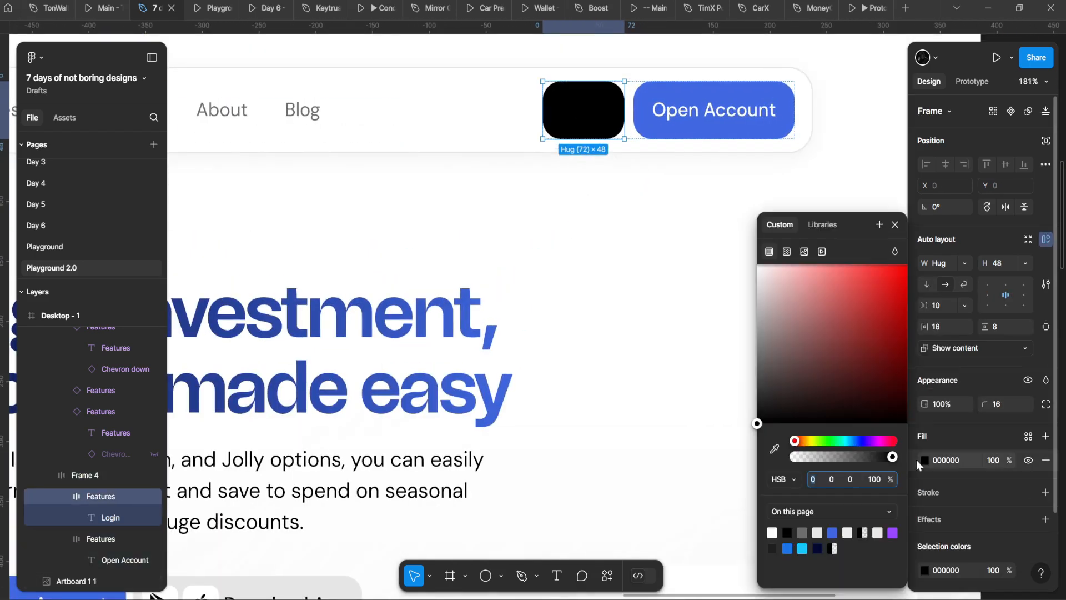
{"action": "left_click", "coordinate": [723, 99]}
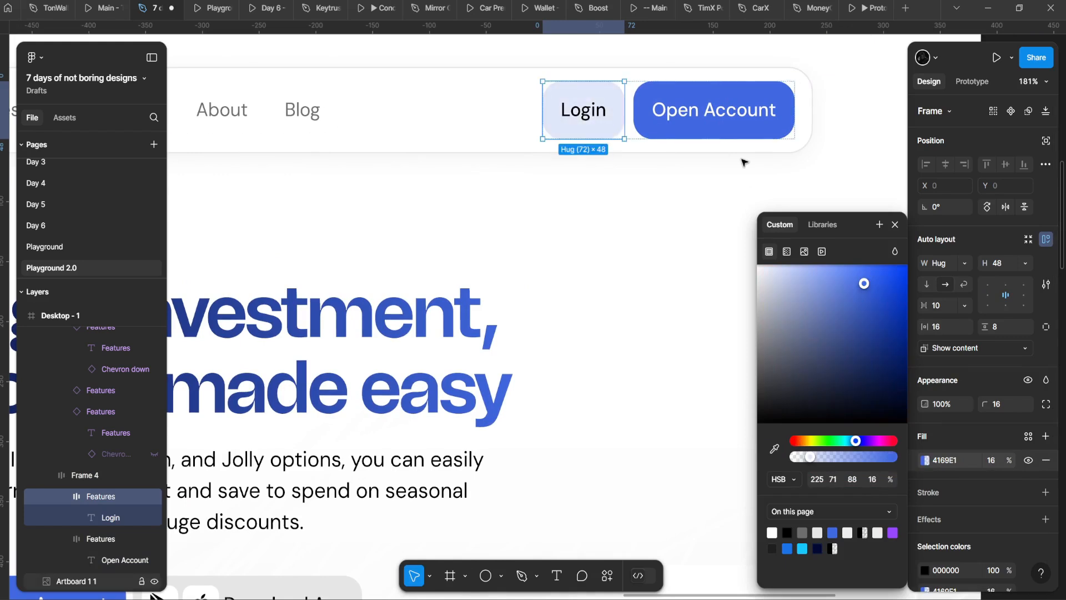
{"action": "key", "text": "Escape"}
{"action": "left_click", "coordinate": [608, 110]}
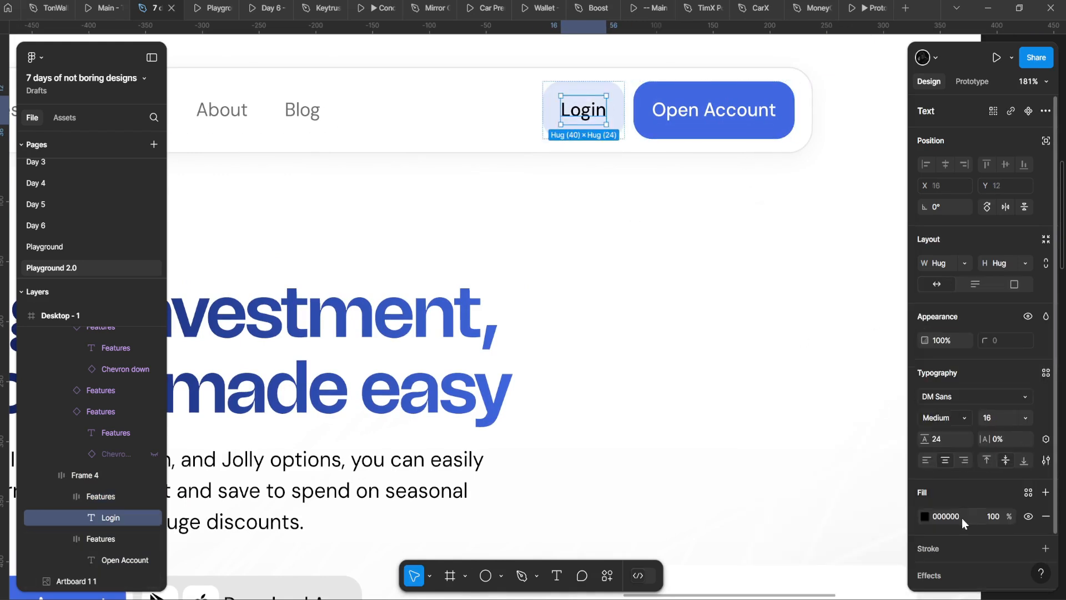
{"action": "left_click", "coordinate": [646, 344]}
{"action": "scroll", "coordinate": [654, 346], "scroll_direction": "down", "scroll_amount": 7}
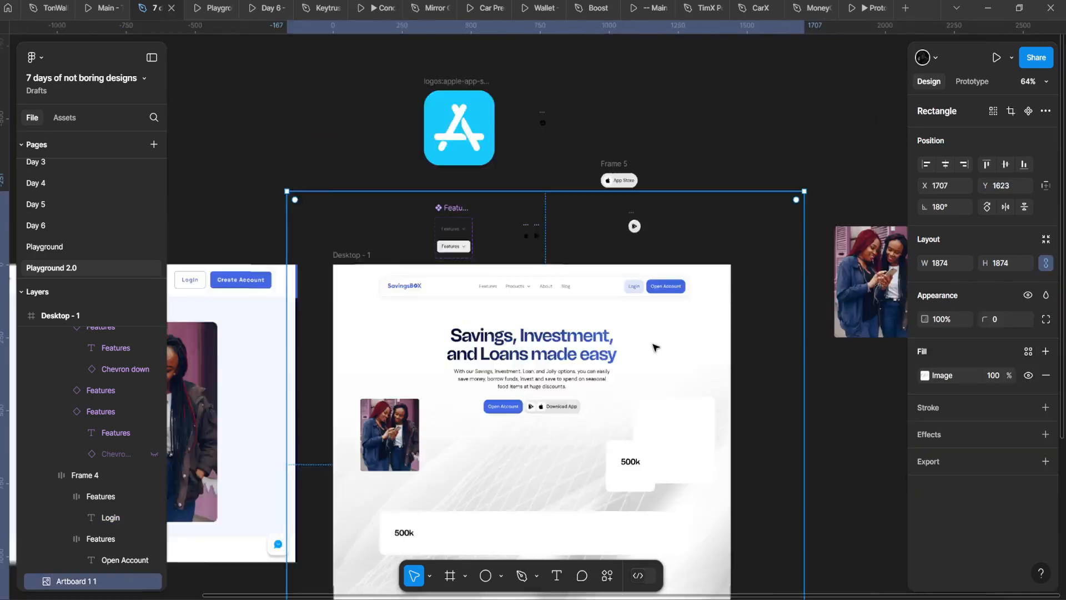
{"action": "scroll", "coordinate": [604, 344], "scroll_direction": "up", "scroll_amount": 4}
Step: Select the whole Download App button frame inside the hero content group
{"action": "scroll", "coordinate": [539, 260], "scroll_direction": "down", "scroll_amount": 2}
{"action": "scroll", "coordinate": [538, 262], "scroll_direction": "up", "scroll_amount": 3}
{"action": "double_click", "coordinate": [450, 280]}
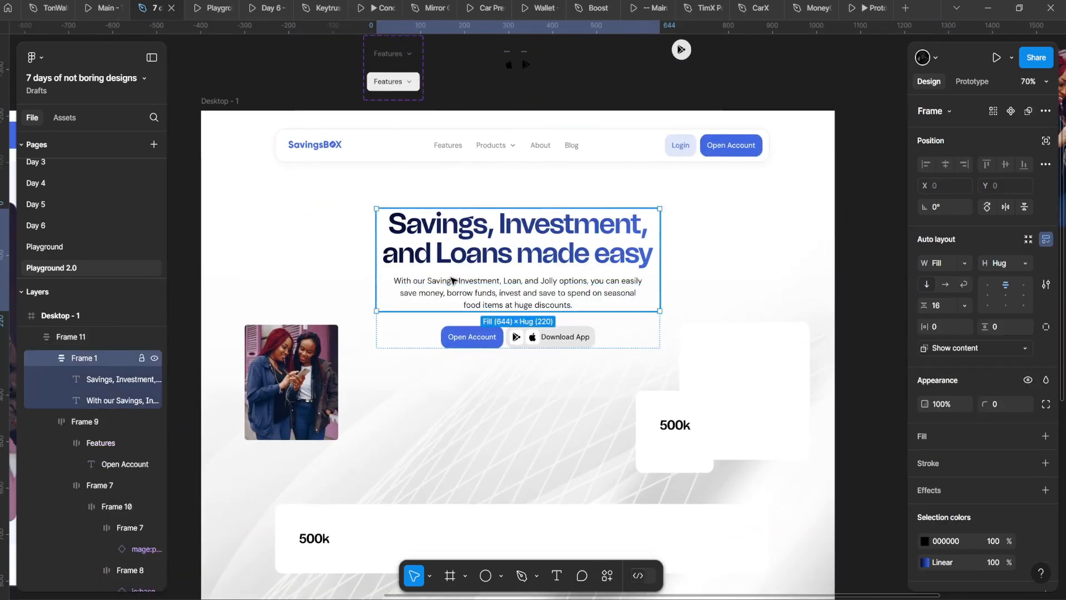
{"action": "scroll", "coordinate": [451, 279], "scroll_direction": "down", "scroll_amount": 1}
{"action": "left_click", "coordinate": [568, 165]}
{"action": "left_click", "coordinate": [535, 310]}
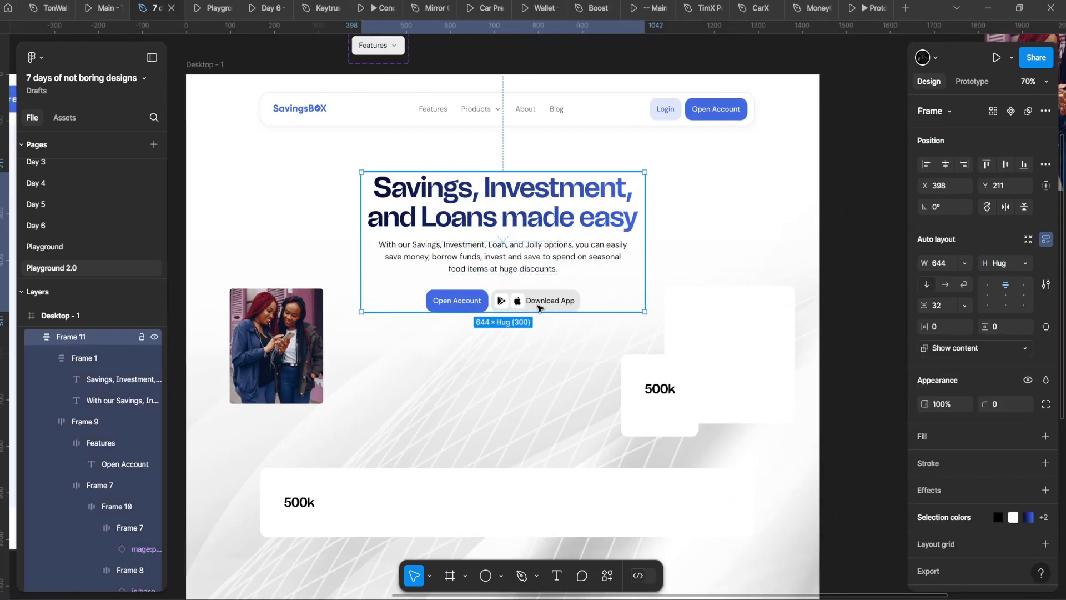
{"action": "double_click", "coordinate": [537, 304]}
{"action": "double_click", "coordinate": [537, 304]}
{"action": "scroll", "coordinate": [537, 302], "scroll_direction": "up", "scroll_amount": 3}
{"action": "left_click", "coordinate": [536, 280]}
{"action": "scroll", "coordinate": [537, 280], "scroll_direction": "up", "scroll_amount": 3}
{"action": "scroll", "coordinate": [536, 280], "scroll_direction": "down", "scroll_amount": 2}
{"action": "scroll", "coordinate": [536, 281], "scroll_direction": "down", "scroll_amount": 5}
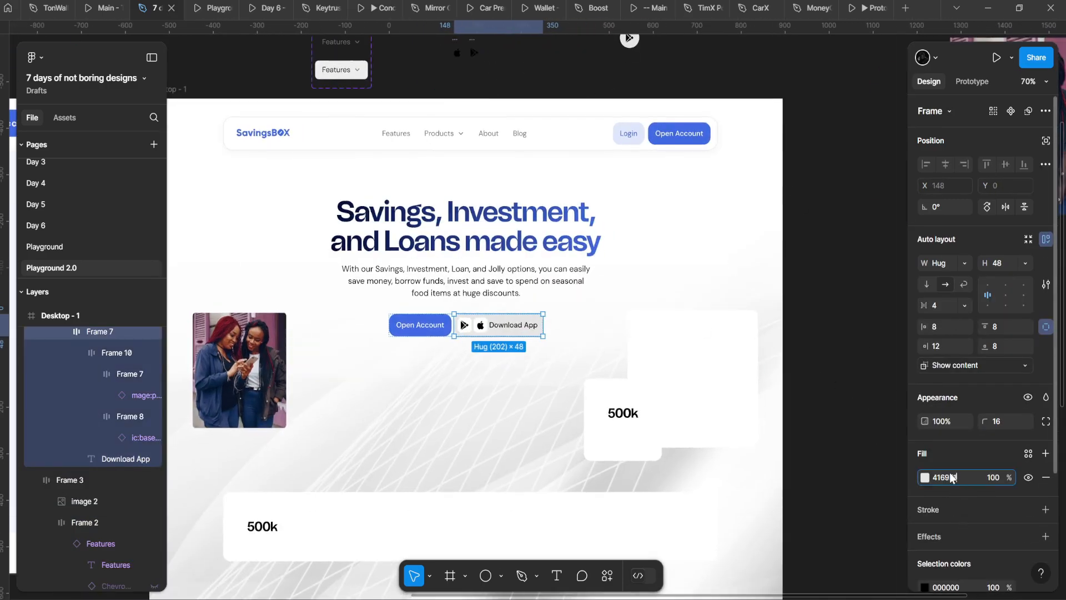
Step: Change the Download App button fill from grey to 4169E1 at 12% opacity
{"action": "left_click", "coordinate": [926, 479]}
{"action": "left_click", "coordinate": [815, 456]}
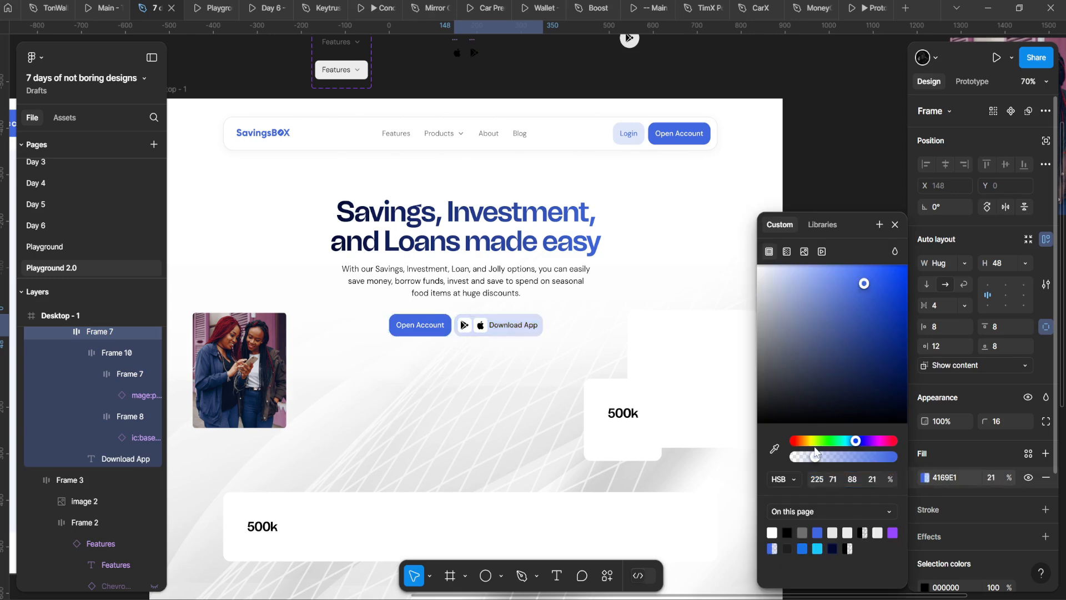
{"action": "scroll", "coordinate": [385, 297], "scroll_direction": "up", "scroll_amount": 5}
{"action": "left_click_drag", "start_coordinate": [605, 358], "coordinate": [464, 293]}
{"action": "scroll", "coordinate": [463, 292], "scroll_direction": "up", "scroll_amount": 2}
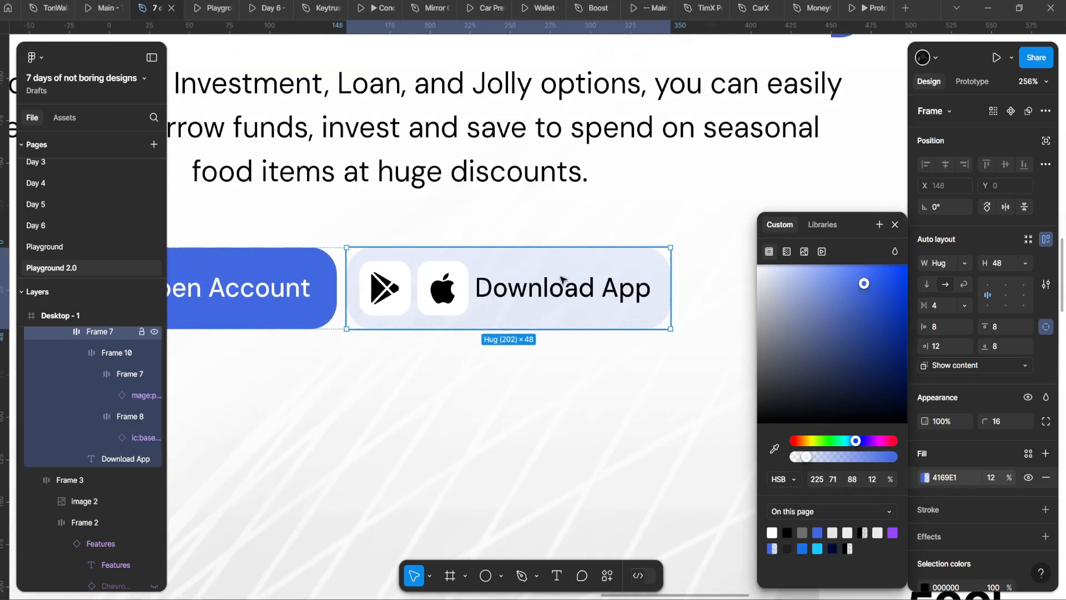
Step: Check the Download App label's text colour, then select the black play icon in the button
{"action": "double_click", "coordinate": [580, 288]}
{"action": "double_click", "coordinate": [581, 288]}
{"action": "key", "text": "Escape"}
{"action": "scroll", "coordinate": [580, 289], "scroll_direction": "down", "scroll_amount": 1}
{"action": "left_click", "coordinate": [924, 516]}
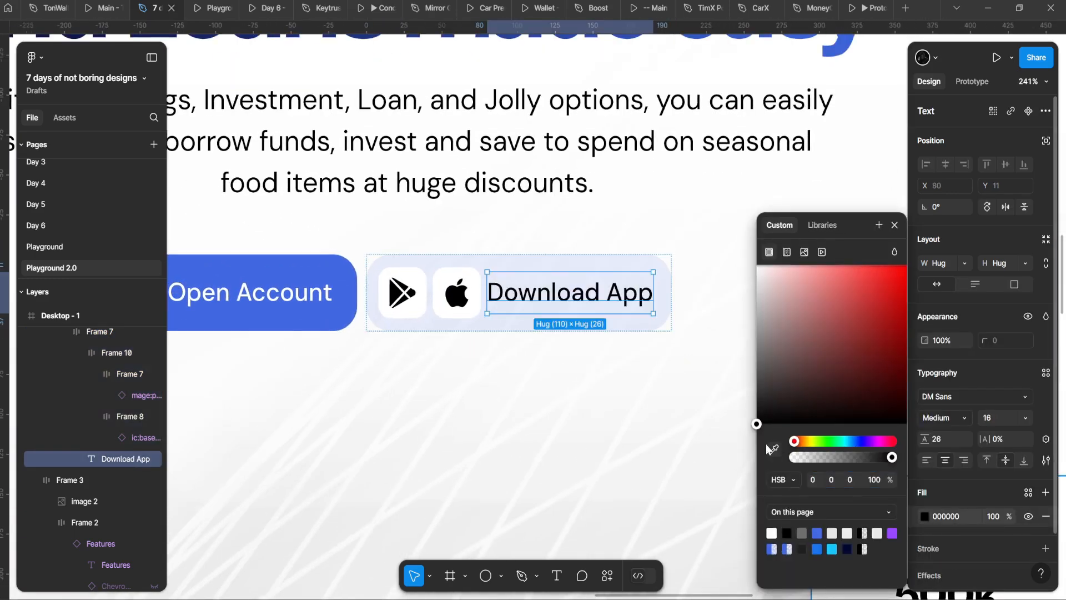
{"action": "scroll", "coordinate": [485, 305], "scroll_direction": "up", "scroll_amount": 2}
{"action": "key", "text": "Escape"}
{"action": "double_click", "coordinate": [384, 291]}
{"action": "double_click", "coordinate": [384, 291]}
{"action": "double_click", "coordinate": [385, 291]}
{"action": "double_click", "coordinate": [385, 291]}
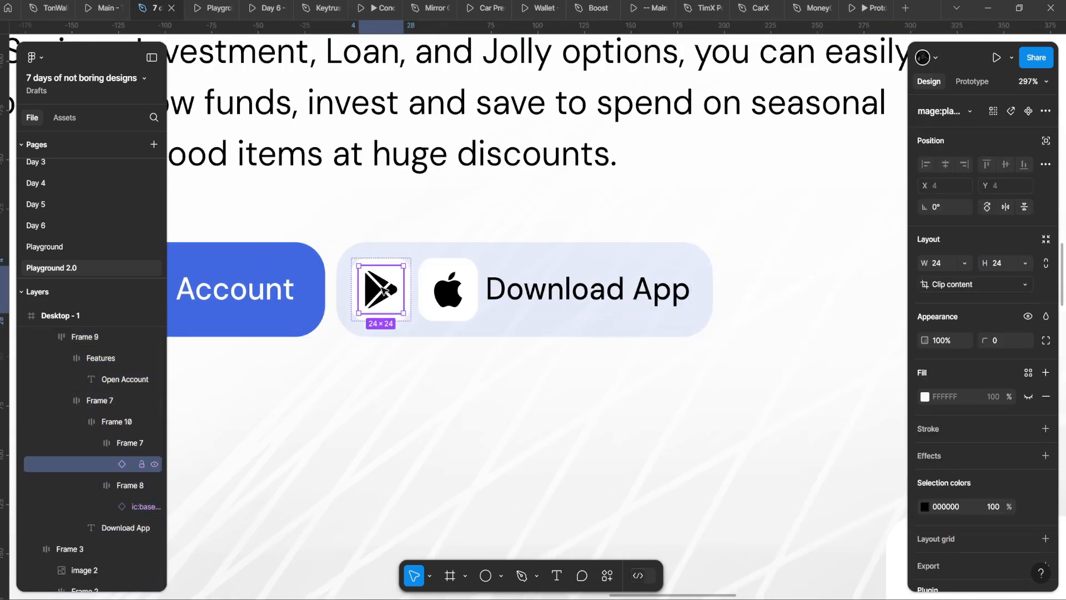
Step: Launch the SVG Repo icon plugin from quick actions by searching 'svg'
{"action": "key", "text": "ctrl+k"}
{"action": "type", "text": "svg"}
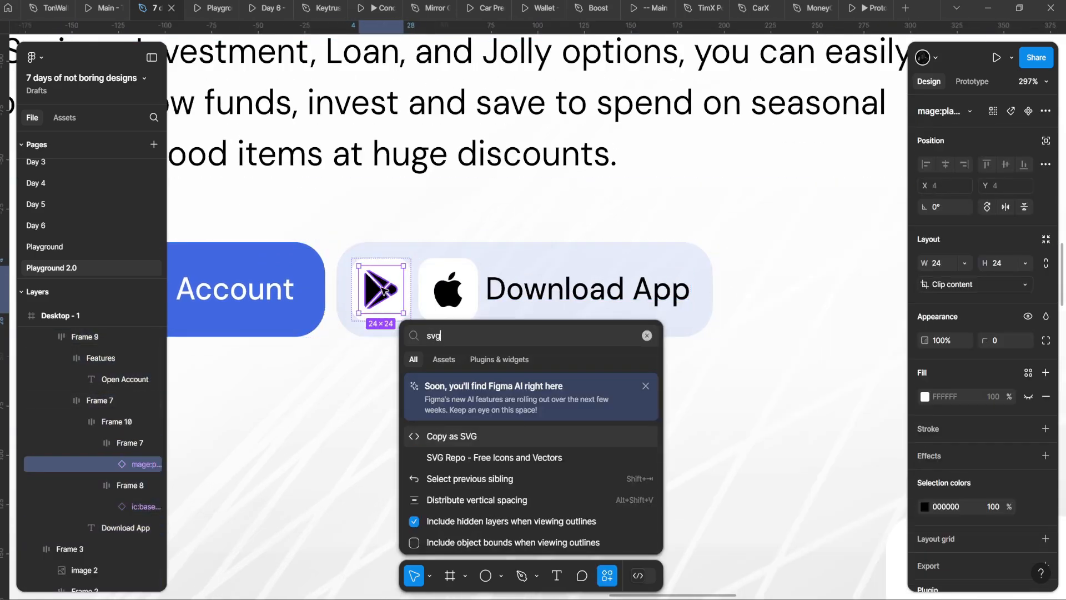
{"action": "key", "text": "Down"}
{"action": "key", "text": "Return"}
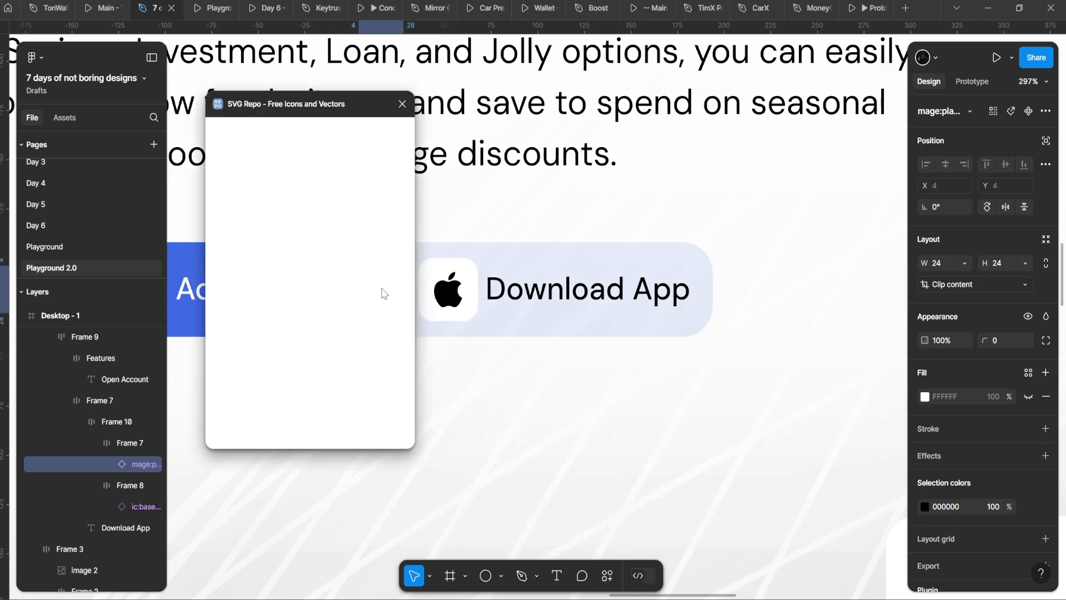
Step: Search 'playstore' in SVG Repo and insert the coloured Play Store icon onto the canvas
{"action": "left_click", "coordinate": [294, 166]}
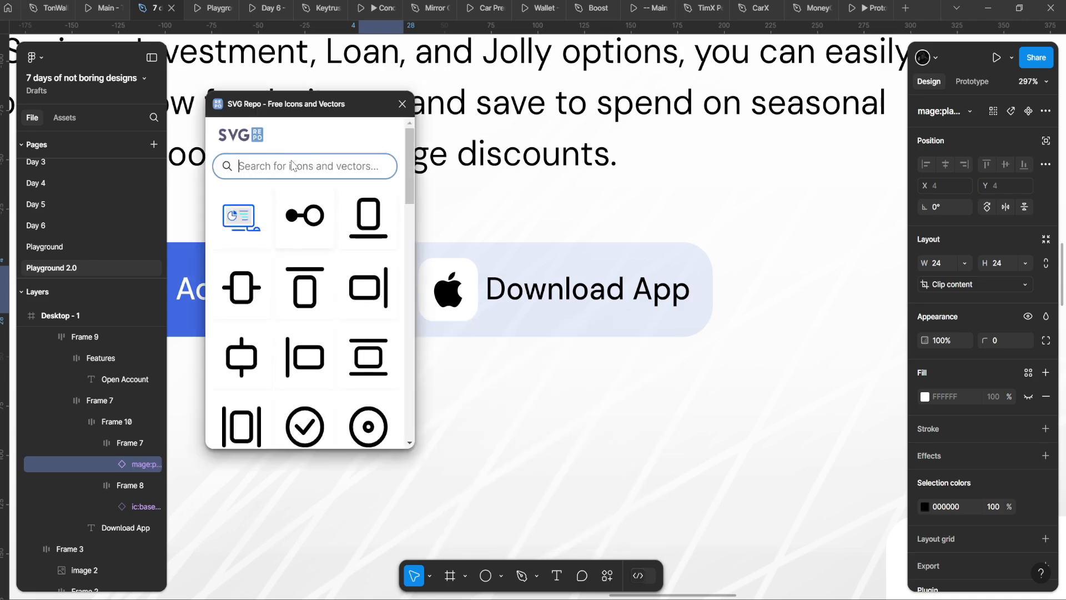
{"action": "type", "text": "plays"}
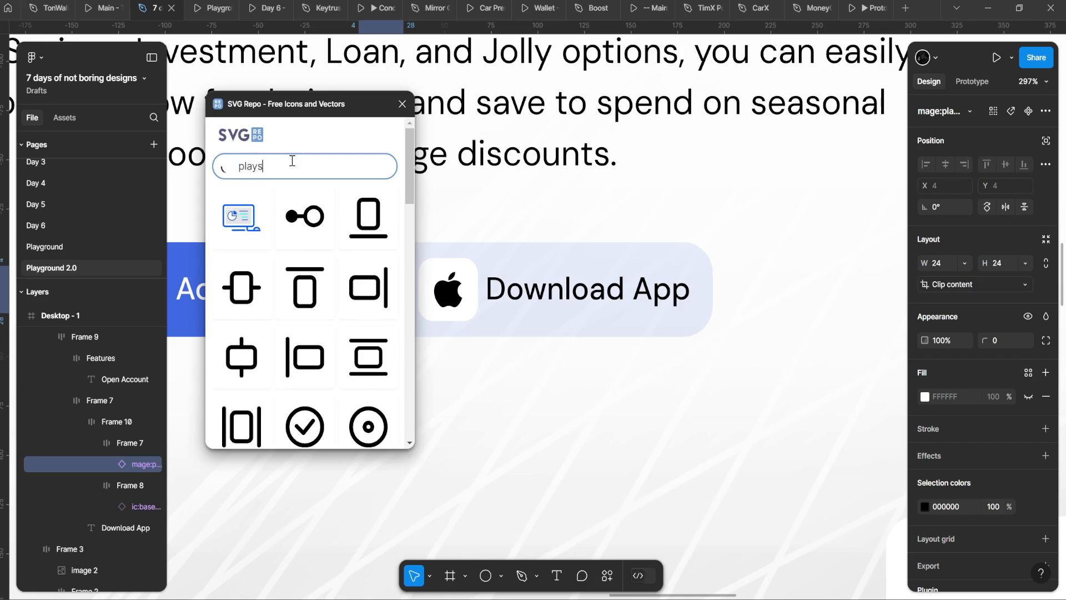
{"action": "type", "text": "tore"}
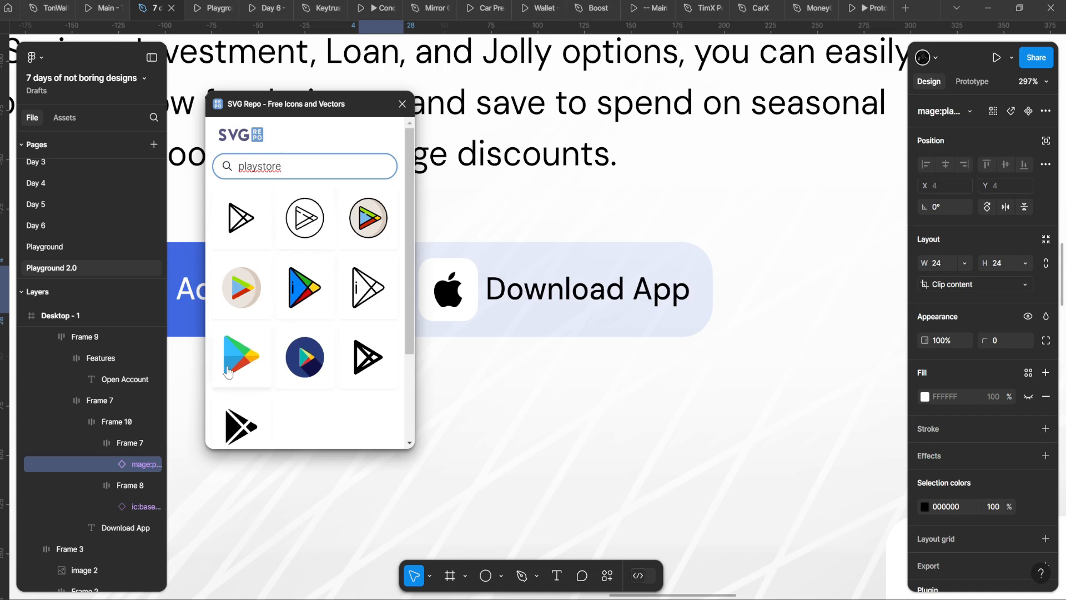
{"action": "left_click", "coordinate": [228, 371]}
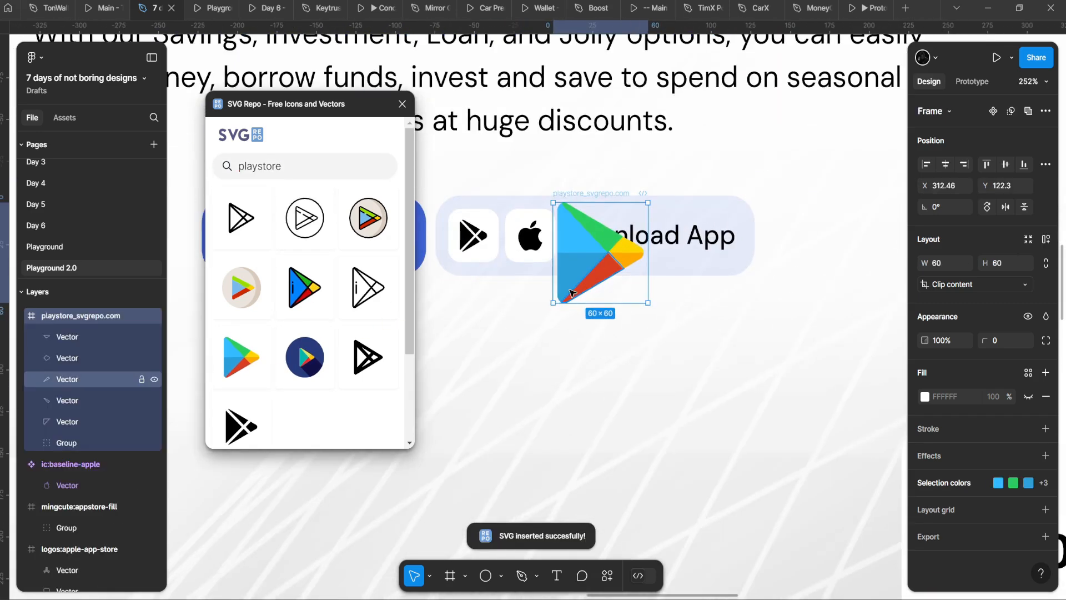
Step: Move the coloured Play Store icon below the button and resize it to 24
{"action": "left_click_drag", "start_coordinate": [569, 292], "coordinate": [587, 460]}
{"action": "left_click", "coordinate": [475, 217]}
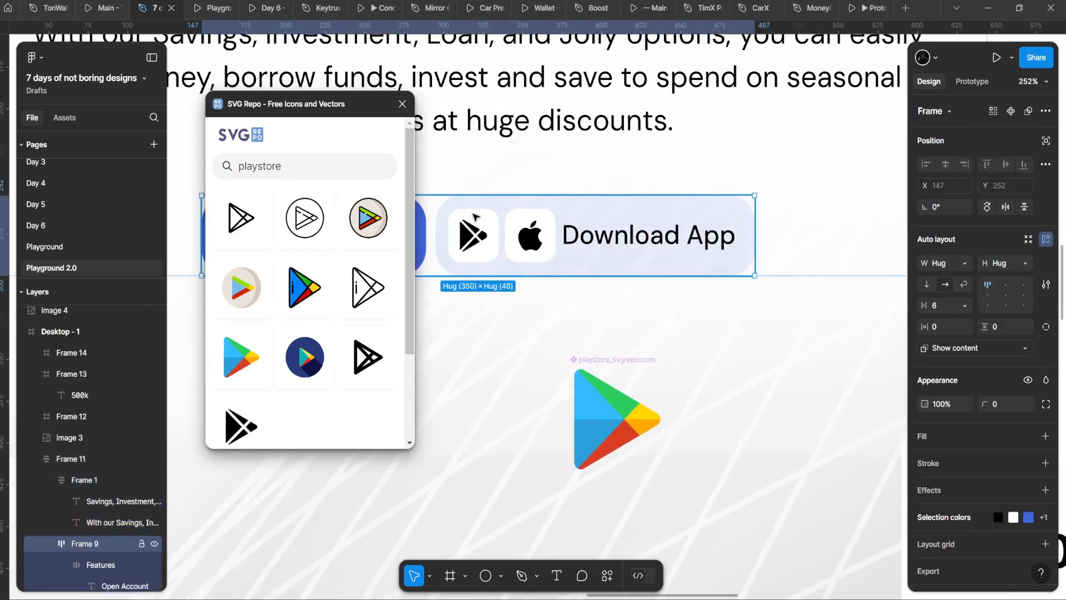
{"action": "double_click", "coordinate": [475, 218]}
{"action": "double_click", "coordinate": [481, 224]}
{"action": "double_click", "coordinate": [481, 227]}
{"action": "left_click", "coordinate": [607, 398]}
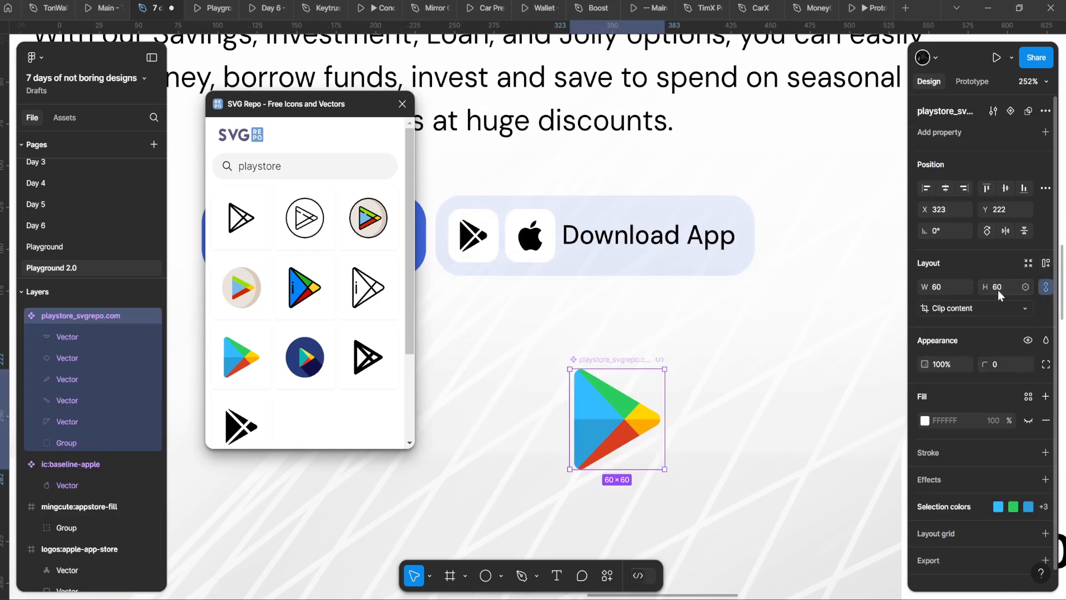
{"action": "type", "text": "24"}
{"action": "key", "text": "Return"}
Step: Replace the button's black Play icon with the coloured Play Store icon at 20 px
{"action": "double_click", "coordinate": [467, 235]}
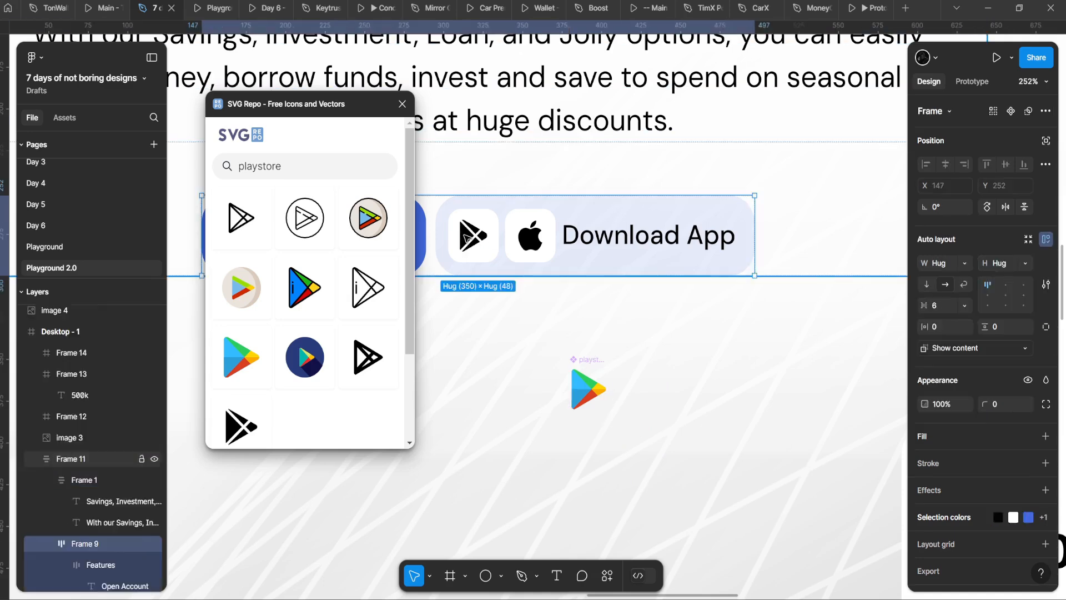
{"action": "double_click", "coordinate": [467, 236]}
{"action": "double_click", "coordinate": [469, 237]}
{"action": "double_click", "coordinate": [469, 237]}
{"action": "key", "text": "ctrl+shift+r"}
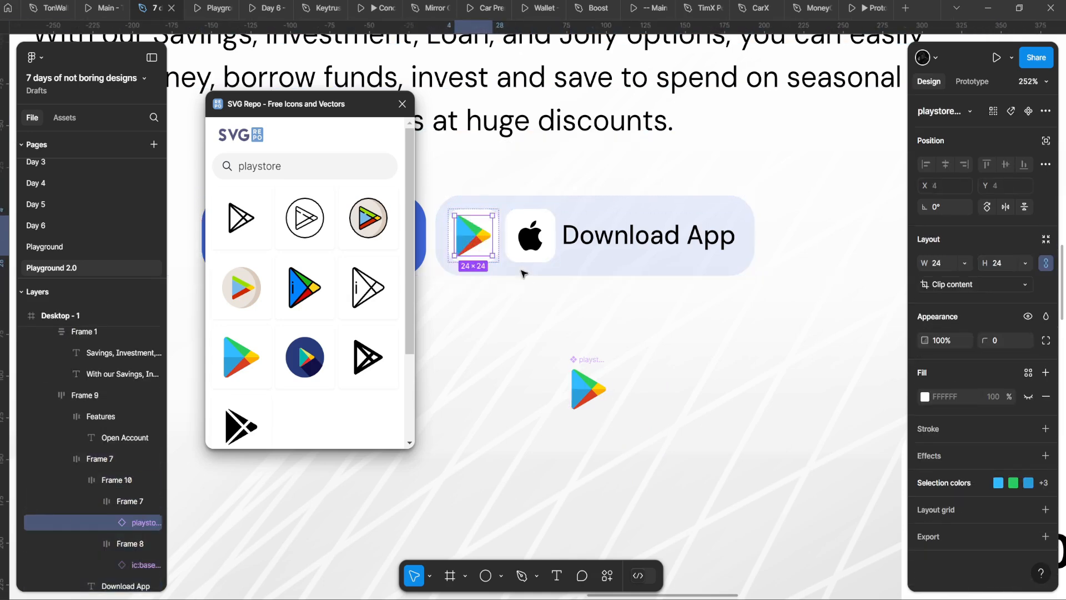
{"action": "scroll", "coordinate": [482, 239], "scroll_direction": "up", "scroll_amount": 3}
{"action": "left_click_drag", "start_coordinate": [602, 194], "coordinate": [691, 192]}
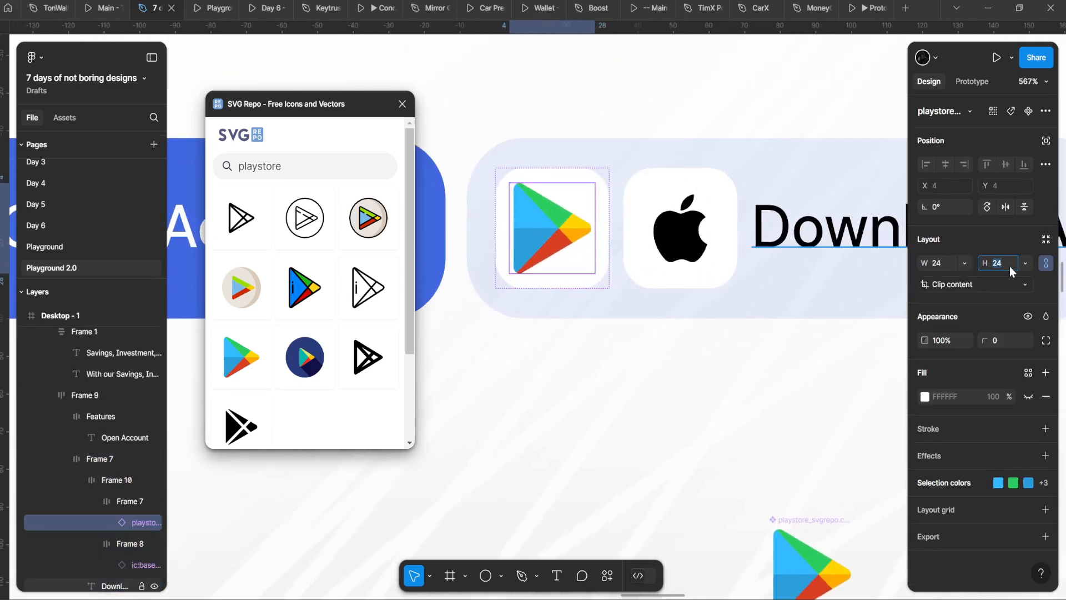
{"action": "key", "text": "Return"}
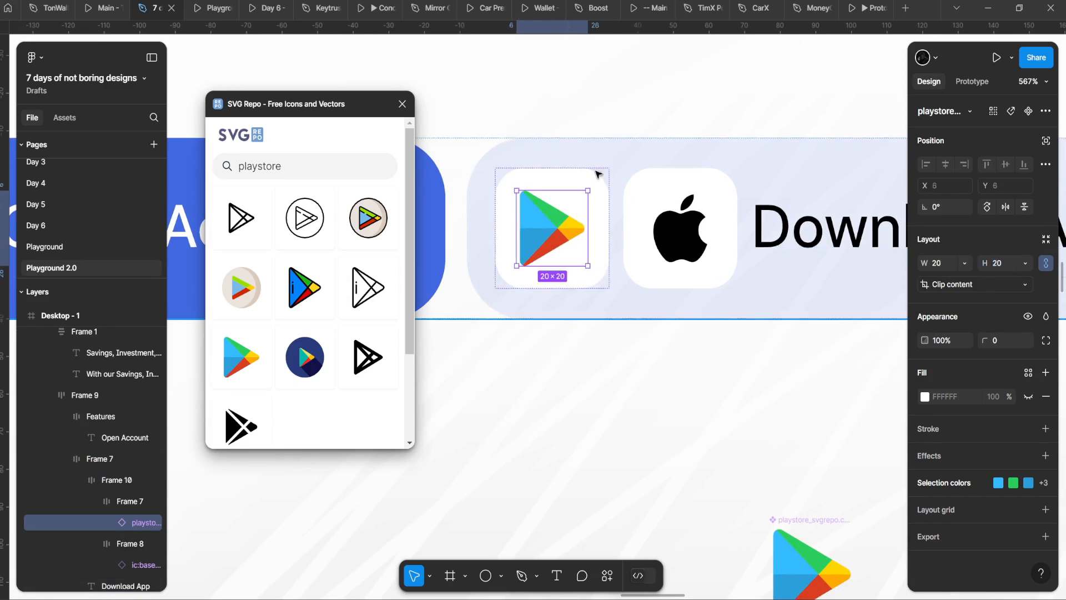
{"action": "scroll", "coordinate": [544, 204], "scroll_direction": "down", "scroll_amount": 2}
{"action": "scroll", "coordinate": [481, 192], "scroll_direction": "up", "scroll_amount": 3}
Step: Undo the 20 px resize, keeping the coloured Play Store icon swapped into the button
{"action": "double_click", "coordinate": [468, 158]}
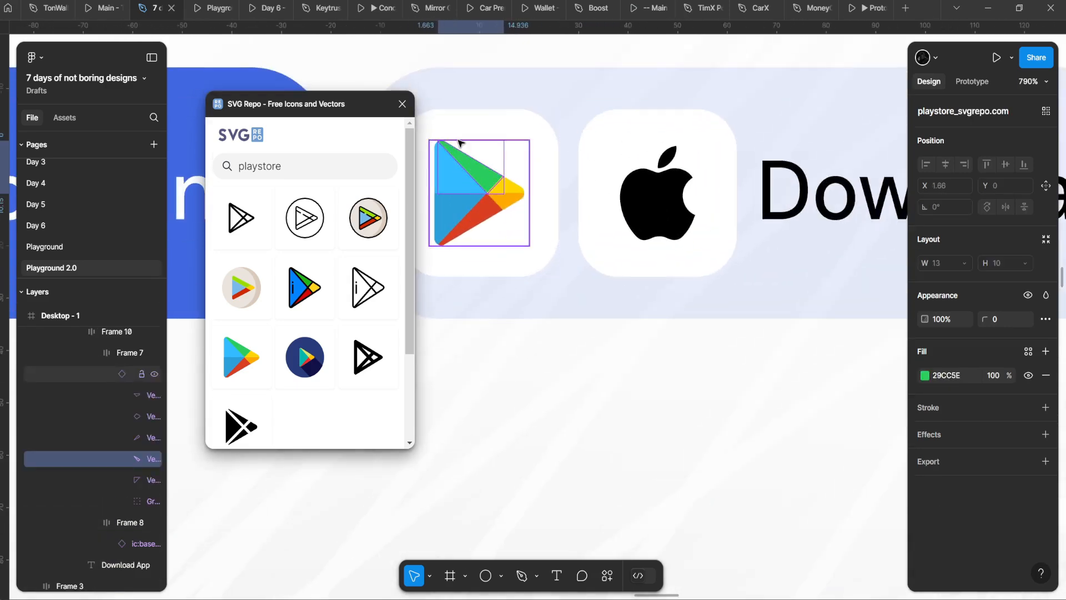
{"action": "key", "text": "ctrl+z"}
{"action": "key", "text": "ctrl+z"}
{"action": "scroll", "coordinate": [520, 135], "scroll_direction": "down", "scroll_amount": 2}
{"action": "key", "text": "ctrl+z"}
{"action": "key", "text": "ctrl+z"}
{"action": "key", "text": "ctrl+z"}
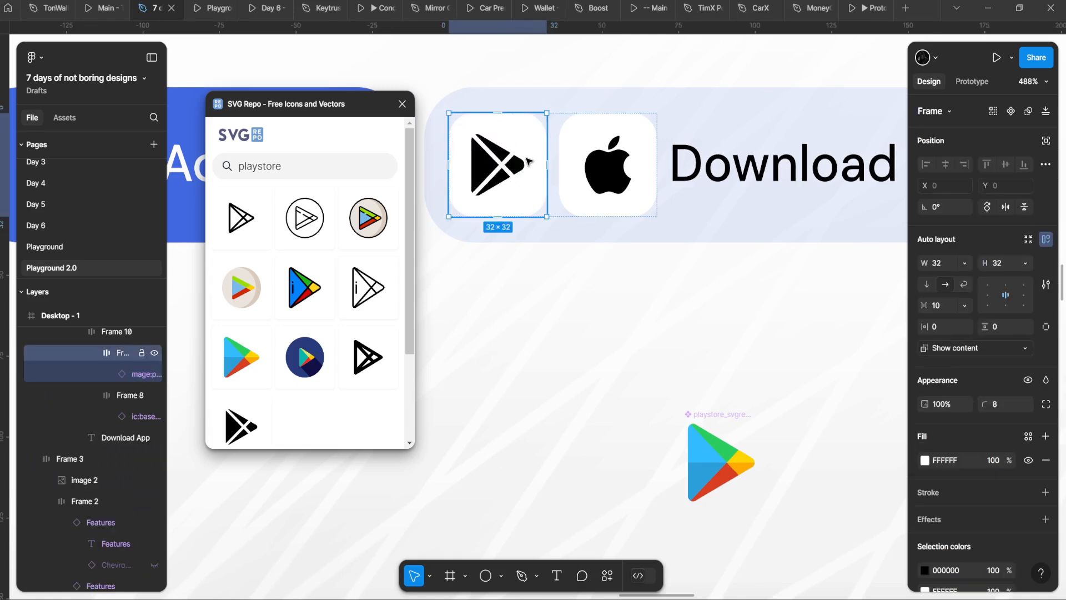
{"action": "key", "text": "ctrl+shift+z"}
{"action": "key", "text": "ctrl+shift+z"}
Step: Select all the coloured pieces of the Play Store icon inside the button
{"action": "left_click", "coordinate": [491, 147]}
{"action": "double_click", "coordinate": [491, 147]}
{"action": "double_click", "coordinate": [490, 147]}
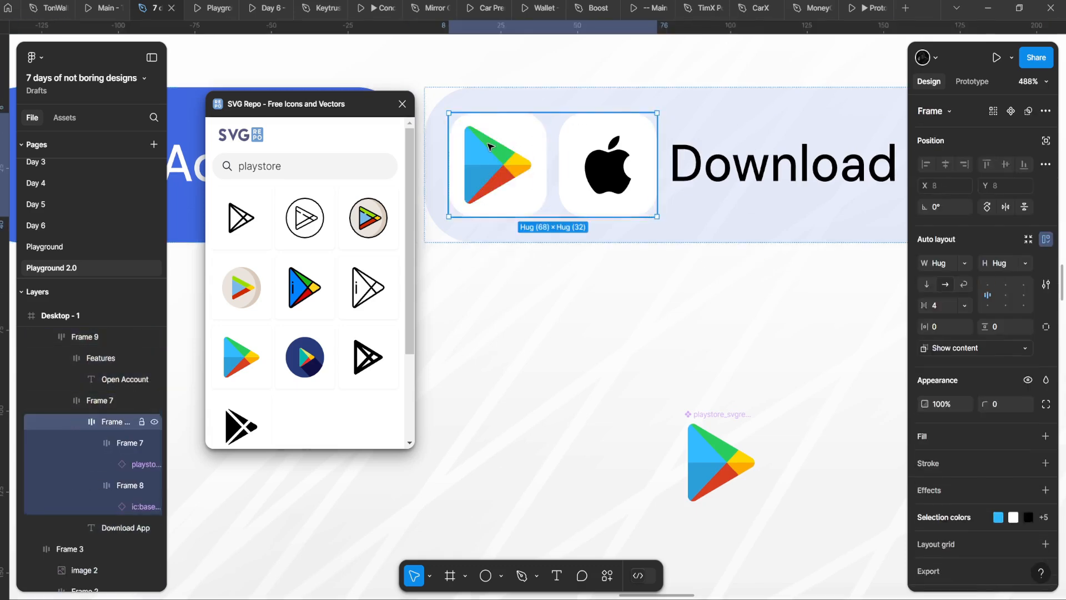
{"action": "double_click", "coordinate": [491, 147]}
{"action": "scroll", "coordinate": [491, 147], "scroll_direction": "down", "scroll_amount": 3}
{"action": "scroll", "coordinate": [600, 223], "scroll_direction": "up", "scroll_amount": 4}
{"action": "left_click", "coordinate": [624, 456]}
{"action": "scroll", "coordinate": [621, 447], "scroll_direction": "up", "scroll_amount": 4}
{"action": "double_click", "coordinate": [624, 455]}
{"action": "double_click", "coordinate": [598, 391]}
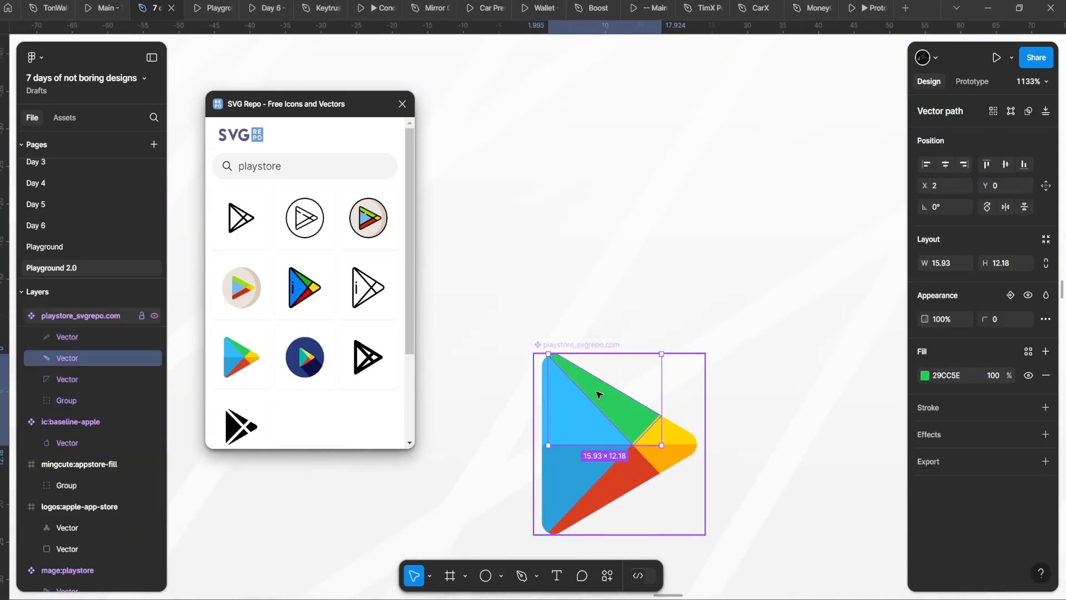
{"action": "key", "text": "ctrl+a"}
Step: Try shrinking the icon pieces from the top edge, then undo the uneven resize
{"action": "left_click_drag", "start_coordinate": [585, 358], "coordinate": [594, 367]}
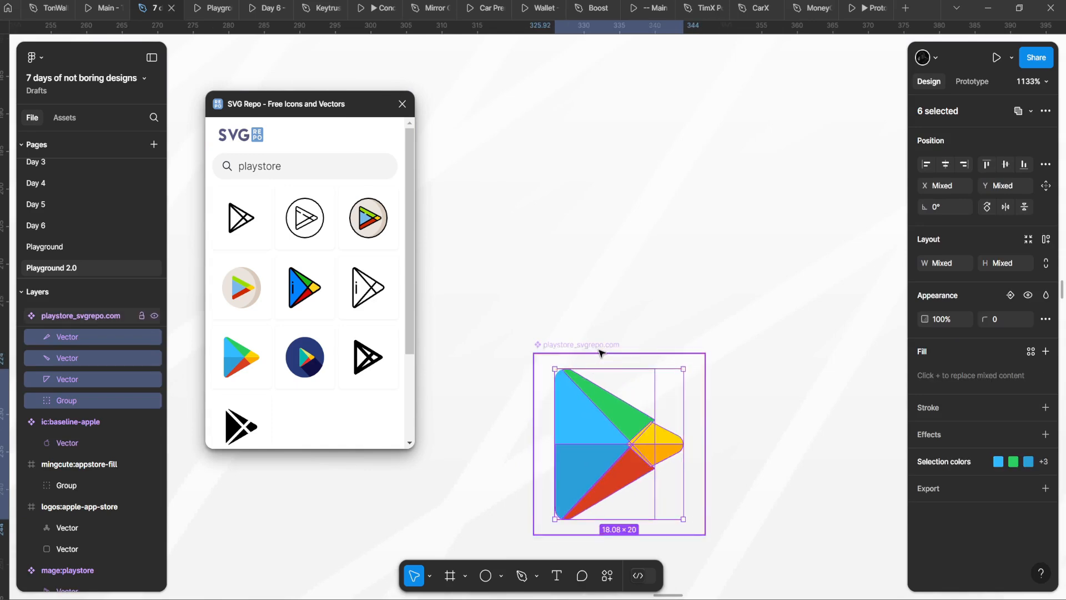
{"action": "scroll", "coordinate": [584, 327], "scroll_direction": "down", "scroll_amount": 1}
{"action": "left_click", "coordinate": [583, 324]}
{"action": "scroll", "coordinate": [580, 320], "scroll_direction": "down", "scroll_amount": 6}
{"action": "scroll", "coordinate": [487, 195], "scroll_direction": "up", "scroll_amount": 3}
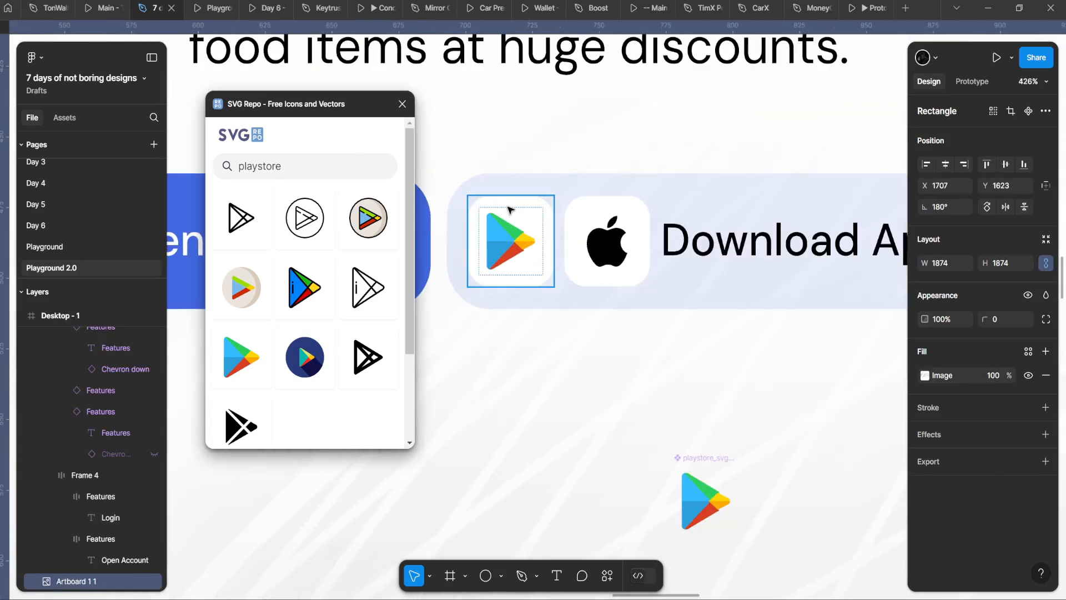
{"action": "key", "text": "ctrl+z"}
{"action": "scroll", "coordinate": [719, 510], "scroll_direction": "up", "scroll_amount": 5}
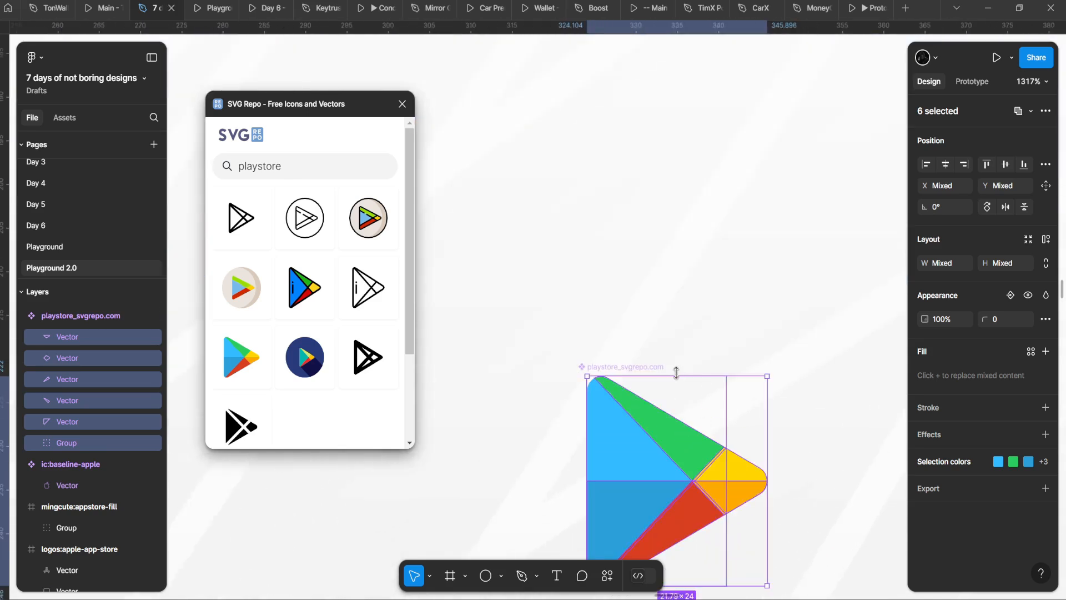
Step: Scale the Play Store icon pieces proportionally with K down to about 18×20
{"action": "key", "text": "k"}
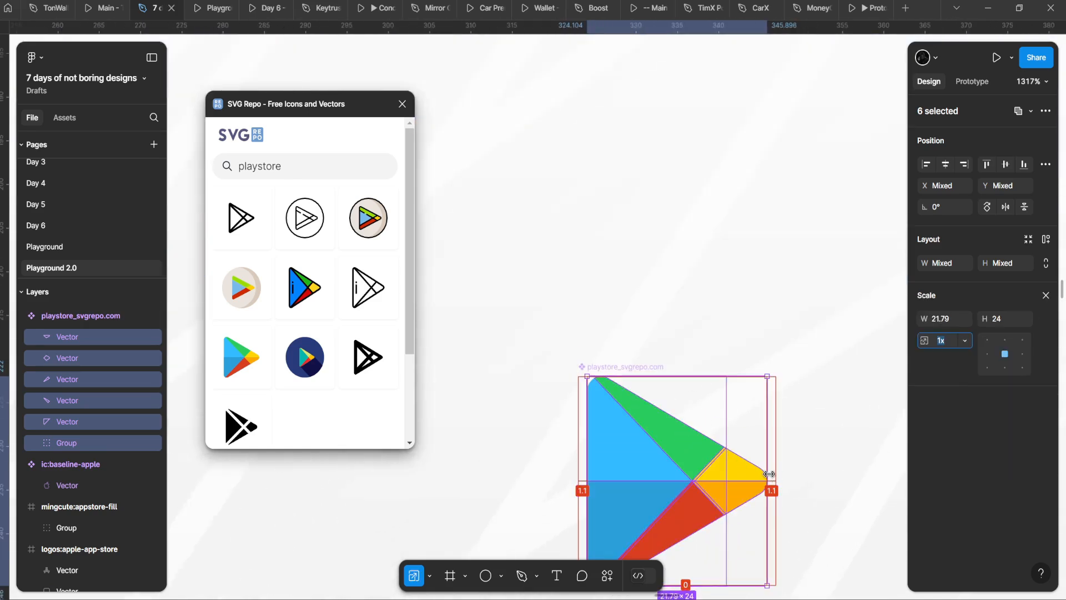
{"action": "left_click_drag", "start_coordinate": [772, 477], "coordinate": [742, 467]}
{"action": "left_click_drag", "start_coordinate": [674, 404], "coordinate": [668, 396]}
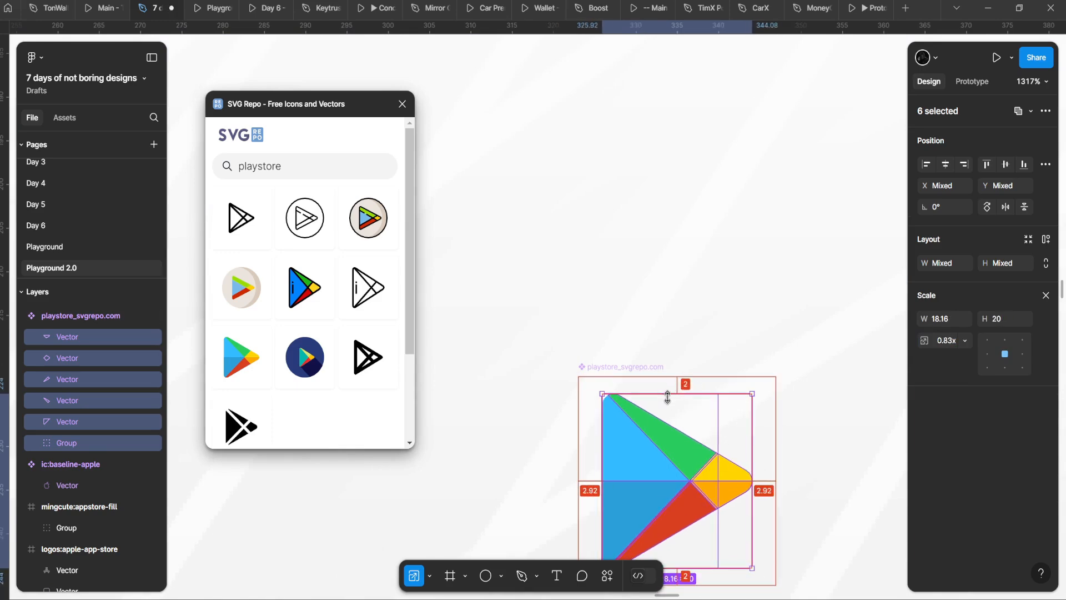
{"action": "scroll", "coordinate": [665, 396], "scroll_direction": "down", "scroll_amount": 7}
{"action": "scroll", "coordinate": [541, 257], "scroll_direction": "up", "scroll_amount": 4}
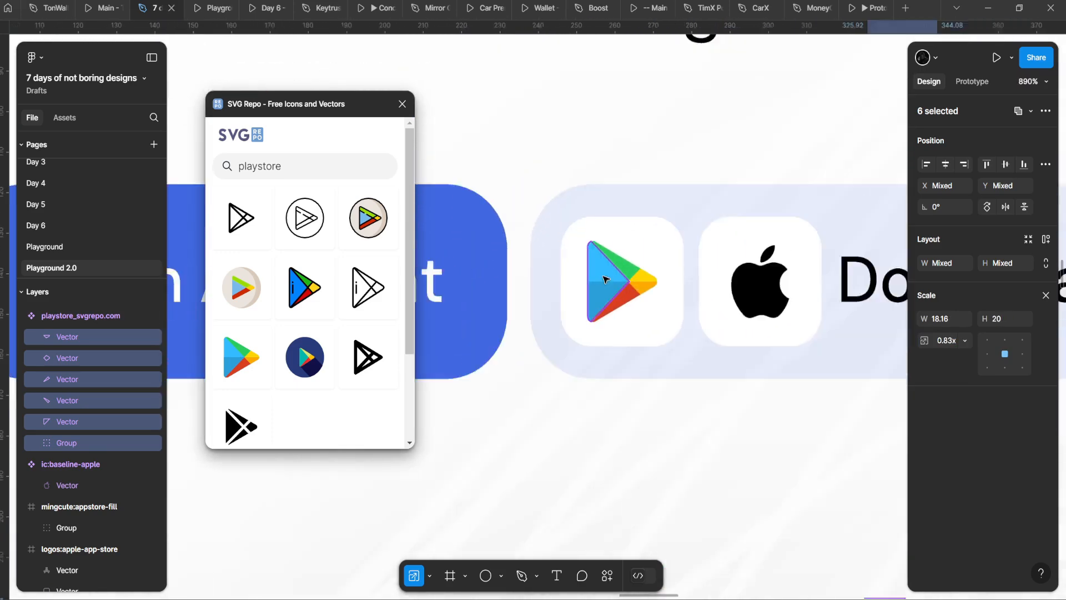
{"action": "scroll", "coordinate": [605, 279], "scroll_direction": "down", "scroll_amount": 3}
Step: Select the Apple icon in the Download App button to compare its size
{"action": "left_click_drag", "start_coordinate": [636, 346], "coordinate": [515, 300]}
{"action": "left_click", "coordinate": [563, 242]}
{"action": "double_click", "coordinate": [563, 242]}
{"action": "double_click", "coordinate": [563, 242]}
{"action": "double_click", "coordinate": [563, 242]}
{"action": "scroll", "coordinate": [596, 256], "scroll_direction": "down", "scroll_amount": 5}
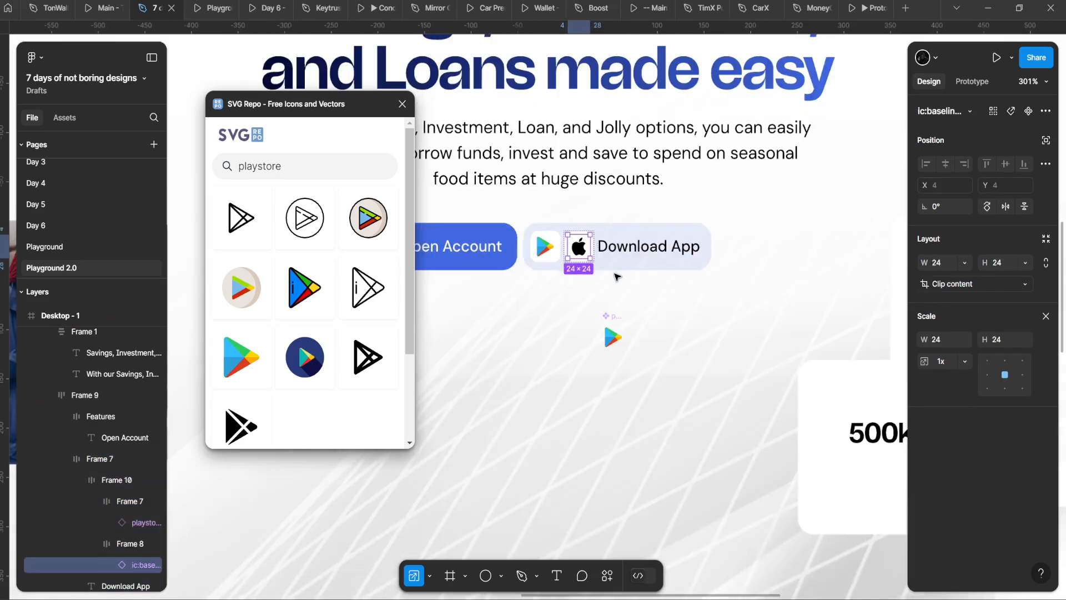
{"action": "left_click", "coordinate": [628, 285]}
Step: Select the Download App label text inside the button
{"action": "scroll", "coordinate": [625, 280], "scroll_direction": "up", "scroll_amount": 3}
{"action": "left_click", "coordinate": [664, 241]}
{"action": "double_click", "coordinate": [666, 242]}
{"action": "double_click", "coordinate": [667, 241]}
{"action": "double_click", "coordinate": [669, 242]}
{"action": "scroll", "coordinate": [692, 251], "scroll_direction": "up", "scroll_amount": 1}
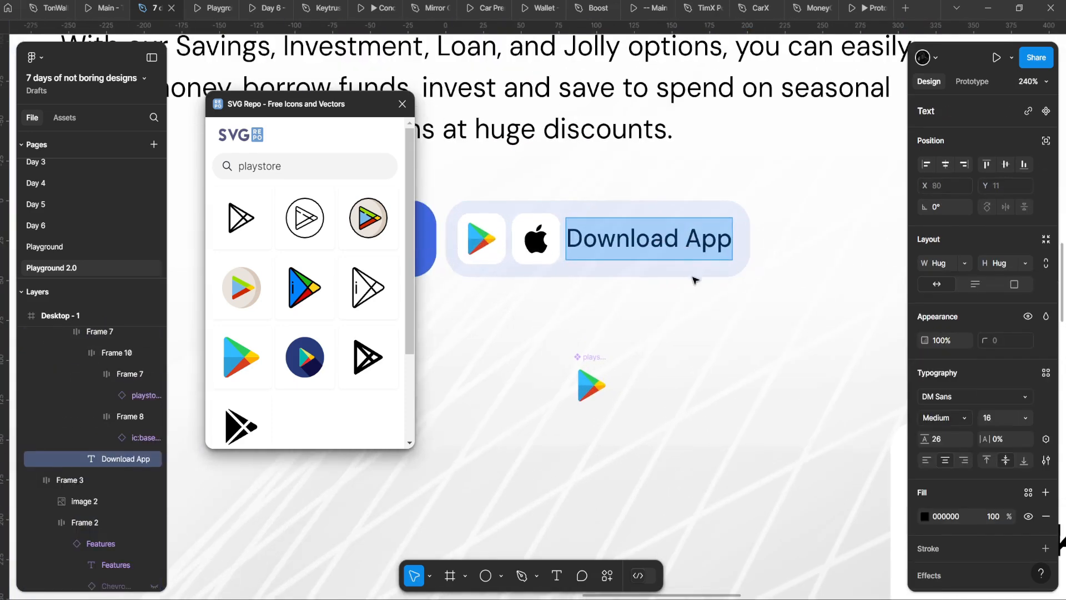
{"action": "left_click", "coordinate": [694, 277]}
{"action": "scroll", "coordinate": [940, 490], "scroll_direction": "down", "scroll_amount": 1}
Step: Try making the Download App label blue, then undo the colour change
{"action": "left_click", "coordinate": [925, 458]}
{"action": "left_click", "coordinate": [832, 534]}
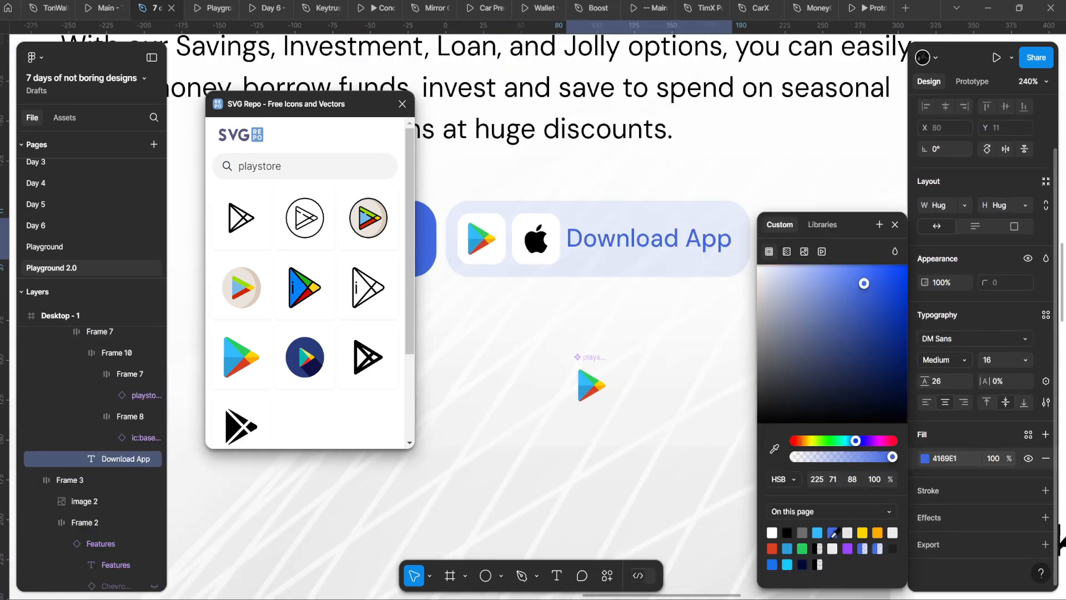
{"action": "left_click", "coordinate": [559, 375]}
{"action": "scroll", "coordinate": [559, 375], "scroll_direction": "down", "scroll_amount": 6}
{"action": "scroll", "coordinate": [559, 364], "scroll_direction": "up", "scroll_amount": 5}
{"action": "scroll", "coordinate": [581, 363], "scroll_direction": "down", "scroll_amount": 5}
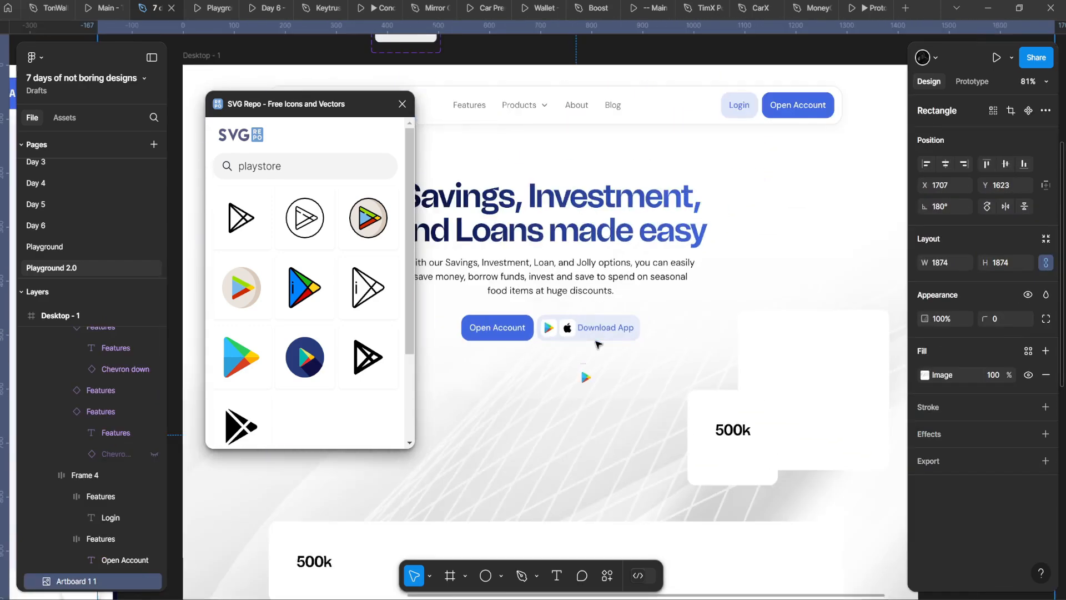
{"action": "key", "text": "ctrl+z"}
{"action": "key", "text": "ctrl+z"}
{"action": "left_click", "coordinate": [539, 406]}
{"action": "scroll", "coordinate": [557, 383], "scroll_direction": "up", "scroll_amount": 5}
Step: Give the Download App button a solid E9E9E9 fill at 100% and preview as a prototype
{"action": "double_click", "coordinate": [646, 282]}
{"action": "double_click", "coordinate": [645, 282]}
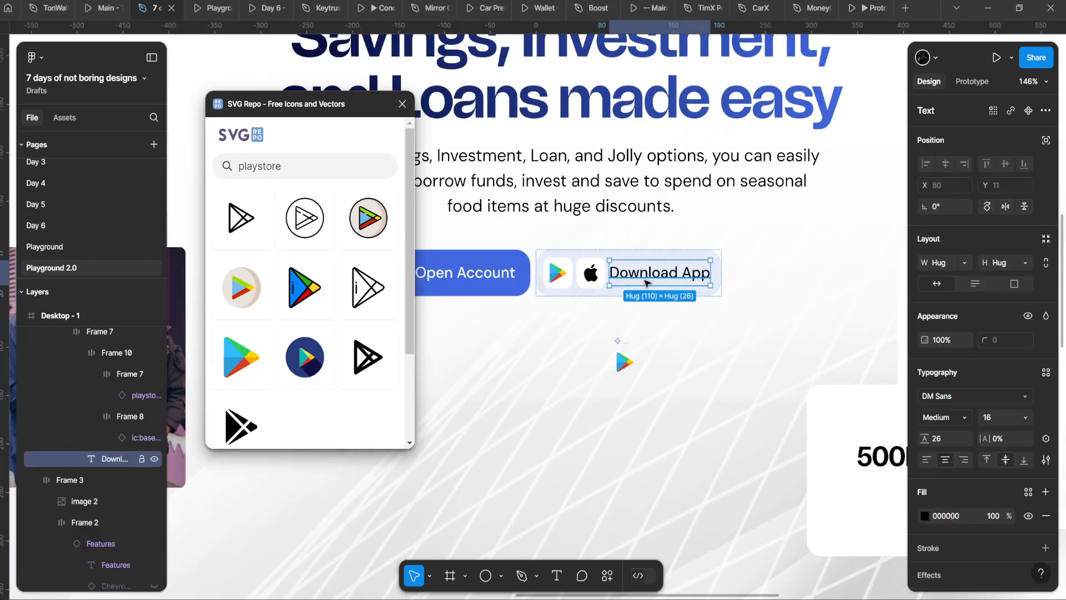
{"action": "left_click", "coordinate": [683, 310]}
{"action": "double_click", "coordinate": [700, 285]}
{"action": "double_click", "coordinate": [701, 285]}
{"action": "key", "text": "Escape"}
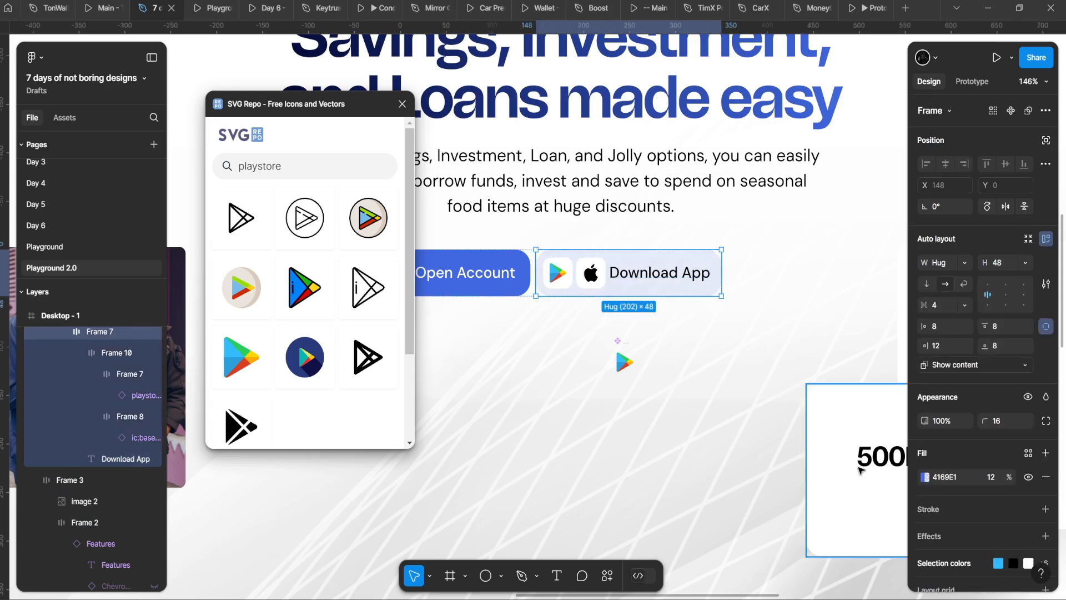
{"action": "left_click", "coordinate": [925, 477]}
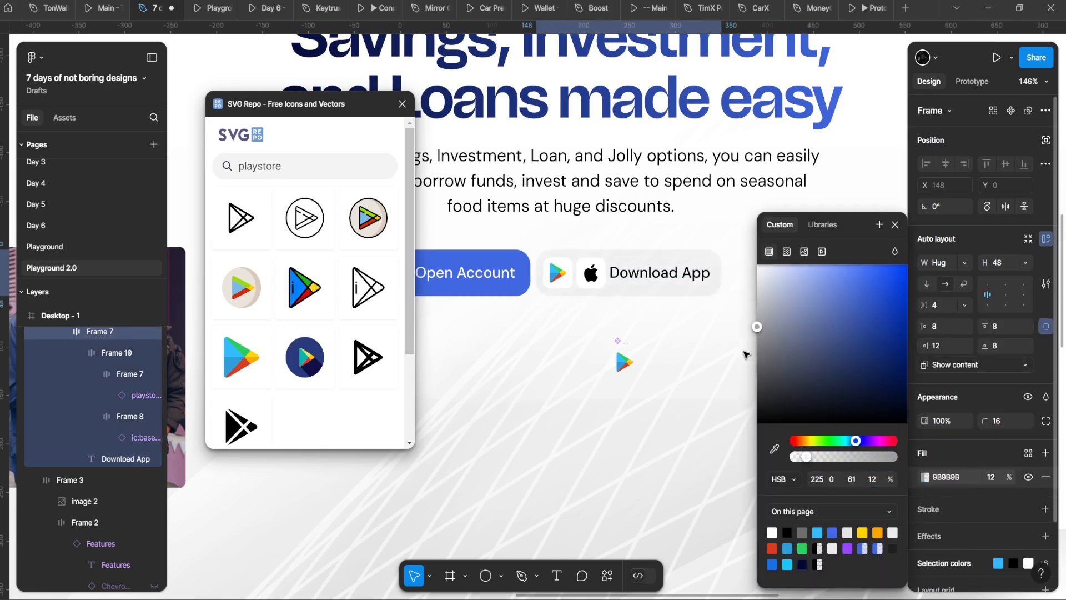
{"action": "left_click_drag", "start_coordinate": [806, 456], "coordinate": [725, 434]}
{"action": "left_click_drag", "start_coordinate": [759, 328], "coordinate": [751, 338]}
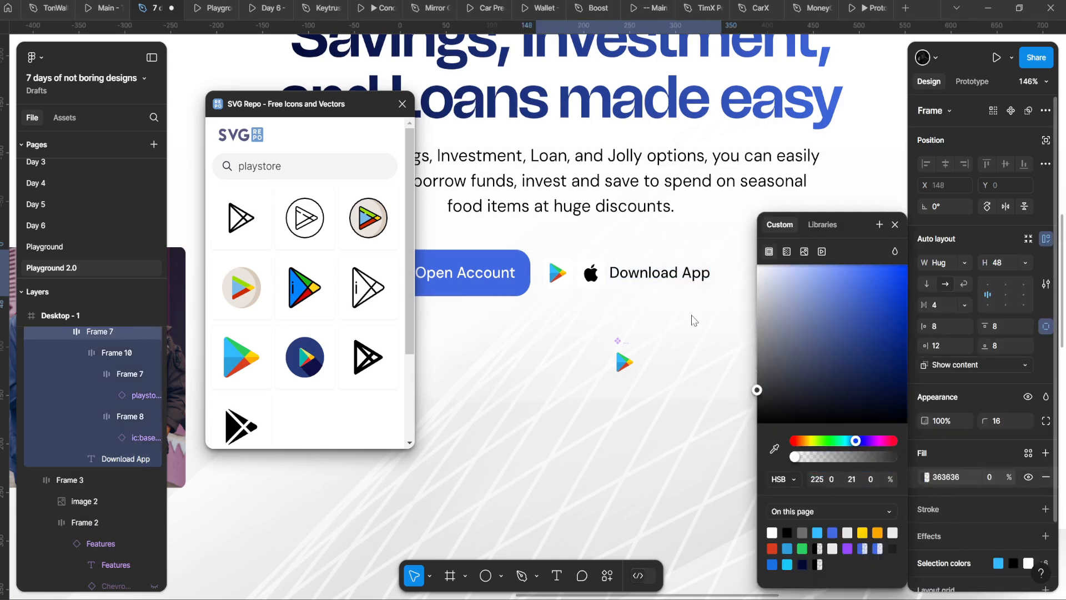
{"action": "left_click_drag", "start_coordinate": [820, 460], "coordinate": [894, 457]}
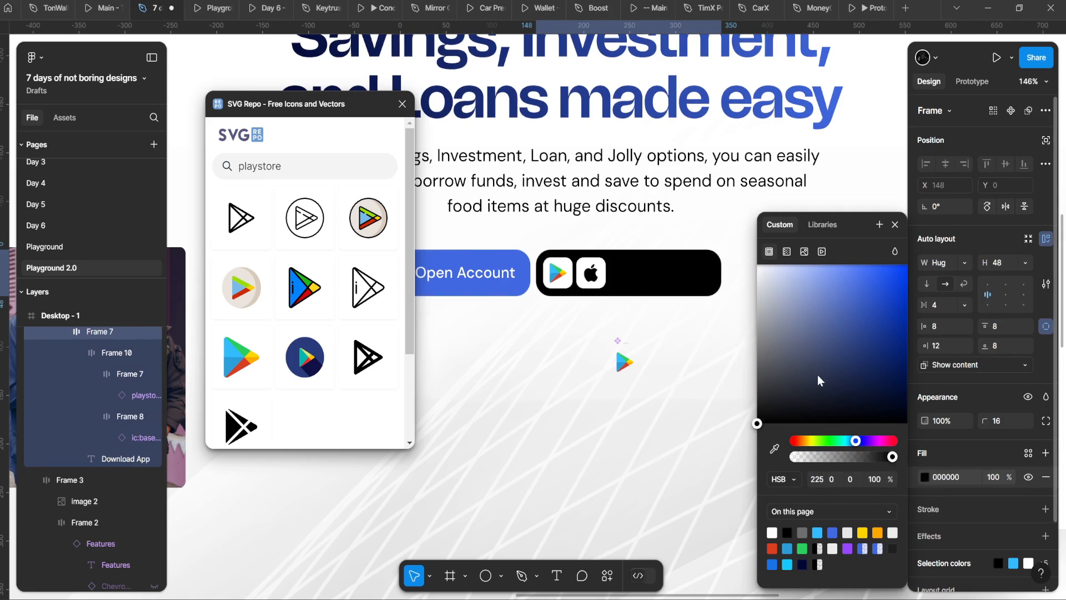
{"action": "left_click_drag", "start_coordinate": [817, 374], "coordinate": [714, 295]}
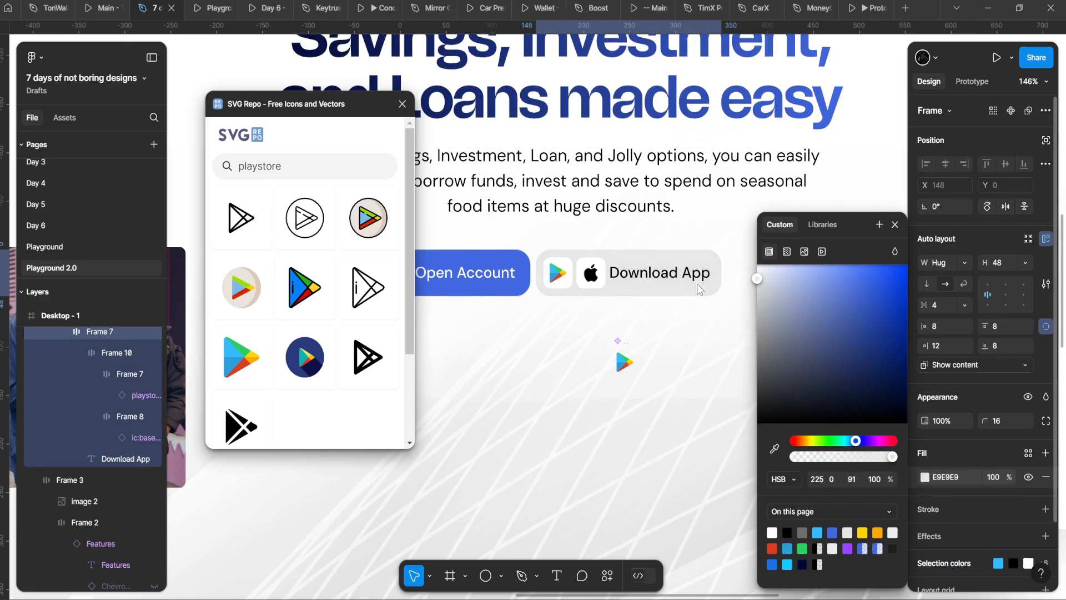
{"action": "key", "text": "ctrl+alt+Return"}
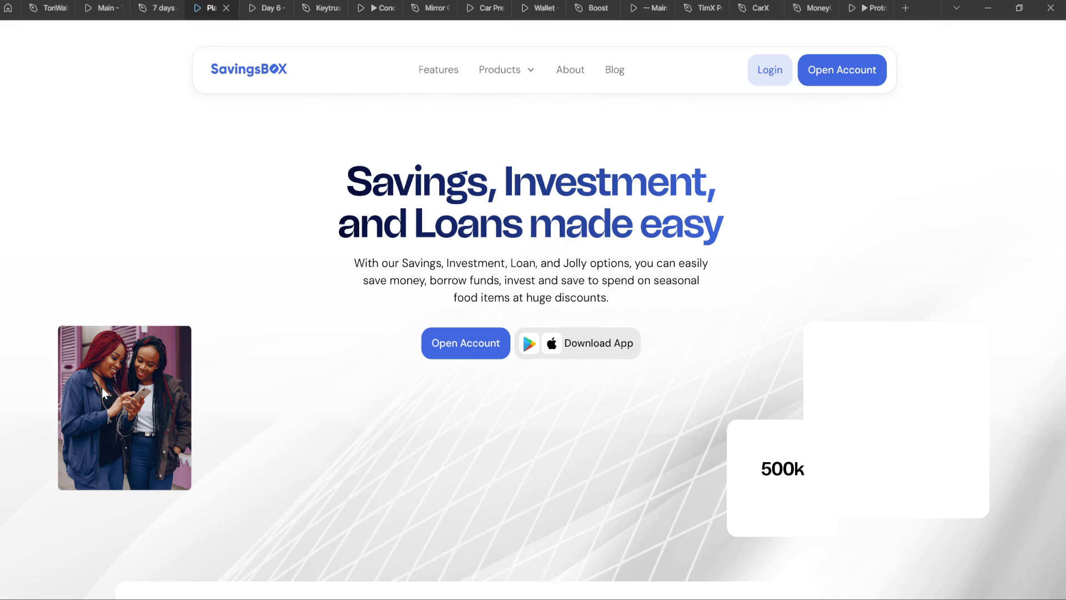
Step: Return from the prototype and select the Download App button frame in the hero
{"action": "left_click", "coordinate": [147, 8]}
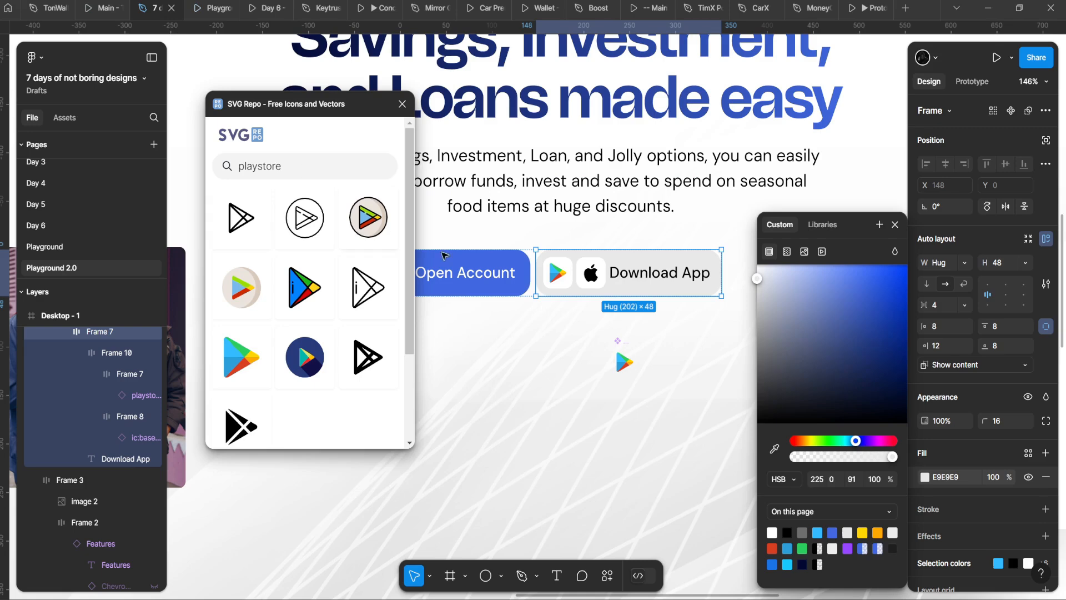
{"action": "left_click", "coordinate": [536, 271]}
{"action": "scroll", "coordinate": [592, 315], "scroll_direction": "up", "scroll_amount": 1}
{"action": "key", "text": "Escape"}
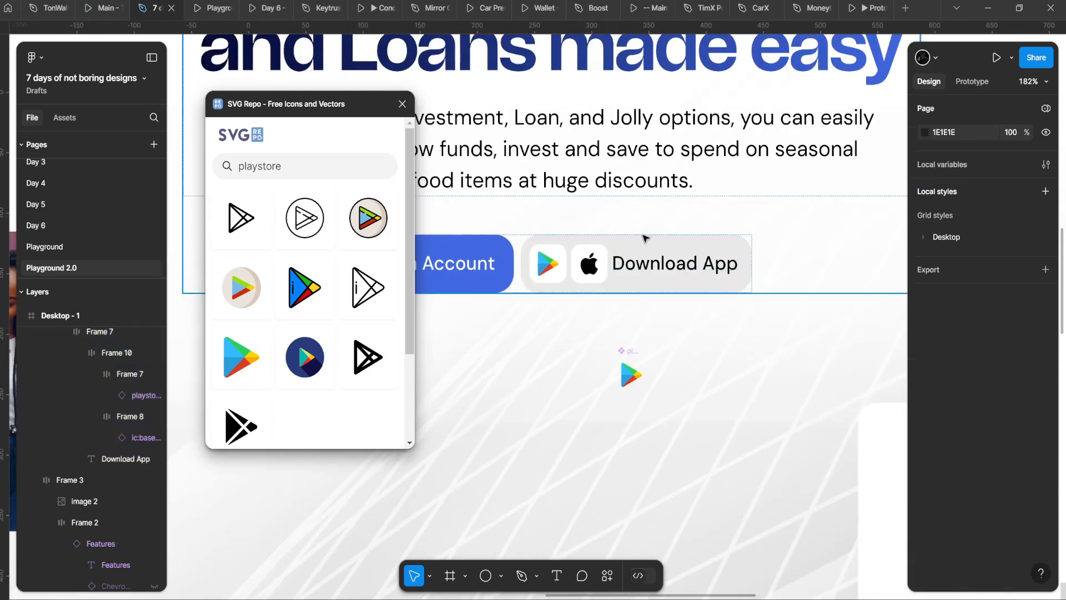
{"action": "double_click", "coordinate": [660, 246]}
{"action": "double_click", "coordinate": [661, 246]}
Step: Close the SVG Repo plugin and raise the button's icon-to-label gap to 8
{"action": "left_click", "coordinate": [402, 105]}
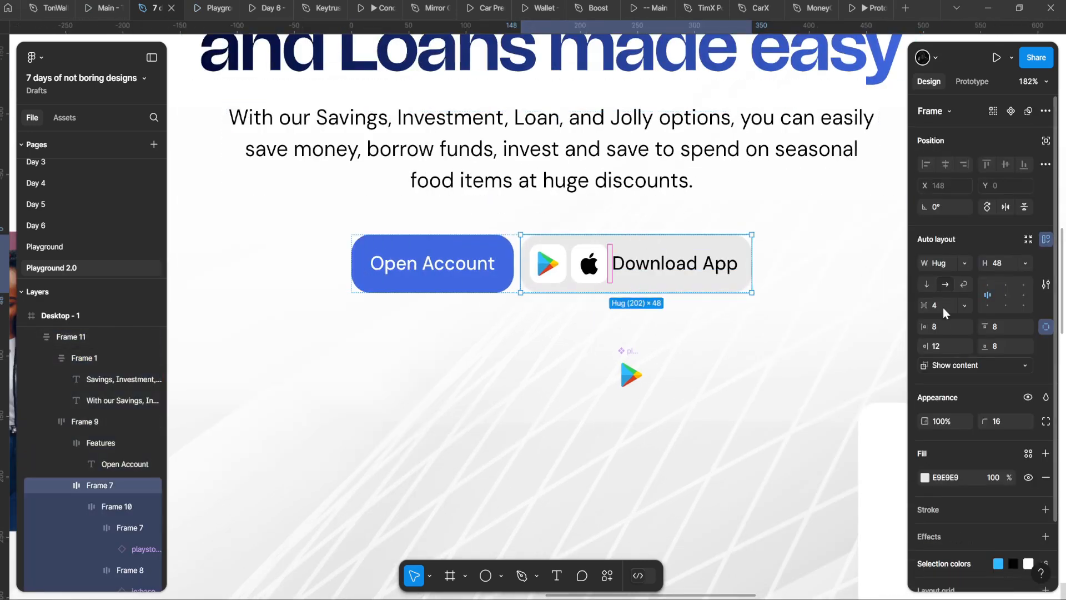
{"action": "left_click_drag", "start_coordinate": [918, 306], "coordinate": [921, 306]}
{"action": "key", "text": "Escape"}
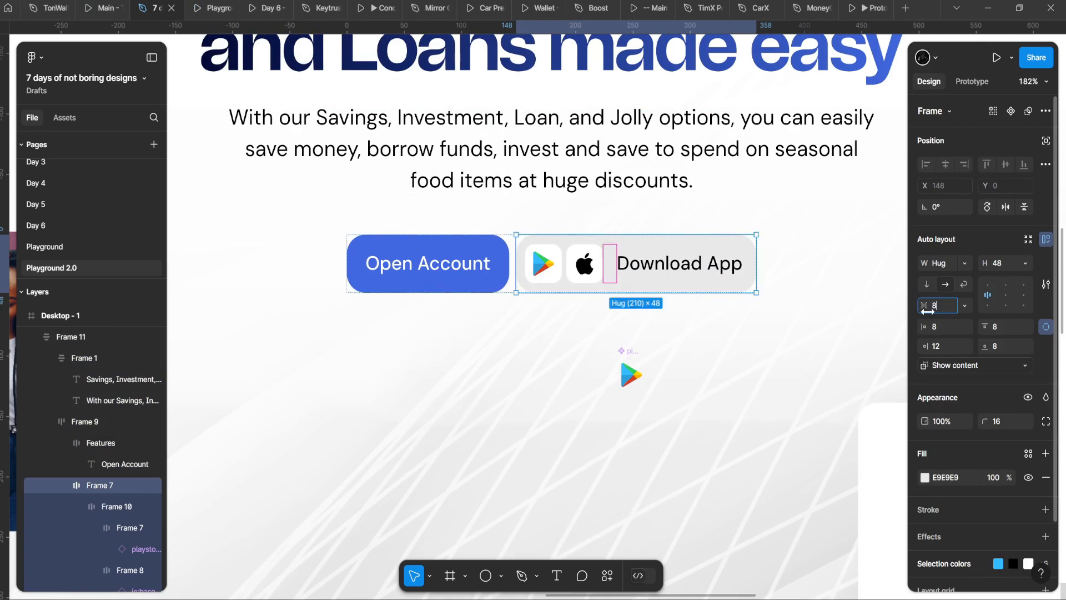
{"action": "key", "text": "Escape"}
{"action": "left_click", "coordinate": [571, 419]}
Step: Preview the widened 210 × 48 Download App button in the prototype
{"action": "left_click", "coordinate": [224, 2]}
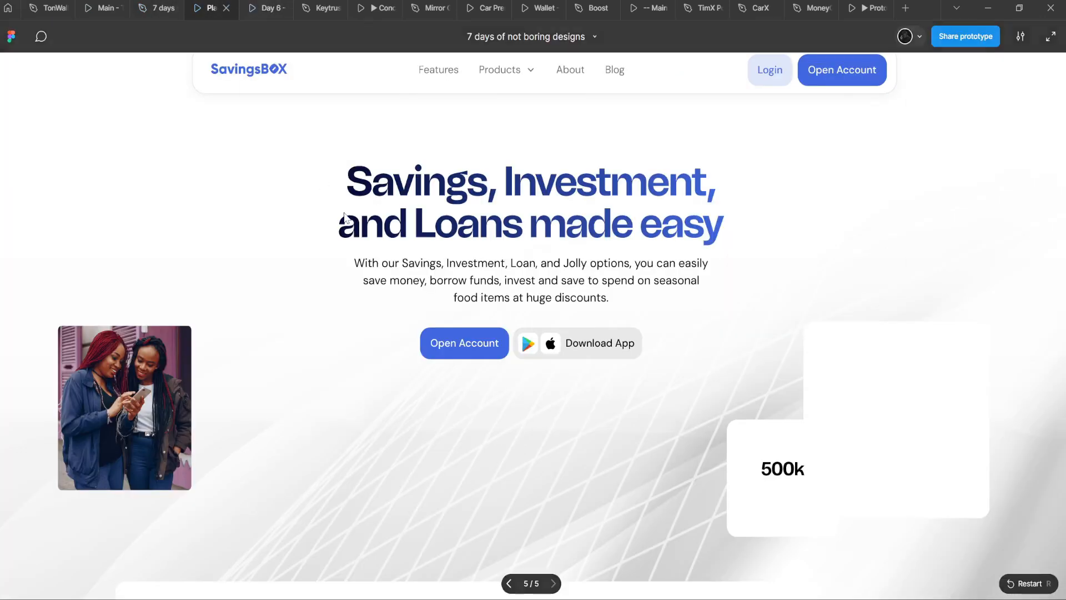
{"action": "left_click", "coordinate": [149, 3]}
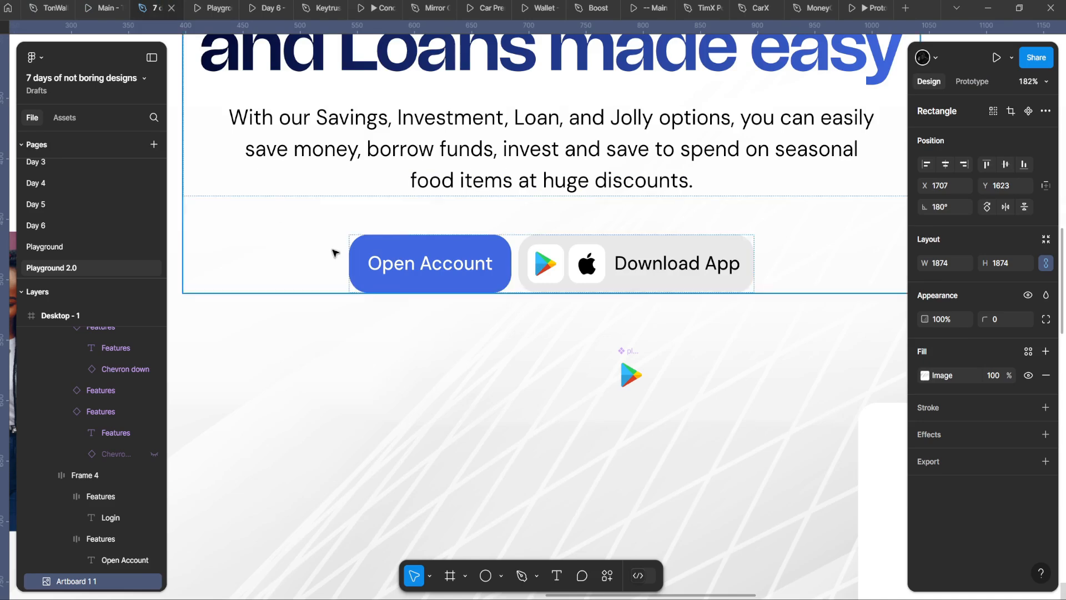
{"action": "scroll", "coordinate": [336, 190], "scroll_direction": "down", "scroll_amount": 5}
Step: Add a Drop shadow effect to the 500k stat card
{"action": "scroll", "coordinate": [514, 288], "scroll_direction": "right", "scroll_amount": 3}
{"action": "left_click", "coordinate": [514, 288]}
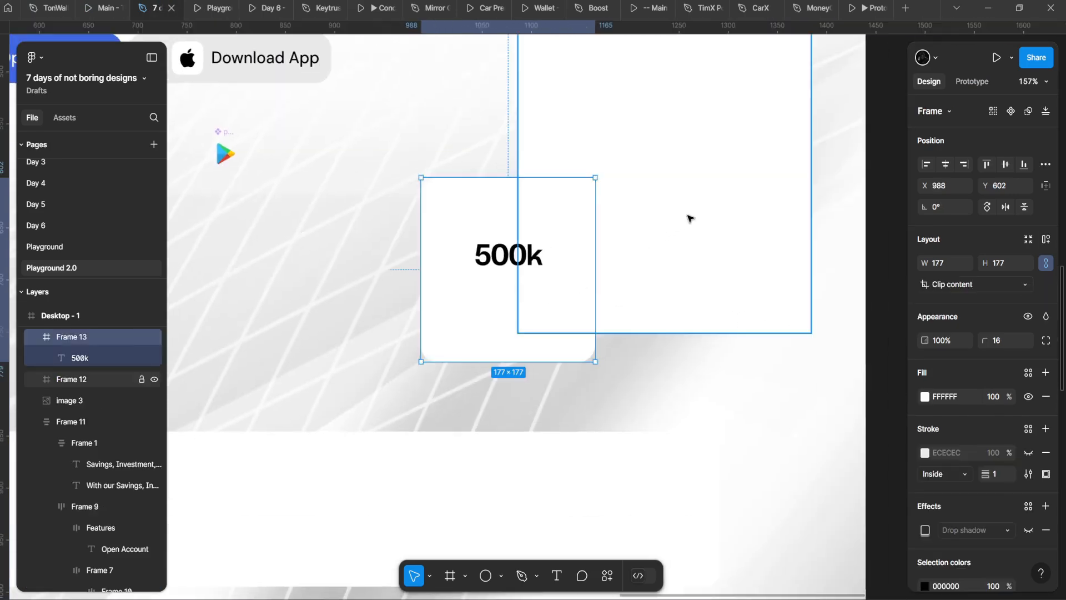
{"action": "scroll", "coordinate": [1008, 517], "scroll_direction": "down", "scroll_amount": 3}
{"action": "left_click", "coordinate": [1032, 408]}
{"action": "left_click", "coordinate": [925, 408]}
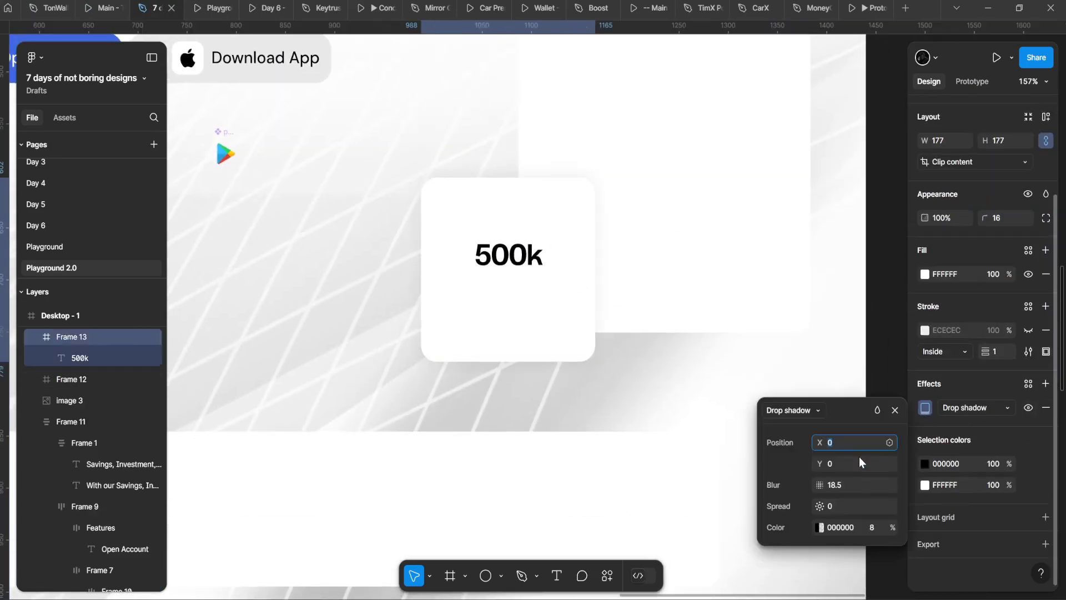
Step: Set the shadow offset to X 6, Y -5 and reduce its blur to 22.5
{"action": "left_click", "coordinate": [841, 464]}
{"action": "type", "text": "-8"}
{"action": "key", "text": "Return"}
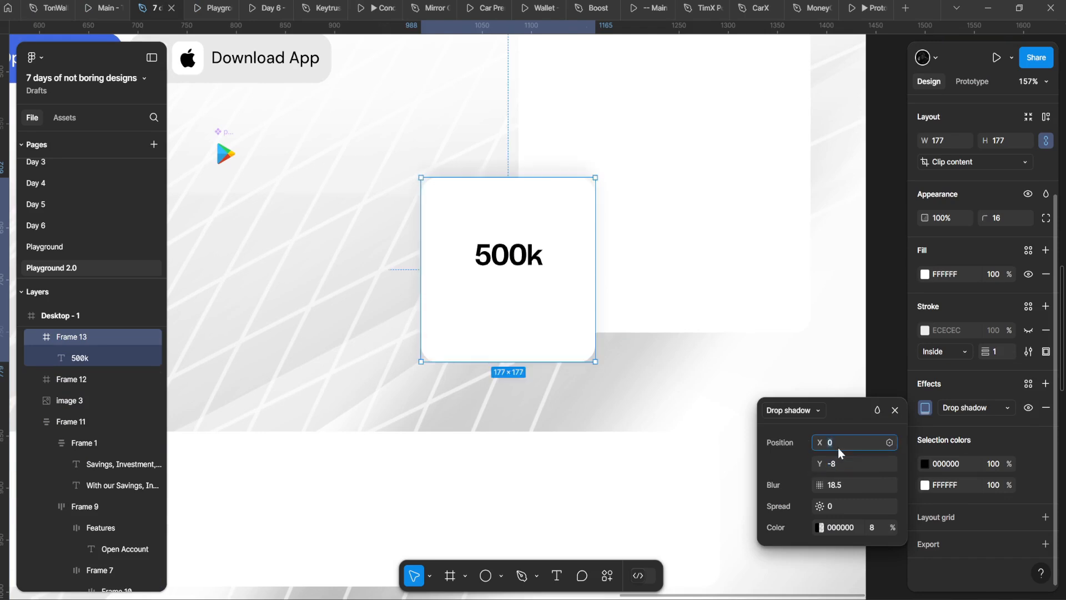
{"action": "type", "text": "-4"}
{"action": "key", "text": "Return"}
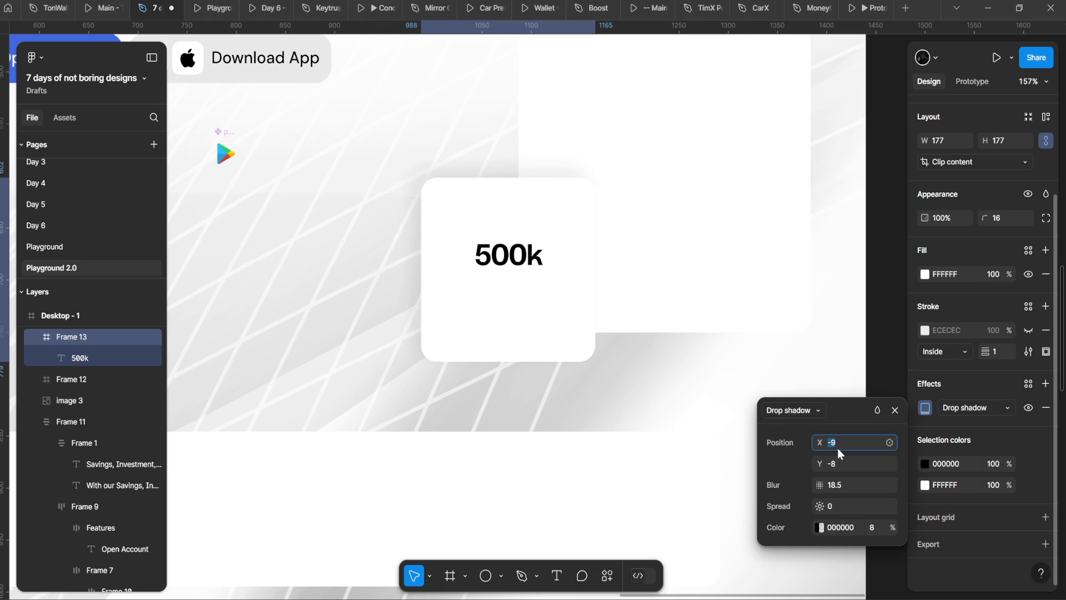
{"action": "key", "text": "Up"}
{"action": "key", "text": "Up"}
{"action": "key", "text": "Up"}
{"action": "key", "text": "Up"}
{"action": "left_click", "coordinate": [841, 483]}
{"action": "key", "text": "Down"}
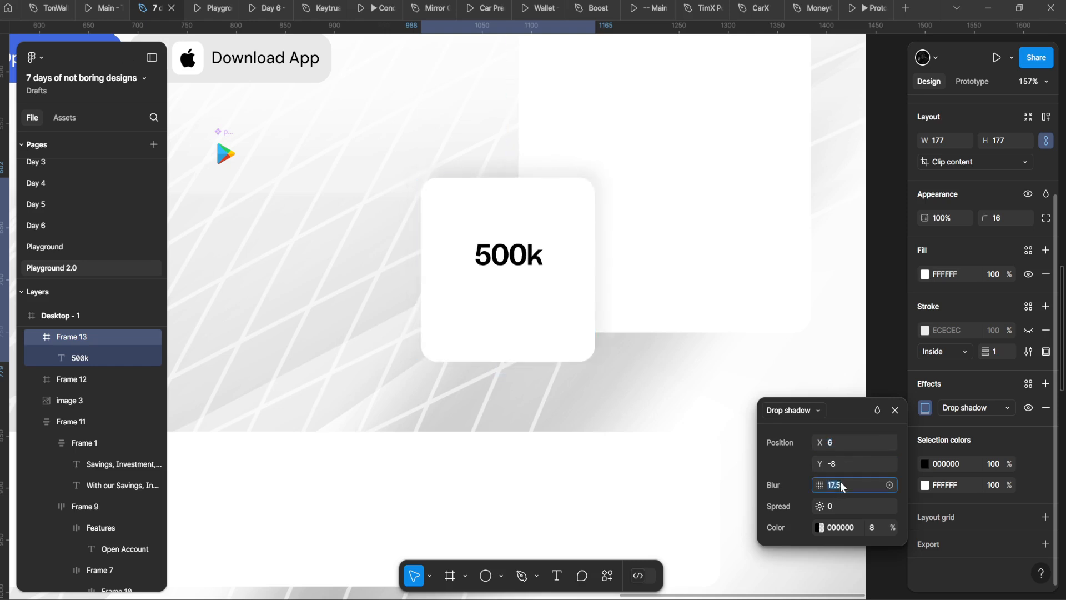
{"action": "key", "text": "Down"}
{"action": "left_click", "coordinate": [850, 462]}
{"action": "key", "text": "Up"}
Step: Set the black shadow colour's opacity to 6%
{"action": "left_click", "coordinate": [874, 528]}
{"action": "type", "text": "6"}
{"action": "left_click", "coordinate": [860, 491]}
{"action": "left_click", "coordinate": [868, 527]}
{"action": "type", "text": "3"}
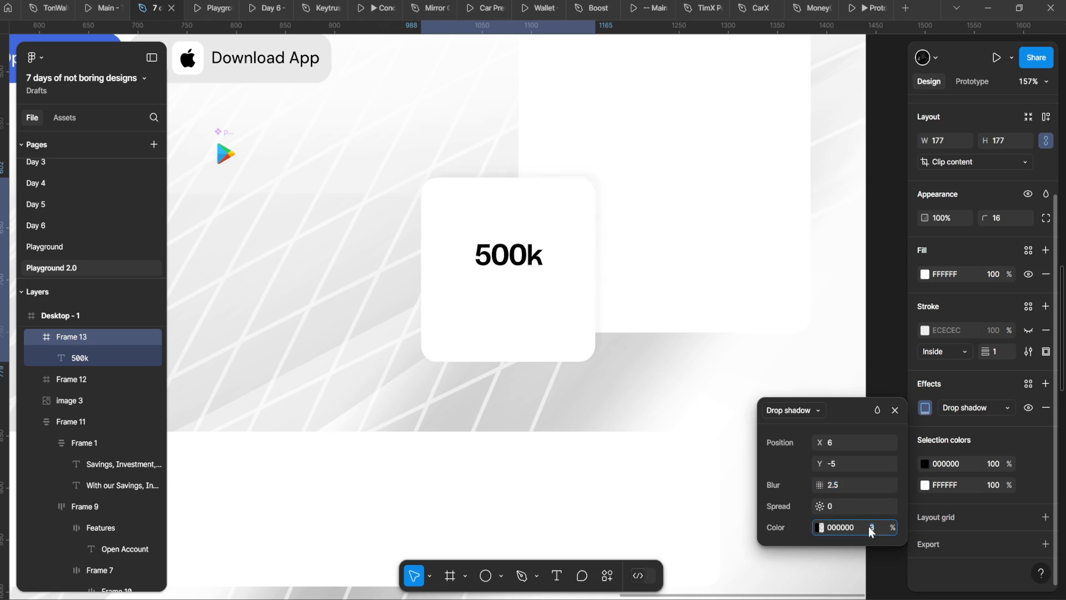
{"action": "type", "text": "6"}
{"action": "key", "text": "Return"}
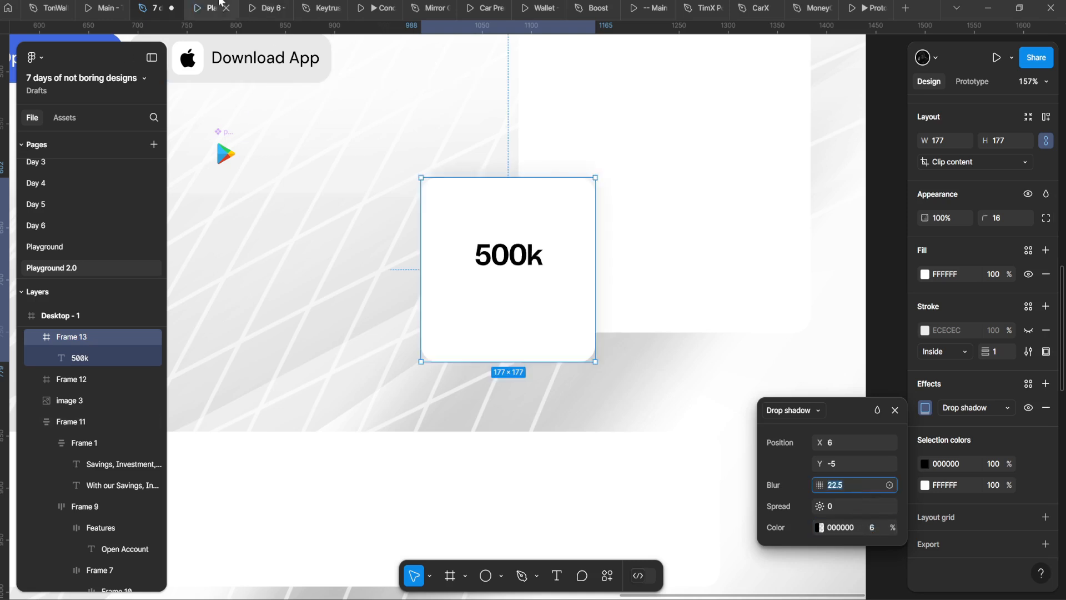
Step: Preview the shadowed 500k card in the prototype
{"action": "key", "text": "ctrl+alt+Return"}
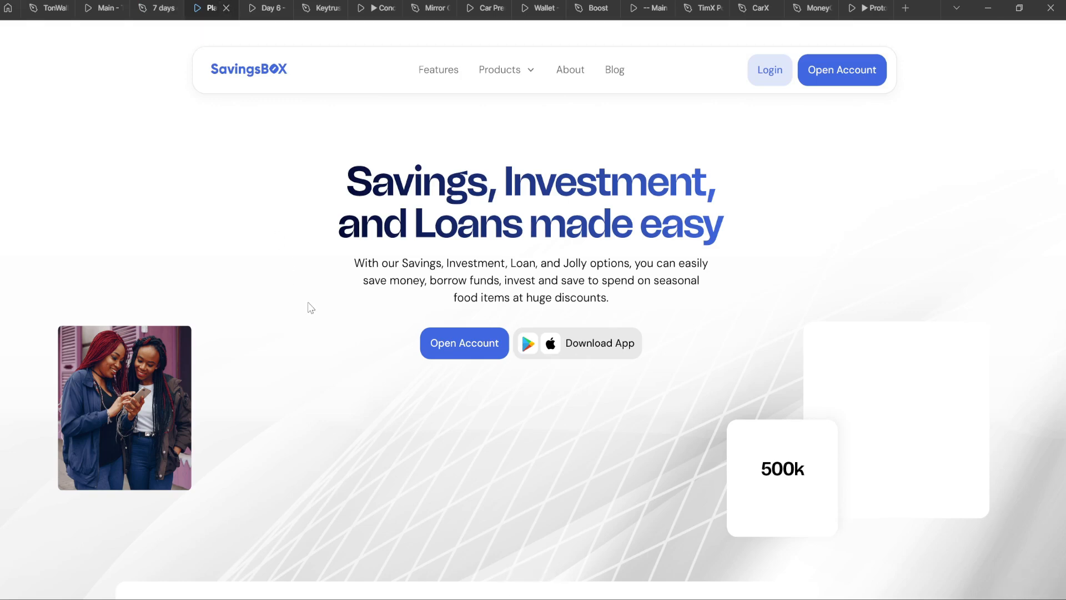
{"action": "left_click", "coordinate": [161, 6]}
{"action": "scroll", "coordinate": [504, 248], "scroll_direction": "up", "scroll_amount": 4}
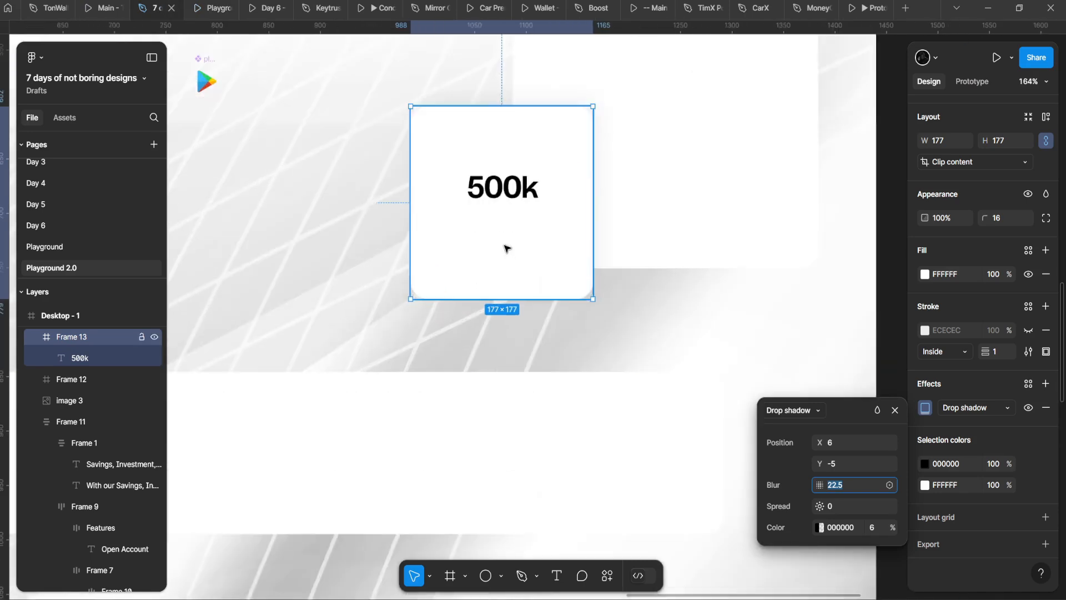
Step: Move the 500k text lower in its card
{"action": "double_click", "coordinate": [534, 160]}
{"action": "left_click_drag", "start_coordinate": [534, 160], "coordinate": [545, 333]}
{"action": "scroll", "coordinate": [522, 290], "scroll_direction": "up", "scroll_amount": 3}
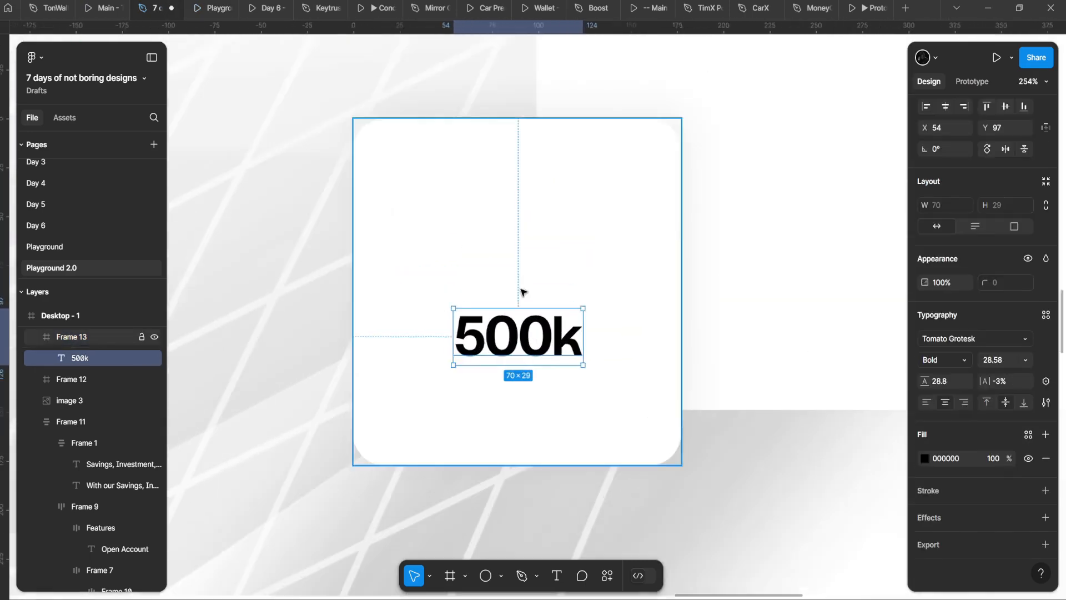
Step: Search the shared icon assets for 'down' arrow icons
{"action": "left_click", "coordinate": [68, 115]}
{"action": "left_click", "coordinate": [58, 141]}
{"action": "type", "text": "diown"}
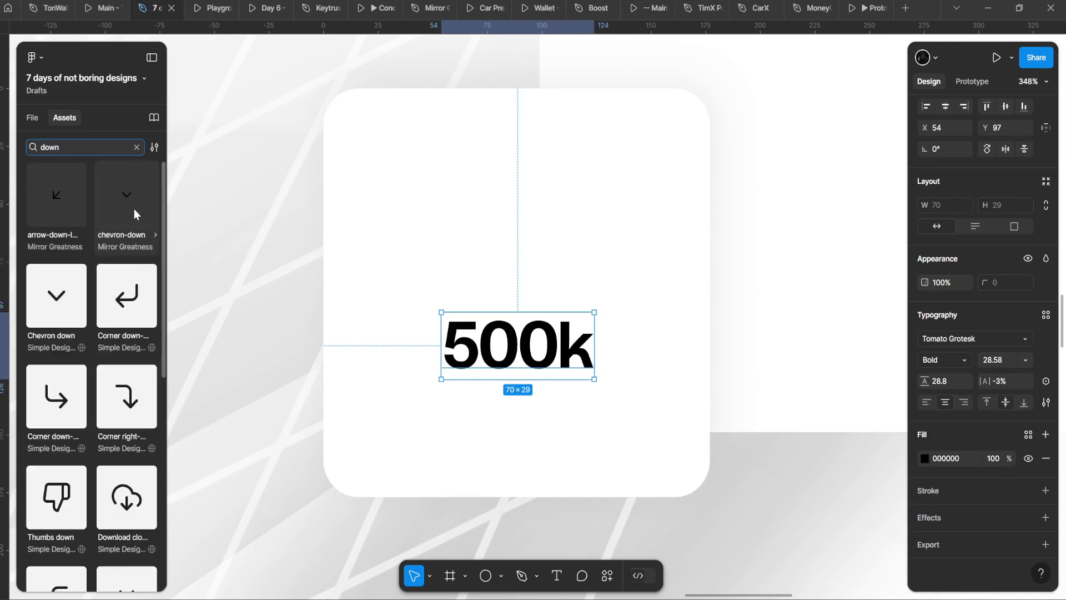
{"action": "scroll", "coordinate": [89, 278], "scroll_direction": "down", "scroll_amount": 10}
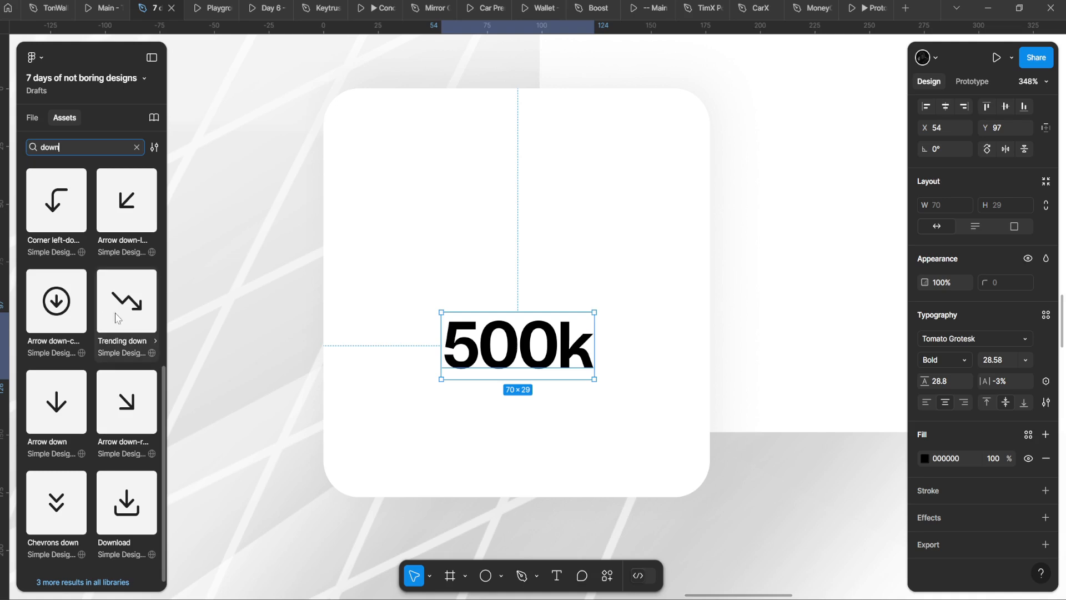
{"action": "scroll", "coordinate": [108, 361], "scroll_direction": "up", "scroll_amount": 4}
{"action": "scroll", "coordinate": [106, 405], "scroll_direction": "down", "scroll_amount": 4}
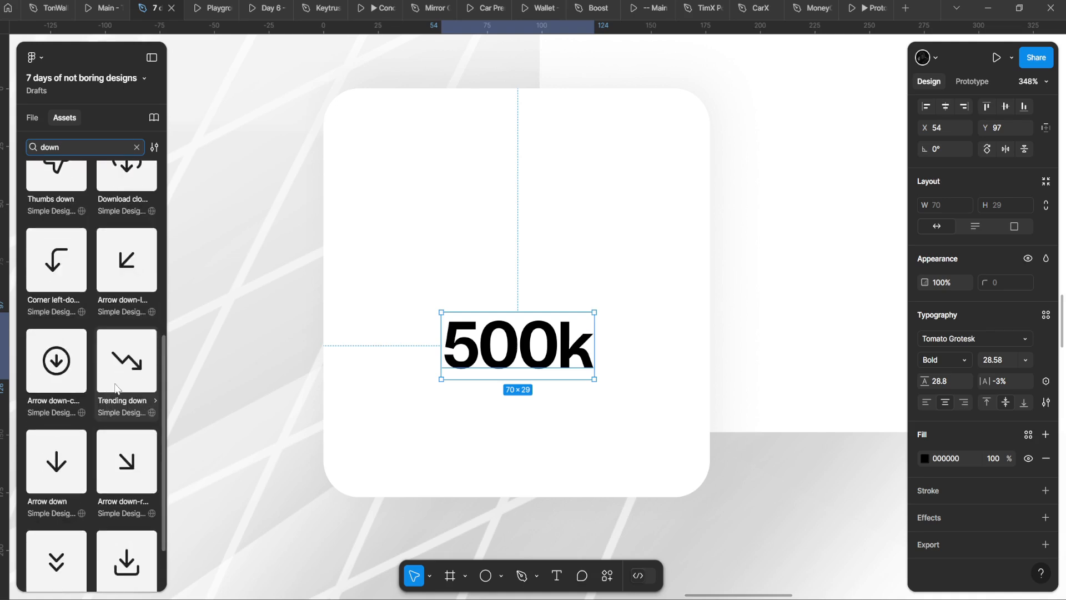
{"action": "mouse_move", "coordinate": [127, 361]}
{"action": "left_mouse_down"}
{"action": "mouse_move", "coordinate": [435, 304]}
{"action": "mouse_move", "coordinate": [465, 309]}
{"action": "mouse_move", "coordinate": [113, 347]}
{"action": "left_mouse_up"}
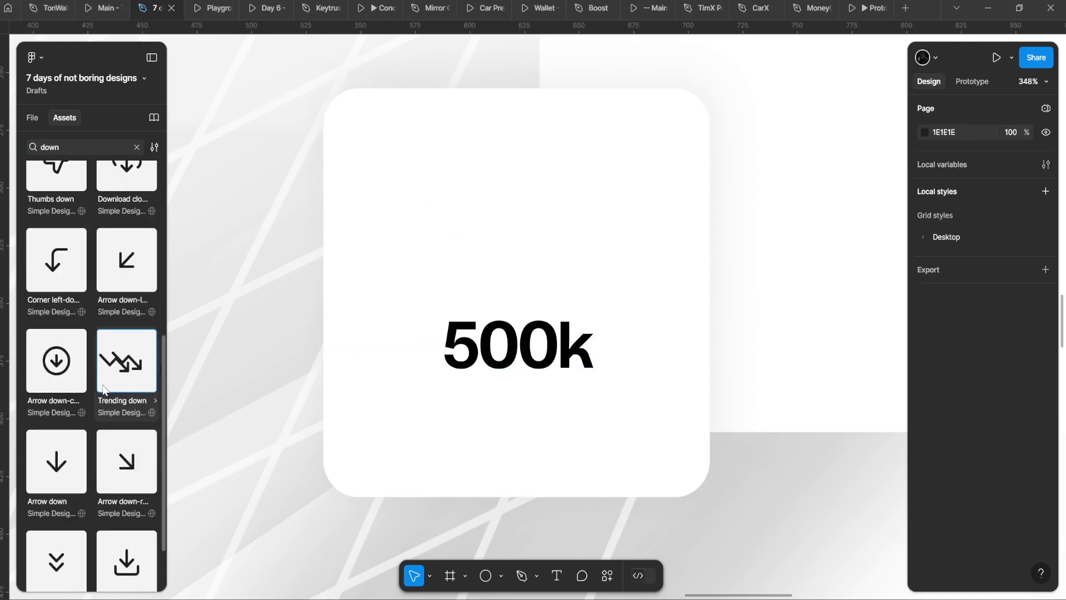
{"action": "left_click", "coordinate": [336, 68]}
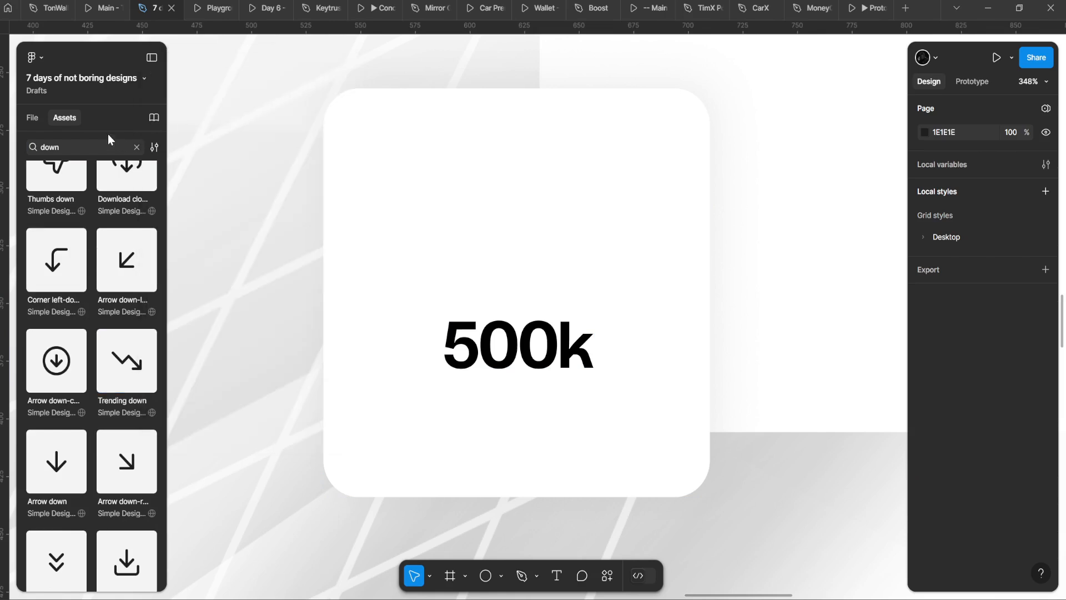
{"action": "double_click", "coordinate": [92, 144]}
{"action": "scroll", "coordinate": [108, 328], "scroll_direction": "up", "scroll_amount": 6}
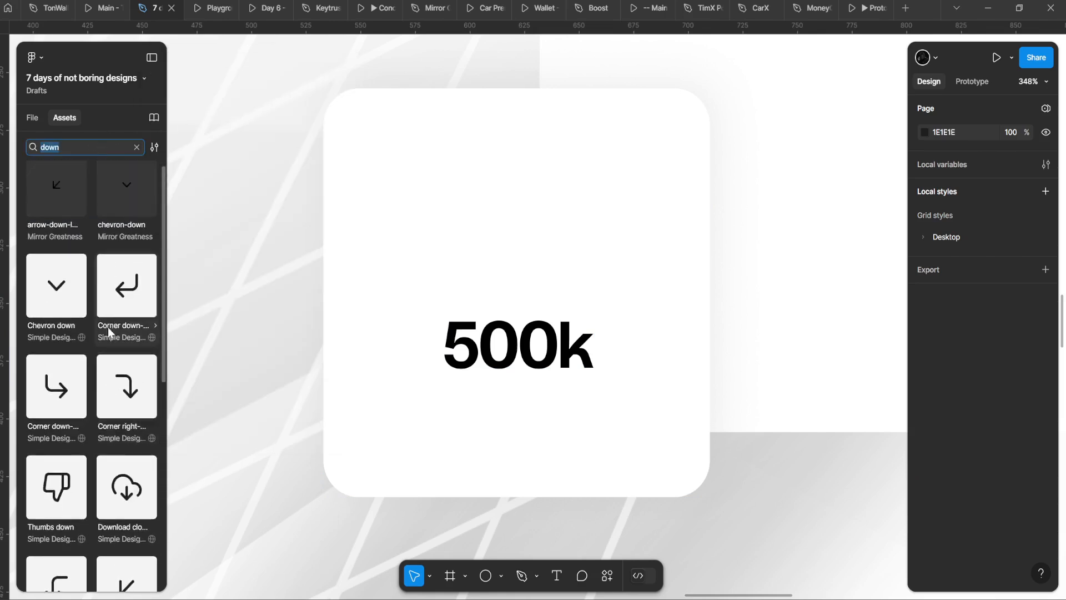
{"action": "scroll", "coordinate": [67, 385], "scroll_direction": "down", "scroll_amount": 8}
{"action": "scroll", "coordinate": [77, 338], "scroll_direction": "up", "scroll_amount": 8}
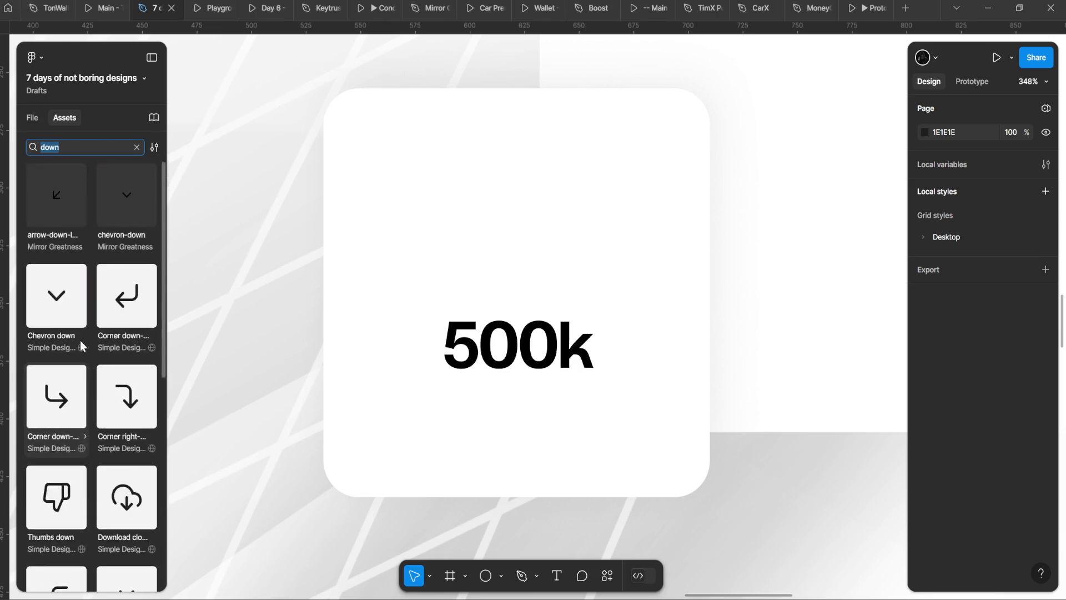
{"action": "scroll", "coordinate": [58, 318], "scroll_direction": "down", "scroll_amount": 8}
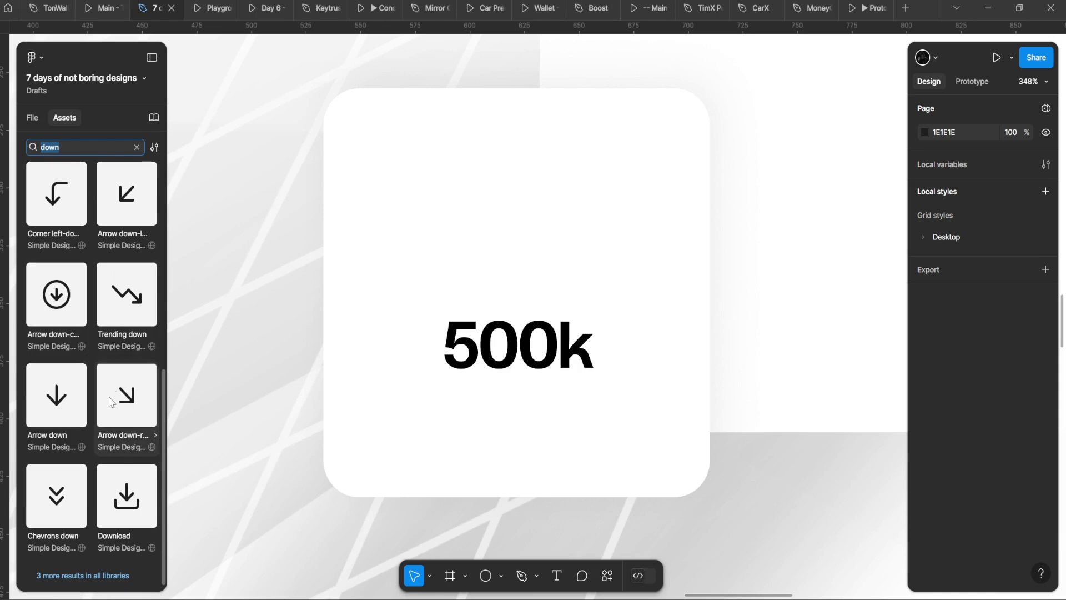
{"action": "scroll", "coordinate": [109, 395], "scroll_direction": "up", "scroll_amount": 2}
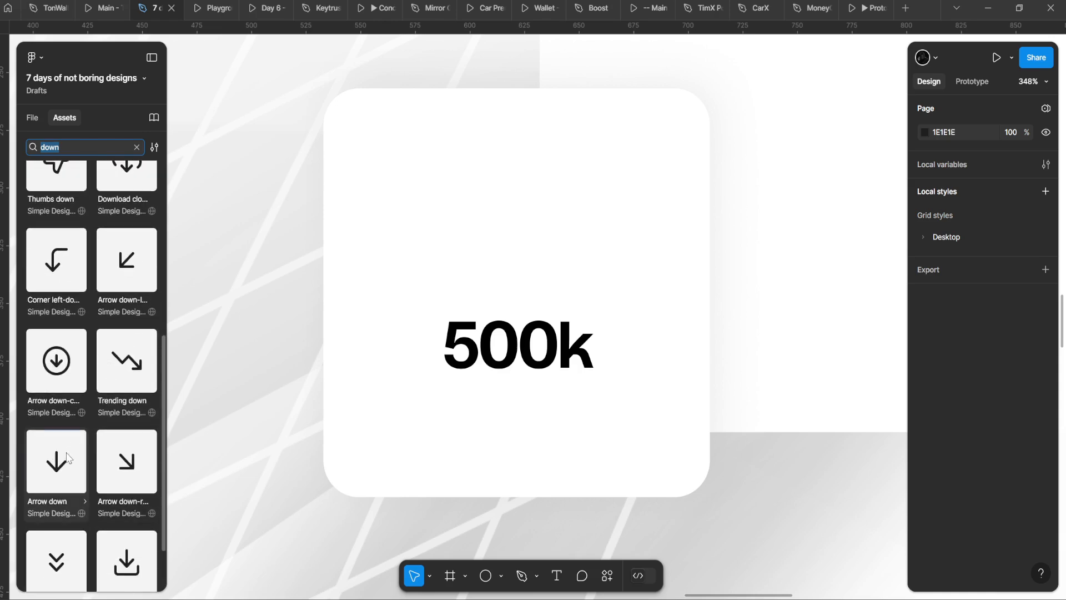
Step: Place the Arrow down icon above the 500k figure in the card
{"action": "left_click_drag", "start_coordinate": [67, 457], "coordinate": [575, 209]}
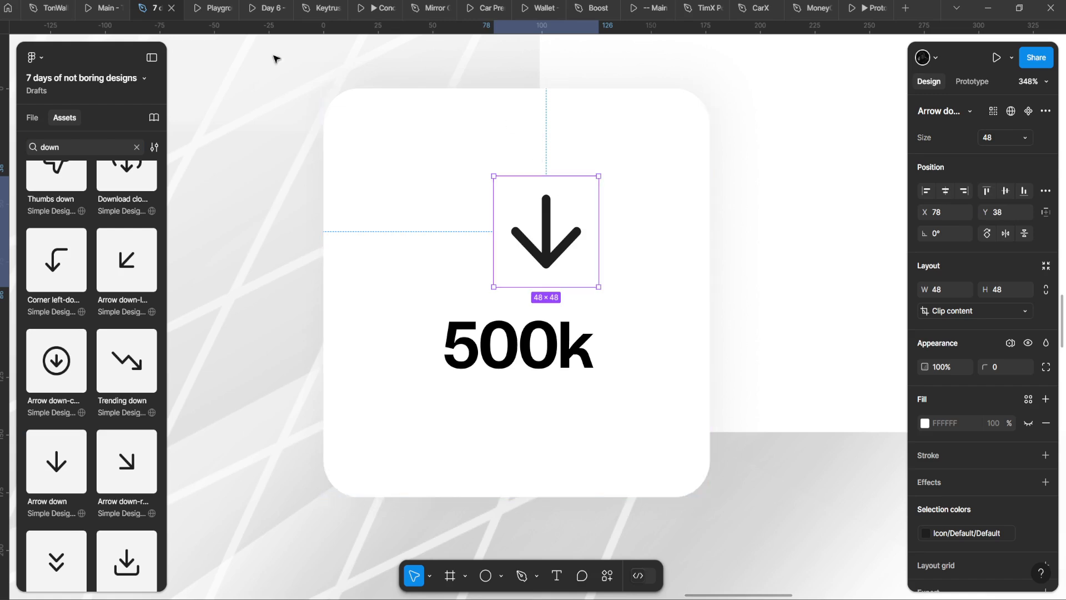
{"action": "scroll", "coordinate": [345, 224], "scroll_direction": "down", "scroll_amount": 1}
{"action": "scroll", "coordinate": [495, 204], "scroll_direction": "down", "scroll_amount": 3}
{"action": "left_click_drag", "start_coordinate": [532, 219], "coordinate": [570, 196]}
{"action": "scroll", "coordinate": [495, 201], "scroll_direction": "down", "scroll_amount": 1}
{"action": "left_click", "coordinate": [449, 334]}
{"action": "scroll", "coordinate": [449, 334], "scroll_direction": "up", "scroll_amount": 1}
Step: Place a rising chart arrow and the 500k text copy in the large card
{"action": "type", "text": "up"}
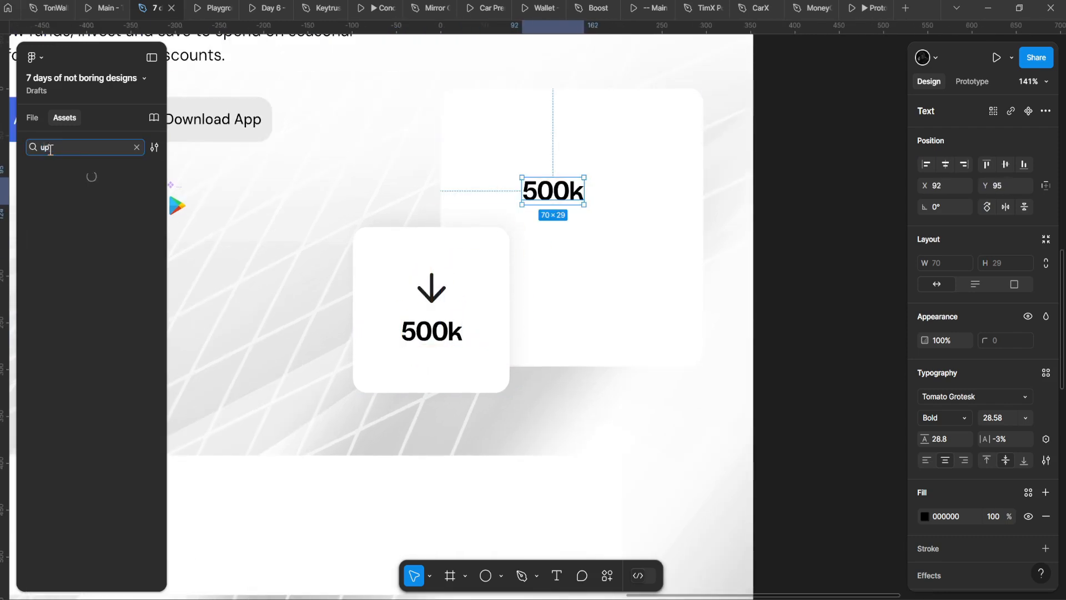
{"action": "left_click_drag", "start_coordinate": [56, 195], "coordinate": [578, 132]}
{"action": "scroll", "coordinate": [554, 238], "scroll_direction": "left", "scroll_amount": 4}
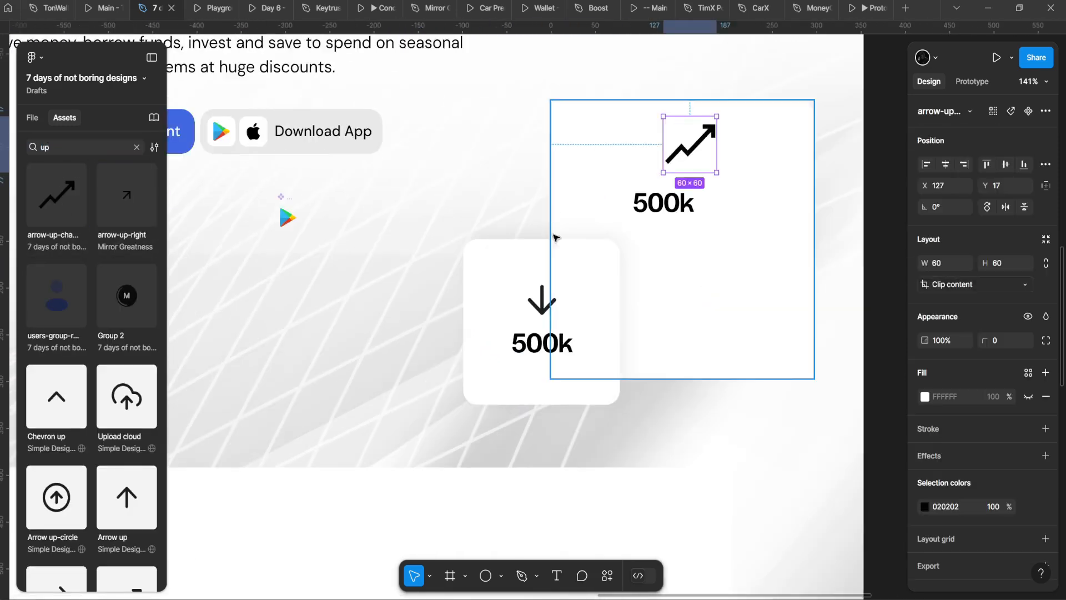
{"action": "scroll", "coordinate": [583, 236], "scroll_direction": "up", "scroll_amount": 2}
{"action": "left_click_drag", "start_coordinate": [622, 229], "coordinate": [424, 219]}
{"action": "left_click_drag", "start_coordinate": [503, 194], "coordinate": [548, 286]}
{"action": "left_click_drag", "start_coordinate": [538, 92], "coordinate": [531, 171]}
Step: Scale the chart arrow to 38×38 and position it below the figure
{"action": "scroll", "coordinate": [557, 166], "scroll_direction": "up", "scroll_amount": 1}
{"action": "key", "text": "k"}
{"action": "left_click", "coordinate": [599, 179]}
{"action": "key", "text": "ctrl+z"}
{"action": "left_click_drag", "start_coordinate": [524, 158], "coordinate": [564, 351]}
{"action": "scroll", "coordinate": [517, 362], "scroll_direction": "up", "scroll_amount": 1}
Step: Change the large card's figure from 500k to N2.4M
{"action": "left_click", "coordinate": [498, 301]}
{"action": "double_click", "coordinate": [497, 300]}
{"action": "left_click_drag", "start_coordinate": [539, 300], "coordinate": [333, 248]}
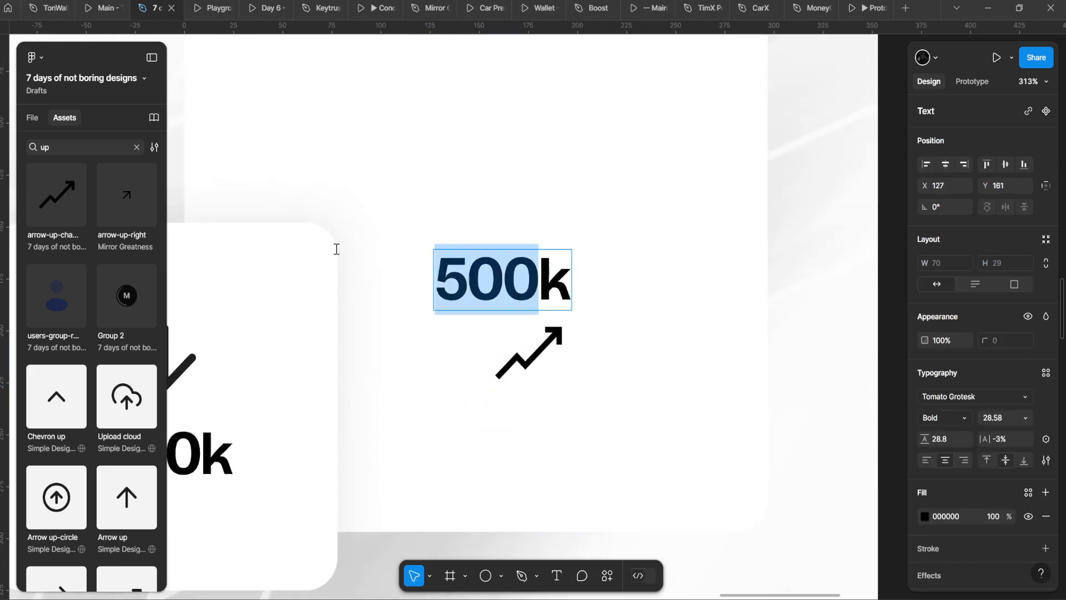
{"action": "type", "text": "2.4Mk"}
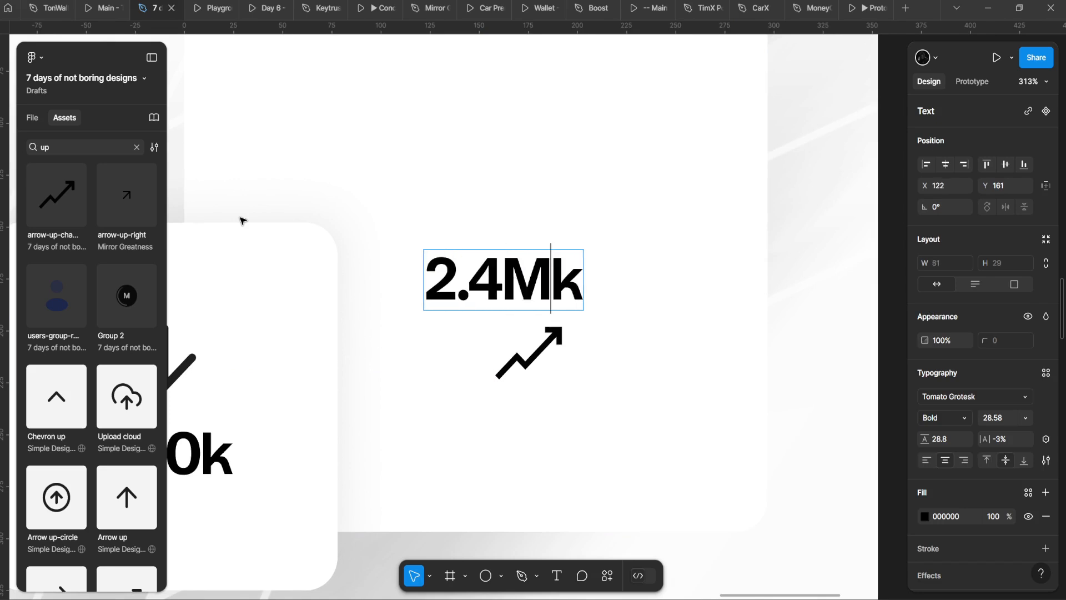
{"action": "key", "text": "Delete"}
{"action": "type", "text": "N"}
{"action": "key", "text": "Escape"}
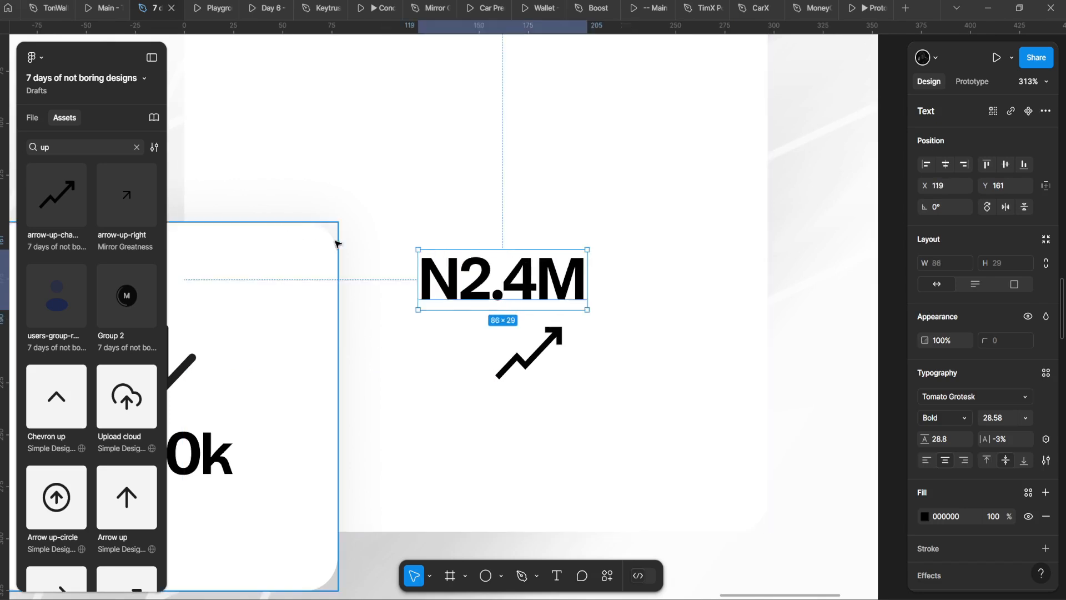
{"action": "scroll", "coordinate": [335, 240], "scroll_direction": "down", "scroll_amount": 3}
{"action": "key", "text": "Escape"}
Step: Change the figure from N2.4M to N2,000,232
{"action": "double_click", "coordinate": [414, 240]}
{"action": "left_click", "coordinate": [410, 243]}
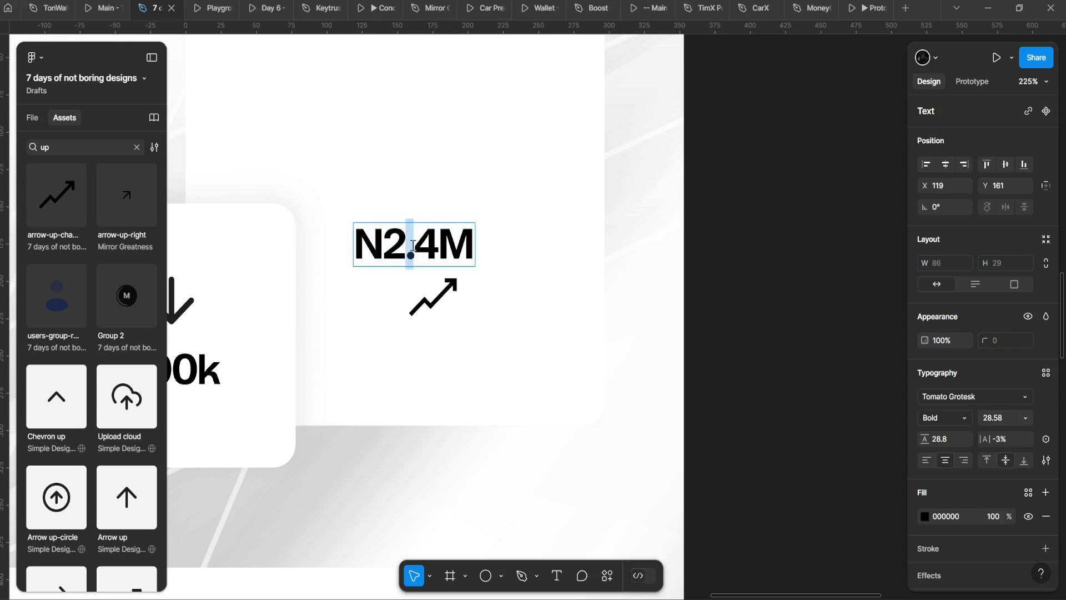
{"action": "key", "text": "shift+End"}
{"action": "key", "text": "BackSpace"}
{"action": "type", "text": ",000,0"}
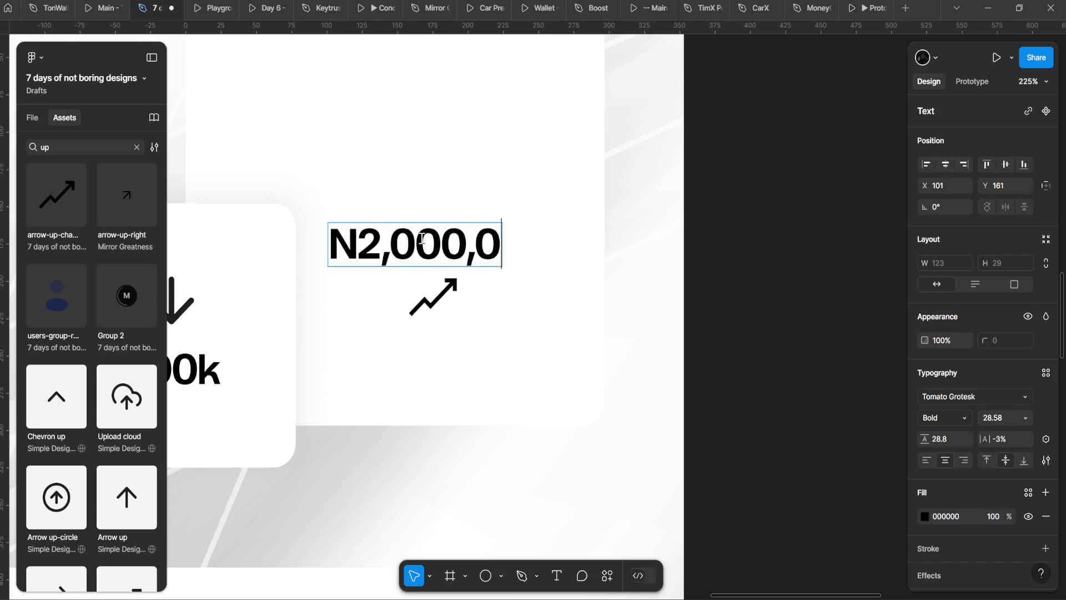
{"action": "key", "text": "BackSpace"}
{"action": "type", "text": "232"}
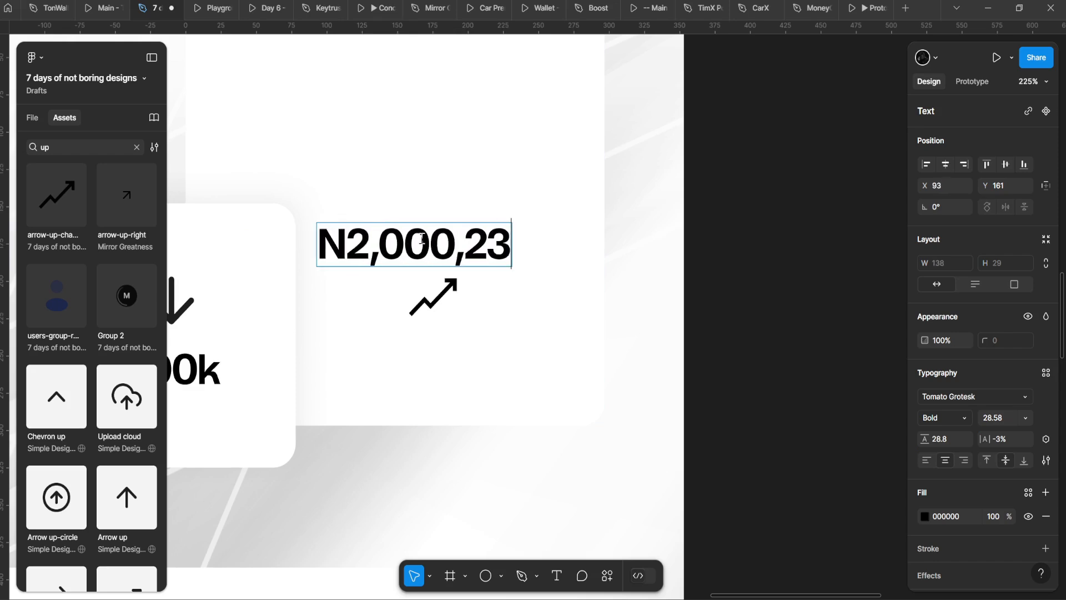
{"action": "key", "text": "Escape"}
{"action": "scroll", "coordinate": [814, 535], "scroll_direction": "down", "scroll_amount": 2}
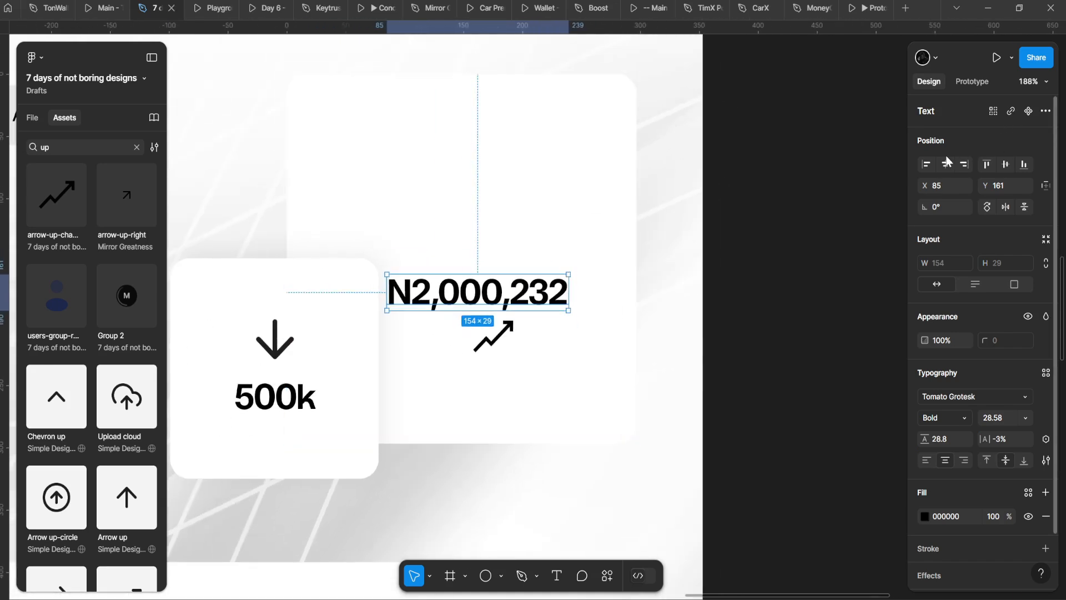
Step: Centre the N2,000,232 figure horizontally in the card and move it higher
{"action": "left_click", "coordinate": [946, 165]}
{"action": "scroll", "coordinate": [514, 280], "scroll_direction": "up", "scroll_amount": 5}
{"action": "scroll", "coordinate": [490, 259], "scroll_direction": "down", "scroll_amount": 2}
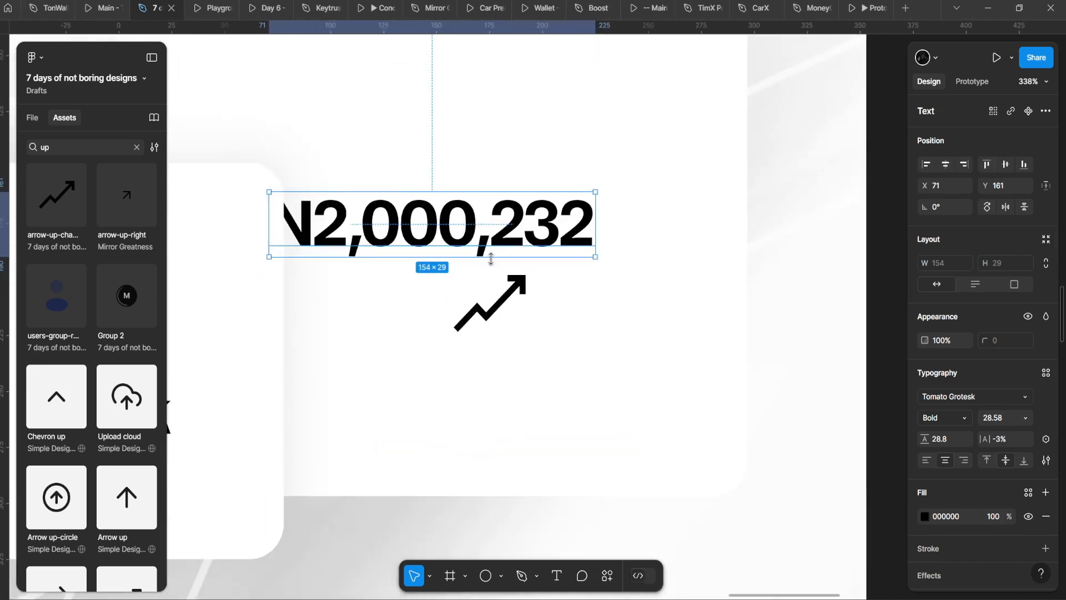
{"action": "scroll", "coordinate": [479, 288], "scroll_direction": "up", "scroll_amount": 2}
{"action": "left_click_drag", "start_coordinate": [514, 225], "coordinate": [518, 114]}
{"action": "scroll", "coordinate": [520, 122], "scroll_direction": "down", "scroll_amount": 2}
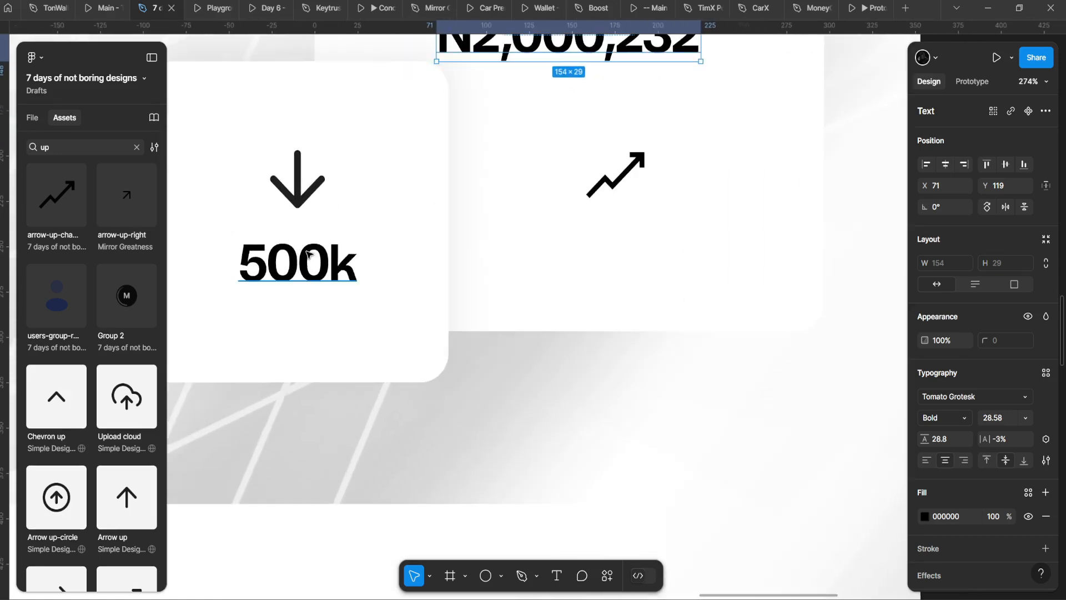
{"action": "scroll", "coordinate": [421, 261], "scroll_direction": "down", "scroll_amount": 5}
{"action": "scroll", "coordinate": [440, 316], "scroll_direction": "left", "scroll_amount": 3}
Step: Copy the hero description paragraph into the 500k card
{"action": "left_click", "coordinate": [299, 93]}
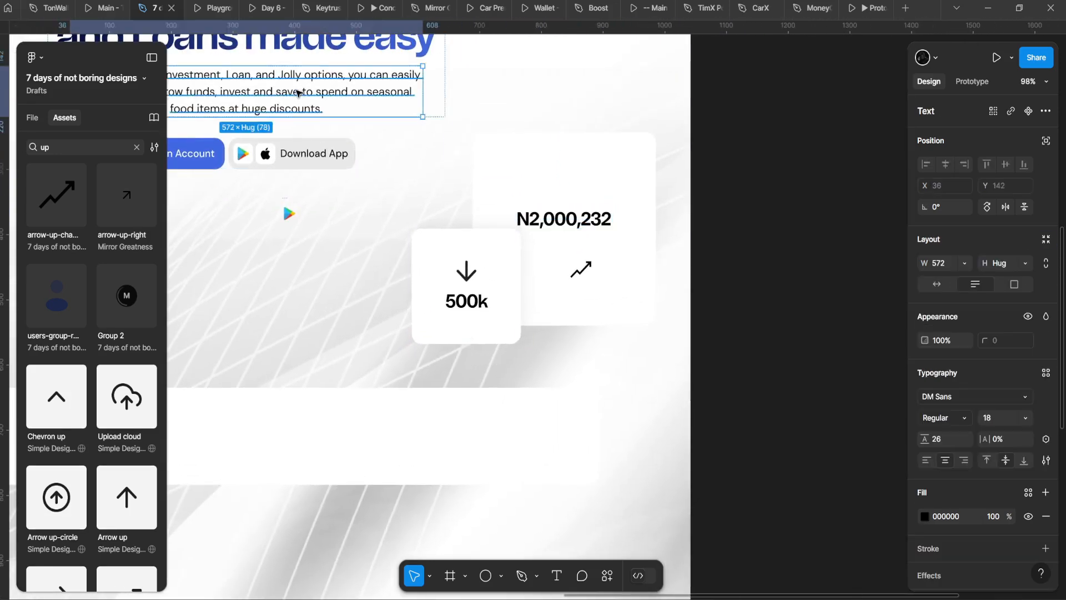
{"action": "left_click_drag", "start_coordinate": [299, 94], "coordinate": [481, 311]}
{"action": "double_click", "coordinate": [446, 309]}
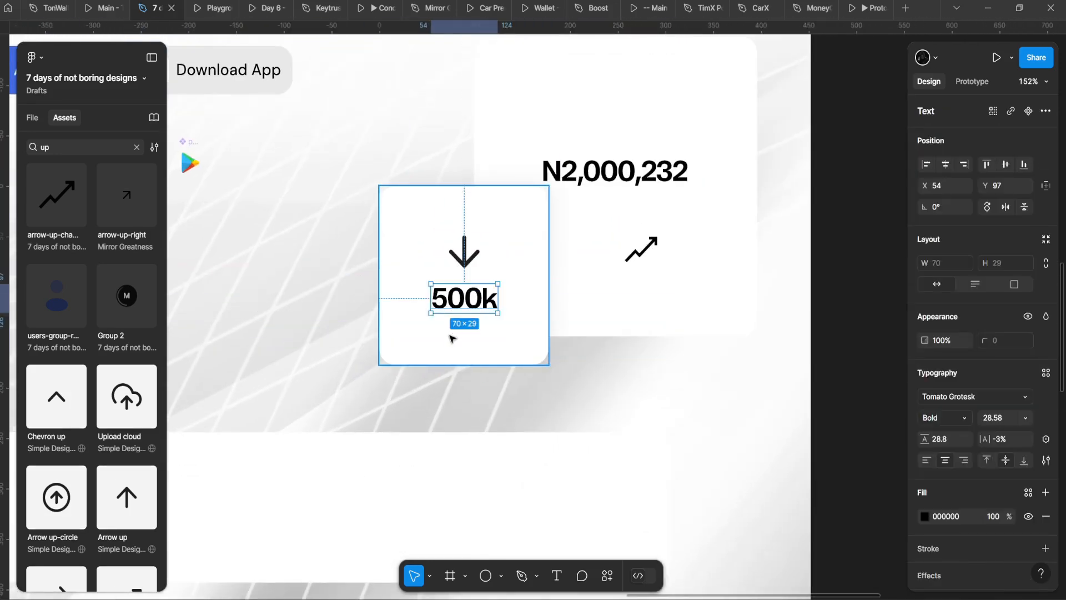
{"action": "left_click", "coordinate": [455, 336]}
{"action": "scroll", "coordinate": [461, 332], "scroll_direction": "down", "scroll_amount": 5}
{"action": "scroll", "coordinate": [461, 332], "scroll_direction": "up", "scroll_amount": 4}
{"action": "key", "text": "ctrl+v"}
{"action": "scroll", "coordinate": [483, 296], "scroll_direction": "up", "scroll_amount": 1}
{"action": "scroll", "coordinate": [611, 327], "scroll_direction": "up", "scroll_amount": 3}
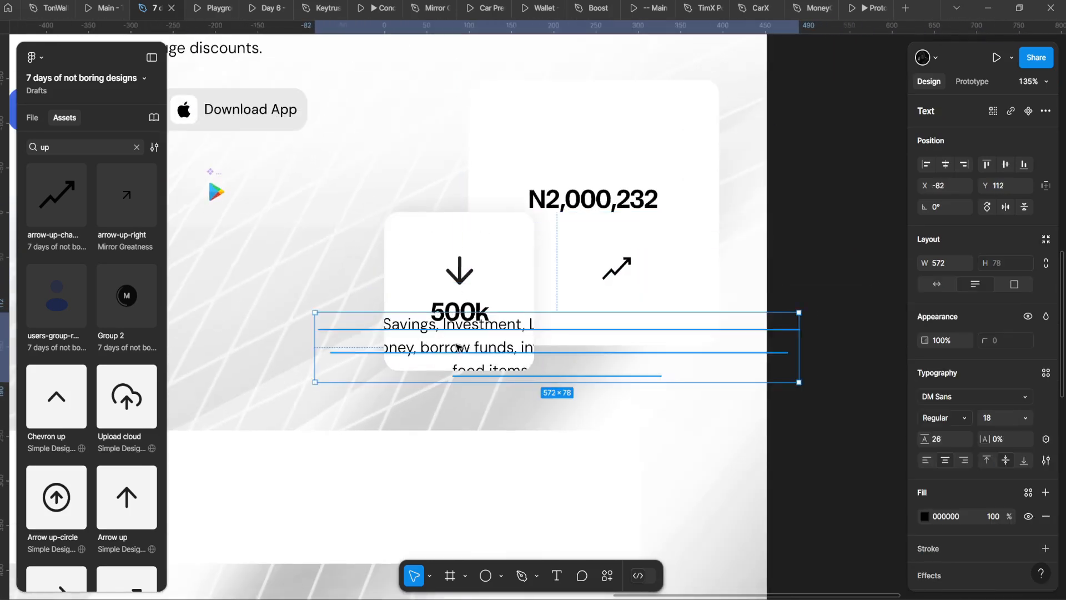
Step: Scale the pasted paragraph down with K to fit beneath the 500k figure
{"action": "key", "text": "k"}
{"action": "scroll", "coordinate": [766, 339], "scroll_direction": "right", "scroll_amount": 3}
{"action": "left_click_drag", "start_coordinate": [781, 340], "coordinate": [354, 354]}
{"action": "scroll", "coordinate": [383, 350], "scroll_direction": "up", "scroll_amount": 1}
{"action": "scroll", "coordinate": [386, 351], "scroll_direction": "left", "scroll_amount": 2}
{"action": "key", "text": "v"}
Step: Replace the pasted paragraph's text with the caption 'Saving Balance'
{"action": "double_click", "coordinate": [399, 368]}
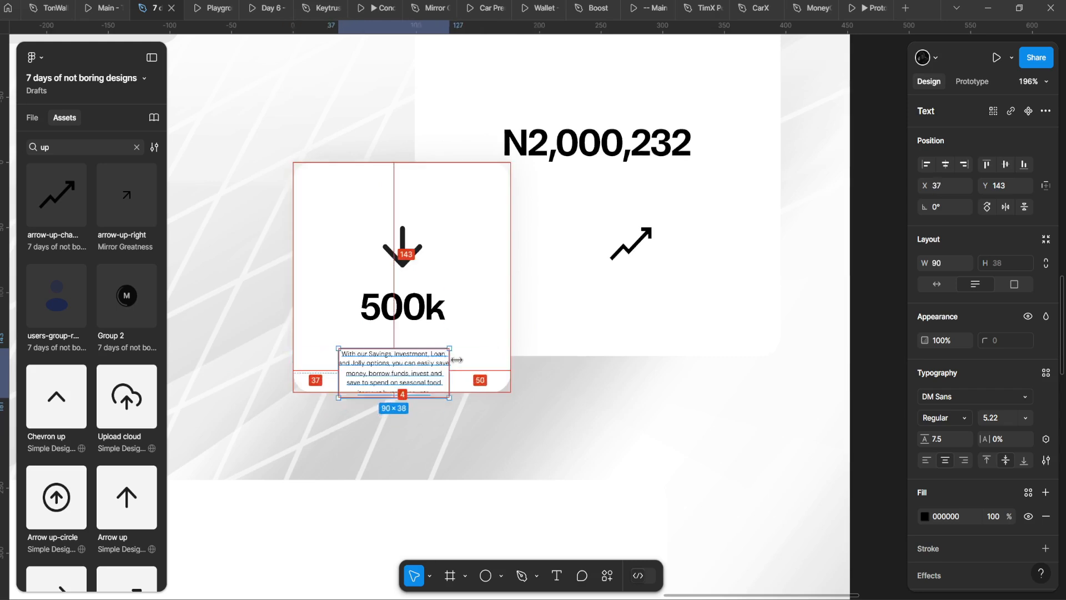
{"action": "scroll", "coordinate": [399, 372], "scroll_direction": "up", "scroll_amount": 4}
{"action": "key", "text": "ctrl+a"}
{"action": "type", "text": "Un"}
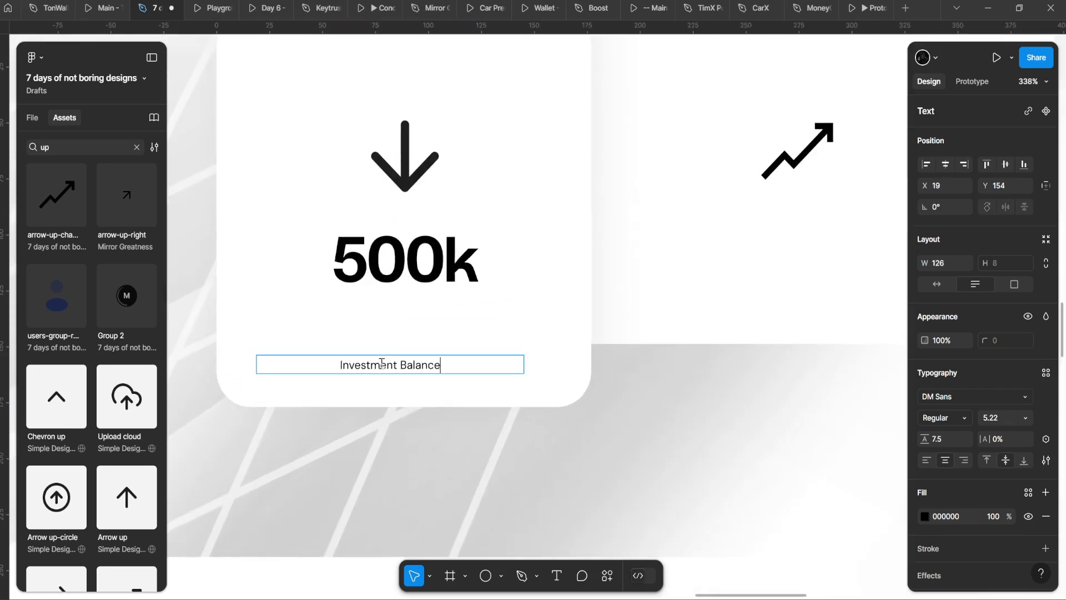
{"action": "scroll", "coordinate": [372, 355], "scroll_direction": "down", "scroll_amount": 2}
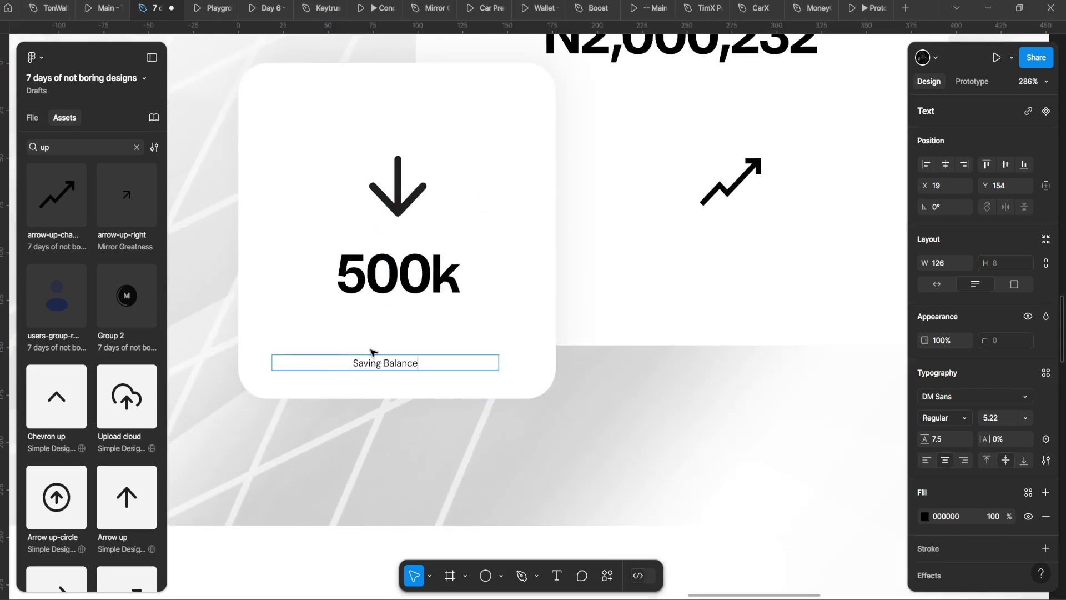
{"action": "key", "text": "Escape"}
Step: Enlarge the Saving Balance caption with K scaling and move it under 500k
{"action": "left_click", "coordinate": [937, 284]}
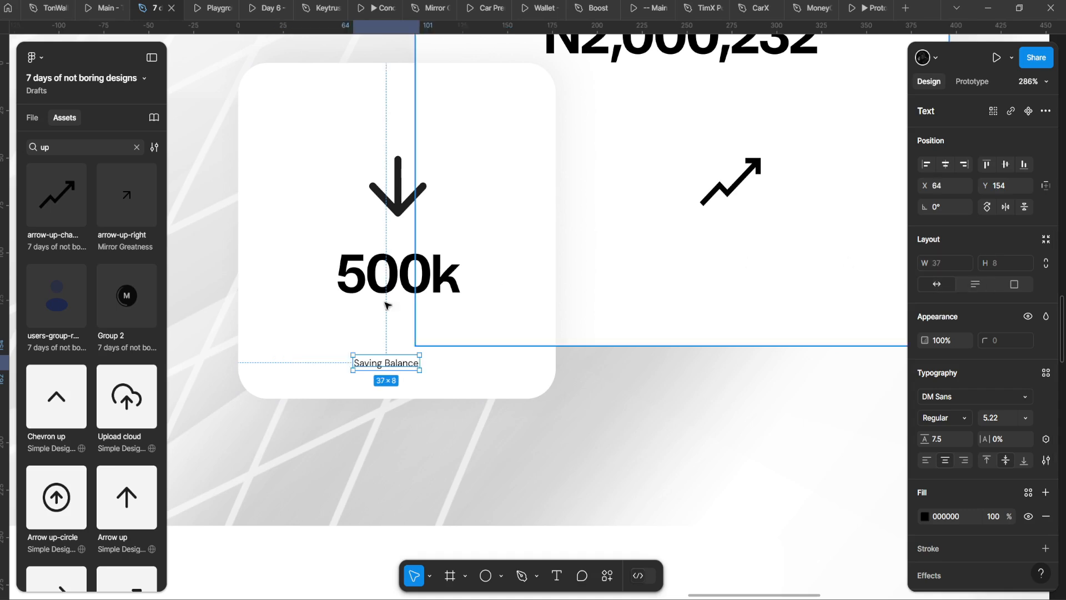
{"action": "scroll", "coordinate": [388, 305], "scroll_direction": "up", "scroll_amount": 3}
{"action": "key", "text": "k"}
{"action": "left_click_drag", "start_coordinate": [443, 402], "coordinate": [503, 402]}
{"action": "left_click_drag", "start_coordinate": [440, 402], "coordinate": [440, 349]}
Step: Wrap the caption in auto layout at height 19 with a background fill rounded to about 42
{"action": "key", "text": "shift+a"}
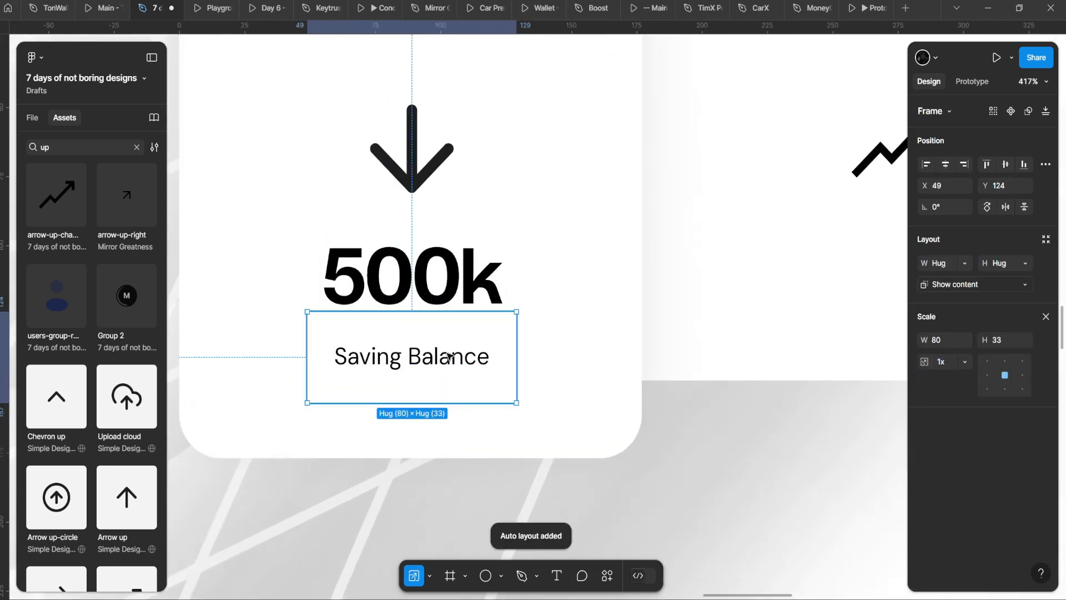
{"action": "left_click_drag", "start_coordinate": [434, 314], "coordinate": [434, 332]}
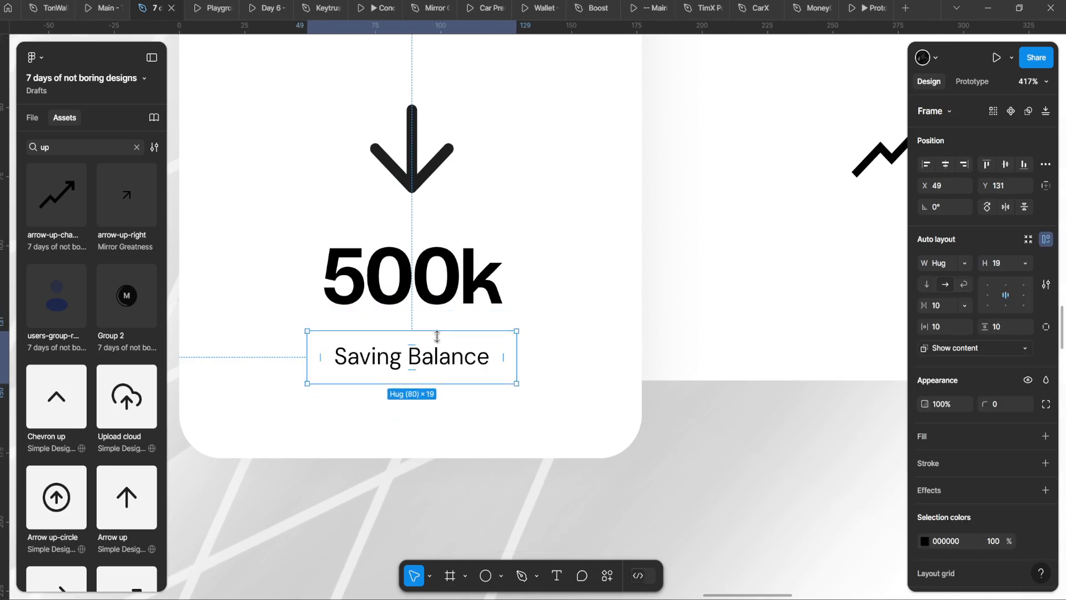
{"action": "left_click", "coordinate": [1046, 436]}
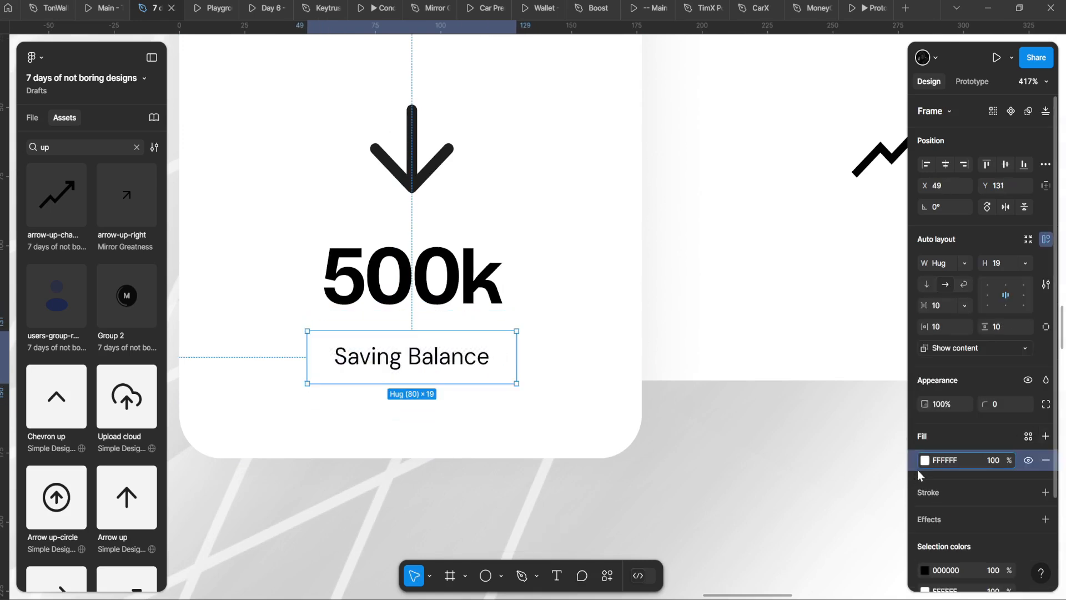
{"action": "left_click", "coordinate": [925, 460]}
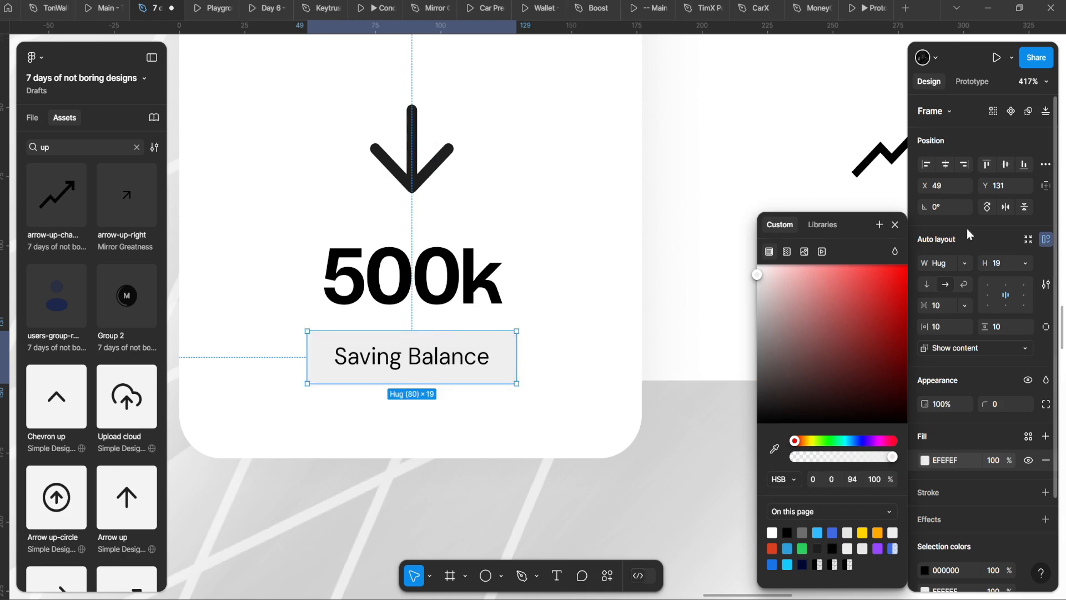
{"action": "left_click_drag", "start_coordinate": [219, 385], "coordinate": [239, 384]}
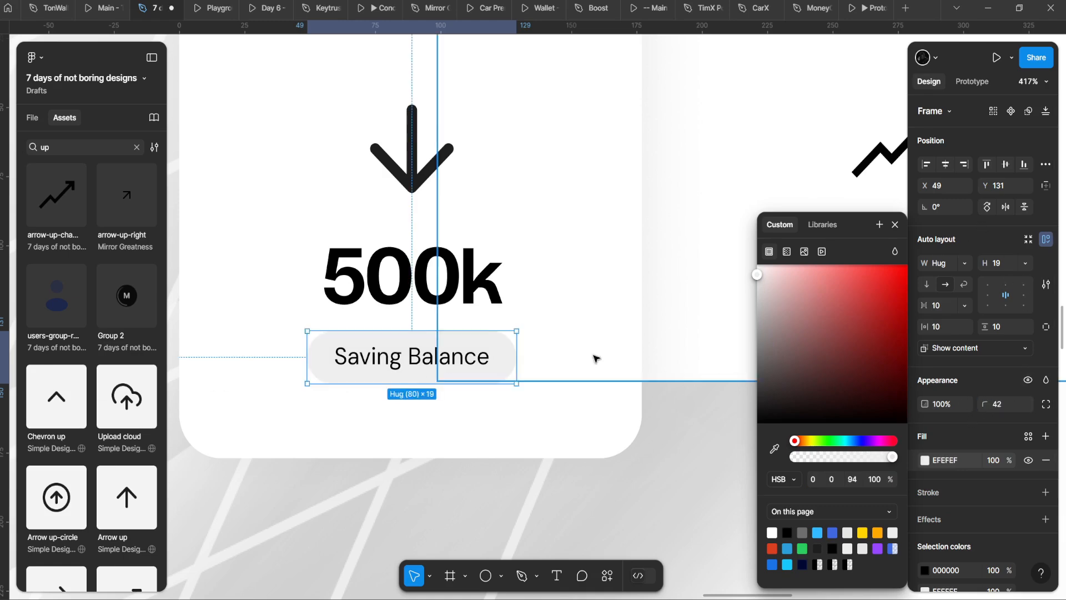
Step: Widen the Saving Balance pill slightly to 88
{"action": "scroll", "coordinate": [486, 326], "scroll_direction": "down", "scroll_amount": 4}
{"action": "left_click", "coordinate": [401, 292]}
{"action": "scroll", "coordinate": [401, 292], "scroll_direction": "down", "scroll_amount": 4}
{"action": "scroll", "coordinate": [401, 292], "scroll_direction": "up", "scroll_amount": 5}
{"action": "left_click", "coordinate": [444, 356]}
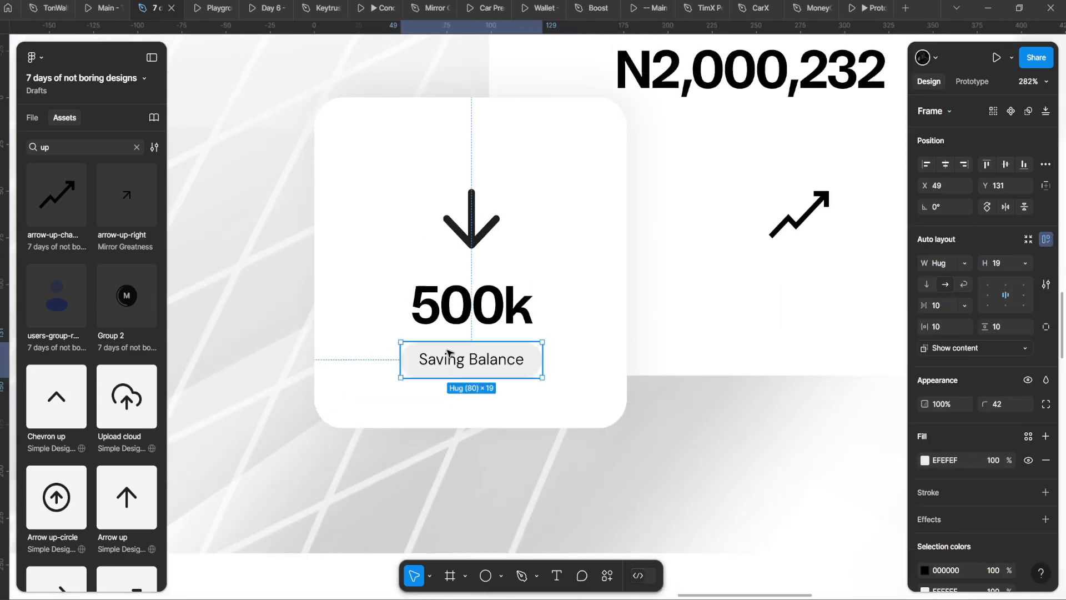
{"action": "scroll", "coordinate": [457, 360], "scroll_direction": "up", "scroll_amount": 3}
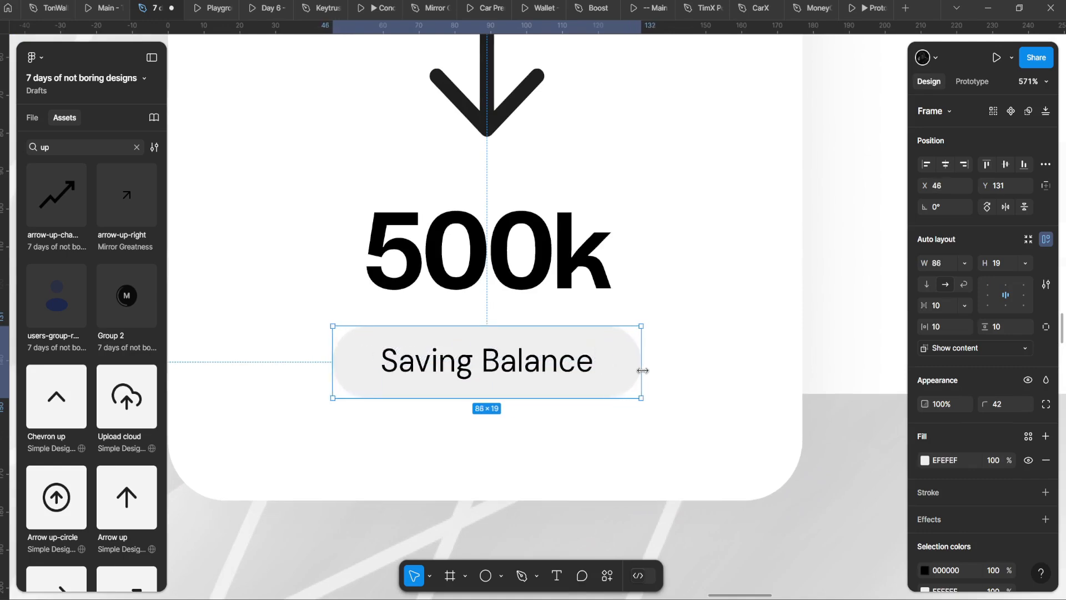
{"action": "left_click_drag", "start_coordinate": [643, 370], "coordinate": [646, 370]}
{"action": "left_click", "coordinate": [592, 287]}
{"action": "scroll", "coordinate": [554, 320], "scroll_direction": "down", "scroll_amount": 4}
{"action": "scroll", "coordinate": [555, 317], "scroll_direction": "up", "scroll_amount": 3}
{"action": "left_click", "coordinate": [556, 347]}
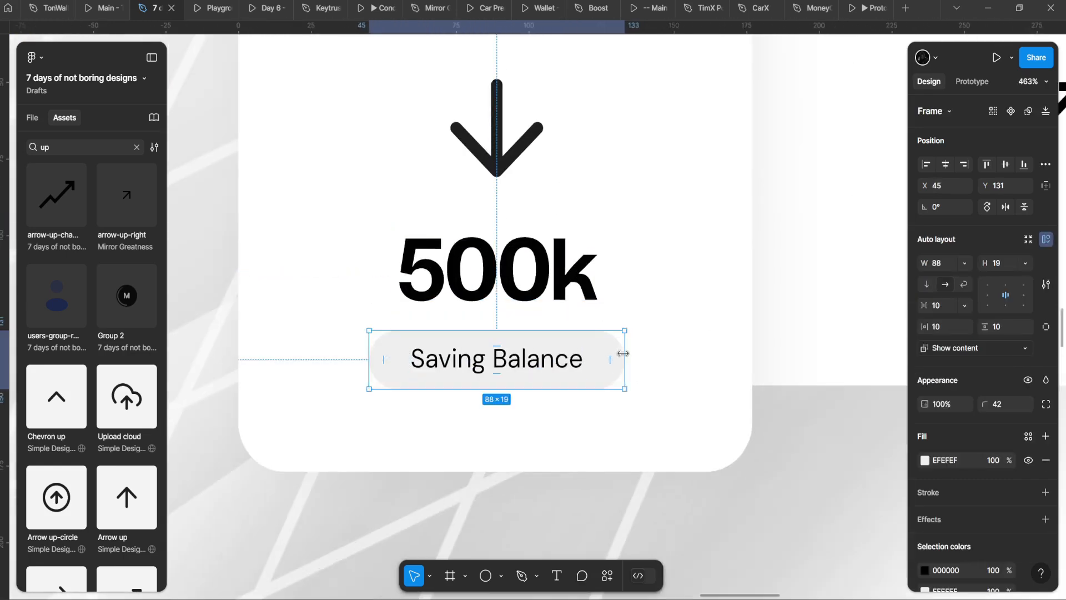
Step: Nudge the Saving Balance text up inside its pill
{"action": "double_click", "coordinate": [558, 359]}
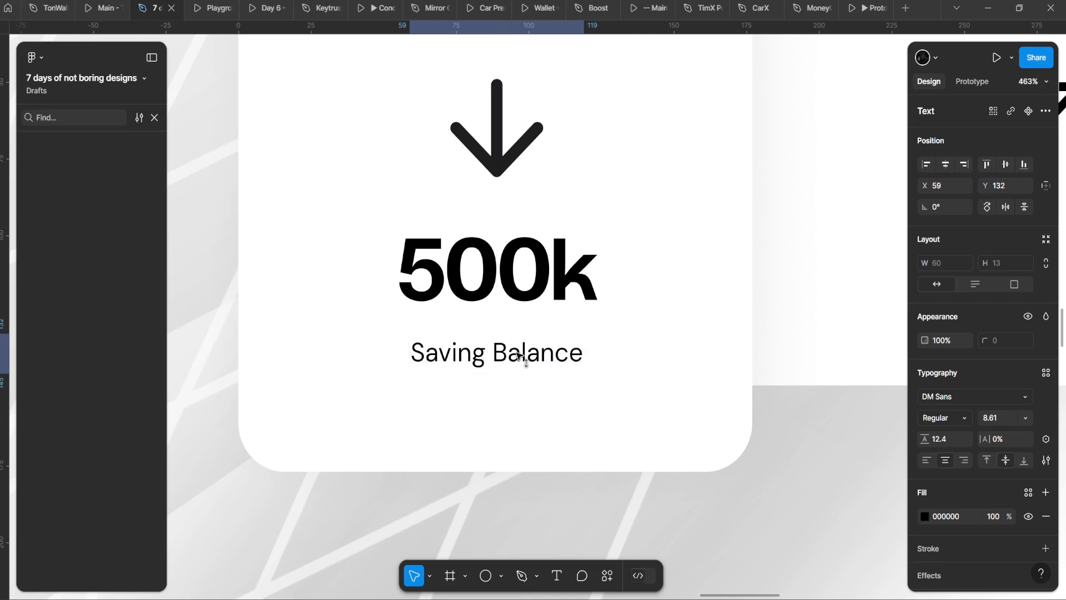
{"action": "left_click_drag", "start_coordinate": [519, 355], "coordinate": [524, 349]}
{"action": "key", "text": "Escape"}
{"action": "left_click", "coordinate": [155, 118]}
{"action": "double_click", "coordinate": [526, 340]}
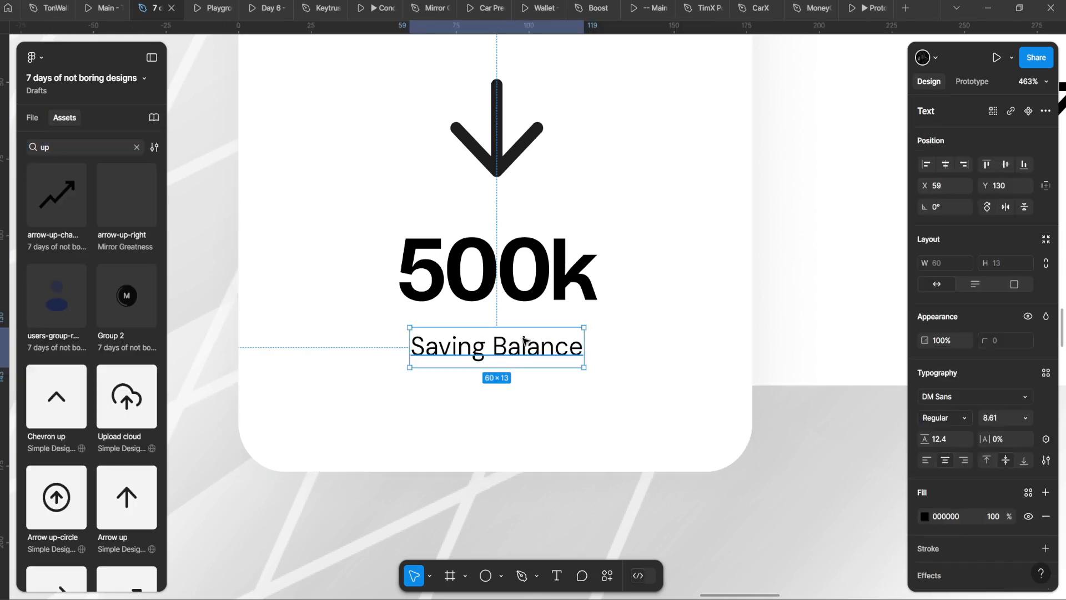
Step: Make the caption text grey 8F8F8F instead of green
{"action": "left_click", "coordinate": [926, 517]}
{"action": "left_click", "coordinate": [805, 547]}
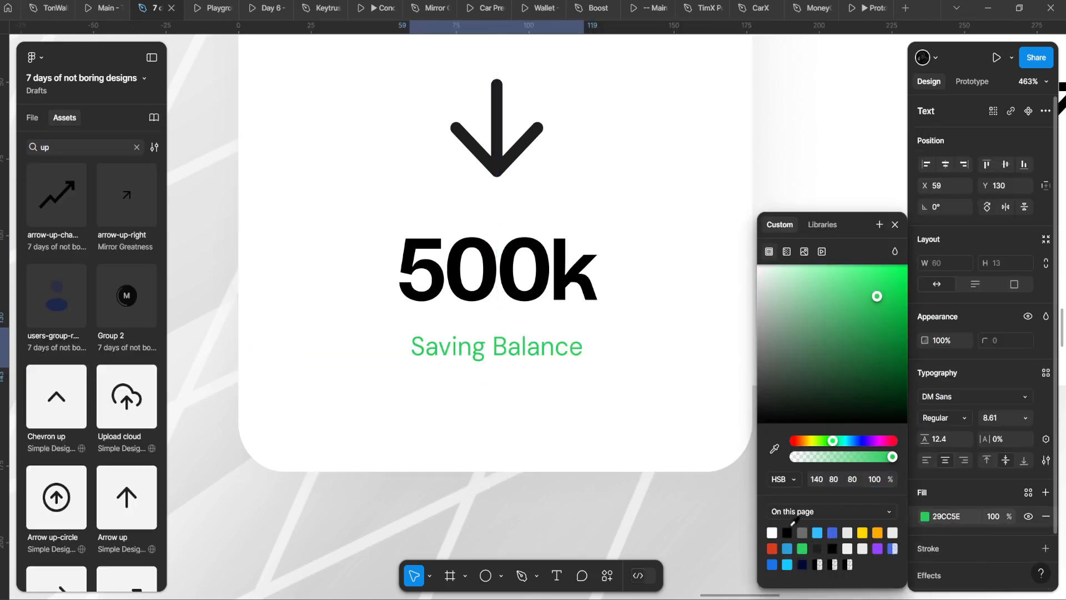
{"action": "key", "text": "ctrl+z"}
{"action": "left_click_drag", "start_coordinate": [815, 383], "coordinate": [714, 338]}
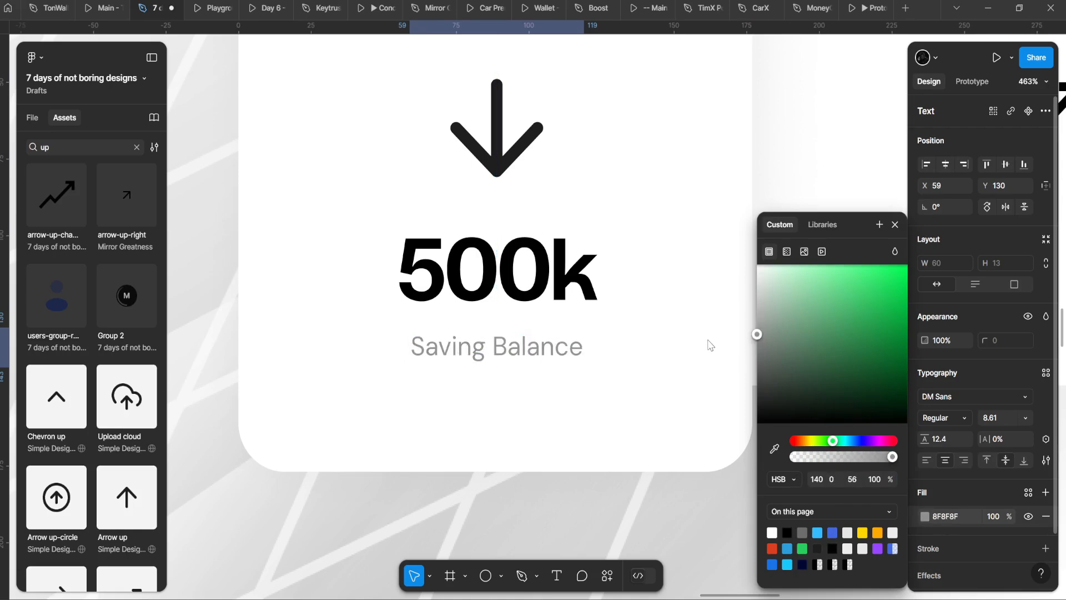
{"action": "left_click", "coordinate": [497, 129]}
{"action": "scroll", "coordinate": [473, 381], "scroll_direction": "down", "scroll_amount": 5}
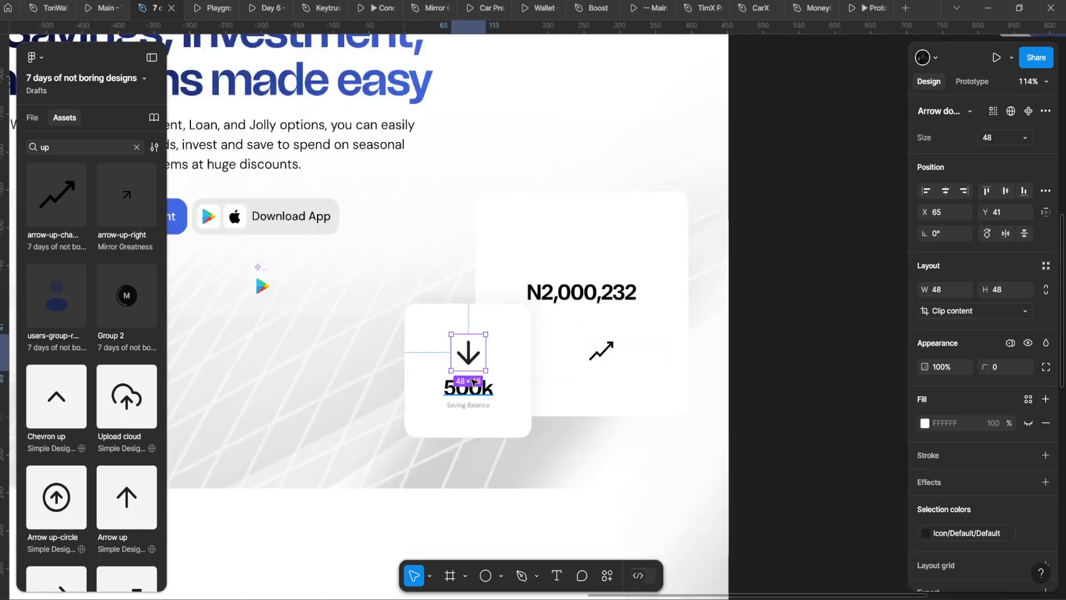
Step: Stack the 500k figure and Saving Balance caption in an auto layout
{"action": "scroll", "coordinate": [473, 381], "scroll_direction": "up", "scroll_amount": 5}
{"action": "left_click", "coordinate": [474, 350]}
{"action": "left_click", "coordinate": [483, 408], "text": "shift"}
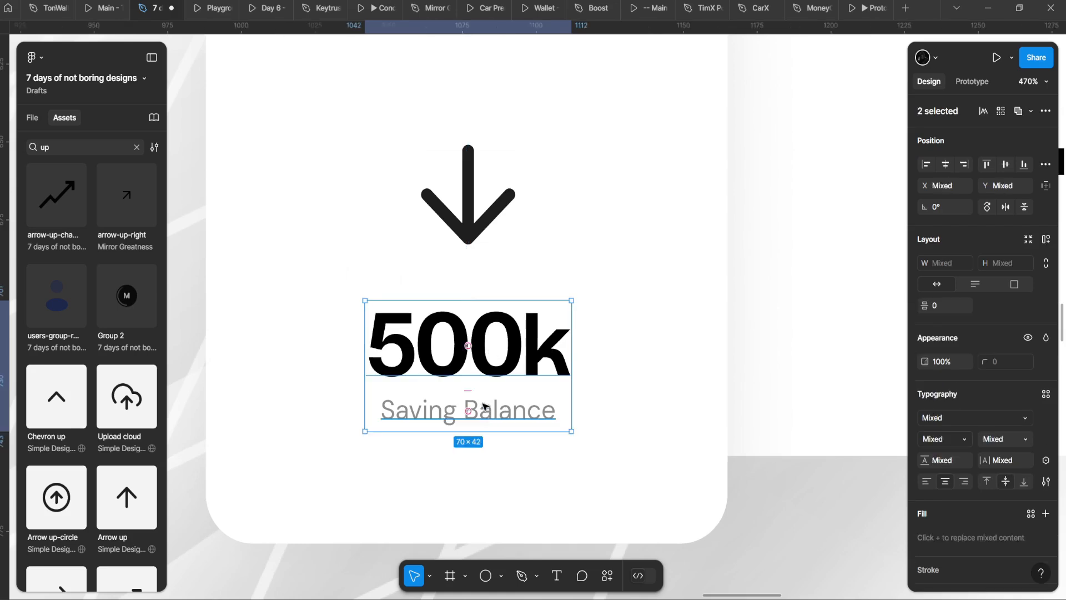
{"action": "key", "text": "shift+a"}
Step: Launch the SVG Repo icon plugin from the Ctrl+K command search
{"action": "left_click", "coordinate": [482, 252]}
{"action": "scroll", "coordinate": [481, 254], "scroll_direction": "down", "scroll_amount": 3}
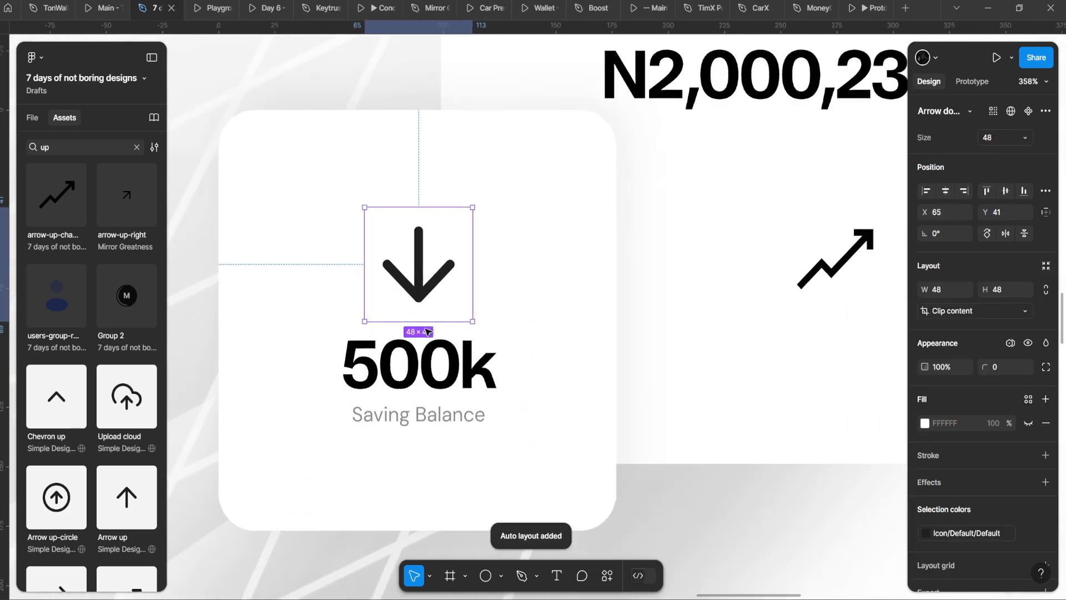
{"action": "scroll", "coordinate": [411, 250], "scroll_direction": "down", "scroll_amount": 3}
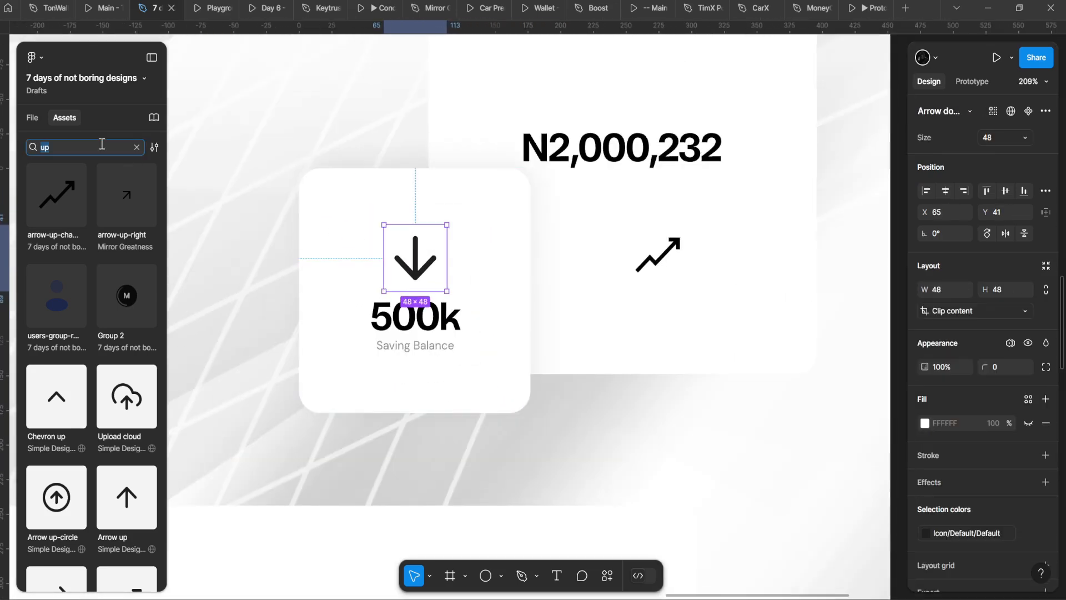
{"action": "type", "text": "p"}
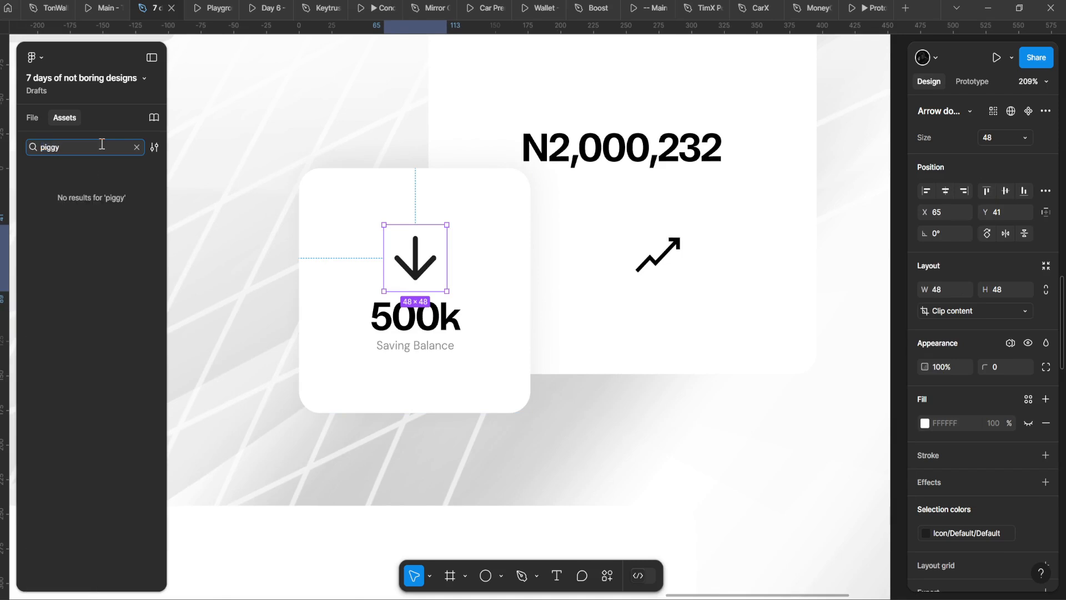
{"action": "left_click", "coordinate": [136, 148]}
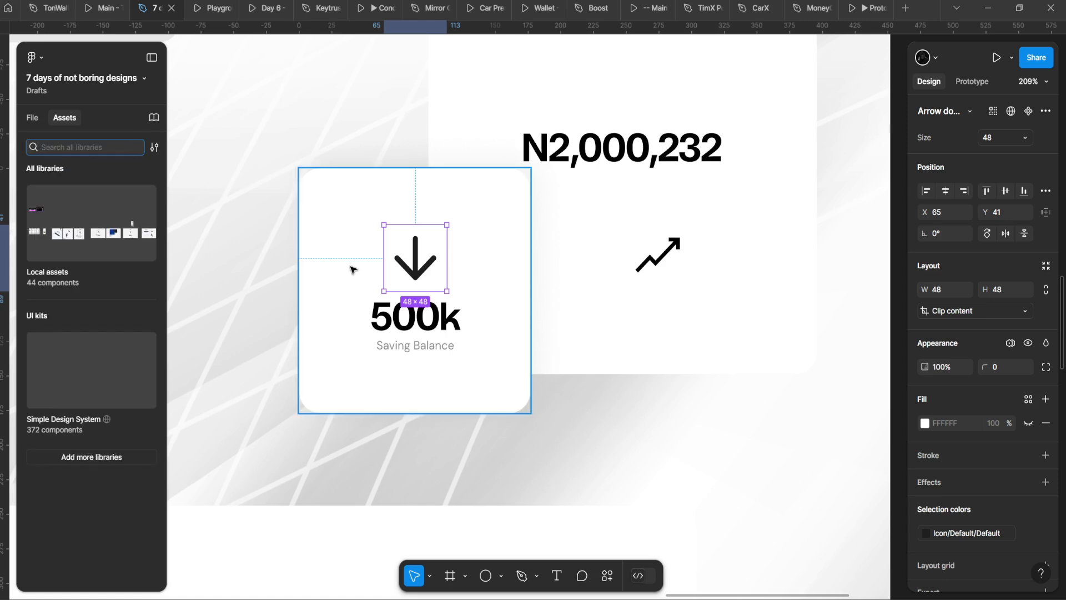
{"action": "key", "text": "ctrl+k"}
{"action": "key", "text": "Return"}
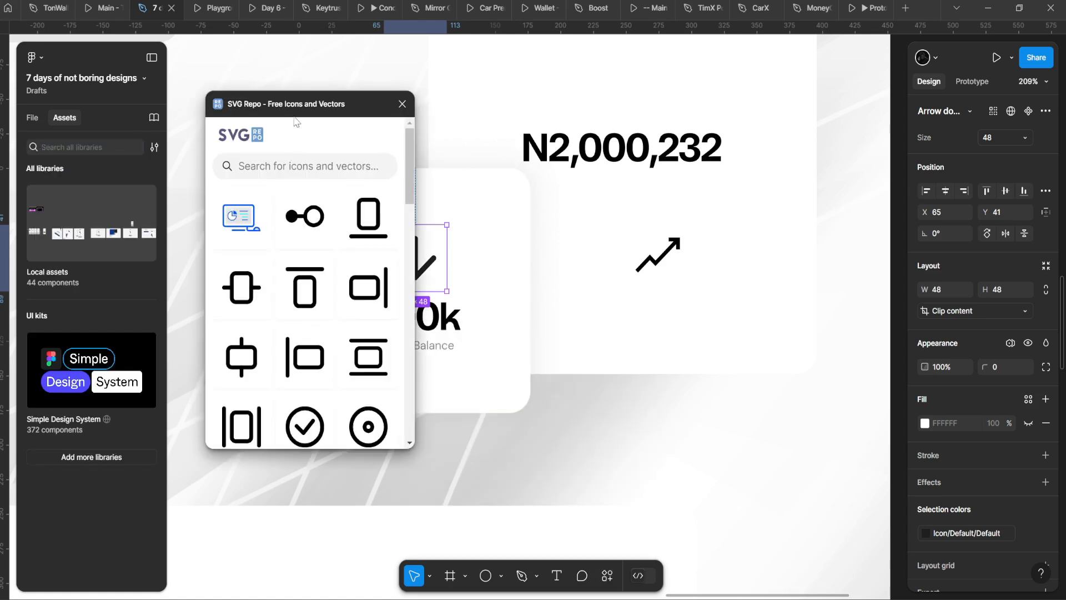
Step: Search SVG Repo for 'saving' and browse the piggy-bank icon results
{"action": "left_click", "coordinate": [311, 170]}
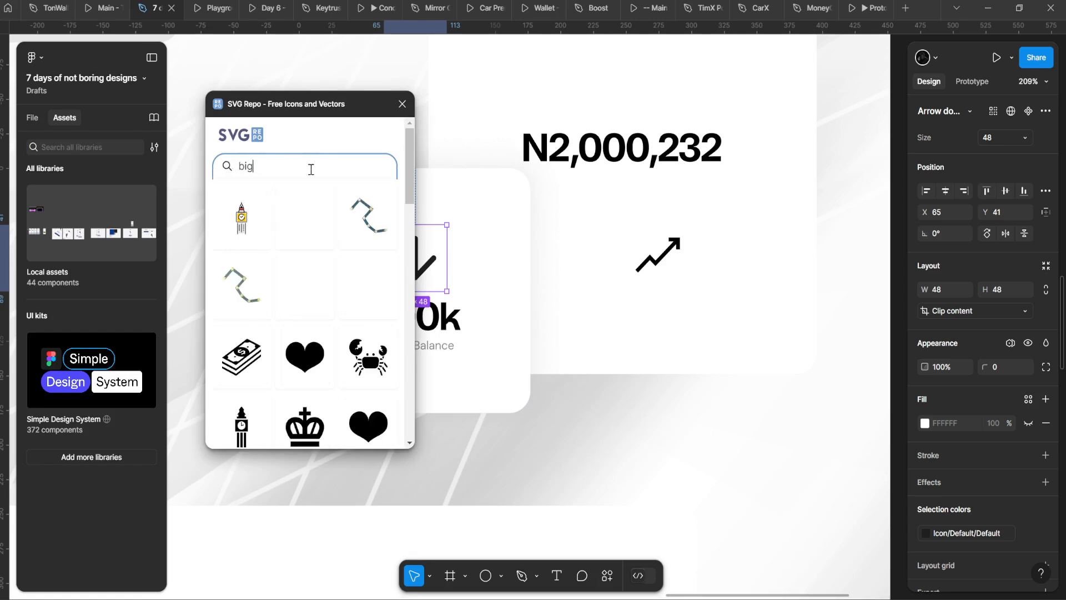
{"action": "scroll", "coordinate": [354, 254], "scroll_direction": "down", "scroll_amount": 1}
{"action": "scroll", "coordinate": [345, 247], "scroll_direction": "down", "scroll_amount": 3}
{"action": "scroll", "coordinate": [333, 198], "scroll_direction": "up", "scroll_amount": 4}
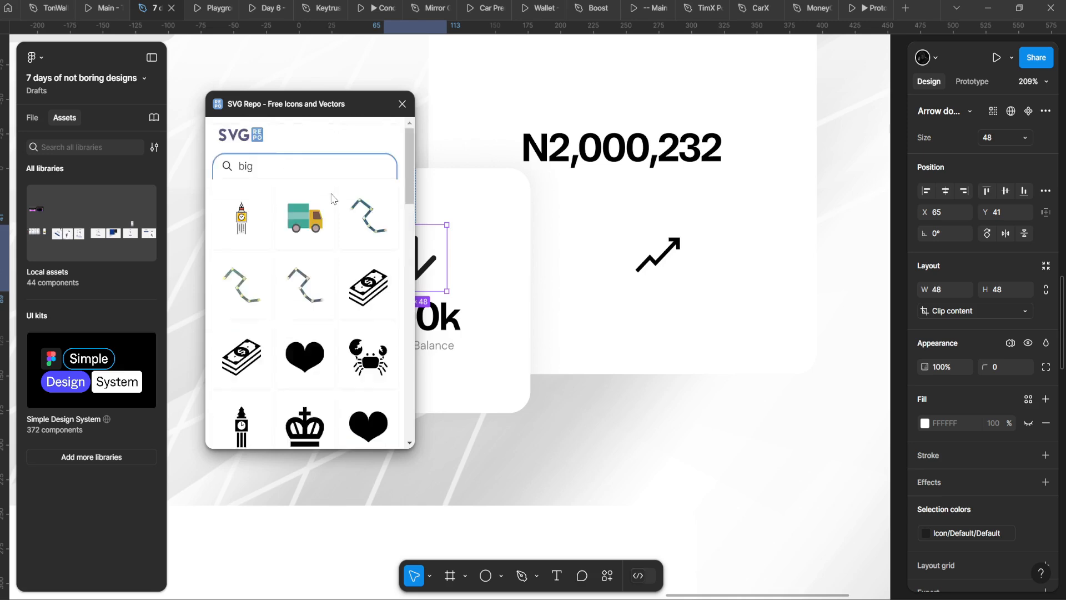
{"action": "type", "text": "cin"}
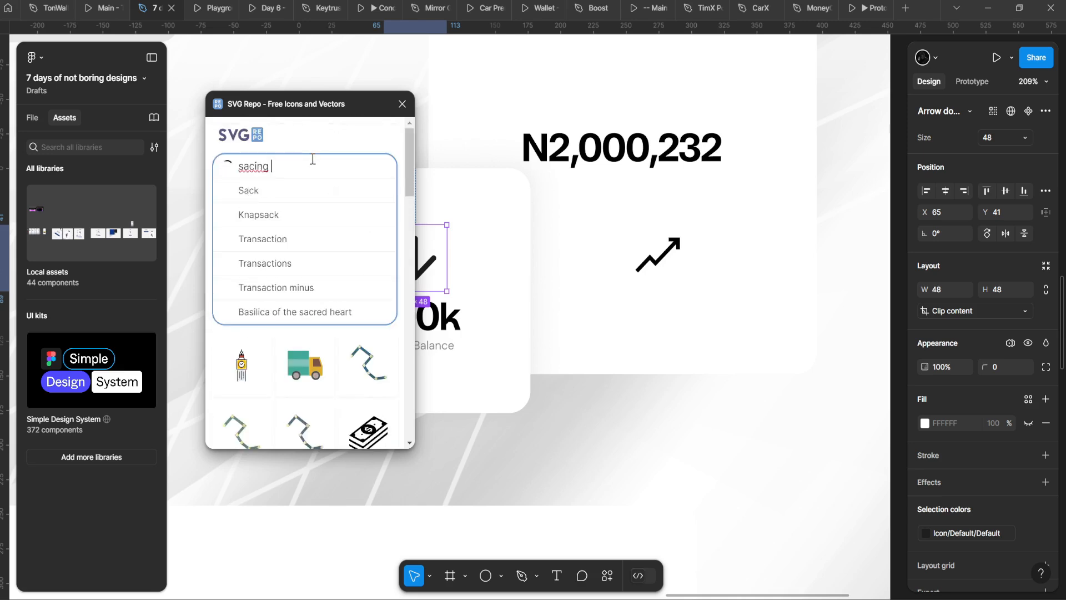
{"action": "type", "text": "ving"}
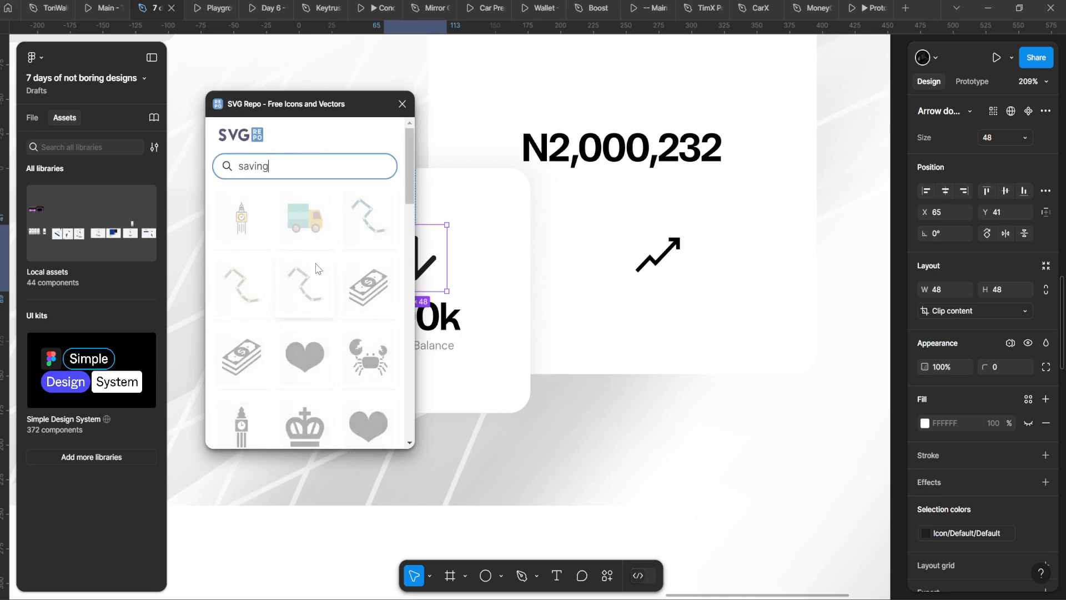
{"action": "scroll", "coordinate": [328, 213], "scroll_direction": "down", "scroll_amount": 3}
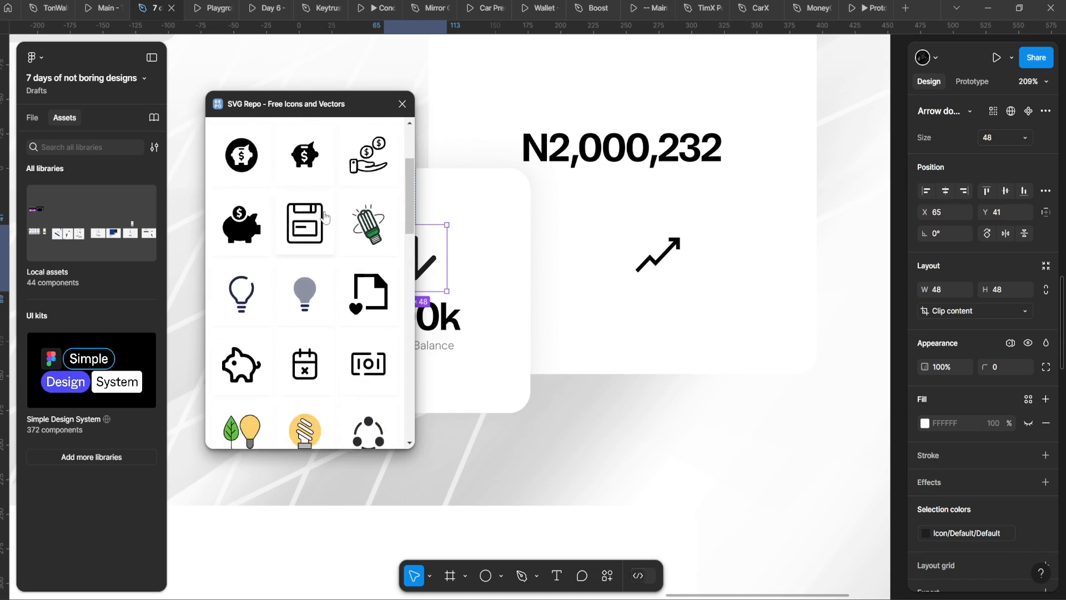
{"action": "scroll", "coordinate": [267, 273], "scroll_direction": "up", "scroll_amount": 3}
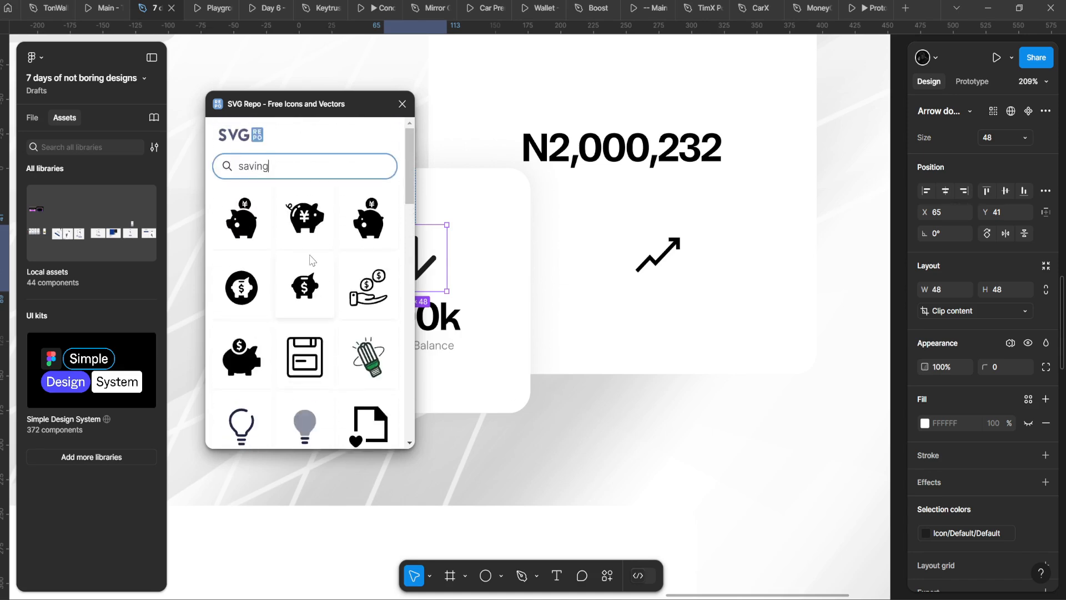
{"action": "scroll", "coordinate": [311, 259], "scroll_direction": "down", "scroll_amount": 5}
{"action": "scroll", "coordinate": [315, 256], "scroll_direction": "down", "scroll_amount": 4}
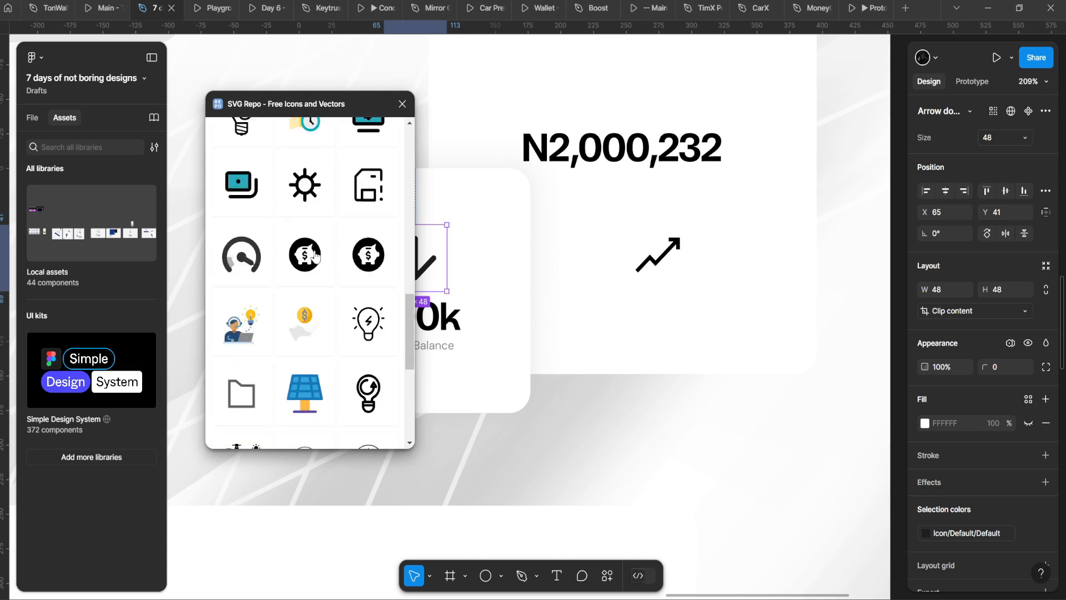
{"action": "scroll", "coordinate": [320, 256], "scroll_direction": "up", "scroll_amount": 10}
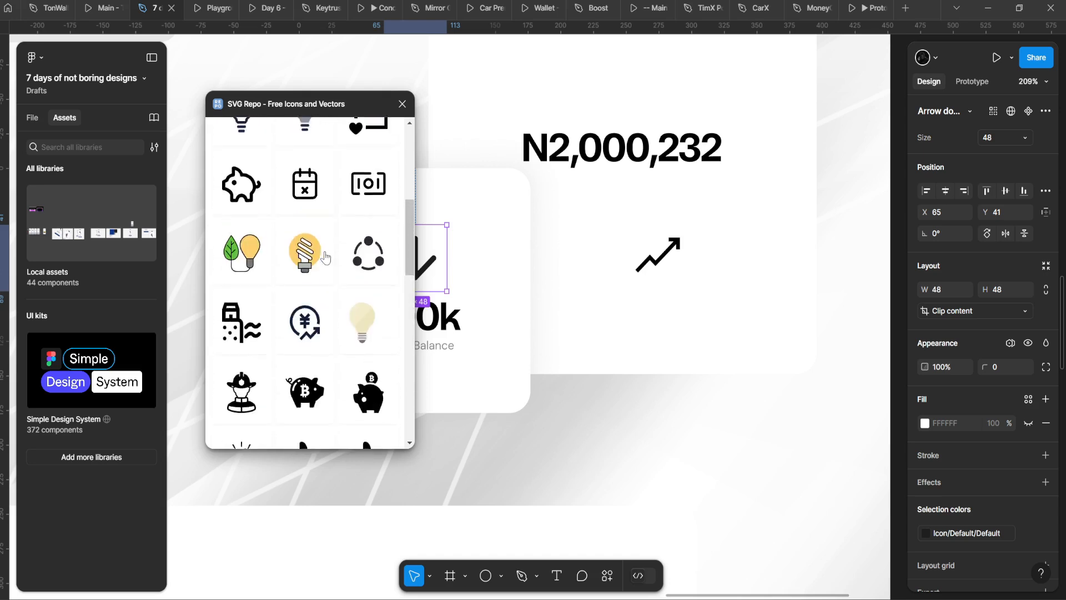
{"action": "left_click", "coordinate": [454, 215]}
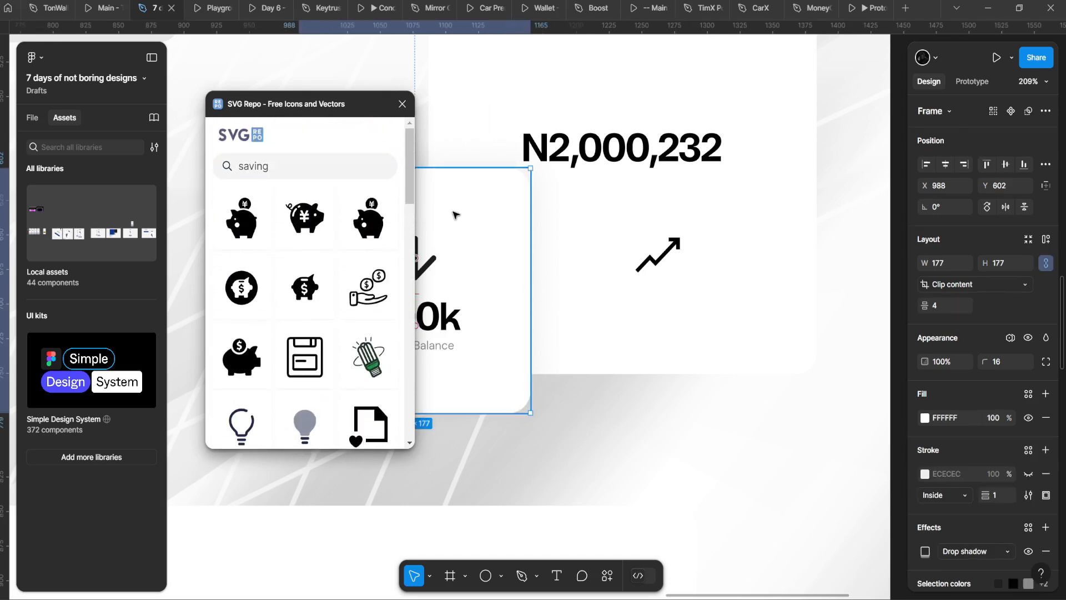
Step: Move the inserted piggy-bank icon onto the savings card above the arrow
{"action": "left_click", "coordinate": [402, 104]}
{"action": "scroll", "coordinate": [444, 300], "scroll_direction": "up", "scroll_amount": 2}
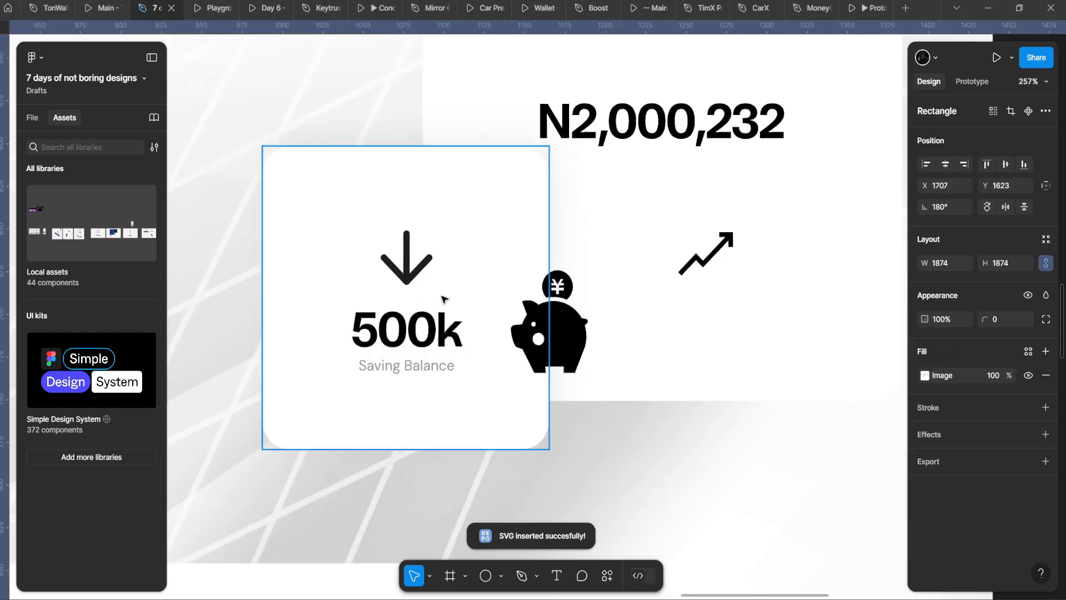
{"action": "left_click", "coordinate": [533, 256]}
{"action": "left_click", "coordinate": [542, 260]}
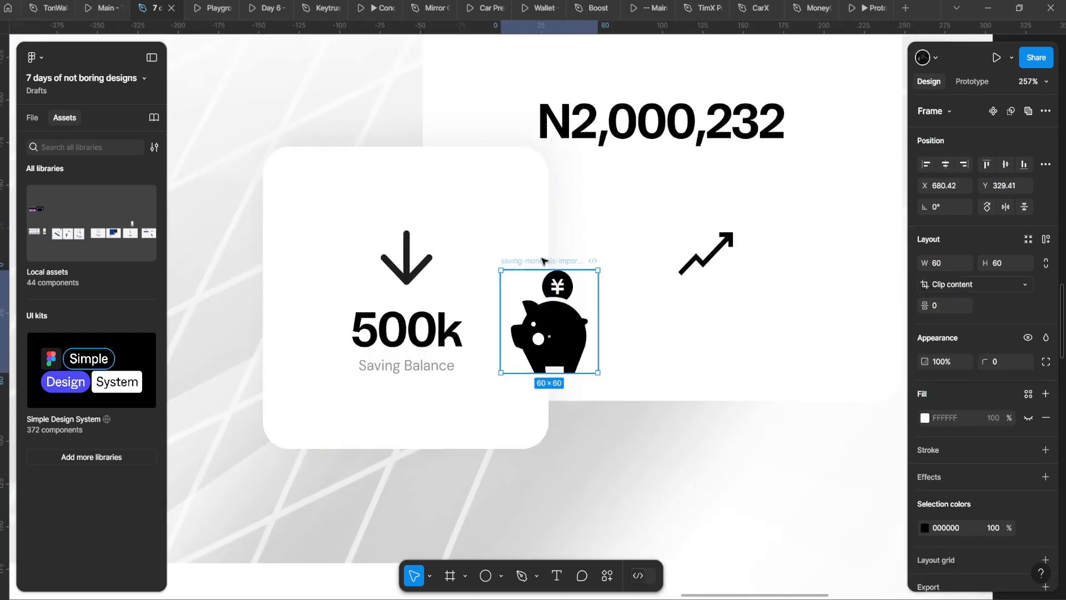
{"action": "left_click", "coordinate": [486, 215]}
{"action": "left_click", "coordinate": [542, 262]}
{"action": "left_click_drag", "start_coordinate": [517, 252], "coordinate": [430, 154]}
Step: Move the arrow out of the card and shift N2,000,232 up about 38 px
{"action": "left_click", "coordinate": [407, 283]}
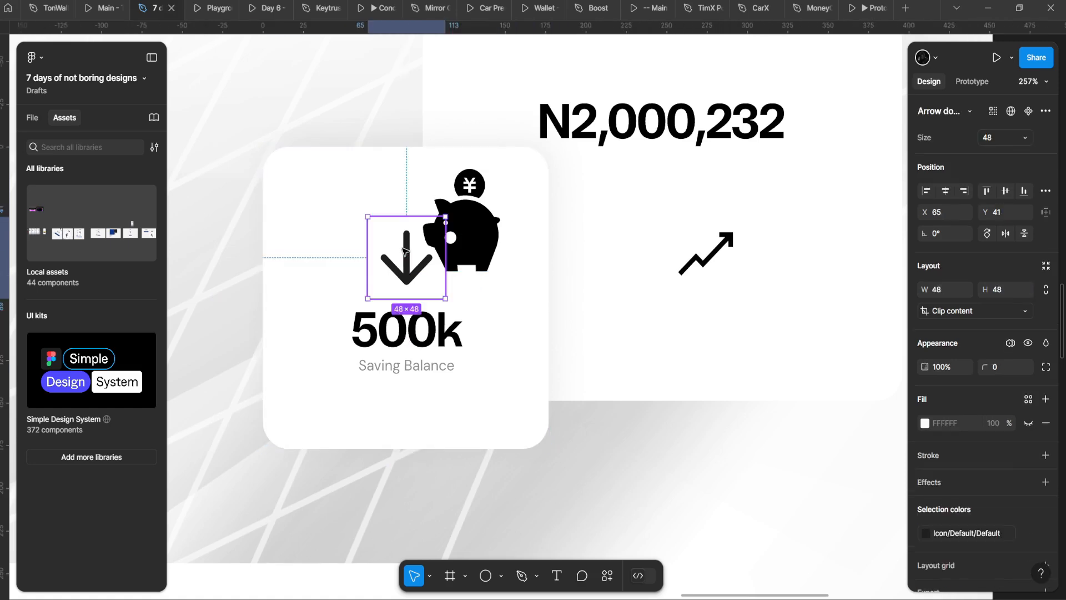
{"action": "scroll", "coordinate": [407, 288], "scroll_direction": "down", "scroll_amount": 3}
{"action": "left_click_drag", "start_coordinate": [406, 288], "coordinate": [255, 196]}
{"action": "scroll", "coordinate": [578, 287], "scroll_direction": "up", "scroll_amount": 2}
{"action": "left_click", "coordinate": [574, 288]}
{"action": "left_click_drag", "start_coordinate": [576, 299], "coordinate": [576, 278]}
{"action": "mouse_move", "coordinate": [468, 364]}
{"action": "left_mouse_down"}
{"action": "mouse_move", "coordinate": [433, 371]}
{"action": "mouse_move", "coordinate": [468, 365]}
{"action": "left_mouse_up"}
Step: Place the 60×60 piggy-bank main component beside the card
{"action": "left_click", "coordinate": [479, 351]}
{"action": "left_click", "coordinate": [464, 318]}
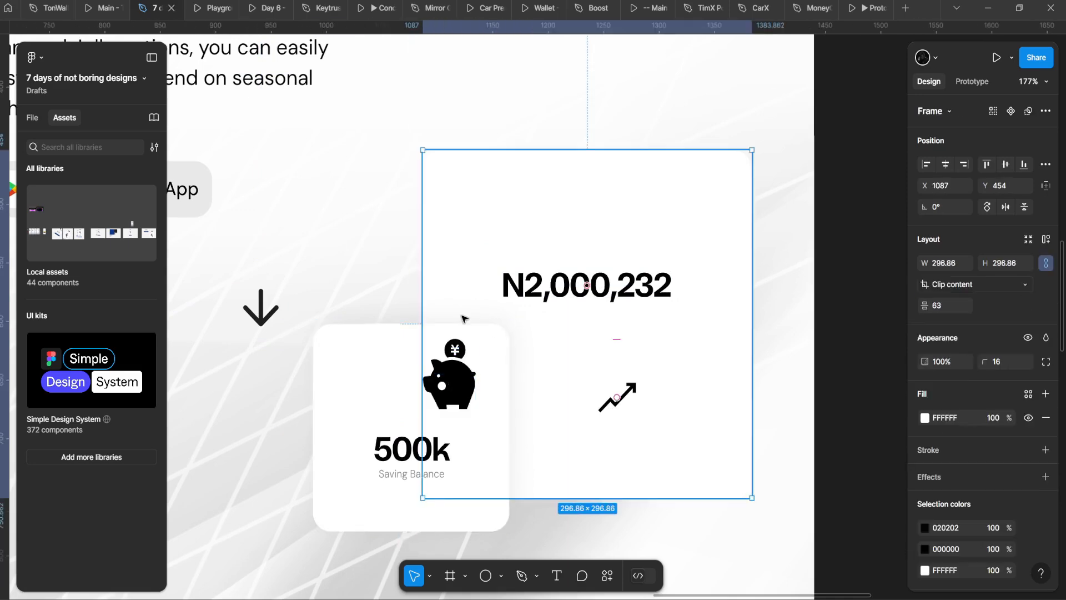
{"action": "left_click", "coordinate": [437, 328]}
{"action": "scroll", "coordinate": [436, 328], "scroll_direction": "down", "scroll_amount": 5}
{"action": "left_click", "coordinate": [440, 345]}
{"action": "scroll", "coordinate": [441, 347], "scroll_direction": "up", "scroll_amount": 4}
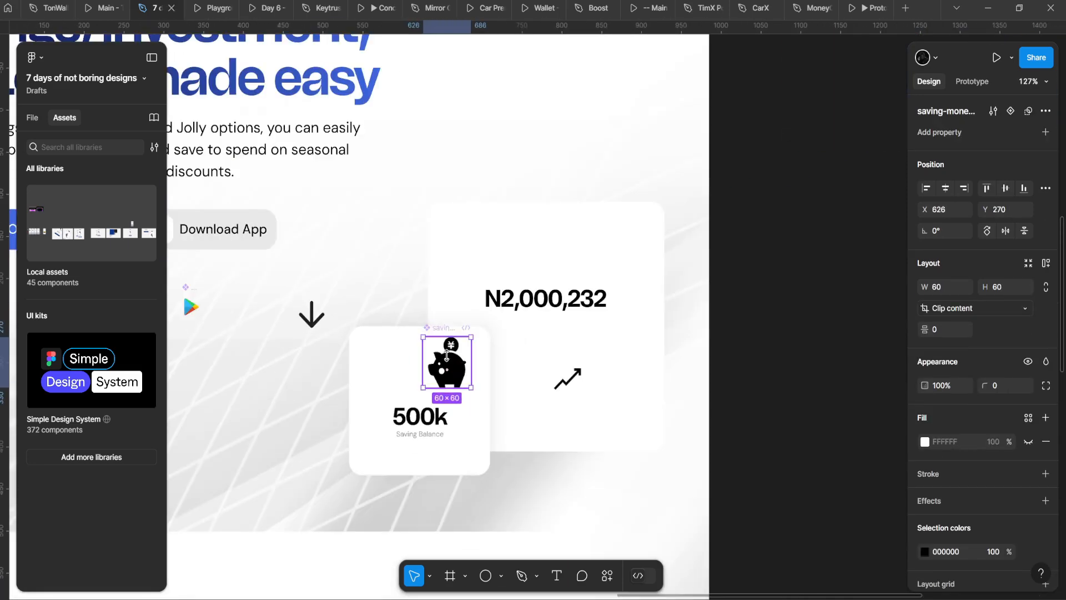
{"action": "left_click_drag", "start_coordinate": [442, 355], "coordinate": [414, 364]}
Step: Scale the piggy copy to 40×40 and position it above 500k
{"action": "scroll", "coordinate": [411, 365], "scroll_direction": "up", "scroll_amount": 3}
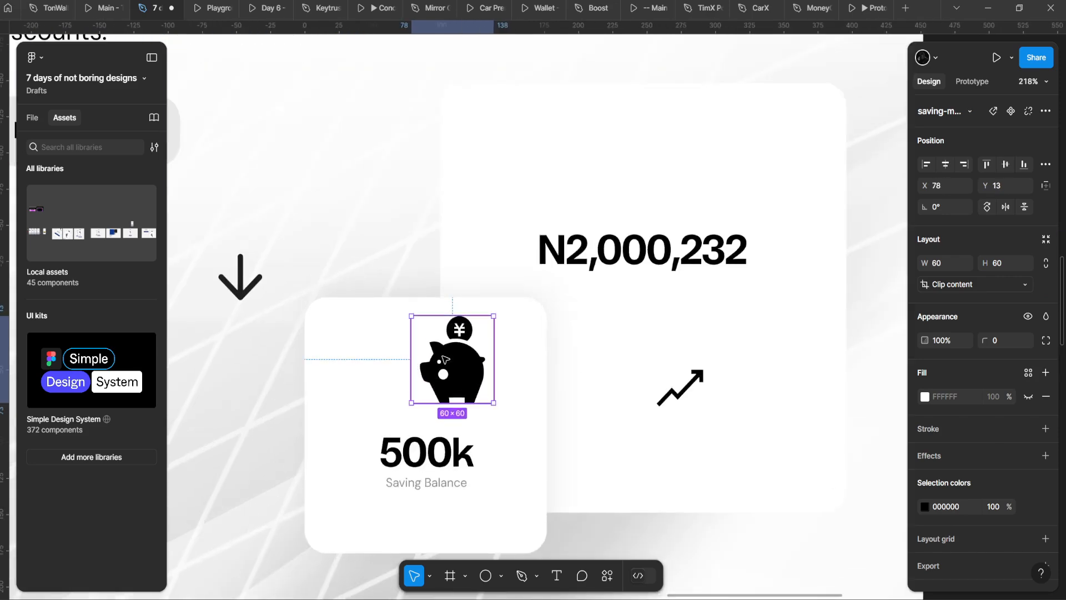
{"action": "key", "text": "k"}
{"action": "left_click_drag", "start_coordinate": [459, 318], "coordinate": [438, 386]}
{"action": "scroll", "coordinate": [438, 386], "scroll_direction": "down", "scroll_amount": 3}
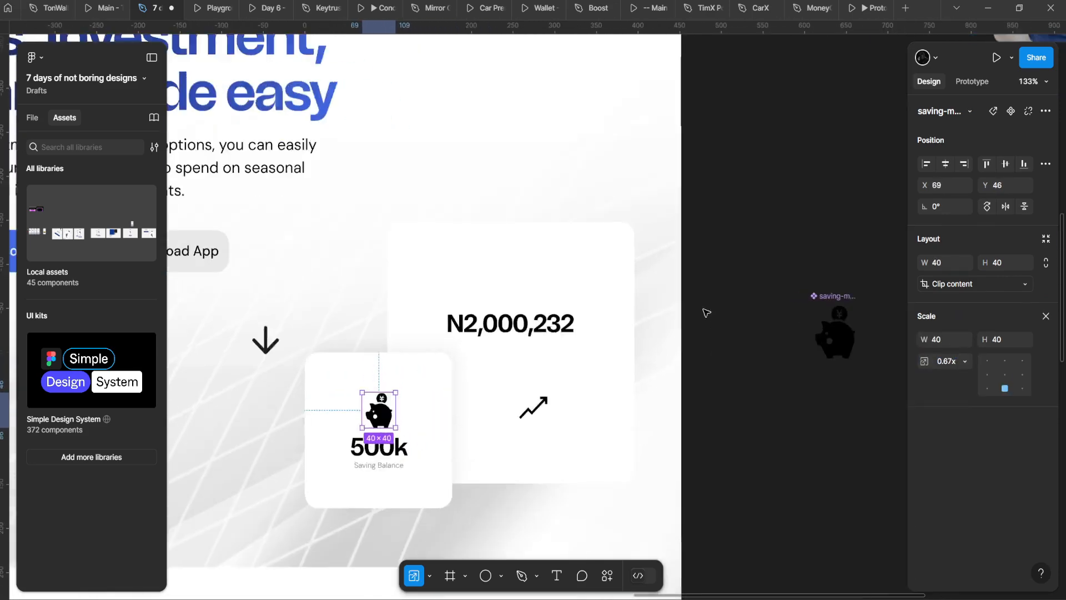
{"action": "scroll", "coordinate": [797, 319], "scroll_direction": "up", "scroll_amount": 6}
{"action": "left_click_drag", "start_coordinate": [816, 329], "coordinate": [397, 341]}
{"action": "key", "text": "v"}
{"action": "scroll", "coordinate": [411, 333], "scroll_direction": "up", "scroll_amount": 4}
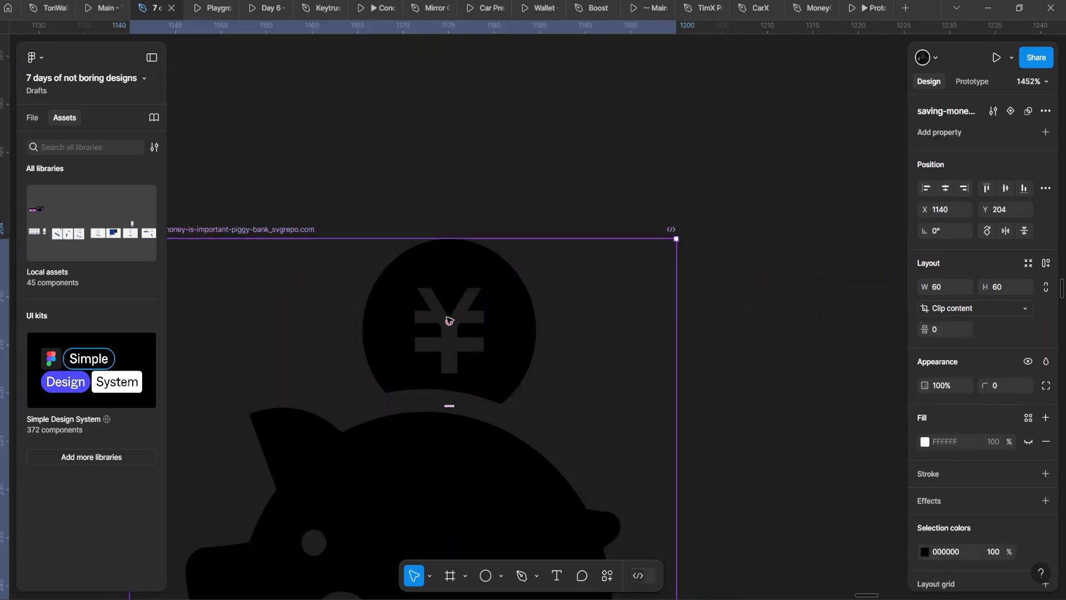
Step: Enter point editing on the piggy's coin vector, undoing an accidental move
{"action": "double_click", "coordinate": [446, 317]}
{"action": "double_click", "coordinate": [444, 317]}
{"action": "scroll", "coordinate": [443, 313], "scroll_direction": "up", "scroll_amount": 3}
{"action": "mouse_move", "coordinate": [382, 263]}
{"action": "left_mouse_down"}
{"action": "mouse_move", "coordinate": [448, 378]}
{"action": "mouse_move", "coordinate": [516, 383]}
{"action": "left_mouse_up"}
{"action": "key", "text": "ctrl+z"}
{"action": "left_click", "coordinate": [586, 227]}
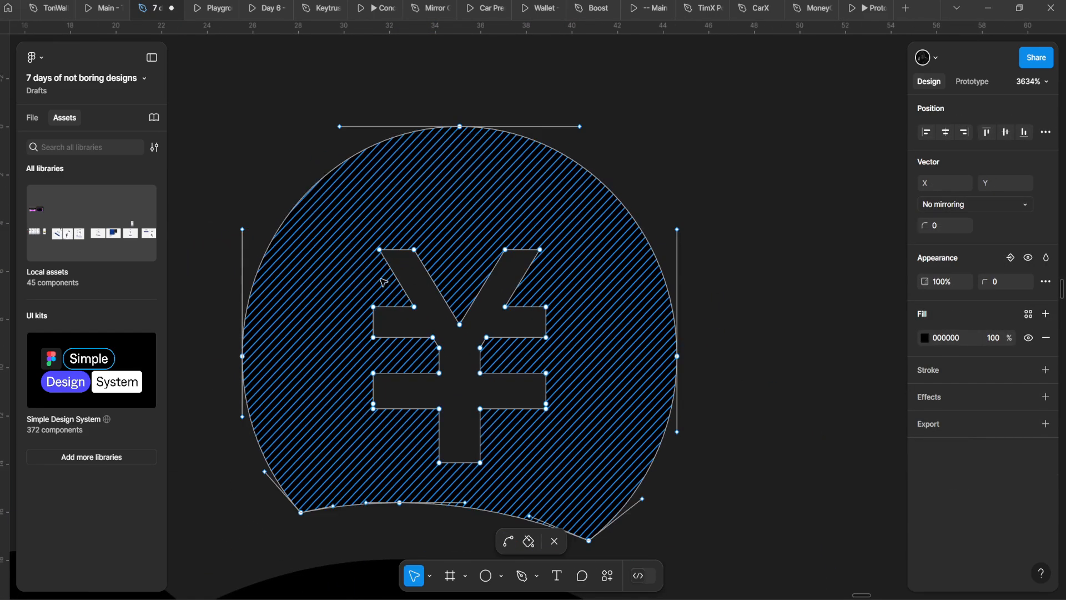
Step: Delete the yen symbol's upper arm points from the coin
{"action": "left_click", "coordinate": [379, 250]}
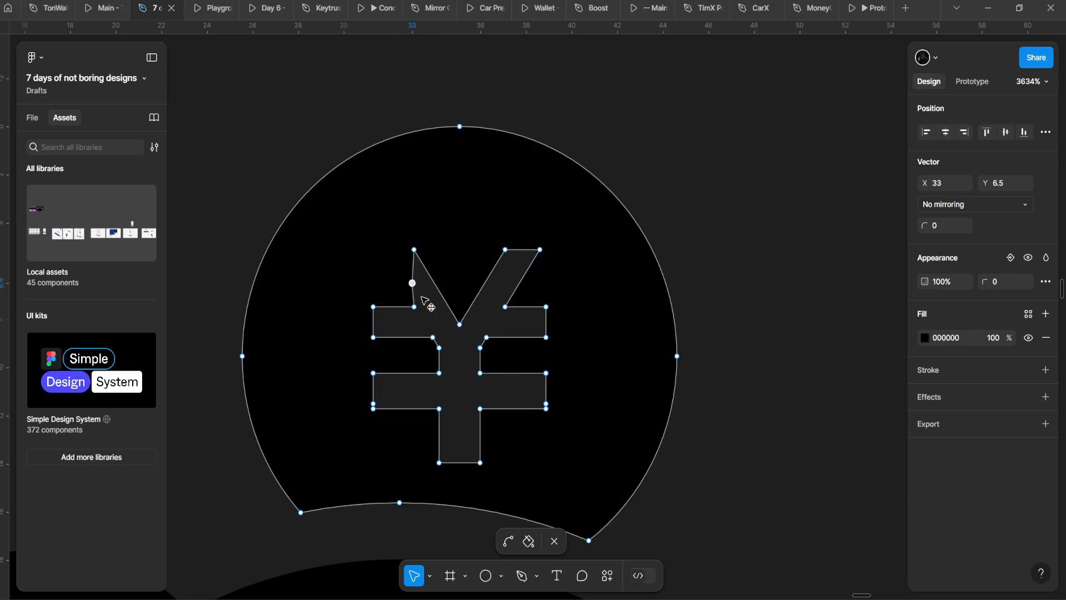
{"action": "key", "text": "Delete"}
{"action": "left_click", "coordinate": [415, 250]}
{"action": "key", "text": "Delete"}
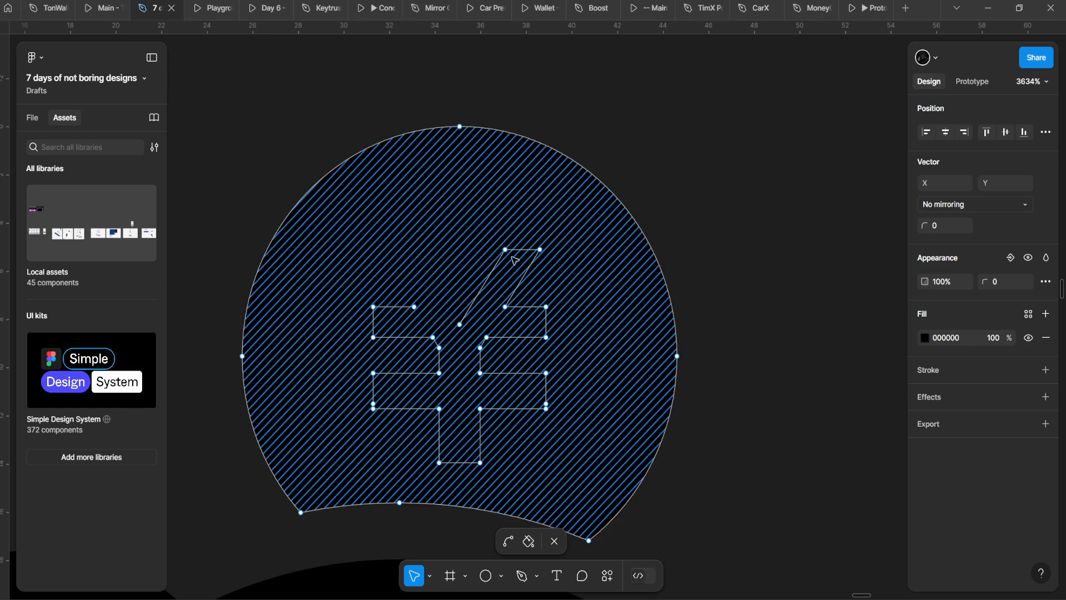
{"action": "left_click", "coordinate": [504, 250]}
{"action": "key", "text": "Delete"}
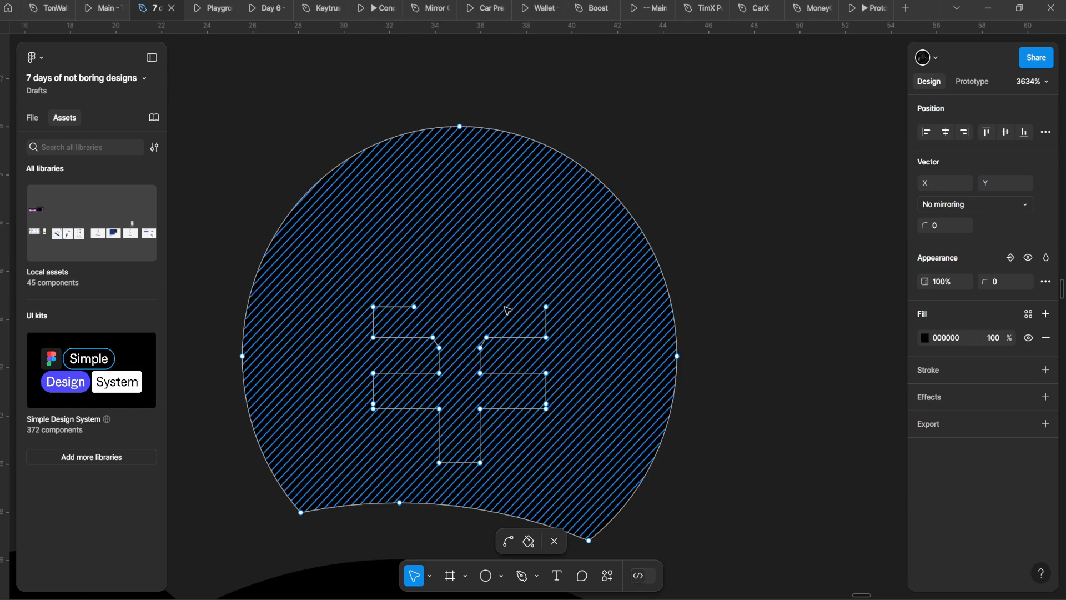
{"action": "left_click", "coordinate": [545, 307]}
{"action": "key", "text": "Delete"}
{"action": "left_click", "coordinate": [546, 338]}
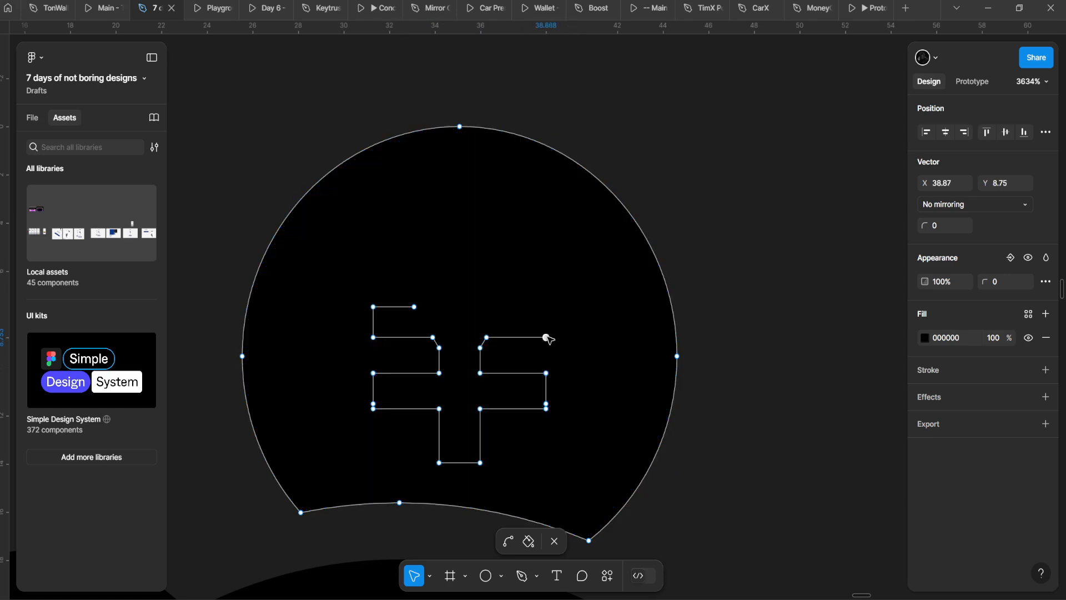
{"action": "key", "text": "Delete"}
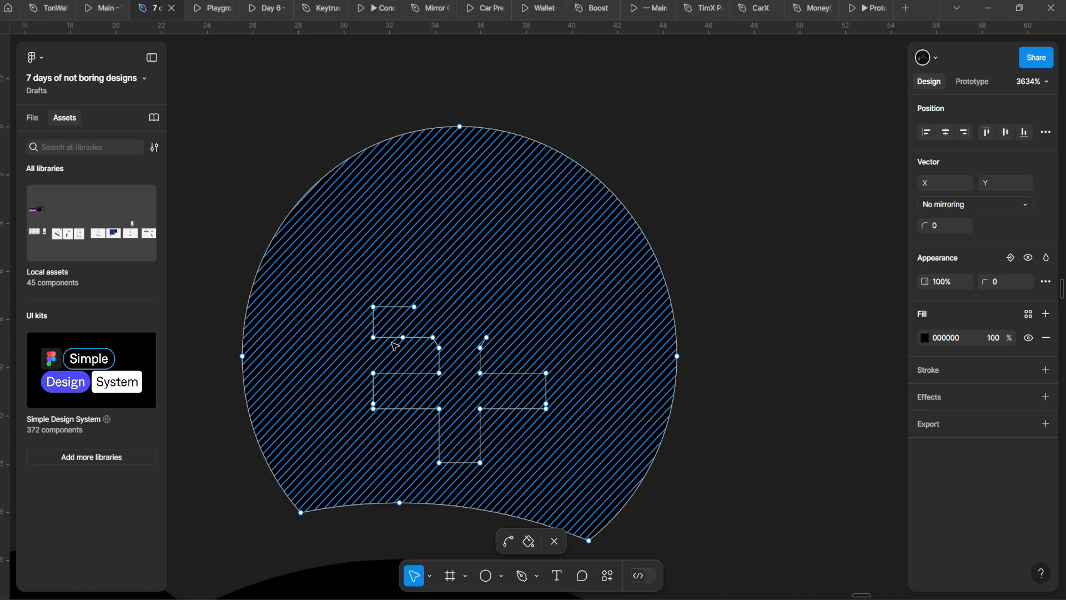
Step: Exit point editing and re-enter the coin vector for further edits
{"action": "scroll", "coordinate": [398, 342], "scroll_direction": "down", "scroll_amount": 3}
{"action": "scroll", "coordinate": [429, 362], "scroll_direction": "up", "scroll_amount": 3}
{"action": "key", "text": "Escape"}
{"action": "key", "text": "Escape"}
{"action": "left_click", "coordinate": [456, 268]}
{"action": "double_click", "coordinate": [455, 267]}
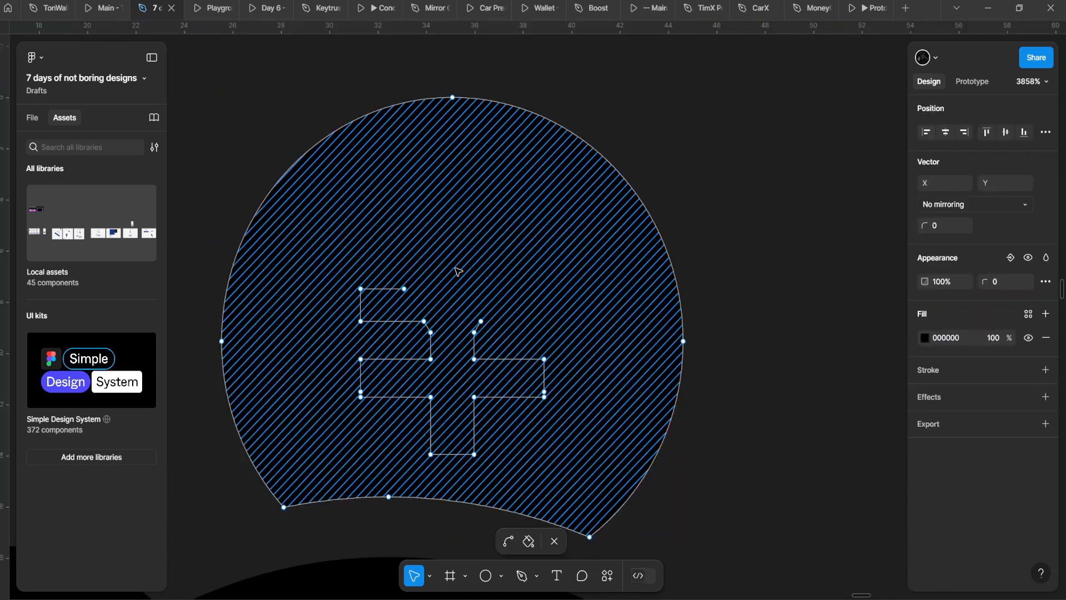
{"action": "scroll", "coordinate": [456, 270], "scroll_direction": "down", "scroll_amount": 15}
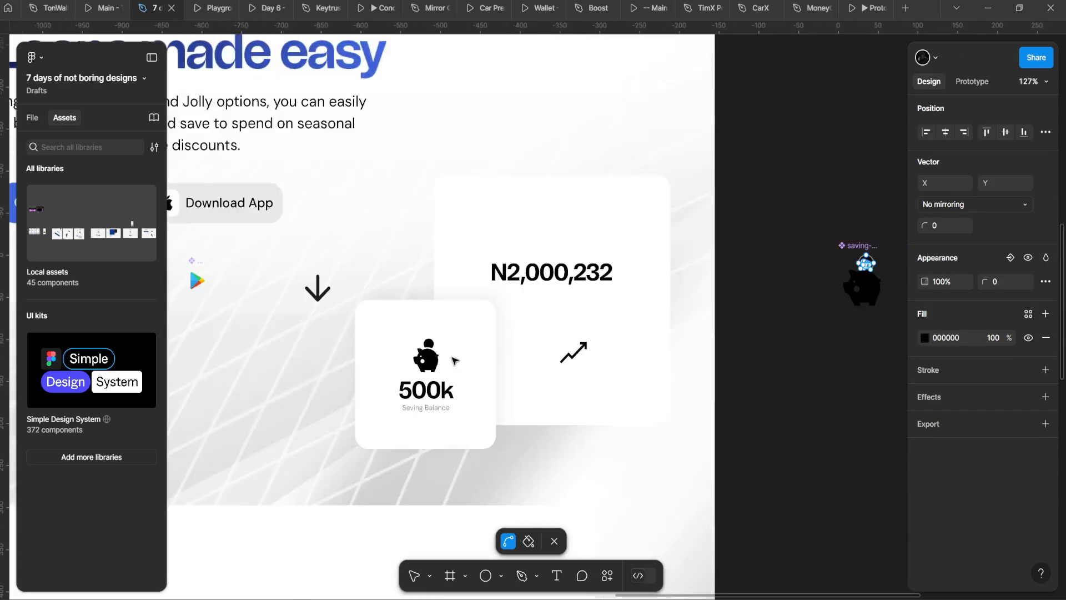
Step: Recolour the piggy-bank icon dark grey 5D5D5D
{"action": "scroll", "coordinate": [451, 357], "scroll_direction": "up", "scroll_amount": 5}
{"action": "double_click", "coordinate": [403, 340]}
{"action": "scroll", "coordinate": [403, 340], "scroll_direction": "down", "scroll_amount": 2}
{"action": "left_click", "coordinate": [925, 506]}
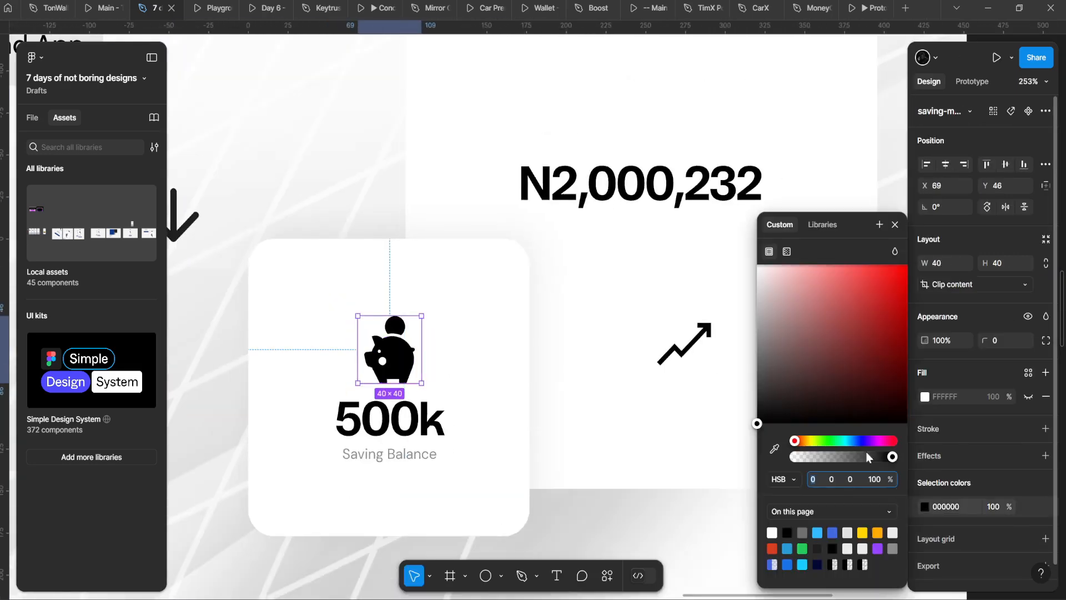
{"action": "left_click_drag", "start_coordinate": [760, 419], "coordinate": [704, 375]}
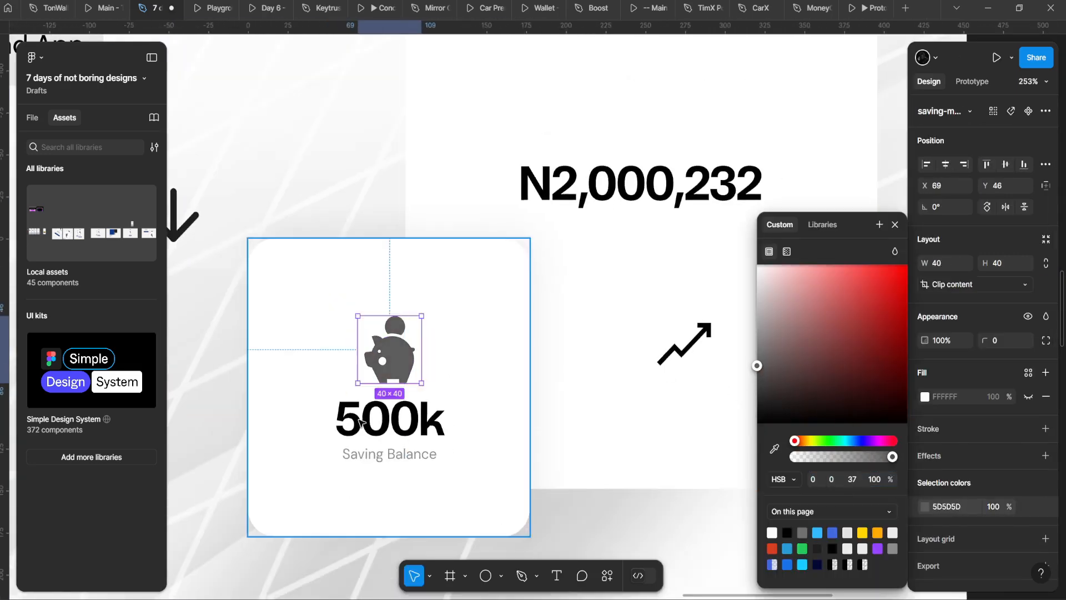
{"action": "left_click", "coordinate": [320, 419]}
Step: Nudge the piggy icon and text frame up 10 units
{"action": "double_click", "coordinate": [383, 414]}
{"action": "left_click", "coordinate": [412, 365], "text": "shift"}
{"action": "key", "text": "shift+Up"}
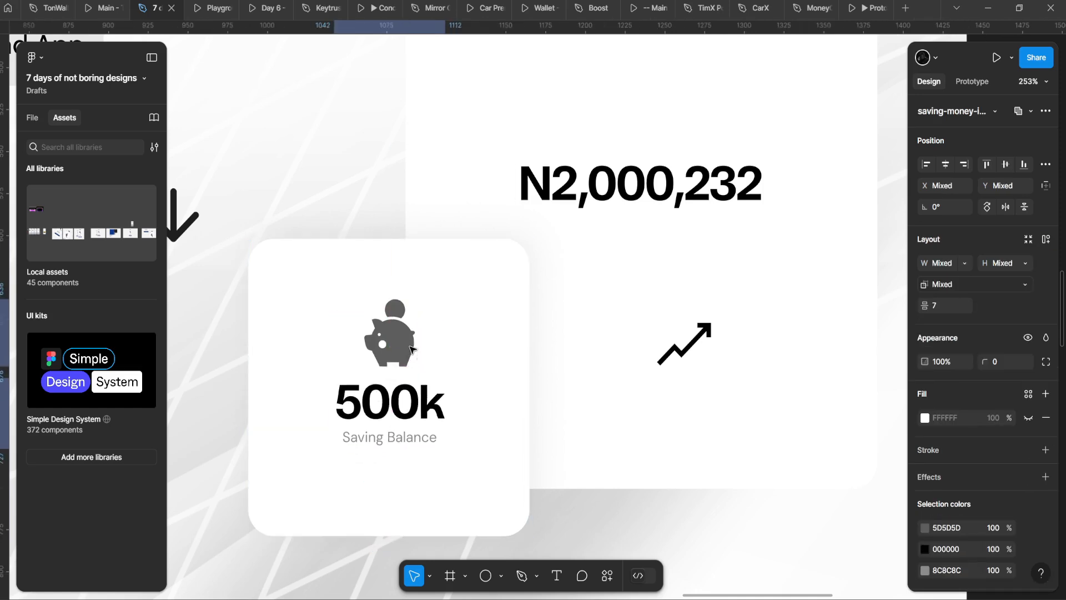
{"action": "scroll", "coordinate": [415, 346], "scroll_direction": "down", "scroll_amount": 5}
{"action": "left_click", "coordinate": [494, 344]}
{"action": "scroll", "coordinate": [494, 345], "scroll_direction": "up", "scroll_amount": 3}
{"action": "double_click", "coordinate": [480, 251]}
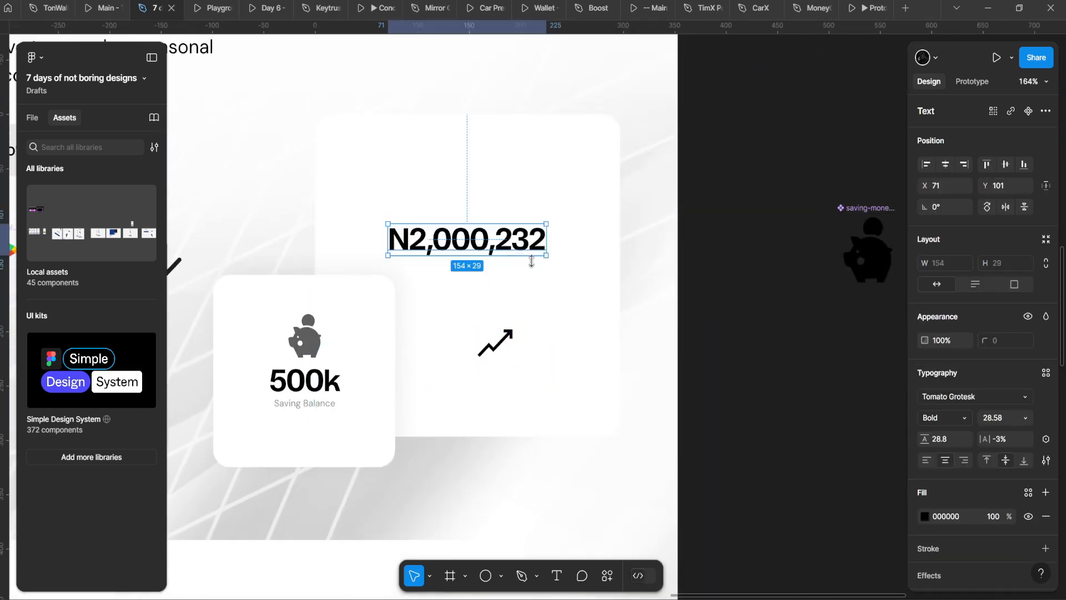
Step: Move Saving Balance above the 500k figure
{"action": "left_click", "coordinate": [304, 403]}
{"action": "scroll", "coordinate": [303, 402], "scroll_direction": "up", "scroll_amount": 3}
{"action": "double_click", "coordinate": [303, 401]}
{"action": "key", "text": "Escape"}
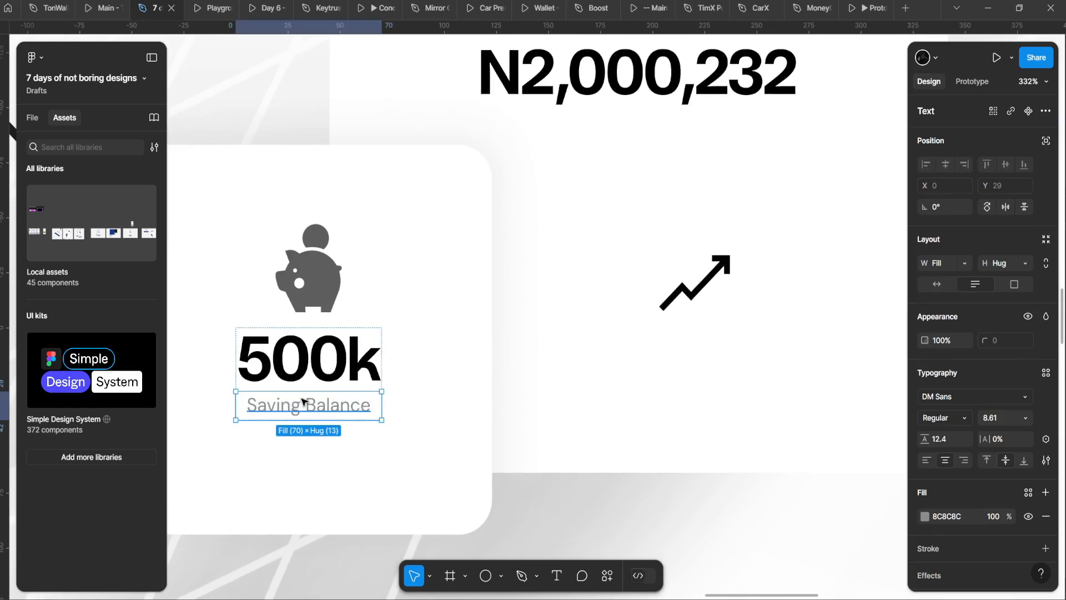
{"action": "key", "text": "Up"}
Step: Wrap the piggy icon with the Saving Balance/500k text in auto layout
{"action": "left_click", "coordinate": [434, 304]}
{"action": "scroll", "coordinate": [435, 304], "scroll_direction": "down", "scroll_amount": 2}
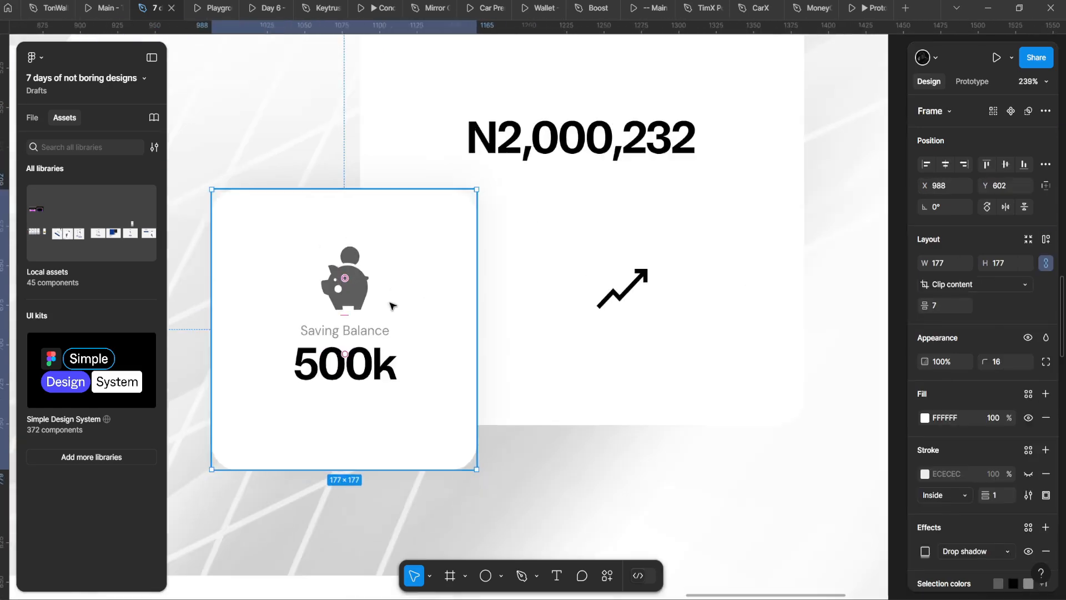
{"action": "double_click", "coordinate": [373, 298]}
{"action": "left_click", "coordinate": [395, 345]}
{"action": "left_click", "coordinate": [373, 308], "text": "shift"}
{"action": "key", "text": "shift+a"}
{"action": "scroll", "coordinate": [374, 309], "scroll_direction": "down", "scroll_amount": 2}
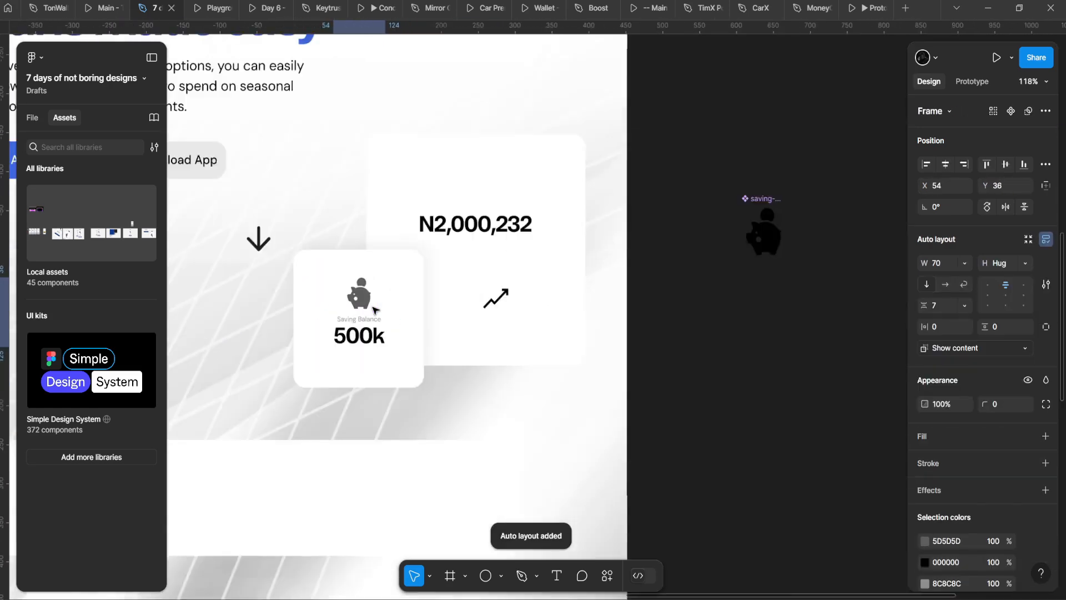
{"action": "scroll", "coordinate": [375, 310], "scroll_direction": "up", "scroll_amount": 1}
{"action": "left_click", "coordinate": [580, 291]}
{"action": "left_click", "coordinate": [580, 290]}
{"action": "scroll", "coordinate": [562, 305], "scroll_direction": "up", "scroll_amount": 4}
Step: Move the trend arrow up beneath the N2,000,232 amount on the stat card
{"action": "scroll", "coordinate": [561, 305], "scroll_direction": "left", "scroll_amount": 1}
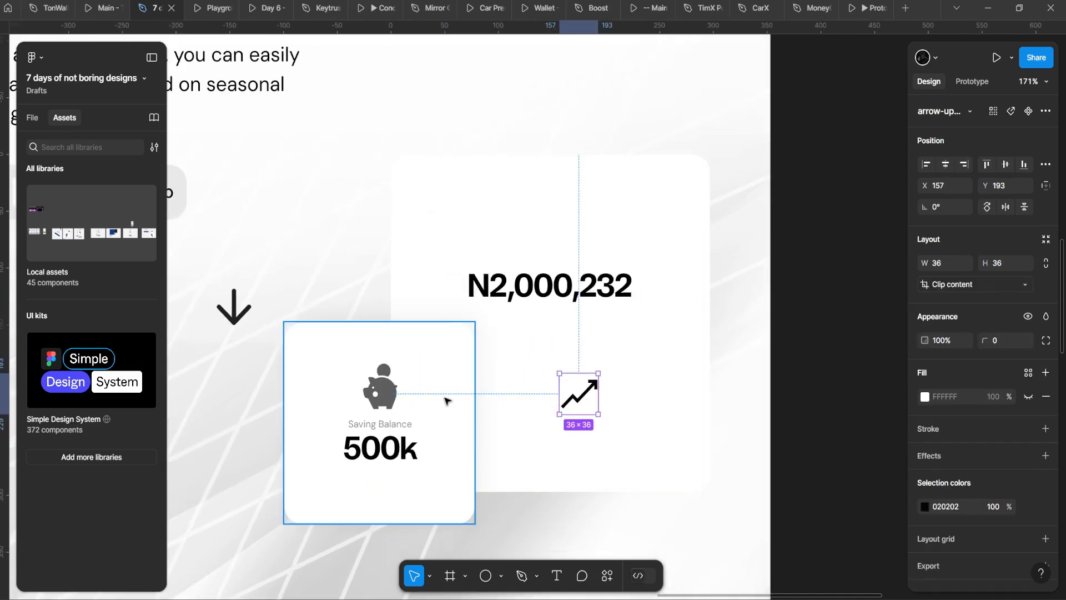
{"action": "left_click", "coordinate": [414, 383]}
{"action": "left_click", "coordinate": [245, 321]}
{"action": "left_click_drag", "start_coordinate": [234, 314], "coordinate": [567, 242]}
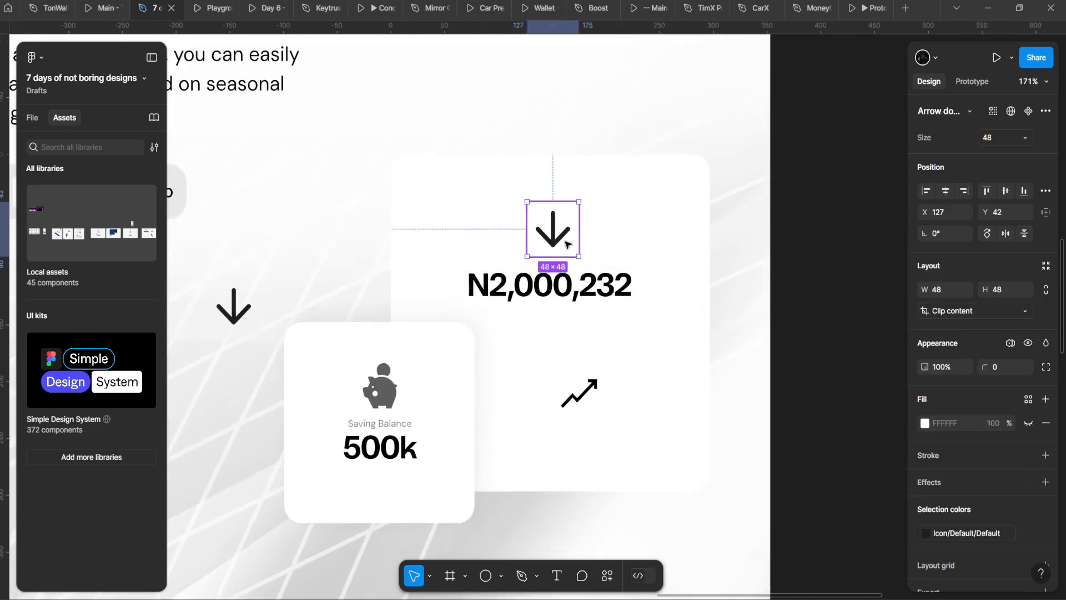
{"action": "key", "text": "ctrl+z"}
{"action": "double_click", "coordinate": [593, 396]}
{"action": "left_click_drag", "start_coordinate": [593, 391], "coordinate": [618, 347]}
Step: Duplicate the N2,000,232 text below itself and change the copy to 220%
{"action": "left_click_drag", "start_coordinate": [562, 287], "coordinate": [516, 412]}
{"action": "double_click", "coordinate": [555, 411]}
{"action": "type", "text": "200%"}
{"action": "scroll", "coordinate": [557, 412], "scroll_direction": "up", "scroll_amount": 3}
{"action": "double_click", "coordinate": [557, 412]}
{"action": "type", "text": "2"}
{"action": "key", "text": "Escape"}
Step: Place 220% beside the trend arrow and scale both down together
{"action": "left_click_drag", "start_coordinate": [583, 417], "coordinate": [573, 318]}
{"action": "left_click", "coordinate": [638, 315]}
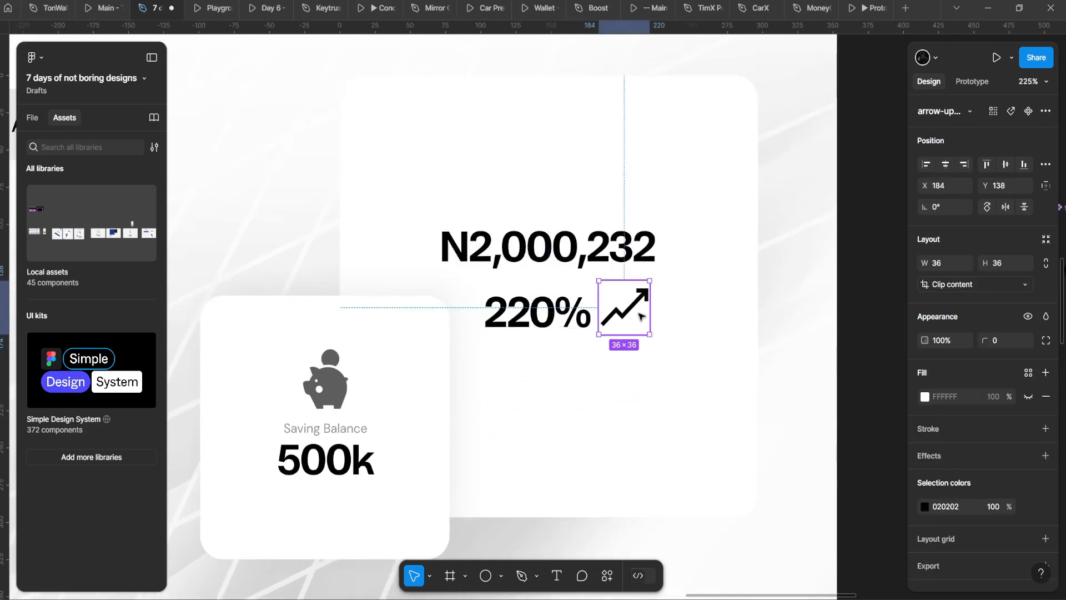
{"action": "left_click", "coordinate": [536, 311], "text": "shift"}
{"action": "key", "text": "k"}
{"action": "mouse_move", "coordinate": [650, 317]}
{"action": "left_mouse_down"}
{"action": "mouse_move", "coordinate": [626, 305]}
{"action": "mouse_move", "coordinate": [644, 324]}
{"action": "left_mouse_up"}
Step: Wrap 220% and the arrow in a centre-aligned auto-layout row
{"action": "scroll", "coordinate": [625, 305], "scroll_direction": "up", "scroll_amount": 3}
{"action": "key", "text": "shift+a"}
{"action": "scroll", "coordinate": [614, 323], "scroll_direction": "up", "scroll_amount": 2}
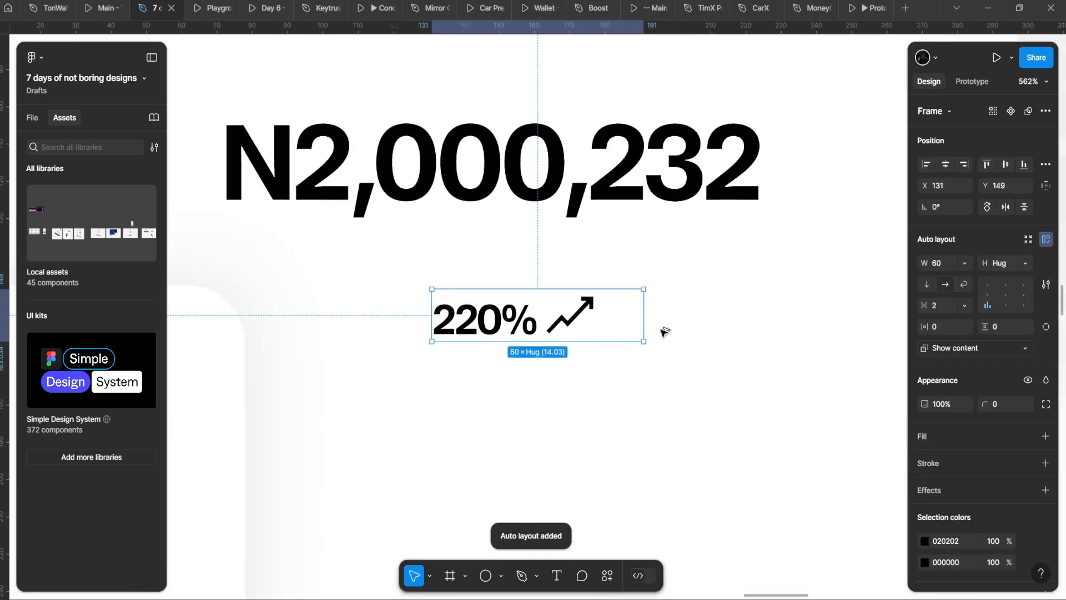
{"action": "left_click", "coordinate": [1006, 295]}
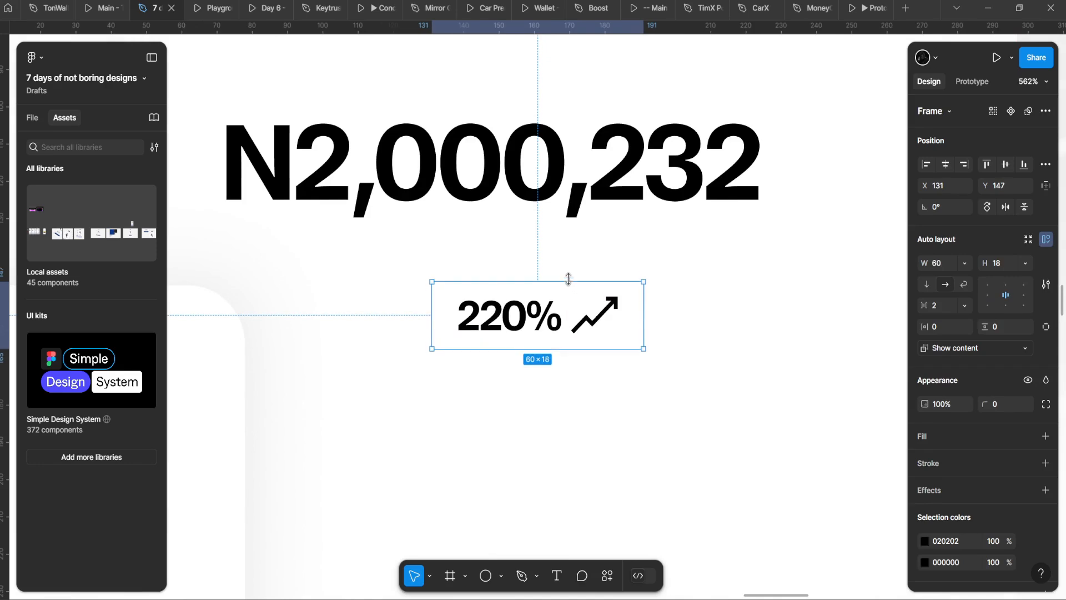
{"action": "scroll", "coordinate": [478, 422], "scroll_direction": "down", "scroll_amount": 8}
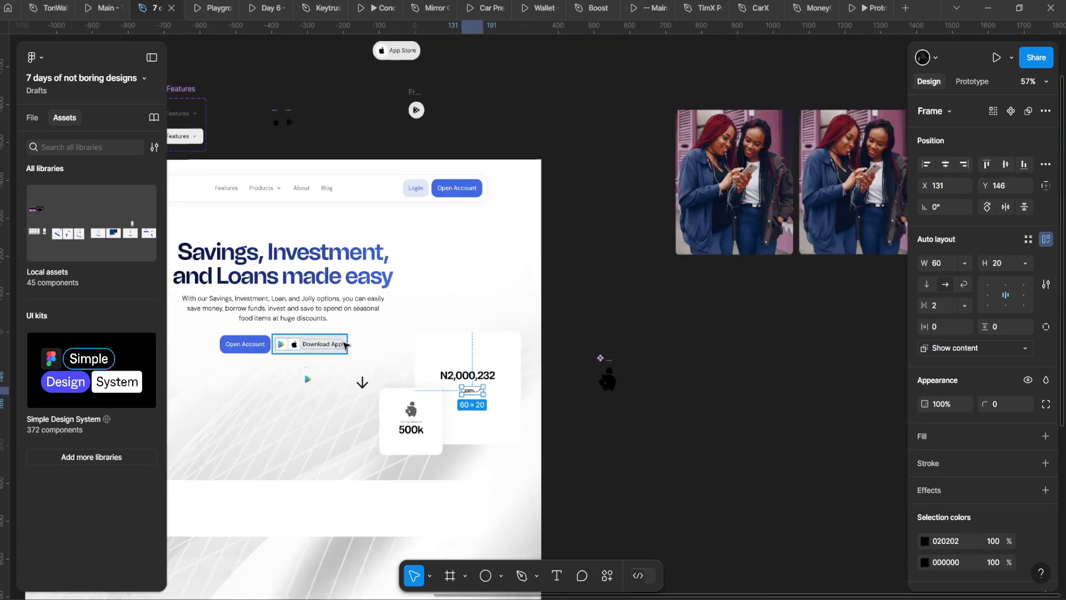
{"action": "scroll", "coordinate": [433, 222], "scroll_direction": "up", "scroll_amount": 5}
{"action": "scroll", "coordinate": [566, 142], "scroll_direction": "down", "scroll_amount": 5}
{"action": "scroll", "coordinate": [583, 327], "scroll_direction": "up", "scroll_amount": 3}
{"action": "scroll", "coordinate": [499, 143], "scroll_direction": "up", "scroll_amount": 5}
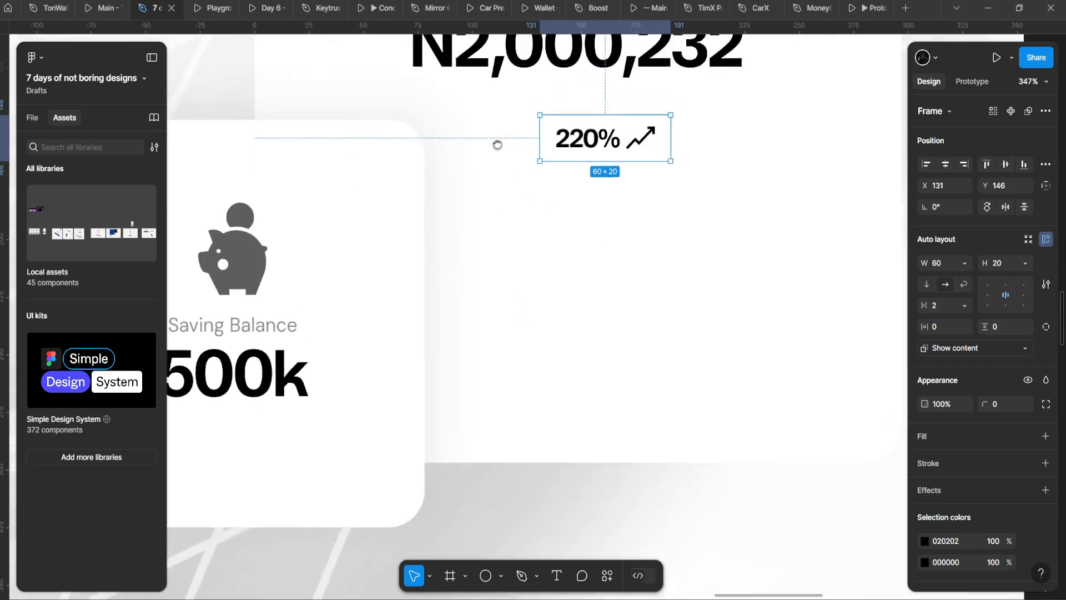
Step: Fill the 220% group with the light-green Background/Positive colour style
{"action": "left_click", "coordinate": [1046, 436]}
{"action": "left_click", "coordinate": [1028, 436]}
{"action": "scroll", "coordinate": [833, 466], "scroll_direction": "down", "scroll_amount": 3}
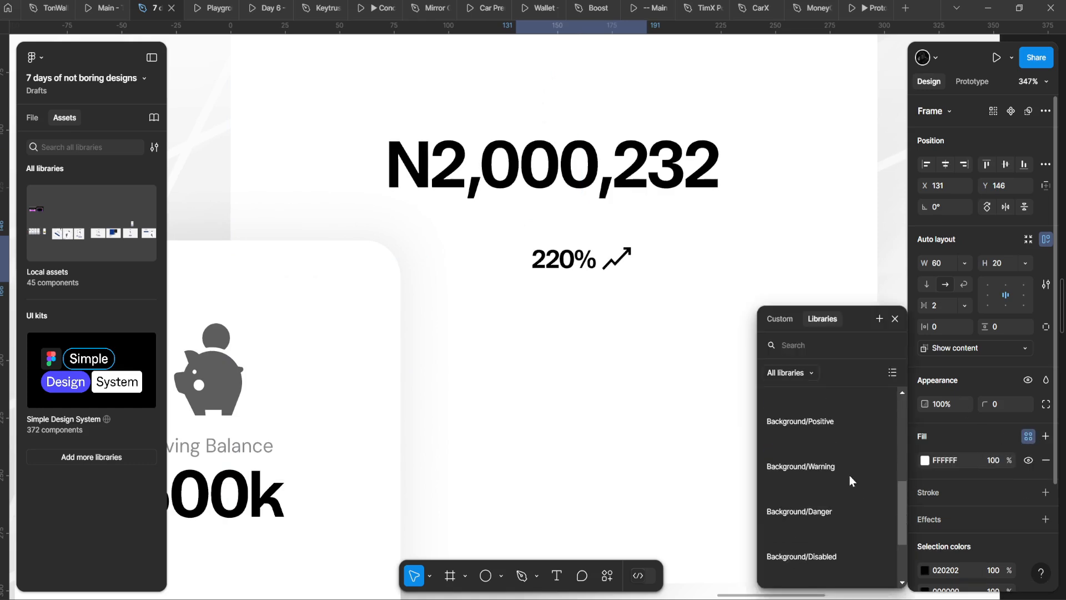
{"action": "scroll", "coordinate": [833, 466], "scroll_direction": "up", "scroll_amount": 3}
{"action": "scroll", "coordinate": [802, 533], "scroll_direction": "down", "scroll_amount": 5}
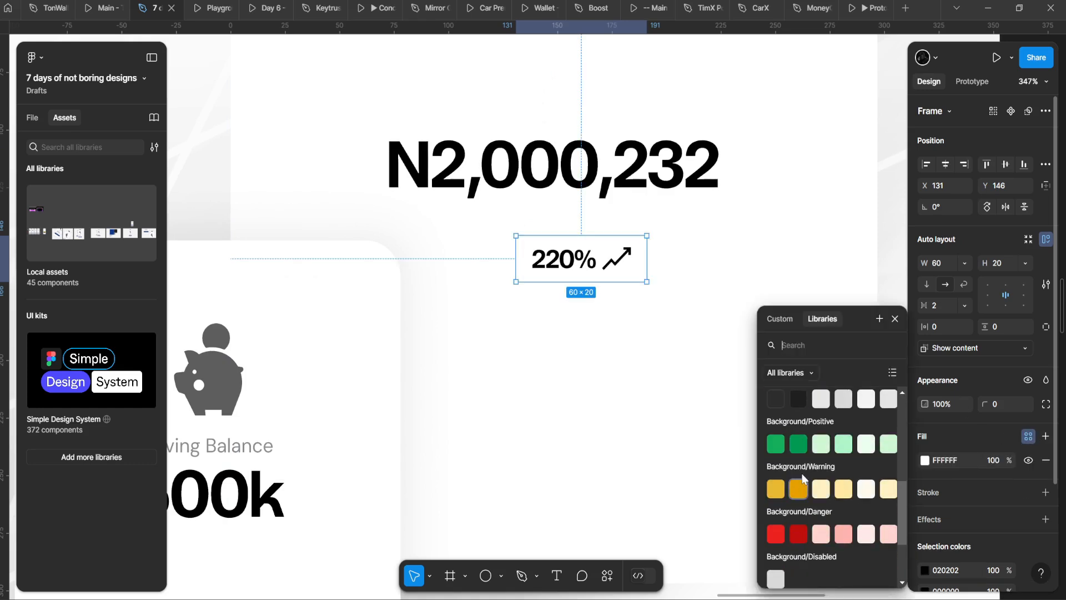
{"action": "left_click", "coordinate": [819, 447]}
{"action": "scroll", "coordinate": [611, 361], "scroll_direction": "up", "scroll_amount": 2}
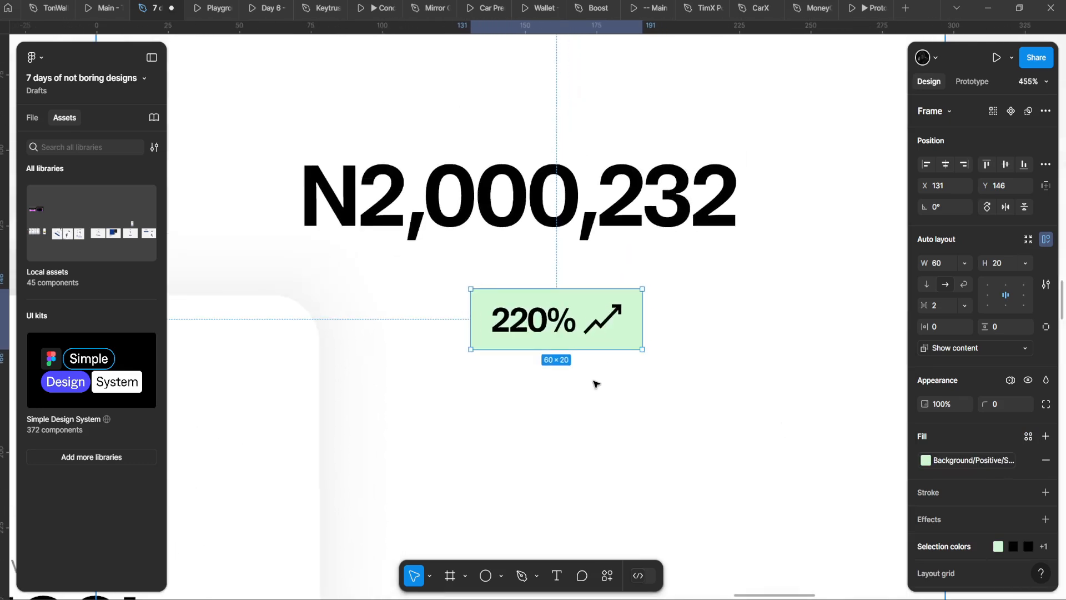
Step: Colour the trend arrow with the Icon/Positive/Tertiary style
{"action": "left_click", "coordinate": [1014, 547]}
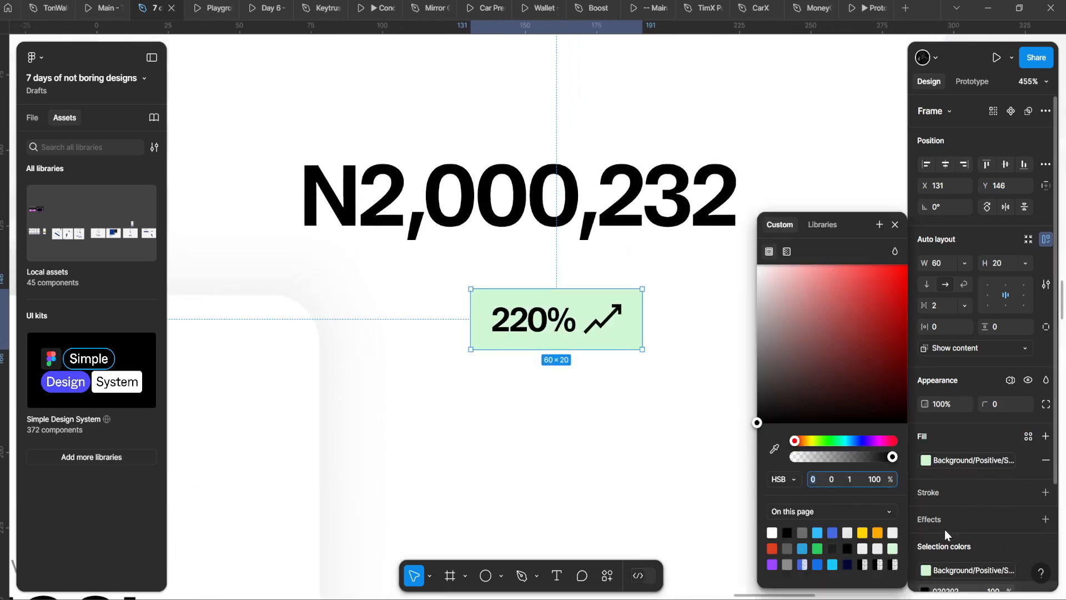
{"action": "left_click", "coordinate": [818, 549]}
{"action": "scroll", "coordinate": [961, 529], "scroll_direction": "down", "scroll_amount": 3}
{"action": "left_click", "coordinate": [1028, 463]}
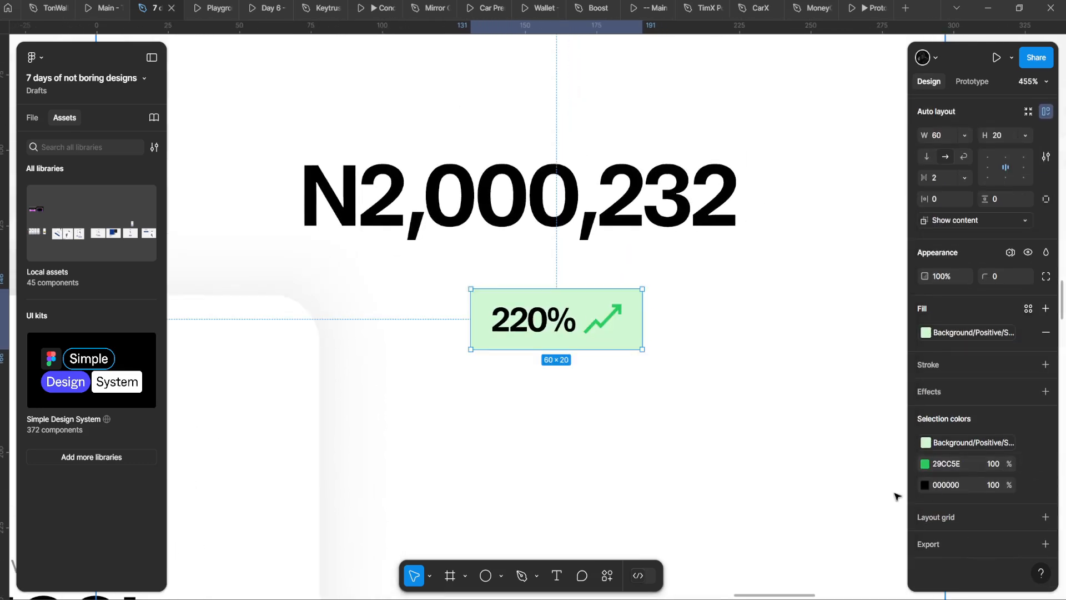
{"action": "scroll", "coordinate": [897, 493], "scroll_direction": "down", "scroll_amount": 1}
{"action": "left_click", "coordinate": [1029, 465]}
{"action": "scroll", "coordinate": [848, 486], "scroll_direction": "down", "scroll_amount": 6}
{"action": "scroll", "coordinate": [822, 487], "scroll_direction": "up", "scroll_amount": 2}
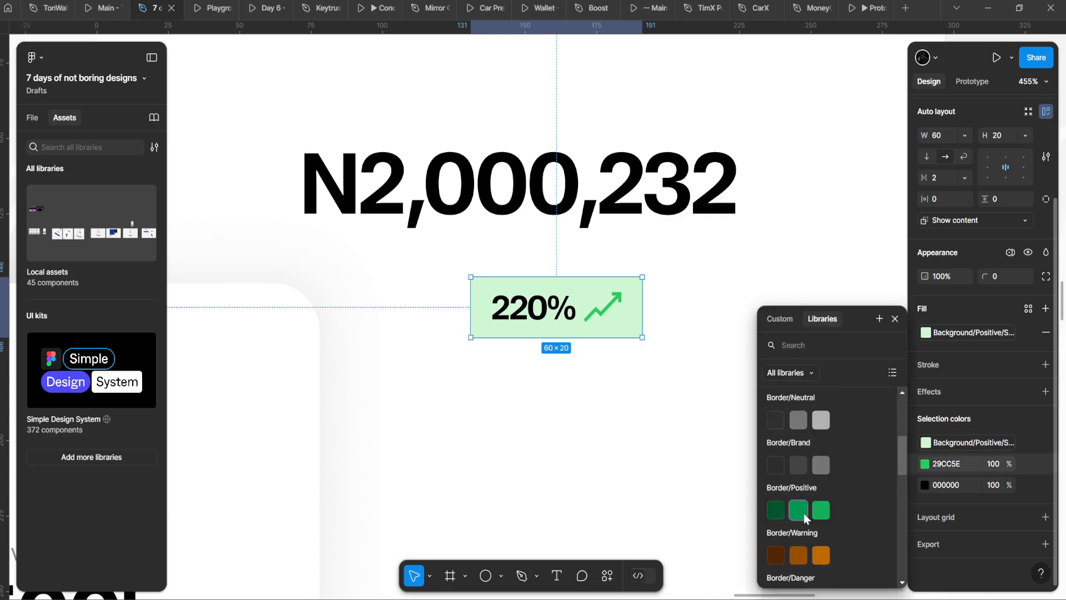
{"action": "scroll", "coordinate": [804, 513], "scroll_direction": "up", "scroll_amount": 2}
{"action": "scroll", "coordinate": [804, 511], "scroll_direction": "down", "scroll_amount": 2}
{"action": "scroll", "coordinate": [810, 507], "scroll_direction": "down", "scroll_amount": 5}
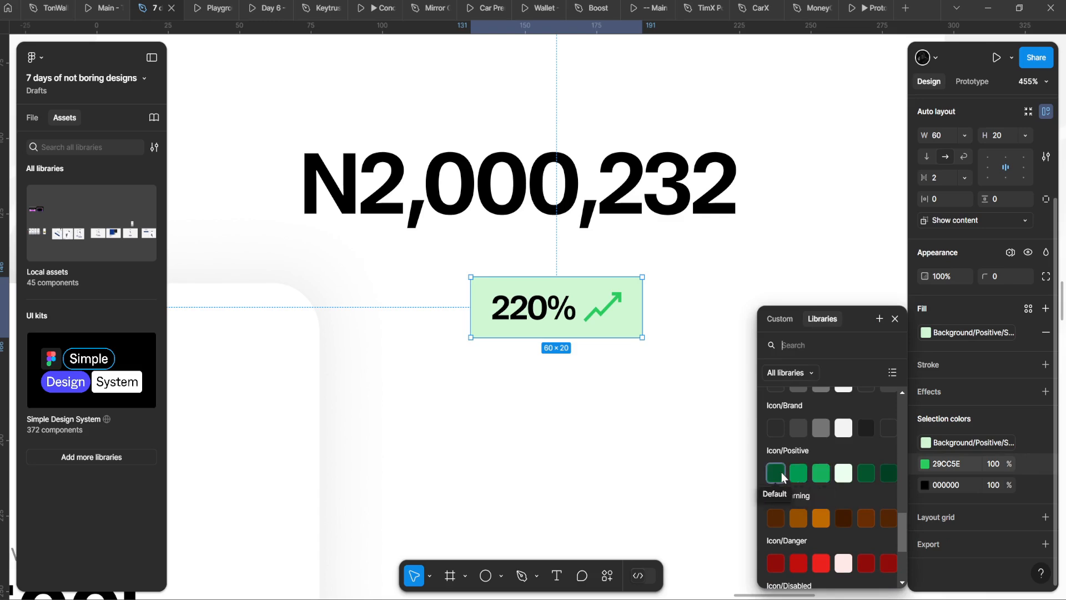
{"action": "left_click", "coordinate": [781, 472]}
{"action": "left_click", "coordinate": [792, 475]}
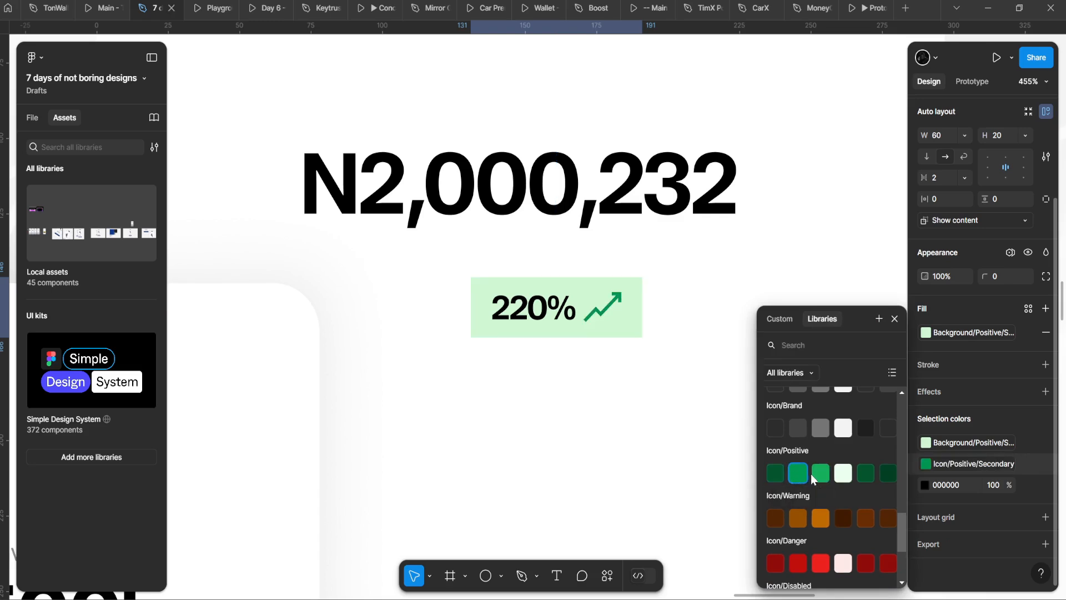
{"action": "left_click", "coordinate": [819, 479]}
Step: Set the 220% text colour to the Text/Positive/Tertiary green style
{"action": "double_click", "coordinate": [557, 313]}
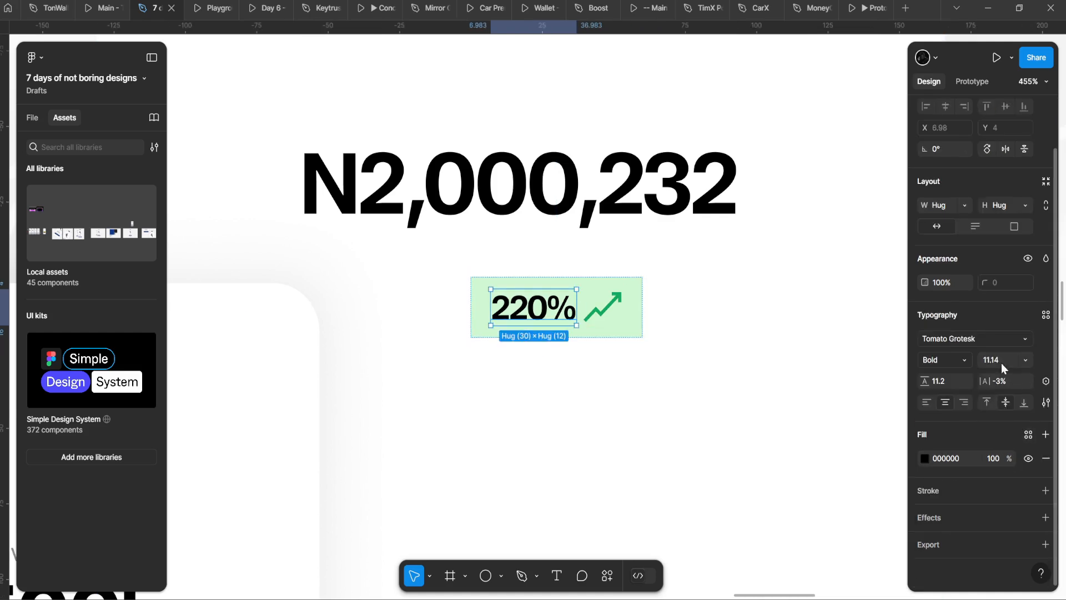
{"action": "left_click", "coordinate": [1029, 435]}
{"action": "scroll", "coordinate": [828, 500], "scroll_direction": "down", "scroll_amount": 5}
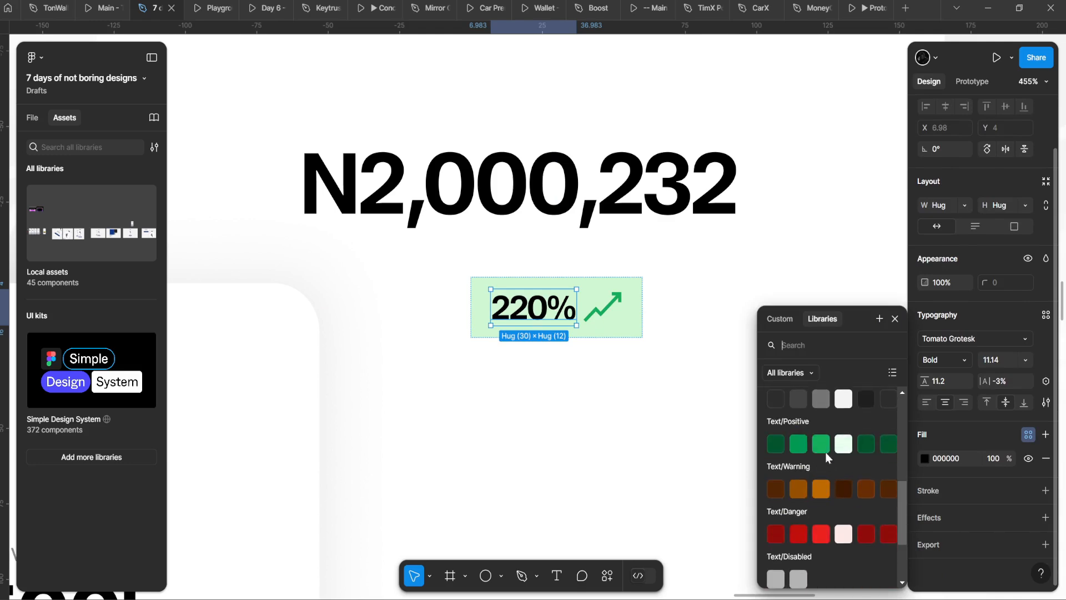
{"action": "left_click", "coordinate": [823, 448]}
Step: Resize the green badge evenly to 86 × 30
{"action": "double_click", "coordinate": [643, 312]}
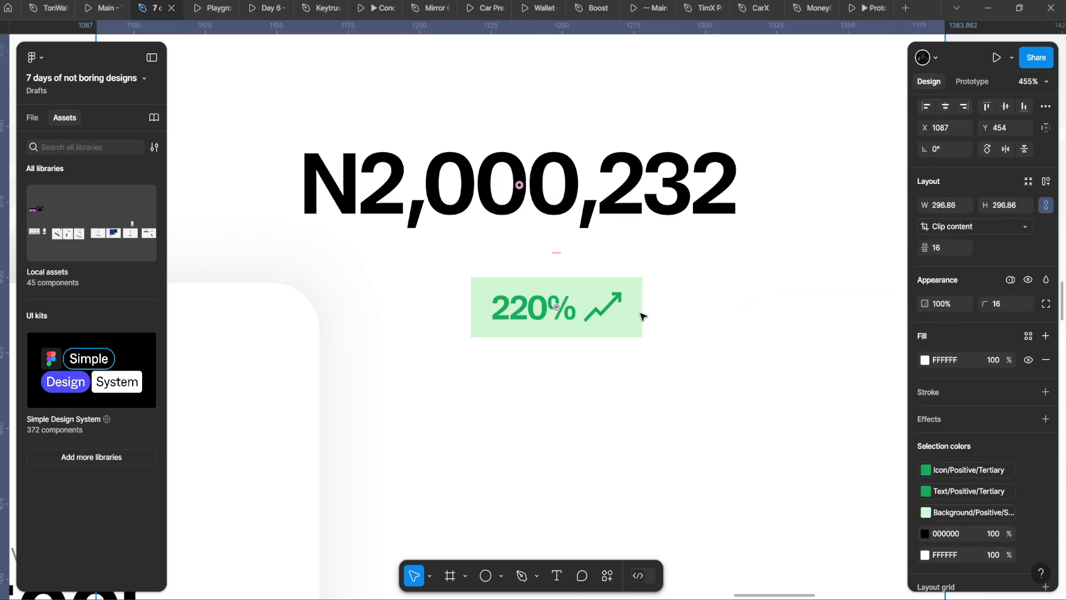
{"action": "left_click_drag", "start_coordinate": [644, 311], "coordinate": [680, 309]}
{"action": "key", "text": "ctrl+z"}
{"action": "mouse_move", "coordinate": [642, 305]}
{"action": "left_mouse_down"}
{"action": "mouse_move", "coordinate": [645, 341]}
{"action": "mouse_move", "coordinate": [642, 305]}
{"action": "left_mouse_up"}
{"action": "left_click_drag", "start_coordinate": [595, 337], "coordinate": [595, 352]}
Step: Change the 220% text font to DM Sans
{"action": "double_click", "coordinate": [552, 307]}
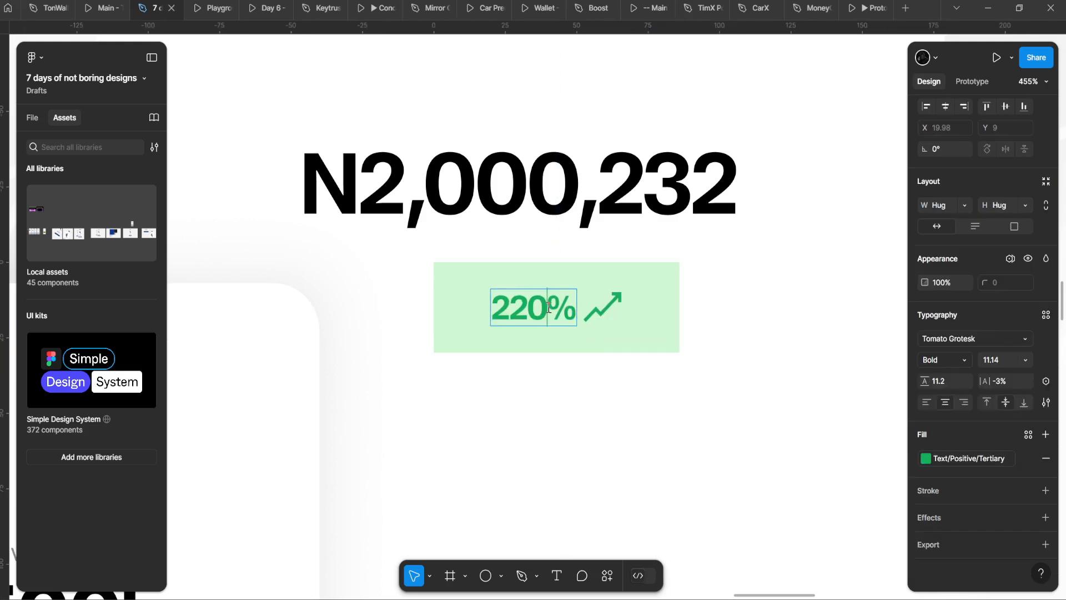
{"action": "left_click", "coordinate": [930, 338]}
{"action": "type", "text": "dm"}
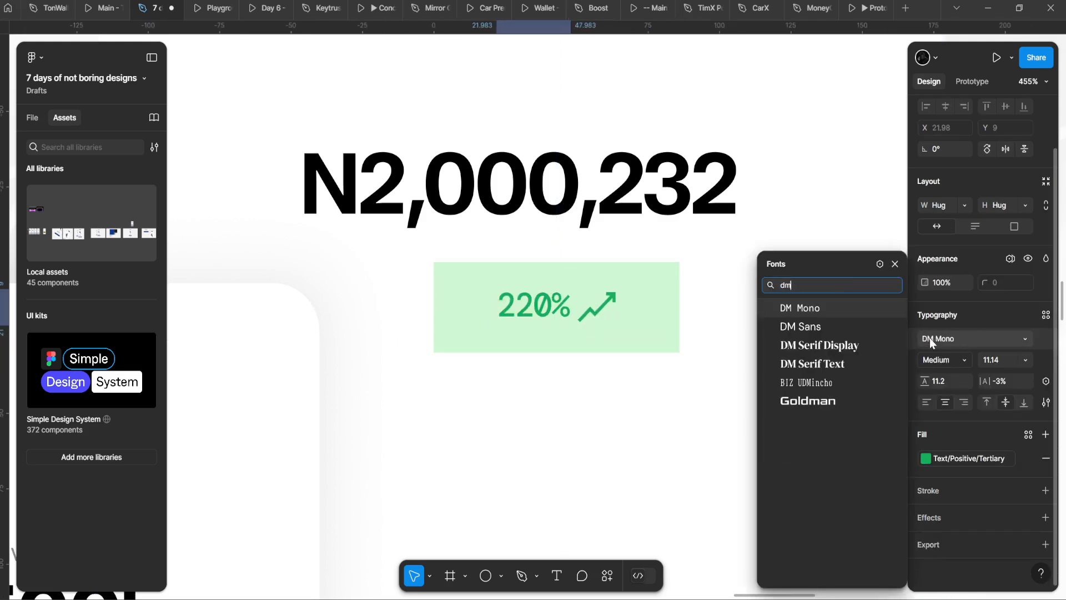
{"action": "left_click", "coordinate": [822, 327]}
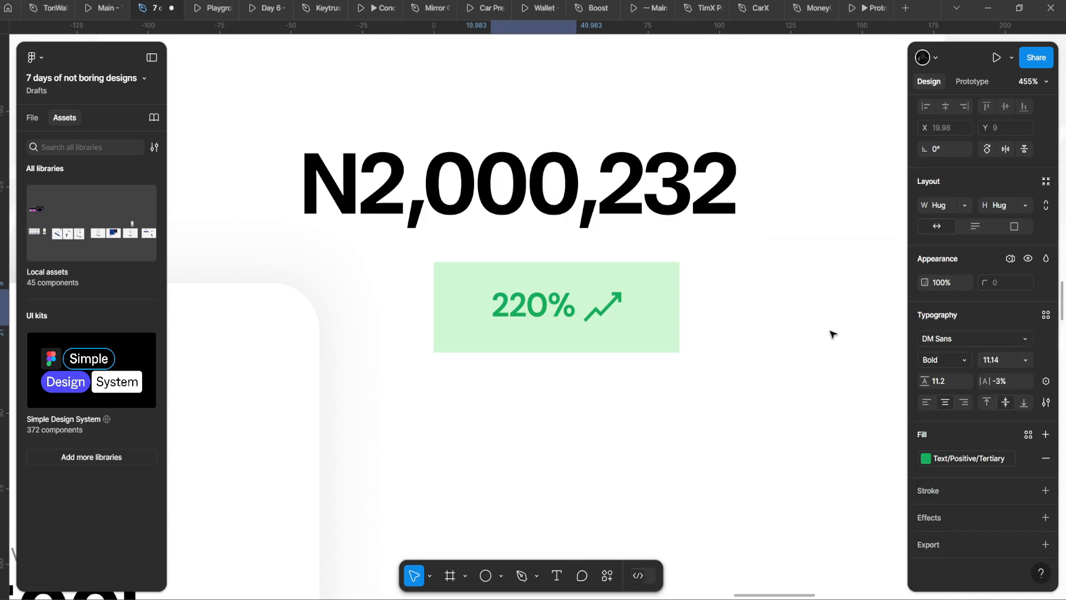
{"action": "left_click", "coordinate": [643, 307]}
{"action": "scroll", "coordinate": [483, 306], "scroll_direction": "down", "scroll_amount": 6}
{"action": "scroll", "coordinate": [405, 373], "scroll_direction": "up", "scroll_amount": 2}
Step: Round the 220% badge's corners into a pill with radius 67 and nudge it up-left
{"action": "double_click", "coordinate": [406, 361]}
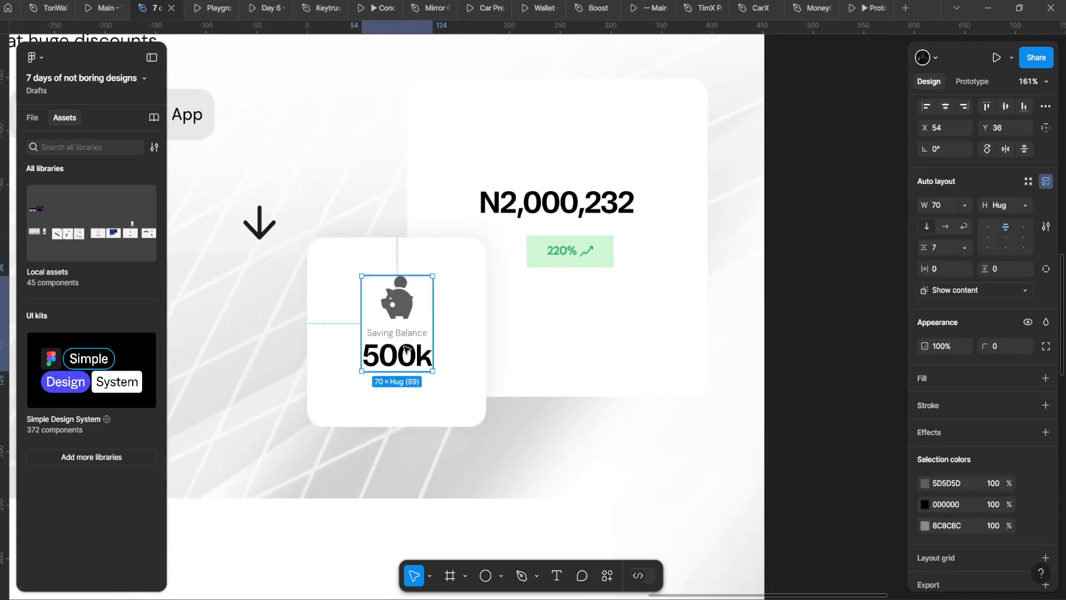
{"action": "double_click", "coordinate": [406, 358]}
{"action": "double_click", "coordinate": [406, 358]}
{"action": "scroll", "coordinate": [410, 351], "scroll_direction": "up", "scroll_amount": 2}
{"action": "key", "text": "Escape"}
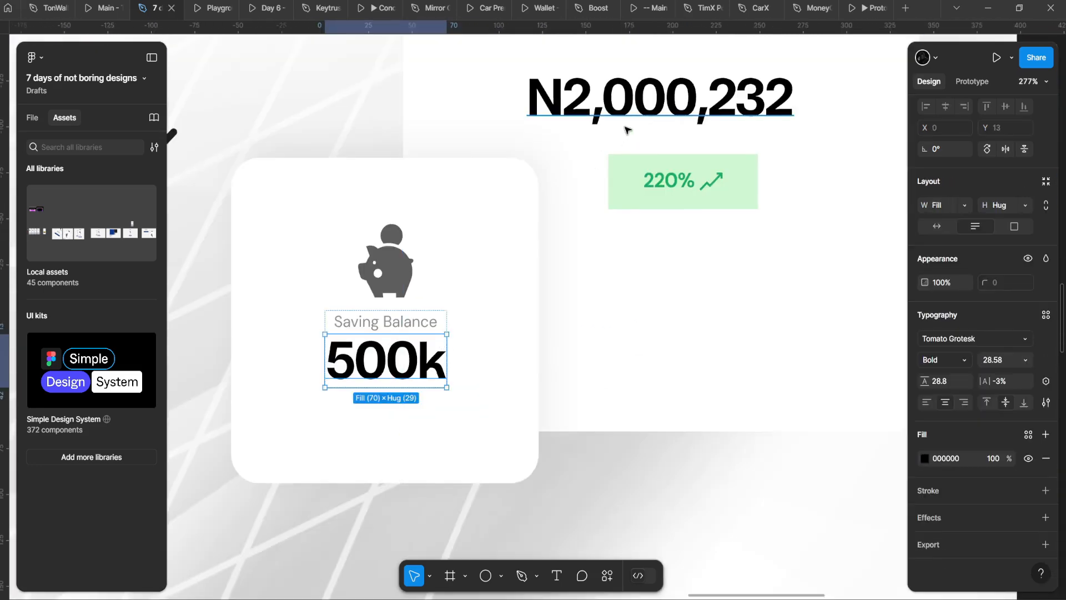
{"action": "left_click", "coordinate": [623, 119], "text": "shift"}
{"action": "scroll", "coordinate": [560, 236], "scroll_direction": "down", "scroll_amount": 4}
{"action": "scroll", "coordinate": [555, 283], "scroll_direction": "up", "scroll_amount": 2}
{"action": "left_click_drag", "start_coordinate": [553, 288], "coordinate": [540, 340]}
{"action": "scroll", "coordinate": [547, 347], "scroll_direction": "up", "scroll_amount": 2}
{"action": "left_click", "coordinate": [633, 264]}
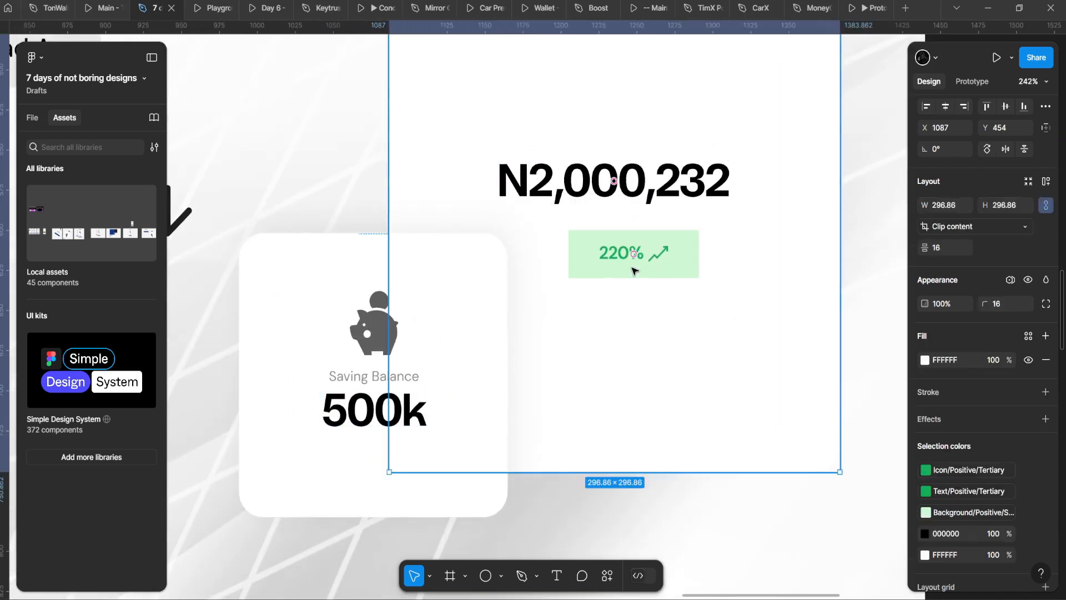
{"action": "left_click", "coordinate": [633, 264]}
{"action": "left_click_drag", "start_coordinate": [987, 343], "coordinate": [1024, 342]}
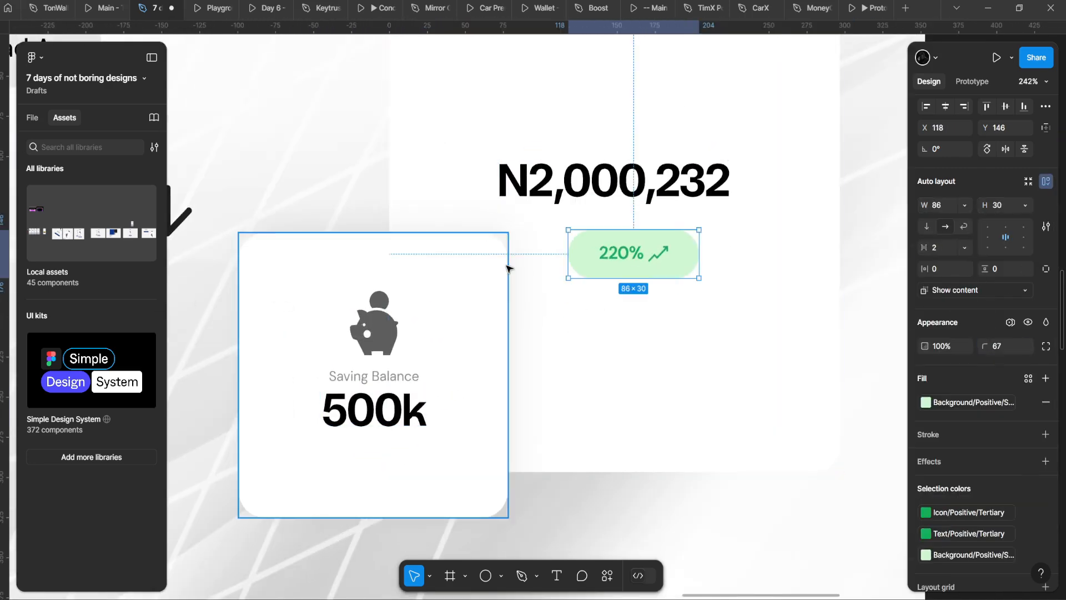
{"action": "left_click_drag", "start_coordinate": [654, 264], "coordinate": [640, 255]}
Step: Make the badge hug its contents with 8 horizontal and 4 vertical padding
{"action": "scroll", "coordinate": [642, 296], "scroll_direction": "up", "scroll_amount": 3}
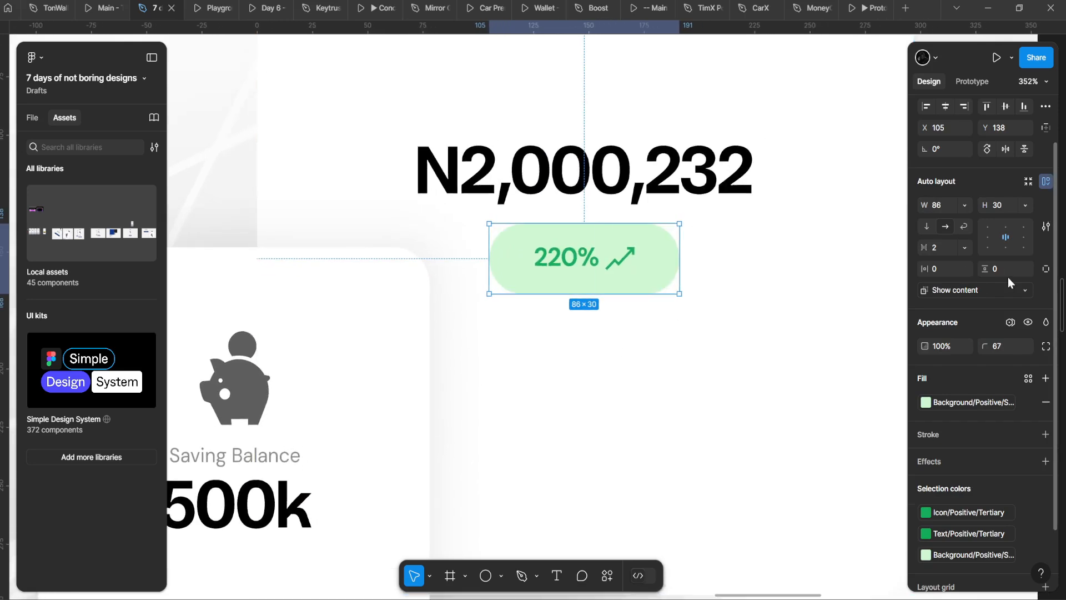
{"action": "left_click", "coordinate": [1026, 206]}
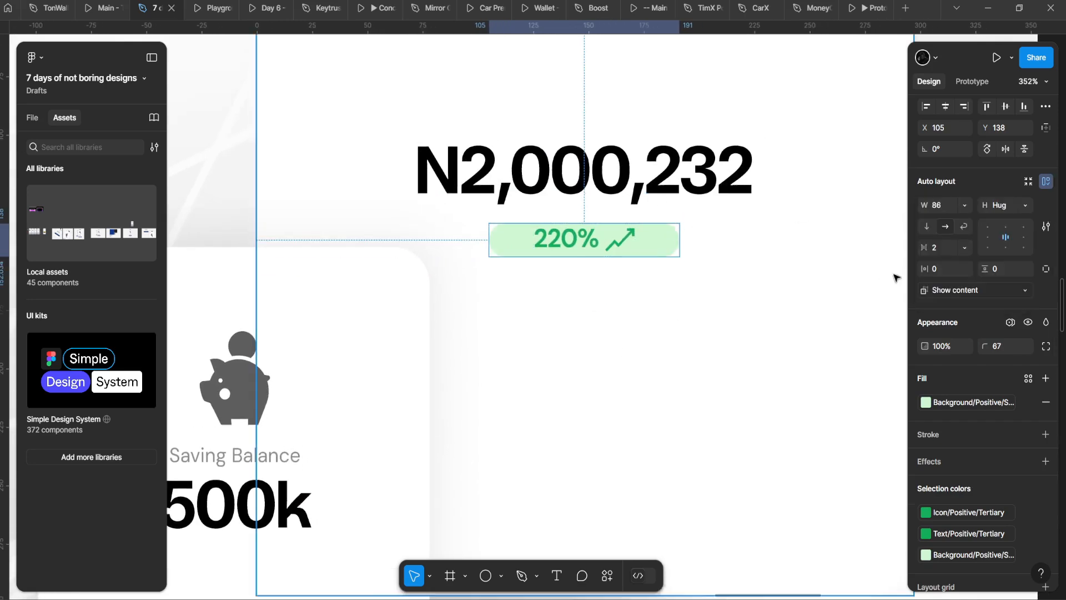
{"action": "left_click", "coordinate": [964, 206]}
{"action": "left_click", "coordinate": [951, 224]}
{"action": "left_click_drag", "start_coordinate": [940, 277], "coordinate": [948, 278]}
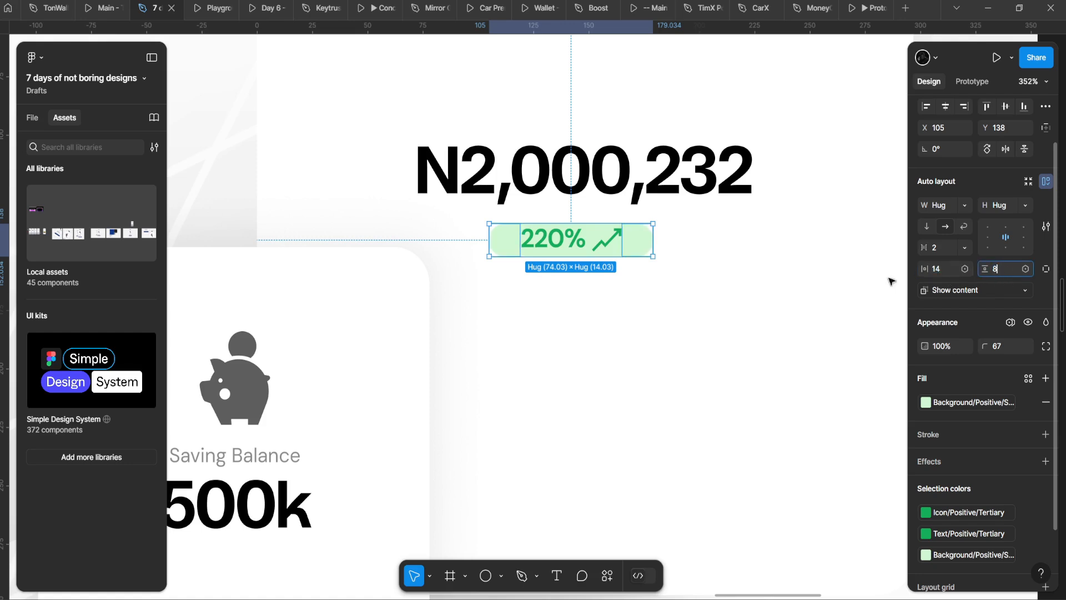
{"action": "type", "text": "8"}
{"action": "key", "text": "Return"}
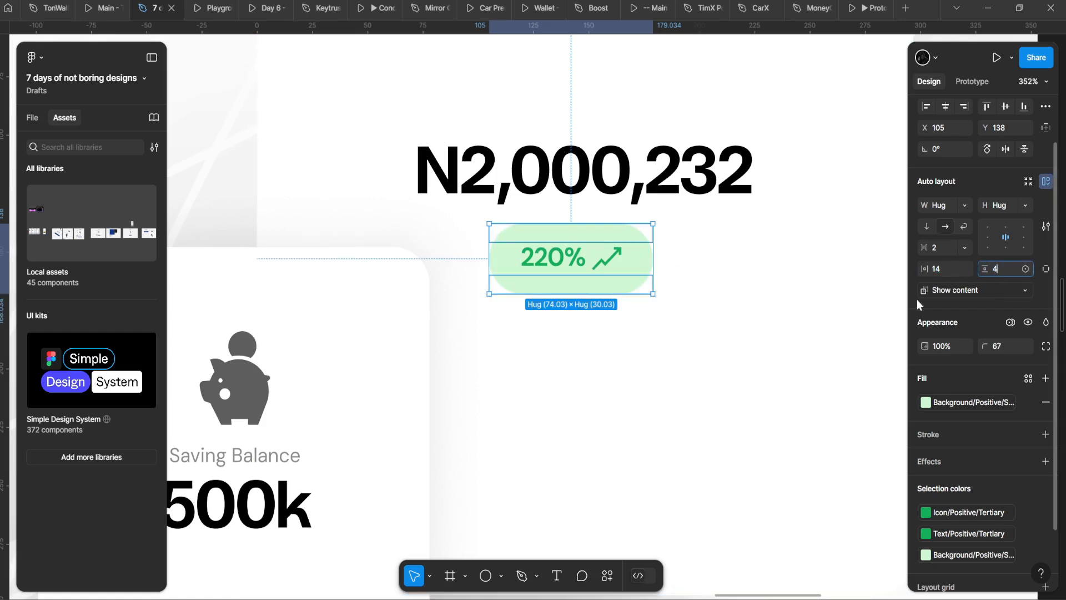
{"action": "key", "text": "Return"}
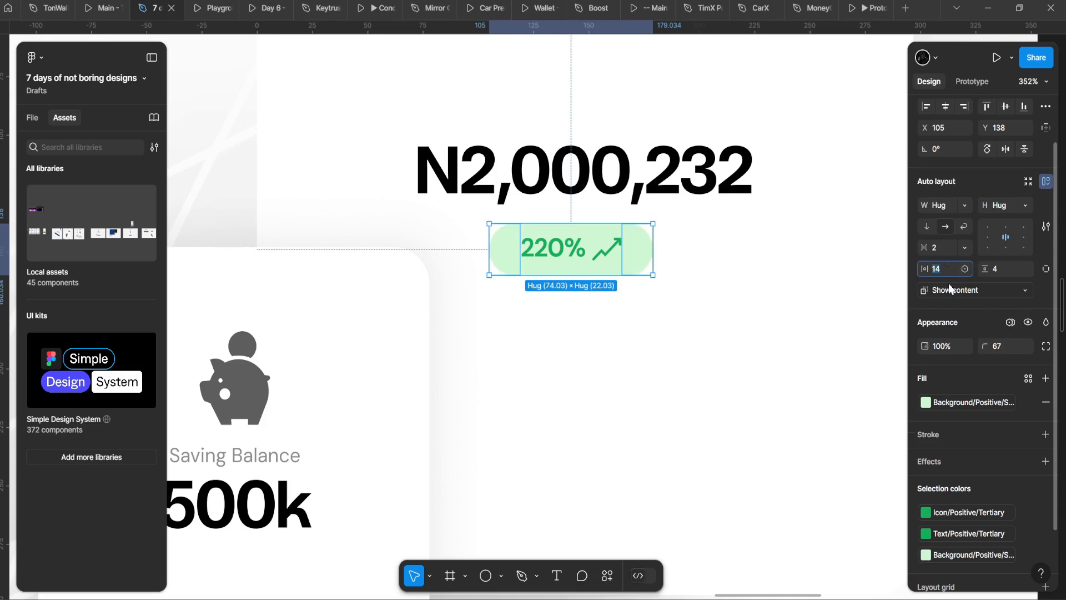
{"action": "type", "text": "8"}
{"action": "key", "text": "Return"}
{"action": "left_click", "coordinate": [740, 286]}
Step: Remove the badge's extra frame wrapper with Ctrl+Shift+G
{"action": "double_click", "coordinate": [585, 270]}
{"action": "scroll", "coordinate": [585, 270], "scroll_direction": "down", "scroll_amount": 2}
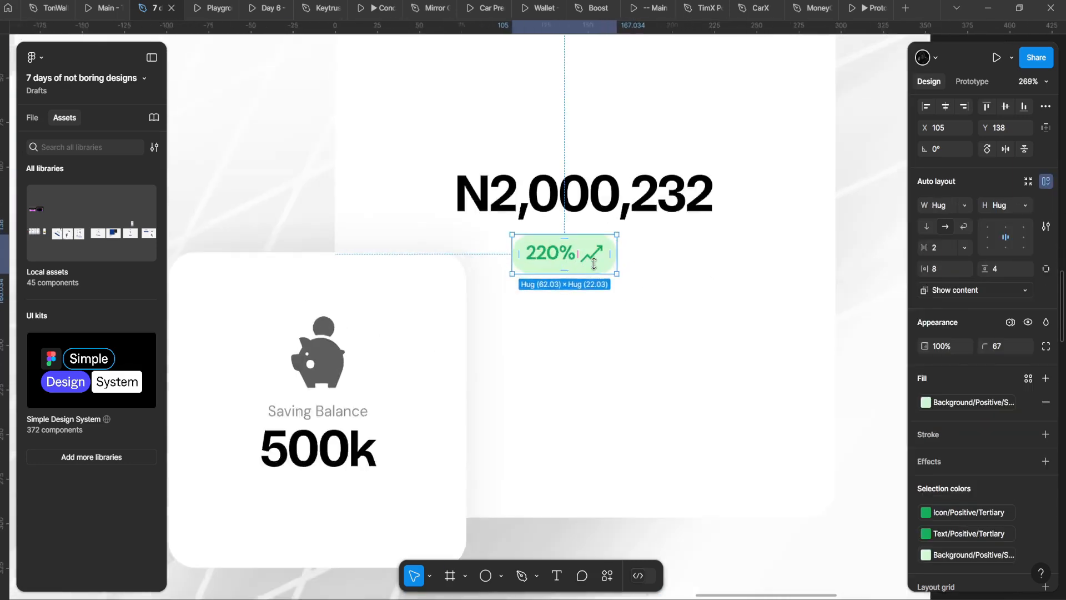
{"action": "scroll", "coordinate": [593, 263], "scroll_direction": "up", "scroll_amount": 5}
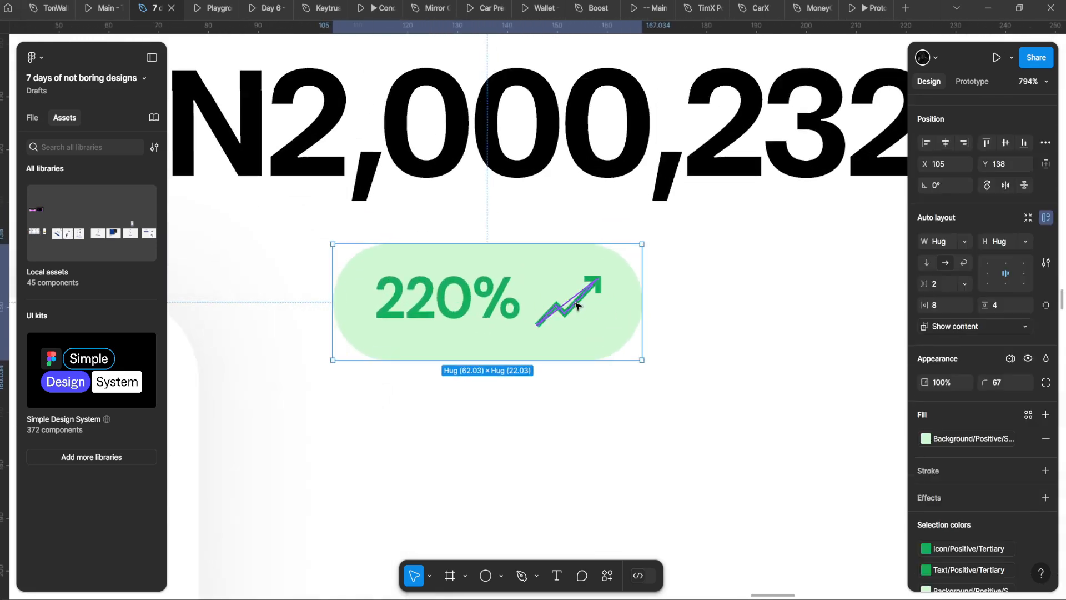
{"action": "key", "text": "ctrl+shift+g"}
{"action": "scroll", "coordinate": [577, 304], "scroll_direction": "down", "scroll_amount": 5}
{"action": "scroll", "coordinate": [576, 303], "scroll_direction": "up", "scroll_amount": 5}
Step: Shift 220% and the arrow left, then add a +23,232 copy of the text after the arrow
{"action": "left_click", "coordinate": [525, 302]}
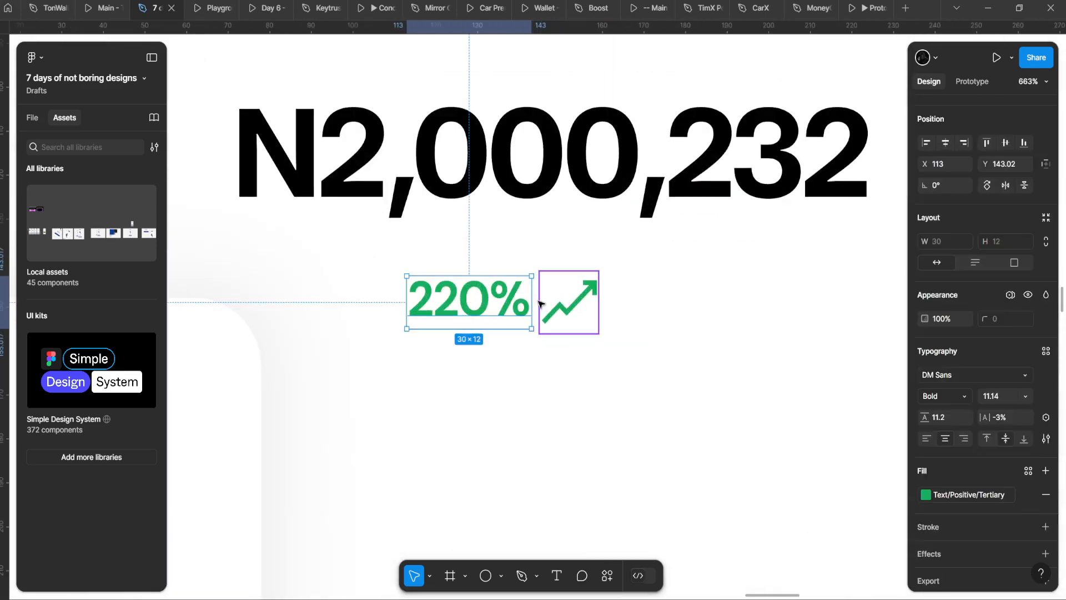
{"action": "left_click", "coordinate": [571, 304], "text": "shift"}
{"action": "left_click_drag", "start_coordinate": [580, 299], "coordinate": [536, 298]}
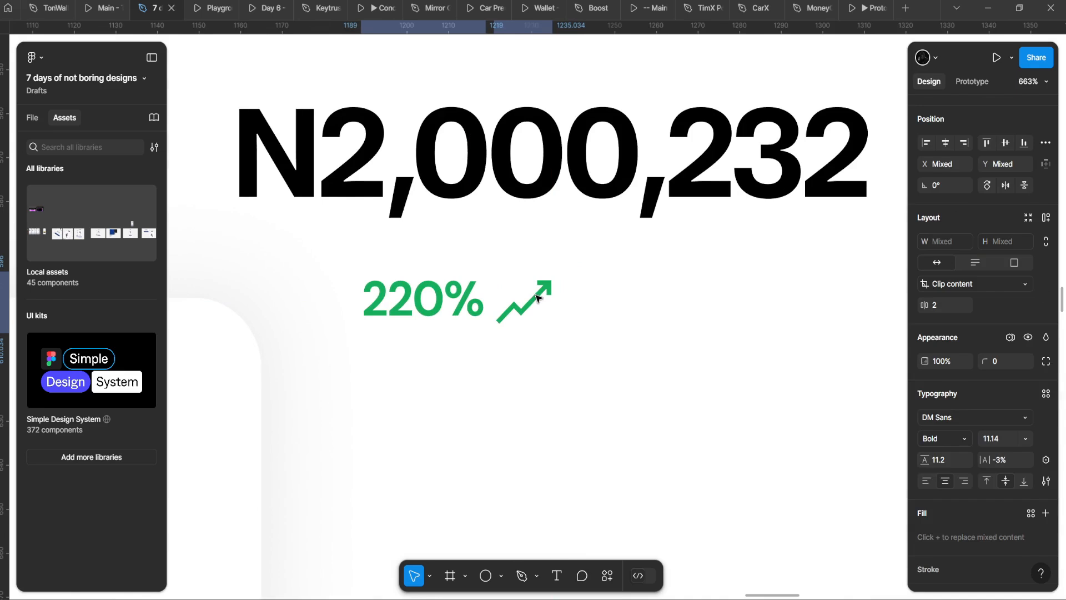
{"action": "left_click", "coordinate": [536, 298]}
{"action": "left_click", "coordinate": [428, 305]}
{"action": "left_click_drag", "start_coordinate": [429, 305], "coordinate": [683, 316]}
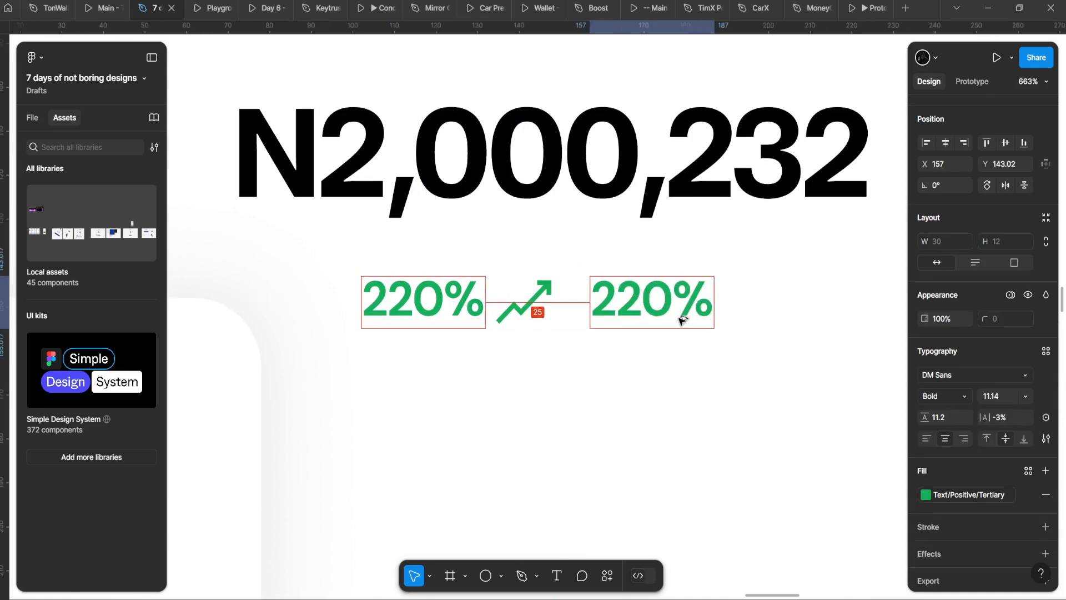
{"action": "key", "text": "Return"}
{"action": "type", "text": "+23,232"}
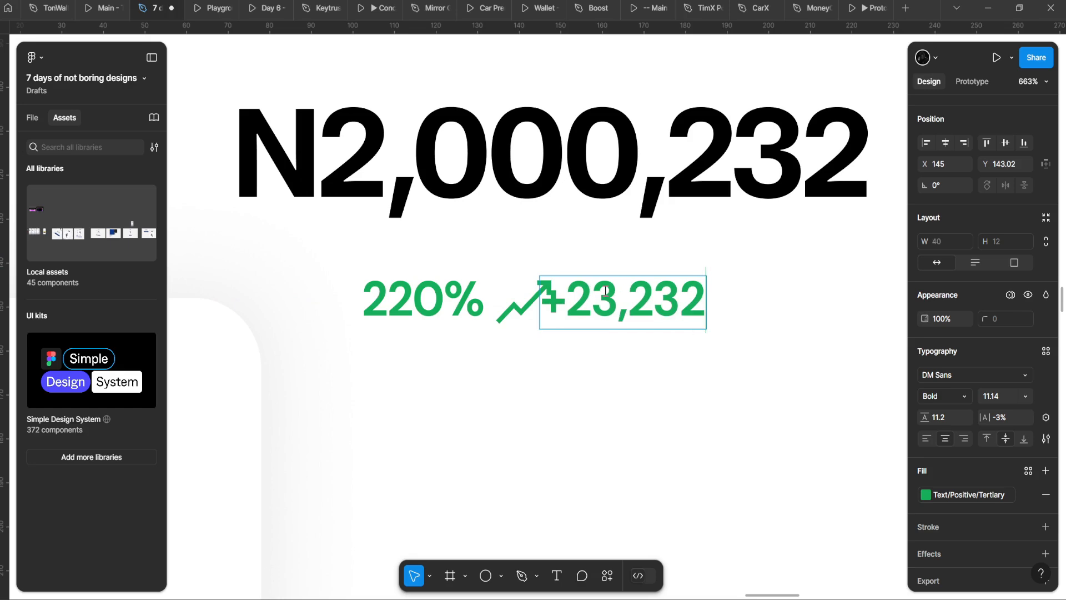
{"action": "key", "text": "Escape"}
{"action": "left_click_drag", "start_coordinate": [606, 293], "coordinate": [630, 293]}
Step: Try placing the arrow before 220% in auto layout, then revert it
{"action": "scroll", "coordinate": [630, 293], "scroll_direction": "down", "scroll_amount": 5}
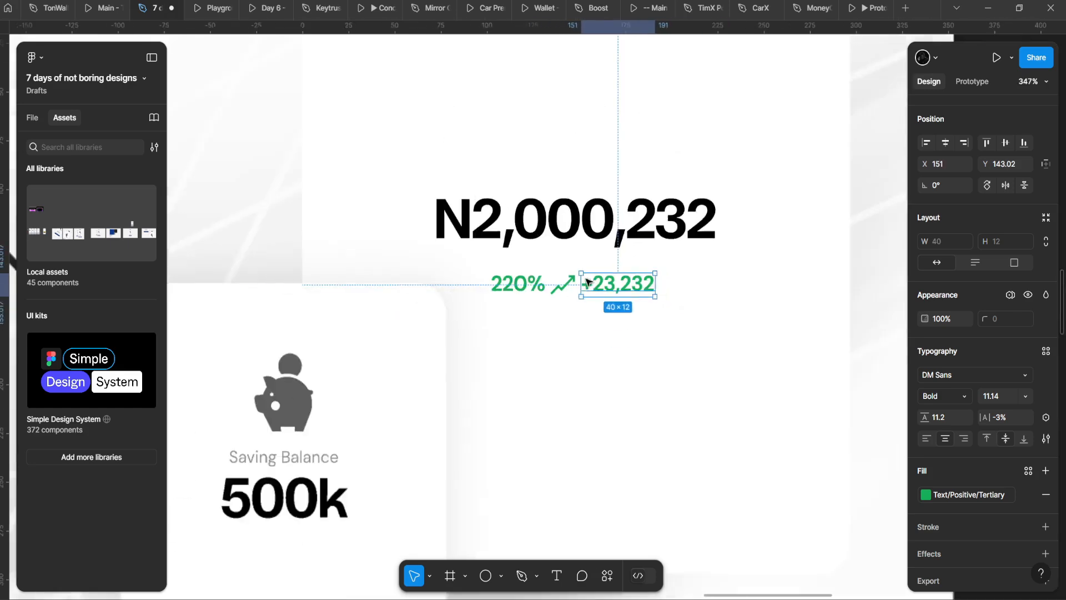
{"action": "left_click", "coordinate": [504, 302]}
{"action": "scroll", "coordinate": [505, 302], "scroll_direction": "up", "scroll_amount": 3}
{"action": "left_click", "coordinate": [618, 268]}
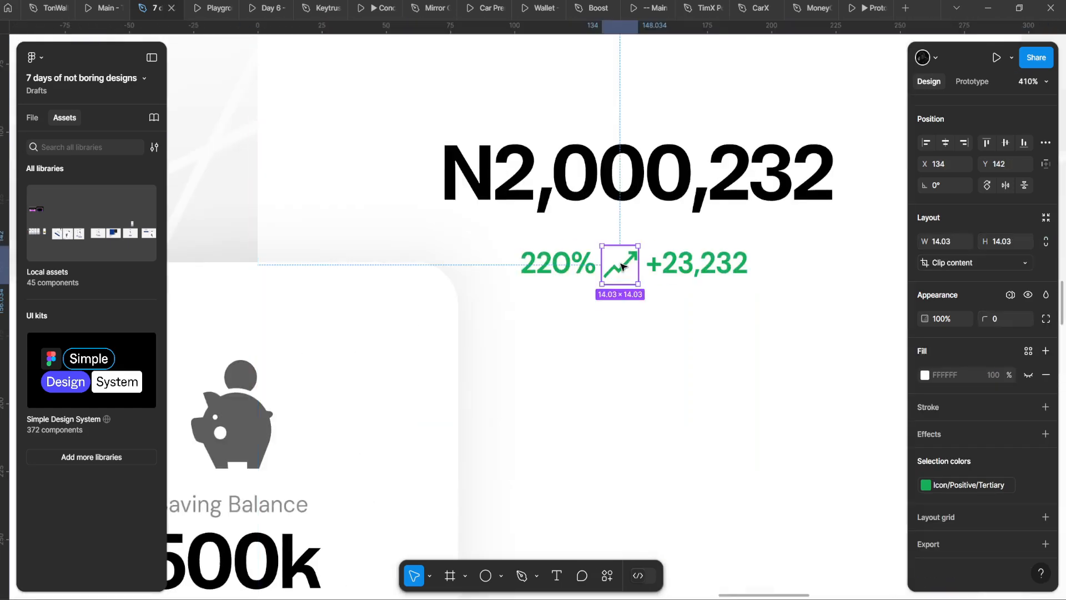
{"action": "left_click_drag", "start_coordinate": [617, 269], "coordinate": [494, 262]}
{"action": "left_click", "coordinate": [561, 263], "text": "shift"}
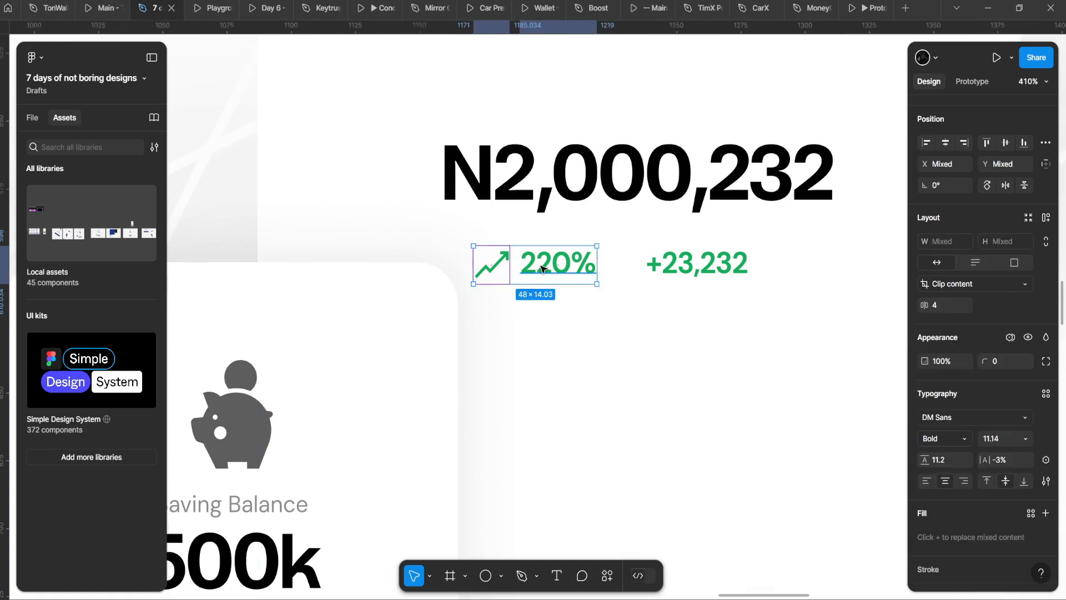
{"action": "key", "text": "shift+a"}
{"action": "key", "text": "ctrl+z"}
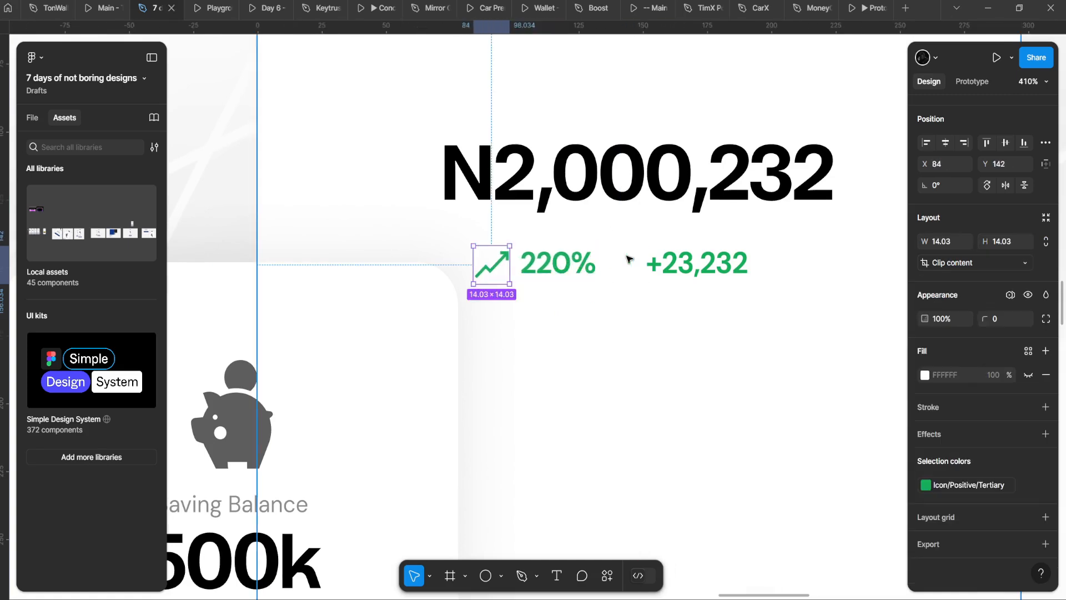
{"action": "key", "text": "ctrl+z"}
Step: Edit the amount text to read +N23,232
{"action": "scroll", "coordinate": [650, 266], "scroll_direction": "up", "scroll_amount": 3}
{"action": "double_click", "coordinate": [608, 267]}
{"action": "scroll", "coordinate": [594, 258], "scroll_direction": "right", "scroll_amount": 2}
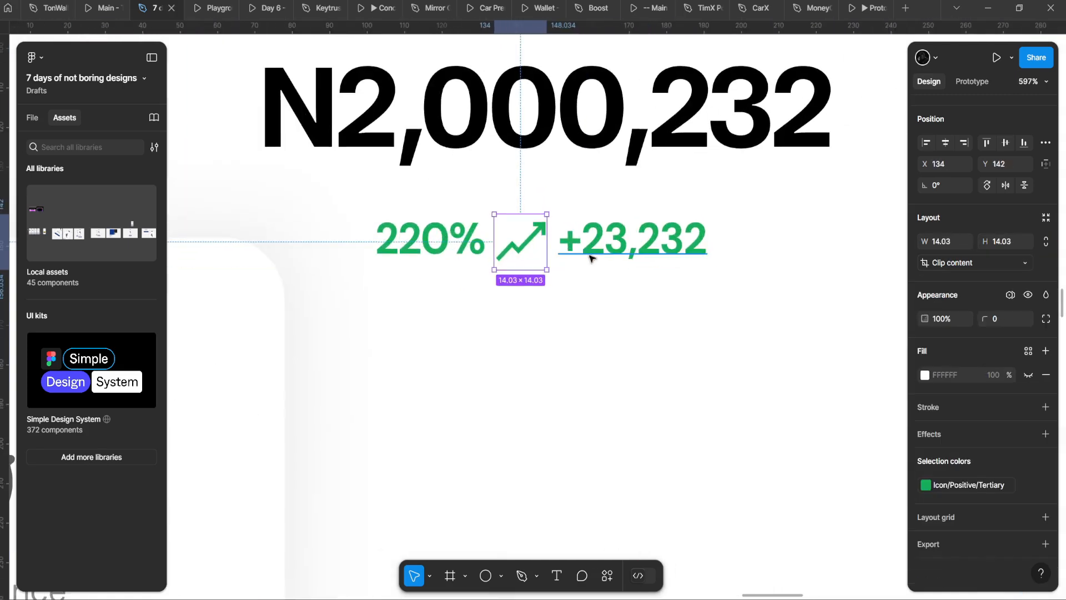
{"action": "left_click", "coordinate": [607, 259]}
{"action": "scroll", "coordinate": [615, 261], "scroll_direction": "down", "scroll_amount": 4}
{"action": "scroll", "coordinate": [621, 261], "scroll_direction": "up", "scroll_amount": 3}
{"action": "double_click", "coordinate": [617, 257]}
{"action": "left_click", "coordinate": [582, 248]}
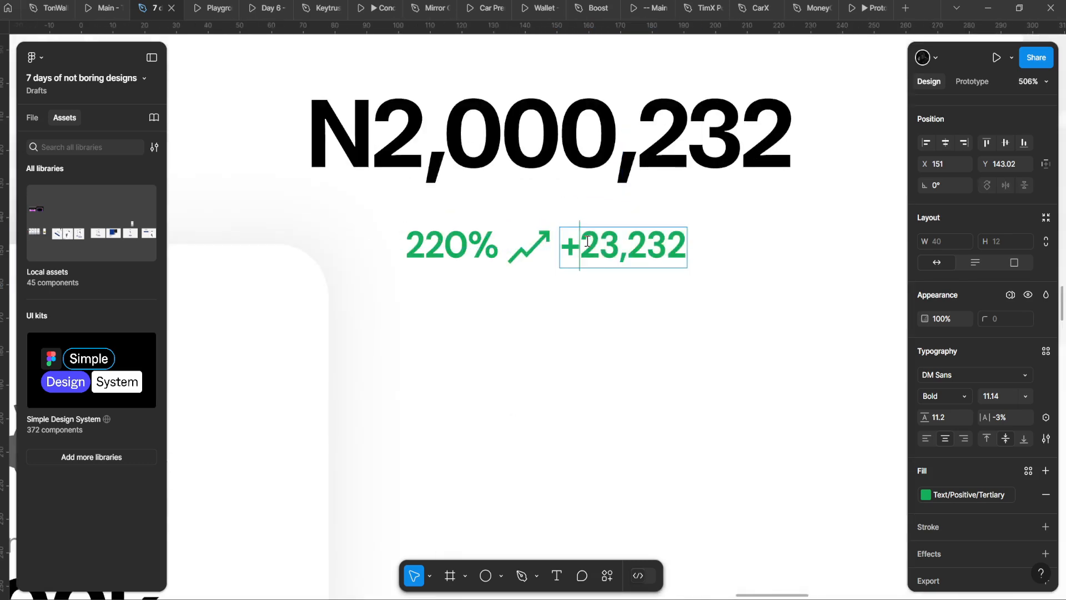
{"action": "type", "text": "N"}
{"action": "key", "text": "Escape"}
{"action": "scroll", "coordinate": [616, 257], "scroll_direction": "down", "scroll_amount": 4}
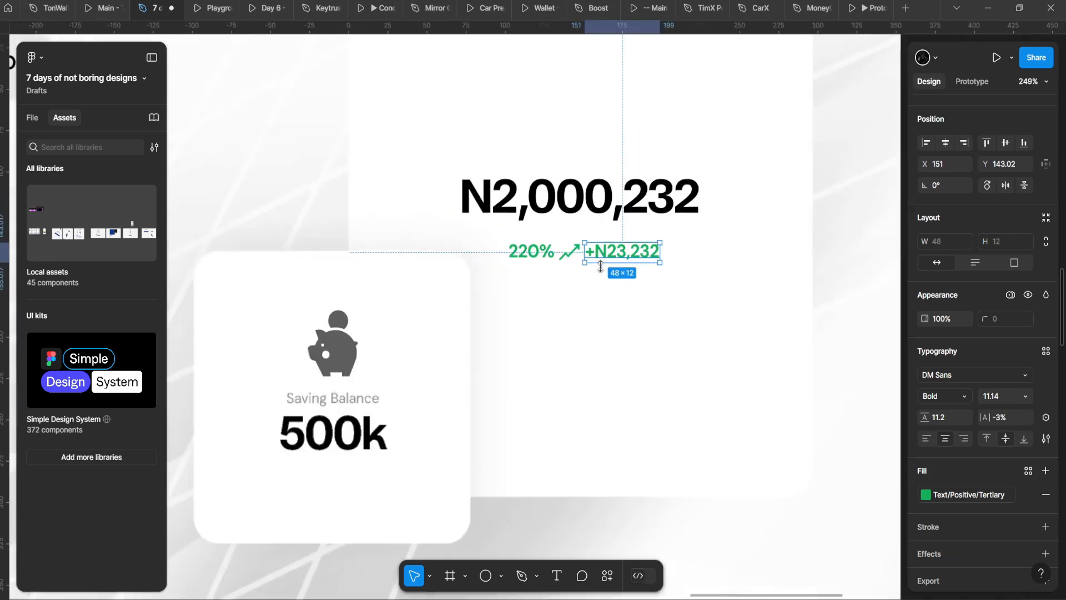
{"action": "scroll", "coordinate": [613, 255], "scroll_direction": "up", "scroll_amount": 2}
{"action": "left_click_drag", "start_coordinate": [615, 256], "coordinate": [713, 295]}
{"action": "key", "text": "ctrl+z"}
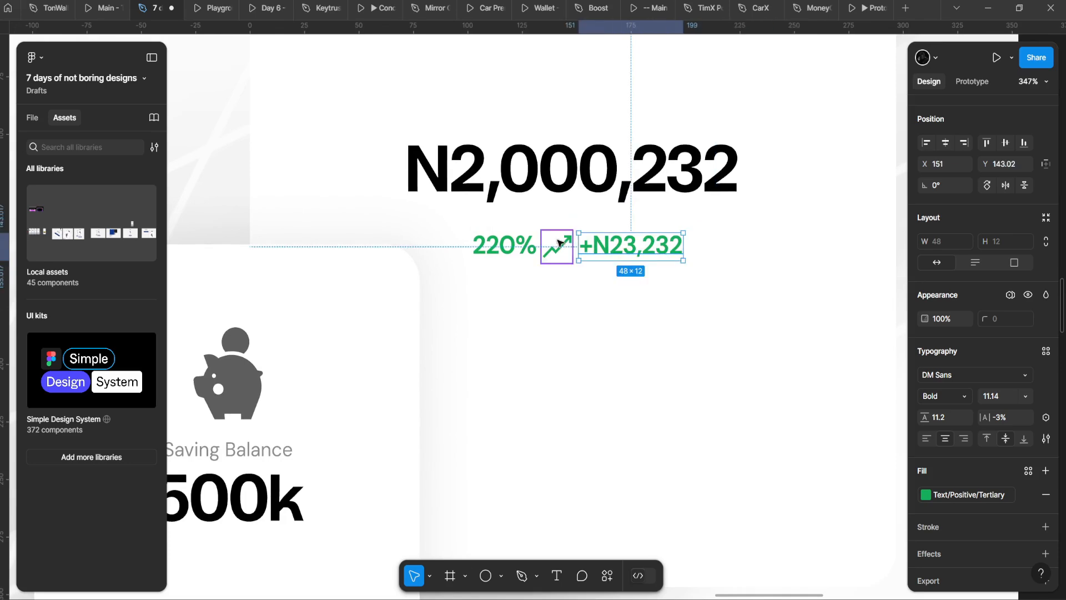
Step: Group 220%, the arrow and +N23,232 in auto layout and align the row beneath N2,000,232
{"action": "left_click", "coordinate": [559, 246], "text": "shift"}
{"action": "left_click", "coordinate": [520, 242], "text": "shift"}
{"action": "key", "text": "shift+a"}
{"action": "scroll", "coordinate": [517, 236], "scroll_direction": "down", "scroll_amount": 3}
{"action": "left_click", "coordinate": [556, 200]}
{"action": "key", "text": "Down"}
{"action": "key", "text": "Down"}
{"action": "key", "text": "Down"}
{"action": "key", "text": "Down"}
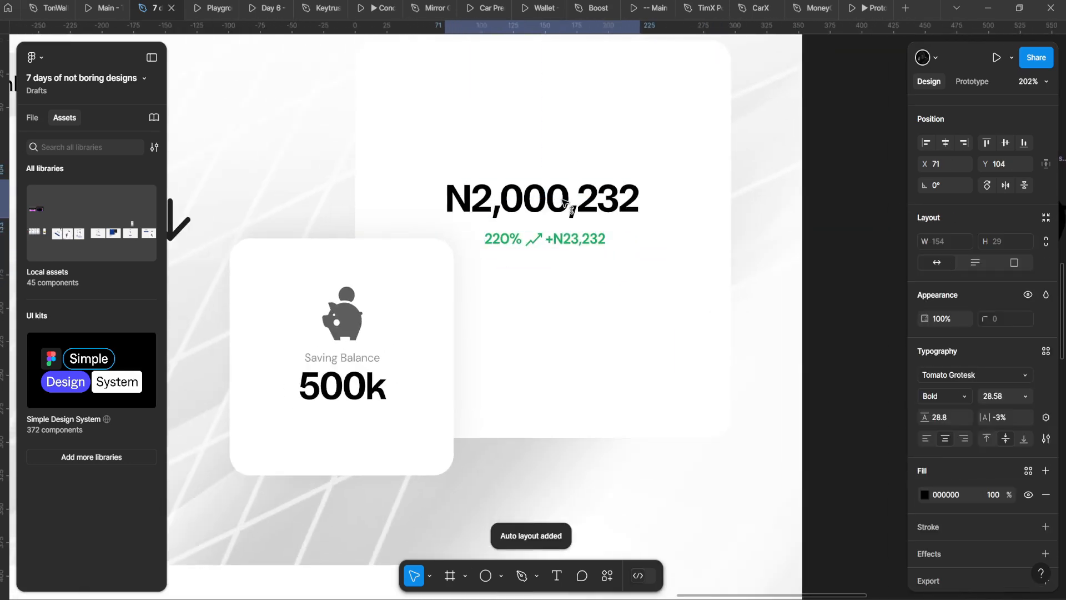
{"action": "left_click", "coordinate": [556, 237]}
{"action": "left_click_drag", "start_coordinate": [557, 237], "coordinate": [564, 239]}
Step: Stack the N2,000,232 amount and the green row in an auto layout frame
{"action": "left_click", "coordinate": [563, 207], "text": "shift"}
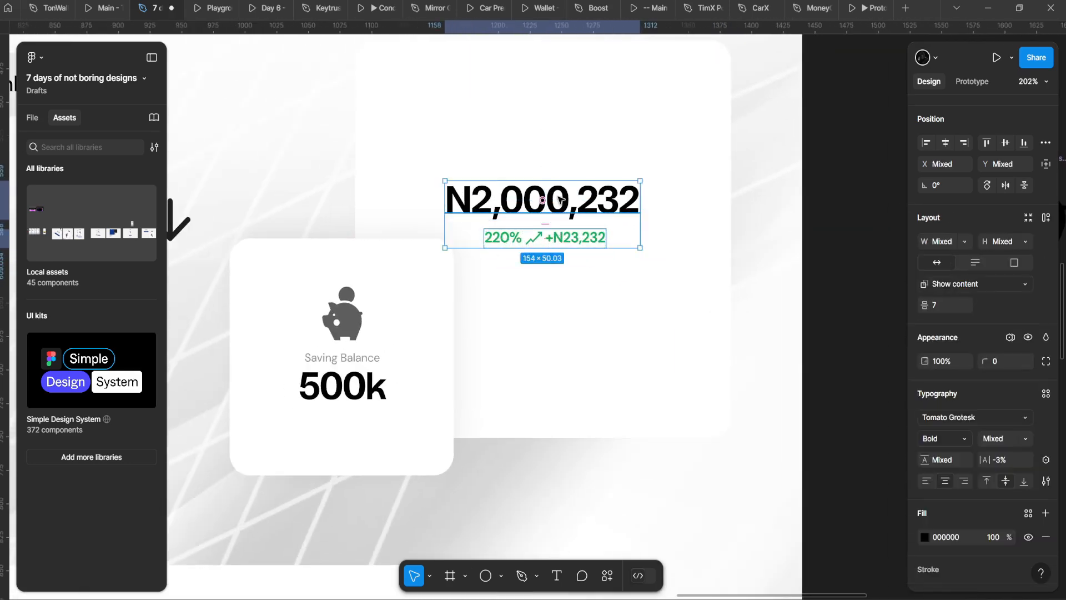
{"action": "key", "text": "shift+a"}
{"action": "scroll", "coordinate": [561, 208], "scroll_direction": "down", "scroll_amount": 6}
{"action": "scroll", "coordinate": [553, 226], "scroll_direction": "up", "scroll_amount": 4}
Step: Give the white N2,000,232 card a 1px inside stroke in very light grey F0F0F0
{"action": "left_click", "coordinate": [554, 135]}
{"action": "scroll", "coordinate": [553, 134], "scroll_direction": "up", "scroll_amount": 2}
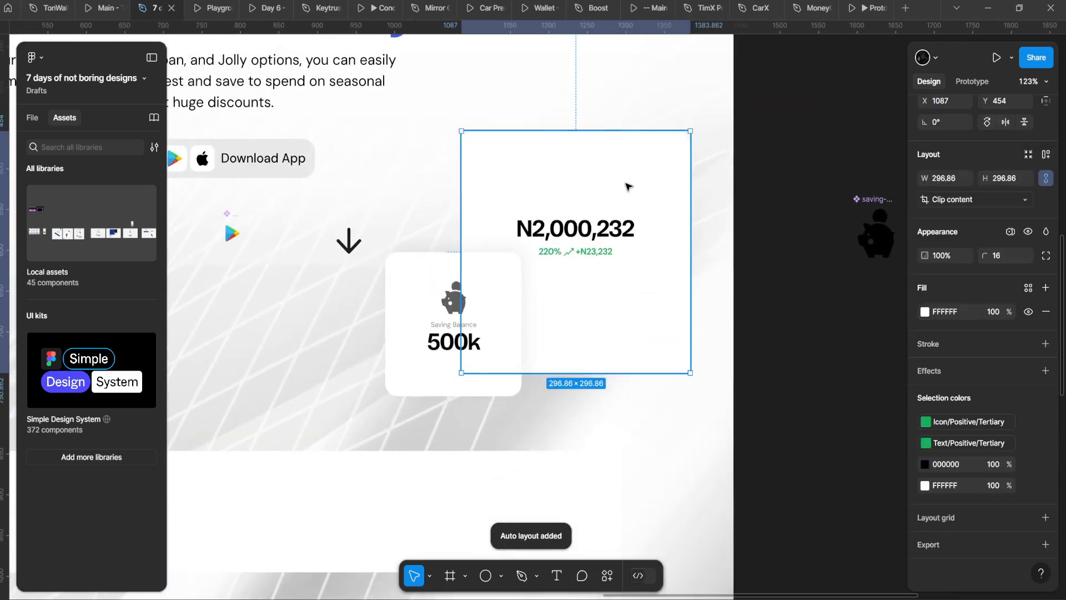
{"action": "scroll", "coordinate": [1009, 450], "scroll_direction": "down", "scroll_amount": 2}
{"action": "left_click", "coordinate": [1045, 344]}
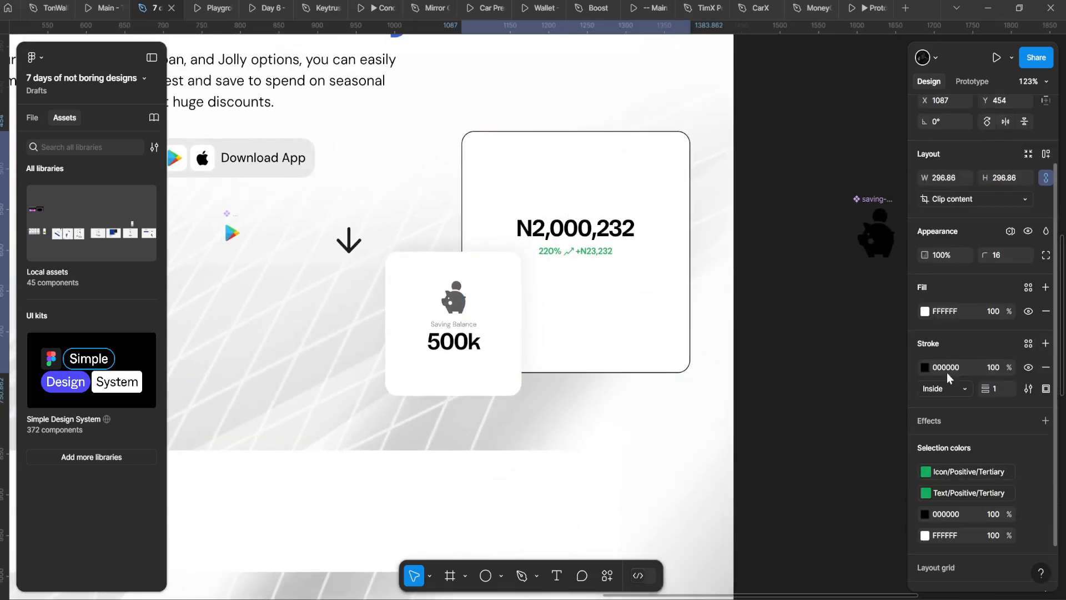
{"action": "left_click", "coordinate": [924, 367]}
{"action": "left_click_drag", "start_coordinate": [883, 340], "coordinate": [751, 308]}
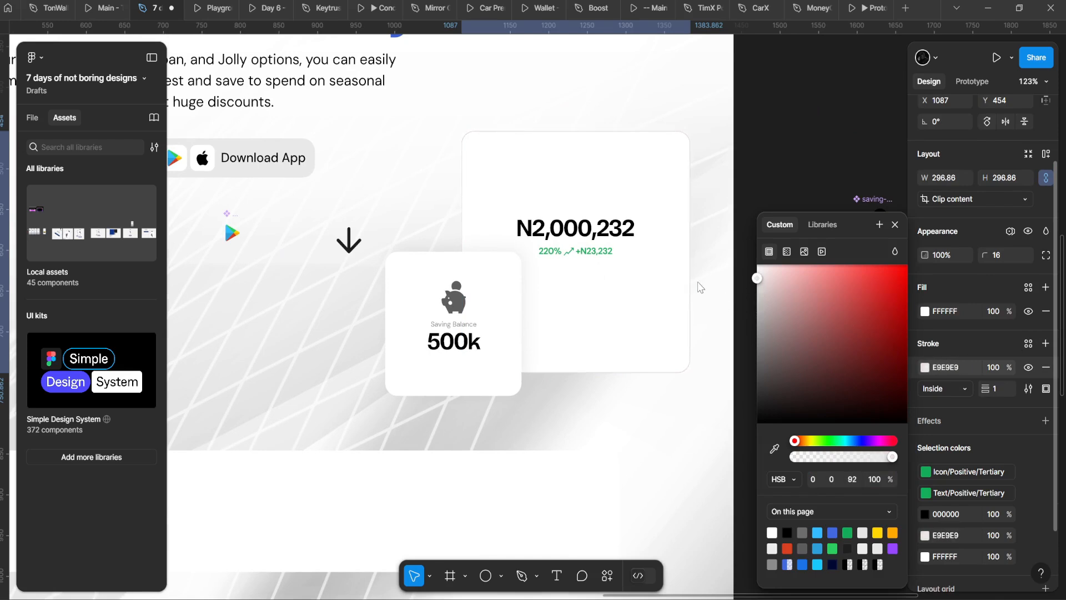
{"action": "left_click", "coordinate": [809, 440]}
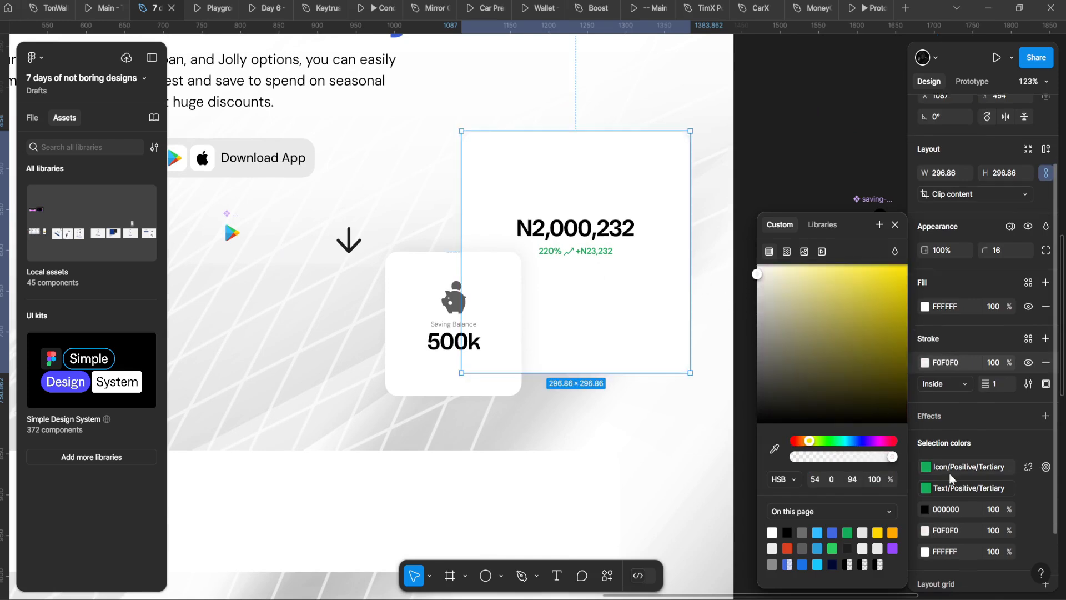
{"action": "scroll", "coordinate": [1011, 522], "scroll_direction": "down", "scroll_amount": 2}
Step: Add a black drop shadow to the card at 8%, with Y 4 and blur 30
{"action": "left_click", "coordinate": [1046, 350]}
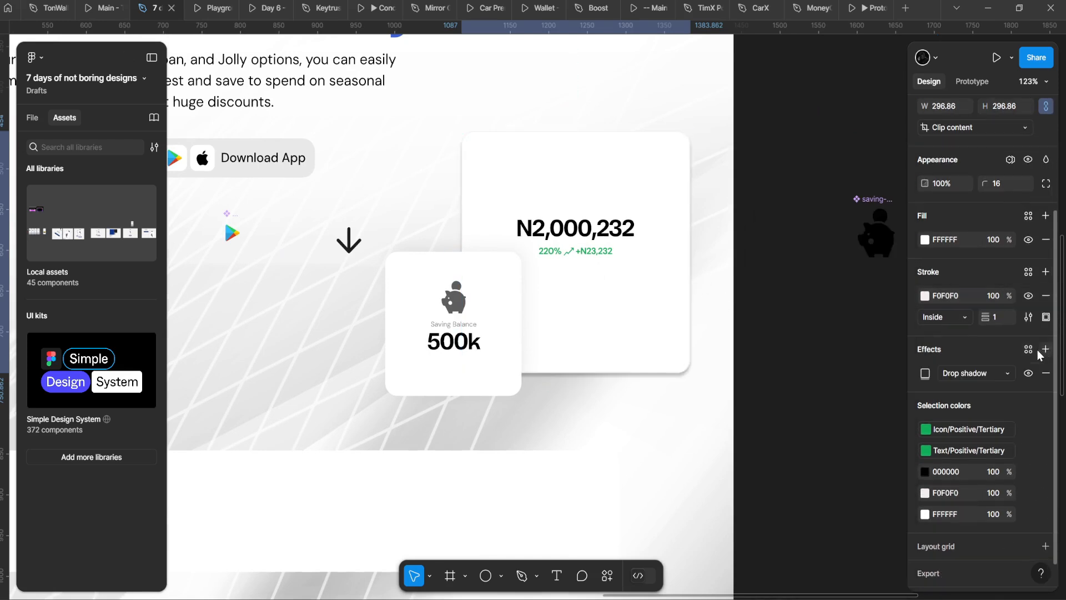
{"action": "left_click", "coordinate": [925, 373]}
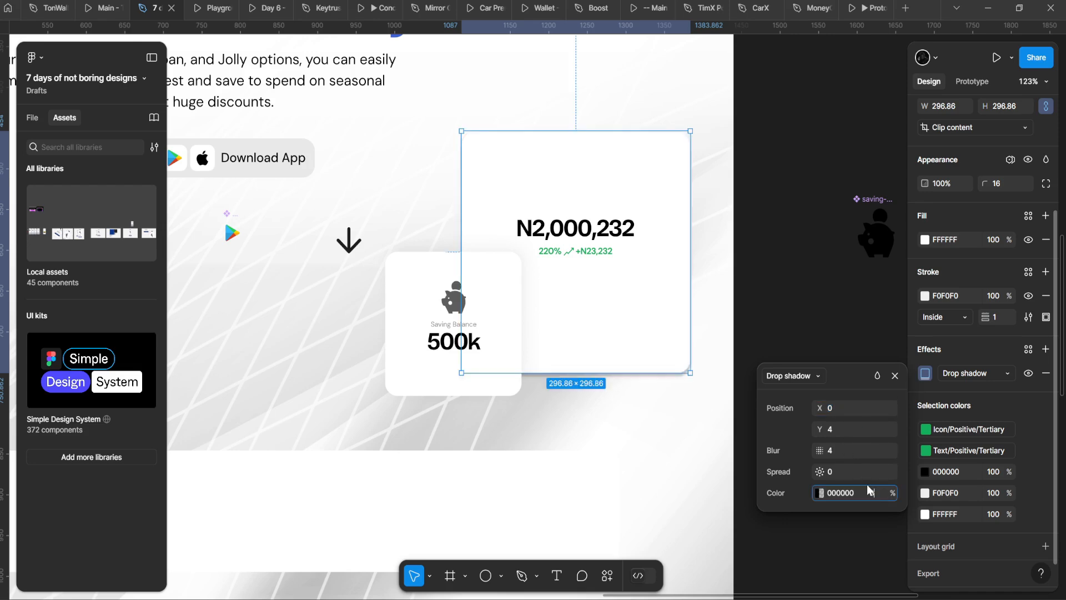
{"action": "key", "text": "Return"}
{"action": "left_click", "coordinate": [843, 448]}
{"action": "key", "text": "Up"}
{"action": "key", "text": "Up"}
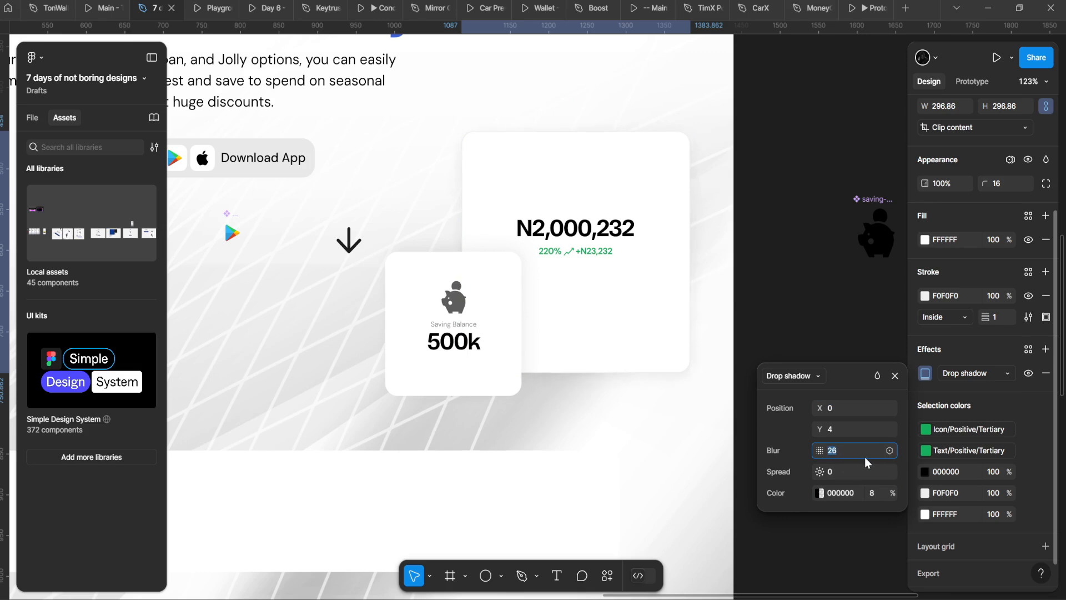
{"action": "key", "text": "Up"}
{"action": "left_click", "coordinate": [472, 462]}
{"action": "left_click", "coordinate": [452, 415]}
{"action": "scroll", "coordinate": [448, 412], "scroll_direction": "down", "scroll_amount": 5}
{"action": "left_click_drag", "start_coordinate": [443, 411], "coordinate": [483, 374]}
{"action": "left_click", "coordinate": [525, 337]}
{"action": "scroll", "coordinate": [525, 336], "scroll_direction": "up", "scroll_amount": 5}
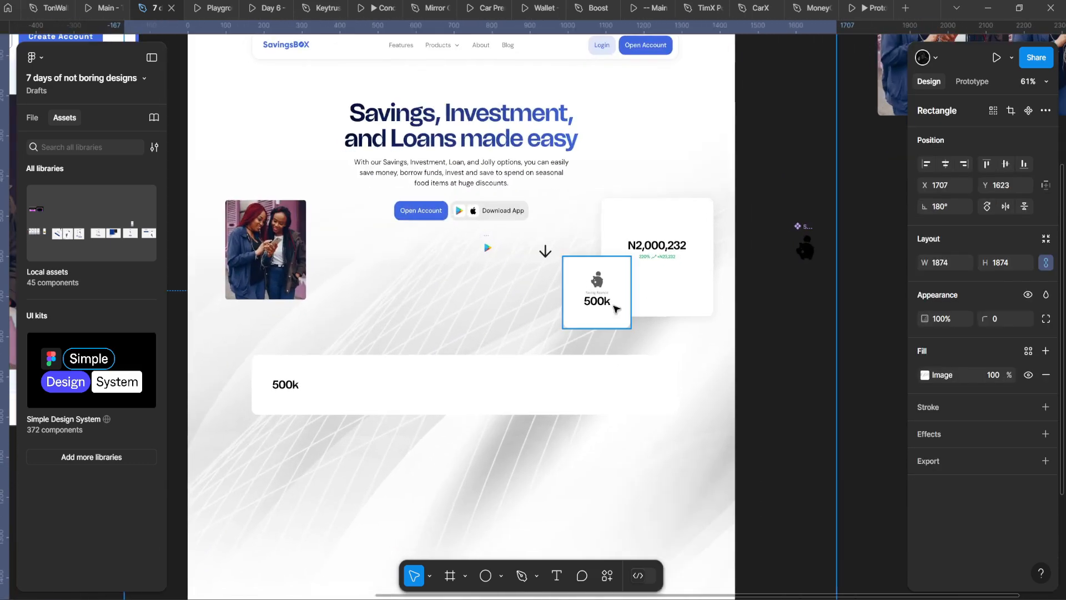
Step: Make both cards' white fill semi-transparent and add a drop shadow to both
{"action": "left_click", "coordinate": [561, 327], "text": "shift"}
{"action": "left_click", "coordinate": [925, 417]}
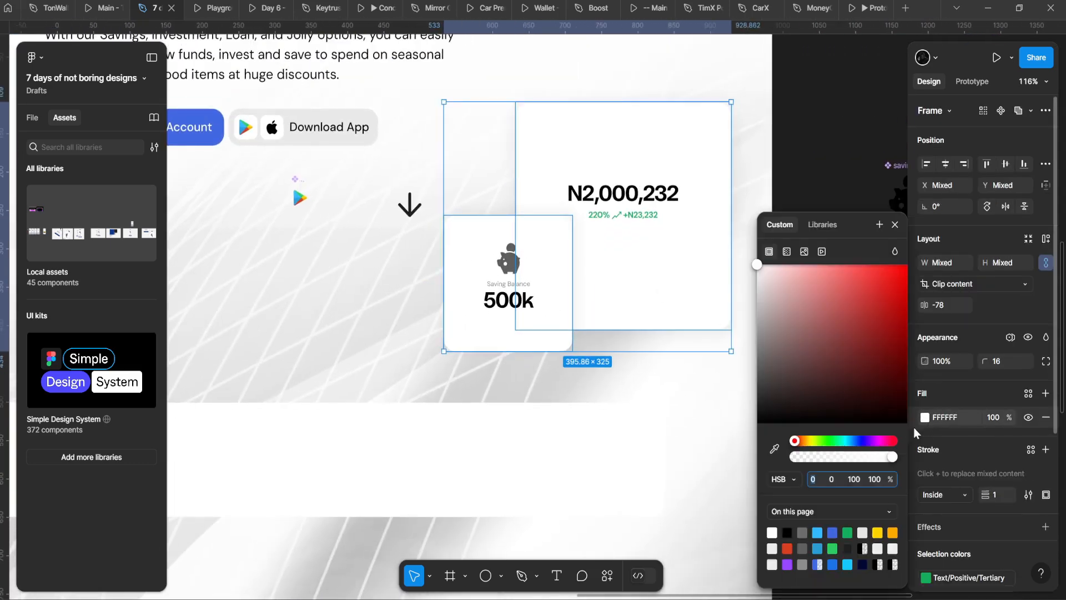
{"action": "left_click_drag", "start_coordinate": [890, 456], "coordinate": [848, 456]}
{"action": "scroll", "coordinate": [975, 498], "scroll_direction": "down", "scroll_amount": 5}
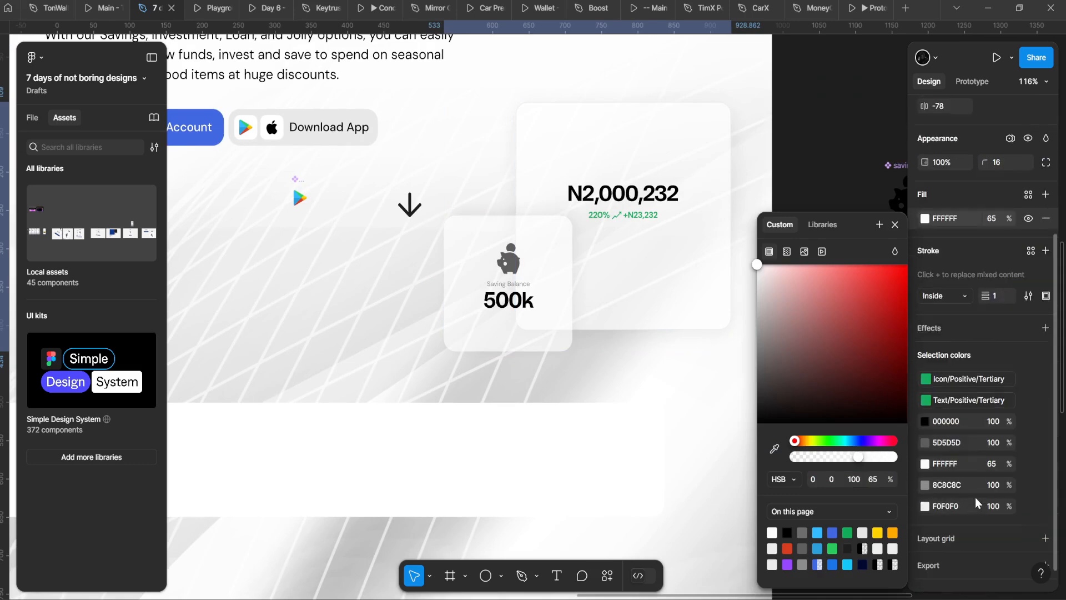
{"action": "scroll", "coordinate": [1033, 355], "scroll_direction": "down", "scroll_amount": 1}
{"action": "left_click", "coordinate": [1045, 307]}
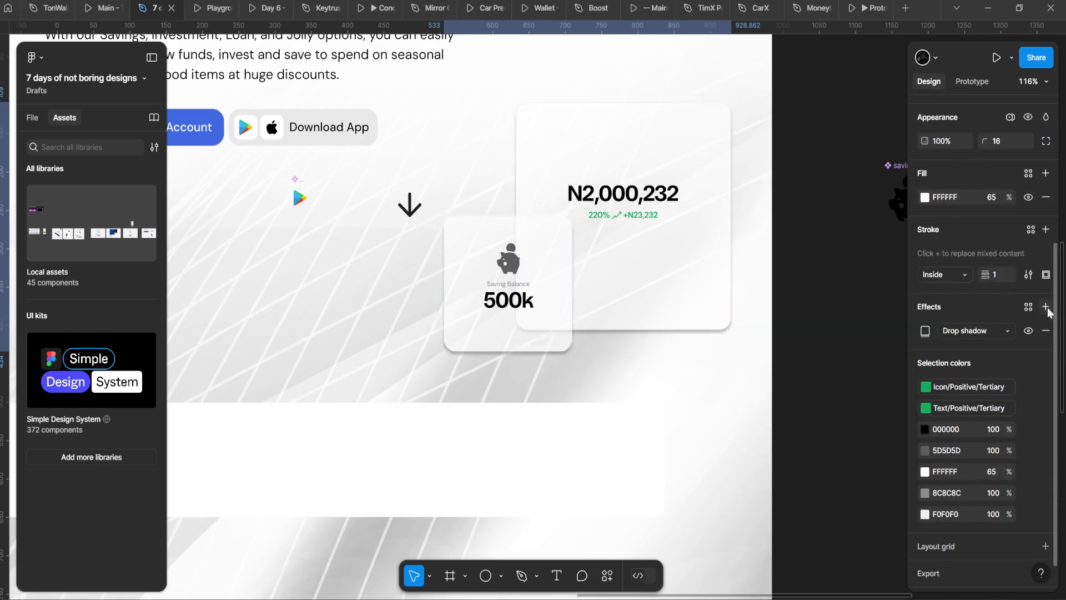
Step: Add a Background blur effect to the N2,000,232 card and to the 500k card
{"action": "left_click", "coordinate": [638, 295]}
{"action": "left_click", "coordinate": [1045, 320]}
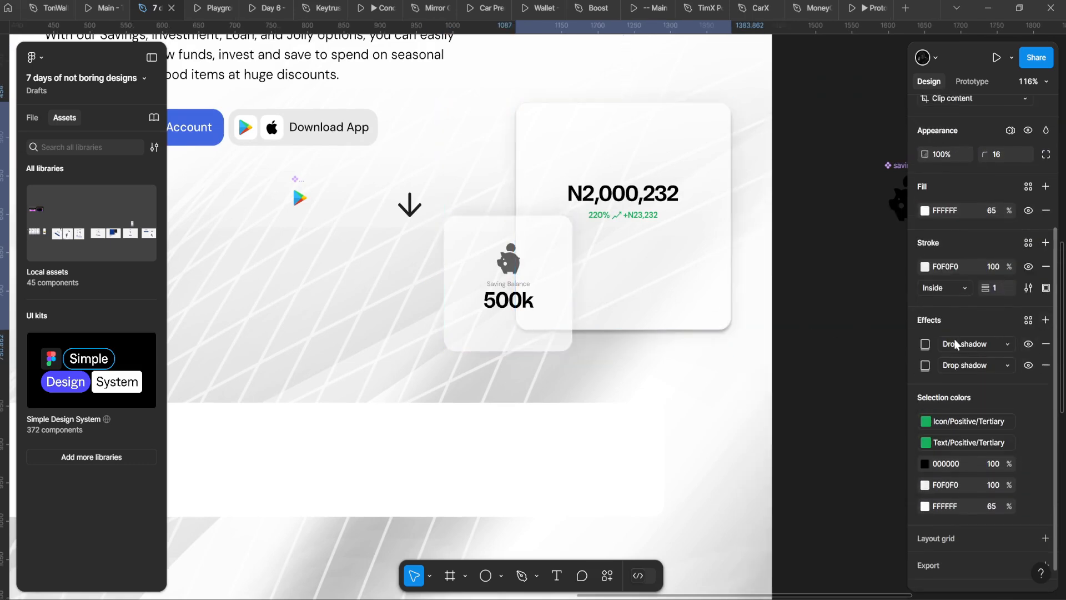
{"action": "left_click", "coordinate": [969, 343]}
{"action": "left_click", "coordinate": [981, 374]}
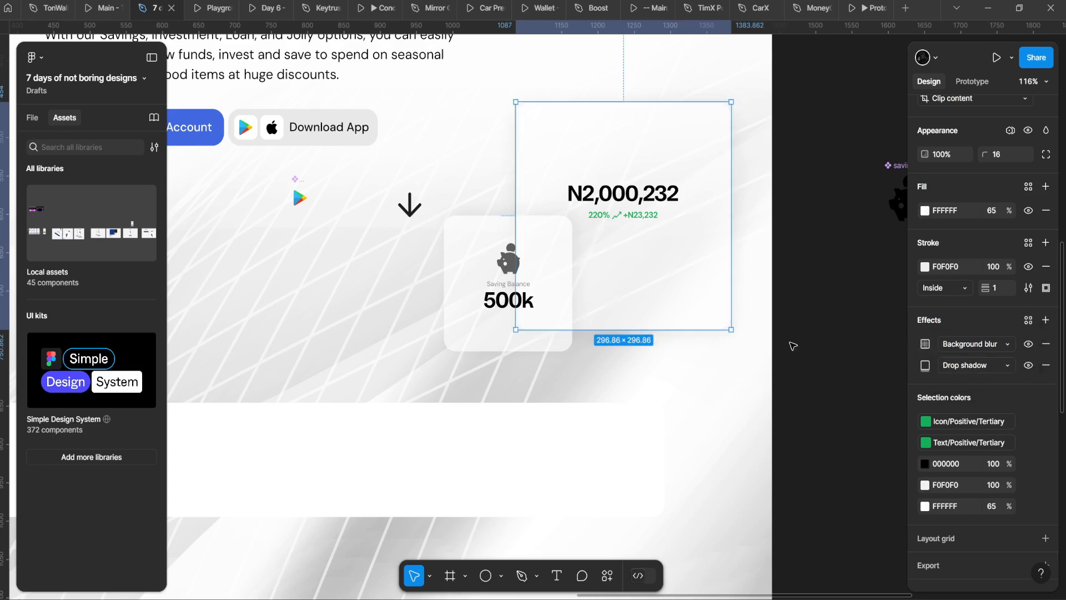
{"action": "left_click", "coordinate": [925, 345]}
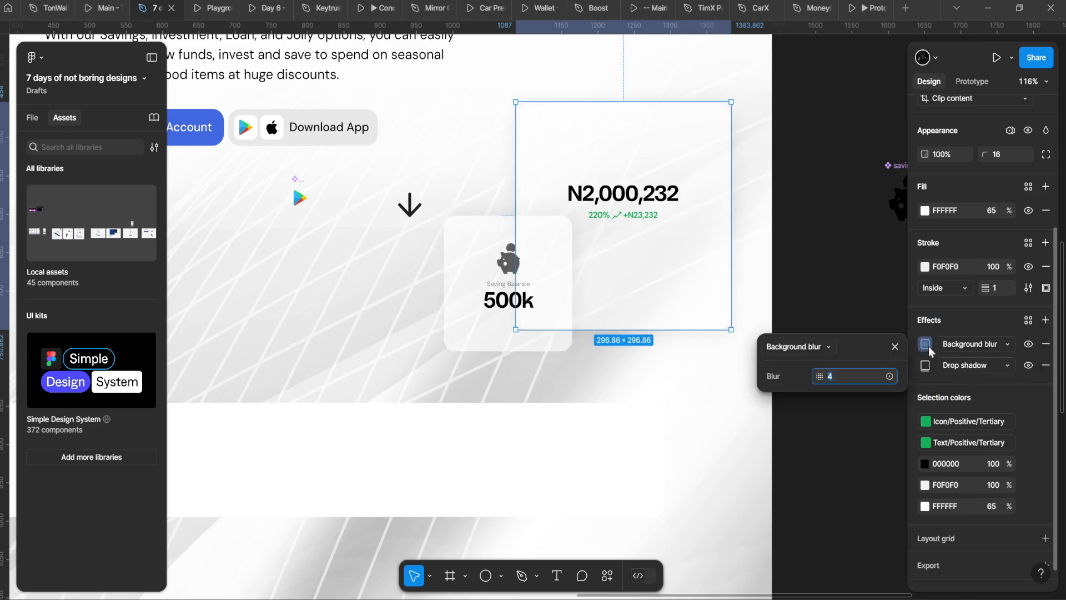
{"action": "key", "text": "Up"}
{"action": "key", "text": "Up"}
{"action": "key", "text": "Up"}
{"action": "key", "text": "Up"}
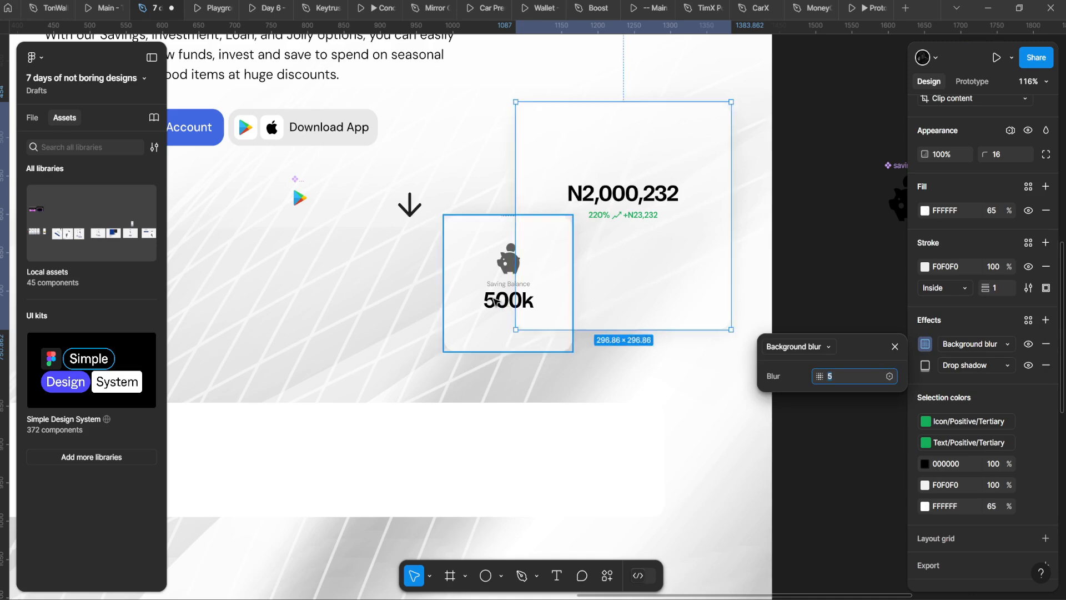
{"action": "left_click", "coordinate": [518, 272]}
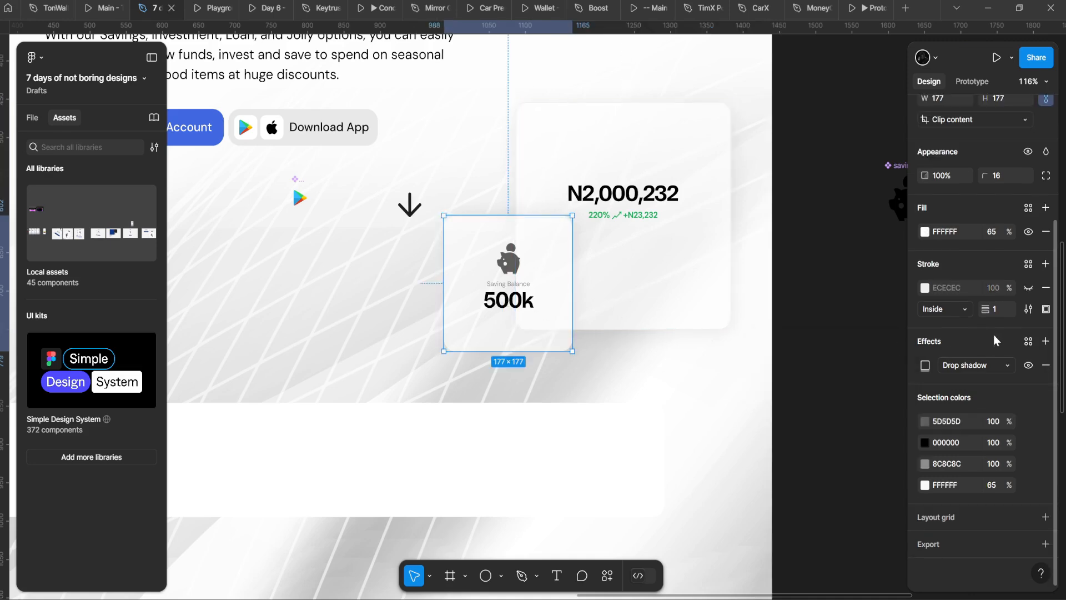
{"action": "left_click", "coordinate": [1044, 344]}
{"action": "left_click", "coordinate": [973, 365]}
{"action": "left_click", "coordinate": [947, 394]}
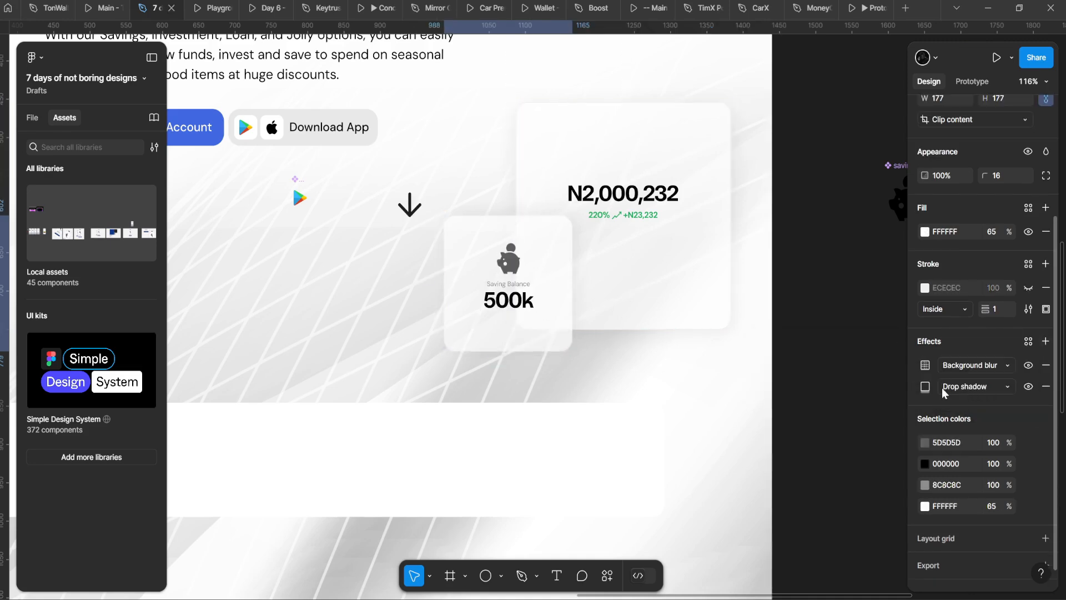
Step: Set both cards' fill opacity to 41%, with background blur 10 on N2,000,232 and 8 on 500k
{"action": "left_click", "coordinate": [675, 299], "text": "shift"}
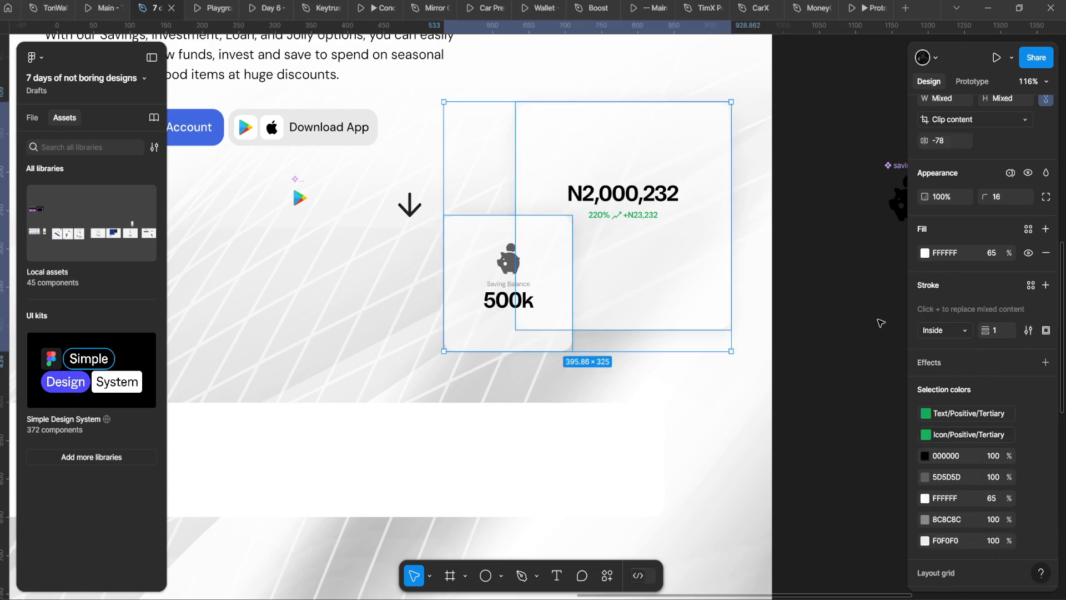
{"action": "key", "text": "Down"}
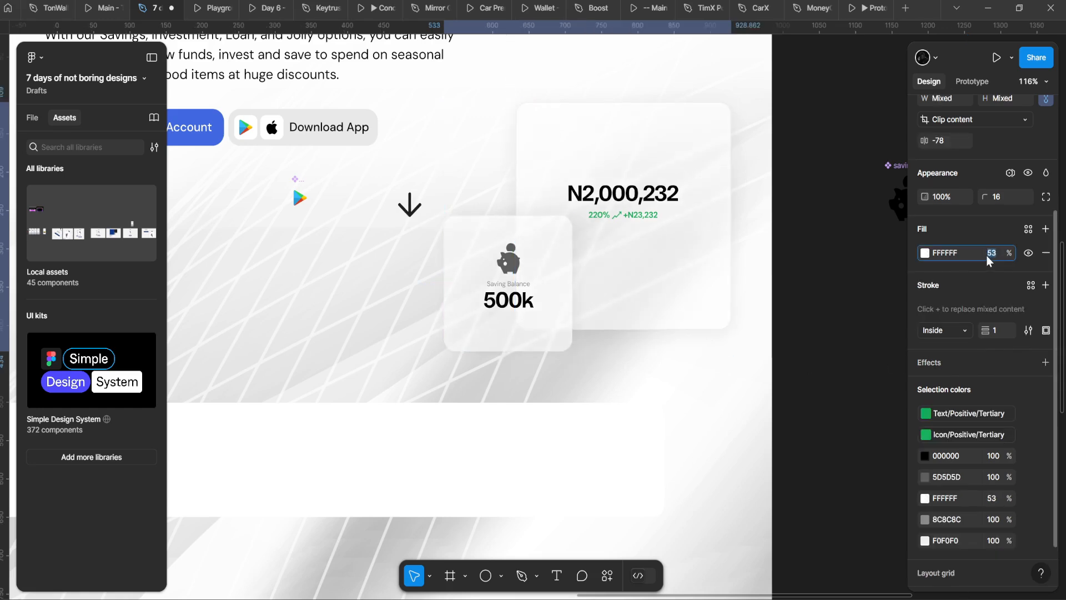
{"action": "key", "text": "Down"}
{"action": "key", "text": "Down"}
{"action": "key", "text": "Down"}
{"action": "key", "text": "Down"}
{"action": "key", "text": "Down"}
{"action": "key", "text": "Down"}
{"action": "key", "text": "Down"}
{"action": "key", "text": "Down"}
{"action": "key", "text": "Down"}
{"action": "key", "text": "Down"}
{"action": "key", "text": "Down"}
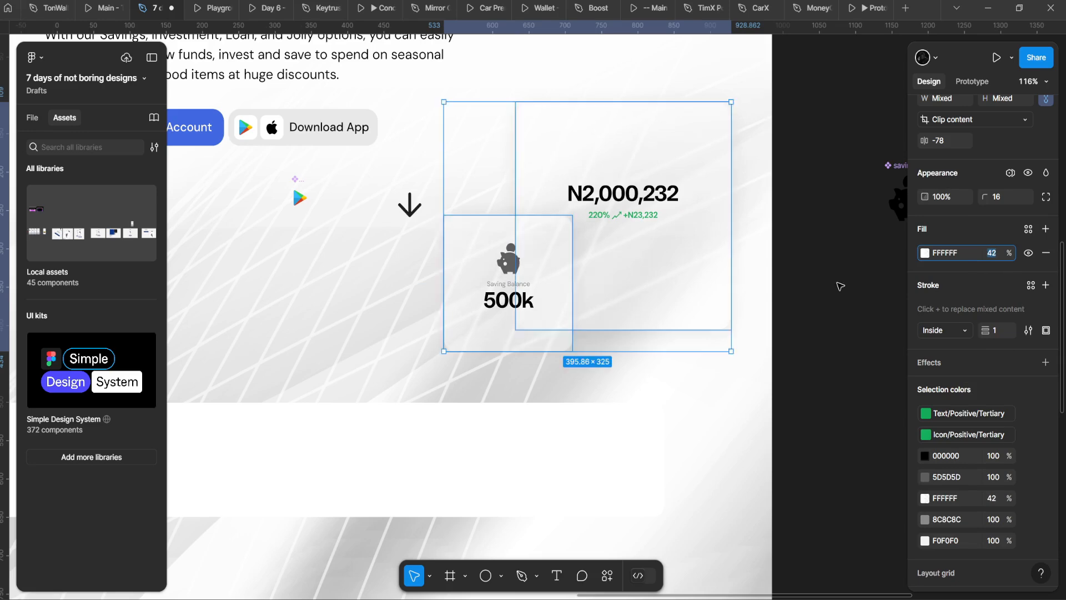
{"action": "left_click", "coordinate": [678, 325]}
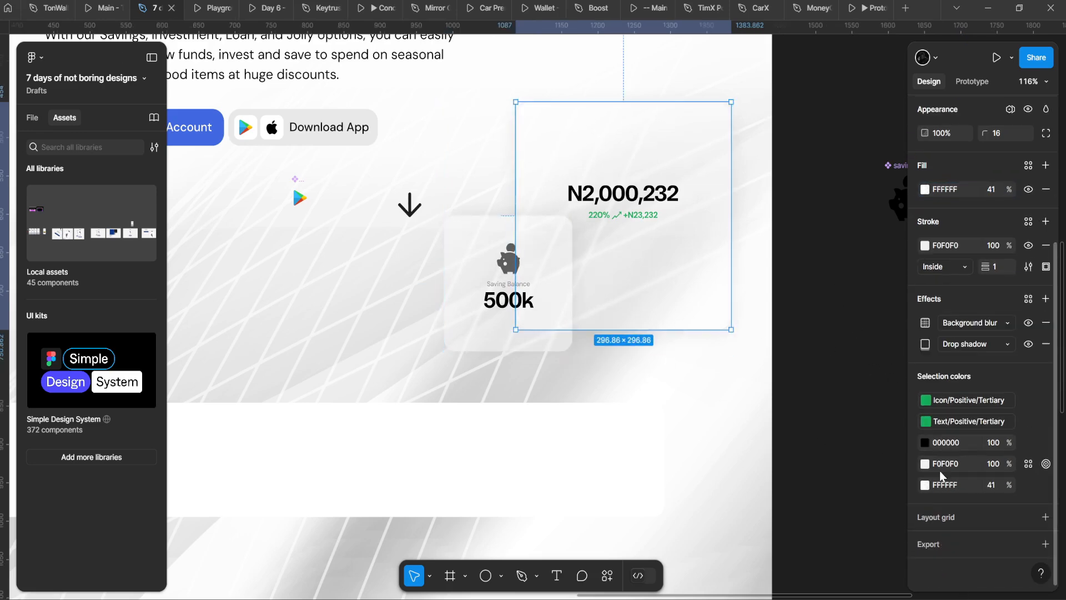
{"action": "left_click", "coordinate": [927, 323]}
{"action": "left_click", "coordinate": [875, 351]}
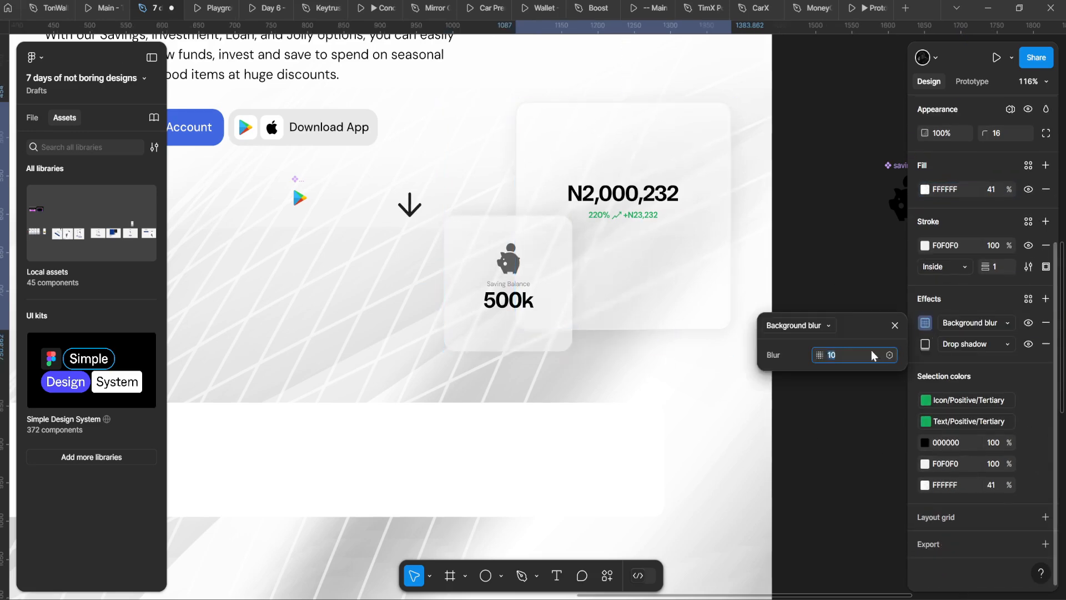
{"action": "left_click", "coordinate": [488, 334]}
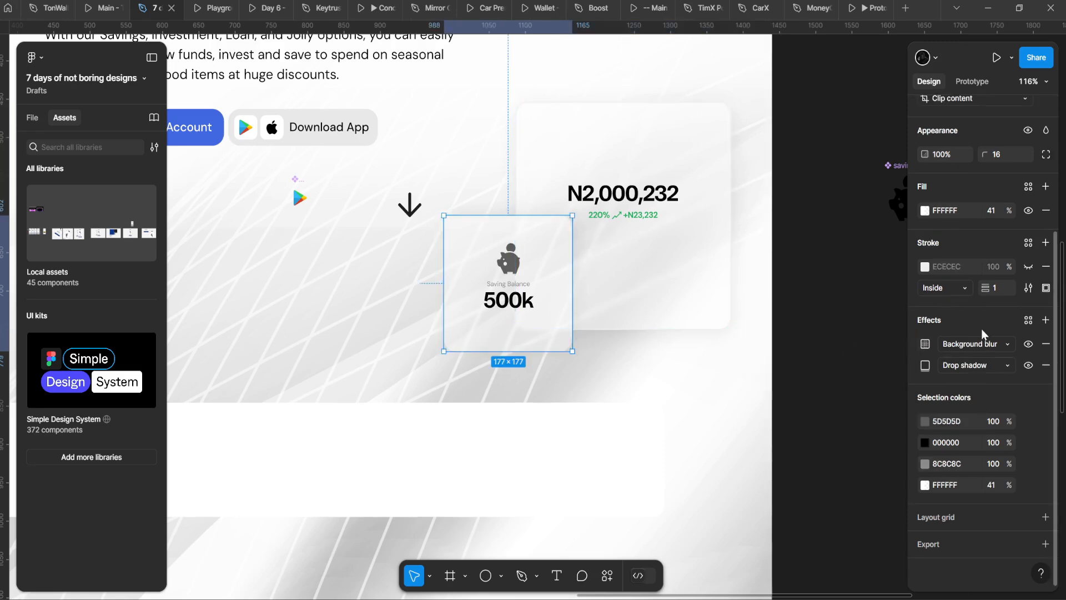
{"action": "left_click", "coordinate": [925, 344]}
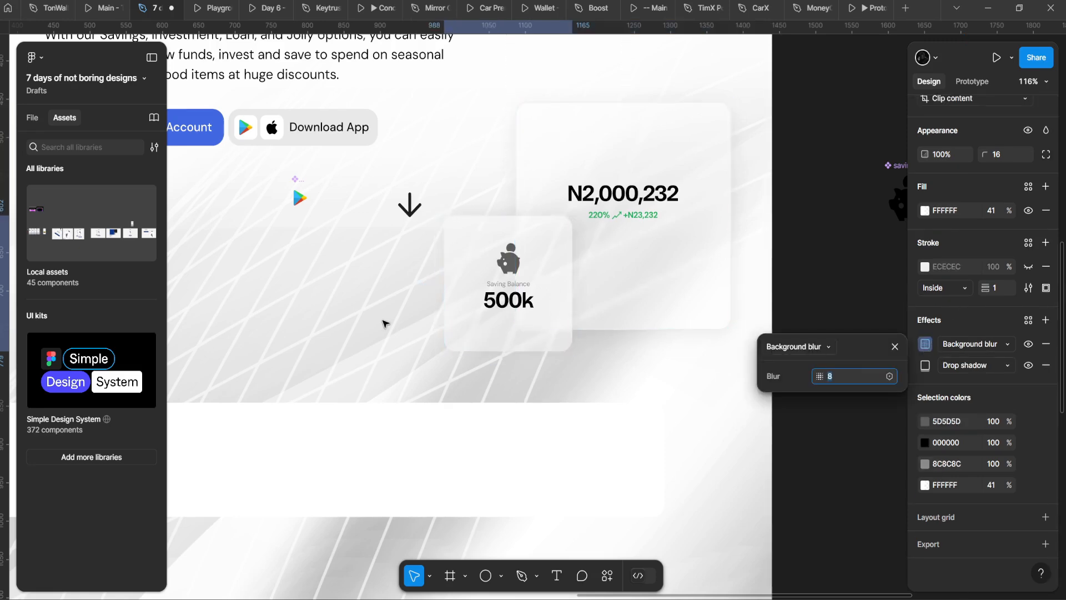
{"action": "left_click", "coordinate": [420, 320]}
Step: Select the white 1124×149 frame and drag it on the canvas
{"action": "left_click", "coordinate": [583, 311]}
{"action": "scroll", "coordinate": [521, 361], "scroll_direction": "down", "scroll_amount": 3}
{"action": "left_click", "coordinate": [458, 391]}
{"action": "scroll", "coordinate": [457, 385], "scroll_direction": "down", "scroll_amount": 6}
{"action": "scroll", "coordinate": [456, 386], "scroll_direction": "up", "scroll_amount": 6}
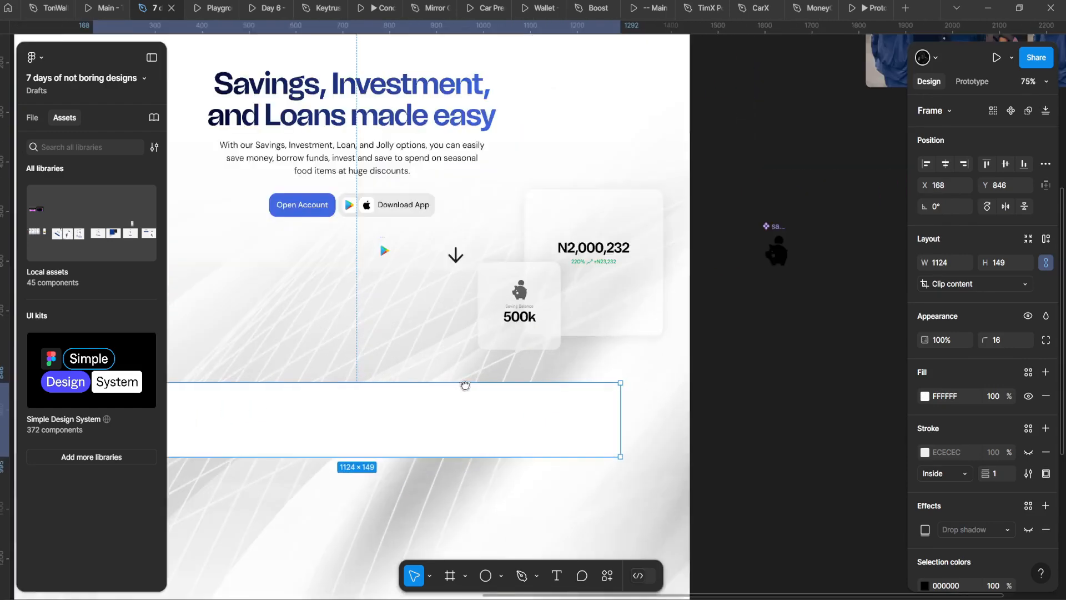
{"action": "left_click_drag", "start_coordinate": [464, 386], "coordinate": [542, 371]}
Step: Move the arrow and Google Play icons off the hero frame
{"action": "left_click", "coordinate": [538, 237]}
{"action": "left_click", "coordinate": [459, 227], "text": "shift"}
{"action": "scroll", "coordinate": [500, 233], "scroll_direction": "down", "scroll_amount": 3}
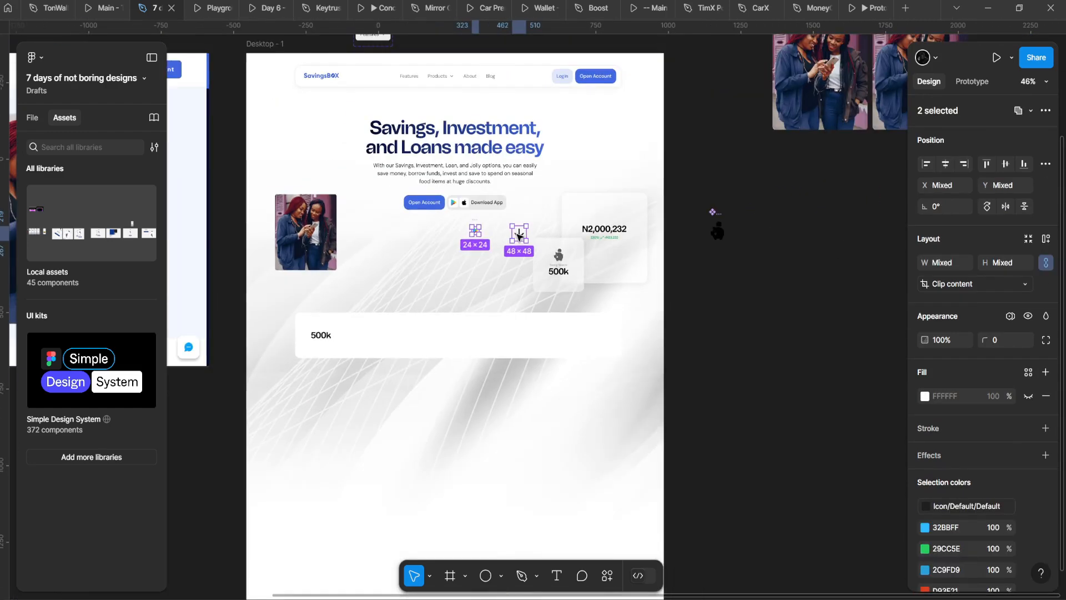
{"action": "left_click_drag", "start_coordinate": [521, 234], "coordinate": [808, 302]}
{"action": "scroll", "coordinate": [618, 238], "scroll_direction": "up", "scroll_amount": 5}
Step: Review the N2,000,232 card's drop shadow settings
{"action": "left_click", "coordinate": [576, 255]}
{"action": "left_click", "coordinate": [826, 271]}
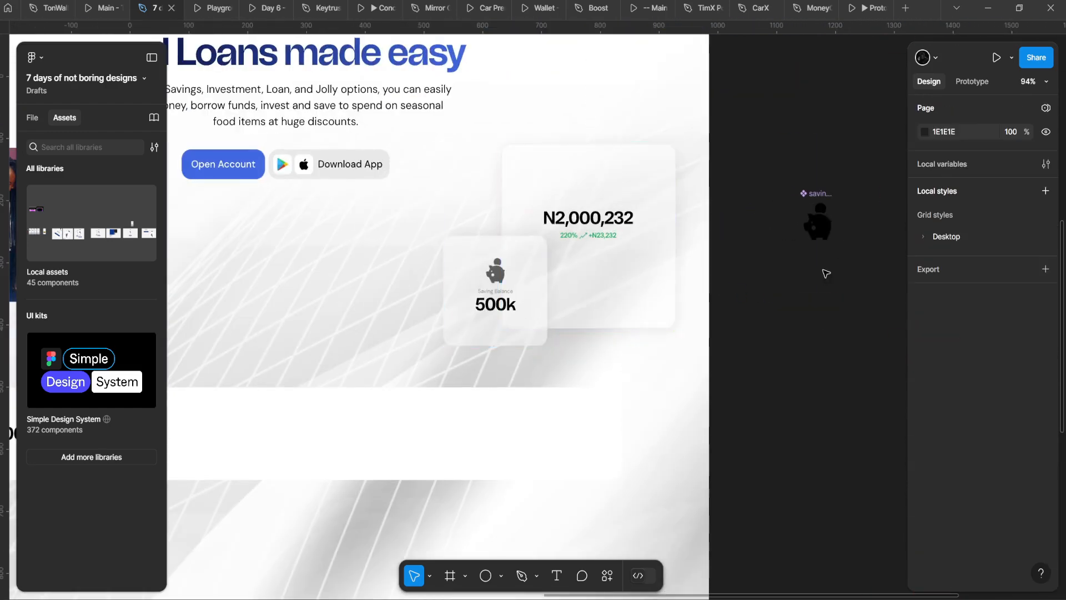
{"action": "left_click", "coordinate": [583, 261]}
{"action": "scroll", "coordinate": [988, 333], "scroll_direction": "down", "scroll_amount": 3}
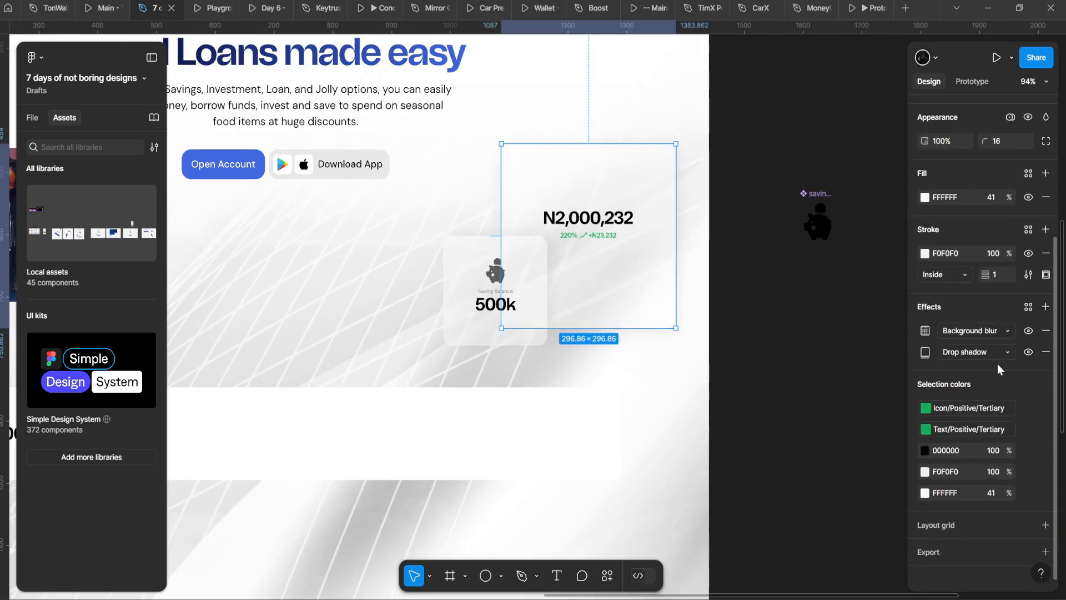
{"action": "left_click", "coordinate": [924, 351]}
Step: Preview the page in the Playground prototype tab, then return to the design file
{"action": "left_click", "coordinate": [217, 7]}
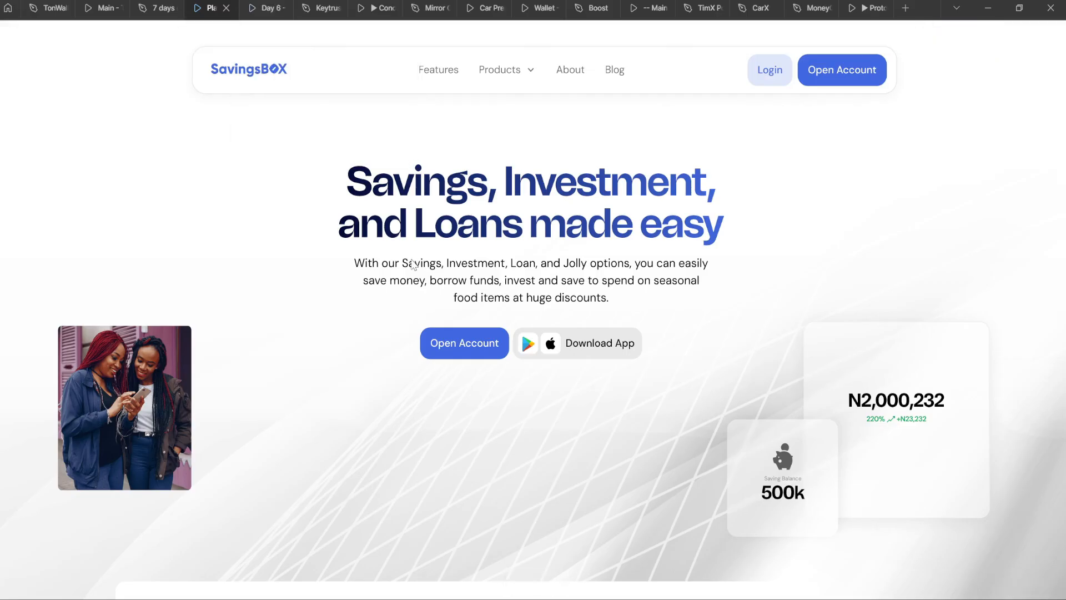
{"action": "scroll", "coordinate": [414, 264], "scroll_direction": "down", "scroll_amount": 1}
{"action": "scroll", "coordinate": [413, 265], "scroll_direction": "up", "scroll_amount": 1}
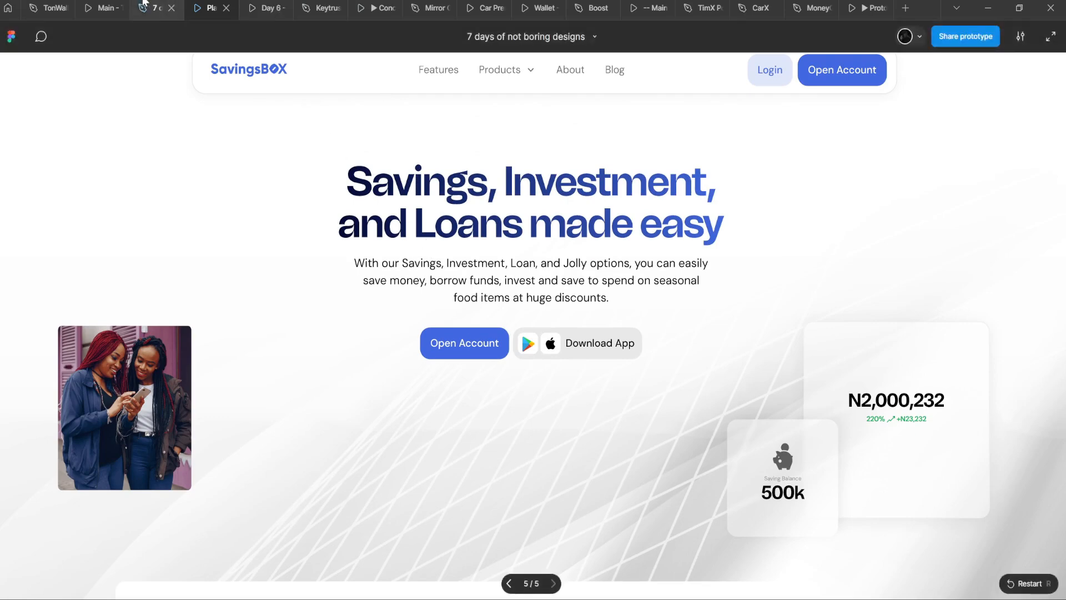
{"action": "left_click", "coordinate": [157, 8]}
{"action": "scroll", "coordinate": [502, 300], "scroll_direction": "up", "scroll_amount": 3}
{"action": "left_click", "coordinate": [504, 305]}
Step: Set the 500k text to font size 20 with line height 28
{"action": "double_click", "coordinate": [505, 301]}
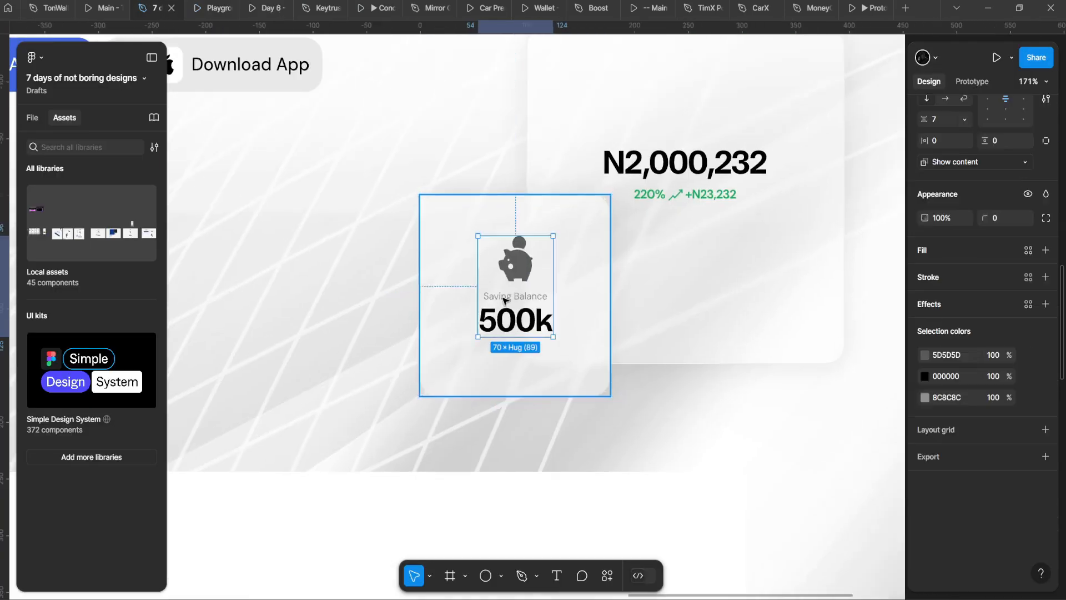
{"action": "double_click", "coordinate": [506, 300]}
{"action": "scroll", "coordinate": [507, 301], "scroll_direction": "up", "scroll_amount": 2}
{"action": "left_click", "coordinate": [508, 329]}
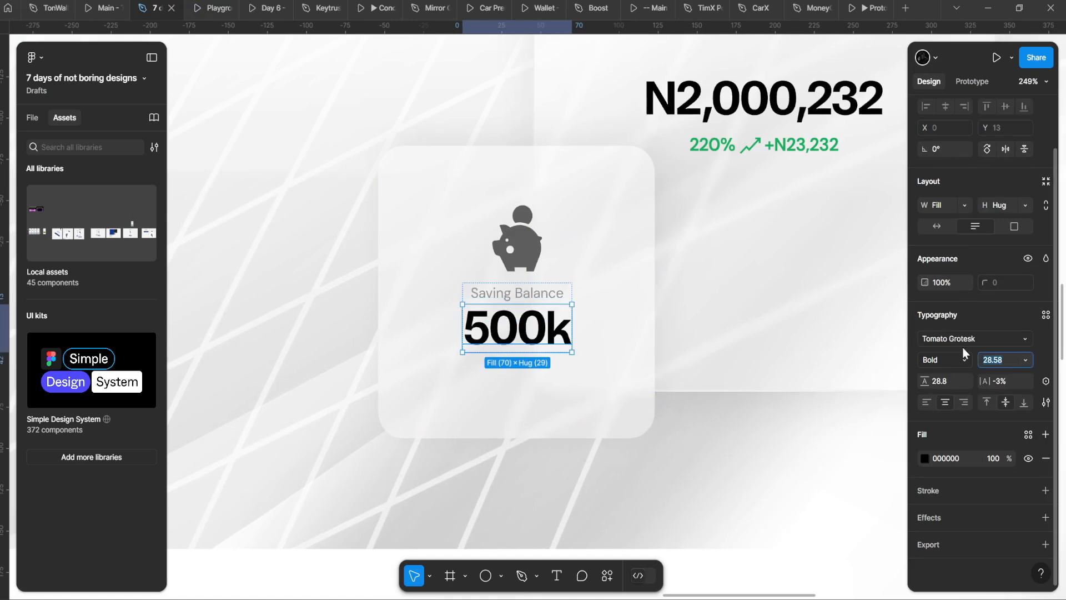
{"action": "type", "text": "20"}
{"action": "key", "text": "Return"}
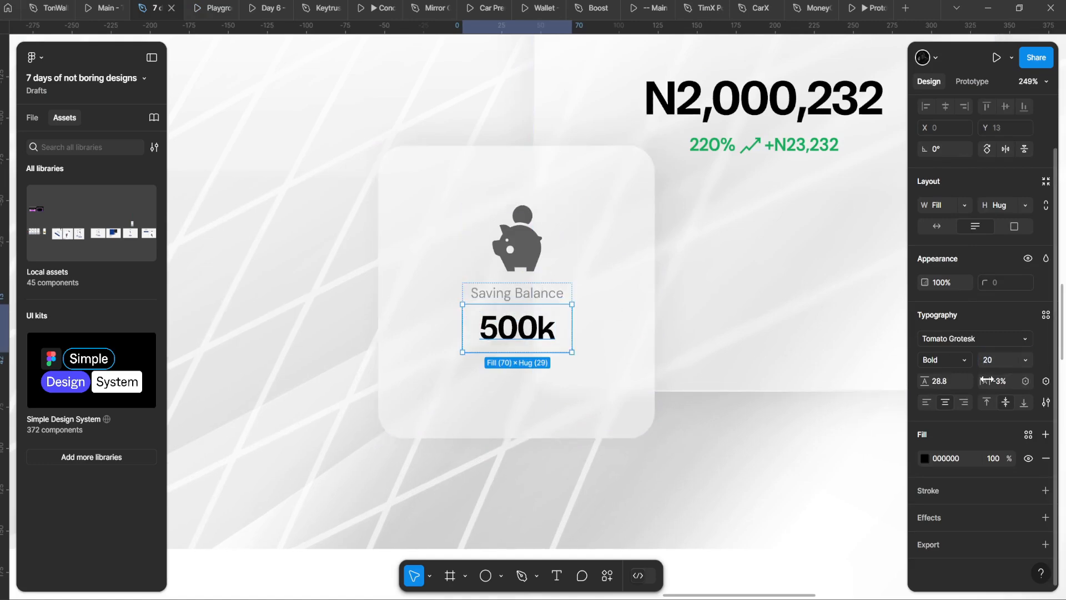
{"action": "left_click", "coordinate": [942, 375]}
{"action": "type", "text": "28"}
{"action": "key", "text": "Return"}
Step: Set Saving Balance to size 12 and widen its text group to 92 so it fits on one line
{"action": "left_click", "coordinate": [511, 293]}
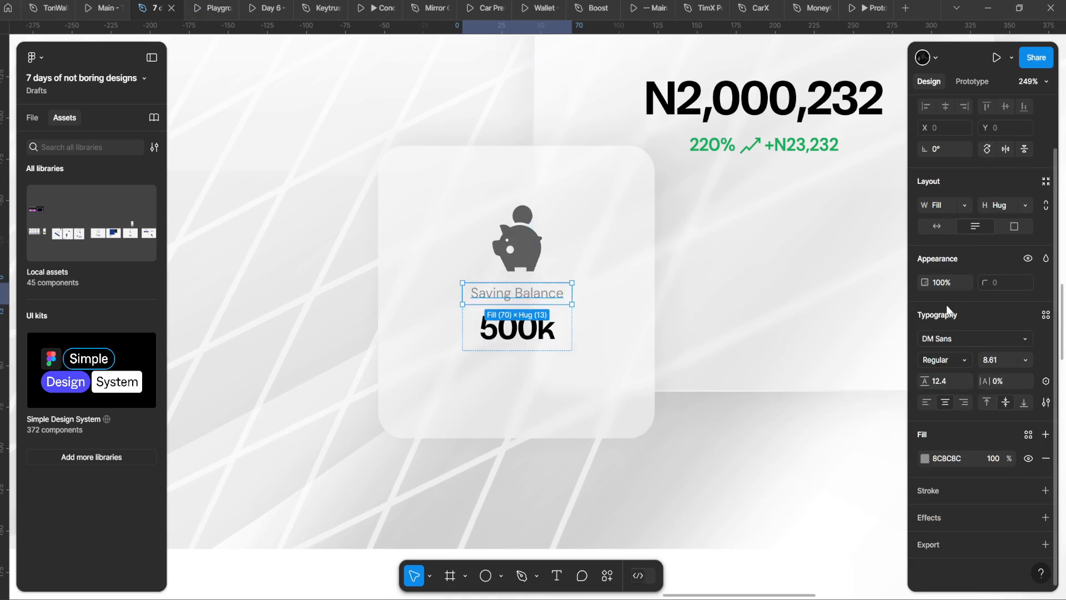
{"action": "key", "text": "Return"}
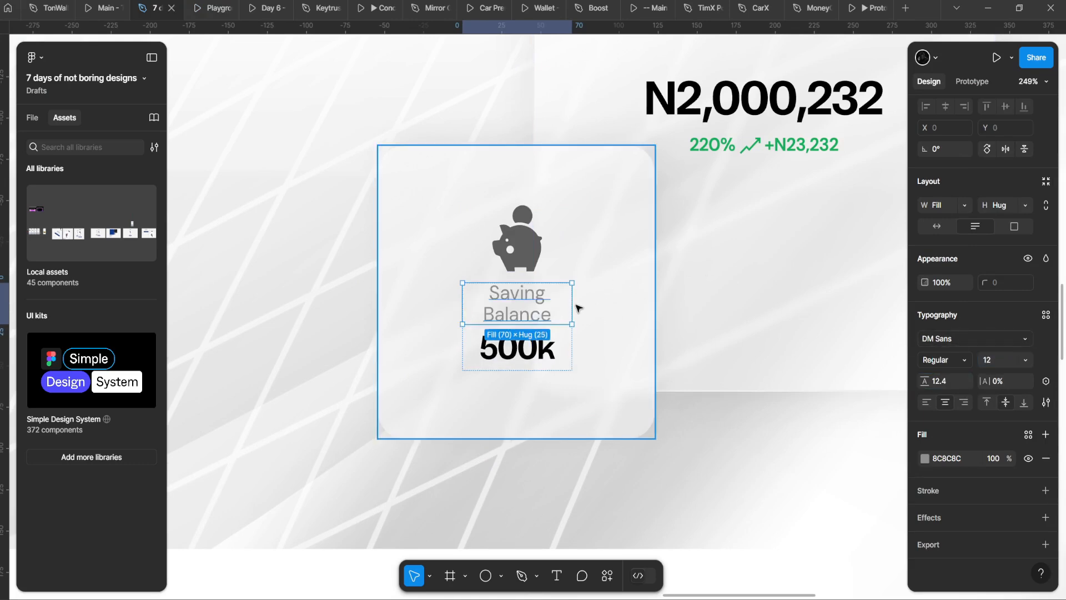
{"action": "left_click_drag", "start_coordinate": [573, 307], "coordinate": [590, 305]}
{"action": "left_click", "coordinate": [593, 312]}
{"action": "left_click", "coordinate": [609, 321]}
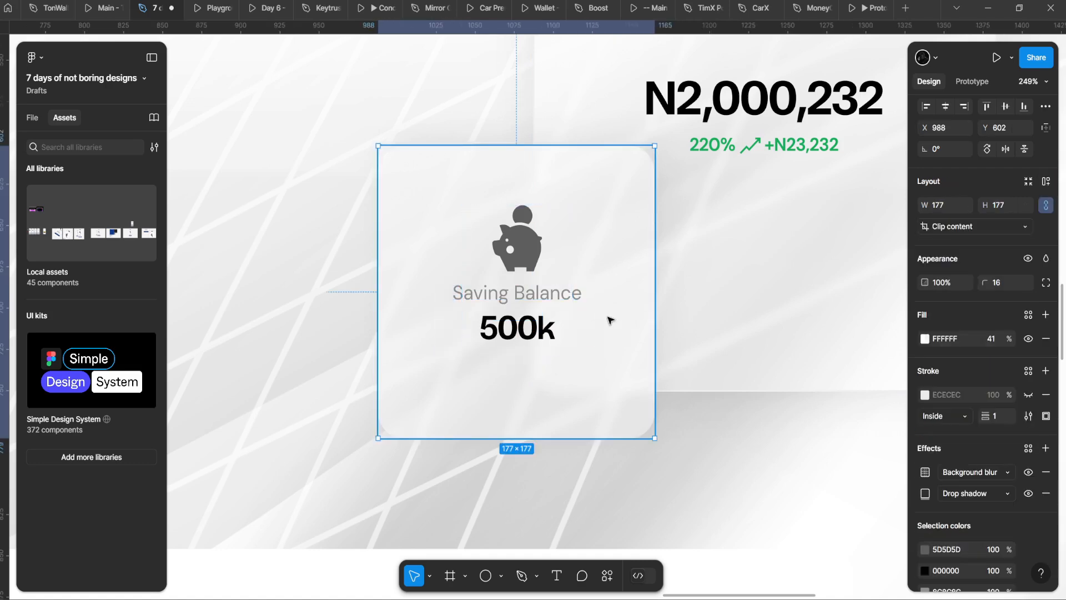
{"action": "double_click", "coordinate": [548, 243]}
{"action": "left_click_drag", "start_coordinate": [573, 255], "coordinate": [589, 257]}
Step: Increase the auto-layout gap below the piggy bank icon to 16
{"action": "double_click", "coordinate": [520, 300]}
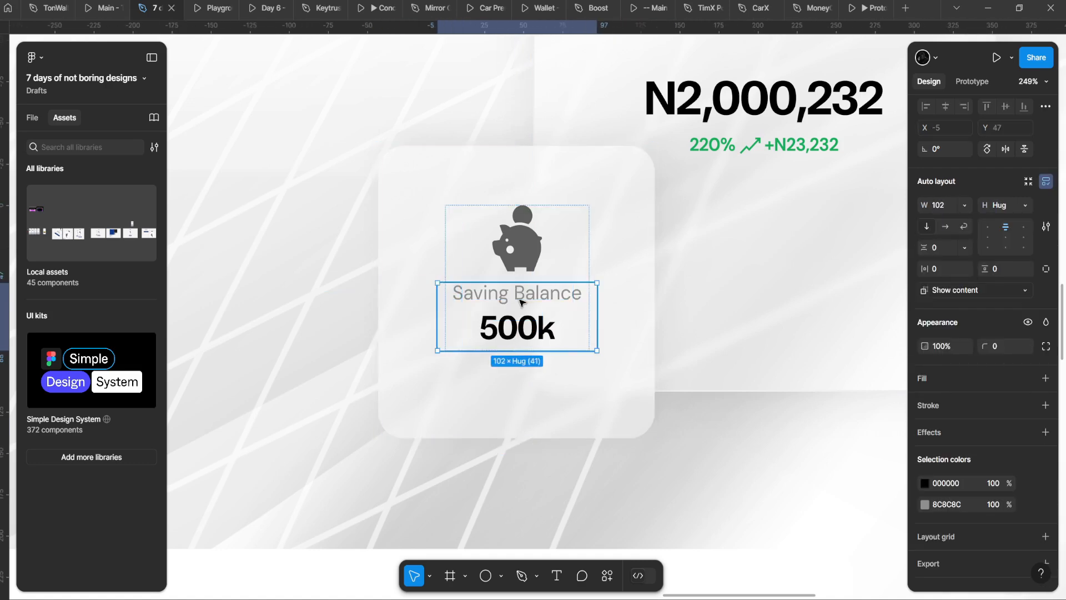
{"action": "left_click", "coordinate": [526, 260]}
{"action": "left_click", "coordinate": [567, 261]}
{"action": "left_click_drag", "start_coordinate": [930, 288], "coordinate": [939, 288]}
{"action": "type", "text": "16"}
{"action": "key", "text": "Return"}
Step: Nudge the N2,000,232 text frame down within its card
{"action": "left_click", "coordinate": [690, 313]}
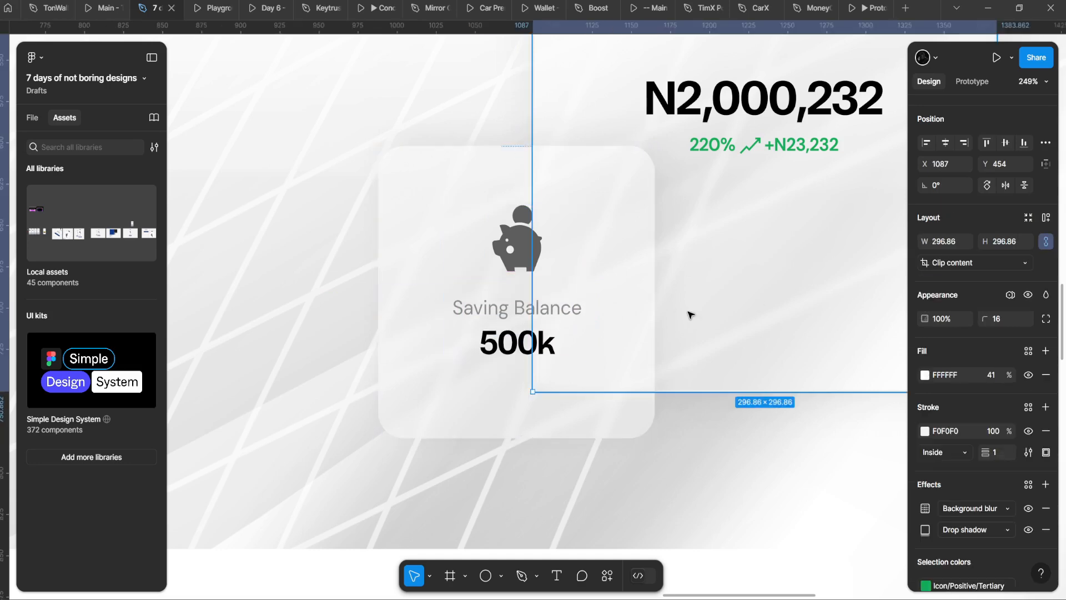
{"action": "scroll", "coordinate": [690, 312], "scroll_direction": "down", "scroll_amount": 2}
{"action": "scroll", "coordinate": [604, 304], "scroll_direction": "up", "scroll_amount": 1}
{"action": "double_click", "coordinate": [605, 302]}
{"action": "left_click_drag", "start_coordinate": [737, 205], "coordinate": [464, 250]}
{"action": "double_click", "coordinate": [561, 226]}
{"action": "left_click_drag", "start_coordinate": [563, 228], "coordinate": [717, 270]}
{"action": "key", "text": "shift+Down"}
{"action": "key", "text": "shift+Down"}
{"action": "key", "text": "Escape"}
{"action": "scroll", "coordinate": [611, 261], "scroll_direction": "down", "scroll_amount": 5}
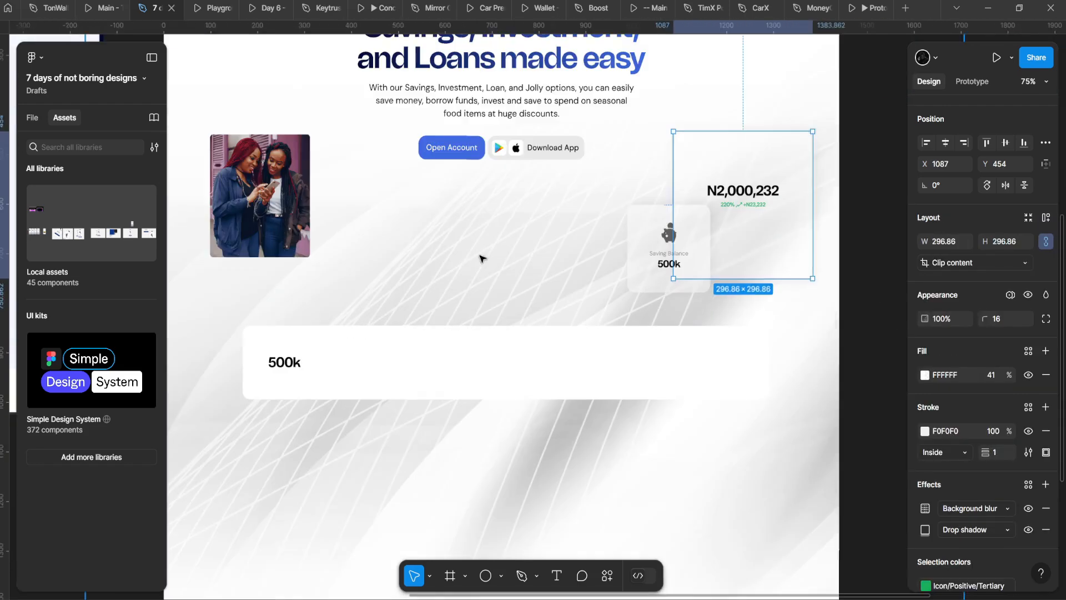
Step: Try duplicating and moving the two-women photo, undo both, and check the prototype preview
{"action": "left_click", "coordinate": [265, 183]}
{"action": "left_click_drag", "start_coordinate": [301, 209], "coordinate": [346, 233]}
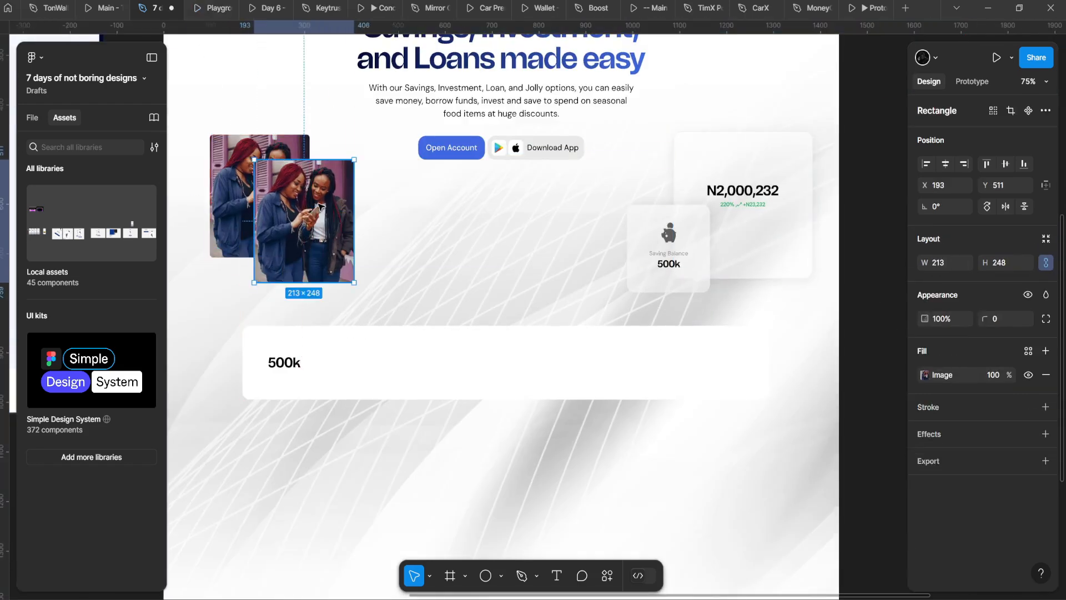
{"action": "key", "text": "ctrl+z"}
{"action": "scroll", "coordinate": [257, 133], "scroll_direction": "down", "scroll_amount": 1}
{"action": "left_click_drag", "start_coordinate": [253, 126], "coordinate": [376, 228]}
{"action": "key", "text": "Delete"}
{"action": "left_click", "coordinate": [218, 7]}
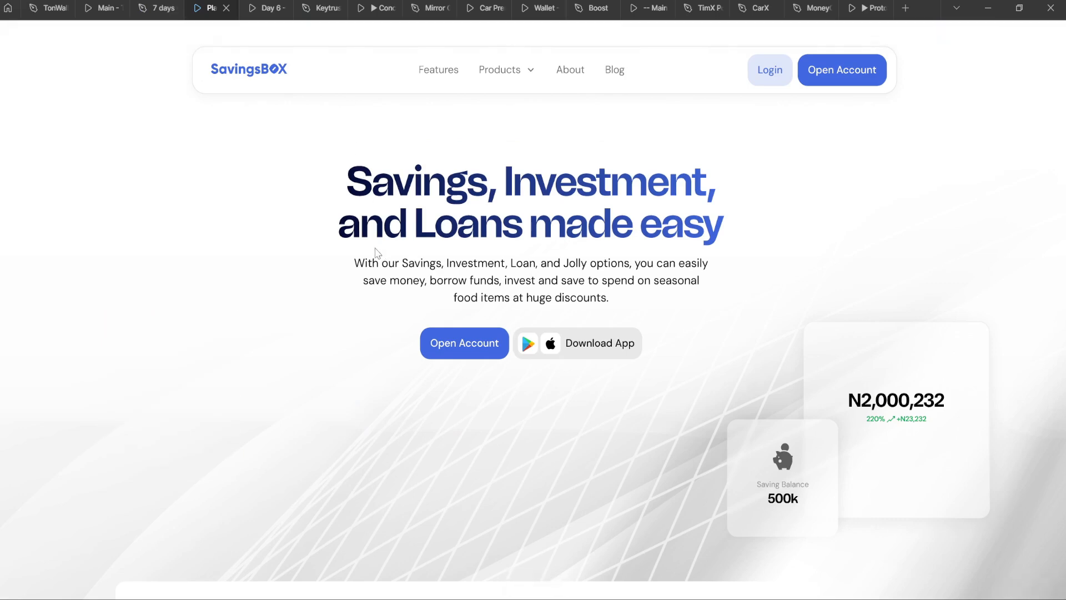
{"action": "left_click", "coordinate": [157, 4]}
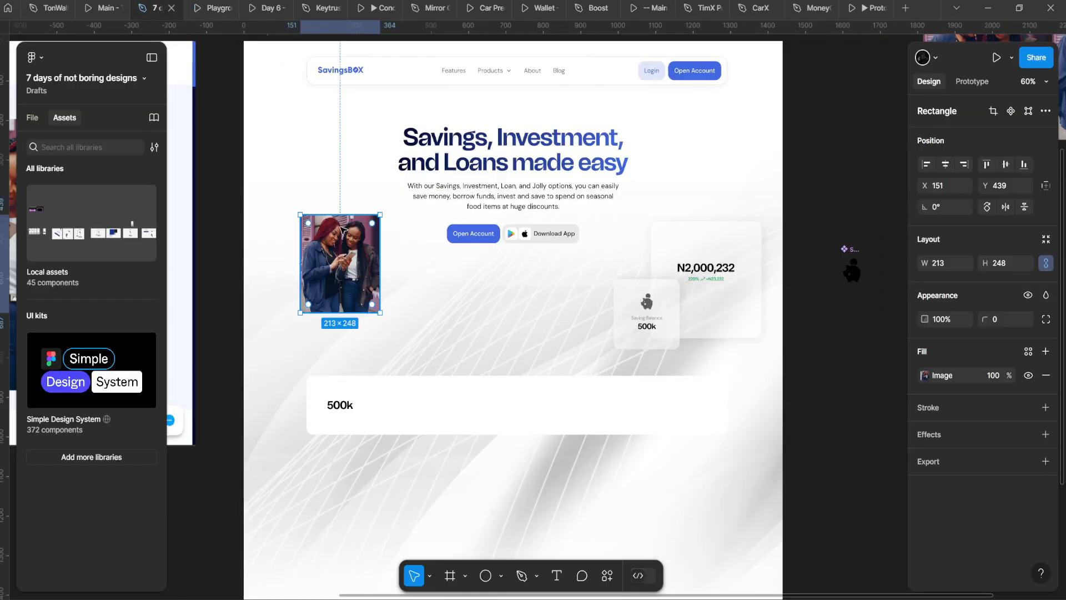
{"action": "scroll", "coordinate": [352, 253], "scroll_direction": "up", "scroll_amount": 3}
{"action": "left_click_drag", "start_coordinate": [407, 290], "coordinate": [552, 295]}
{"action": "key", "text": "ctrl+z"}
{"action": "scroll", "coordinate": [414, 248], "scroll_direction": "down", "scroll_amount": 3}
Step: Round the two-women photo into a circle with corner radius 106.5 and move it lower
{"action": "left_click", "coordinate": [405, 244]}
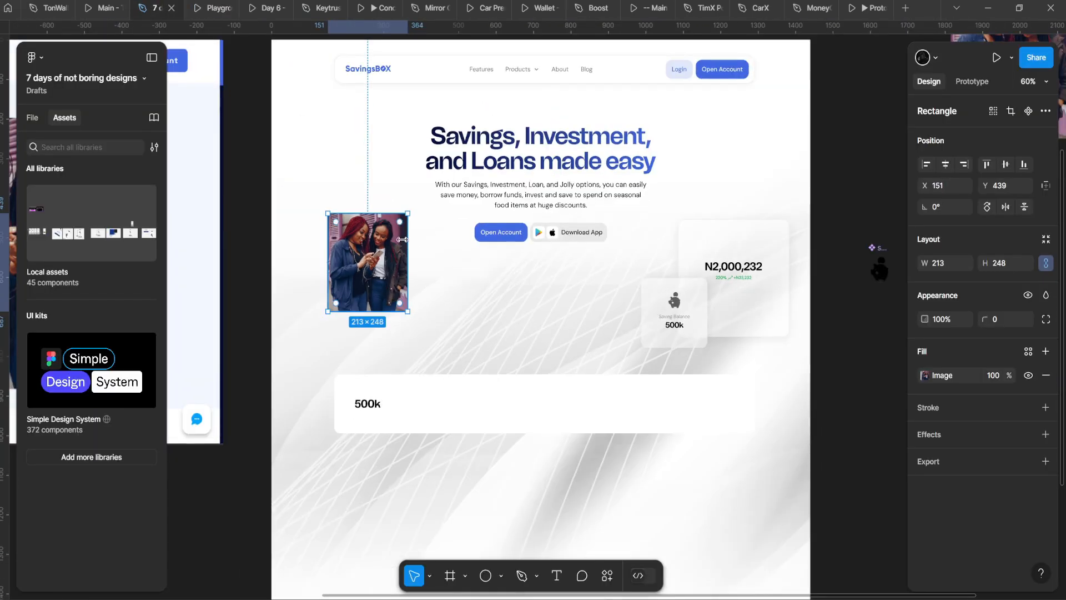
{"action": "left_click_drag", "start_coordinate": [401, 224], "coordinate": [373, 248]}
{"action": "scroll", "coordinate": [377, 311], "scroll_direction": "up", "scroll_amount": 3}
{"action": "mouse_move", "coordinate": [381, 288]}
{"action": "left_mouse_down"}
{"action": "mouse_move", "coordinate": [381, 257]}
{"action": "mouse_move", "coordinate": [396, 285]}
{"action": "left_mouse_up"}
{"action": "scroll", "coordinate": [376, 264], "scroll_direction": "up", "scroll_amount": 3}
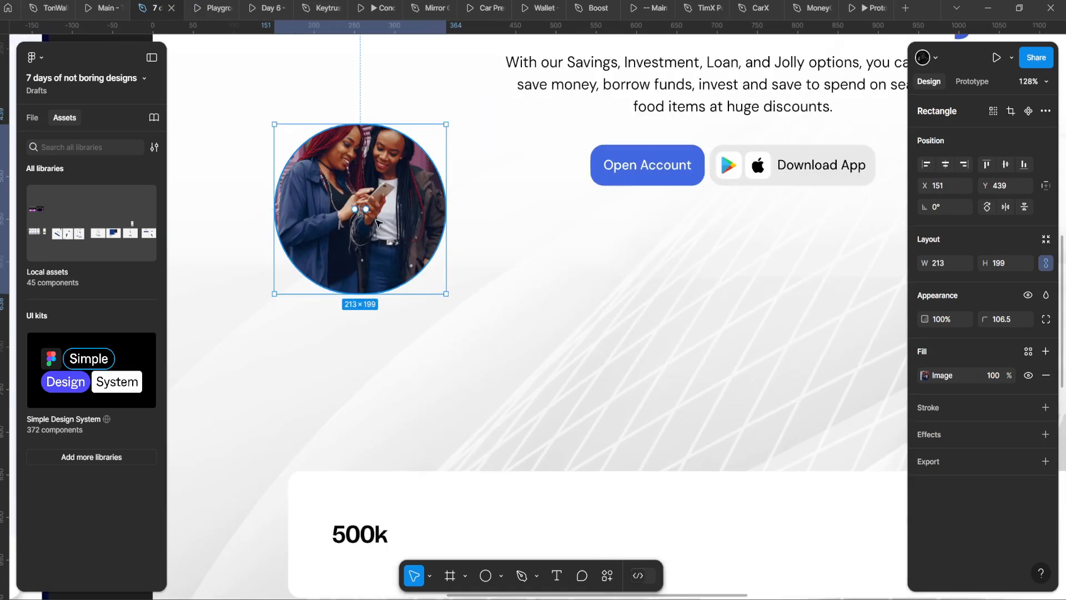
{"action": "left_click_drag", "start_coordinate": [362, 236], "coordinate": [361, 320]}
{"action": "left_click_drag", "start_coordinate": [445, 308], "coordinate": [428, 296]}
Step: Test overlapping copies of the round photo in the prototype preview, then undo them
{"action": "left_click_drag", "start_coordinate": [426, 295], "coordinate": [468, 296], "text": "alt"}
{"action": "left_click", "coordinate": [236, 3]}
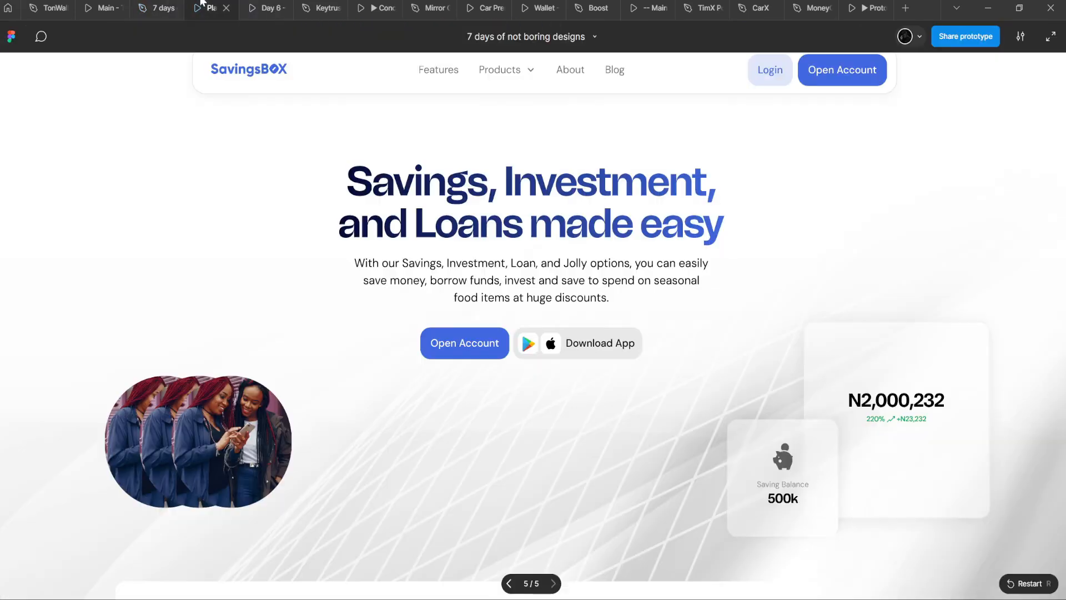
{"action": "left_click", "coordinate": [161, 8]}
{"action": "key", "text": "ctrl+z"}
{"action": "key", "text": "ctrl+z"}
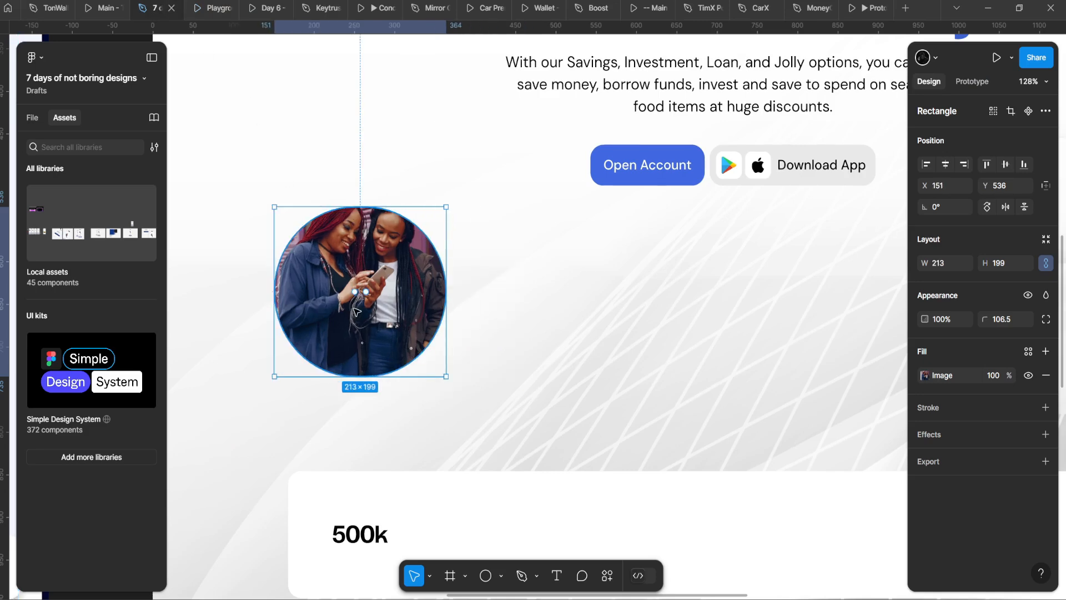
{"action": "scroll", "coordinate": [355, 320], "scroll_direction": "down", "scroll_amount": 4}
{"action": "key", "text": "ctrl+shift+z"}
{"action": "key", "text": "ctrl+z"}
{"action": "key", "text": "ctrl+shift+z"}
{"action": "key", "text": "ctrl+shift+z"}
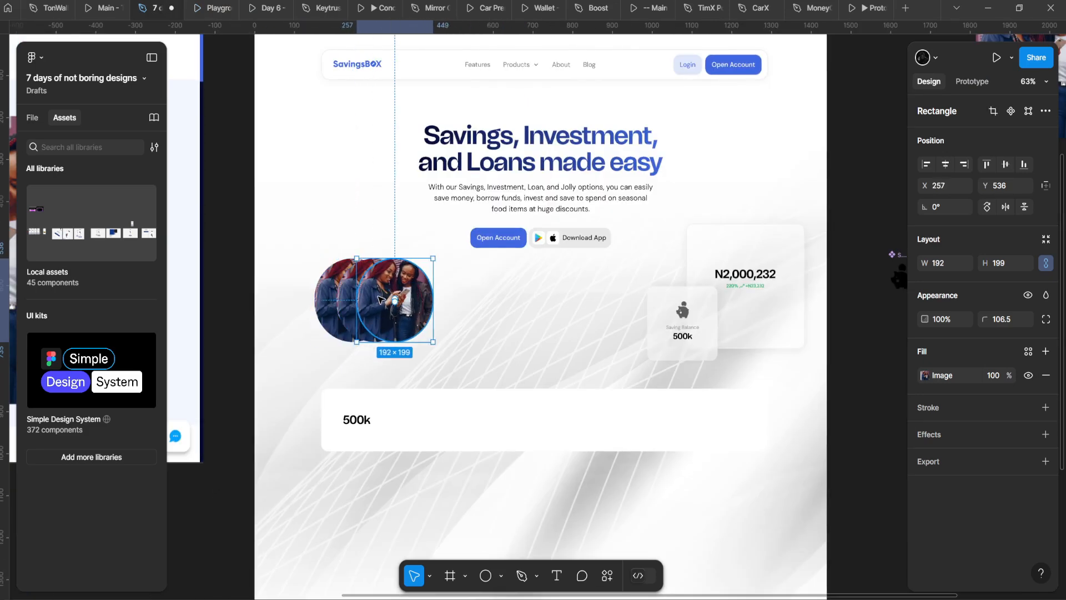
{"action": "key", "text": "ctrl+z"}
{"action": "scroll", "coordinate": [379, 295], "scroll_direction": "up", "scroll_amount": 2}
{"action": "key", "text": "ctrl+z"}
{"action": "scroll", "coordinate": [351, 291], "scroll_direction": "up", "scroll_amount": 4}
Step: Shrink the round photo down to a 54×55 avatar
{"action": "left_click_drag", "start_coordinate": [404, 329], "coordinate": [673, 319]}
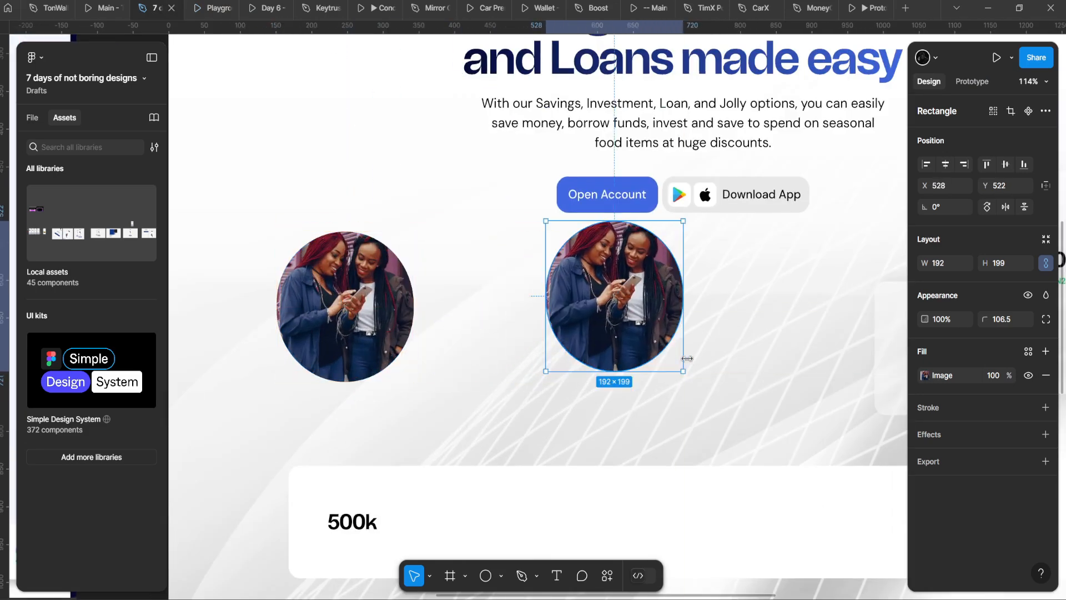
{"action": "left_click_drag", "start_coordinate": [686, 358], "coordinate": [481, 376]}
{"action": "scroll", "coordinate": [587, 299], "scroll_direction": "up", "scroll_amount": 5}
{"action": "left_click_drag", "start_coordinate": [472, 380], "coordinate": [545, 297]}
{"action": "key", "text": "ctrl+z"}
{"action": "key", "text": "ctrl+z"}
Step: Place the avatar under Open Account, Alt-drag overlapping copies, and select all three
{"action": "left_click_drag", "start_coordinate": [457, 370], "coordinate": [562, 284]}
{"action": "left_click_drag", "start_coordinate": [562, 284], "coordinate": [583, 285]}
{"action": "scroll", "coordinate": [533, 297], "scroll_direction": "up", "scroll_amount": 4}
{"action": "left_click", "coordinate": [533, 296], "text": "shift"}
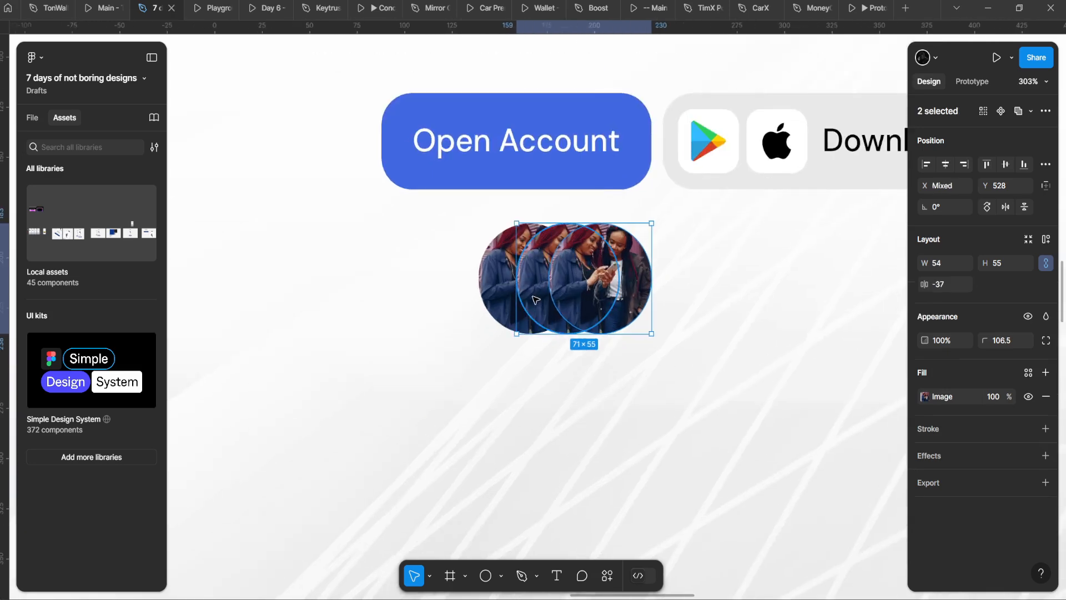
{"action": "left_click", "coordinate": [499, 296], "text": "shift"}
Step: Give the three avatars a white FFFFFF stroke and a drop shadow
{"action": "scroll", "coordinate": [501, 294], "scroll_direction": "up", "scroll_amount": 1}
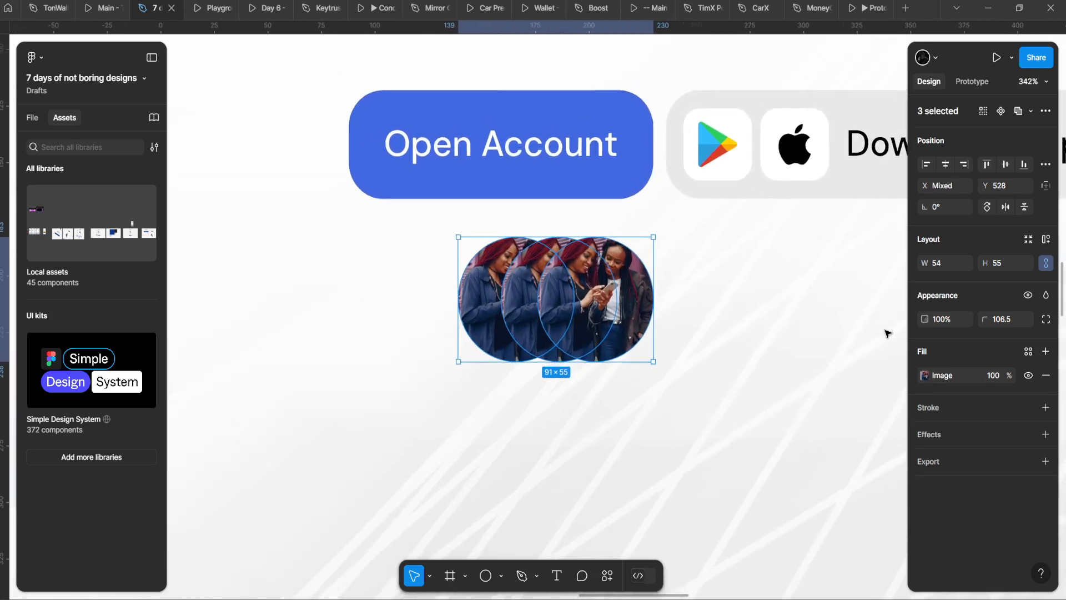
{"action": "left_click", "coordinate": [1046, 408]}
{"action": "left_click", "coordinate": [924, 432]}
{"action": "left_click_drag", "start_coordinate": [846, 343], "coordinate": [747, 259]}
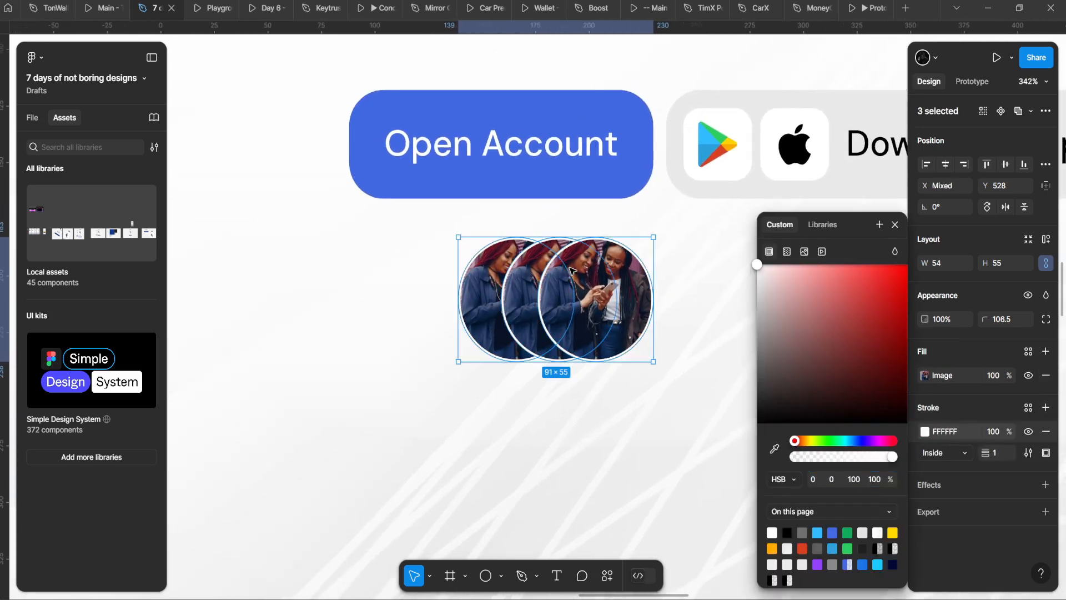
{"action": "left_click", "coordinate": [1045, 485]}
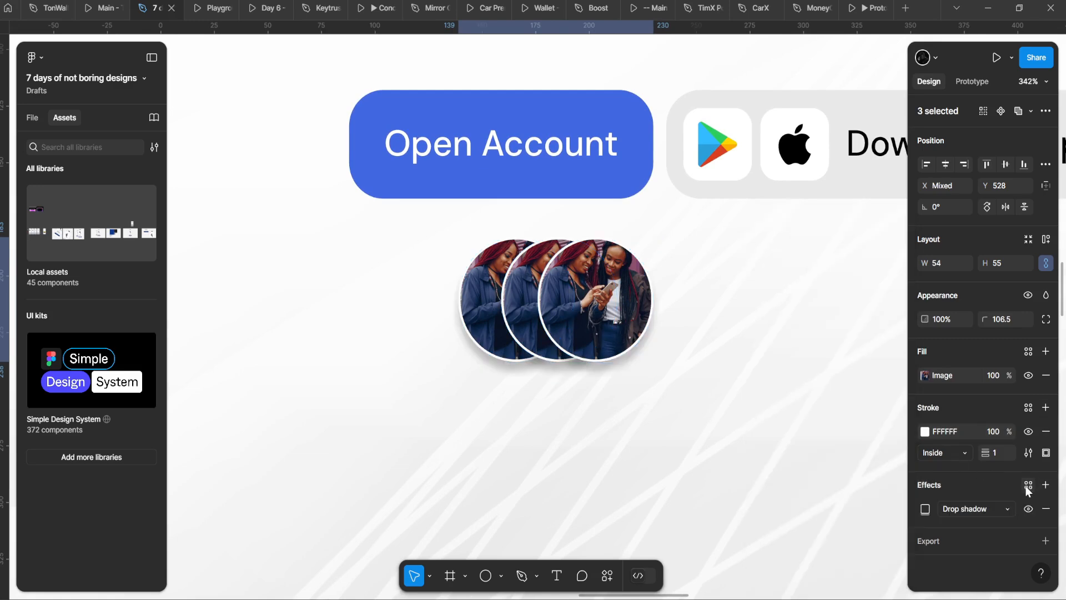
{"action": "left_click", "coordinate": [925, 508]}
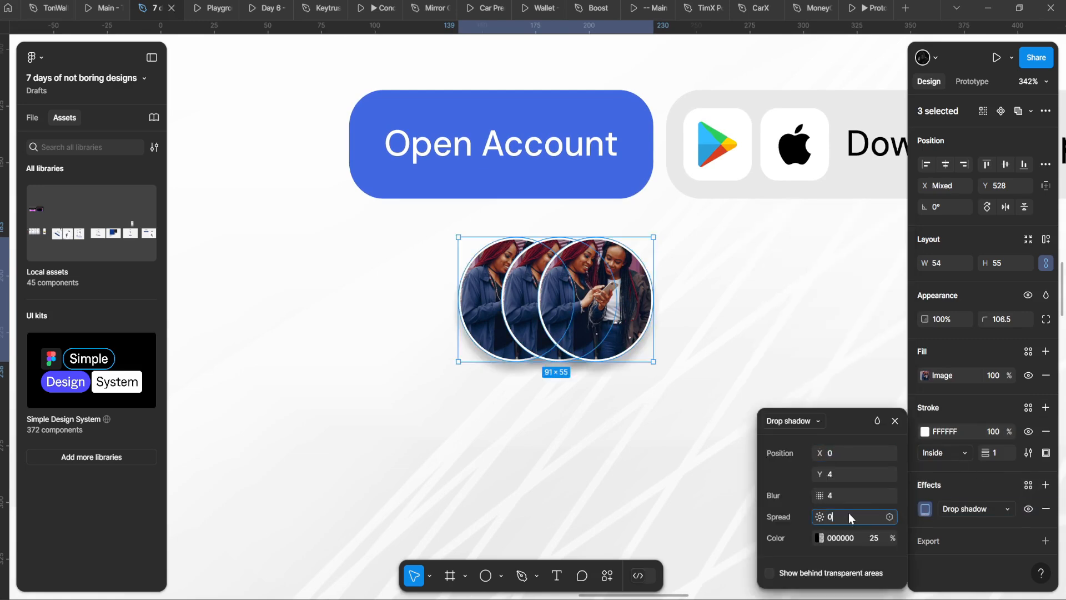
{"action": "left_click", "coordinate": [873, 537]}
{"action": "type", "text": "180"}
{"action": "key", "text": "Return"}
{"action": "left_click", "coordinate": [730, 332]}
Step: Wrap the three avatars in an auto-layout row with -37 spacing so they overlap
{"action": "scroll", "coordinate": [673, 308], "scroll_direction": "up", "scroll_amount": 2}
{"action": "scroll", "coordinate": [675, 311], "scroll_direction": "up", "scroll_amount": 1}
{"action": "left_click", "coordinate": [653, 310]}
{"action": "left_click", "coordinate": [496, 306], "text": "shift"}
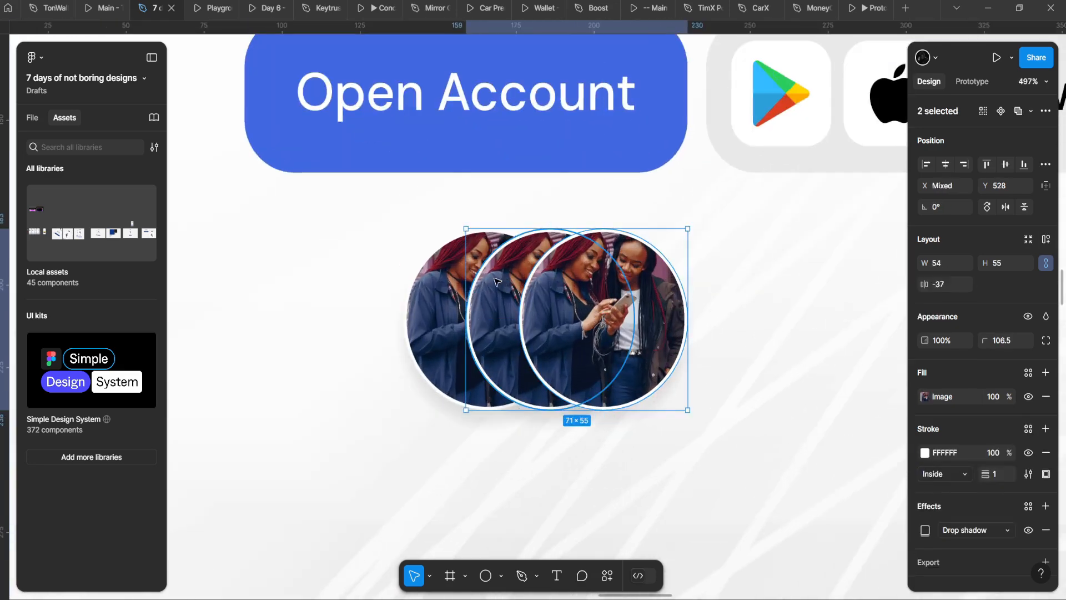
{"action": "left_click", "coordinate": [448, 305], "text": "shift"}
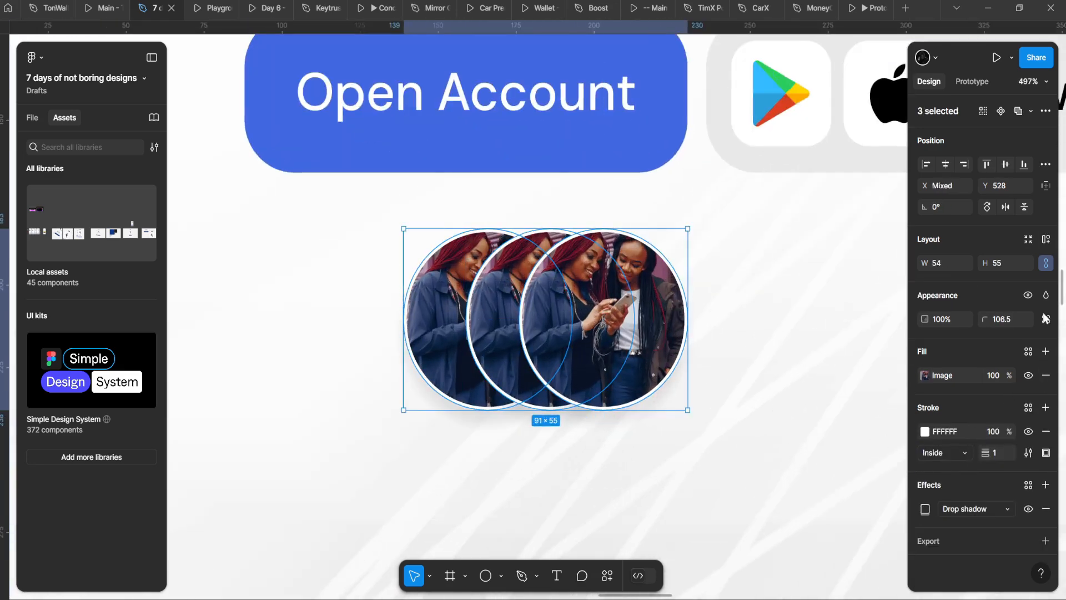
{"action": "key", "text": "shift+a"}
{"action": "left_click_drag", "start_coordinate": [768, 330], "coordinate": [711, 334]}
{"action": "left_click_drag", "start_coordinate": [925, 305], "coordinate": [881, 302]}
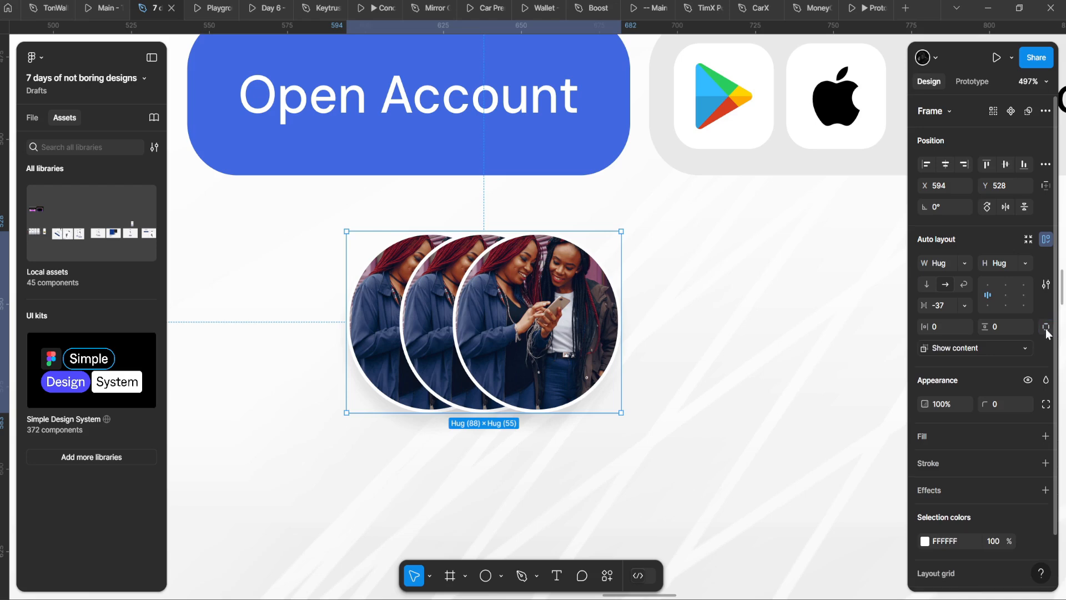
Step: Set the auto layout's canvas stacking to First on top
{"action": "left_click", "coordinate": [1045, 284]}
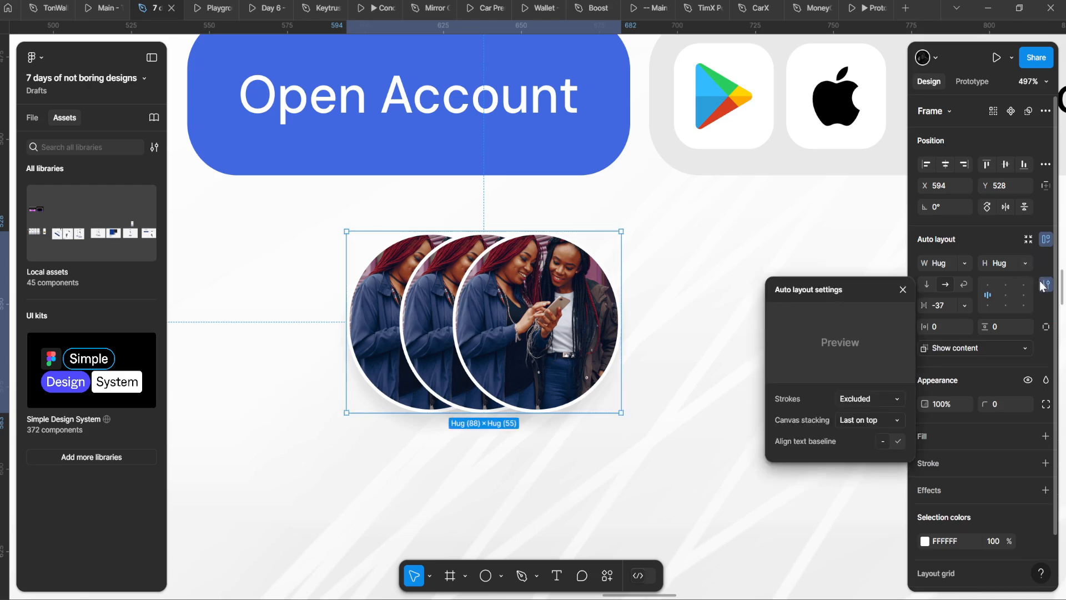
{"action": "left_click", "coordinate": [861, 419]}
{"action": "left_click", "coordinate": [870, 407]}
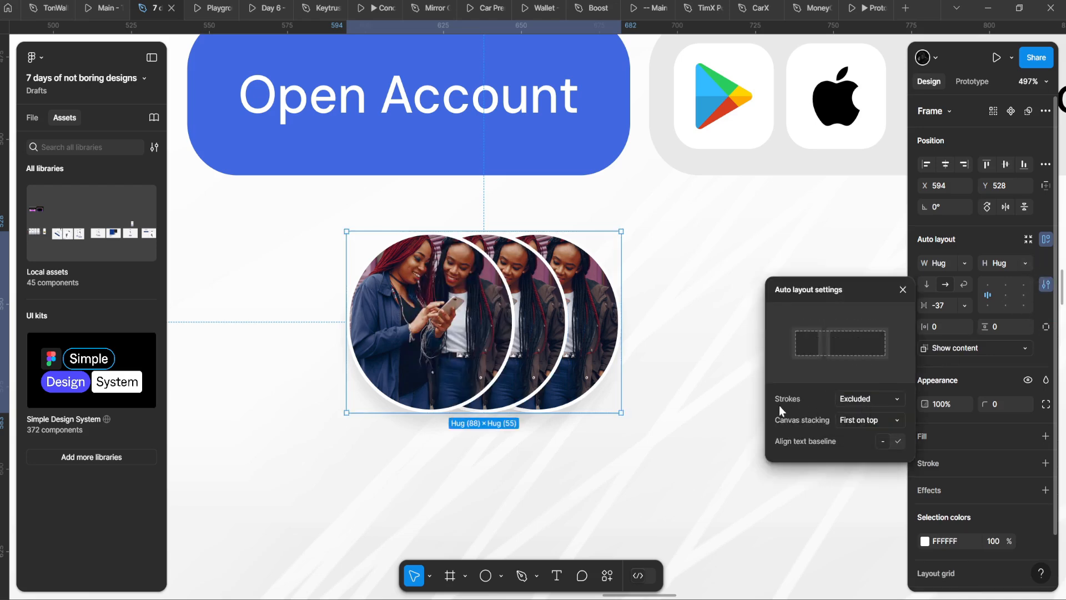
{"action": "key", "text": "ctrl+z"}
{"action": "key", "text": "ctrl+shift+z"}
{"action": "scroll", "coordinate": [626, 439], "scroll_direction": "down", "scroll_amount": 5}
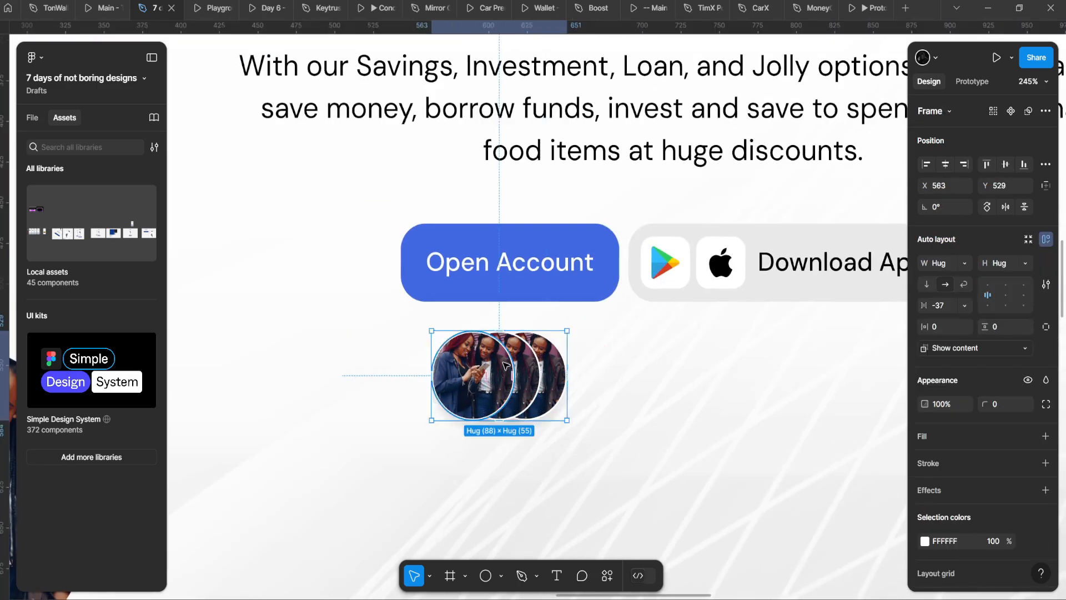
{"action": "scroll", "coordinate": [606, 363], "scroll_direction": "up", "scroll_amount": 5}
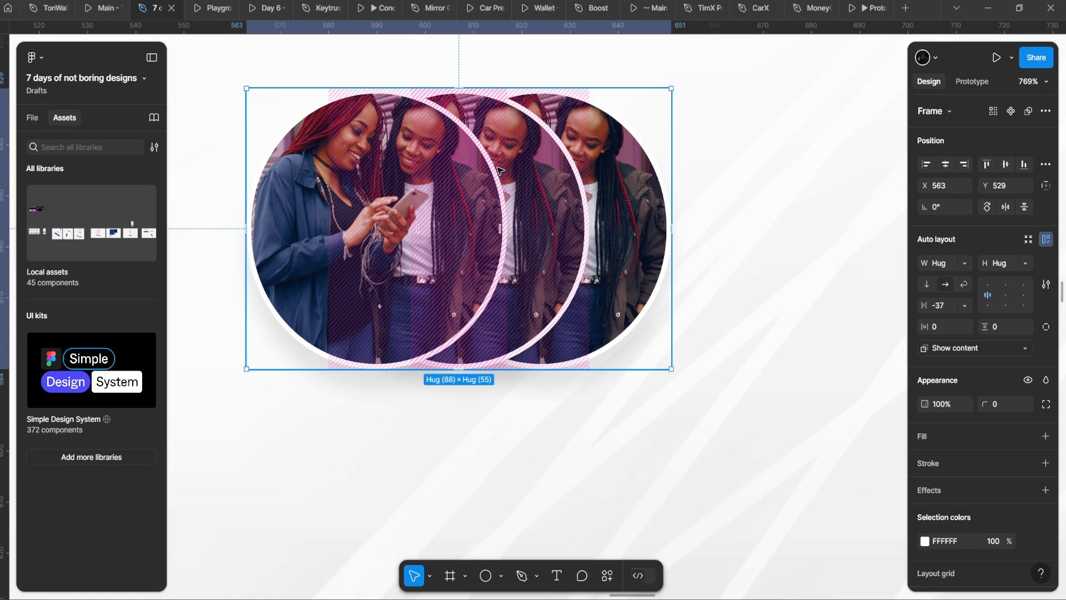
Step: Adjust the circles' drop shadow to X 2, Y 3, black at 21% opacity
{"action": "key", "text": "Return"}
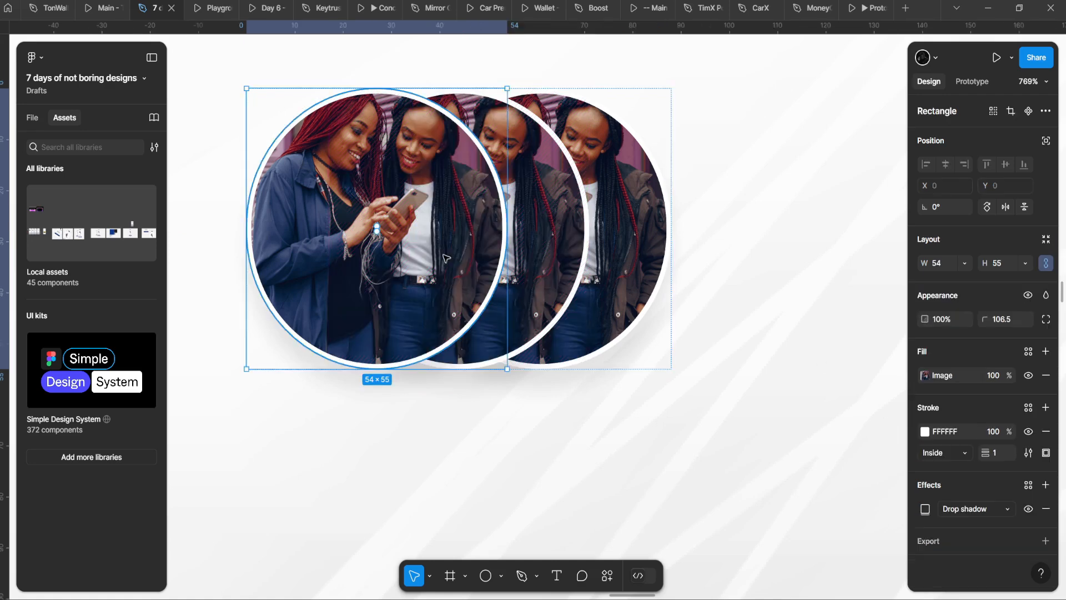
{"action": "left_click", "coordinate": [925, 509]}
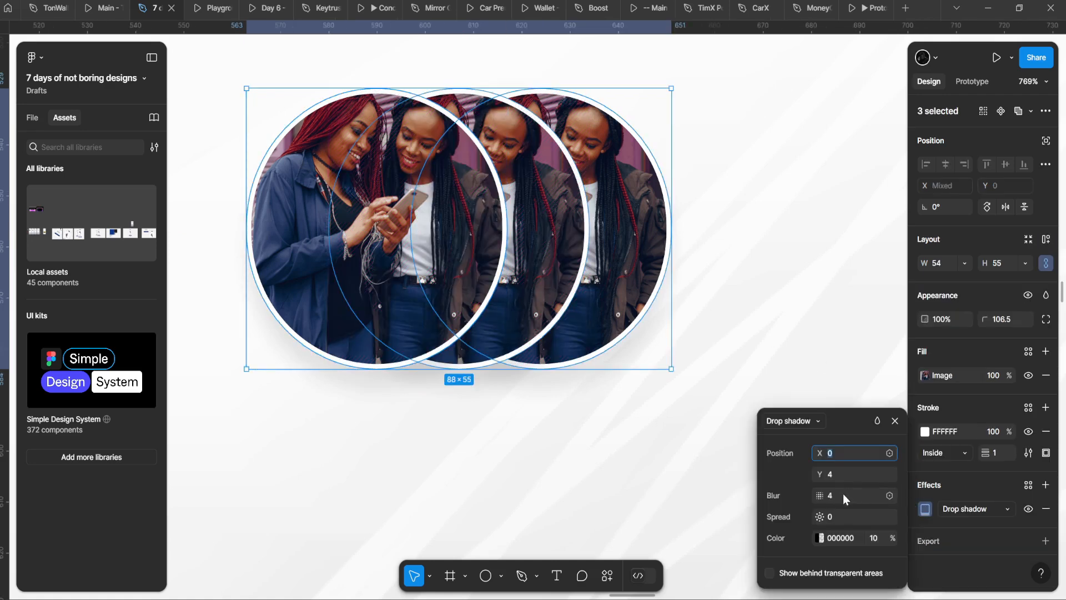
{"action": "left_click", "coordinate": [821, 538]}
{"action": "left_click_drag", "start_coordinate": [722, 456], "coordinate": [762, 463]}
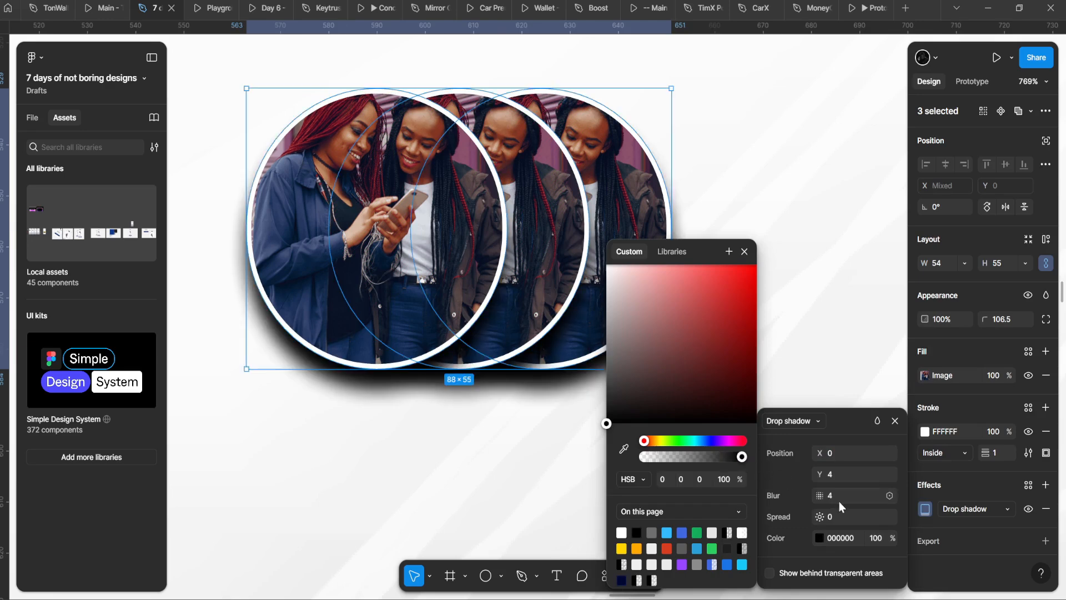
{"action": "key", "text": "Down"}
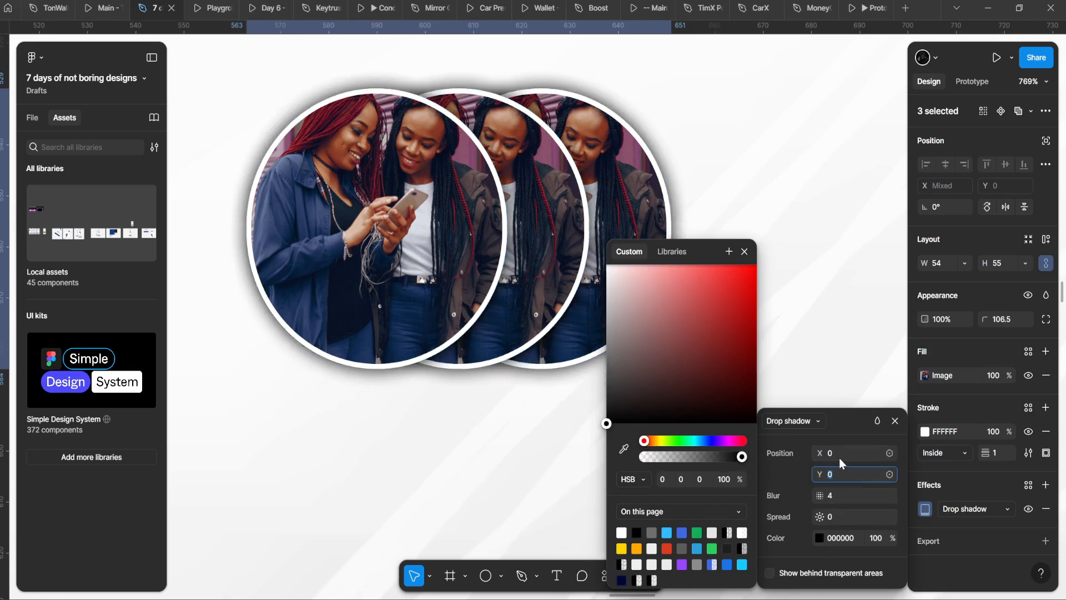
{"action": "left_click", "coordinate": [845, 450]}
{"action": "key", "text": "Down"}
{"action": "key", "text": "Down"}
{"action": "key", "text": "Down"}
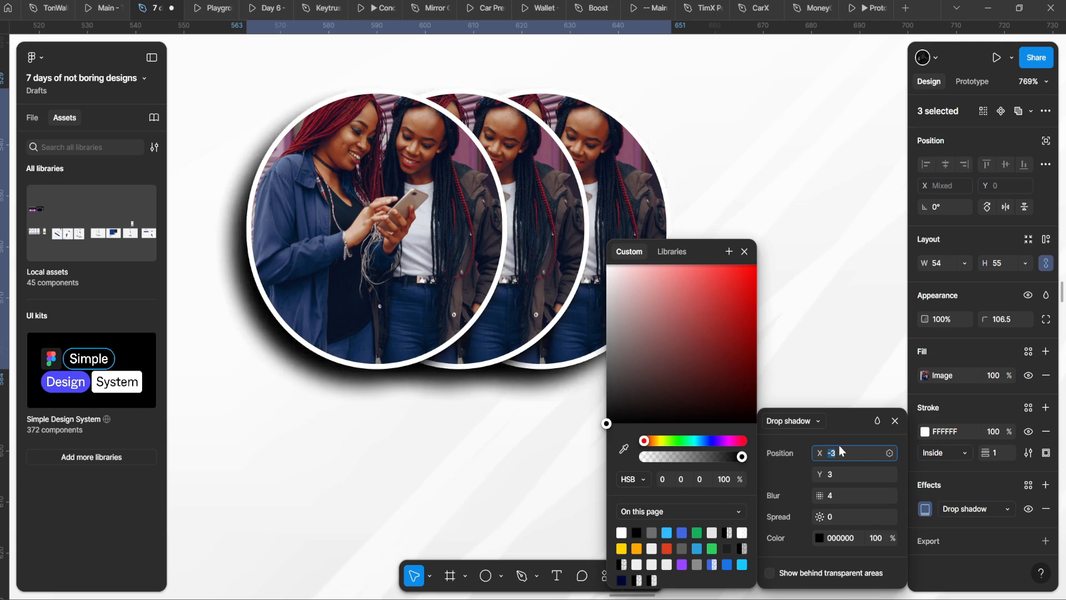
{"action": "key", "text": "Up"}
{"action": "key", "text": "Up"}
{"action": "key", "text": "Up"}
{"action": "key", "text": "Up"}
{"action": "key", "text": "Up"}
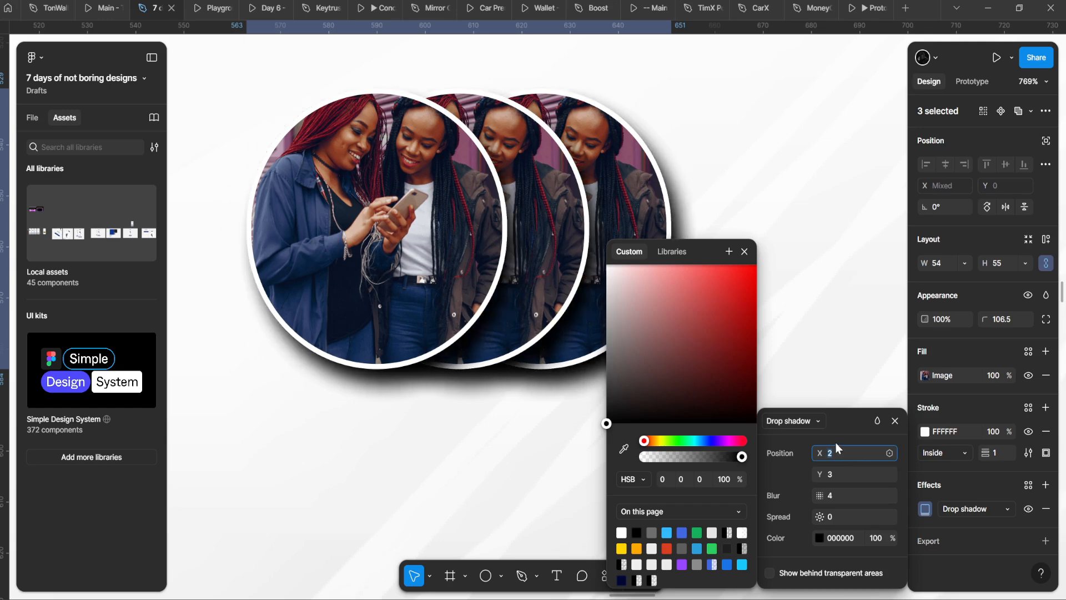
{"action": "left_click_drag", "start_coordinate": [694, 456], "coordinate": [666, 443]}
{"action": "scroll", "coordinate": [444, 392], "scroll_direction": "down", "scroll_amount": 8}
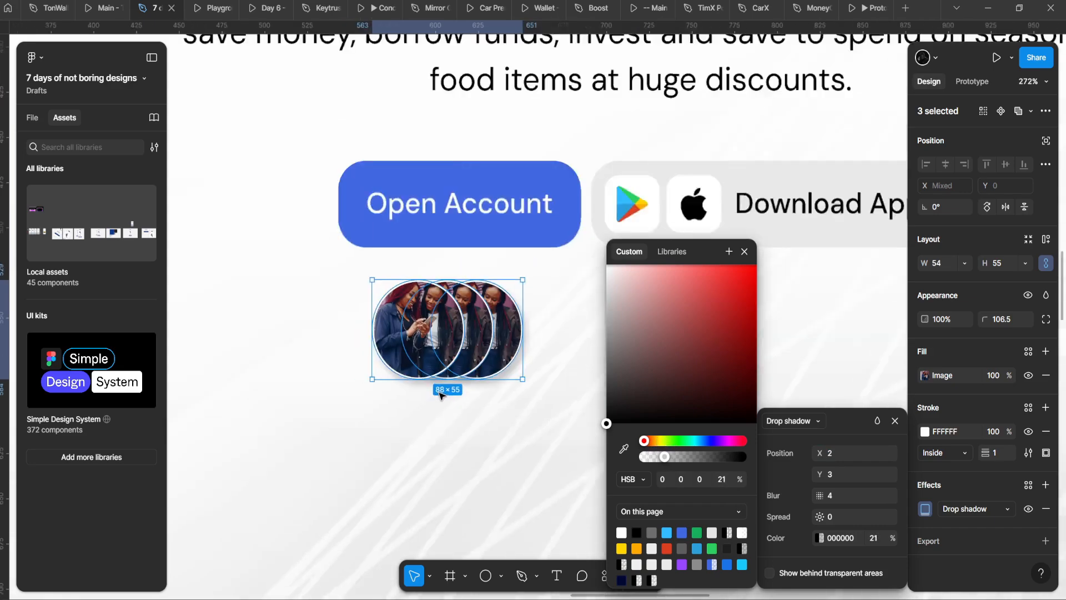
{"action": "left_click", "coordinate": [440, 396]}
Step: Select the avatar circles inside the auto-layout frame
{"action": "scroll", "coordinate": [432, 384], "scroll_direction": "up", "scroll_amount": 5}
{"action": "double_click", "coordinate": [429, 372]}
{"action": "left_click", "coordinate": [528, 339]}
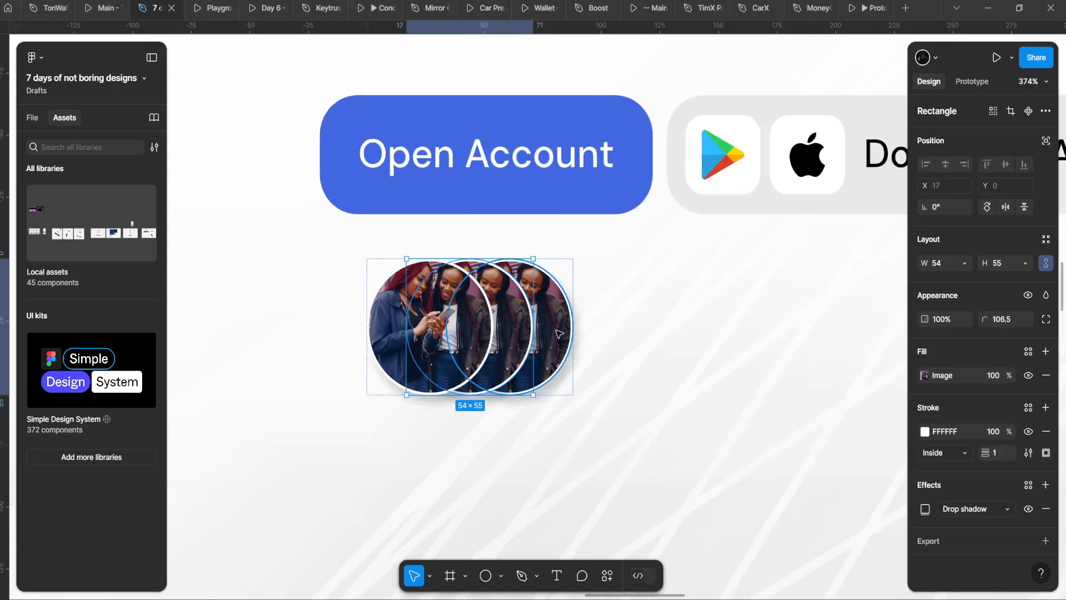
{"action": "left_click", "coordinate": [555, 329]}
{"action": "left_click", "coordinate": [507, 326], "text": "shift"}
Step: Run the User Profile | Avatar plugin via Actions and fill the circles with random photos
{"action": "left_click", "coordinate": [606, 576]}
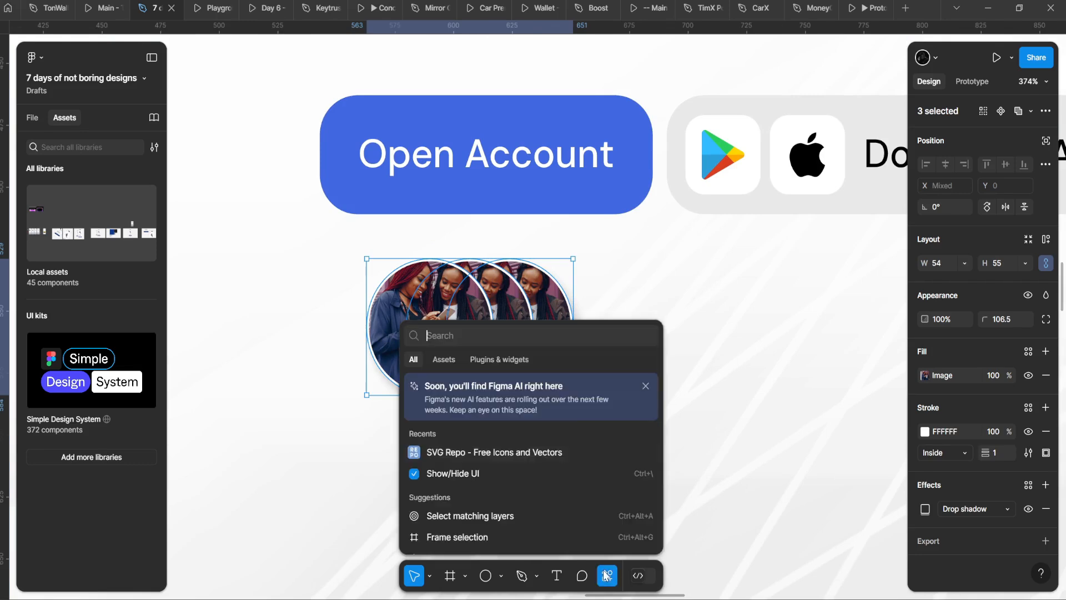
{"action": "type", "text": "userp"}
{"action": "key", "text": "Return"}
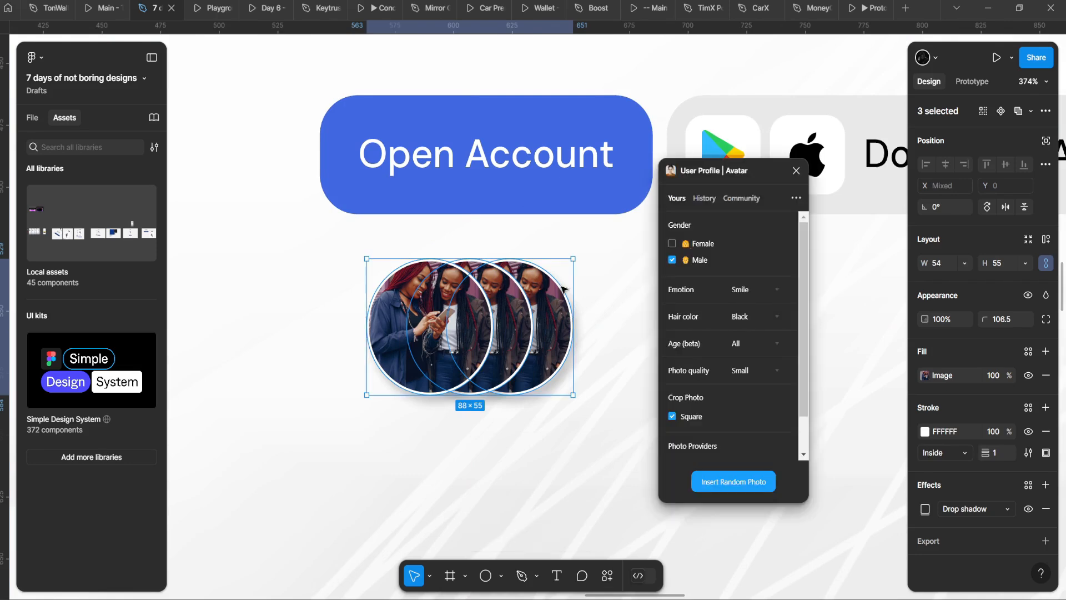
{"action": "left_click", "coordinate": [736, 483]}
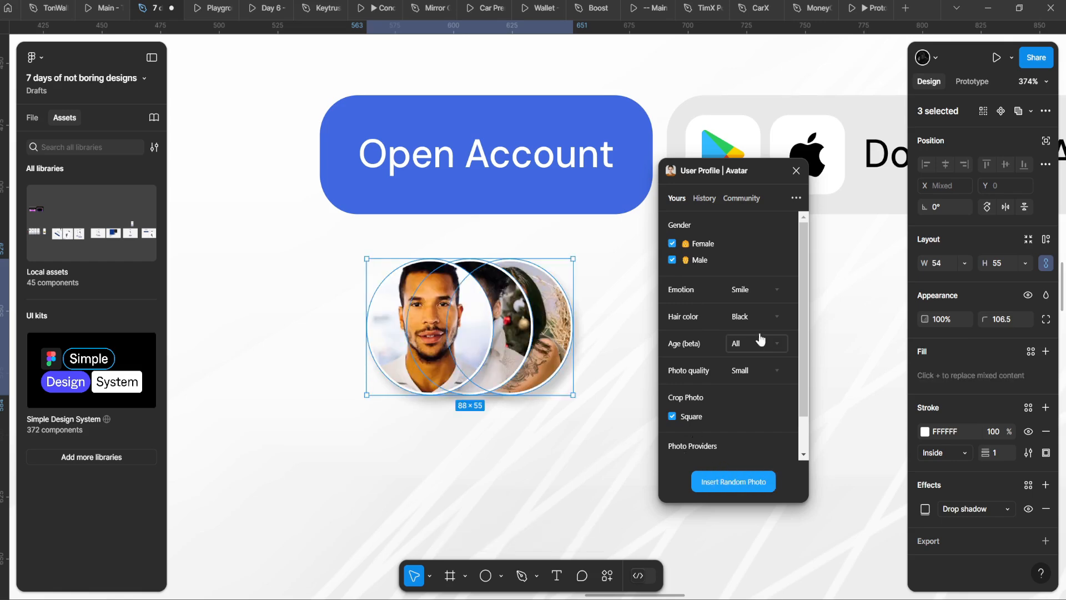
Step: Set the plugin's emotion to Smile, age to Gen Z, and photo quality to Small
{"action": "left_click", "coordinate": [755, 317]}
{"action": "left_click", "coordinate": [750, 293]}
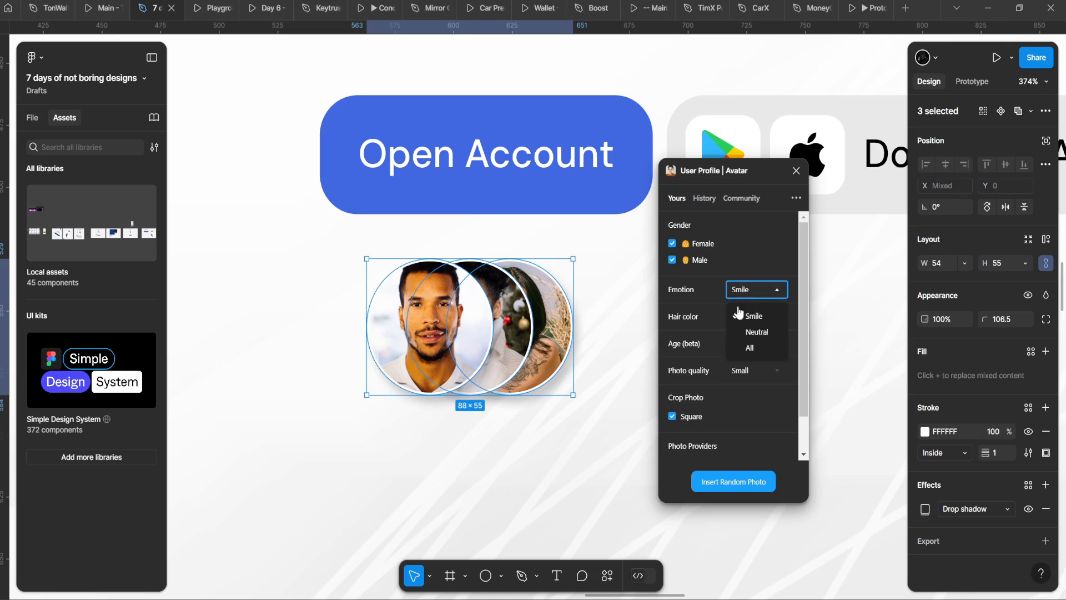
{"action": "left_click", "coordinate": [758, 332]}
{"action": "left_click", "coordinate": [771, 291]}
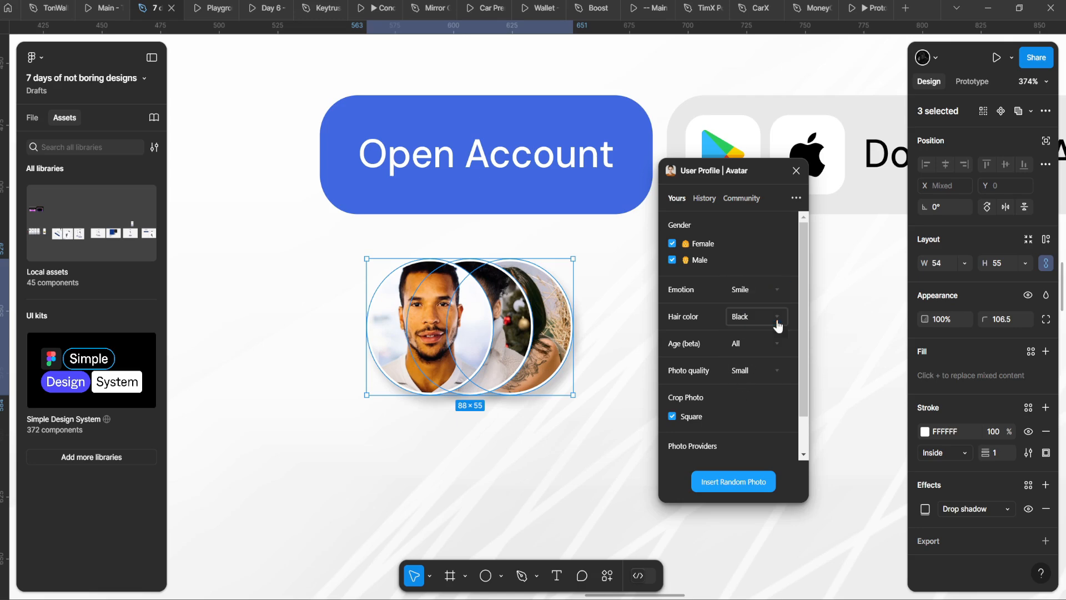
{"action": "left_click", "coordinate": [773, 345]}
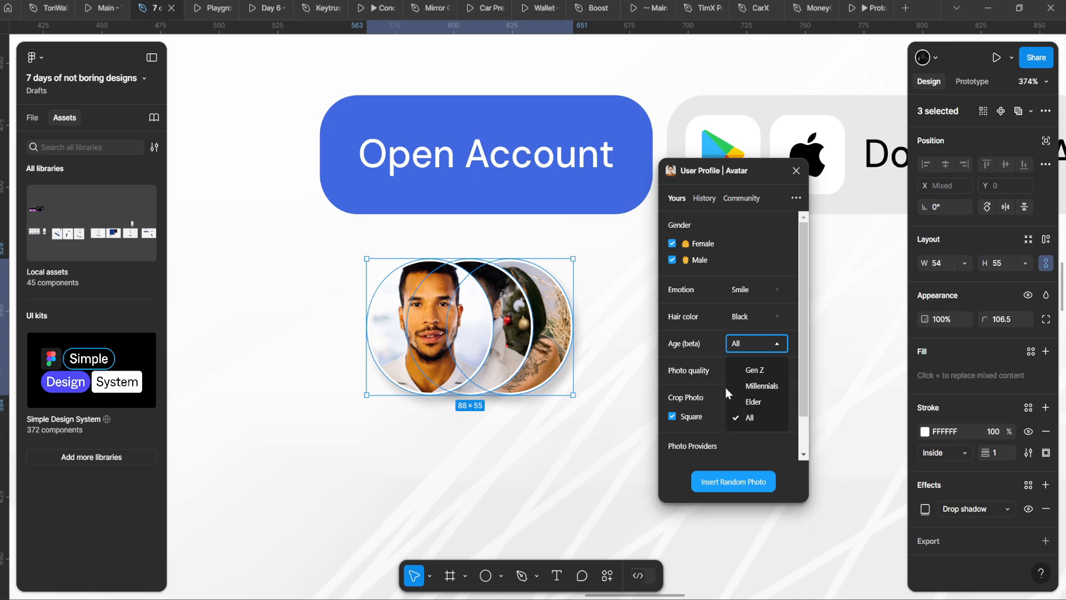
{"action": "left_click", "coordinate": [755, 370]}
{"action": "left_click", "coordinate": [738, 371]}
{"action": "left_click", "coordinate": [682, 375]}
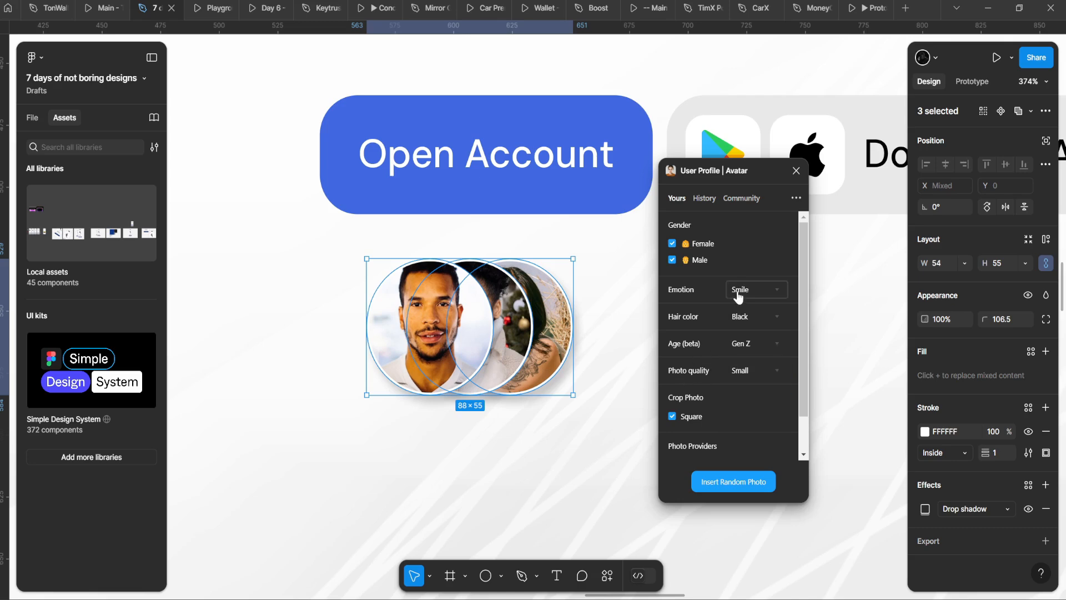
Step: Keep hair colour at Black and insert new random photos into the circles
{"action": "left_click", "coordinate": [754, 327]}
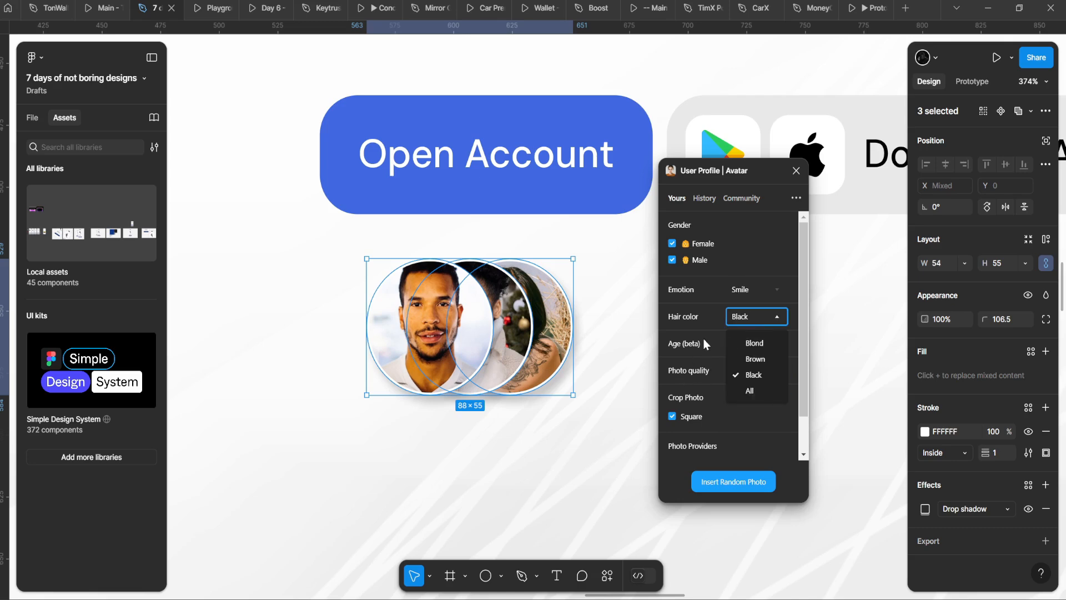
{"action": "left_click", "coordinate": [753, 359]}
{"action": "left_click", "coordinate": [751, 322]}
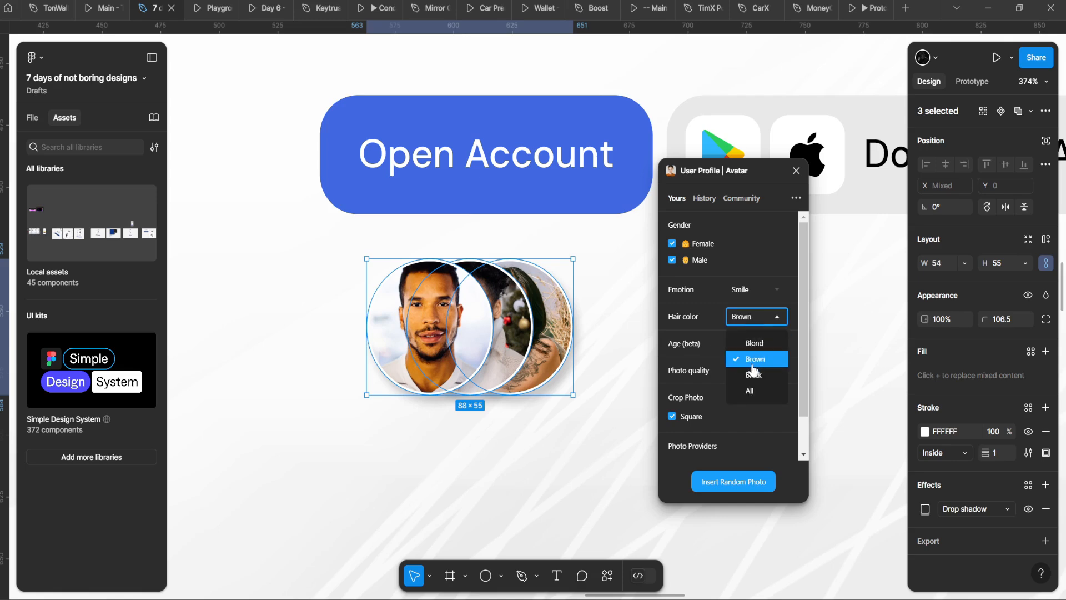
{"action": "left_click", "coordinate": [750, 373]}
{"action": "left_click", "coordinate": [736, 485]}
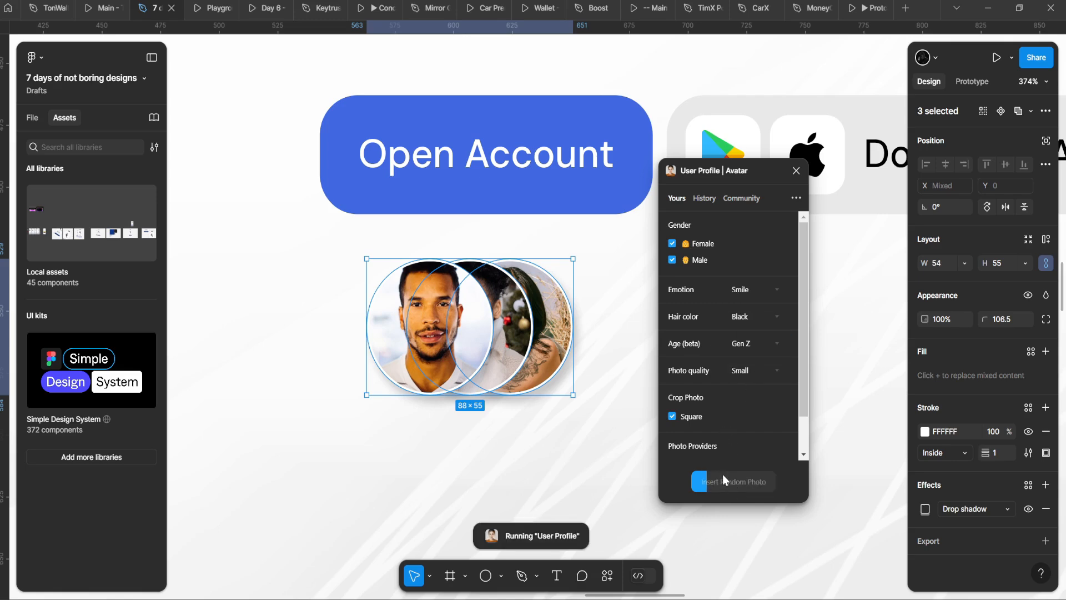
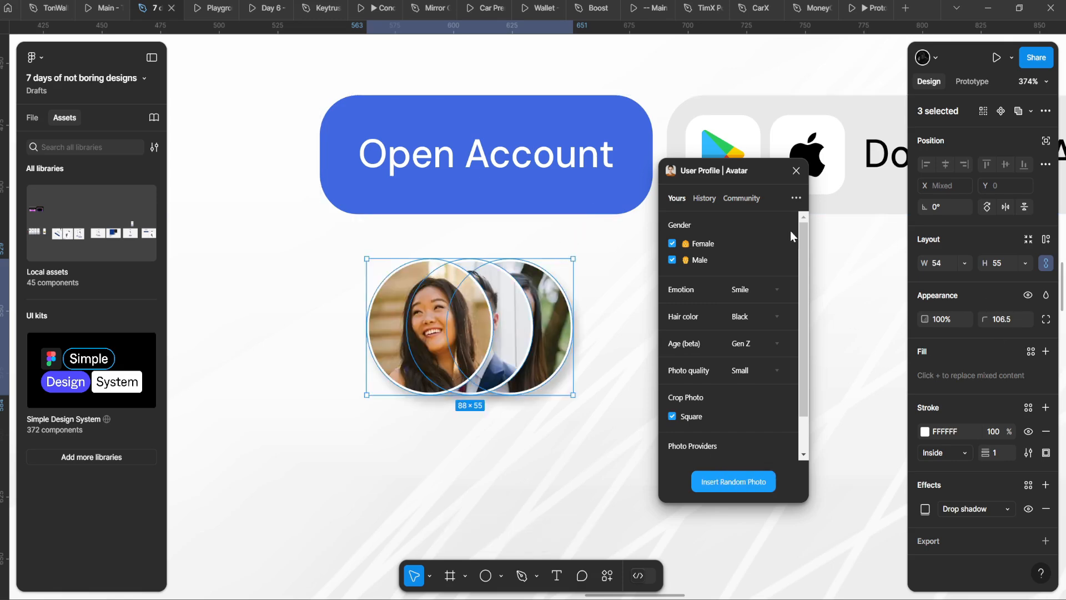
Step: Wrap the three avatars in an auto-layout frame with Last on top canvas stacking
{"action": "left_click", "coordinate": [797, 171]}
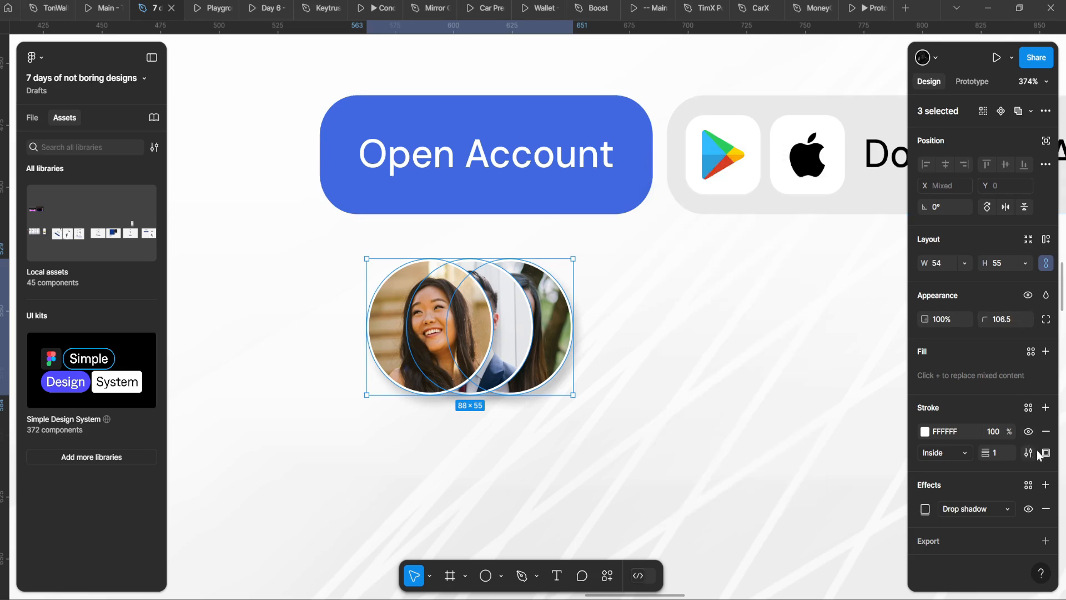
{"action": "key", "text": "shift+a"}
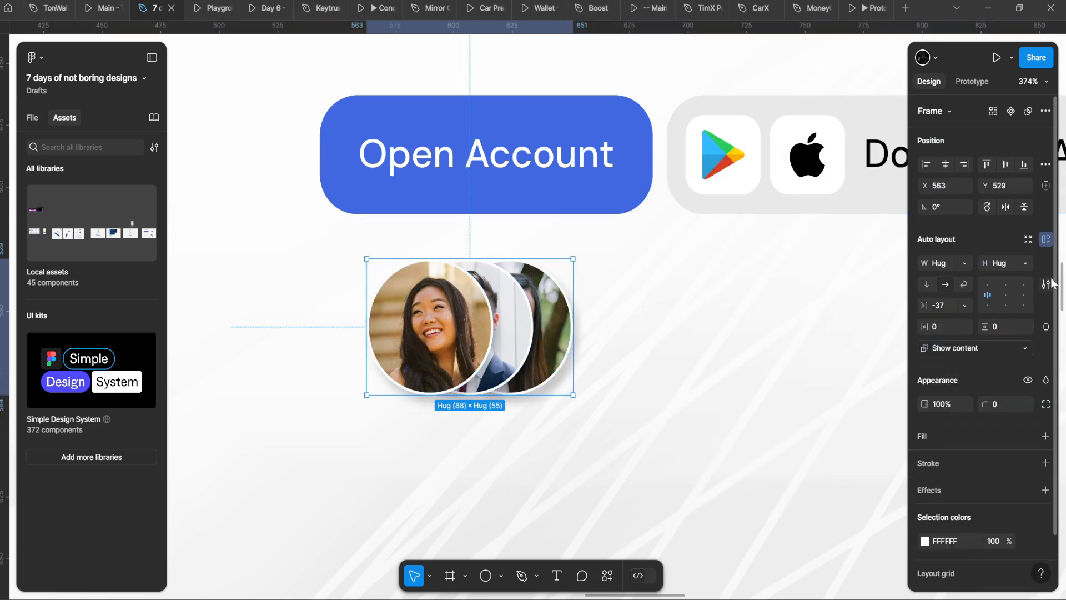
{"action": "left_click", "coordinate": [1048, 285]}
{"action": "left_click", "coordinate": [855, 421]}
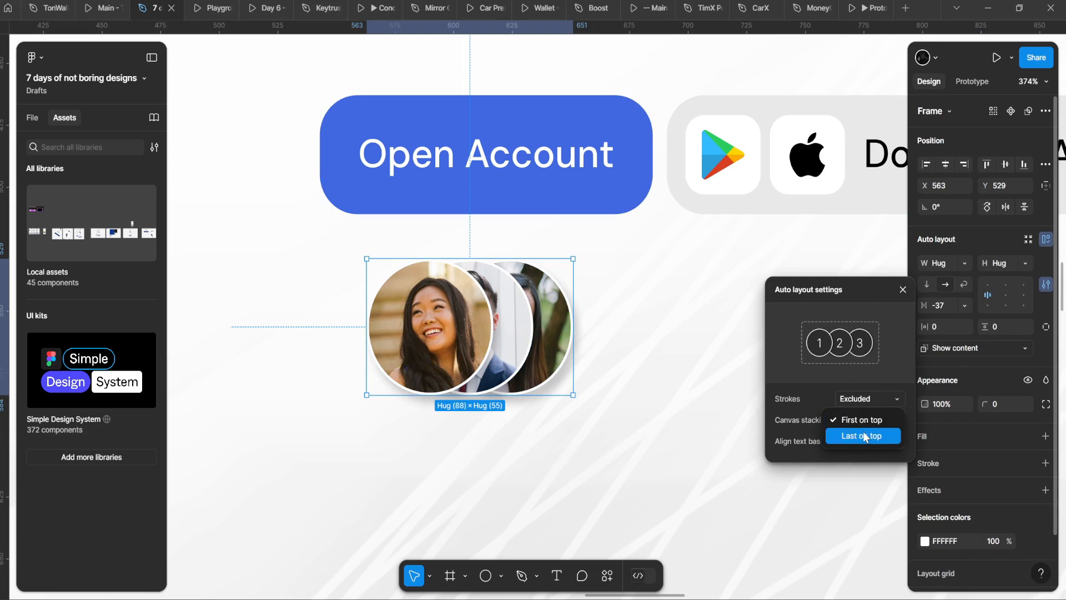
{"action": "left_click", "coordinate": [865, 437]}
Step: Adjust the avatar group's gap so the photos overlap
{"action": "left_click", "coordinate": [595, 406]}
{"action": "scroll", "coordinate": [591, 368], "scroll_direction": "down", "scroll_amount": 5}
{"action": "scroll", "coordinate": [572, 361], "scroll_direction": "up", "scroll_amount": 5}
{"action": "left_click", "coordinate": [556, 354], "text": "ctrl"}
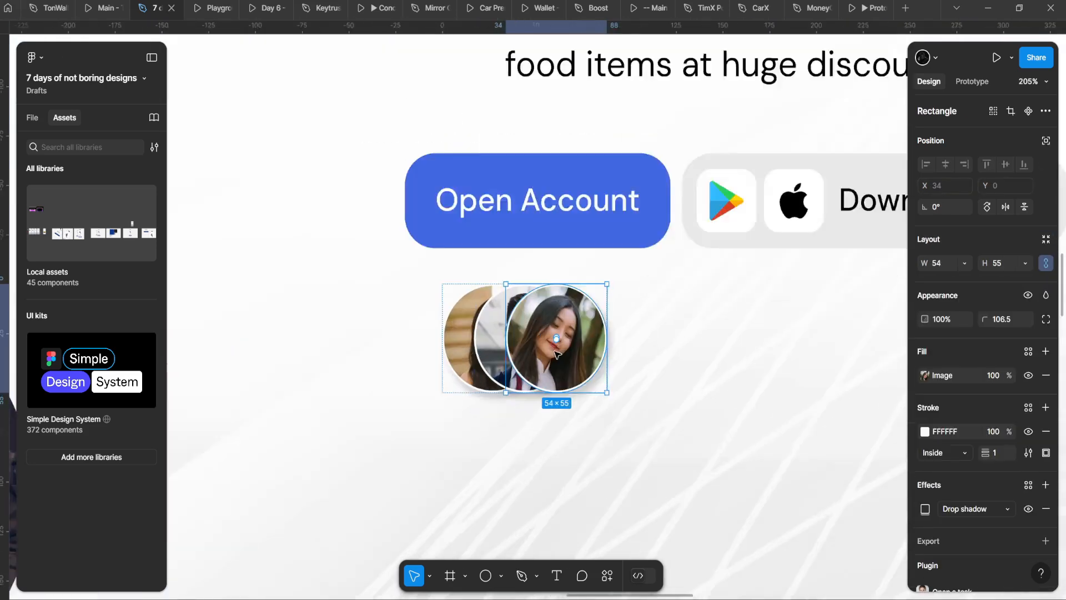
{"action": "scroll", "coordinate": [554, 350], "scroll_direction": "up", "scroll_amount": 2}
{"action": "left_click", "coordinate": [638, 389]}
{"action": "left_click", "coordinate": [561, 355]}
{"action": "left_click_drag", "start_coordinate": [924, 305], "coordinate": [939, 306]}
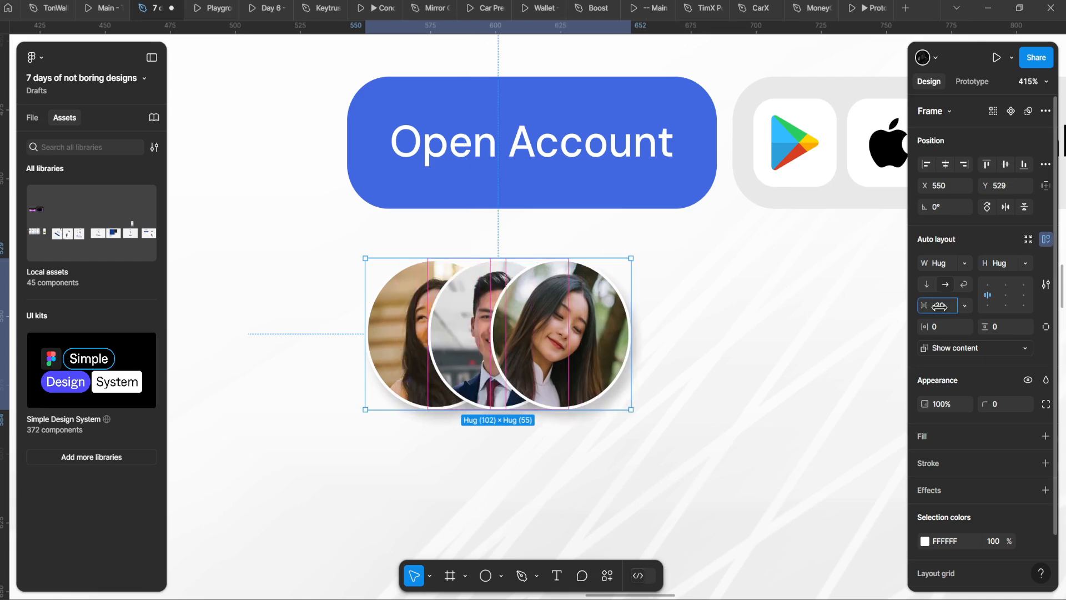
Step: Scale the avatar group proportionally to 0.71x beneath the hero buttons
{"action": "left_click", "coordinate": [661, 322]}
{"action": "scroll", "coordinate": [663, 345], "scroll_direction": "down", "scroll_amount": 5}
{"action": "scroll", "coordinate": [665, 365], "scroll_direction": "up", "scroll_amount": 3}
{"action": "left_click", "coordinate": [411, 338]}
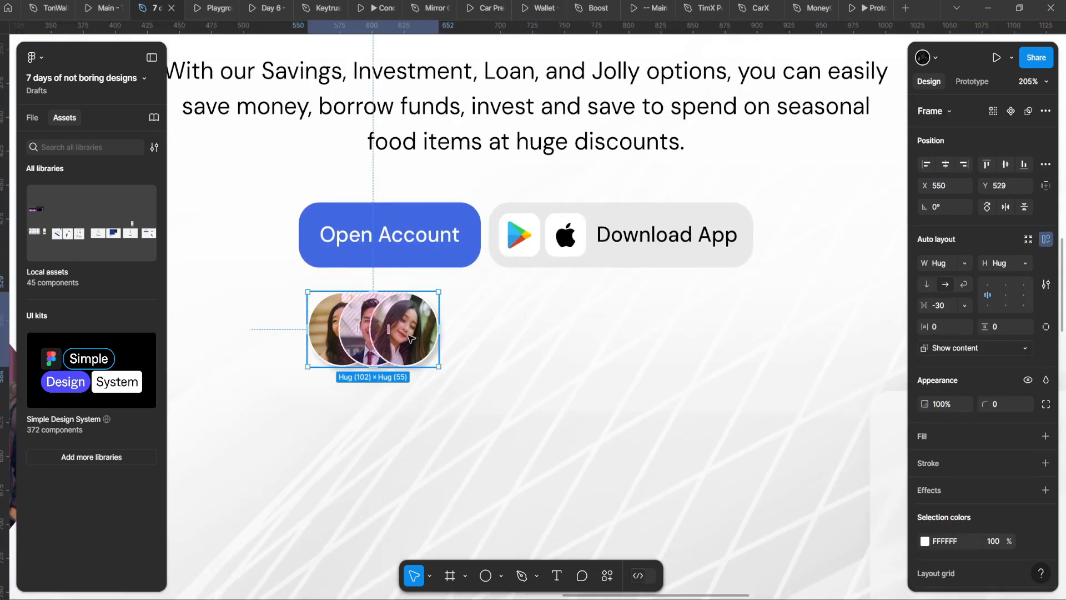
{"action": "key", "text": "k"}
{"action": "left_click_drag", "start_coordinate": [439, 329], "coordinate": [504, 315]}
{"action": "scroll", "coordinate": [506, 317], "scroll_direction": "up", "scroll_amount": 1}
Step: Copy the description paragraph below the avatars and retype it as '2k+ active users'
{"action": "key", "text": "v"}
{"action": "left_click", "coordinate": [478, 151]}
{"action": "left_click_drag", "start_coordinate": [449, 138], "coordinate": [482, 474]}
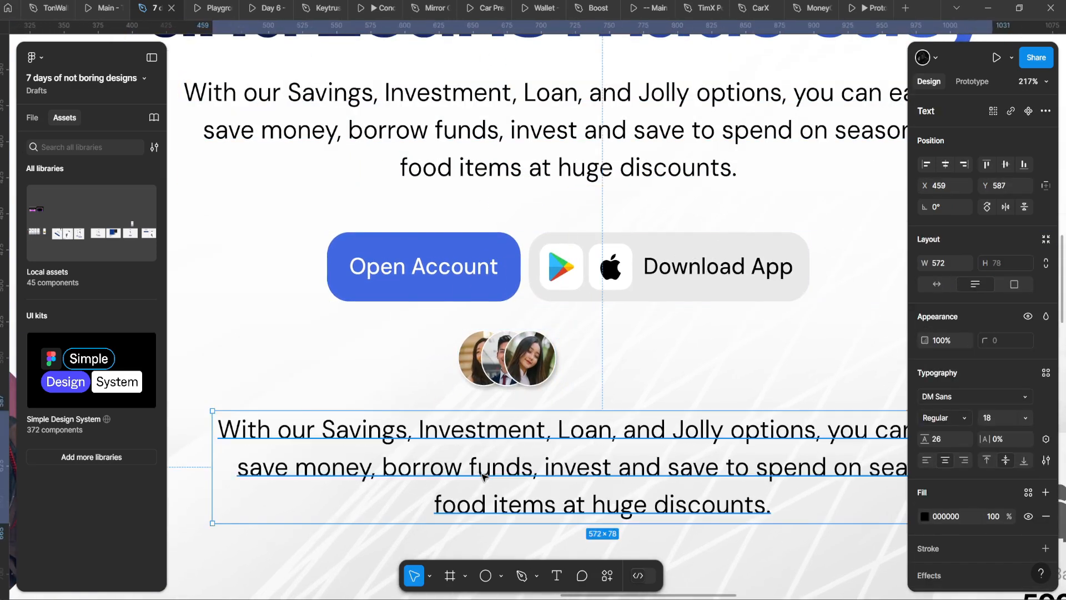
{"action": "double_click", "coordinate": [482, 475]}
{"action": "type", "text": "2"}
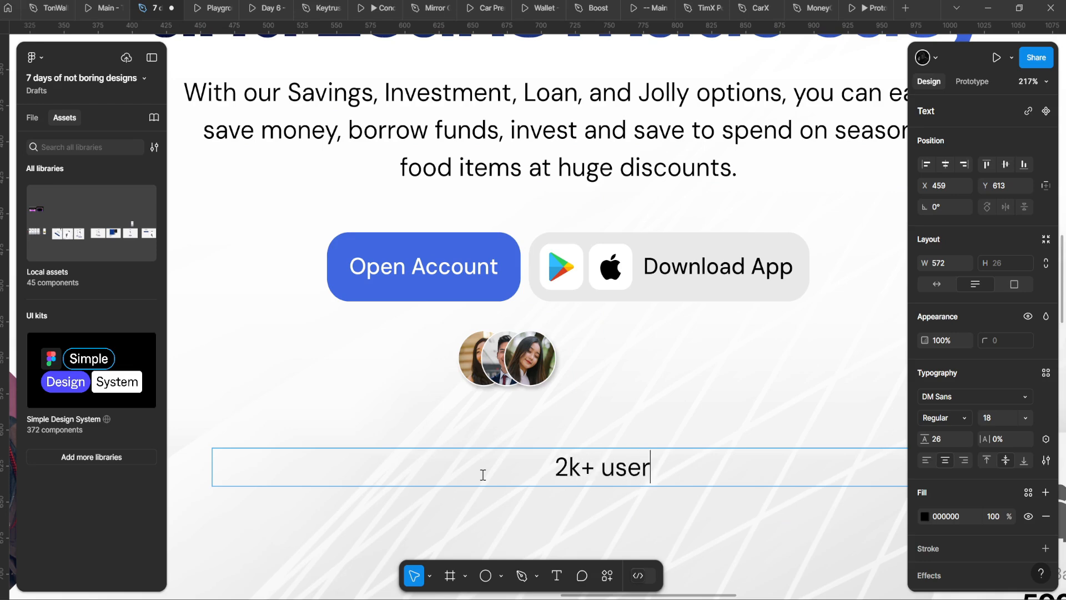
{"action": "type", "text": "k+ active user "}
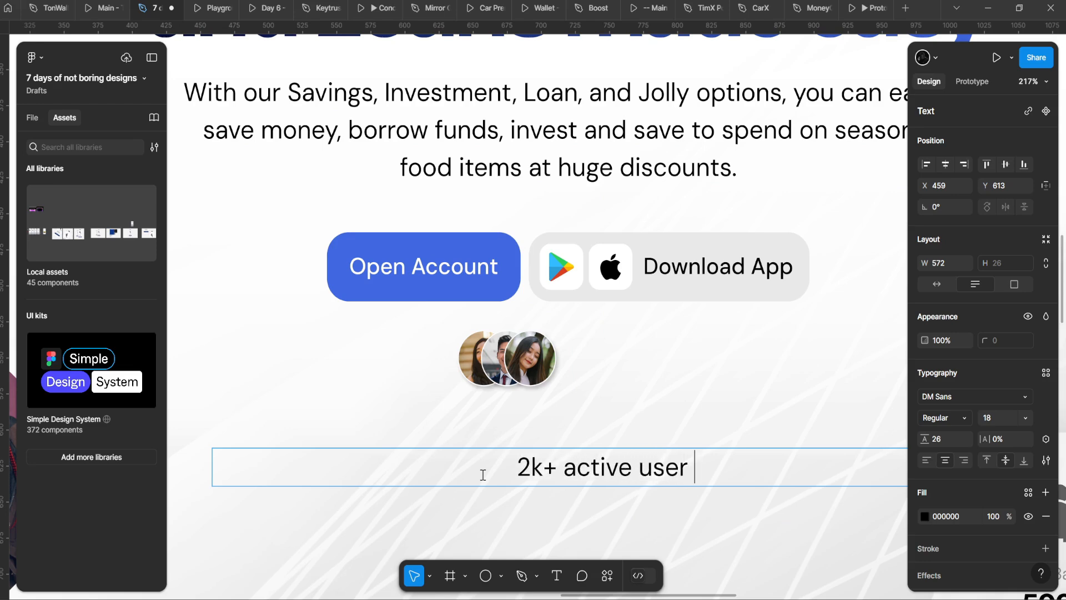
{"action": "type", "text": "s"}
{"action": "key", "text": "Escape"}
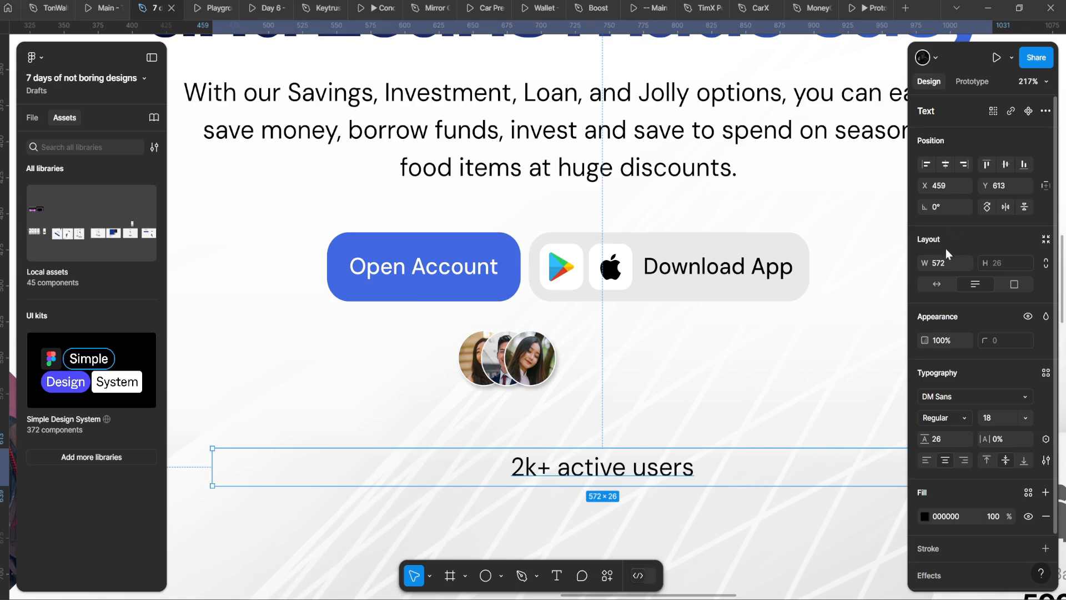
Step: Group the '2k+ active users' label with the avatars in auto layout
{"action": "left_click_drag", "start_coordinate": [556, 467], "coordinate": [624, 360]}
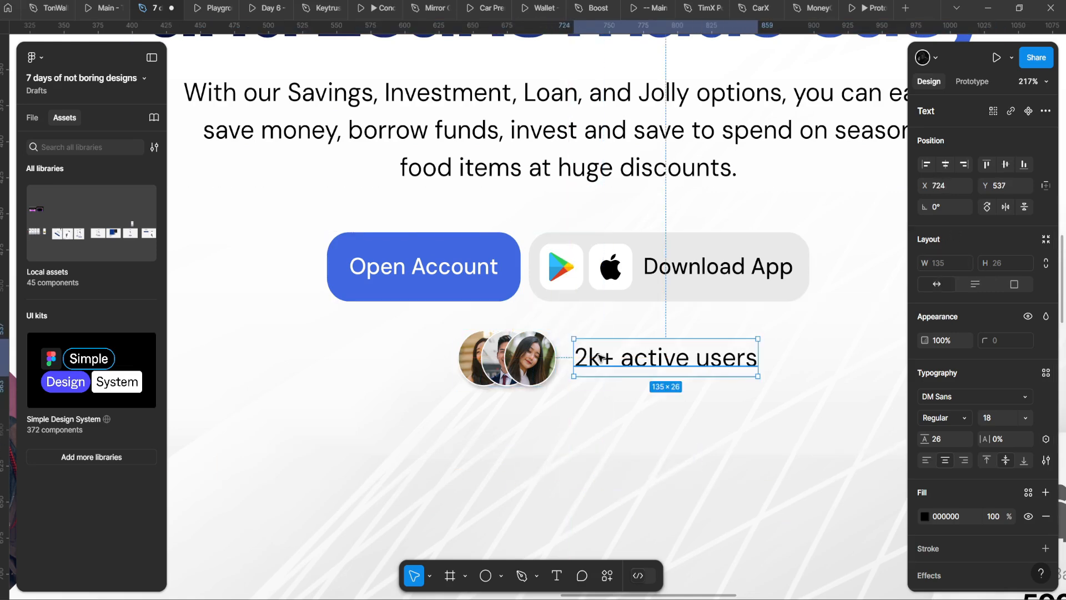
{"action": "left_click", "coordinate": [527, 360], "text": "shift"}
{"action": "key", "text": "shift+a"}
{"action": "scroll", "coordinate": [527, 359], "scroll_direction": "down", "scroll_amount": 5}
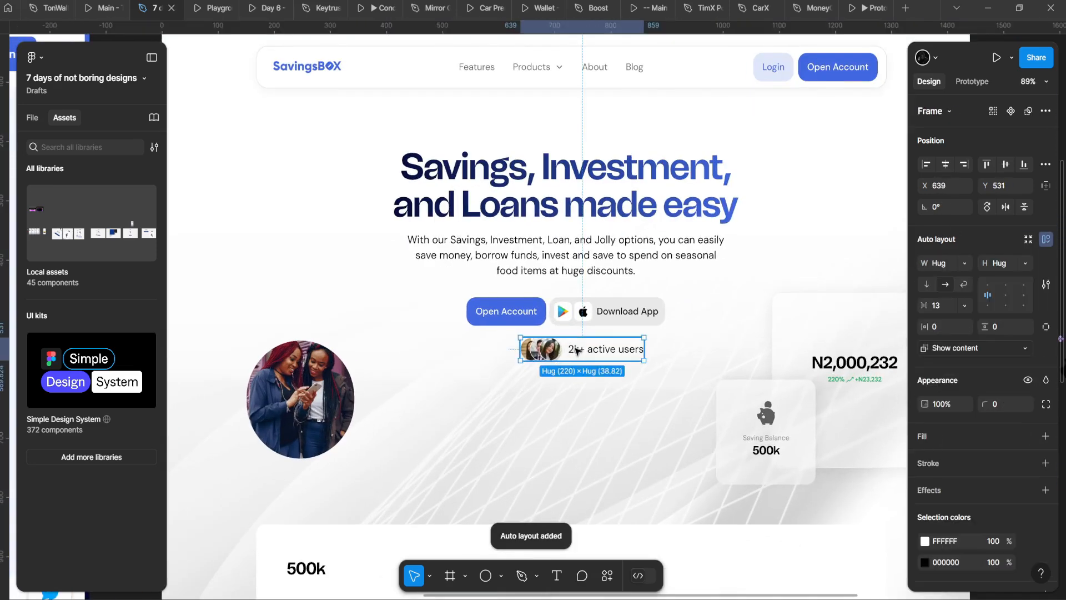
Step: Centre the users group above the heading and check it in the prototype preview
{"action": "left_click_drag", "start_coordinate": [582, 351], "coordinate": [572, 151]}
{"action": "left_click_drag", "start_coordinate": [577, 189], "coordinate": [577, 196]}
{"action": "left_click", "coordinate": [558, 142]}
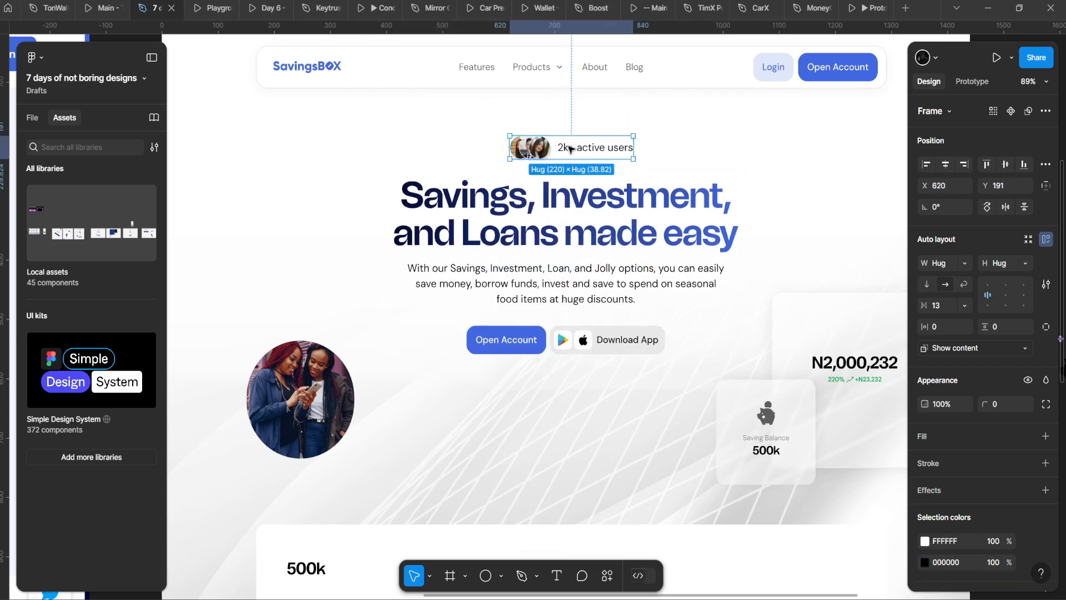
{"action": "left_click_drag", "start_coordinate": [567, 146], "coordinate": [567, 151]}
{"action": "scroll", "coordinate": [567, 151], "scroll_direction": "up", "scroll_amount": 3}
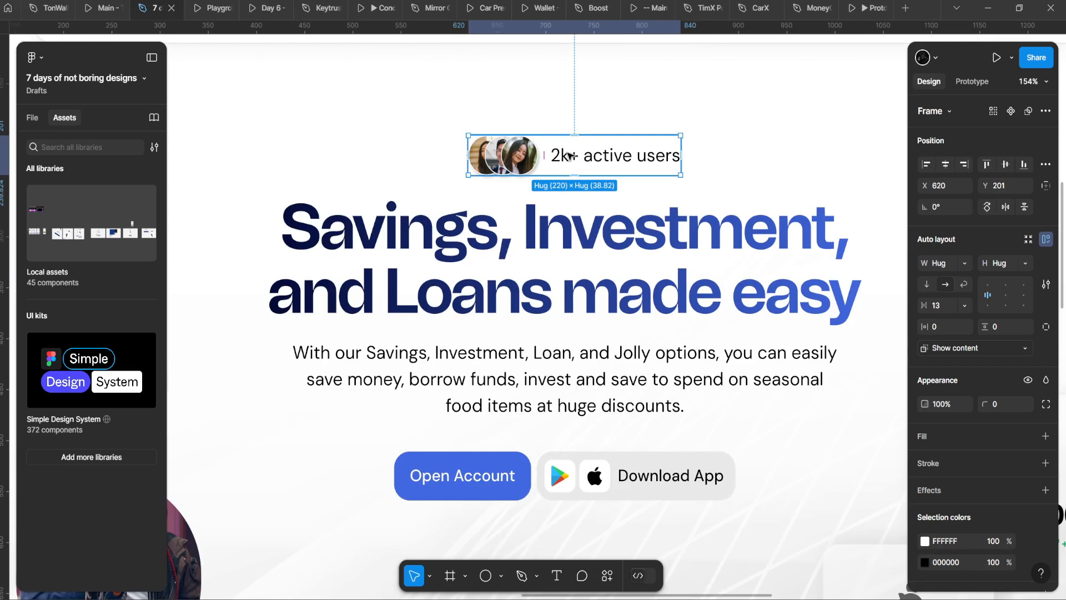
{"action": "left_click", "coordinate": [198, 5]}
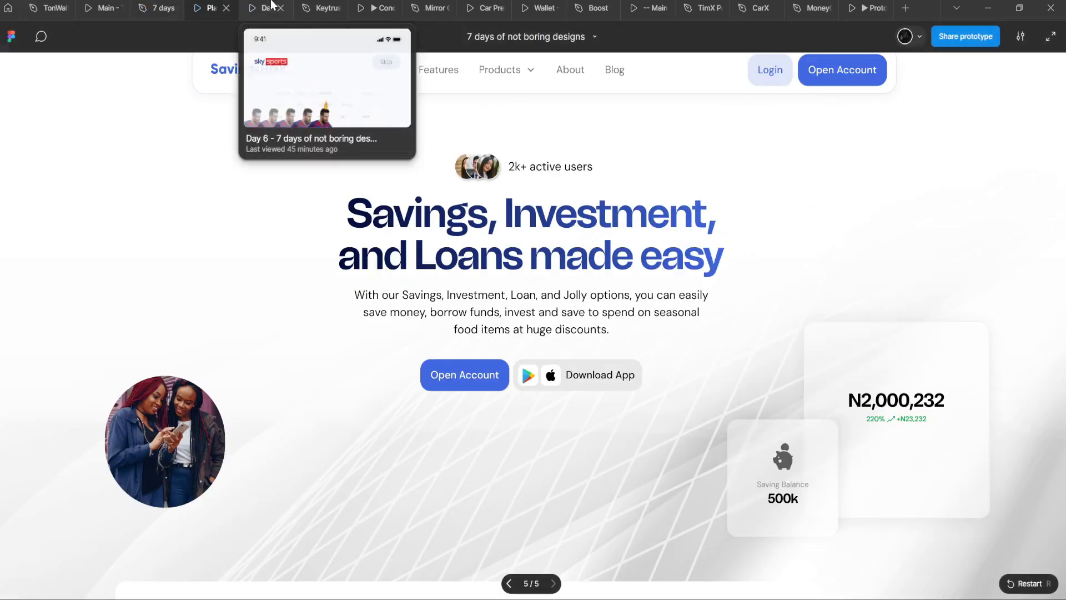
{"action": "left_click", "coordinate": [154, 6]}
Step: Colour the '2k+ active users' text grey 776E6E
{"action": "left_click", "coordinate": [925, 516]}
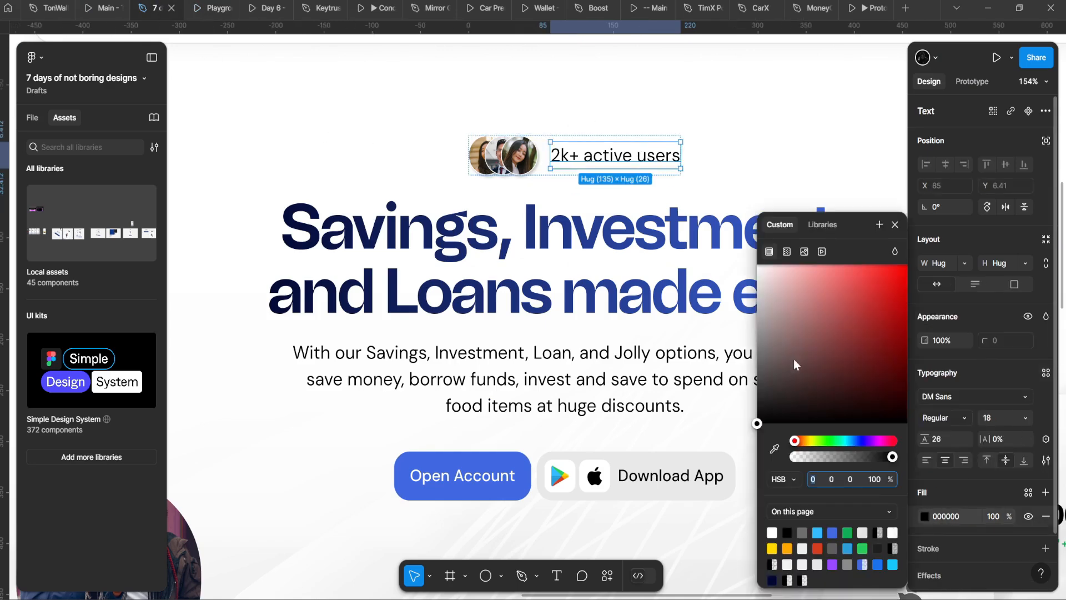
{"action": "left_click_drag", "start_coordinate": [797, 366], "coordinate": [766, 379]}
{"action": "left_click", "coordinate": [688, 327]}
{"action": "left_click", "coordinate": [494, 157], "text": "ctrl"}
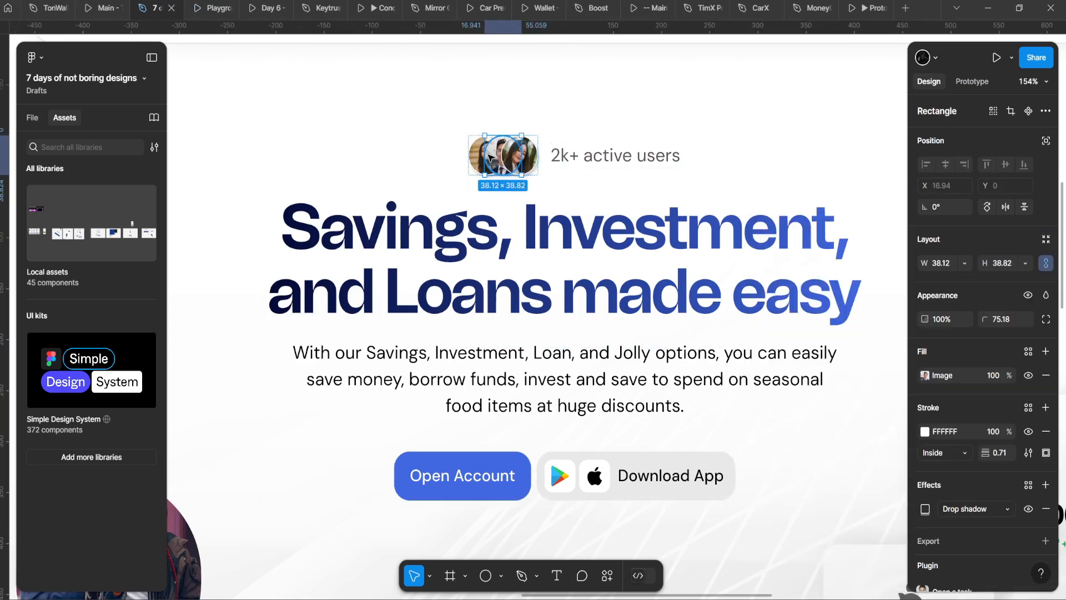
{"action": "scroll", "coordinate": [494, 156], "scroll_direction": "up", "scroll_amount": 3}
{"action": "key", "text": "ctrl+d"}
{"action": "key", "text": "ctrl+d"}
{"action": "scroll", "coordinate": [491, 192], "scroll_direction": "down", "scroll_amount": 4}
{"action": "left_click", "coordinate": [447, 234]}
{"action": "scroll", "coordinate": [445, 233], "scroll_direction": "down", "scroll_amount": 4}
{"action": "key", "text": "ctrl+z"}
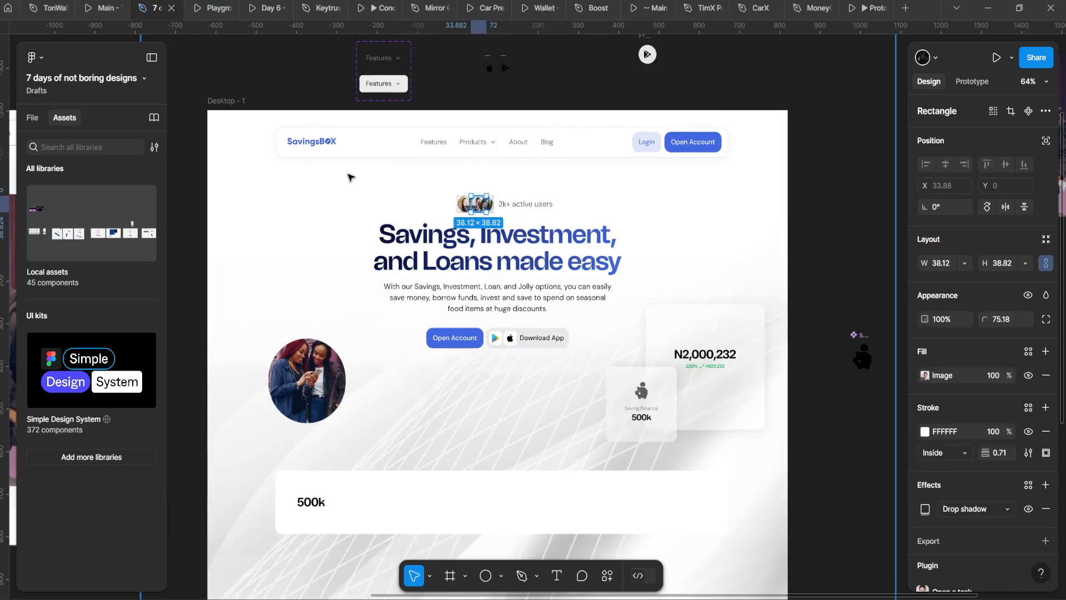
{"action": "left_click", "coordinate": [353, 177]}
{"action": "scroll", "coordinate": [377, 193], "scroll_direction": "up", "scroll_amount": 2}
Step: Tighten the avatar group's overlap to a -24 gap
{"action": "left_click", "coordinate": [561, 209], "text": "ctrl"}
{"action": "scroll", "coordinate": [505, 215], "scroll_direction": "up", "scroll_amount": 3}
{"action": "left_click", "coordinate": [498, 216]}
{"action": "scroll", "coordinate": [498, 211], "scroll_direction": "up", "scroll_amount": 3}
{"action": "left_click", "coordinate": [488, 195], "text": "ctrl"}
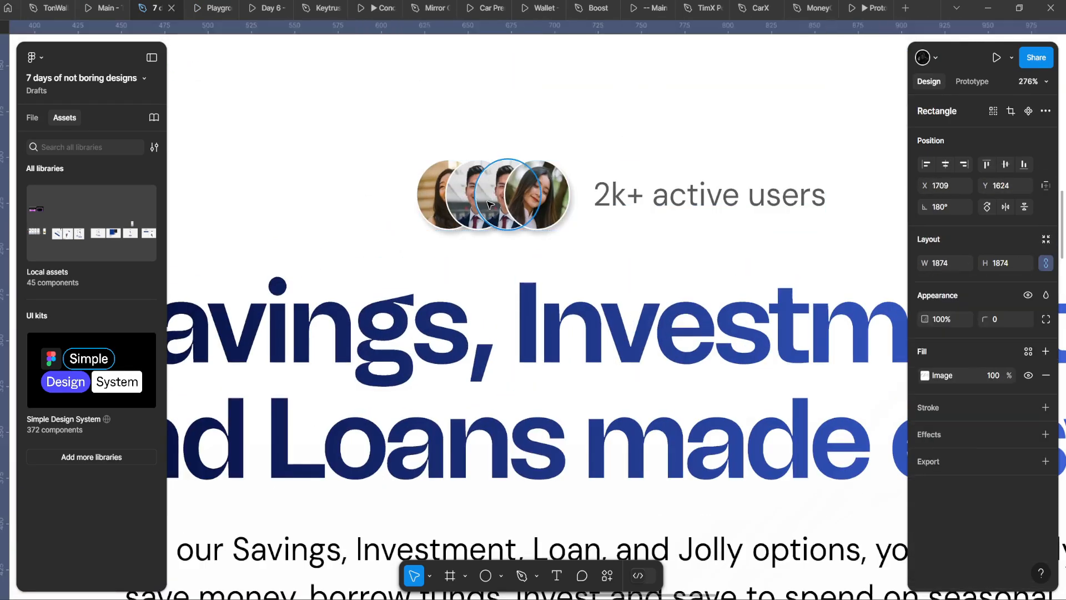
{"action": "key", "text": "shift+Return"}
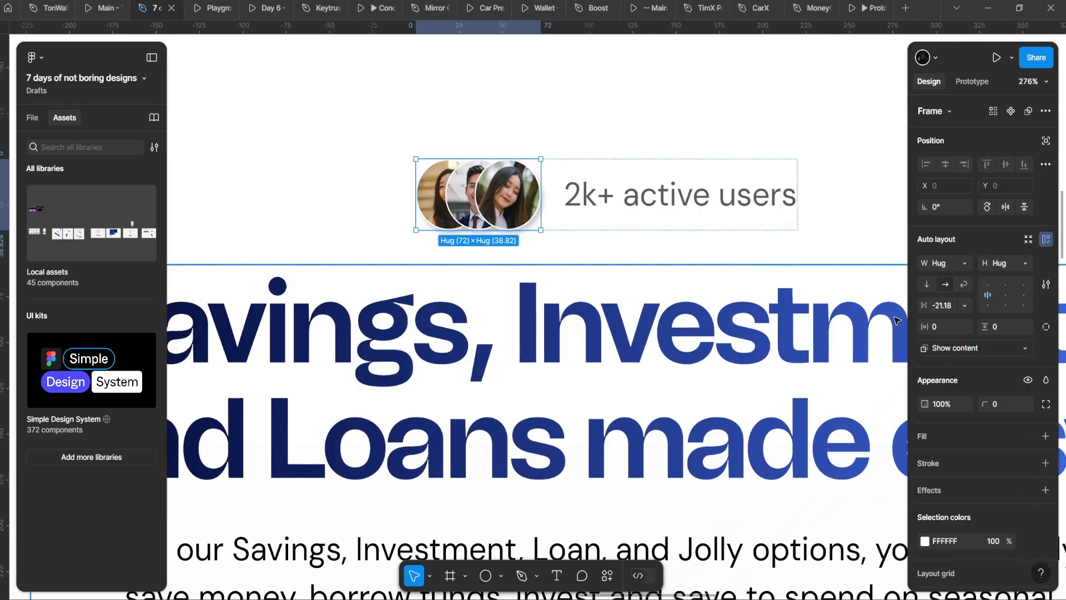
{"action": "left_click_drag", "start_coordinate": [924, 305], "coordinate": [922, 305]}
Step: Move the users group below the round photo and preview the page
{"action": "left_click", "coordinate": [715, 301]}
{"action": "scroll", "coordinate": [716, 301], "scroll_direction": "down", "scroll_amount": 6}
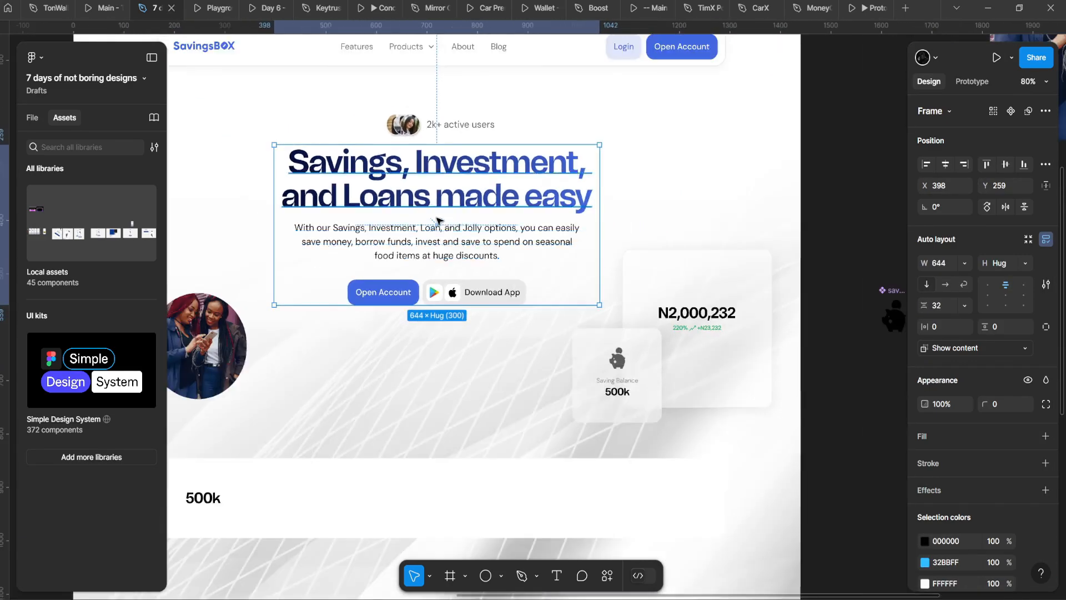
{"action": "scroll", "coordinate": [520, 142], "scroll_direction": "up", "scroll_amount": 1}
{"action": "scroll", "coordinate": [521, 142], "scroll_direction": "down", "scroll_amount": 3}
{"action": "scroll", "coordinate": [521, 142], "scroll_direction": "up", "scroll_amount": 1}
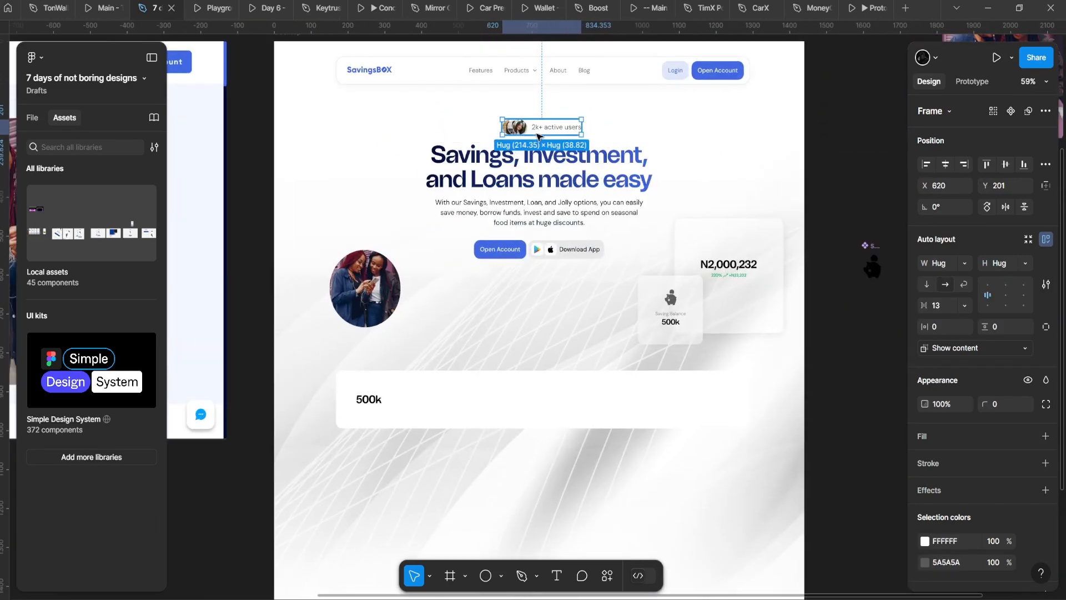
{"action": "left_click_drag", "start_coordinate": [527, 132], "coordinate": [379, 358]}
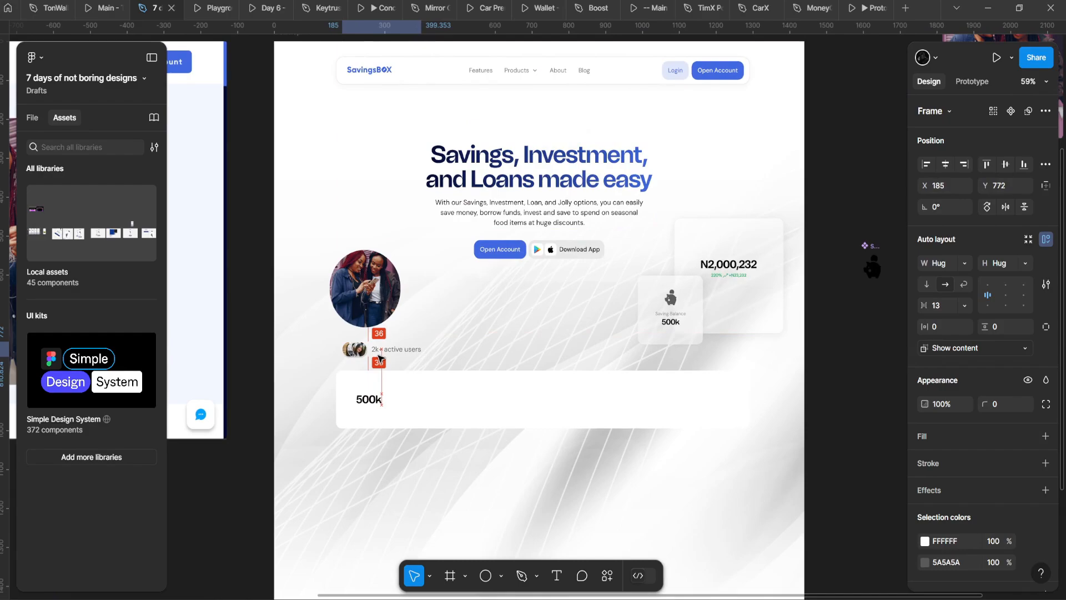
{"action": "left_click", "coordinate": [213, 3]}
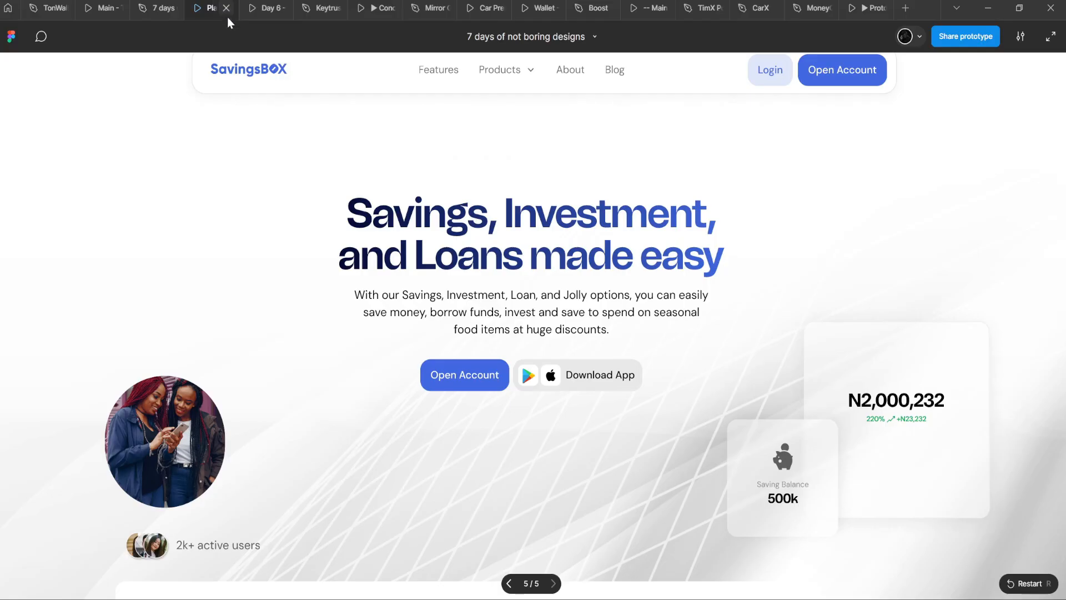
{"action": "mouse_move", "coordinate": [315, 158]}
{"action": "left_click", "coordinate": [165, 3]}
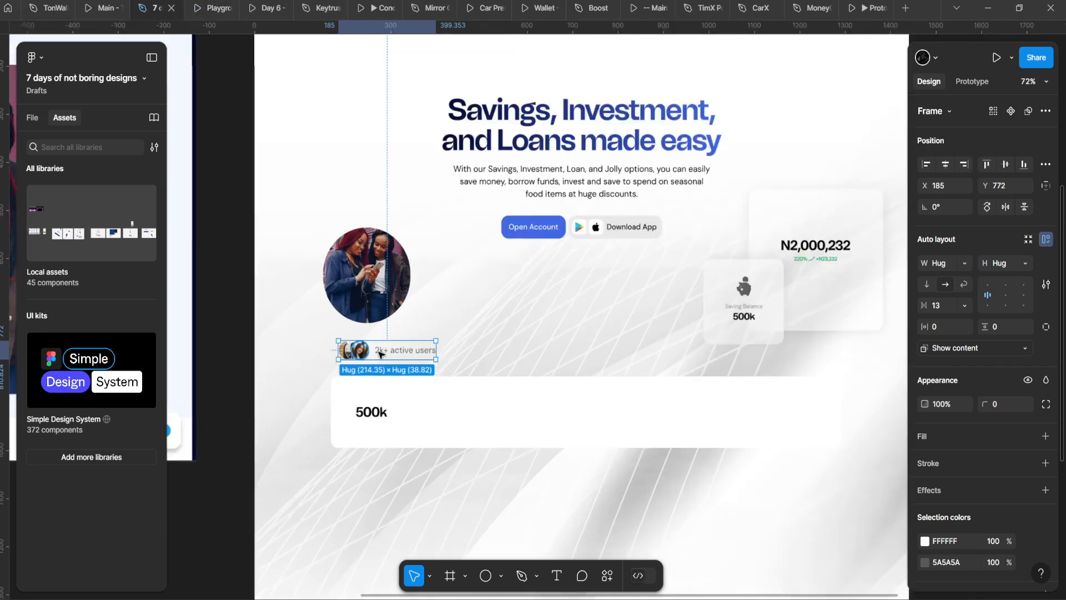
Step: Add a horizontal guide at y=779 and snap the users group onto it
{"action": "scroll", "coordinate": [459, 208], "scroll_direction": "up", "scroll_amount": 3}
{"action": "left_click_drag", "start_coordinate": [723, 26], "coordinate": [776, 428]}
{"action": "scroll", "coordinate": [341, 357], "scroll_direction": "up", "scroll_amount": 1}
{"action": "left_click", "coordinate": [357, 410]}
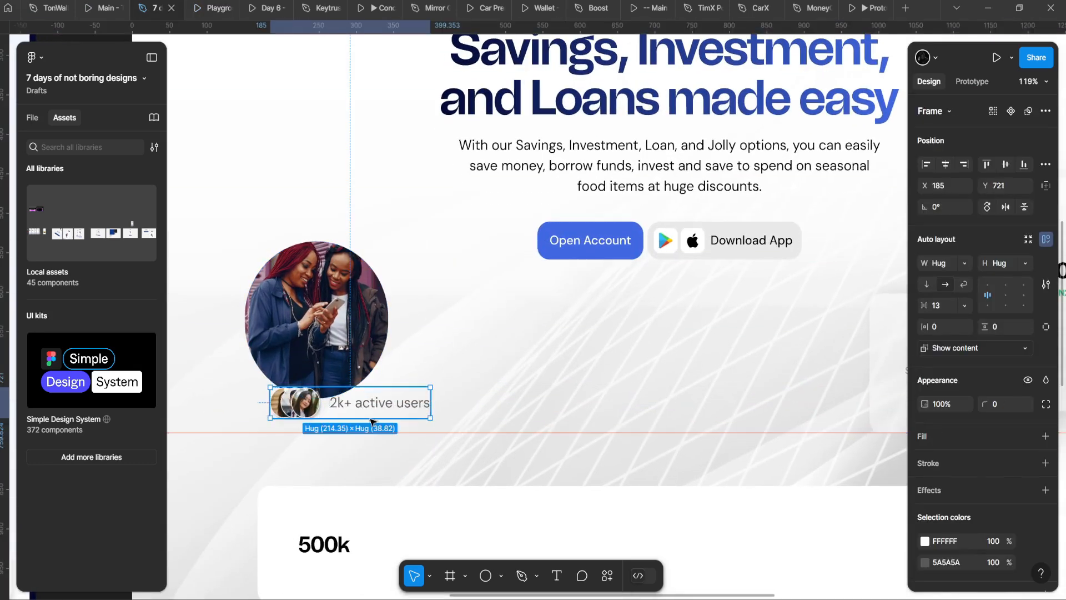
{"action": "left_click_drag", "start_coordinate": [357, 411], "coordinate": [357, 423]}
Step: Drag the round photo of two women up and to the left
{"action": "left_click", "coordinate": [328, 290]}
{"action": "scroll", "coordinate": [330, 291], "scroll_direction": "down", "scroll_amount": 5}
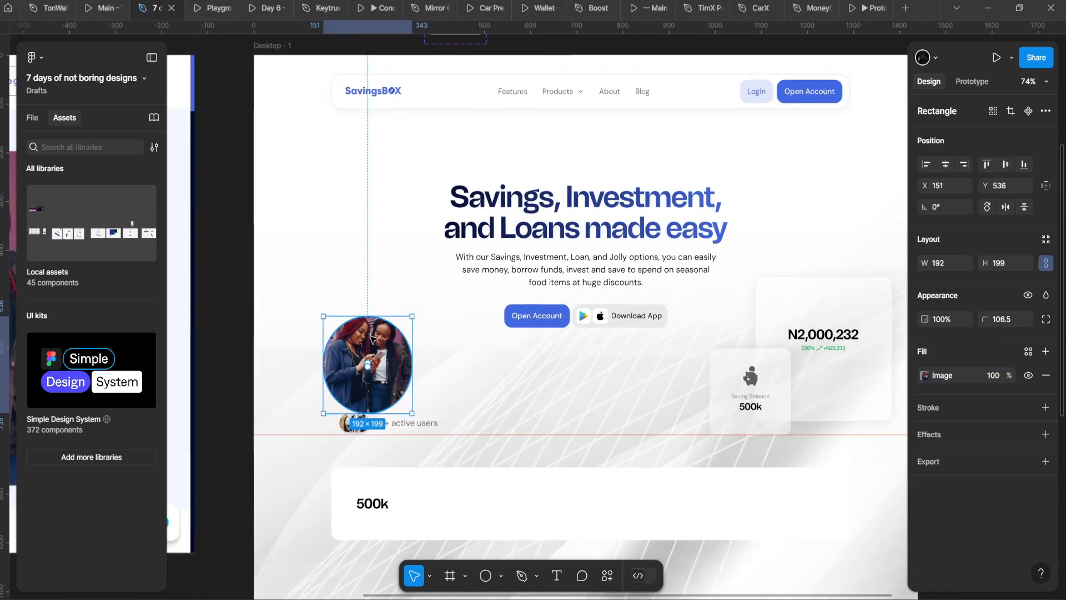
{"action": "left_click_drag", "start_coordinate": [367, 355], "coordinate": [727, 161]}
Step: Drop the round photo into the heading, set it to ignore auto layout, and place it over 'and'
{"action": "scroll", "coordinate": [332, 246], "scroll_direction": "up", "scroll_amount": 1}
{"action": "scroll", "coordinate": [272, 233], "scroll_direction": "up", "scroll_amount": 3}
{"action": "left_click_drag", "start_coordinate": [725, 169], "coordinate": [471, 276]}
{"action": "left_click", "coordinate": [1045, 142]}
{"action": "scroll", "coordinate": [640, 231], "scroll_direction": "up", "scroll_amount": 2}
{"action": "left_click_drag", "start_coordinate": [523, 241], "coordinate": [301, 305]}
Step: Bring the round photo in front of the word 'and' in the heading
{"action": "scroll", "coordinate": [486, 244], "scroll_direction": "up", "scroll_amount": 2}
{"action": "scroll", "coordinate": [461, 234], "scroll_direction": "down", "scroll_amount": 8}
{"action": "scroll", "coordinate": [463, 235], "scroll_direction": "up", "scroll_amount": 5}
{"action": "scroll", "coordinate": [301, 306], "scroll_direction": "up", "scroll_amount": 4}
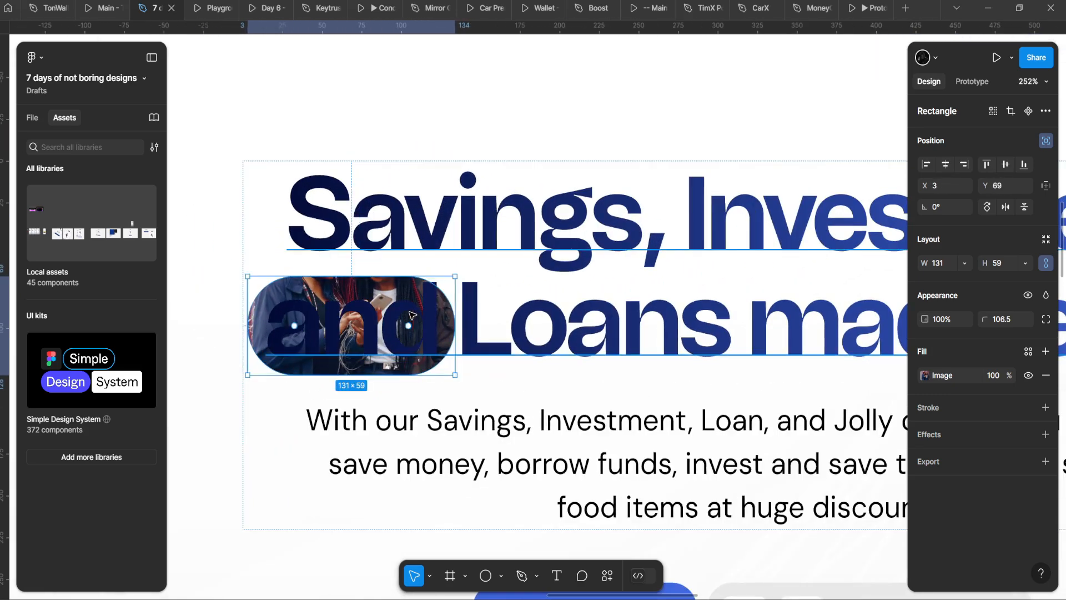
{"action": "double_click", "coordinate": [409, 311]}
{"action": "key", "text": "Escape"}
{"action": "left_click_drag", "start_coordinate": [379, 327], "coordinate": [476, 285]}
{"action": "left_click", "coordinate": [354, 291]}
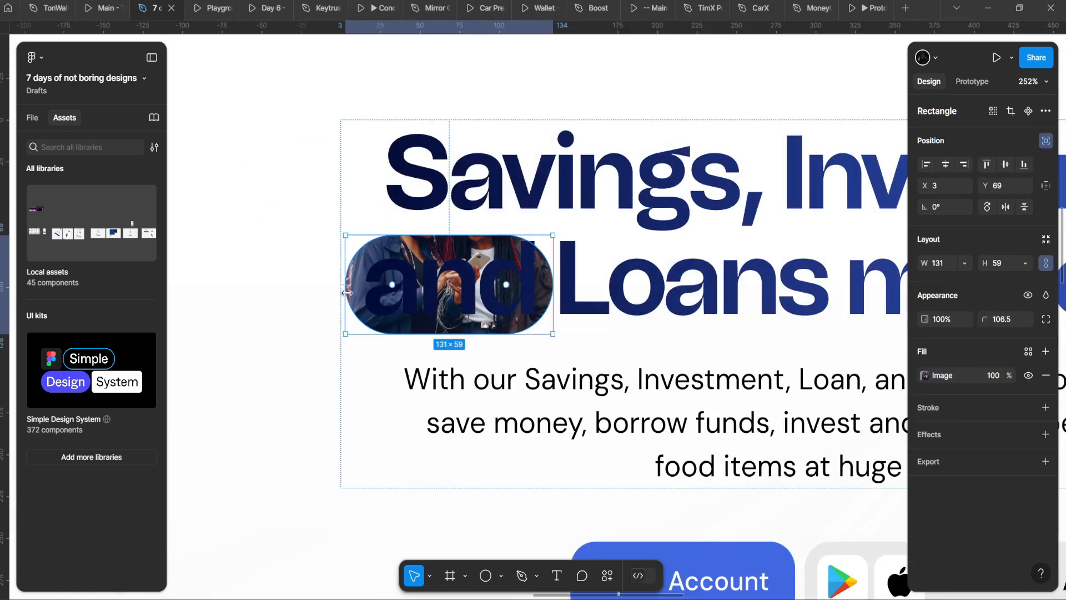
{"action": "key", "text": "]"}
Step: Move the photo out of the heading text to the hero's top-left and resize it
{"action": "left_click", "coordinate": [298, 176]}
{"action": "scroll", "coordinate": [433, 292], "scroll_direction": "down", "scroll_amount": 10}
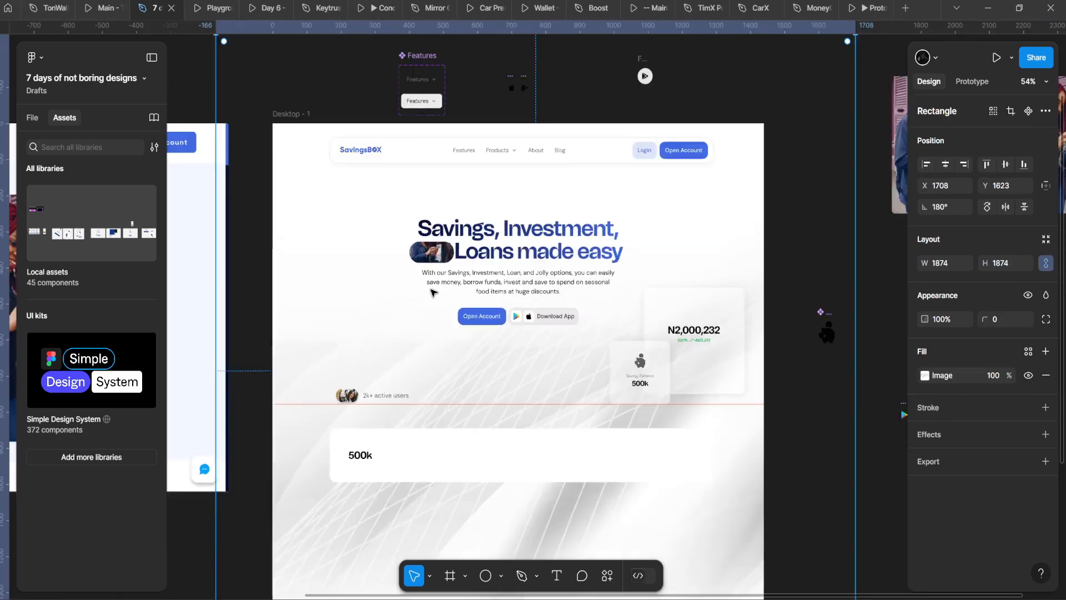
{"action": "scroll", "coordinate": [434, 292], "scroll_direction": "up", "scroll_amount": 3}
{"action": "scroll", "coordinate": [399, 259], "scroll_direction": "down", "scroll_amount": 3}
{"action": "left_click", "coordinate": [388, 251]}
{"action": "double_click", "coordinate": [388, 252]}
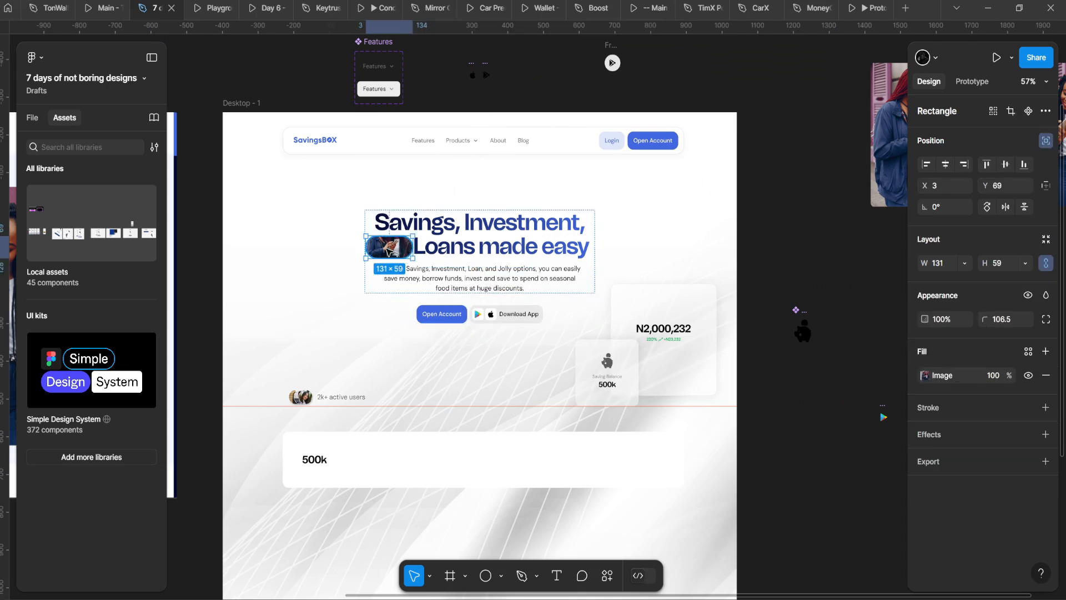
{"action": "left_click_drag", "start_coordinate": [388, 252], "coordinate": [317, 219]}
{"action": "scroll", "coordinate": [448, 165], "scroll_direction": "up", "scroll_amount": 1}
{"action": "key", "text": "ctrl+z"}
{"action": "key", "text": "ctrl+z"}
{"action": "key", "text": "ctrl+z"}
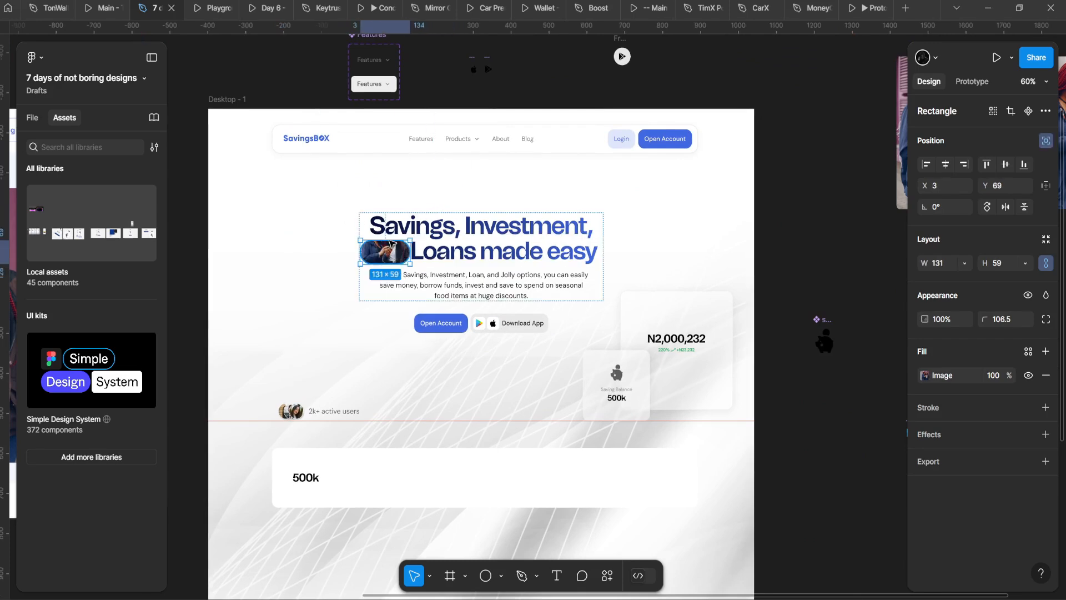
{"action": "key", "text": "ctrl+z"}
{"action": "key", "text": "ctrl+z"}
{"action": "key", "text": "ctrl+z"}
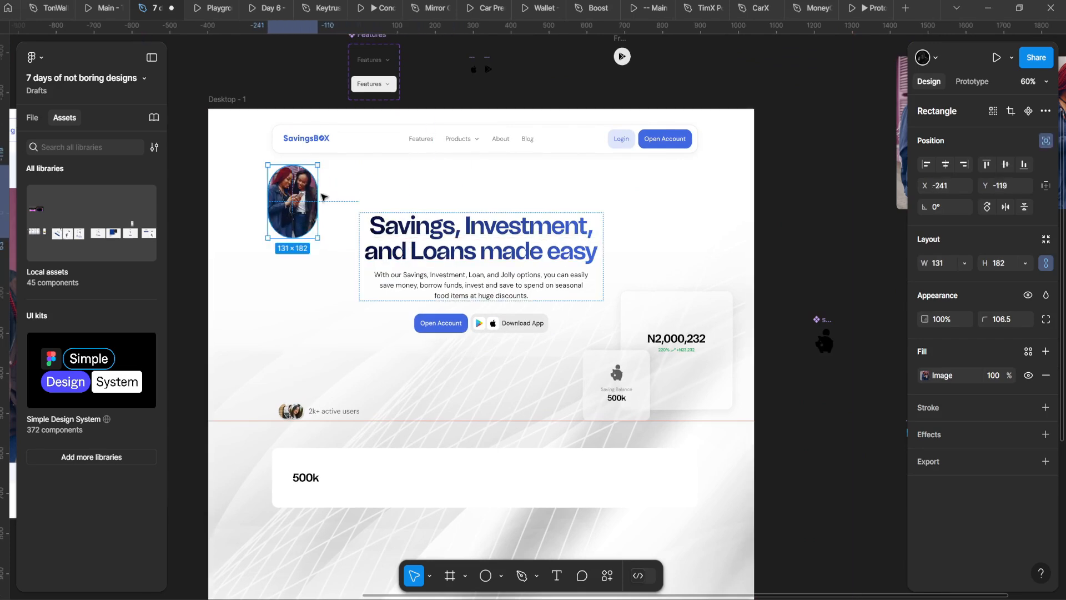
{"action": "mouse_move", "coordinate": [323, 197]}
{"action": "left_mouse_down"}
{"action": "mouse_move", "coordinate": [341, 198]}
{"action": "mouse_move", "coordinate": [321, 205]}
{"action": "left_mouse_up"}
Step: Duplicate the photo into an overlapping copy; a hero text resize is tried and undone
{"action": "scroll", "coordinate": [339, 200], "scroll_direction": "up", "scroll_amount": 5}
{"action": "left_click_drag", "start_coordinate": [265, 158], "coordinate": [312, 244]}
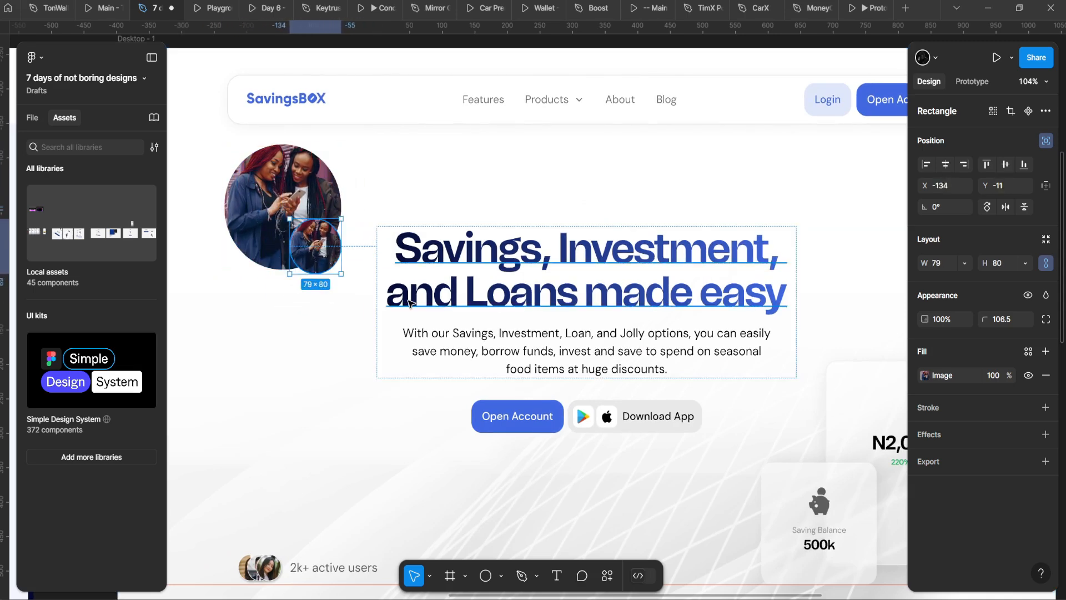
{"action": "left_click", "coordinate": [341, 350]}
{"action": "scroll", "coordinate": [341, 350], "scroll_direction": "down", "scroll_amount": 5}
{"action": "scroll", "coordinate": [383, 250], "scroll_direction": "up", "scroll_amount": 5}
{"action": "left_click", "coordinate": [360, 300]}
{"action": "left_click_drag", "start_coordinate": [361, 306], "coordinate": [385, 266]}
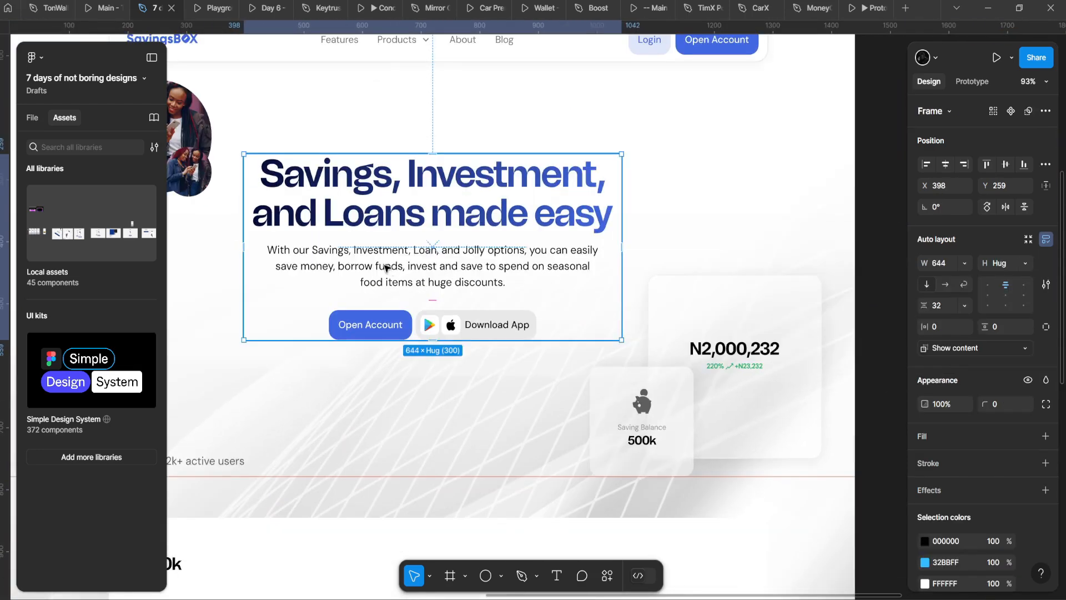
{"action": "key", "text": "k"}
{"action": "left_click_drag", "start_coordinate": [384, 154], "coordinate": [496, 136]}
{"action": "key", "text": "ctrl+z"}
{"action": "key", "text": "v"}
{"action": "key", "text": "ctrl+z"}
Step: Select the small copy and the large photo and group them together
{"action": "left_click", "coordinate": [363, 152]}
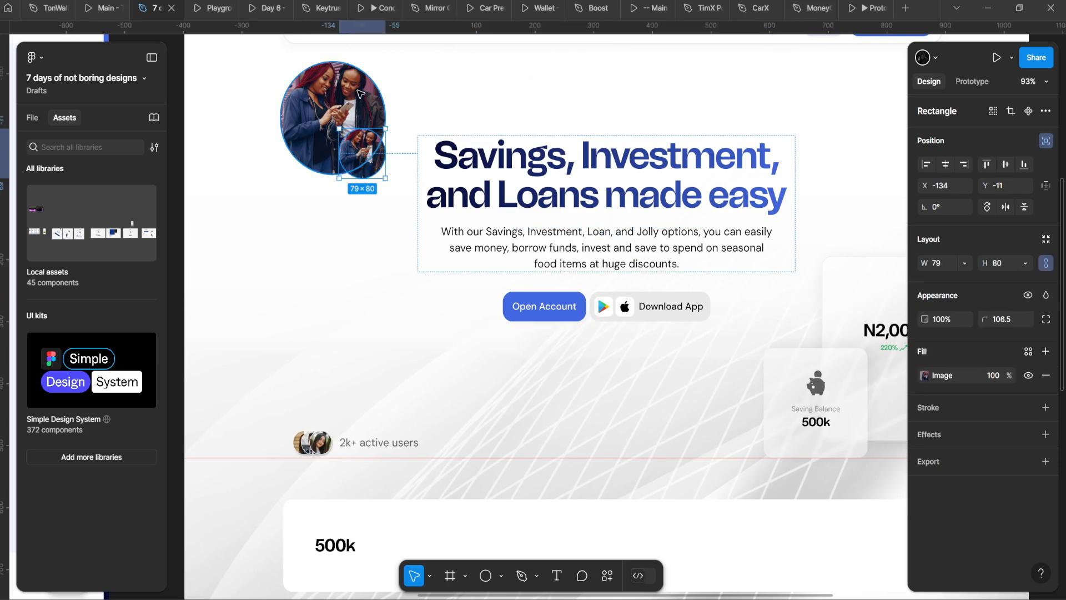
{"action": "left_click", "coordinate": [359, 91], "text": "shift"}
{"action": "left_click", "coordinate": [1042, 141]}
{"action": "key", "text": "ctrl+z"}
{"action": "key", "text": "ctrl+g"}
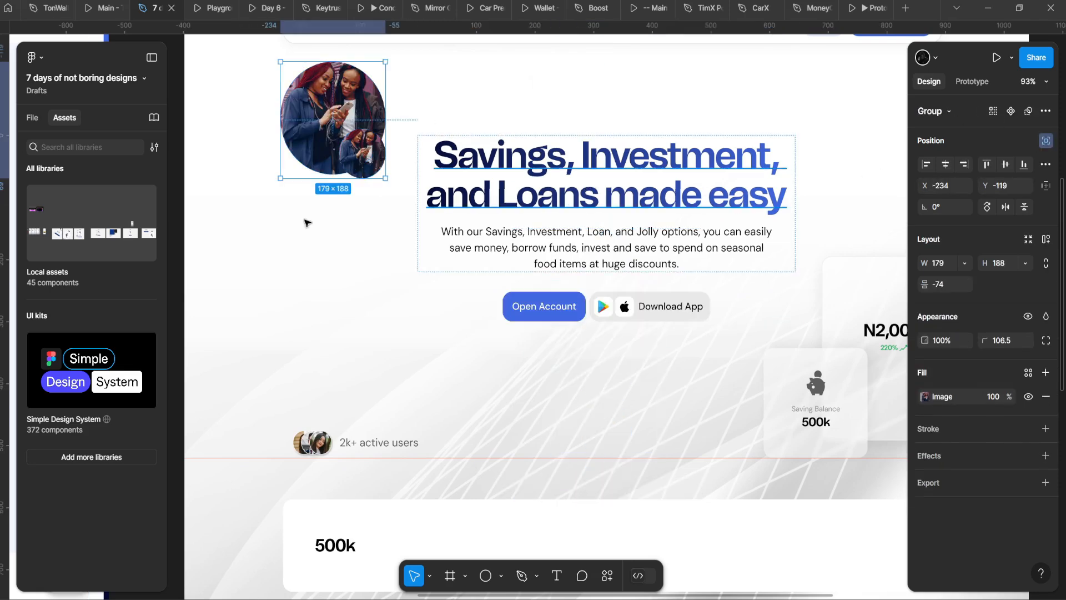
Step: Move the photo group into Desktop - 1 at the hero's top-left
{"action": "key", "text": "ctrl+x"}
{"action": "right_click", "coordinate": [261, 117]}
{"action": "left_click", "coordinate": [230, 106]}
{"action": "key", "text": "ctrl+v"}
{"action": "scroll", "coordinate": [352, 142], "scroll_direction": "down", "scroll_amount": 3}
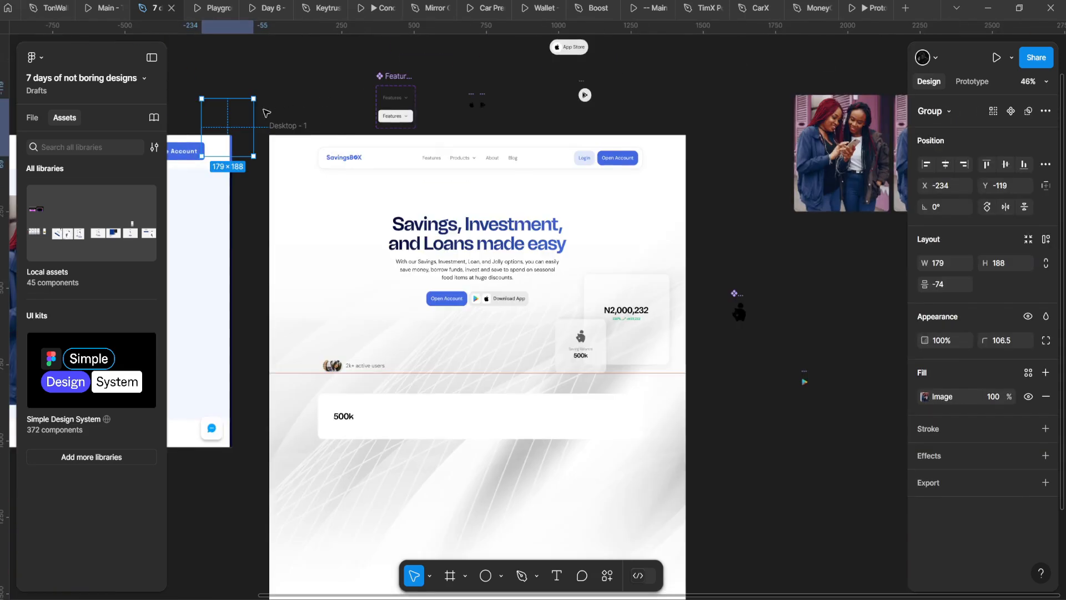
{"action": "left_click_drag", "start_coordinate": [223, 117], "coordinate": [415, 158]}
{"action": "scroll", "coordinate": [333, 204], "scroll_direction": "up", "scroll_amount": 5}
Step: Scale the hero text block down to 504 wide and preview the design in Playground
{"action": "scroll", "coordinate": [415, 158], "scroll_direction": "down", "scroll_amount": 3}
{"action": "left_click", "coordinate": [678, 234]}
{"action": "mouse_move", "coordinate": [678, 233]}
{"action": "left_mouse_down"}
{"action": "mouse_move", "coordinate": [635, 229]}
{"action": "mouse_move", "coordinate": [662, 246]}
{"action": "left_mouse_up"}
{"action": "key", "text": "k"}
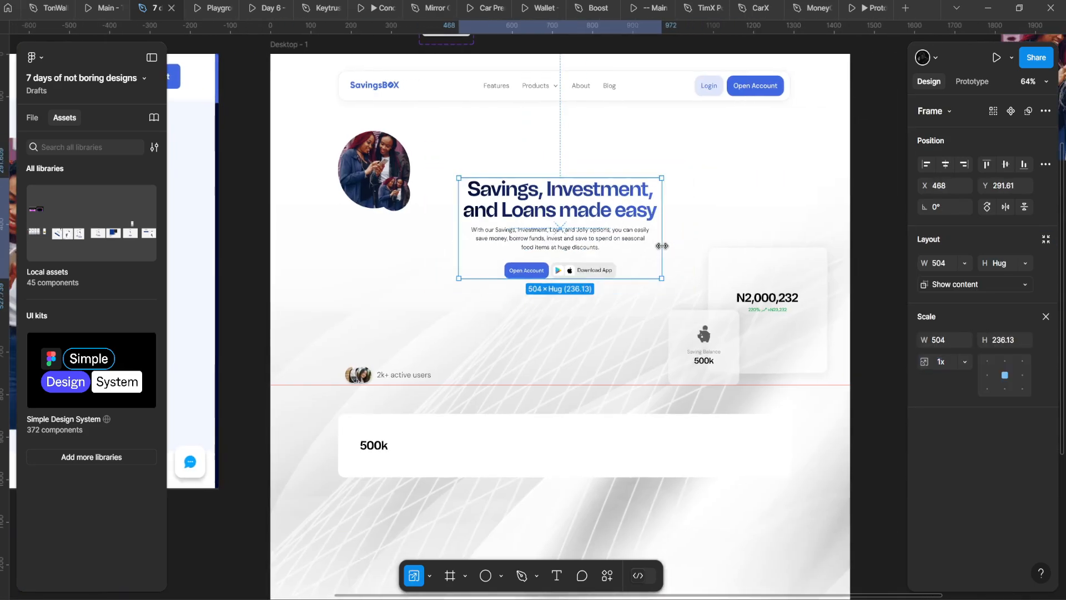
{"action": "left_click", "coordinate": [210, 8]}
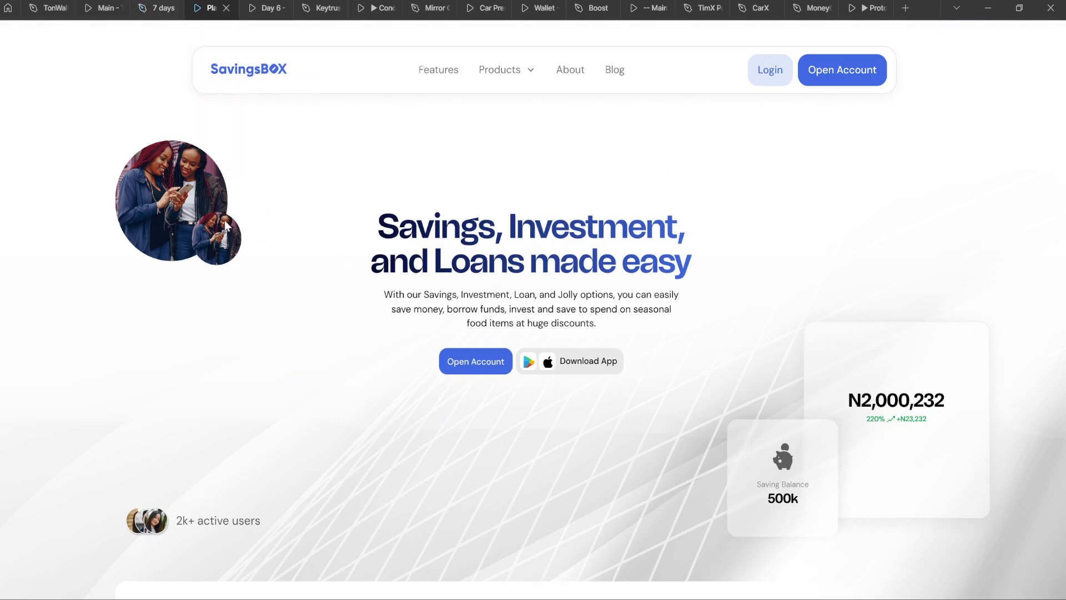
{"action": "left_click", "coordinate": [165, 8]}
Step: Reselect and reposition the photo group, undoing an accidental frame move
{"action": "scroll", "coordinate": [318, 185], "scroll_direction": "up", "scroll_amount": 3}
{"action": "left_click_drag", "start_coordinate": [317, 185], "coordinate": [202, 262]}
{"action": "left_click", "coordinate": [342, 227]}
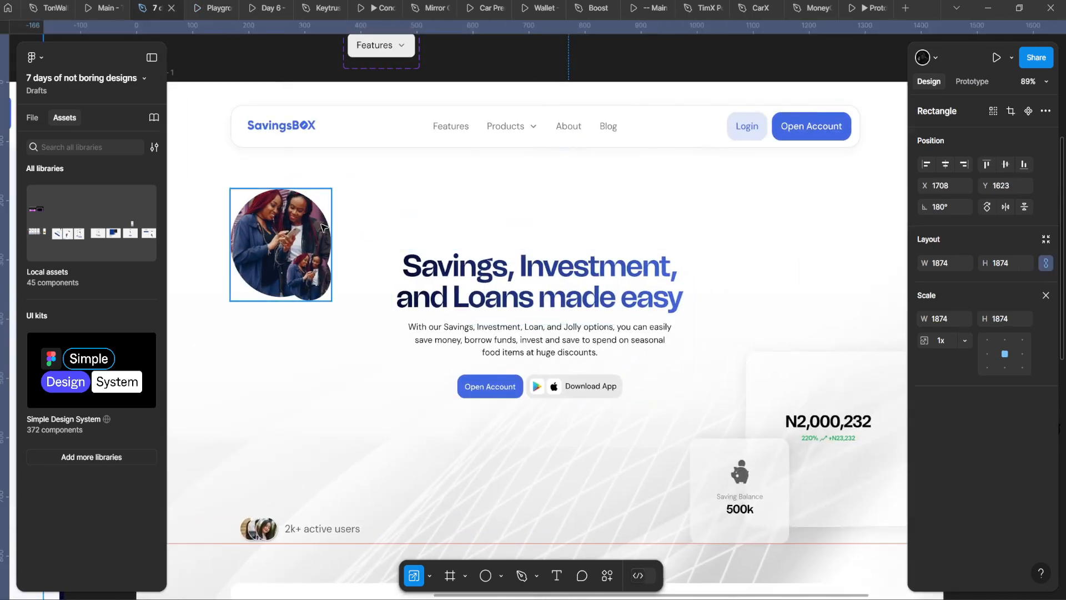
{"action": "left_click", "coordinate": [322, 228]}
{"action": "key", "text": "v"}
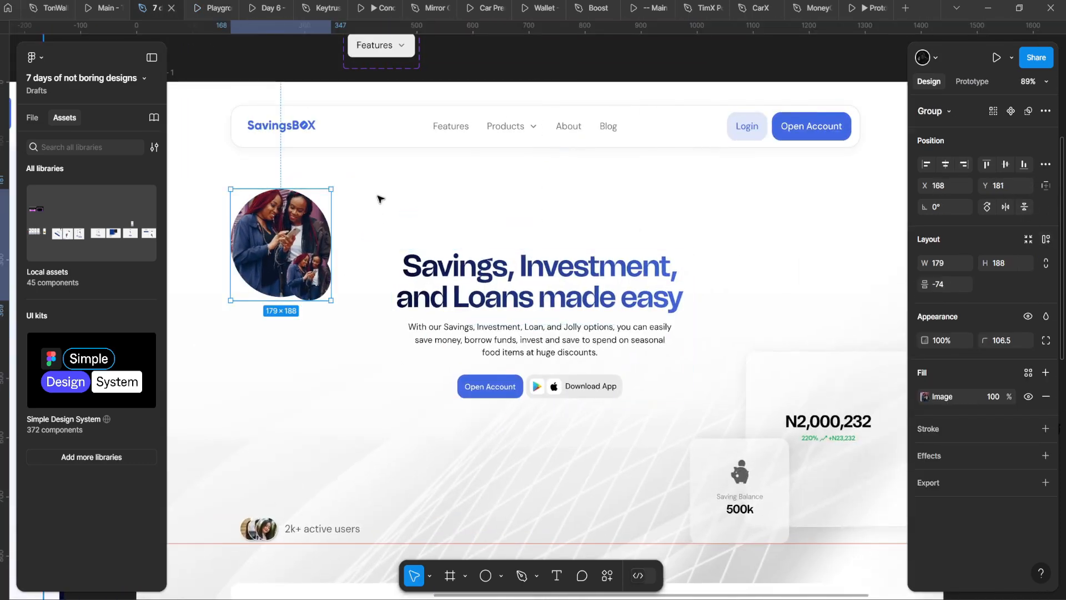
{"action": "left_click", "coordinate": [374, 196]}
{"action": "left_click_drag", "start_coordinate": [335, 171], "coordinate": [374, 189]}
{"action": "scroll", "coordinate": [373, 131], "scroll_direction": "down", "scroll_amount": 4}
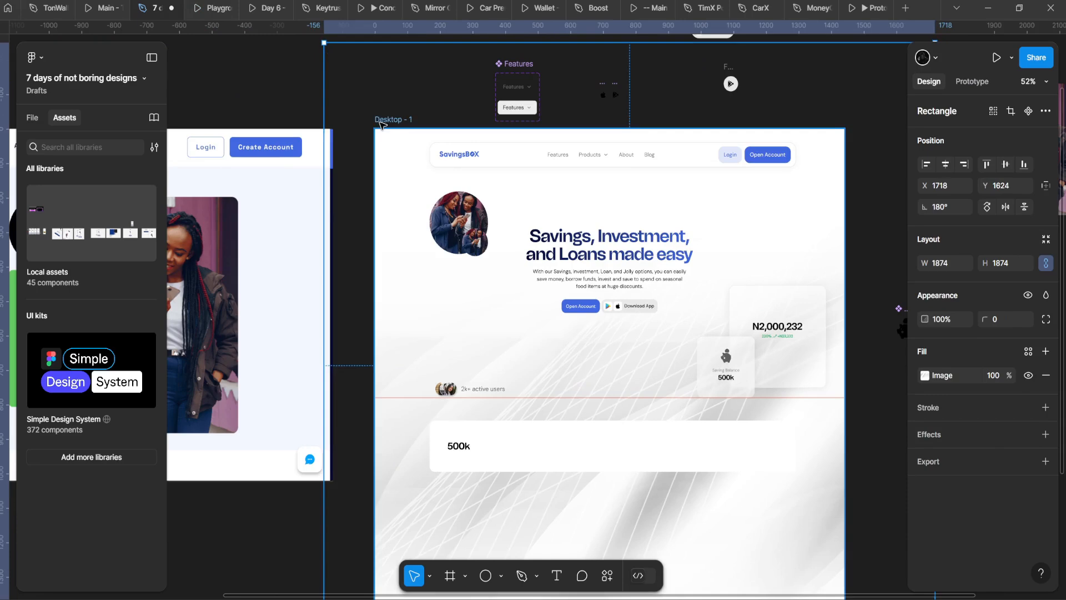
{"action": "left_click_drag", "start_coordinate": [380, 120], "coordinate": [385, 98]}
{"action": "key", "text": "ctrl+z"}
Step: Check the constraints of the photo group and then the nav bar
{"action": "left_click", "coordinate": [460, 223]}
{"action": "left_click", "coordinate": [1046, 185]}
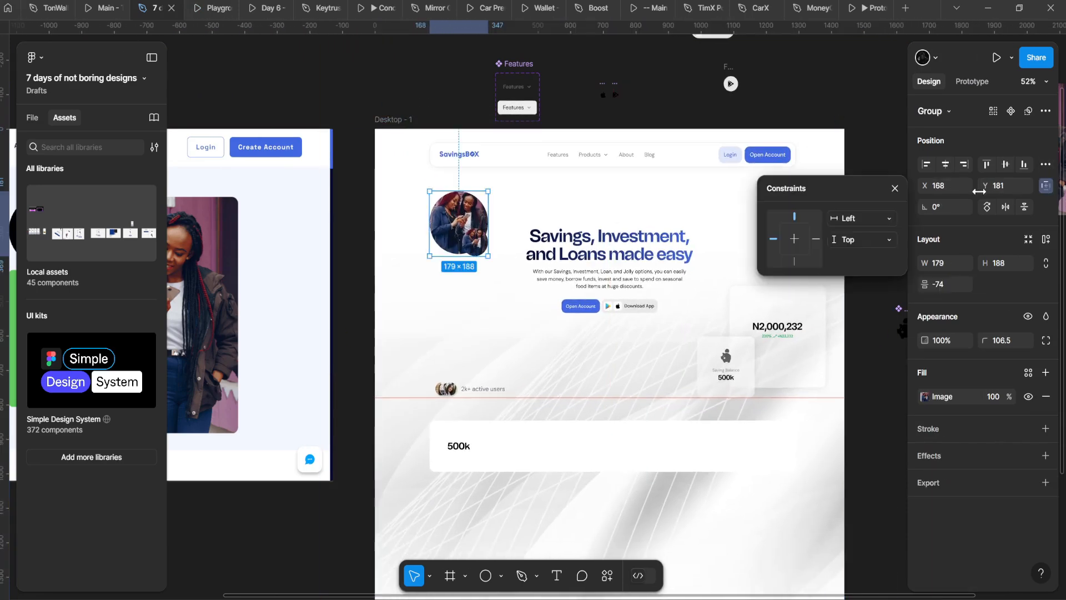
{"action": "left_click", "coordinate": [484, 154]}
{"action": "scroll", "coordinate": [485, 153], "scroll_direction": "up", "scroll_amount": 2}
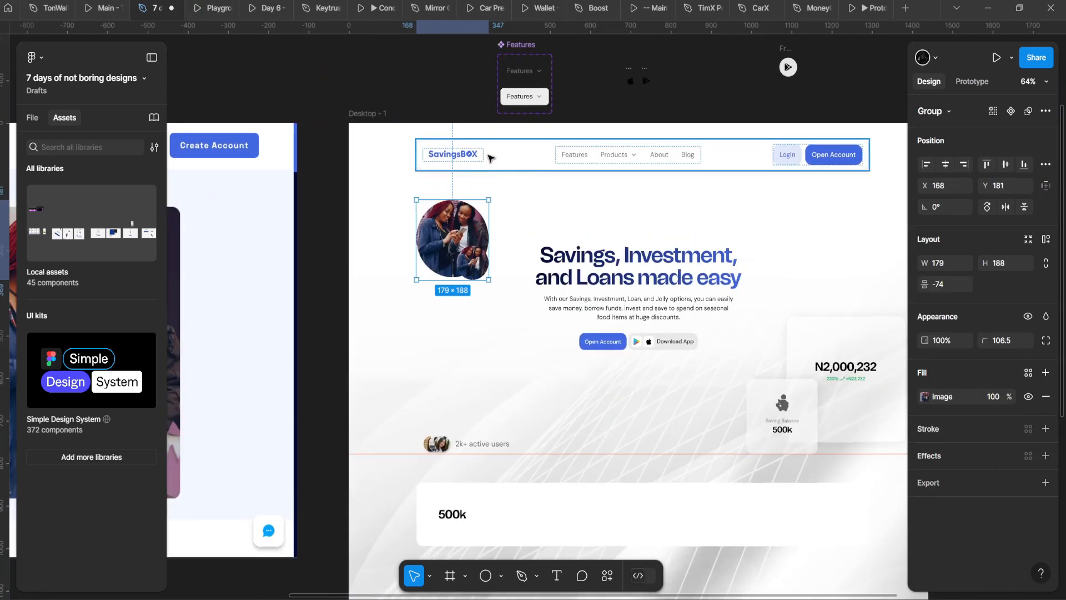
{"action": "left_click", "coordinate": [1046, 186]}
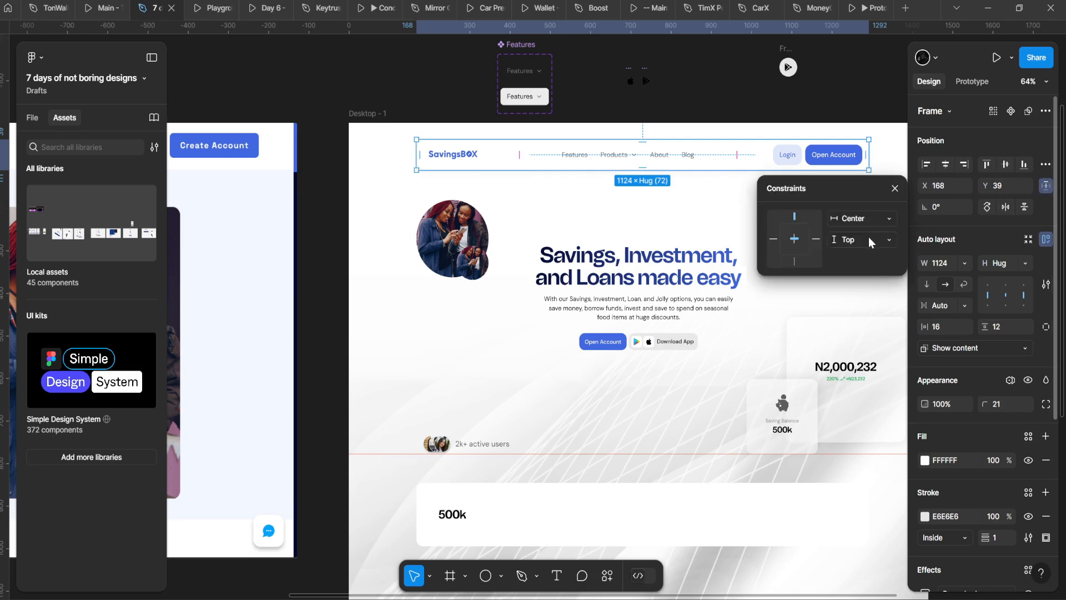
Step: Set the nav bar's horizontal constraint to Left and right and preview it
{"action": "left_click", "coordinate": [864, 219]}
{"action": "left_click", "coordinate": [871, 205]}
{"action": "left_click", "coordinate": [208, 7]}
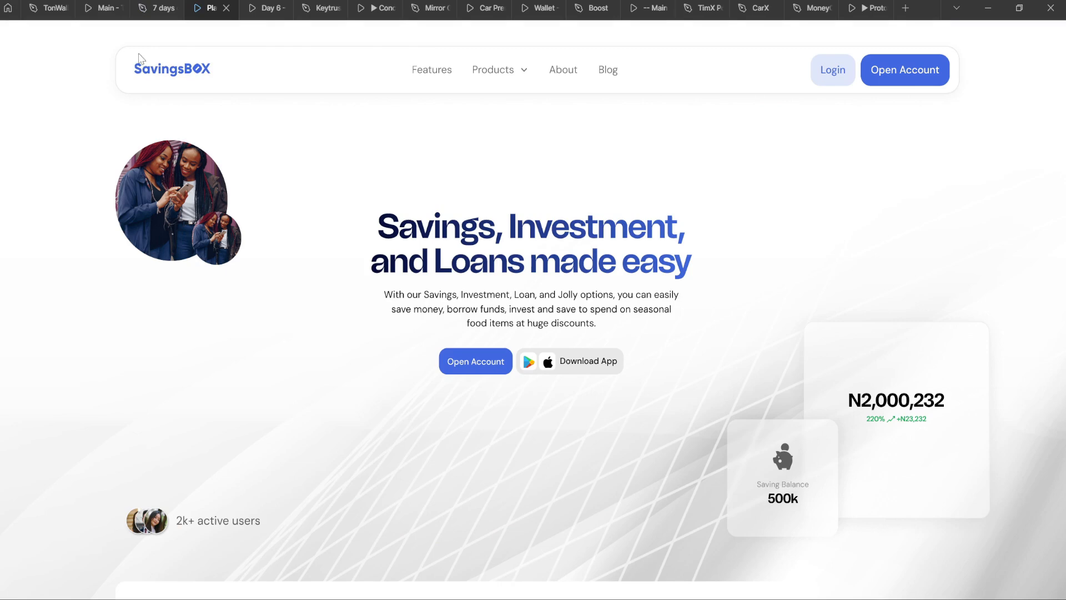
{"action": "left_click", "coordinate": [181, 5]}
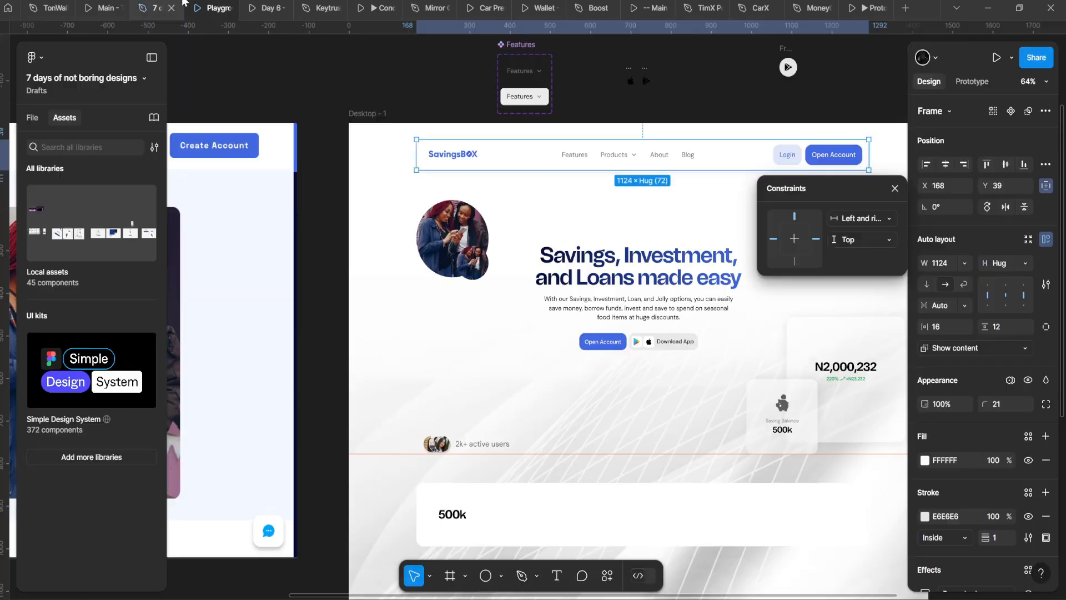
Step: Show the column layout grid on the Desktop - 1 frame
{"action": "key", "text": "alt"}
{"action": "scroll", "coordinate": [359, 202], "scroll_direction": "right", "scroll_amount": 1}
{"action": "scroll", "coordinate": [355, 206], "scroll_direction": "down", "scroll_amount": 2}
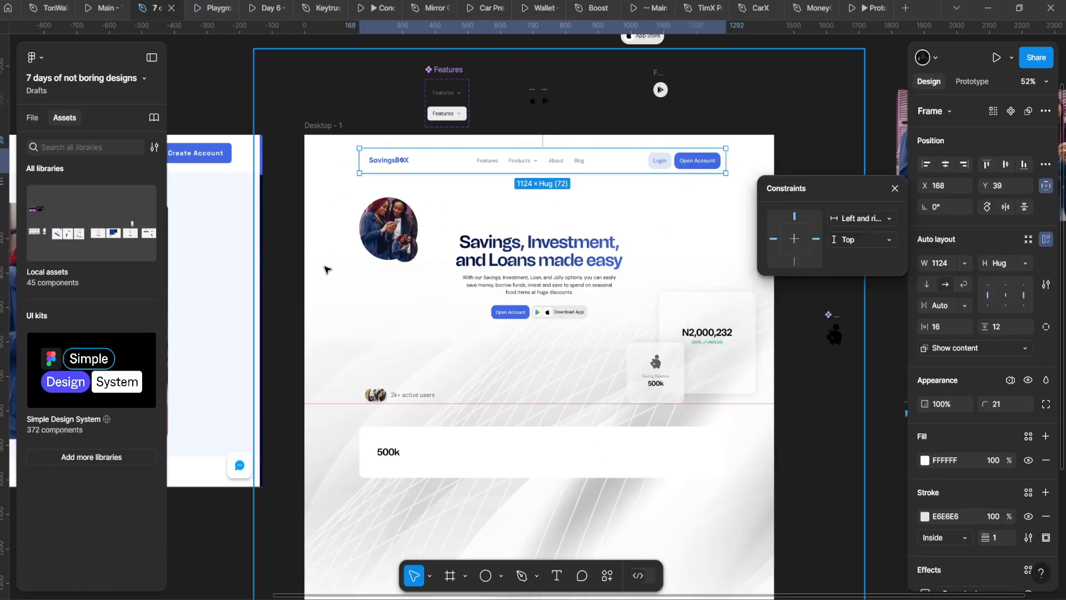
{"action": "left_click", "coordinate": [326, 269]}
{"action": "left_click", "coordinate": [325, 125]}
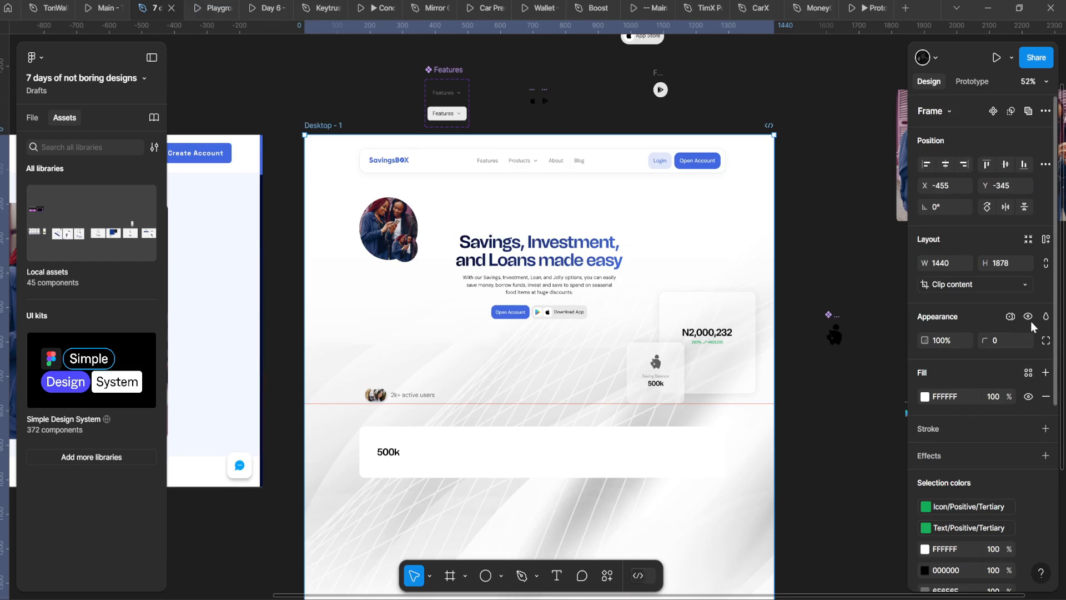
{"action": "scroll", "coordinate": [1030, 484], "scroll_direction": "down", "scroll_amount": 5}
{"action": "left_click", "coordinate": [1029, 531]}
Step: Measure the nav bar's distance to the frame edges, then select the large background image
{"action": "left_click", "coordinate": [345, 137]}
{"action": "scroll", "coordinate": [309, 105], "scroll_direction": "up", "scroll_amount": 3}
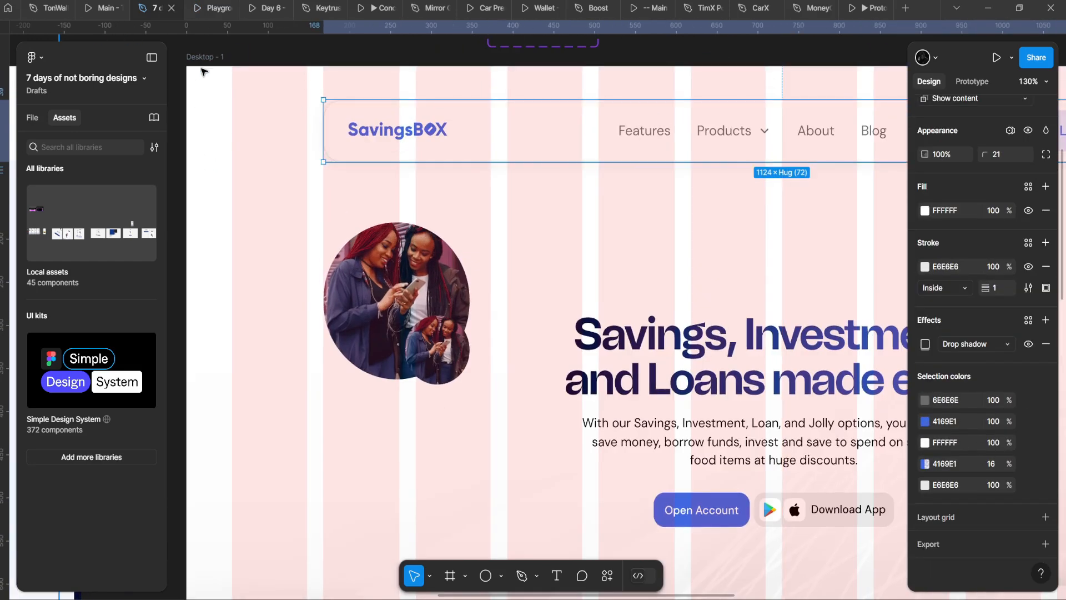
{"action": "left_click", "coordinate": [356, 96]}
{"action": "left_click", "coordinate": [353, 111]}
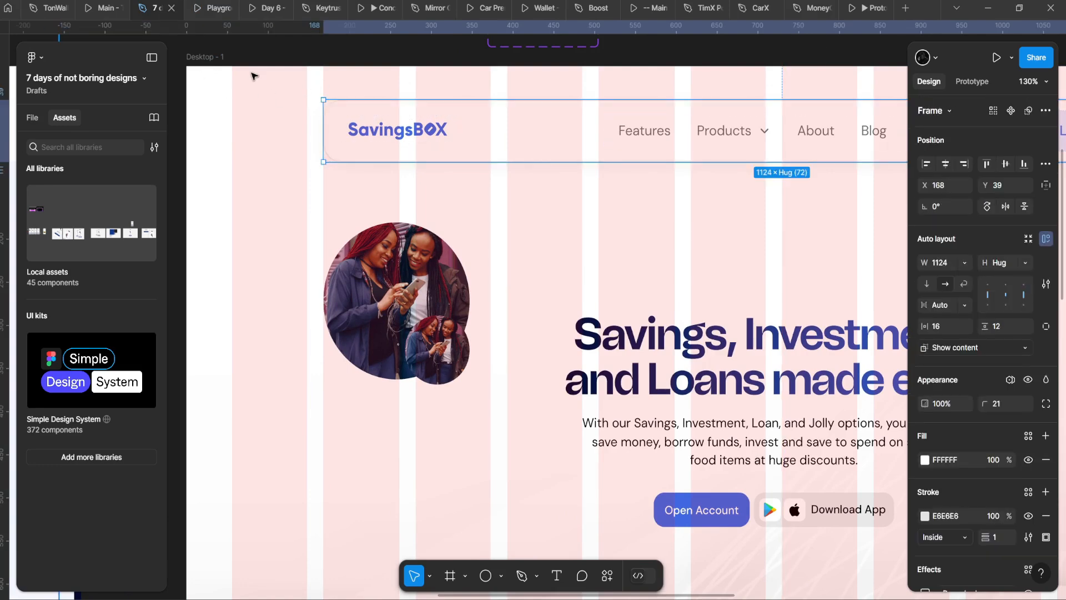
{"action": "left_click", "coordinate": [281, 107]}
{"action": "left_click", "coordinate": [369, 147]}
{"action": "scroll", "coordinate": [368, 148], "scroll_direction": "down", "scroll_amount": 5}
{"action": "left_click_drag", "start_coordinate": [663, 147], "coordinate": [581, 204]}
{"action": "scroll", "coordinate": [514, 179], "scroll_direction": "up", "scroll_amount": 1}
{"action": "key", "text": "alt"}
{"action": "scroll", "coordinate": [581, 203], "scroll_direction": "left", "scroll_amount": 3}
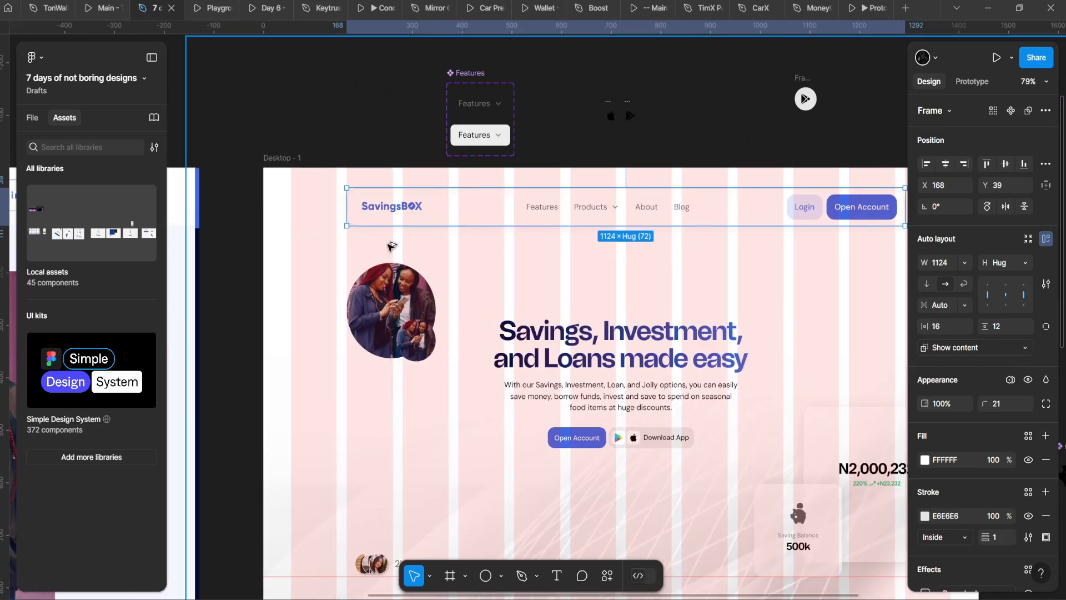
{"action": "left_click", "coordinate": [292, 191]}
{"action": "scroll", "coordinate": [292, 191], "scroll_direction": "down", "scroll_amount": 4}
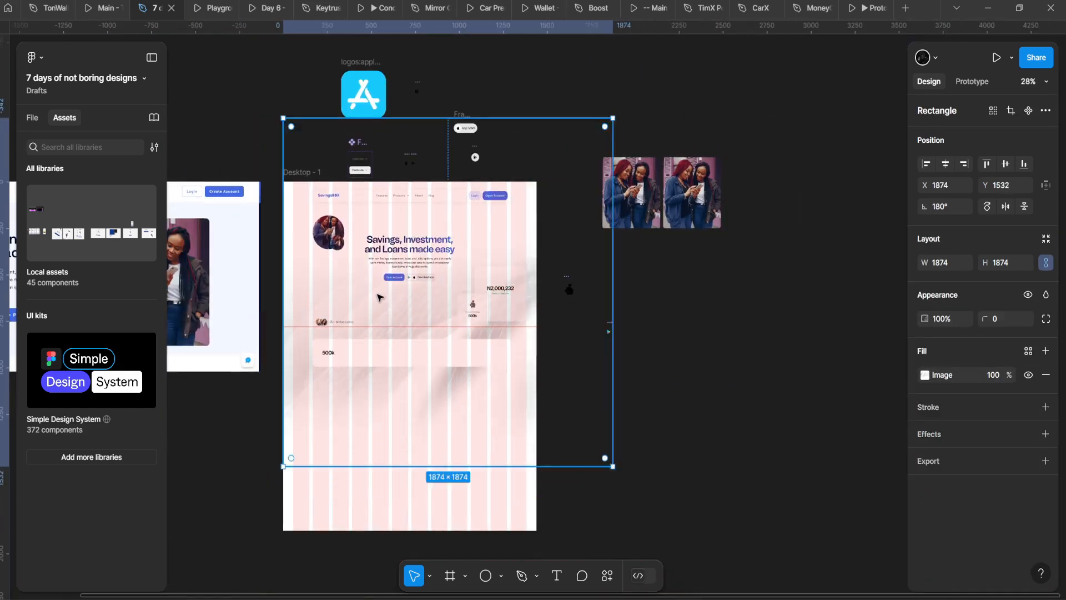
Step: Select the seven hero elements at once
{"action": "scroll", "coordinate": [196, 273], "scroll_direction": "up", "scroll_amount": 2}
{"action": "key", "text": "Escape"}
{"action": "scroll", "coordinate": [240, 173], "scroll_direction": "up", "scroll_amount": 2}
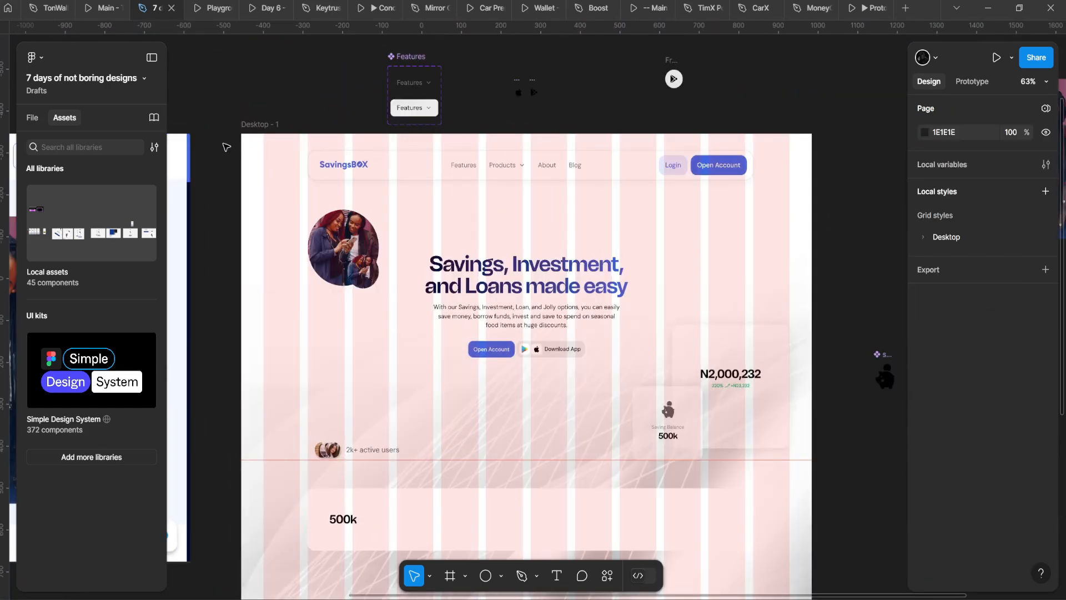
{"action": "left_click_drag", "start_coordinate": [233, 145], "coordinate": [807, 467]}
{"action": "scroll", "coordinate": [714, 239], "scroll_direction": "down", "scroll_amount": 3}
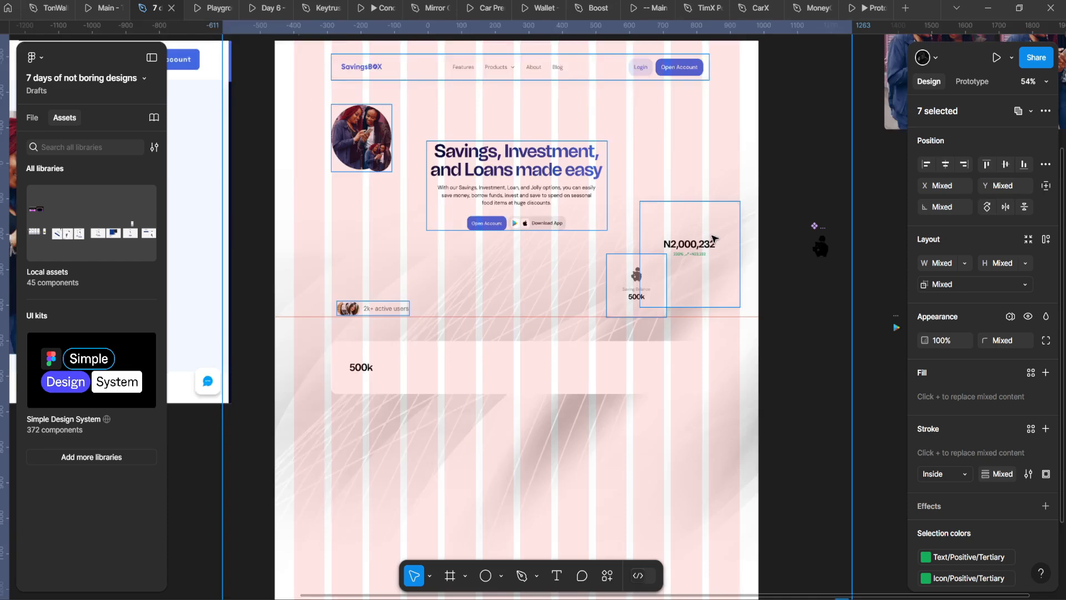
Step: Draw a new 1440-wide frame over the hero
{"action": "left_click", "coordinate": [203, 84]}
{"action": "key", "text": "Escape"}
{"action": "scroll", "coordinate": [613, 136], "scroll_direction": "up", "scroll_amount": 3}
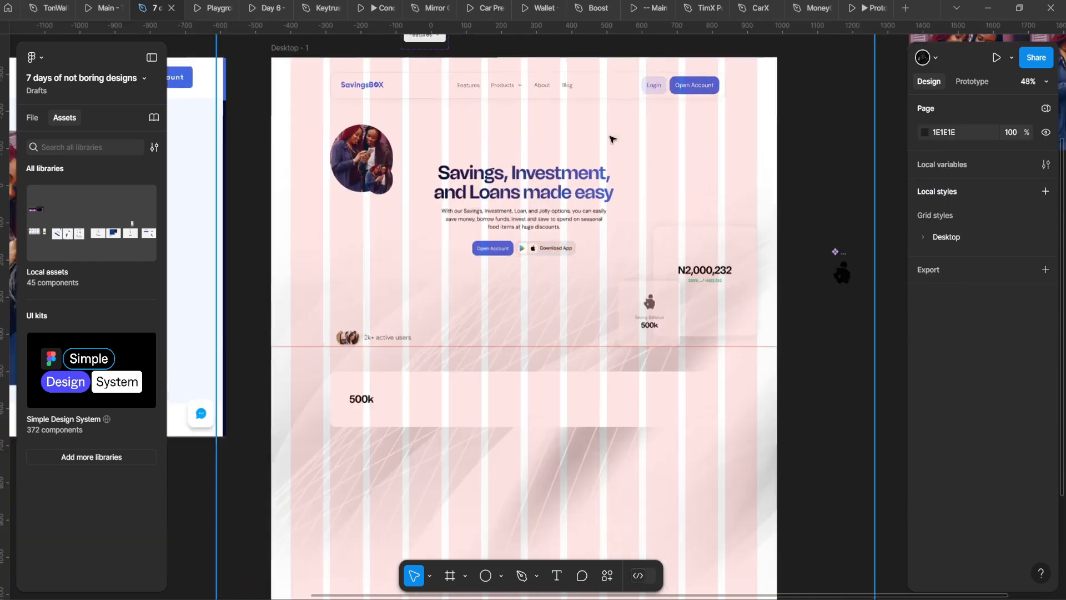
{"action": "left_click", "coordinate": [451, 578]}
{"action": "left_click_drag", "start_coordinate": [490, 517], "coordinate": [497, 526]}
{"action": "scroll", "coordinate": [460, 457], "scroll_direction": "down", "scroll_amount": 3}
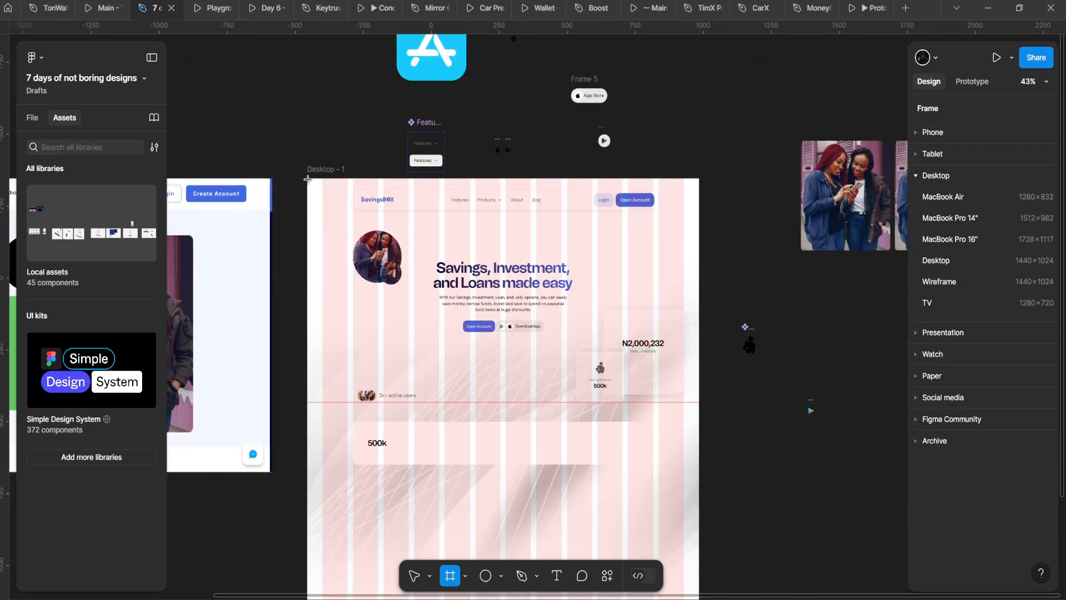
{"action": "left_click_drag", "start_coordinate": [308, 179], "coordinate": [699, 434]}
{"action": "scroll", "coordinate": [616, 357], "scroll_direction": "down", "scroll_amount": 3}
{"action": "left_click", "coordinate": [591, 396]}
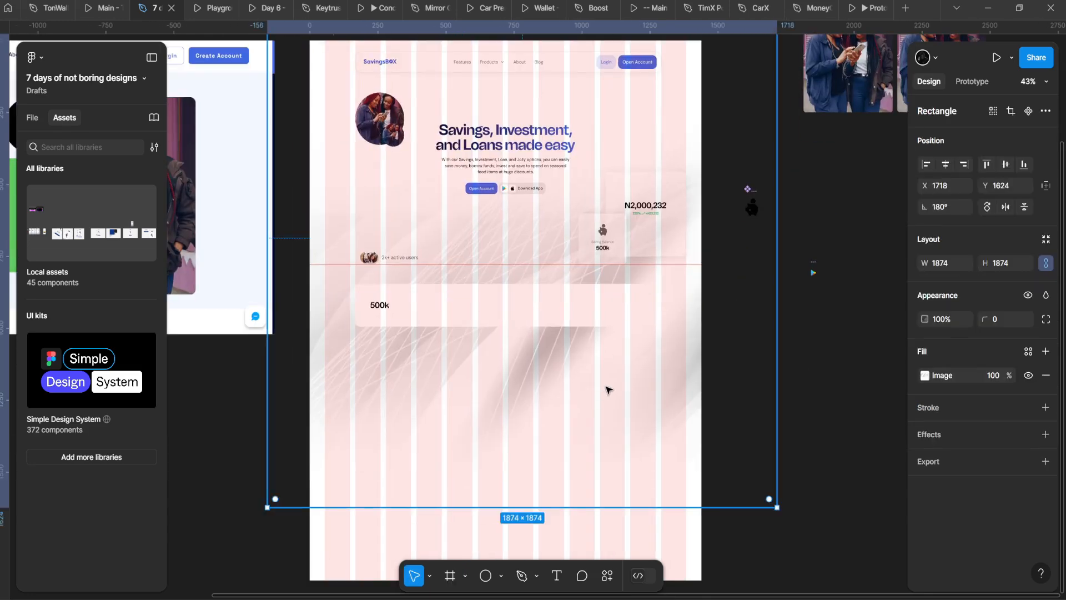
{"action": "left_click", "coordinate": [419, 194]}
Step: Inset the nav bar's left edge to X 168, making it 1104 wide
{"action": "scroll", "coordinate": [444, 233], "scroll_direction": "up", "scroll_amount": 3}
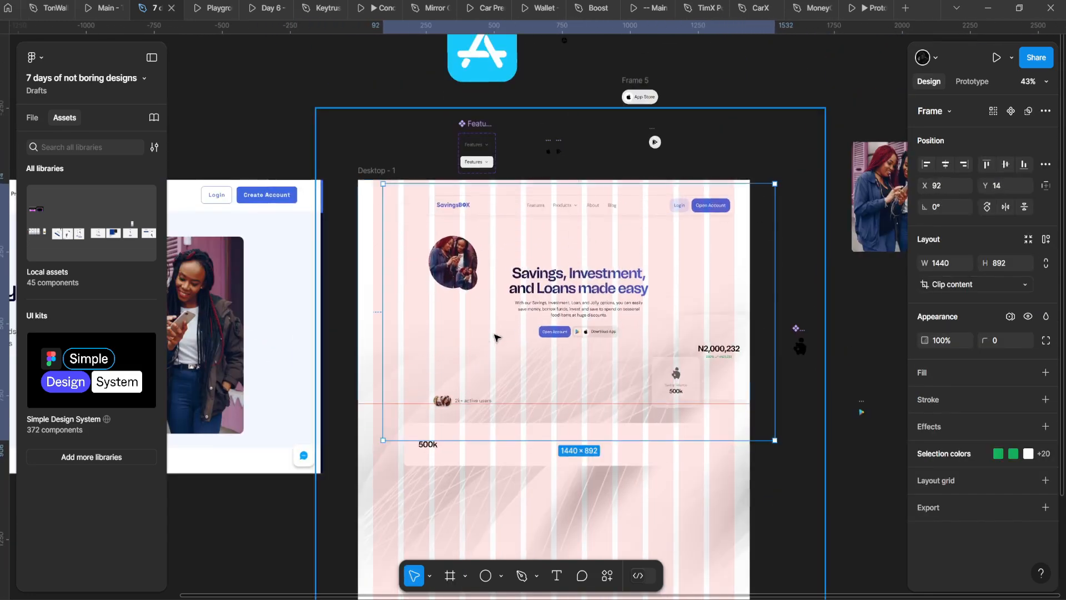
{"action": "scroll", "coordinate": [497, 382], "scroll_direction": "down", "scroll_amount": 2}
{"action": "left_click", "coordinate": [503, 114]}
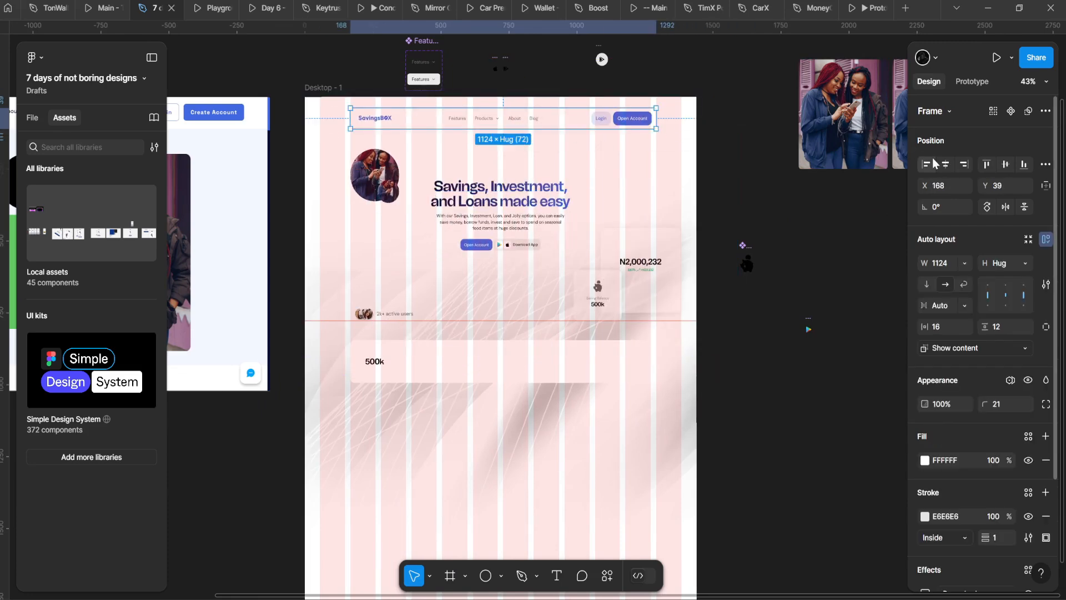
{"action": "scroll", "coordinate": [348, 123], "scroll_direction": "up", "scroll_amount": 3}
{"action": "scroll", "coordinate": [348, 123], "scroll_direction": "up", "scroll_amount": 5}
{"action": "left_click_drag", "start_coordinate": [324, 131], "coordinate": [338, 131]}
{"action": "scroll", "coordinate": [315, 173], "scroll_direction": "down", "scroll_amount": 4}
{"action": "scroll", "coordinate": [288, 157], "scroll_direction": "down", "scroll_amount": 6}
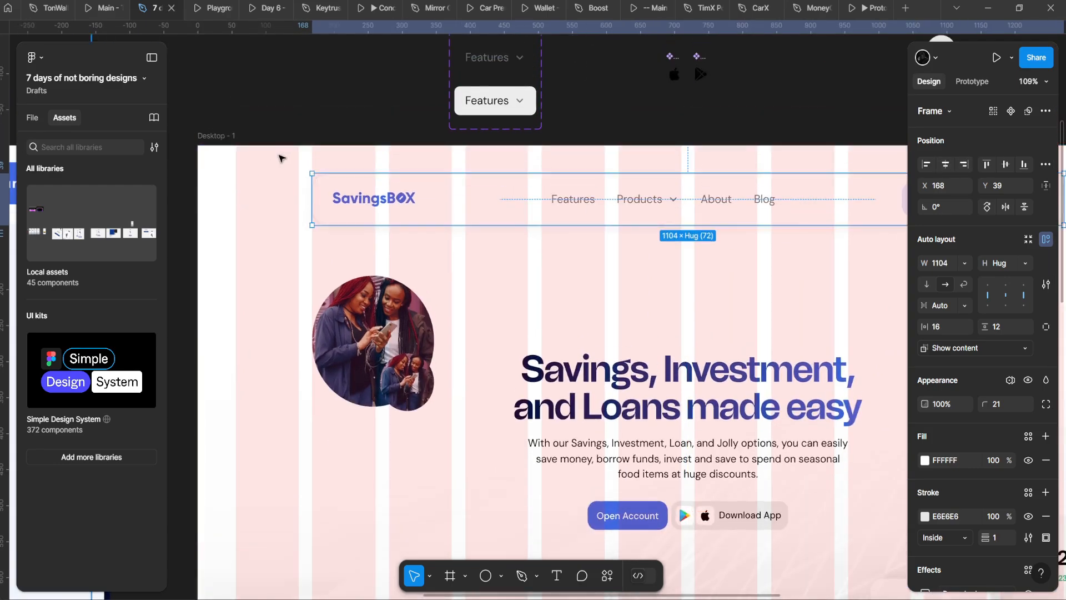
{"action": "scroll", "coordinate": [588, 120], "scroll_direction": "up", "scroll_amount": 6}
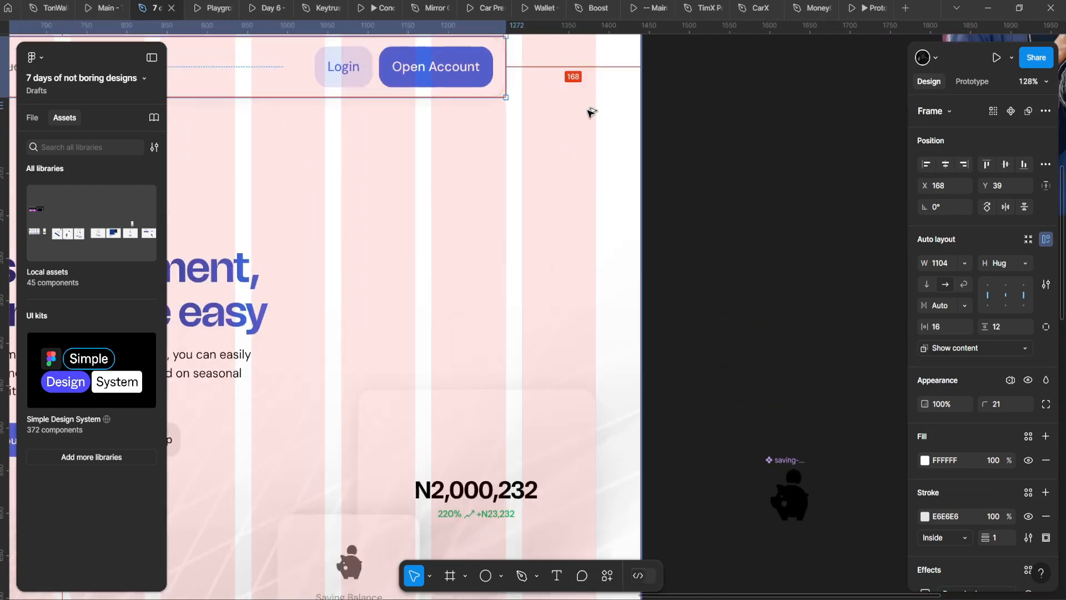
{"action": "scroll", "coordinate": [591, 113], "scroll_direction": "down", "scroll_amount": 7}
Step: Preview the page as a prototype, then select the whole Desktop - 1 frame
{"action": "left_click", "coordinate": [210, 8]}
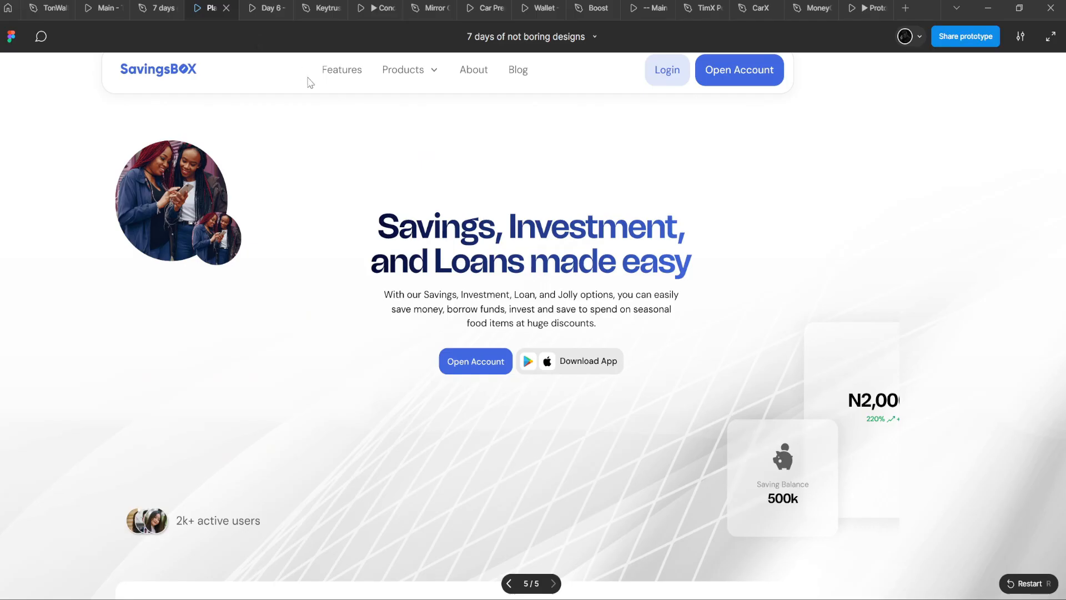
{"action": "left_click", "coordinate": [177, 8]}
{"action": "scroll", "coordinate": [475, 241], "scroll_direction": "up", "scroll_amount": 2}
{"action": "left_click", "coordinate": [581, 213]}
{"action": "scroll", "coordinate": [582, 209], "scroll_direction": "up", "scroll_amount": 3}
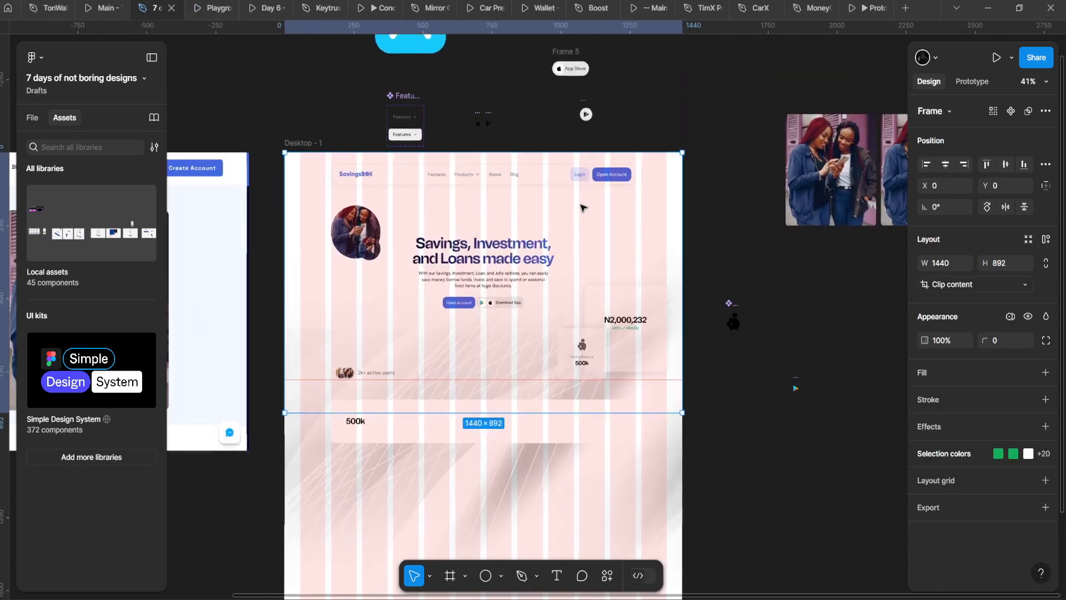
Step: Set the layer's horizontal constraint to Center and present the page as a prototype
{"action": "scroll", "coordinate": [686, 309], "scroll_direction": "down", "scroll_amount": 3}
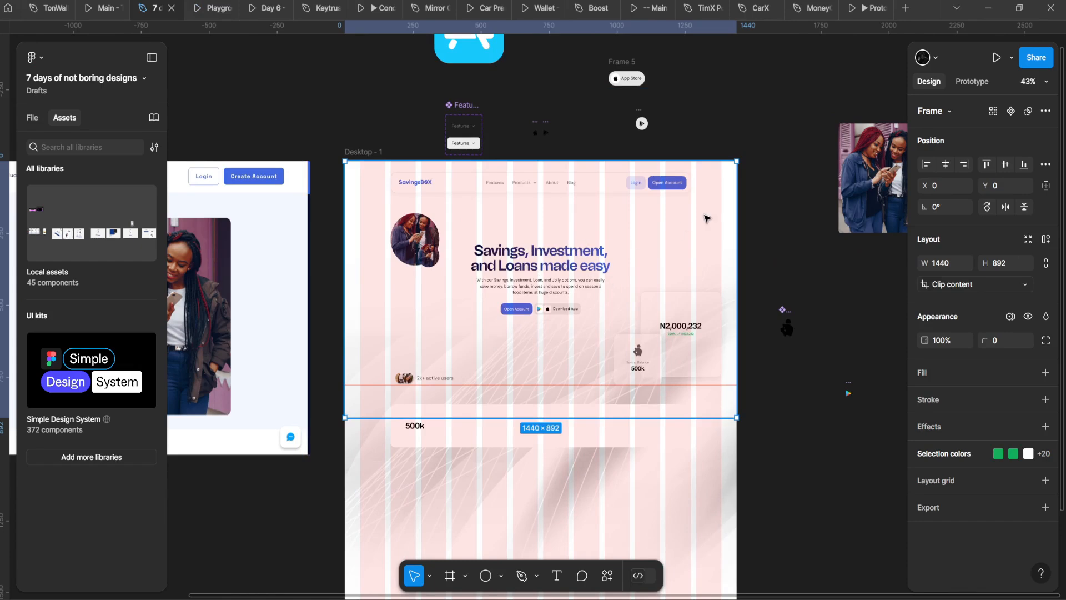
{"action": "left_click", "coordinate": [1046, 185]}
{"action": "left_click", "coordinate": [860, 218]}
{"action": "left_click", "coordinate": [856, 266]}
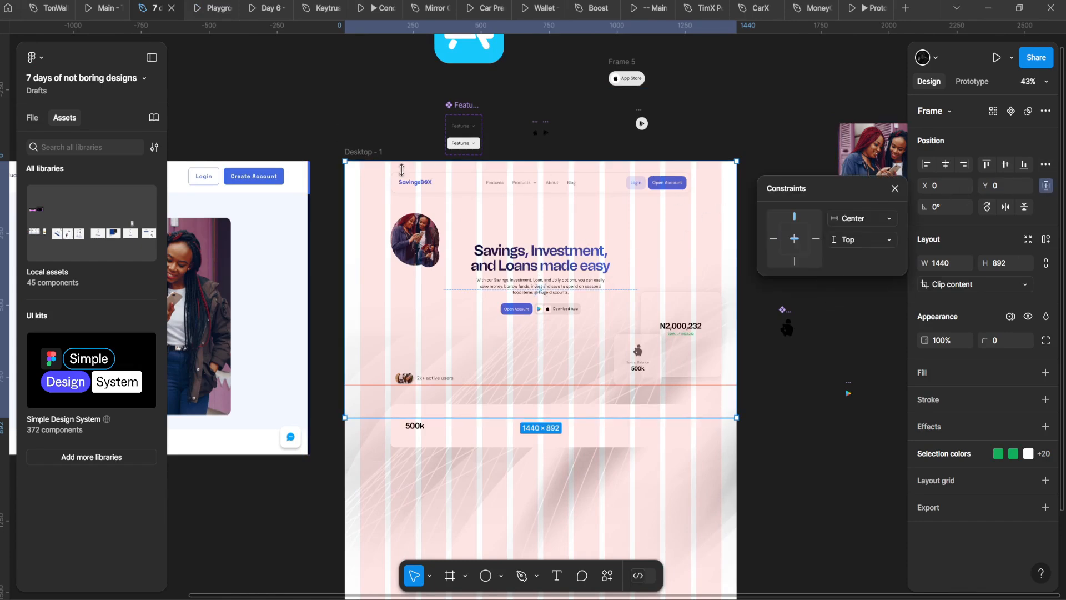
{"action": "left_click", "coordinate": [401, 169]}
{"action": "key", "text": "ctrl+alt+Return"}
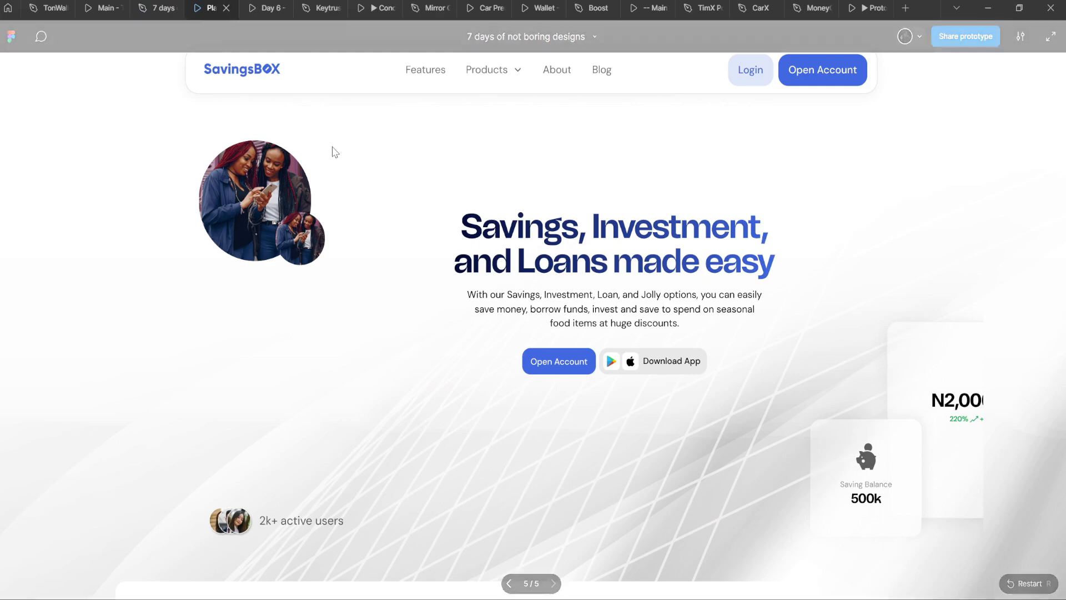
{"action": "left_click", "coordinate": [156, 8]}
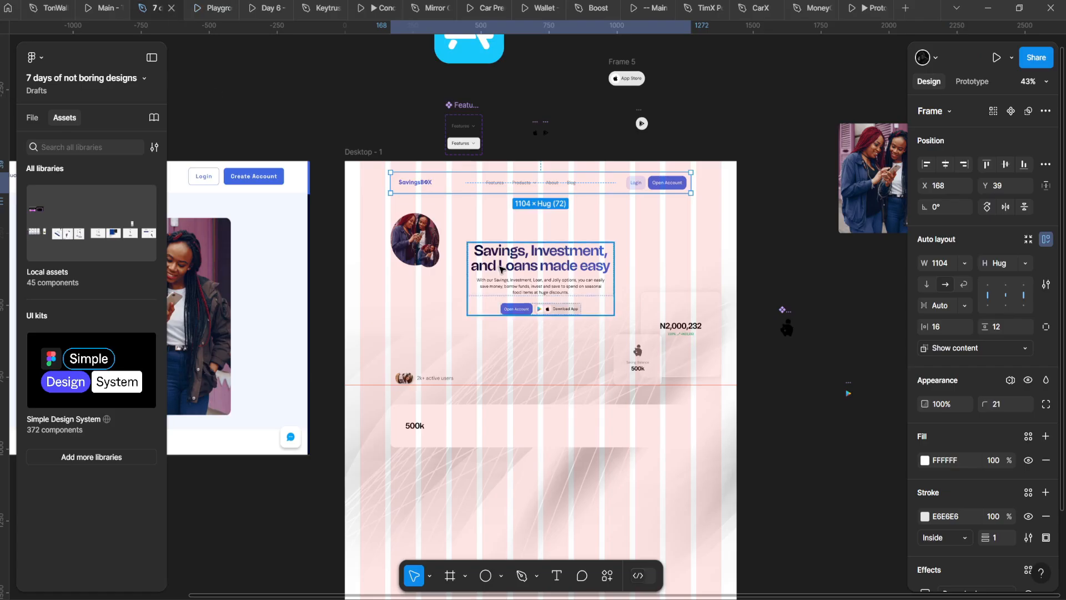
Step: Select the hero text block, reload the prototype preview, then select the avatar photo group
{"action": "left_click", "coordinate": [1046, 186]}
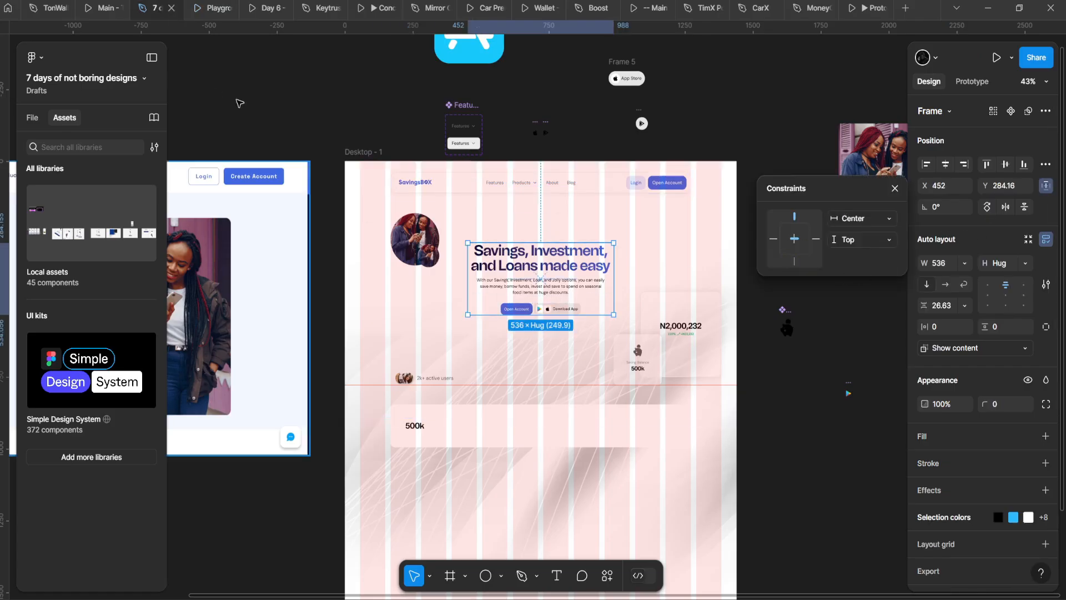
{"action": "left_click", "coordinate": [207, 5]}
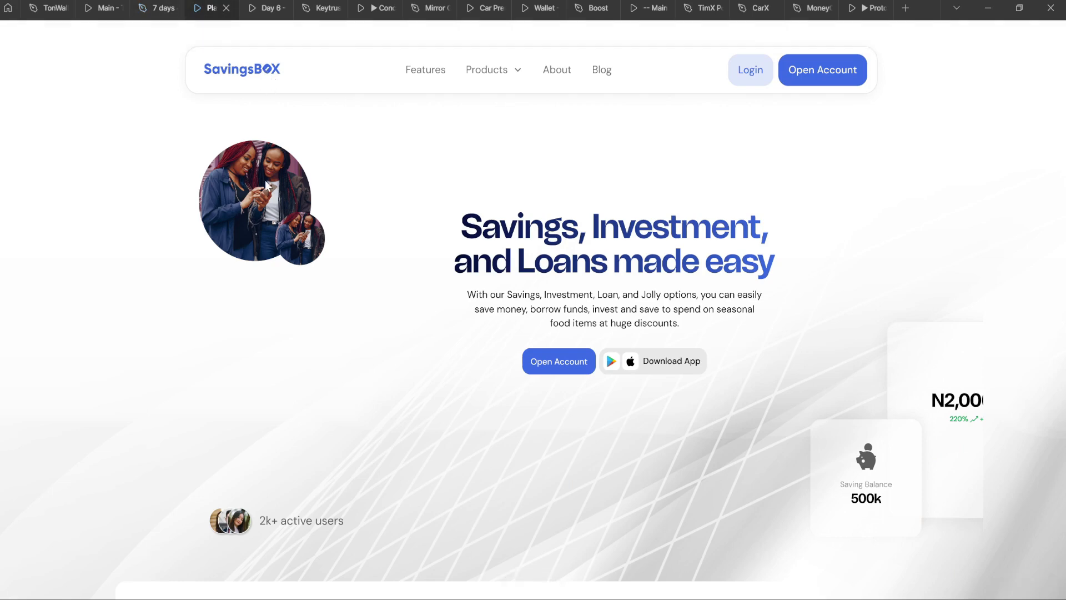
{"action": "key", "text": "ctrl+r"}
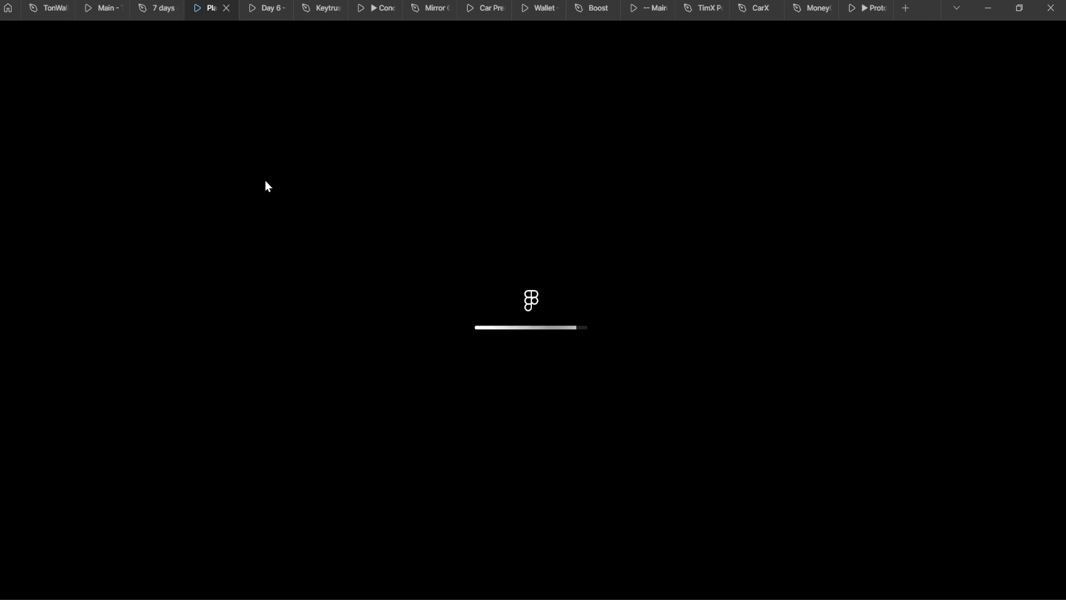
{"action": "left_click", "coordinate": [161, 6]}
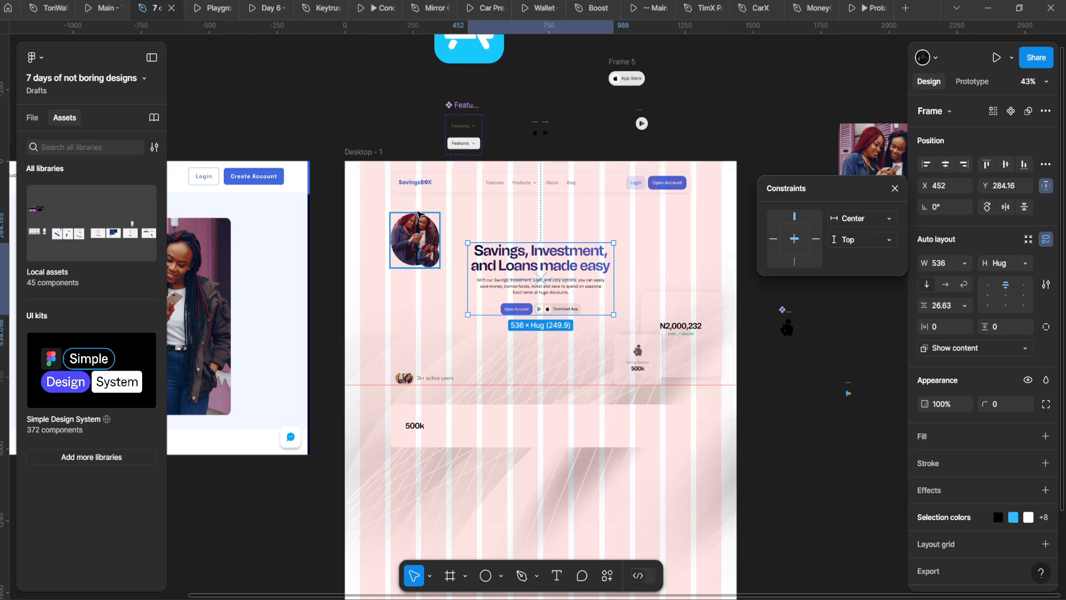
{"action": "left_click", "coordinate": [419, 229]}
{"action": "scroll", "coordinate": [423, 206], "scroll_direction": "down", "scroll_amount": 5}
Step: Check the avatar photos' alignment in the prototype preview
{"action": "scroll", "coordinate": [436, 211], "scroll_direction": "up", "scroll_amount": 6}
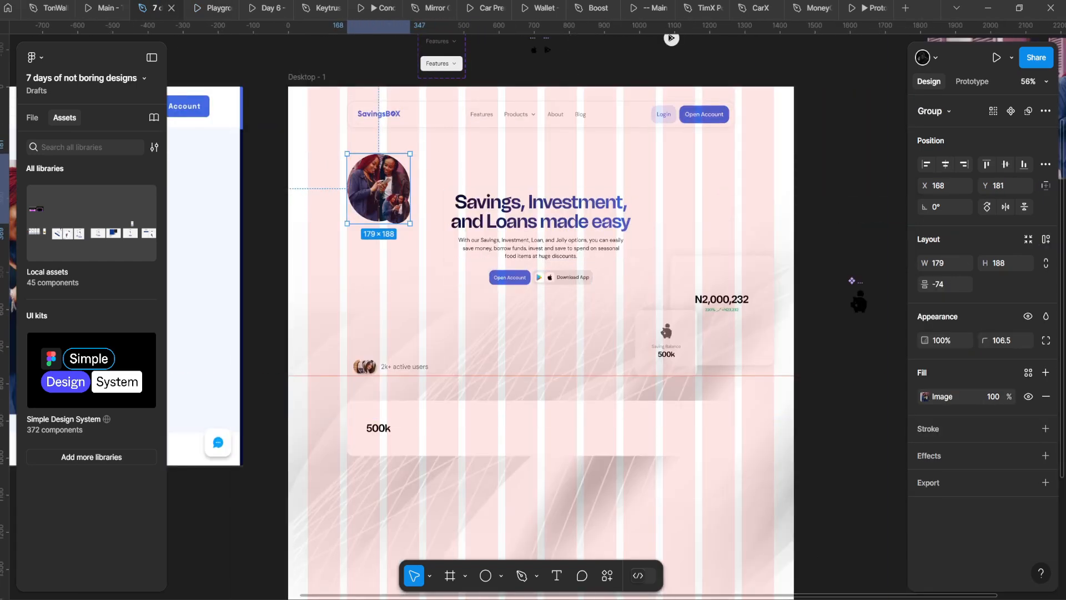
{"action": "left_click", "coordinate": [216, 7]}
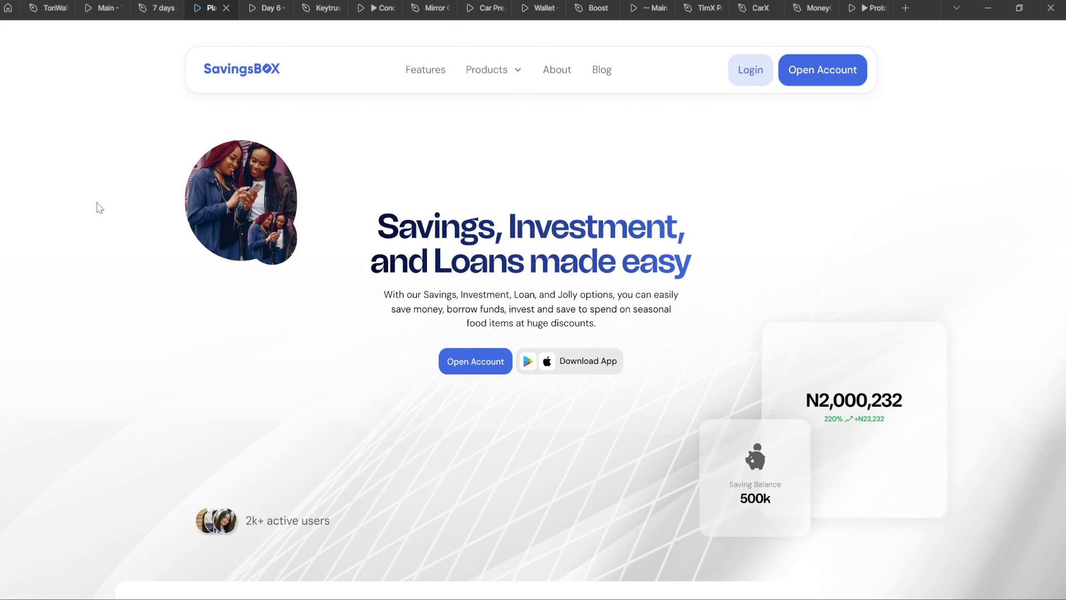
{"action": "left_click", "coordinate": [152, 7]}
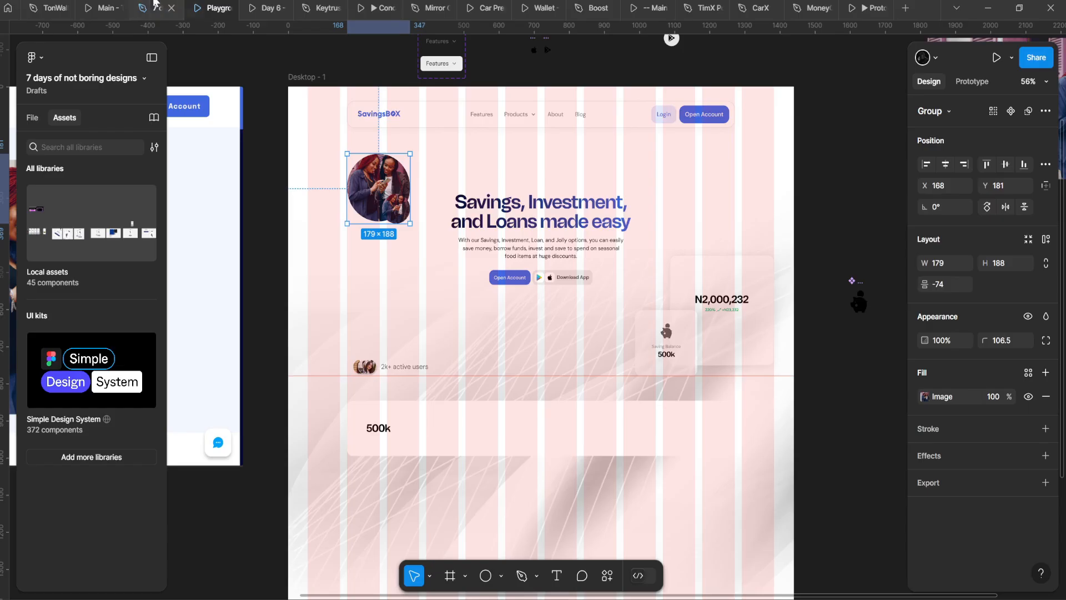
Step: Select the N2,000,232 balance card and bring up the Ctrl+K actions search
{"action": "scroll", "coordinate": [310, 193], "scroll_direction": "right", "scroll_amount": 2}
{"action": "scroll", "coordinate": [495, 283], "scroll_direction": "up", "scroll_amount": 4}
{"action": "scroll", "coordinate": [587, 348], "scroll_direction": "down", "scroll_amount": 1}
{"action": "left_click", "coordinate": [641, 294]}
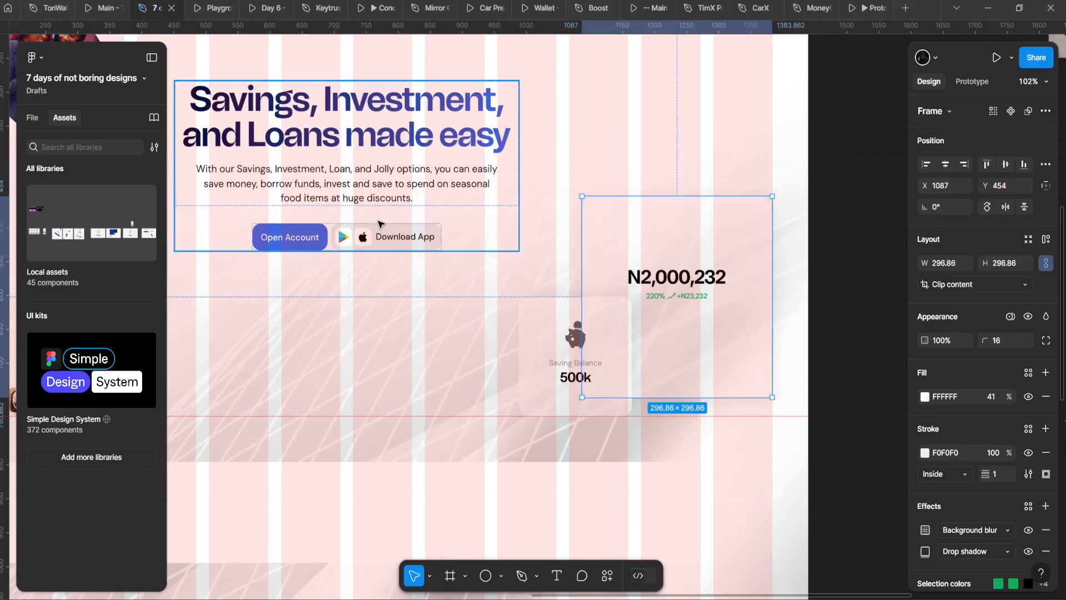
{"action": "key", "text": "ctrl+k"}
Step: Launch the SVG Repo plugin and select the 40×40 piggy-bank icon on the Saving Balance card
{"action": "key", "text": "Down"}
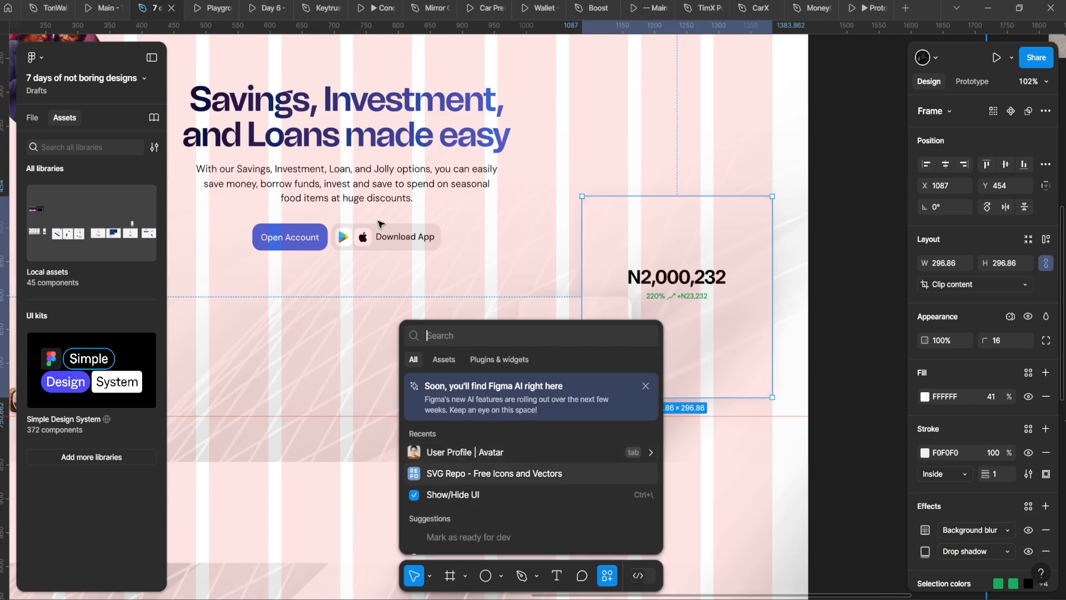
{"action": "key", "text": "Return"}
{"action": "left_click", "coordinate": [578, 339]}
{"action": "double_click", "coordinate": [576, 337]}
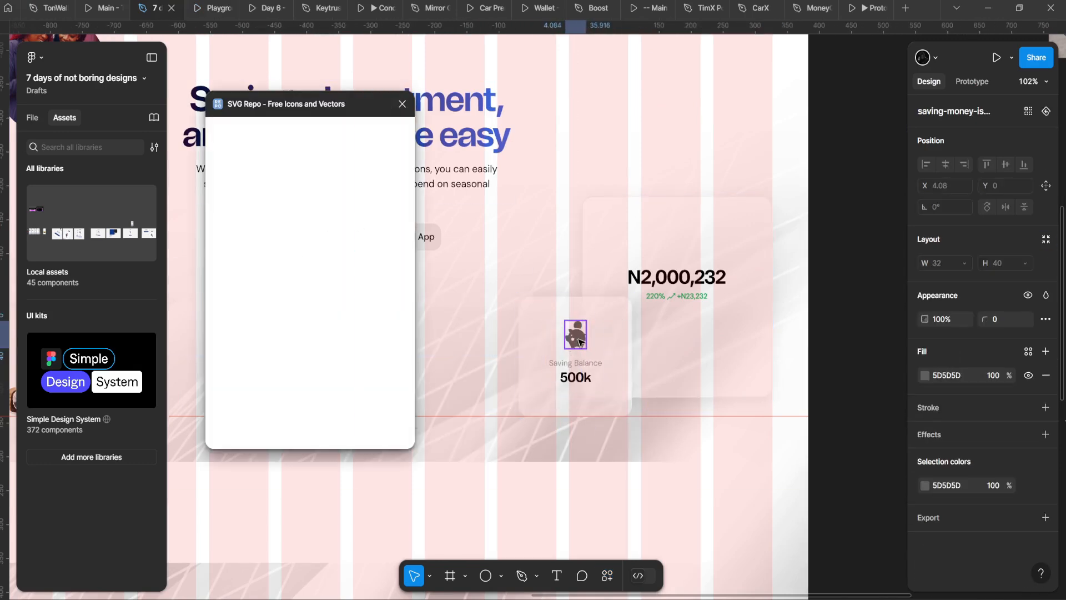
{"action": "scroll", "coordinate": [636, 241], "scroll_direction": "left", "scroll_amount": 1}
{"action": "left_click", "coordinate": [618, 332]}
Step: Recolour the piggy-bank icon from grey 5D5D5D to blue 1A74E8 and preview the prototype
{"action": "left_click", "coordinate": [925, 507]}
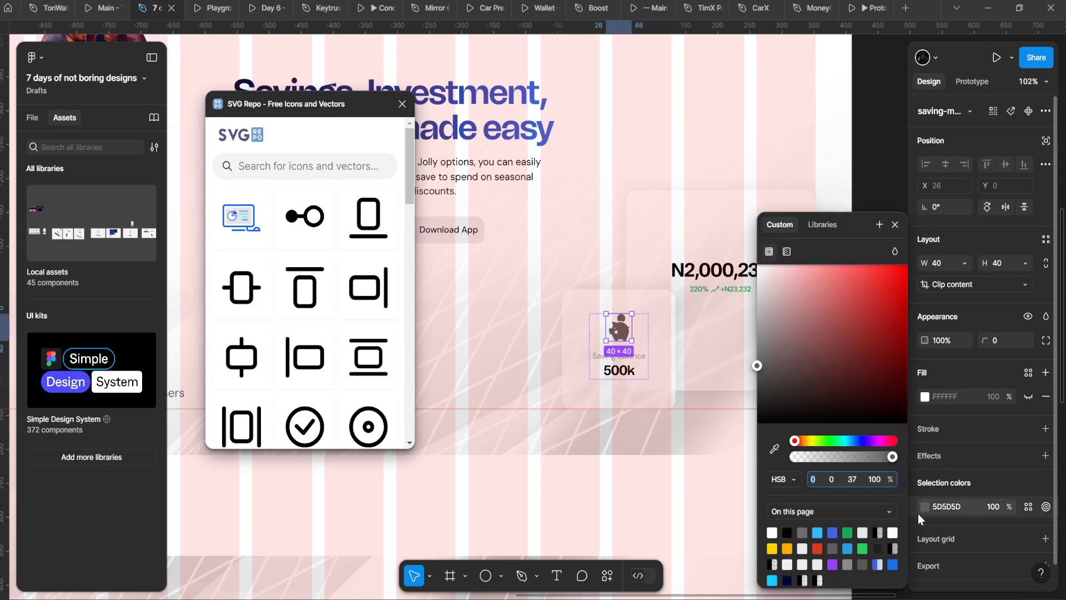
{"action": "left_click", "coordinate": [892, 566]}
{"action": "scroll", "coordinate": [583, 516], "scroll_direction": "up", "scroll_amount": 4}
{"action": "left_click", "coordinate": [772, 452]}
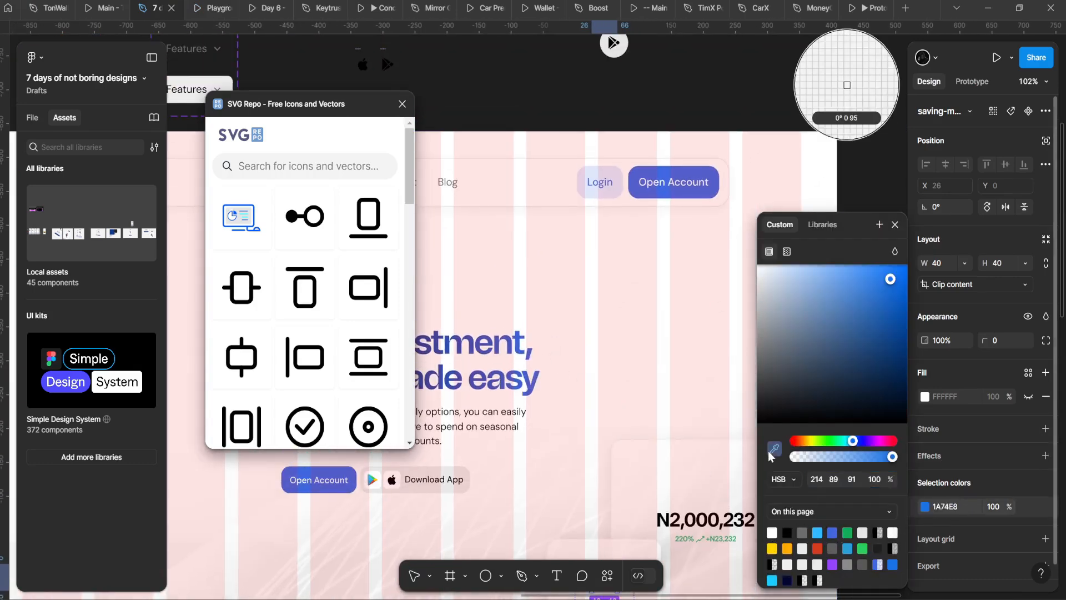
{"action": "key", "text": "Escape"}
{"action": "scroll", "coordinate": [552, 221], "scroll_direction": "down", "scroll_amount": 5}
{"action": "left_click", "coordinate": [553, 225]}
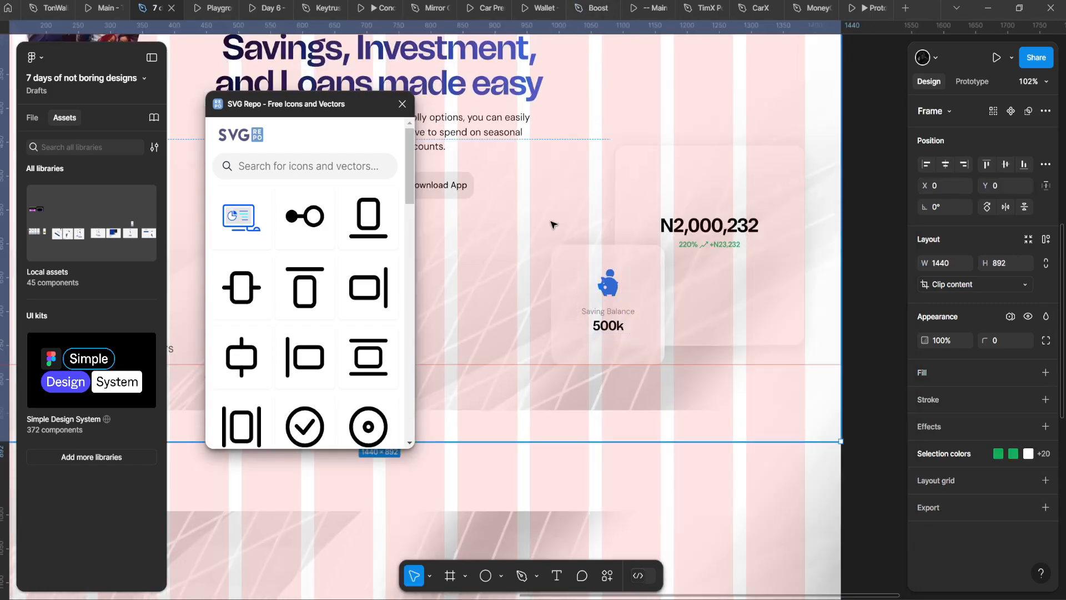
{"action": "key", "text": "ctrl+alt+Return"}
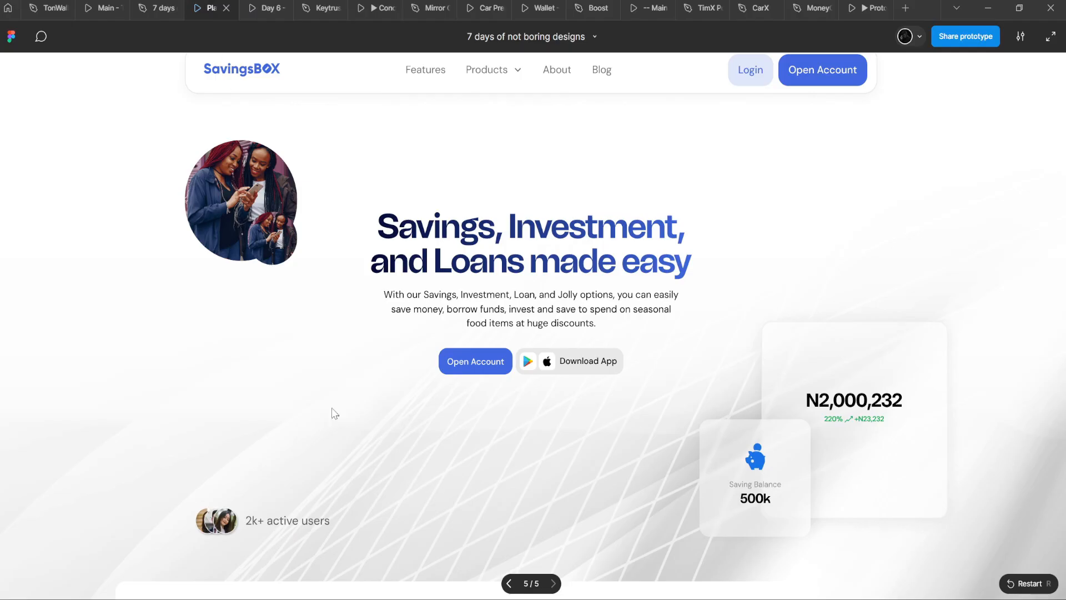
Step: Search SVG Repo for 'money bag' and browse the icon results
{"action": "left_click", "coordinate": [160, 6]}
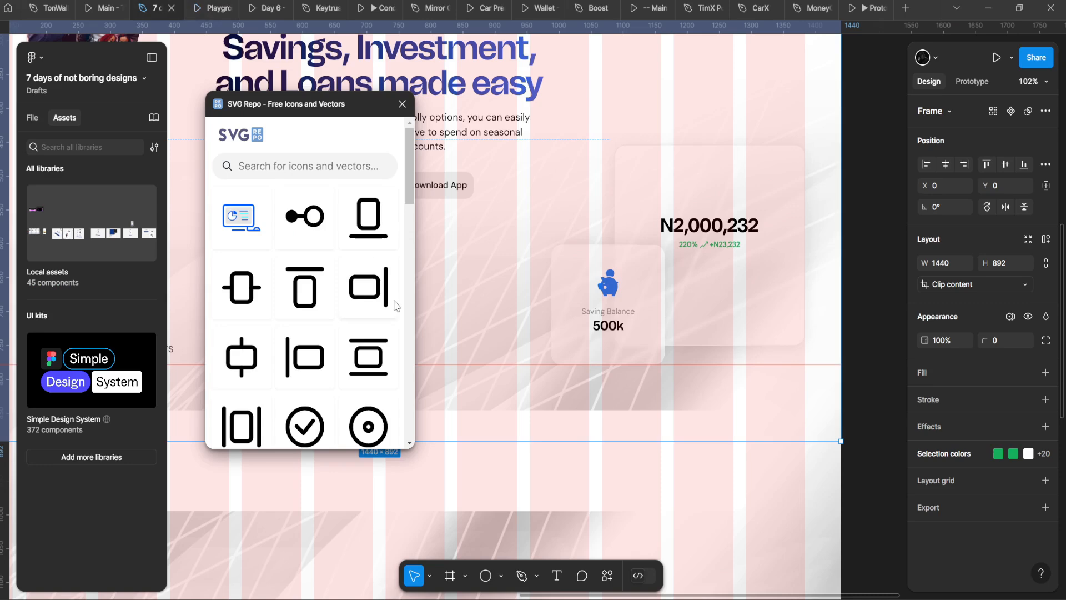
{"action": "left_click", "coordinate": [278, 169]}
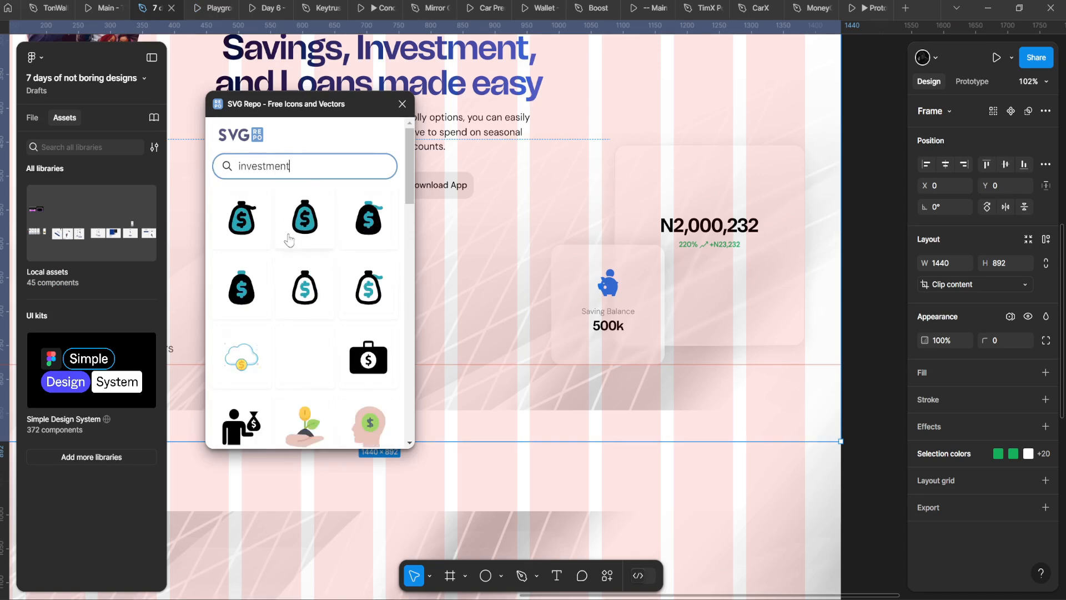
{"action": "scroll", "coordinate": [304, 302], "scroll_direction": "down", "scroll_amount": 3}
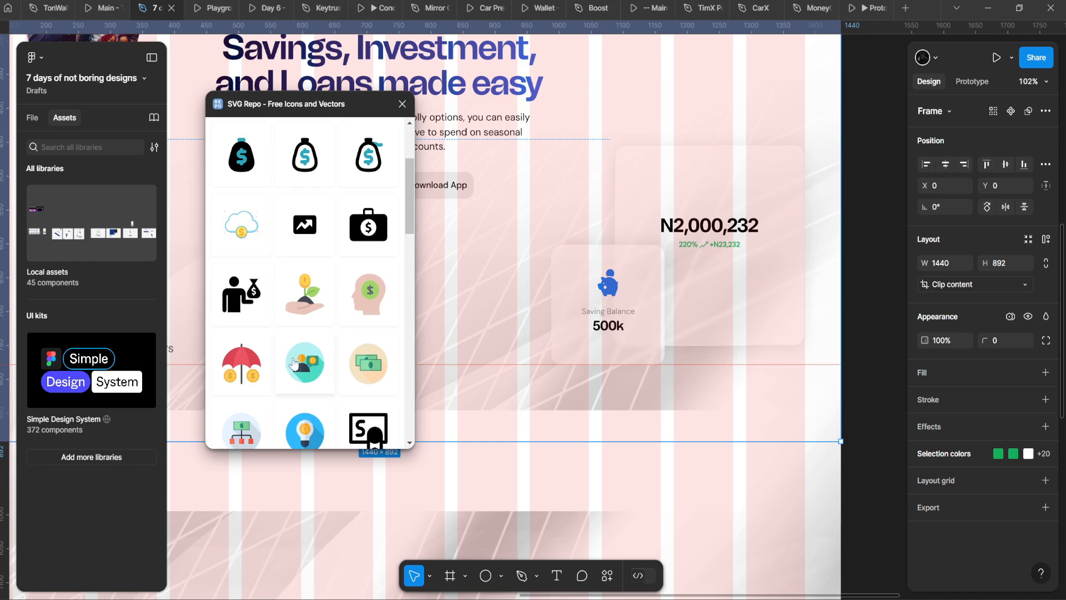
{"action": "scroll", "coordinate": [294, 317], "scroll_direction": "down", "scroll_amount": 10}
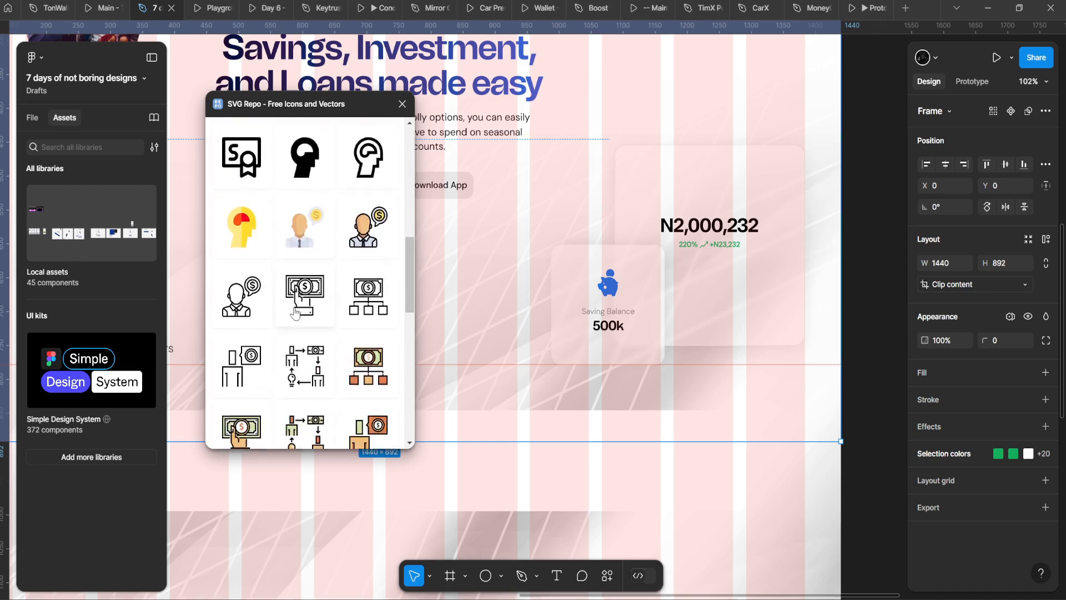
{"action": "scroll", "coordinate": [308, 309], "scroll_direction": "down", "scroll_amount": 2}
{"action": "scroll", "coordinate": [317, 303], "scroll_direction": "up", "scroll_amount": 15}
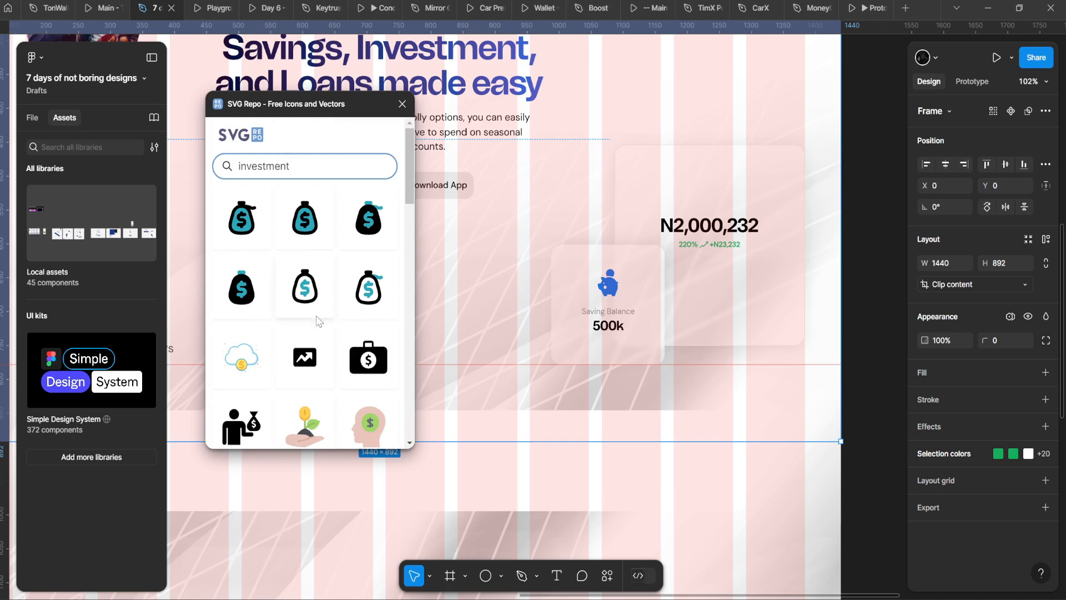
{"action": "scroll", "coordinate": [307, 335], "scroll_direction": "down", "scroll_amount": 15}
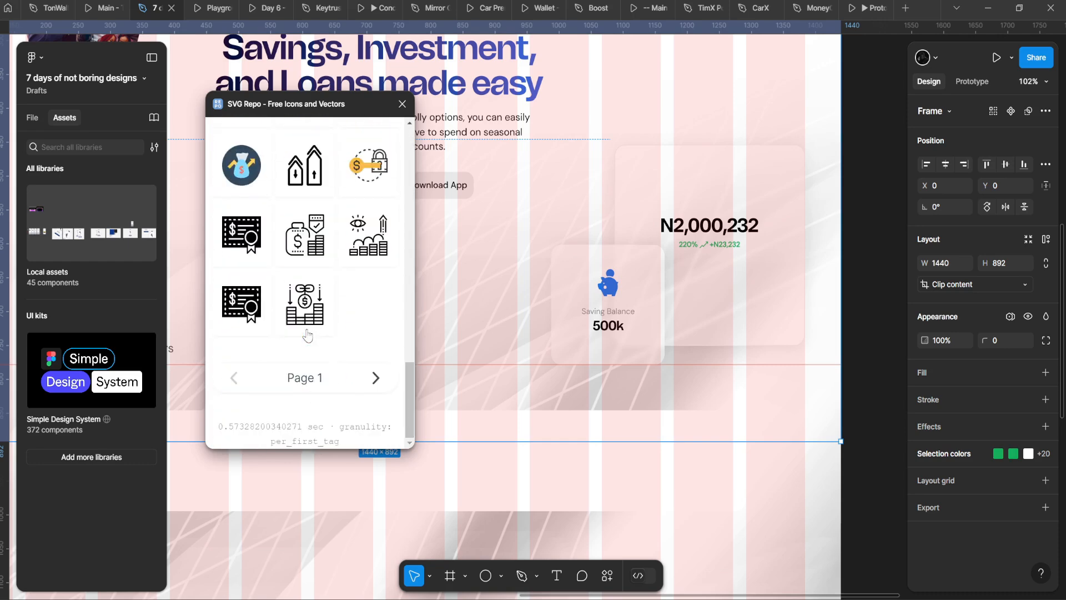
{"action": "scroll", "coordinate": [356, 315], "scroll_direction": "up", "scroll_amount": 5}
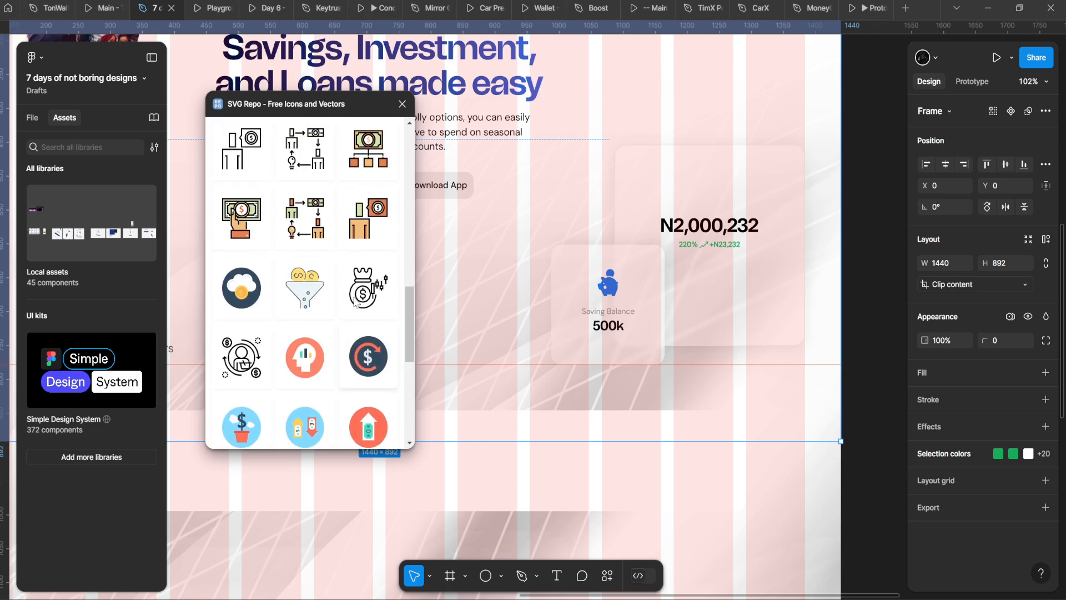
{"action": "scroll", "coordinate": [351, 302], "scroll_direction": "up", "scroll_amount": 8}
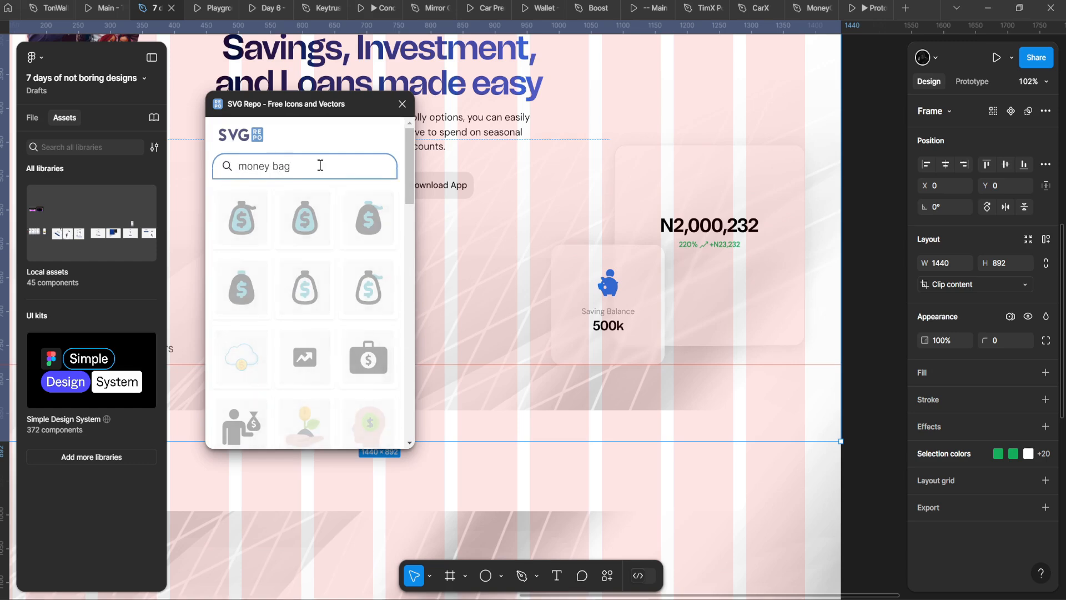
{"action": "scroll", "coordinate": [328, 299], "scroll_direction": "down", "scroll_amount": 10}
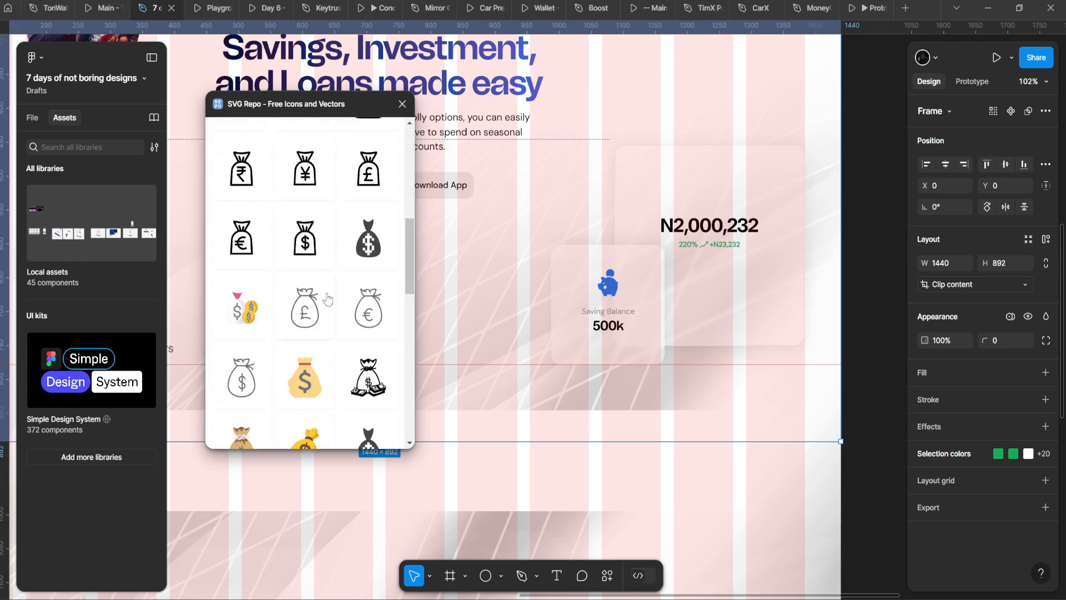
{"action": "scroll", "coordinate": [328, 300], "scroll_direction": "down", "scroll_amount": 5}
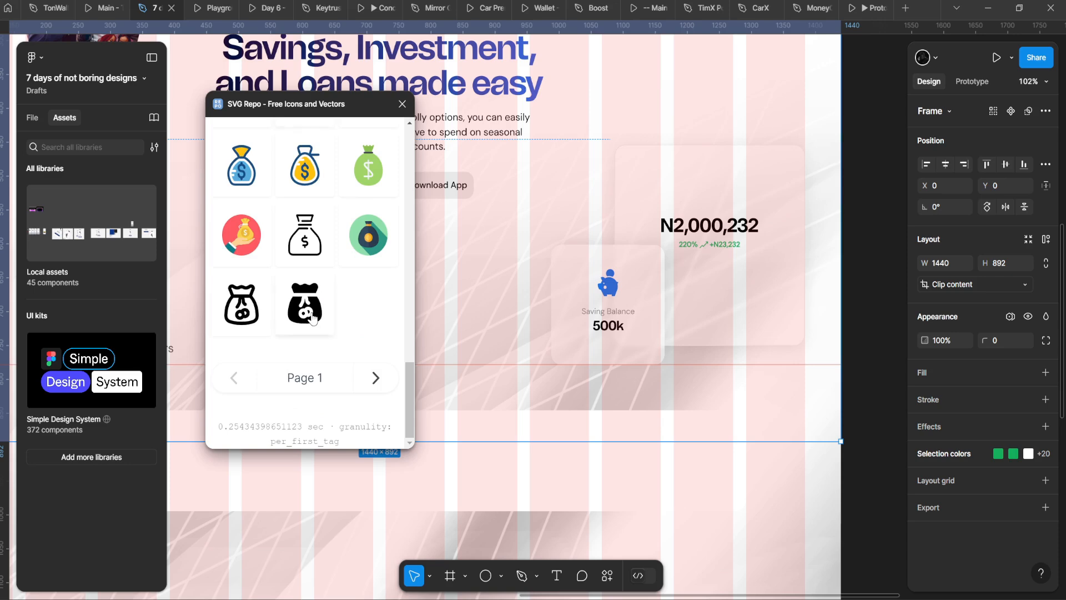
{"action": "scroll", "coordinate": [313, 318], "scroll_direction": "up", "scroll_amount": 5}
{"action": "scroll", "coordinate": [313, 318], "scroll_direction": "up", "scroll_amount": 5}
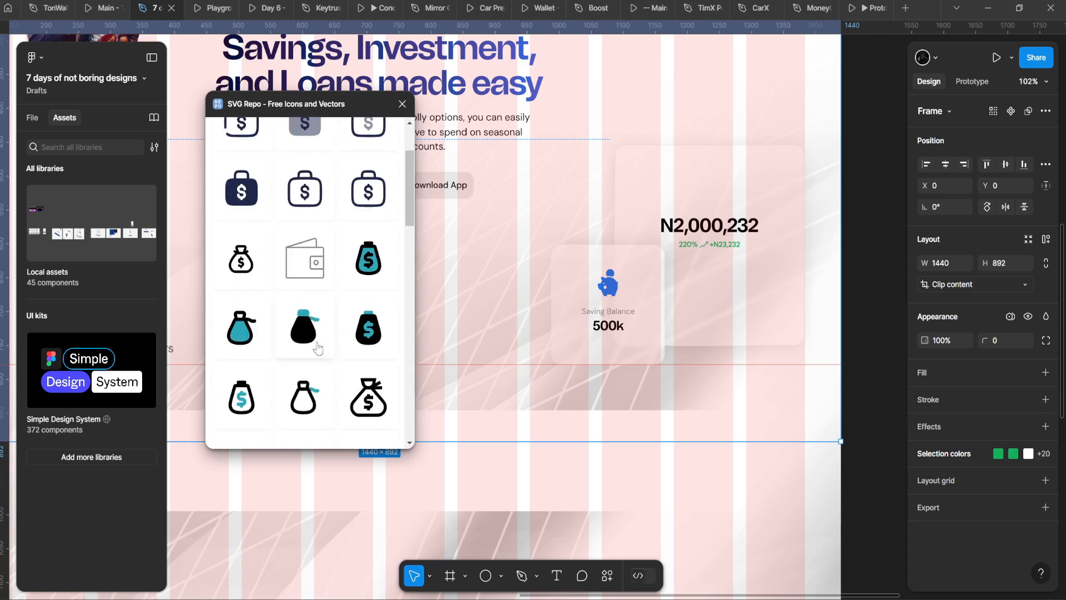
{"action": "scroll", "coordinate": [317, 348], "scroll_direction": "up", "scroll_amount": 4}
{"action": "scroll", "coordinate": [311, 333], "scroll_direction": "down", "scroll_amount": 8}
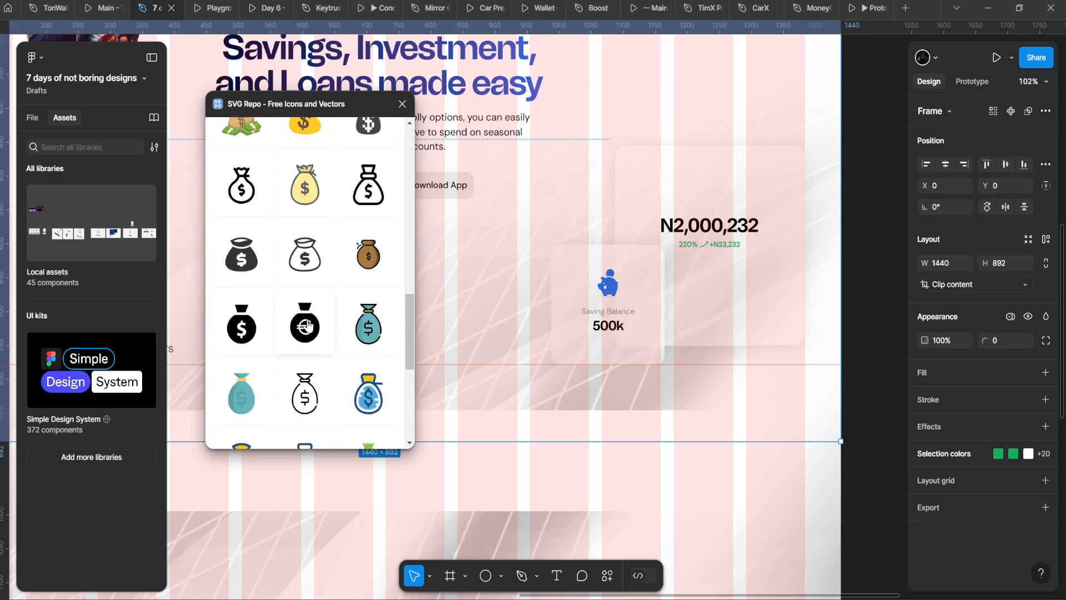
{"action": "scroll", "coordinate": [308, 325], "scroll_direction": "down", "scroll_amount": 5}
Step: Place the 60×60 black money-bag icon on the canvas, outside the hero frame
{"action": "left_click", "coordinate": [374, 442]}
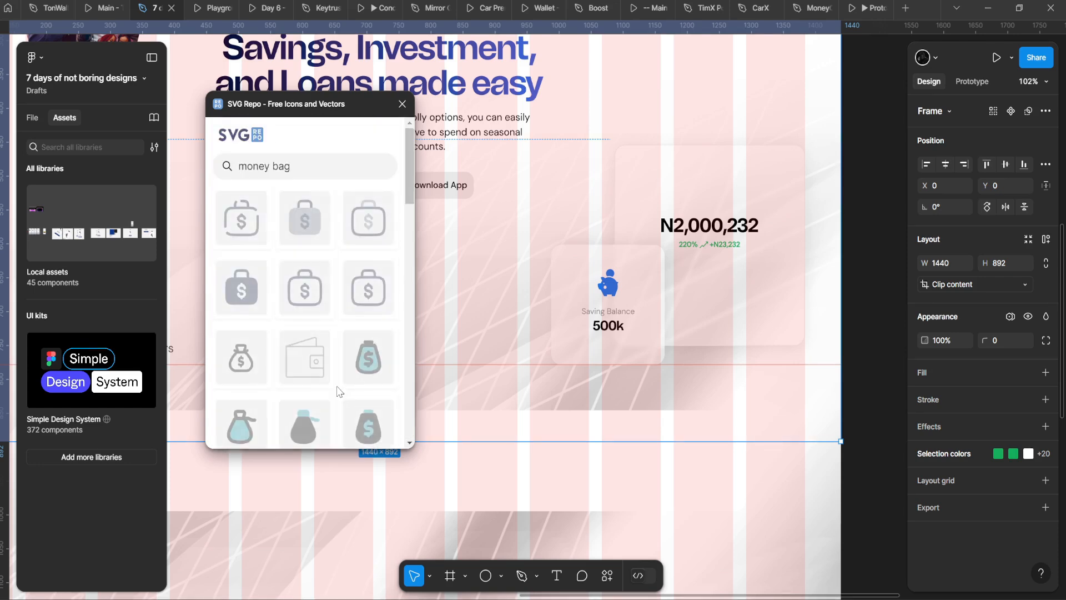
{"action": "scroll", "coordinate": [294, 319], "scroll_direction": "down", "scroll_amount": 10}
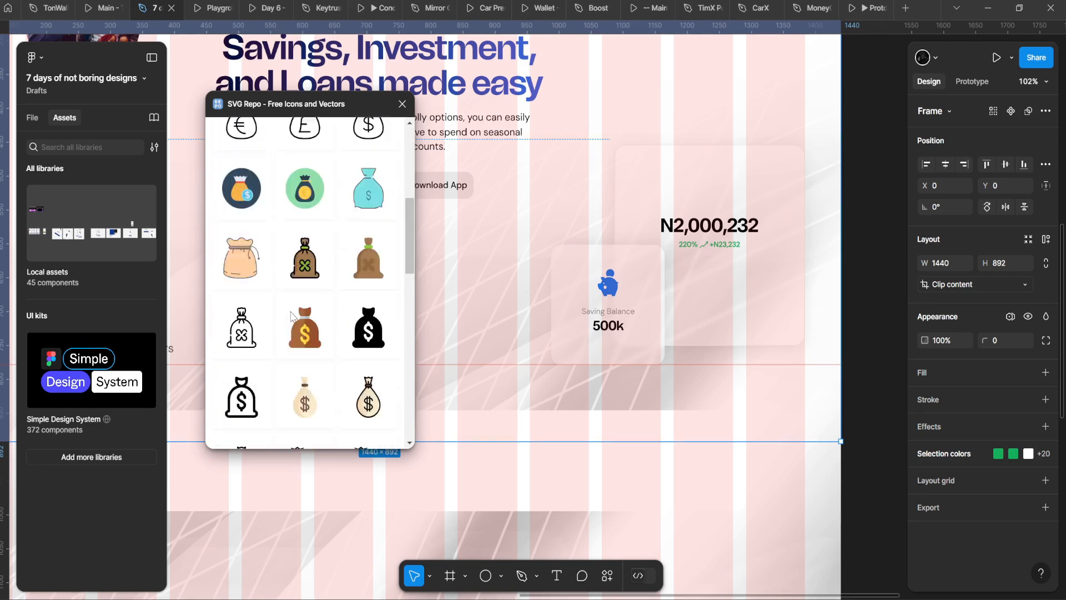
{"action": "scroll", "coordinate": [308, 330], "scroll_direction": "down", "scroll_amount": 1}
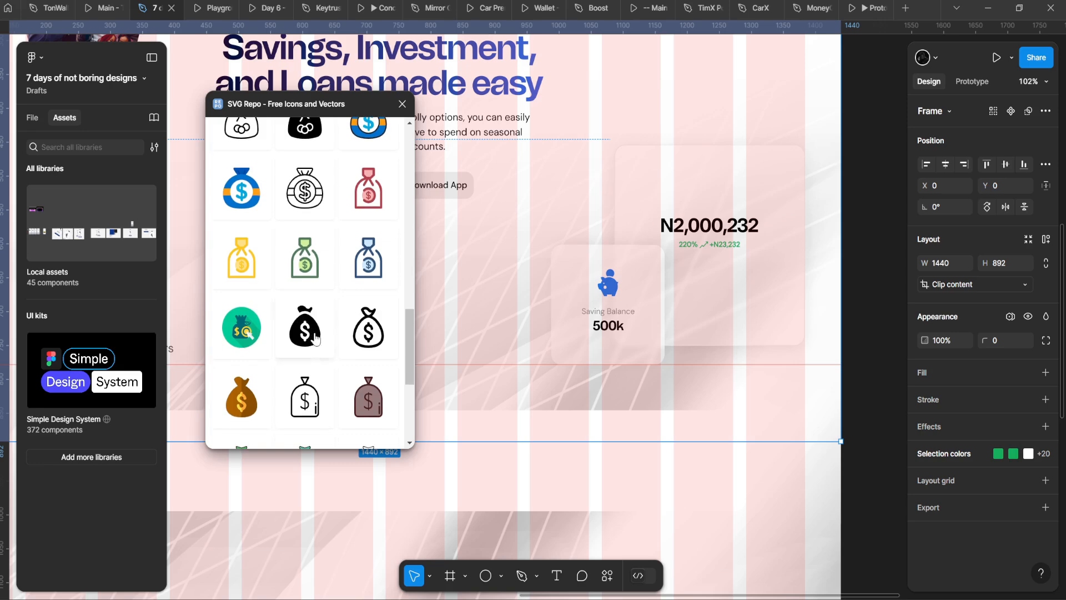
{"action": "left_click_drag", "start_coordinate": [620, 295], "coordinate": [619, 296]}
{"action": "scroll", "coordinate": [533, 320], "scroll_direction": "down", "scroll_amount": 2}
{"action": "left_click_drag", "start_coordinate": [530, 318], "coordinate": [803, 166]}
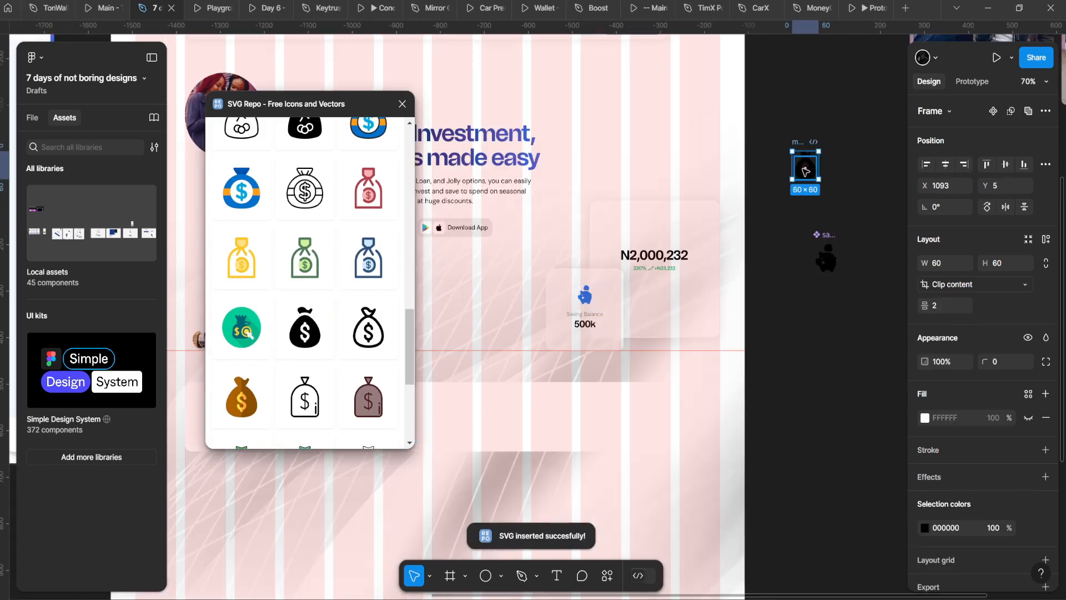
Step: Make the money-bag icon a component and close the SVG Repo window
{"action": "key", "text": "ctrl+alt+k"}
{"action": "left_click", "coordinate": [420, 104]}
{"action": "left_click", "coordinate": [402, 104]}
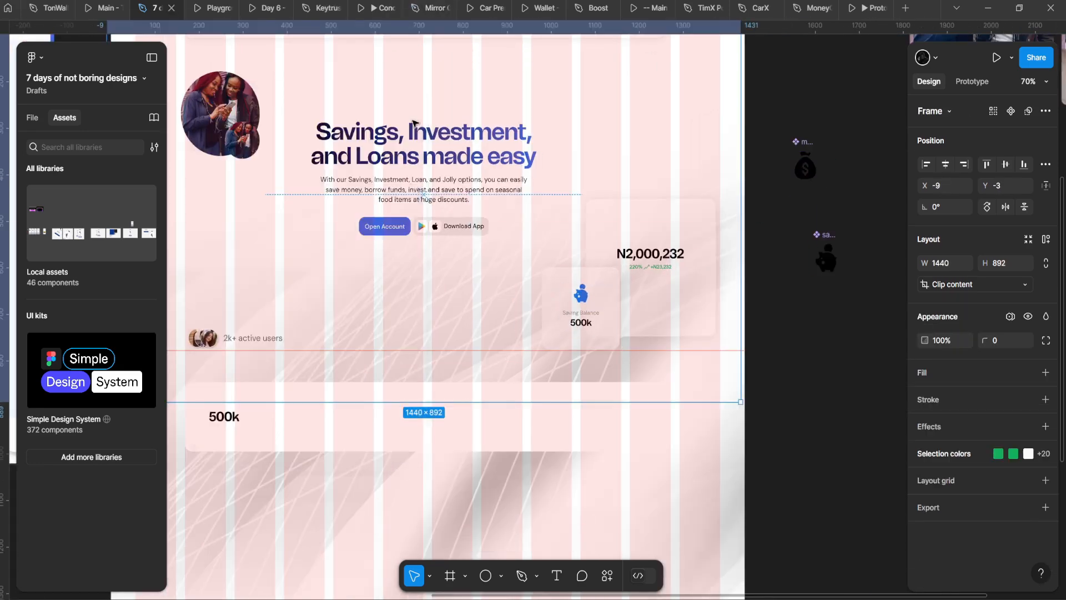
{"action": "scroll", "coordinate": [627, 216], "scroll_direction": "up", "scroll_amount": 3}
Step: Wrap the N2,000,232 amount and percent rows in an auto-layout group
{"action": "double_click", "coordinate": [685, 307]}
{"action": "scroll", "coordinate": [687, 312], "scroll_direction": "up", "scroll_amount": 2}
{"action": "left_click", "coordinate": [690, 249]}
{"action": "double_click", "coordinate": [696, 276]}
{"action": "double_click", "coordinate": [698, 279]}
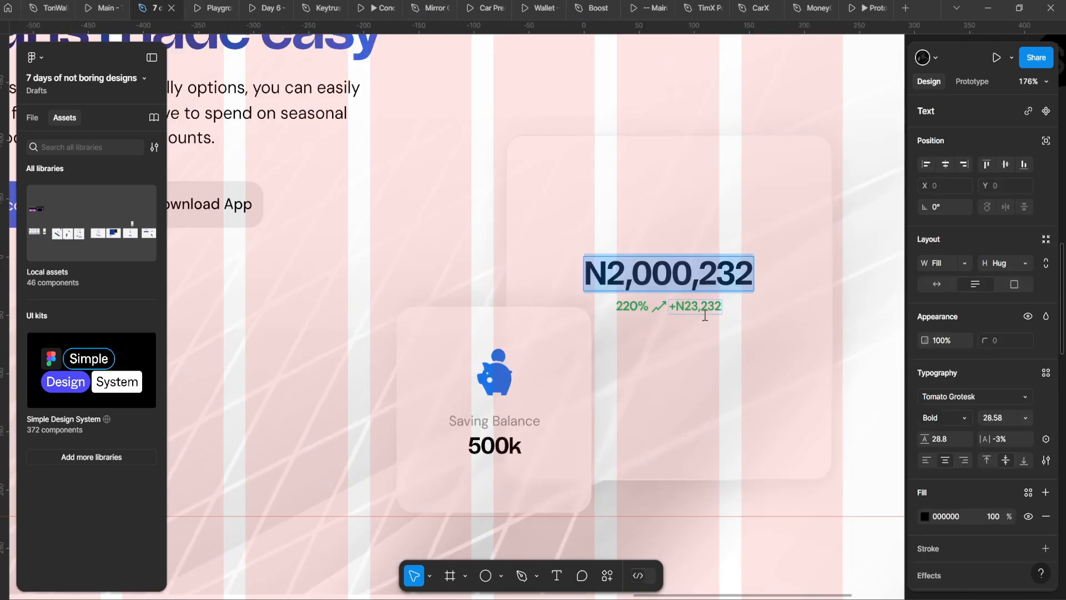
{"action": "left_click", "coordinate": [705, 311]}
{"action": "left_click", "coordinate": [745, 309]}
{"action": "left_click", "coordinate": [772, 282]}
{"action": "left_click", "coordinate": [716, 280]}
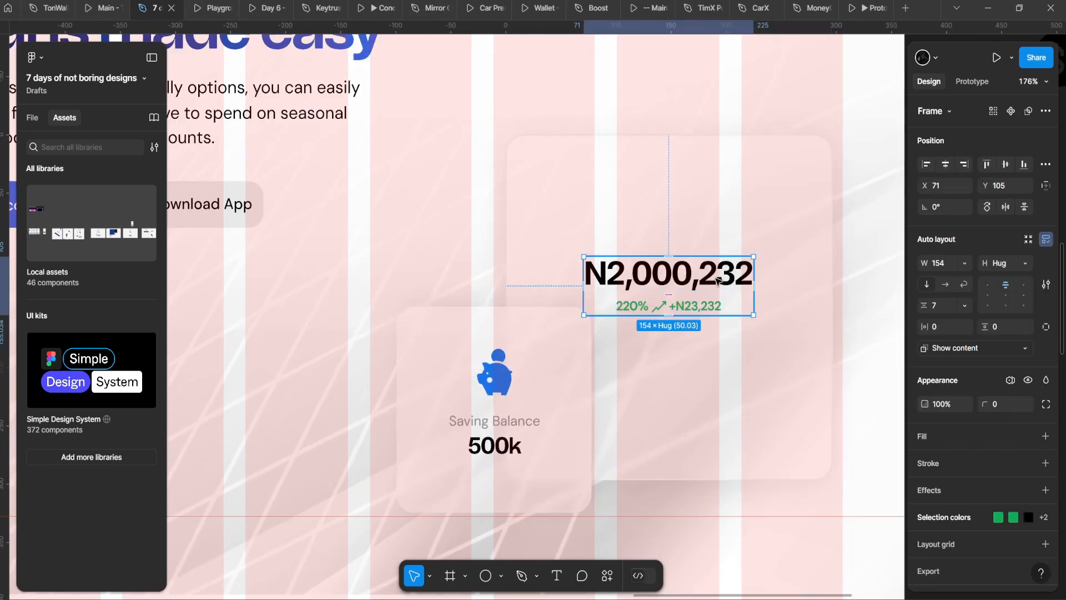
{"action": "double_click", "coordinate": [718, 281]}
{"action": "left_click", "coordinate": [718, 306], "text": "shift"}
{"action": "key", "text": "shift+a"}
Step: Paste the money-bag icon into the amount group, above the N2,000,232 amount
{"action": "left_click", "coordinate": [701, 288]}
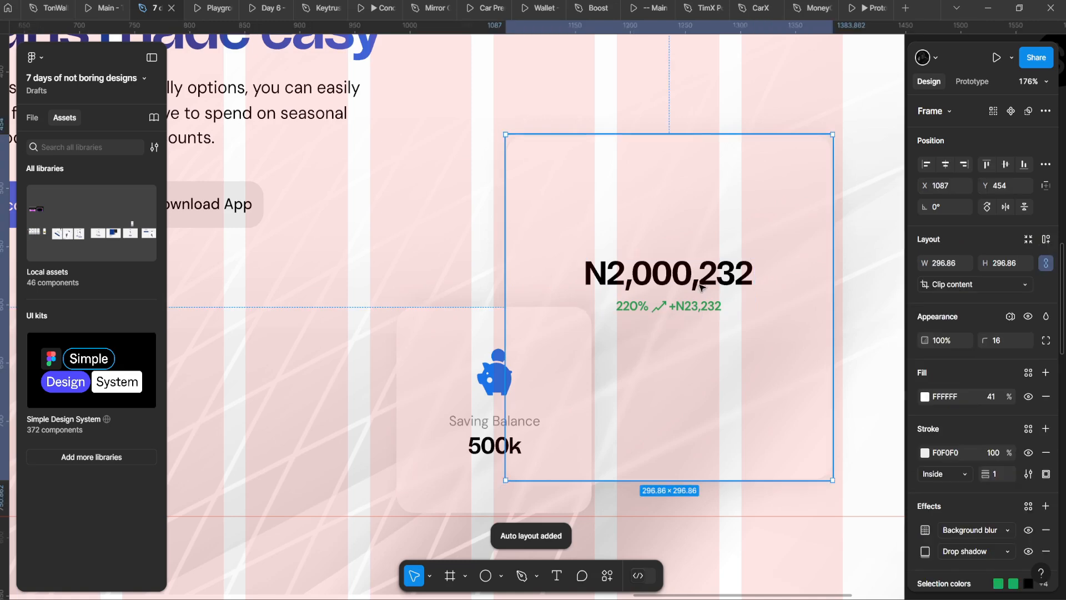
{"action": "double_click", "coordinate": [703, 285]}
{"action": "double_click", "coordinate": [709, 284]}
{"action": "left_click", "coordinate": [721, 297]}
{"action": "left_click", "coordinate": [795, 300]}
{"action": "double_click", "coordinate": [735, 277]}
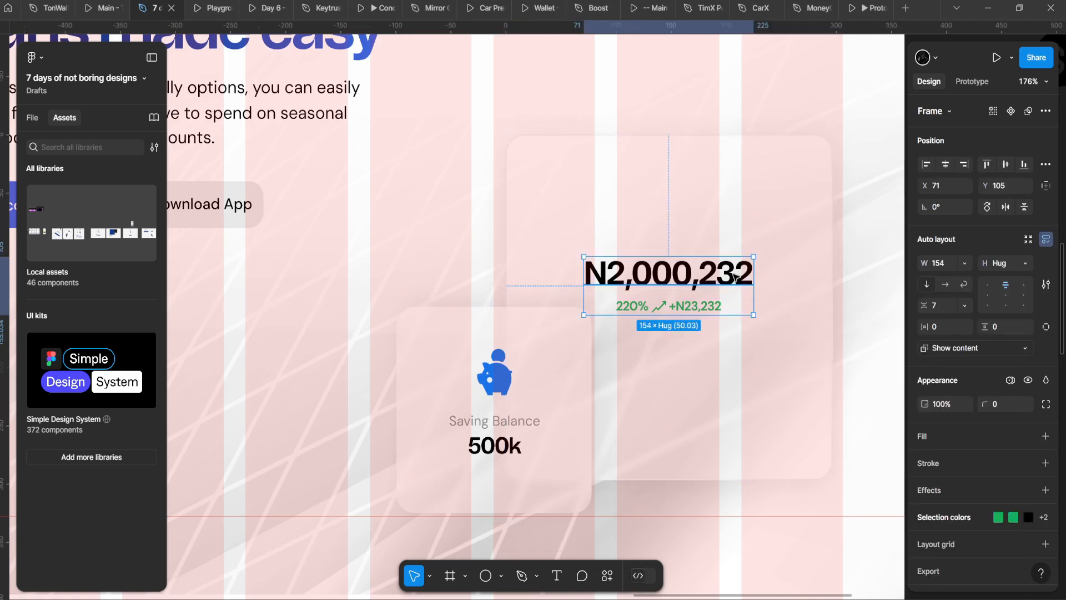
{"action": "key", "text": "ctrl+v"}
{"action": "key", "text": "Up"}
{"action": "key", "text": "k"}
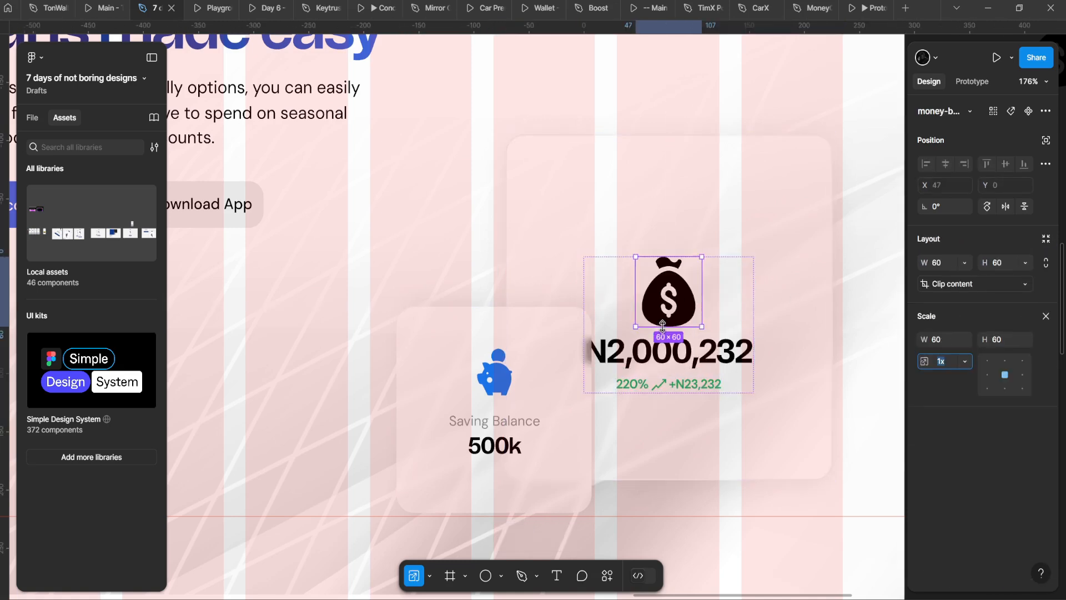
{"action": "left_click_drag", "start_coordinate": [661, 315], "coordinate": [659, 302]}
{"action": "key", "text": "ctrl+z"}
{"action": "scroll", "coordinate": [671, 296], "scroll_direction": "down", "scroll_amount": 2}
Step: Scale the icon to 49×49 and set the group's gap to 16
{"action": "left_click", "coordinate": [721, 290]}
{"action": "left_click_drag", "start_coordinate": [720, 290], "coordinate": [721, 268]}
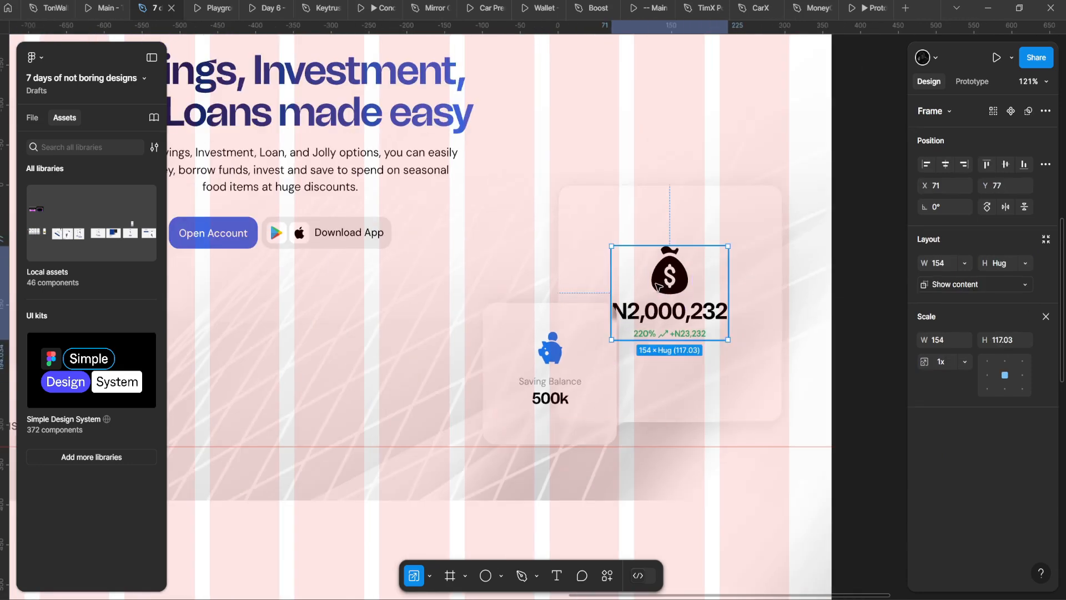
{"action": "double_click", "coordinate": [670, 284]}
{"action": "left_click_drag", "start_coordinate": [670, 294], "coordinate": [670, 286]}
{"action": "key", "text": "v"}
{"action": "left_click", "coordinate": [711, 269]}
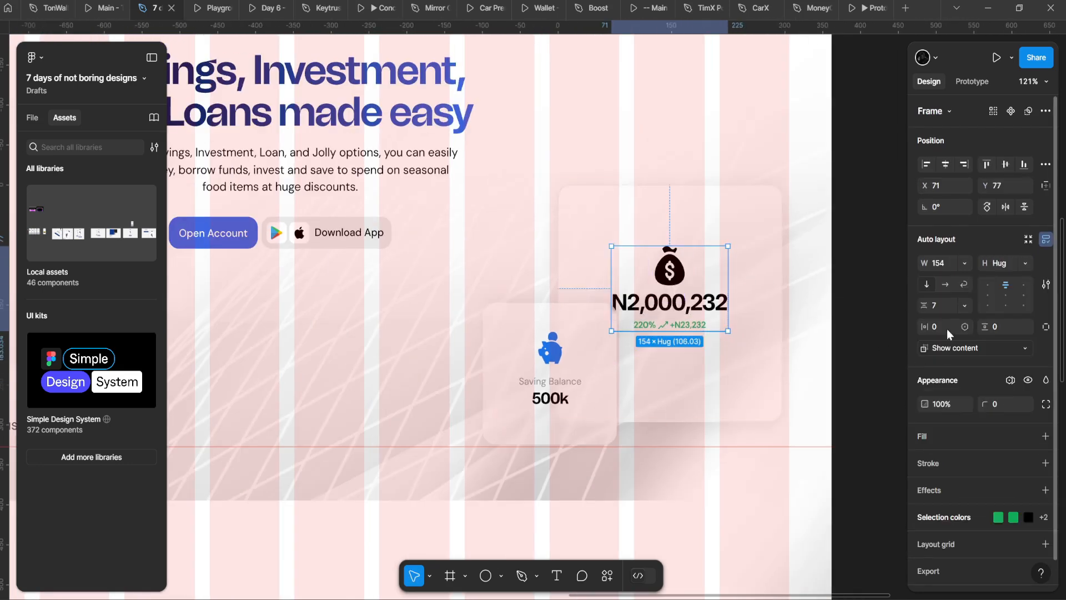
{"action": "left_click", "coordinate": [952, 313]}
{"action": "type", "text": "1q"}
{"action": "key", "text": "BackSpace"}
{"action": "type", "text": "6"}
{"action": "key", "text": "Return"}
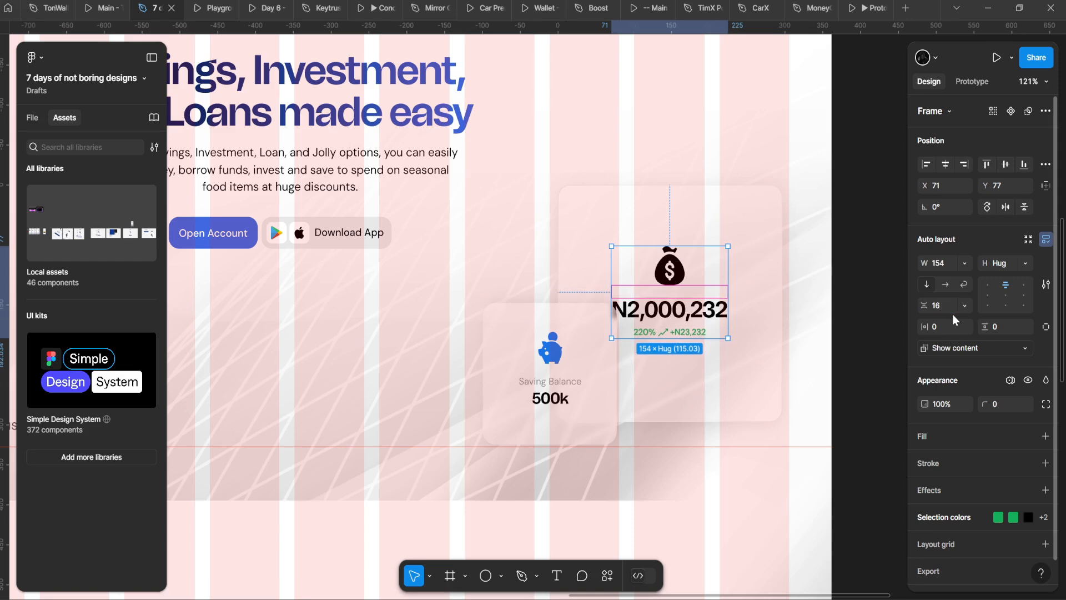
Step: Recolour the money-bag icon from black to blue 1A74E8
{"action": "double_click", "coordinate": [678, 269]}
{"action": "left_click", "coordinate": [924, 506]}
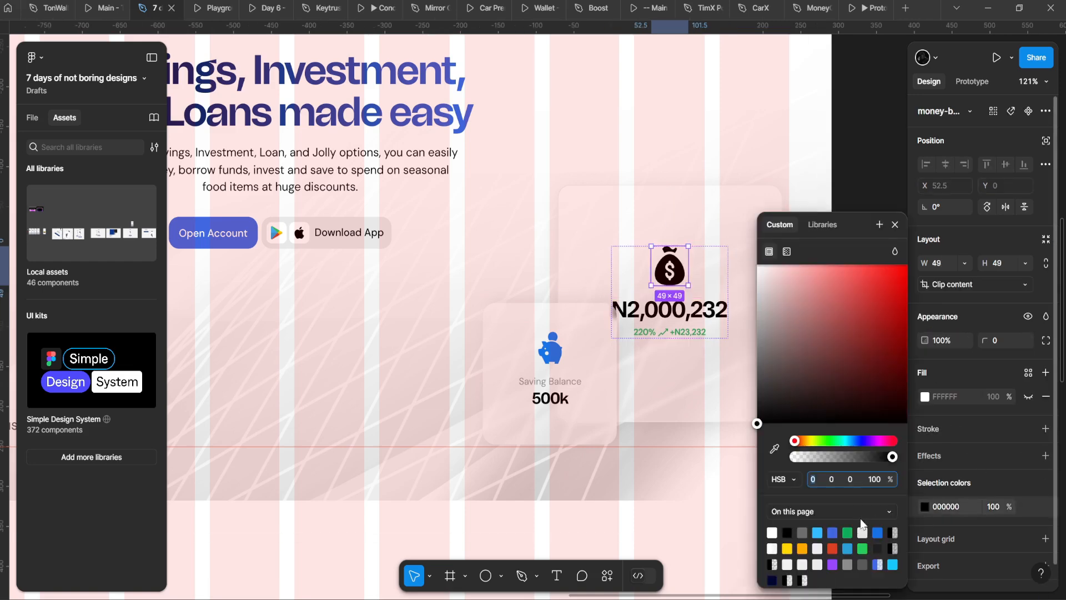
{"action": "left_click", "coordinate": [878, 533]}
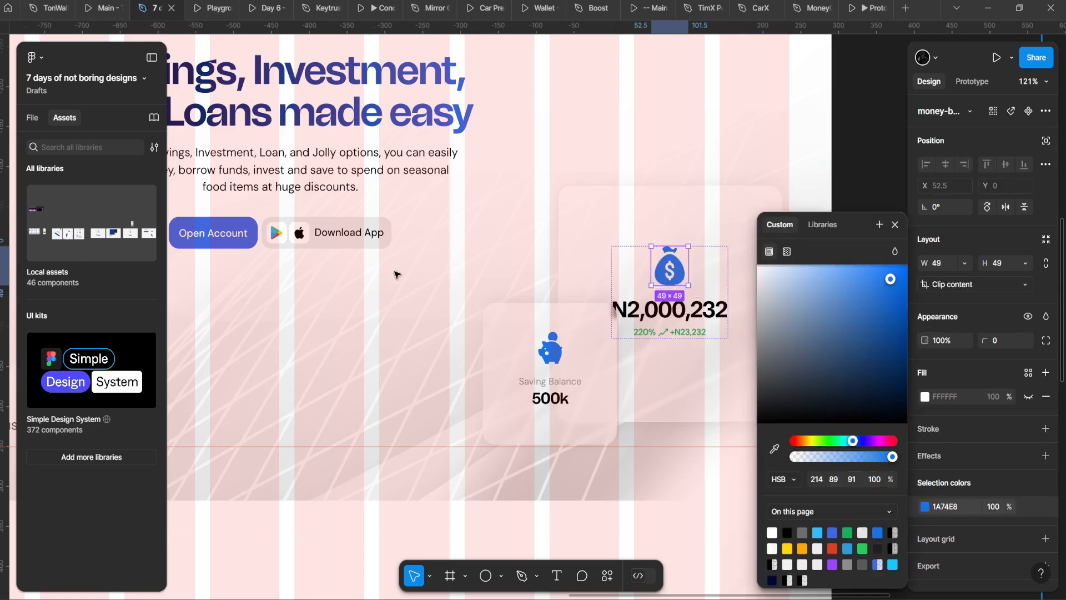
{"action": "scroll", "coordinate": [395, 270], "scroll_direction": "down", "scroll_amount": 3}
{"action": "left_click", "coordinate": [409, 233]}
{"action": "scroll", "coordinate": [410, 233], "scroll_direction": "down", "scroll_amount": 1}
{"action": "left_click_drag", "start_coordinate": [410, 233], "coordinate": [551, 220]}
{"action": "scroll", "coordinate": [551, 223], "scroll_direction": "up", "scroll_amount": 2}
{"action": "left_click", "coordinate": [655, 67]}
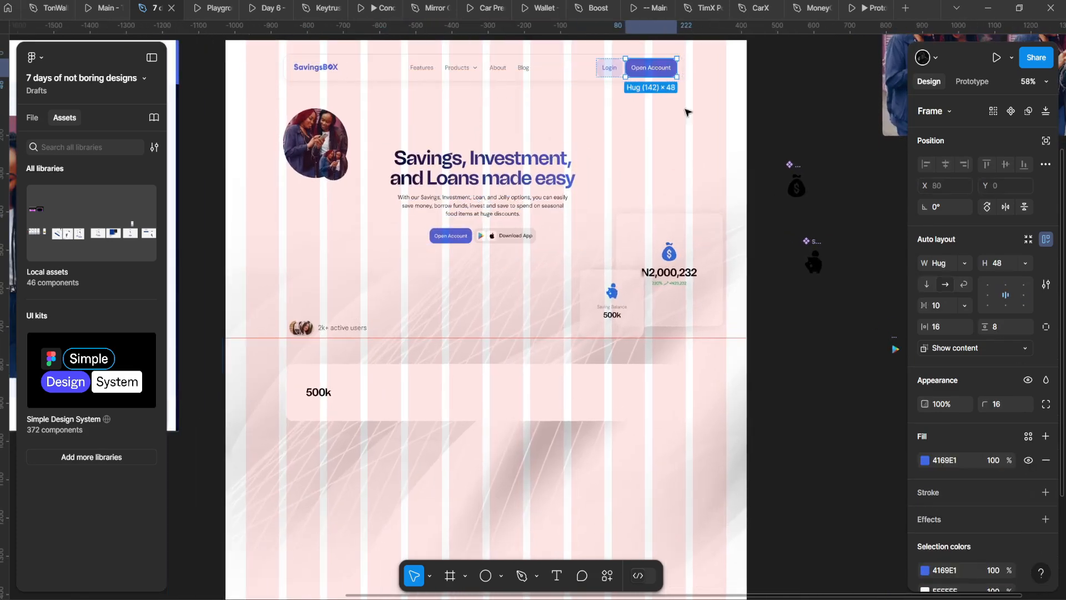
Step: Give the money-bag icon the Open Account button's blue, 4169E1
{"action": "left_click", "coordinate": [952, 459]}
{"action": "double_click", "coordinate": [670, 253]}
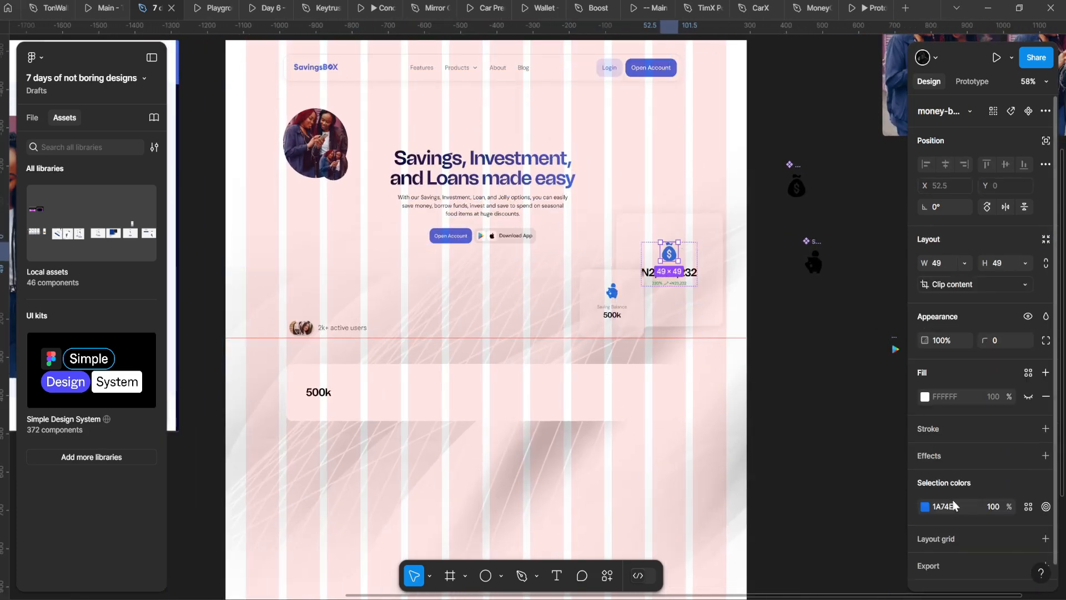
{"action": "key", "text": "Return"}
{"action": "scroll", "coordinate": [222, 93], "scroll_direction": "down", "scroll_amount": 2}
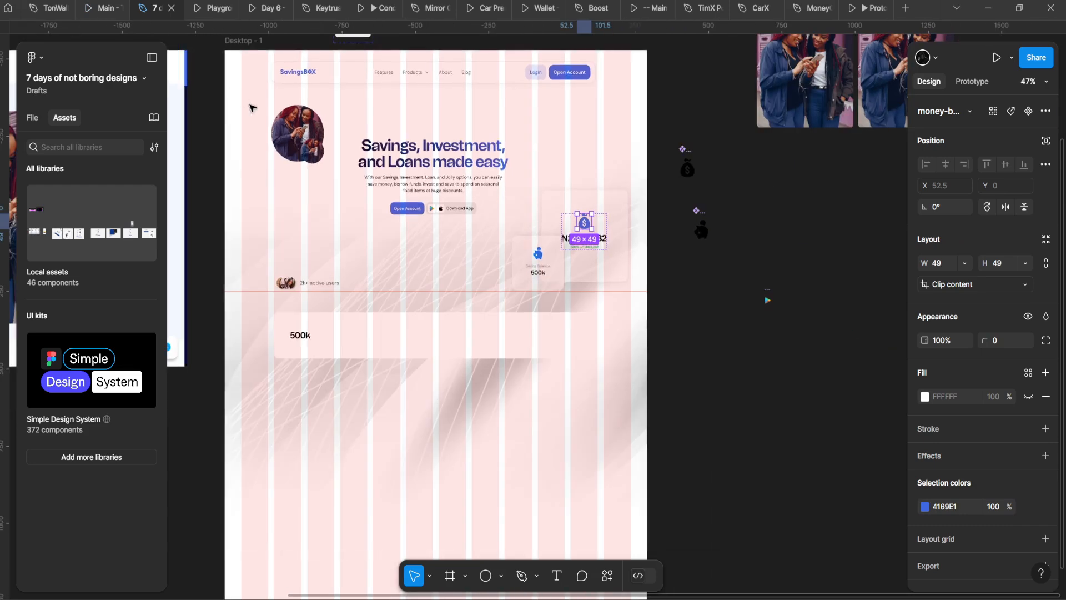
Step: Preview the Desktop - 1 frame as a prototype
{"action": "left_click", "coordinate": [236, 42]}
{"action": "left_click", "coordinate": [997, 57]}
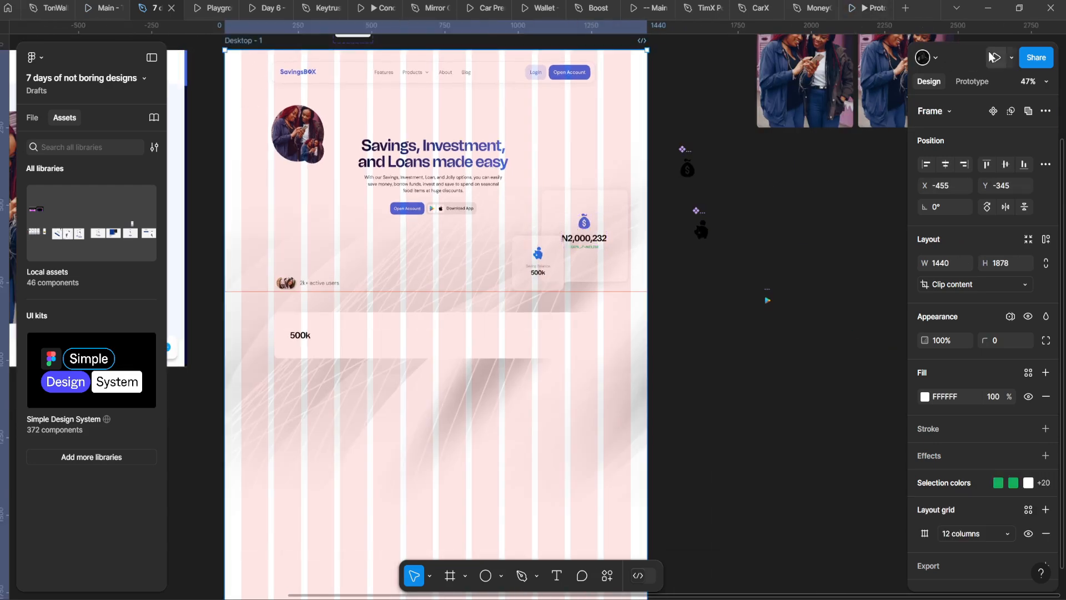
{"action": "scroll", "coordinate": [547, 265], "scroll_direction": "down", "scroll_amount": 1}
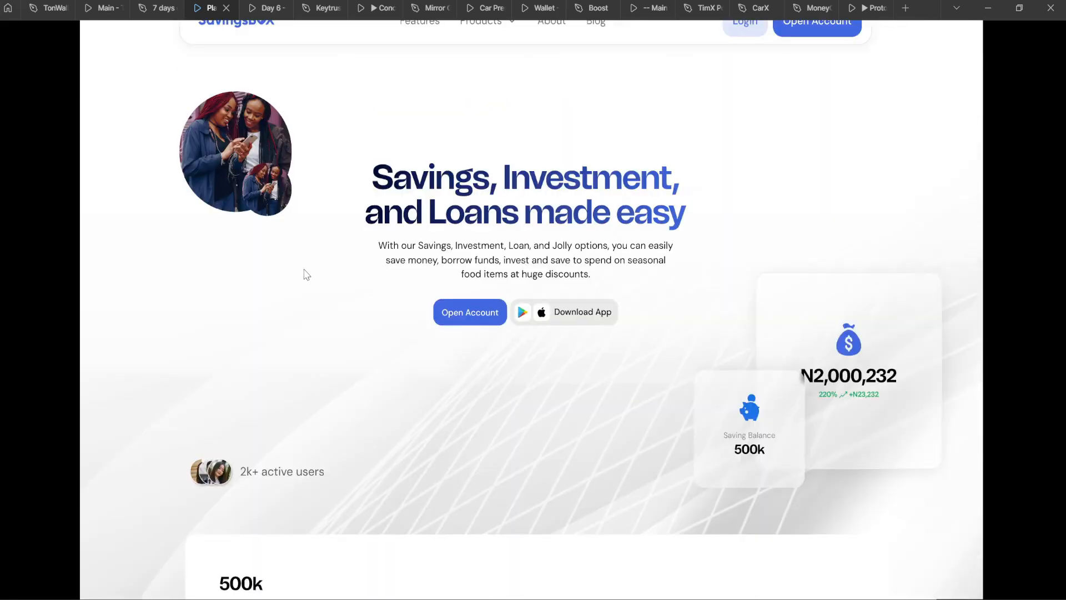
{"action": "scroll", "coordinate": [306, 274], "scroll_direction": "up", "scroll_amount": 1}
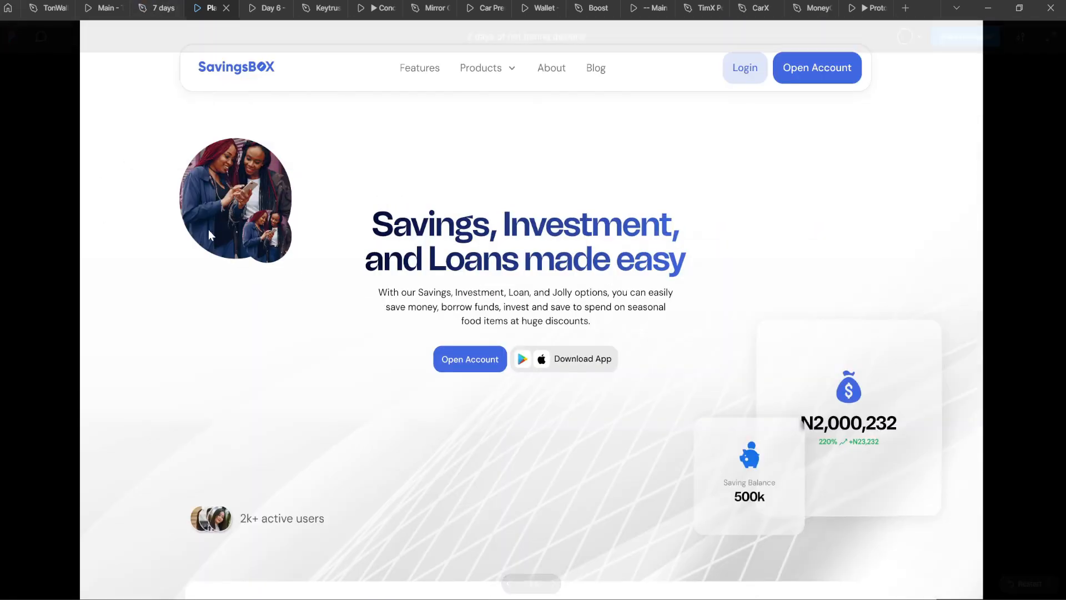
{"action": "left_click", "coordinate": [158, 8]}
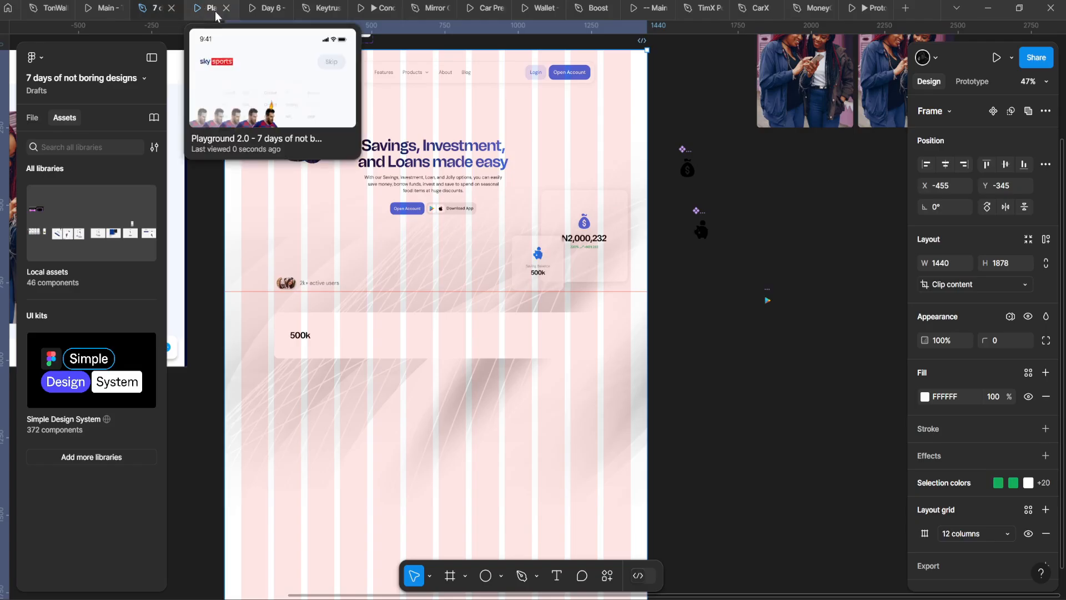
Step: Move the 500k card down about 45 px and set the hero frame's X to 0
{"action": "left_click_drag", "start_coordinate": [455, 398], "coordinate": [455, 423]}
{"action": "left_click", "coordinate": [231, 5]}
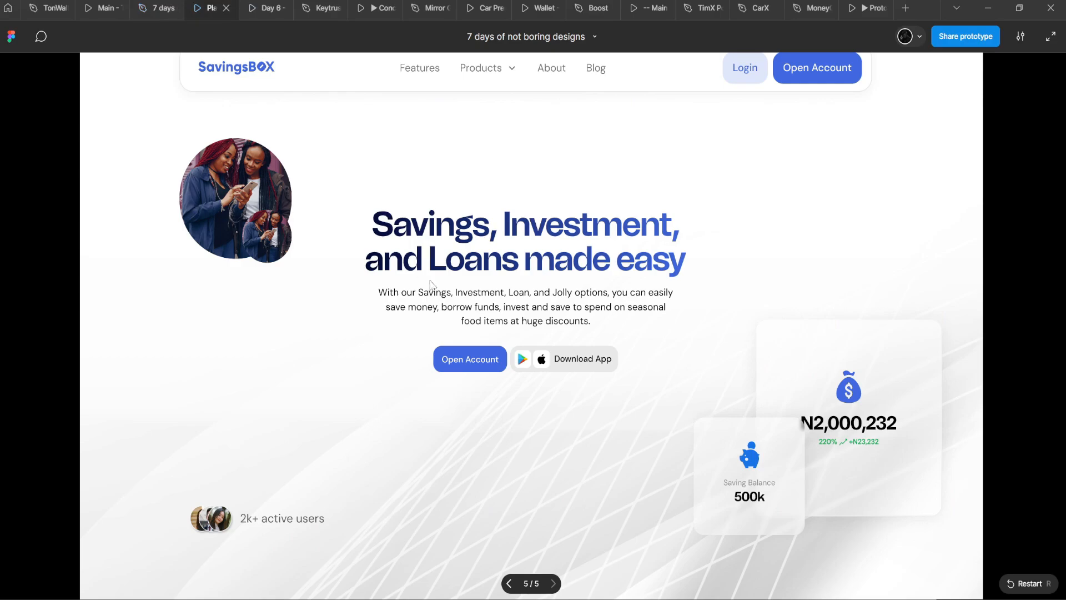
{"action": "left_click", "coordinate": [158, 7]}
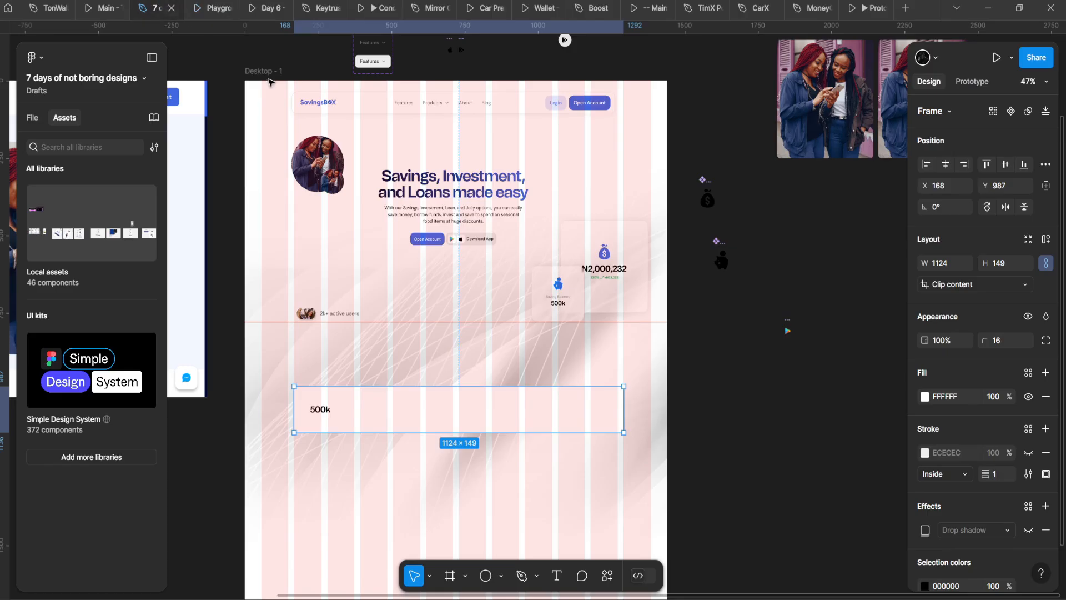
{"action": "left_click", "coordinate": [382, 101]}
{"action": "scroll", "coordinate": [382, 101], "scroll_direction": "up", "scroll_amount": 3}
{"action": "left_click_drag", "start_coordinate": [290, 92], "coordinate": [318, 105]}
{"action": "key", "text": "ctrl+z"}
{"action": "left_click", "coordinate": [260, 61]}
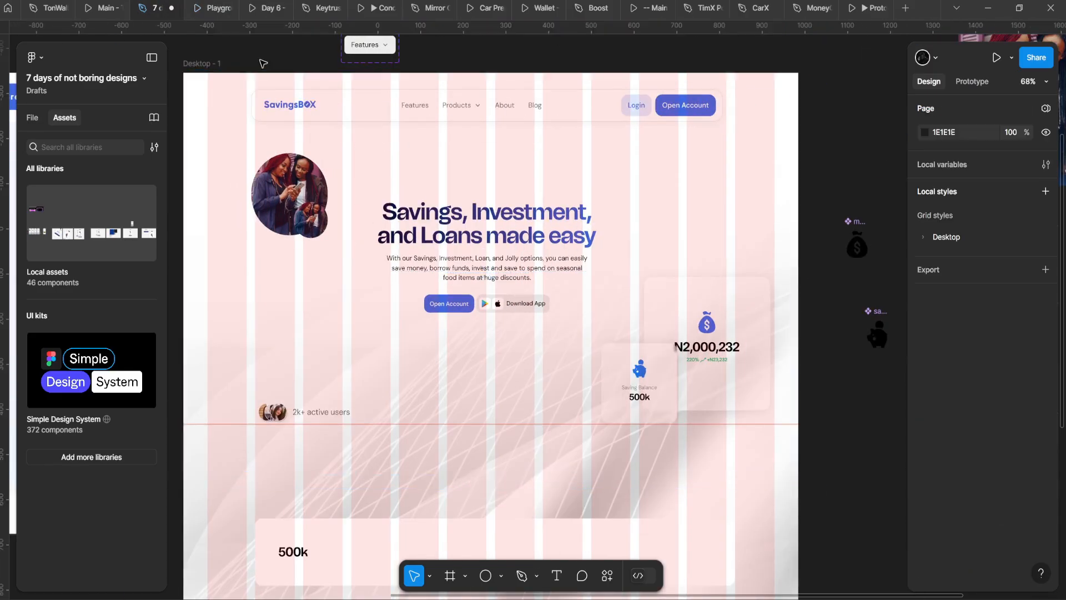
{"action": "left_click", "coordinate": [289, 83]}
{"action": "left_click", "coordinate": [945, 164]}
Step: Nudge the nav bar, checking the preview, and settle it 8 px lower at Y 32
{"action": "scroll", "coordinate": [344, 78], "scroll_direction": "up", "scroll_amount": 1}
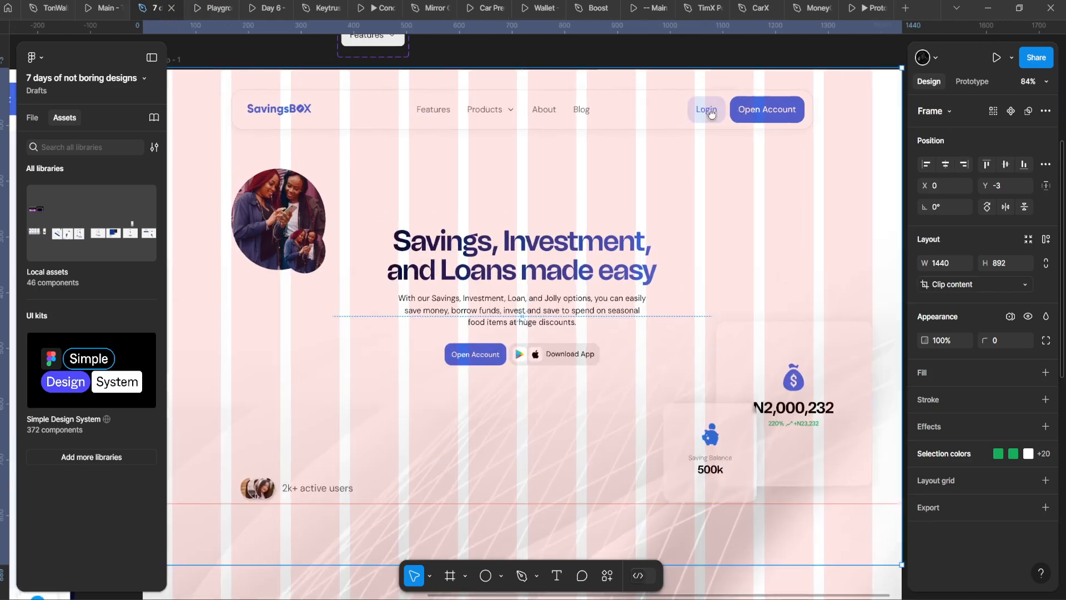
{"action": "scroll", "coordinate": [711, 112], "scroll_direction": "right", "scroll_amount": 1}
{"action": "scroll", "coordinate": [666, 77], "scroll_direction": "right", "scroll_amount": 1}
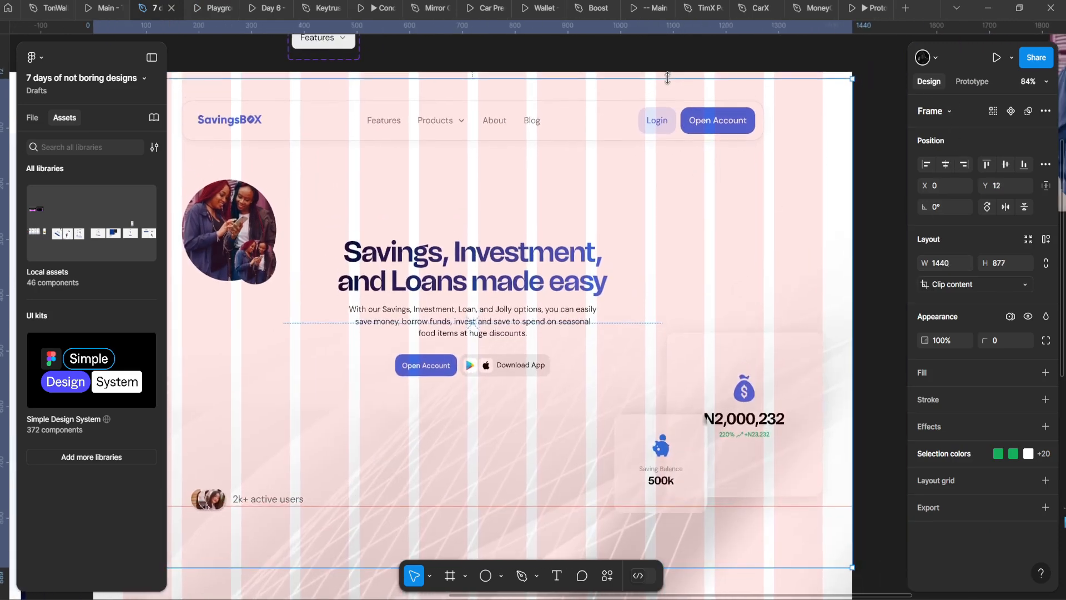
{"action": "left_click", "coordinate": [623, 122]}
{"action": "key", "text": "Up"}
{"action": "key", "text": "Up"}
{"action": "key", "text": "Up"}
{"action": "key", "text": "Up"}
{"action": "key", "text": "Up"}
{"action": "key", "text": "Up"}
{"action": "key", "text": "Up"}
{"action": "key", "text": "Up"}
{"action": "key", "text": "Up"}
{"action": "key", "text": "Up"}
{"action": "key", "text": "Up"}
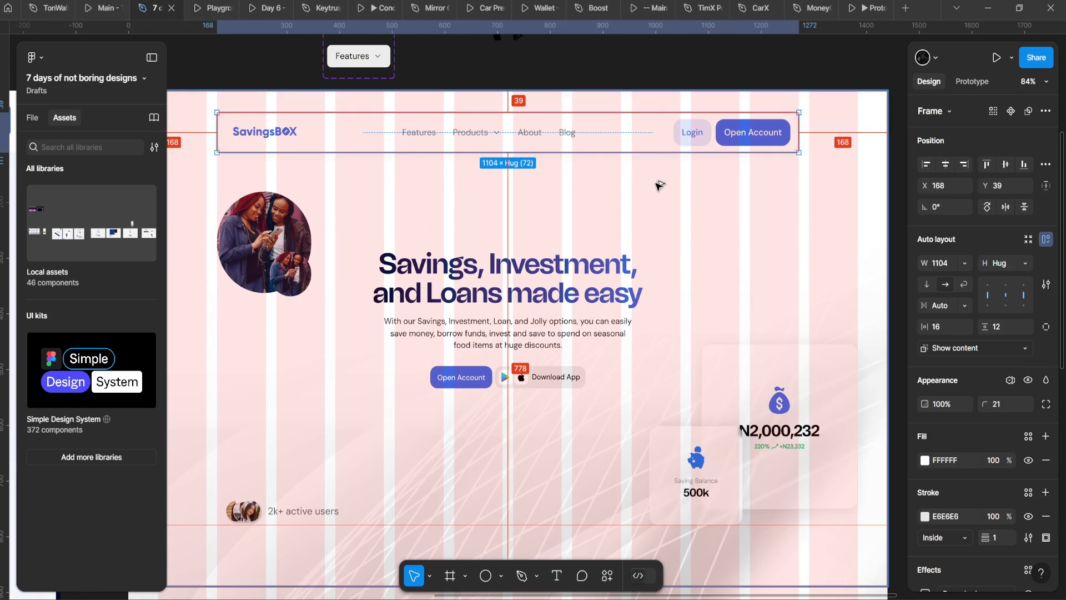
{"action": "key", "text": "Up"}
{"action": "key", "text": "Up"}
{"action": "key", "text": "Up"}
{"action": "key", "text": "Up"}
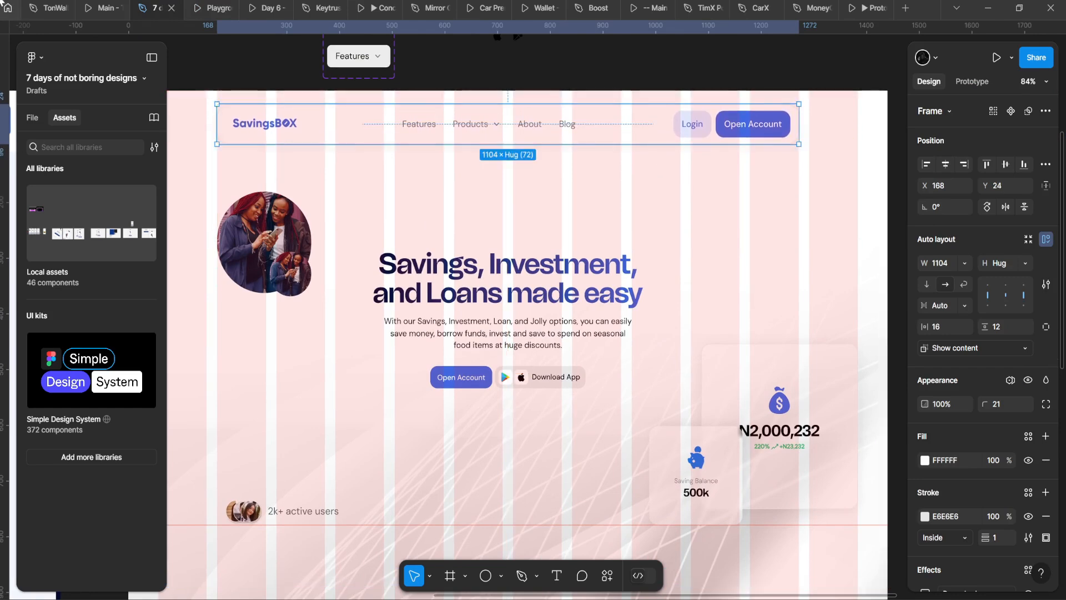
{"action": "left_click", "coordinate": [202, 7]}
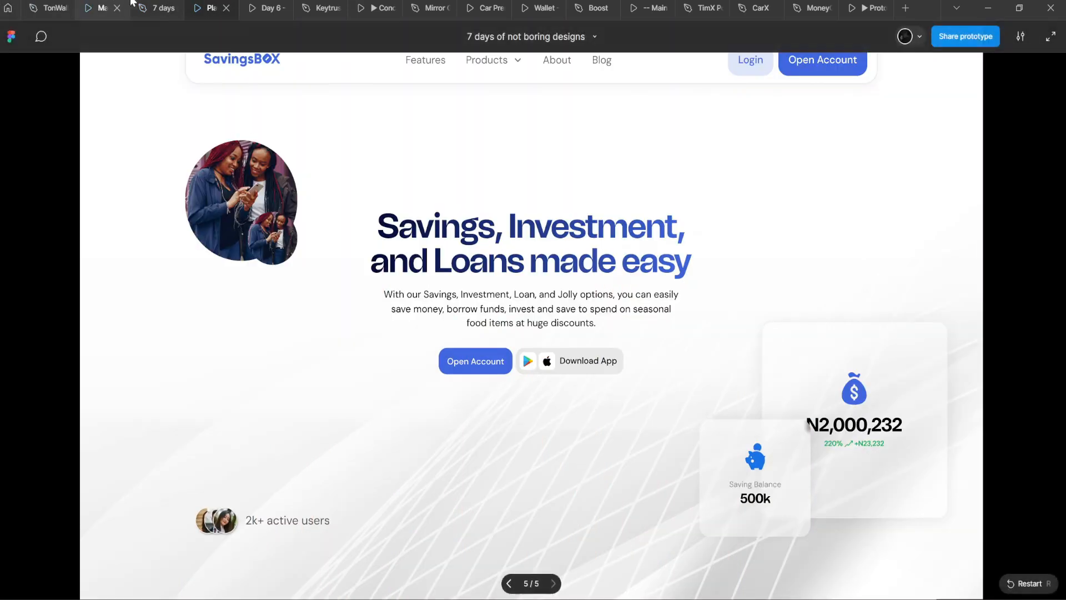
{"action": "left_click", "coordinate": [146, 6]}
{"action": "key", "text": "Down"}
{"action": "key", "text": "Down"}
{"action": "key", "text": "Down"}
{"action": "key", "text": "Down"}
{"action": "key", "text": "Down"}
{"action": "key", "text": "Down"}
{"action": "key", "text": "Down"}
{"action": "key", "text": "Down"}
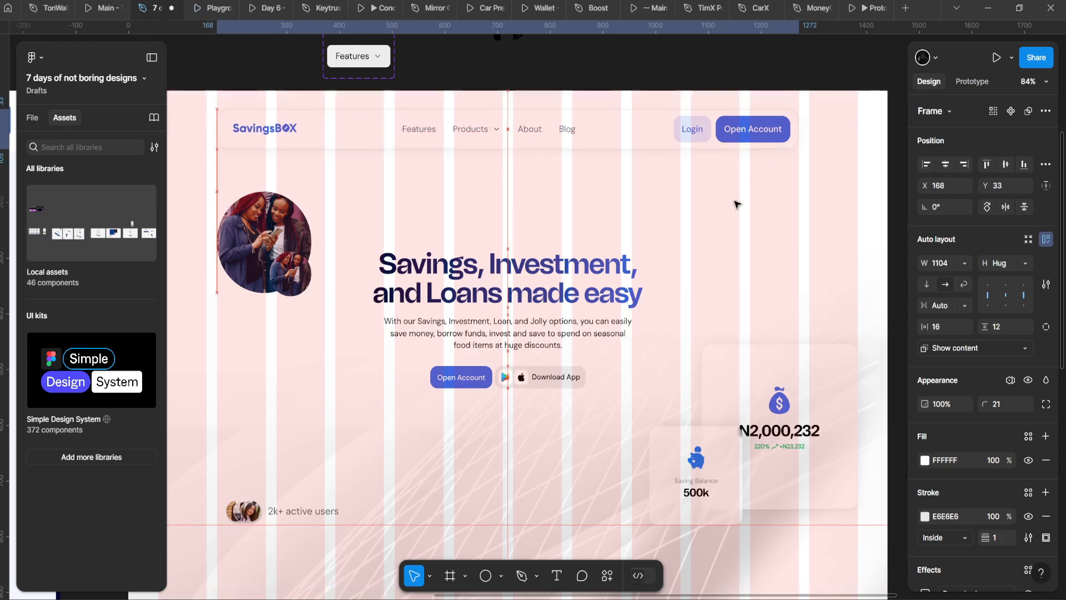
{"action": "scroll", "coordinate": [739, 203], "scroll_direction": "down", "scroll_amount": 3}
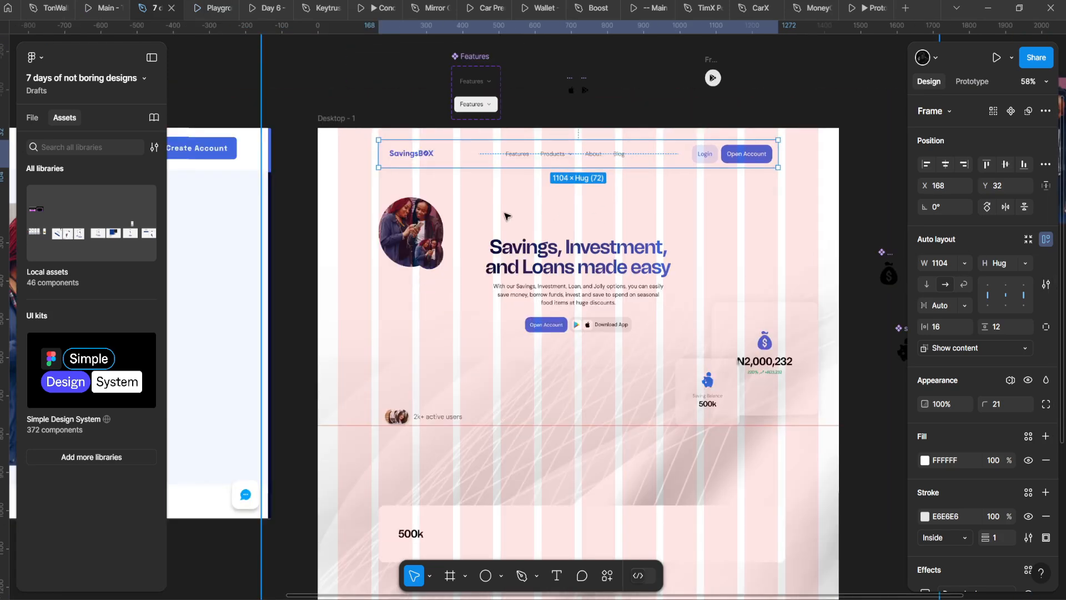
Step: Preview Desktop - 1 with Responsive scaling, then return to the editor
{"action": "left_click", "coordinate": [337, 119]}
{"action": "left_click", "coordinate": [217, 4]}
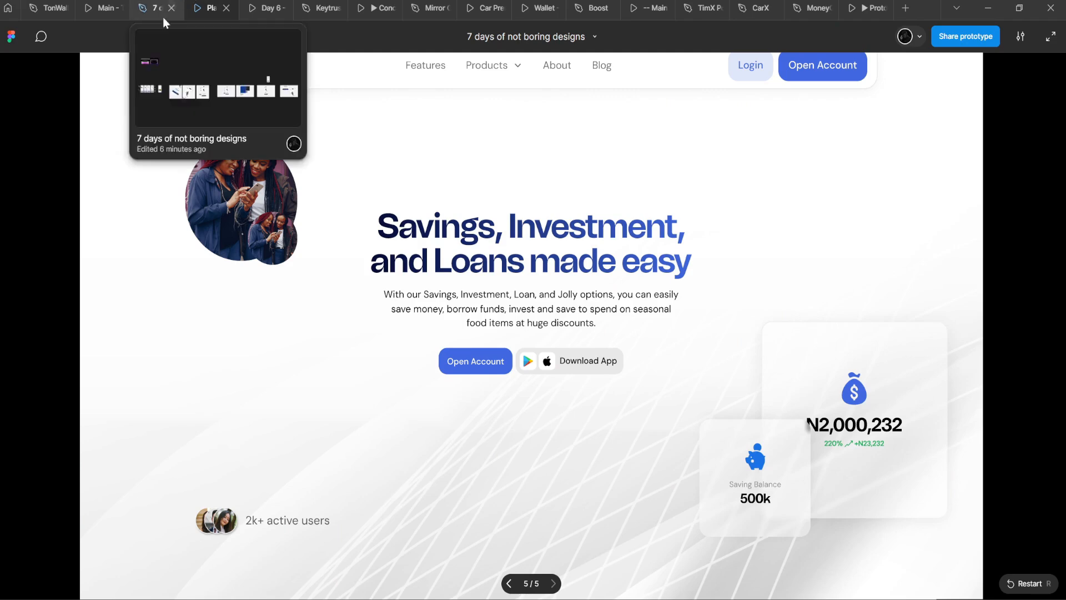
{"action": "left_click", "coordinate": [1020, 36]}
{"action": "left_click", "coordinate": [980, 101]}
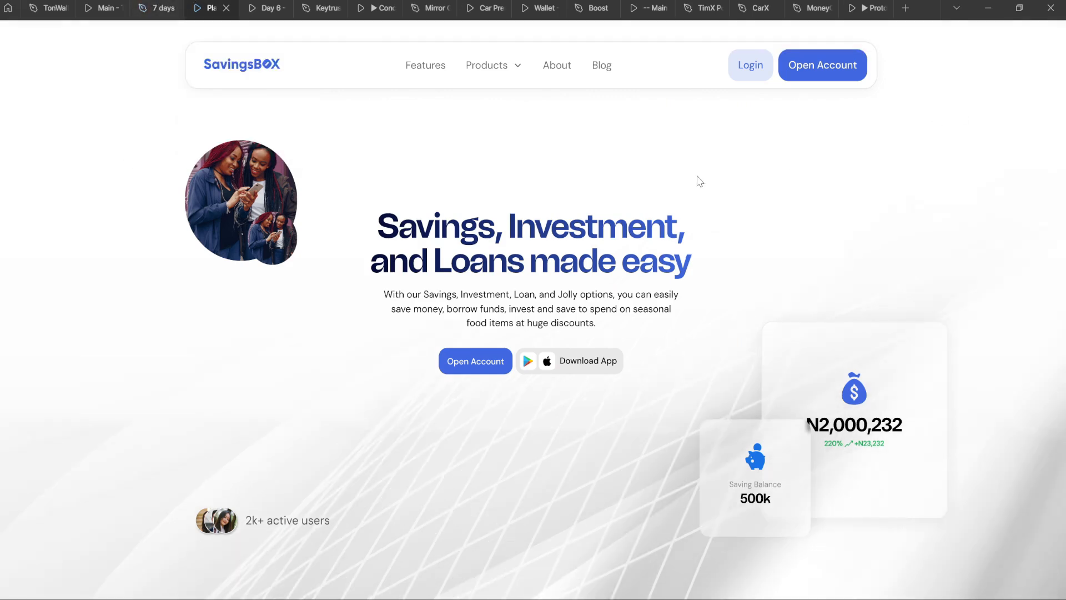
{"action": "key", "text": "ctrl+shift+Tab"}
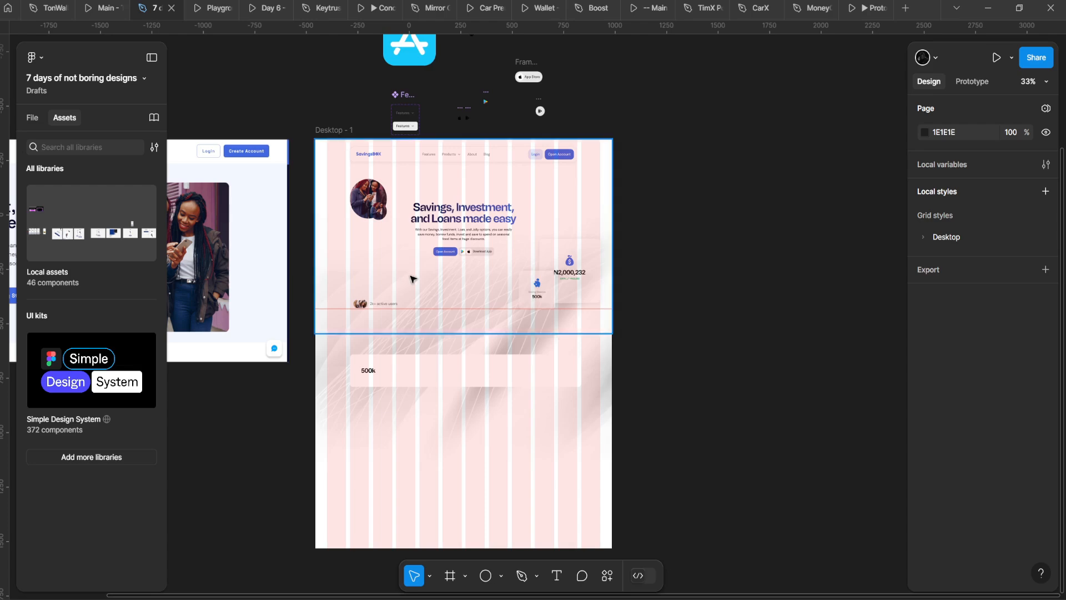
{"action": "scroll", "coordinate": [419, 269], "scroll_direction": "up", "scroll_amount": 7}
{"action": "left_click_drag", "start_coordinate": [420, 269], "coordinate": [474, 307]}
Step: Set the hero paragraph to 16 px DM Sans and widen its box to 512
{"action": "scroll", "coordinate": [474, 307], "scroll_direction": "down", "scroll_amount": 1}
{"action": "double_click", "coordinate": [583, 231]}
{"action": "key", "text": "k"}
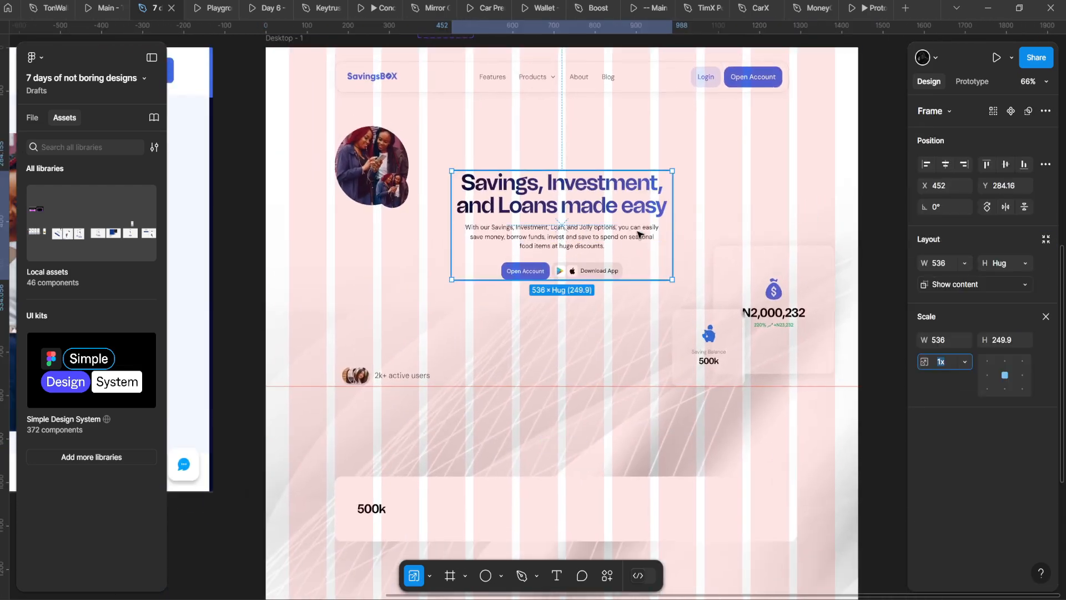
{"action": "scroll", "coordinate": [569, 212], "scroll_direction": "up", "scroll_amount": 5}
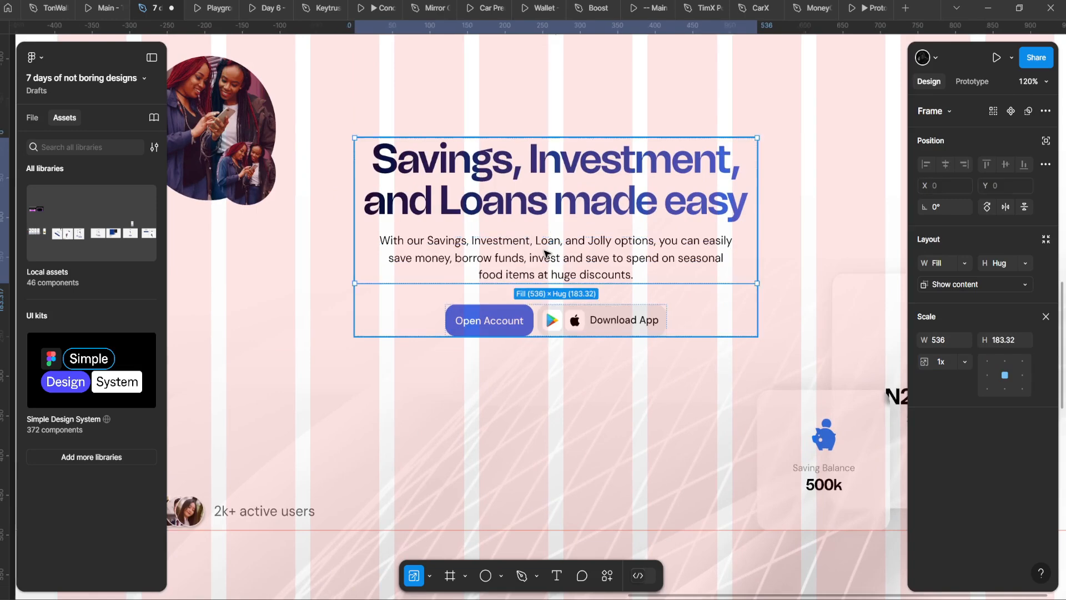
{"action": "key", "text": "v"}
{"action": "double_click", "coordinate": [634, 251]}
{"action": "double_click", "coordinate": [632, 252]}
{"action": "key", "text": "Escape"}
{"action": "scroll", "coordinate": [476, 234], "scroll_direction": "down", "scroll_amount": 6}
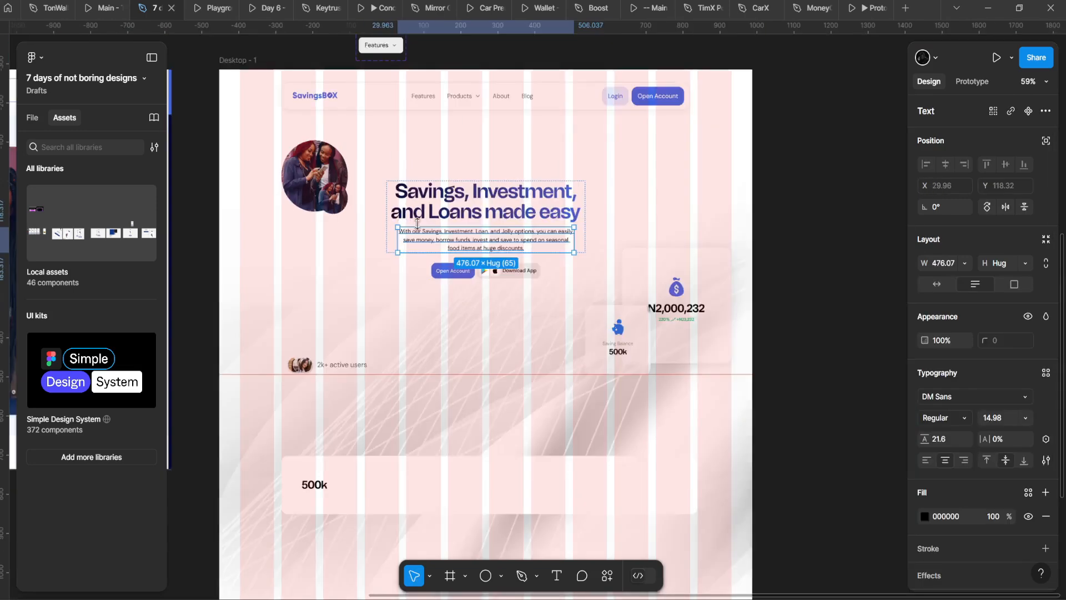
{"action": "scroll", "coordinate": [476, 233], "scroll_direction": "up", "scroll_amount": 3}
{"action": "key", "text": "Return"}
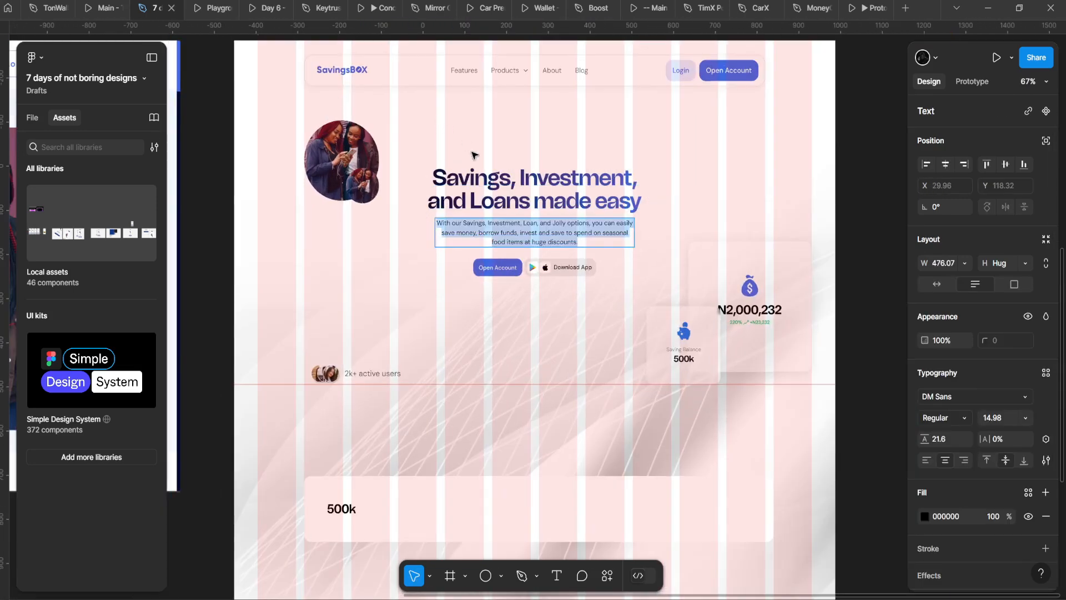
{"action": "type", "text": "16"}
{"action": "key", "text": "Return"}
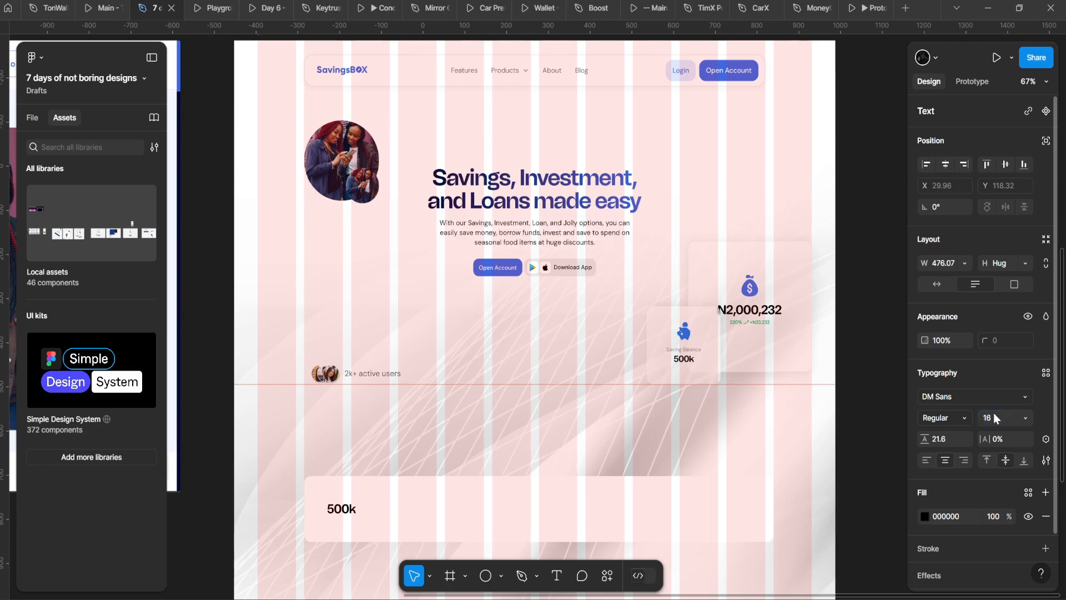
{"action": "scroll", "coordinate": [478, 199], "scroll_direction": "up", "scroll_amount": 2}
{"action": "left_click_drag", "start_coordinate": [635, 229], "coordinate": [642, 228]}
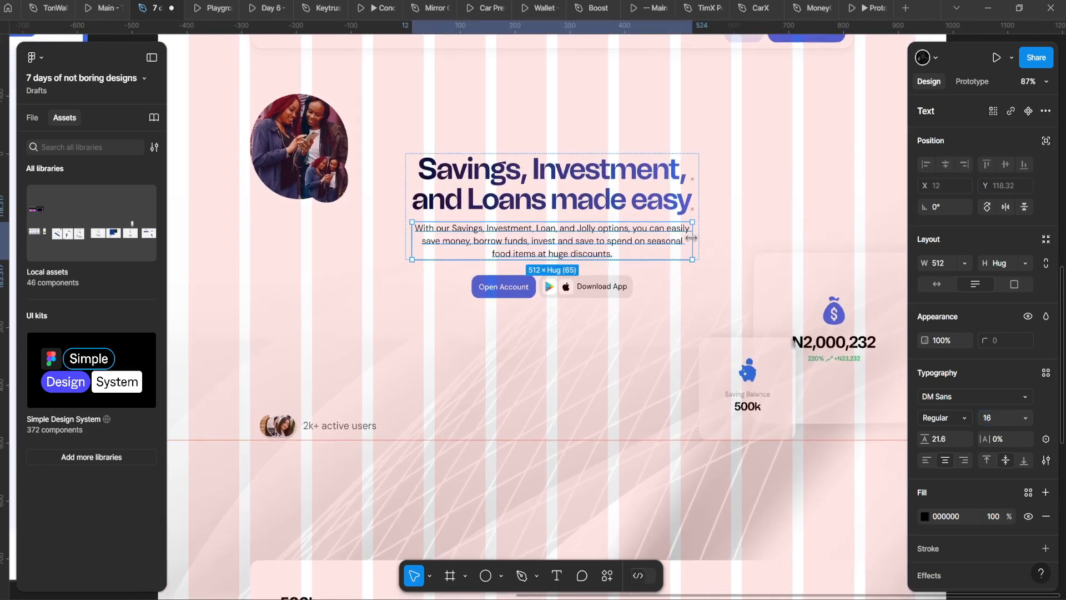
Step: Select the Download App and Open Account button labels together
{"action": "left_click", "coordinate": [611, 286]}
{"action": "left_click", "coordinate": [610, 286]}
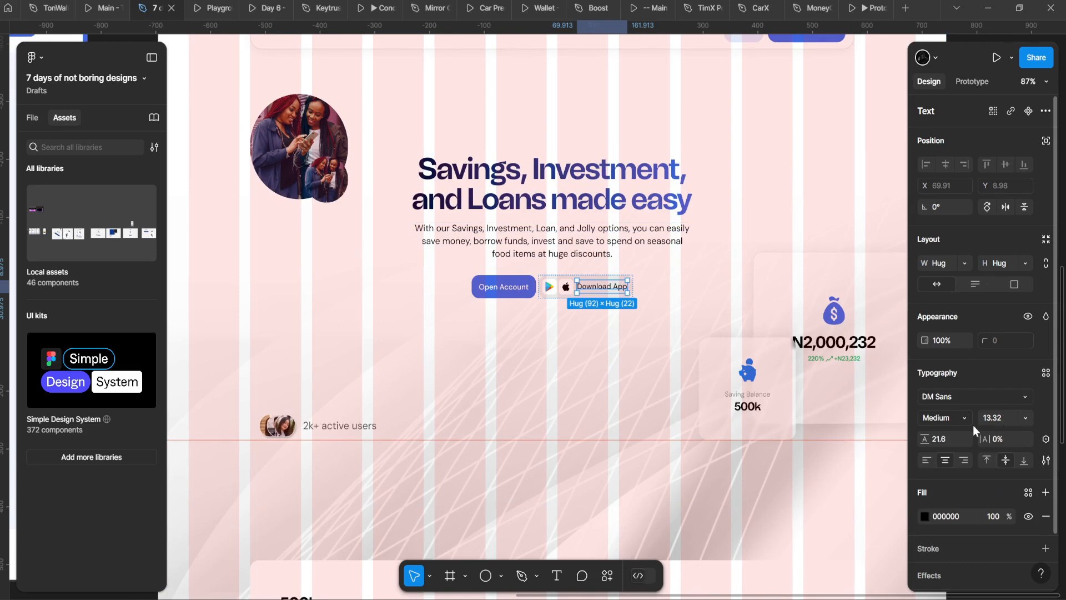
{"action": "scroll", "coordinate": [450, 321], "scroll_direction": "up", "scroll_amount": 3}
{"action": "left_click", "coordinate": [504, 287], "text": "shift"}
{"action": "scroll", "coordinate": [611, 333], "scroll_direction": "right", "scroll_amount": 2}
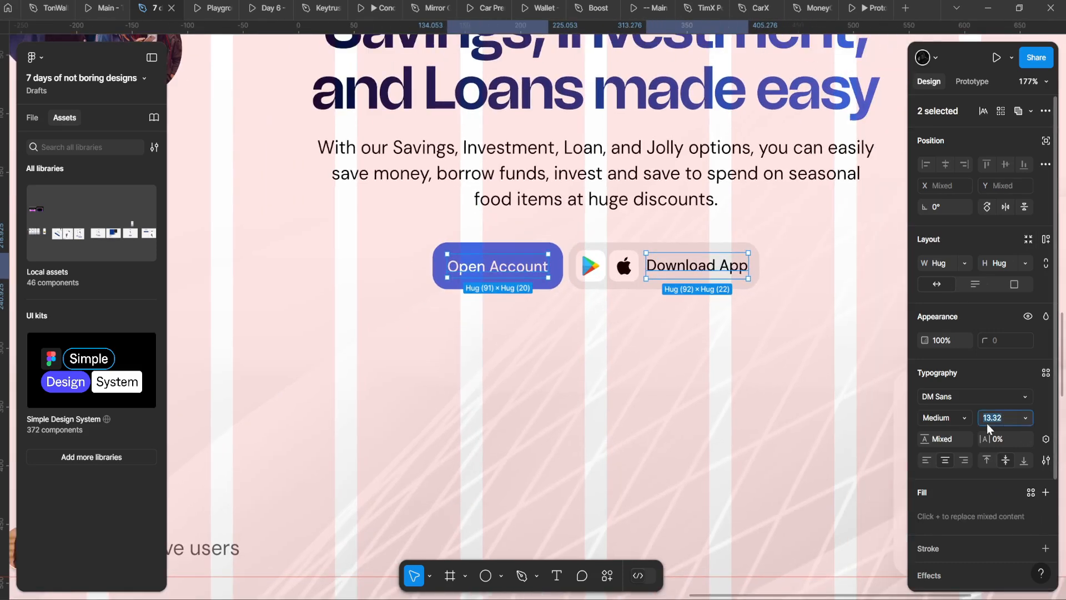
Step: Apply font size 16 to both button labels
{"action": "key", "text": "Return"}
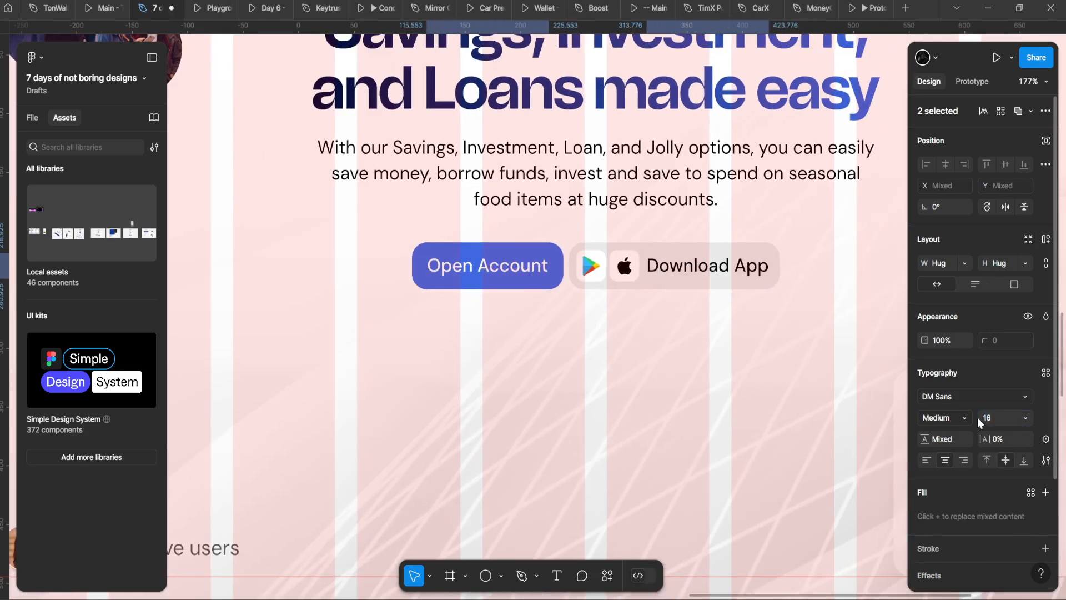
{"action": "scroll", "coordinate": [531, 260], "scroll_direction": "down", "scroll_amount": 3}
{"action": "scroll", "coordinate": [531, 261], "scroll_direction": "up", "scroll_amount": 2}
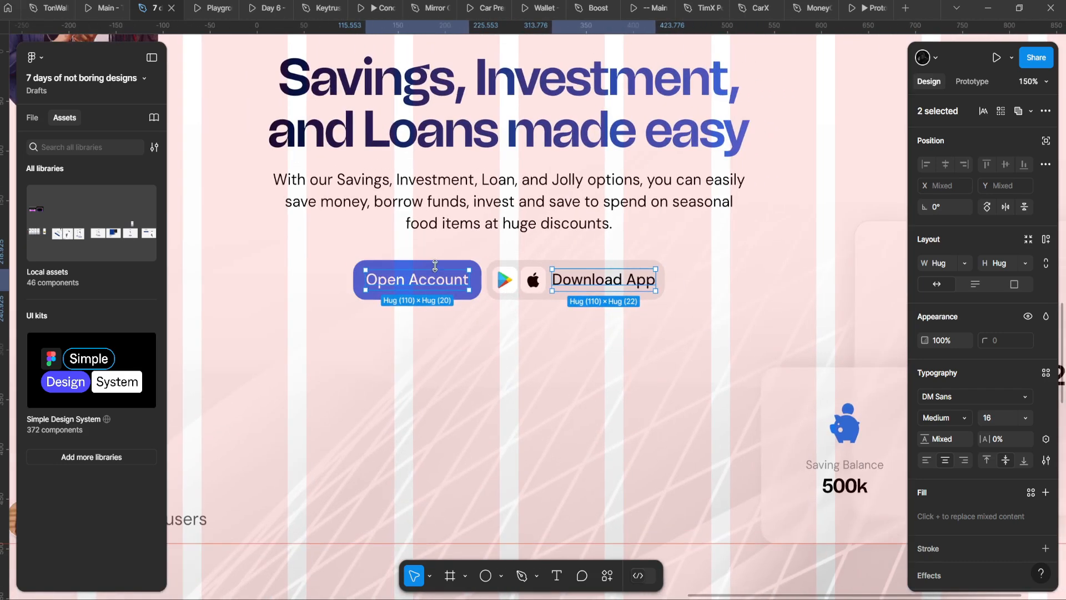
Step: Make both buttons hug their content height with top and bottom padding of 8
{"action": "left_click", "coordinate": [437, 264]}
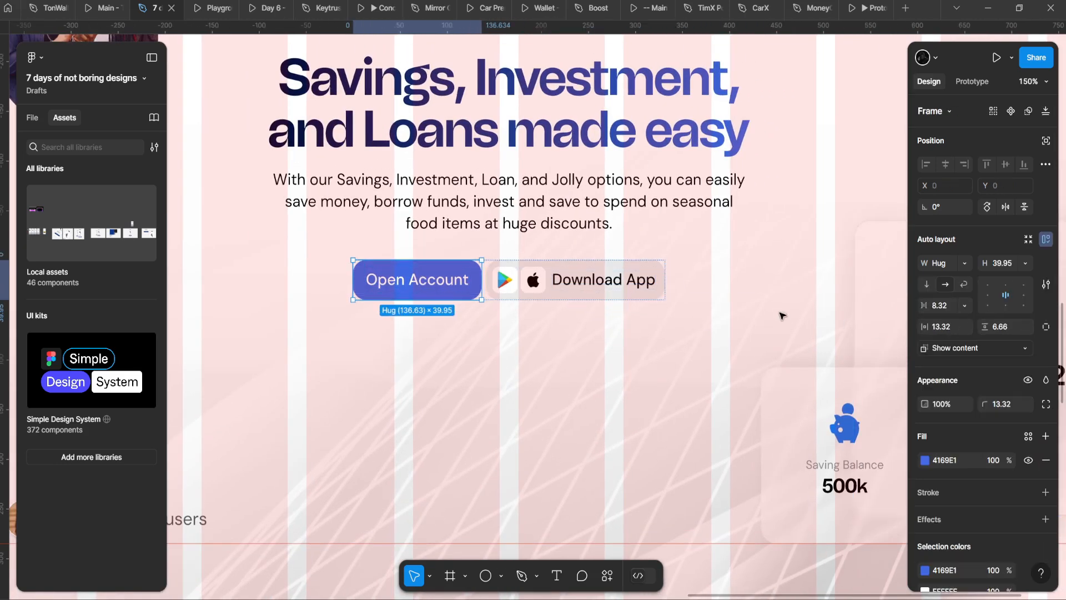
{"action": "key", "text": "Return"}
{"action": "left_click", "coordinate": [577, 281], "text": "shift"}
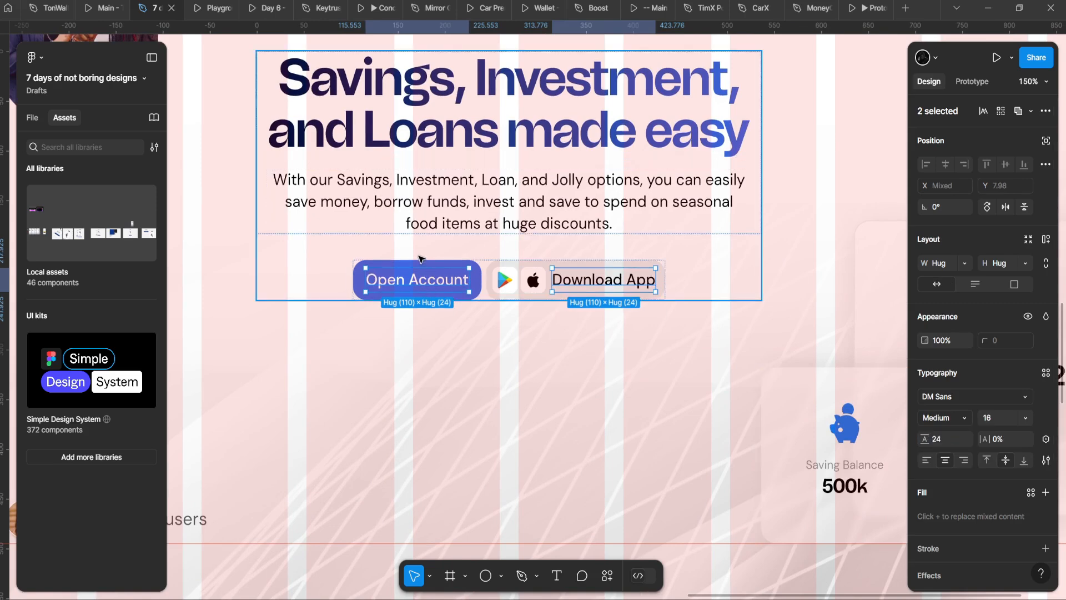
{"action": "left_click", "coordinate": [435, 268]}
{"action": "key", "text": "Return"}
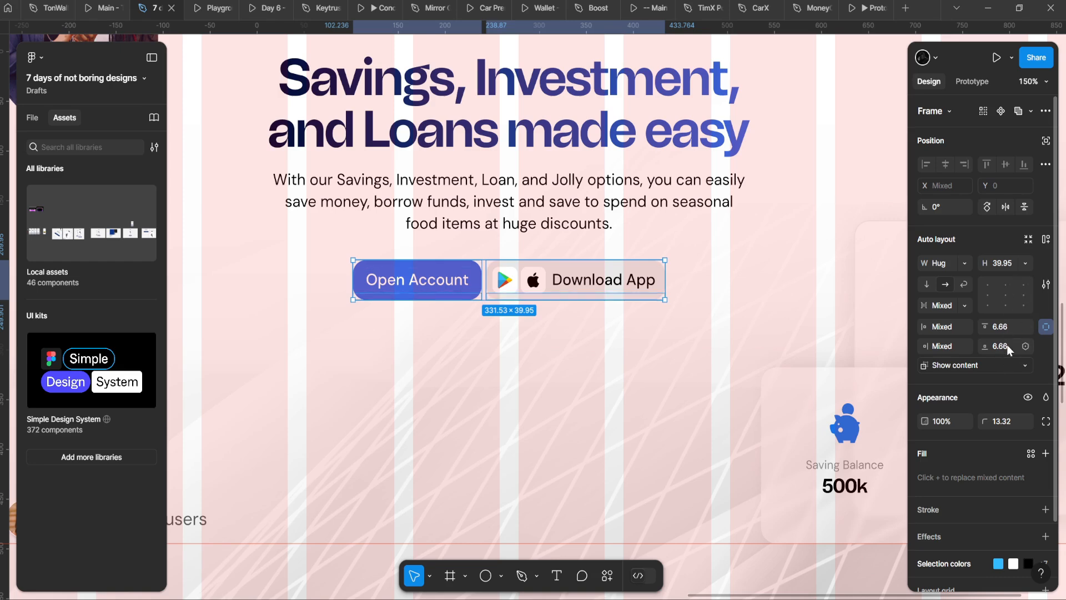
{"action": "left_click", "coordinate": [1025, 264]}
{"action": "left_click", "coordinate": [976, 315]}
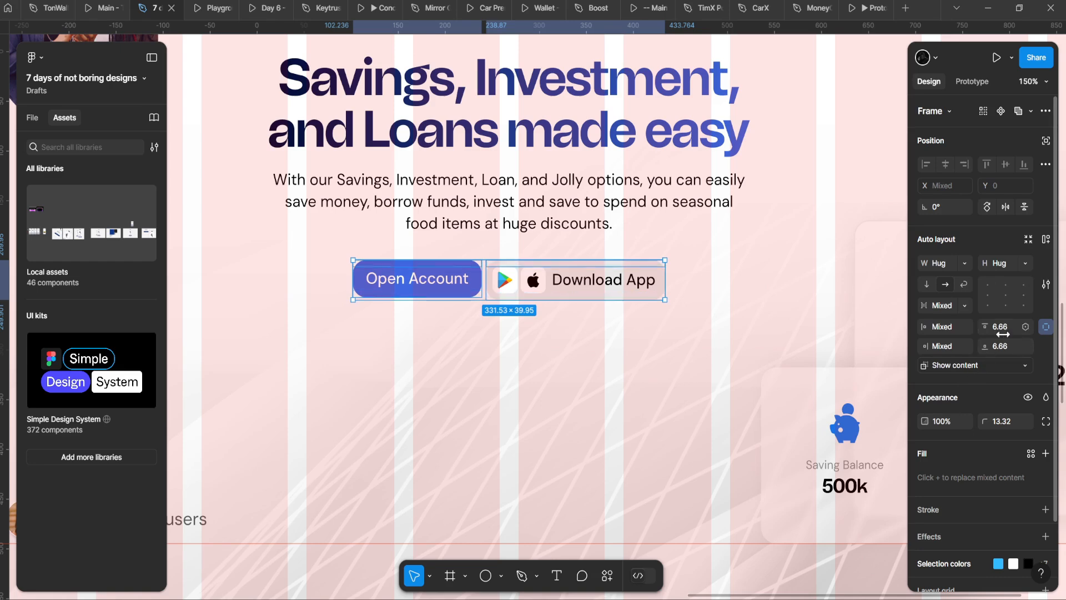
{"action": "type", "text": "8"}
{"action": "key", "text": "Return"}
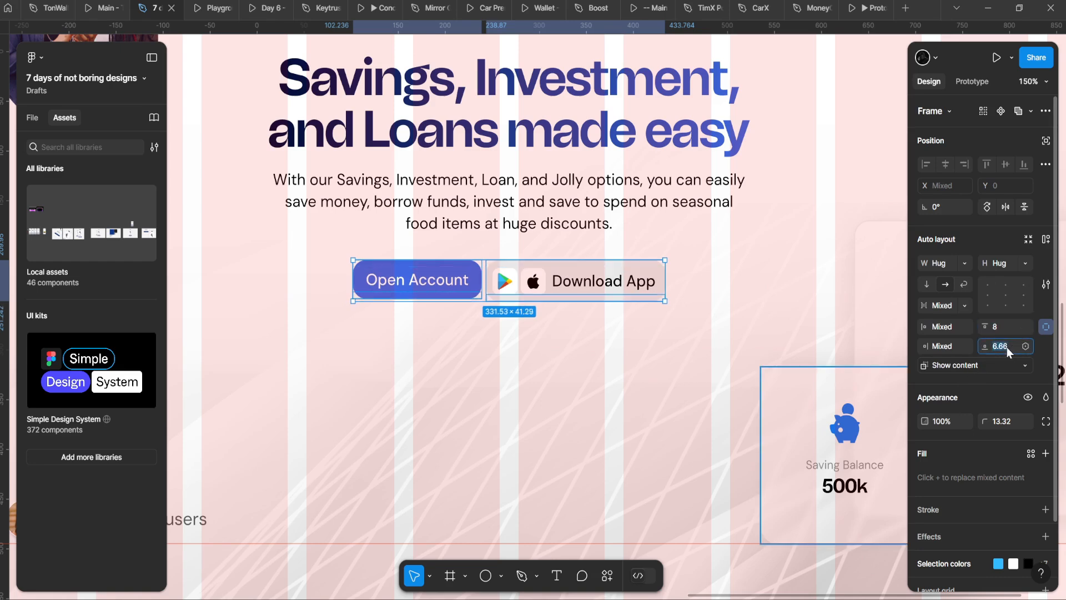
{"action": "left_click", "coordinate": [1006, 346]}
{"action": "type", "text": "8"}
{"action": "key", "text": "Return"}
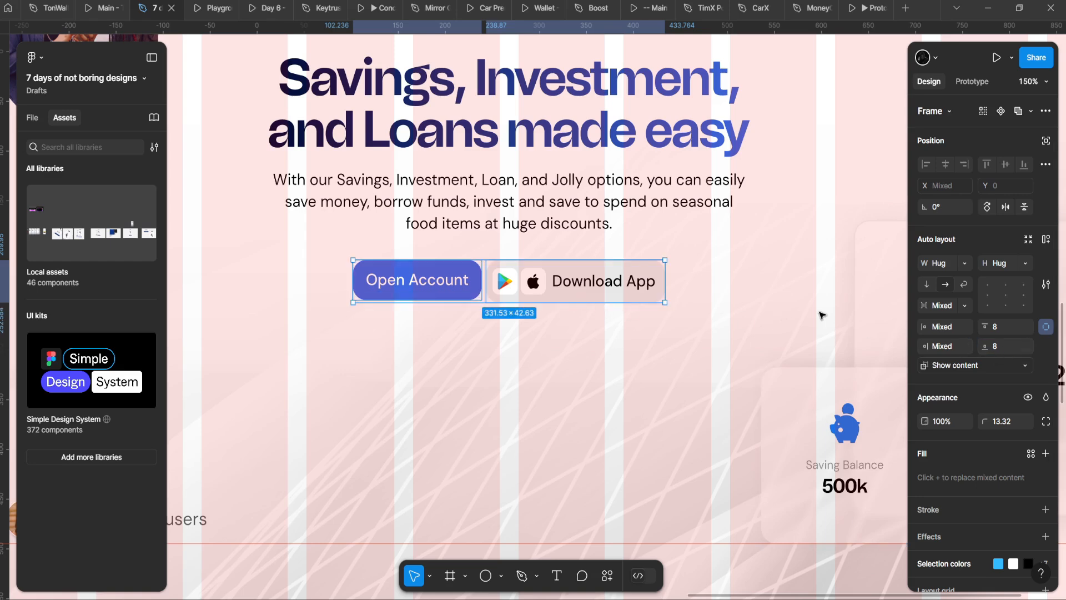
Step: Resize the Google Play and Apple store icons to 32×32
{"action": "left_click", "coordinate": [525, 281]}
{"action": "left_click", "coordinate": [449, 281]}
{"action": "left_click", "coordinate": [547, 281]}
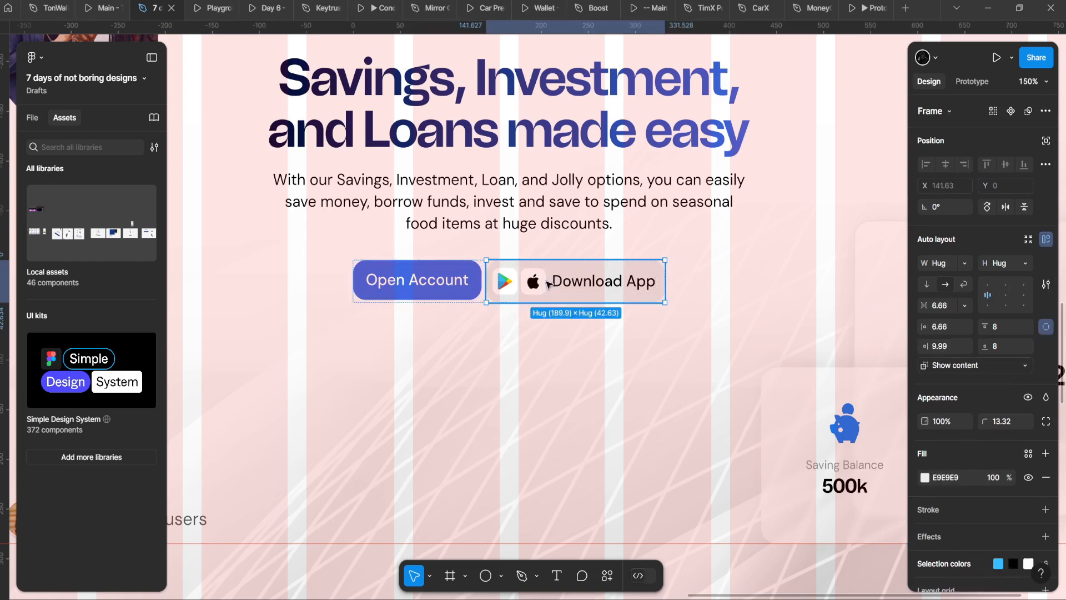
{"action": "double_click", "coordinate": [533, 281]}
{"action": "scroll", "coordinate": [533, 282], "scroll_direction": "up", "scroll_amount": 2}
{"action": "scroll", "coordinate": [530, 284], "scroll_direction": "up", "scroll_amount": 2}
{"action": "left_click", "coordinate": [501, 295]}
{"action": "scroll", "coordinate": [508, 293], "scroll_direction": "up", "scroll_amount": 3}
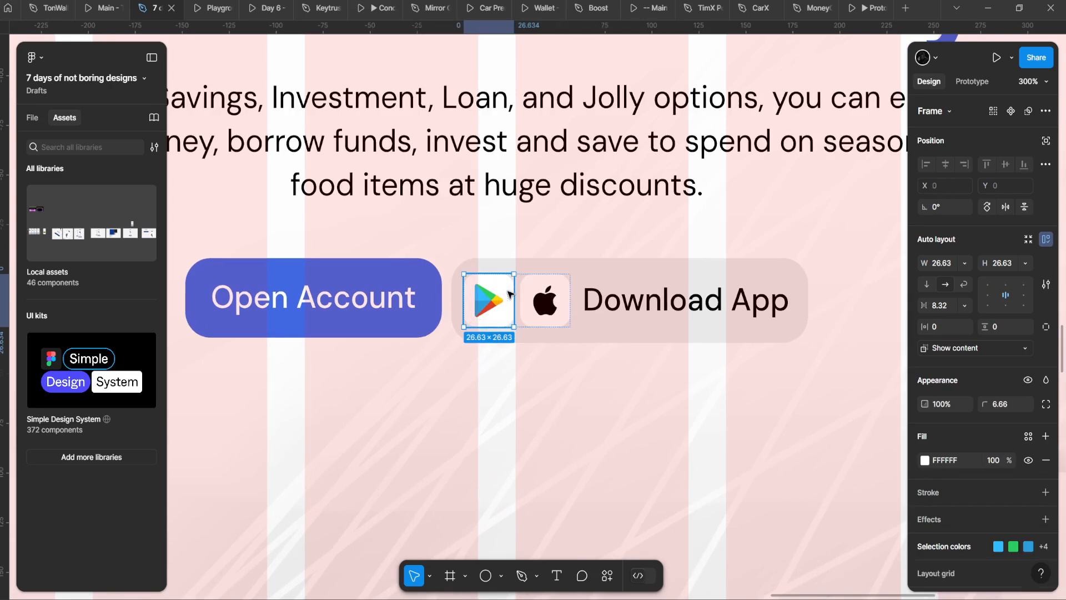
{"action": "left_click", "coordinate": [547, 303], "text": "shift"}
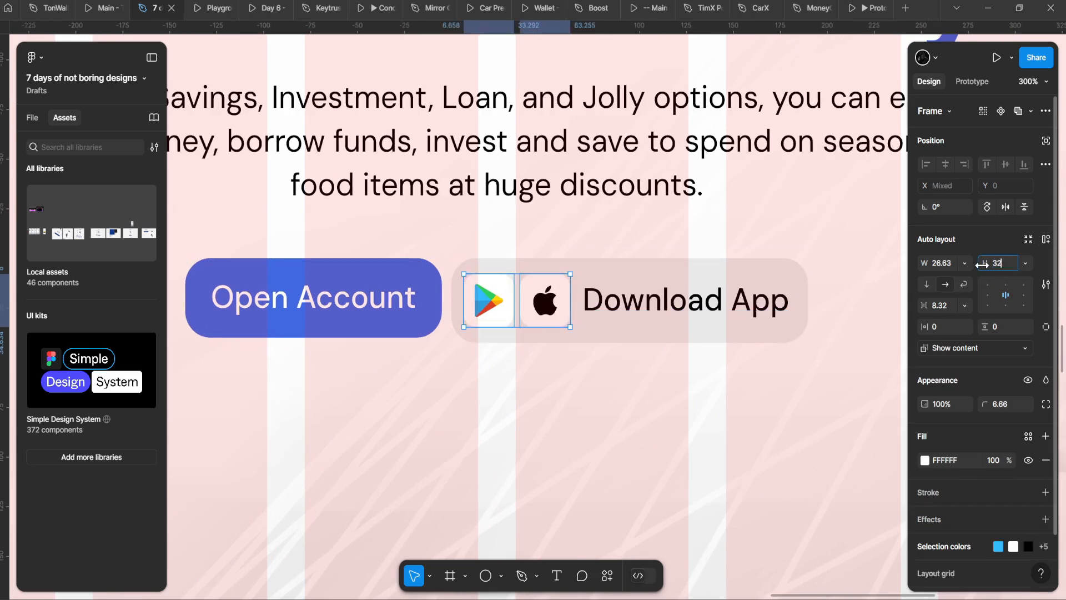
{"action": "key", "text": "Return"}
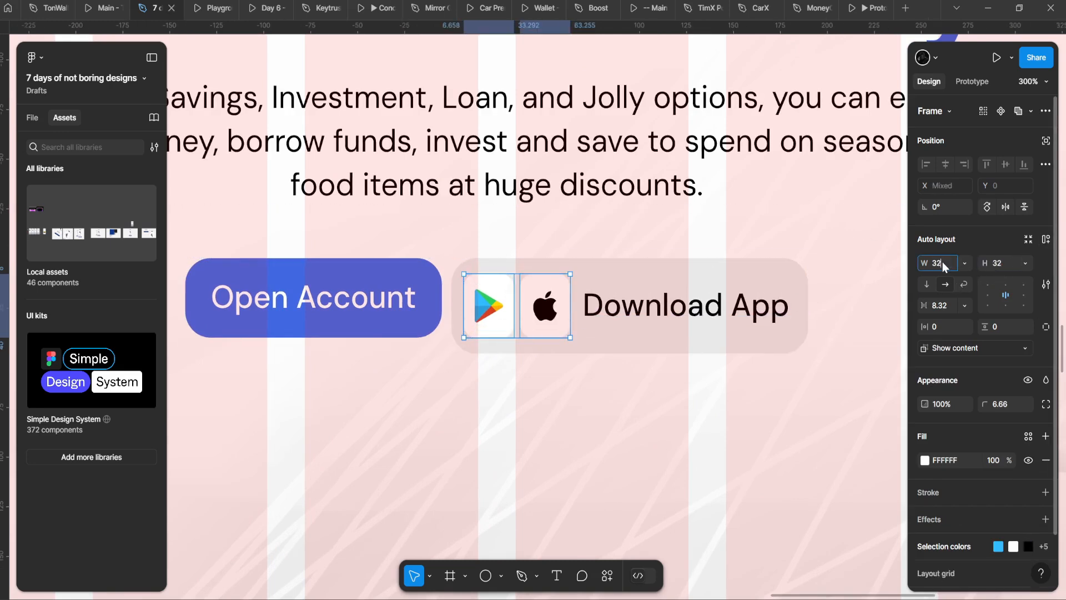
{"action": "key", "text": "Return"}
Step: Set the Open Account button's horizontal padding to 16
{"action": "left_click", "coordinate": [448, 285]}
{"action": "left_click", "coordinate": [428, 285]}
{"action": "scroll", "coordinate": [428, 285], "scroll_direction": "left", "scroll_amount": 2}
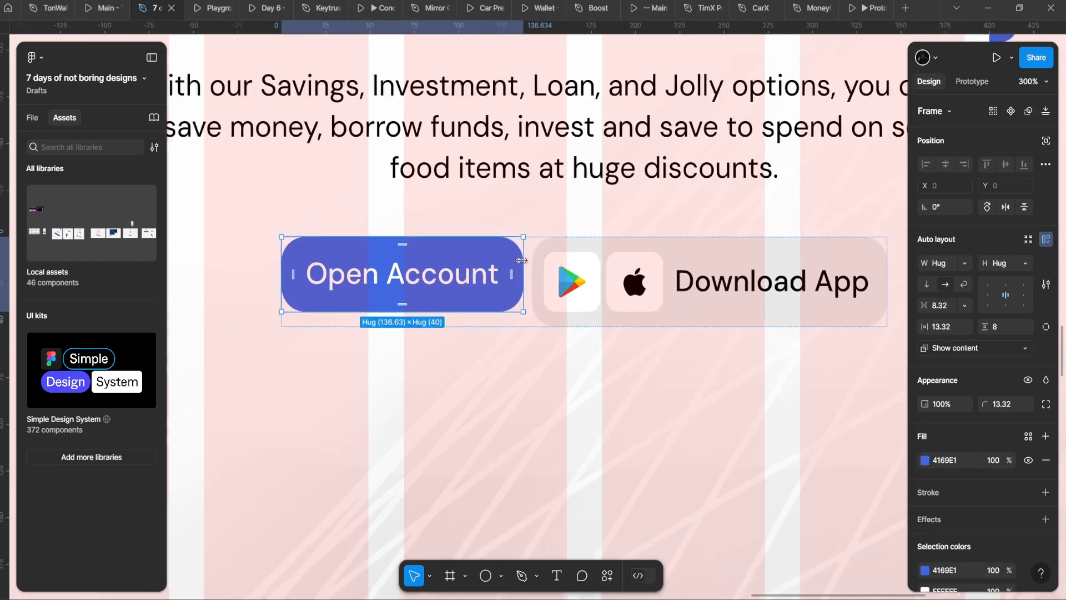
{"action": "scroll", "coordinate": [433, 285], "scroll_direction": "down", "scroll_amount": 2}
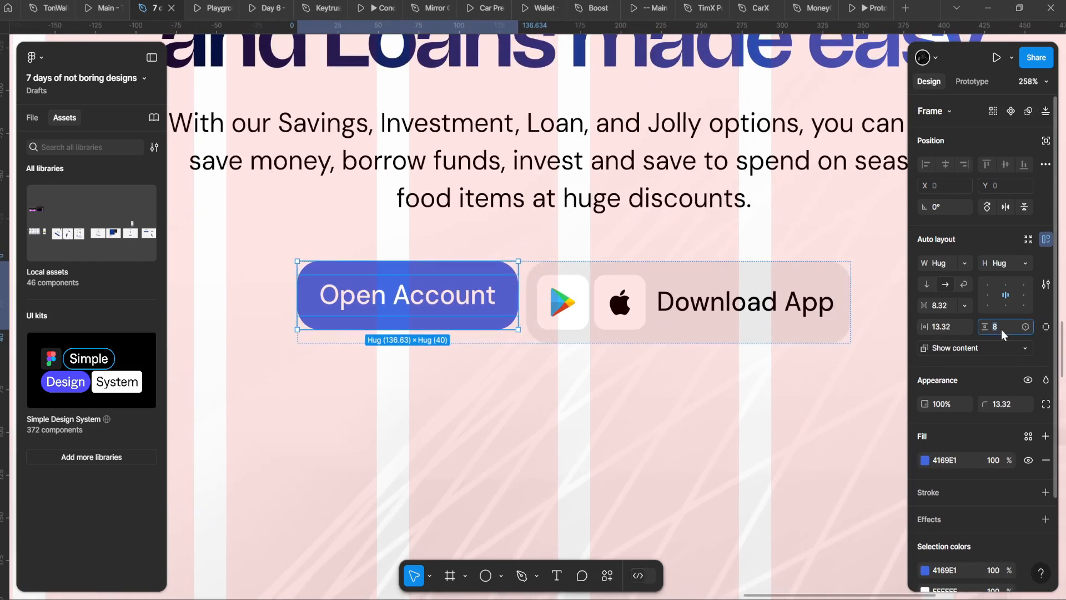
{"action": "scroll", "coordinate": [611, 361], "scroll_direction": "right", "scroll_amount": 2}
{"action": "left_click", "coordinate": [521, 300]}
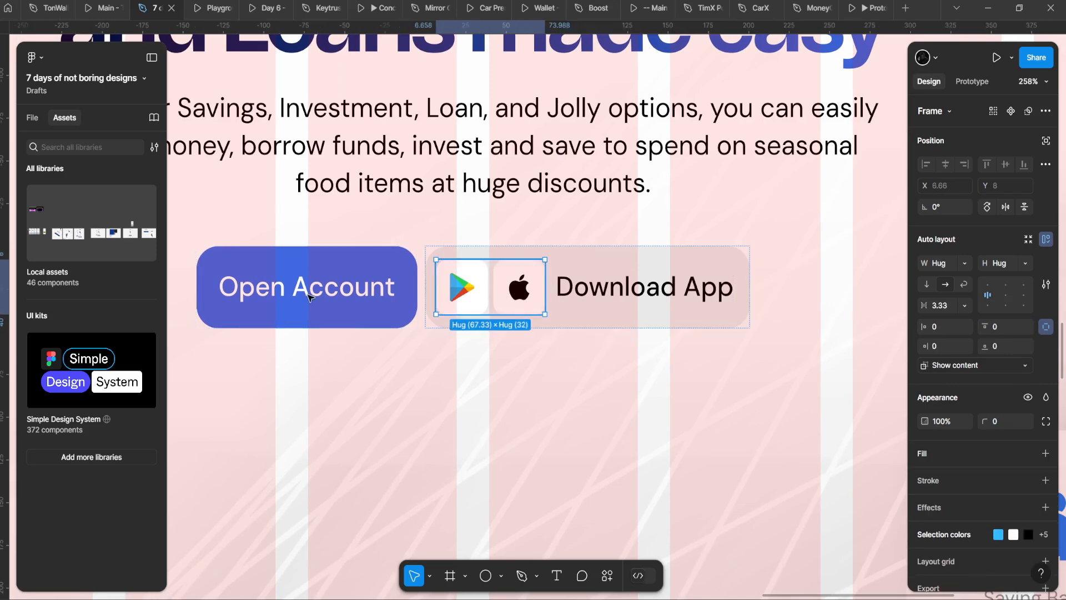
{"action": "left_click", "coordinate": [349, 309]}
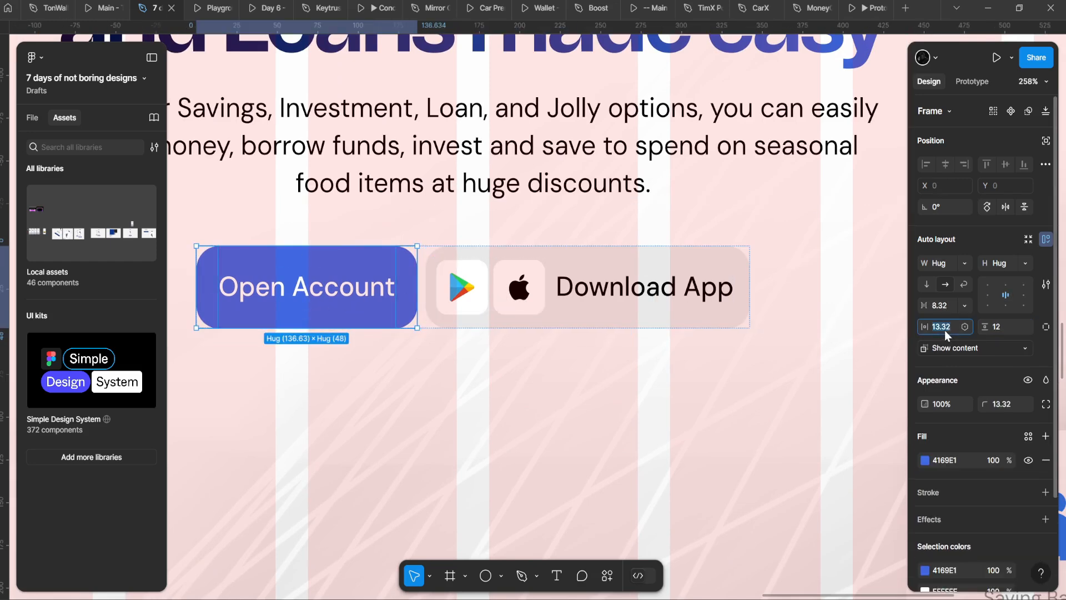
{"action": "type", "text": "16"}
{"action": "key", "text": "Return"}
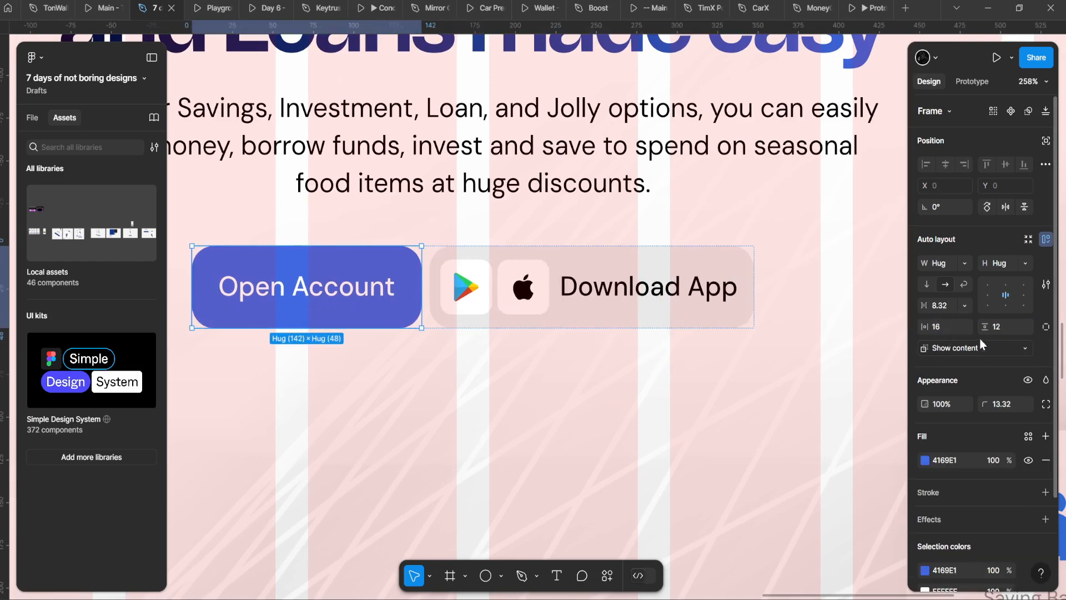
Step: Give the Download App button an auto-layout gap of 8 between its items
{"action": "left_click", "coordinate": [533, 327]}
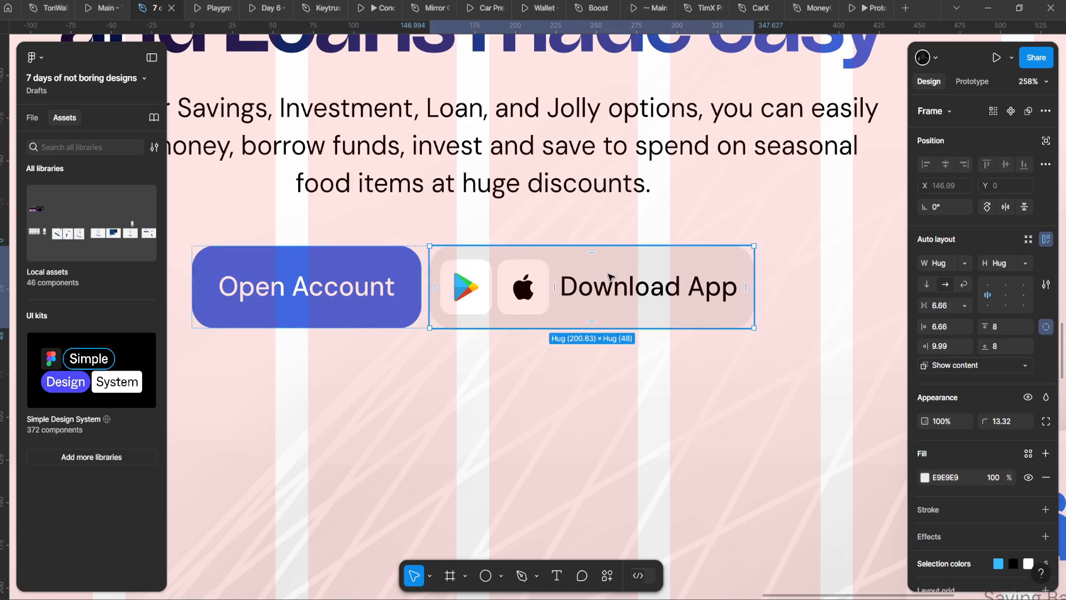
{"action": "key", "text": "Return"}
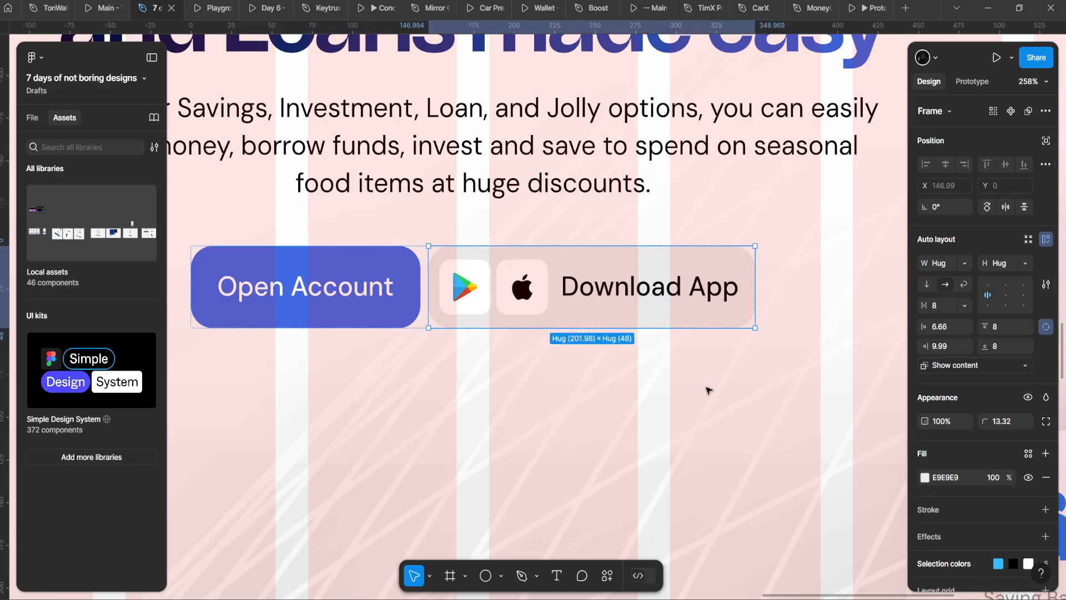
{"action": "left_click", "coordinate": [704, 391]}
{"action": "scroll", "coordinate": [698, 401], "scroll_direction": "down", "scroll_amount": 6}
{"action": "scroll", "coordinate": [650, 408], "scroll_direction": "up", "scroll_amount": 3}
{"action": "left_click", "coordinate": [633, 356]}
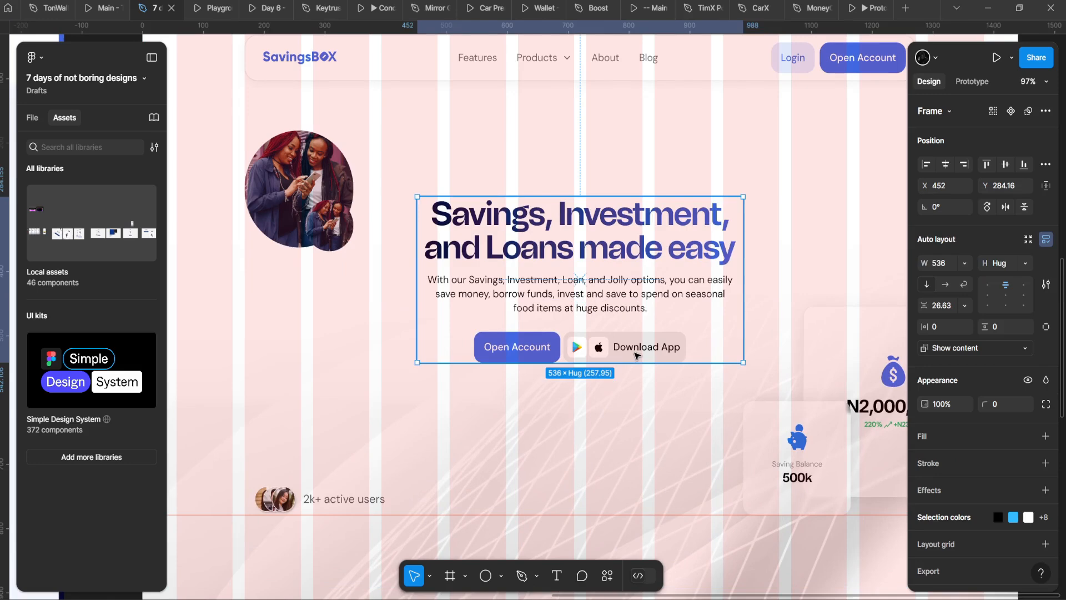
{"action": "double_click", "coordinate": [638, 300]}
Step: Lighten the hero paragraph's text fill from black to a mid grey
{"action": "scroll", "coordinate": [643, 297], "scroll_direction": "up", "scroll_amount": 3}
{"action": "left_click", "coordinate": [924, 516]}
{"action": "left_click_drag", "start_coordinate": [766, 364], "coordinate": [731, 385]}
{"action": "scroll", "coordinate": [583, 357], "scroll_direction": "down", "scroll_amount": 2}
{"action": "scroll", "coordinate": [590, 338], "scroll_direction": "up", "scroll_amount": 2}
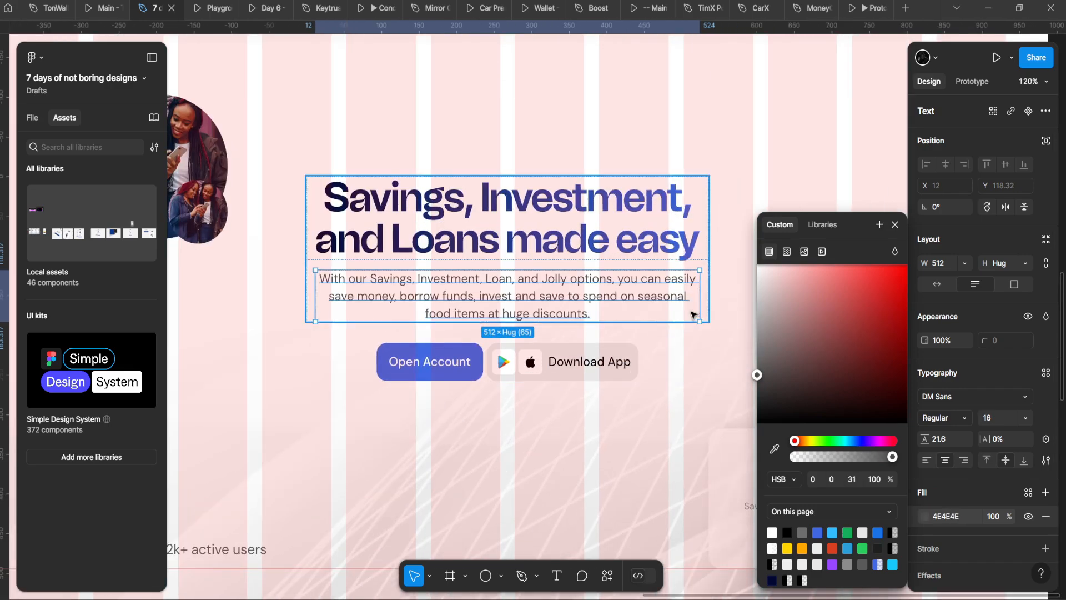
{"action": "left_click_drag", "start_coordinate": [699, 309], "coordinate": [706, 309]}
{"action": "left_click_drag", "start_coordinate": [757, 375], "coordinate": [730, 364]}
{"action": "left_click", "coordinate": [622, 379]}
{"action": "scroll", "coordinate": [622, 379], "scroll_direction": "down", "scroll_amount": 5}
{"action": "scroll", "coordinate": [604, 407], "scroll_direction": "up", "scroll_amount": 4}
Step: Darken the paragraph grey slightly to 5E5E5E
{"action": "left_click", "coordinate": [637, 304]}
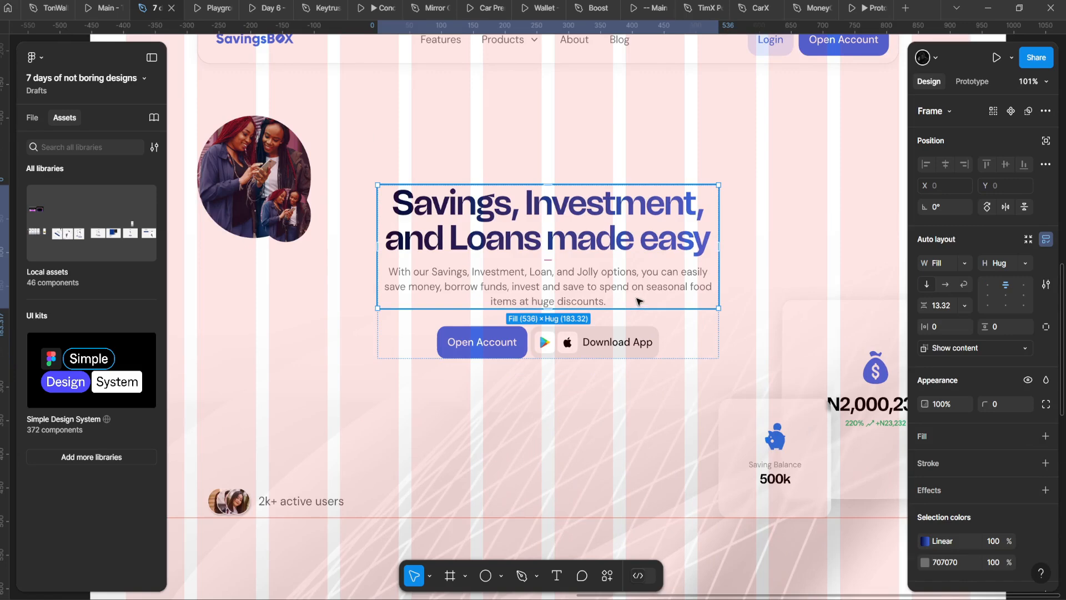
{"action": "left_click", "coordinate": [637, 302]}
{"action": "left_click", "coordinate": [925, 516]}
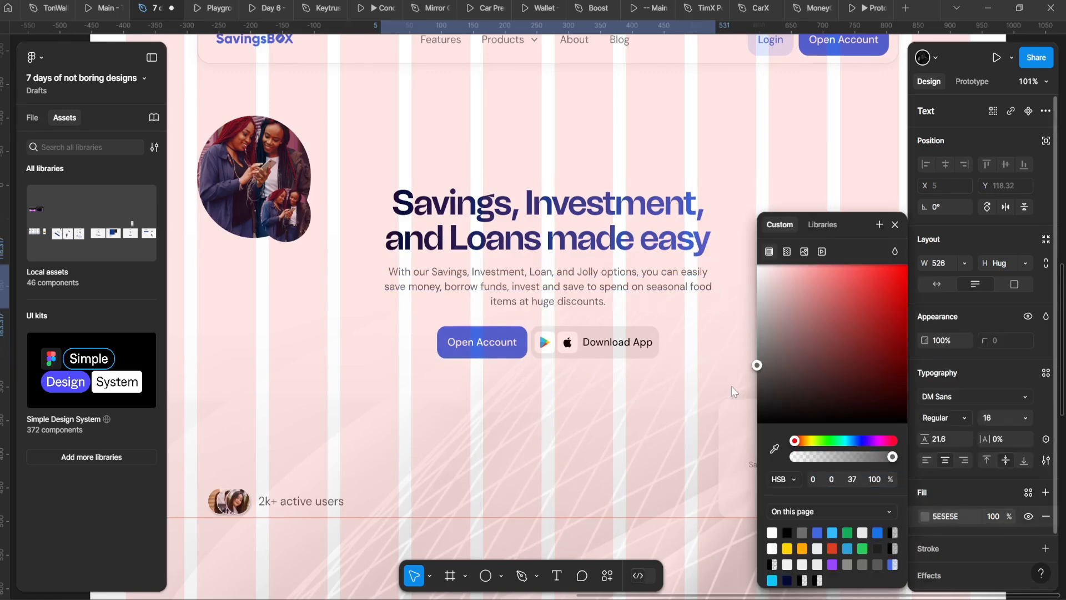
{"action": "left_click_drag", "start_coordinate": [712, 379], "coordinate": [711, 381]}
{"action": "scroll", "coordinate": [458, 338], "scroll_direction": "down", "scroll_amount": 3}
{"action": "scroll", "coordinate": [465, 241], "scroll_direction": "up", "scroll_amount": 2}
{"action": "left_click", "coordinate": [502, 107]}
{"action": "scroll", "coordinate": [489, 114], "scroll_direction": "down", "scroll_amount": 6}
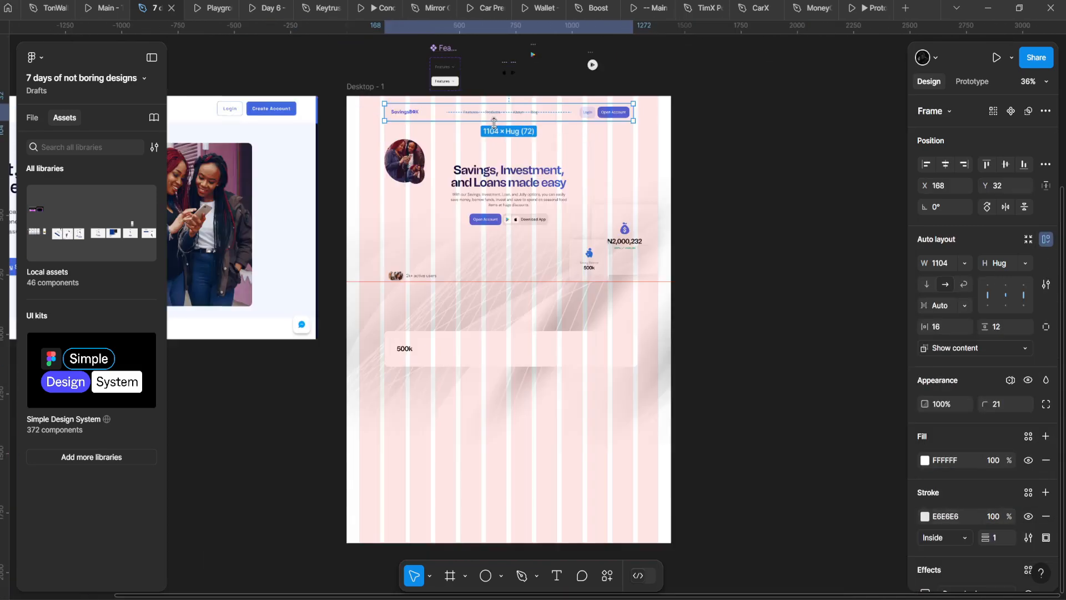
{"action": "scroll", "coordinate": [508, 108], "scroll_direction": "up", "scroll_amount": 3}
Step: Check the page in the prototype preview, then return to the design file
{"action": "left_click", "coordinate": [195, 3]}
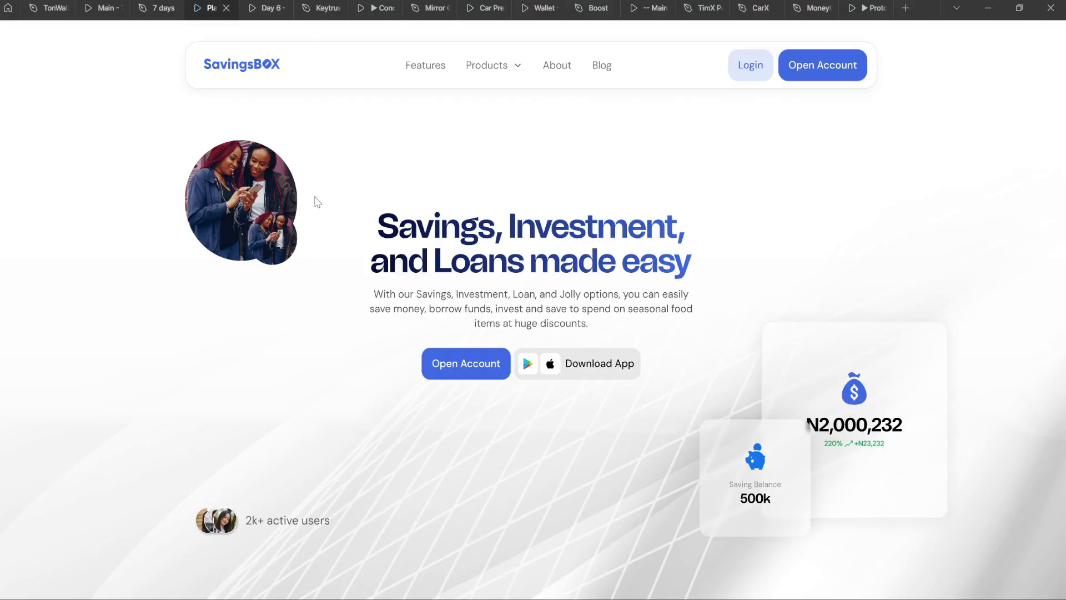
{"action": "left_click", "coordinate": [165, 5]}
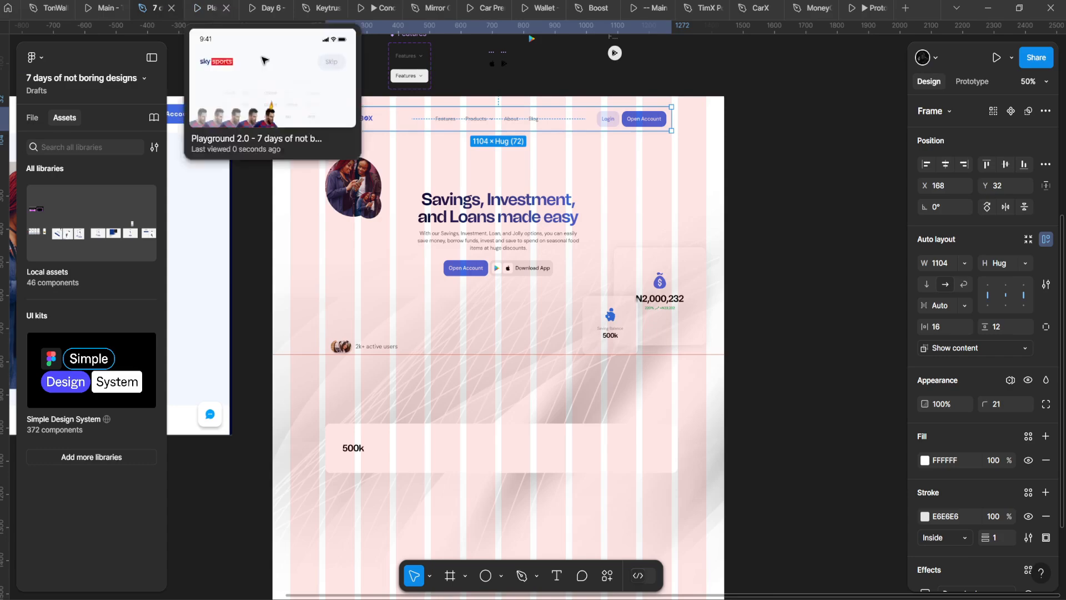
{"action": "scroll", "coordinate": [377, 206], "scroll_direction": "up", "scroll_amount": 1}
Step: Select the small circle beside the group photo and check its distances to the frame edges
{"action": "left_click", "coordinate": [379, 211]}
{"action": "scroll", "coordinate": [381, 213], "scroll_direction": "down", "scroll_amount": 5}
{"action": "left_click_drag", "start_coordinate": [380, 213], "coordinate": [647, 222]}
{"action": "scroll", "coordinate": [633, 217], "scroll_direction": "up", "scroll_amount": 1}
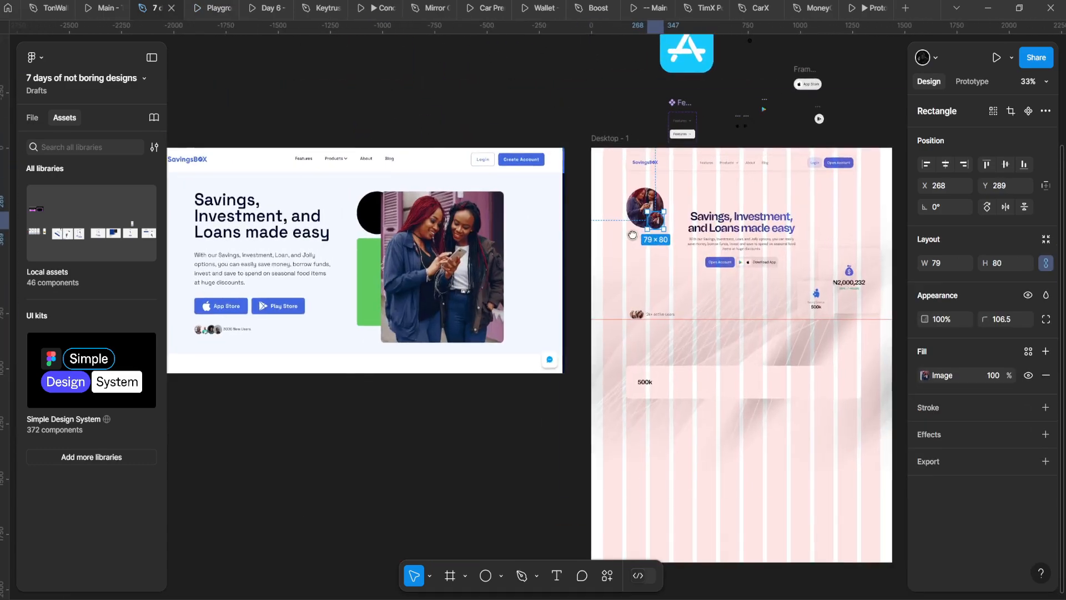
{"action": "scroll", "coordinate": [438, 205], "scroll_direction": "down", "scroll_amount": 5}
{"action": "left_click_drag", "start_coordinate": [689, 263], "coordinate": [407, 302]}
{"action": "scroll", "coordinate": [439, 207], "scroll_direction": "up", "scroll_amount": 4}
{"action": "scroll", "coordinate": [458, 282], "scroll_direction": "up", "scroll_amount": 1}
{"action": "scroll", "coordinate": [461, 398], "scroll_direction": "down", "scroll_amount": 3}
{"action": "scroll", "coordinate": [445, 409], "scroll_direction": "up", "scroll_amount": 5}
{"action": "scroll", "coordinate": [449, 321], "scroll_direction": "down", "scroll_amount": 2}
{"action": "scroll", "coordinate": [445, 316], "scroll_direction": "down", "scroll_amount": 1}
{"action": "scroll", "coordinate": [436, 318], "scroll_direction": "up", "scroll_amount": 4}
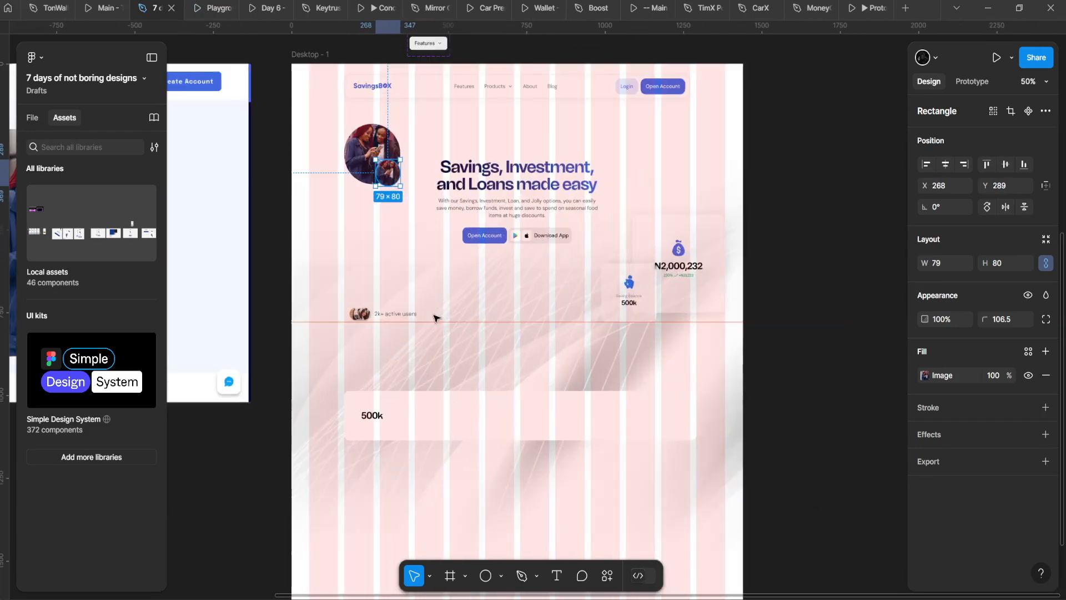
{"action": "key", "text": "alt"}
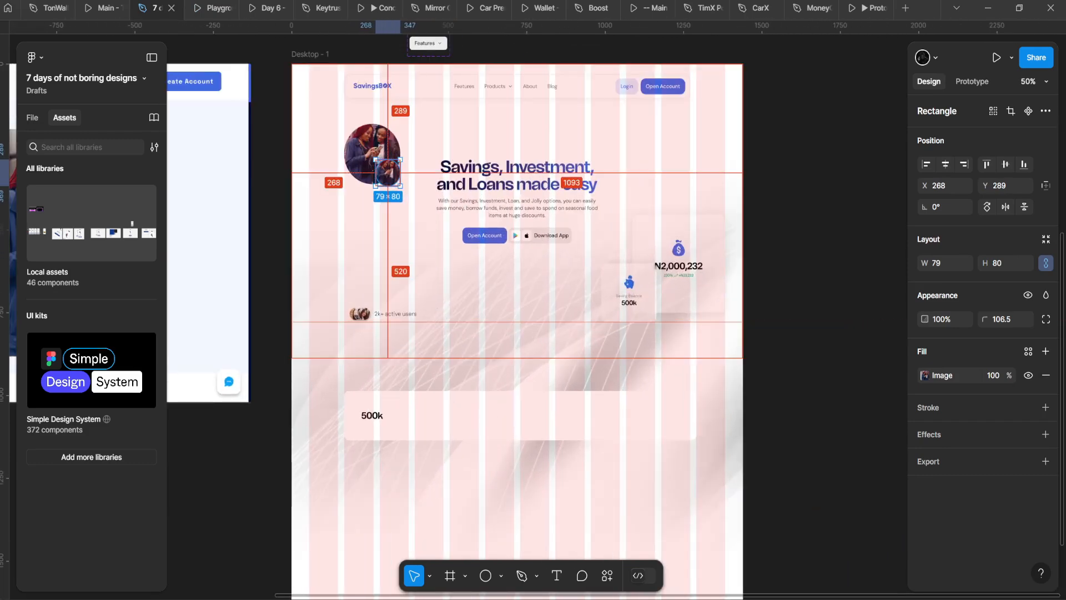
Step: Paste the smiling man's portrait into the small circle
{"action": "key", "text": "ctrl+alt+v"}
{"action": "scroll", "coordinate": [400, 228], "scroll_direction": "up", "scroll_amount": 1}
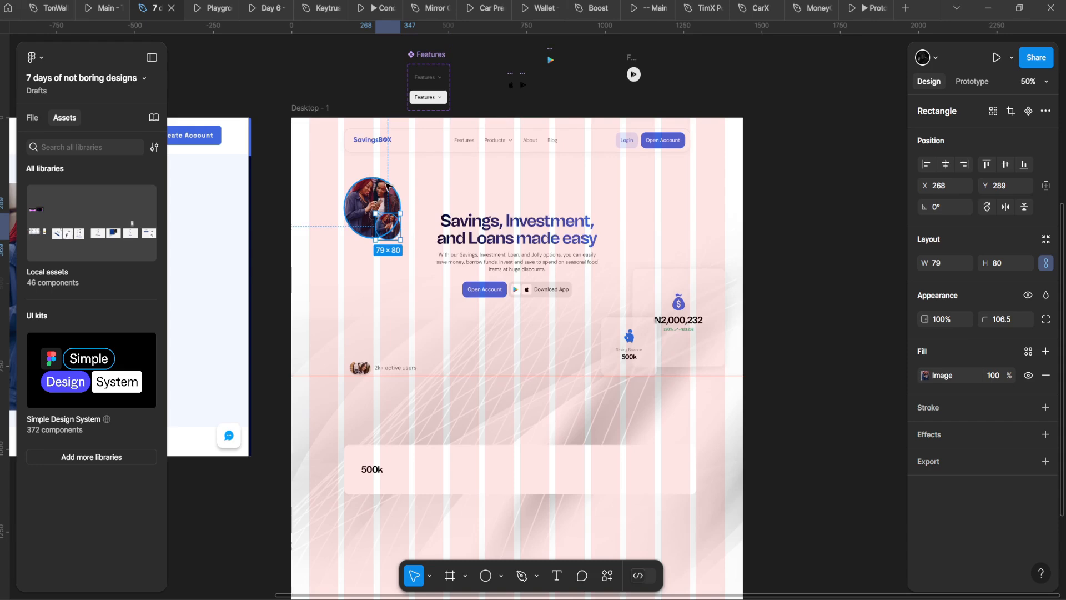
{"action": "scroll", "coordinate": [400, 228], "scroll_direction": "up", "scroll_amount": 5}
{"action": "left_click_drag", "start_coordinate": [401, 230], "coordinate": [411, 236]}
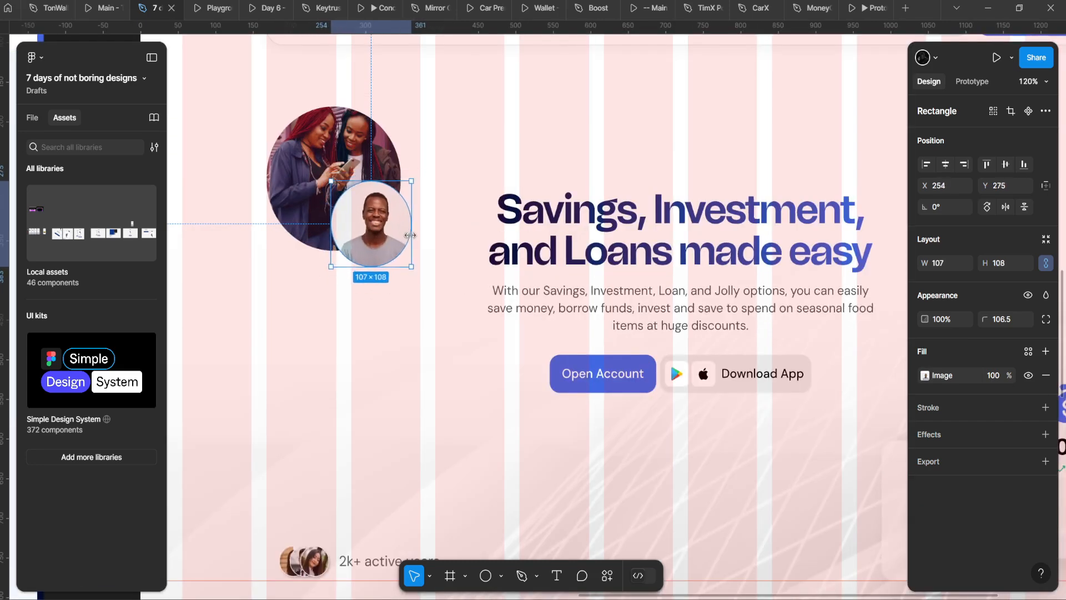
Step: Give the small circle a 7 px white FFFFFF stroke positioned Outside
{"action": "left_click", "coordinate": [1046, 407]}
{"action": "left_click", "coordinate": [924, 431]}
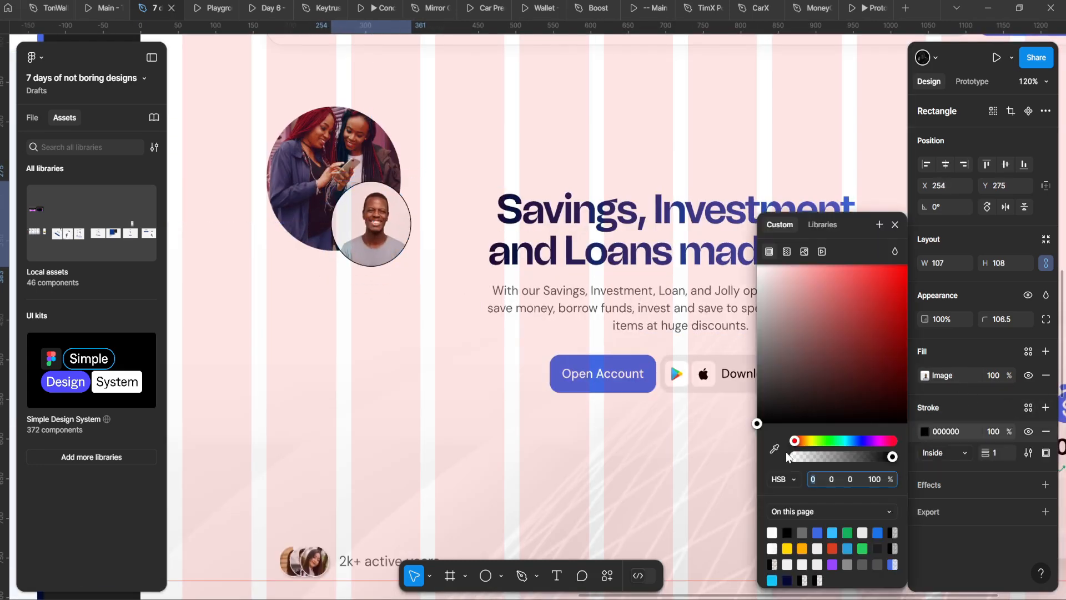
{"action": "left_click", "coordinate": [775, 449]}
{"action": "left_click", "coordinate": [431, 148]}
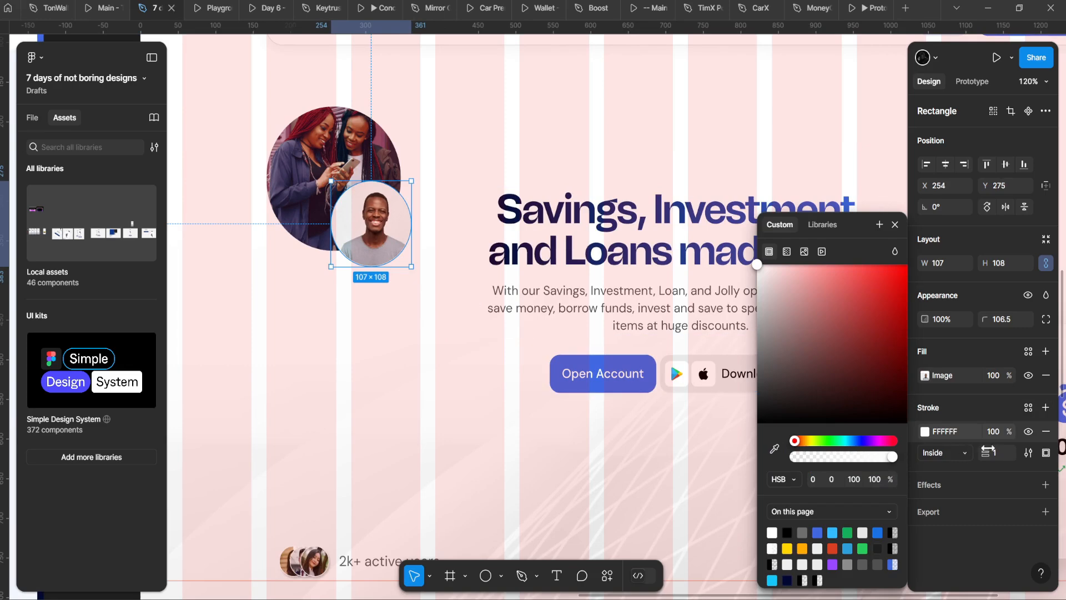
{"action": "key", "text": "Up"}
{"action": "key", "text": "Up"}
{"action": "key", "text": "Up"}
{"action": "left_click", "coordinate": [901, 398]}
{"action": "key", "text": "Down"}
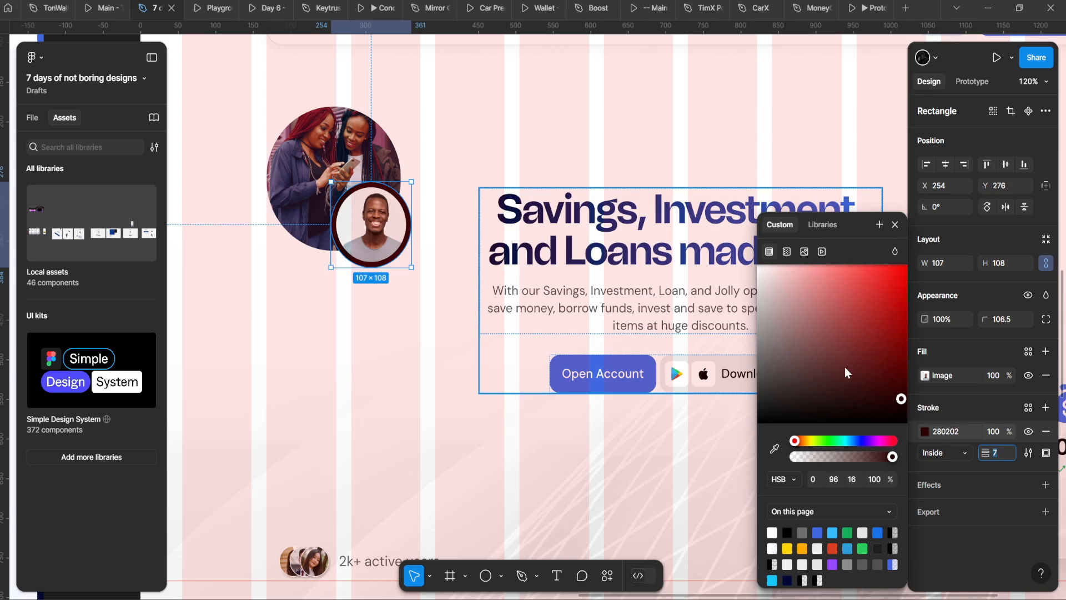
{"action": "key", "text": "ctrl+z"}
{"action": "key", "text": "ctrl+z"}
{"action": "key", "text": "ctrl+z"}
{"action": "key", "text": "ctrl+z"}
{"action": "key", "text": "ctrl+z"}
{"action": "key", "text": "ctrl+z"}
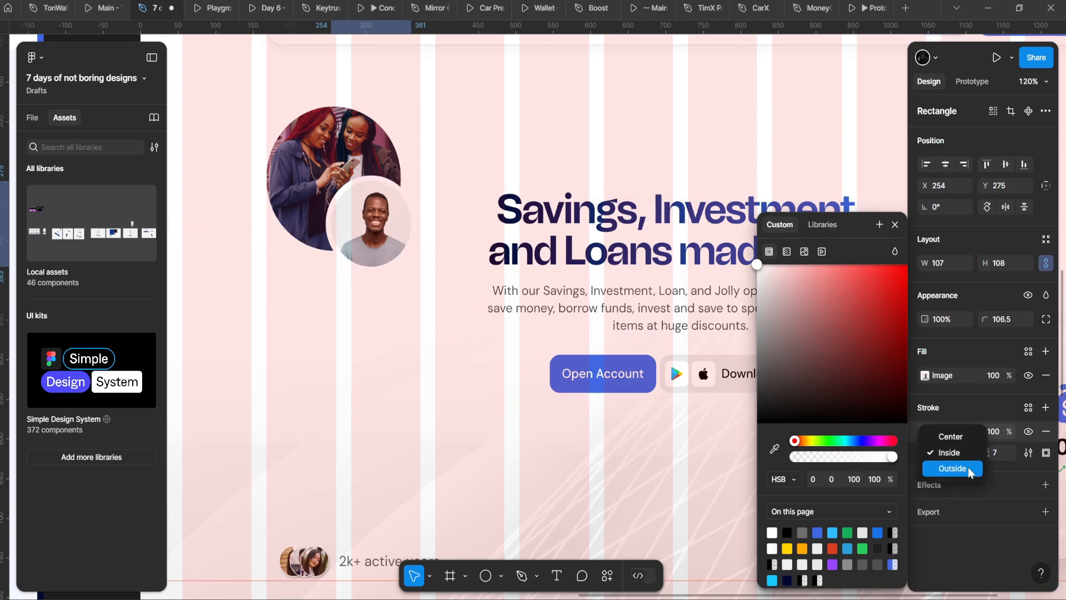
{"action": "left_click", "coordinate": [953, 467]}
Step: Nudge the circle down-right and crop the portrait slightly left inside it
{"action": "scroll", "coordinate": [442, 248], "scroll_direction": "up", "scroll_amount": 2}
{"action": "left_click_drag", "start_coordinate": [381, 215], "coordinate": [391, 221]}
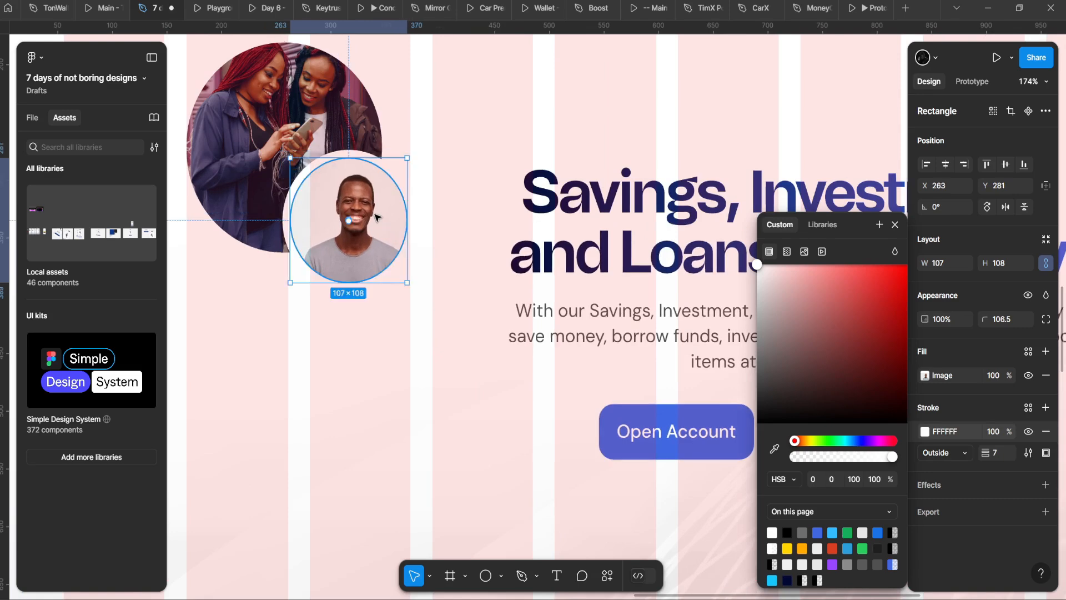
{"action": "double_click", "coordinate": [375, 216]}
{"action": "left_click", "coordinate": [789, 311]}
{"action": "left_click", "coordinate": [795, 341]}
{"action": "scroll", "coordinate": [354, 196], "scroll_direction": "up", "scroll_amount": 1}
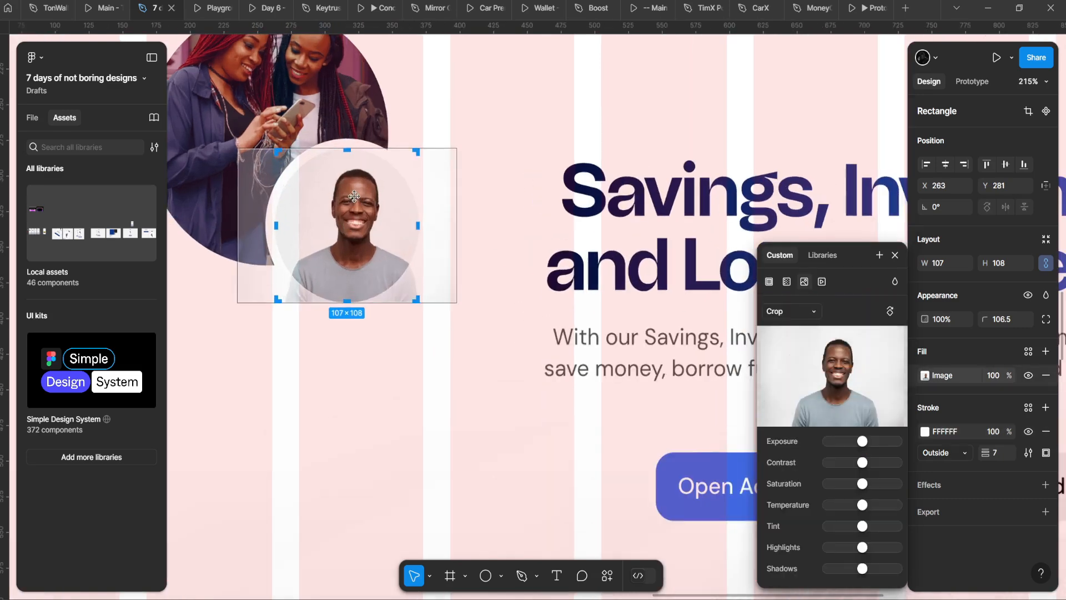
{"action": "left_click_drag", "start_coordinate": [375, 197], "coordinate": [366, 199]}
{"action": "left_click", "coordinate": [452, 345]}
{"action": "left_click", "coordinate": [452, 349]}
{"action": "scroll", "coordinate": [452, 357], "scroll_direction": "down", "scroll_amount": 7}
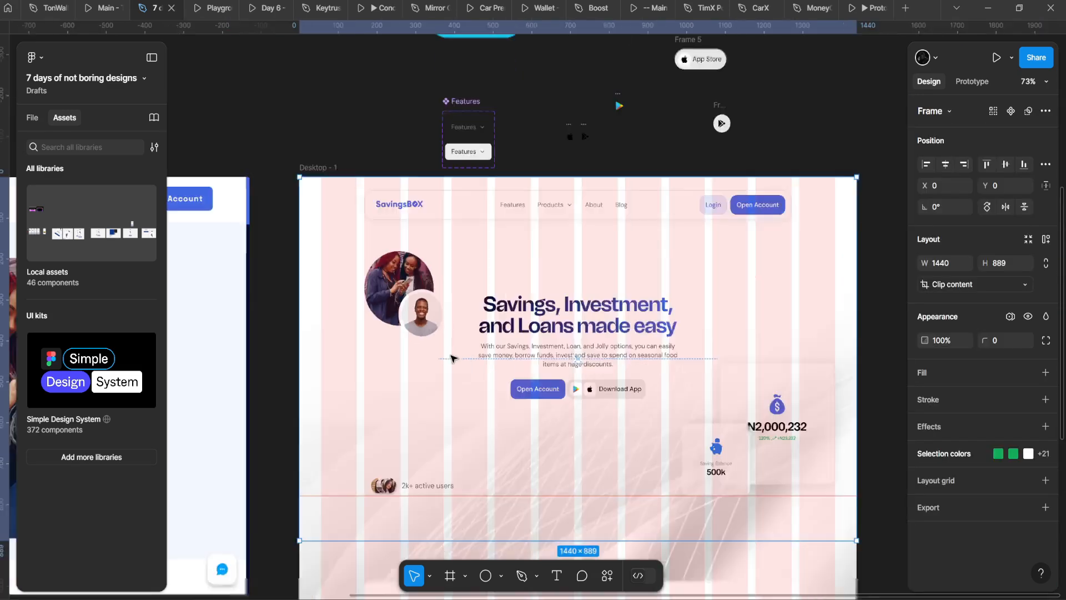
{"action": "left_click_drag", "start_coordinate": [452, 358], "coordinate": [336, 299]}
{"action": "scroll", "coordinate": [336, 298], "scroll_direction": "up", "scroll_amount": 2}
Step: Preview the landing page in the prototype view, then return to the design file
{"action": "left_click", "coordinate": [229, 3]}
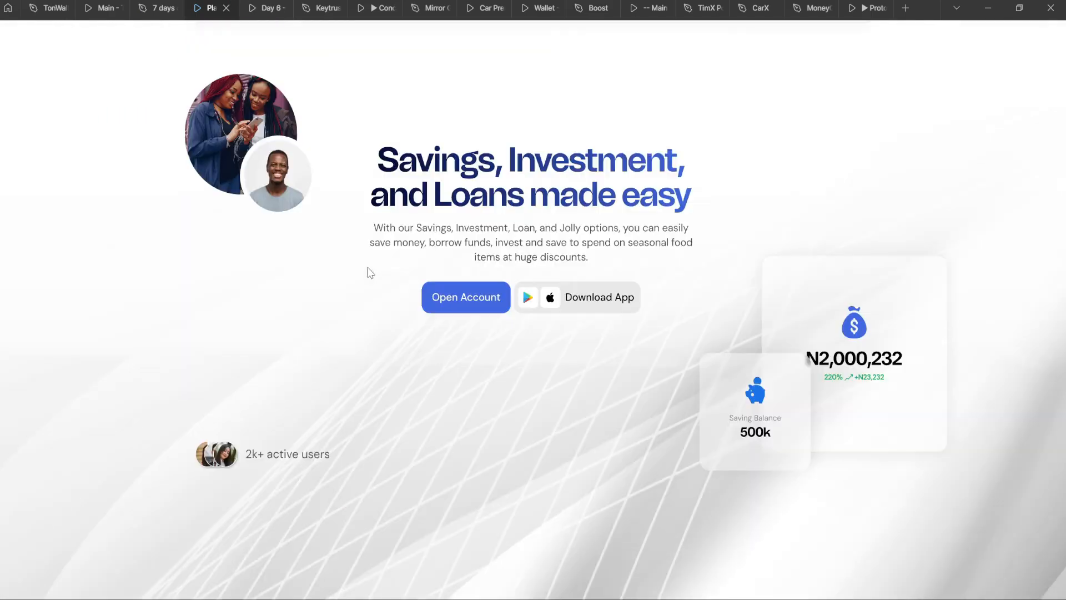
{"action": "left_click", "coordinate": [163, 8]}
{"action": "scroll", "coordinate": [241, 196], "scroll_direction": "down", "scroll_amount": 2}
Step: Duplicate Desktop - 1 to the right as Desktop - 2 at X 1361
{"action": "left_click", "coordinate": [210, 109]}
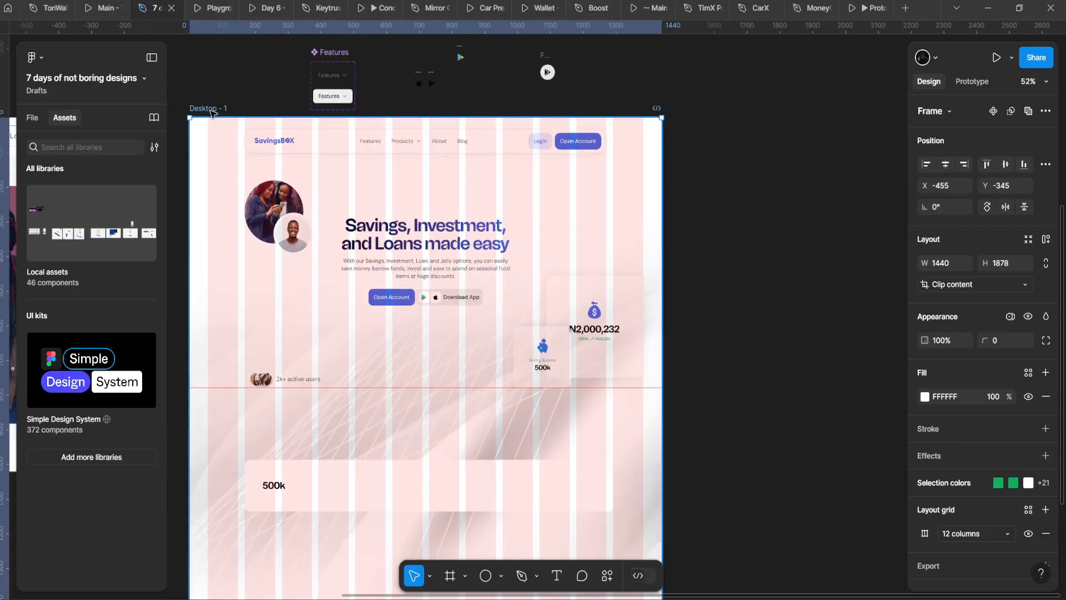
{"action": "scroll", "coordinate": [210, 111], "scroll_direction": "down", "scroll_amount": 4}
{"action": "scroll", "coordinate": [214, 110], "scroll_direction": "down", "scroll_amount": 1}
{"action": "left_click_drag", "start_coordinate": [322, 179], "coordinate": [500, 207]}
{"action": "scroll", "coordinate": [501, 207], "scroll_direction": "up", "scroll_amount": 2}
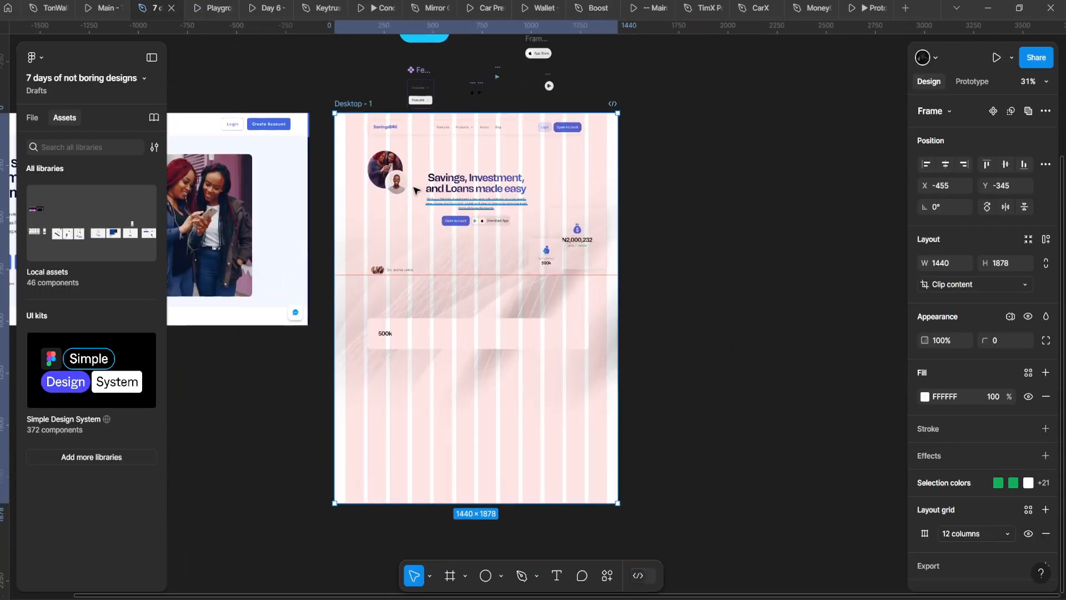
{"action": "left_click_drag", "start_coordinate": [420, 187], "coordinate": [758, 184]}
{"action": "left_click_drag", "start_coordinate": [673, 183], "coordinate": [611, 187]}
{"action": "key", "text": "ctrl+z"}
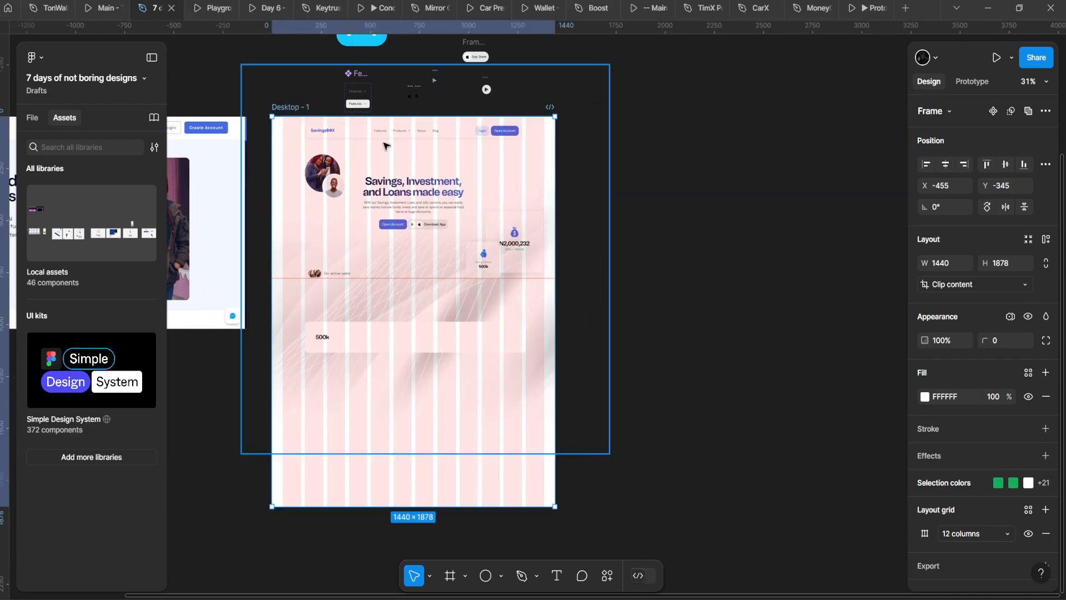
{"action": "left_click_drag", "start_coordinate": [356, 191], "coordinate": [713, 192]}
{"action": "left_click_drag", "start_coordinate": [713, 192], "coordinate": [627, 191]}
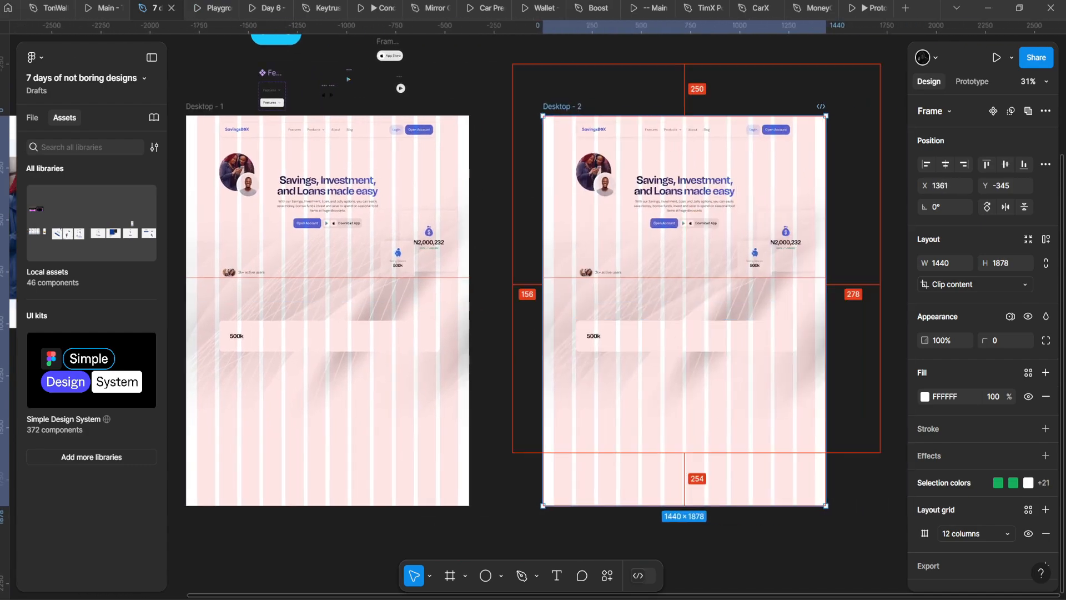